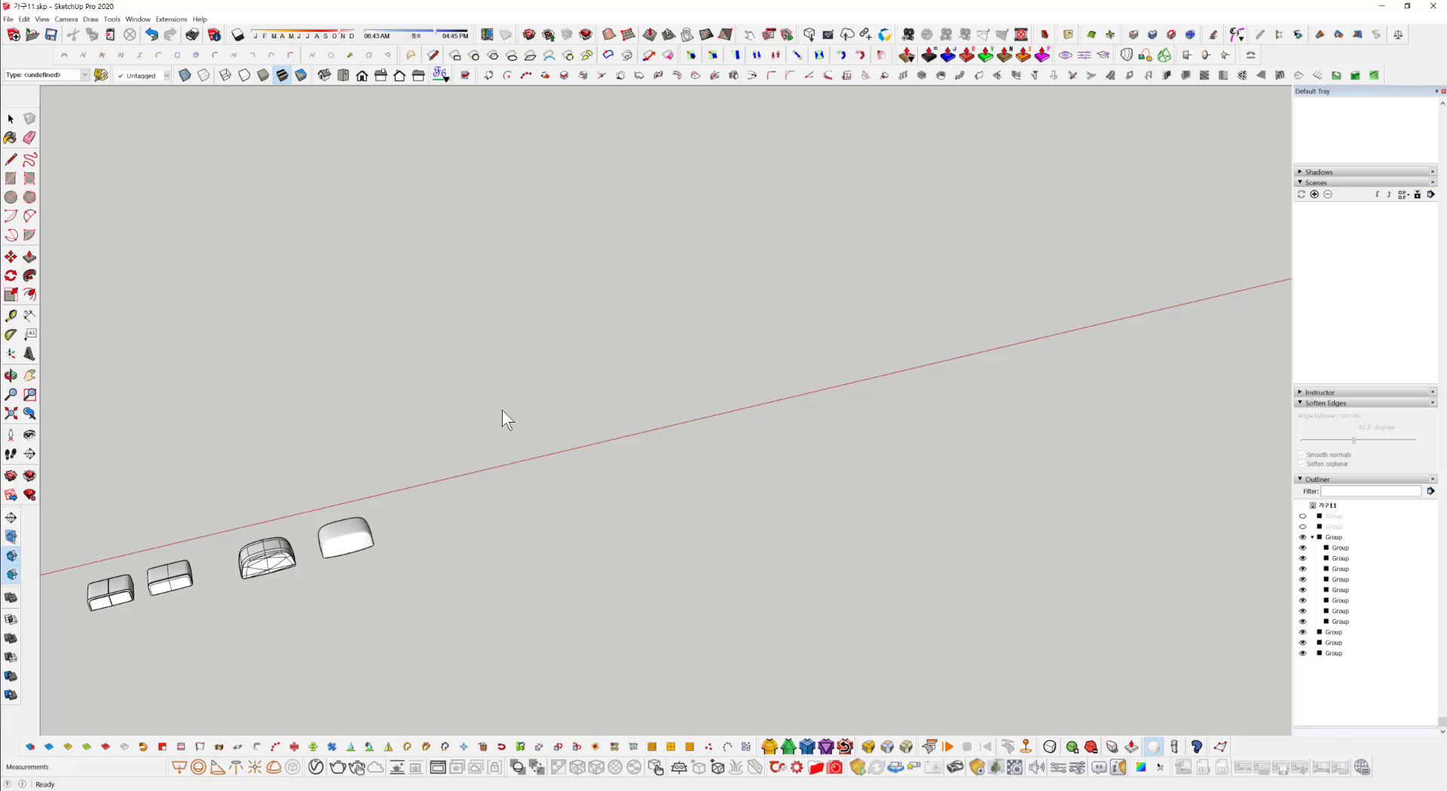
Switch to FastStone Image Viewer and place sofa_leather_image_2.jpg flat on the ground in the SketchUp model.
middle_click_drag(804, 413, 576, 469)
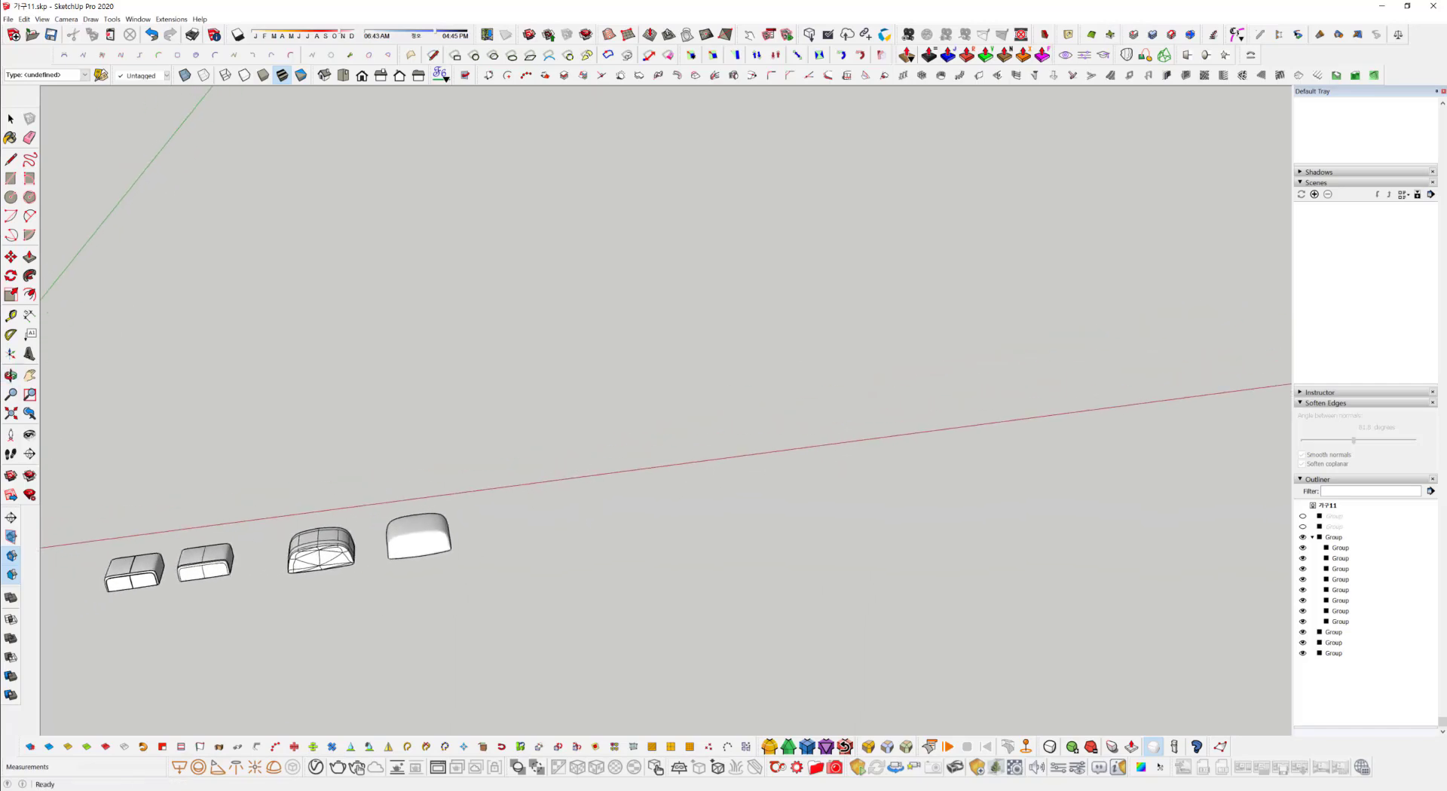
left_click_drag(49, 95, 891, 24)
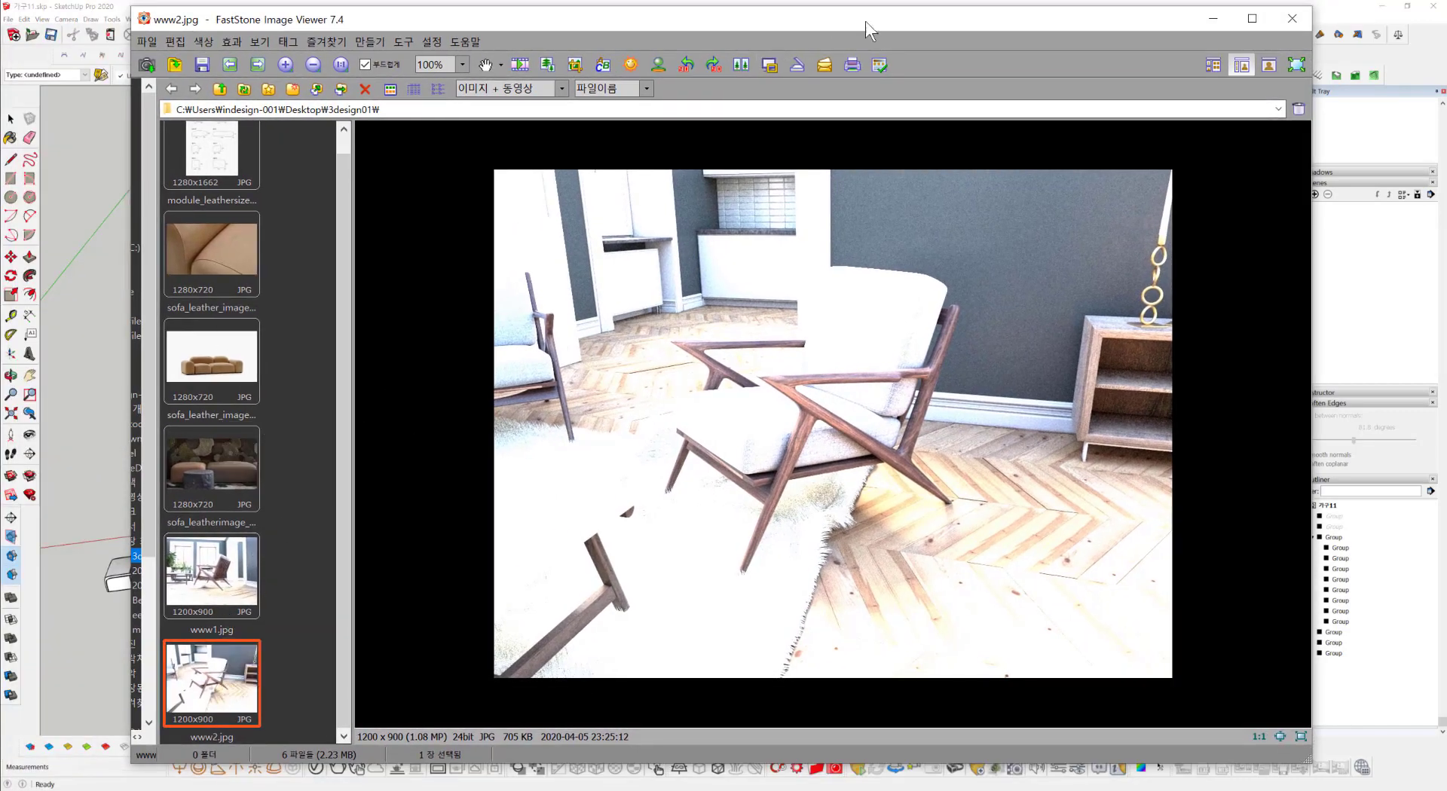
left_click_drag(874, 18, 1219, 16)
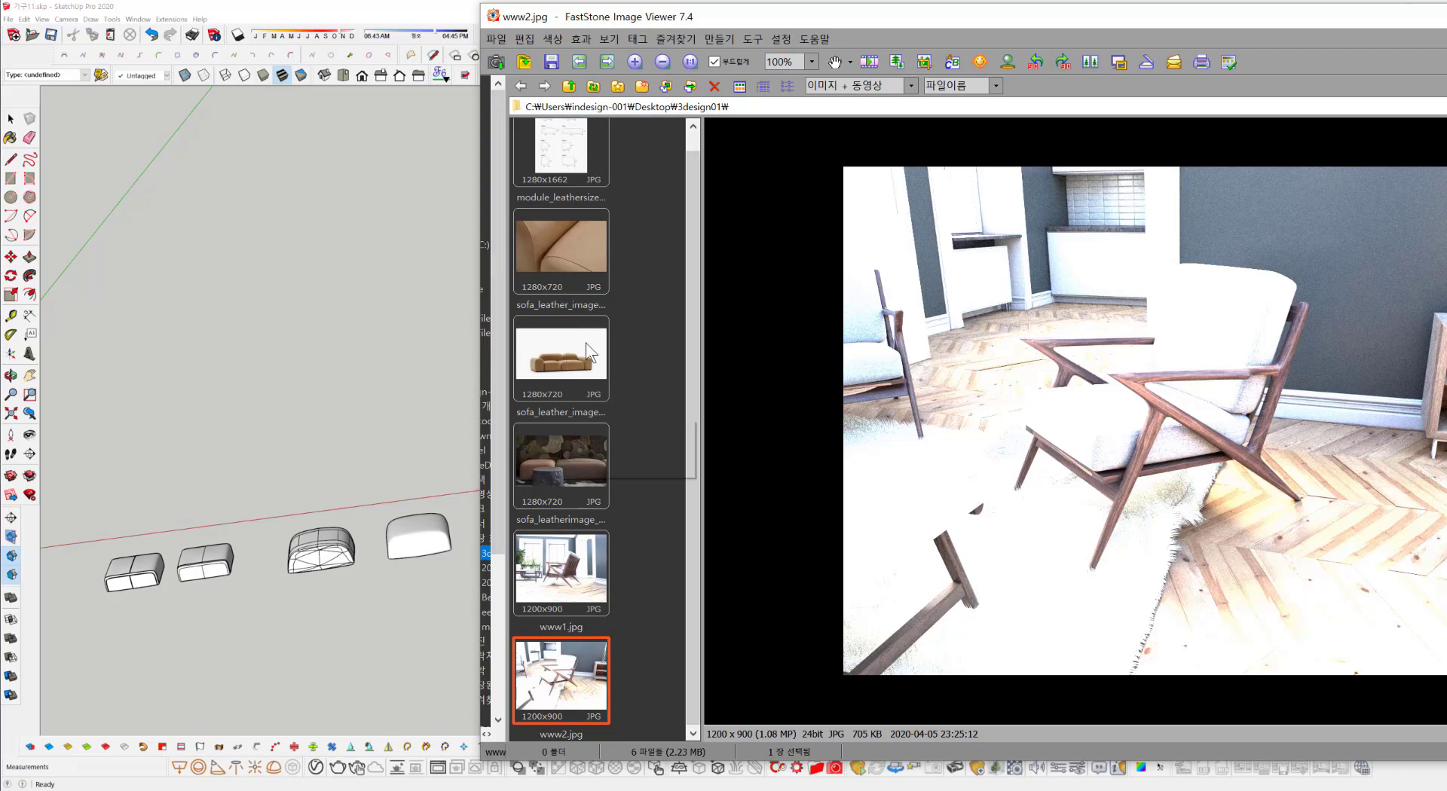
mouse_move(586, 342)
left_mouse_down()
mouse_move(555, 315)
mouse_move(394, 382)
left_mouse_up()
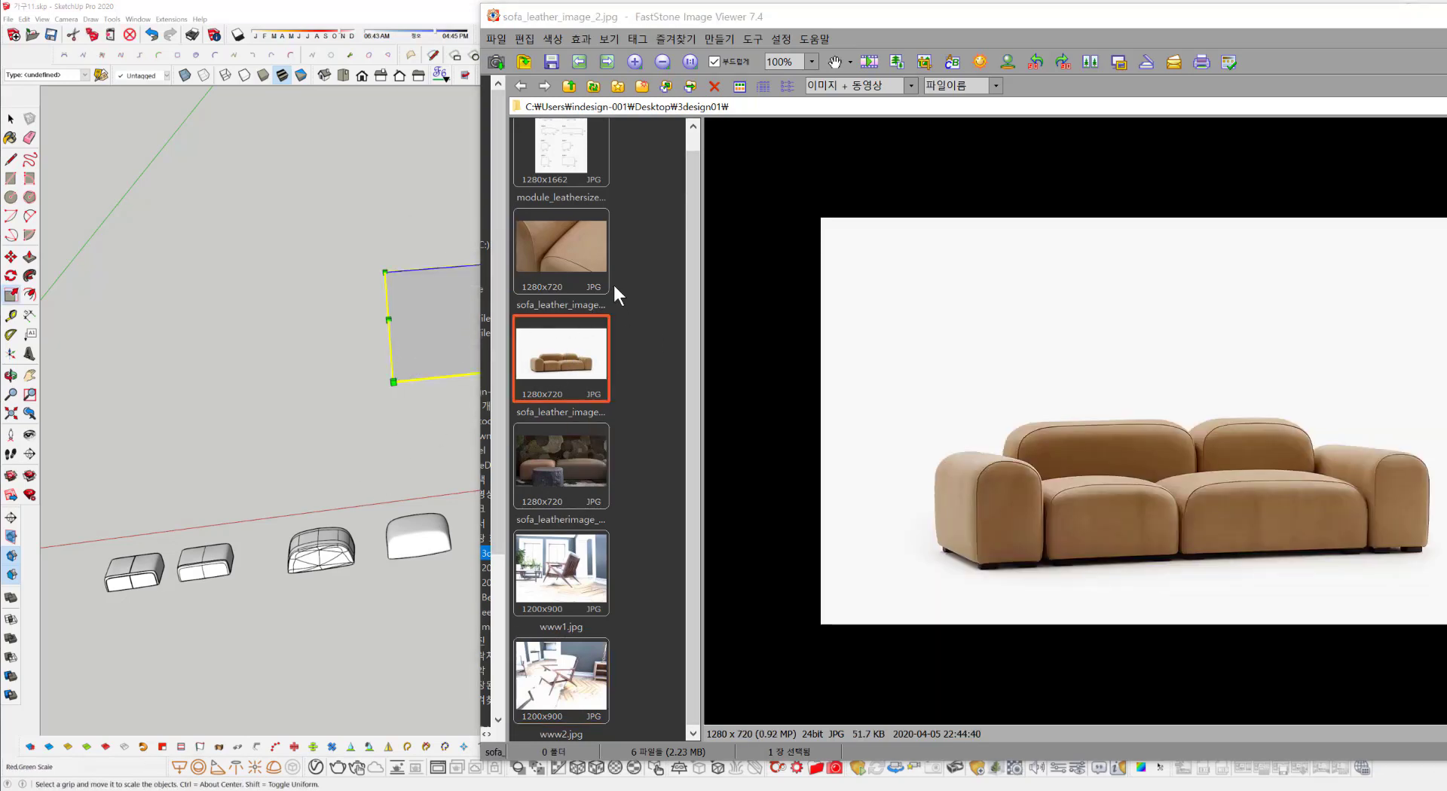
Place sofa_leather_image_1.jpg and the armchair photo www2.jpg on the ground near the sofa image.
left_click_drag(790, 21, 1011, 22)
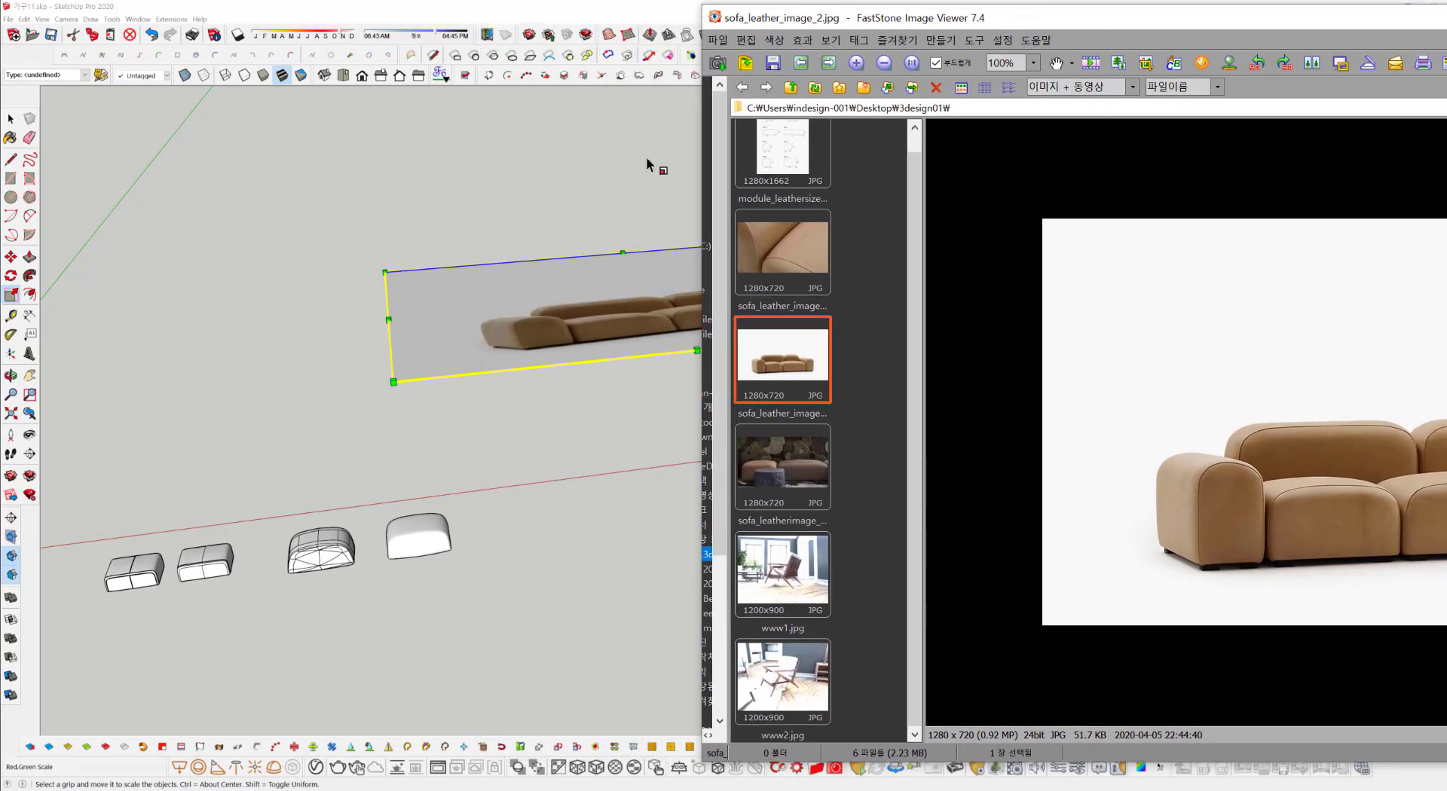
mouse_move(811, 264)
left_mouse_down()
mouse_move(387, 175)
mouse_move(369, 196)
left_mouse_up()
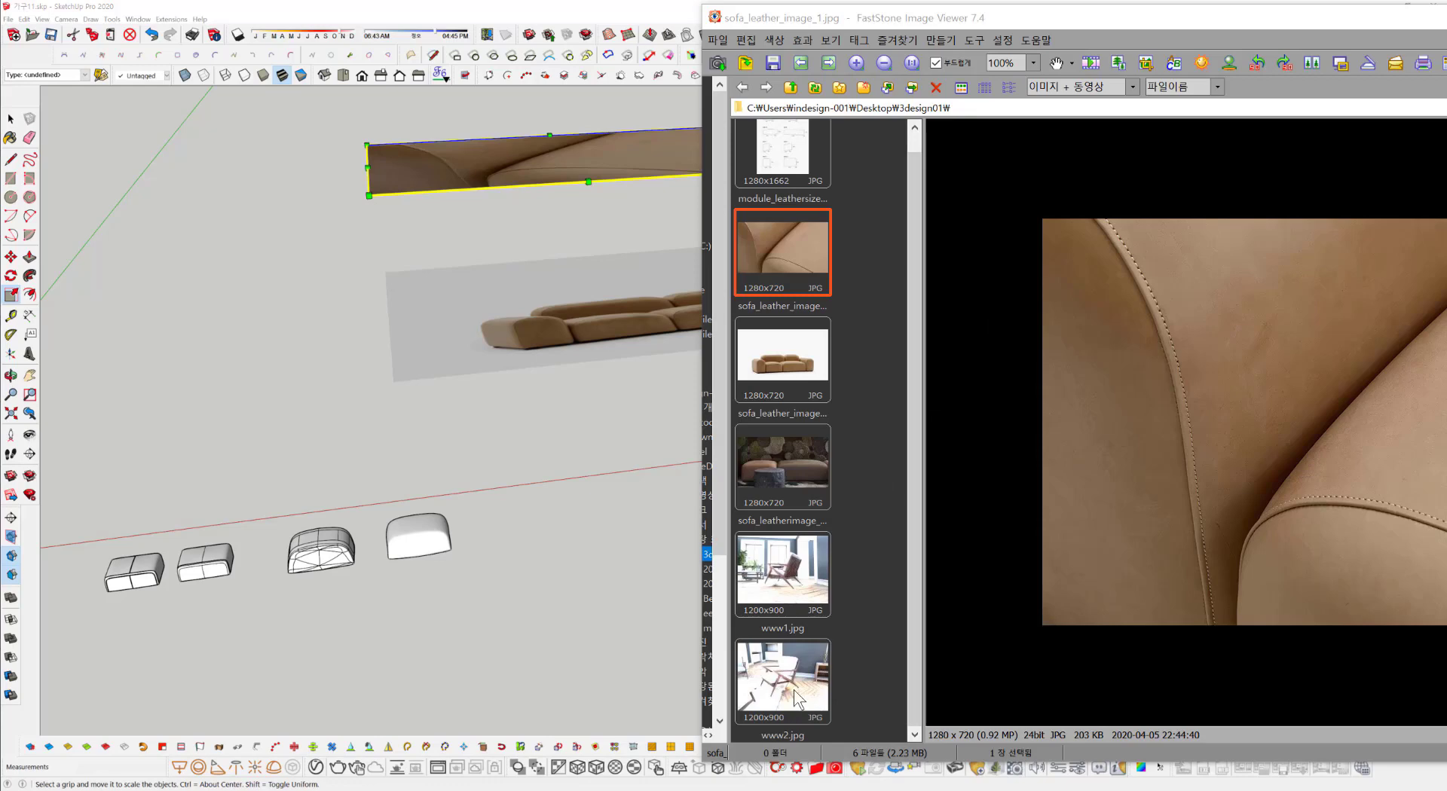
left_click_drag(801, 700, 157, 372)
left_click(66, 315)
key("s")
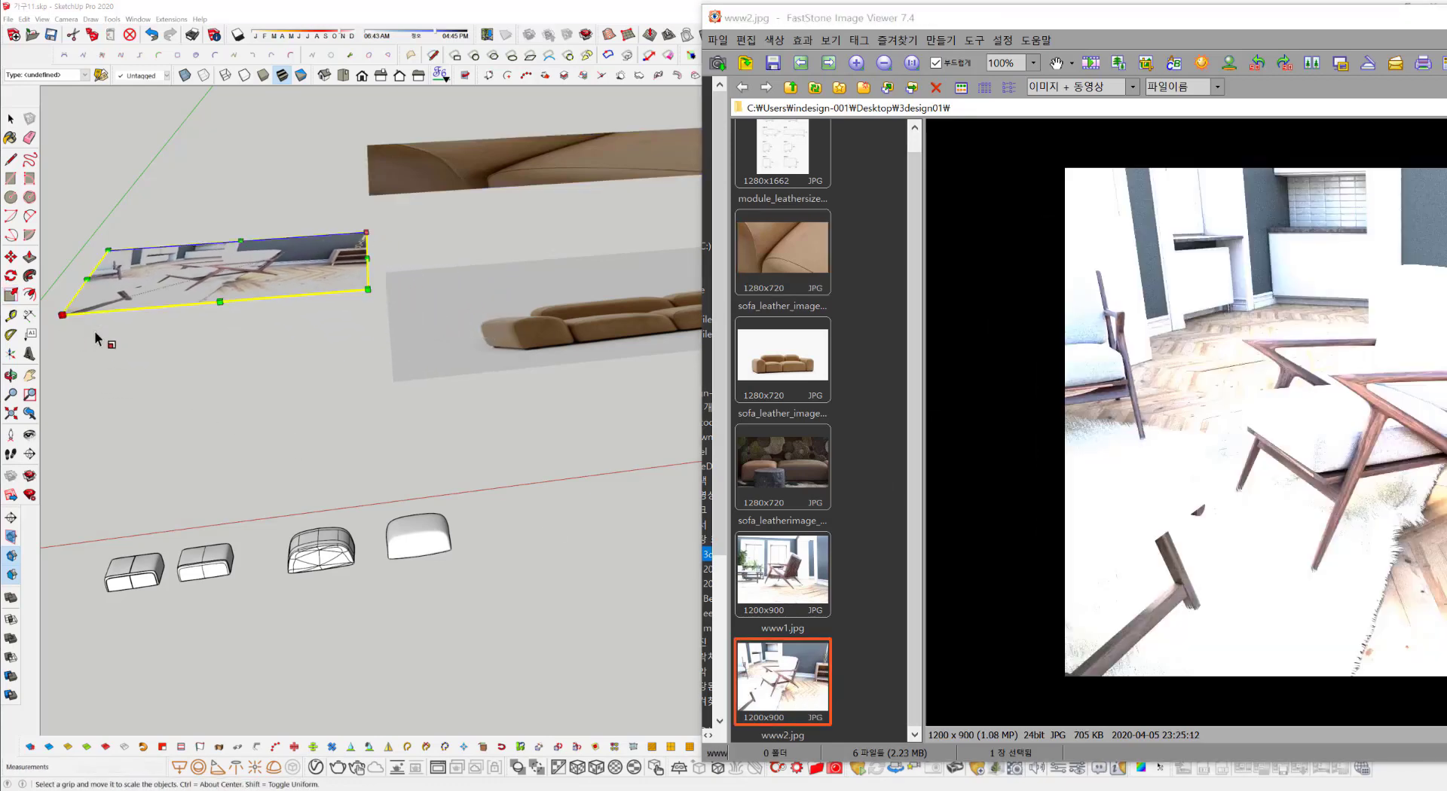
left_click_drag(1146, 15, 0, 166)
middle_click_drag(688, 372, 543, 512)
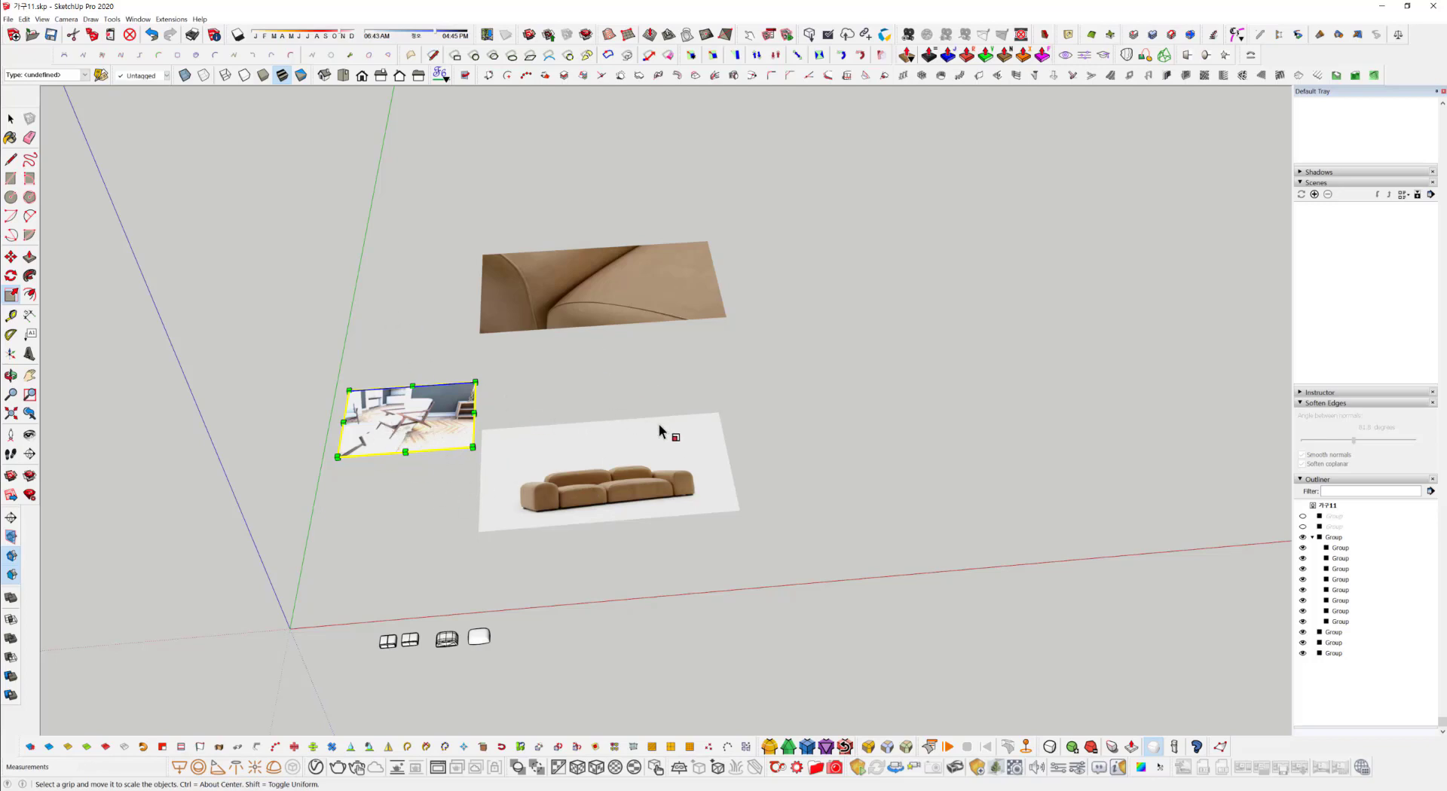
middle_click_drag(665, 430, 471, 323)
key("space")
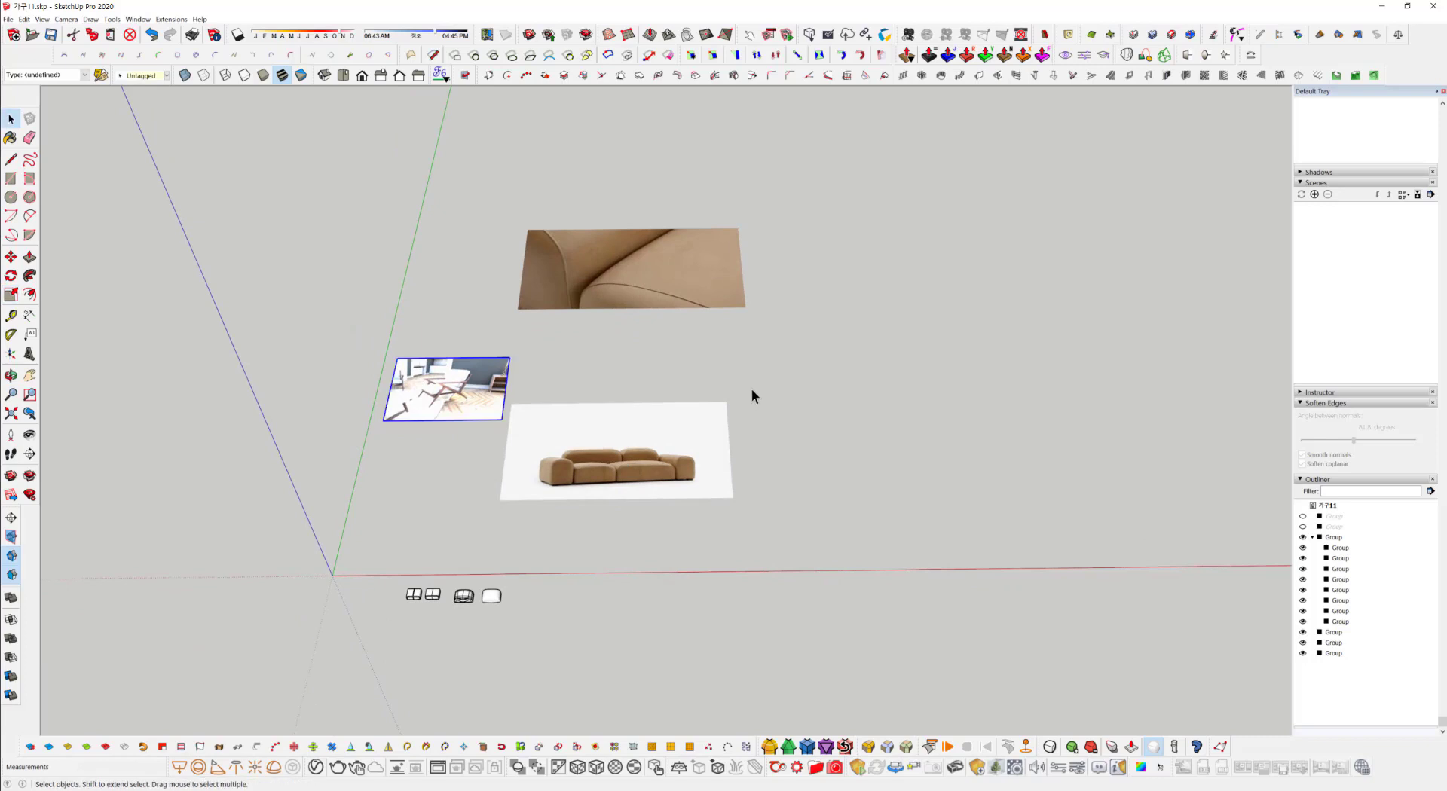
Rotate the sofa image 90 degrees about its lower long edge so it stands upright.
middle_click_drag(752, 388, 568, 475)
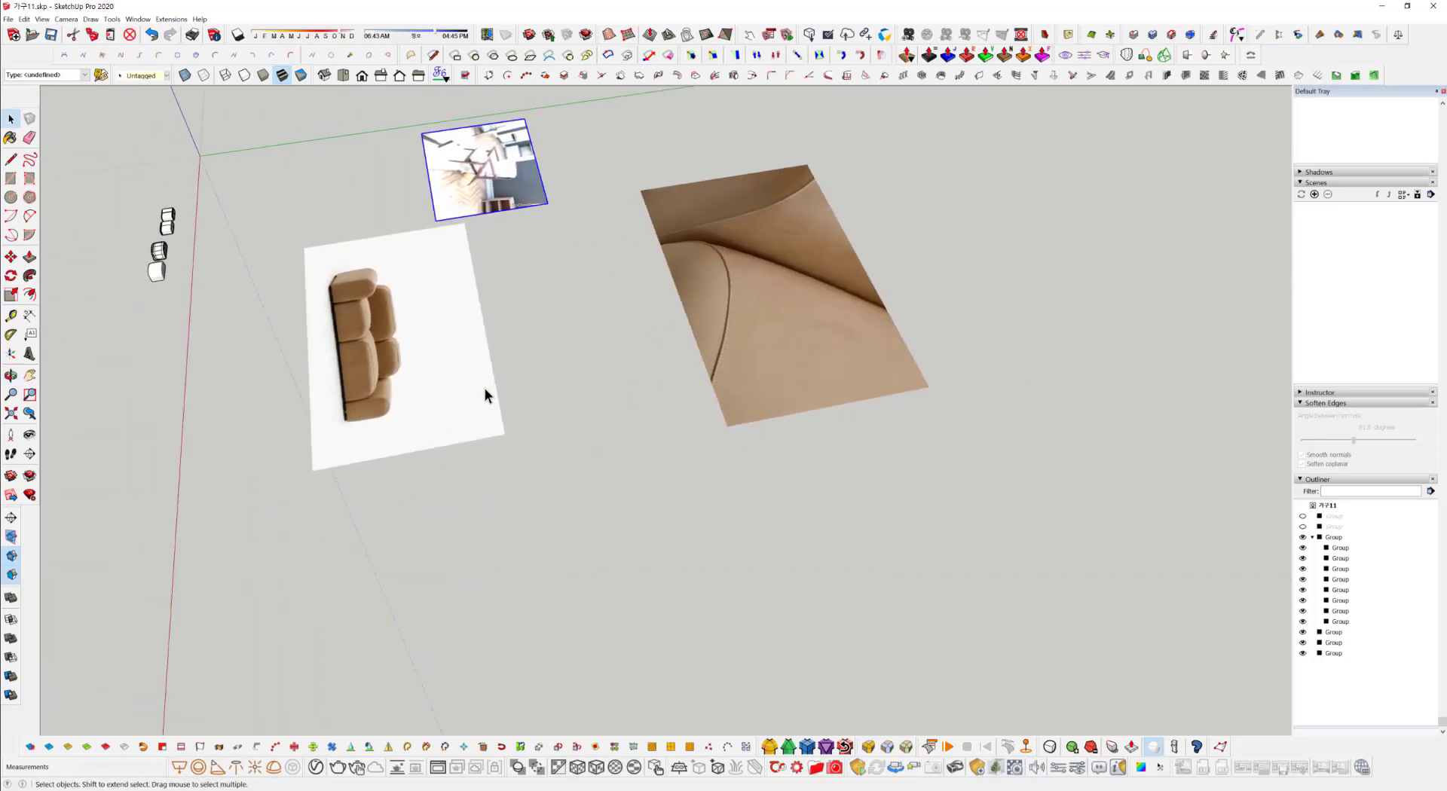
middle_click_drag(486, 387, 583, 400)
left_click(499, 465)
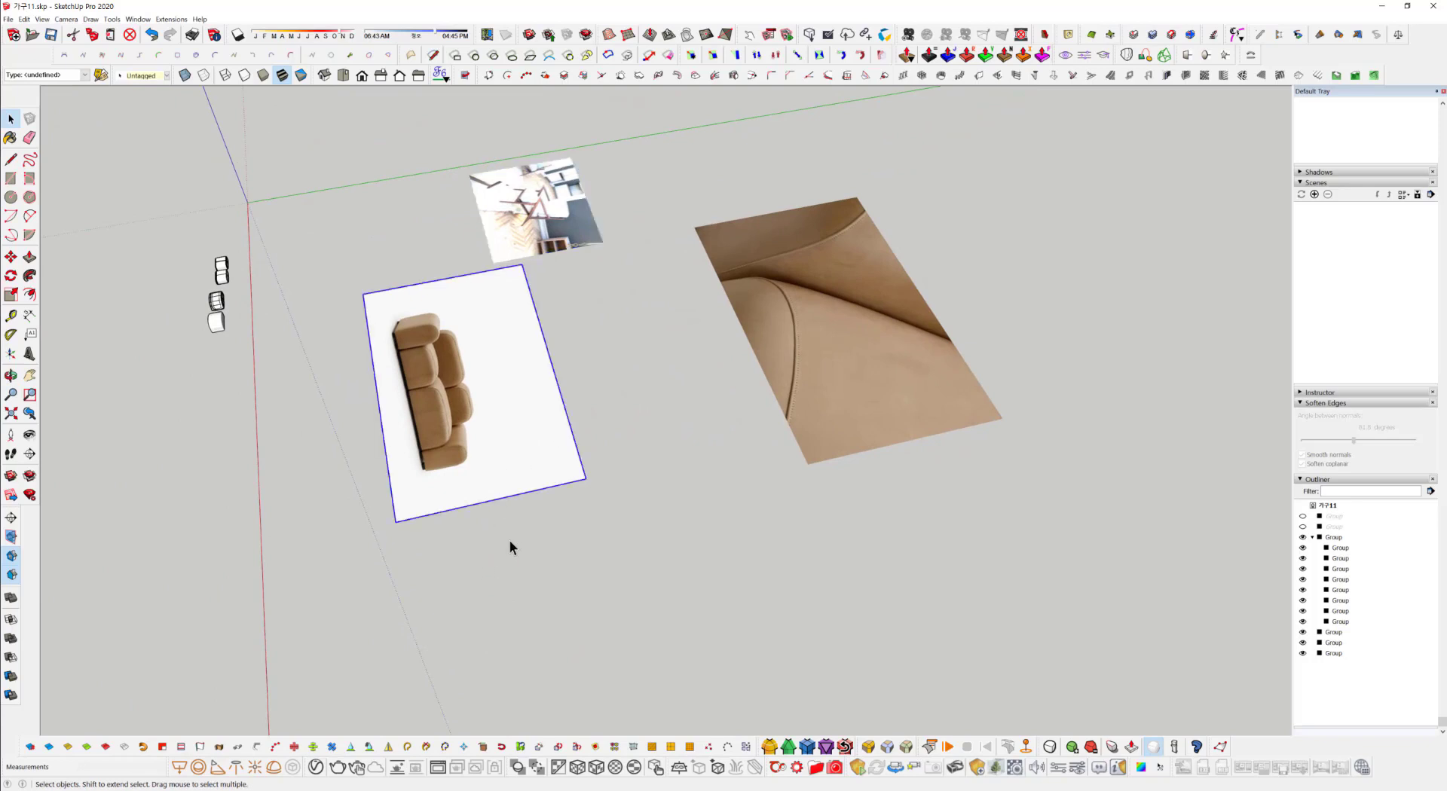
middle_click_drag(510, 543, 506, 453)
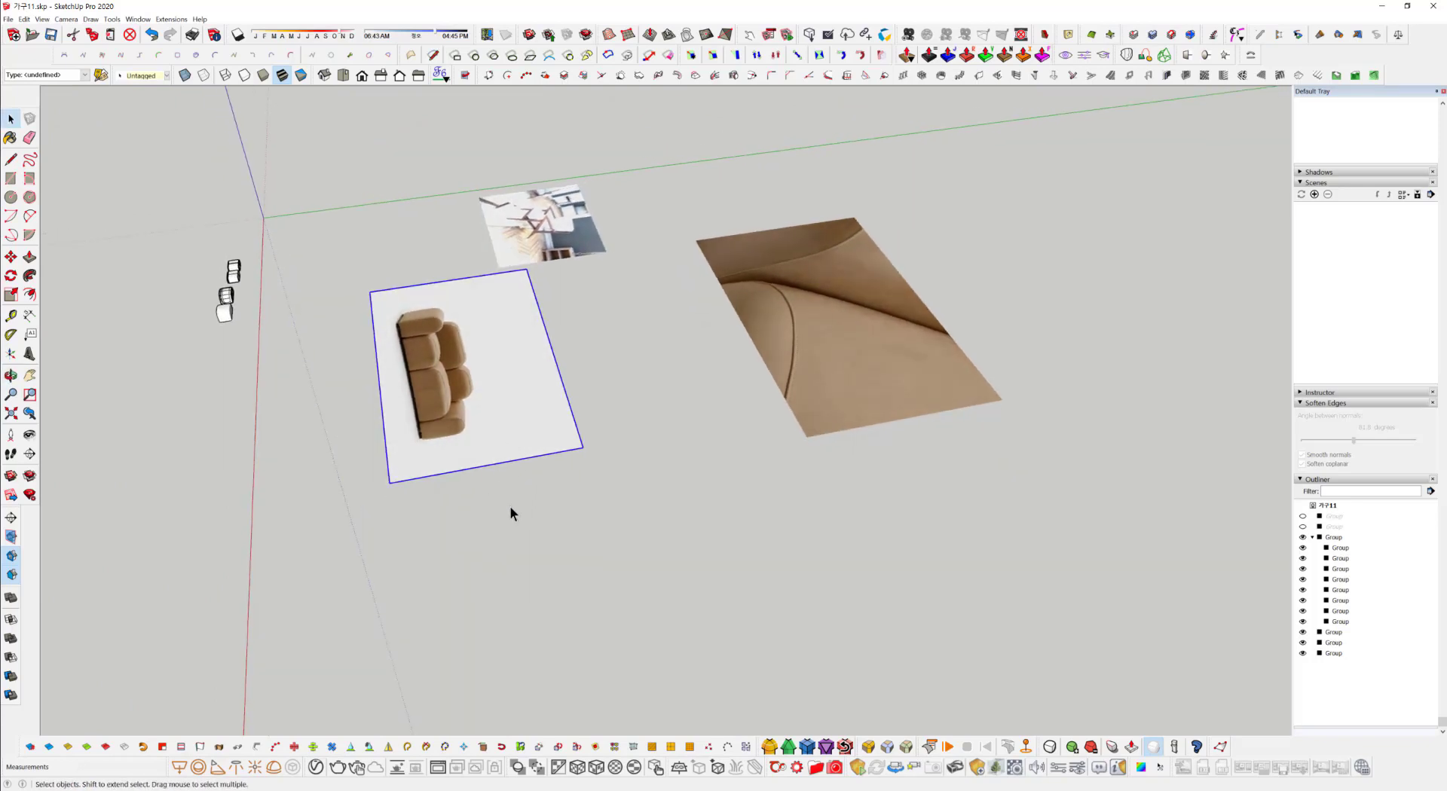
key("q")
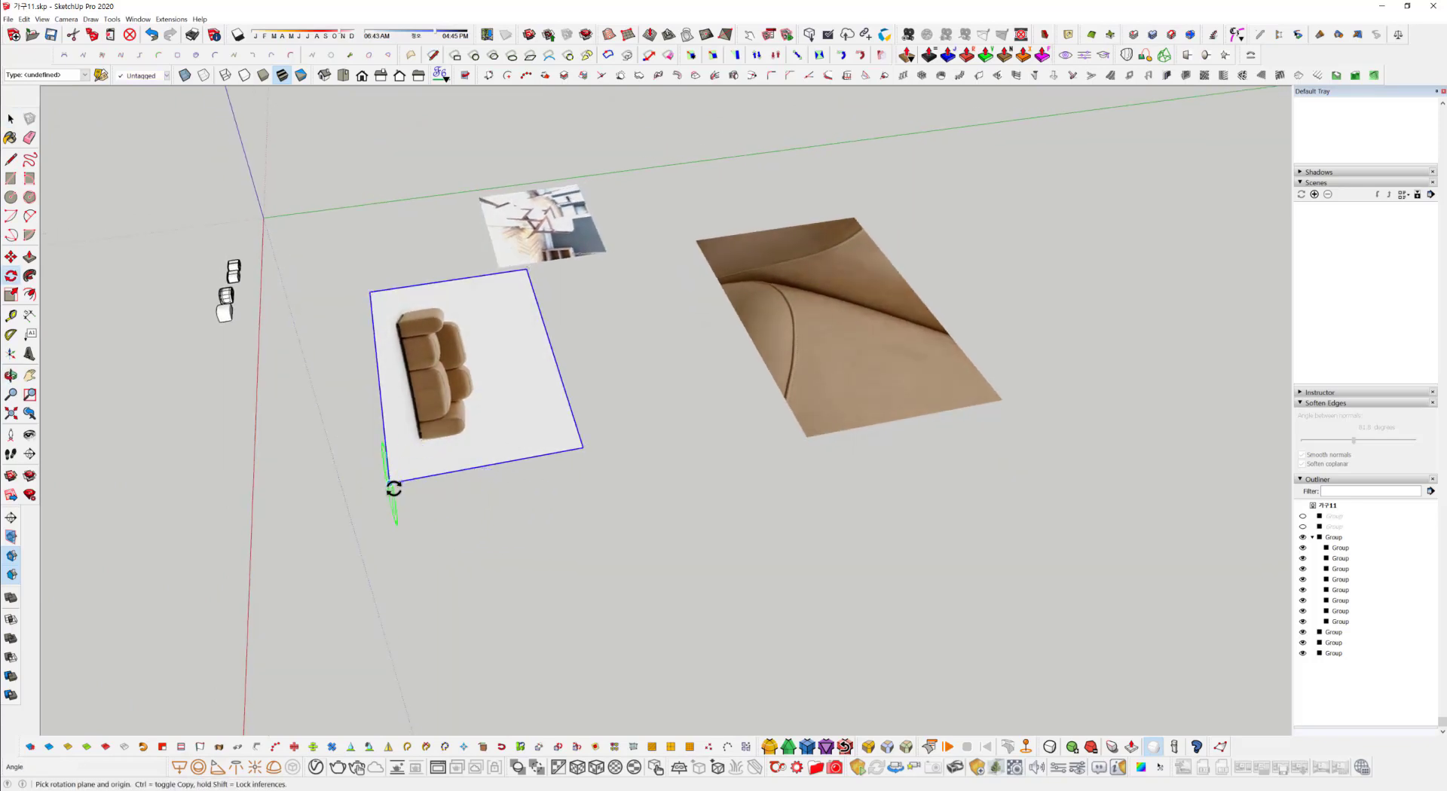
left_click(389, 483)
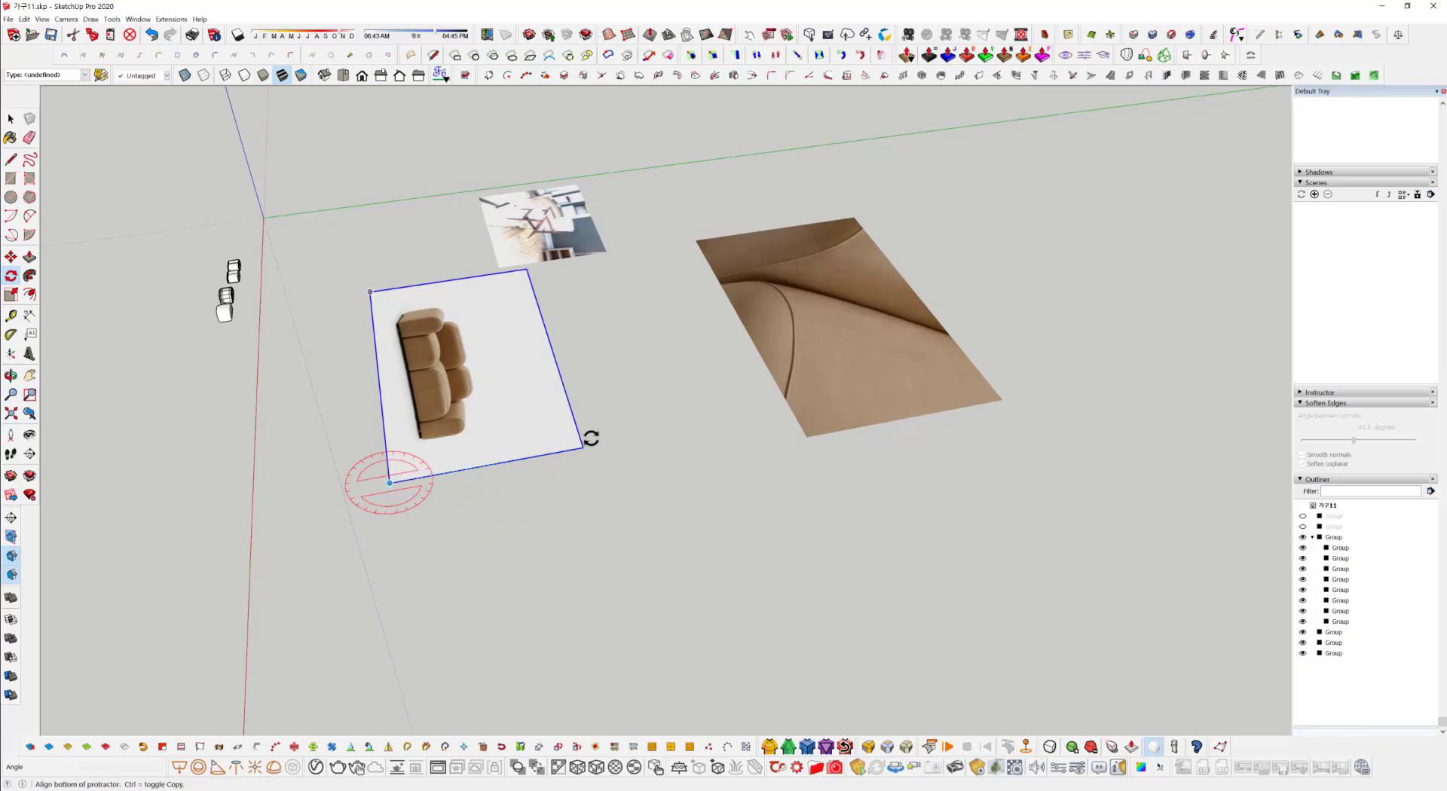
left_click(584, 446)
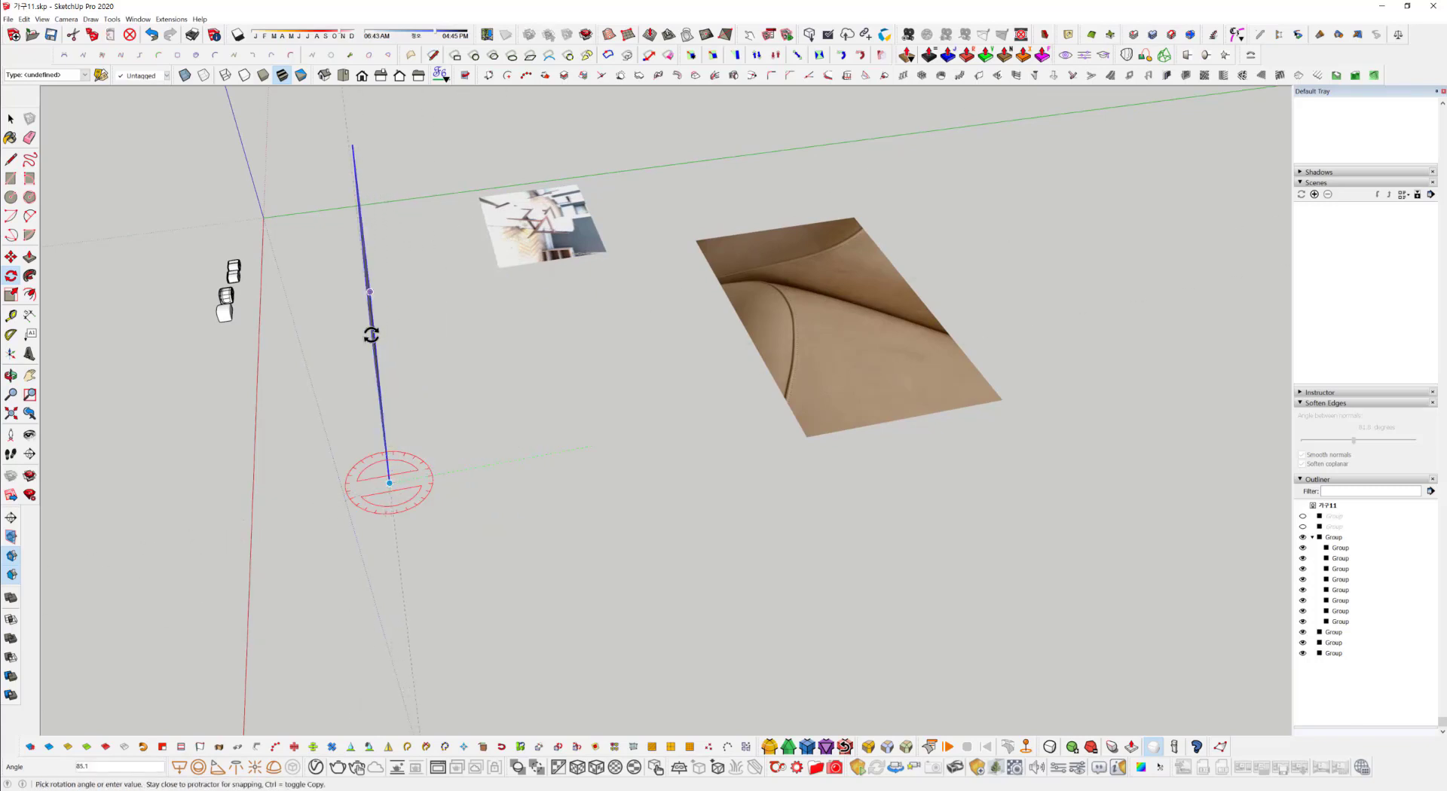
type("90")
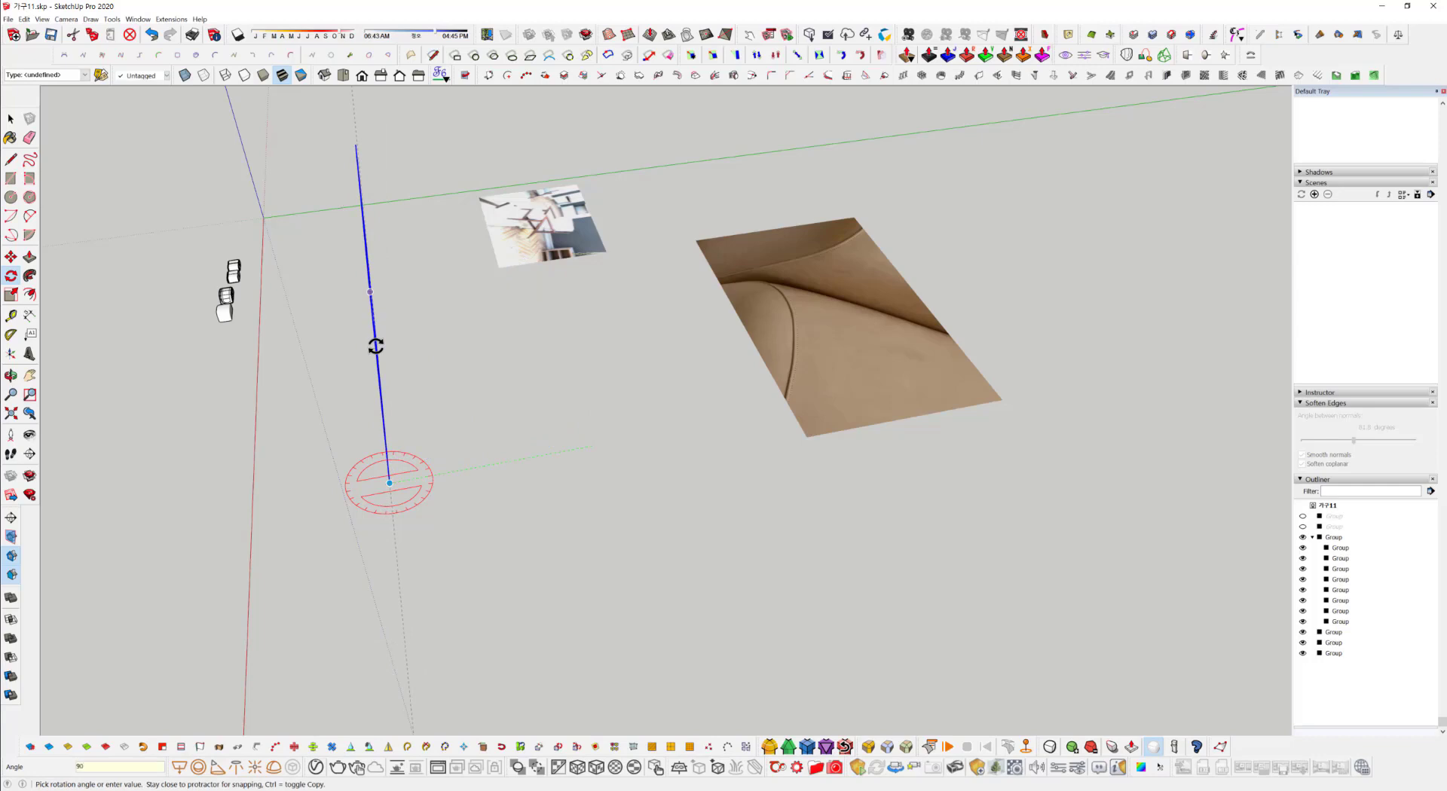
key("Return")
Rotate the armchair photo about its lower long edge so it stands upright.
middle_click_drag(605, 355, 647, 290)
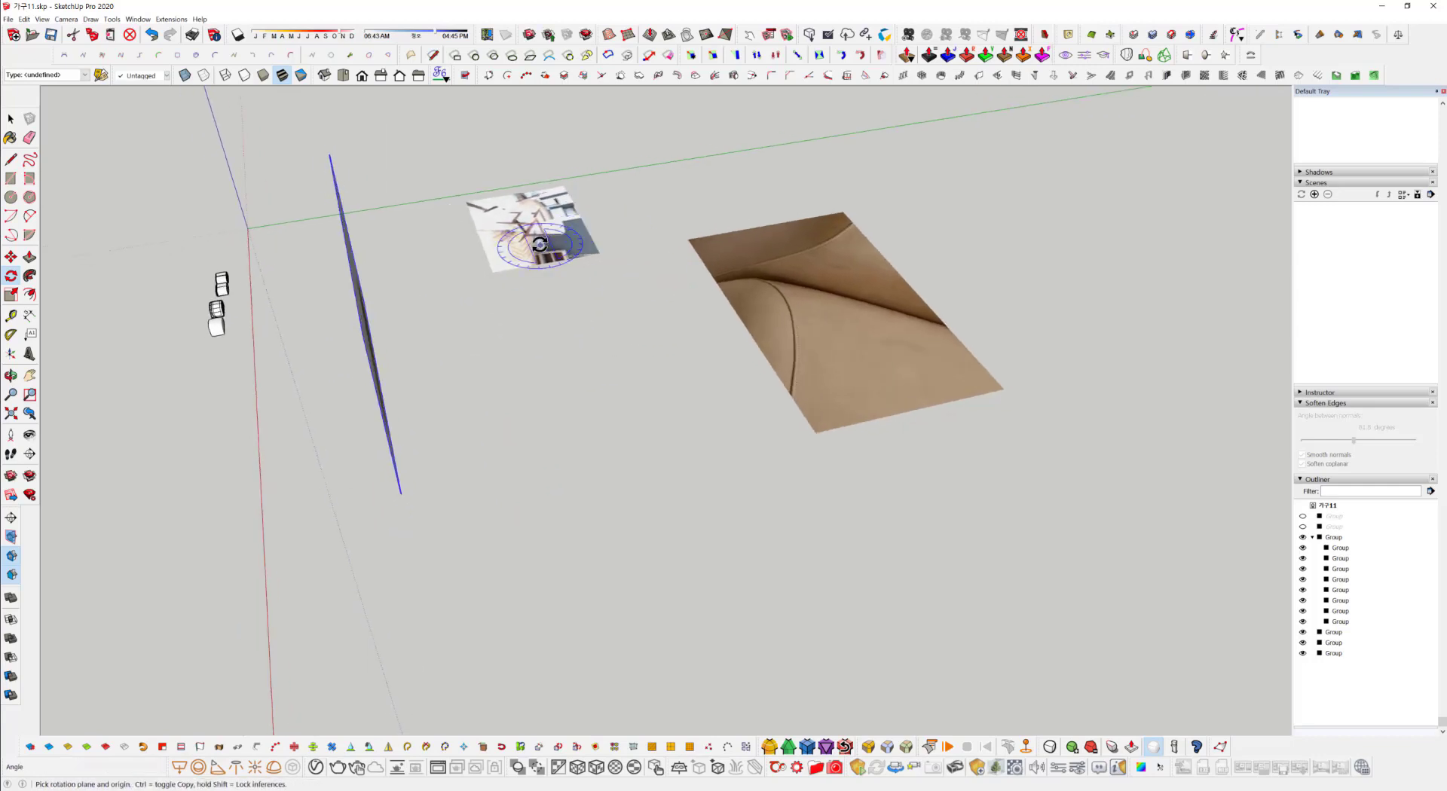
key("space")
left_click(539, 245)
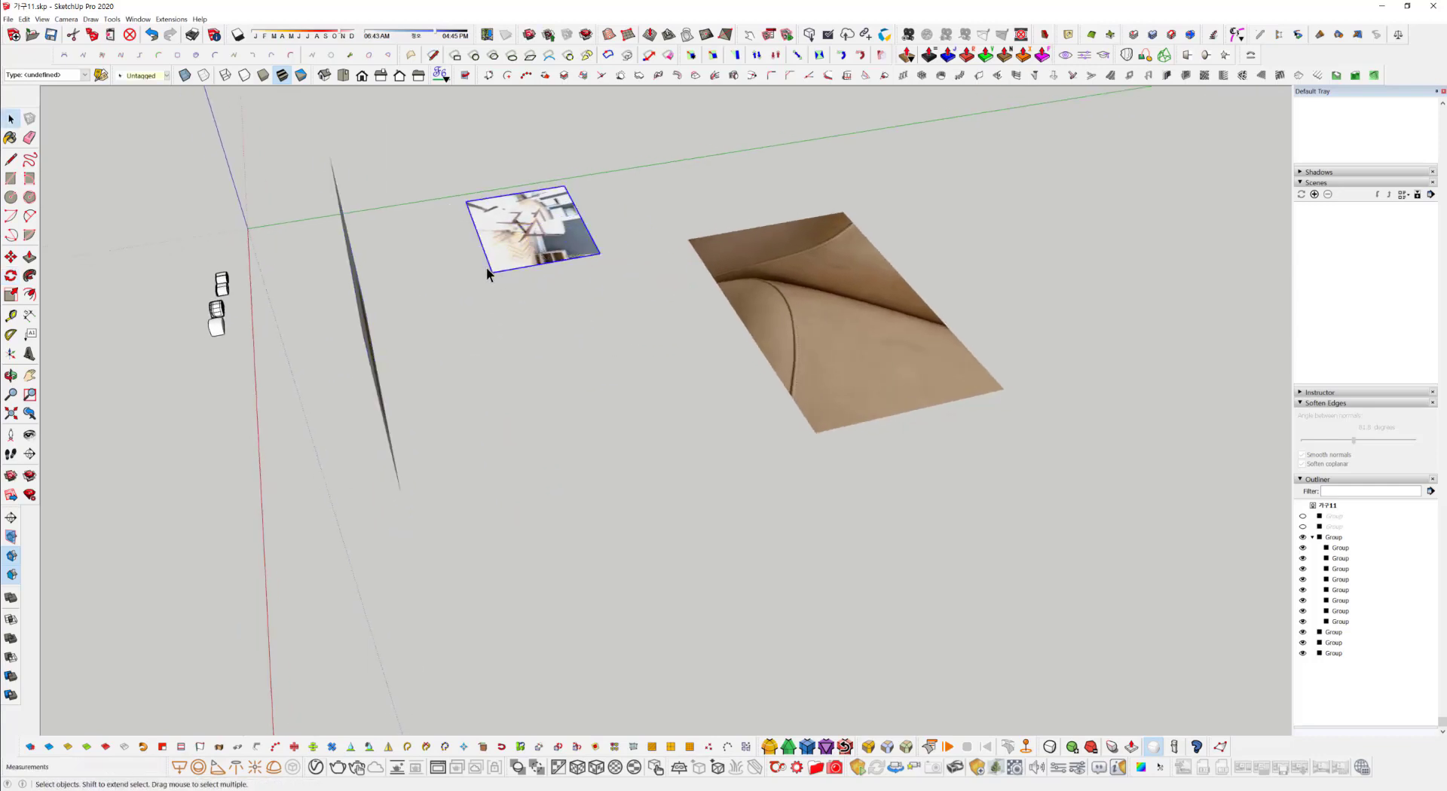
key("q")
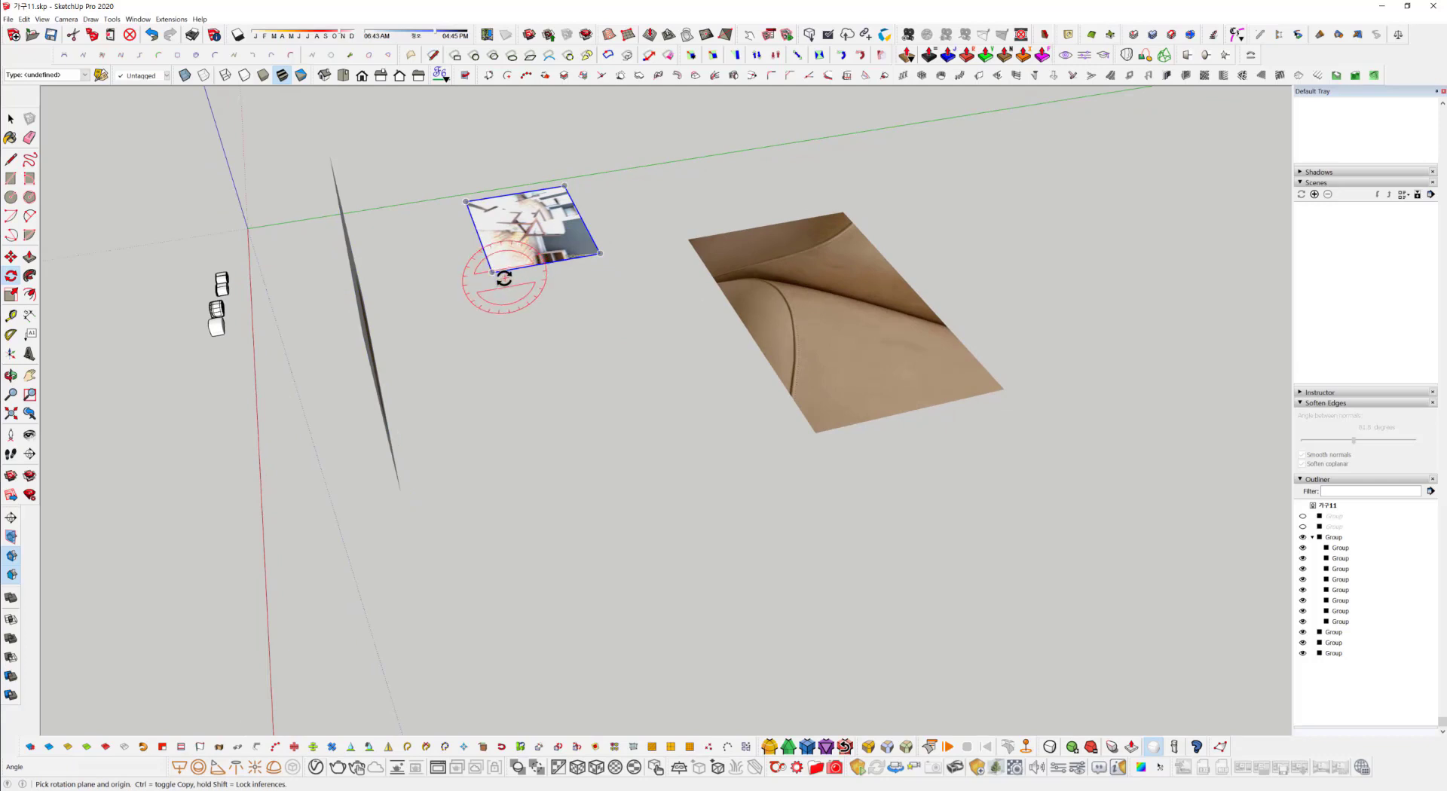
left_click(491, 271)
left_click(599, 253)
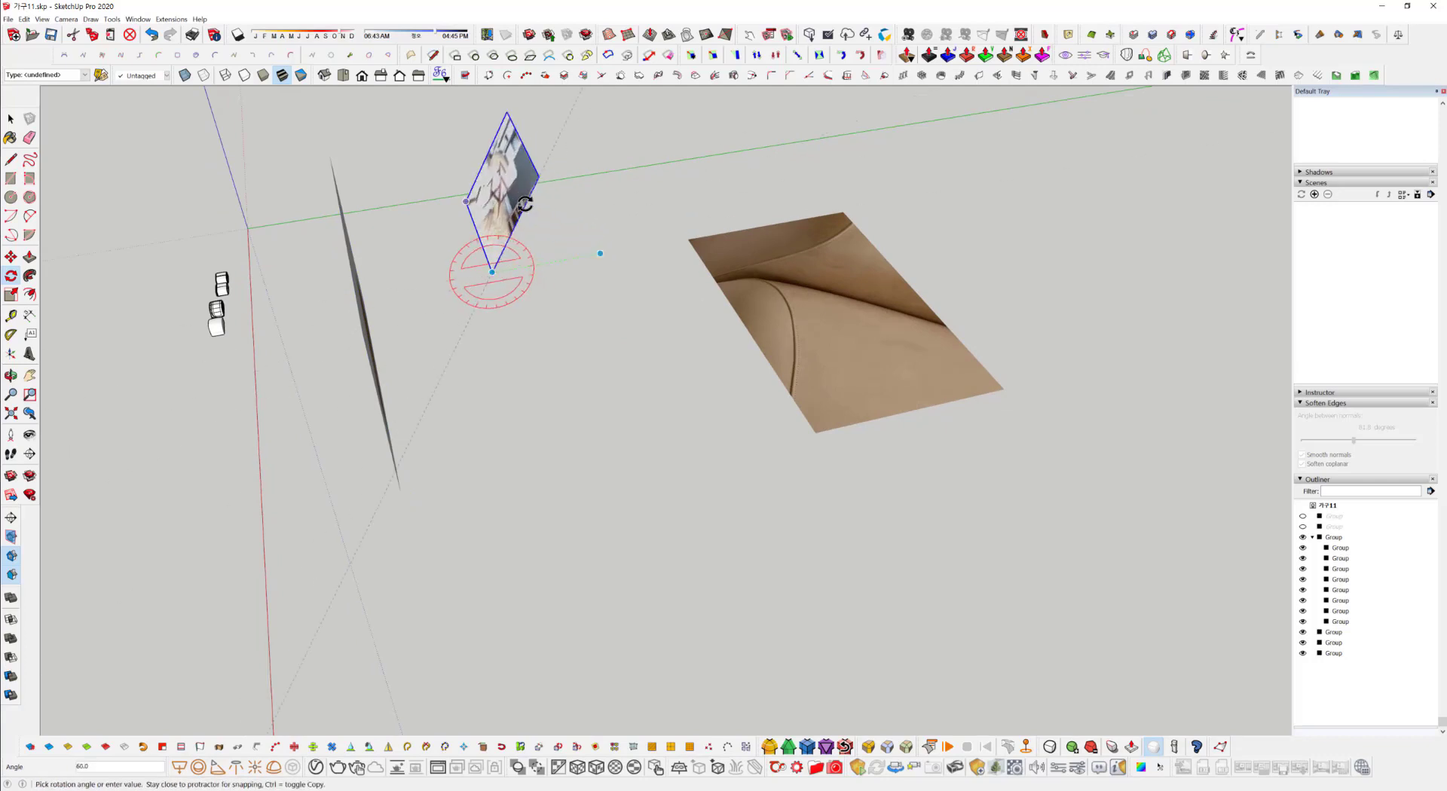
left_click(488, 215)
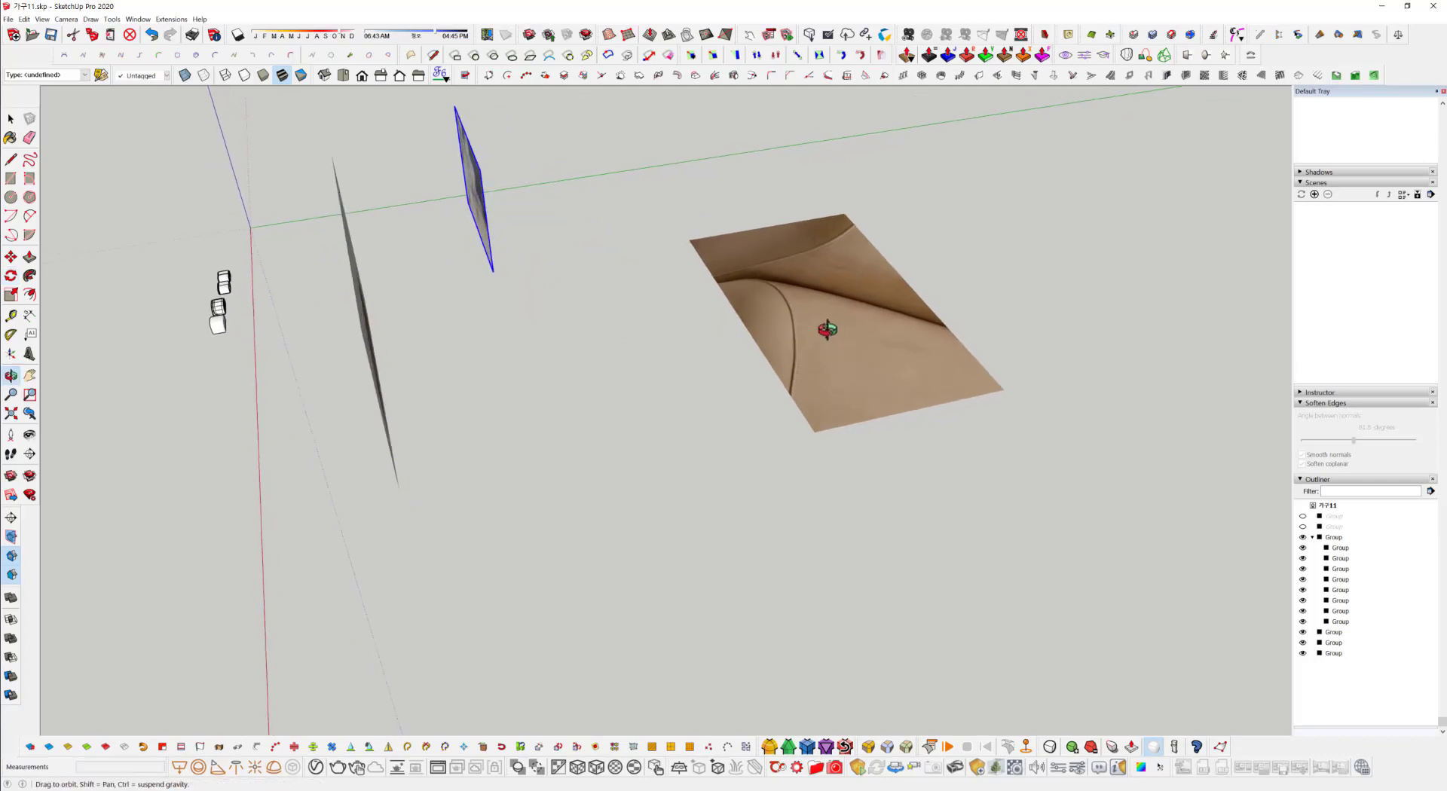
Rotate the leather close-up image about its lower long edge so it stands upright.
middle_click_drag(830, 332, 727, 332)
key("space")
left_click(736, 342)
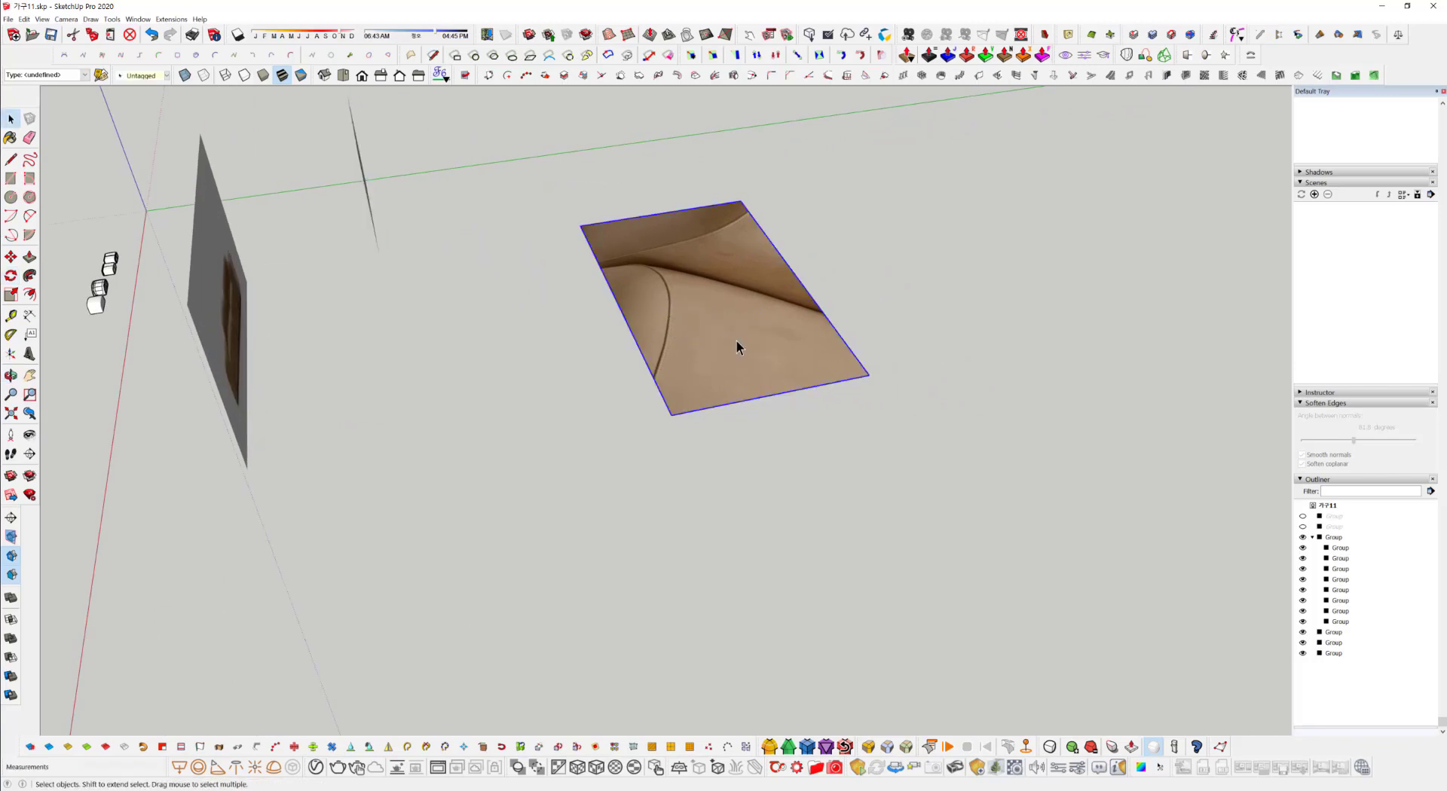
key("q")
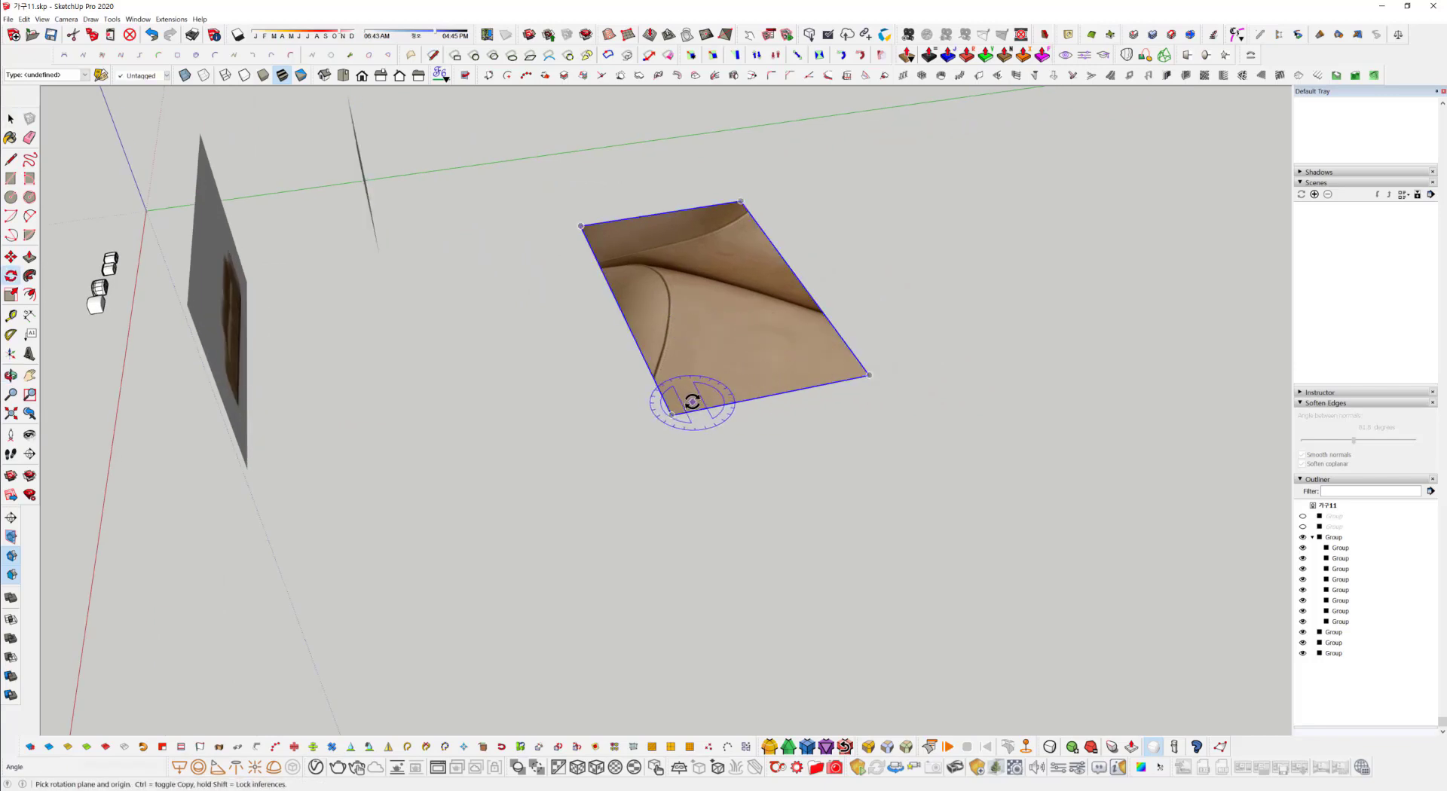
left_click(670, 414)
left_click(868, 374)
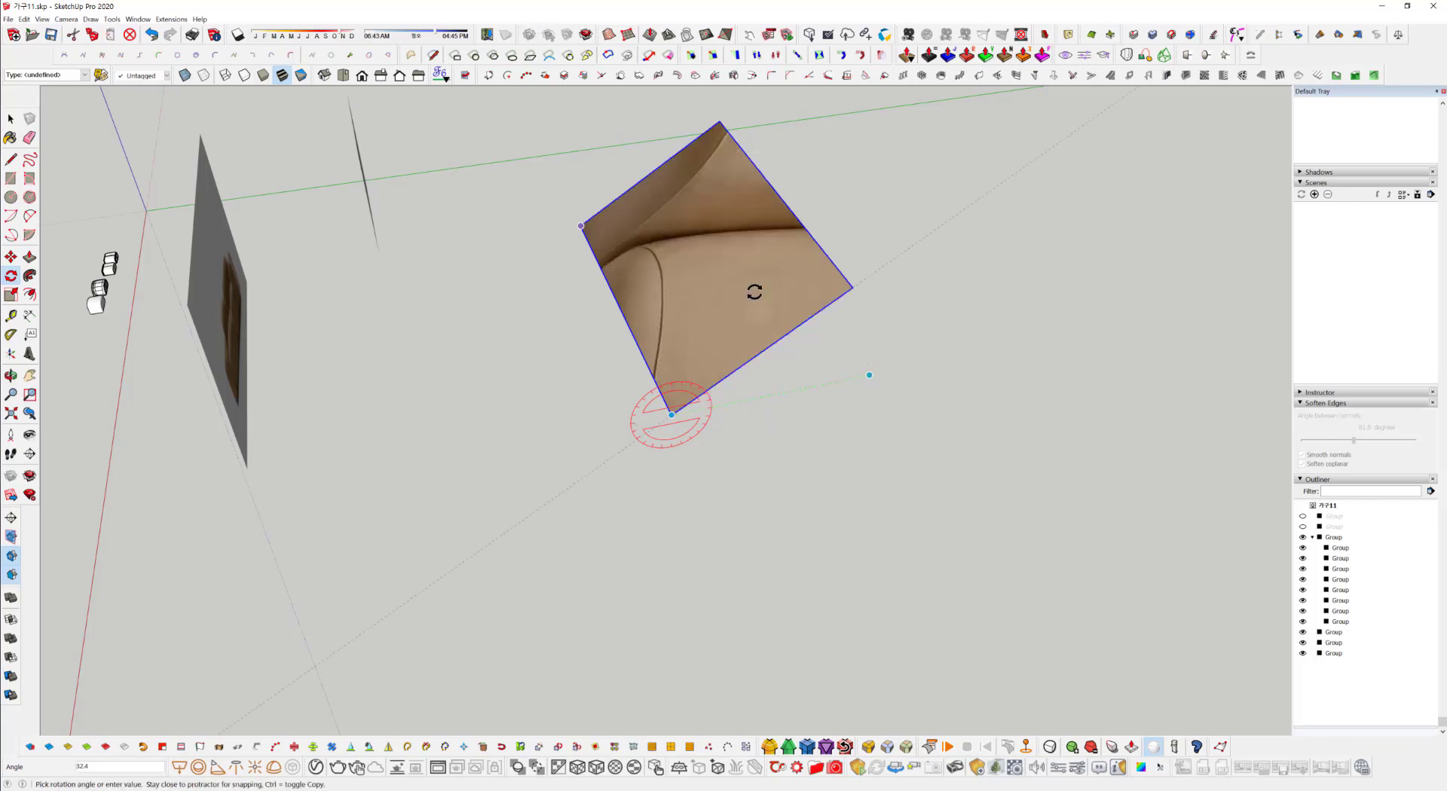
left_click(674, 271)
Move the sofa image about 12.4 m so it stands beside the leather close-up.
middle_click_drag(410, 362, 753, 256)
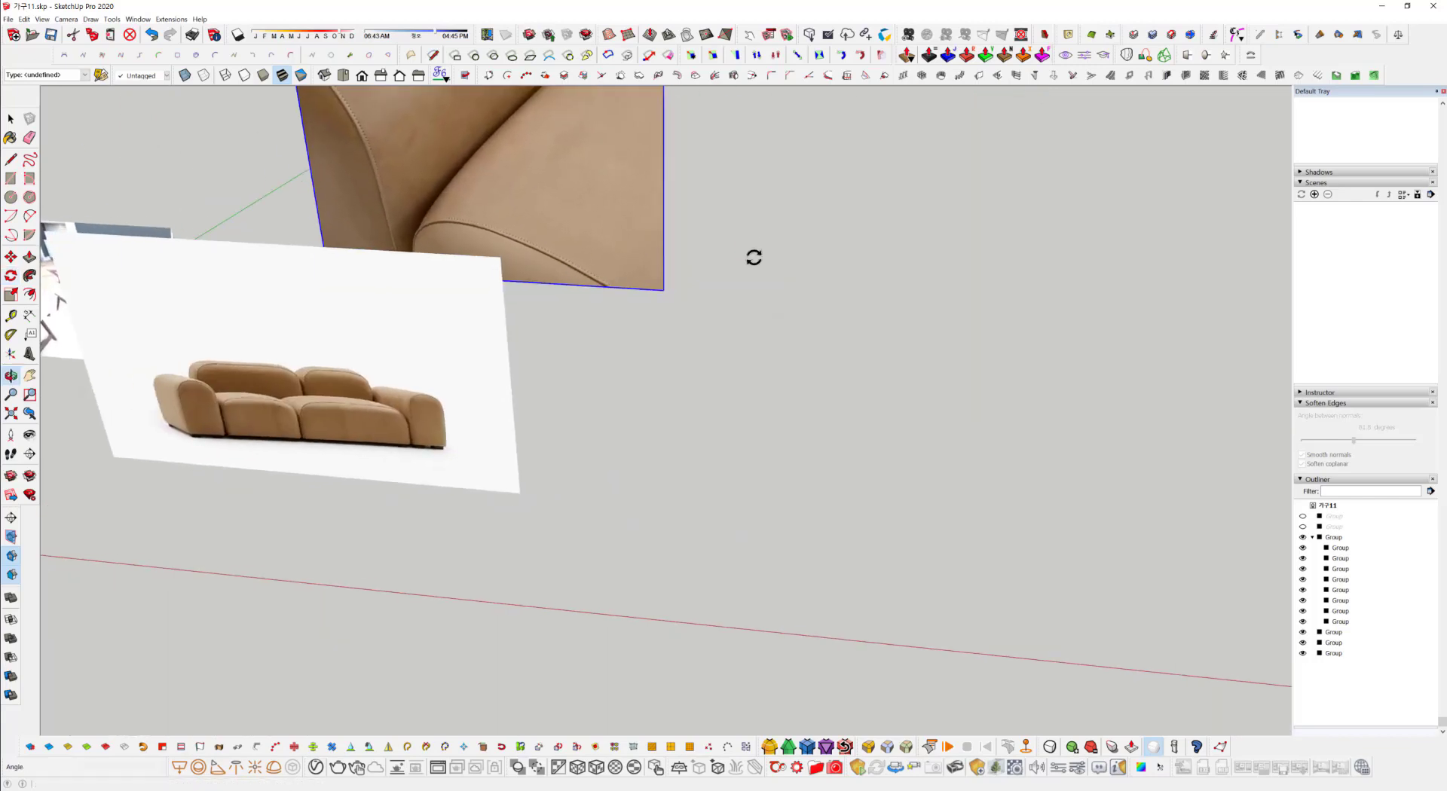
scroll(717, 347, "down", 3)
middle_click_drag(717, 347, 551, 410)
key("space")
left_click(445, 424)
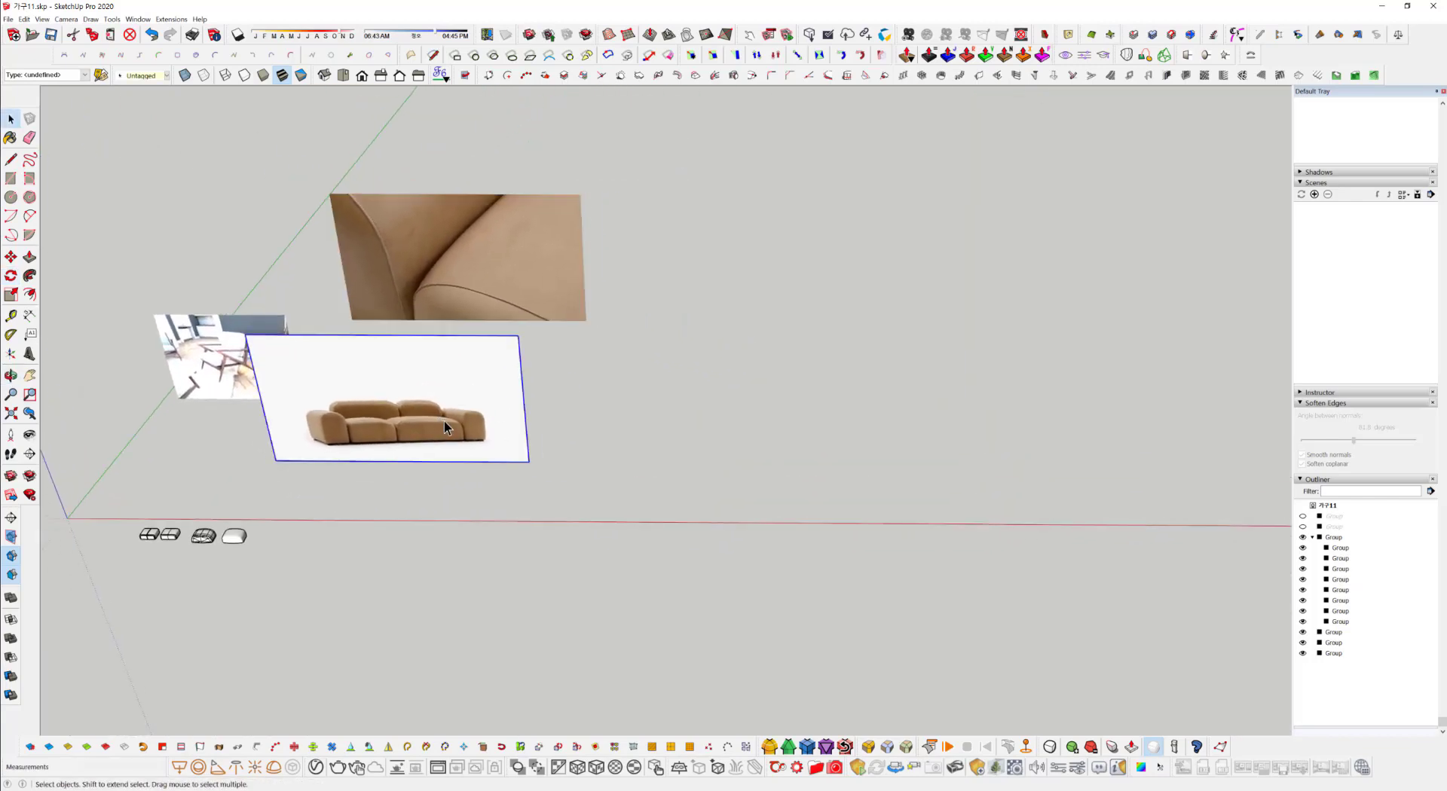
key("m")
left_click(445, 424)
left_click(737, 284)
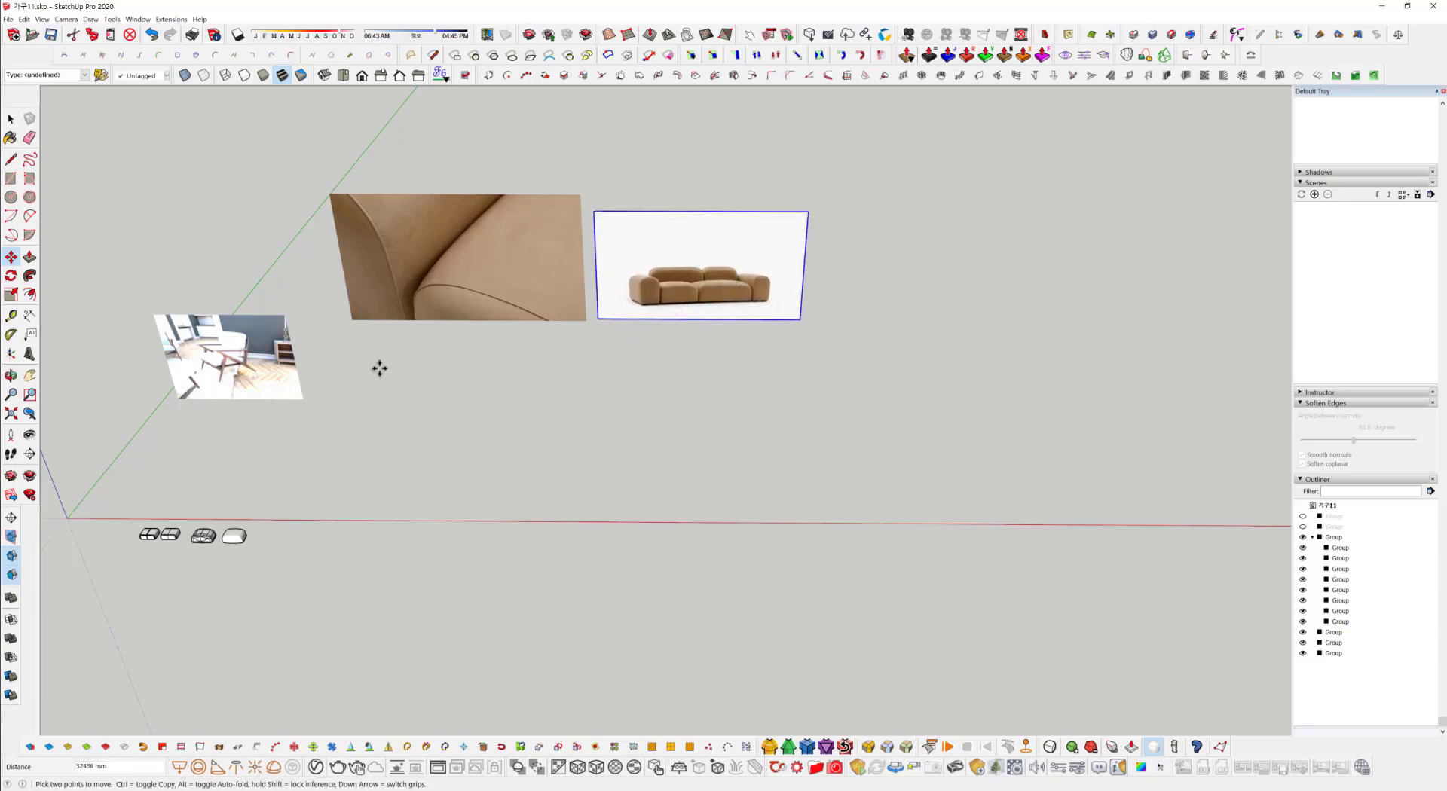
Examine the shapes of the armrests, seat cushions and backrests in the sofa reference image.
key("space")
left_click(255, 367)
middle_click_drag(297, 365, 985, 462)
scroll(471, 341, "up", 5)
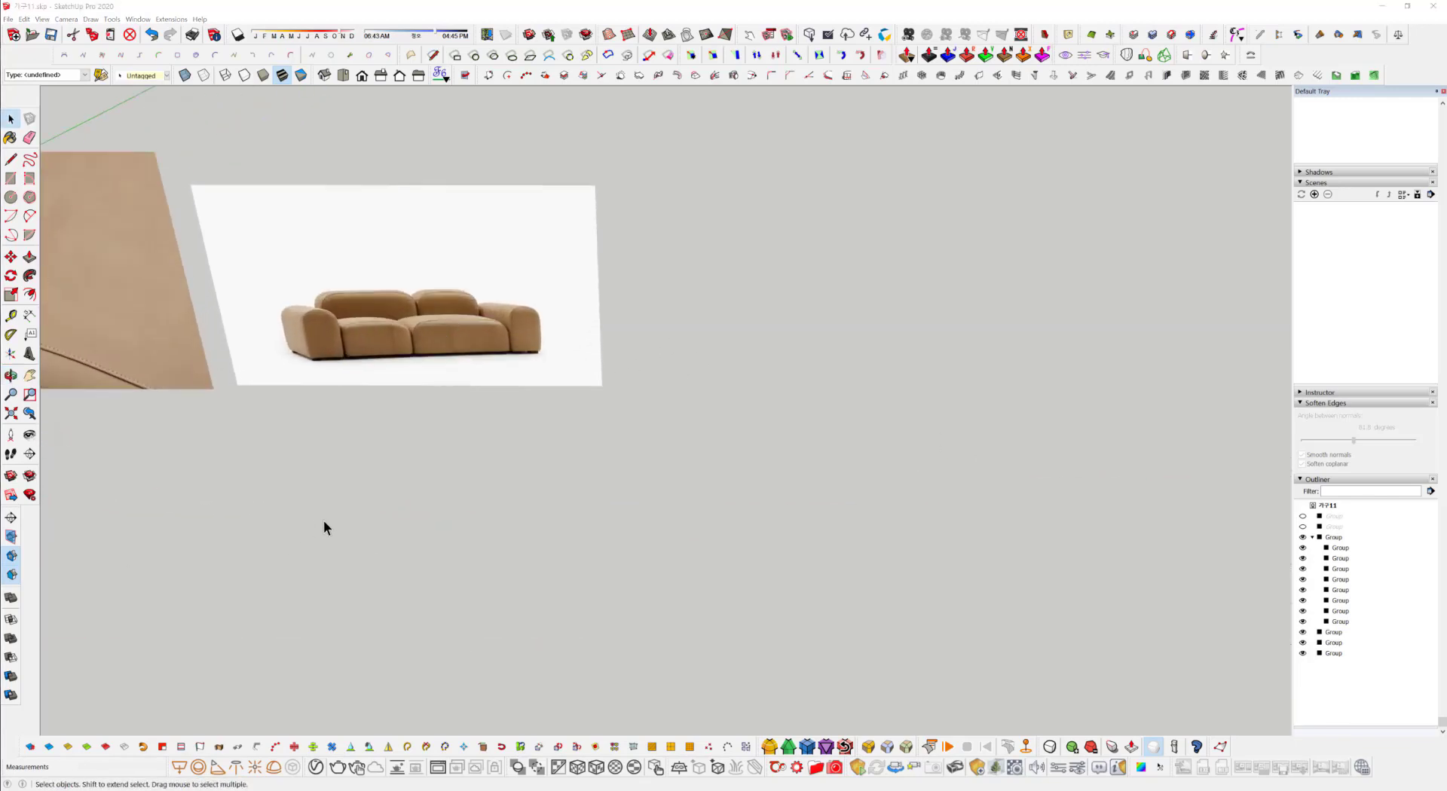
middle_click_drag(499, 402, 550, 476, "shift")
scroll(536, 424, "up", 5)
scroll(663, 466, "down", 3)
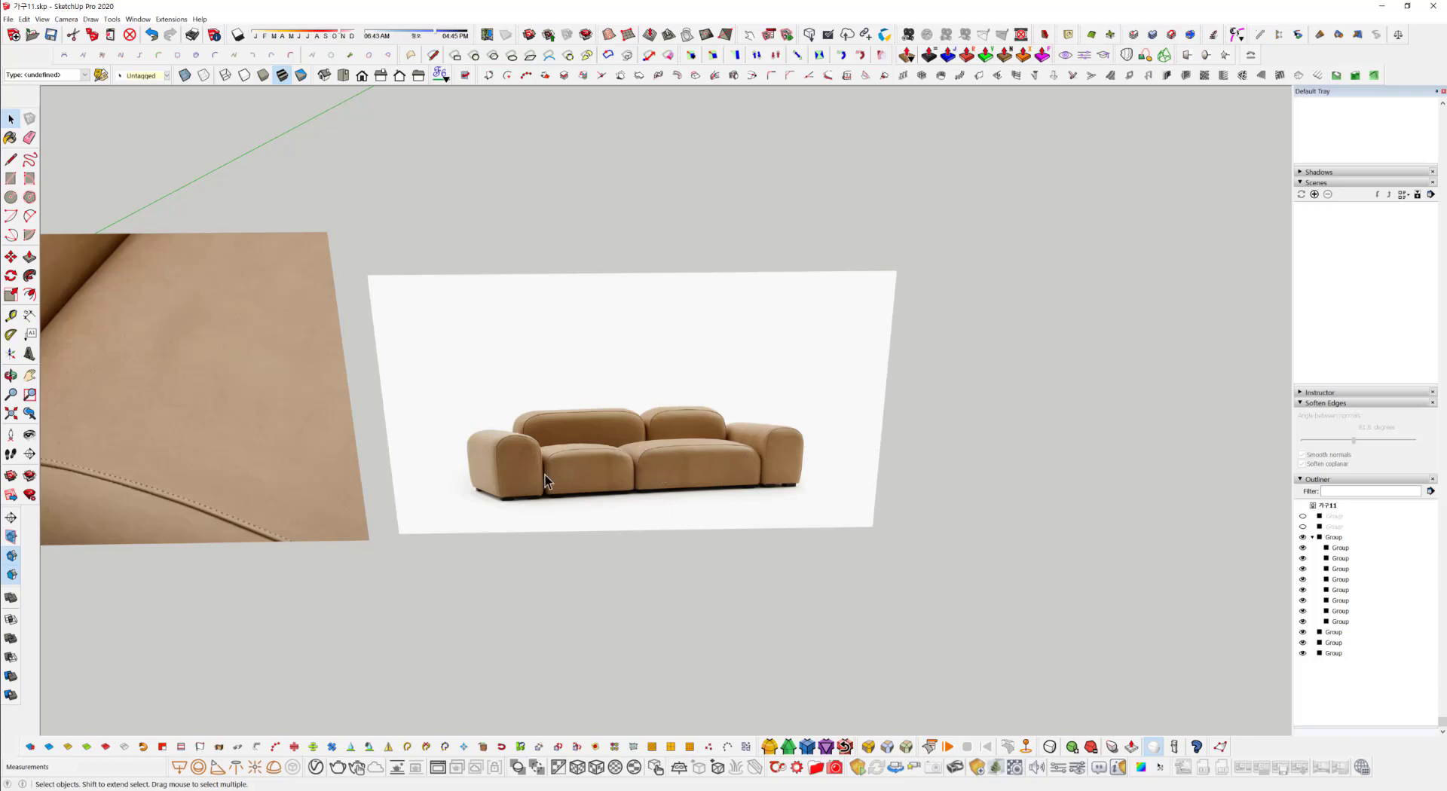
middle_click_drag(561, 466, 453, 458)
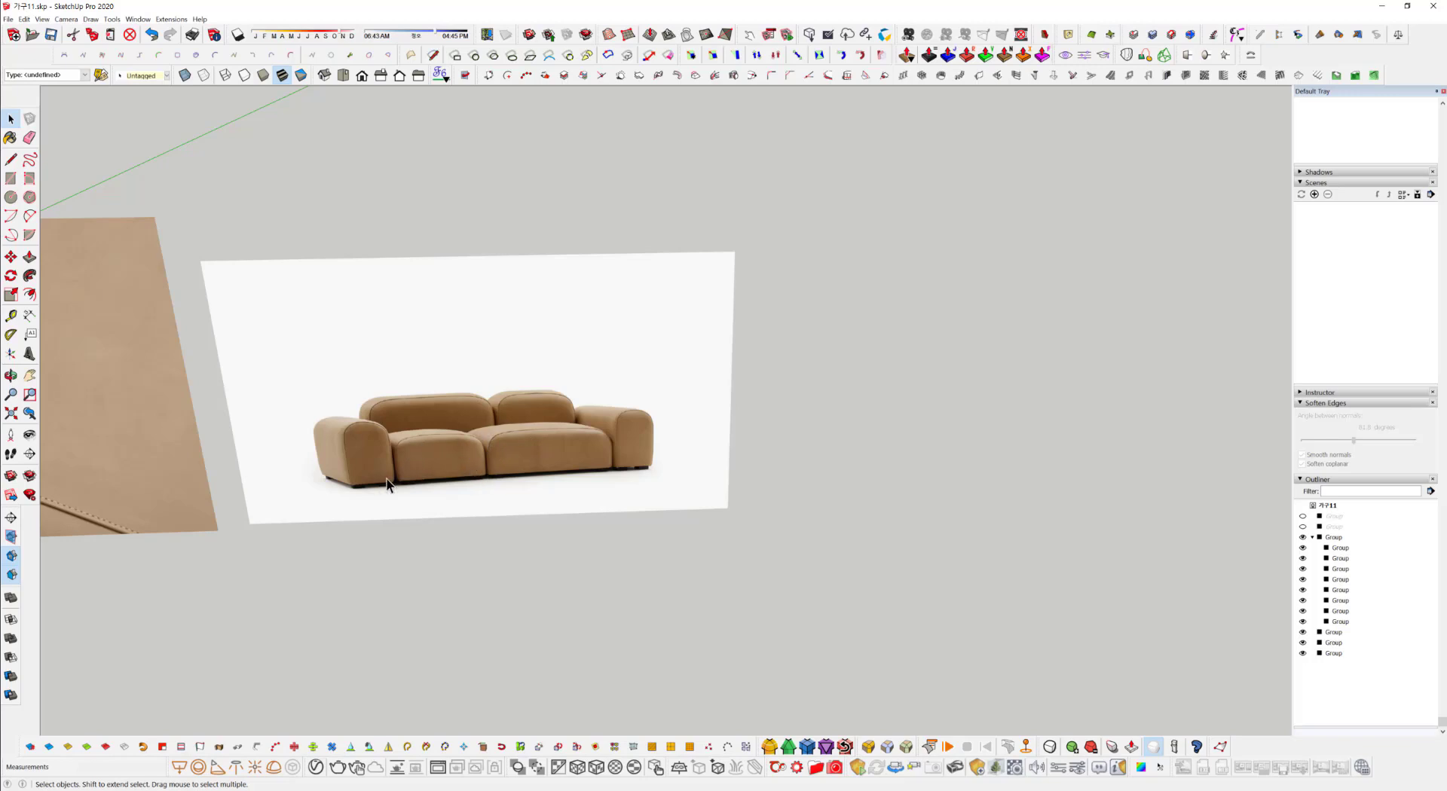
mouse_move(540, 421)
middle_mouse_down()
mouse_move(580, 429)
mouse_move(467, 482)
mouse_move(520, 460)
mouse_move(507, 405)
mouse_move(624, 394)
mouse_move(688, 422)
mouse_move(671, 475)
mouse_move(618, 471)
mouse_move(507, 501)
mouse_move(558, 542)
mouse_move(486, 455)
middle_mouse_up()
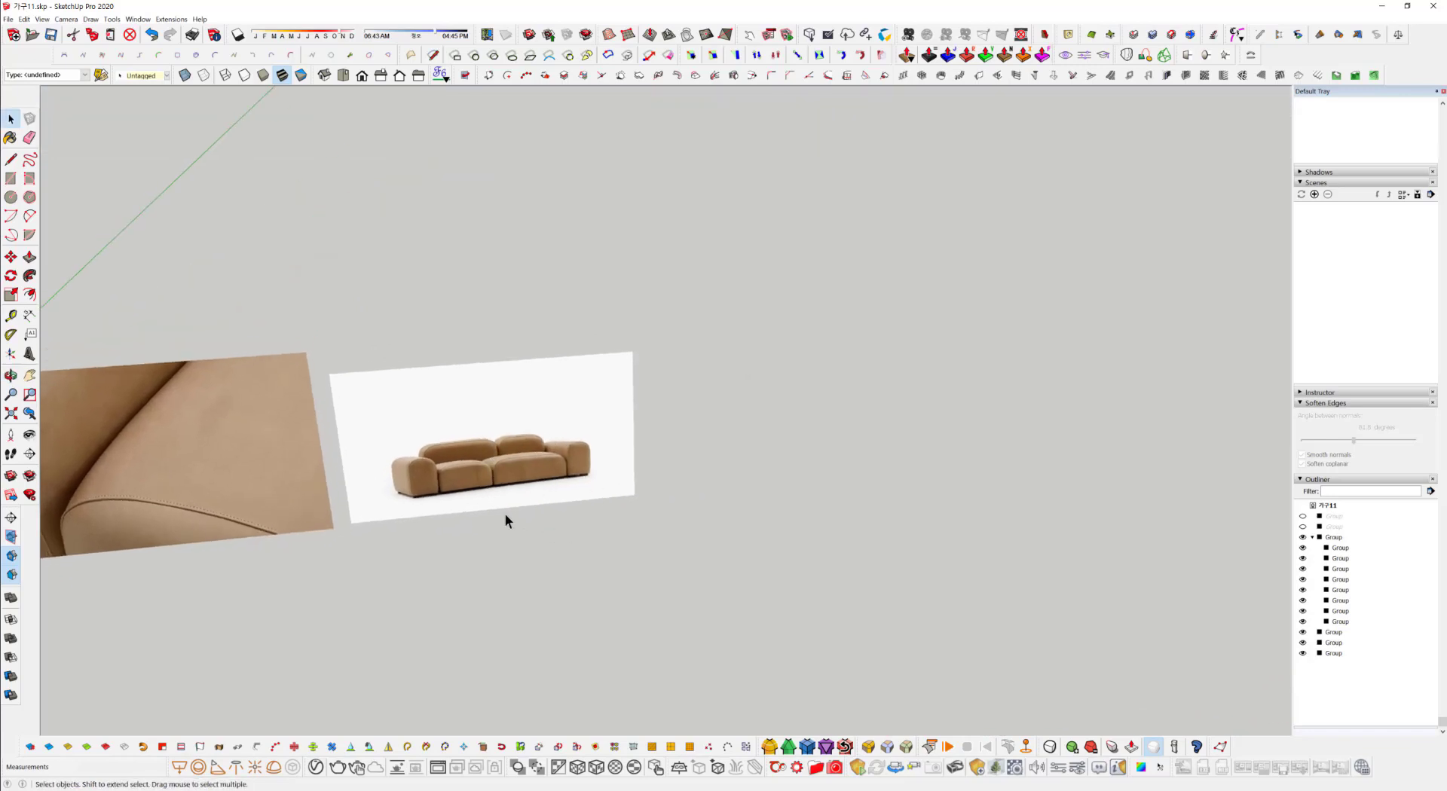
middle_click_drag(508, 516, 590, 392)
scroll(595, 454, "up", 2)
scroll(596, 449, "up", 2)
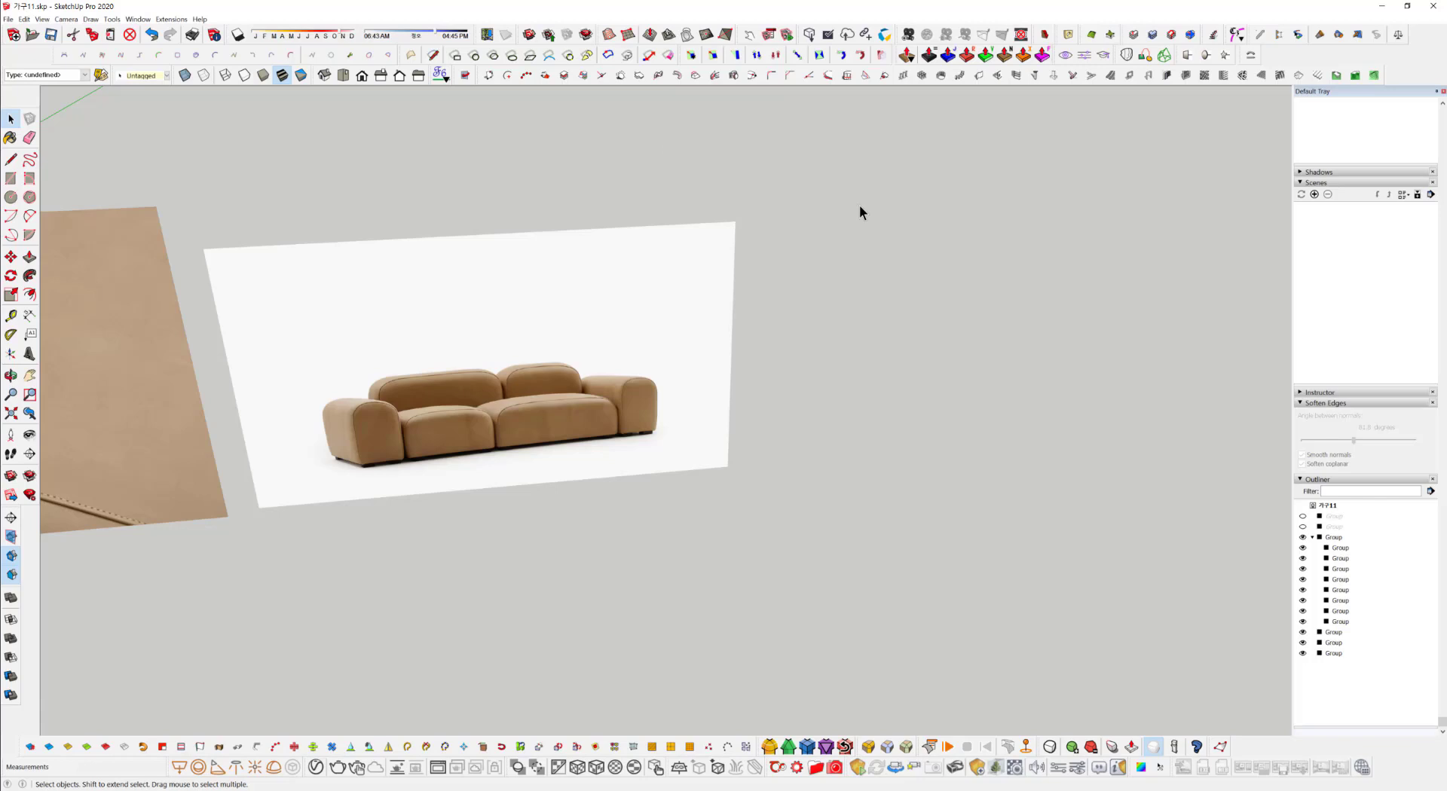
Undock the Curviloft and BZ__Toolbar tool sets and float them above the sofa image.
left_click_drag(1114, 59, 554, 139)
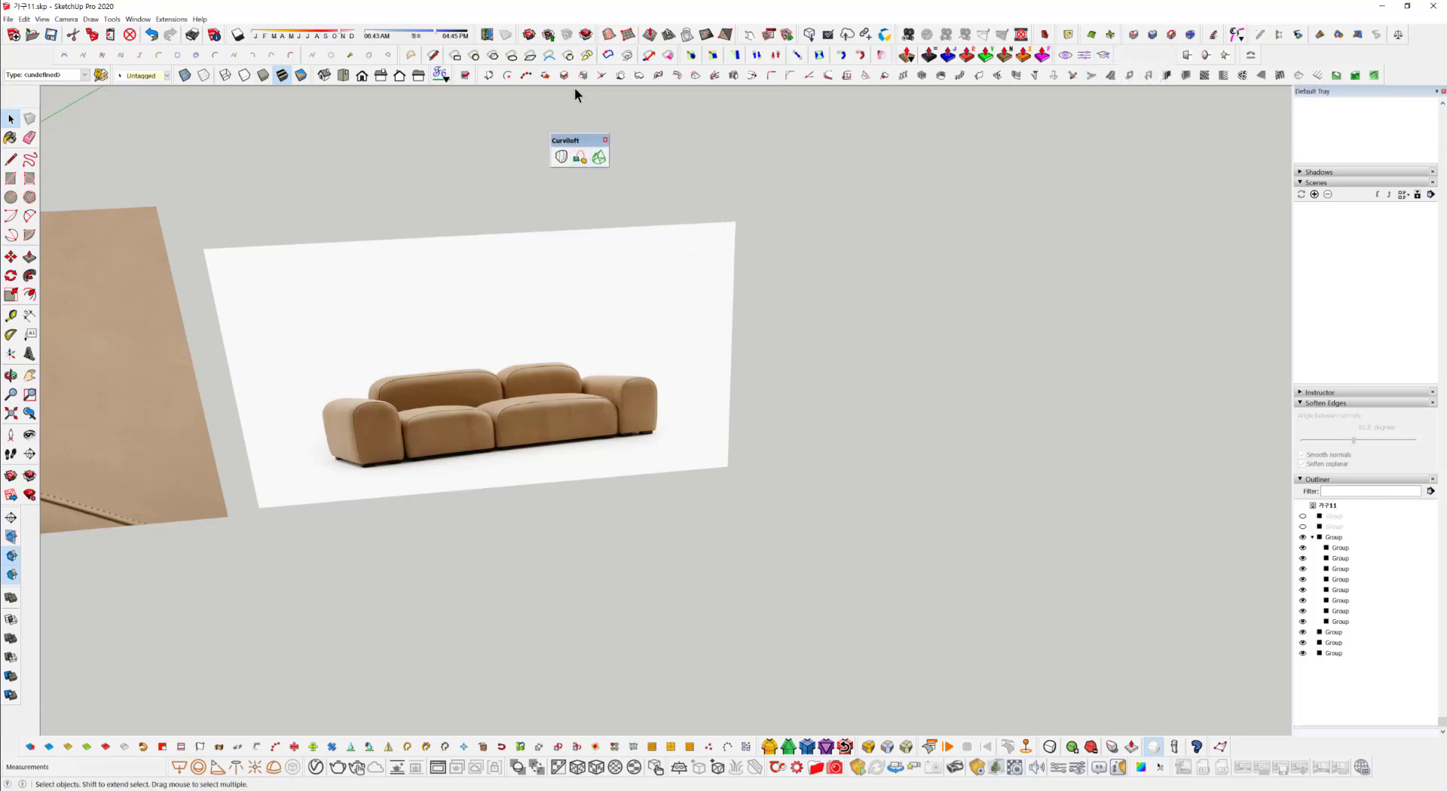
left_click_drag(573, 141, 585, 109)
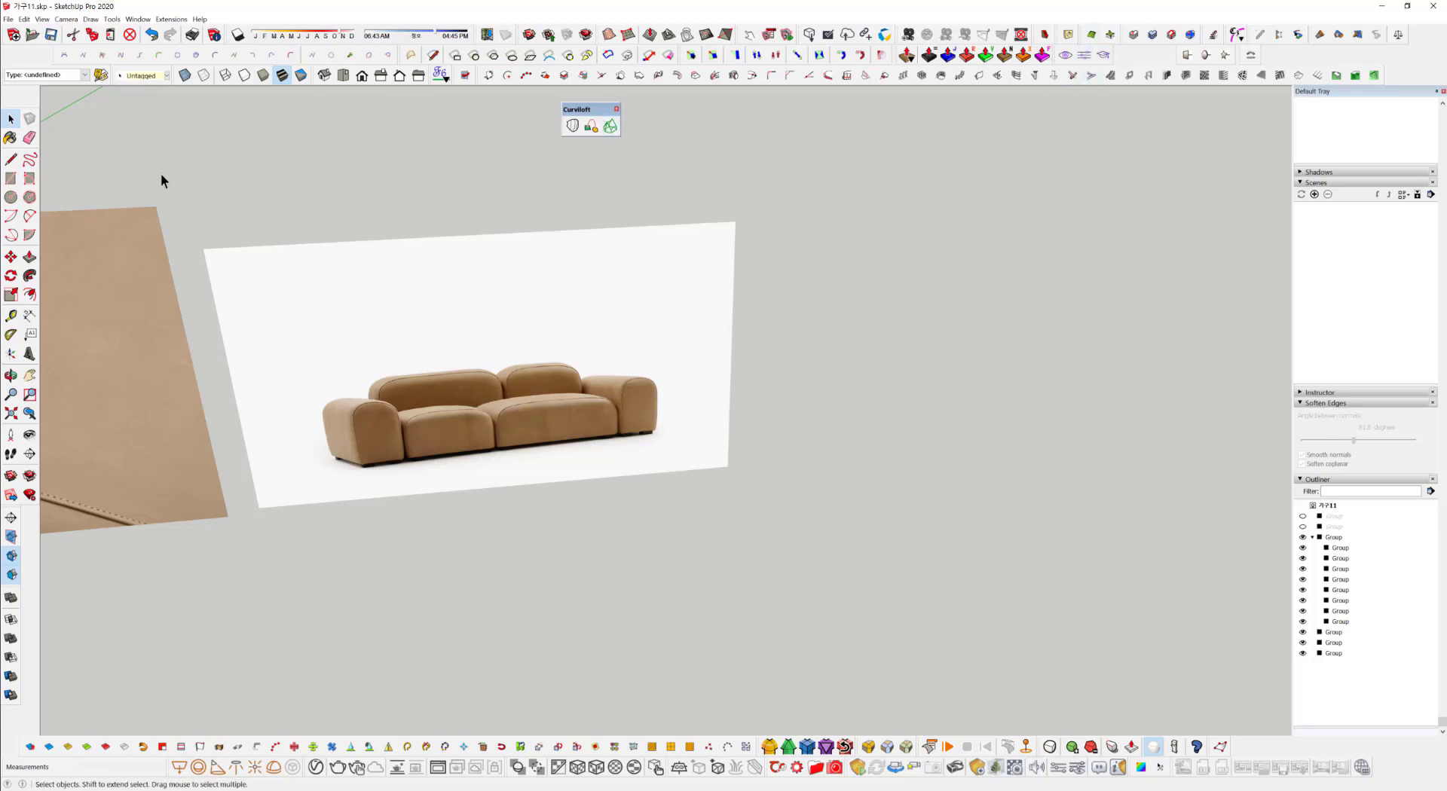
left_click_drag(53, 55, 603, 170)
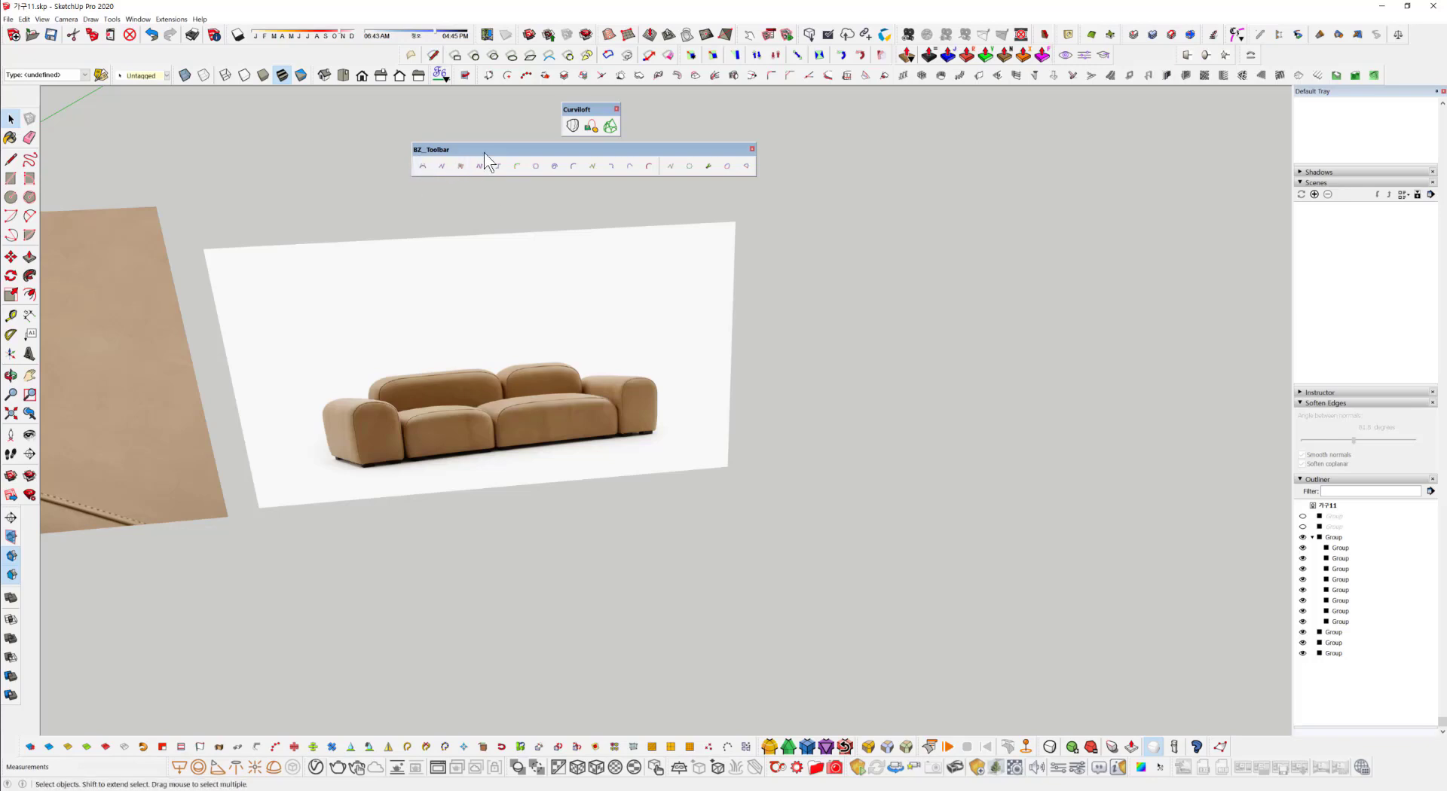
Move the floating BZ__Toolbar so it sits level beside the Curviloft tool set above the sofa image.
left_click_drag(484, 152, 231, 113)
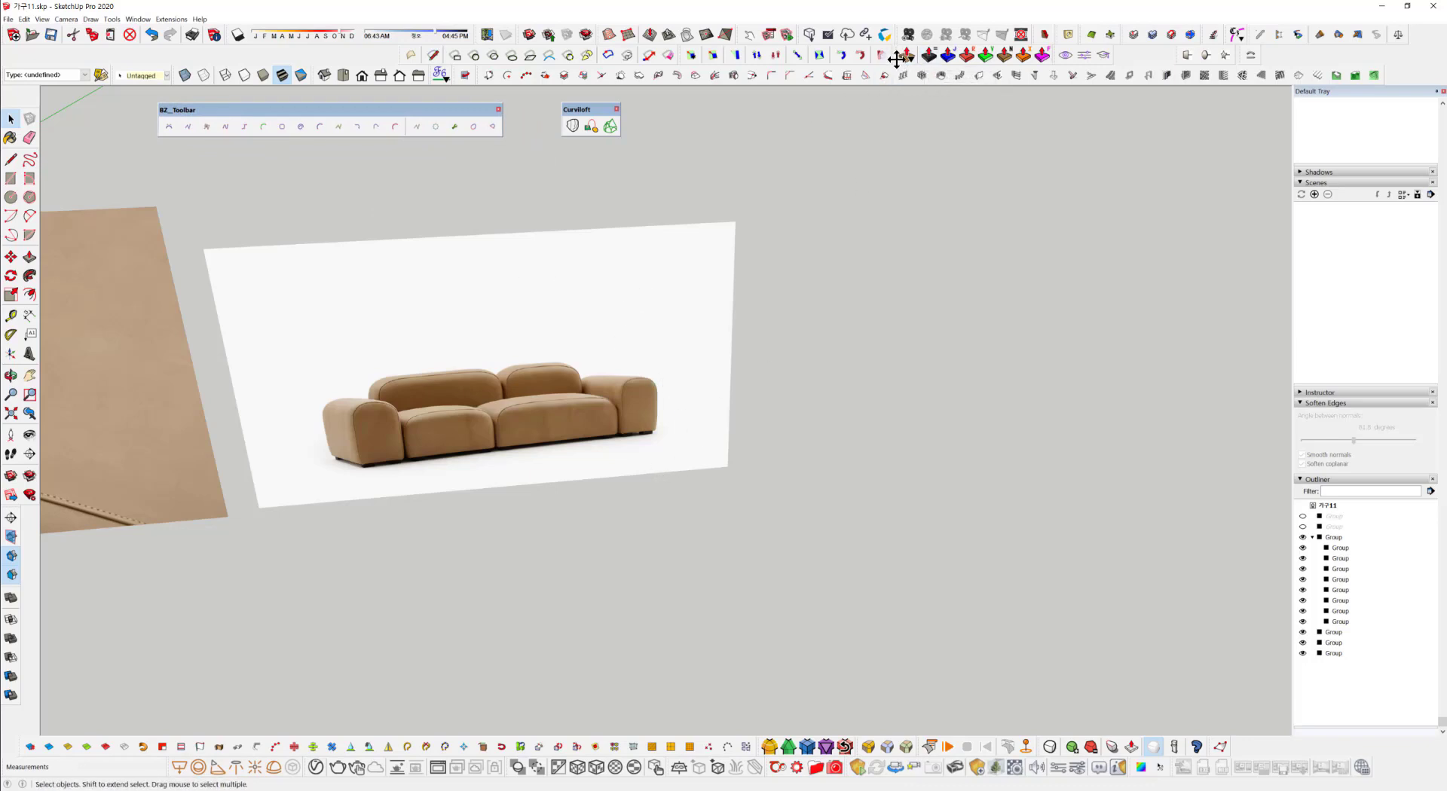
Float the Fredo6 JointPushPull and FredoScale tool sets in turn, docking each one back among the other tools.
left_click_drag(896, 59, 878, 154)
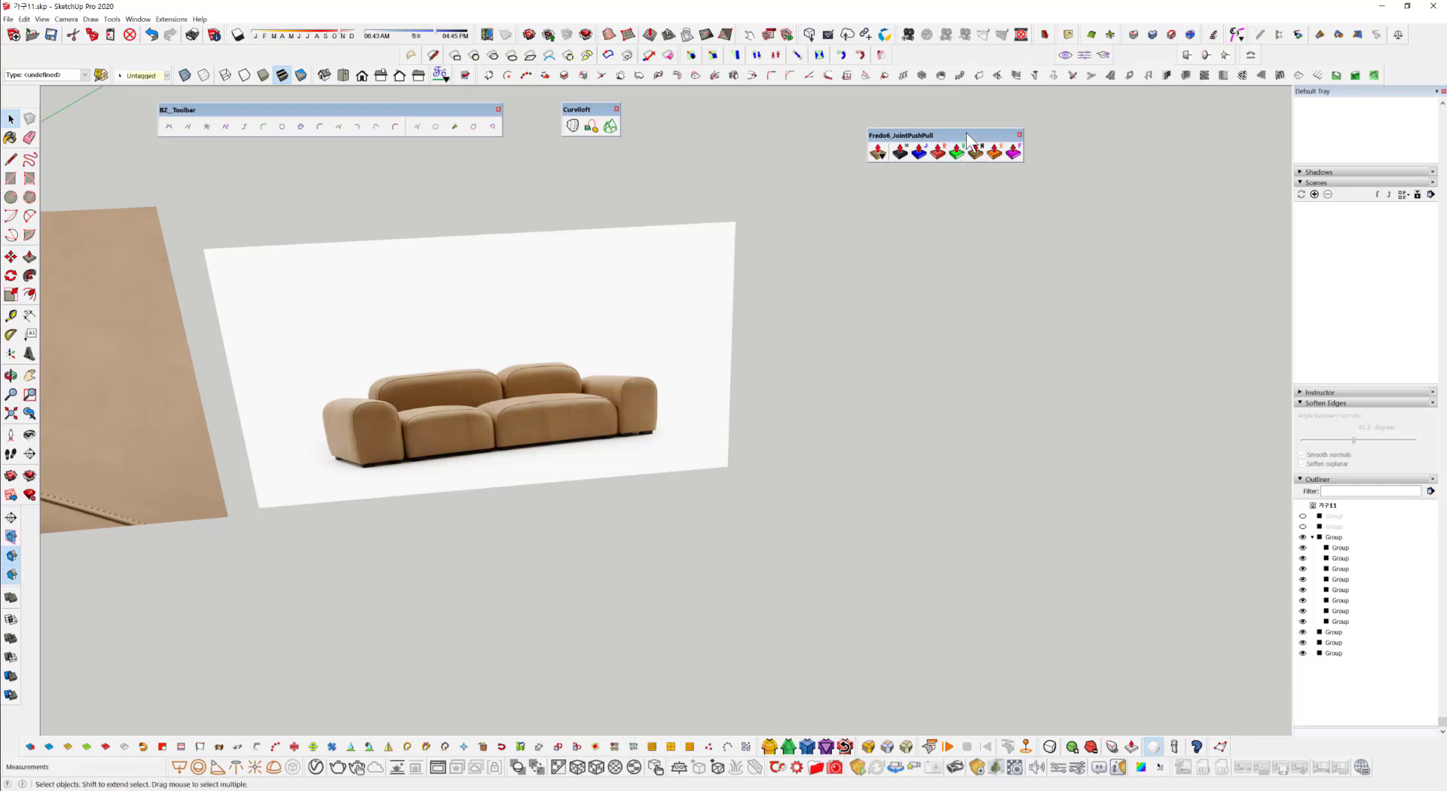
left_click_drag(961, 135, 957, 54)
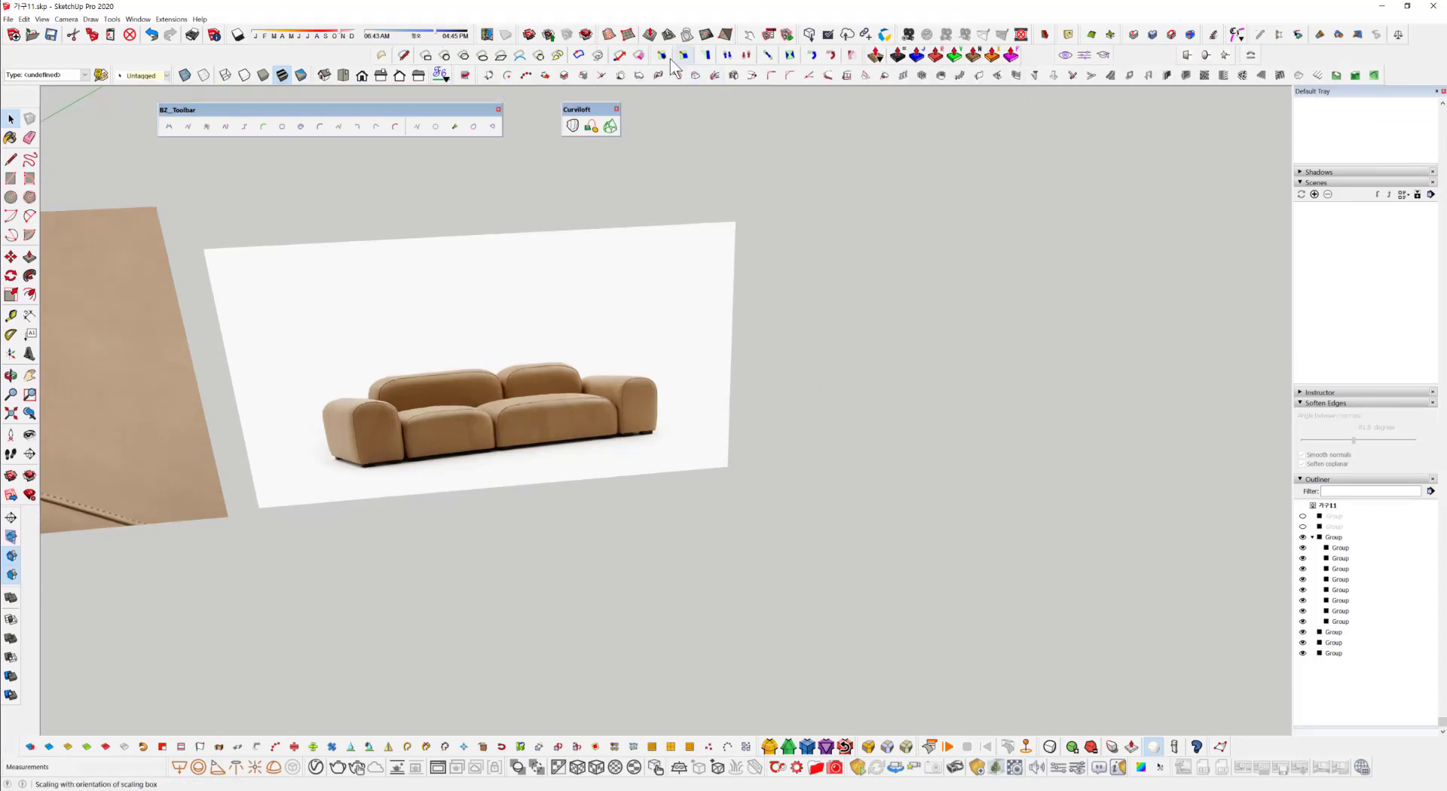
left_click_drag(671, 57, 756, 130)
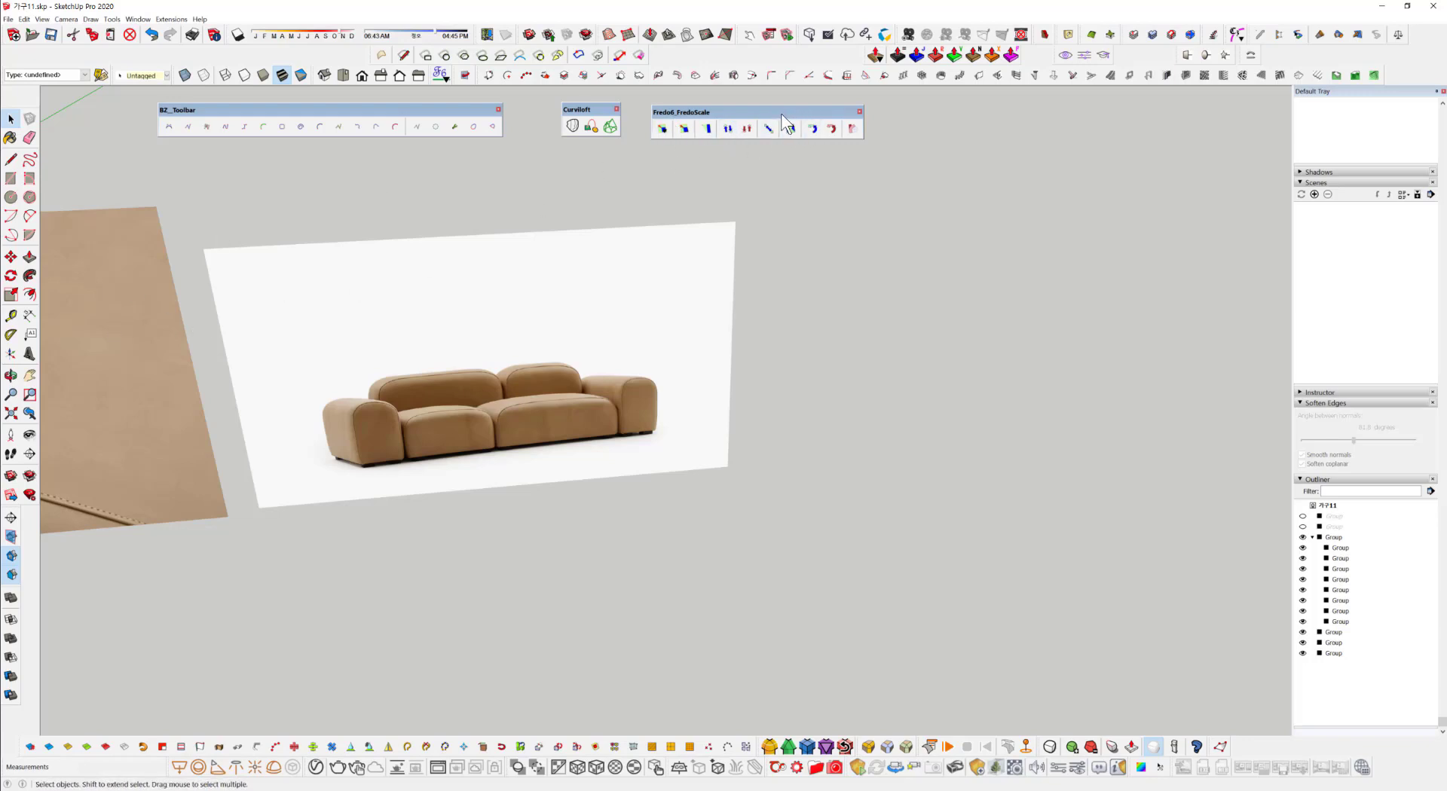
left_click_drag(782, 115, 771, 107)
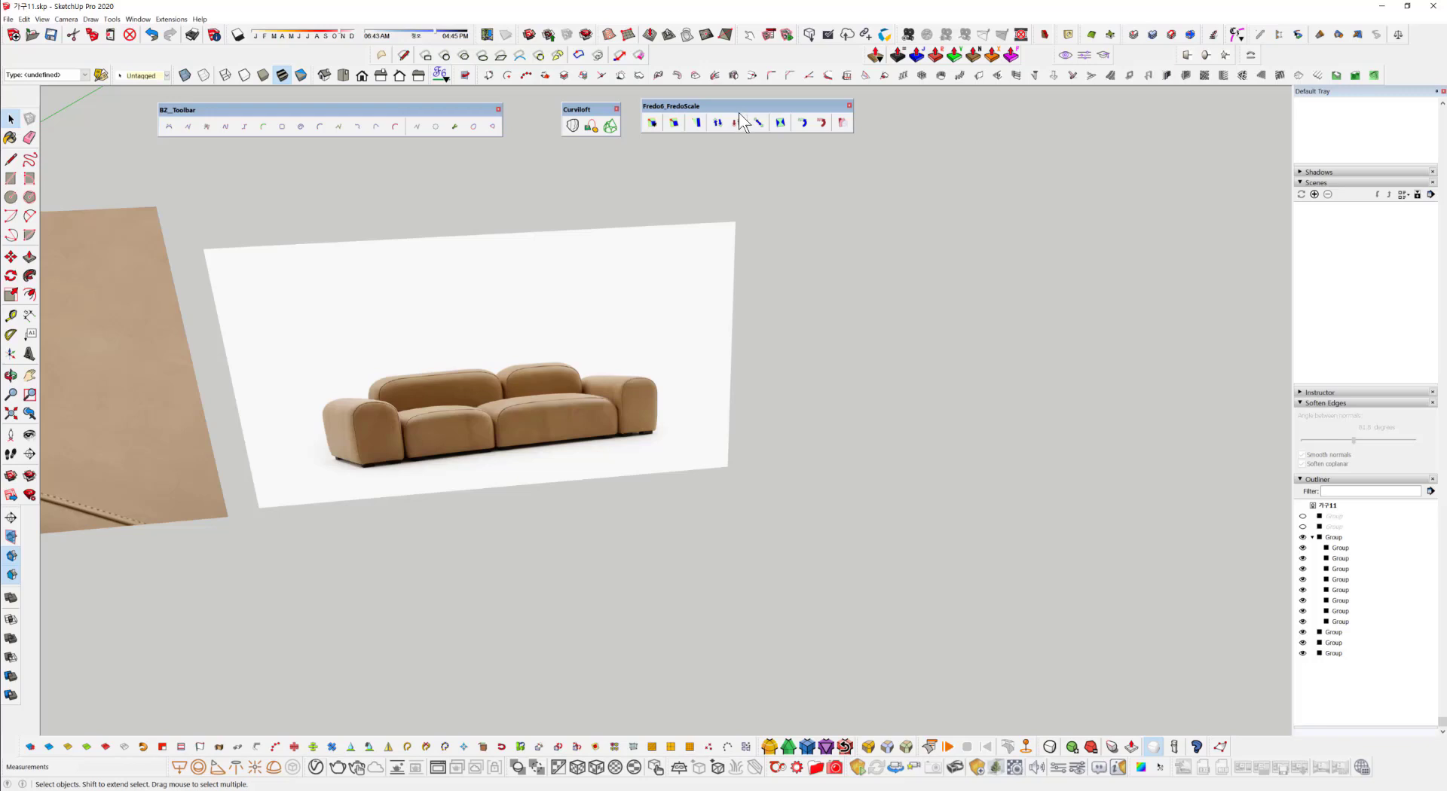
left_click_drag(739, 107, 725, 36)
Draw a 990 by 660 mm rectangle flat on the ground beside the sofa reference image.
middle_click_drag(728, 356, 537, 354)
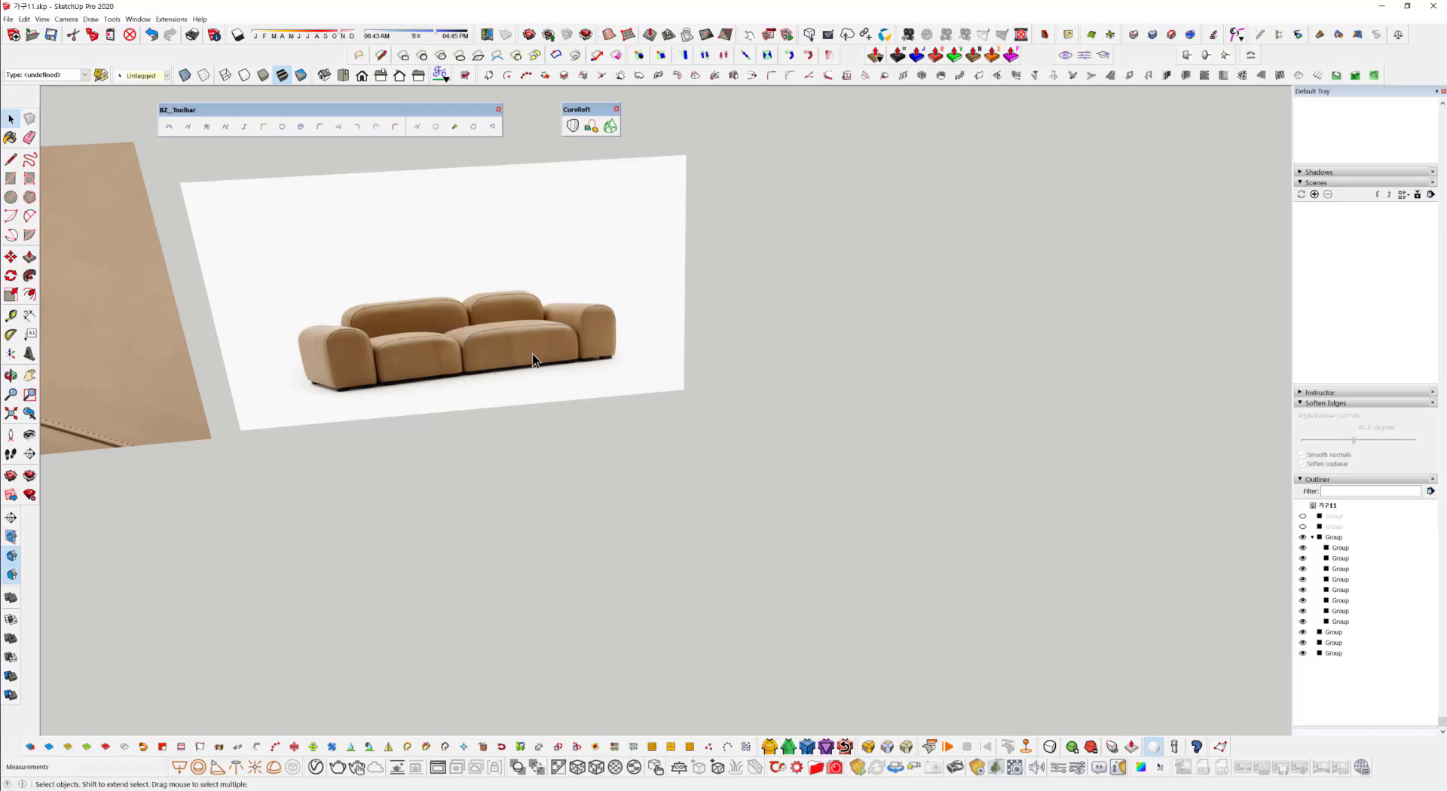
middle_click_drag(643, 468, 764, 452)
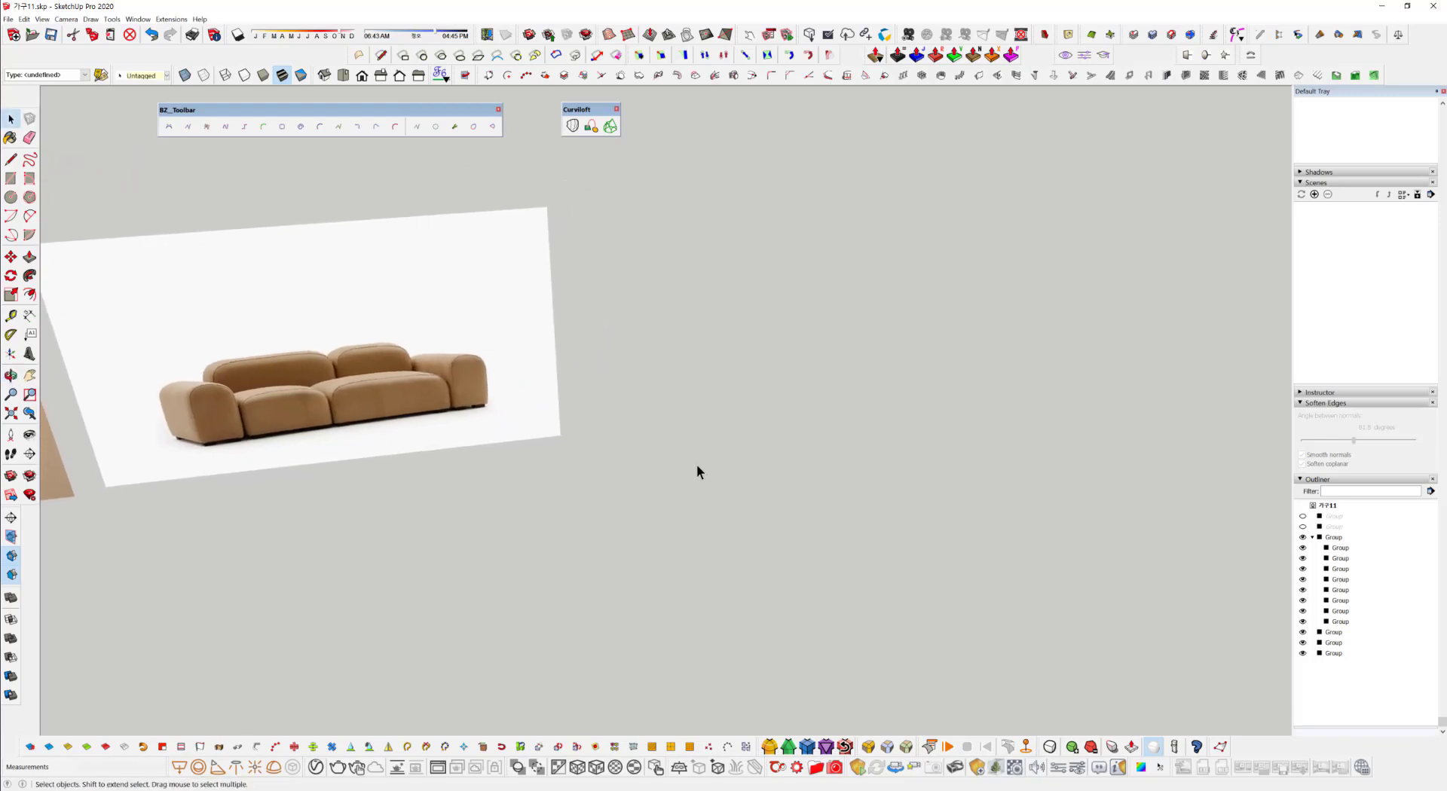
key("r")
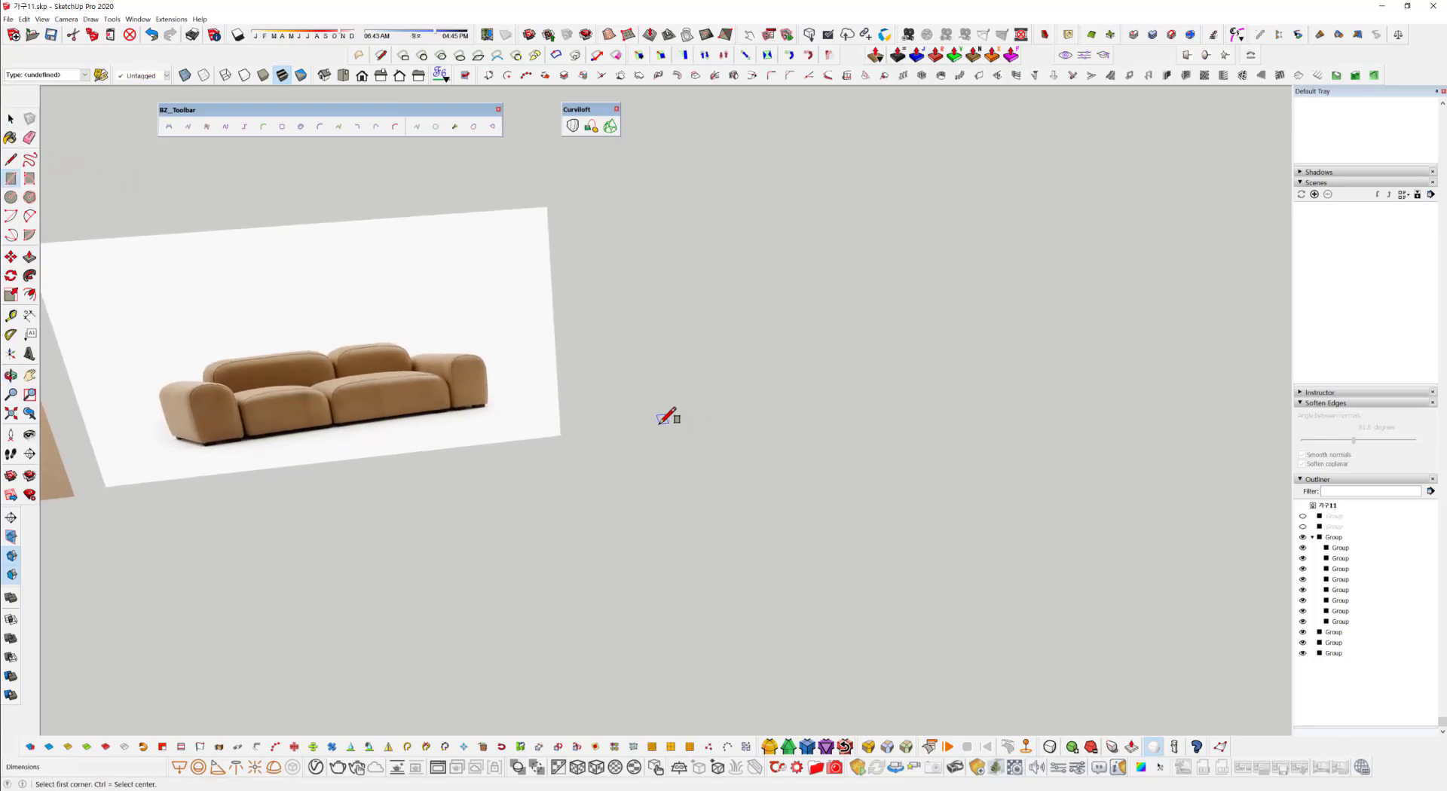
left_click(660, 423)
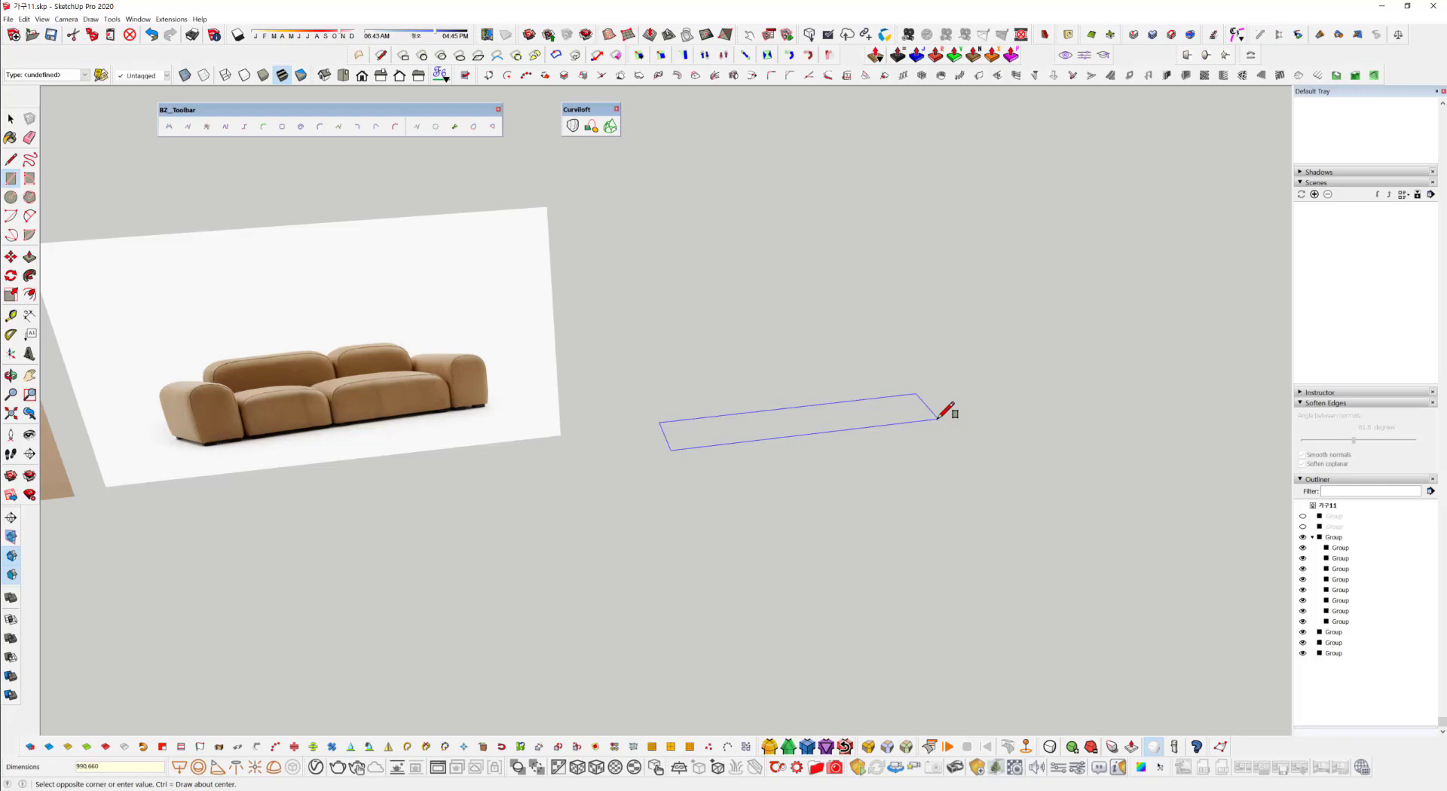
left_click(938, 417)
scroll(618, 384, "up", 5)
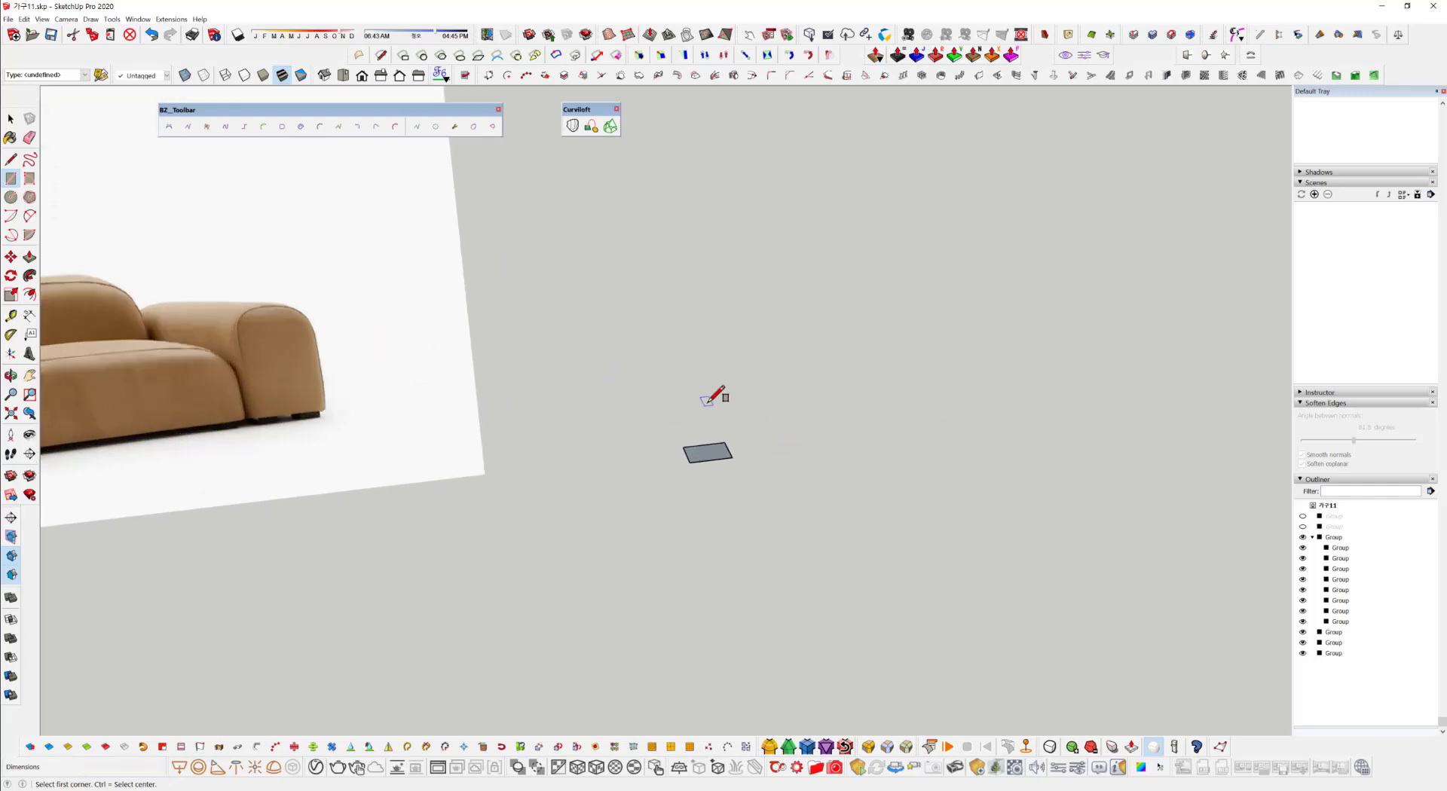
scroll(688, 485, "up", 4)
key("space")
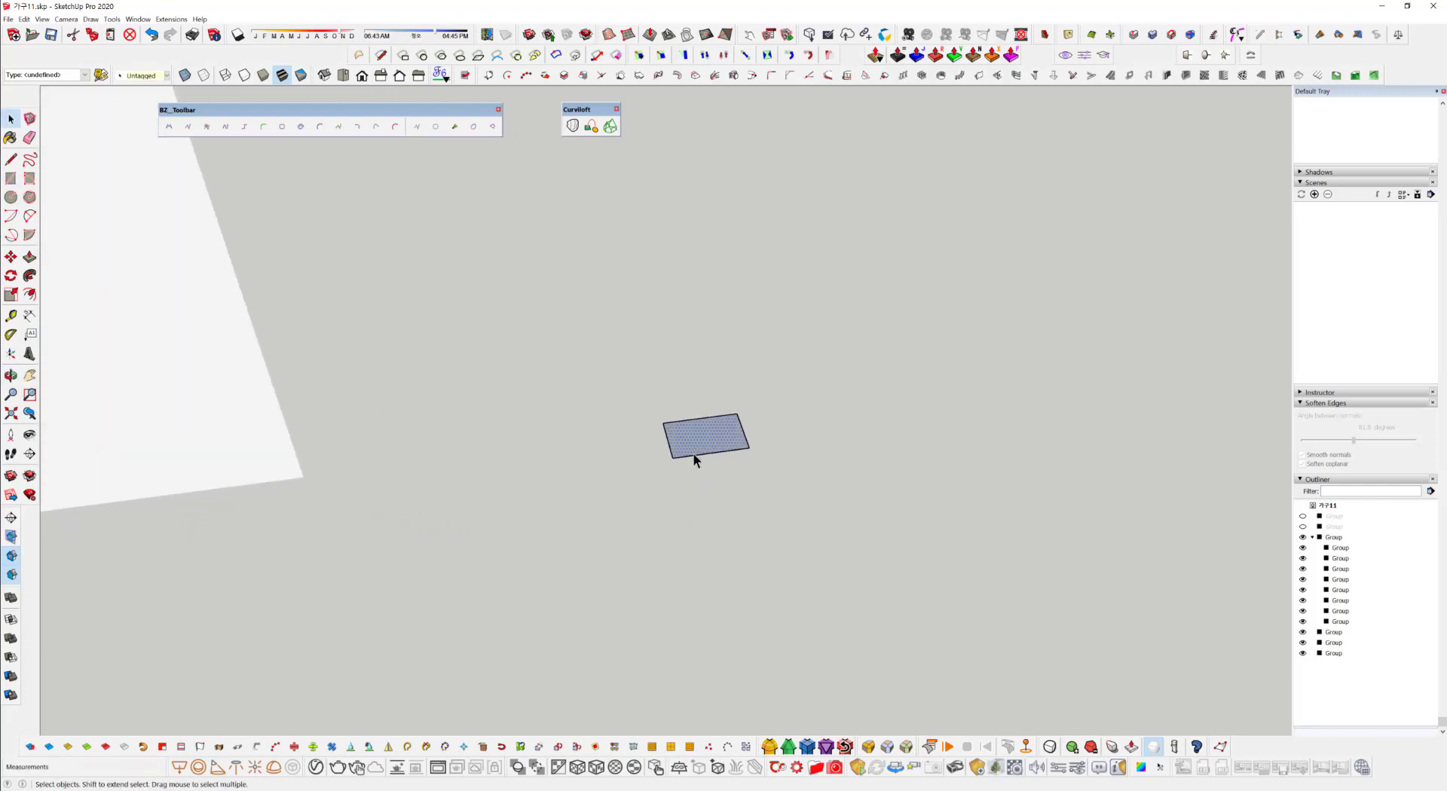
Extrude the rectangle upward 350 mm into a box for the seat module.
middle_click_drag(700, 445, 808, 518, "shift")
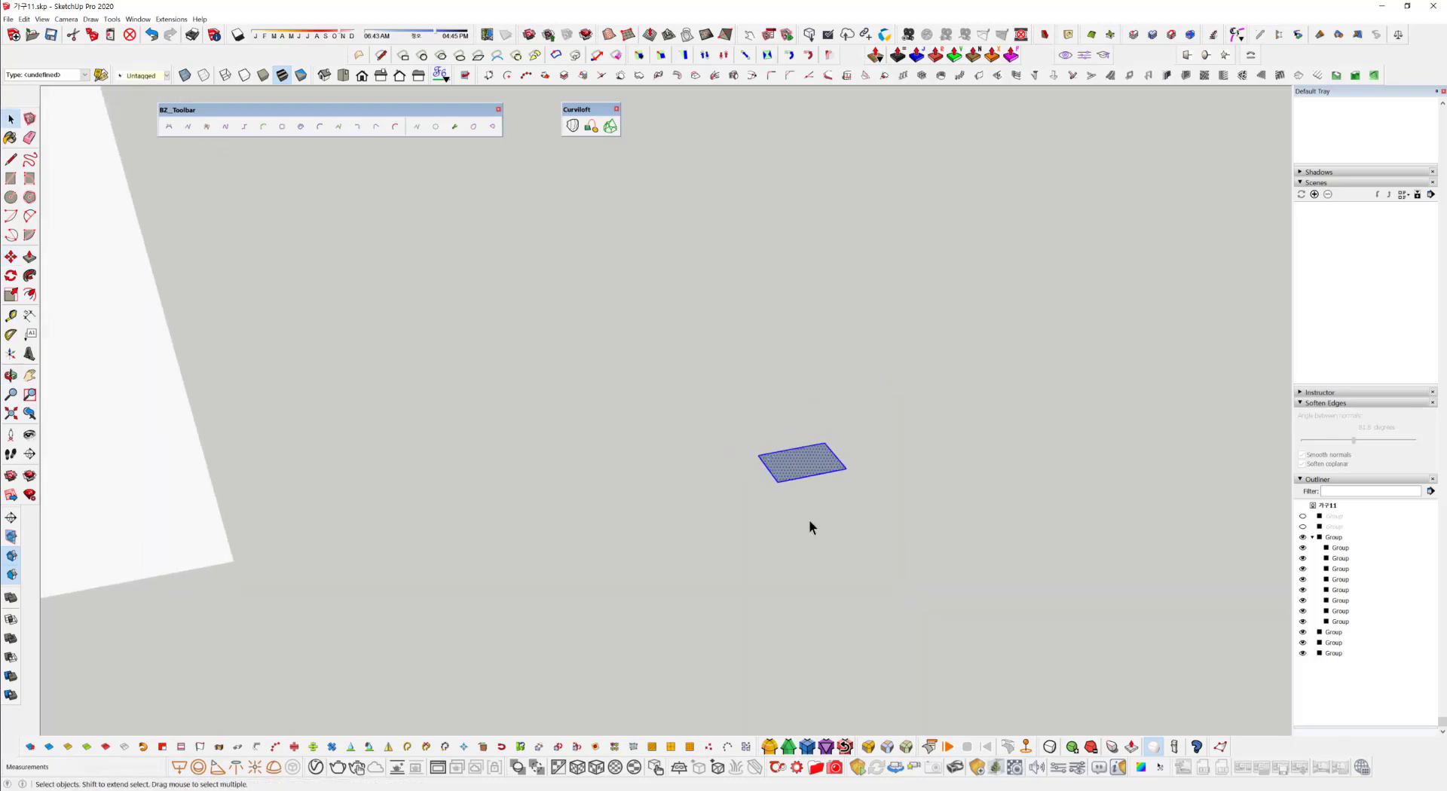
key("p")
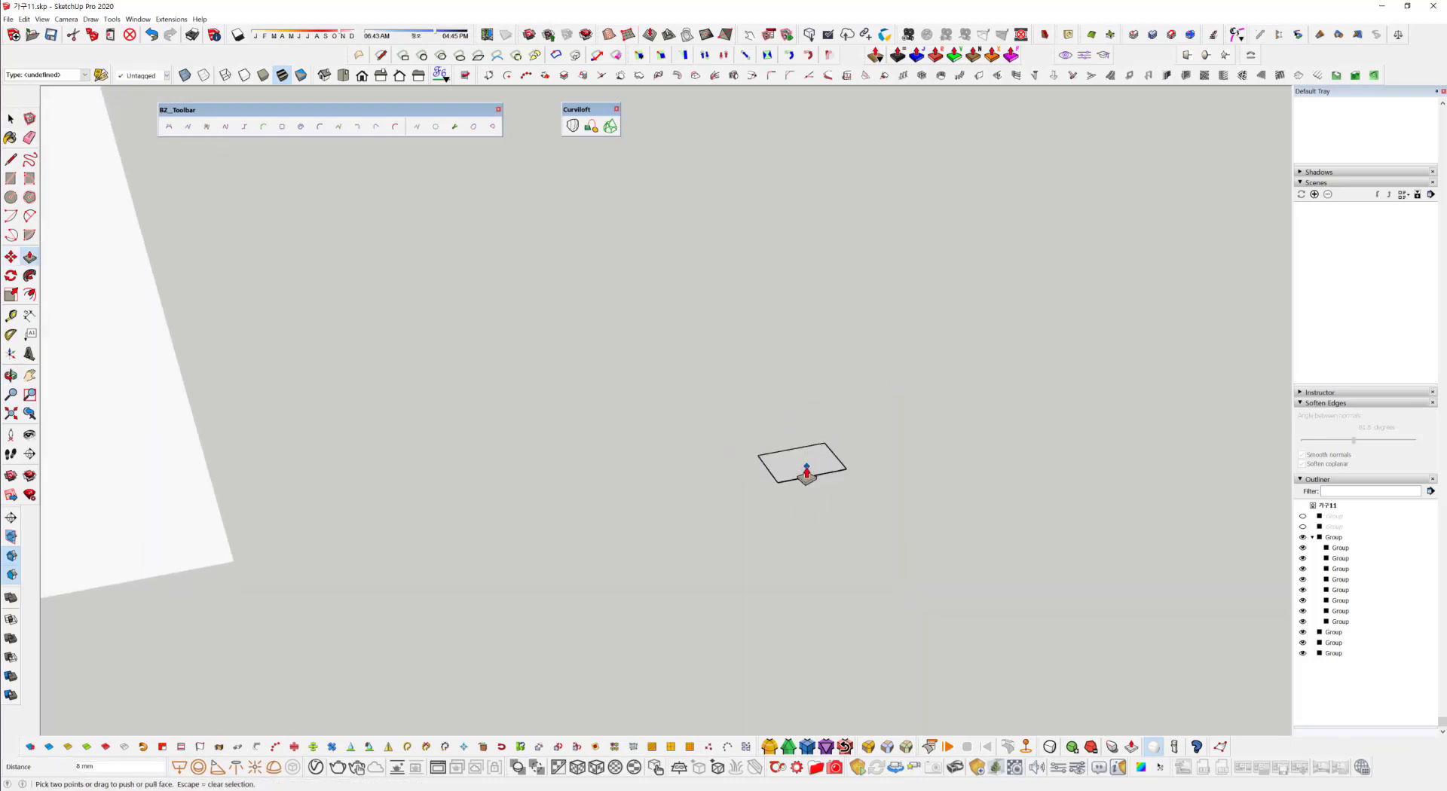
left_click(801, 474)
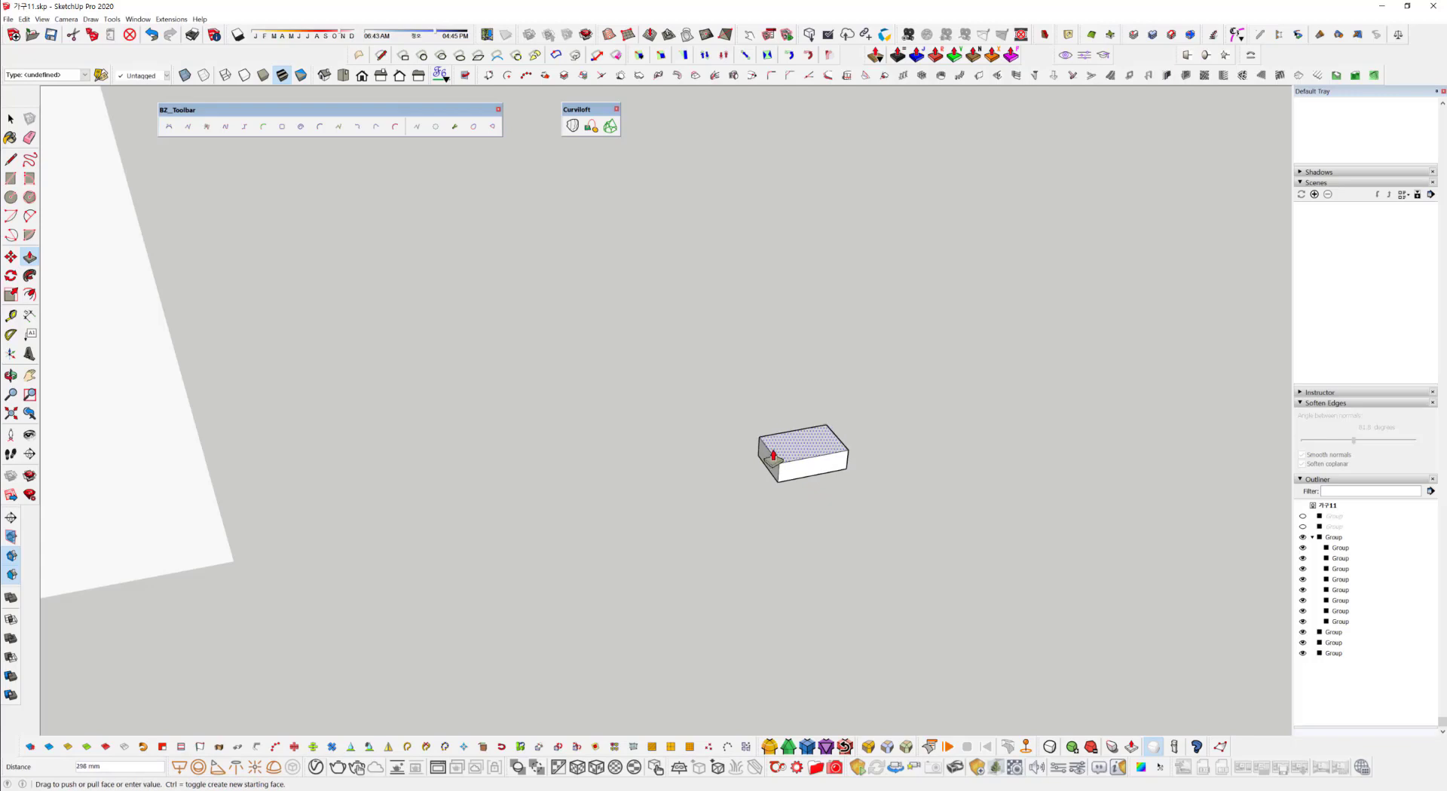
key("ctrl+z")
key("ctrl+z")
left_click(674, 501)
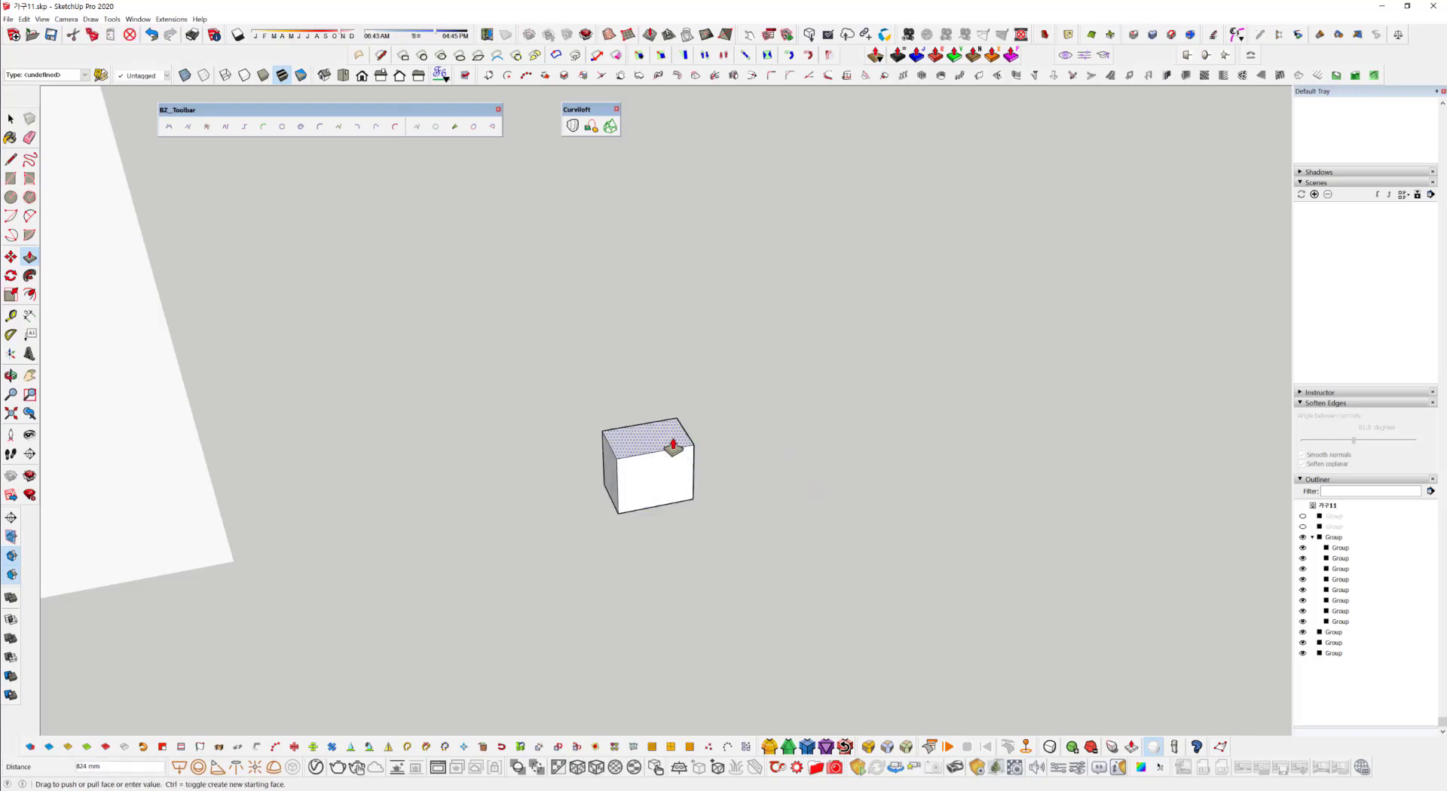
key("Return")
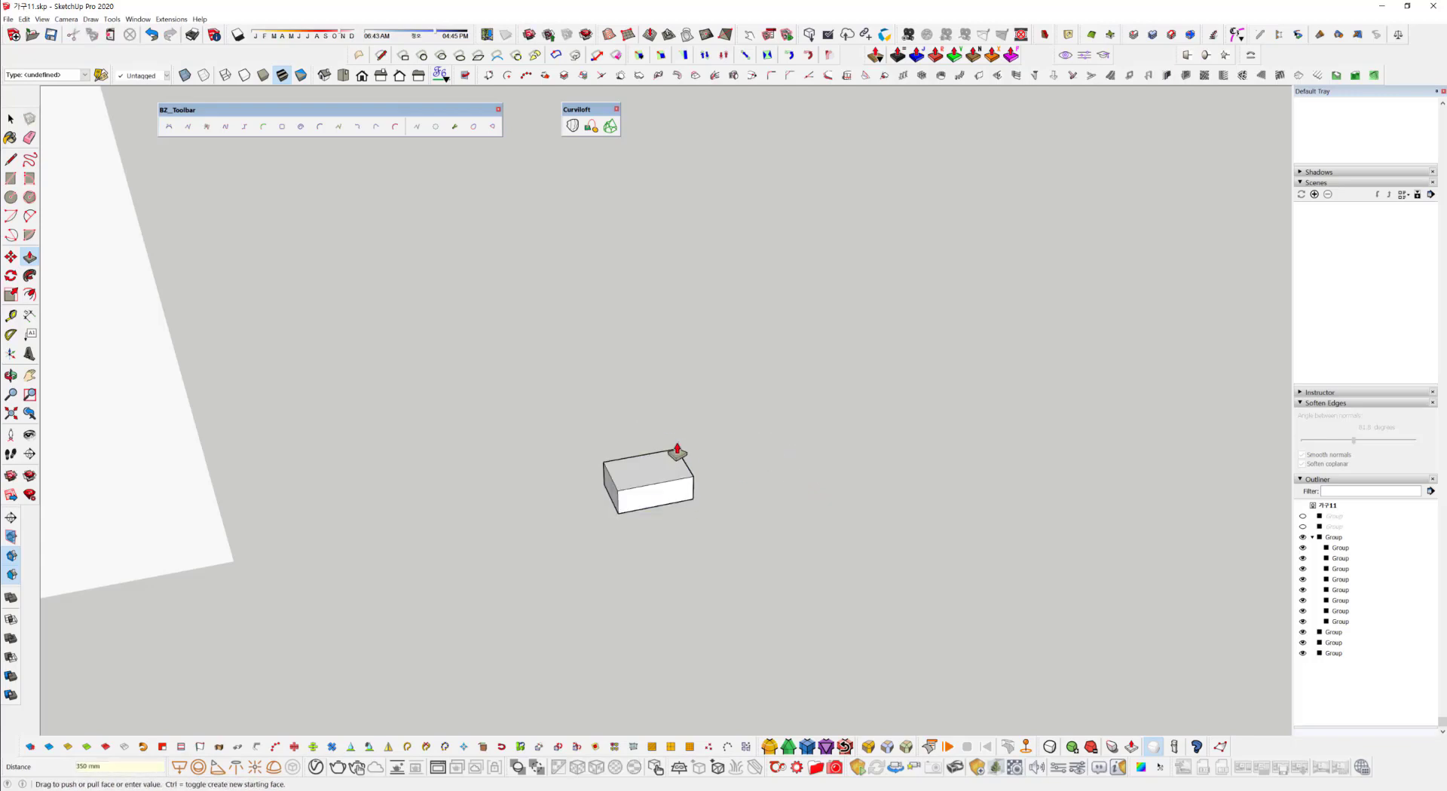
Select all faces and edges of the box and make them a group.
middle_click_drag(675, 449, 897, 474)
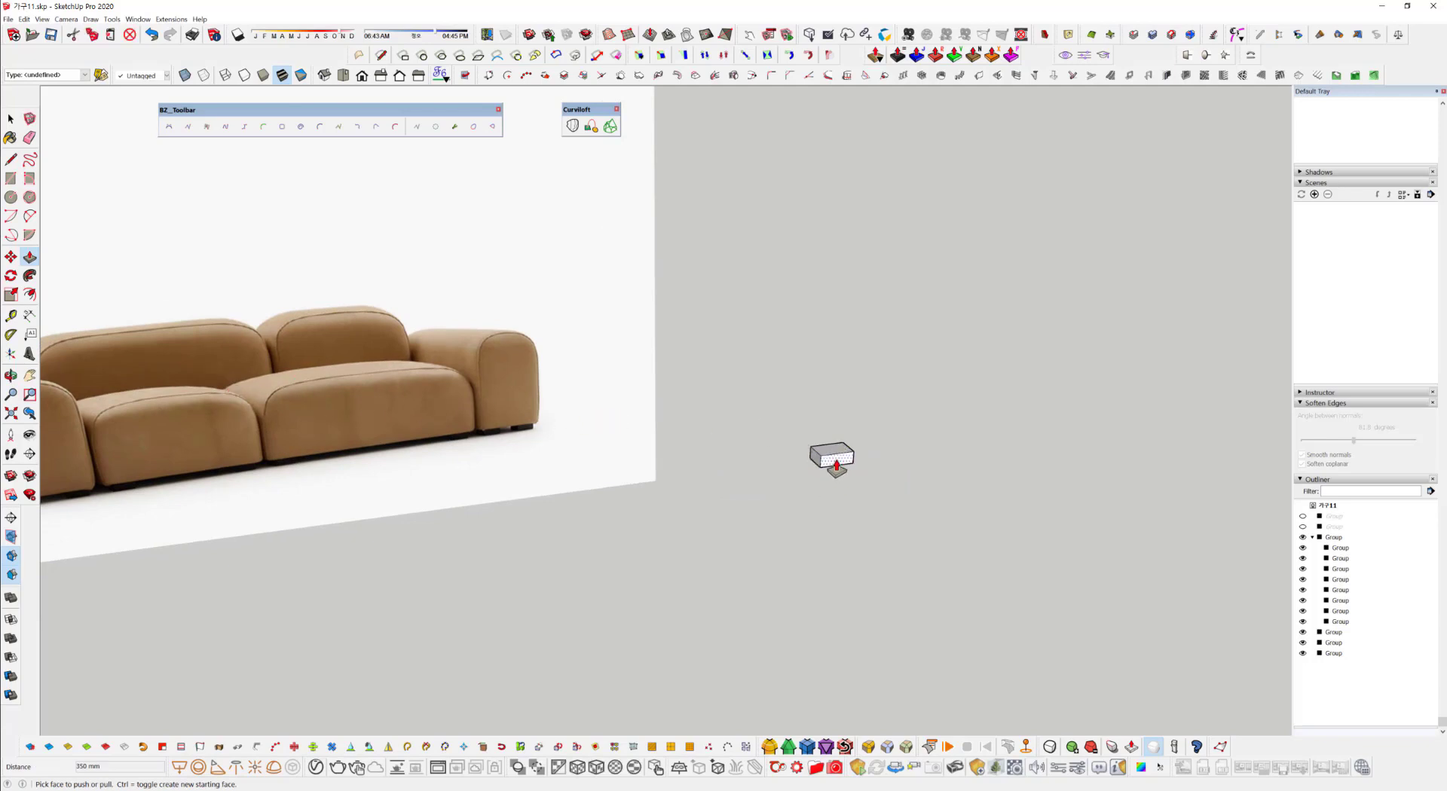
scroll(829, 457, "up", 5)
scroll(829, 458, "down", 3)
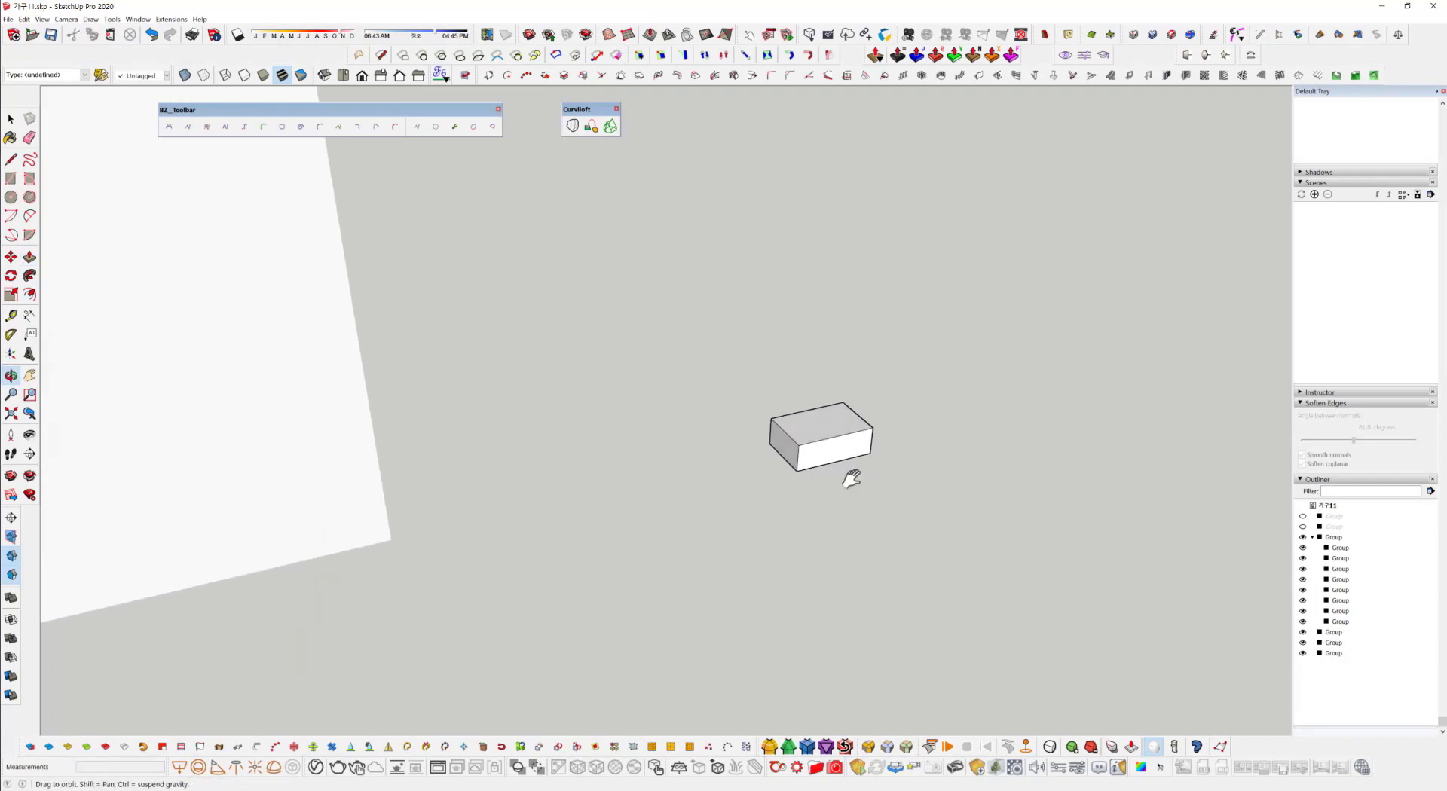
scroll(709, 494, "up", 4)
key("space")
triple_click(709, 482)
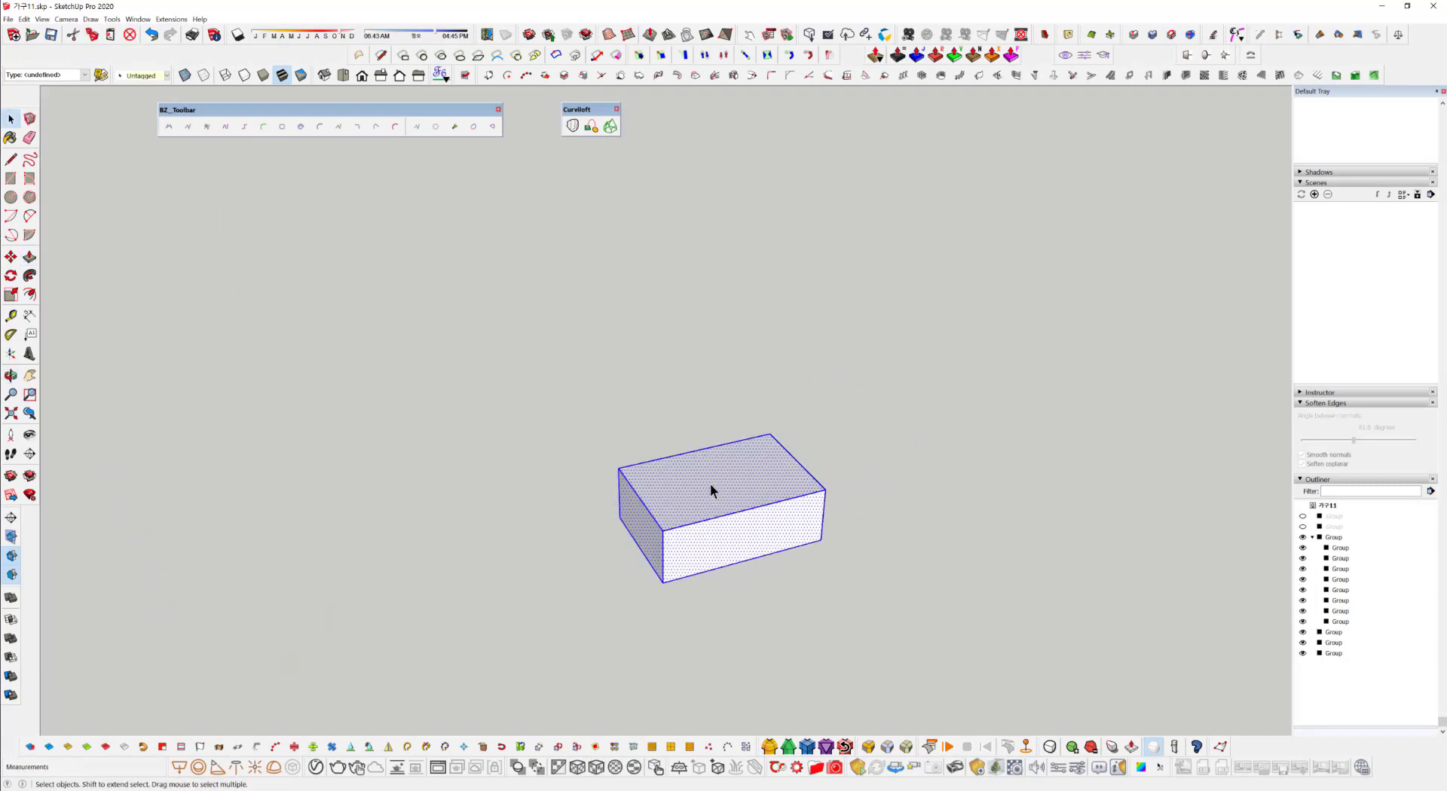
right_click(710, 482)
left_click(750, 245)
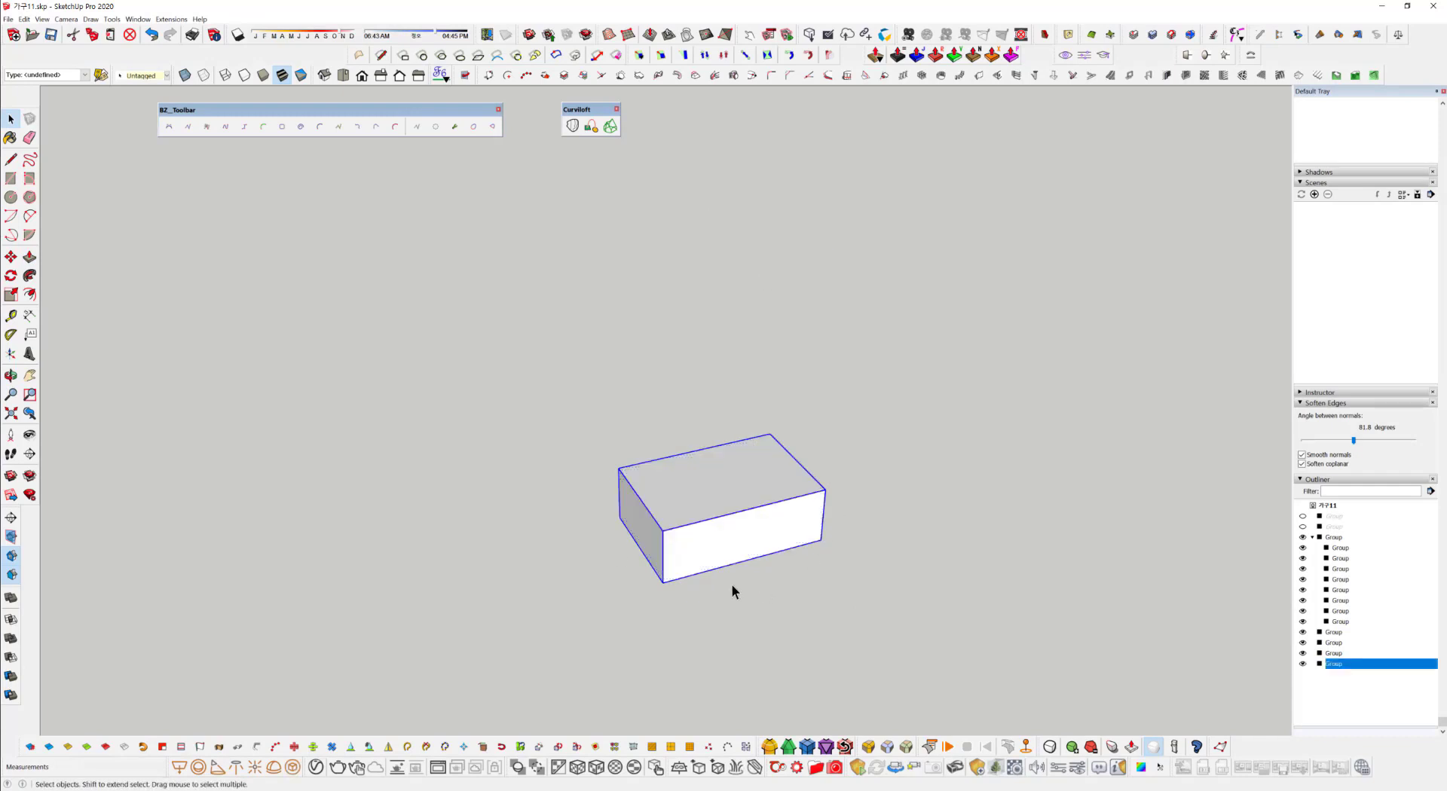
Move the box group about 10.5 m so it stands in front of the sofa reference image.
middle_click_drag(761, 511, 814, 432)
scroll(810, 445, "down", 4)
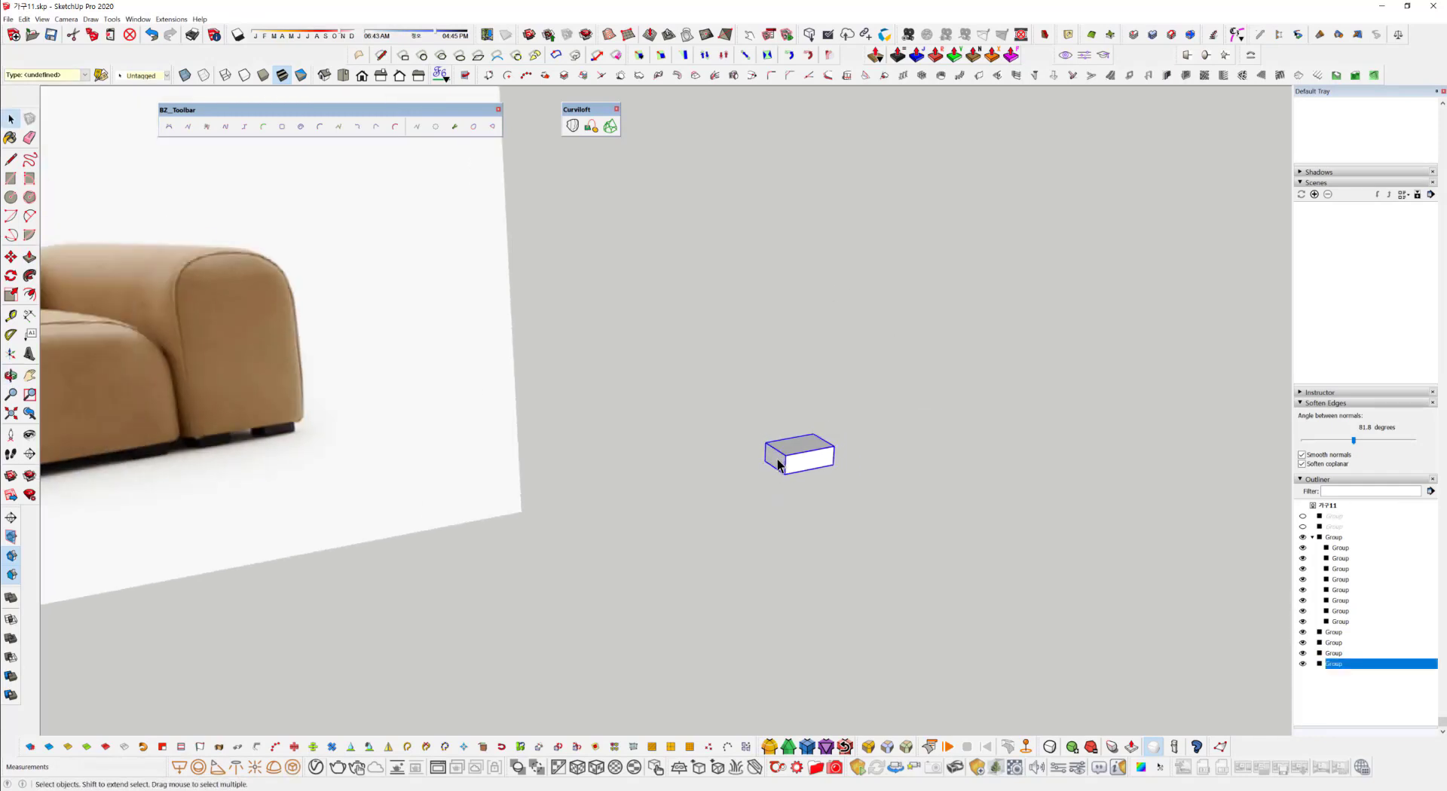
middle_click_drag(578, 462, 918, 399)
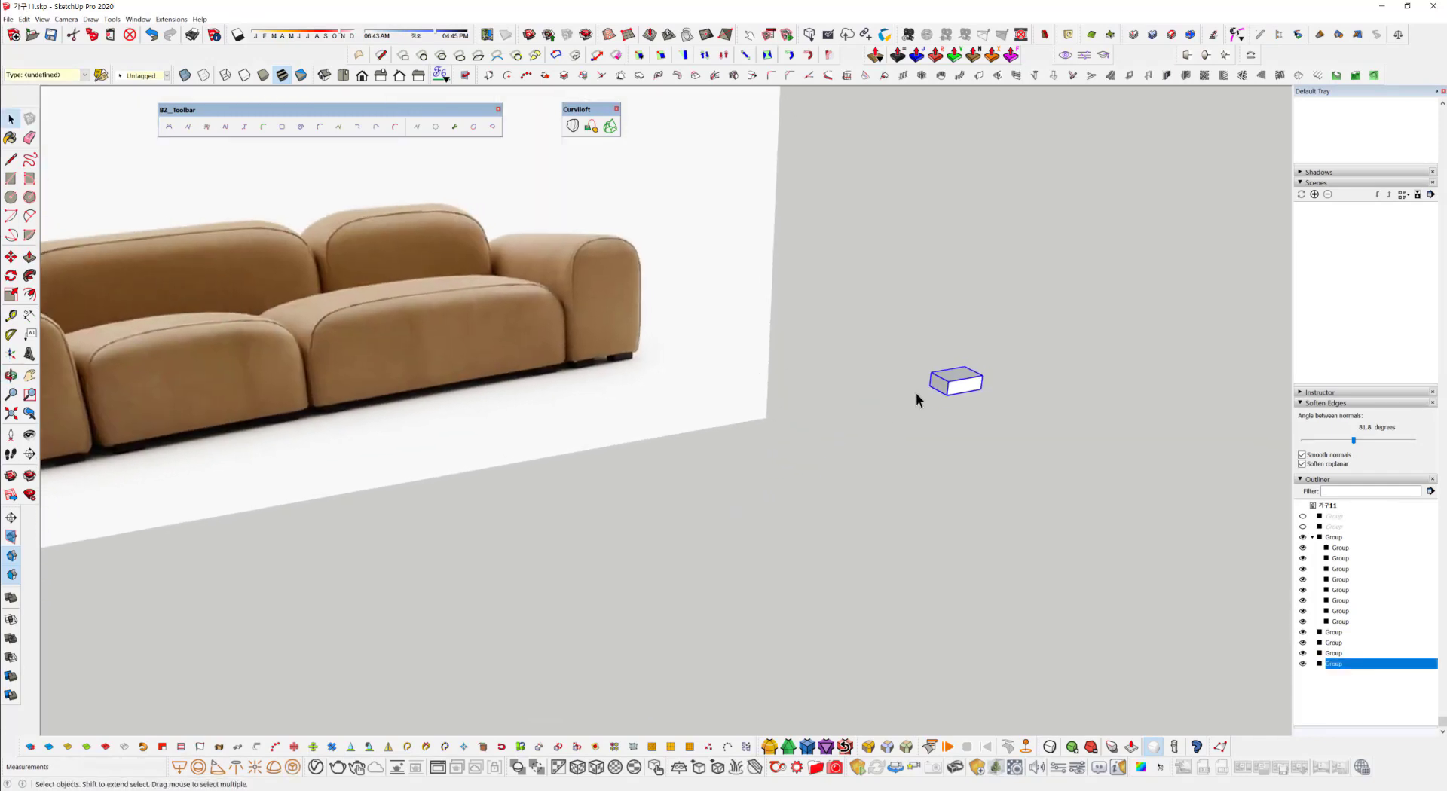
key("m")
left_click(960, 392)
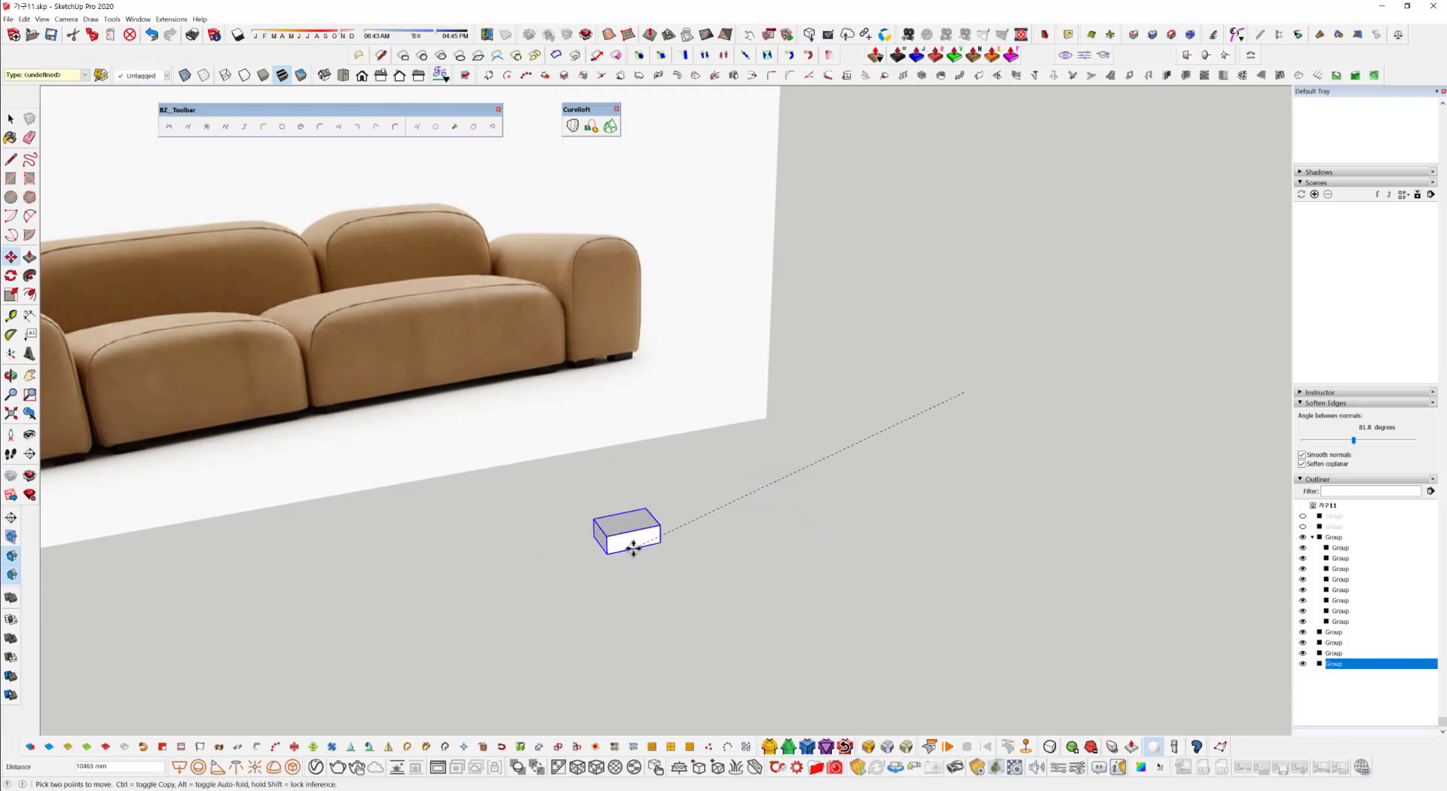
left_click(633, 549)
middle_click_drag(632, 549, 489, 369)
scroll(750, 520, "up", 4)
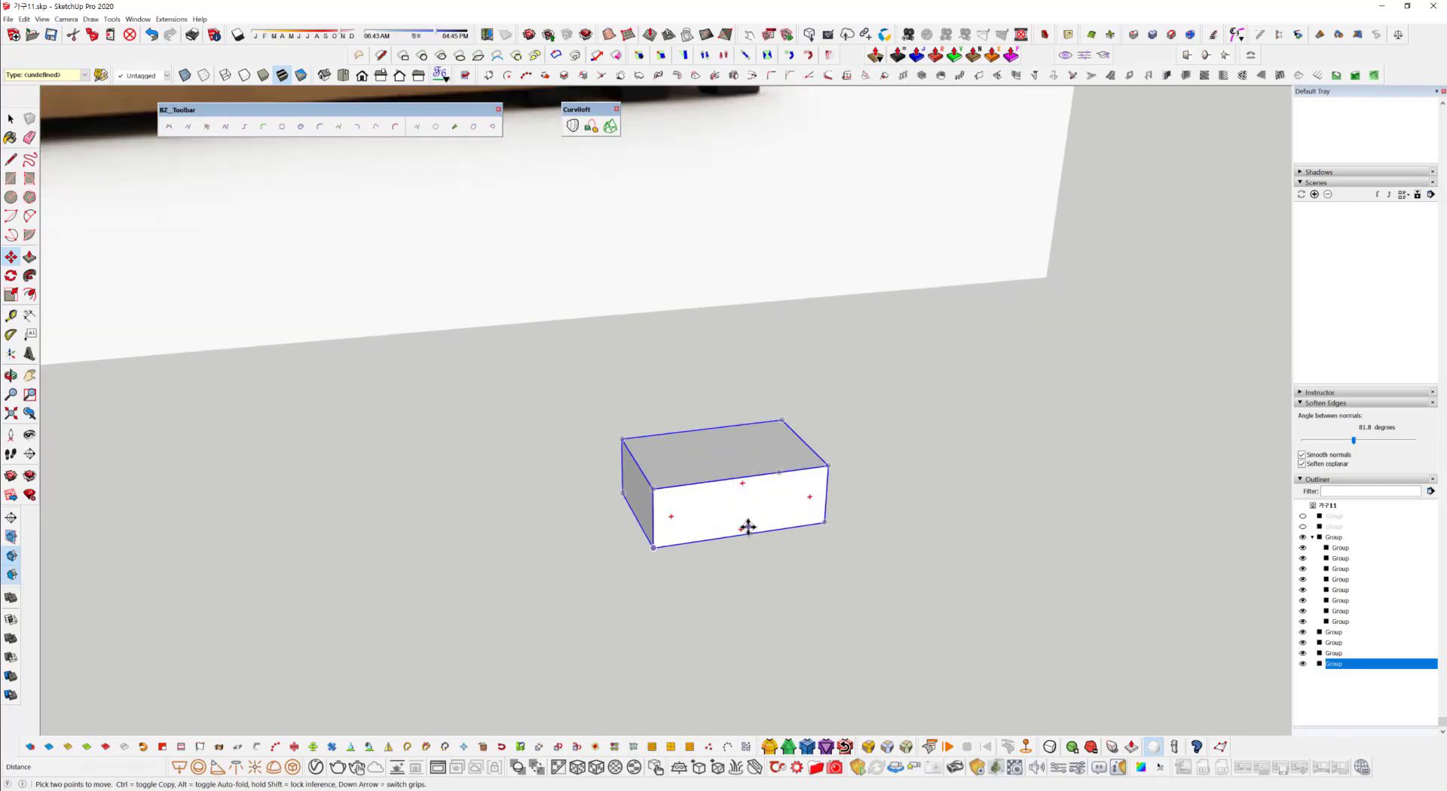
key("space")
Inside the box group, copy one short end face's boundary edges to the midpoint of the long side, dividing the box in half.
middle_click_drag(596, 532, 645, 531)
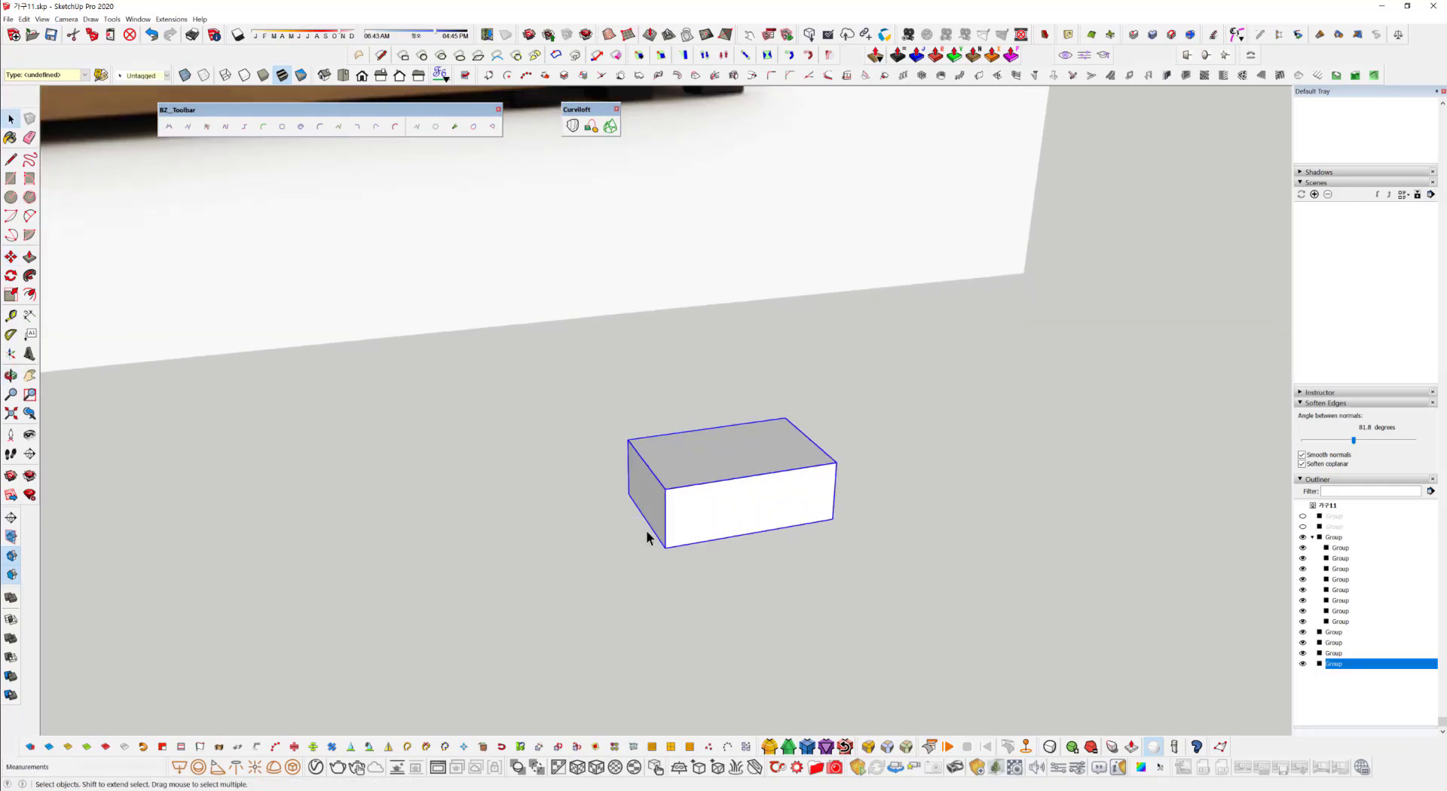
scroll(645, 530, "up", 3)
double_click(710, 502)
triple_click(710, 500)
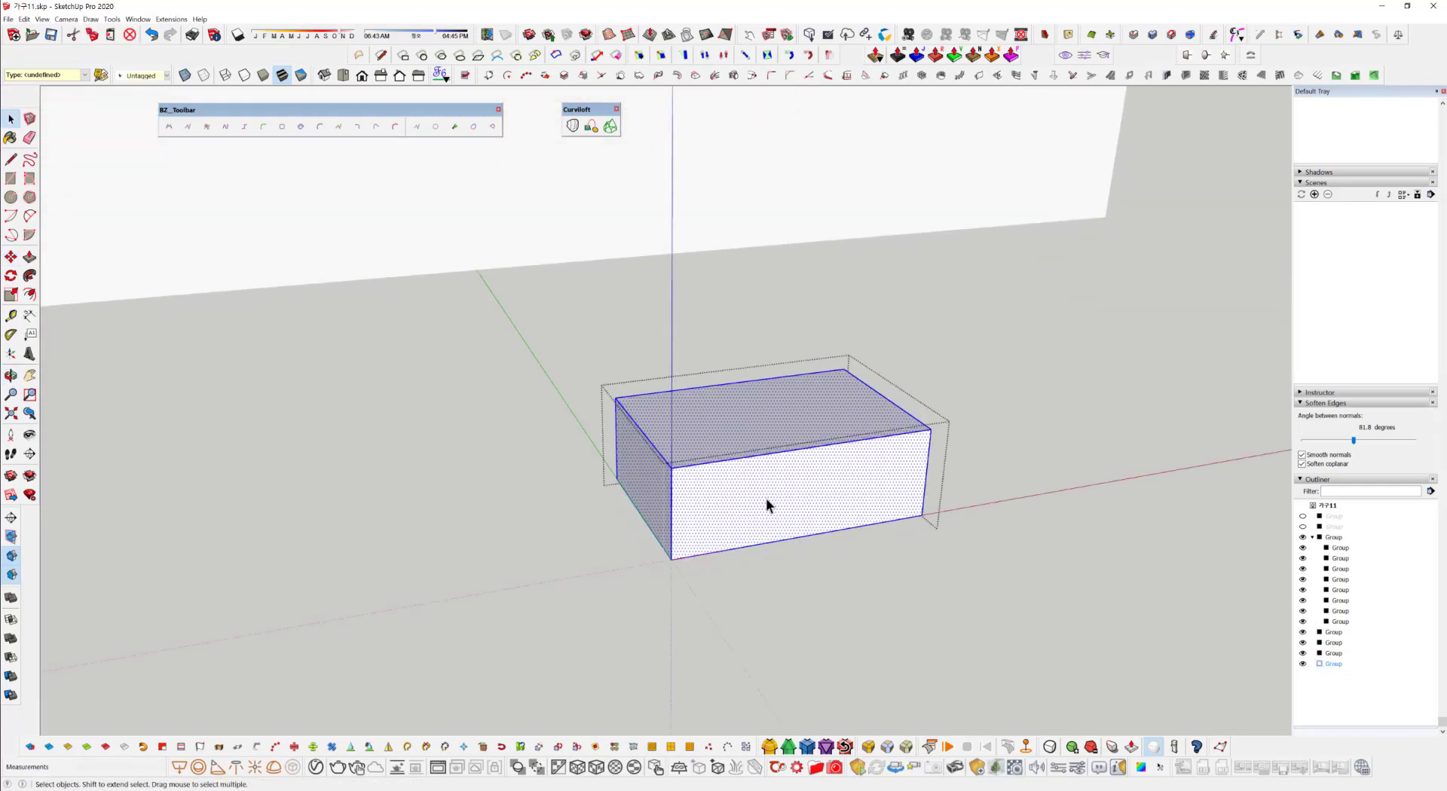
double_click(633, 486)
left_click(646, 491, "shift")
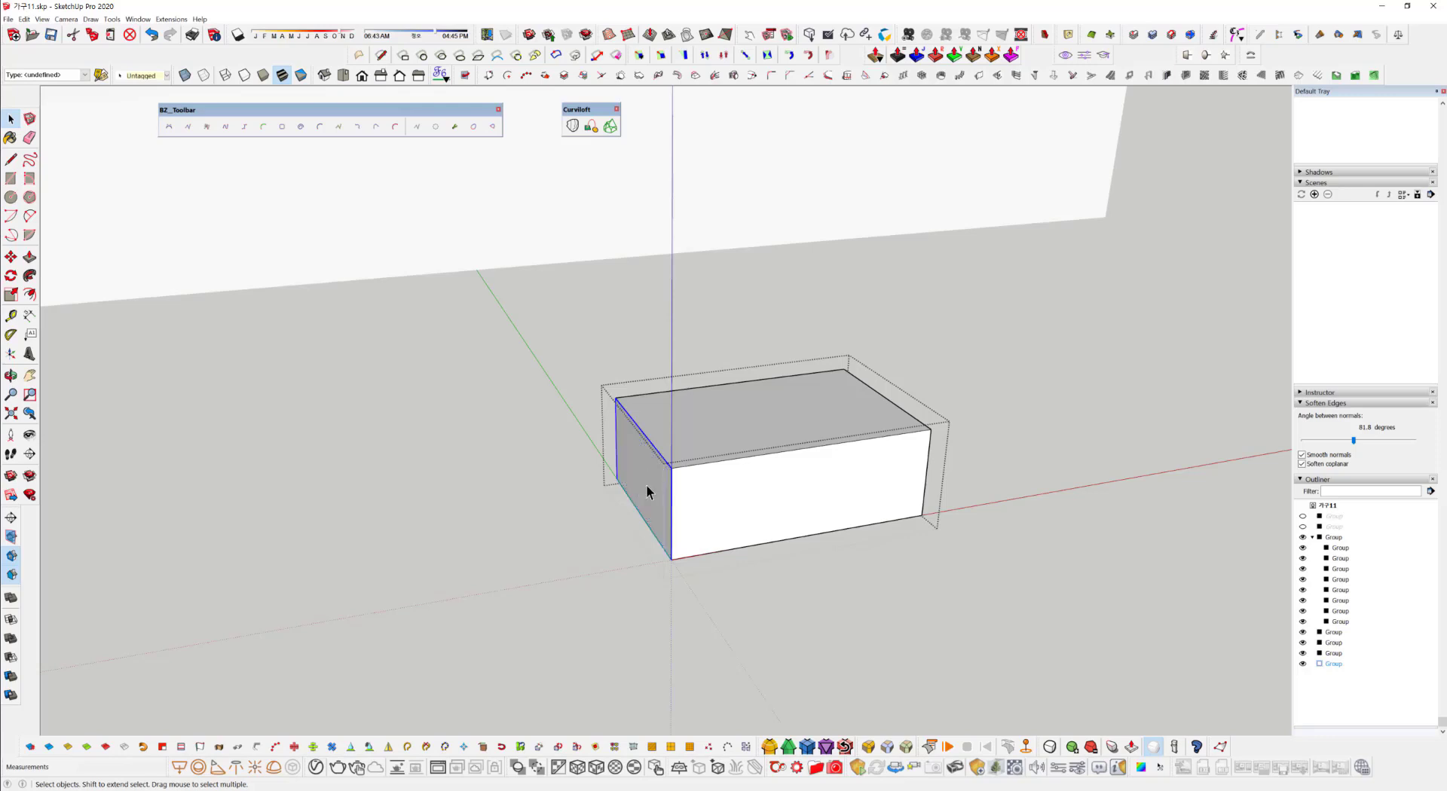
key("m")
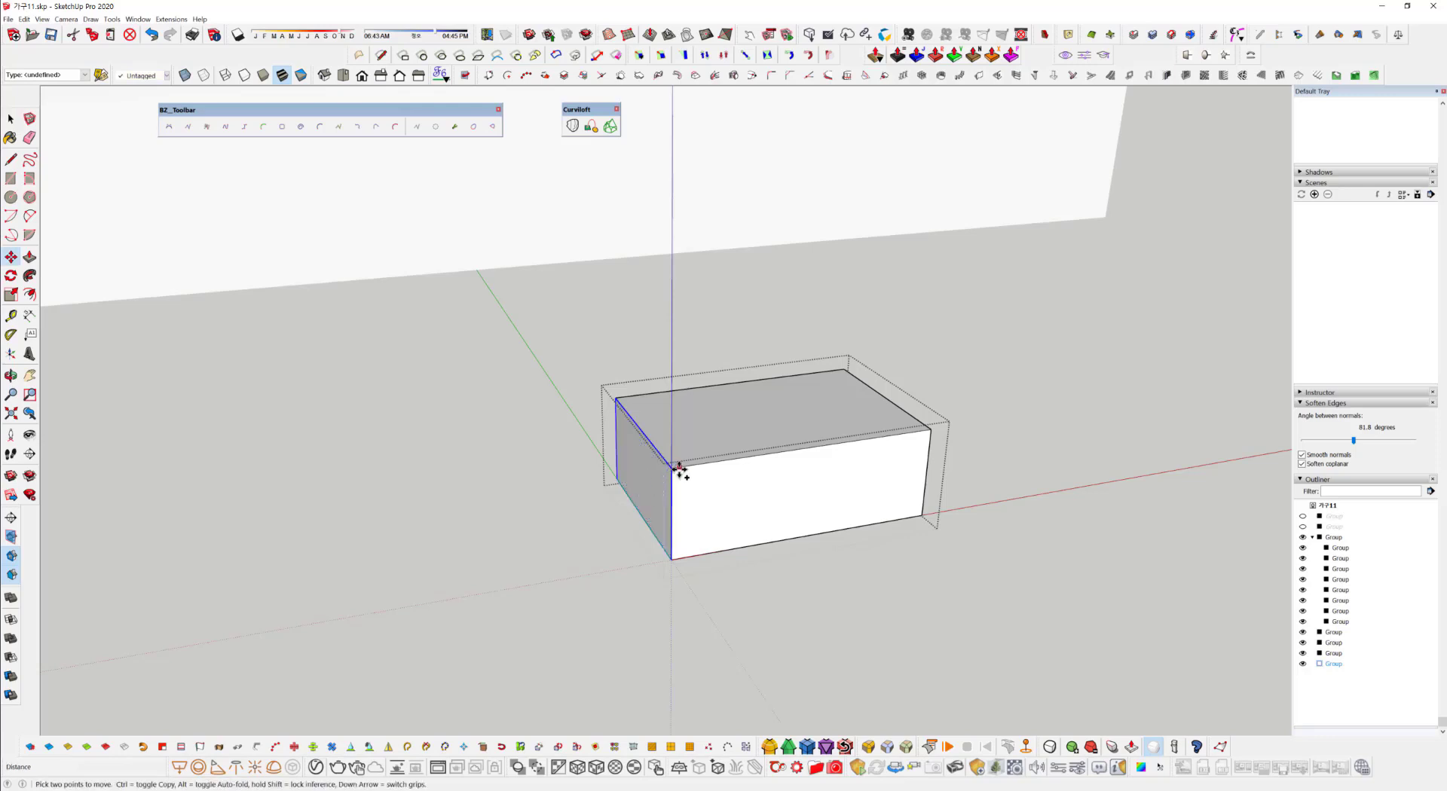
key("ctrl")
left_click(671, 468)
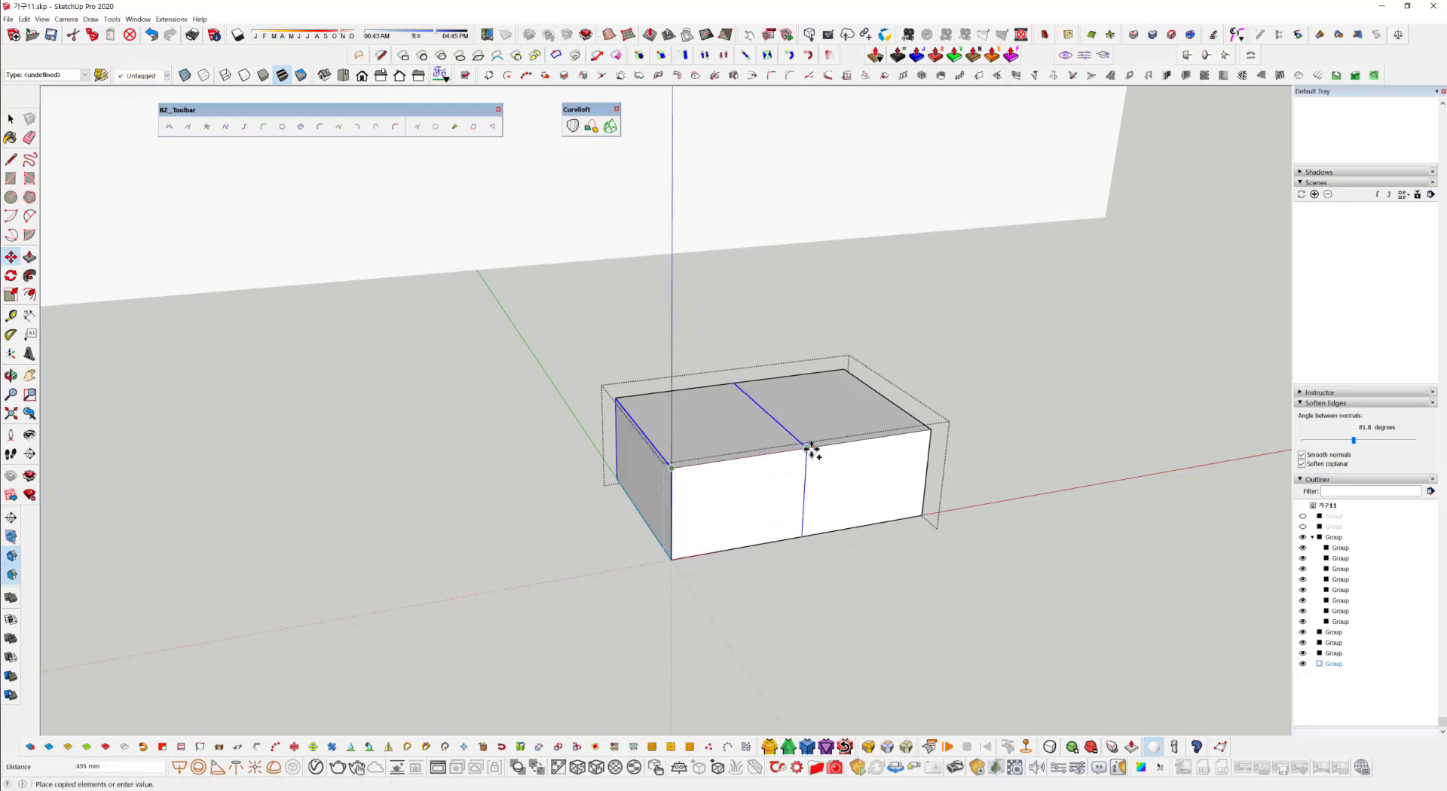
left_click(805, 449)
key("space")
left_click(980, 574)
Select the divided box group and compare it with the seat cushion shapes in the sofa reference image.
middle_click_drag(725, 510, 746, 488)
scroll(728, 529, "down", 7)
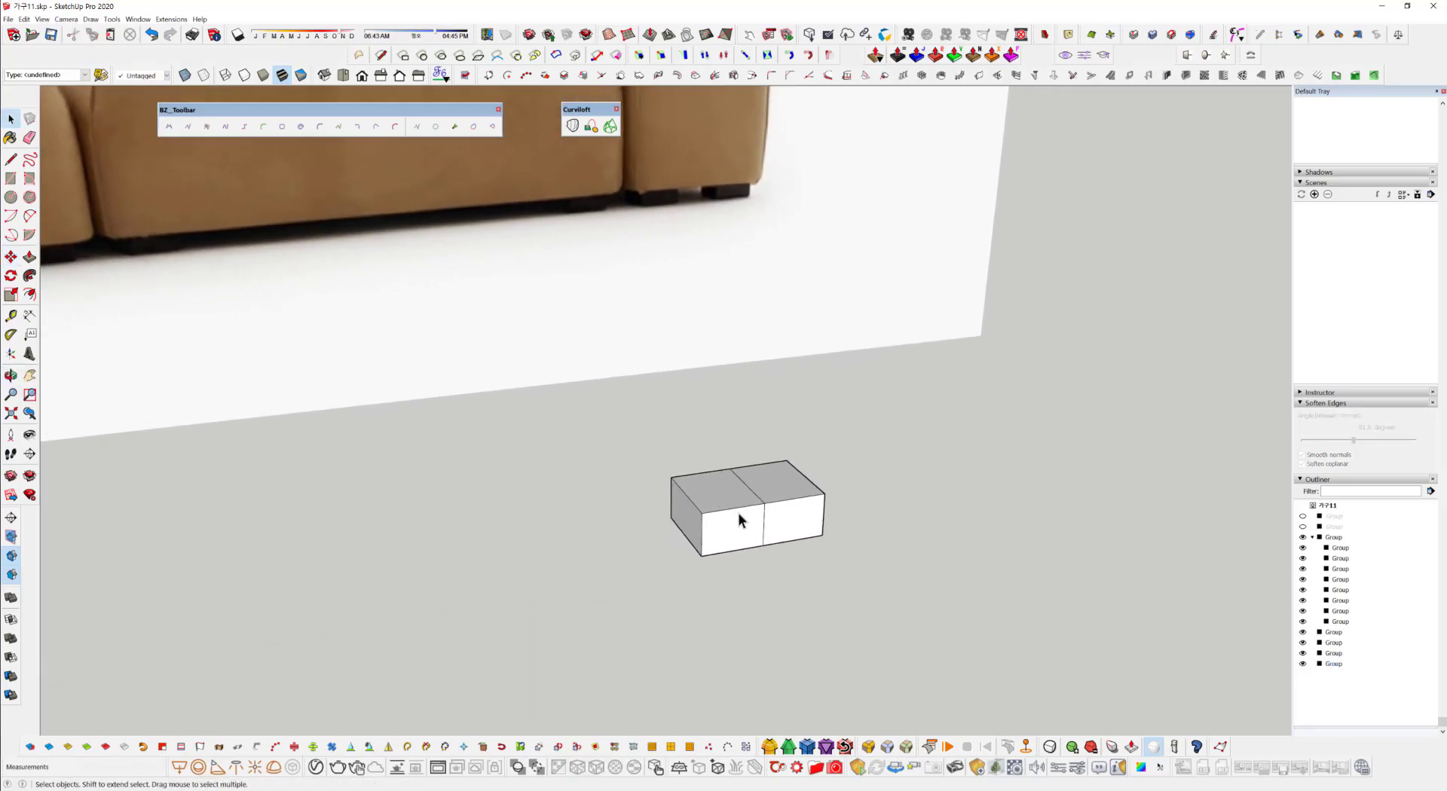
scroll(726, 522, "up", 3)
left_click(721, 544)
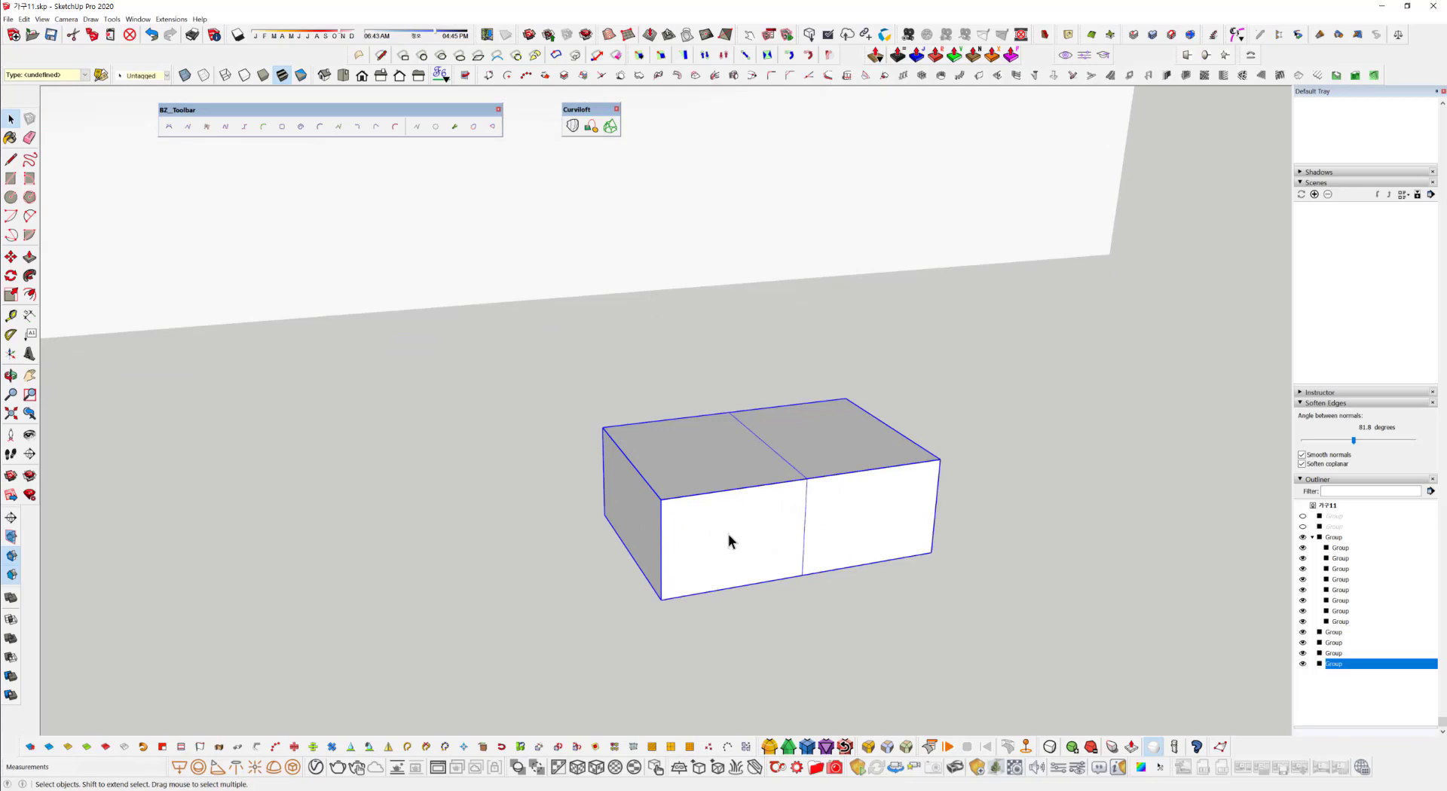
scroll(725, 530, "down", 2)
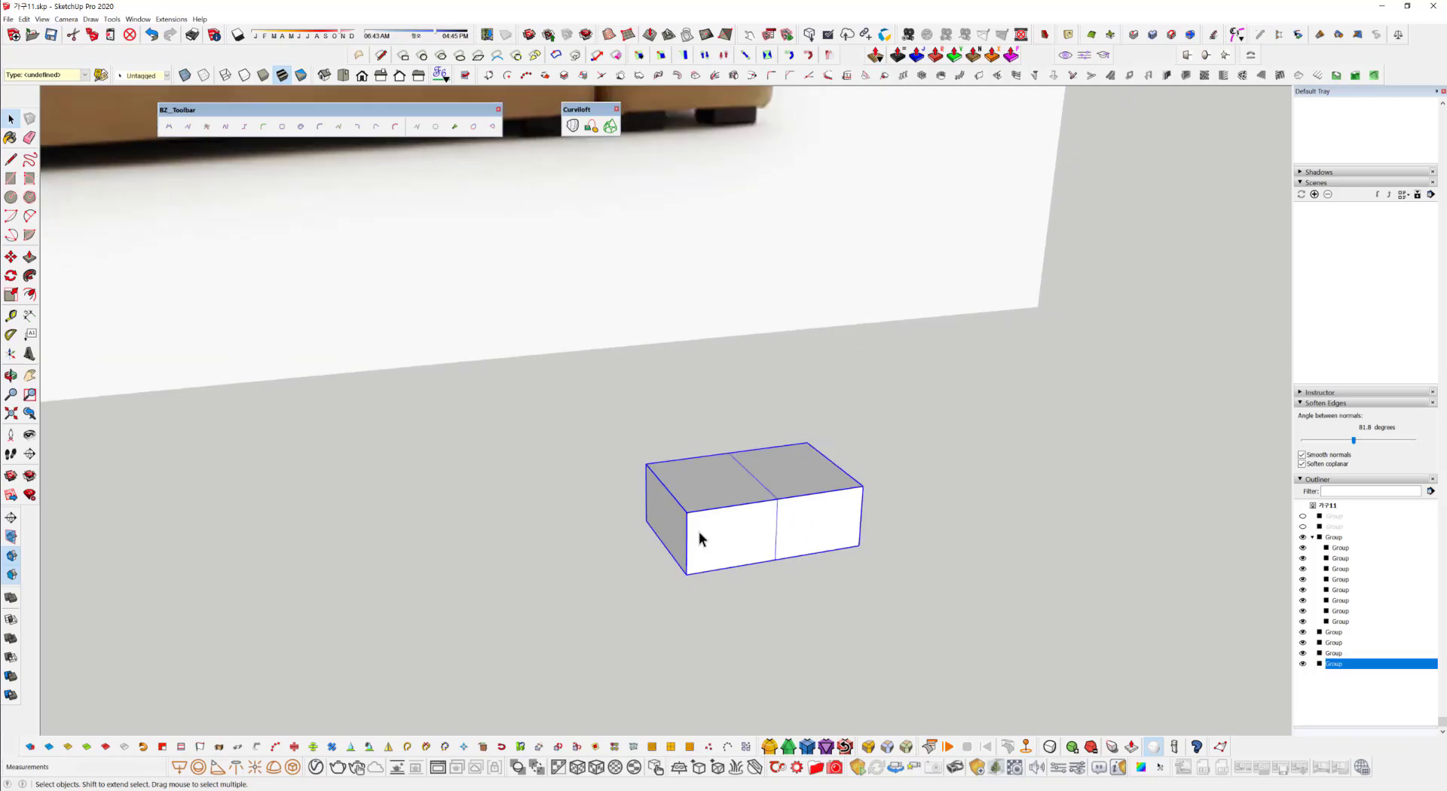
mouse_move(635, 334)
middle_mouse_down("shift")
mouse_move(703, 604)
mouse_move(632, 386)
middle_mouse_up("shift")
scroll(631, 386, "down", 2)
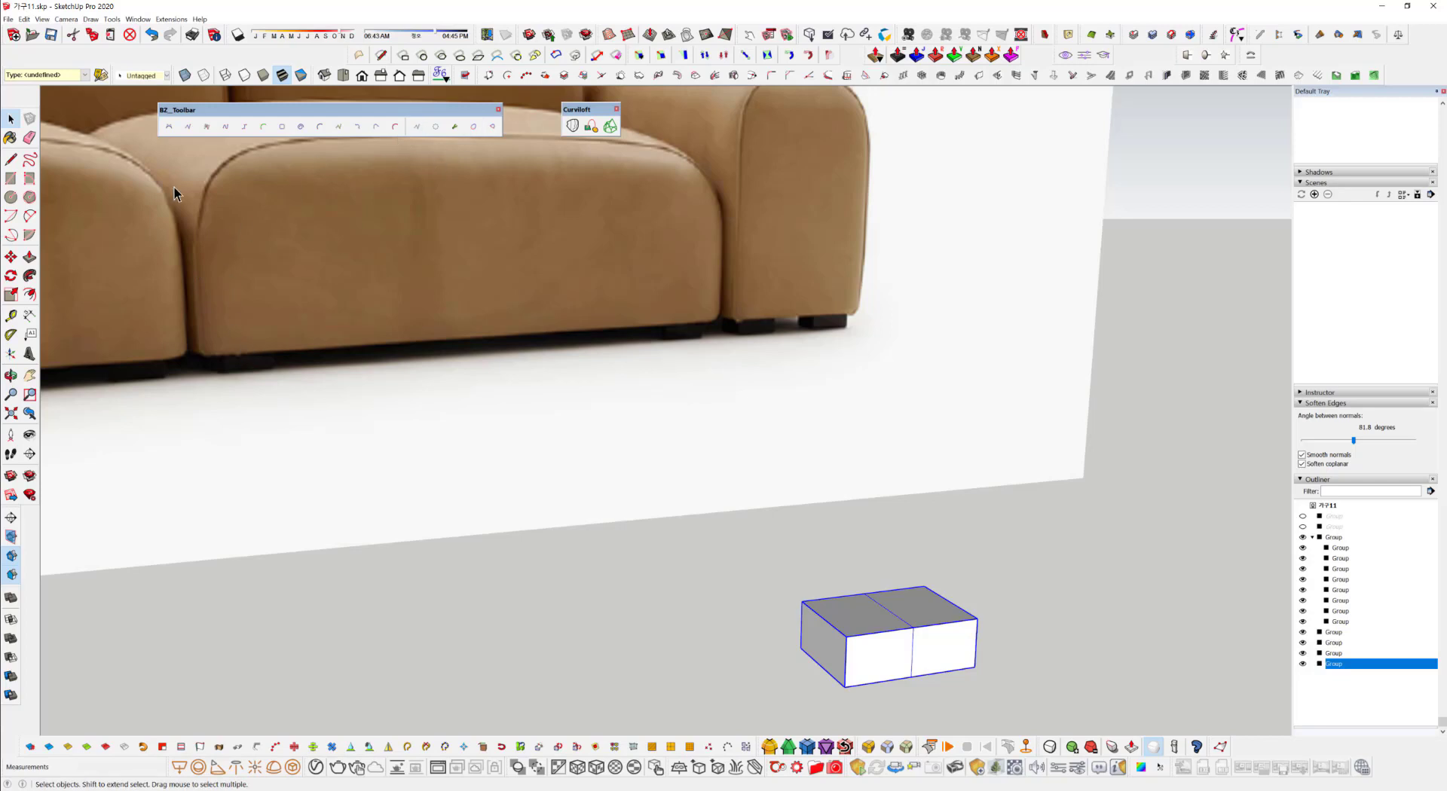
middle_click_drag(958, 659, 802, 592, "shift")
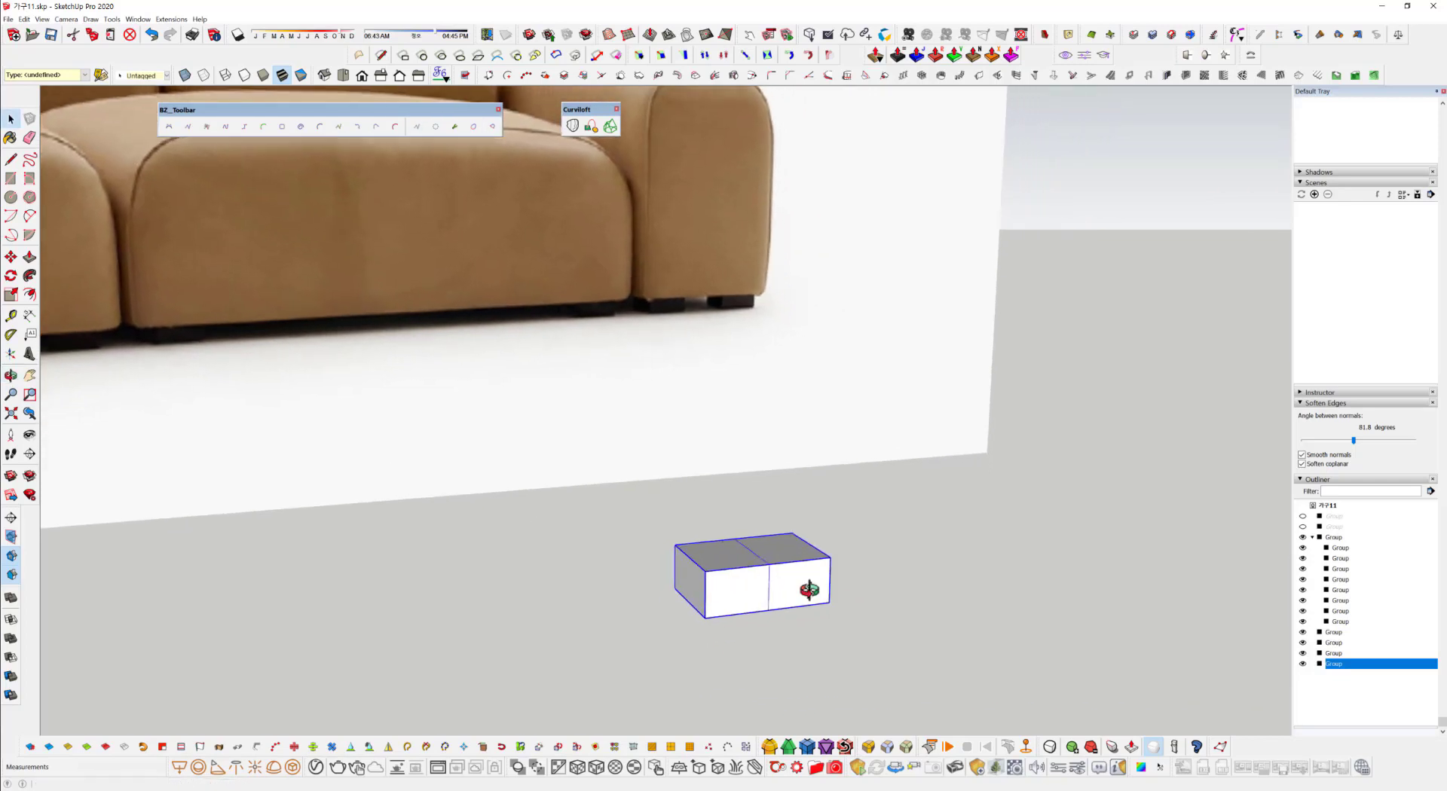
scroll(764, 591, "up", 2)
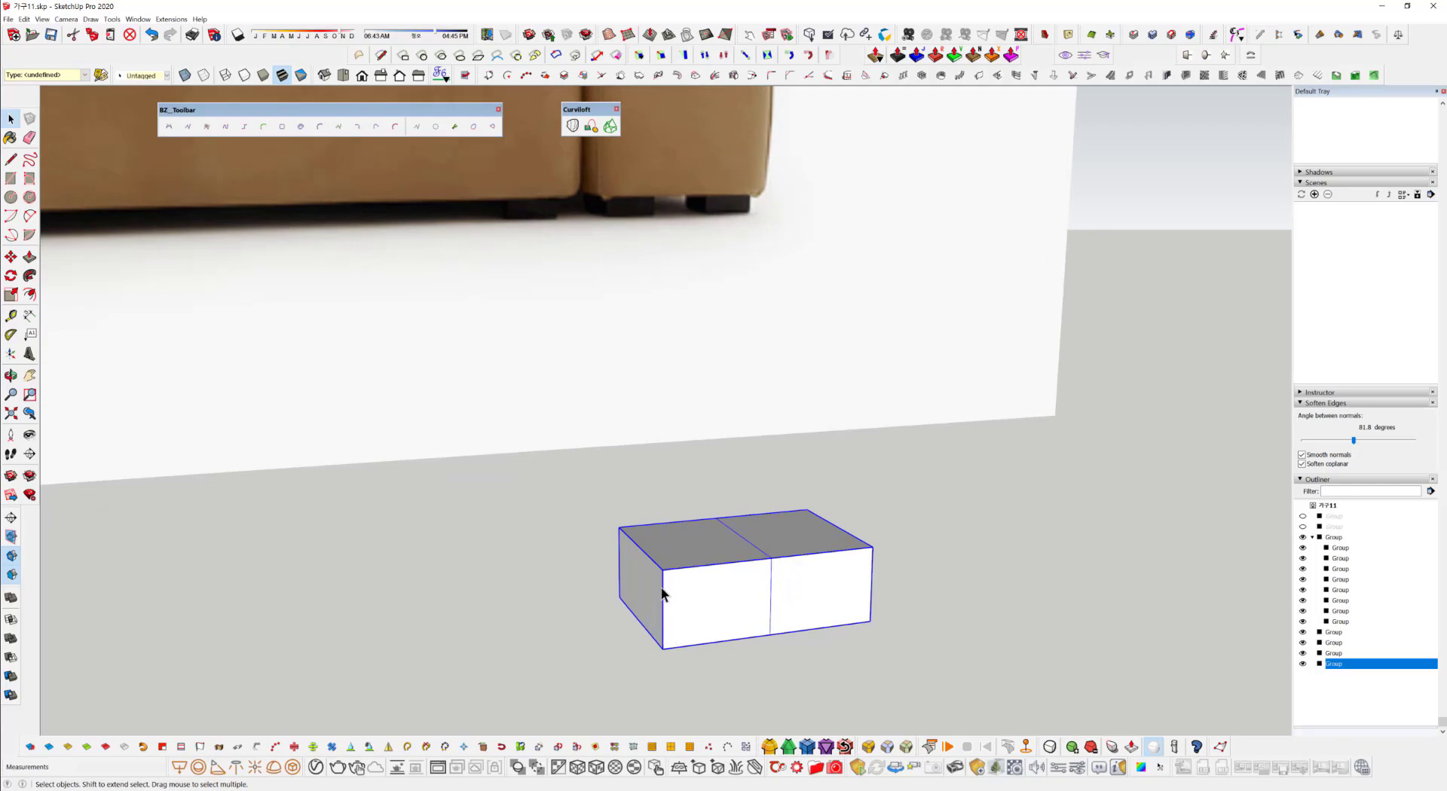
Draw a Classic Bezier curve on the box's long front face, rounding from the left bottom corner up to the top edge's midpoint.
scroll(431, 403, "down", 2)
mouse_move(431, 403)
middle_mouse_down()
mouse_move(410, 304)
mouse_move(516, 416)
middle_mouse_up()
middle_click_drag(744, 517, 674, 472)
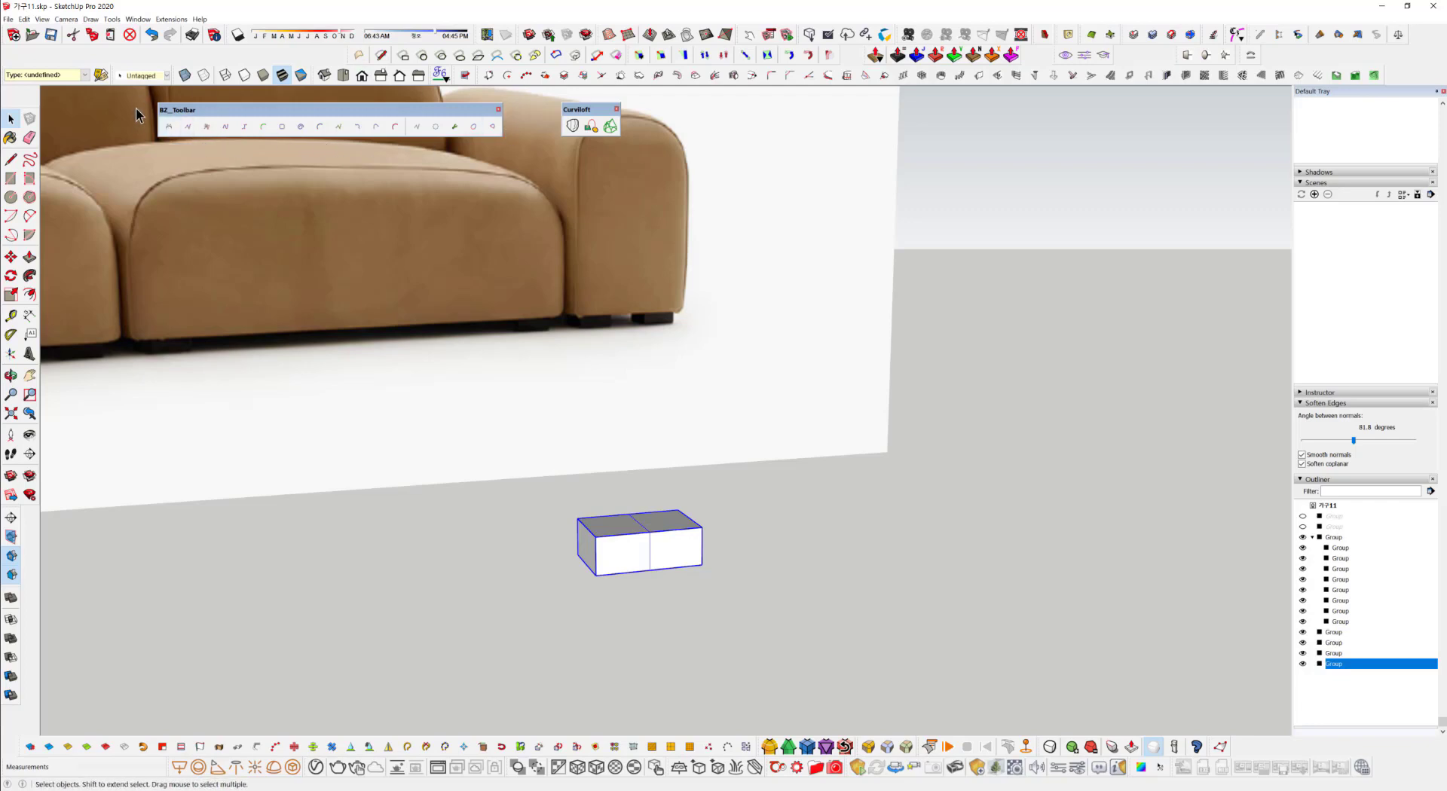
left_click(170, 125)
scroll(590, 597, "up", 5)
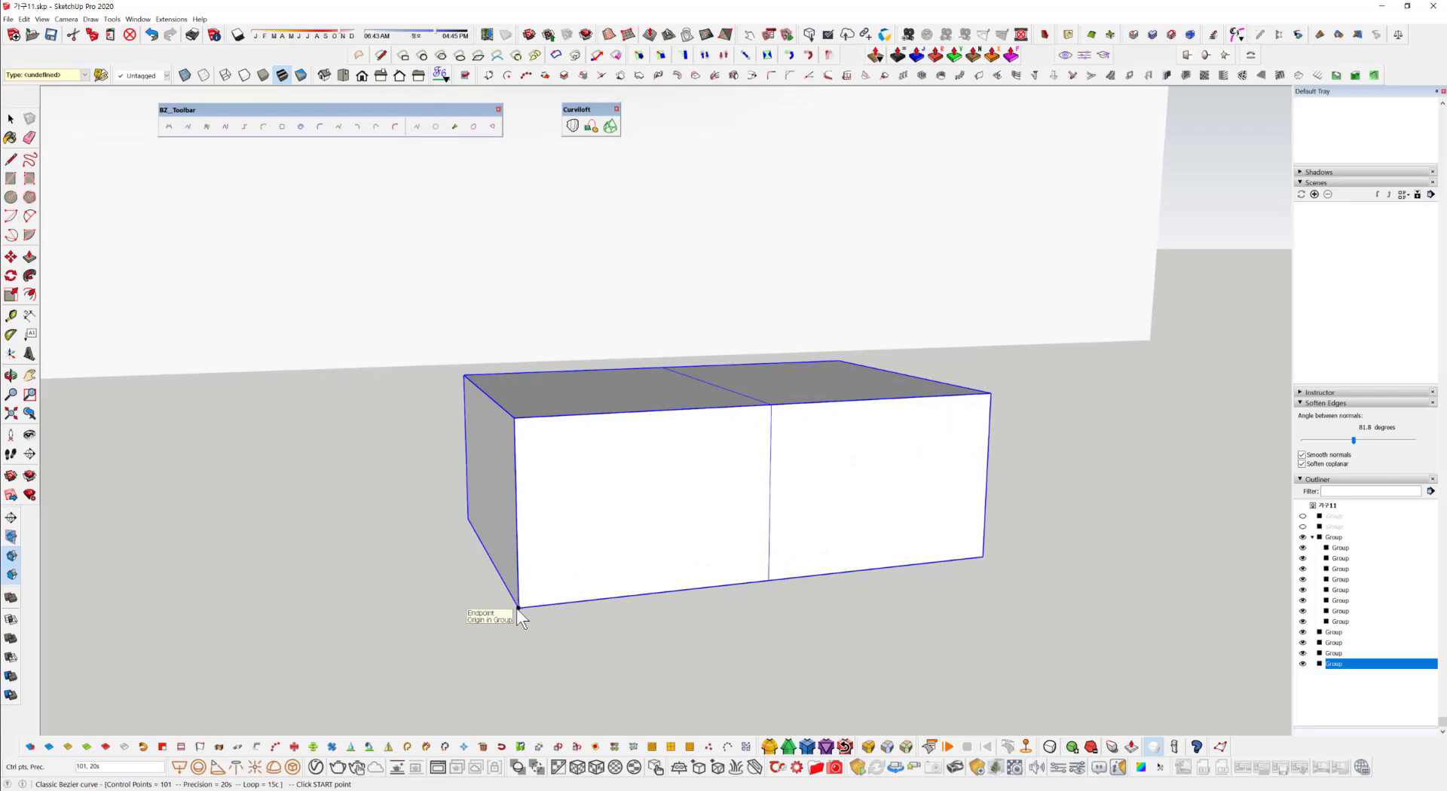
left_click(519, 608)
left_click(771, 405)
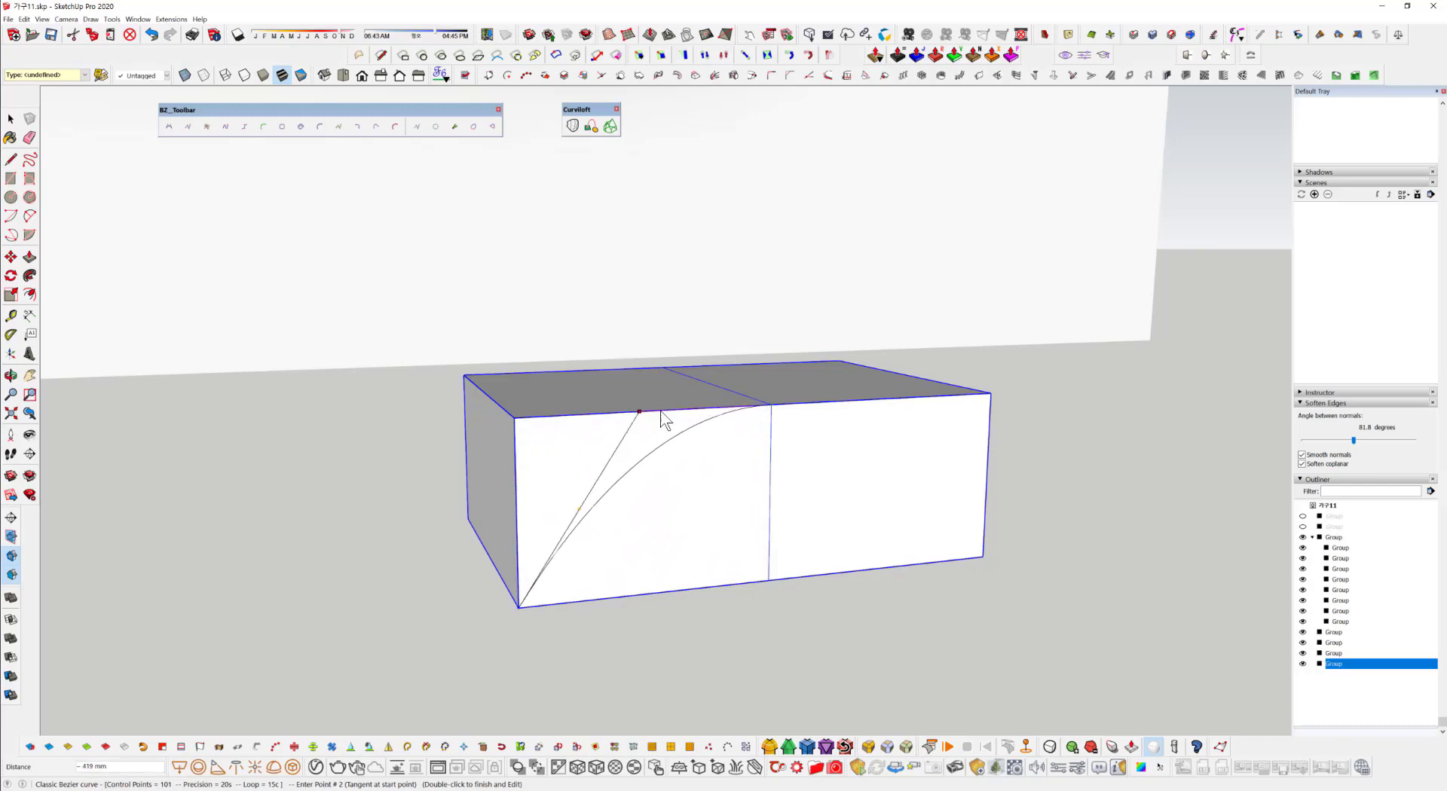
left_click(516, 534)
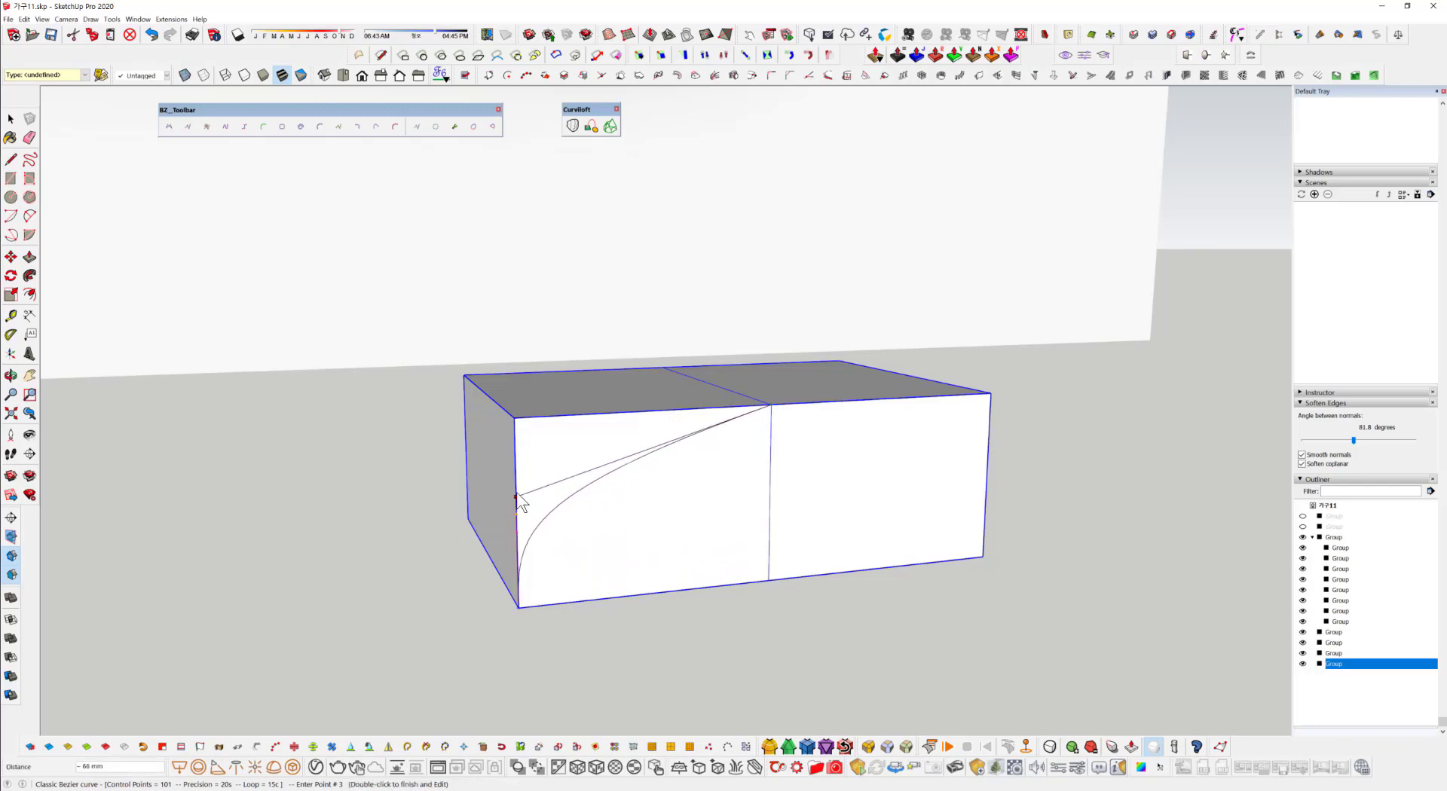
left_click(516, 448)
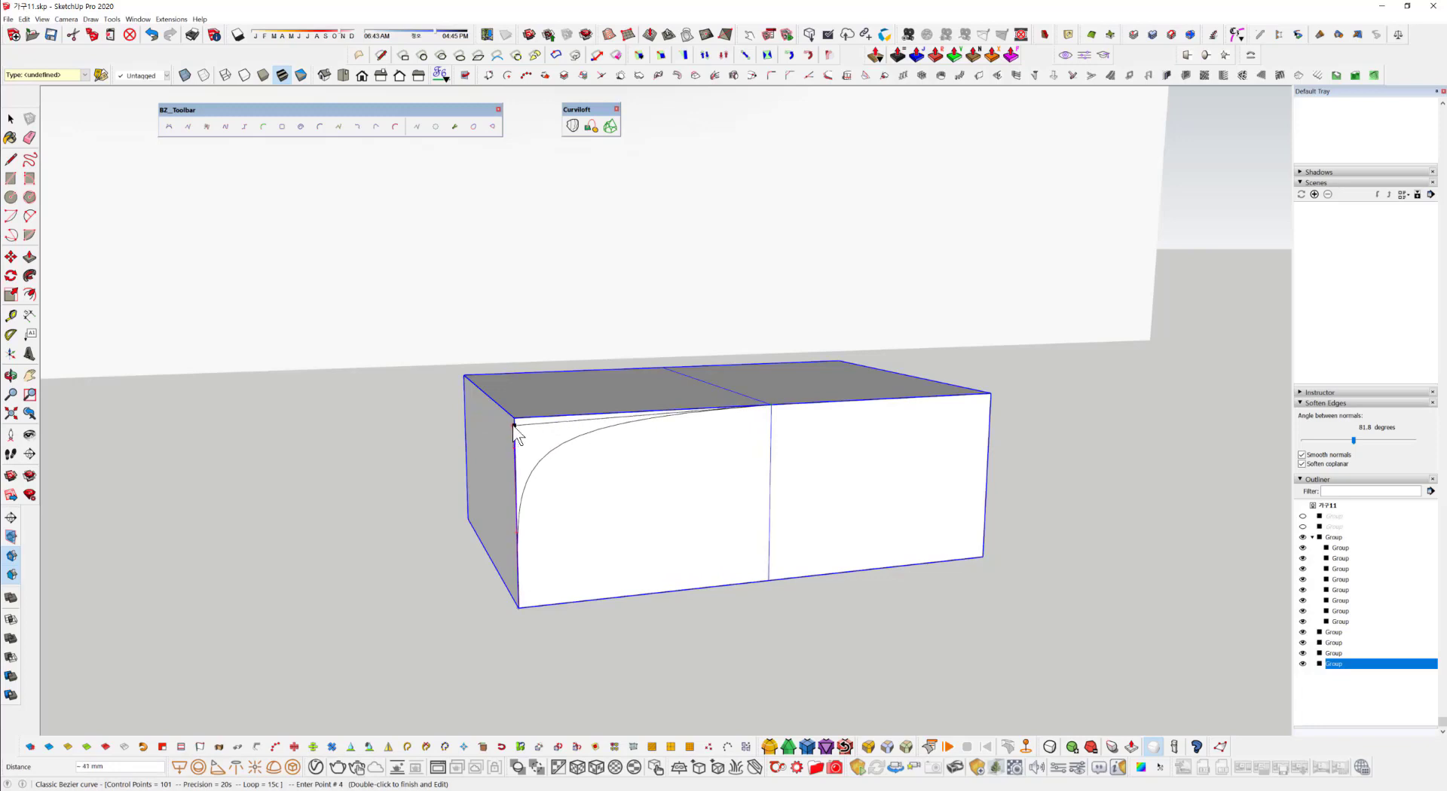
left_click(513, 424)
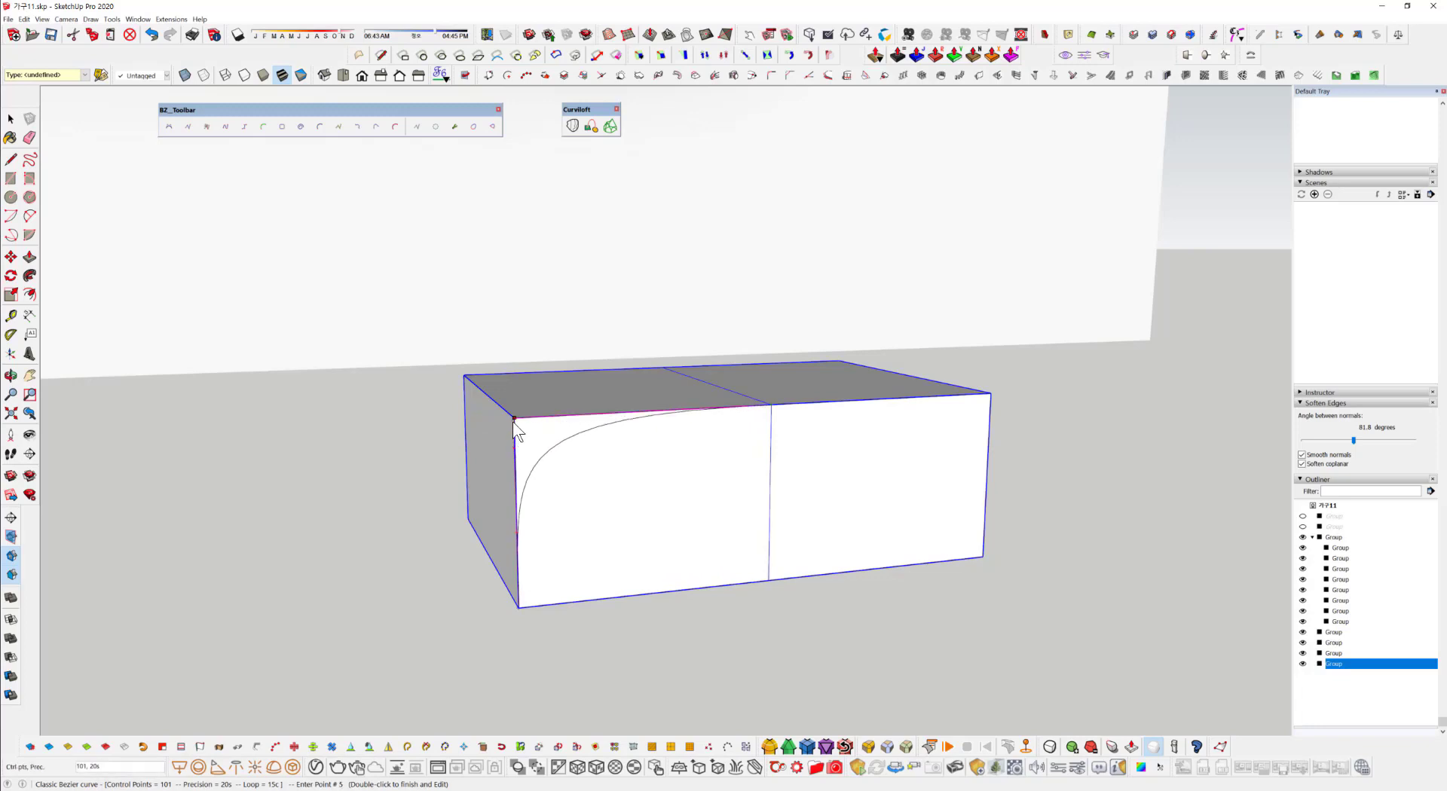
left_click(569, 415)
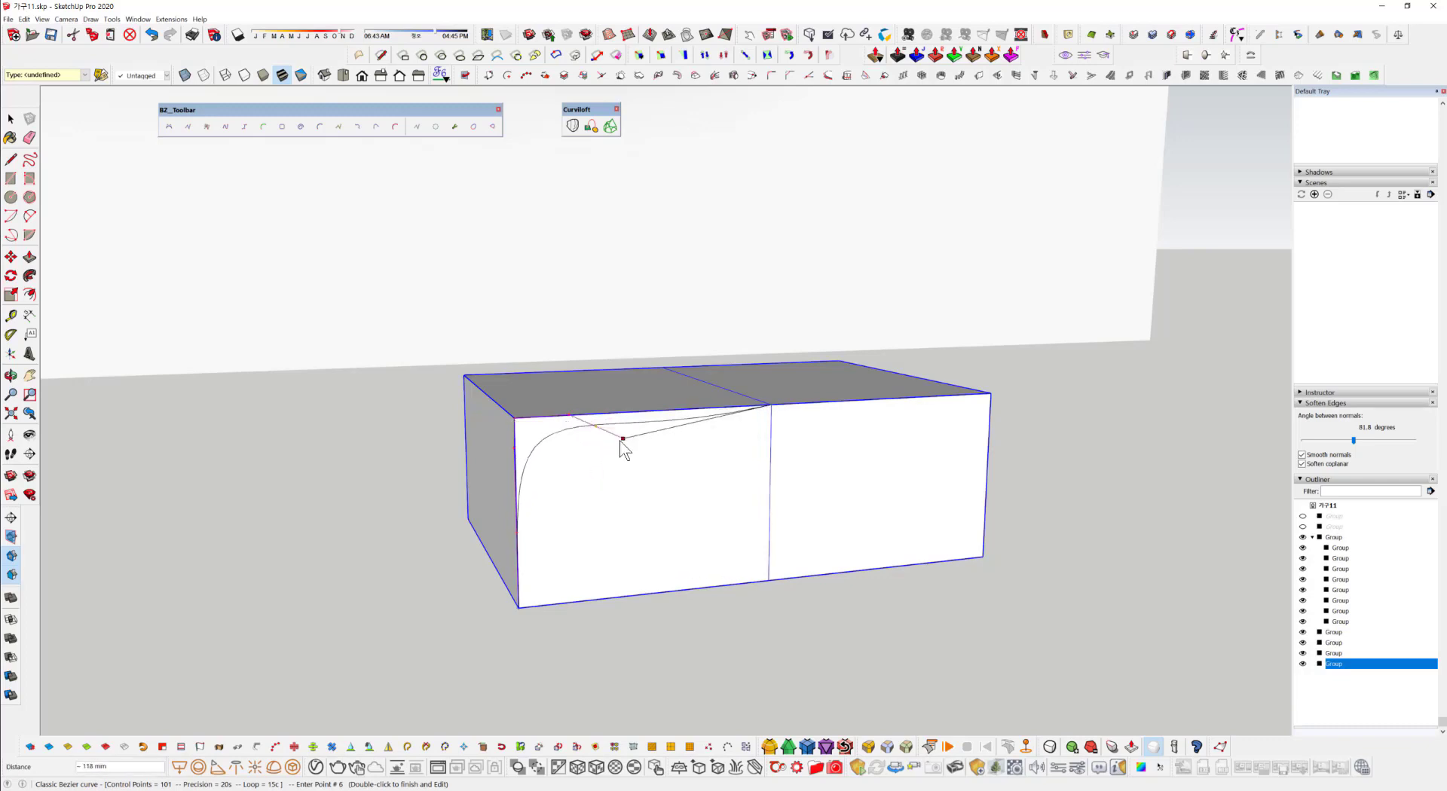
right_click(596, 445)
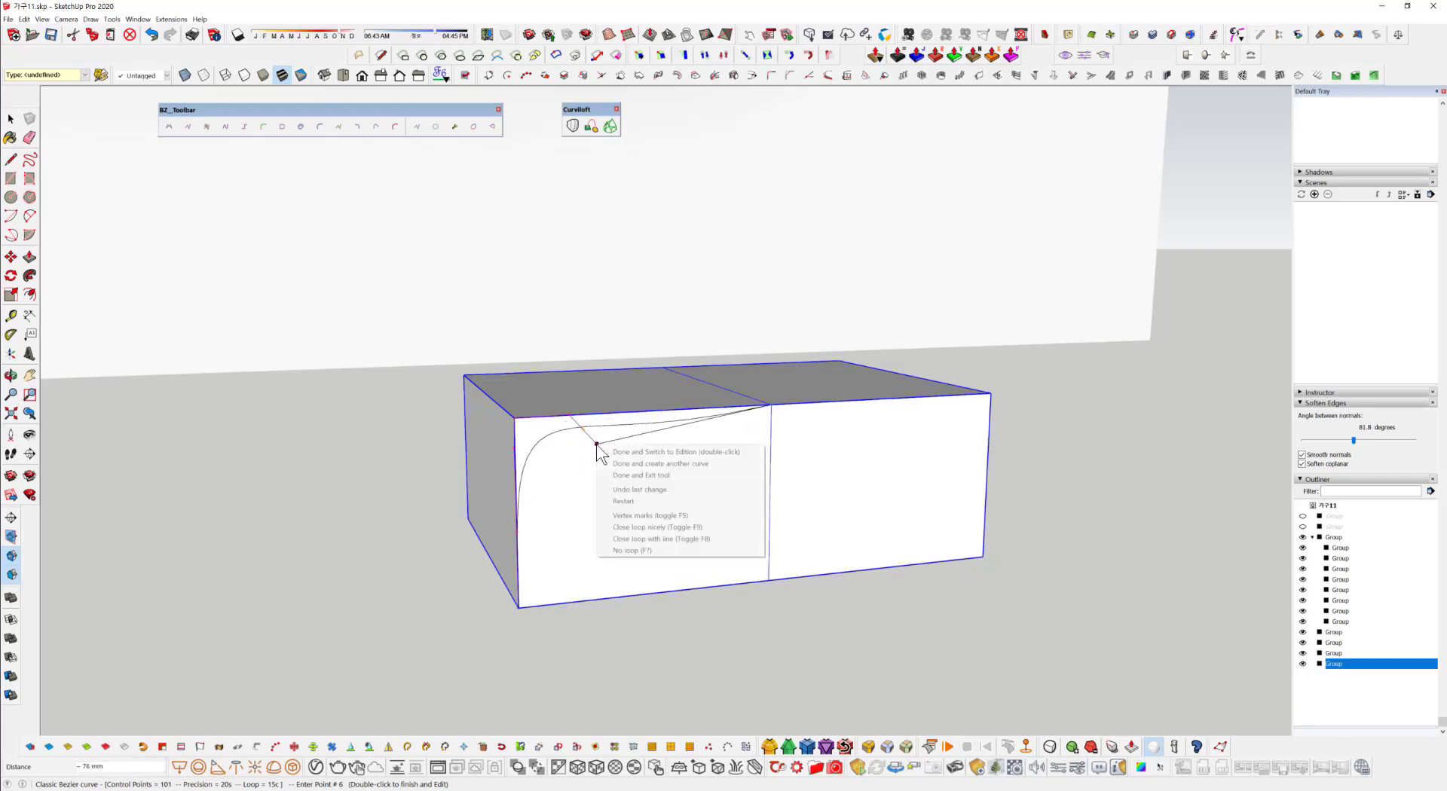
left_click(652, 475)
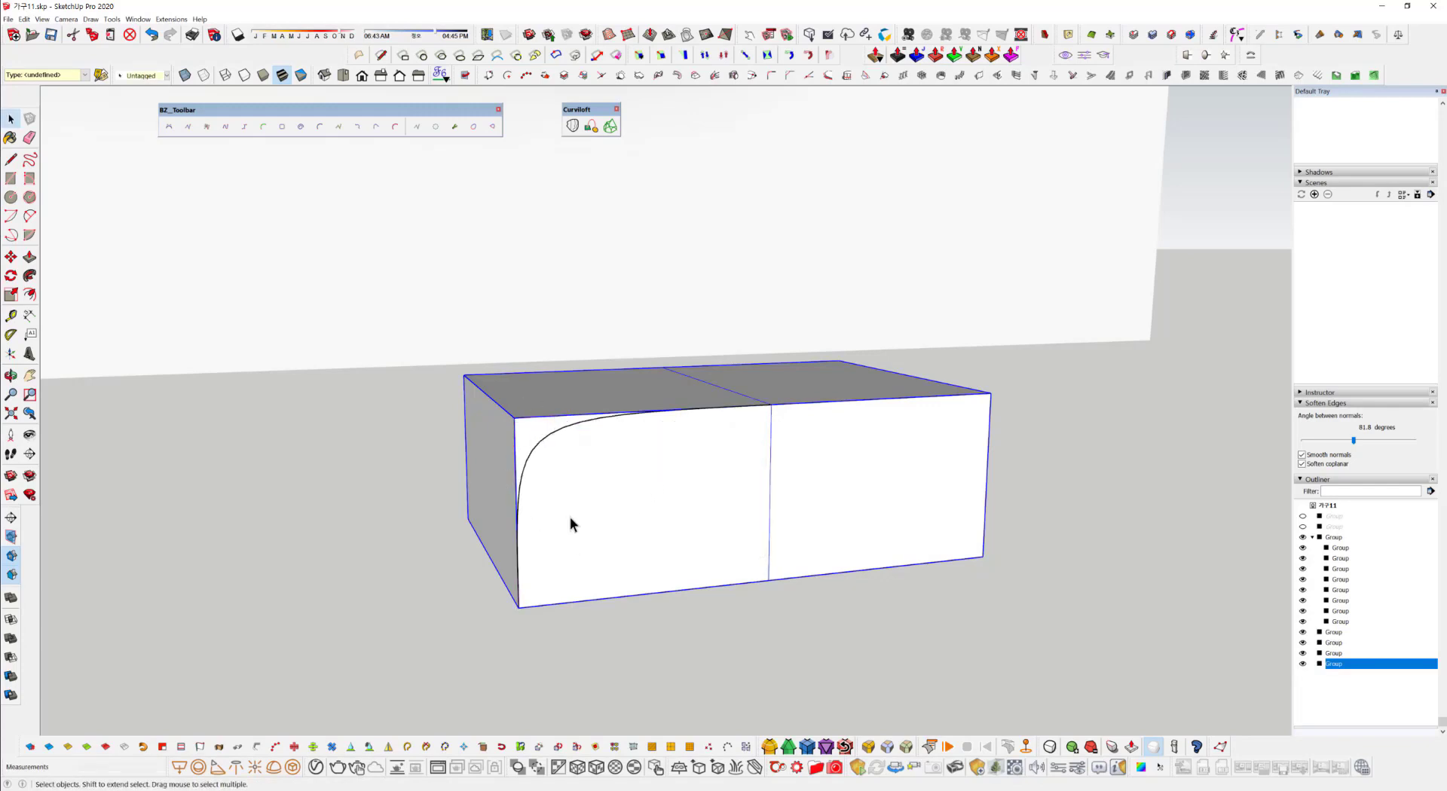
Mirror the Bezier curve across the front face's vertical centre line, keeping the original, to complete a symmetrical cushion outline.
left_click(550, 441)
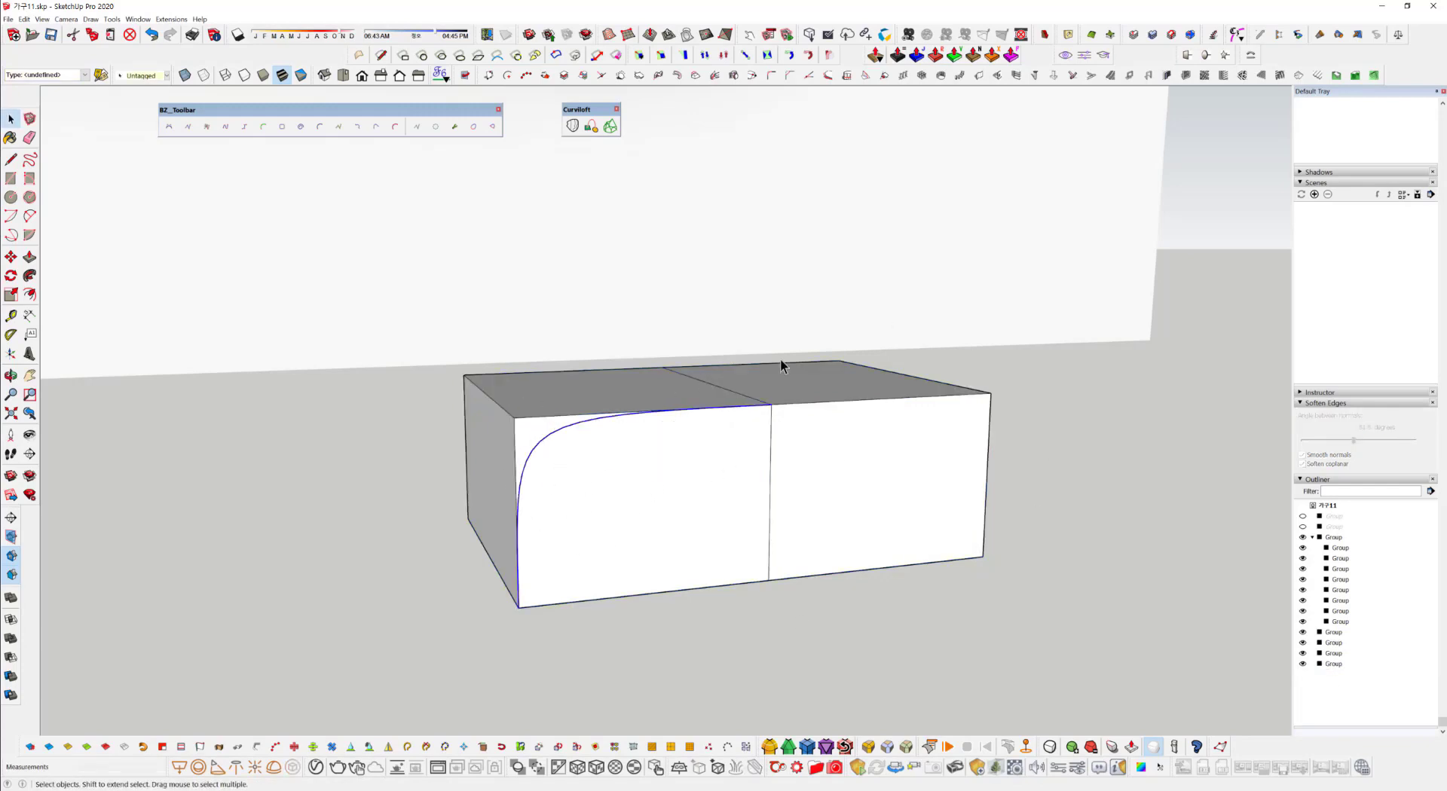
middle_click_drag(659, 555, 614, 422)
scroll(613, 423, "down", 3)
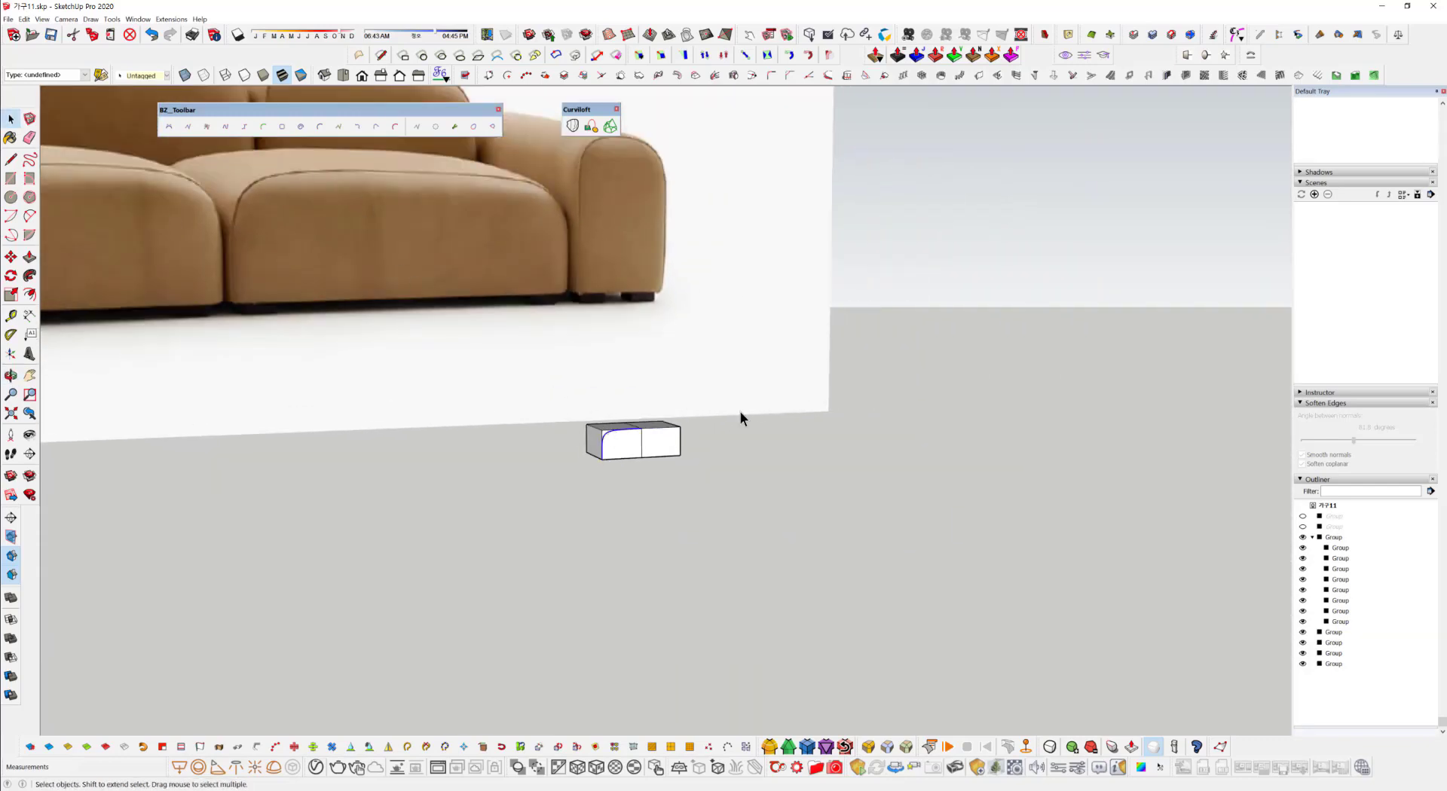
scroll(637, 445, "up", 10)
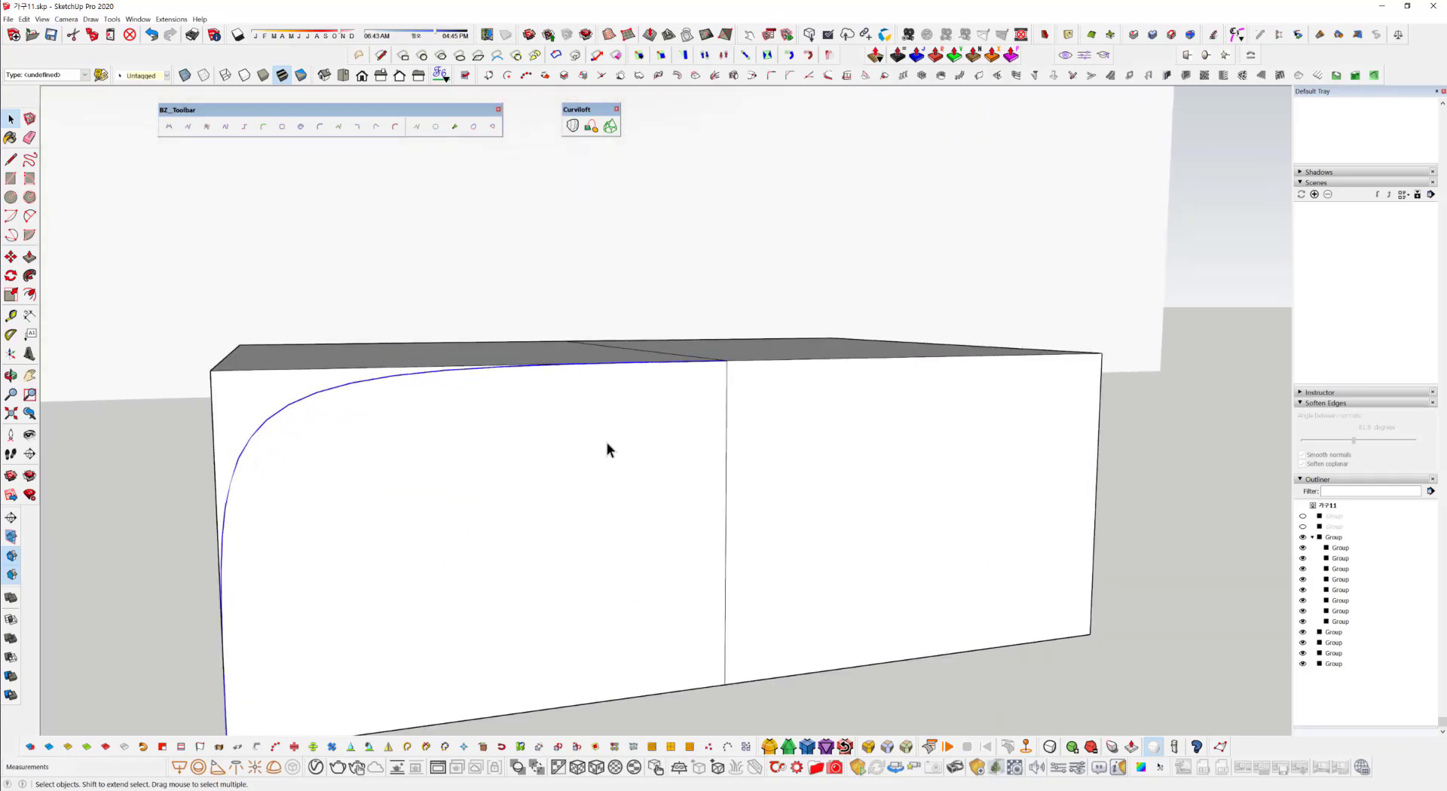
scroll(603, 445, "down", 4)
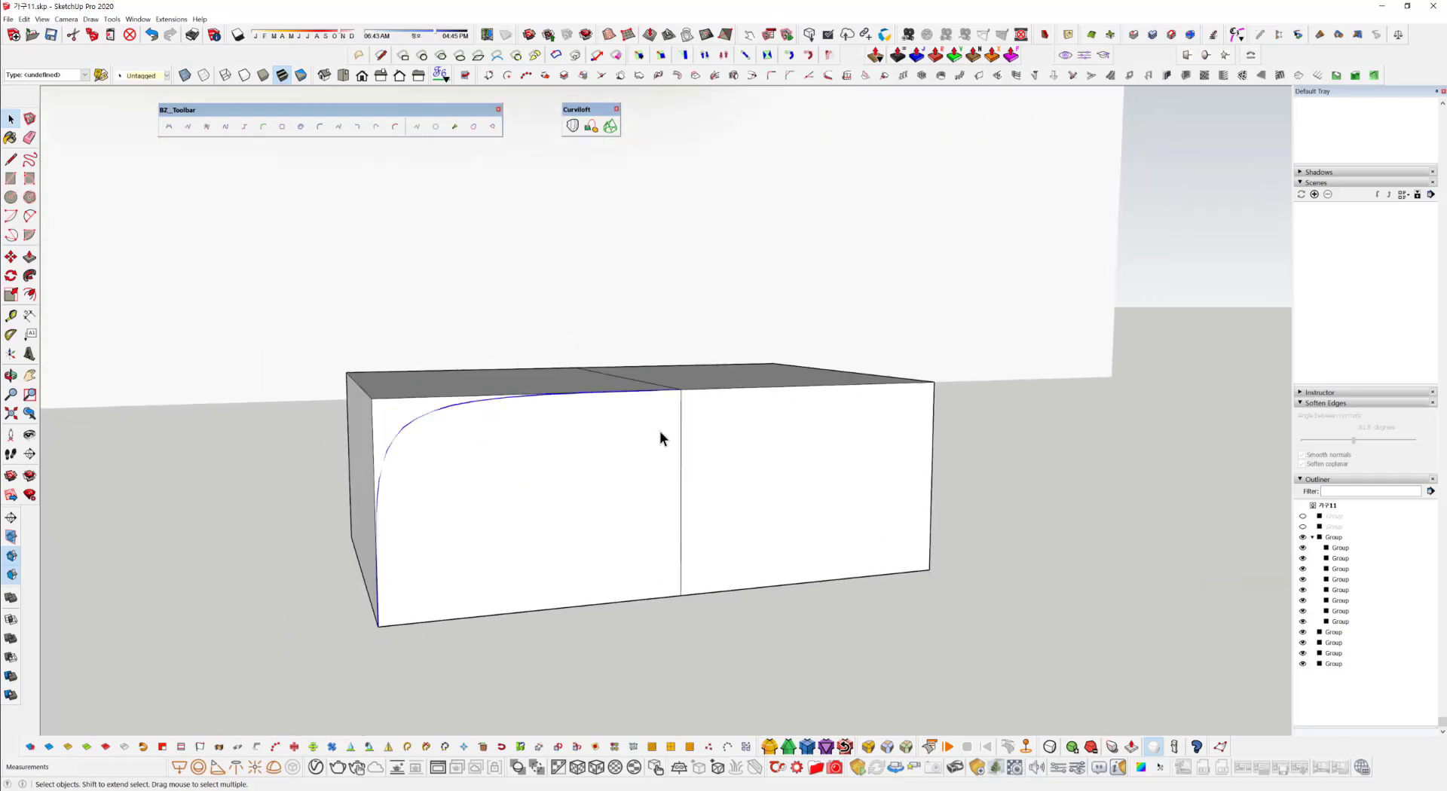
middle_click_drag(475, 481, 549, 617)
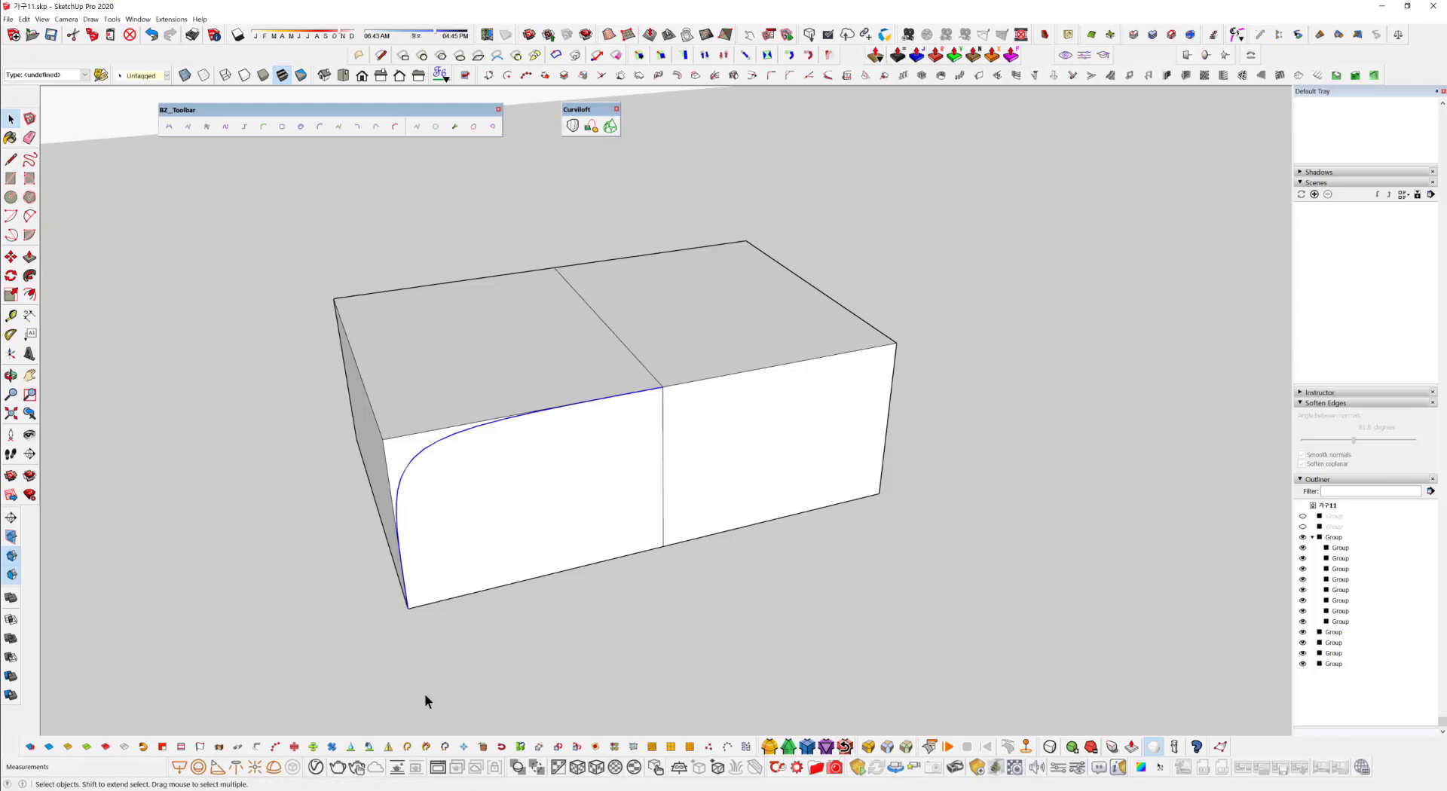
left_click_drag(21, 747, 698, 646)
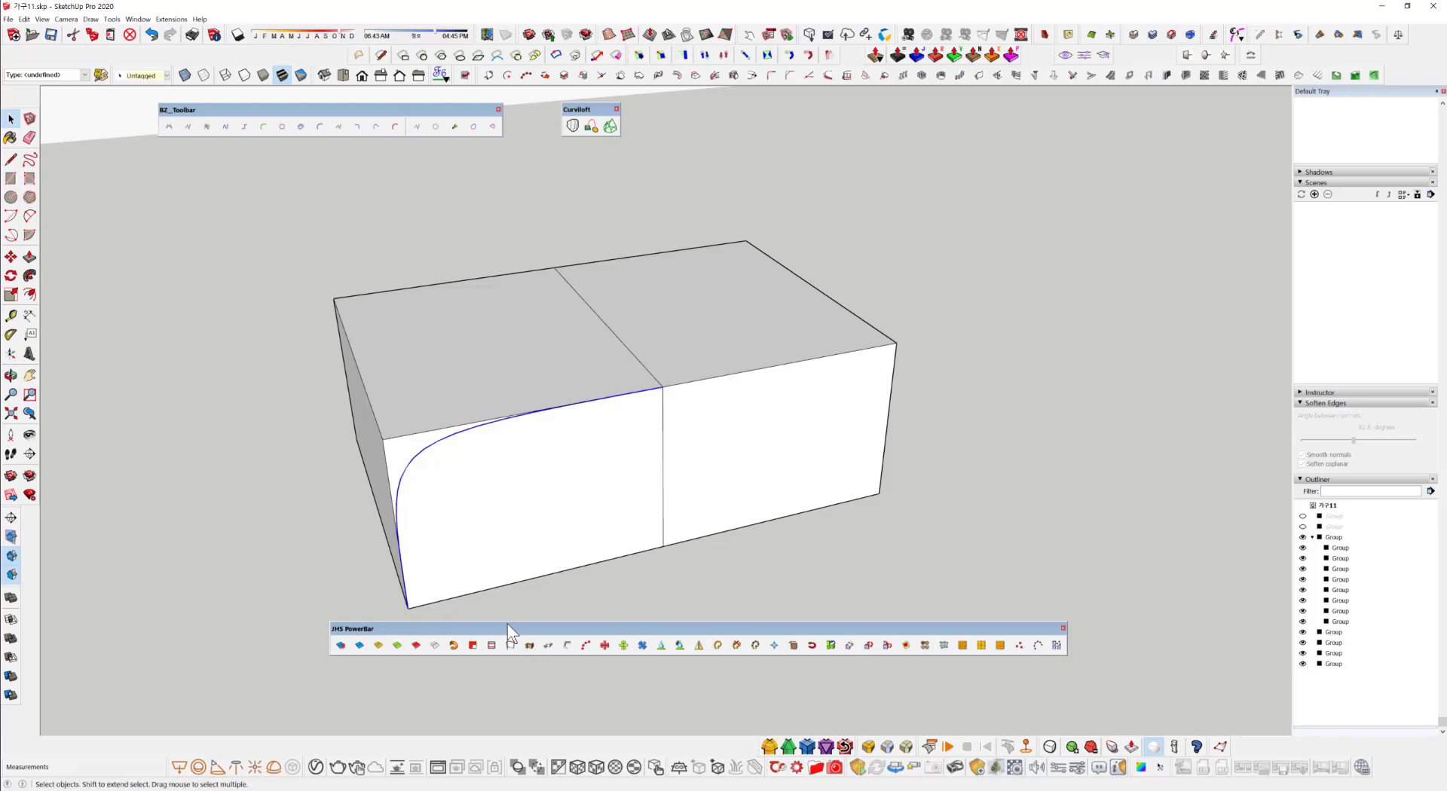
left_click_drag(508, 626, 220, 747)
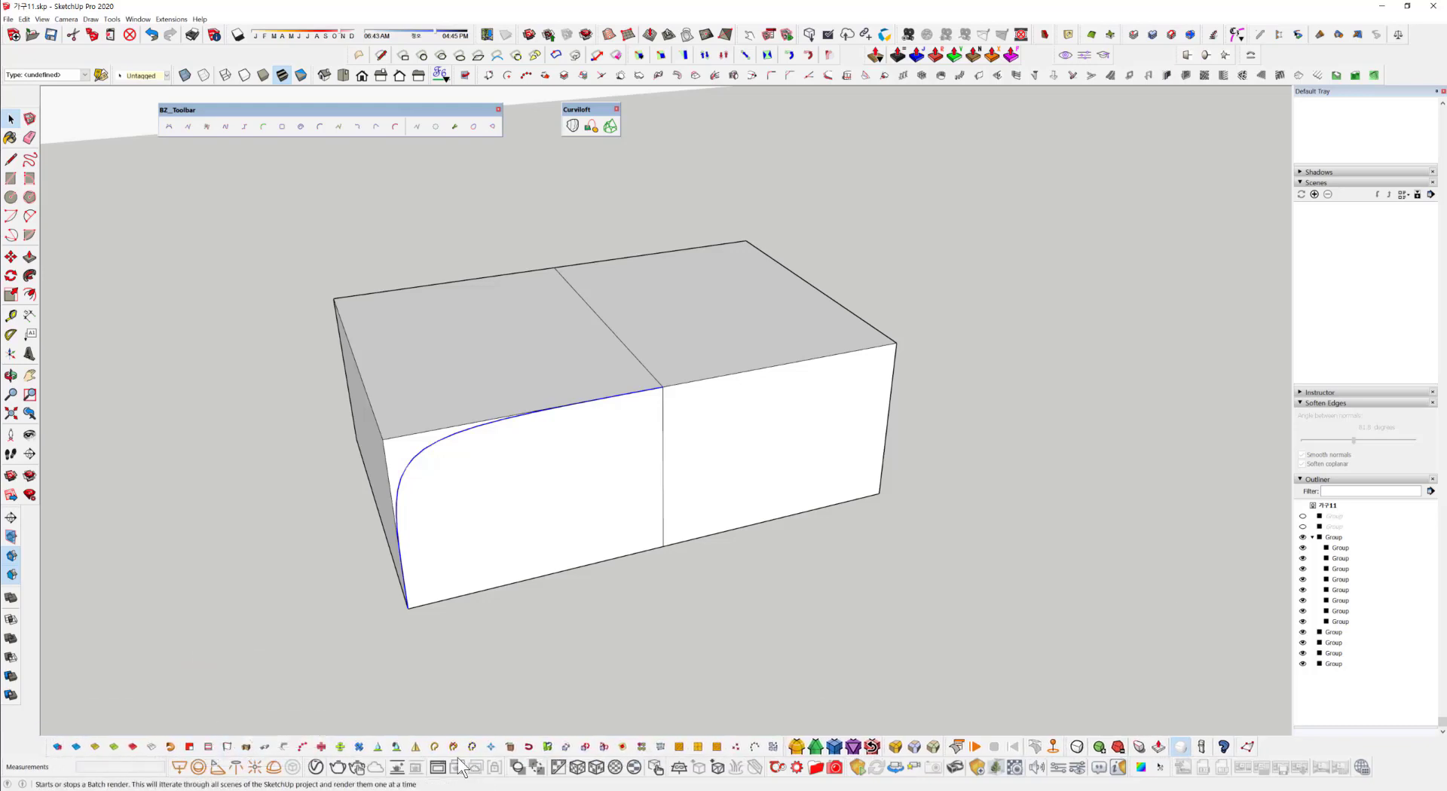
left_click(414, 747)
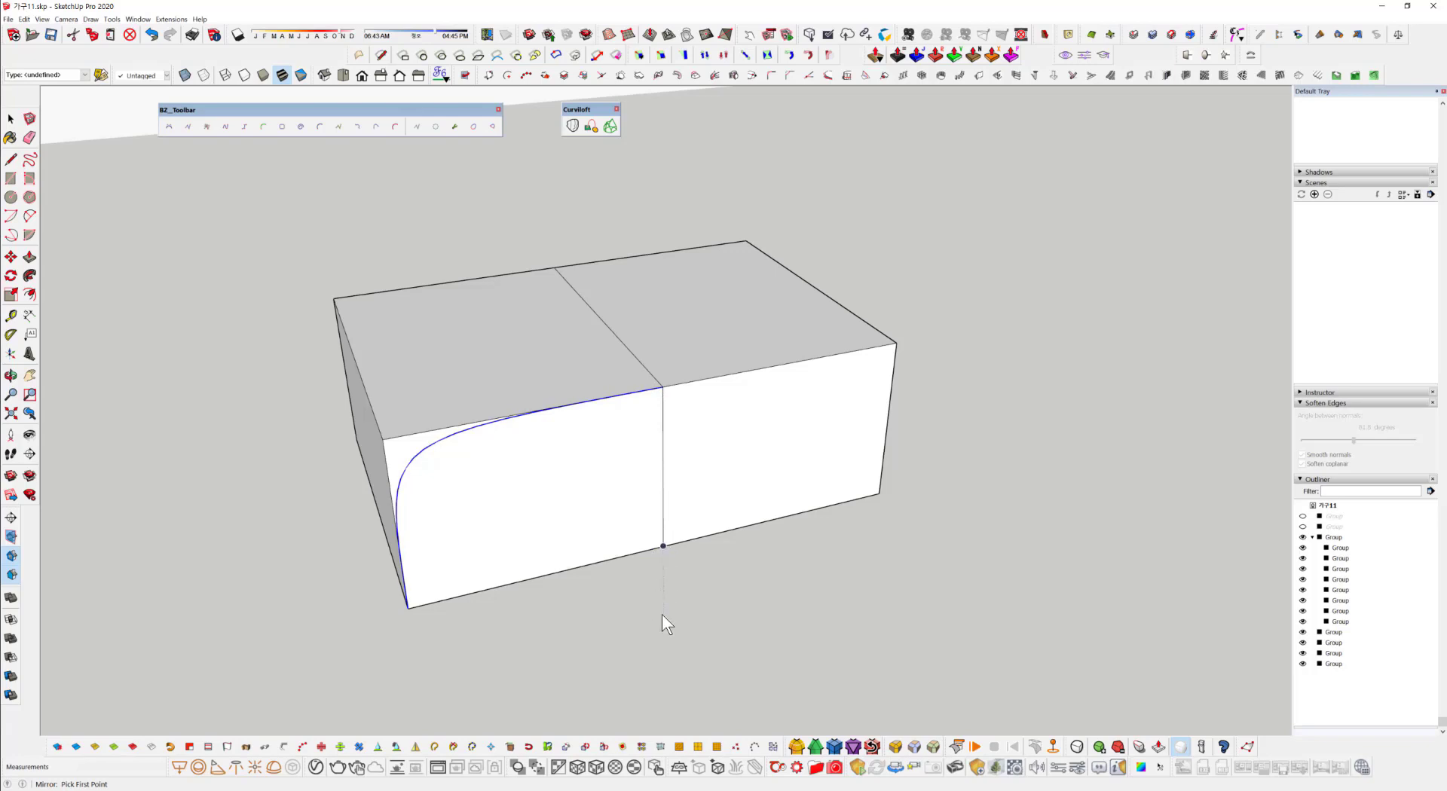
left_click(662, 544)
left_click(663, 600)
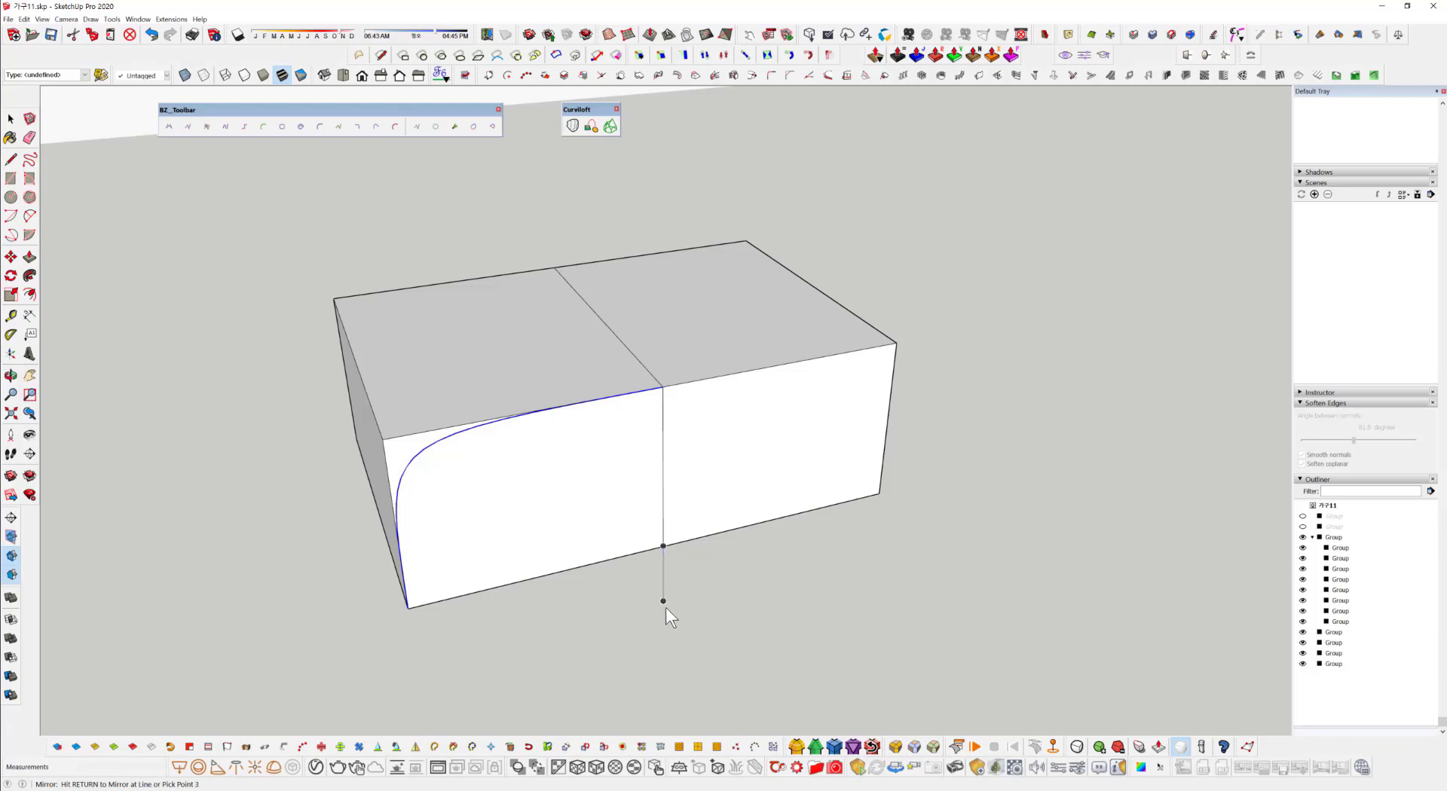
left_click(722, 689)
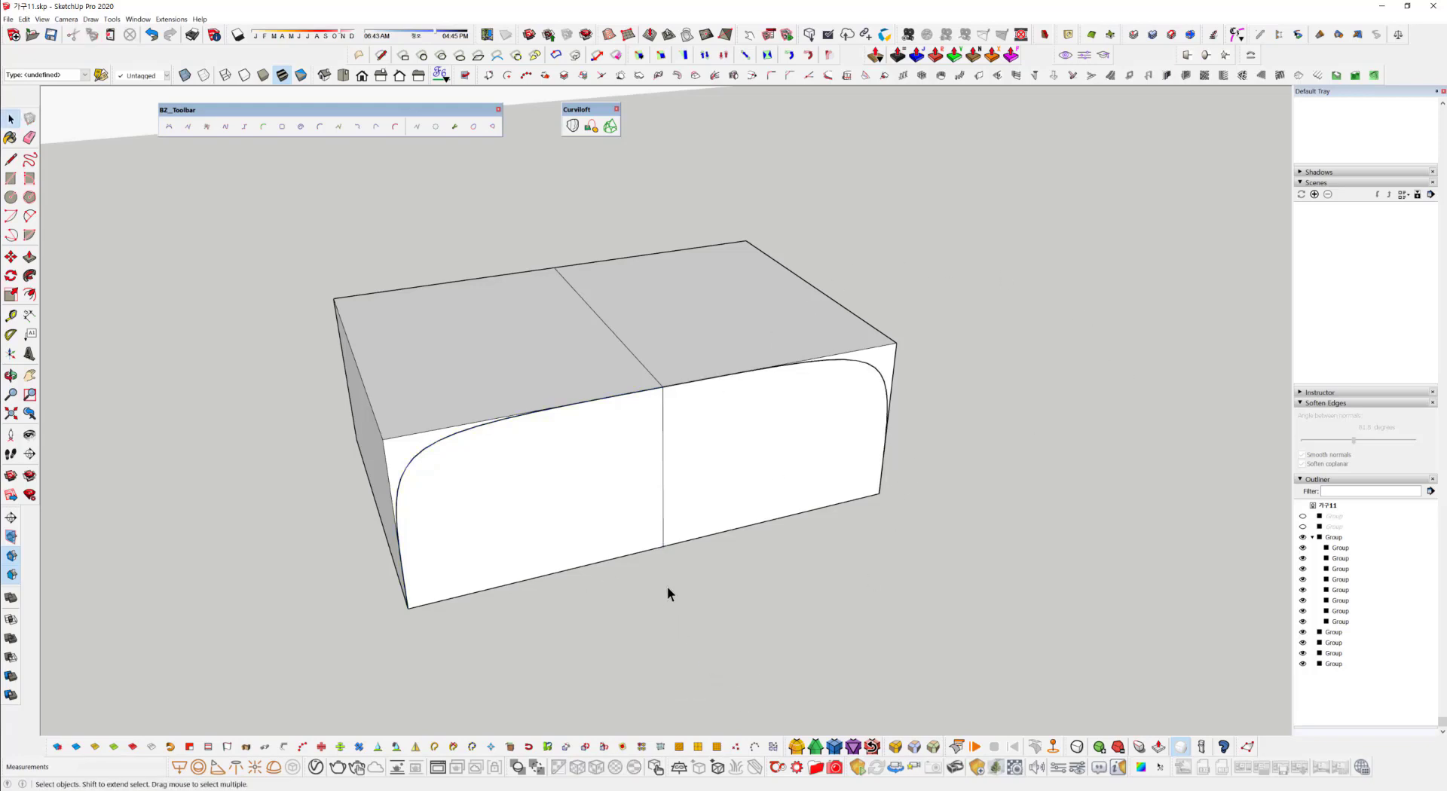
Hide the divided box group so only the two mirrored curves remain in view.
middle_click_drag(667, 587, 588, 528)
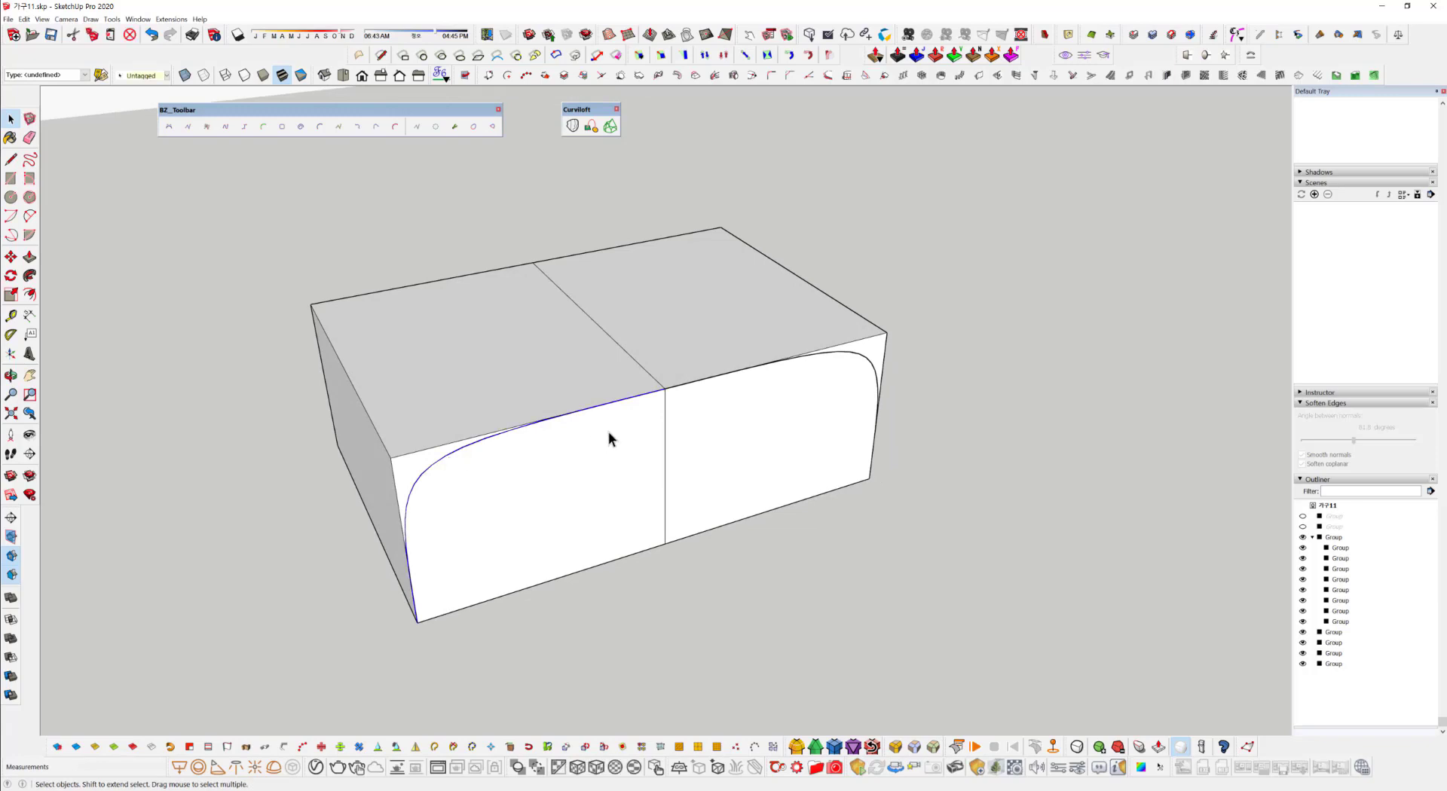
left_click(870, 359)
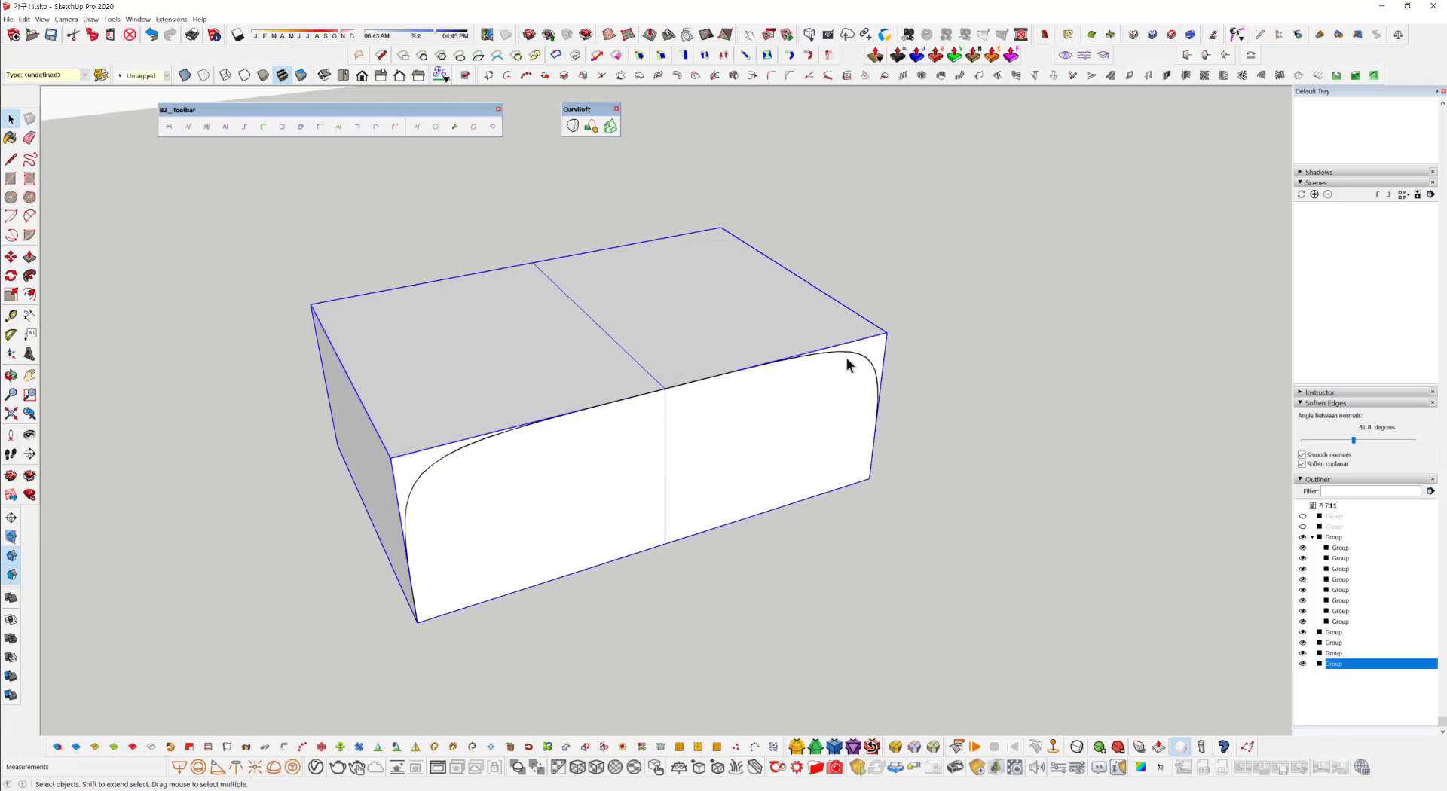
middle_click_drag(674, 448, 704, 451)
scroll(704, 450, "down", 1)
scroll(658, 503, "down", 3)
middle_click_drag(638, 542, 617, 502)
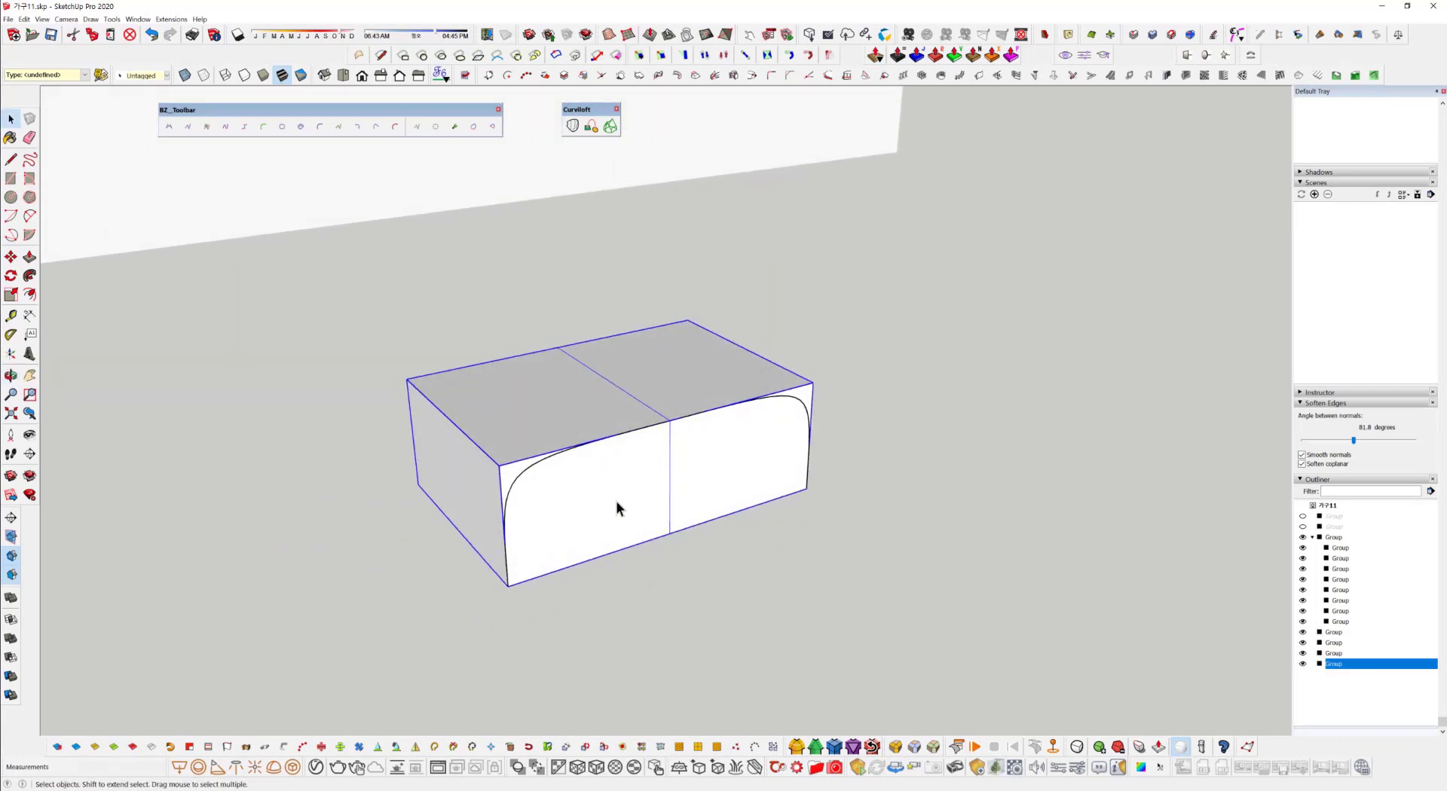
left_click(702, 588)
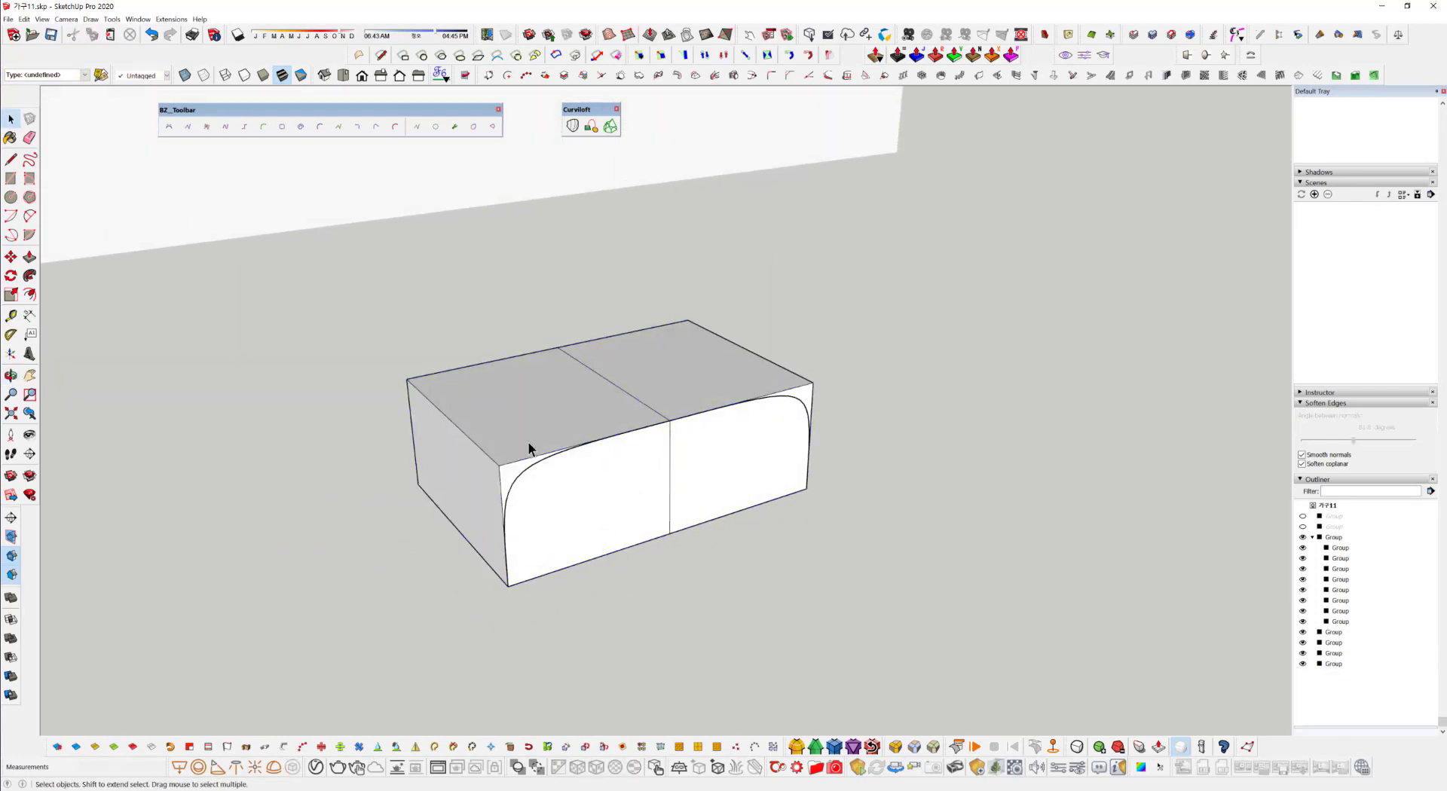
left_click(809, 425)
right_click(486, 386)
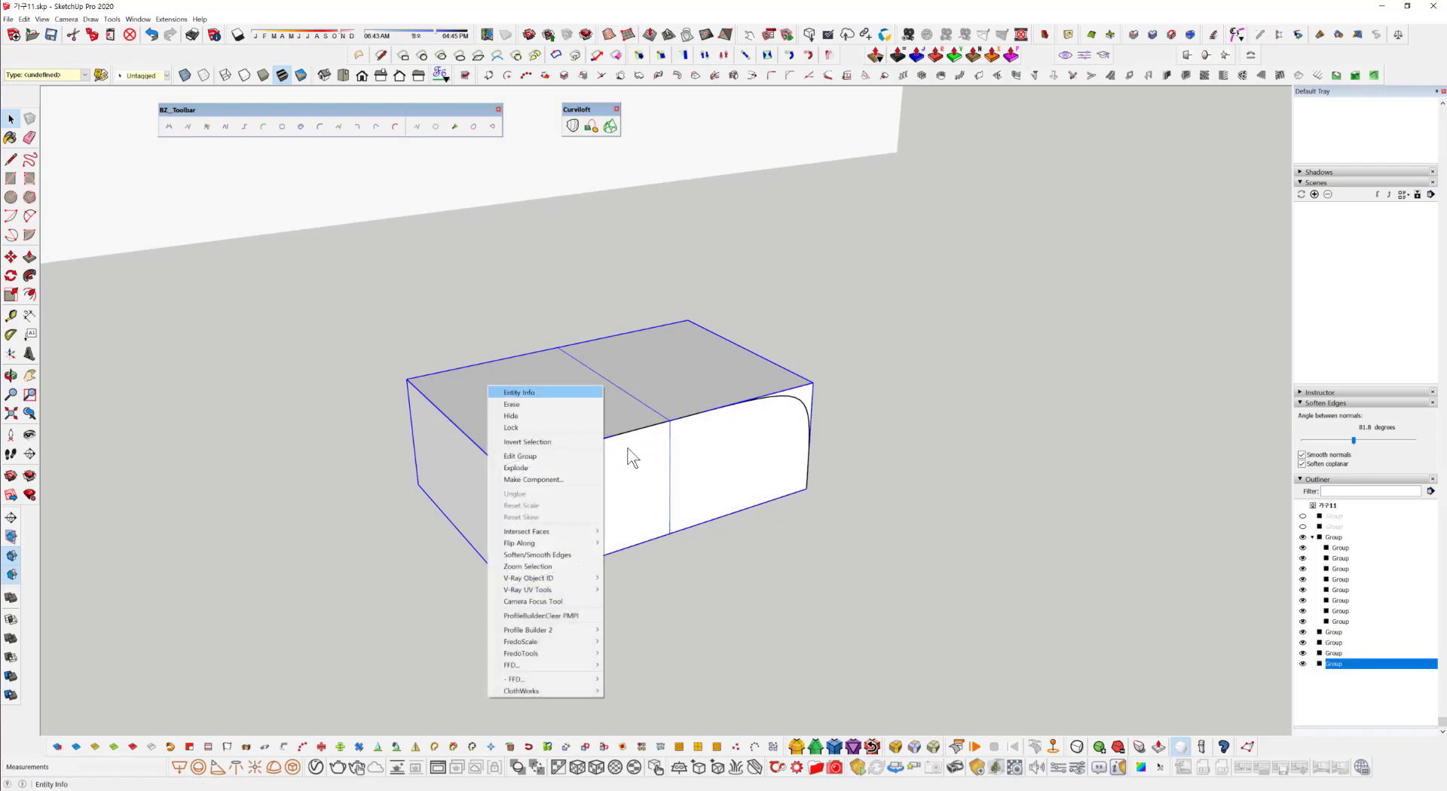
left_click(558, 416)
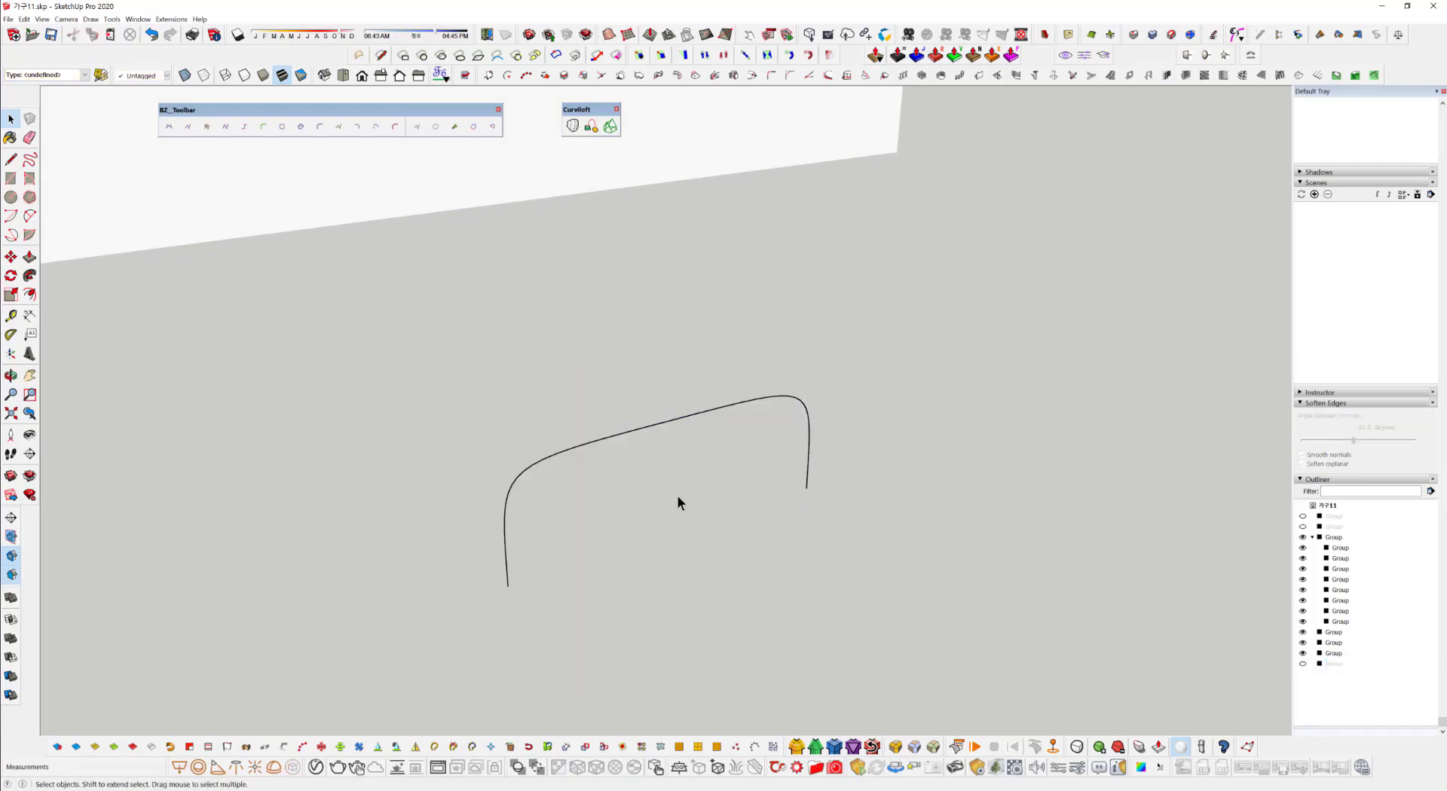
Close the cushion outline into a face with a straight line joining the two lower ends of the curves.
middle_click_drag(716, 539, 569, 571)
key("l")
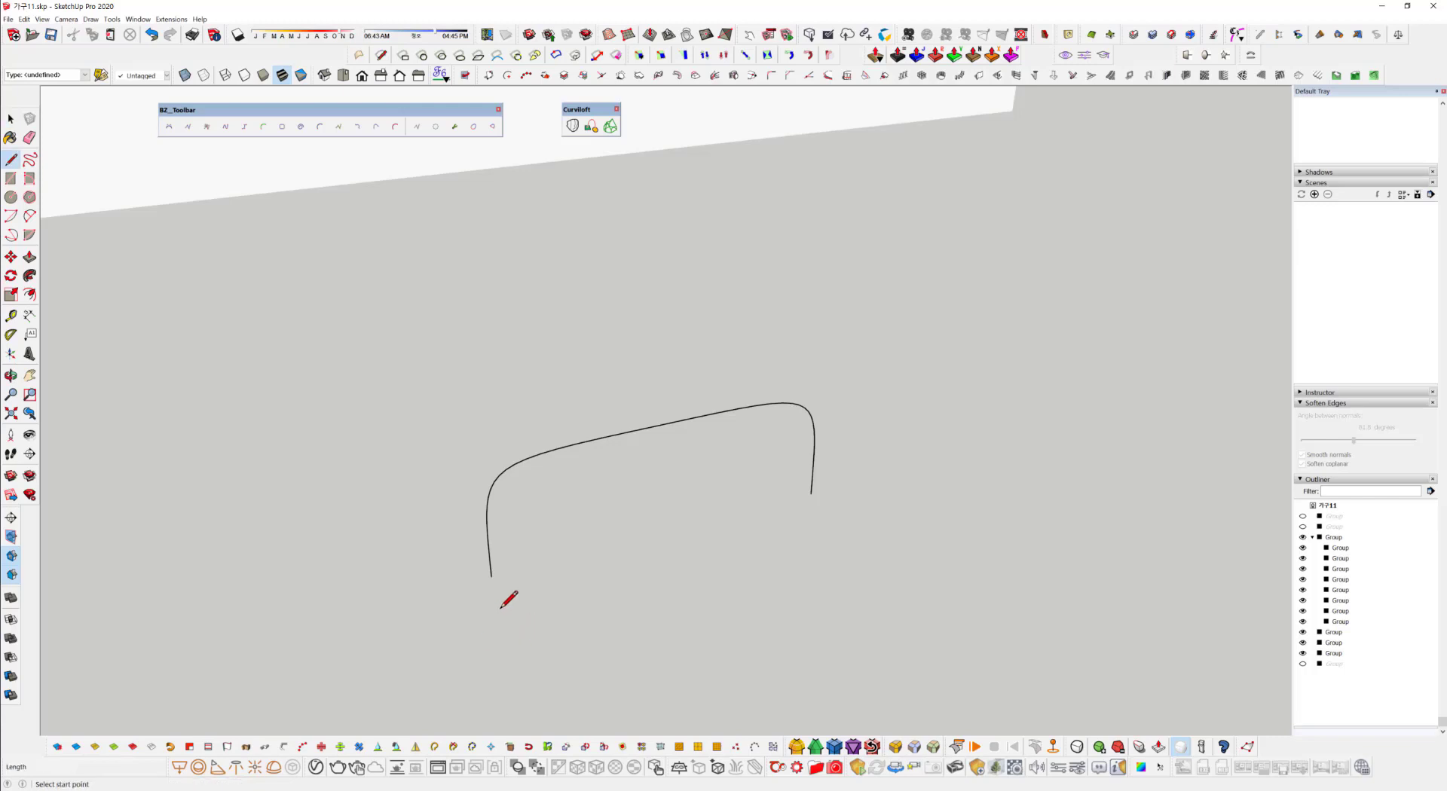
left_click(491, 576)
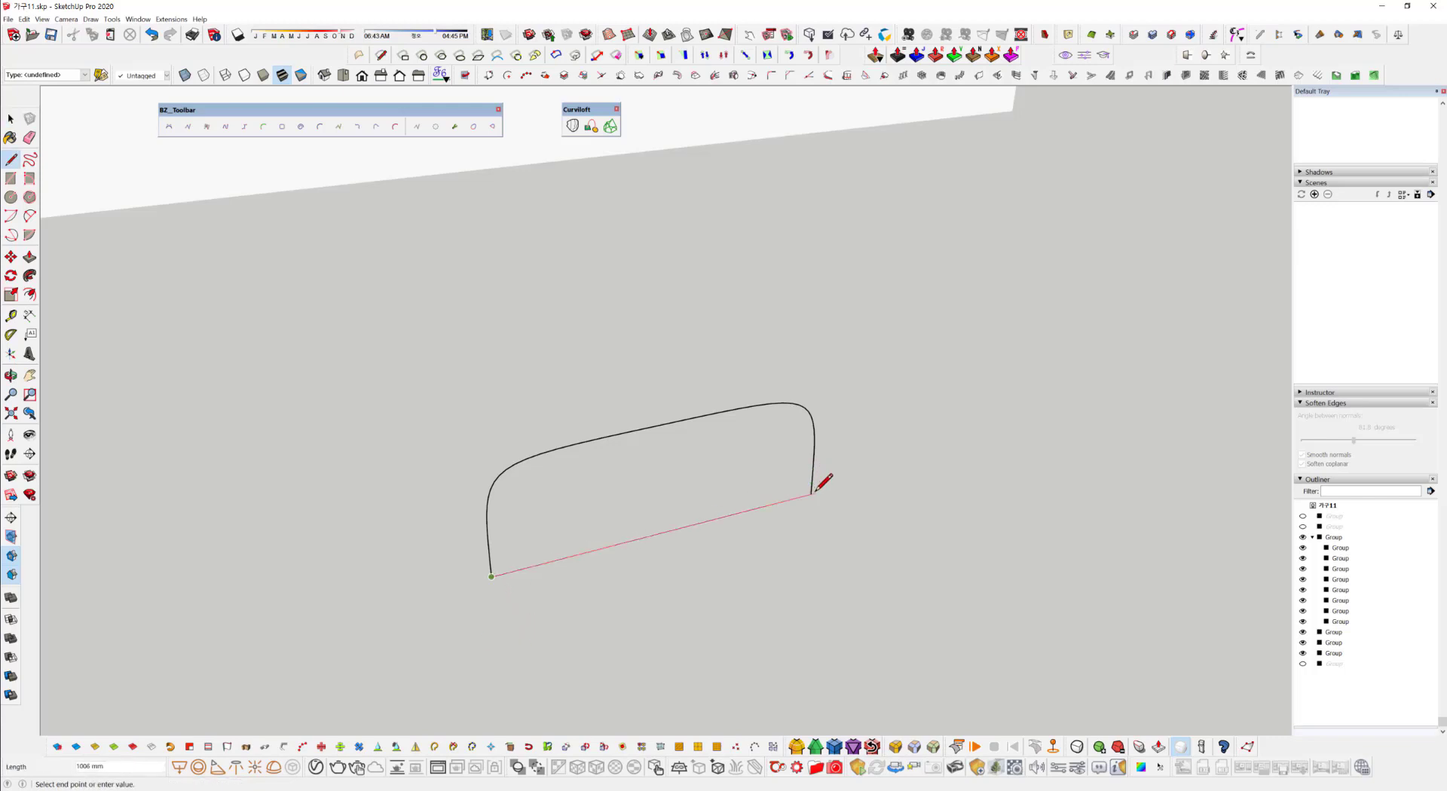
left_click(811, 494)
middle_click_drag(650, 511, 721, 552)
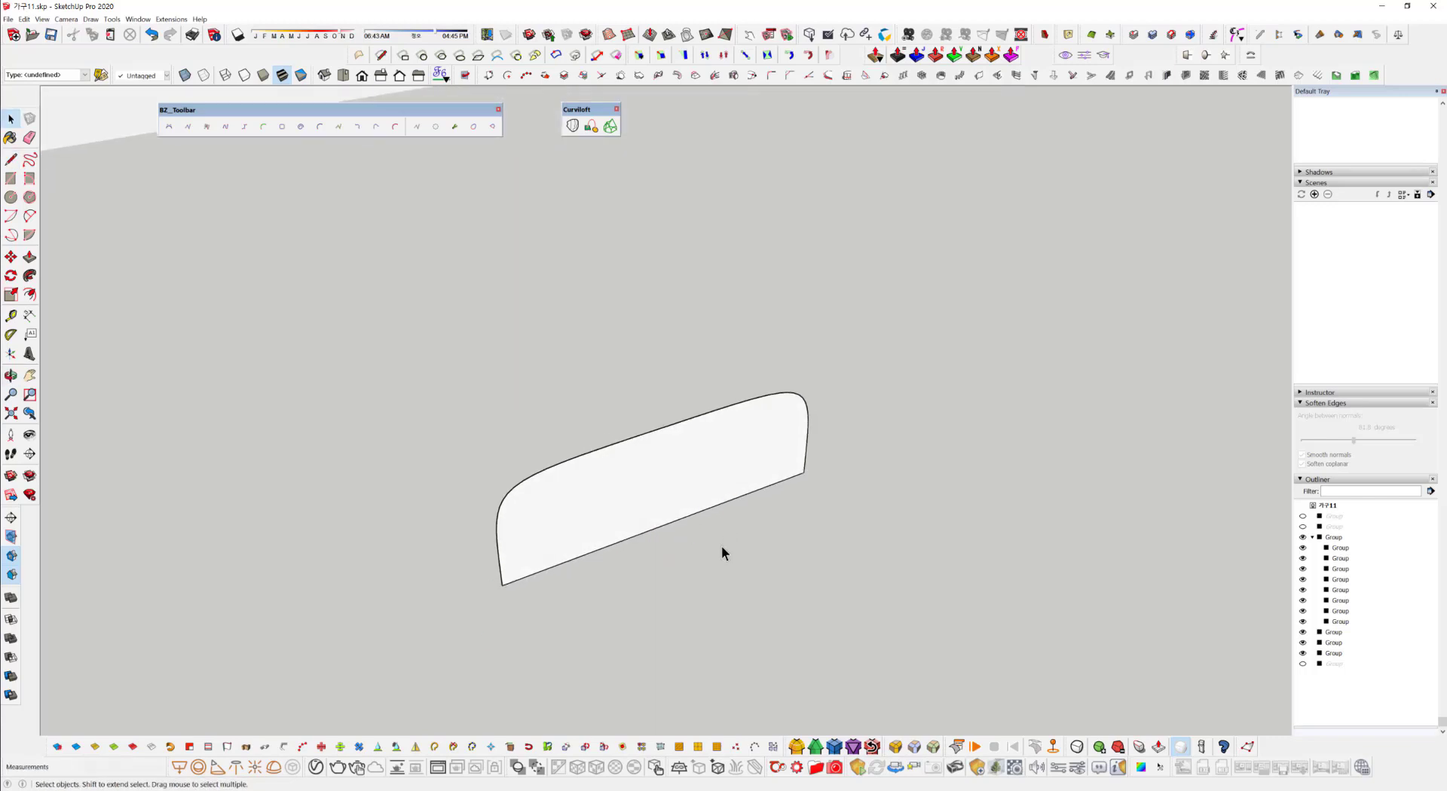
Split the cushion profile face with a vertical line from the bottom edge's midpoint up to the top of the curve.
mouse_move(521, 513)
middle_mouse_down()
mouse_move(540, 481)
mouse_move(522, 491)
middle_mouse_up()
scroll(520, 493, "down", 6)
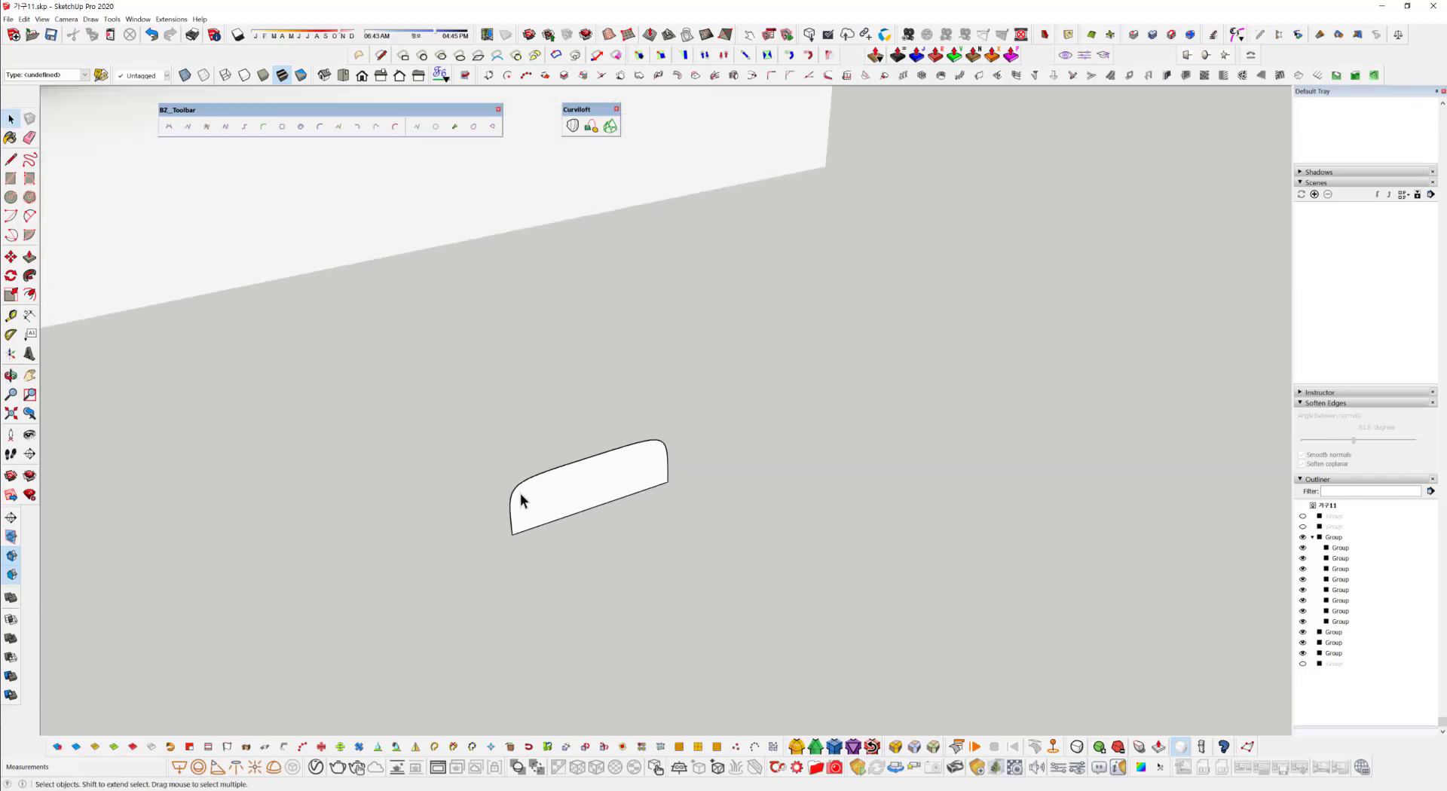
middle_click_drag(374, 419, 411, 354)
middle_click_drag(411, 354, 523, 446, "shift")
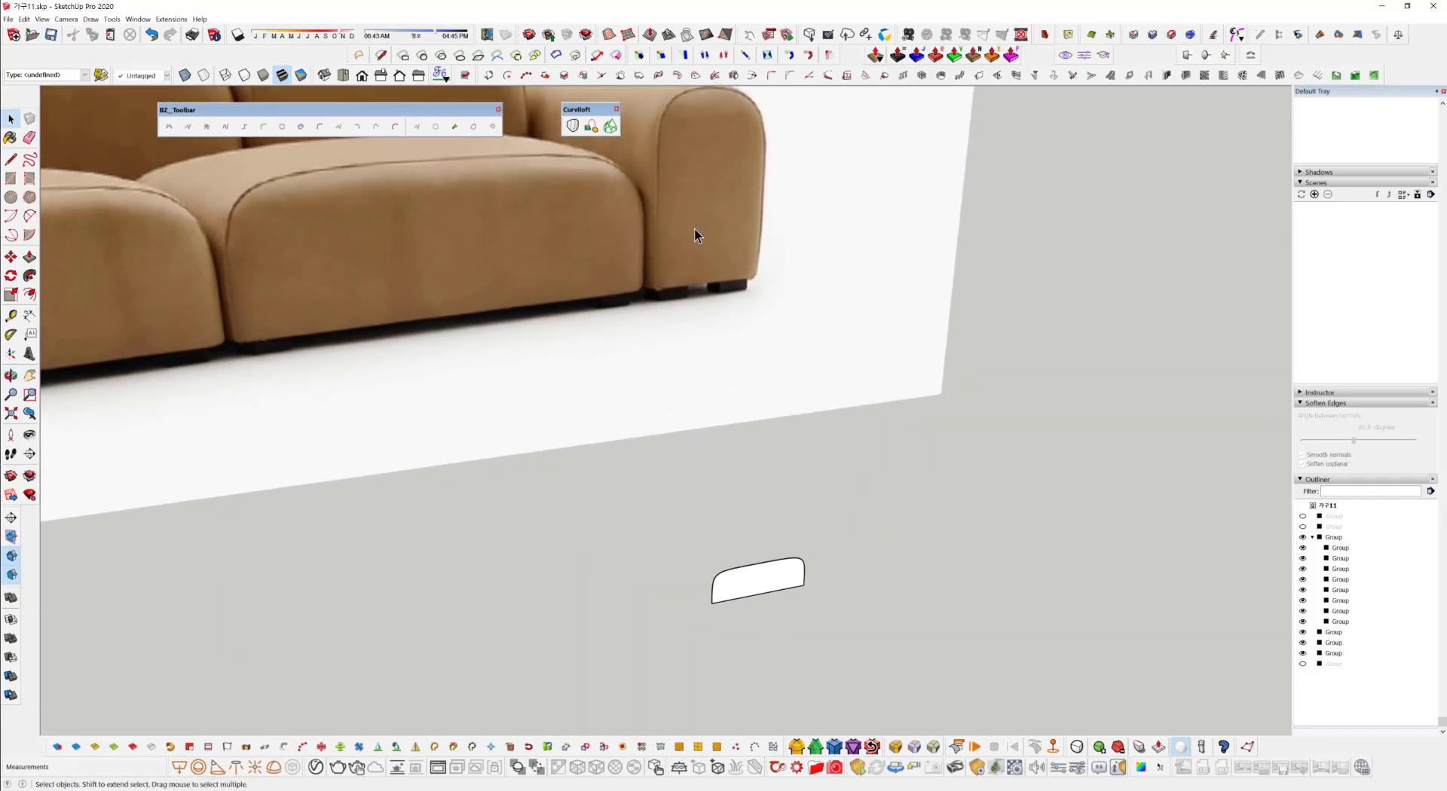
middle_click_drag(487, 354, 646, 598)
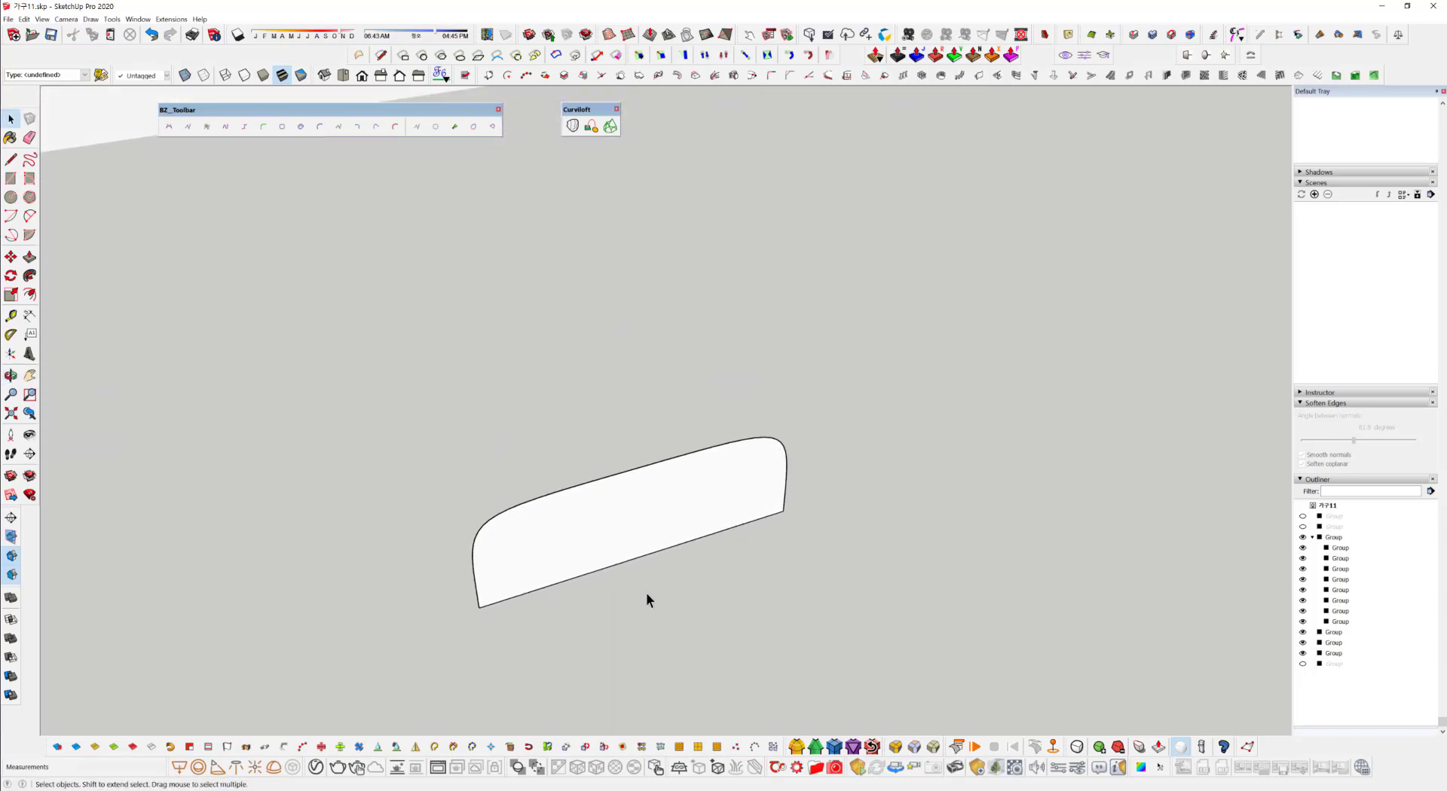
scroll(640, 591, "up", 2)
scroll(636, 589, "up", 1)
key("l")
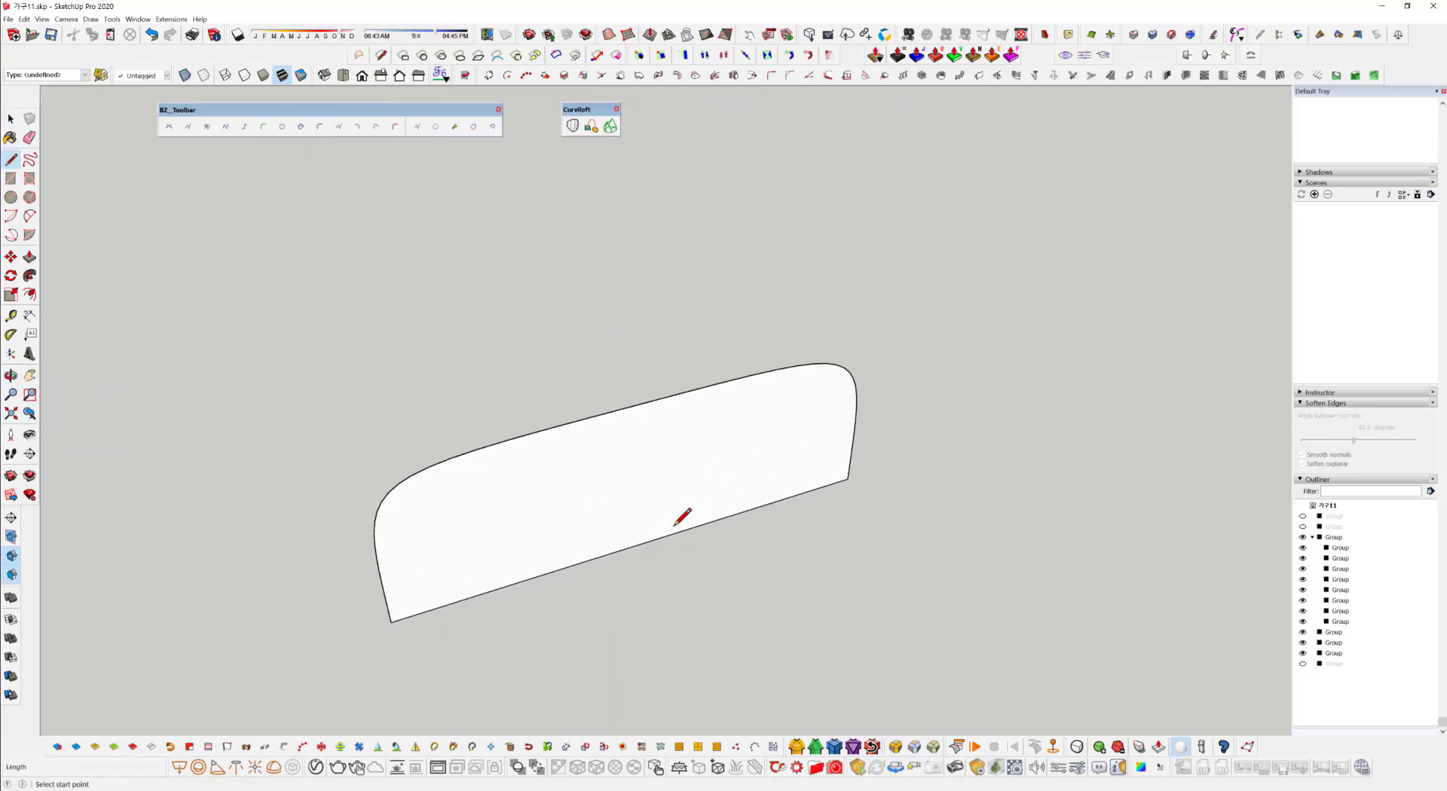
left_click(637, 544)
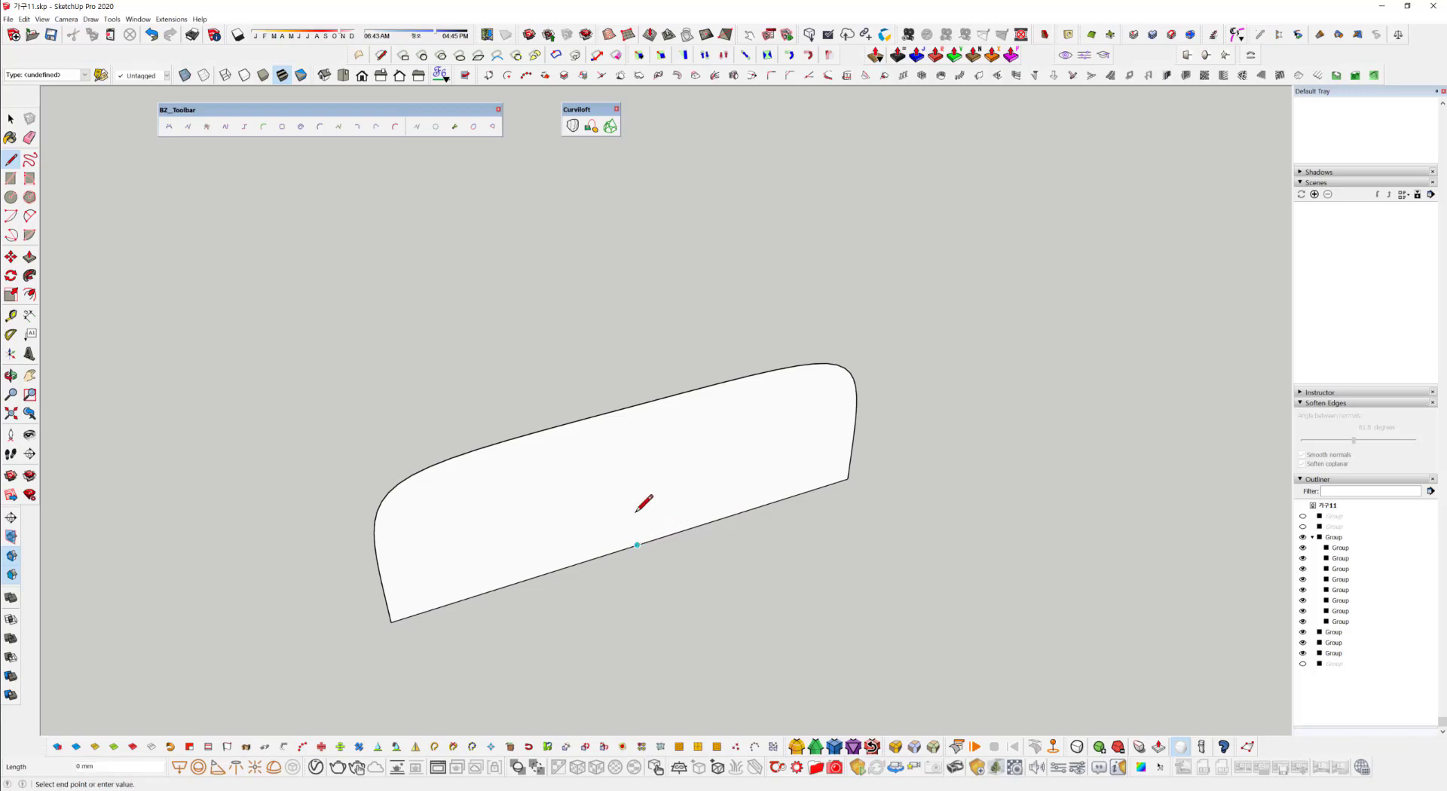
left_click(634, 405)
key("o")
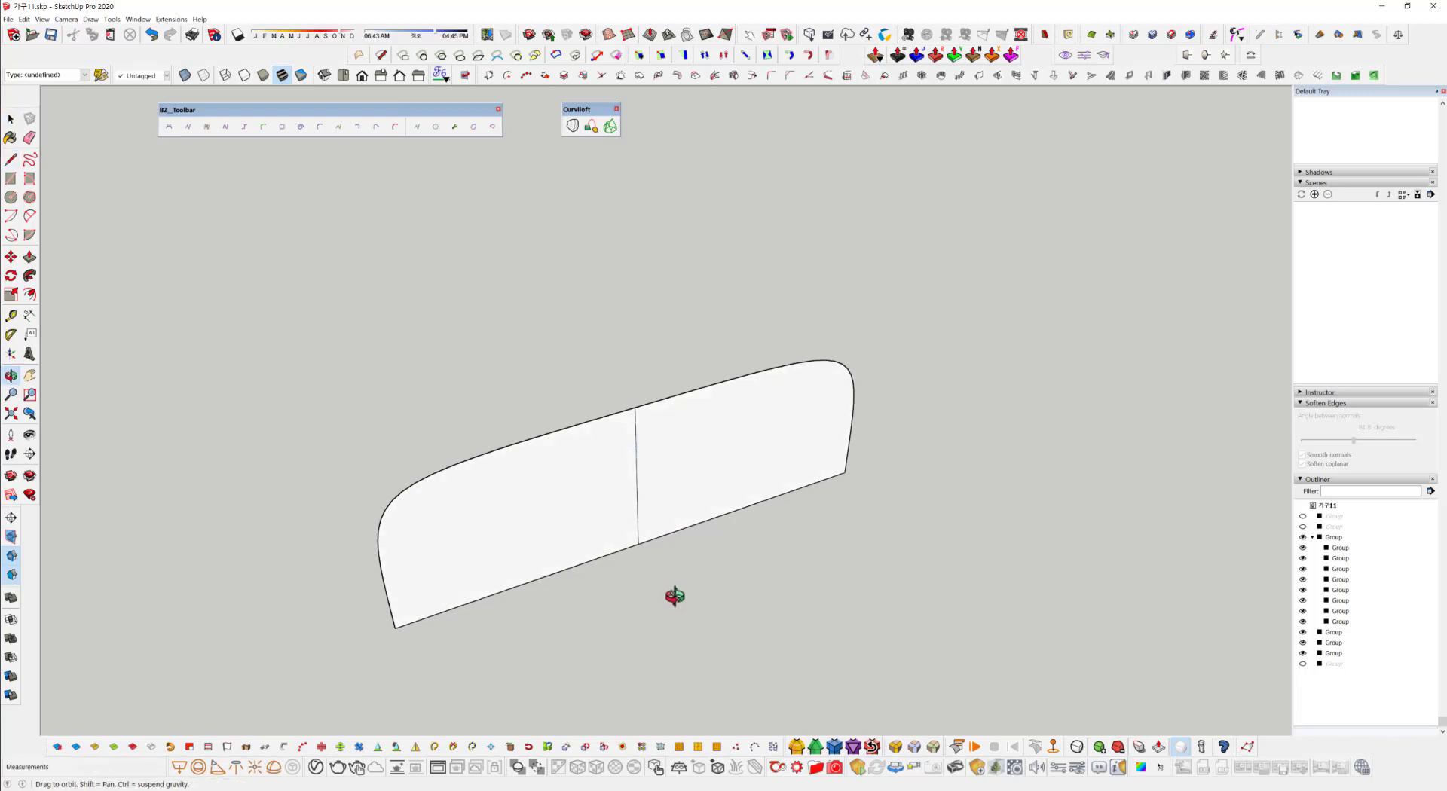
left_click_drag(672, 598, 839, 447)
key("space")
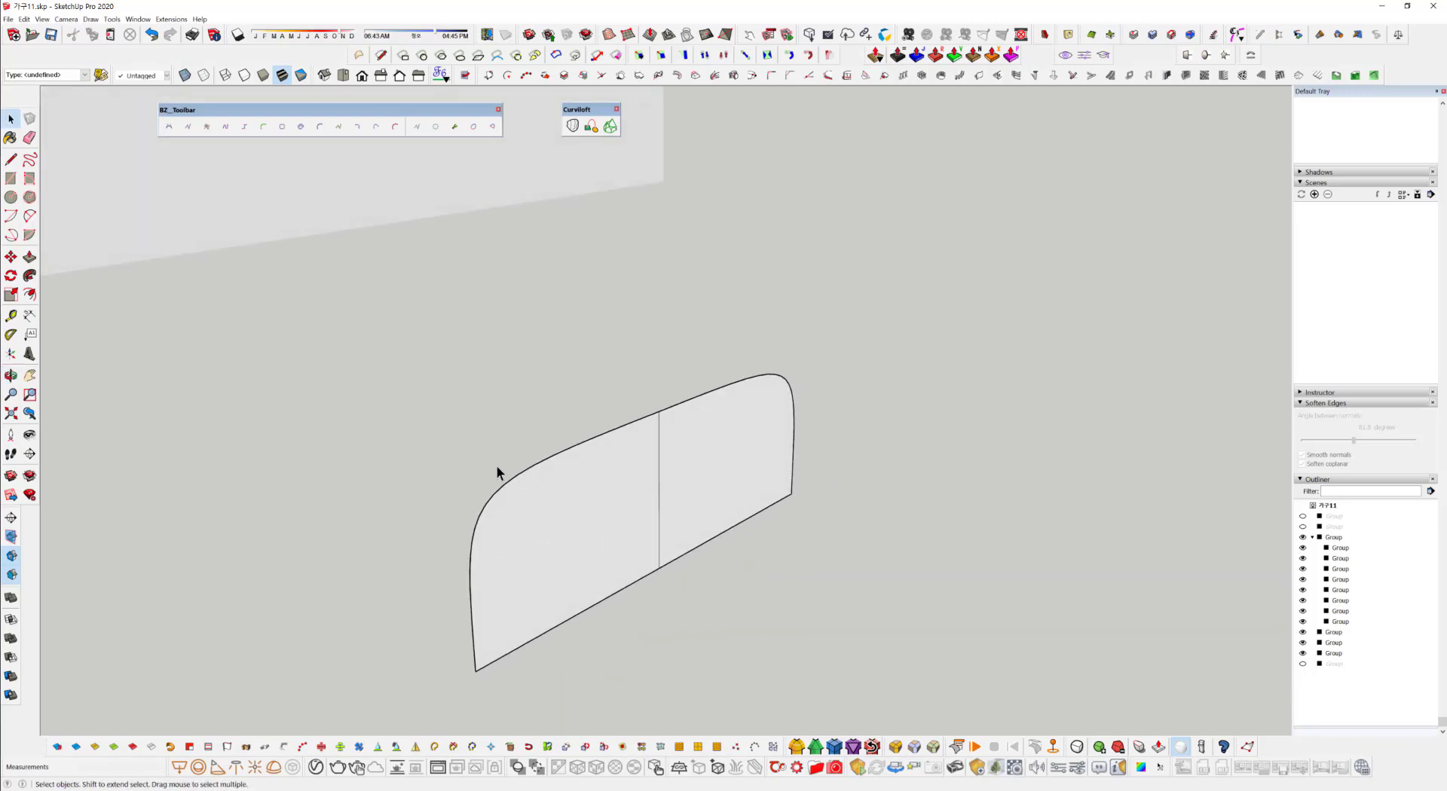
Examine the split cushion profile from several angles and compare it with the seat cushions in the sofa reference image.
middle_click_drag(595, 599, 252, 435)
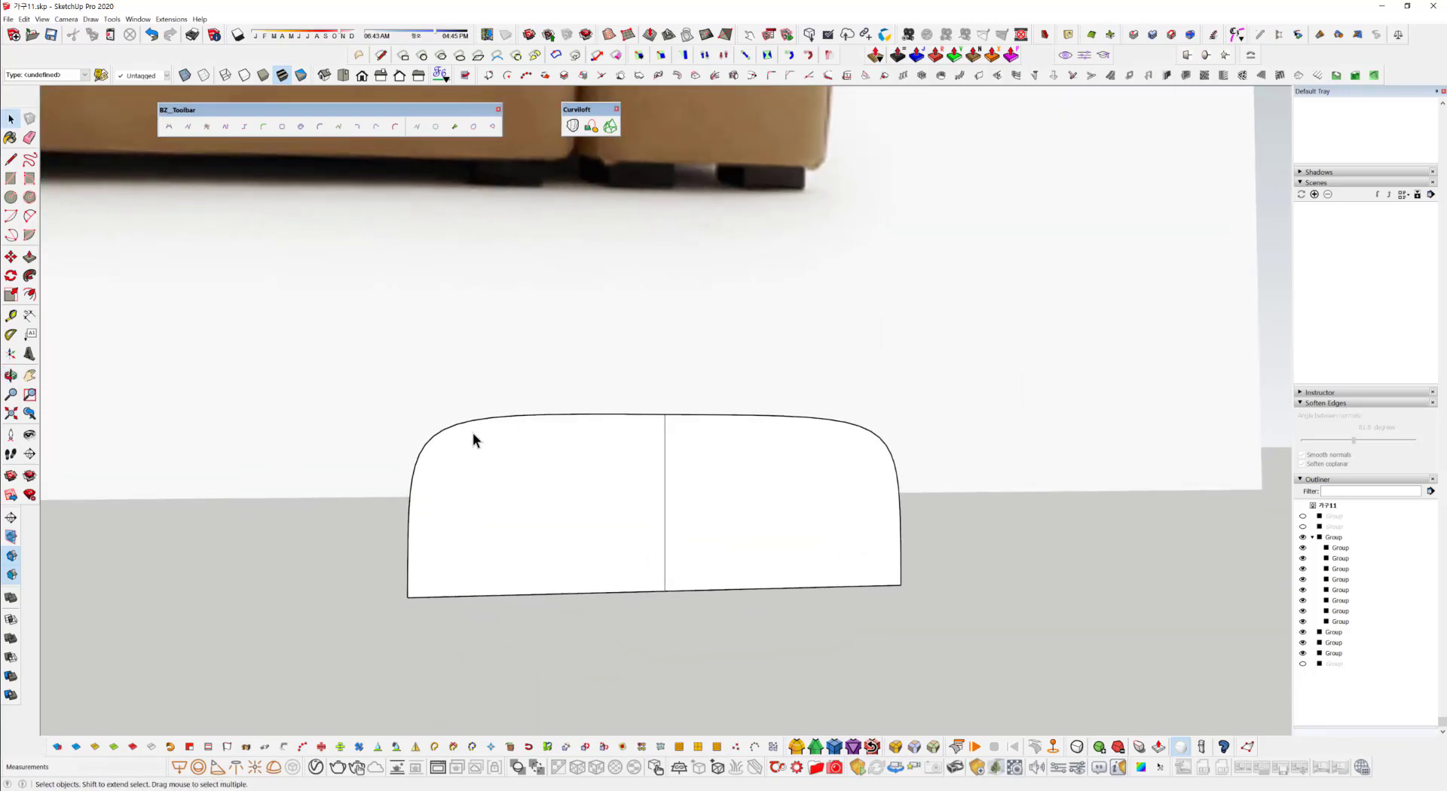
middle_click_drag(530, 590, 520, 506)
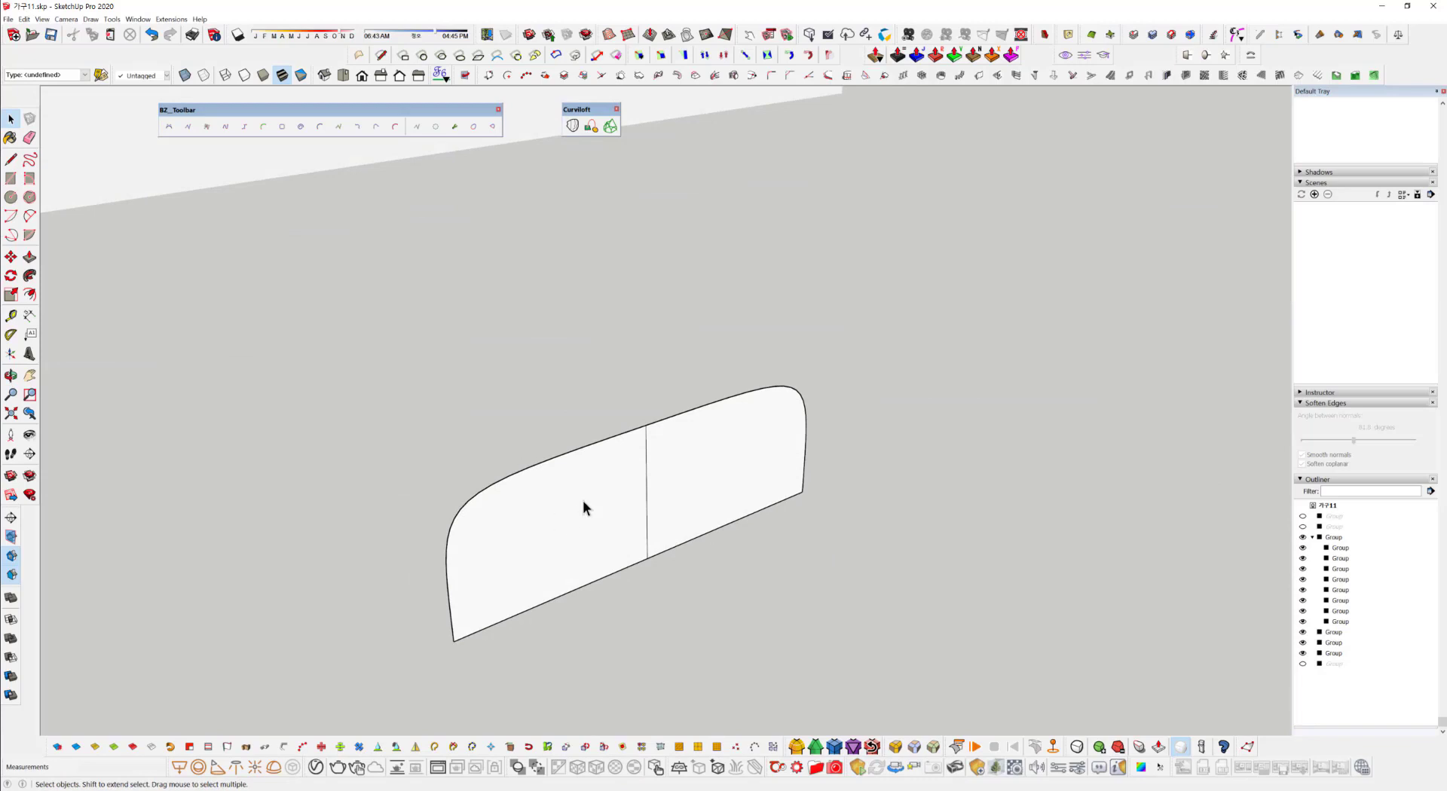
middle_click_drag(474, 359, 1021, 580)
scroll(594, 364, "down", 8)
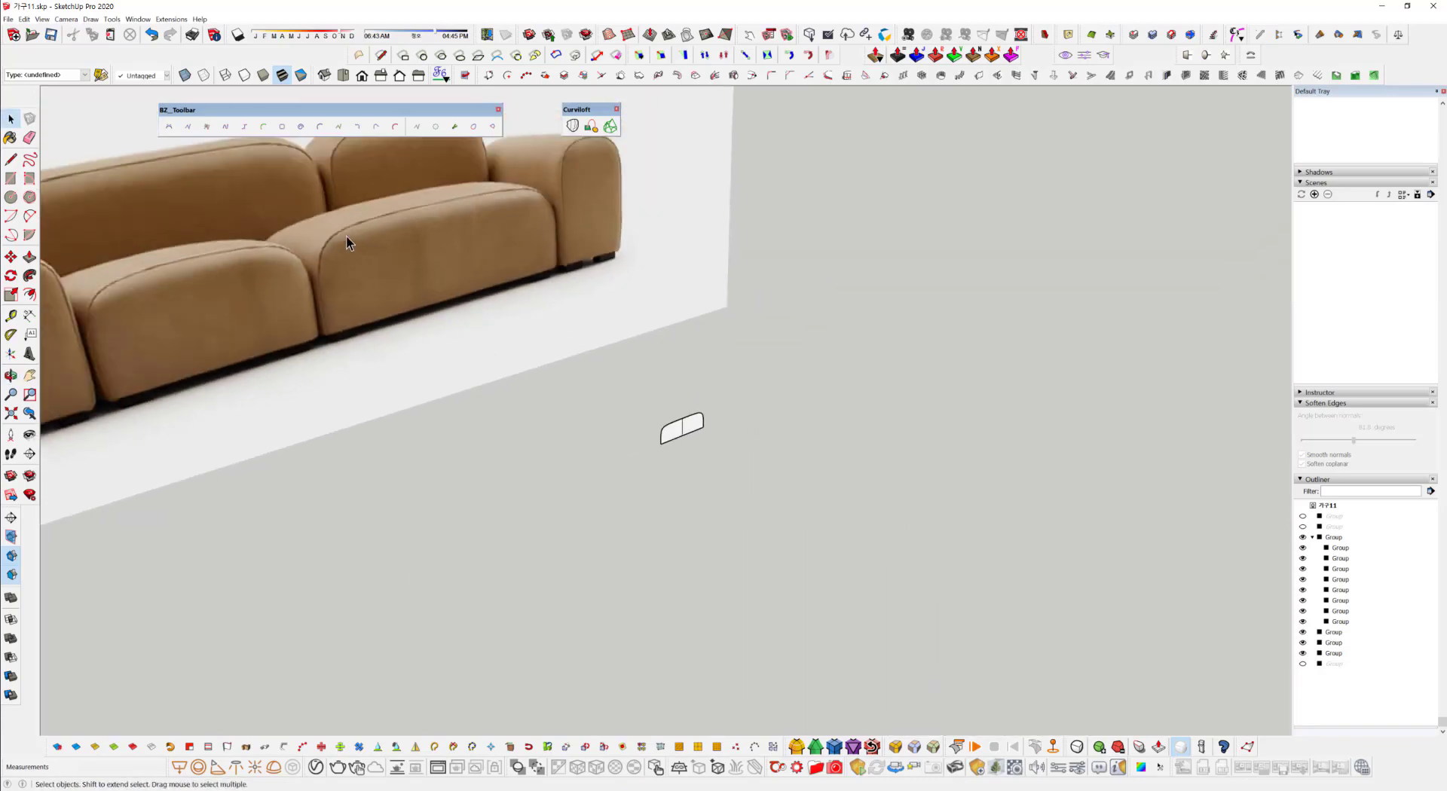
scroll(653, 422, "up", 10)
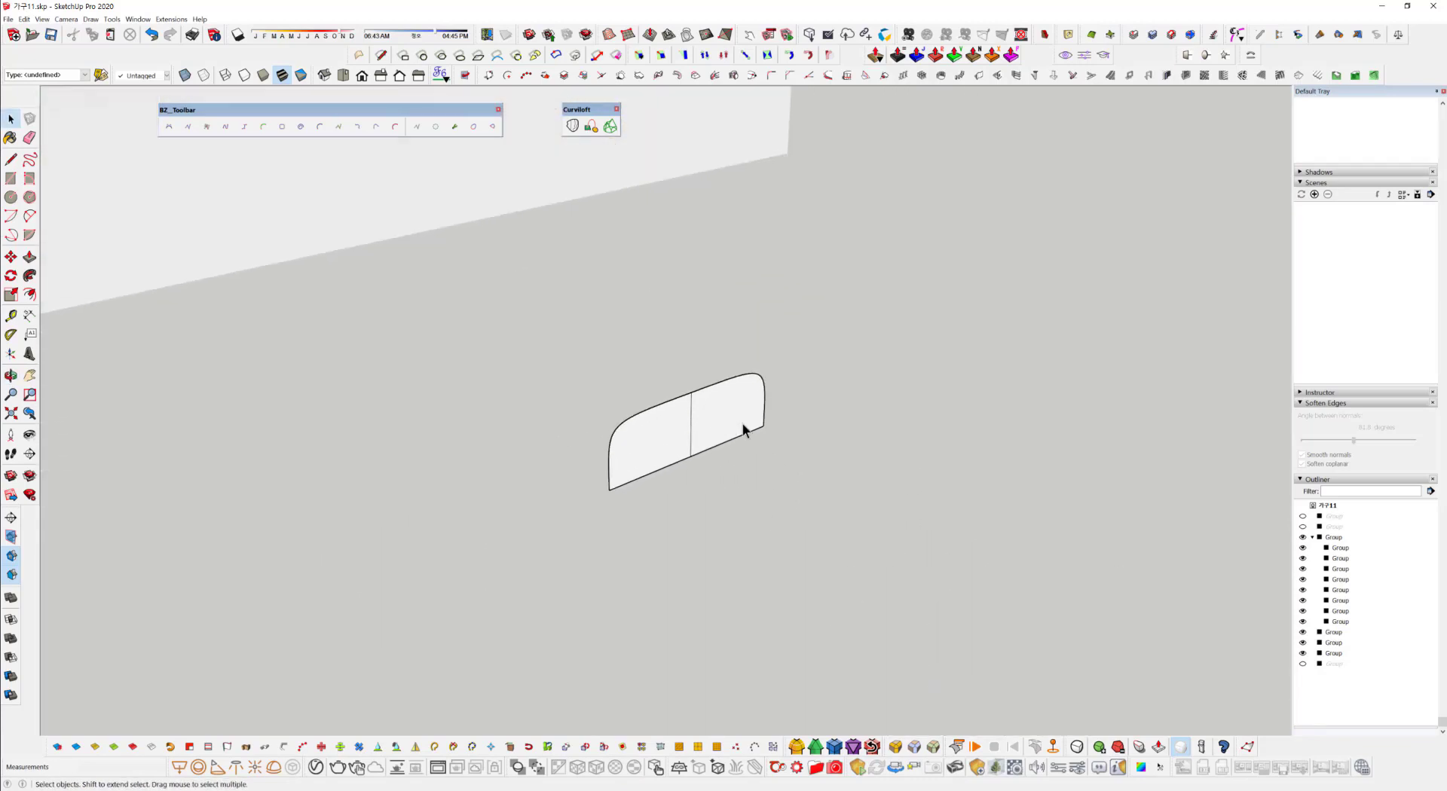
middle_click_drag(701, 426, 536, 424)
middle_click_drag(536, 424, 671, 404, "shift")
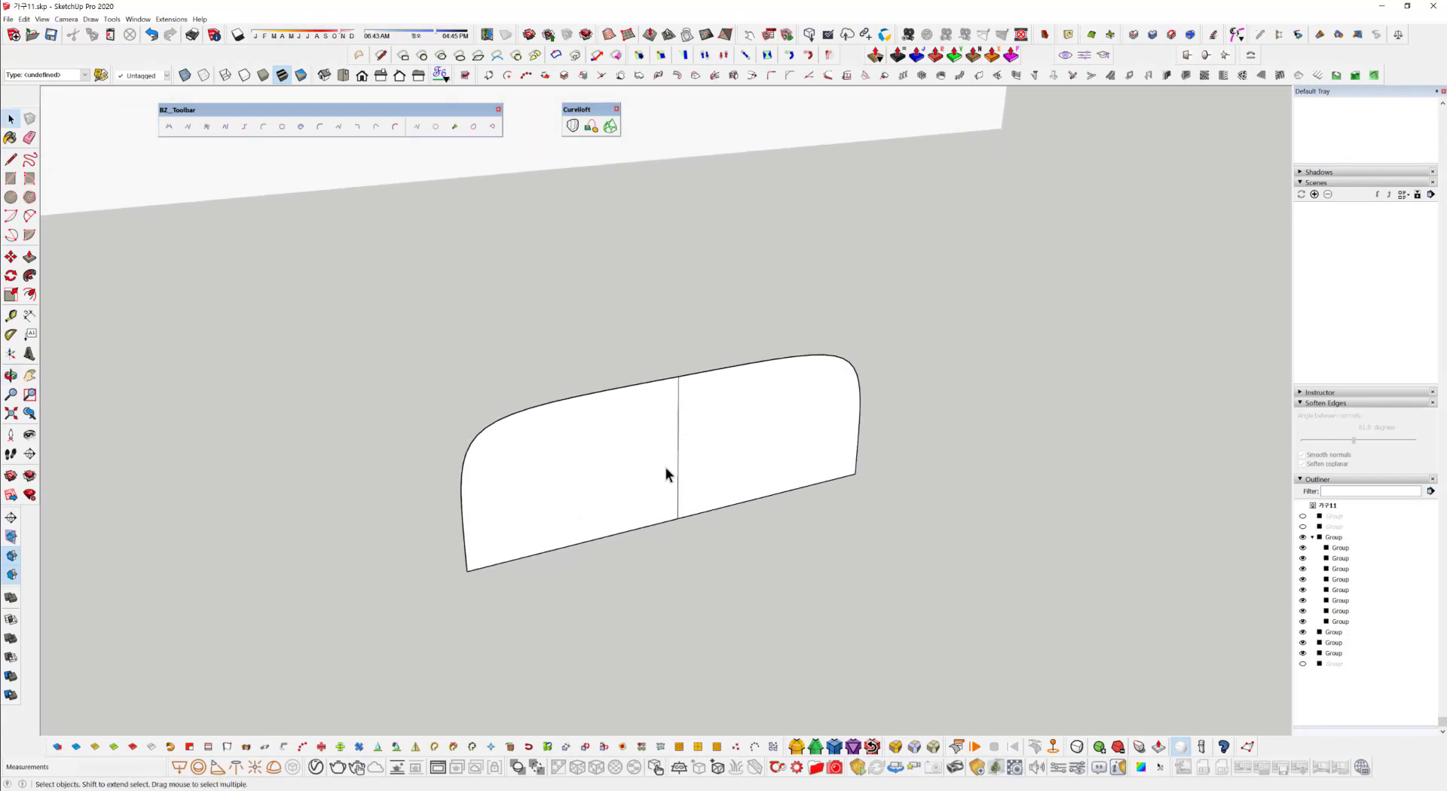
scroll(666, 478, "up", 3)
mouse_move(575, 439)
middle_mouse_down()
mouse_move(634, 550)
mouse_move(554, 444)
middle_mouse_up()
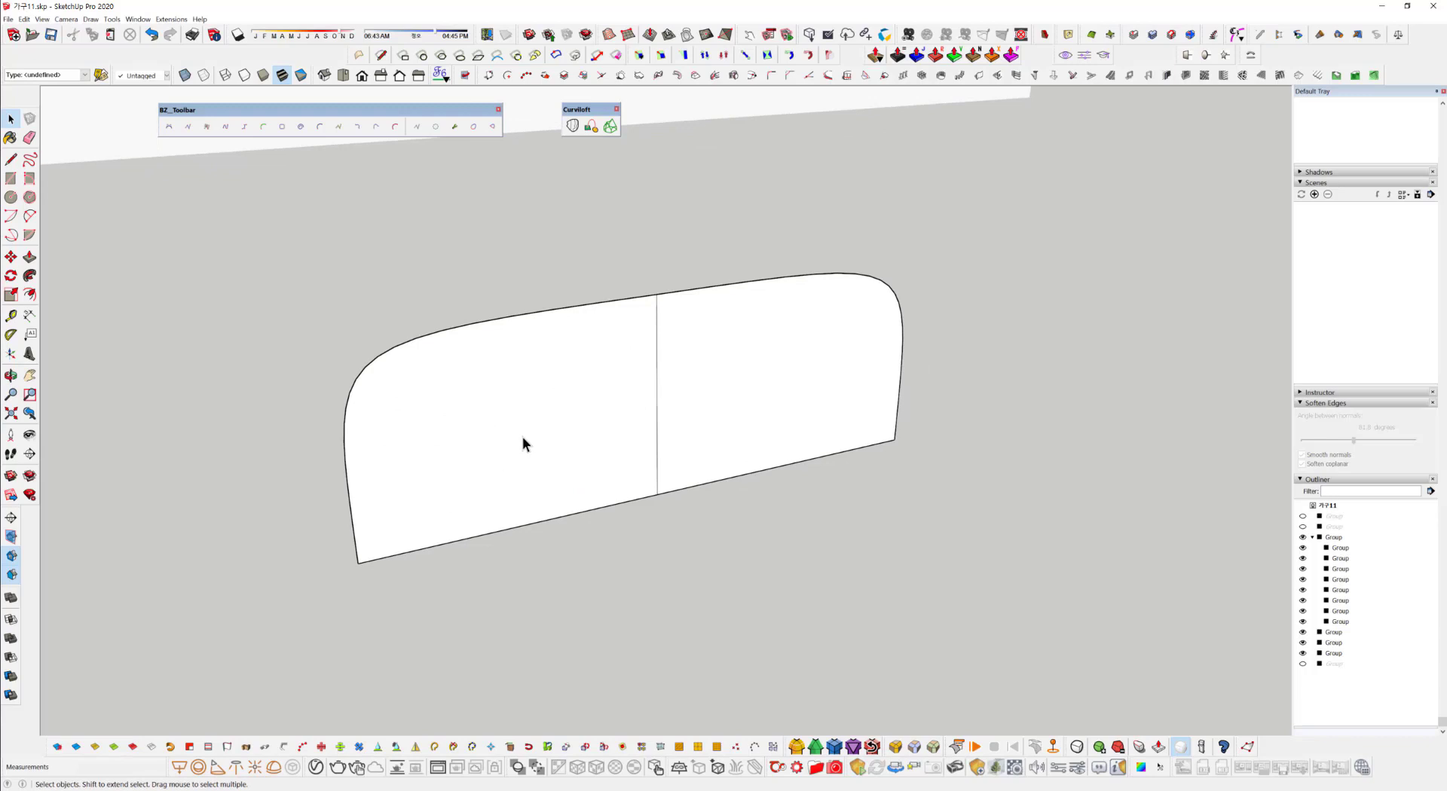
middle_click_drag(430, 500, 481, 413)
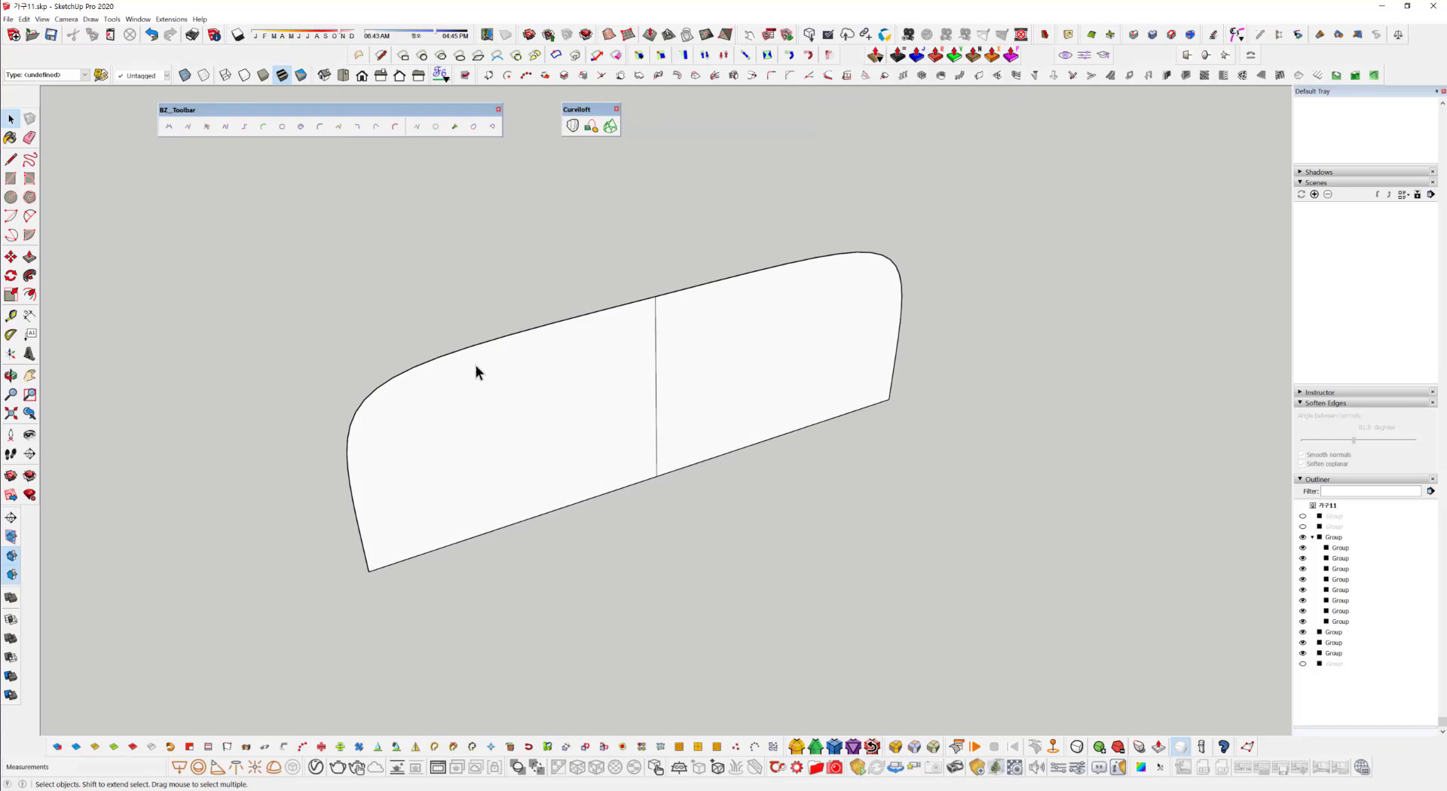
Copy both halves of the cushion profile, with their edges, 40 mm forward along the green axis.
left_click(496, 458)
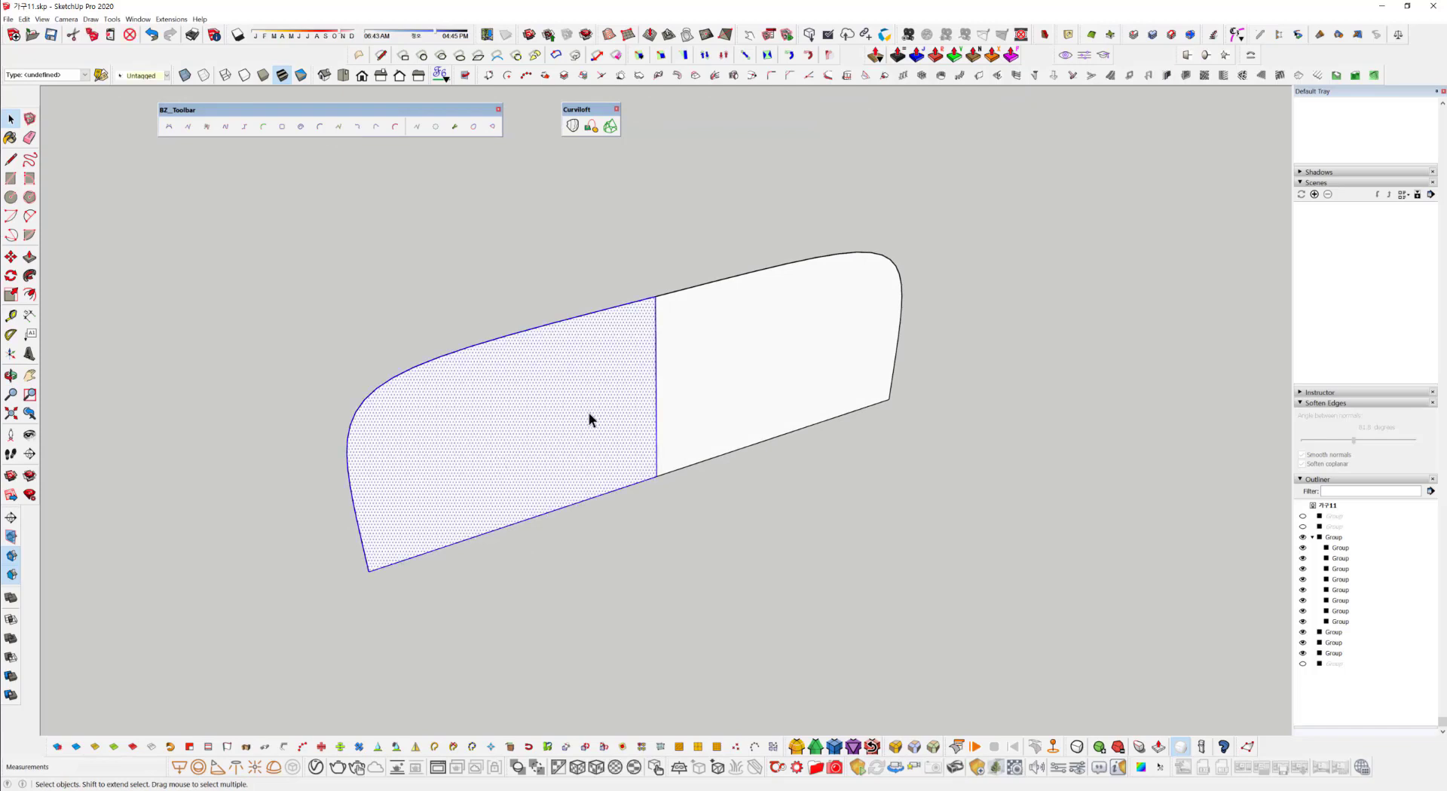
left_click(690, 387, "shift")
key("m")
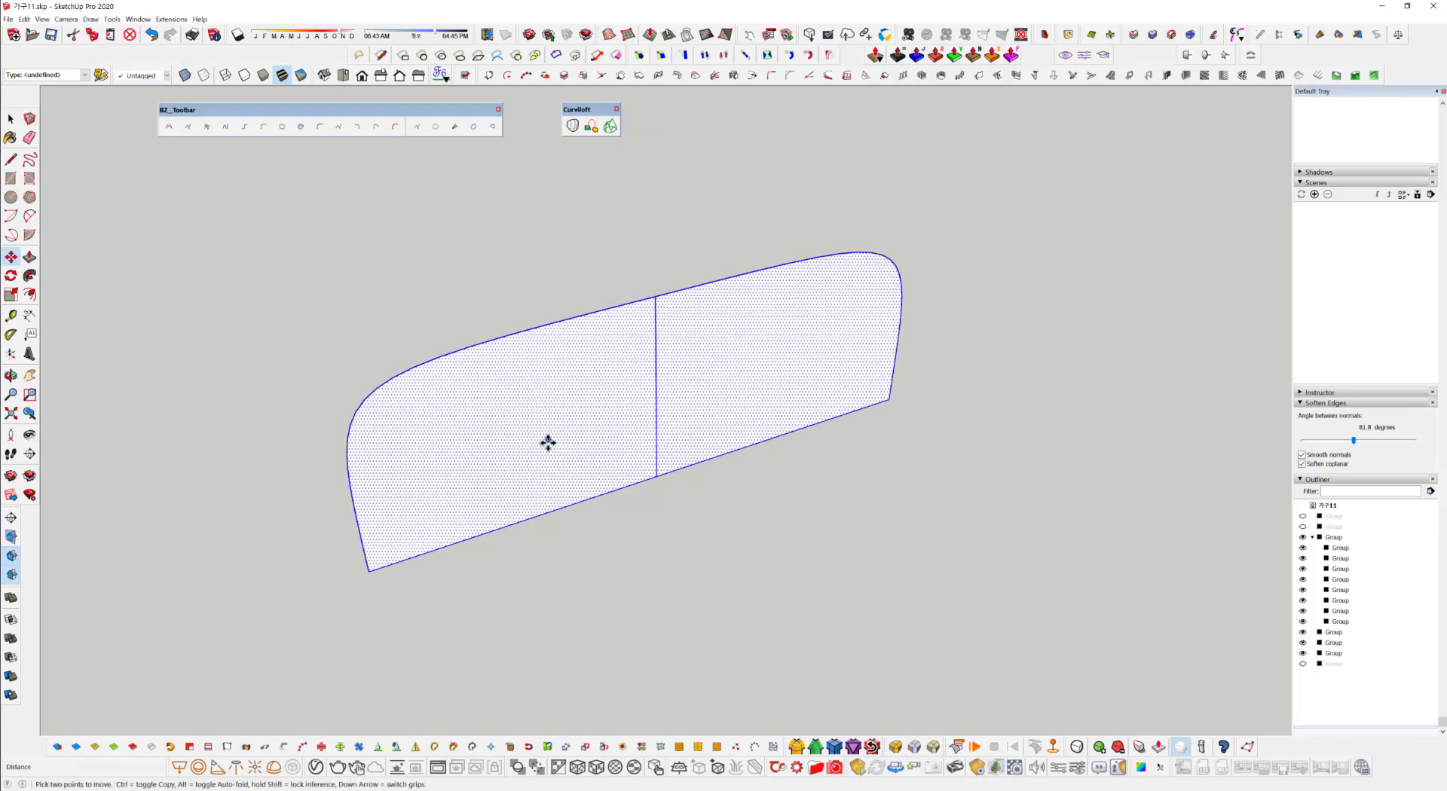
left_click(656, 476)
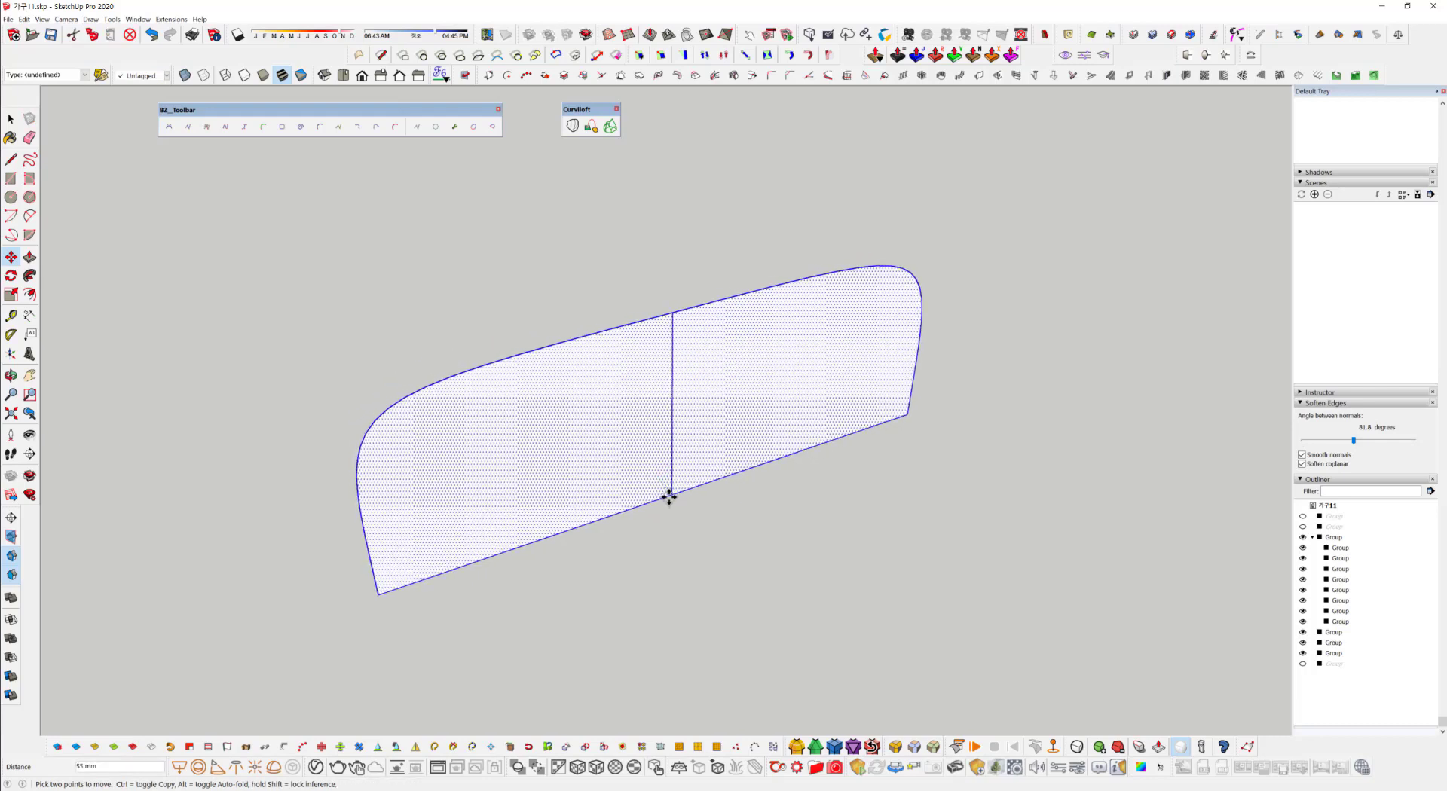
key("ctrl")
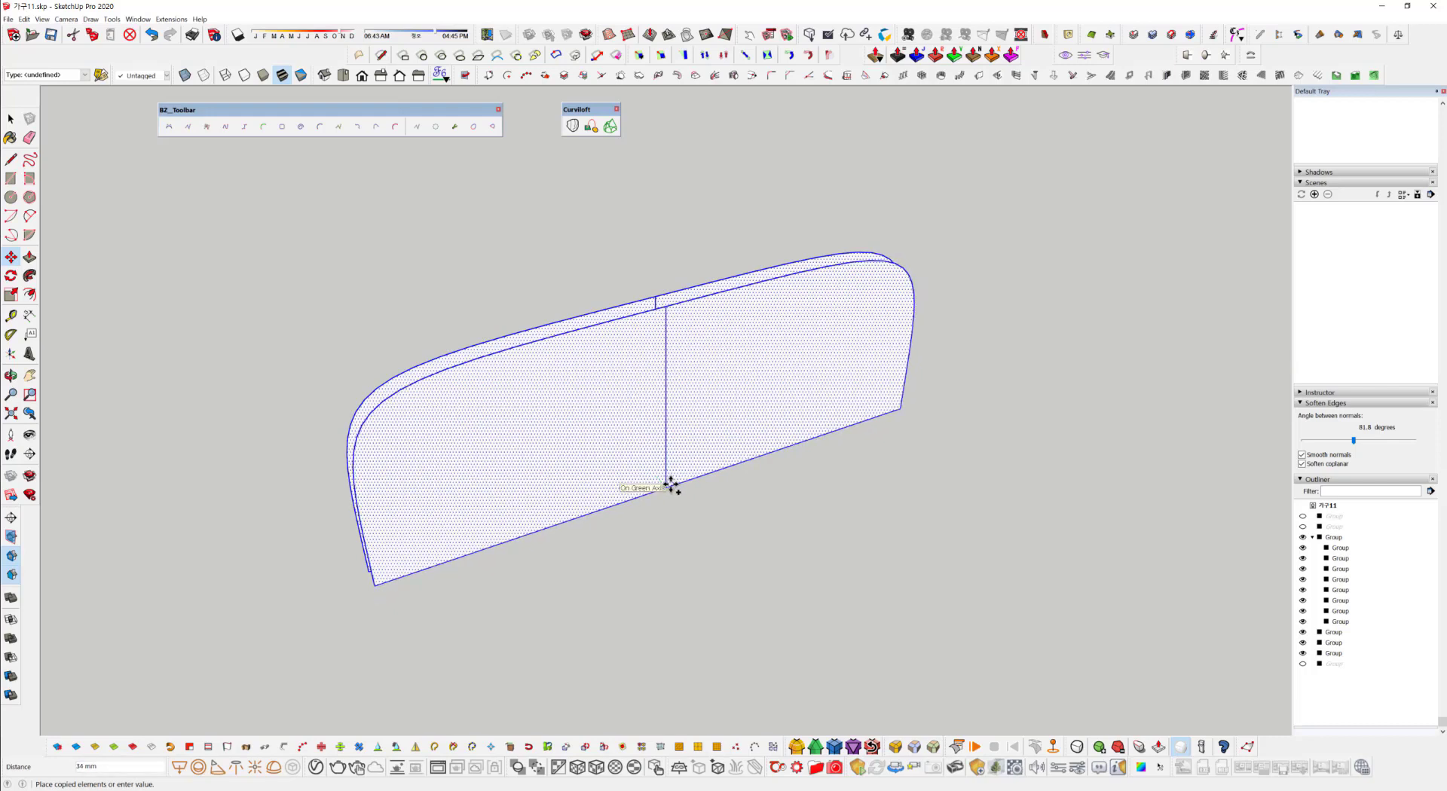
middle_click_drag(671, 486, 581, 445)
scroll(581, 444, "down", 1)
middle_click_drag(982, 688, 591, 429, "shift")
scroll(662, 475, "up", 5)
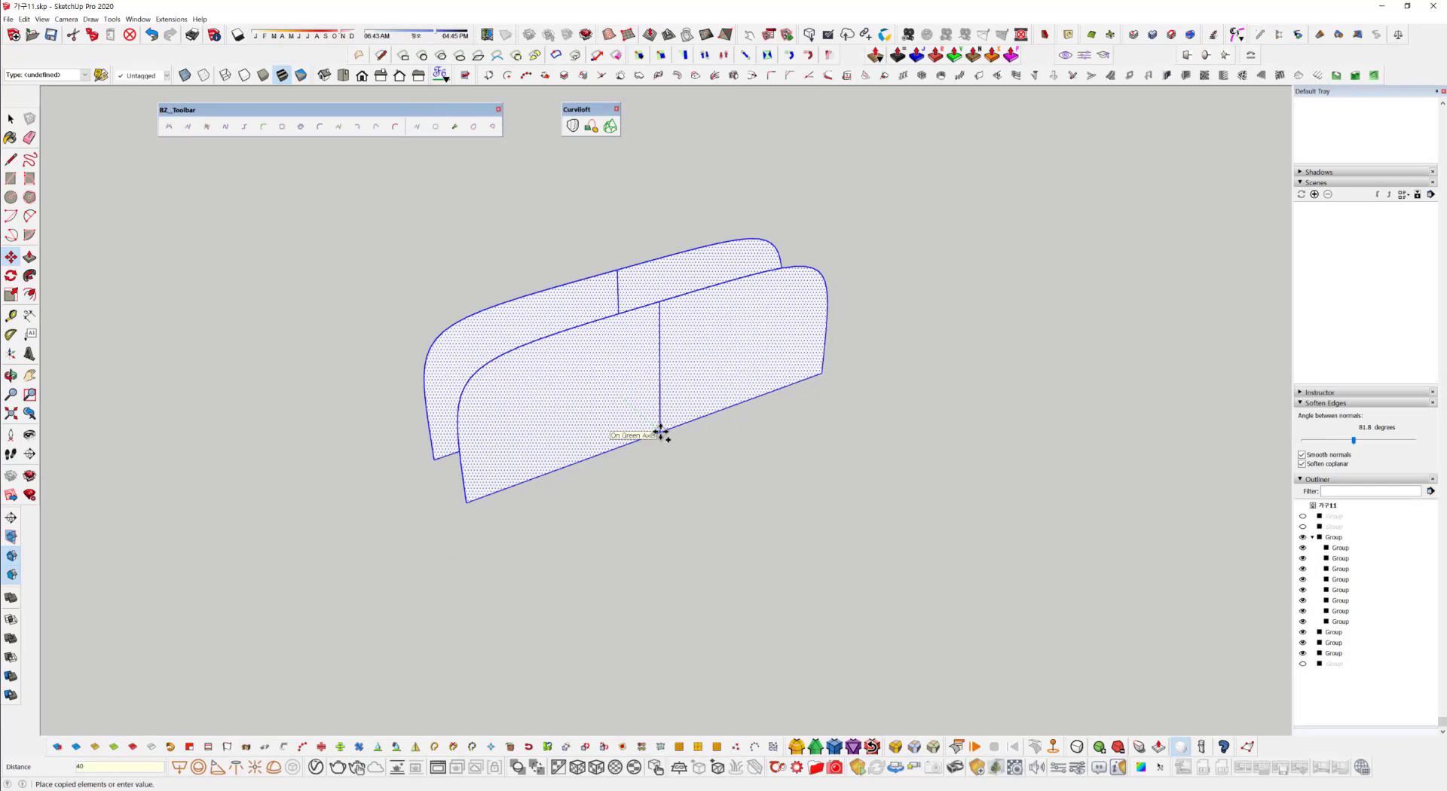
key("Return")
Try to scale both halves of the front profile copy vertically from the top centre with the Scale tool.
middle_click_drag(646, 413, 646, 381)
scroll(572, 336, "up", 4)
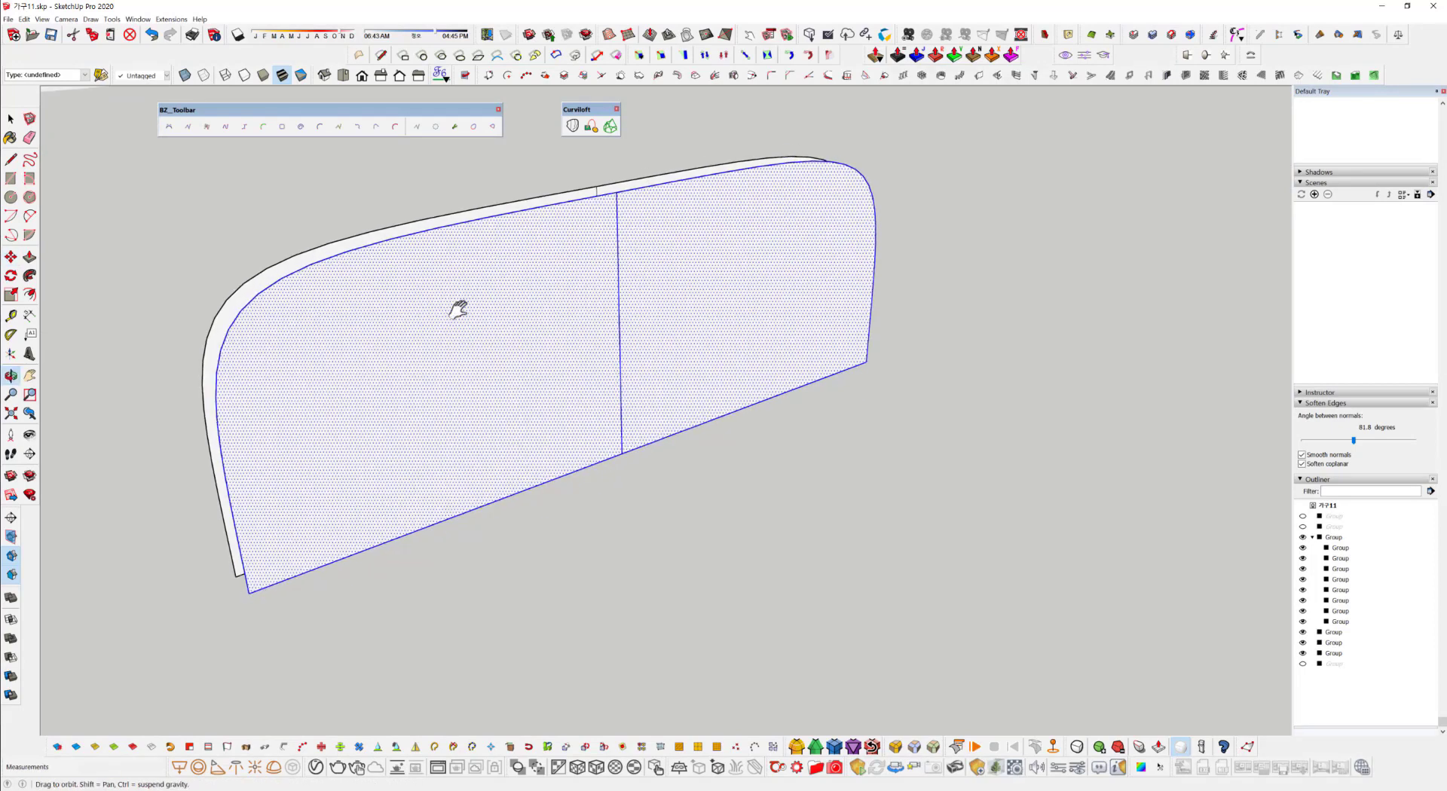
middle_click_drag(458, 309, 636, 346, "shift")
key("space")
left_click(743, 442)
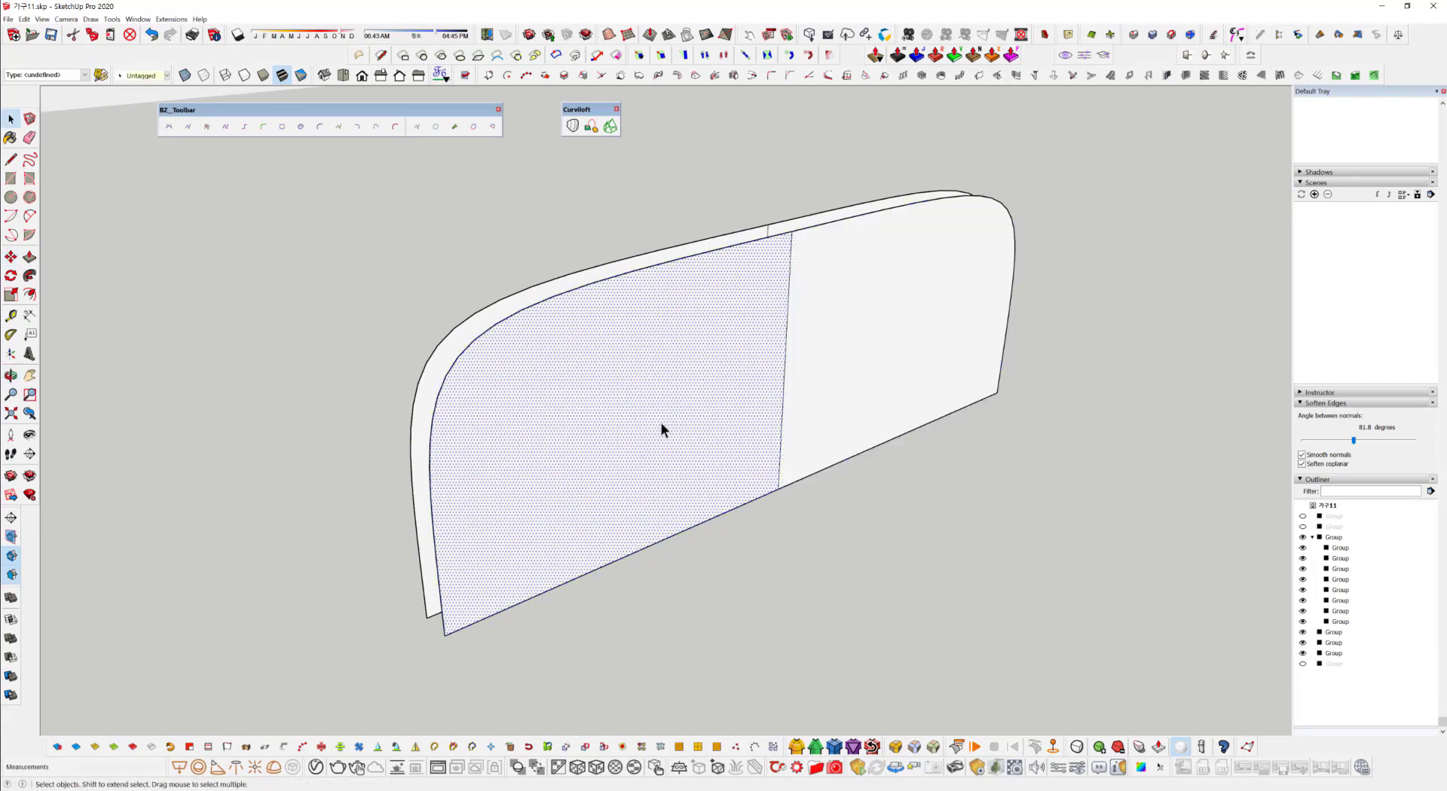
key("ctrl+t")
left_click(717, 355, "ctrl")
left_click(924, 323, "ctrl")
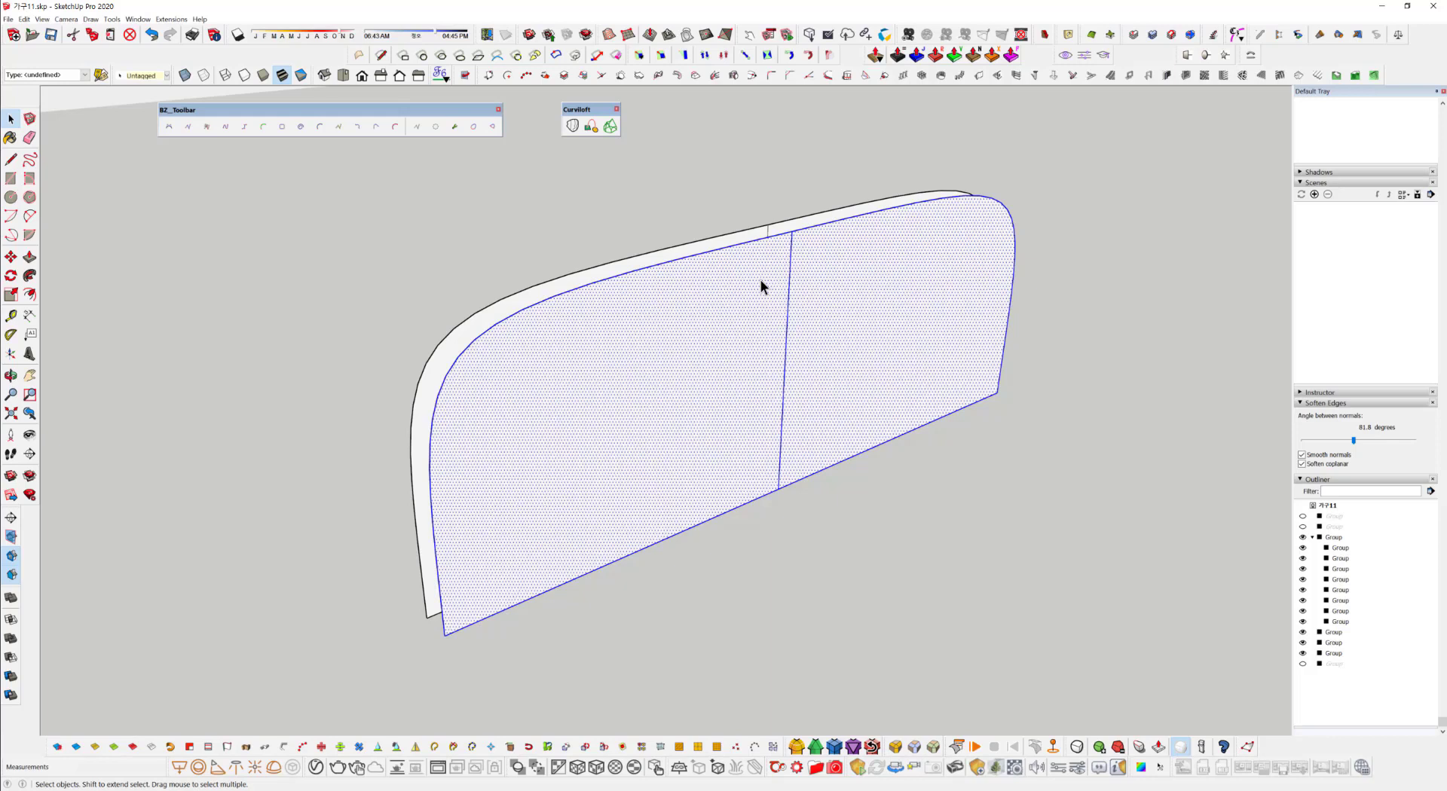
middle_click_drag(729, 329, 651, 352)
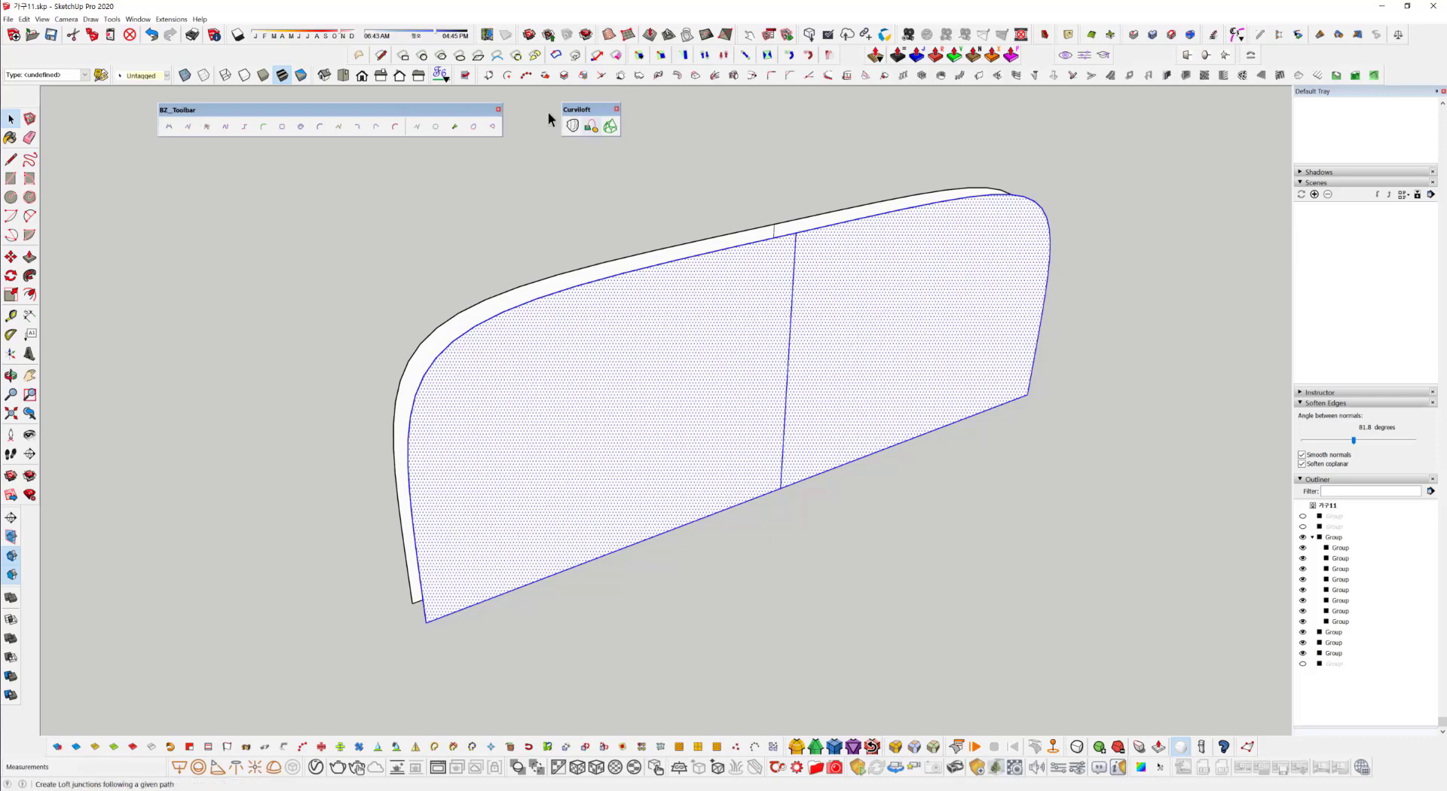
middle_click_drag(686, 241, 688, 349)
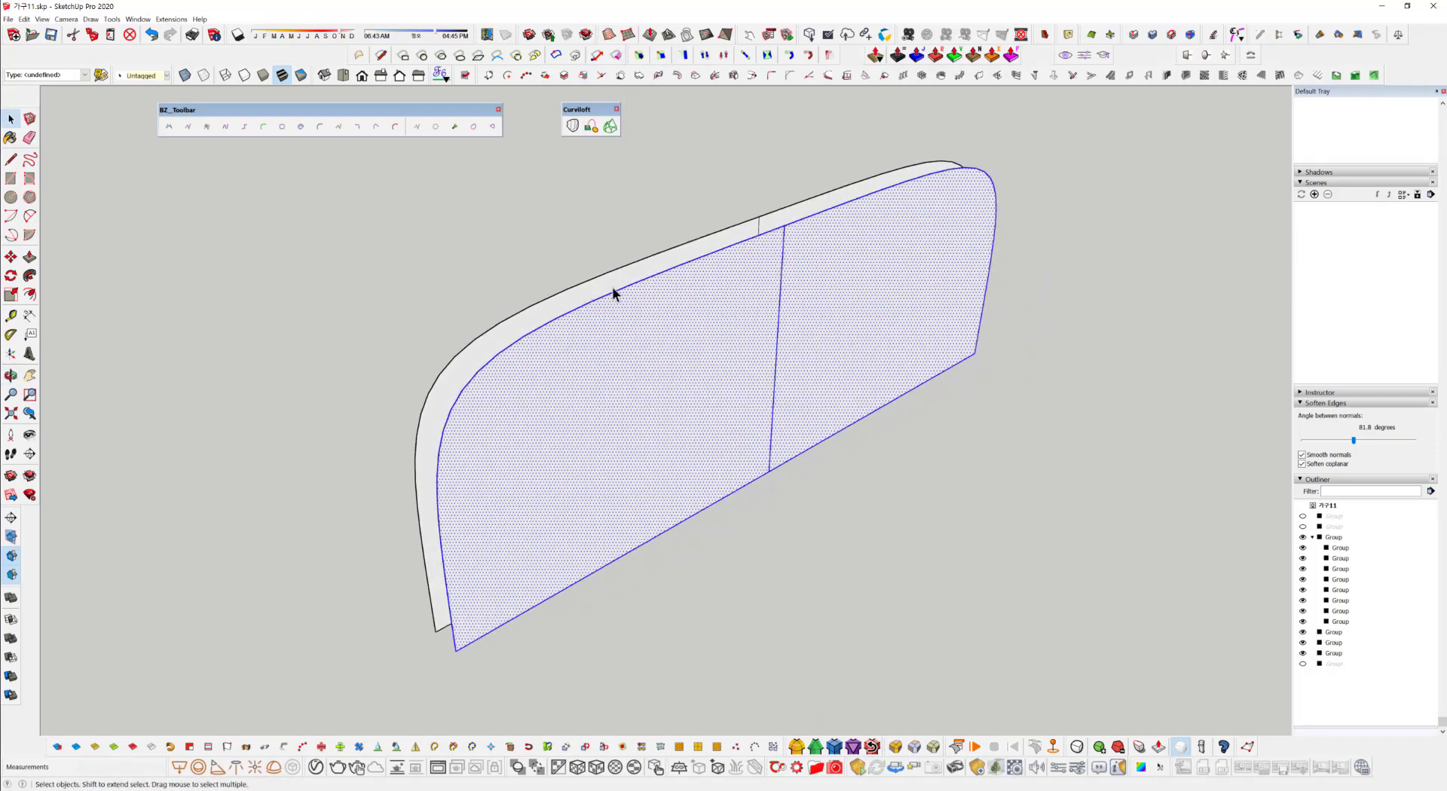
middle_click_drag(613, 291, 650, 351)
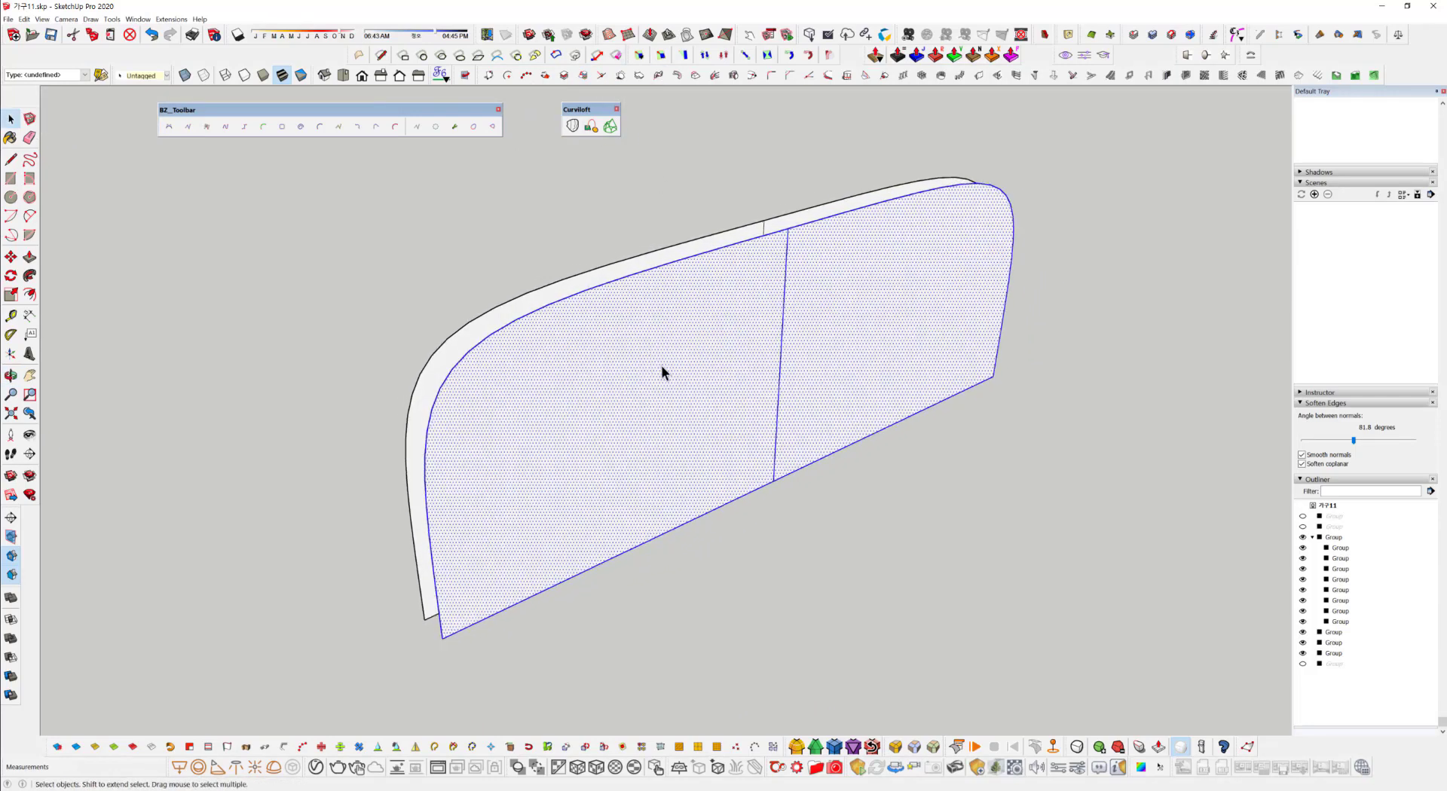
key("s")
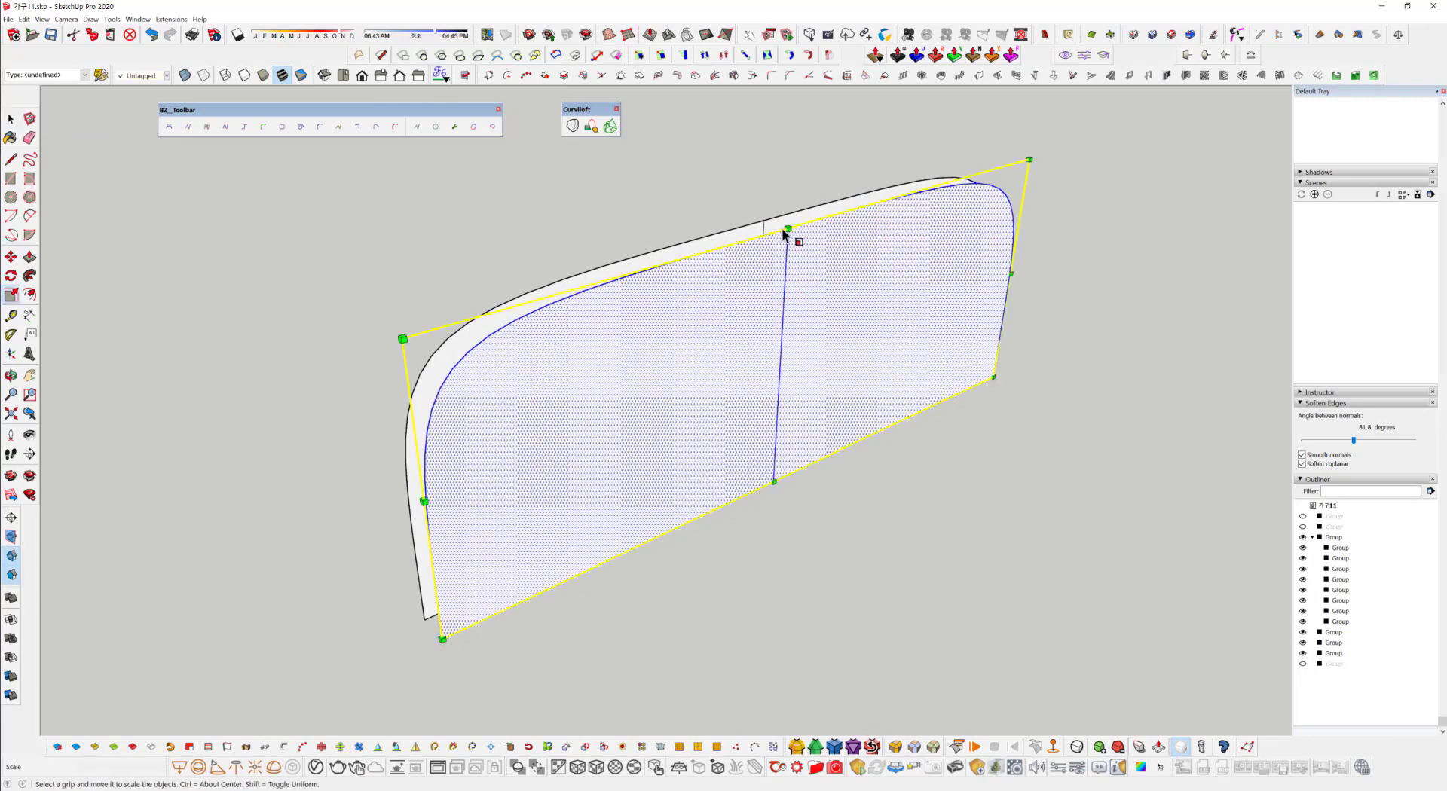
left_click_drag(788, 228, 750, 262)
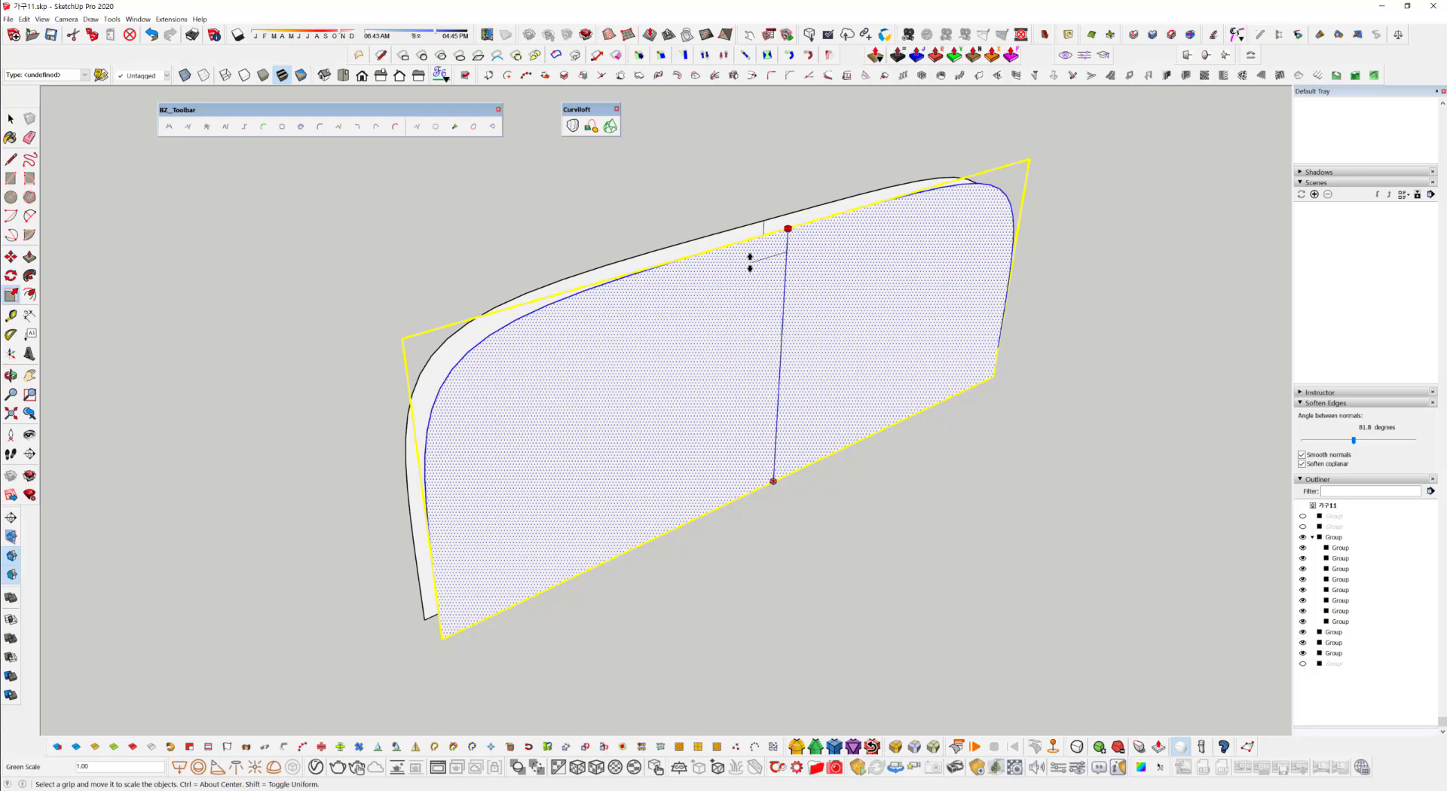
left_click_drag(750, 262, 752, 260)
key("space")
left_click(932, 478)
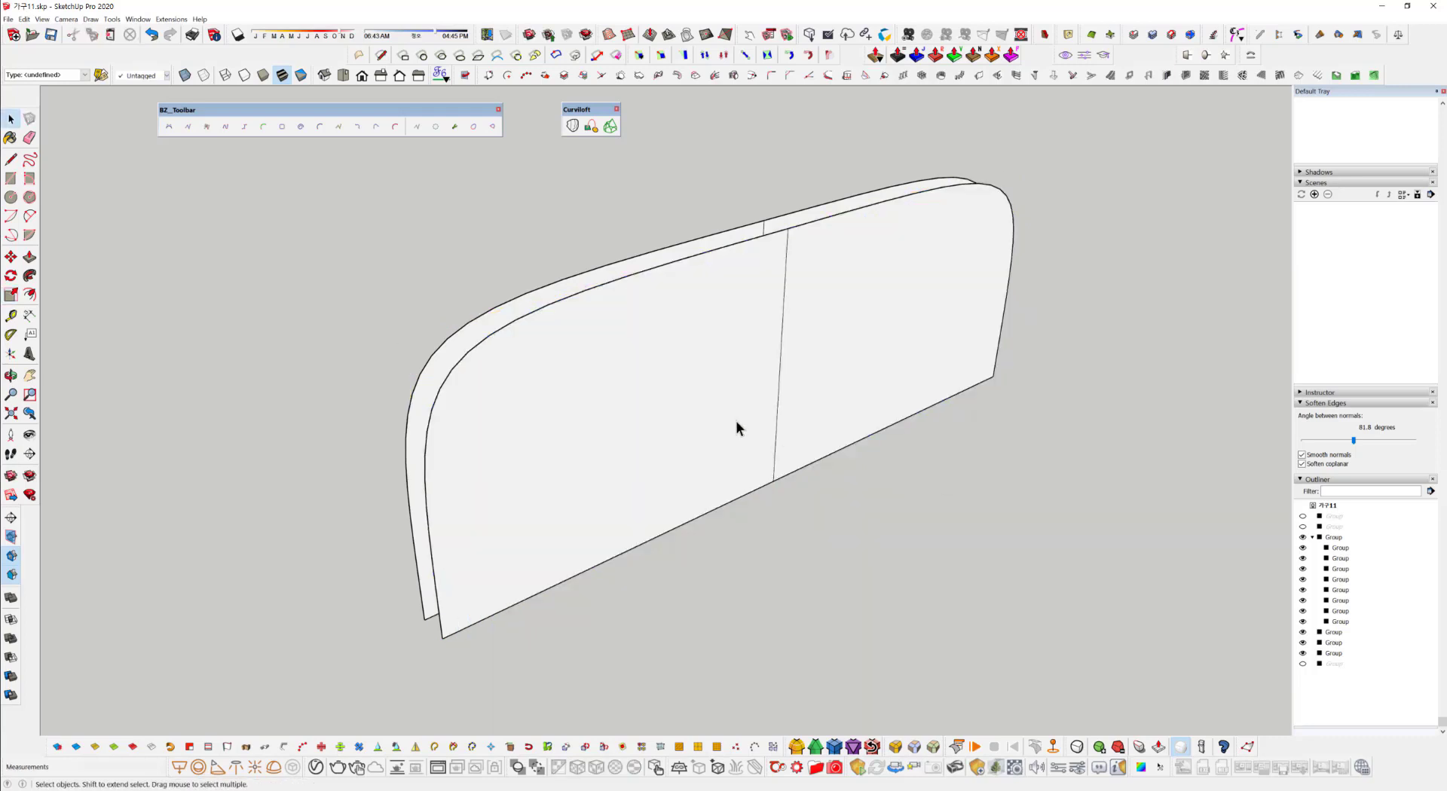
Lower the whole front profile copy to about 321 mm high at its centre with FredoScale Box Scaling, keeping its bottom edge fixed.
left_click(736, 422)
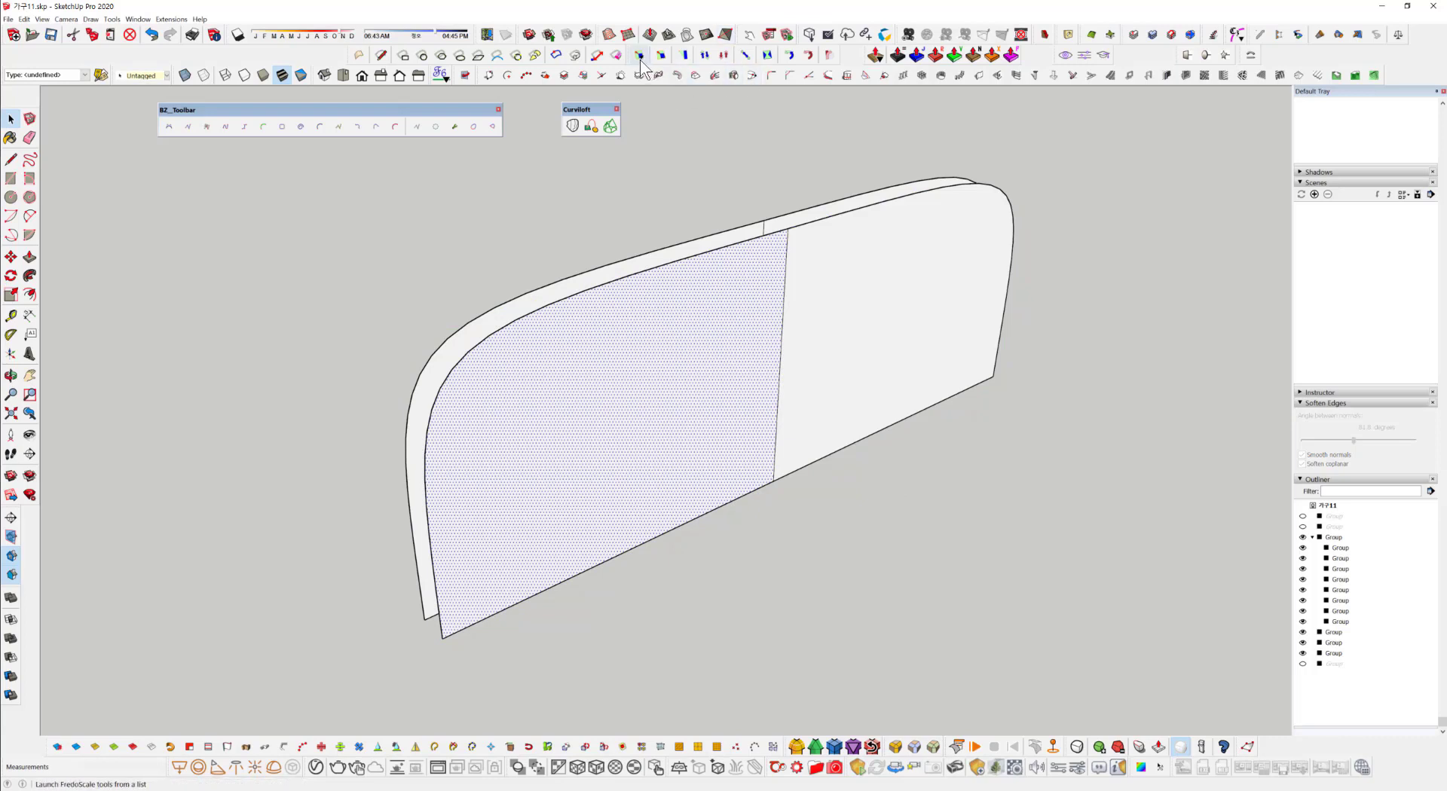
left_click_drag(629, 57, 370, 195)
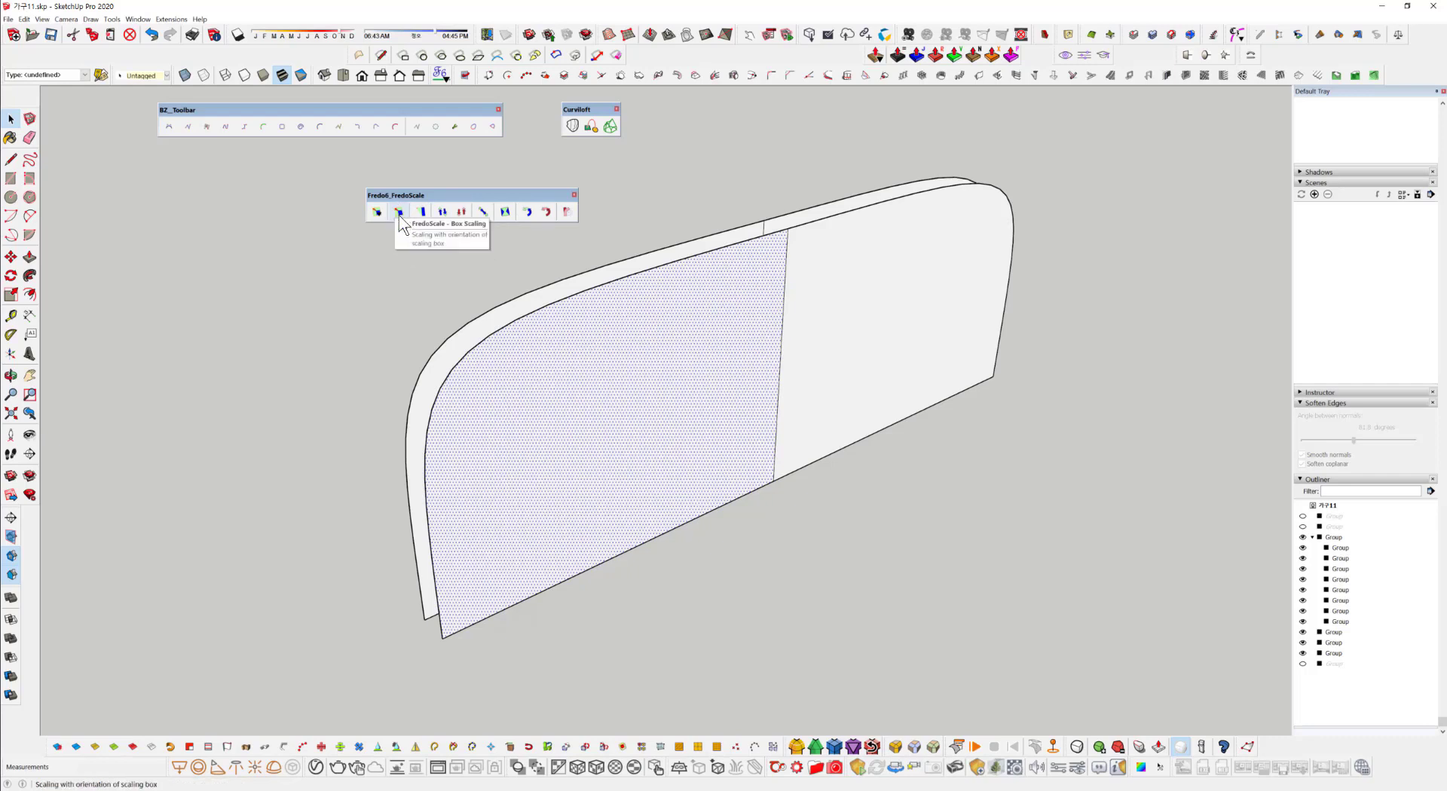
double_click(731, 377)
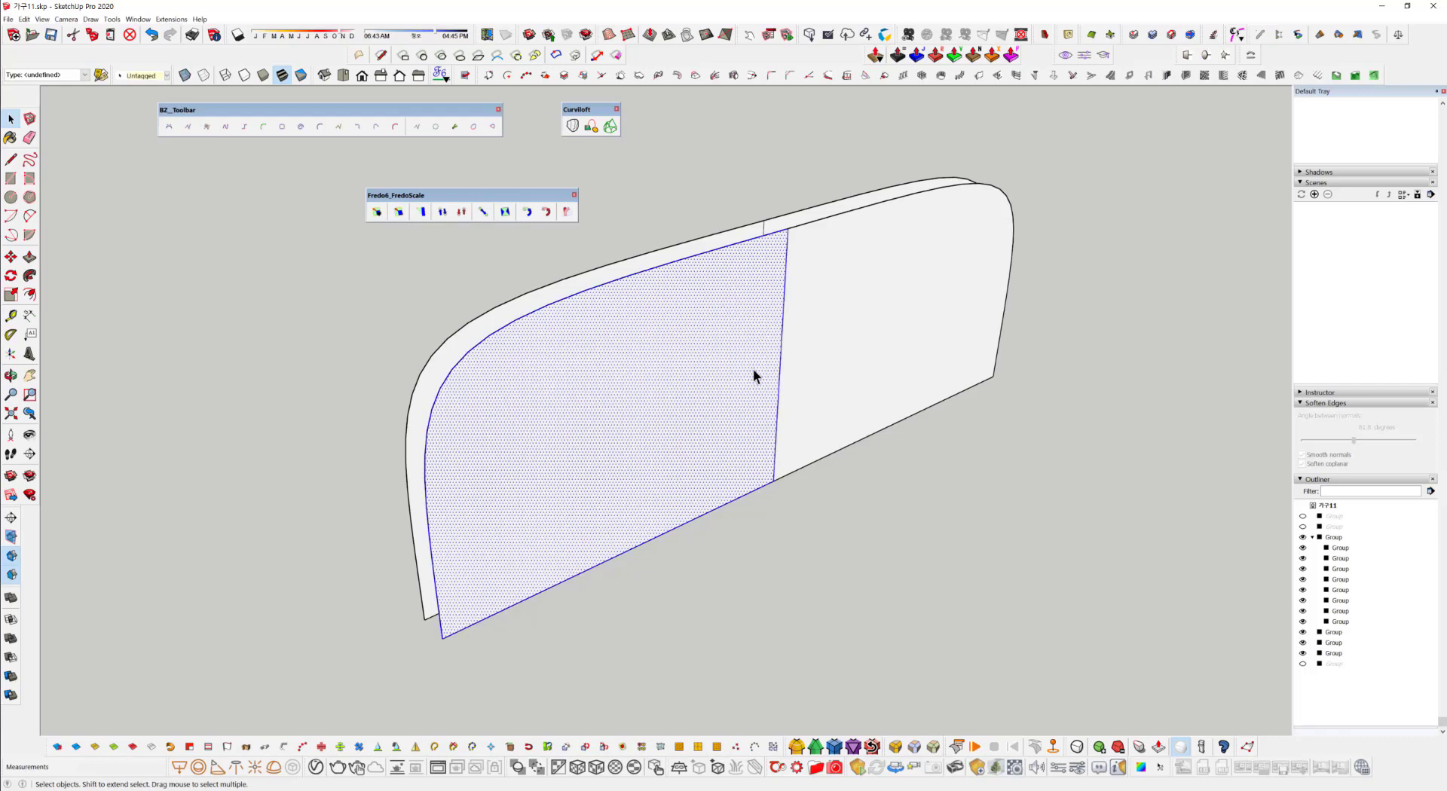
left_click(837, 342, "shift")
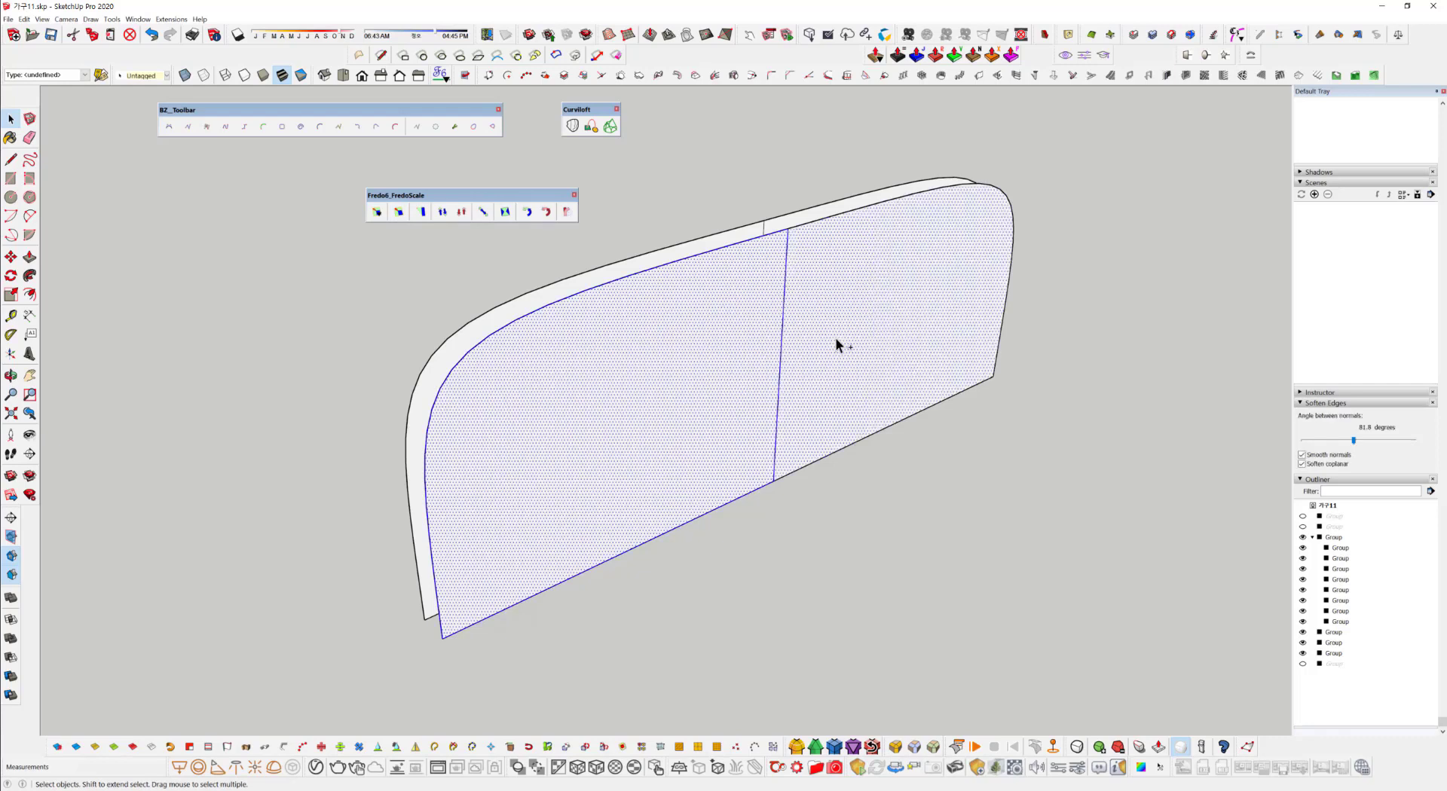
left_click(399, 211)
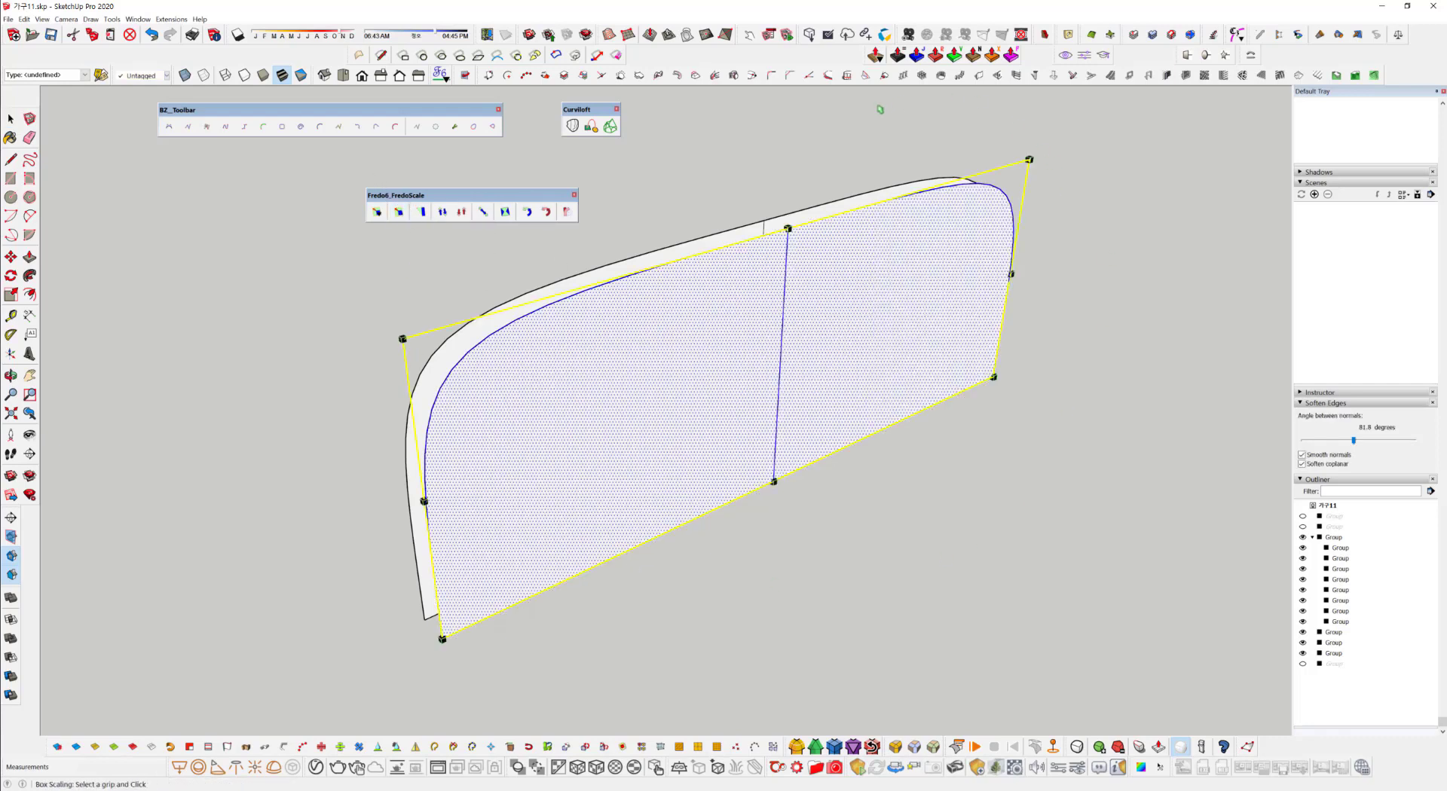
mouse_move(787, 228)
left_mouse_down()
mouse_move(776, 298)
mouse_move(784, 279)
mouse_move(130, 742)
mouse_move(563, 397)
mouse_move(674, 288)
mouse_move(753, 241)
left_mouse_up()
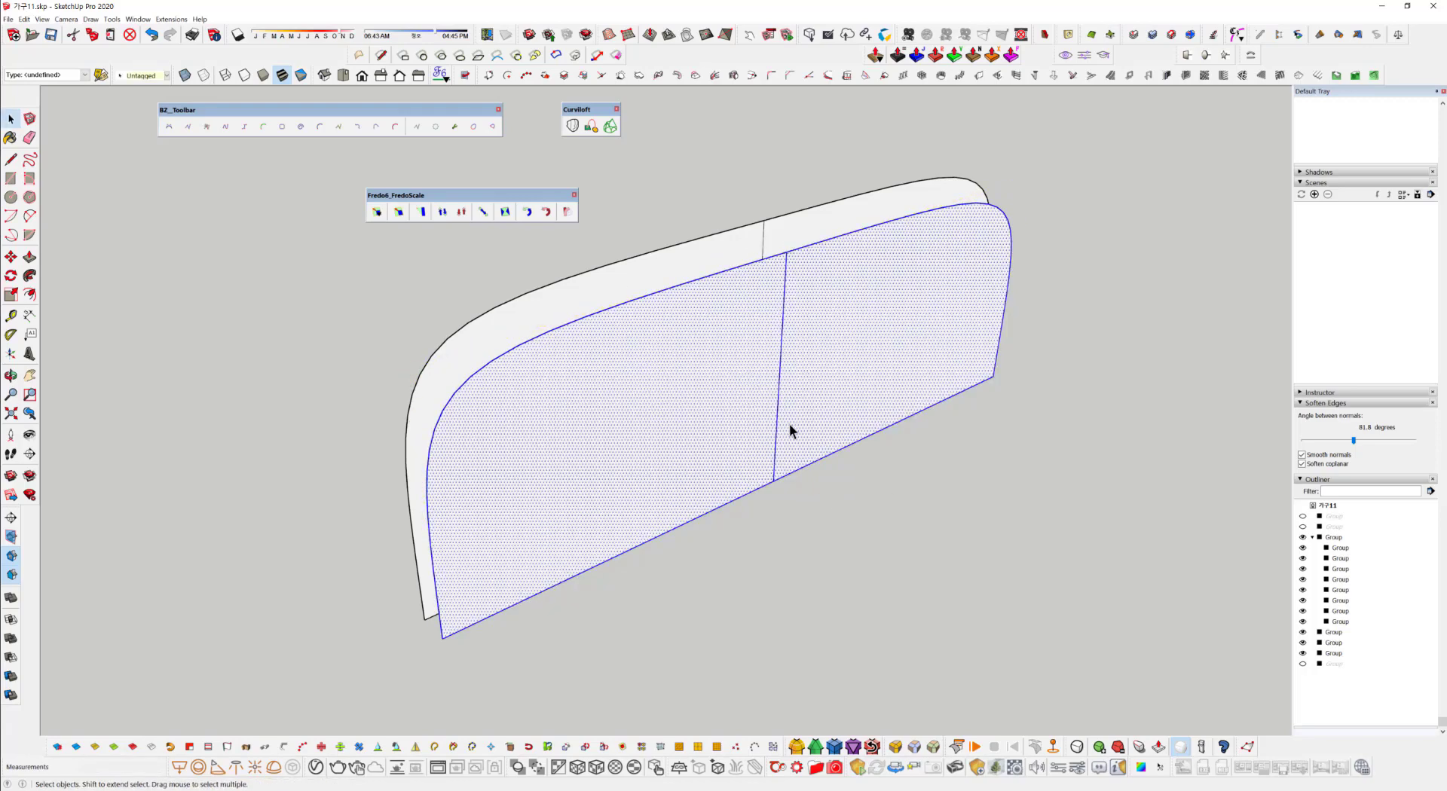
Measure the front profile's height from the top of its dividing line down to the bottom edge.
key("t")
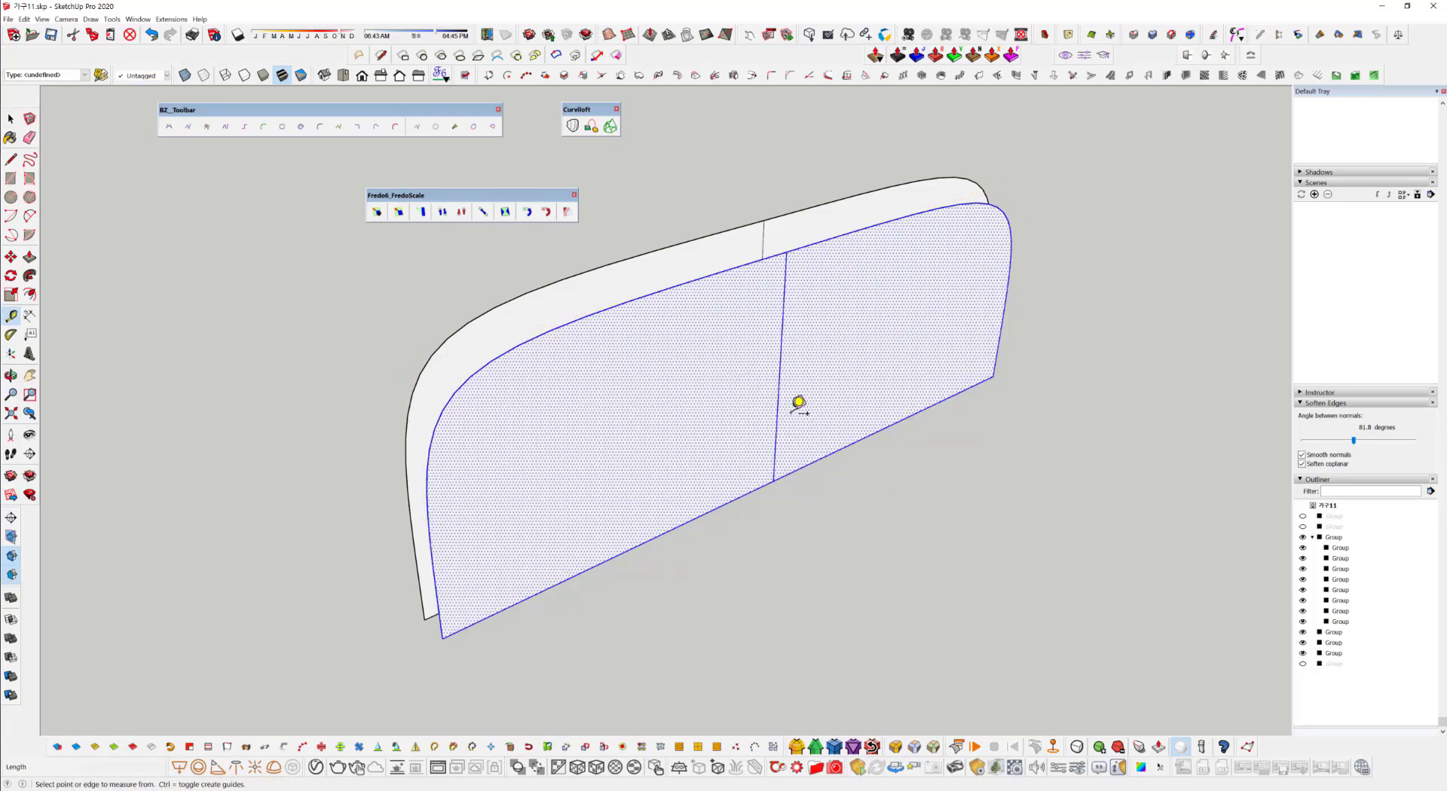
left_click(786, 252)
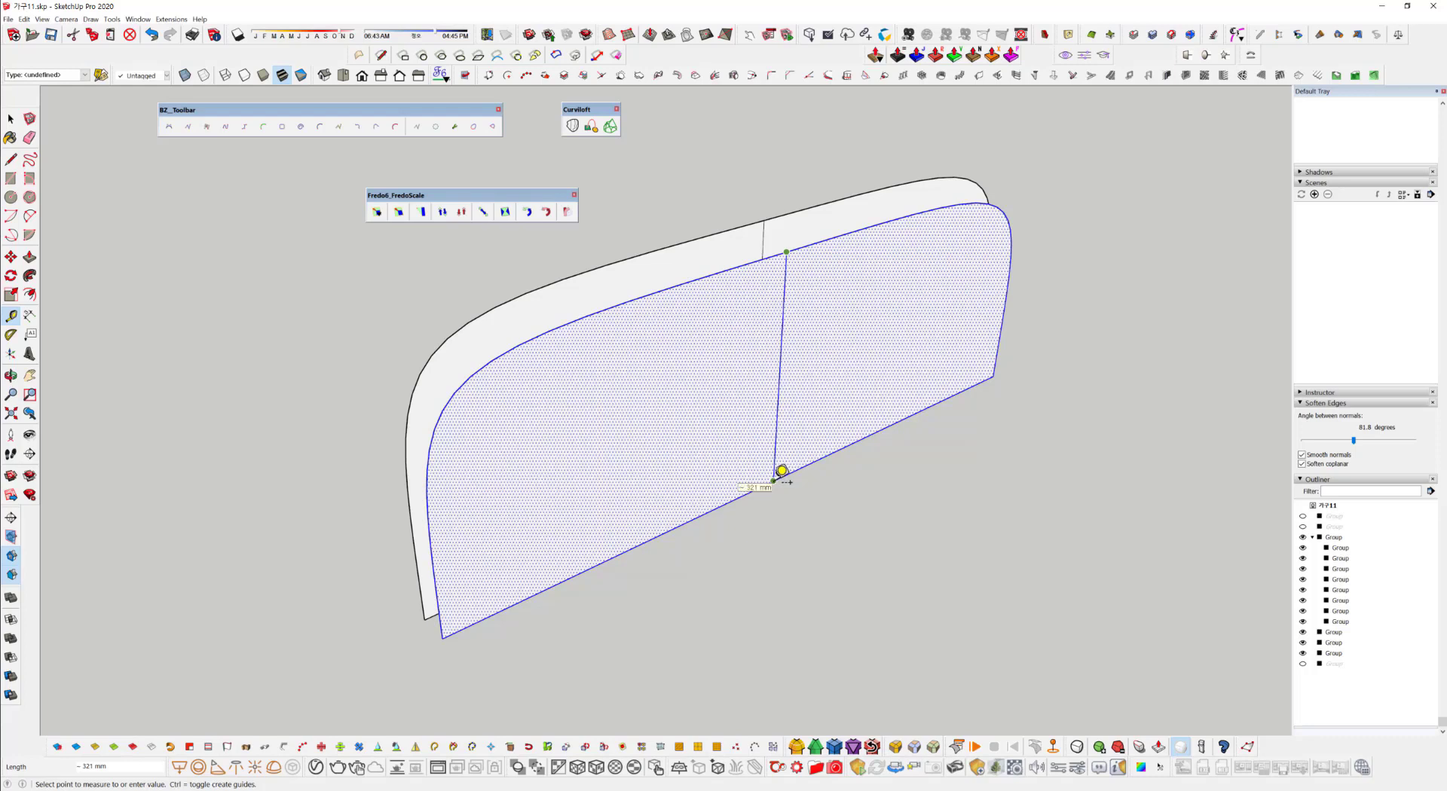
key("space")
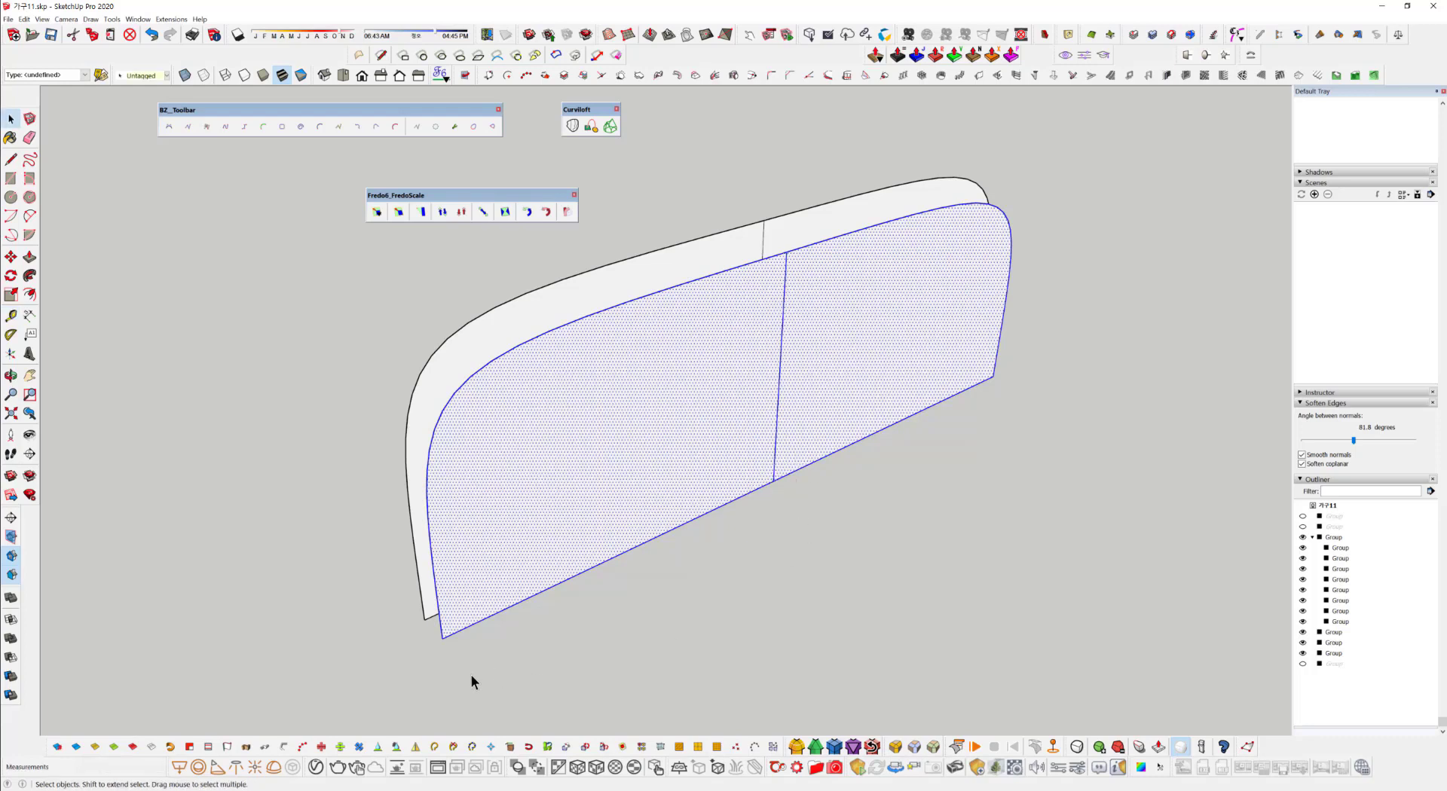
key("a")
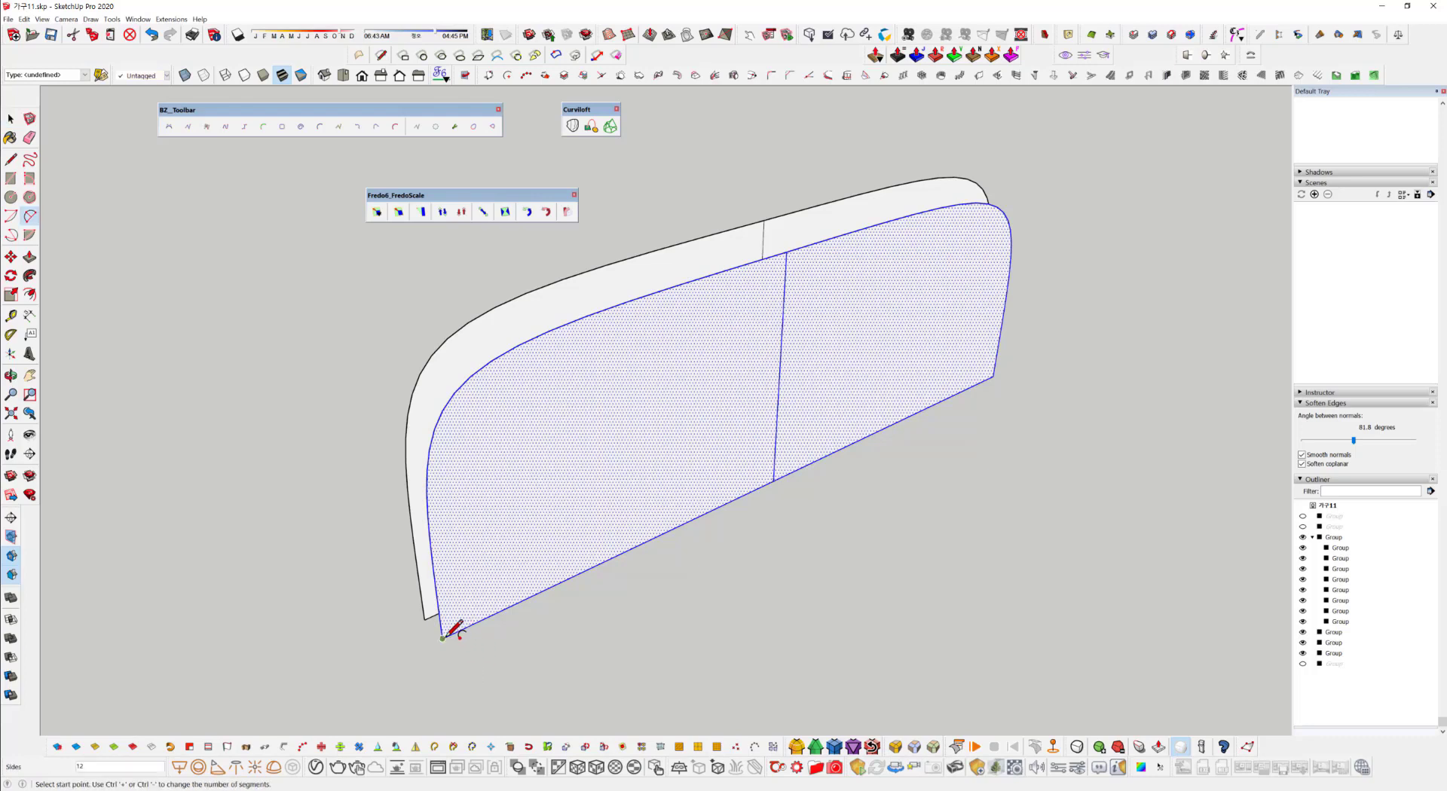
left_click(442, 638)
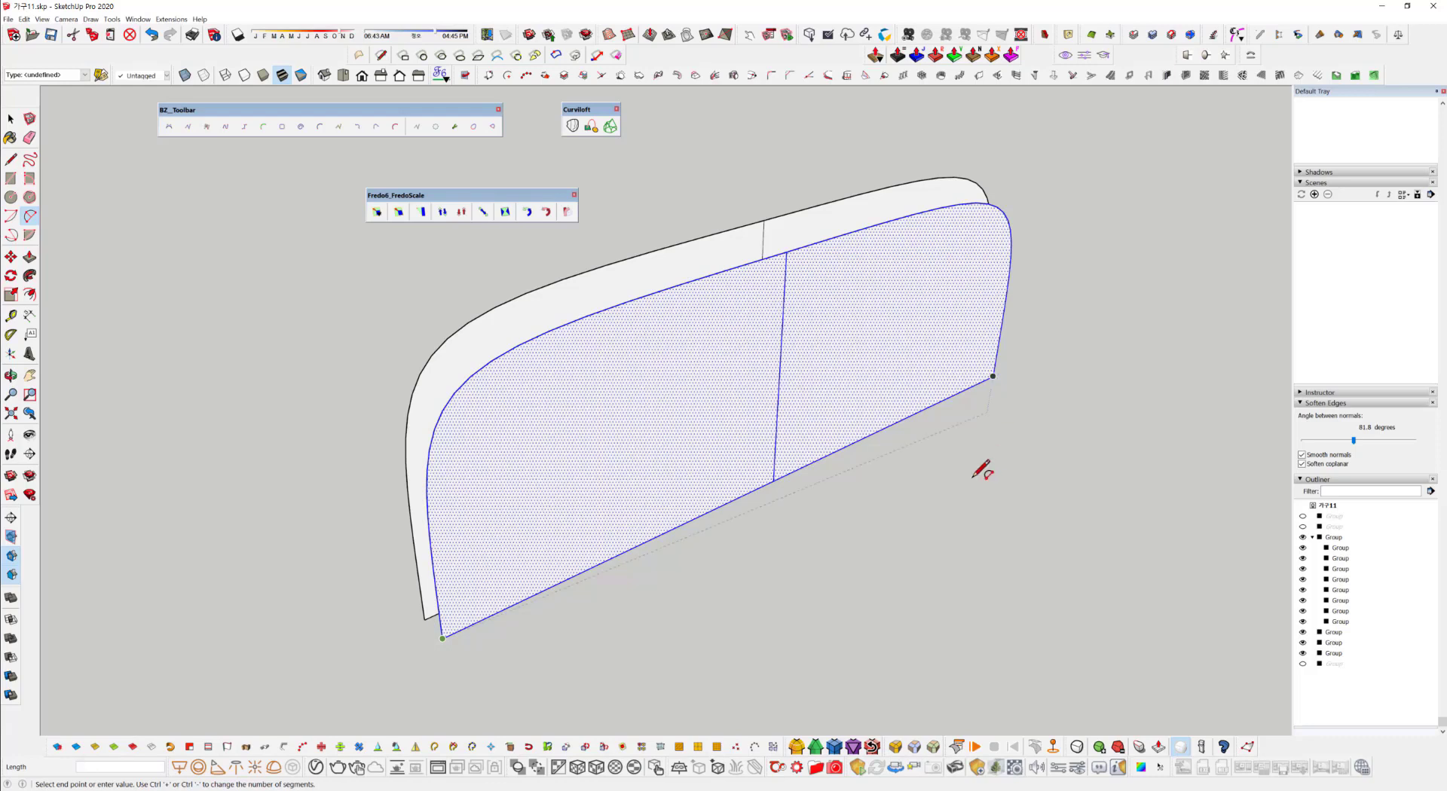
key("space")
Measure the front profile's dividing line again, from the bottom edge's midpoint up to the curve.
middle_click_drag(789, 264, 732, 265)
scroll(746, 275, "up", 3)
middle_click_drag(814, 349, 856, 414)
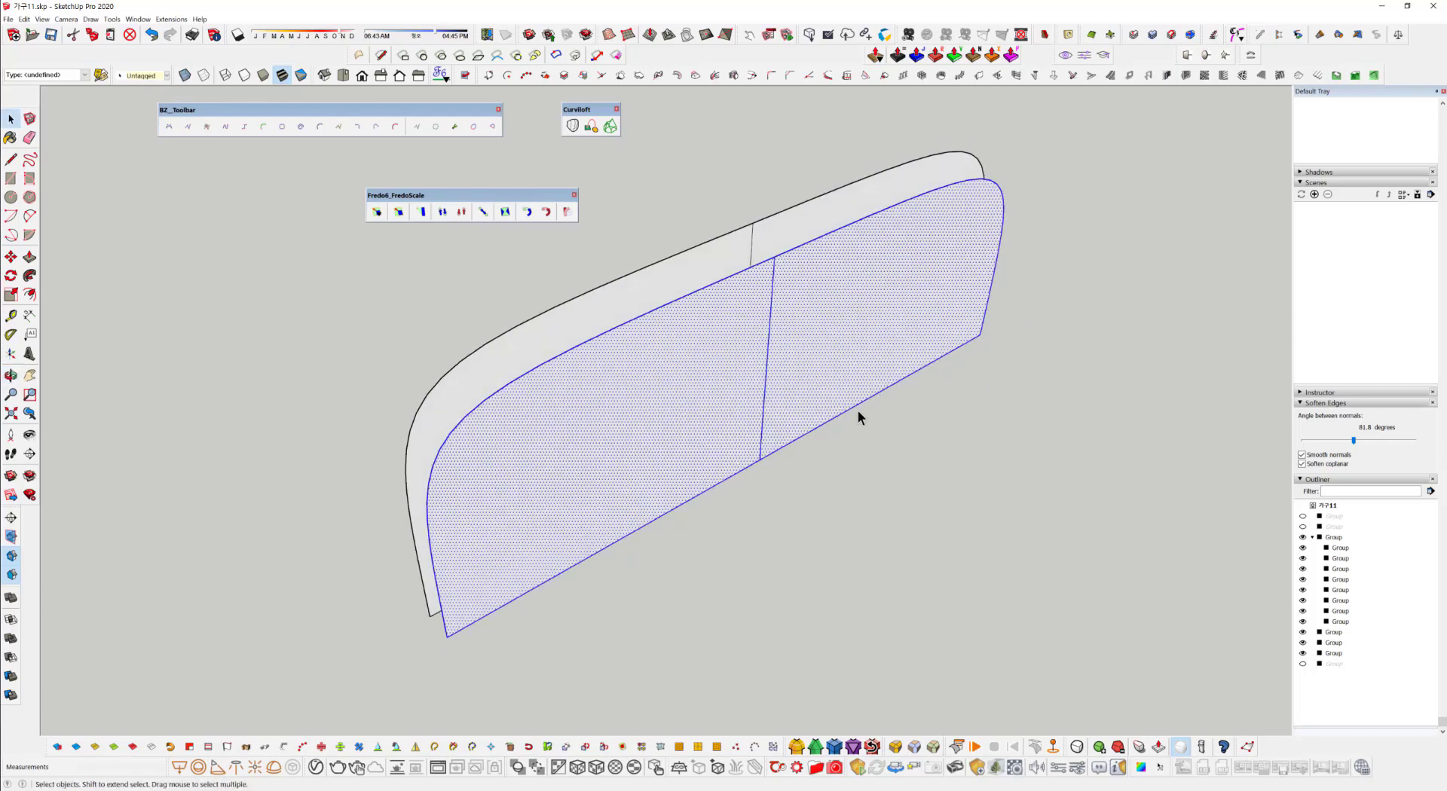
key("t")
left_click(759, 459)
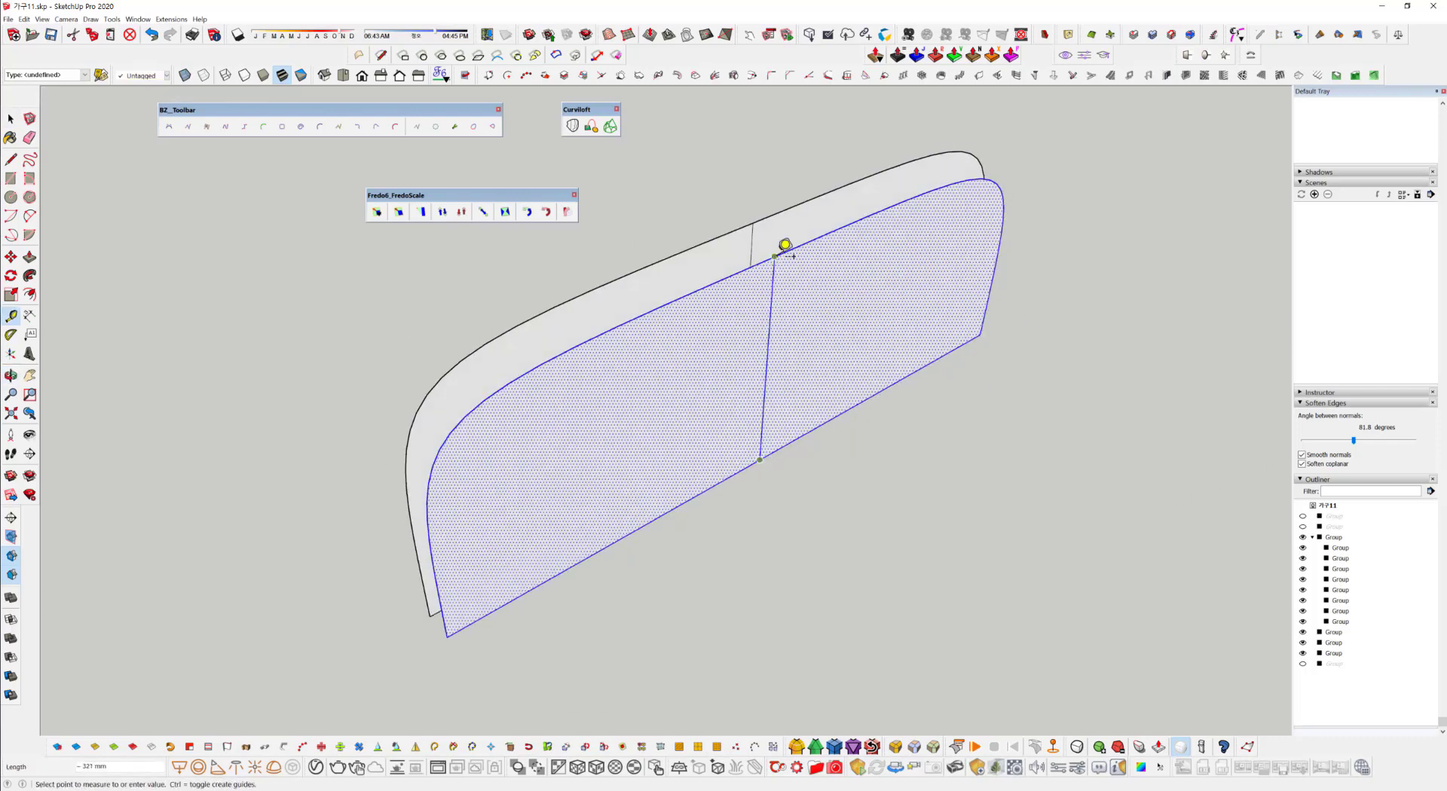
scroll(785, 244, "down", 4)
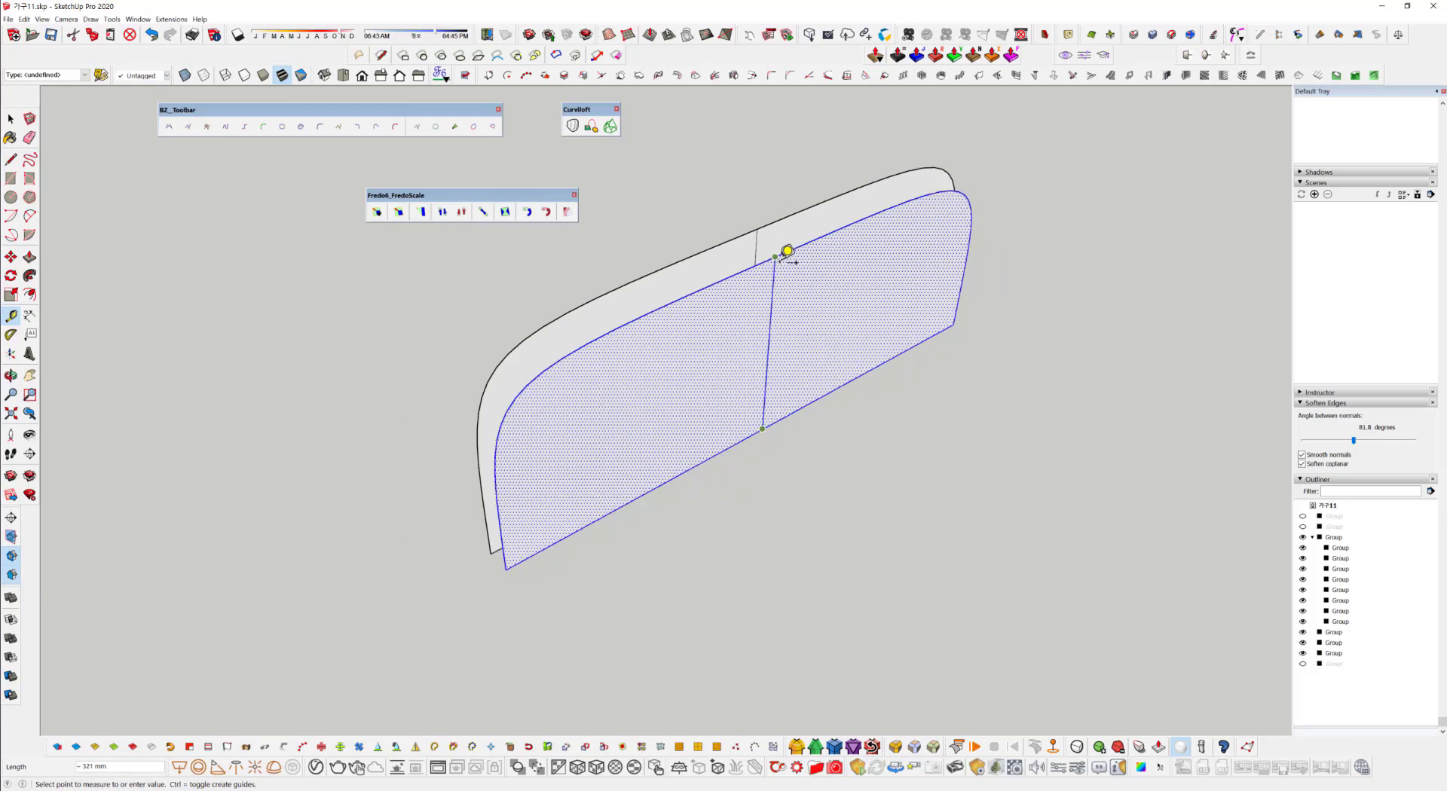
Scale the whole front profile copy down to 290 mm high with FredoScale Box Scaling, keeping its bottom edge fixed.
key("space")
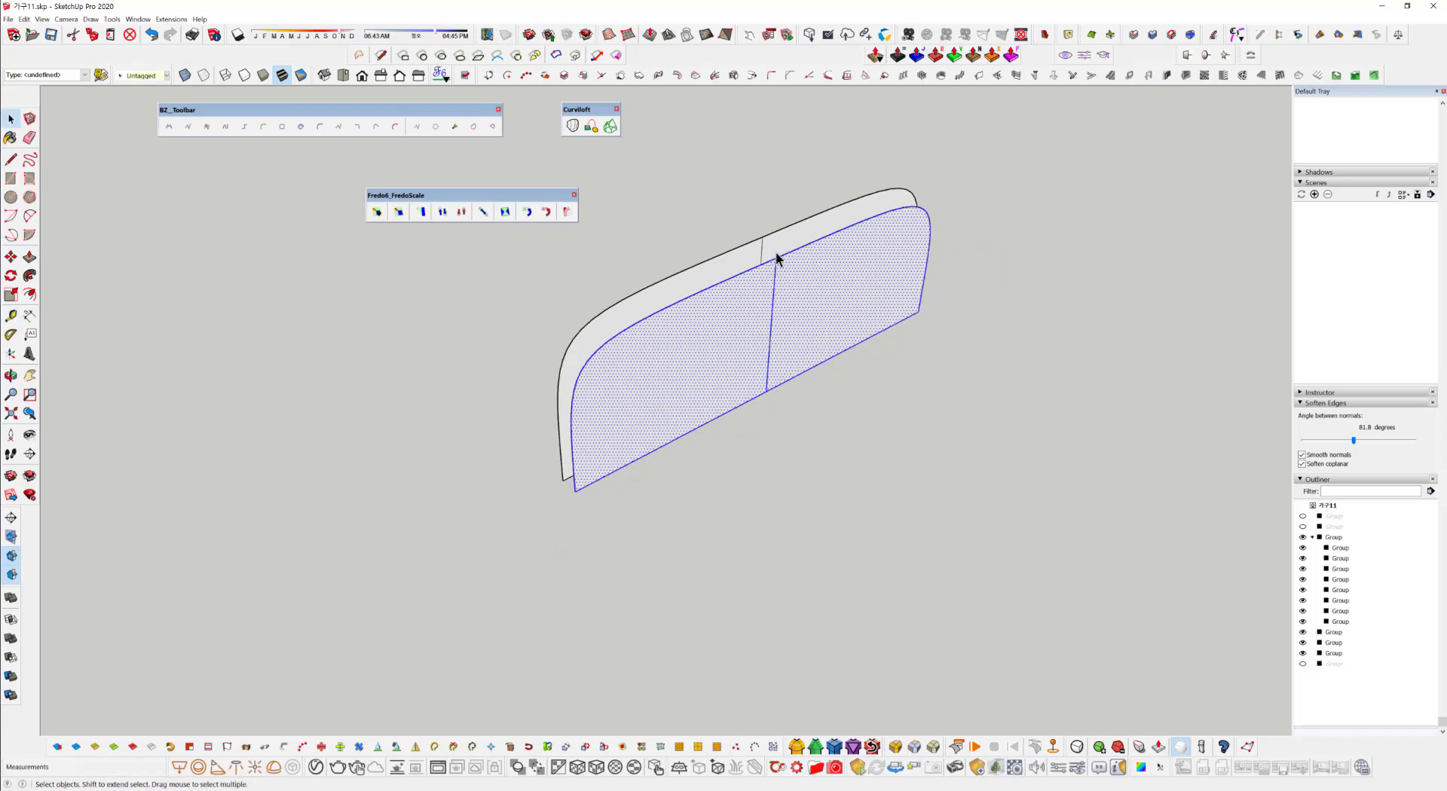
scroll(746, 303, "up", 3)
scroll(681, 332, "up", 2)
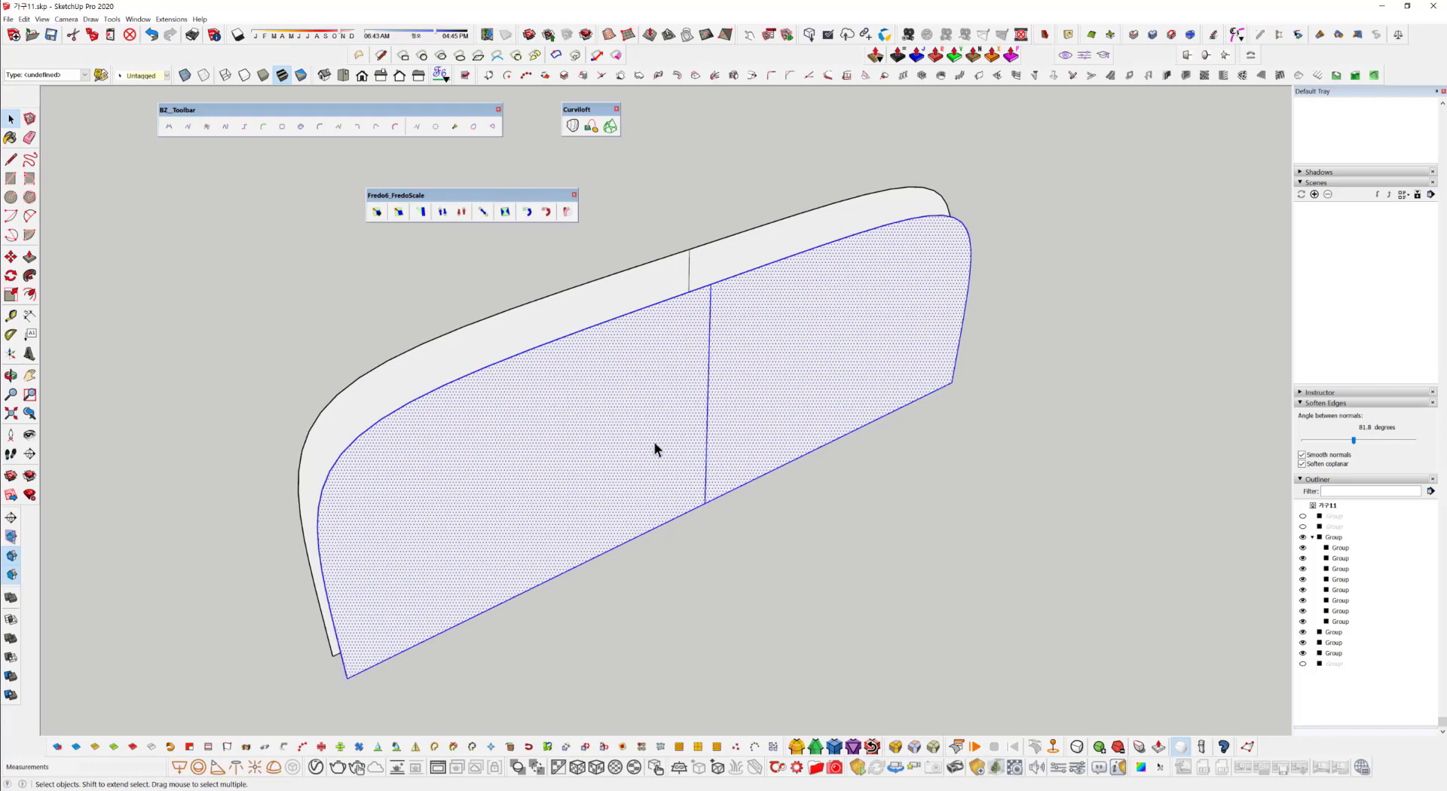
middle_click_drag(672, 432, 663, 340)
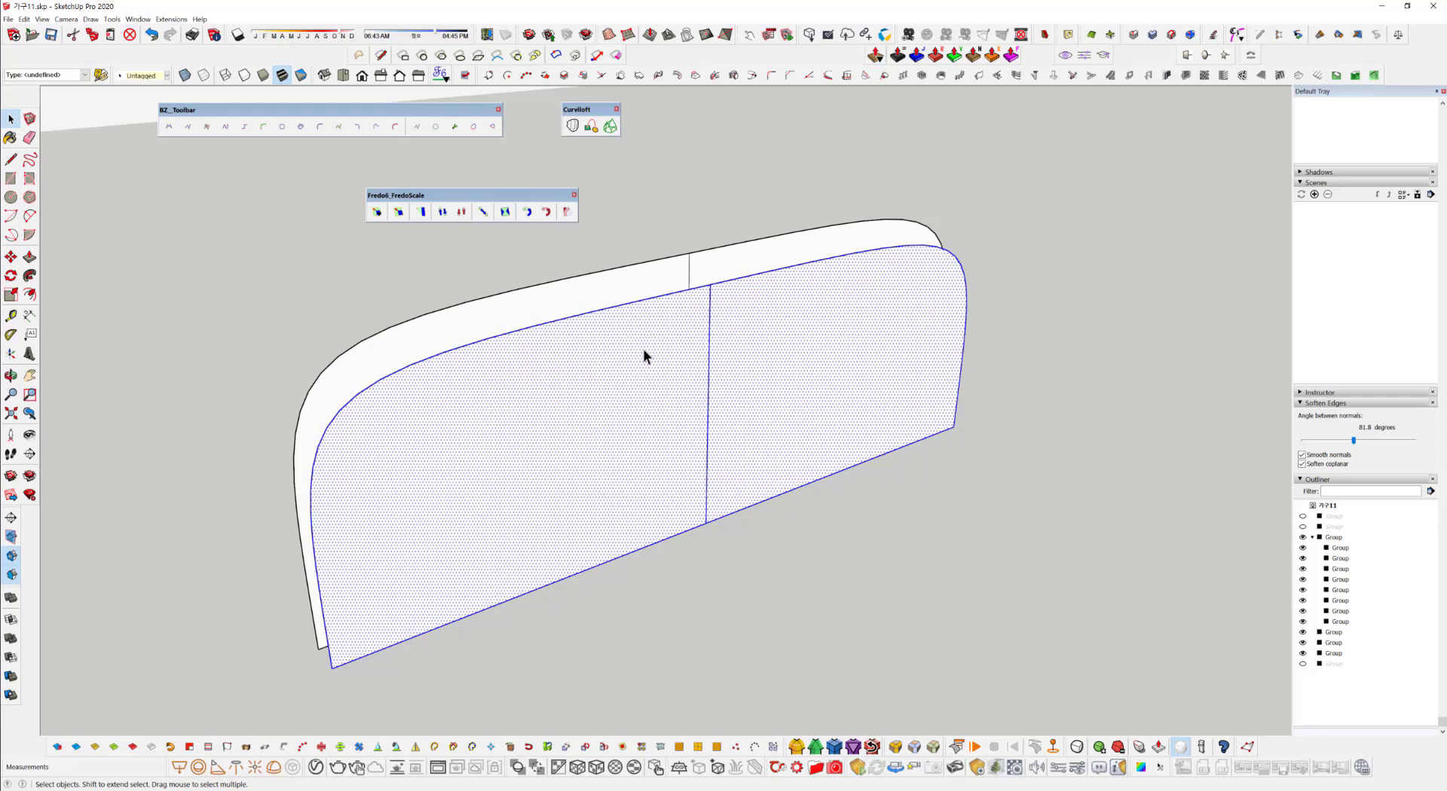
left_click(400, 213)
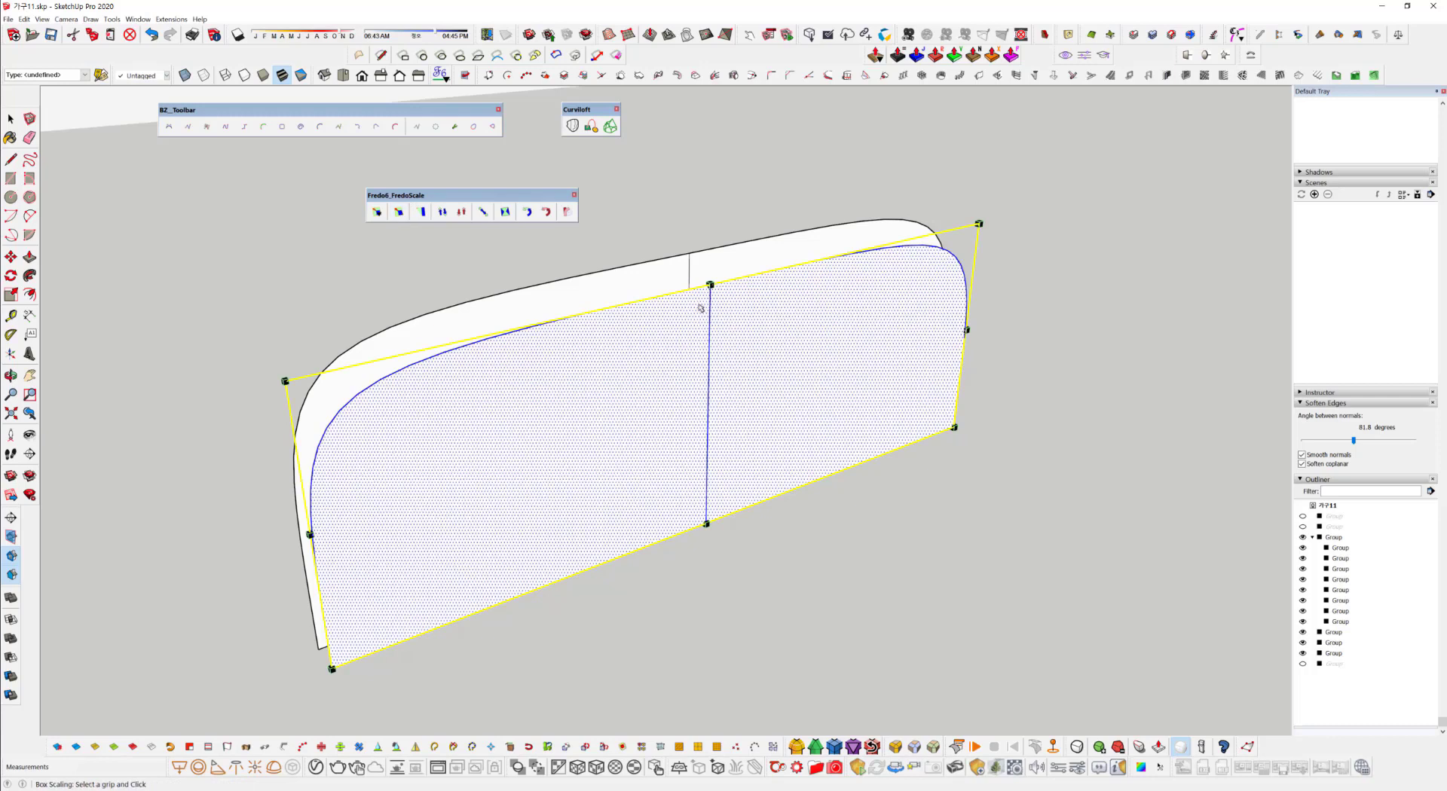
left_click(710, 284)
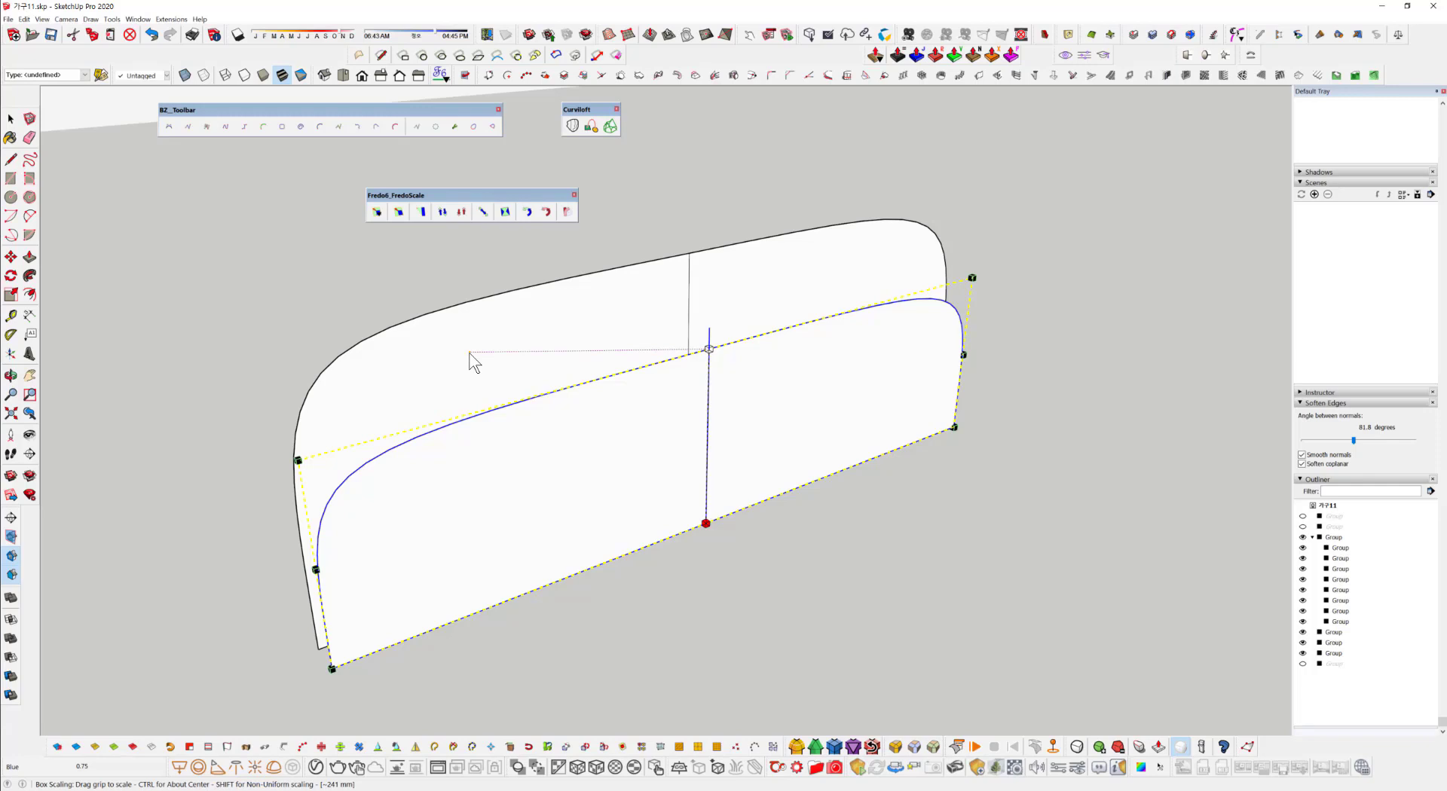
type("290")
key("Return")
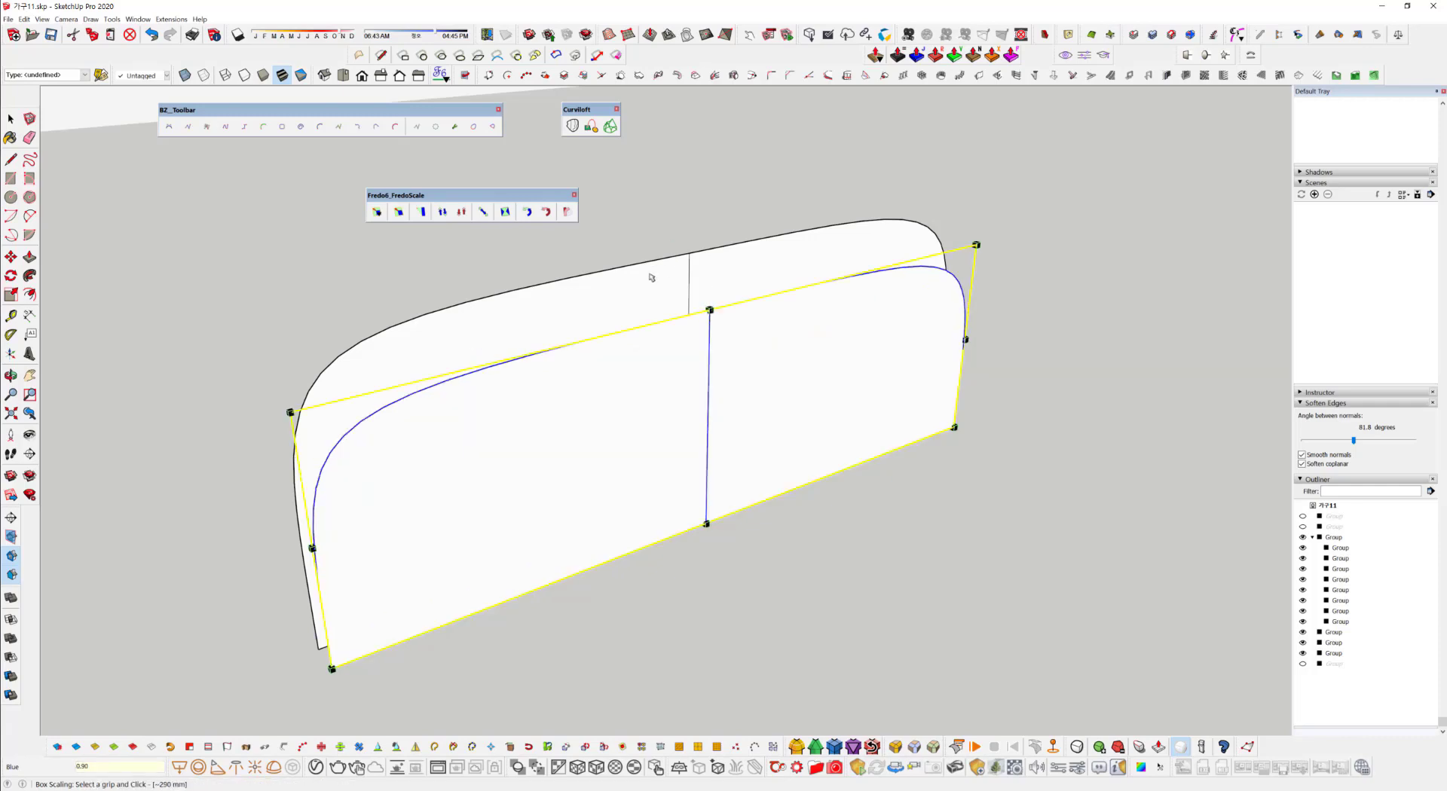
Measure the rescaled front profile's dividing line from the bottom edge up to the curve, and undo the height scaling.
middle_click_drag(592, 310, 667, 324)
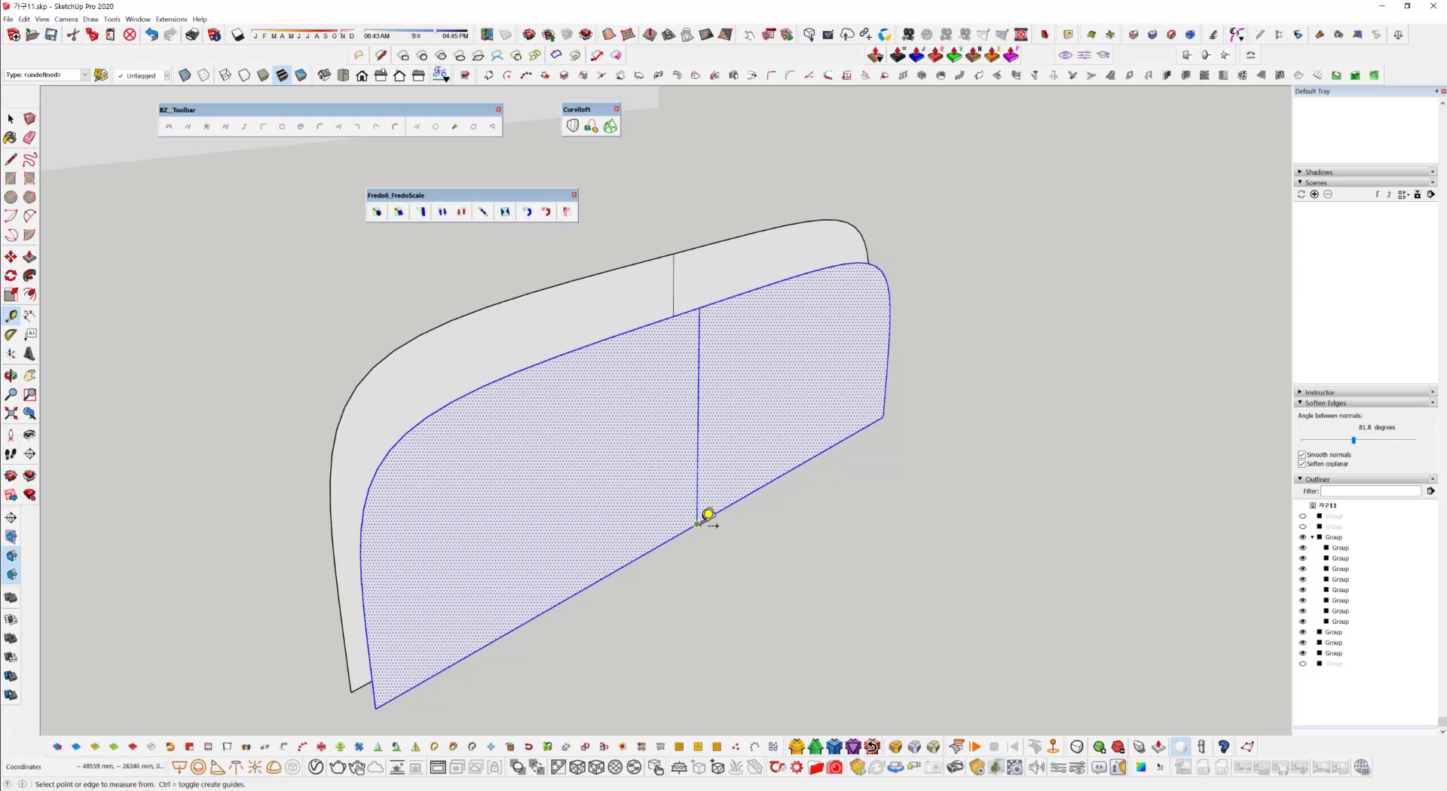
left_click(696, 523)
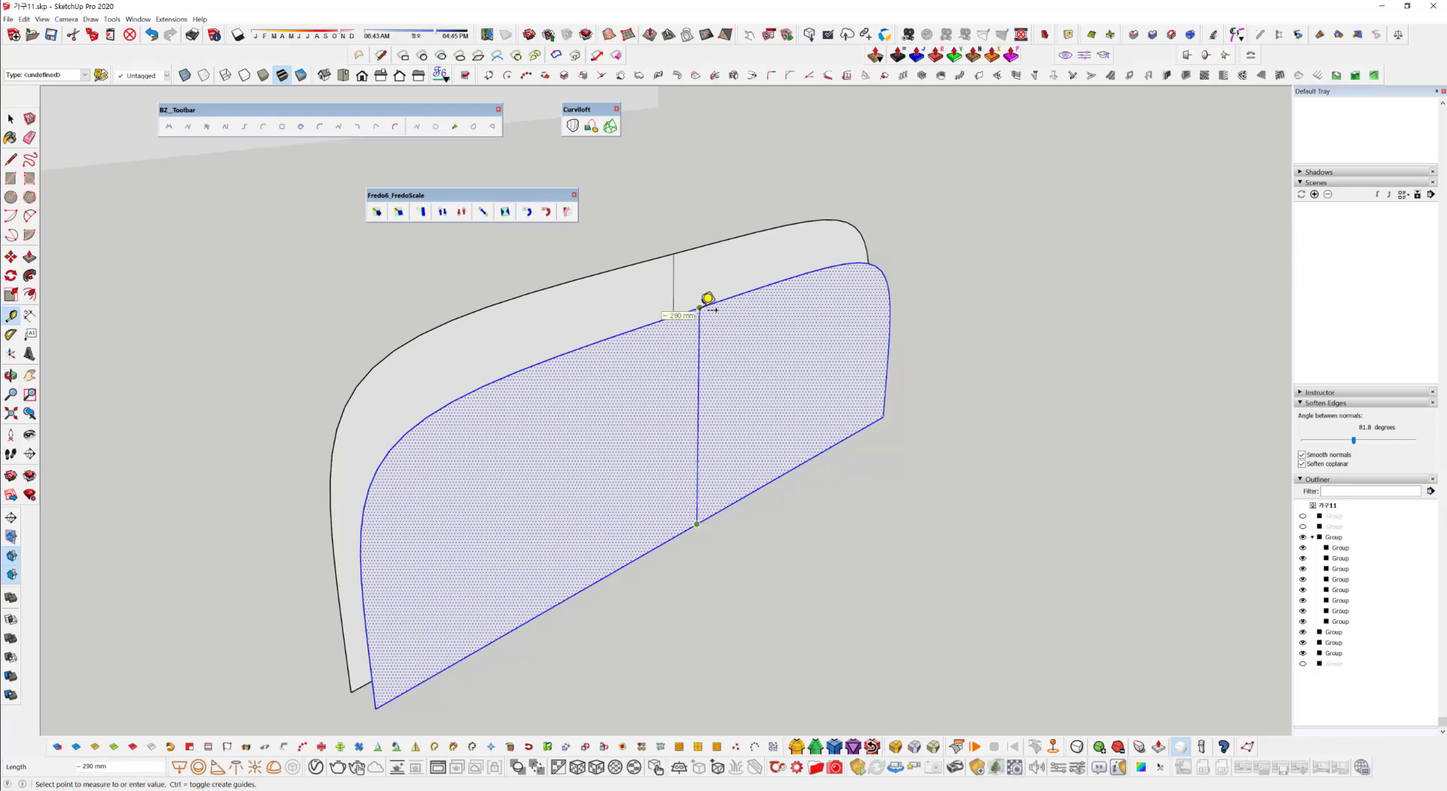
mouse_move(708, 310)
middle_mouse_down()
mouse_move(960, 517)
mouse_move(1088, 471)
mouse_move(875, 504)
mouse_move(663, 437)
mouse_move(694, 372)
mouse_move(749, 369)
mouse_move(698, 255)
mouse_move(872, 301)
mouse_move(891, 391)
mouse_move(803, 369)
mouse_move(678, 490)
mouse_move(716, 420)
mouse_move(657, 391)
middle_mouse_up()
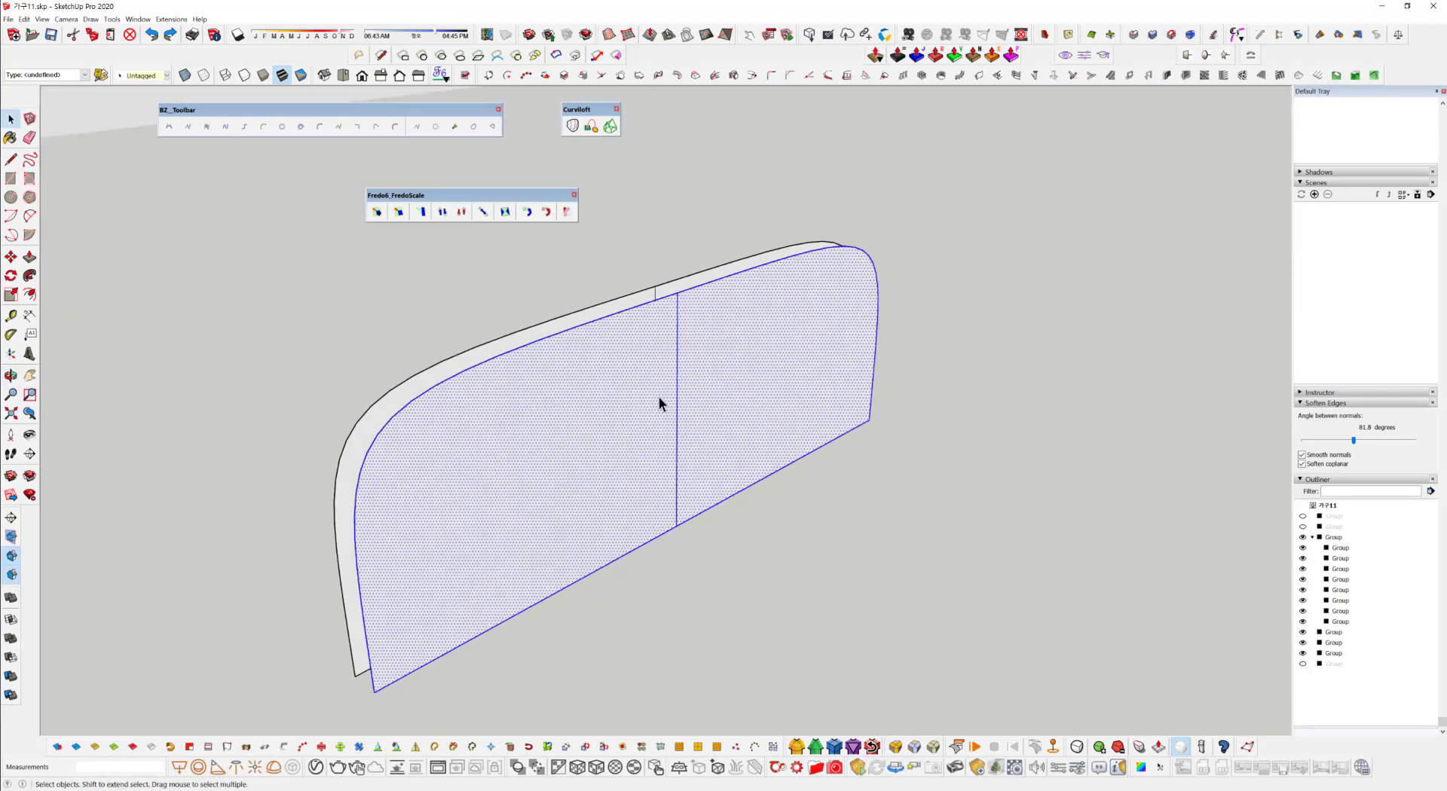
Measure the restored front profile's dividing line from the curve down to the bottom edge.
key("t")
left_click(678, 292)
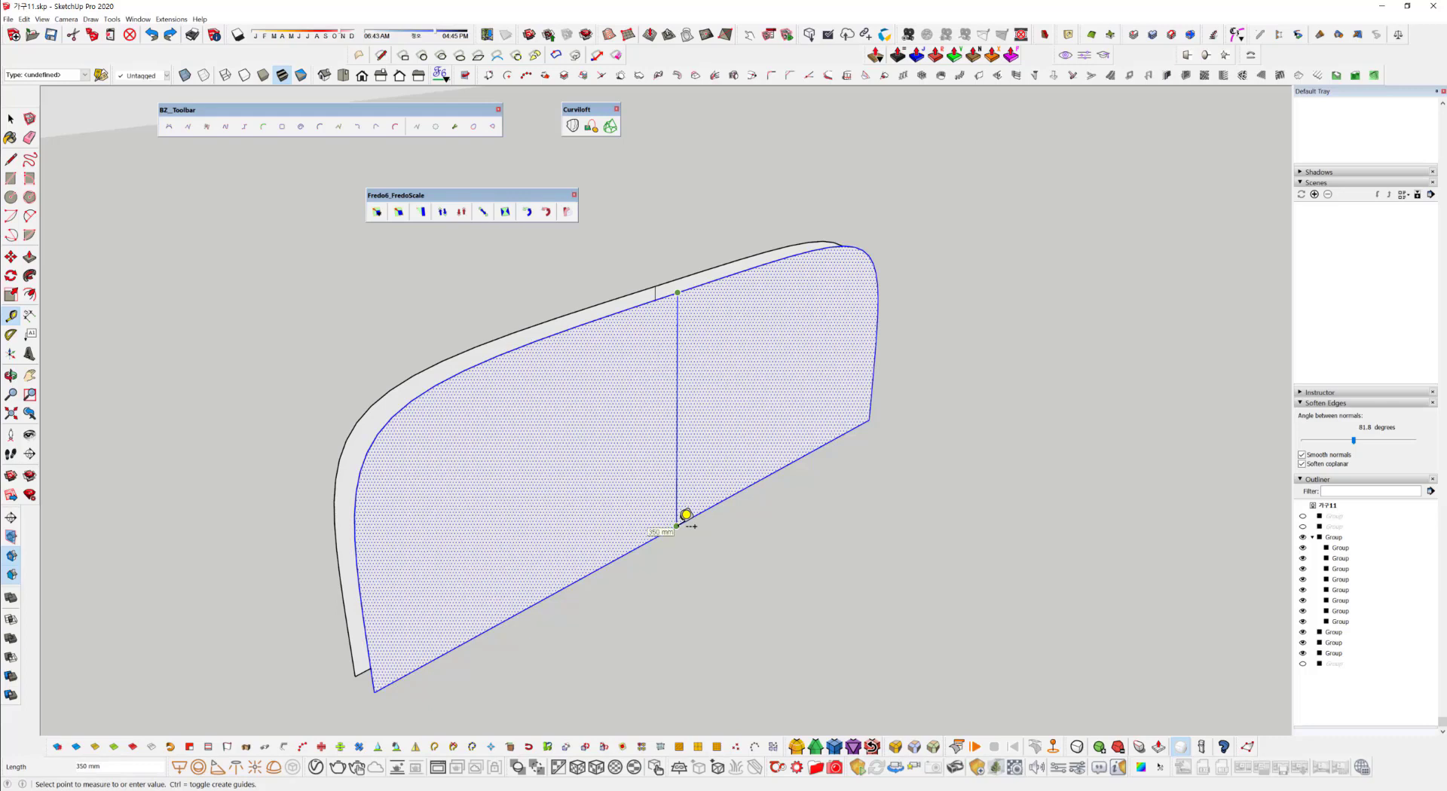
key("space")
Scale the front profile copy vertically by 320/350 with FredoScale Box Scaling, keeping its bottom edge fixed.
middle_click_drag(730, 613, 637, 473)
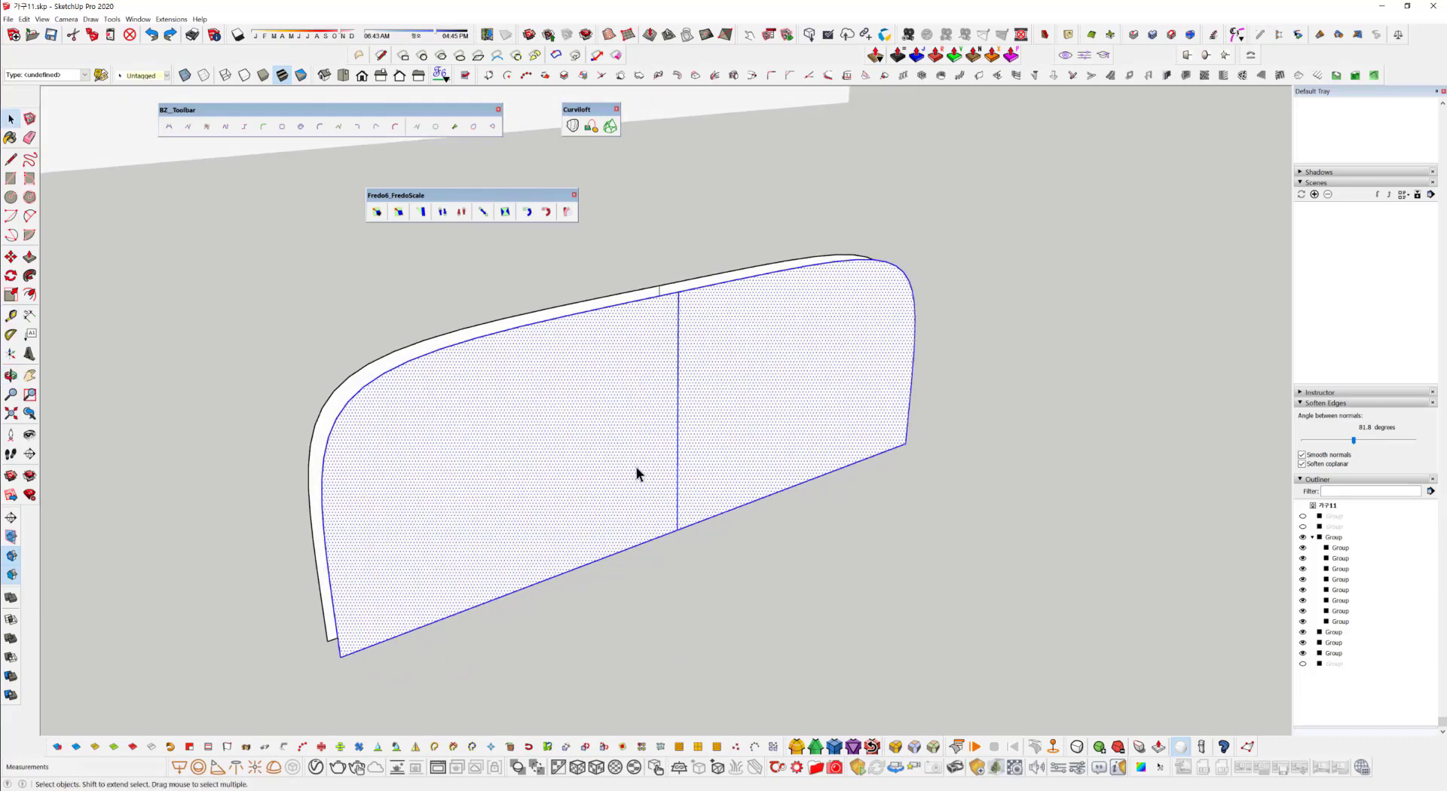
left_click(397, 212)
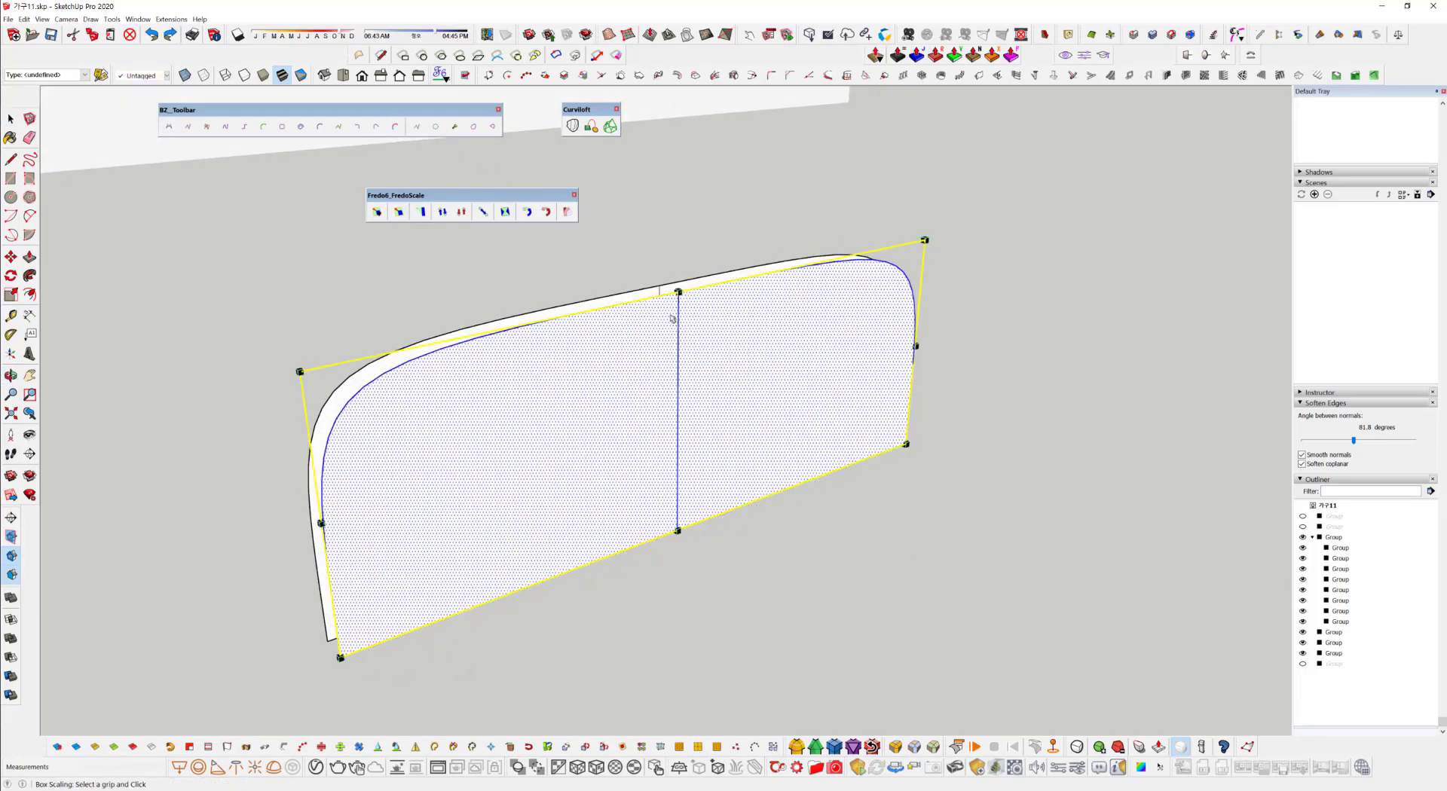
left_click_drag(678, 292, 674, 354)
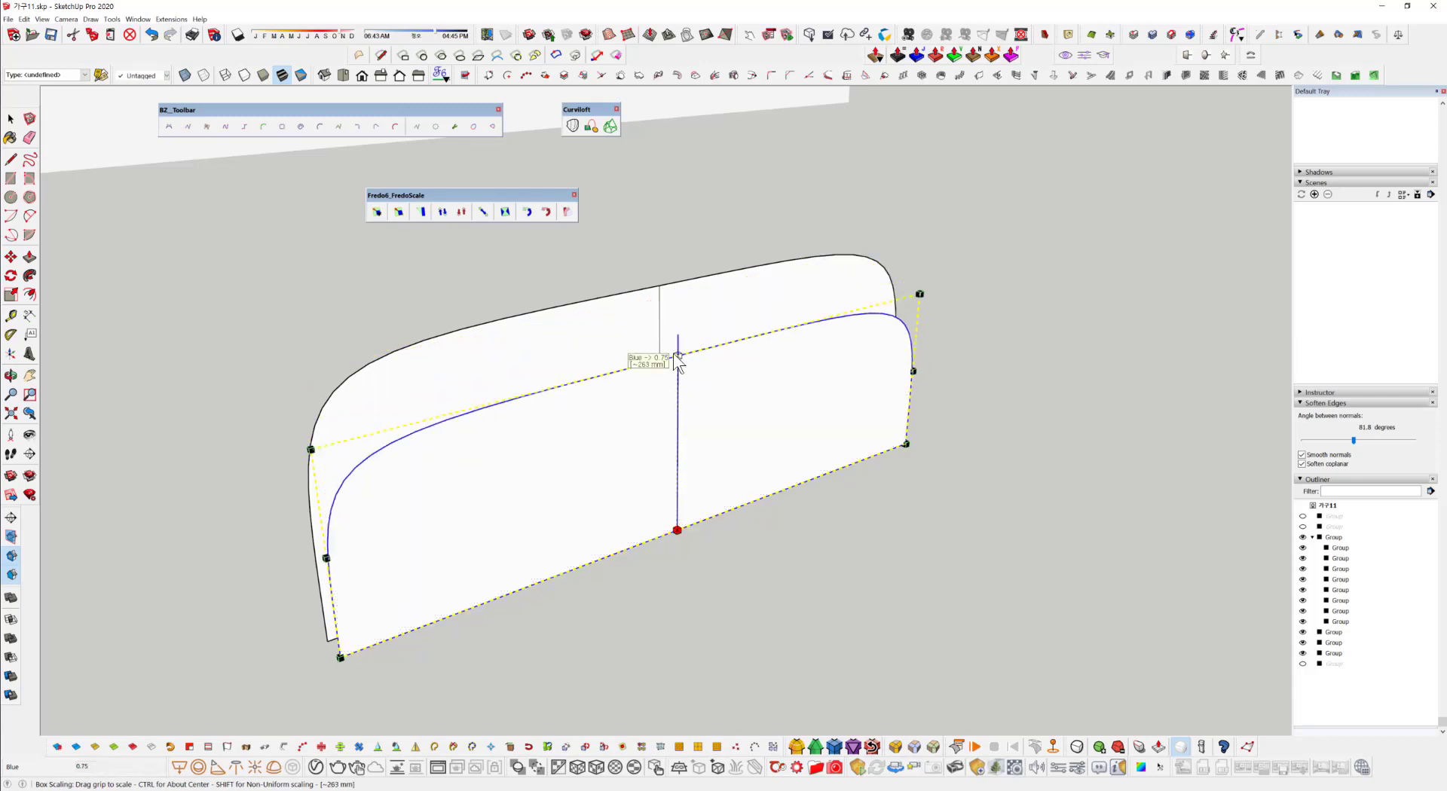
type("320/350")
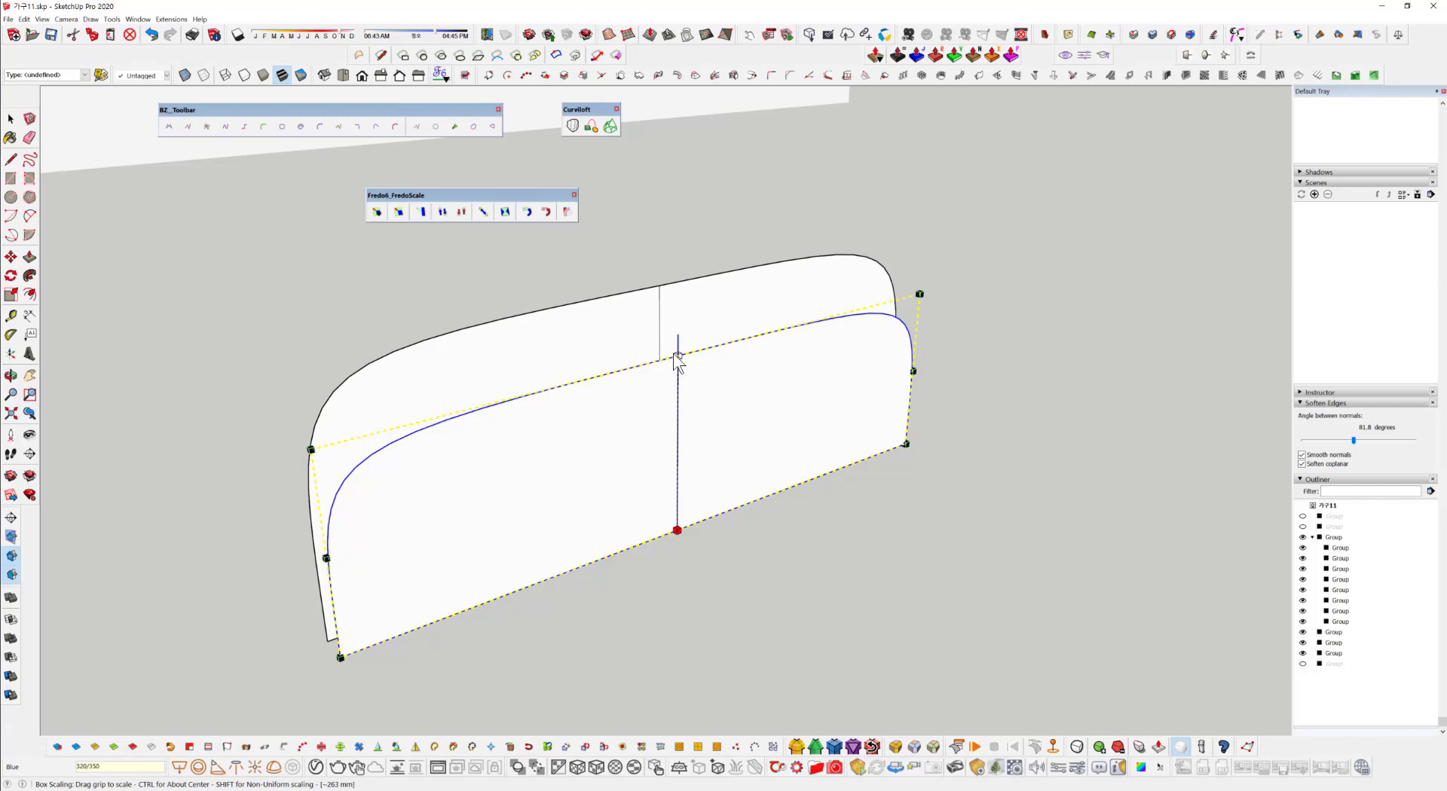
key("Return")
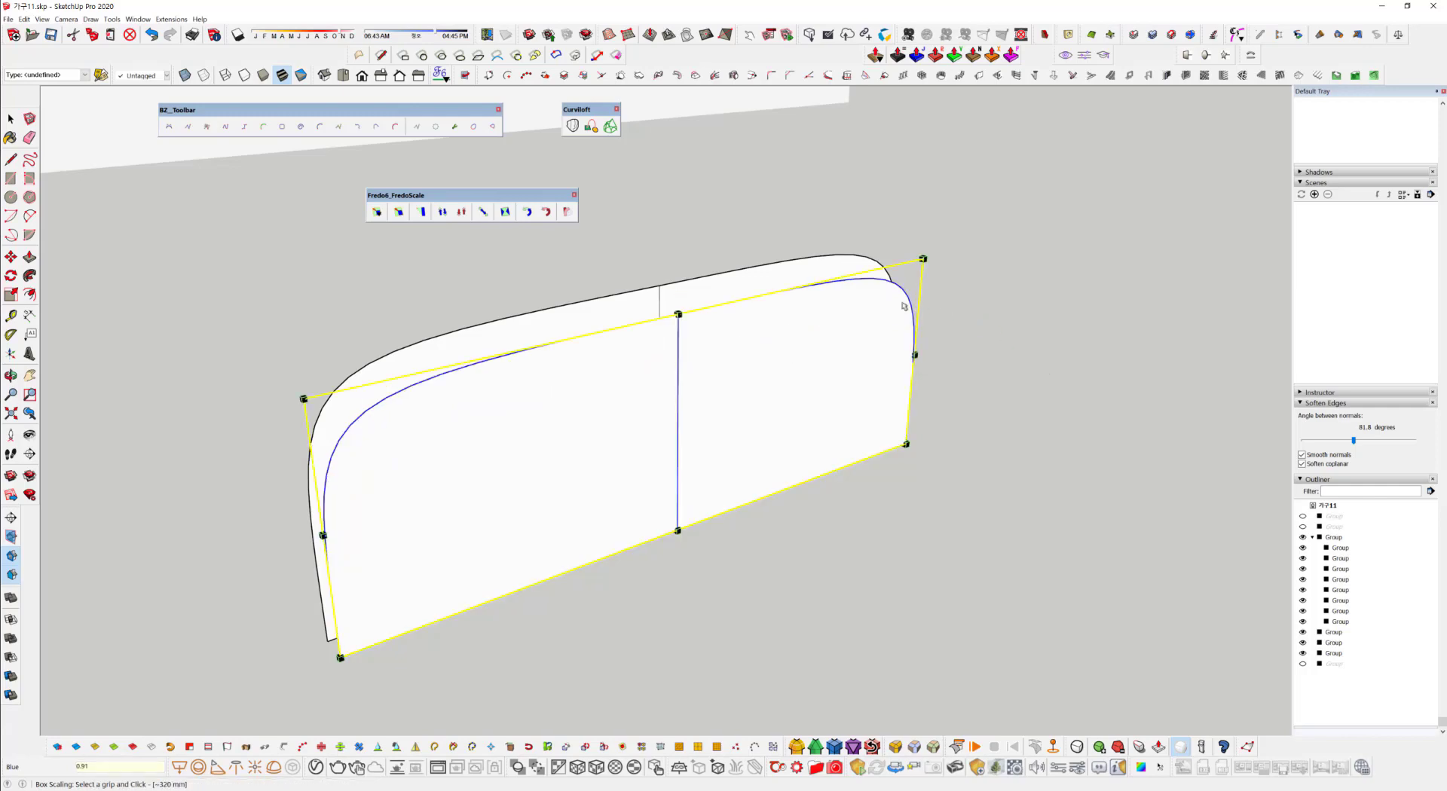
Narrow the front profile copy symmetrically about its centre by a width factor of 930/990 with Box Scaling.
middle_click_drag(676, 363, 694, 476)
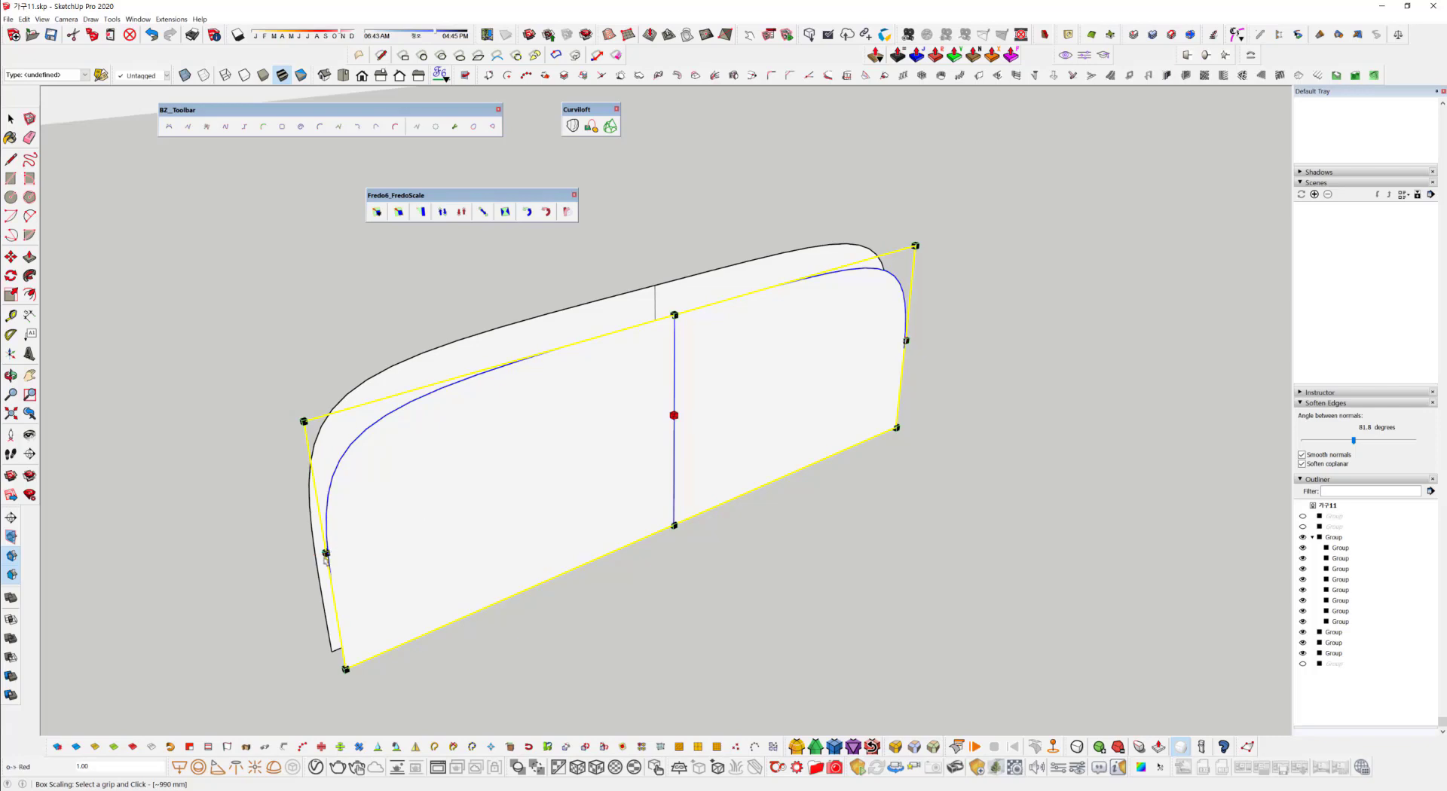
left_click(325, 553)
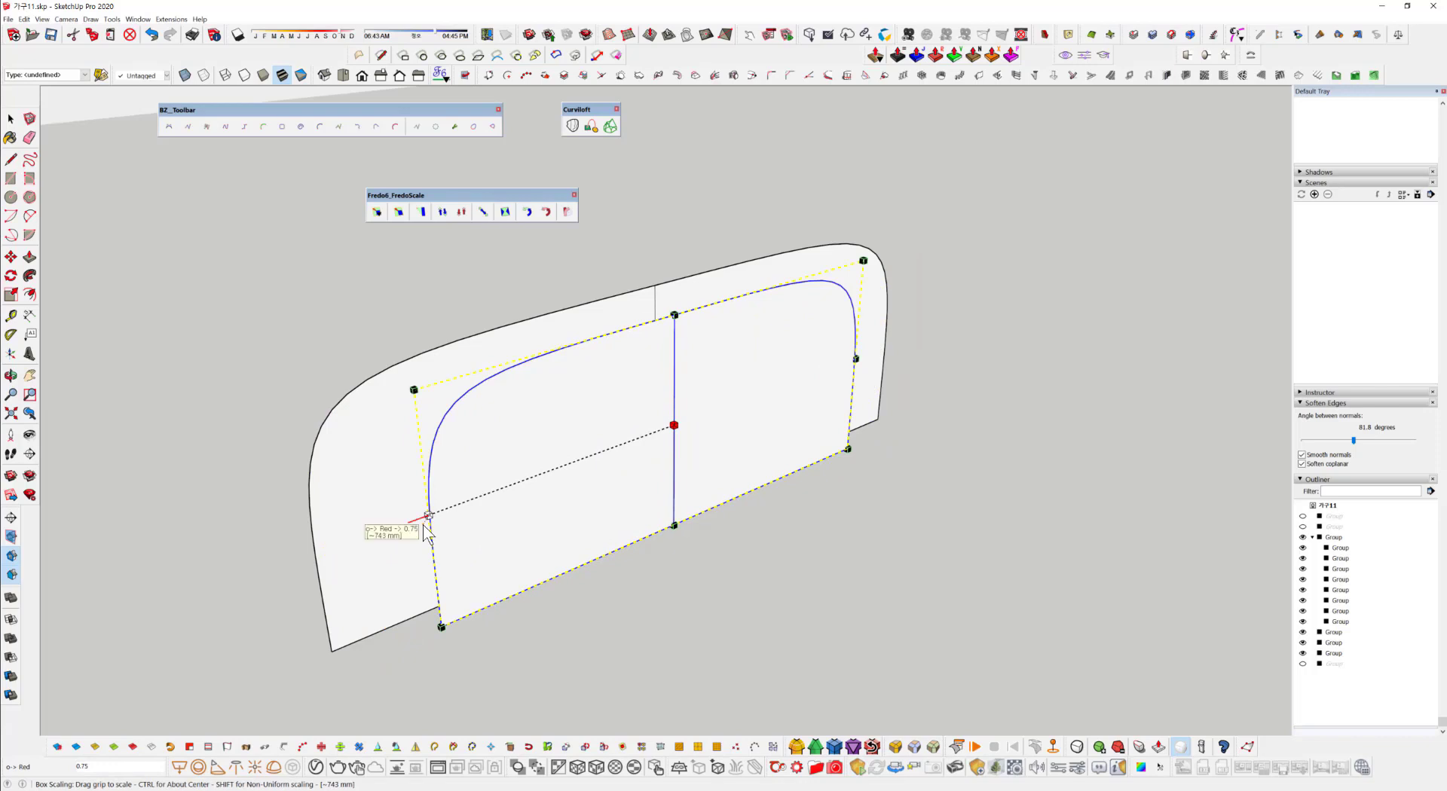
type("930/99")
key("Return")
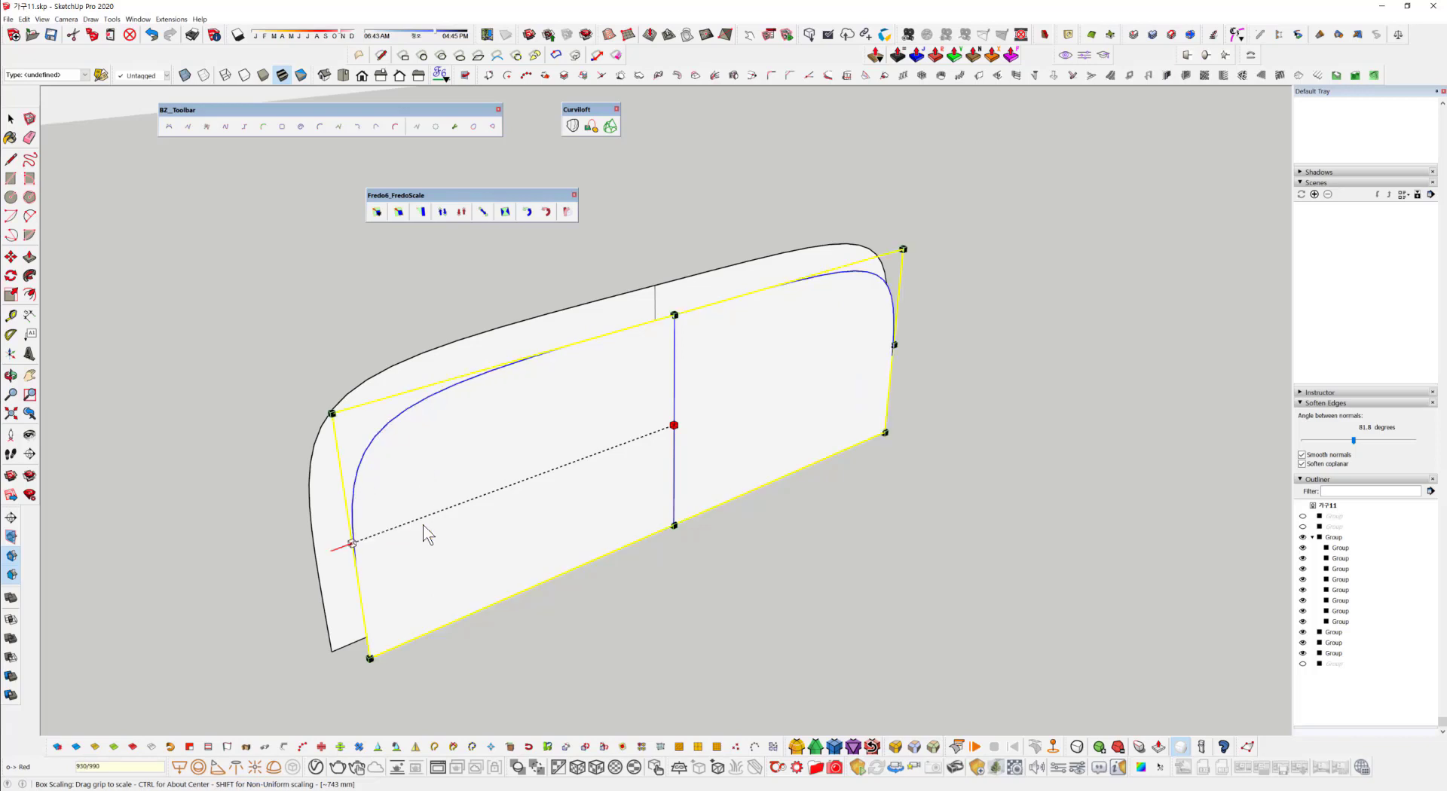
middle_click_drag(575, 595, 517, 672)
left_click(617, 573)
left_click(607, 461)
left_click(699, 390)
left_click(558, 463)
left_click(469, 368)
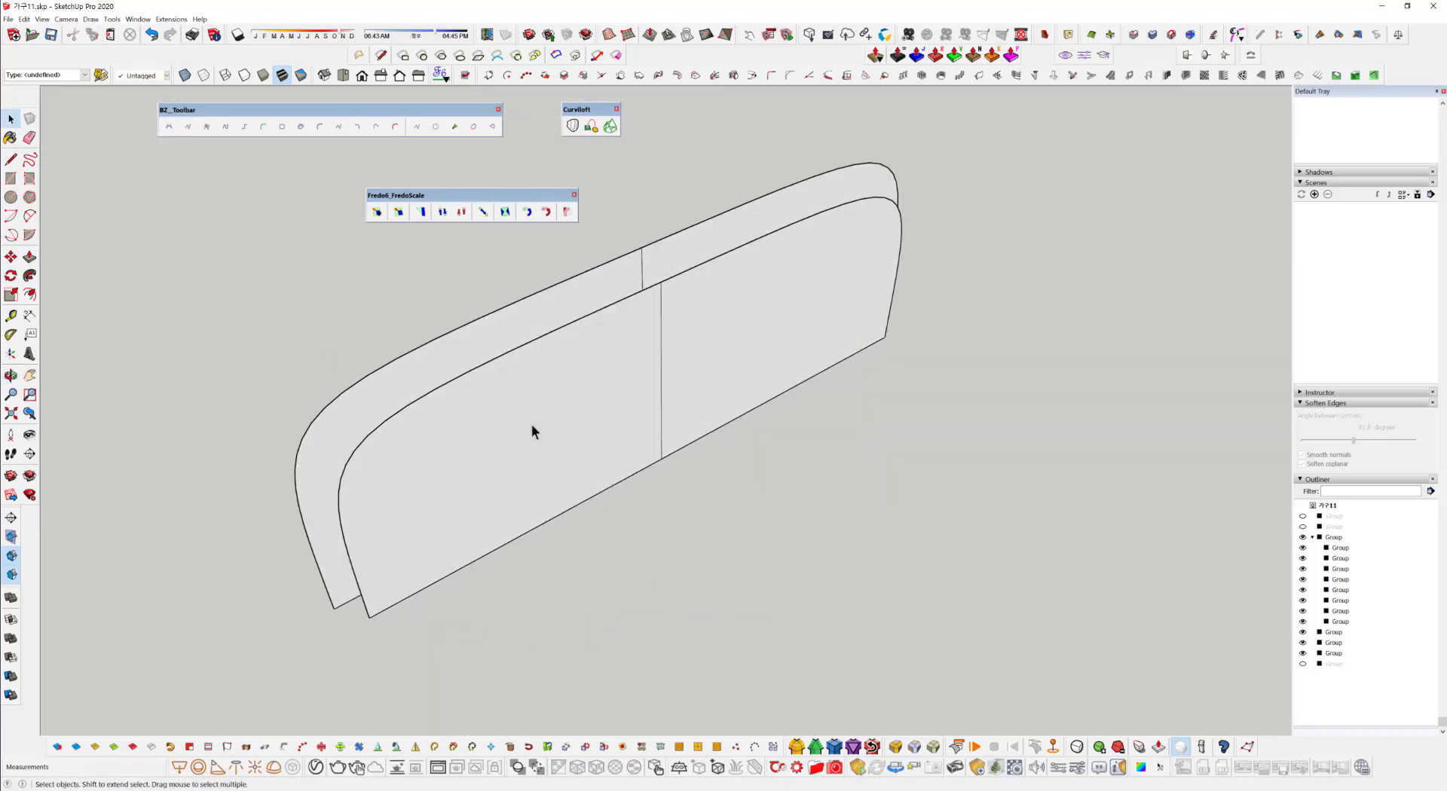
Draw a two-point arc joining the two profiles' lower corners at the near end, bulging outward about 13 mm.
middle_click_drag(531, 431, 380, 627)
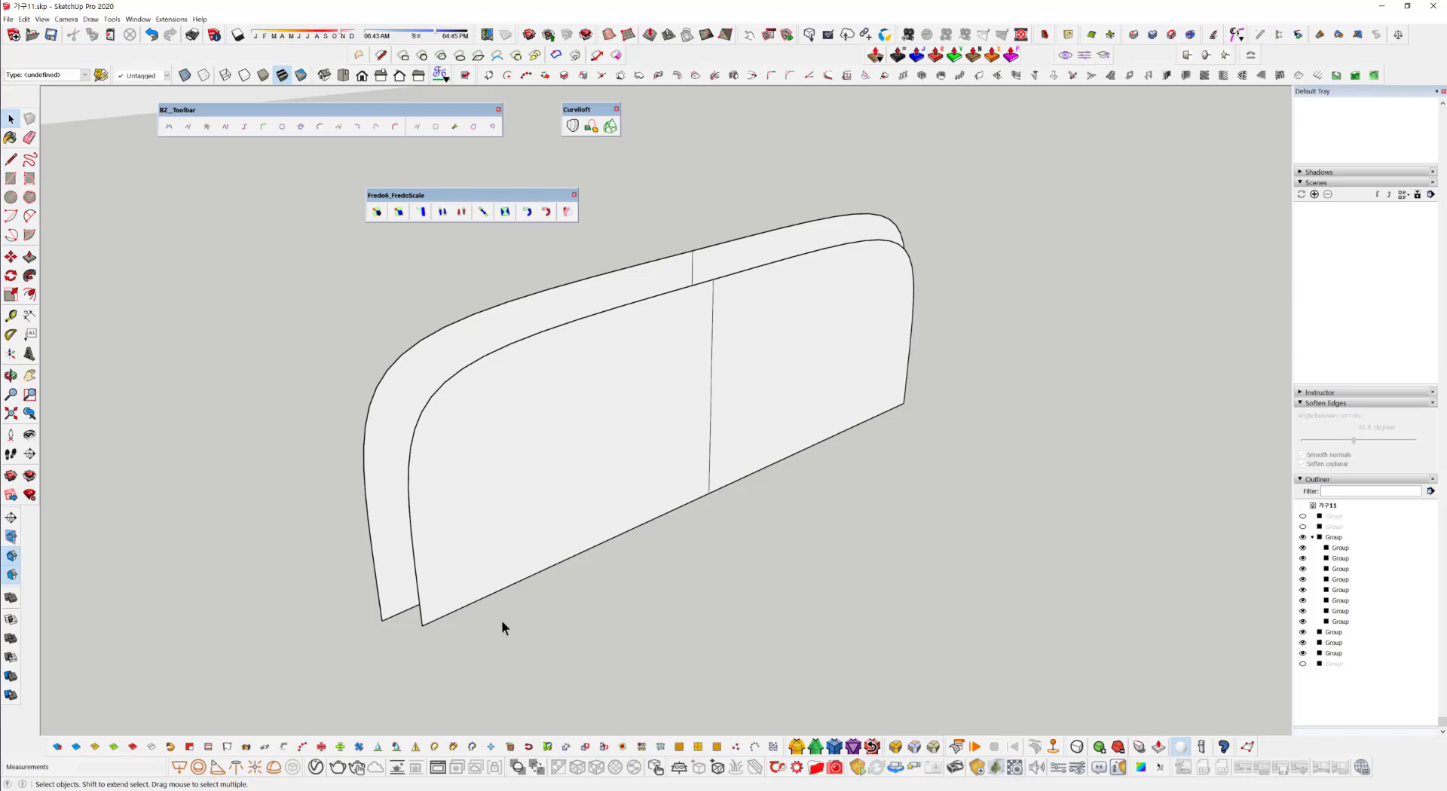
mouse_move(501, 620)
middle_mouse_down()
mouse_move(533, 630)
mouse_move(513, 632)
middle_mouse_up()
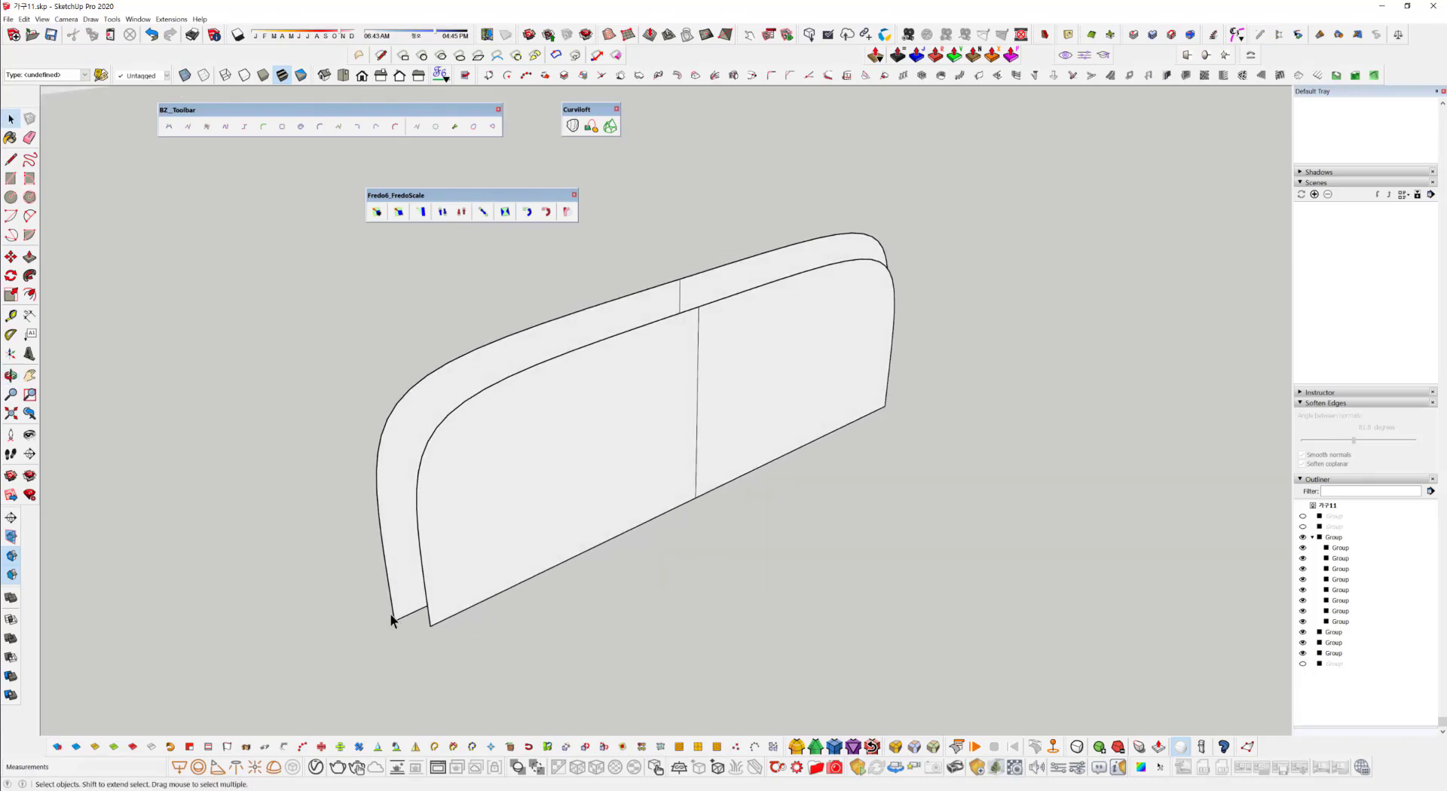
middle_click_drag(464, 621, 472, 571)
scroll(410, 583, "up", 2)
key("a")
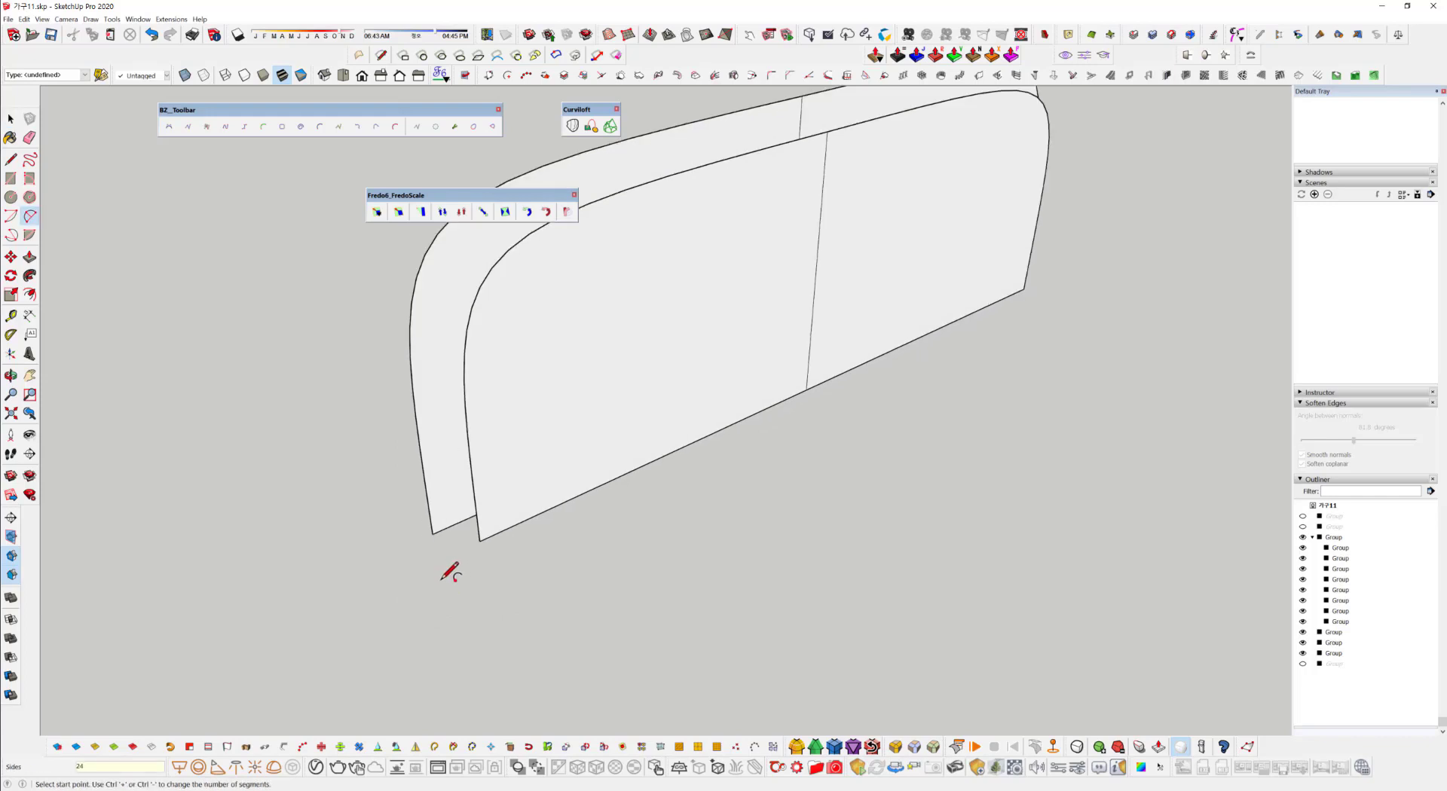
left_click(433, 533)
left_click(479, 540)
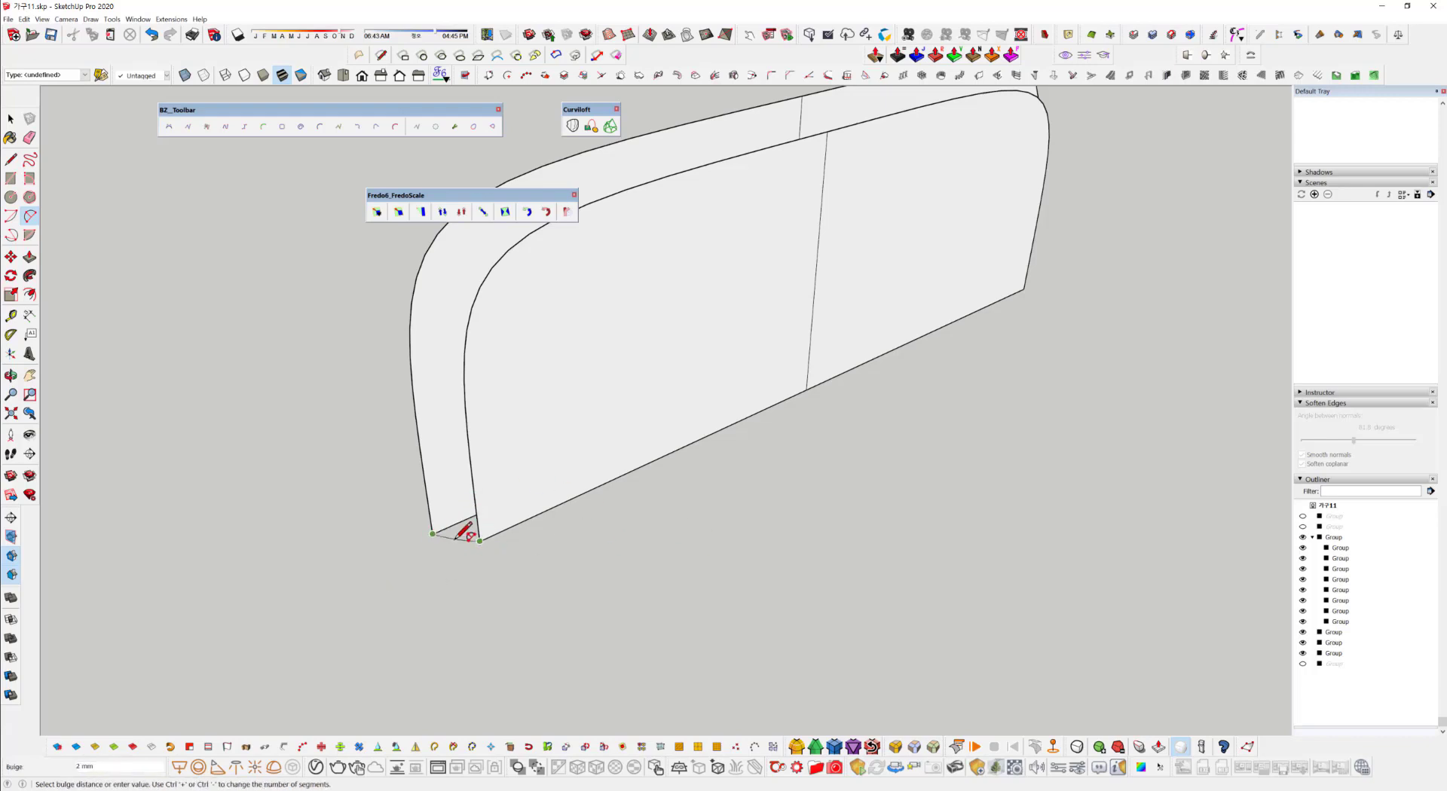
left_click(454, 548)
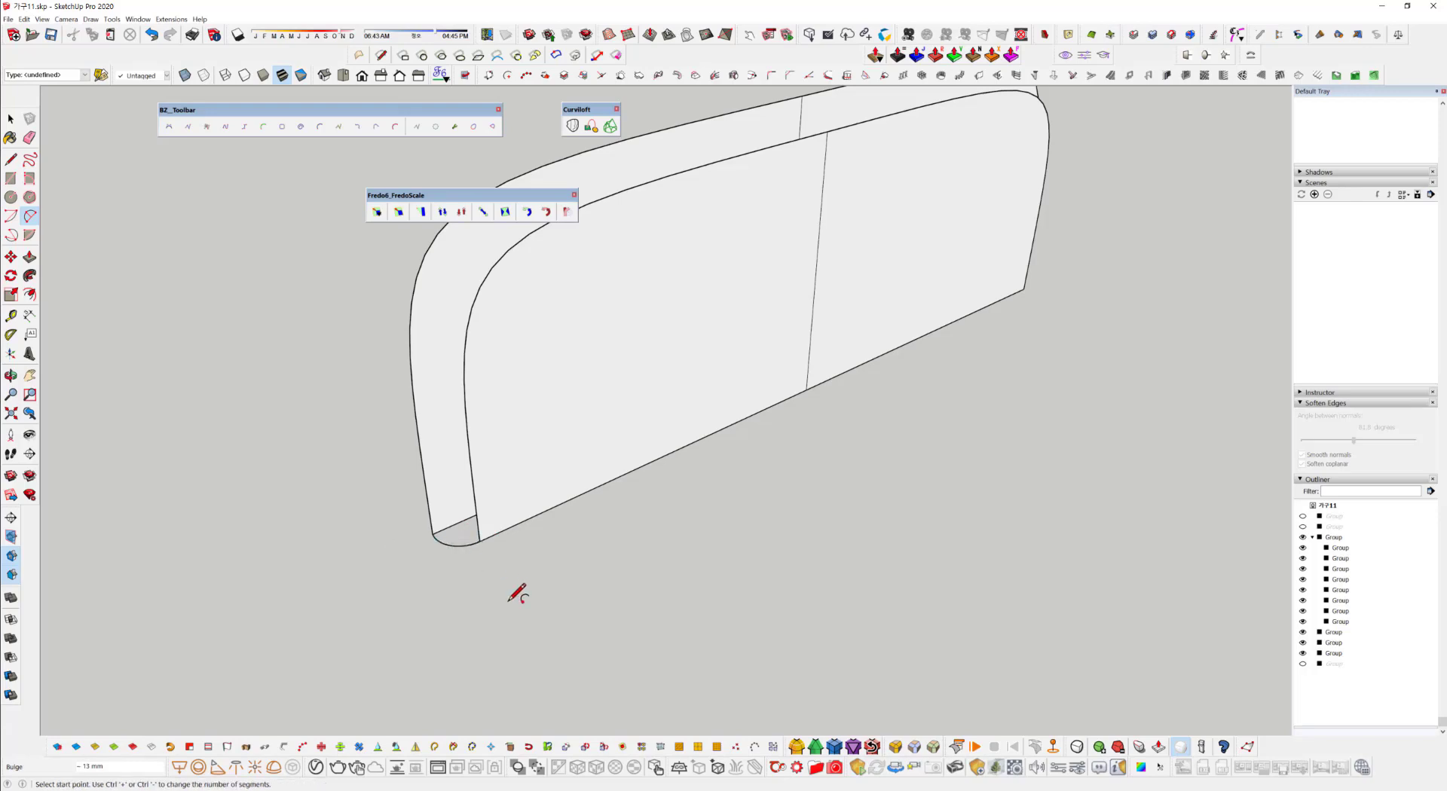
Mirror a copy of the corner arc to the opposite end across a vertical plane through the front profile's dividing line.
middle_click_drag(517, 594, 409, 569)
key("space")
left_click(344, 594)
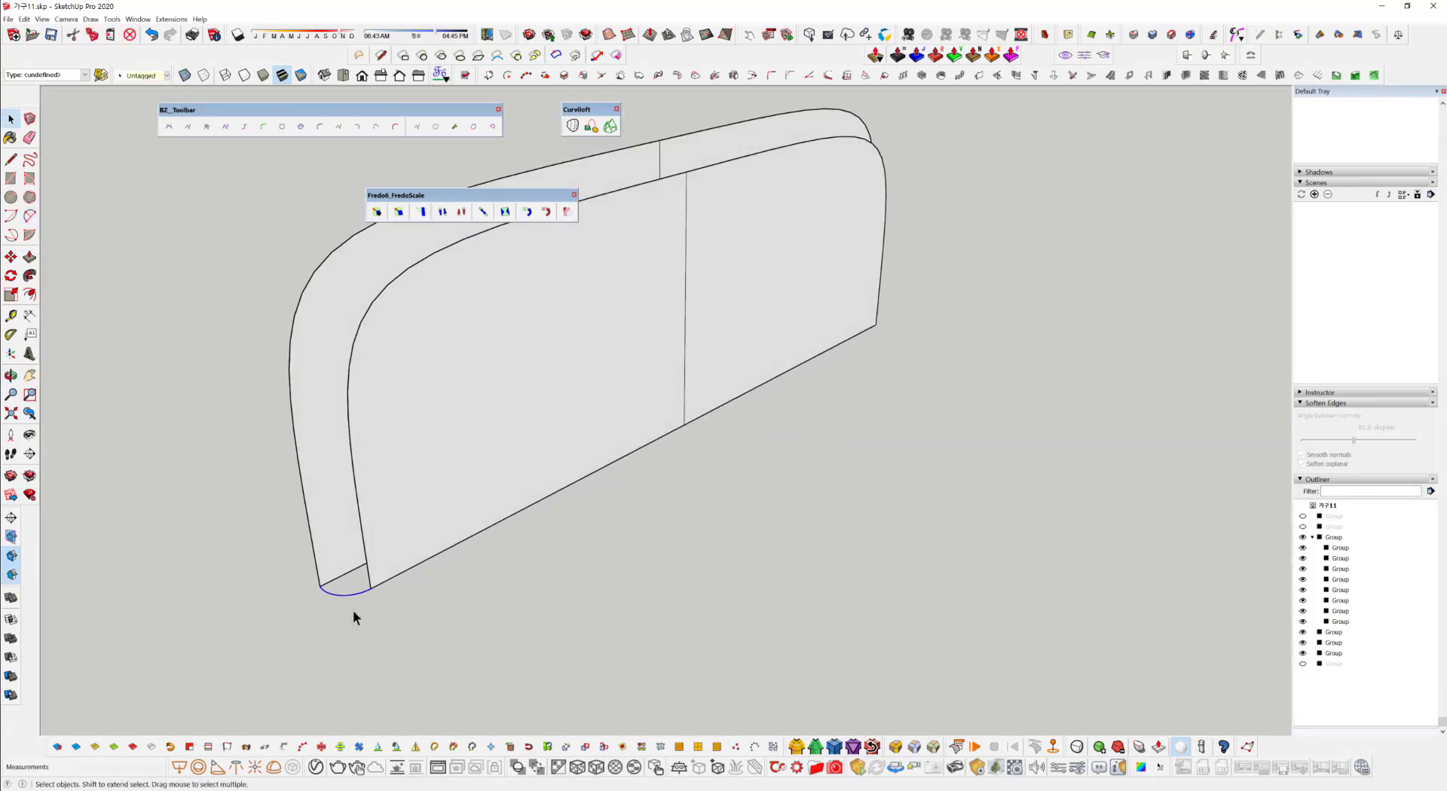
middle_click_drag(353, 611, 475, 615)
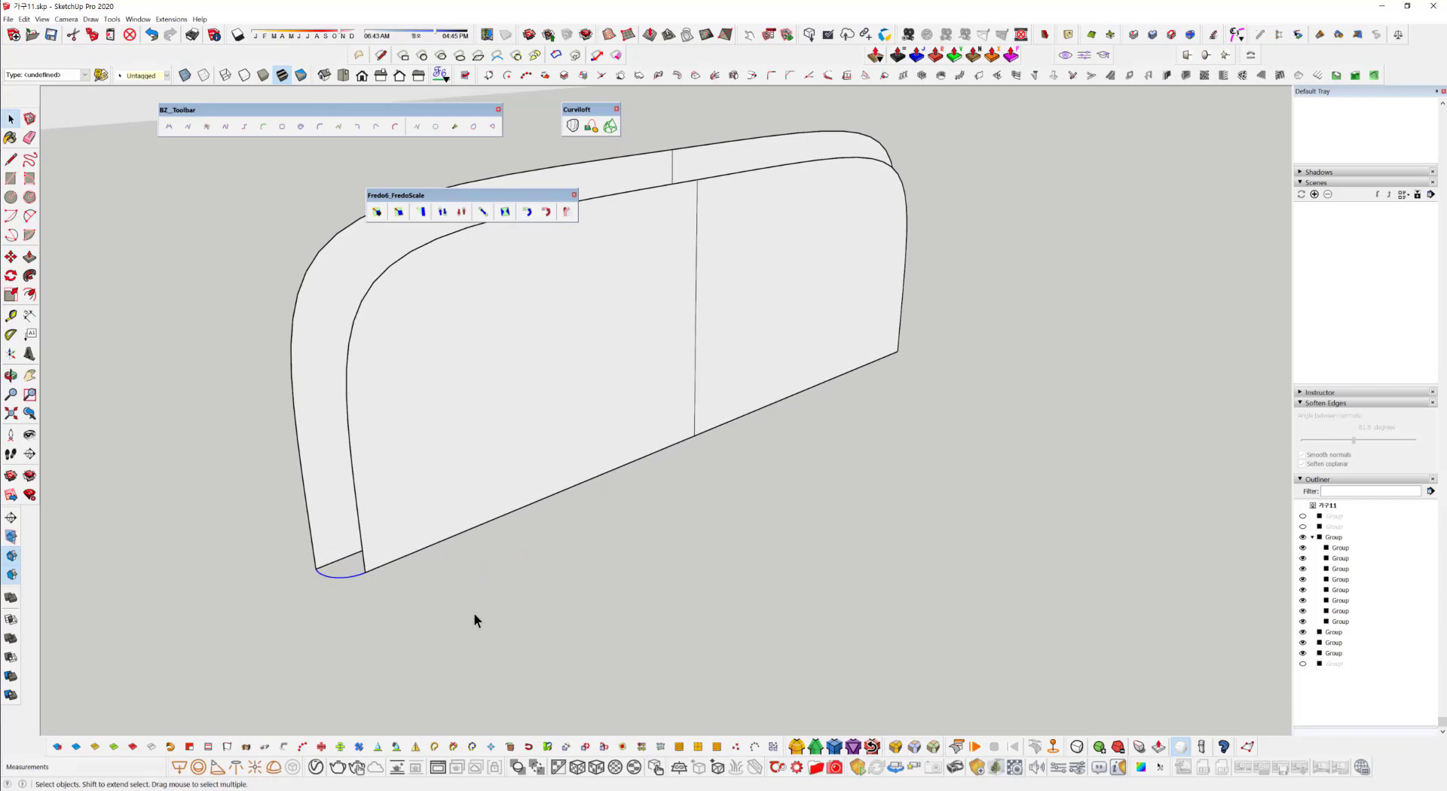
left_click(416, 745)
left_click(695, 437)
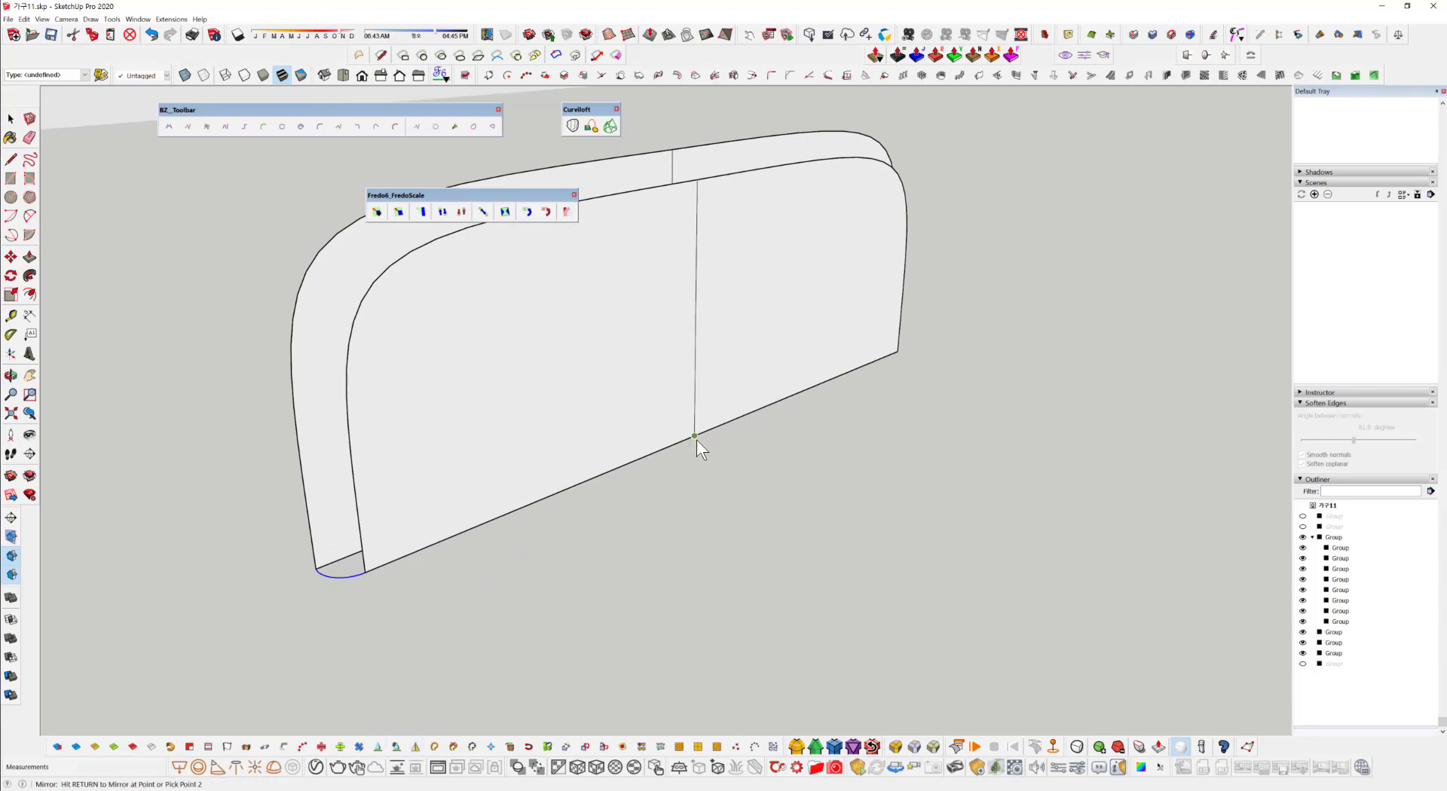
left_click(693, 521)
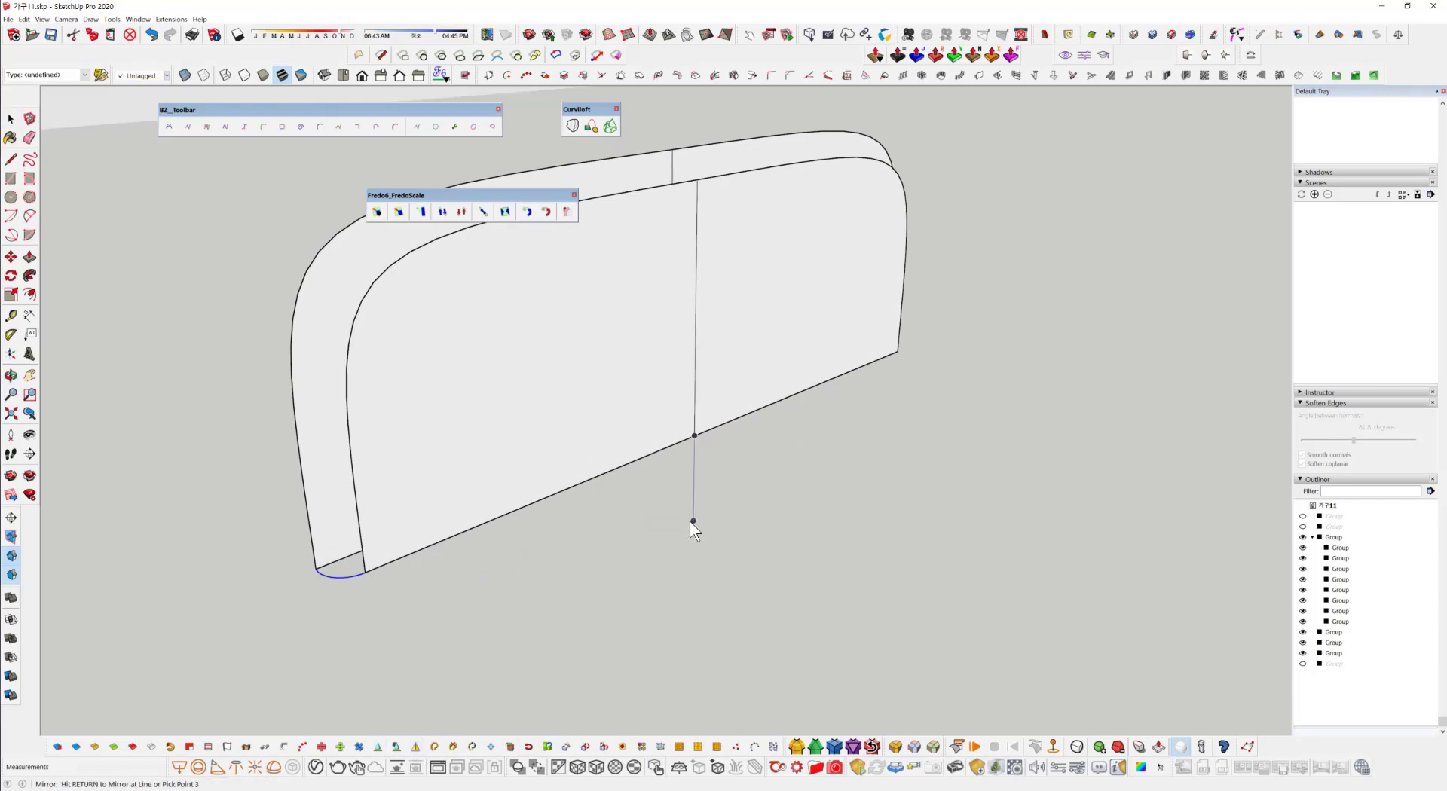
left_click(786, 564)
Examine the two profiles and the arcs connecting their lower corners from several angles.
mouse_move(817, 530)
middle_mouse_down()
mouse_move(500, 353)
mouse_move(129, 326)
mouse_move(365, 436)
mouse_move(749, 385)
mouse_move(885, 506)
mouse_move(804, 391)
mouse_move(849, 452)
mouse_move(821, 516)
middle_mouse_up()
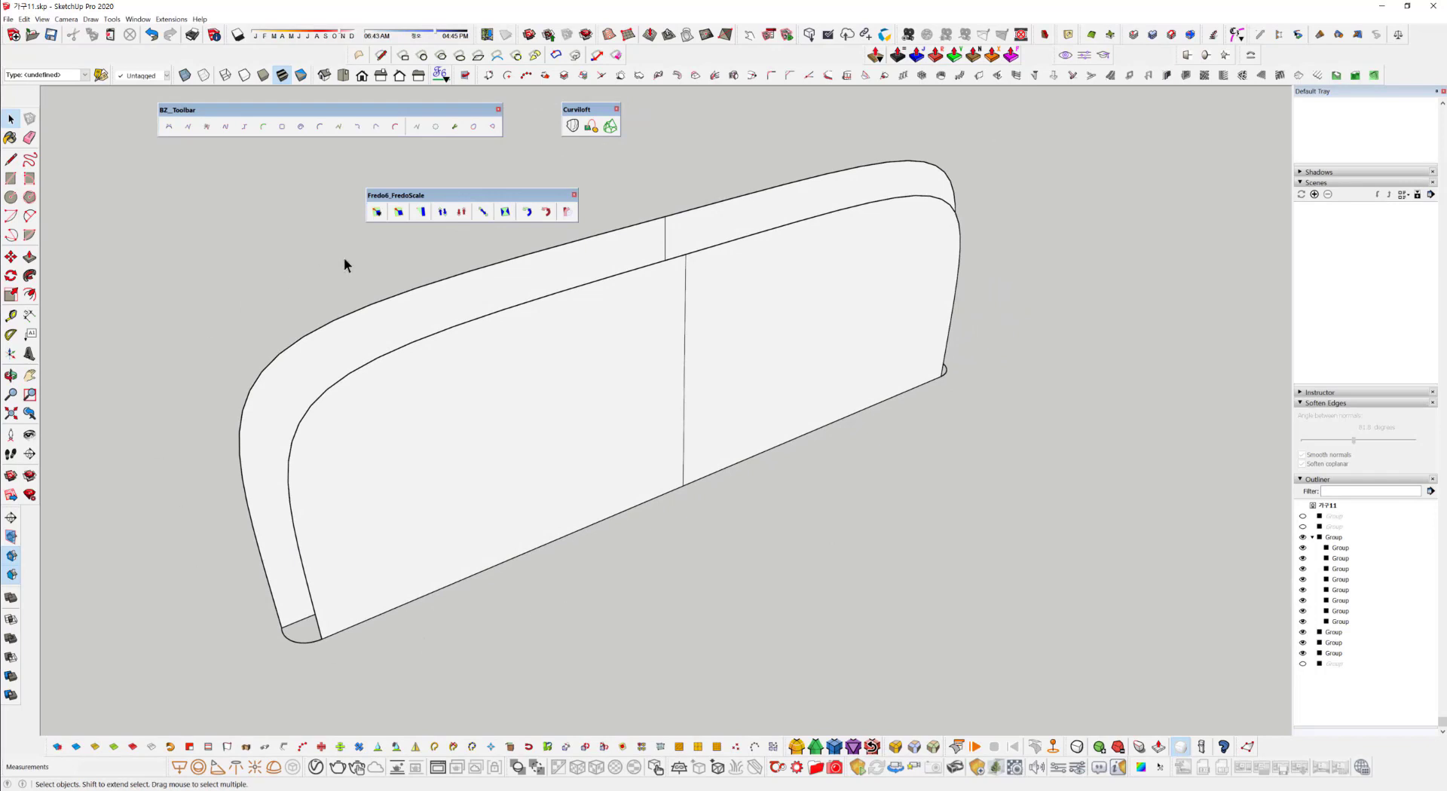
middle_click_drag(617, 371, 656, 437)
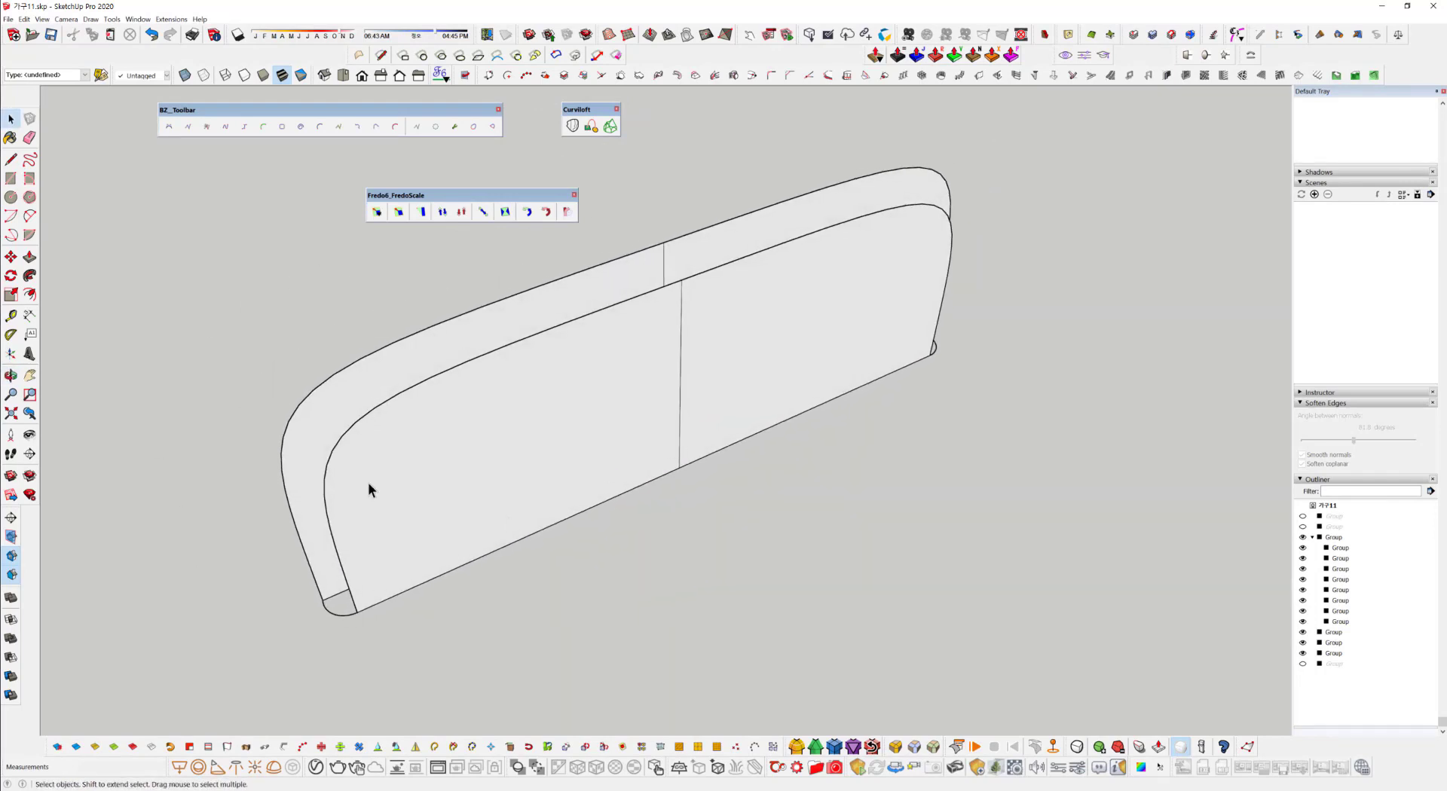
middle_click_drag(440, 369, 685, 449)
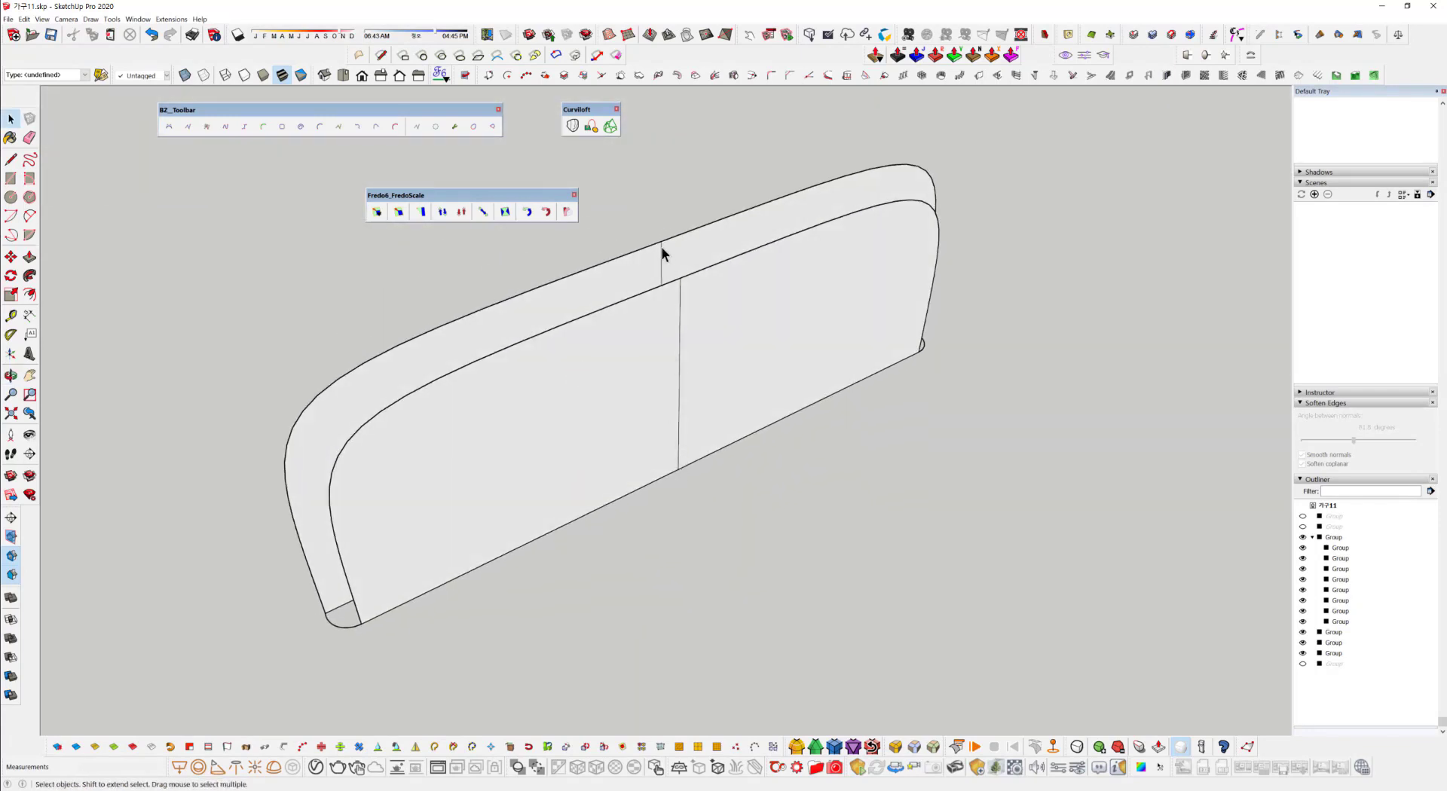
middle_click_drag(670, 282, 248, 541)
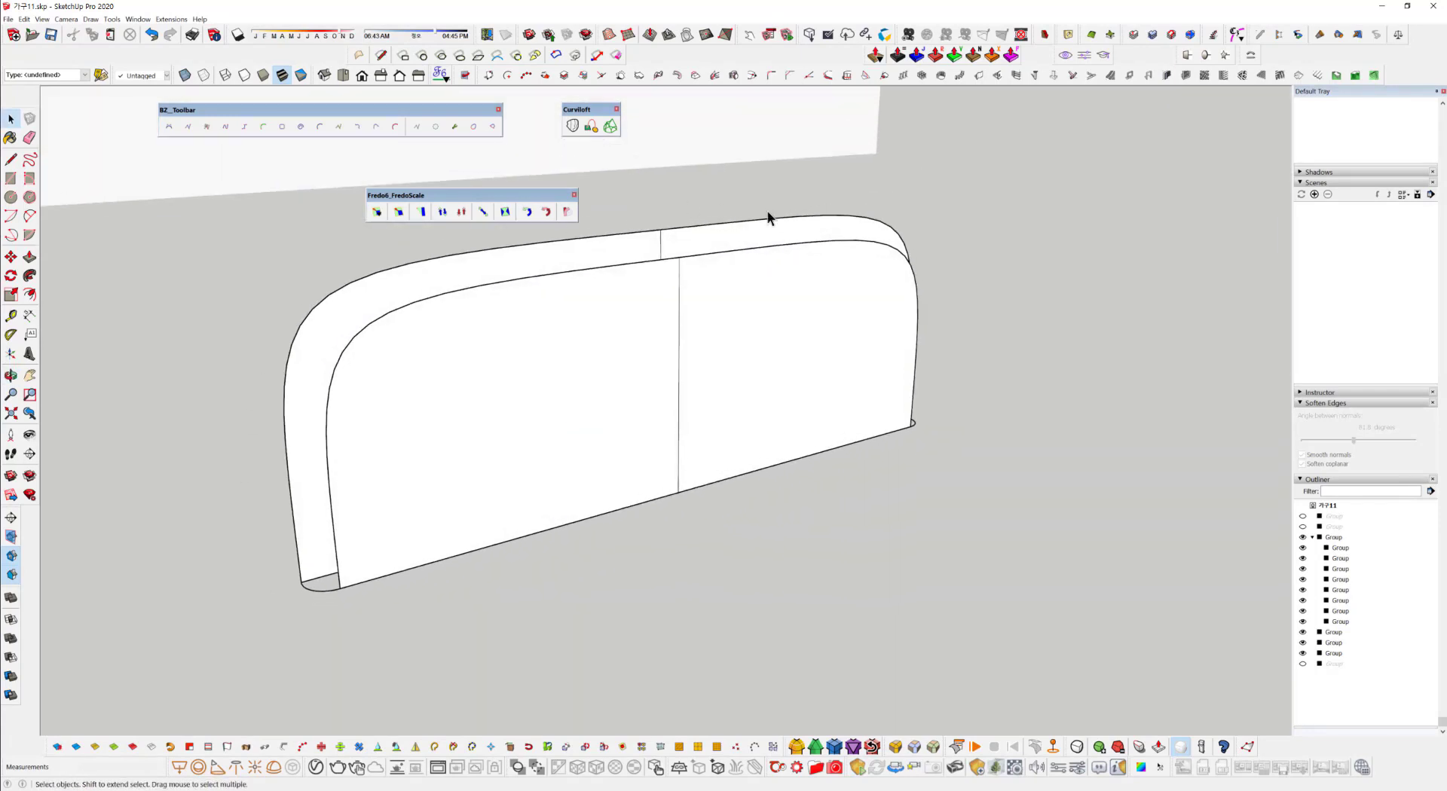
middle_click_drag(316, 584, 358, 599)
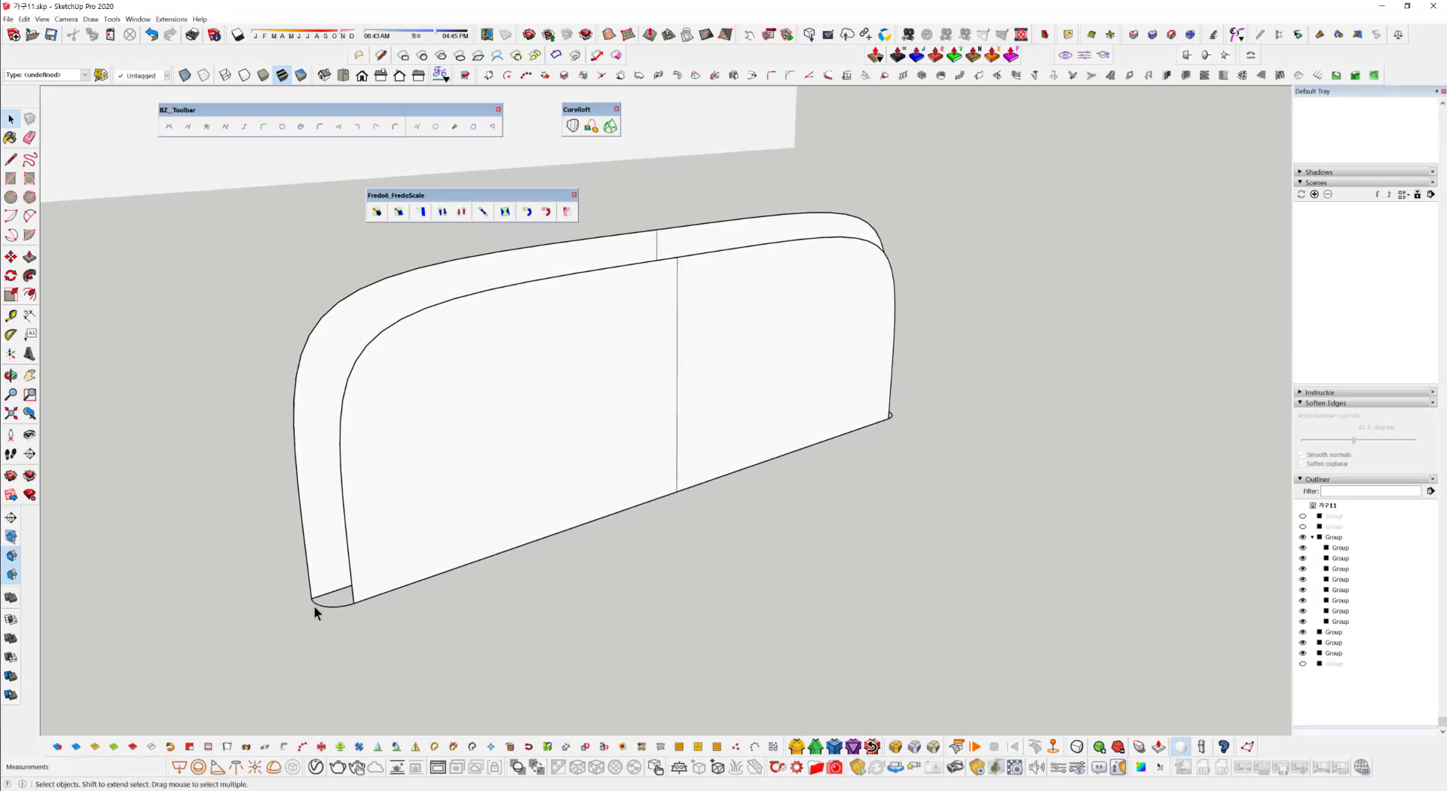
mouse_move(712, 548)
middle_mouse_down()
mouse_move(614, 633)
mouse_move(420, 523)
mouse_move(636, 527)
mouse_move(623, 475)
mouse_move(360, 581)
middle_mouse_up()
middle_click_drag(633, 464, 517, 507)
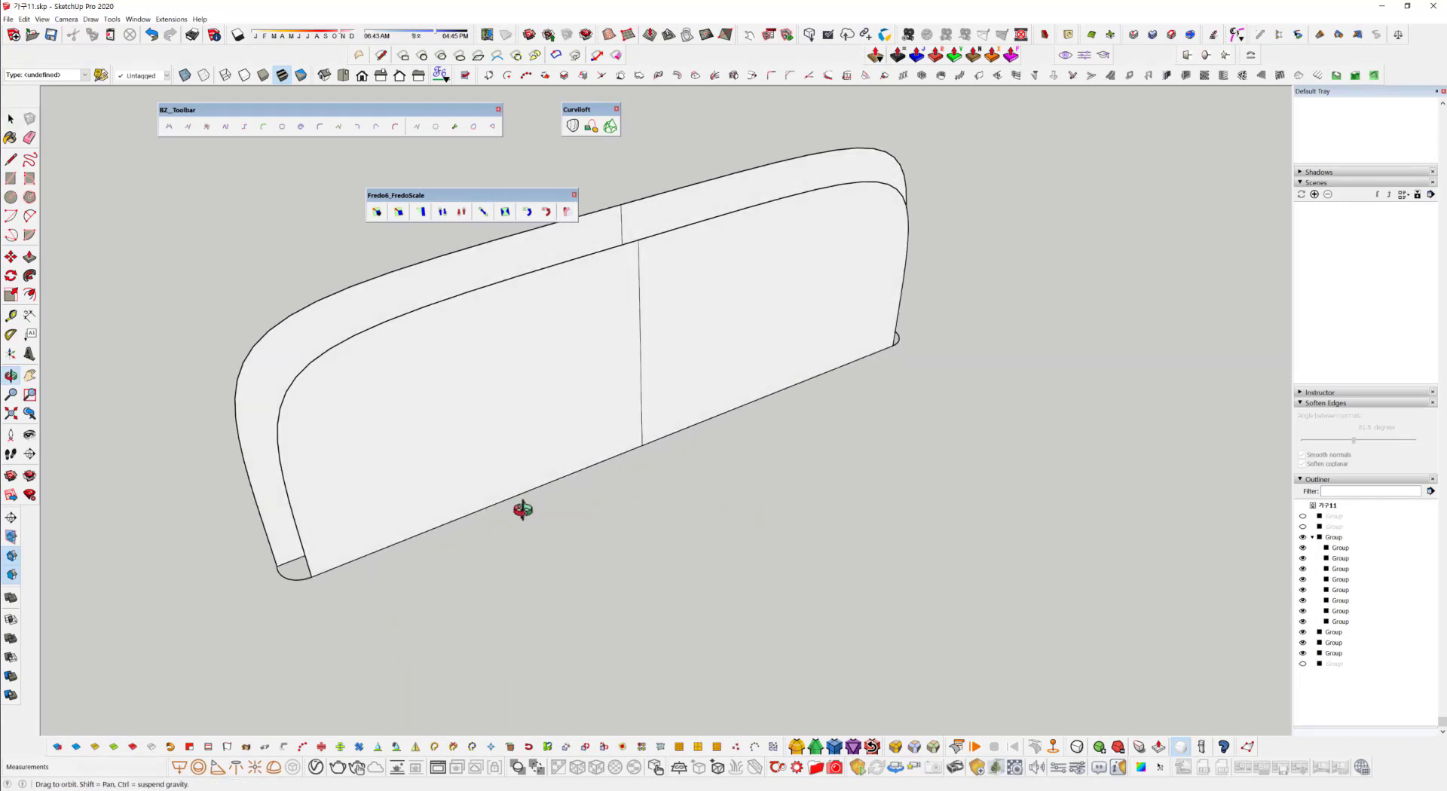
mouse_move(636, 505)
middle_mouse_down()
mouse_move(603, 532)
mouse_move(640, 462)
mouse_move(708, 410)
mouse_move(693, 452)
mouse_move(692, 415)
mouse_move(846, 394)
mouse_move(510, 508)
mouse_move(309, 550)
middle_mouse_up()
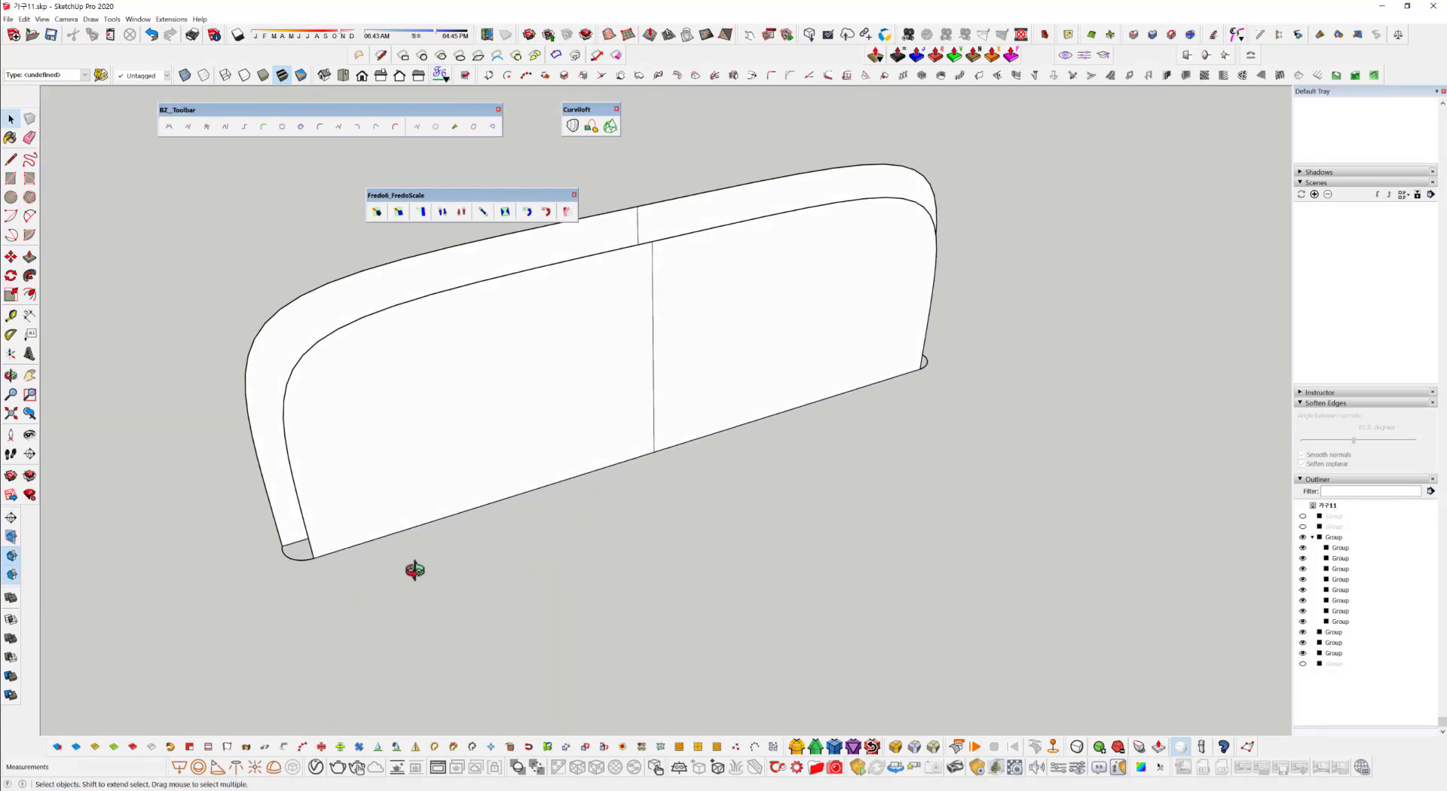
Draw a slightly outward-bulging two-point arc between the front profile's two lower corners along its bottom edge.
middle_click_drag(414, 571, 479, 564)
key("a")
left_click(331, 599)
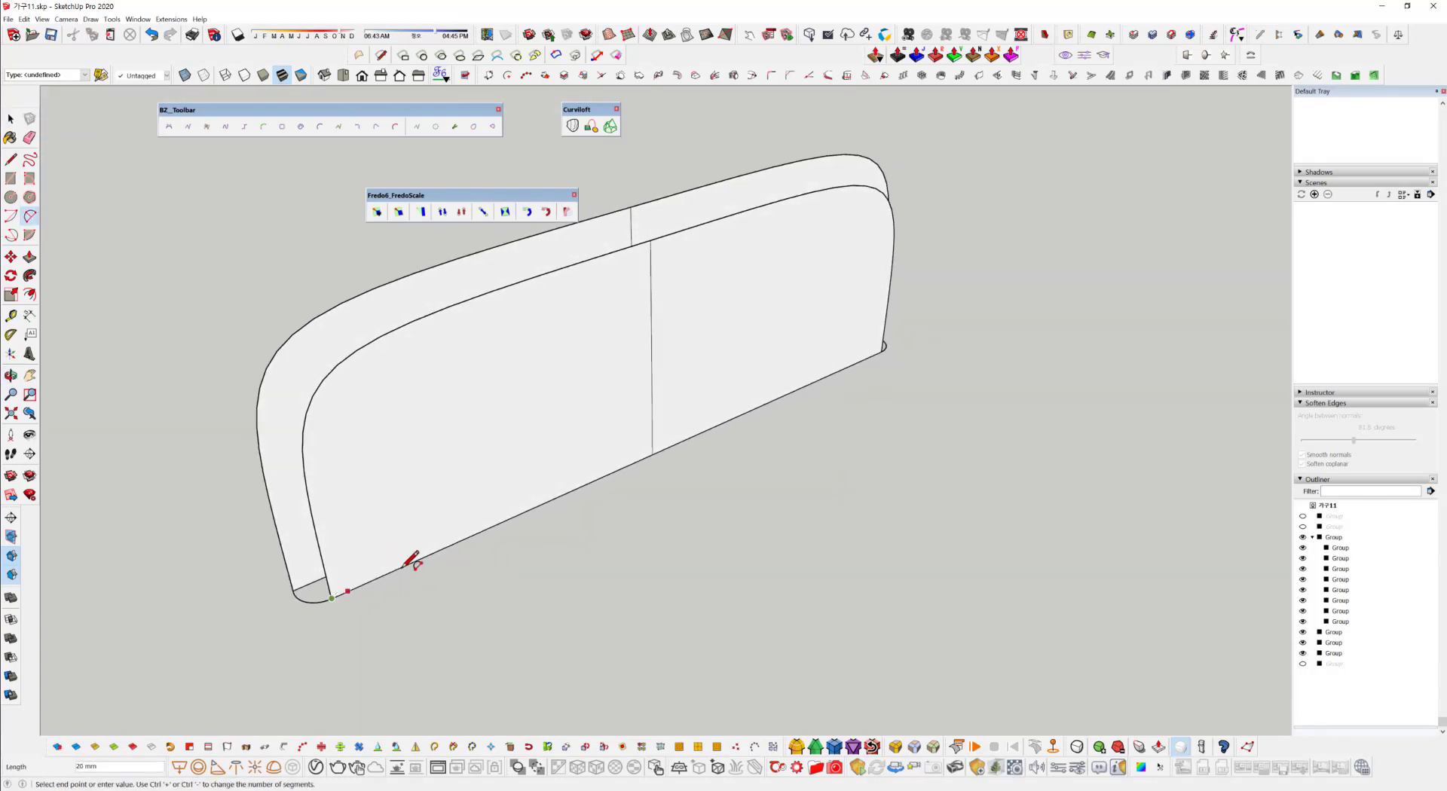
left_click(883, 350)
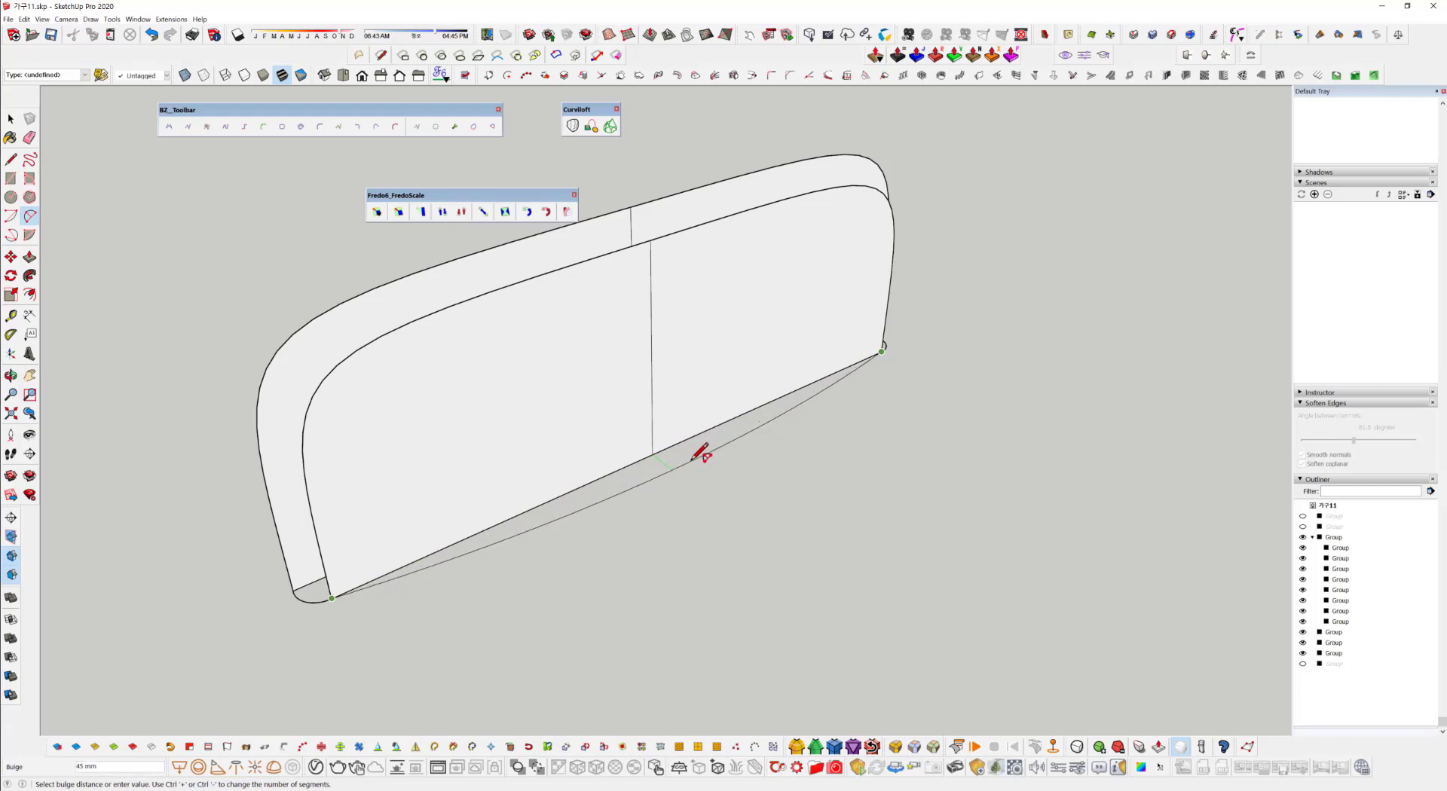
left_click(701, 453)
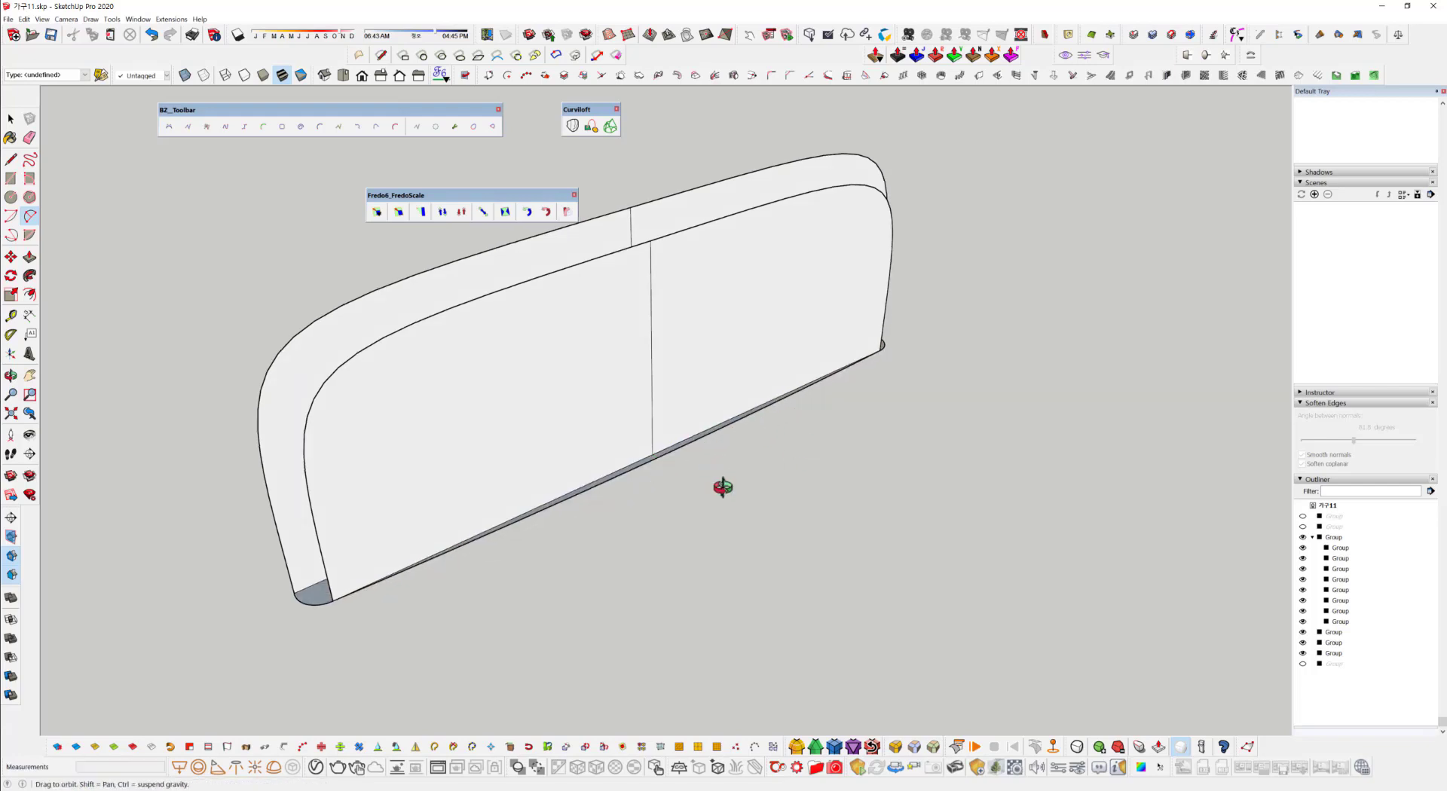
mouse_move(724, 484)
middle_mouse_down()
mouse_move(600, 624)
mouse_move(769, 497)
mouse_move(801, 507)
mouse_move(757, 499)
mouse_move(808, 400)
mouse_move(869, 371)
middle_mouse_up()
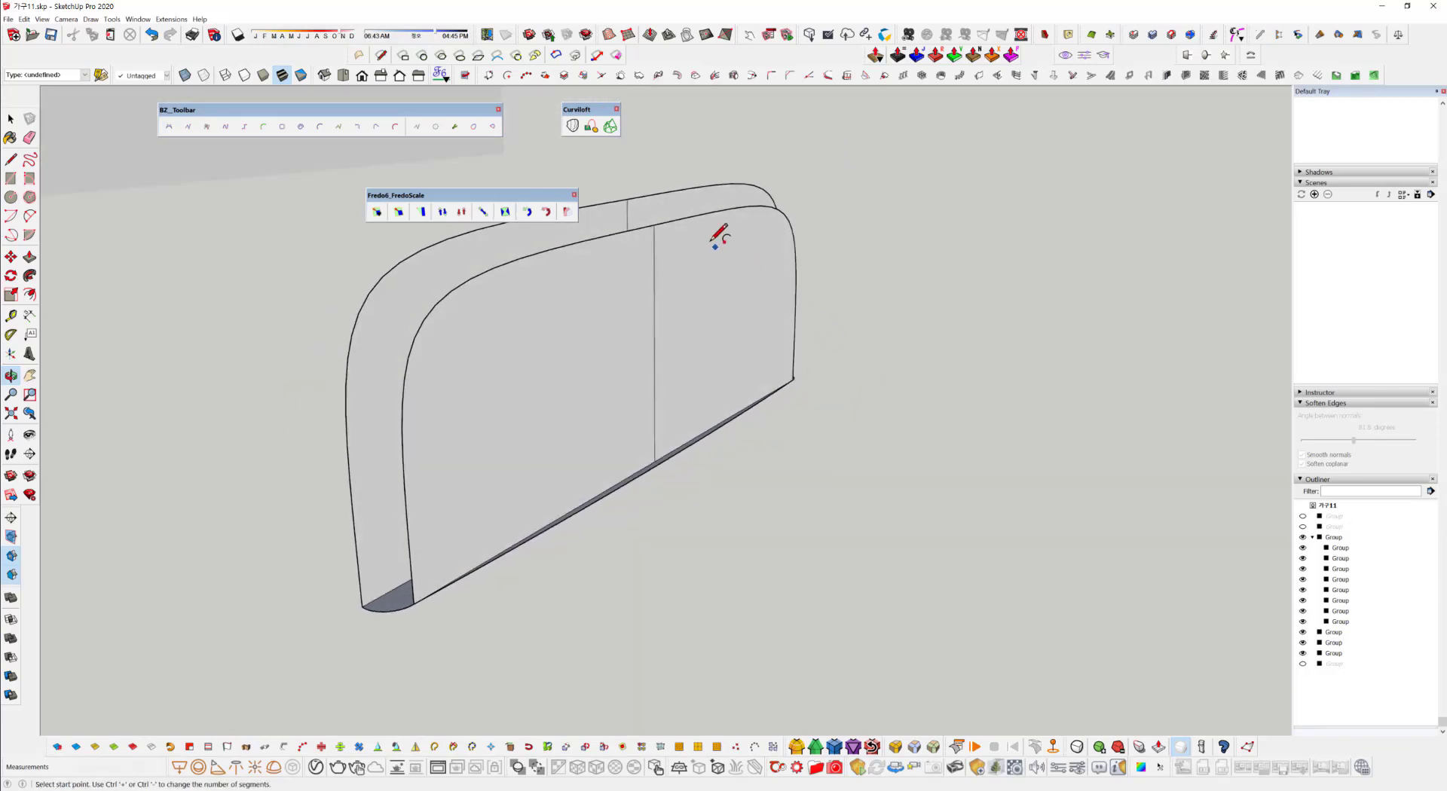
scroll(652, 468, "up", 4)
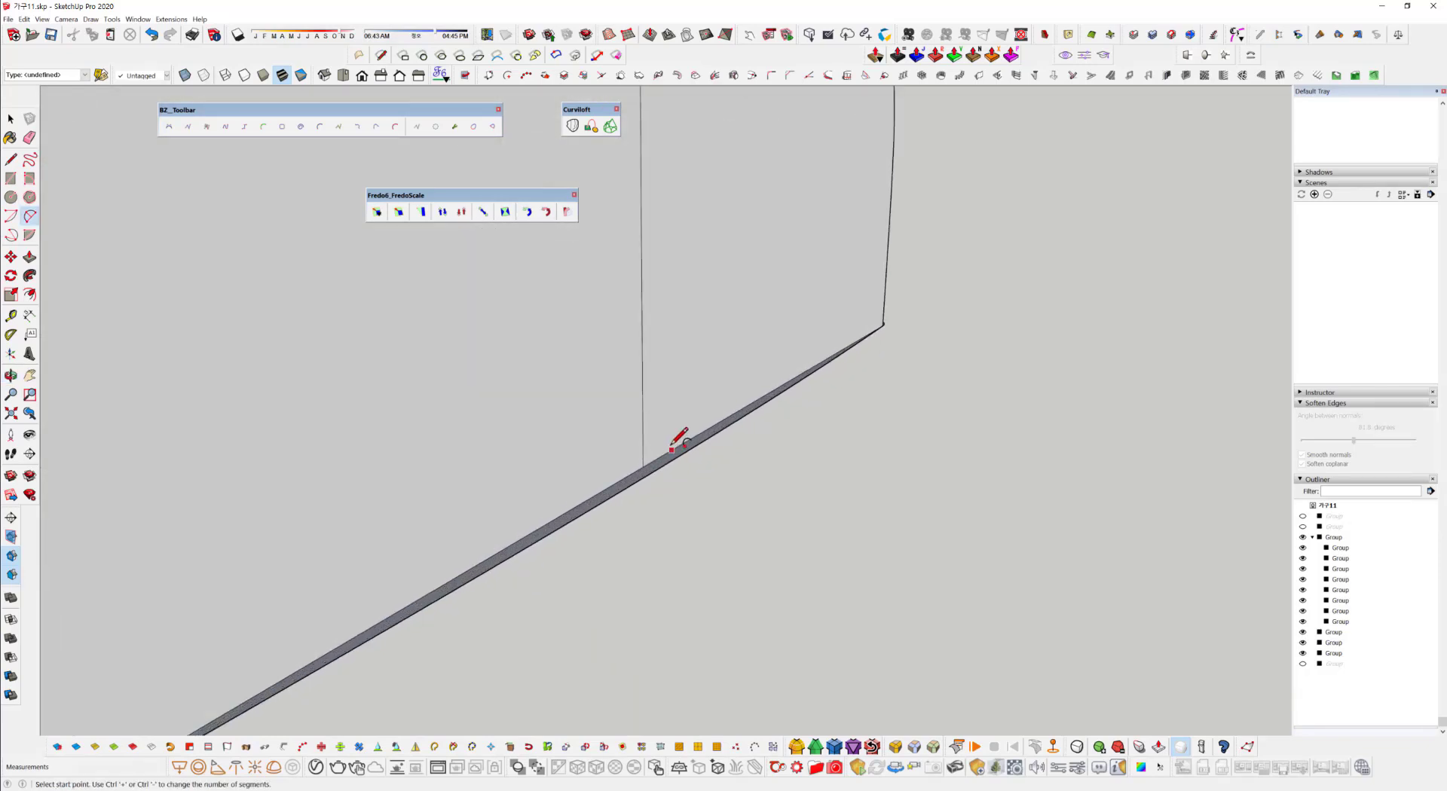
left_click(640, 468)
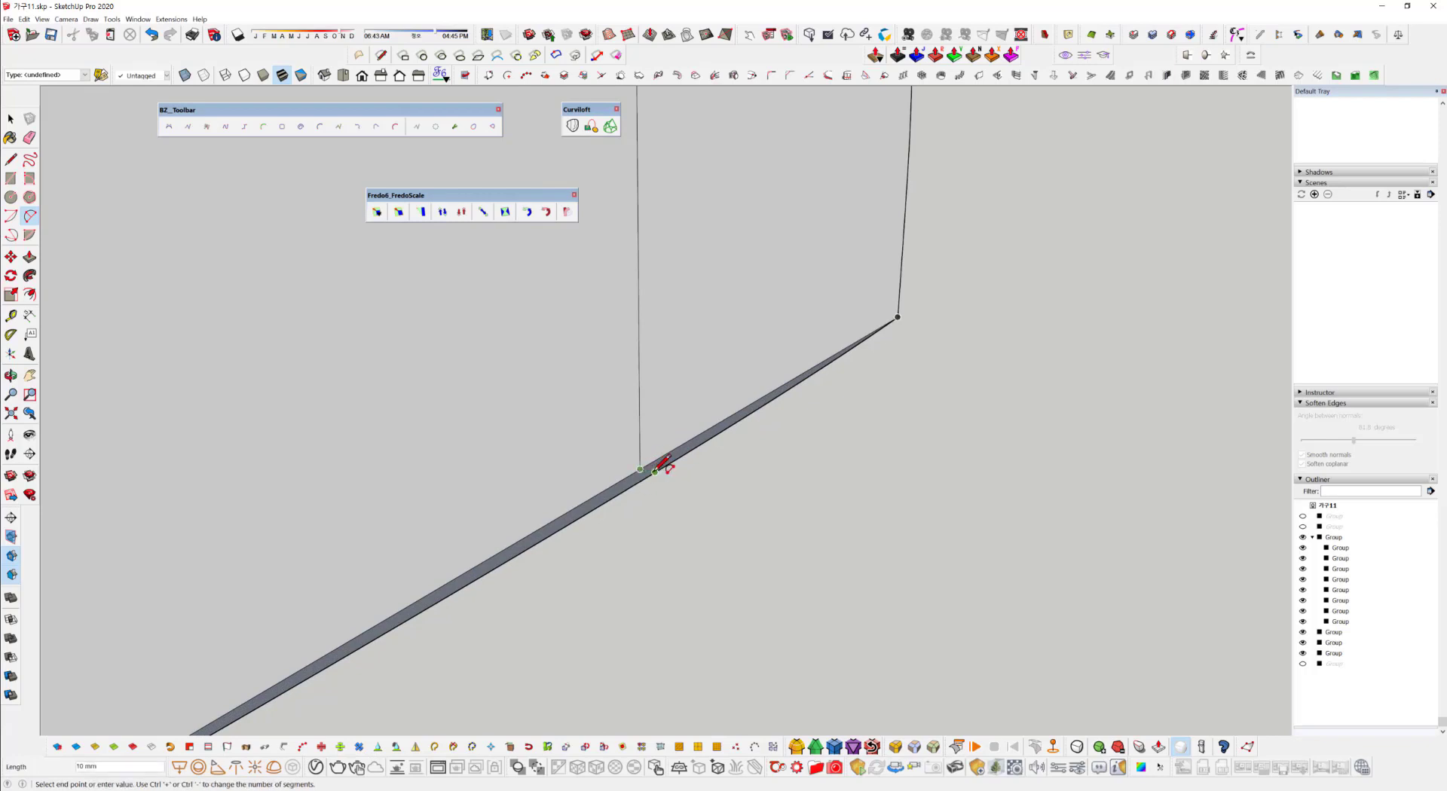
key("Escape")
key("space")
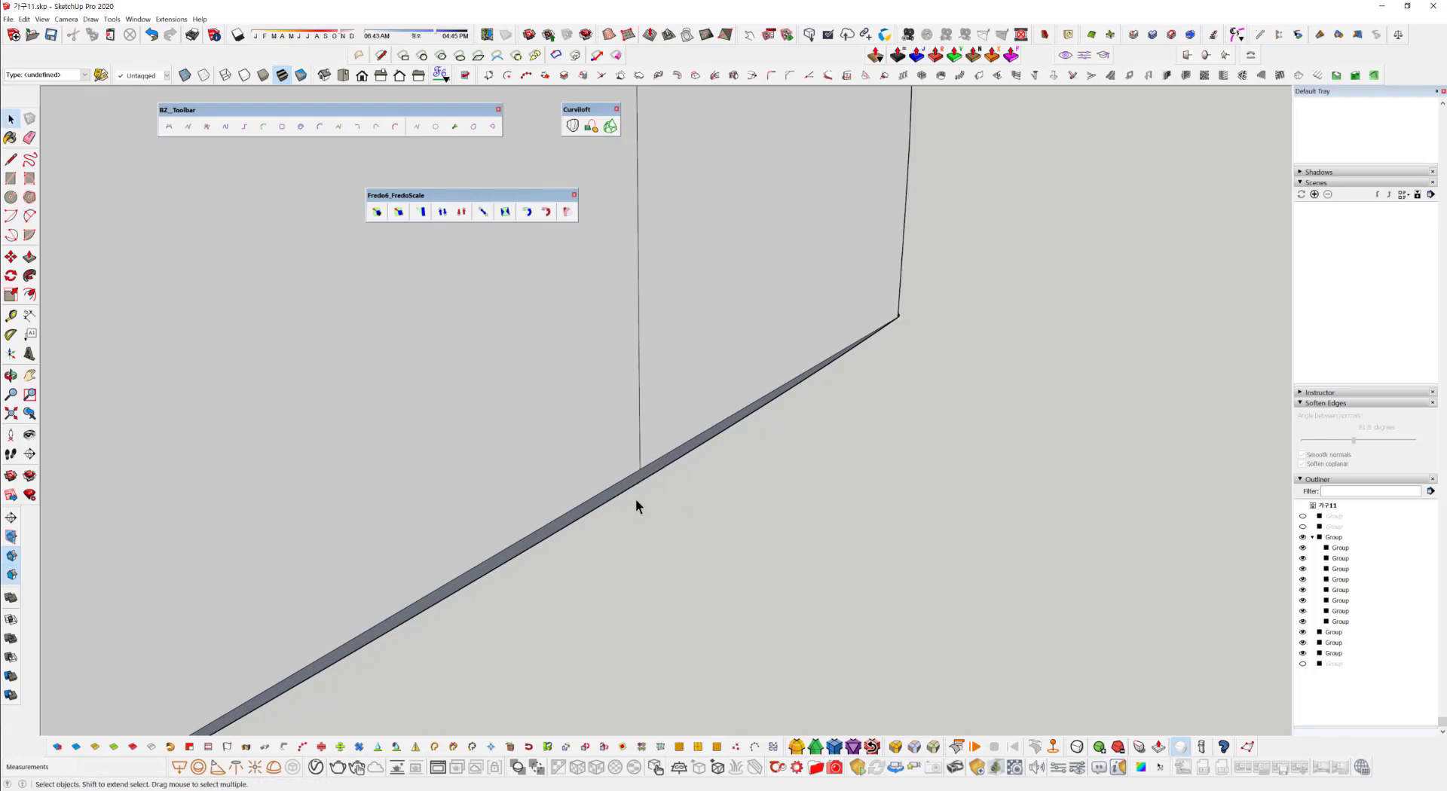
key("l")
left_click(640, 469)
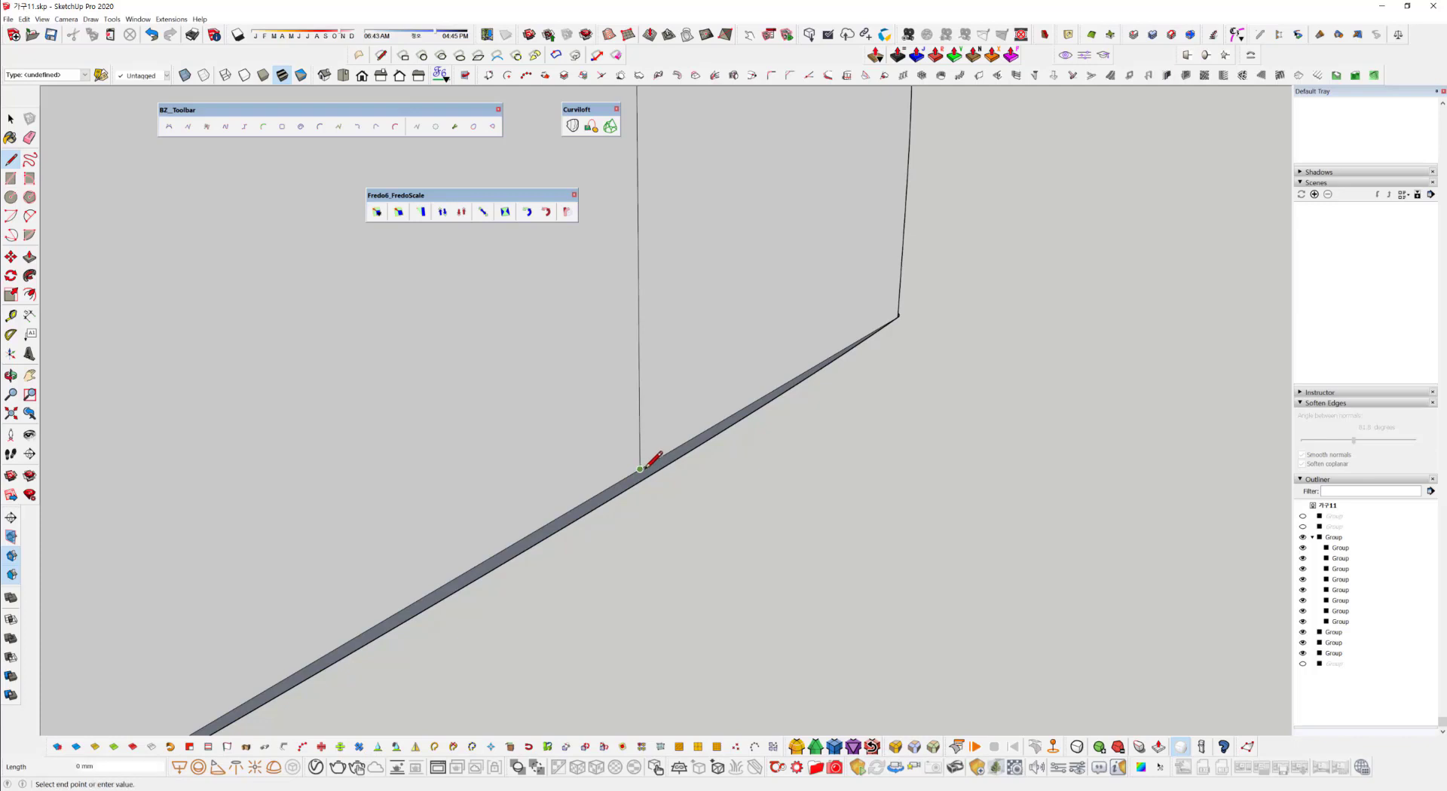
key("Escape")
scroll(669, 483, "down", 3)
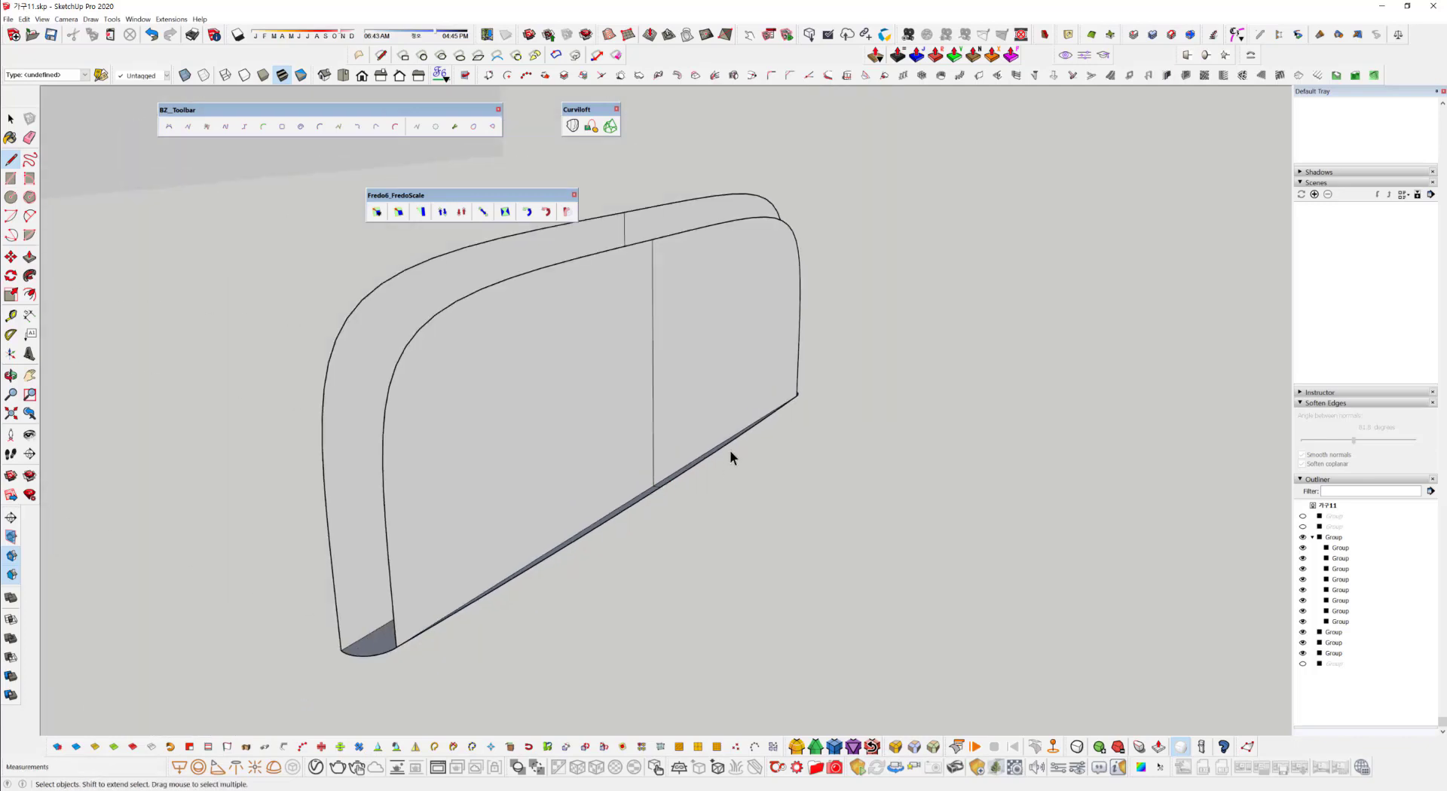
key("space")
key("a")
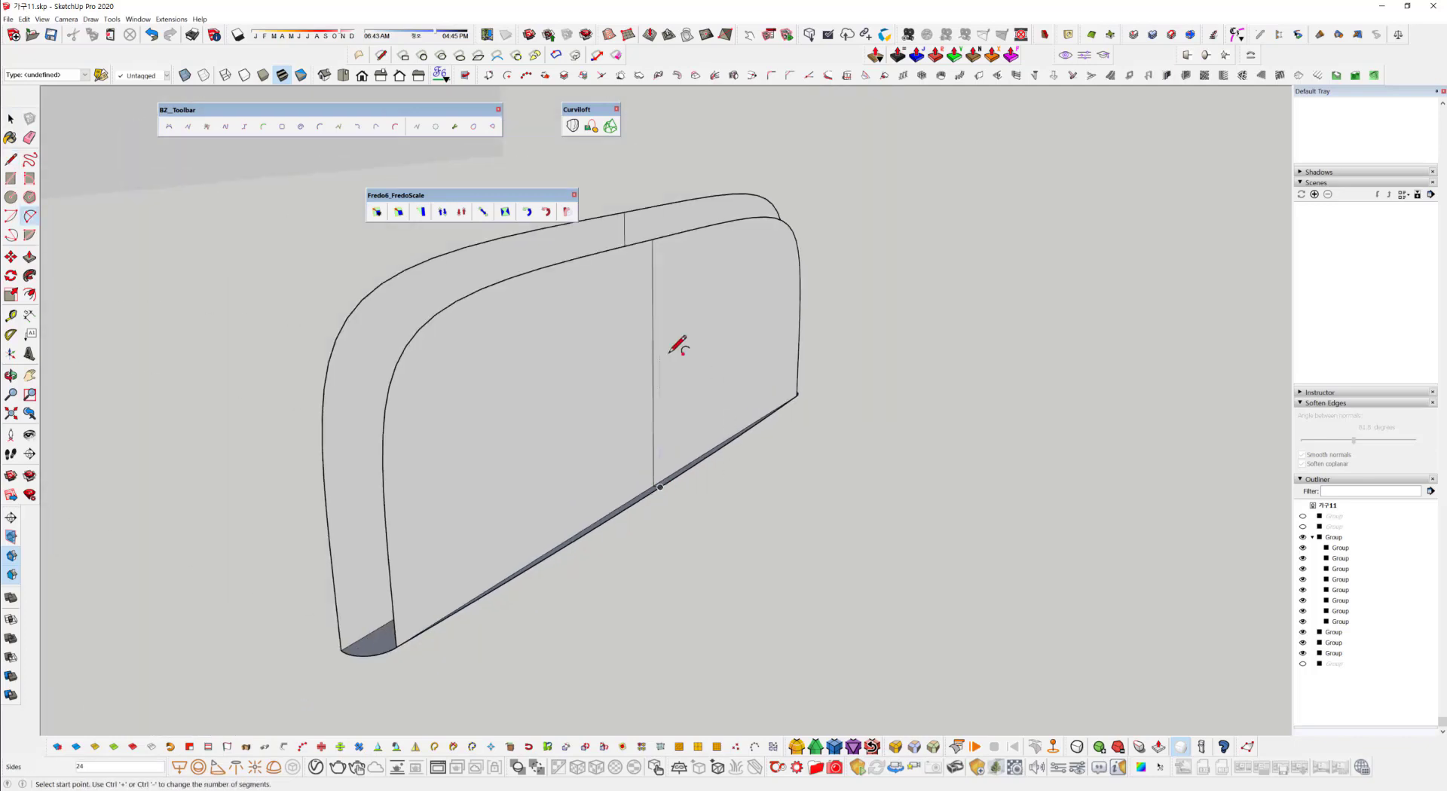
left_click(653, 240)
scroll(699, 446, "up", 5)
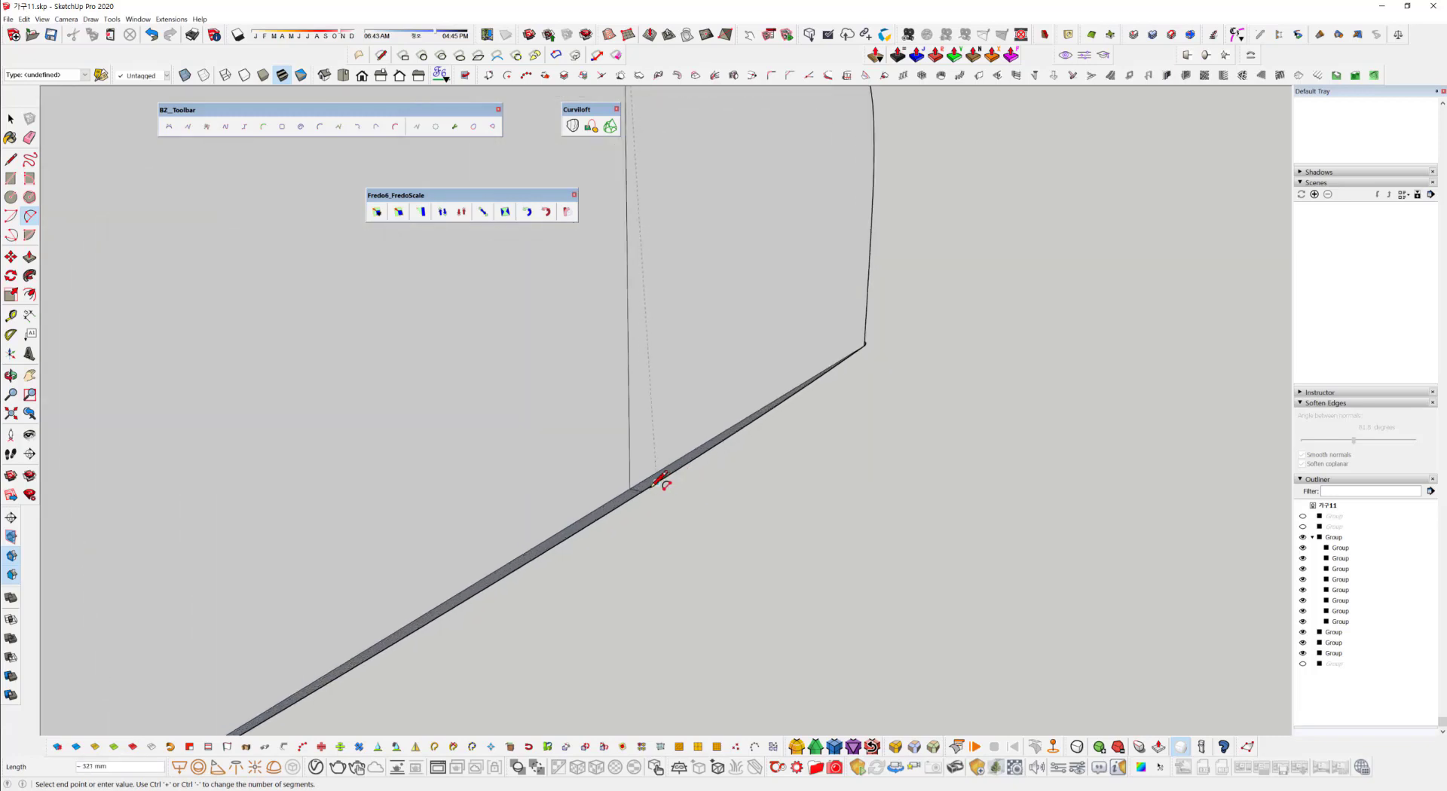
left_click(641, 490)
scroll(693, 407, "down", 5)
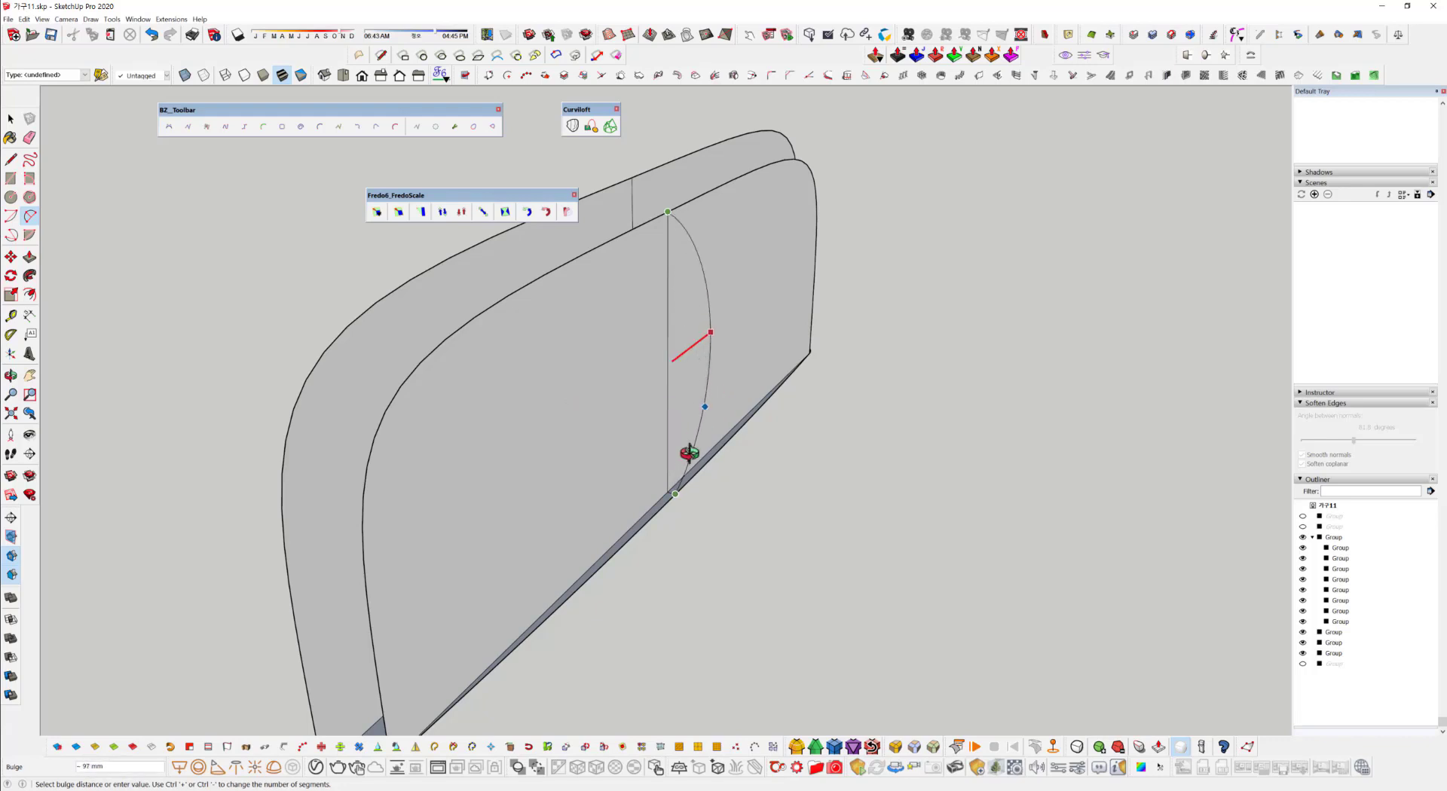
scroll(697, 482, "down", 3)
middle_click_drag(747, 499, 872, 477)
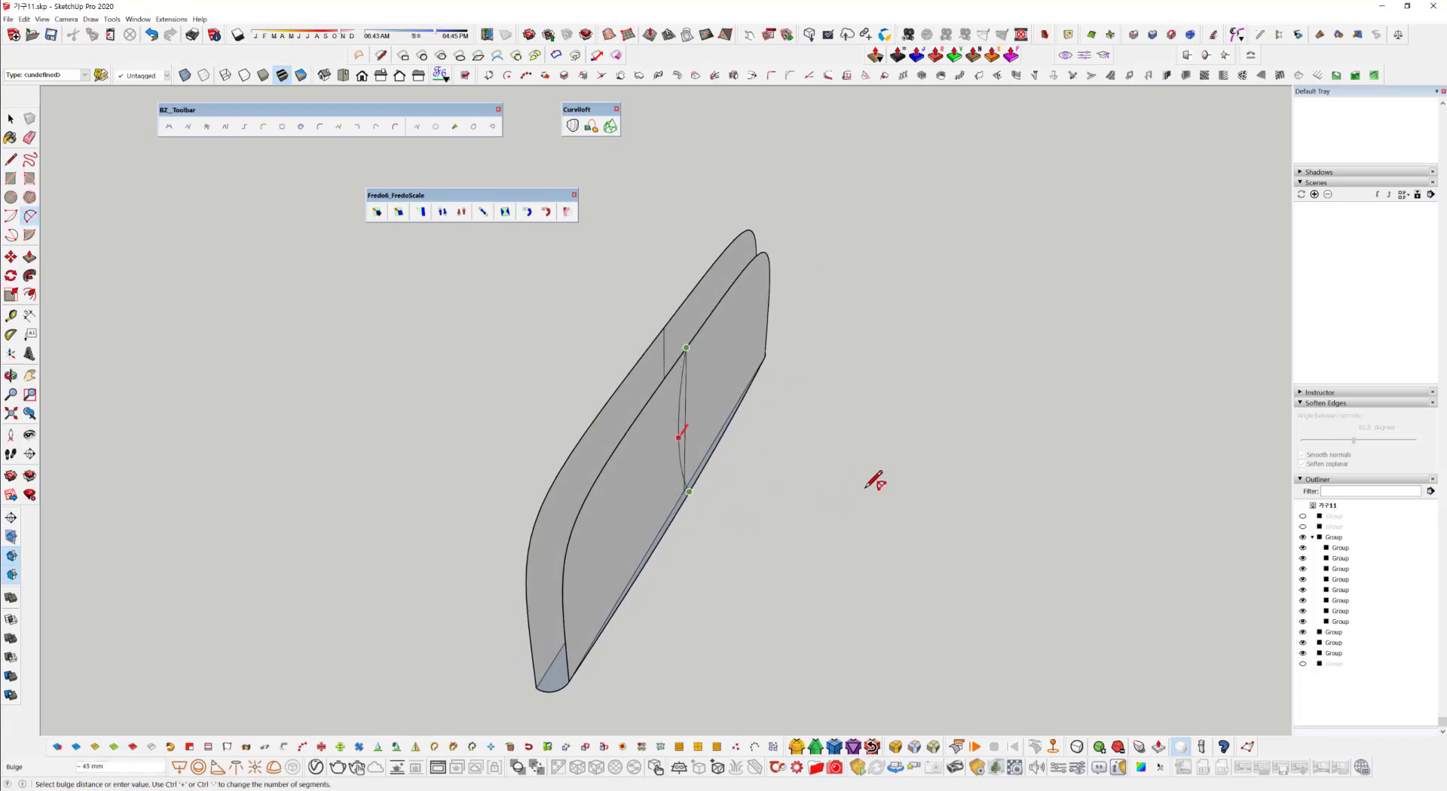
key("space")
Draw a two-point arc from the top of the front profile's dividing line to the bottom arc's midpoint, bulging outward 10 mm.
middle_click_drag(654, 389, 701, 445)
key("a")
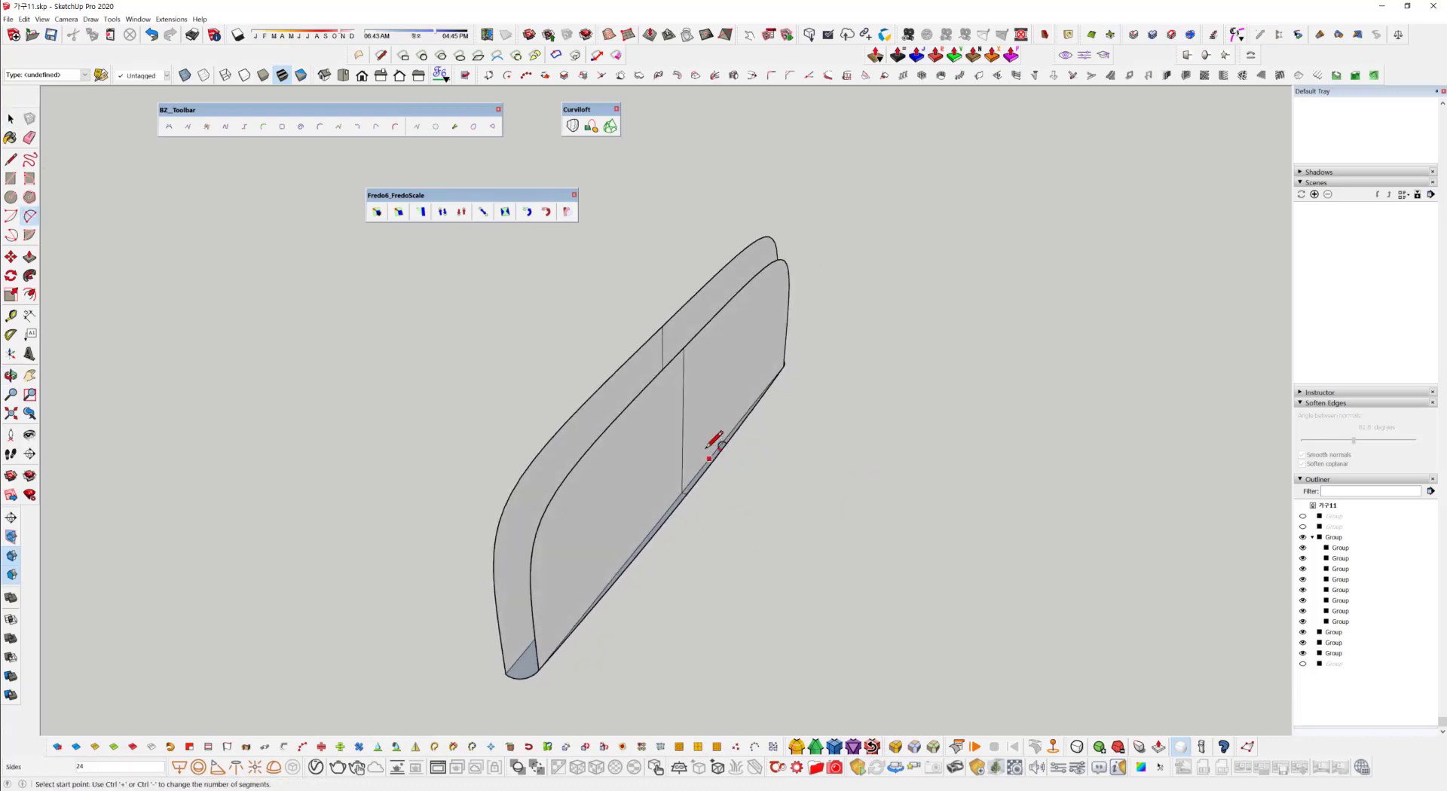
left_click(683, 348)
left_click(687, 494)
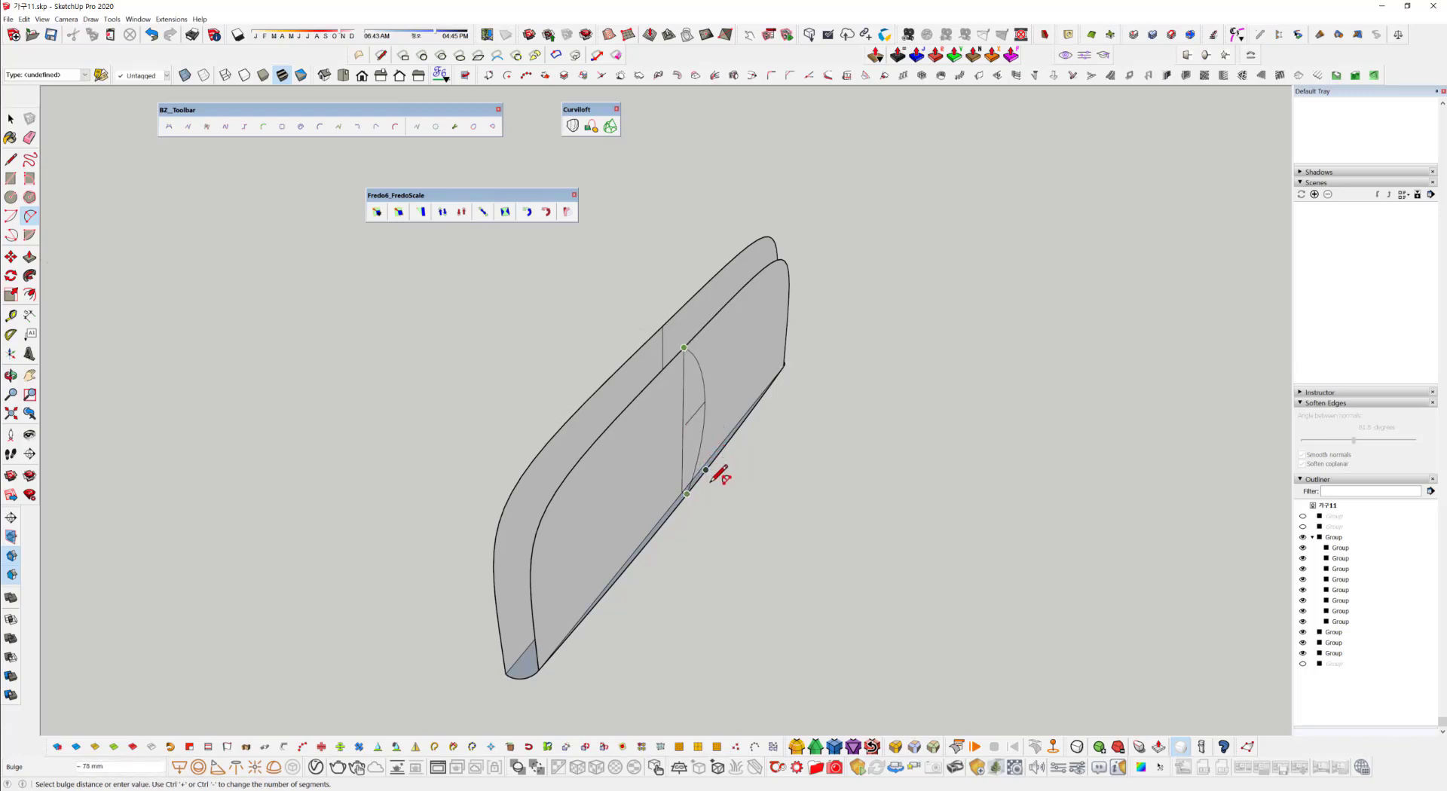
middle_click_drag(754, 536, 775, 620)
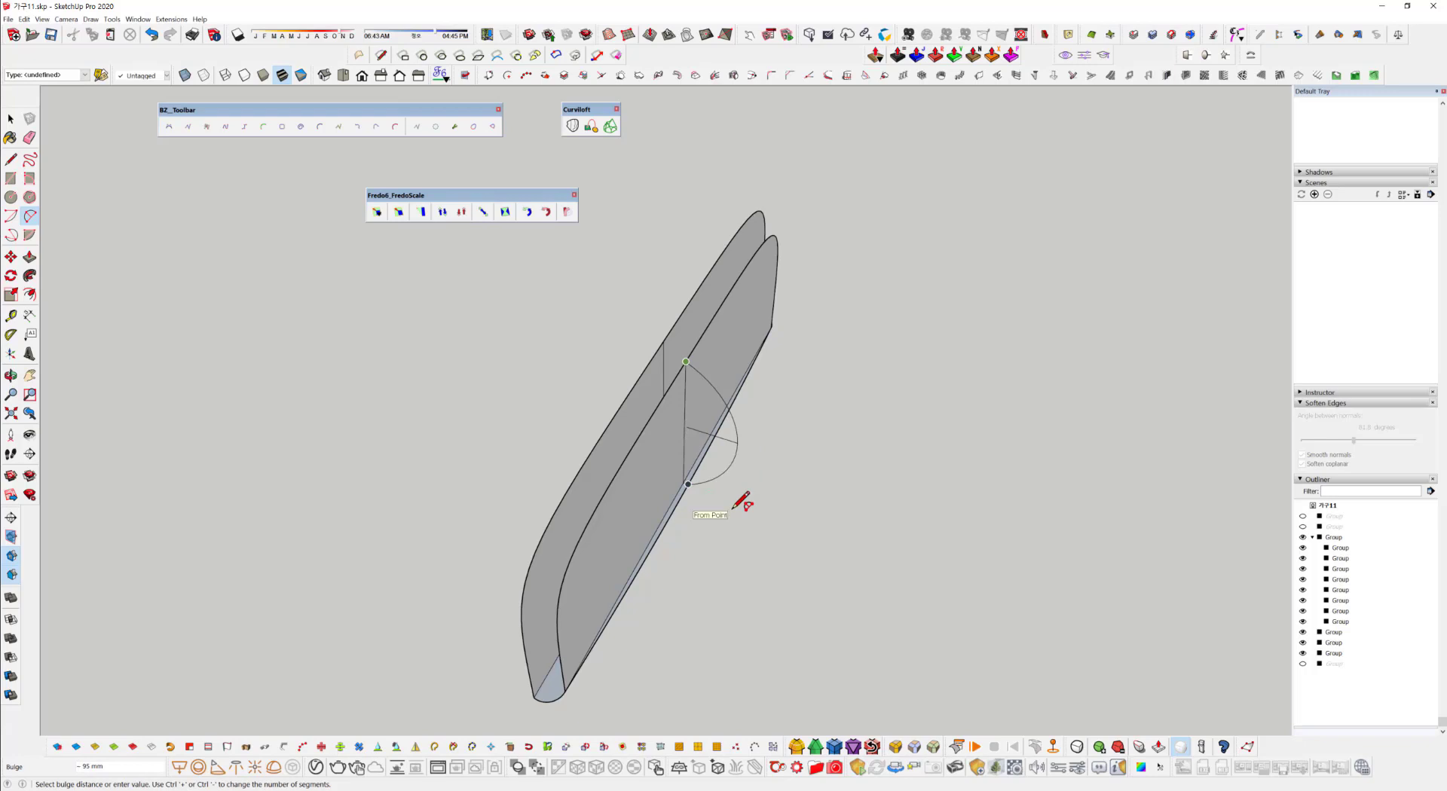
type("10")
key("Return")
middle_click_drag(757, 496, 655, 495)
key("a")
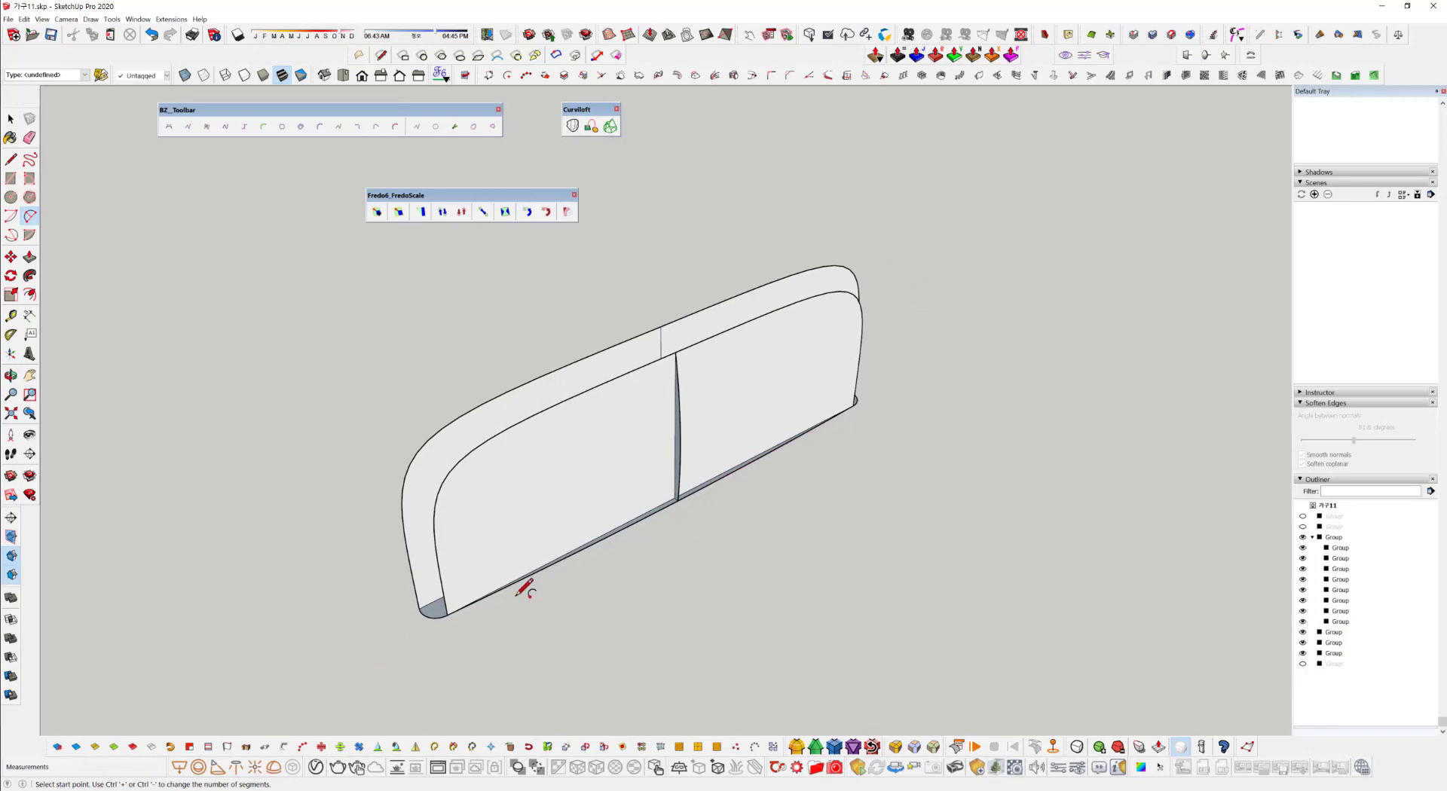
Delete the face of the front profile's near half and the face enclosed by the vertical centre arc.
scroll(573, 520, "up", 4)
key("space")
left_click(599, 500)
middle_click_drag(598, 498, 604, 419)
key("Delete")
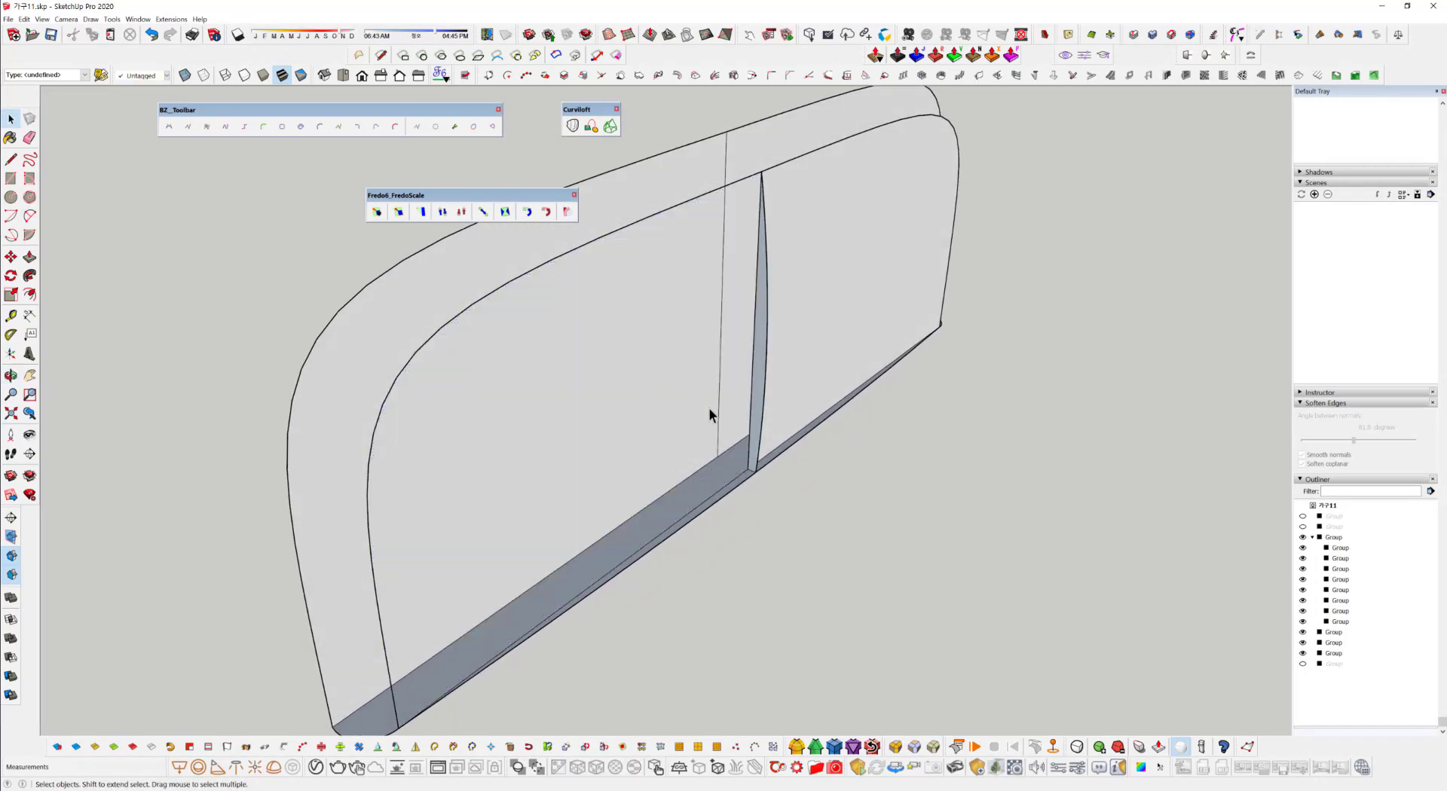
left_click(762, 409)
key("Delete")
Remove the sliver face along the bottom arc and the face of the front profile's far half, undoing one excess deletion.
scroll(728, 493, "up", 4)
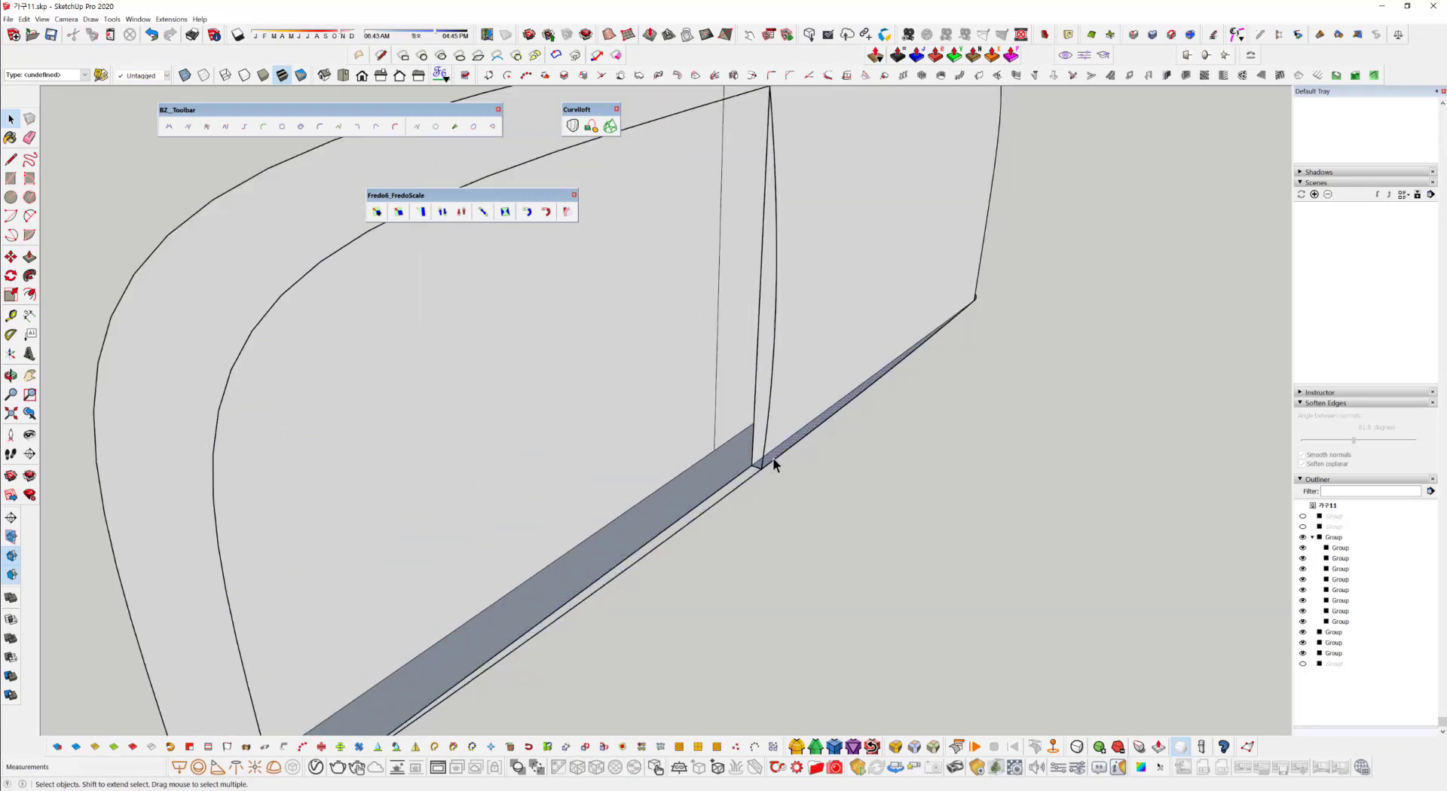
key("Delete")
left_click(788, 405)
key("Delete")
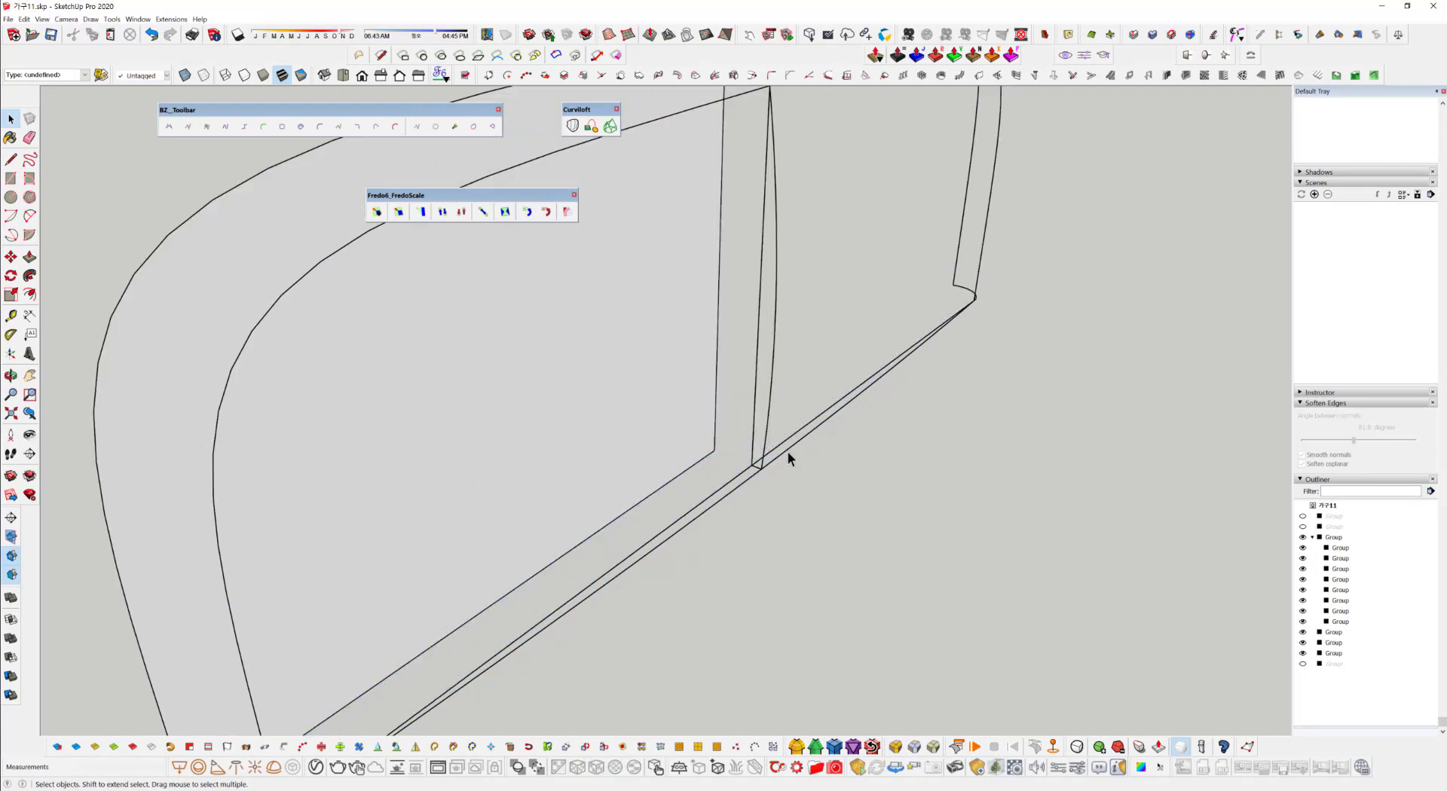
key("ctrl+z")
left_click(800, 430)
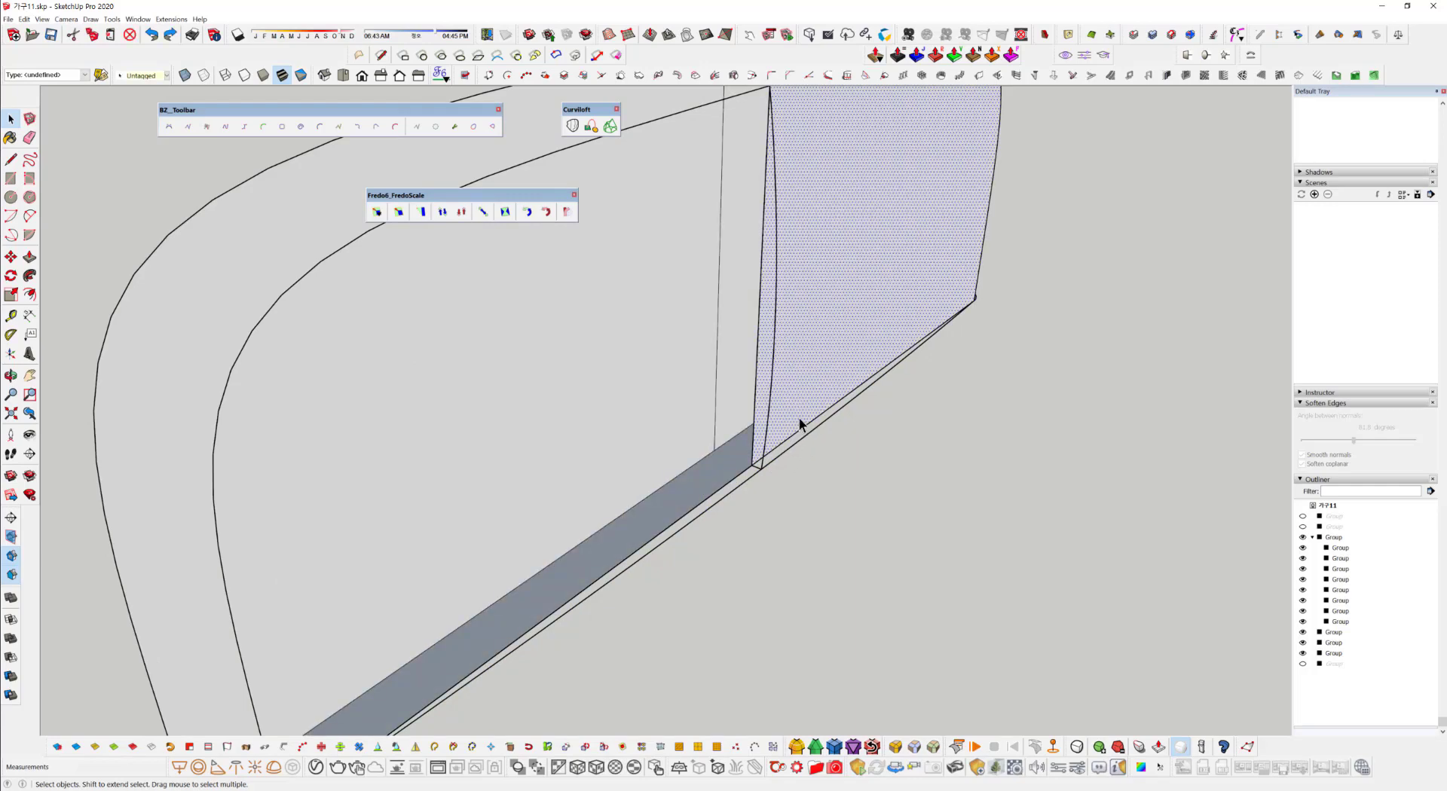
Delete the front profile's straight bottom edges, straight dividing line and the short leftover edge at their junction, keeping the arcs.
middle_click_drag(801, 424, 688, 612)
left_click(700, 501)
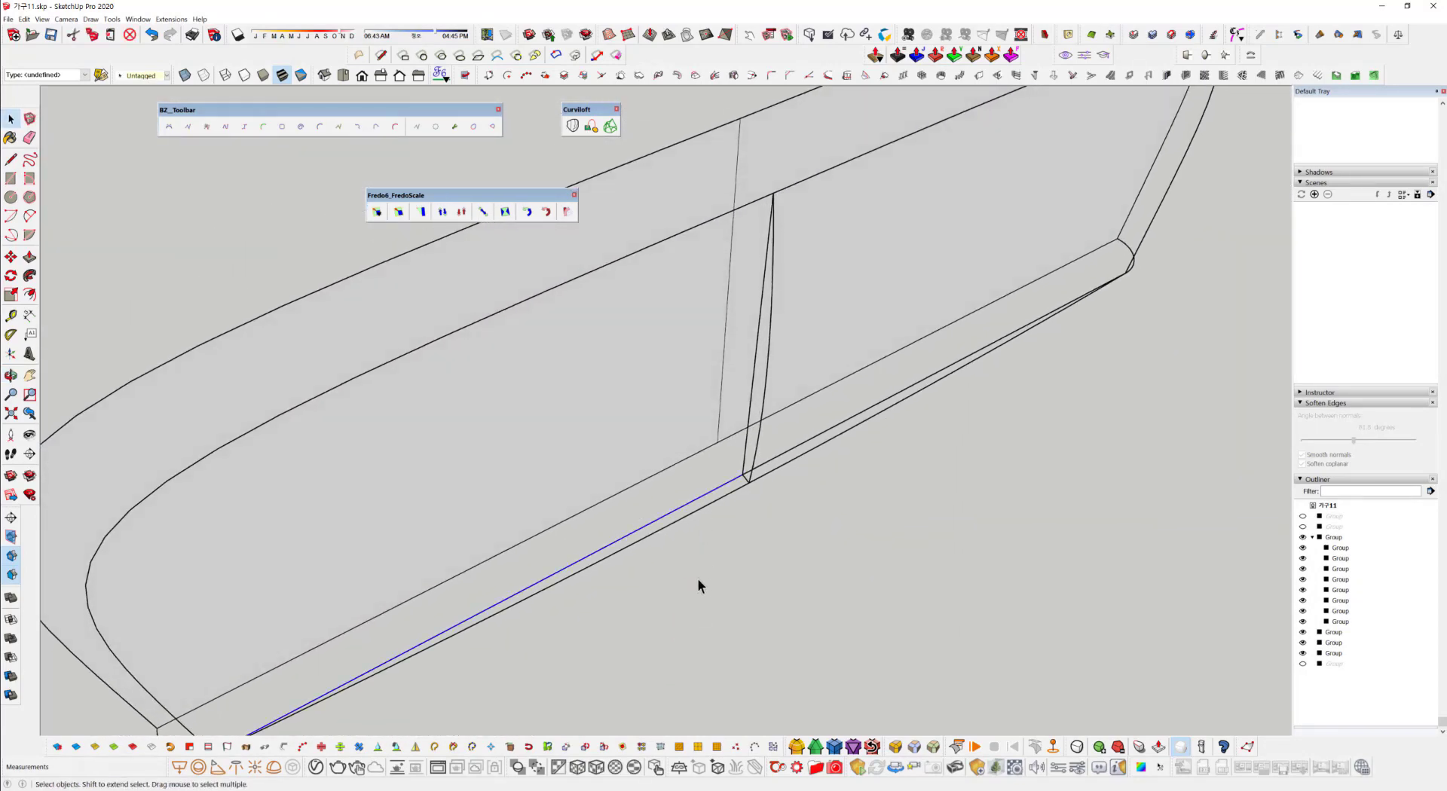
key("Delete")
left_click(774, 459)
key("Delete")
left_click(747, 446)
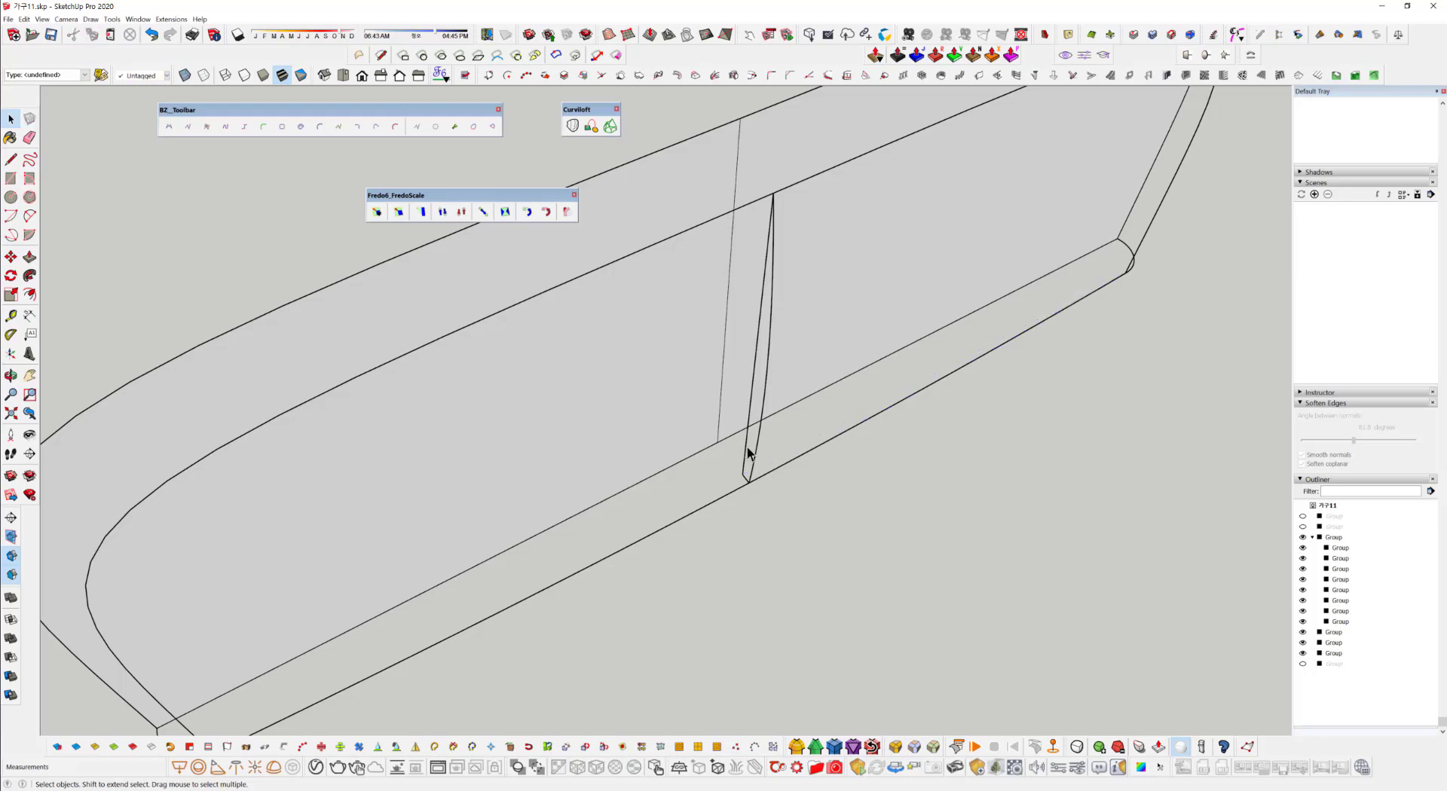
key("Delete")
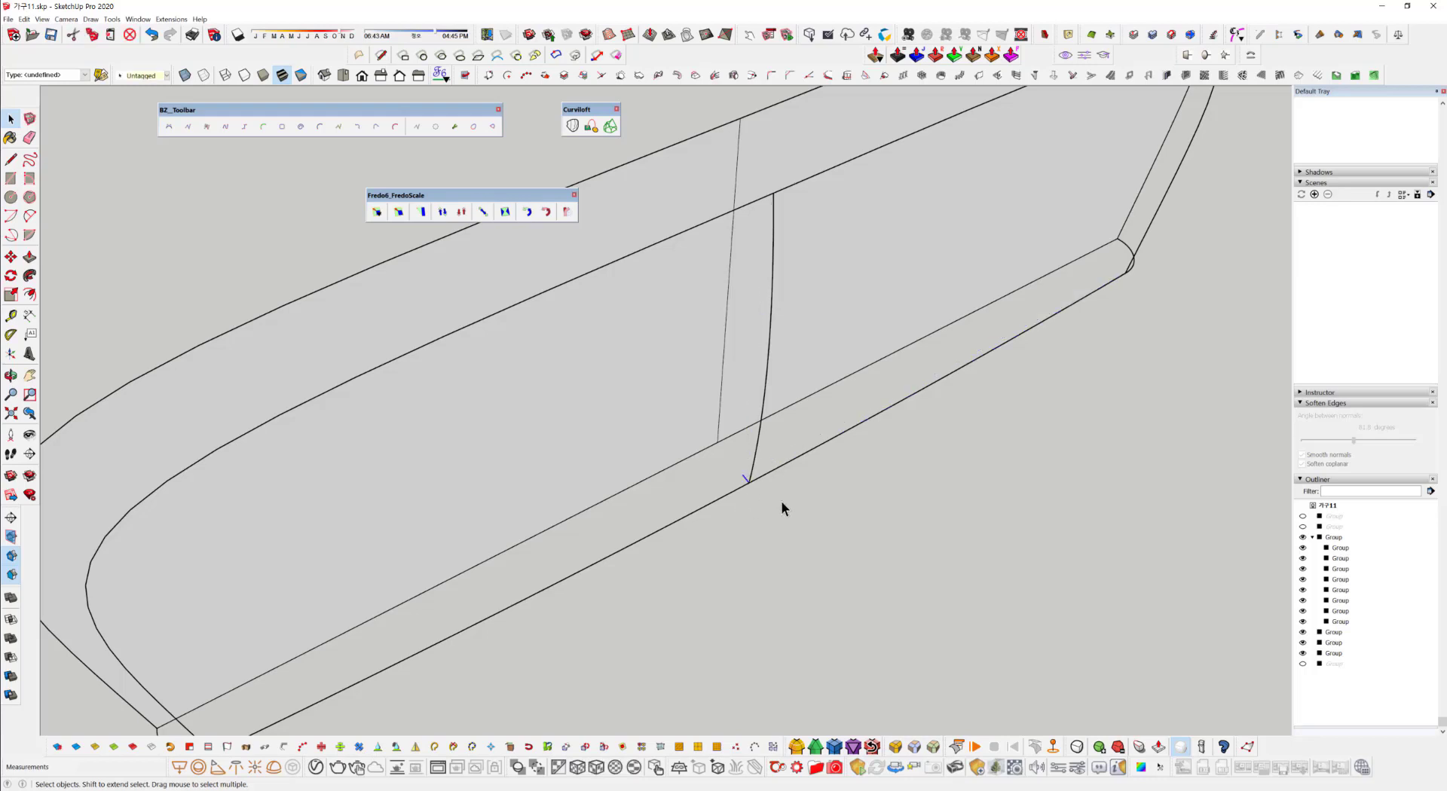
middle_click_drag(780, 501, 952, 285)
scroll(953, 379, "down", 5)
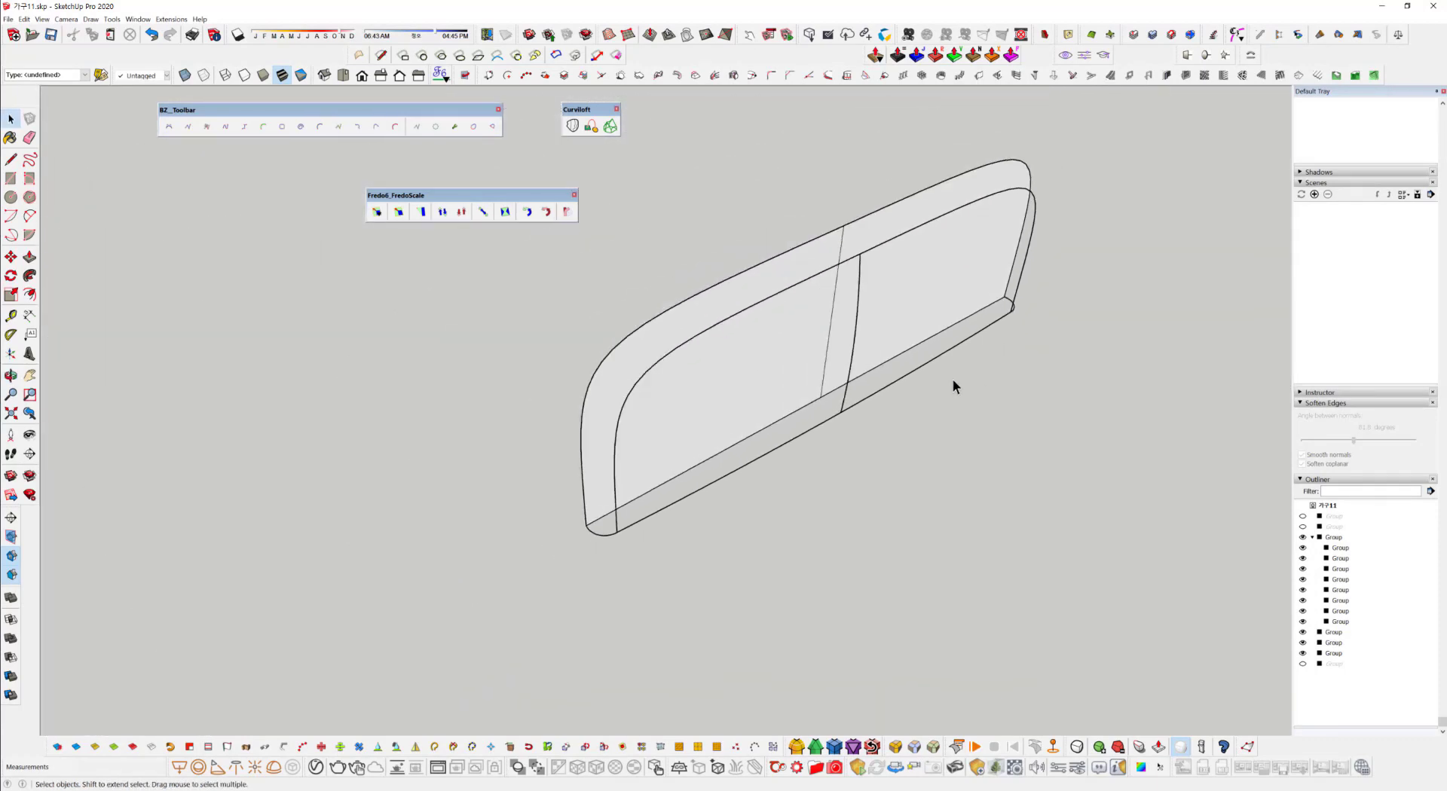
Skin the near half of the front profile from its boundary curves and centre arc with Curviloft, and dock the BZ_Toolbar.
middle_click_drag(952, 379, 556, 285)
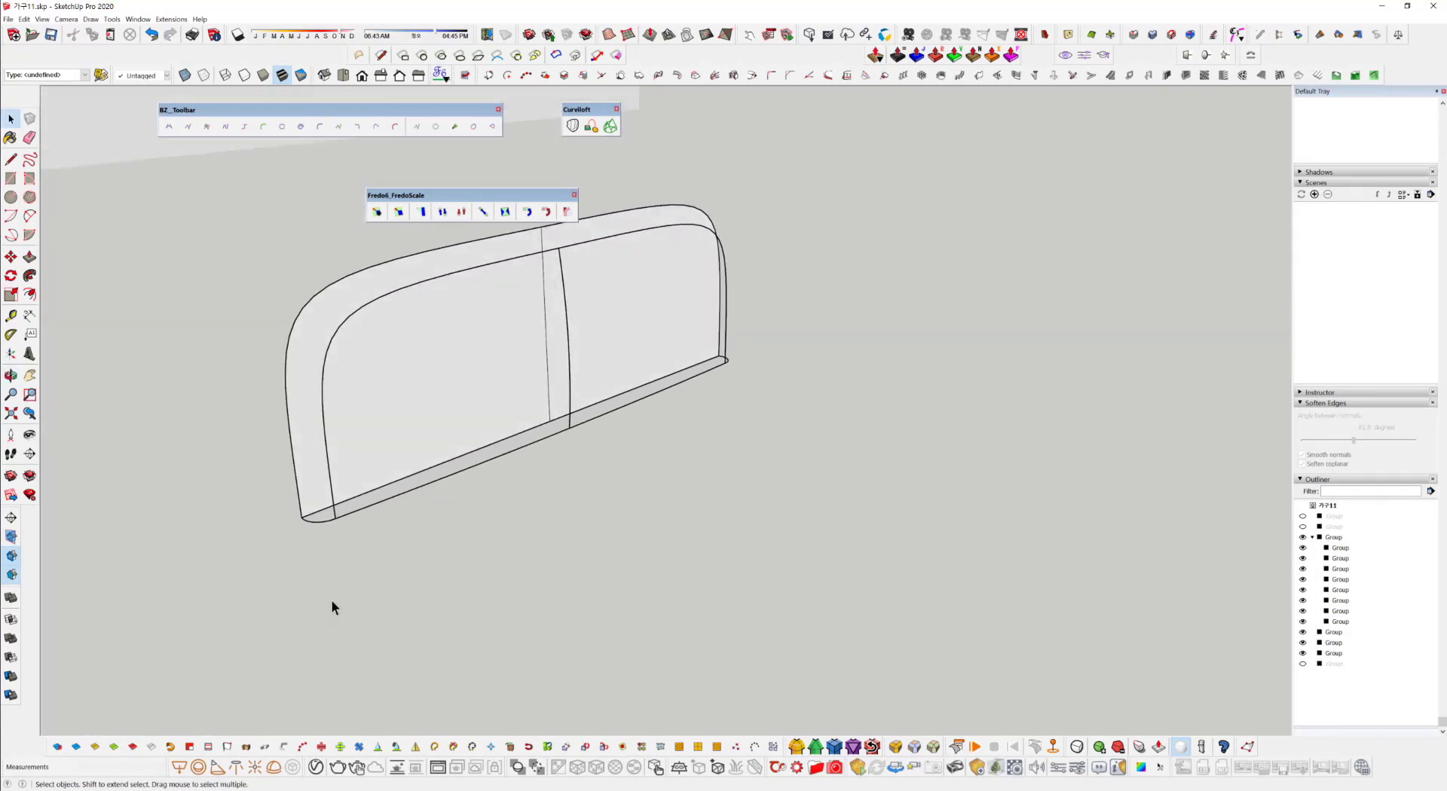
middle_click_drag(331, 607, 702, 548)
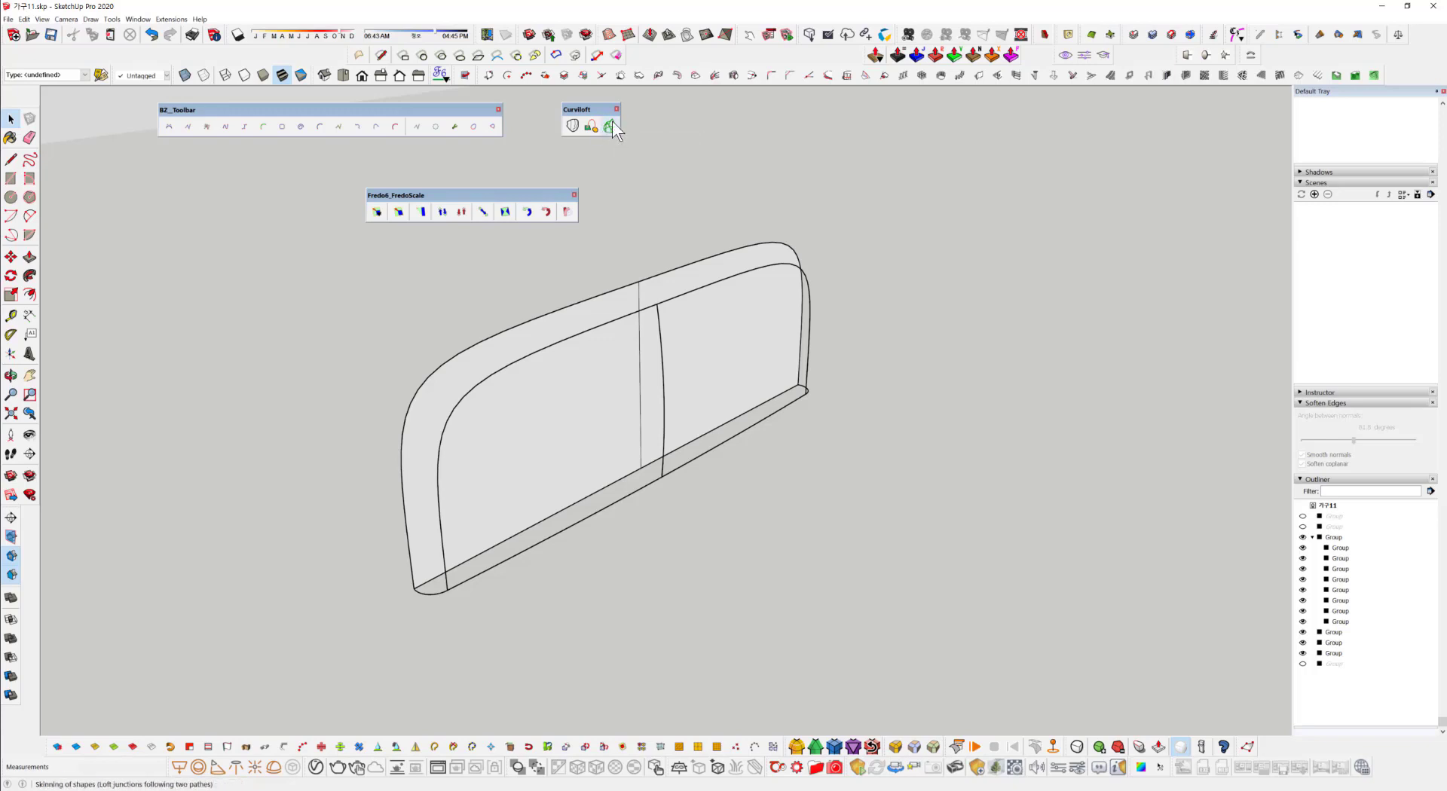
middle_click_drag(652, 549, 637, 554)
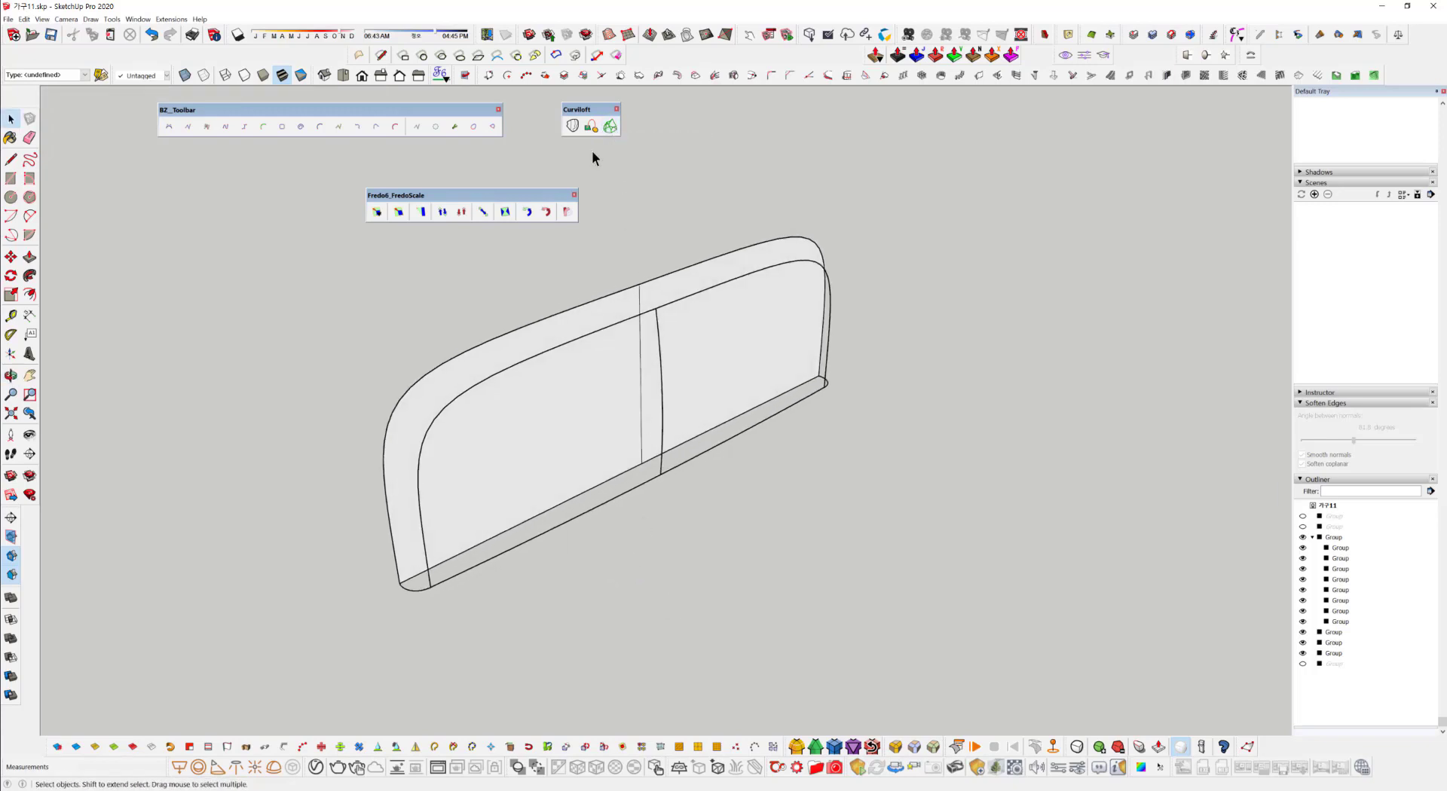
left_click(544, 351)
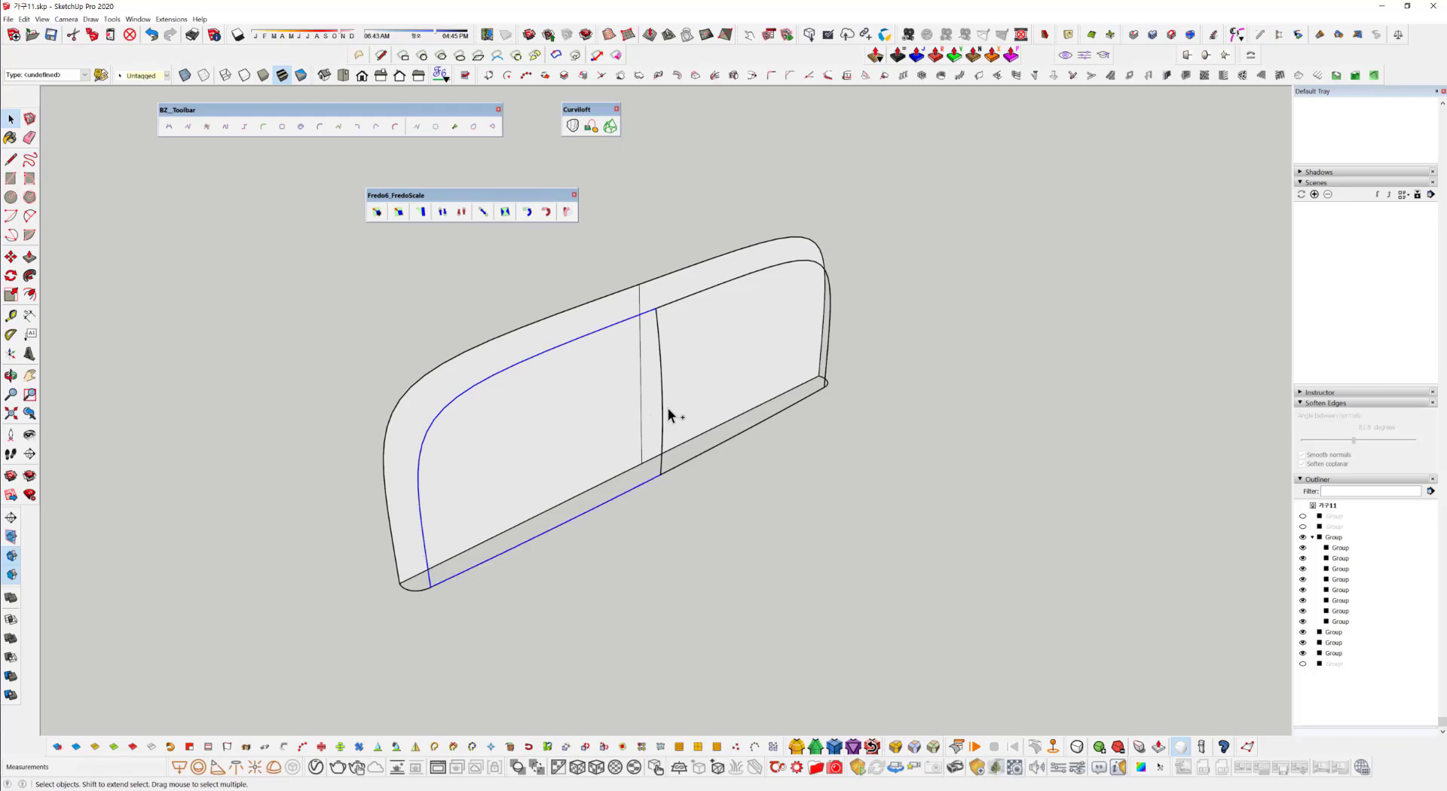
left_click(610, 126)
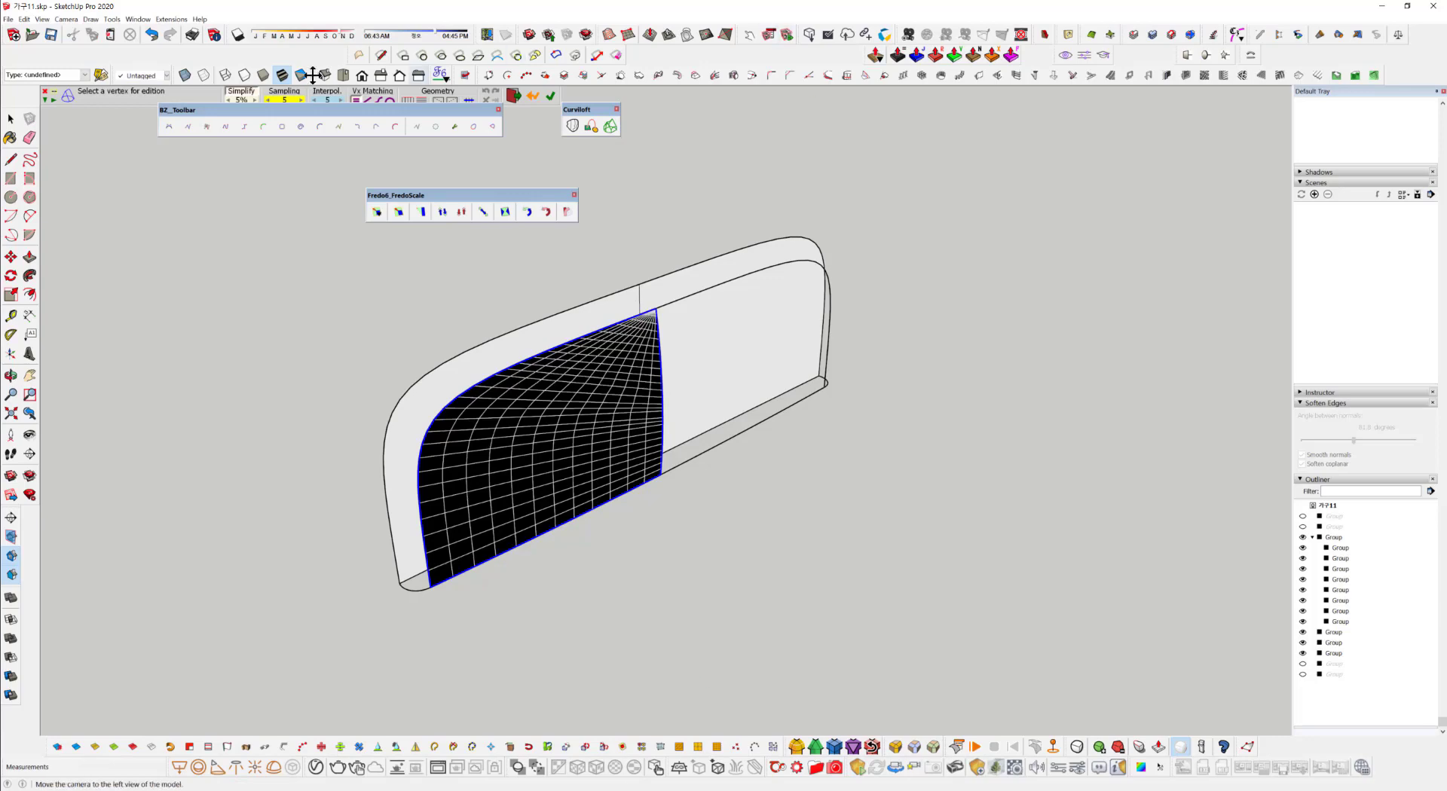
left_click_drag(317, 110, 260, 57)
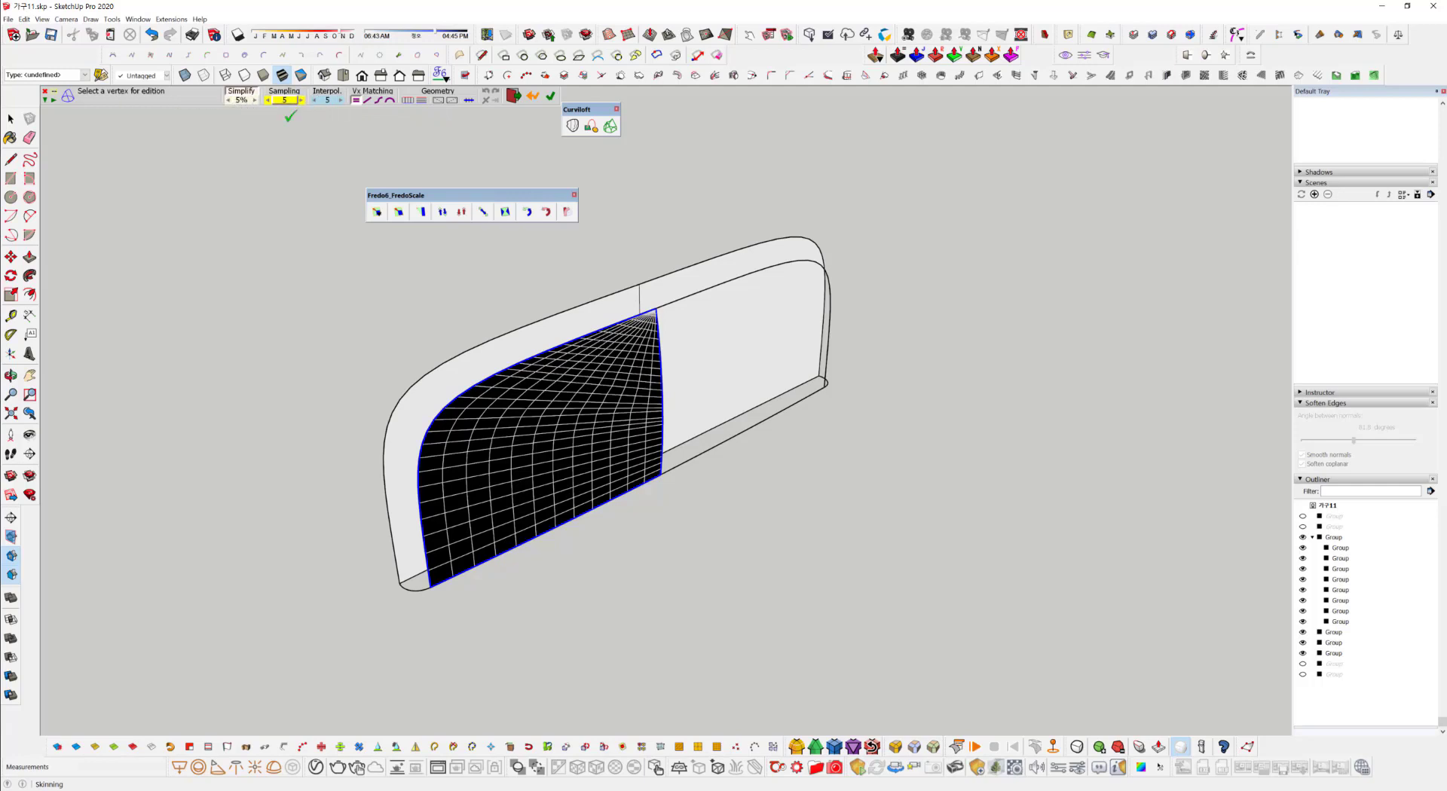
Examine the generated skin's vertex matching, sampling and simplify options.
left_click(379, 101)
left_click(356, 101)
left_click(288, 100)
left_click(729, 412)
left_click(241, 100)
left_click(694, 408)
Open the skinned half's junction properties and compare its vertex matching methods.
left_click(540, 381)
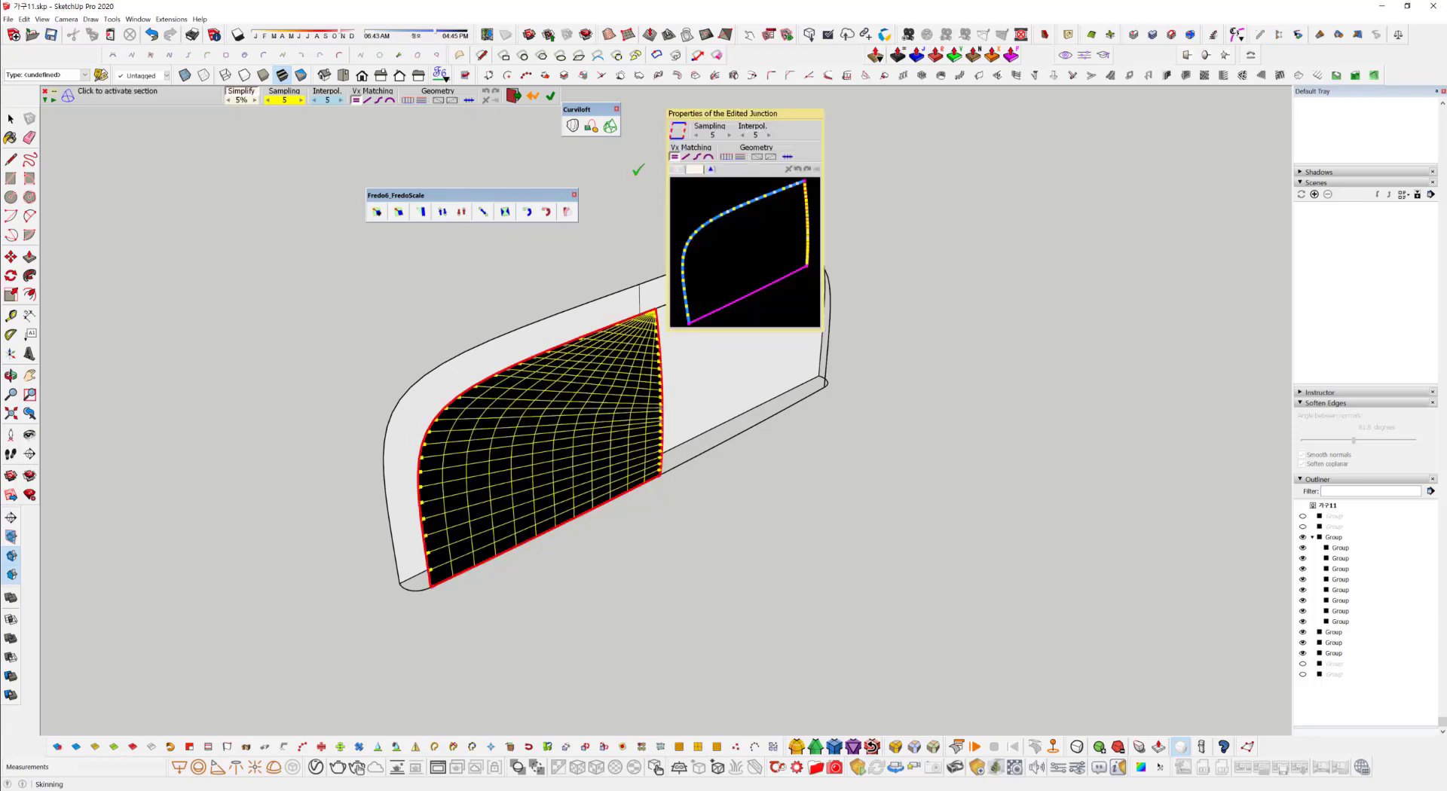
left_click(709, 157)
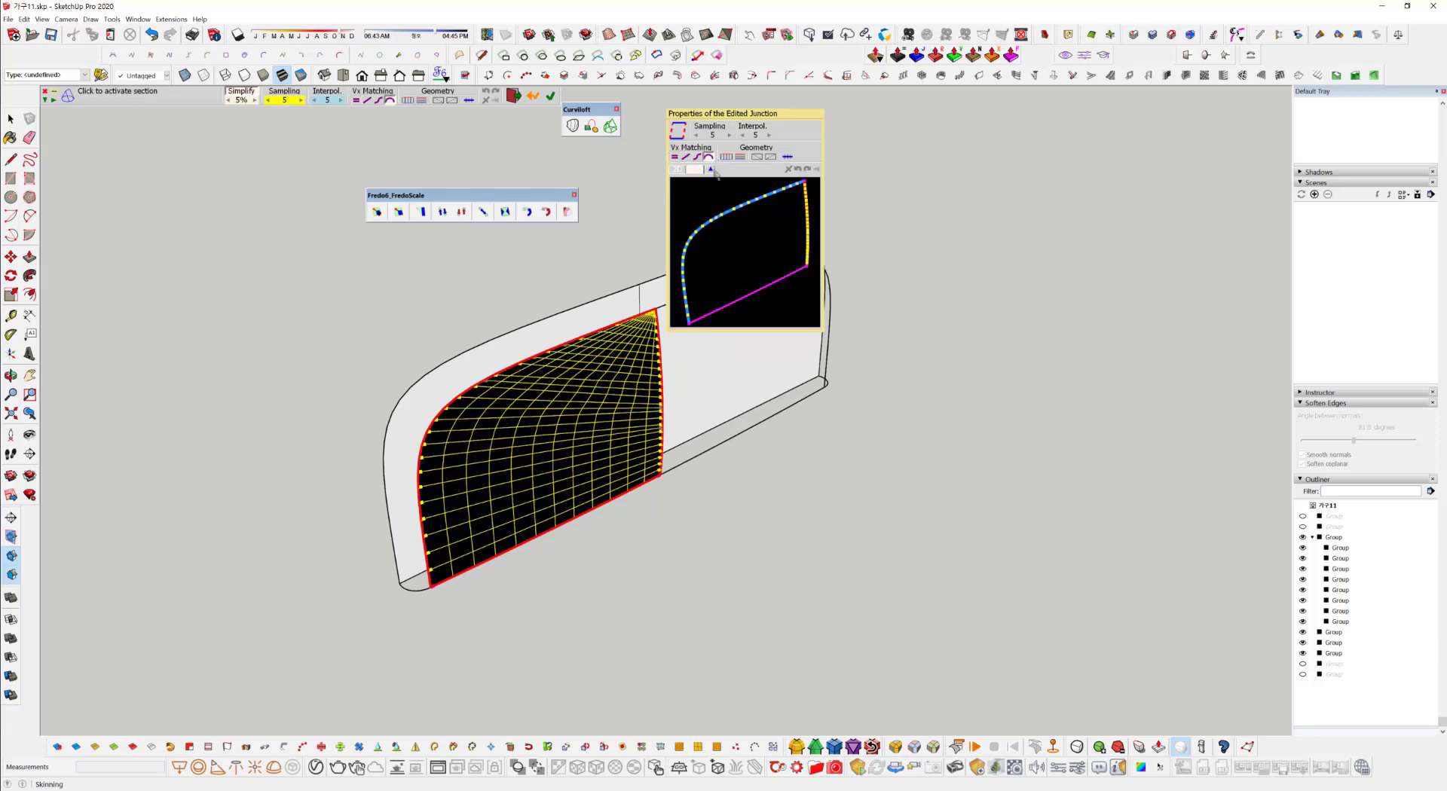
left_click(675, 157)
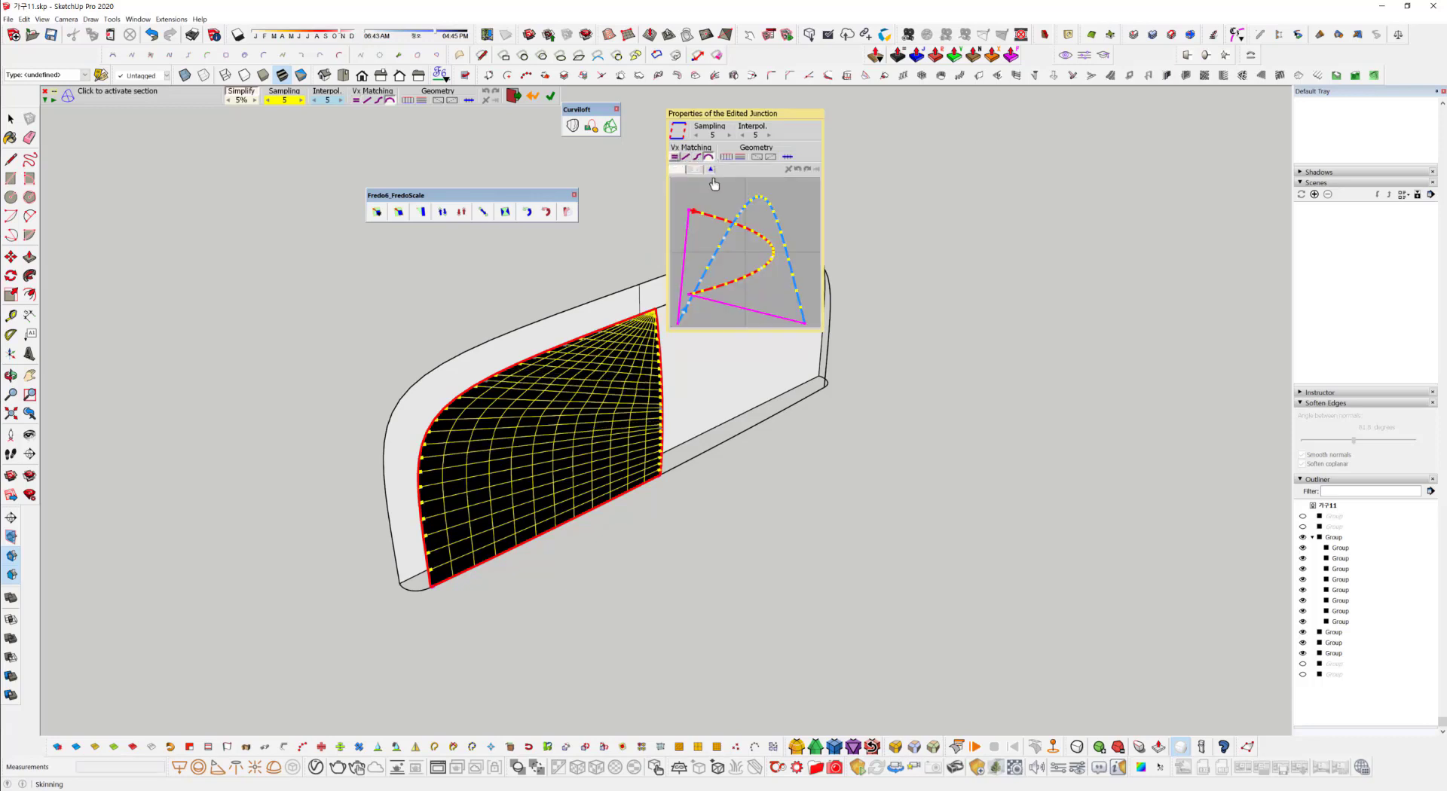
left_click(676, 157)
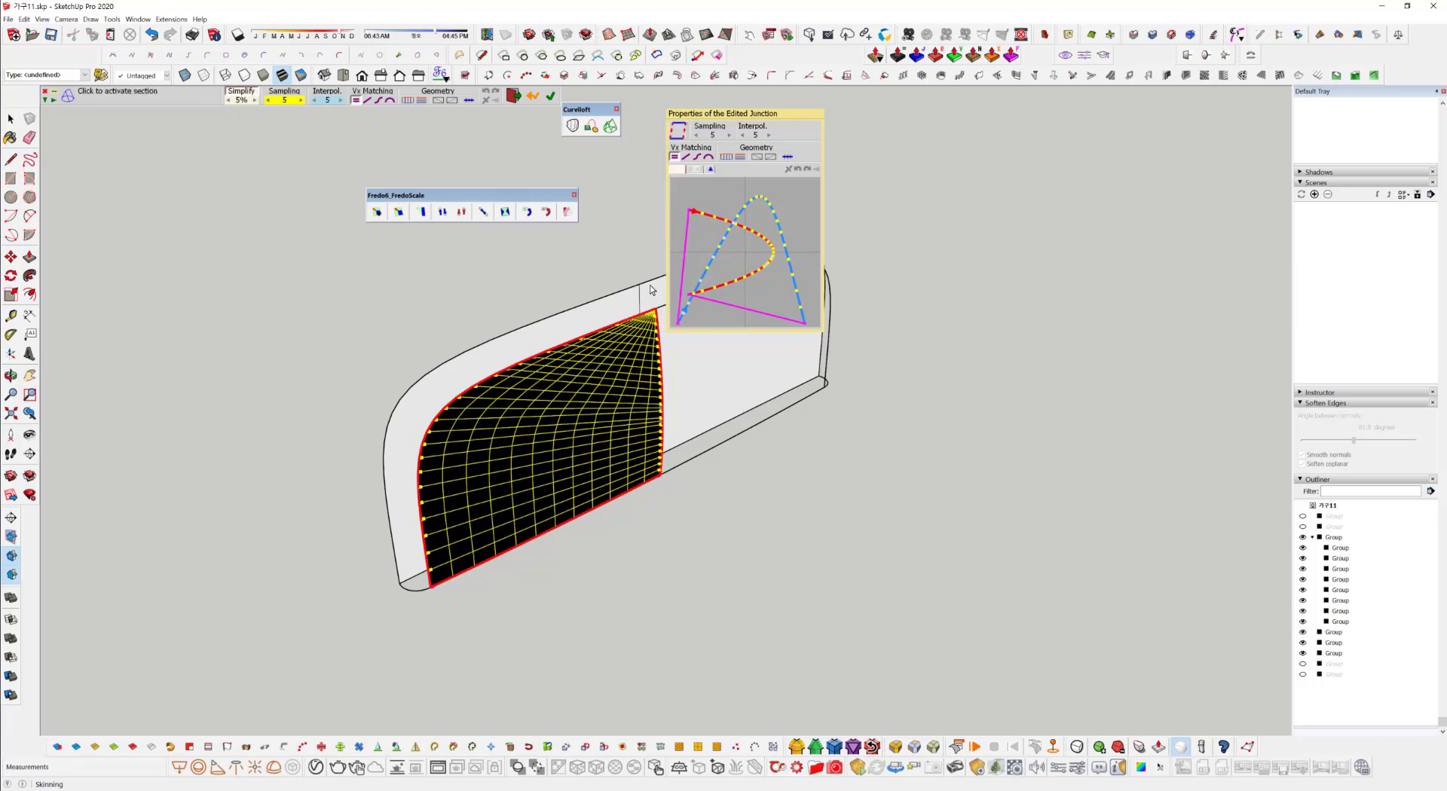
Compare the rail and profile arrangements of the near half's junction, and exit the skinning without generating the surface.
left_click(679, 132)
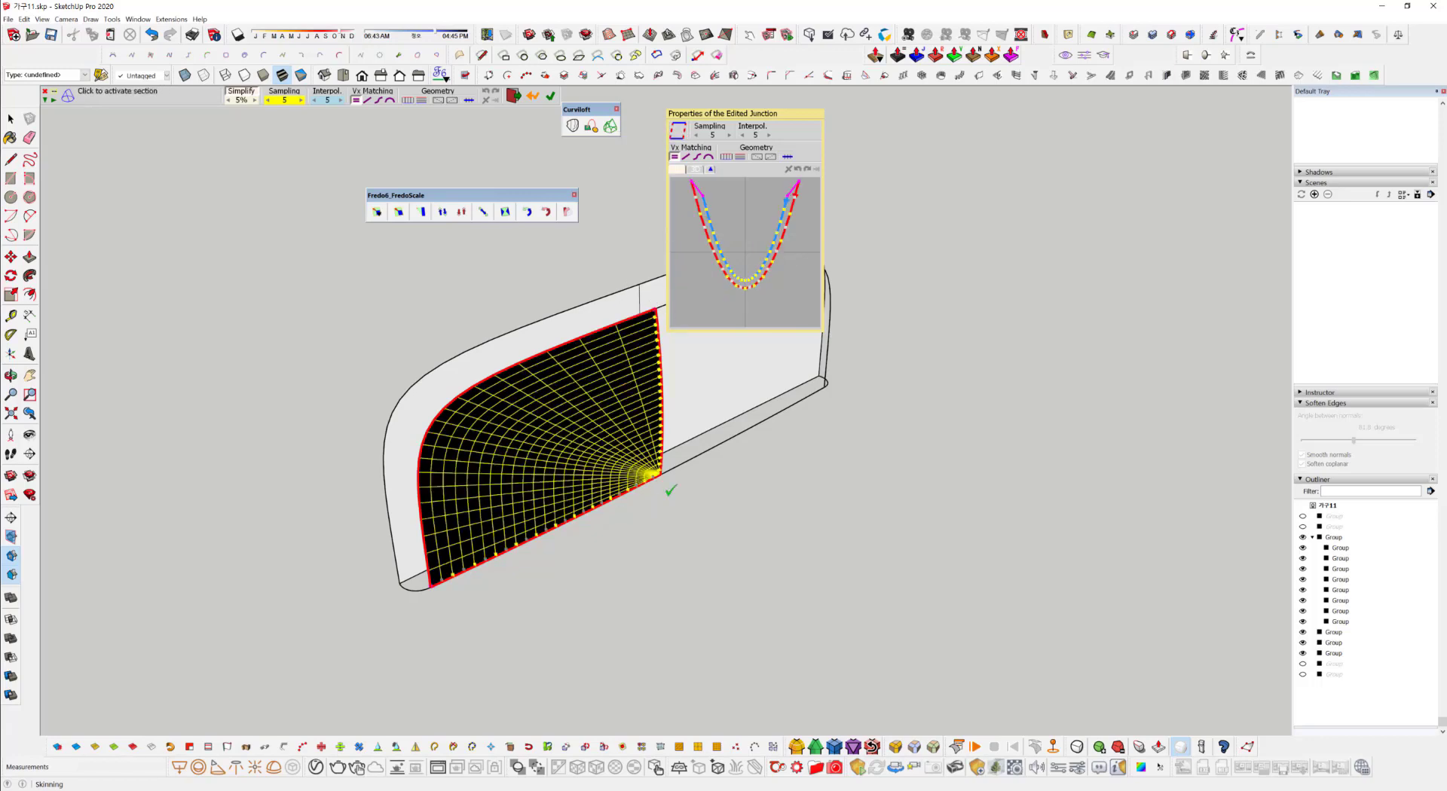
left_click(679, 132)
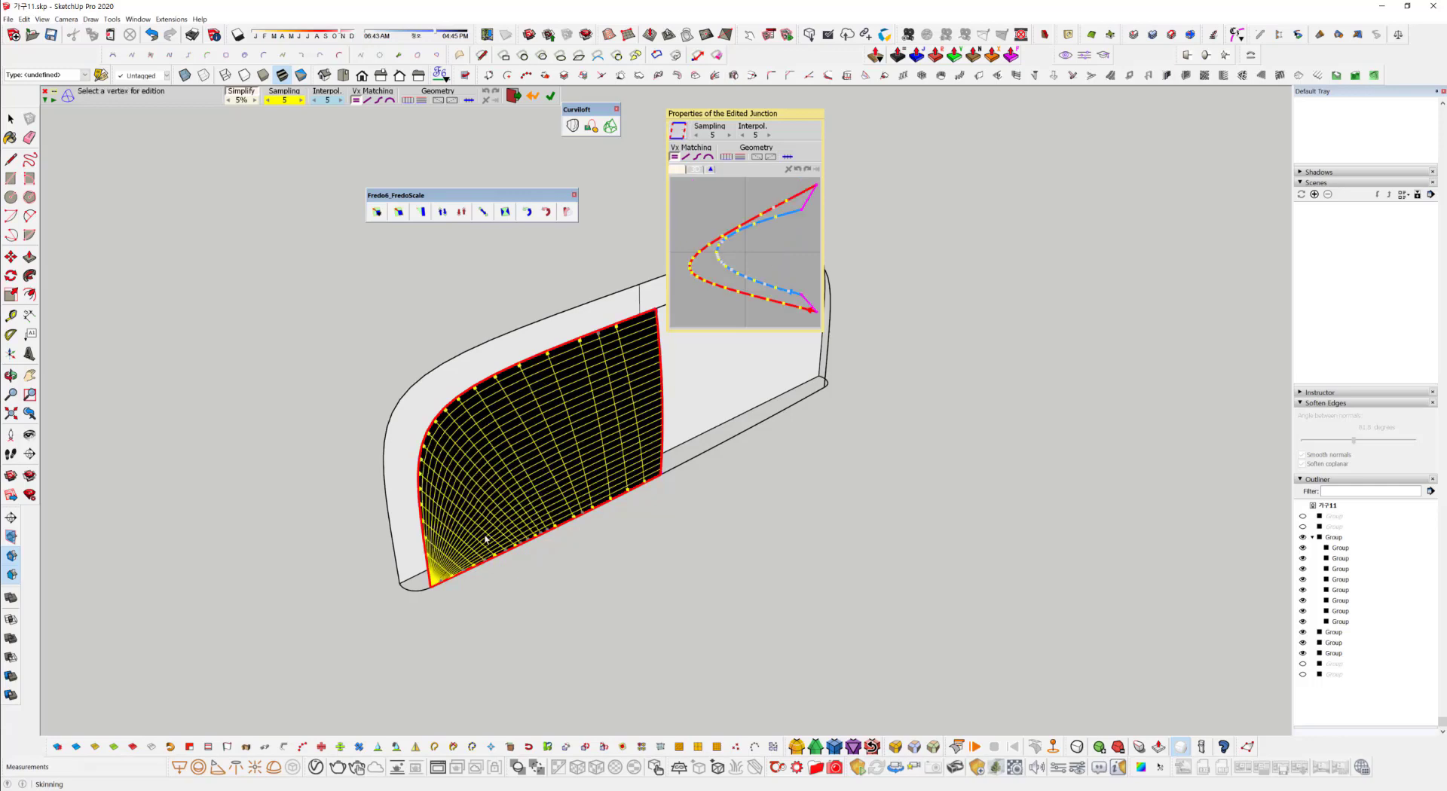
left_click(683, 132)
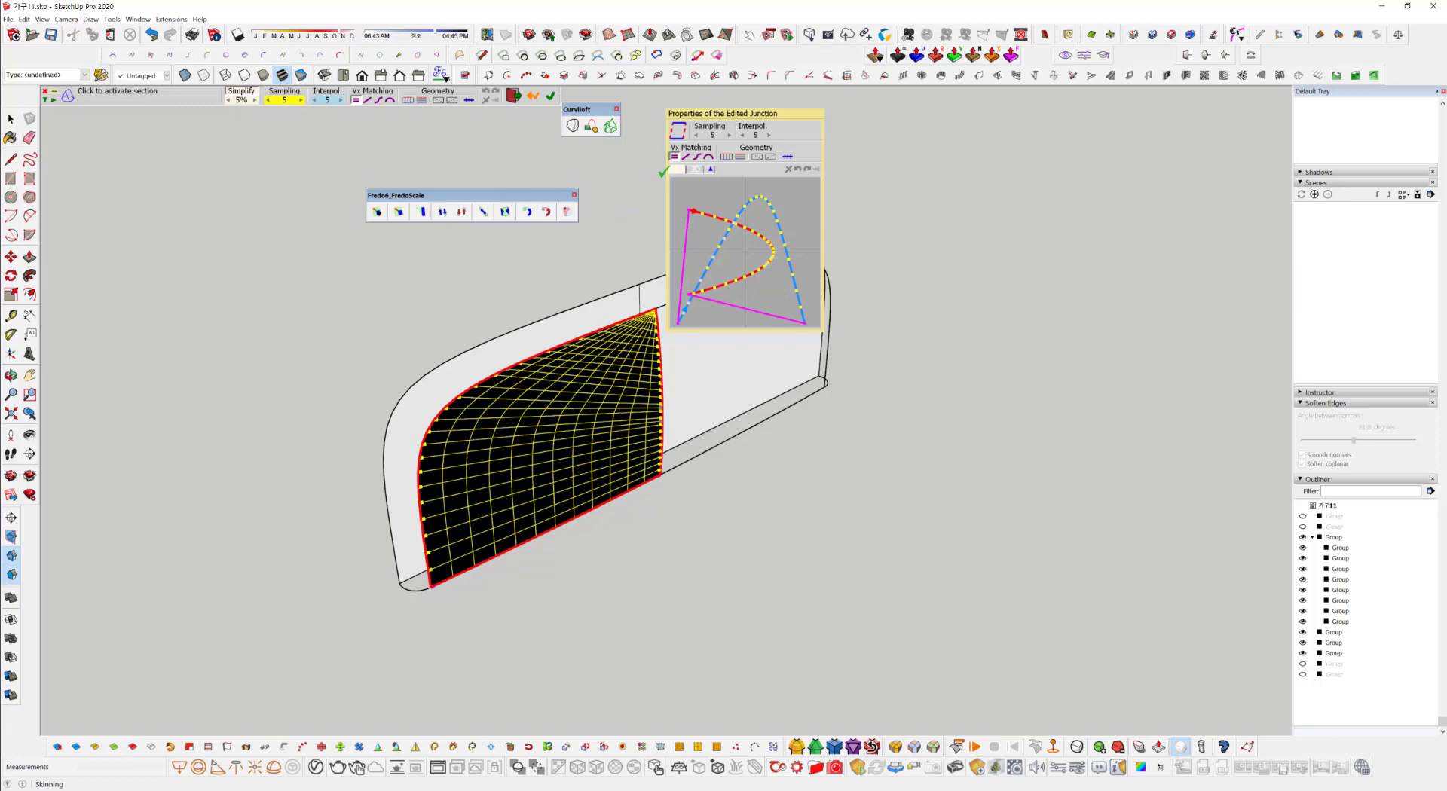
left_click(678, 132)
left_click(679, 132)
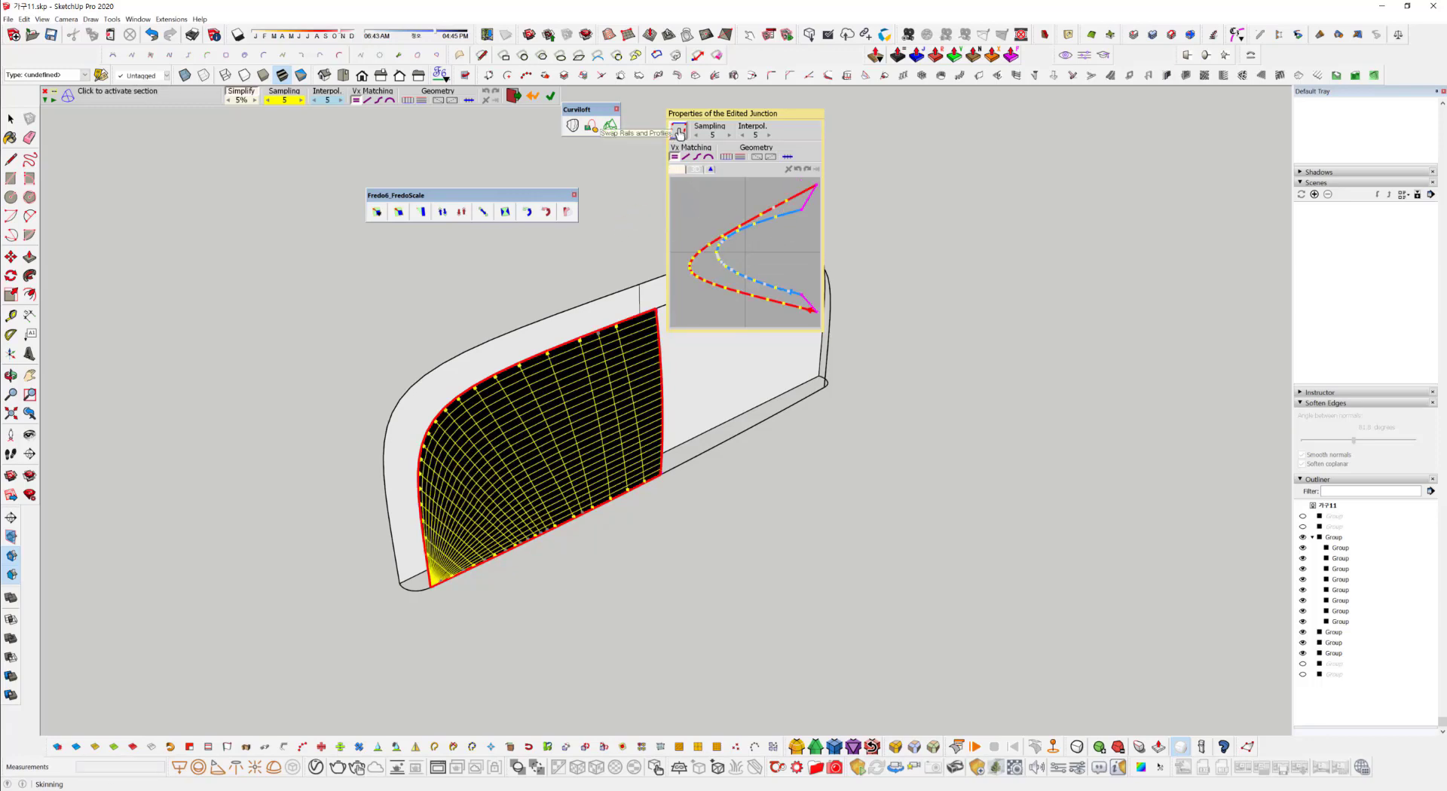
left_click(679, 132)
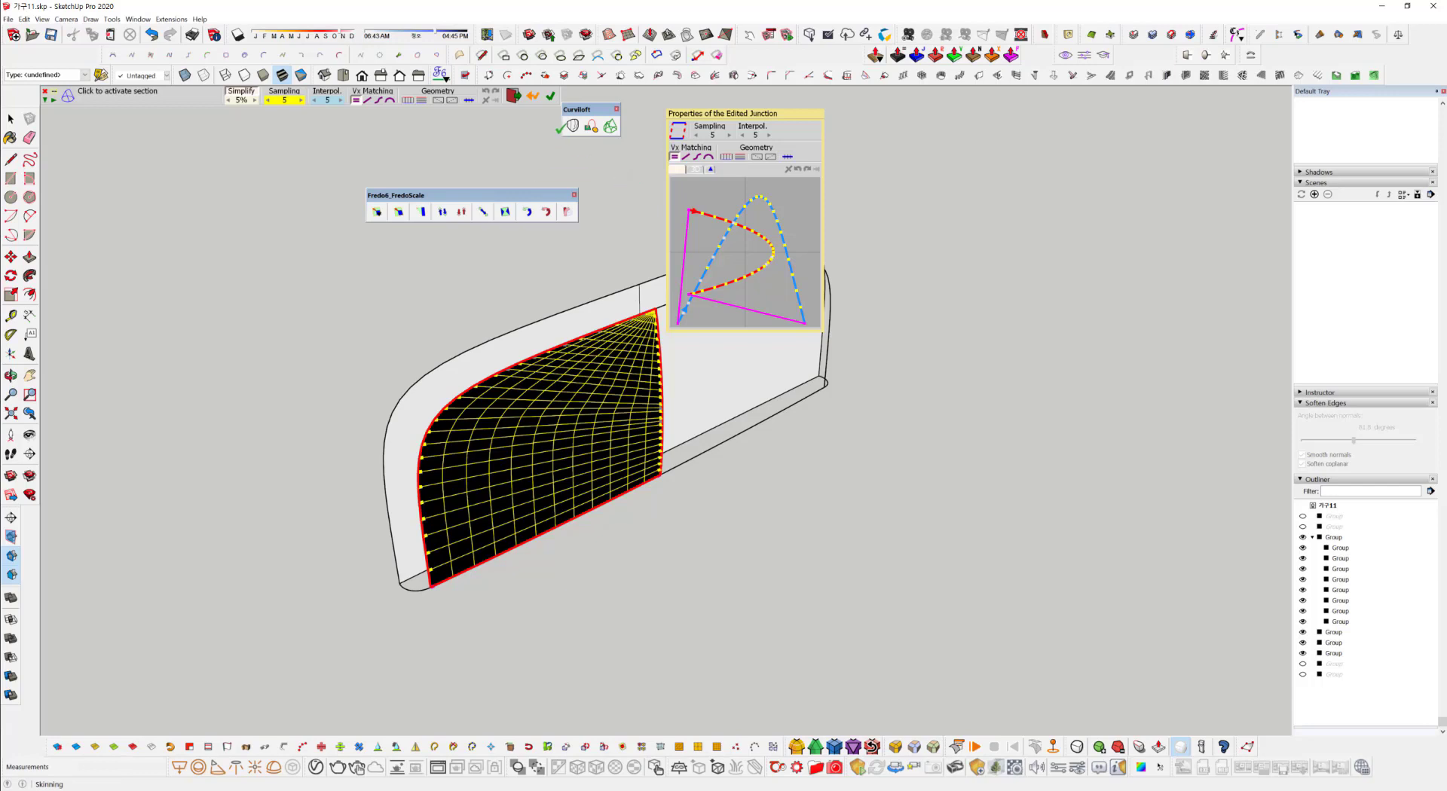
left_click(516, 98)
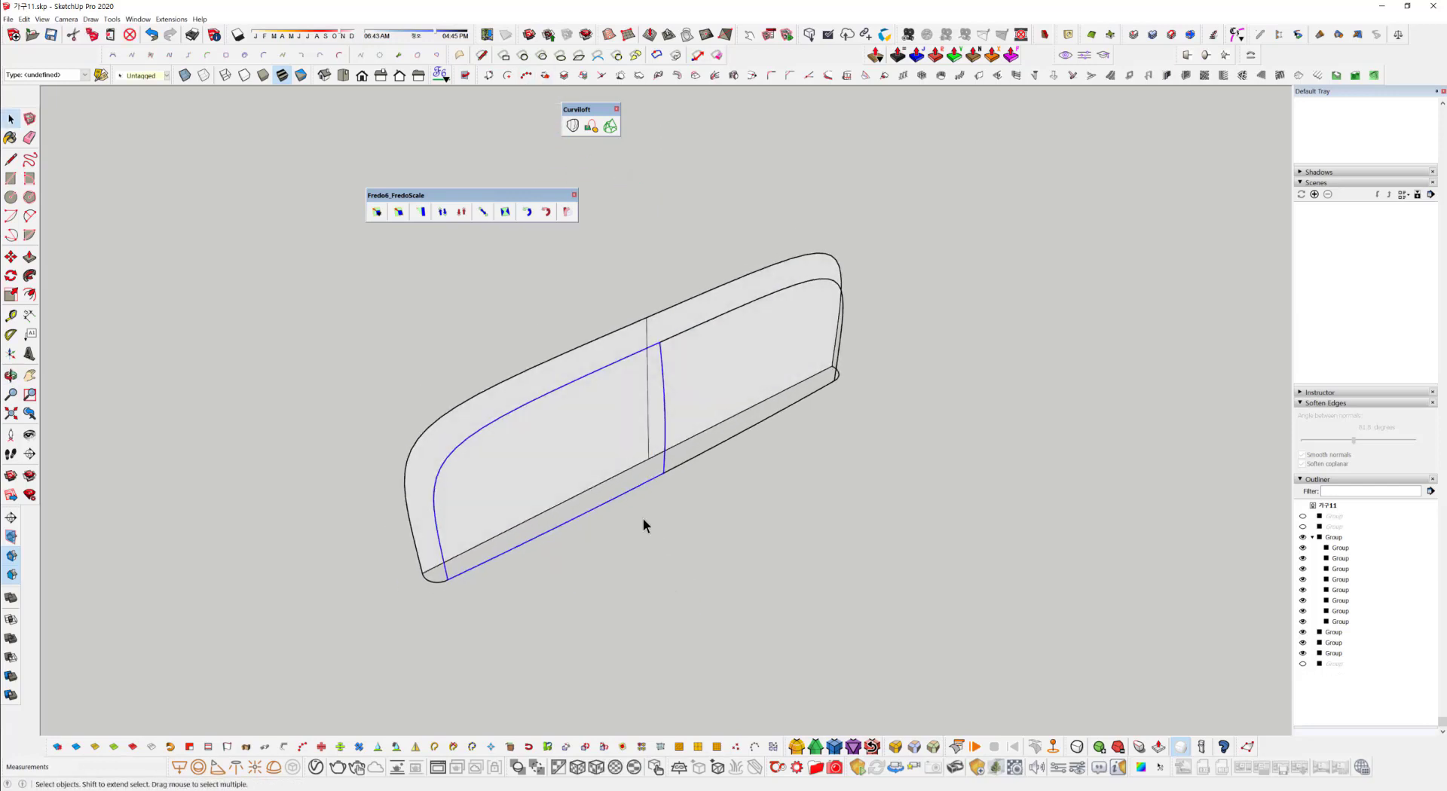
Skin the near half of the front profile with Curviloft from its bottom edge, outer curve and centre arc.
left_click(760, 550)
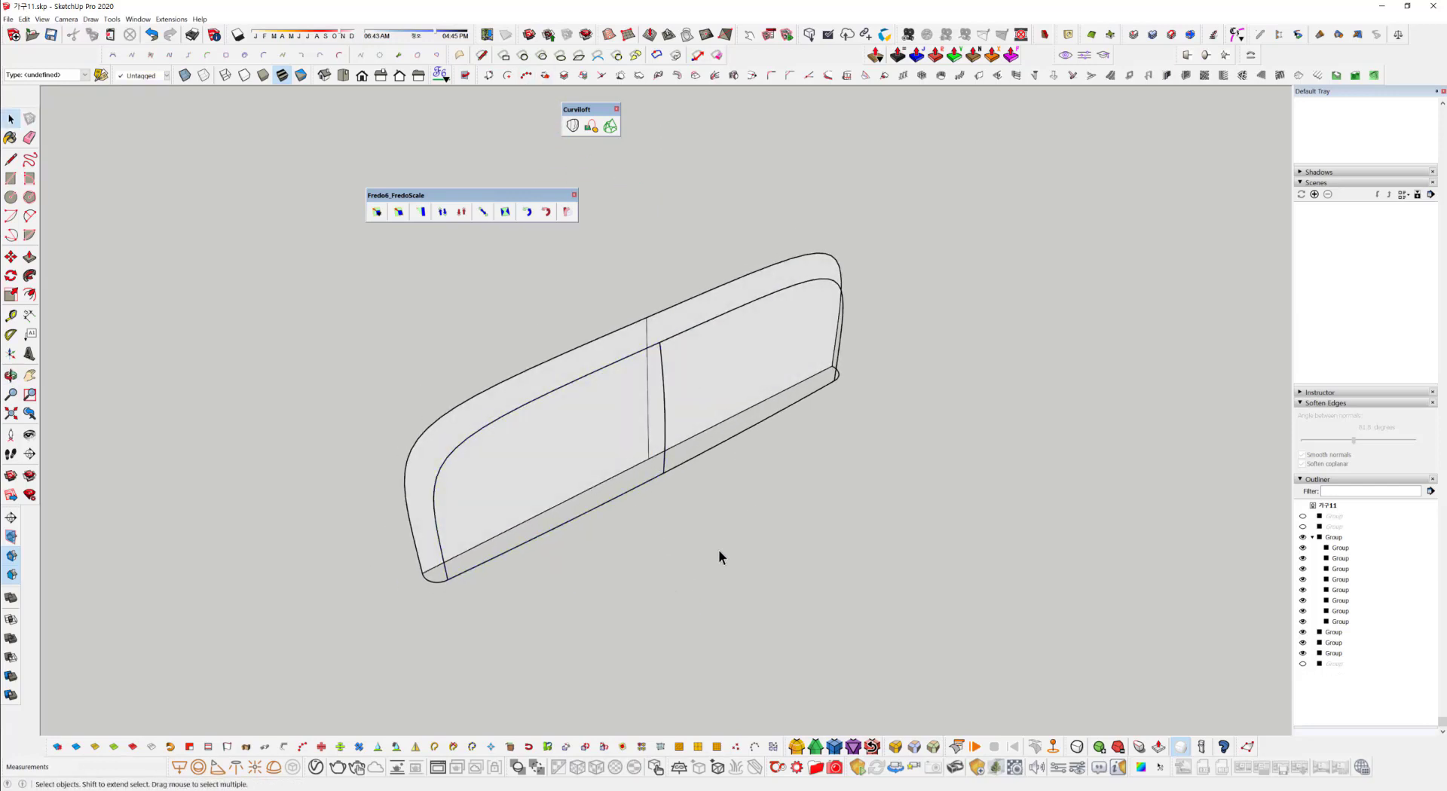
middle_click_drag(717, 549, 784, 451)
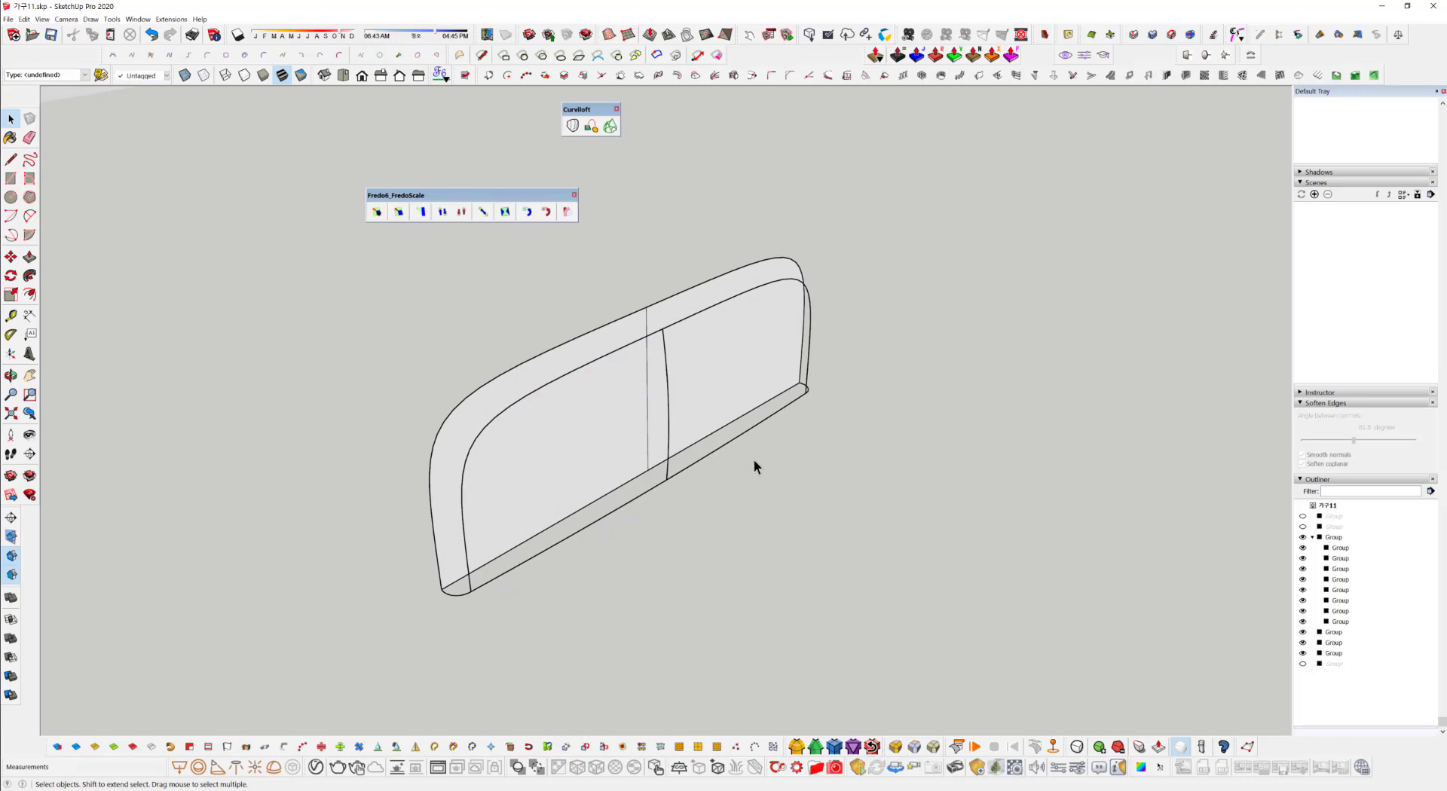
left_click(610, 125)
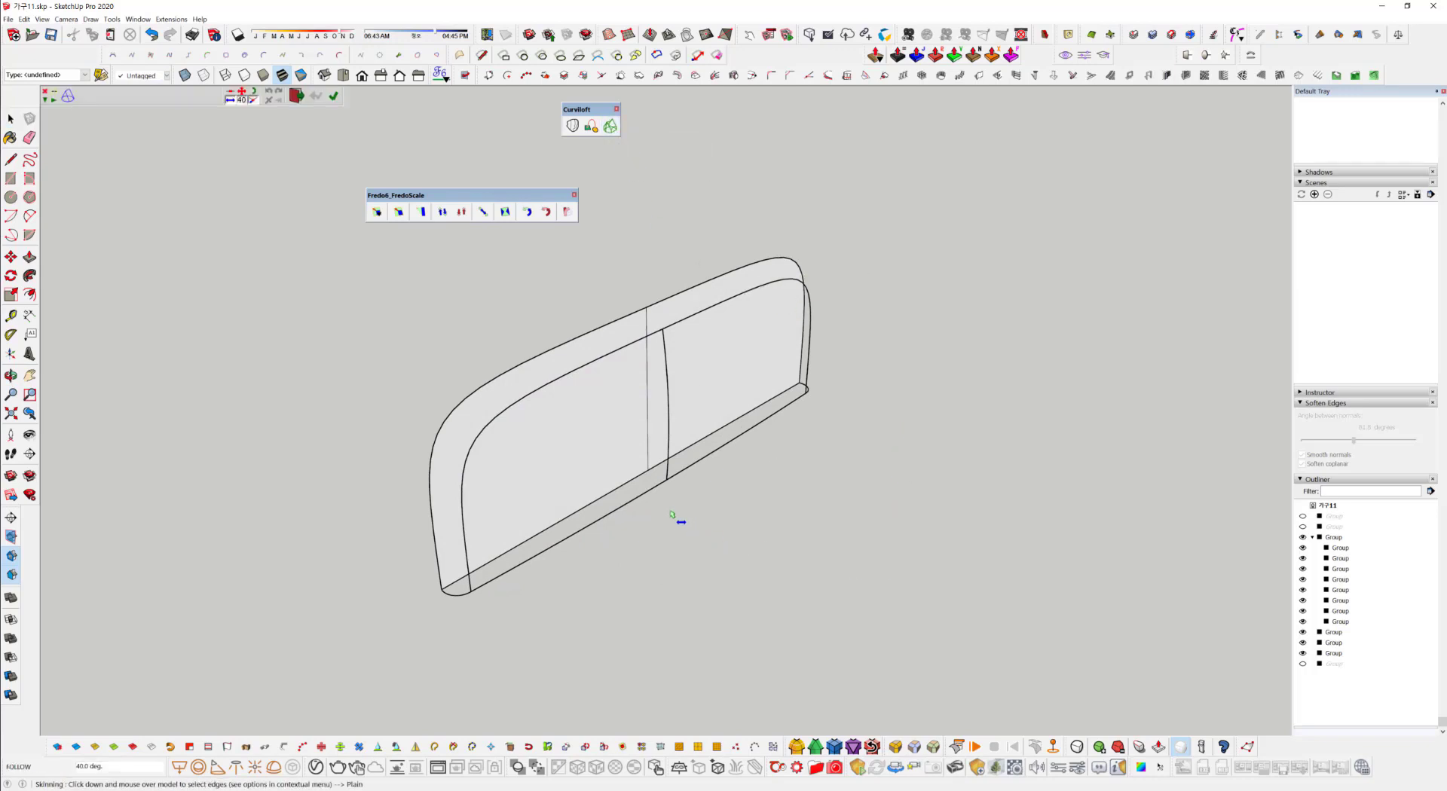
left_click(652, 496)
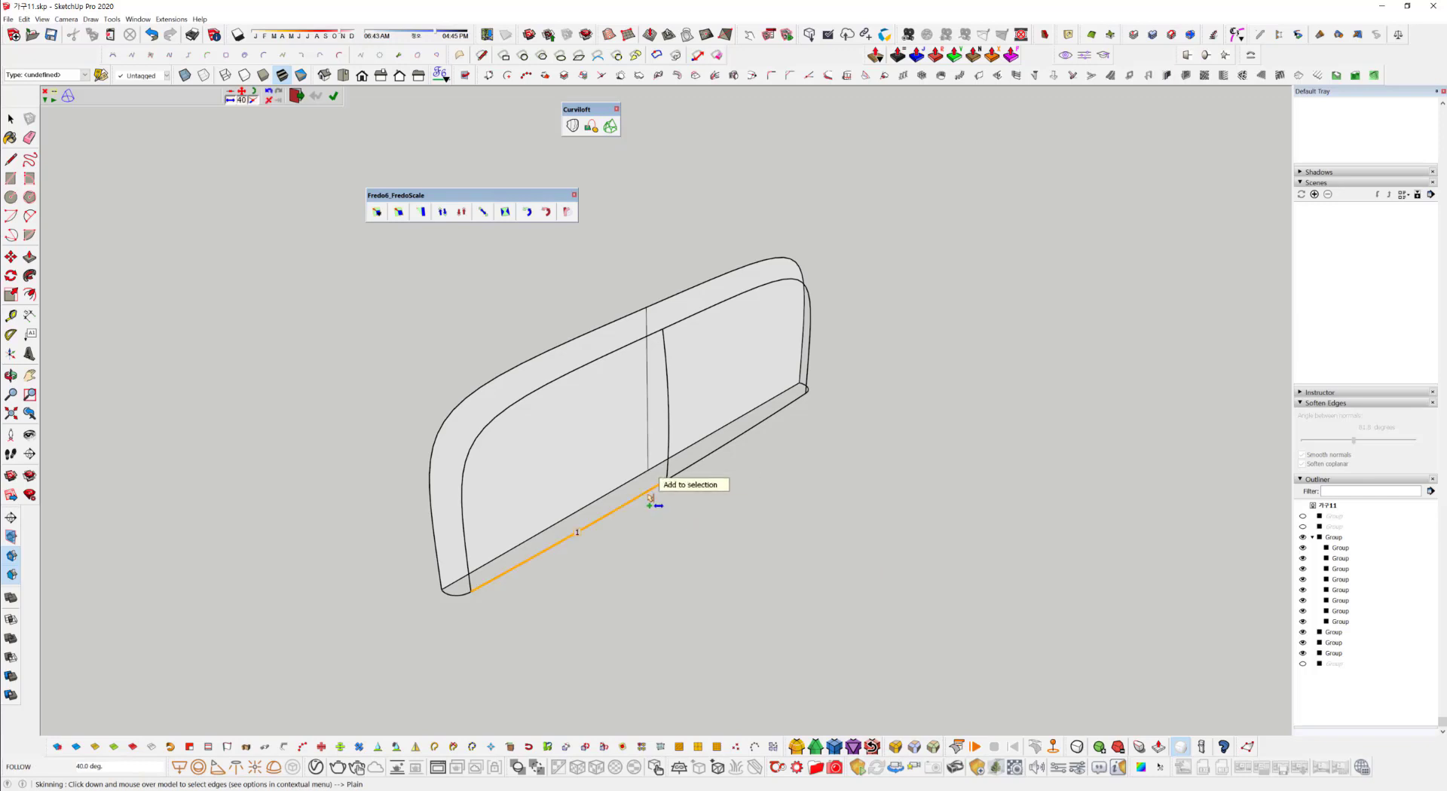
left_click(468, 576)
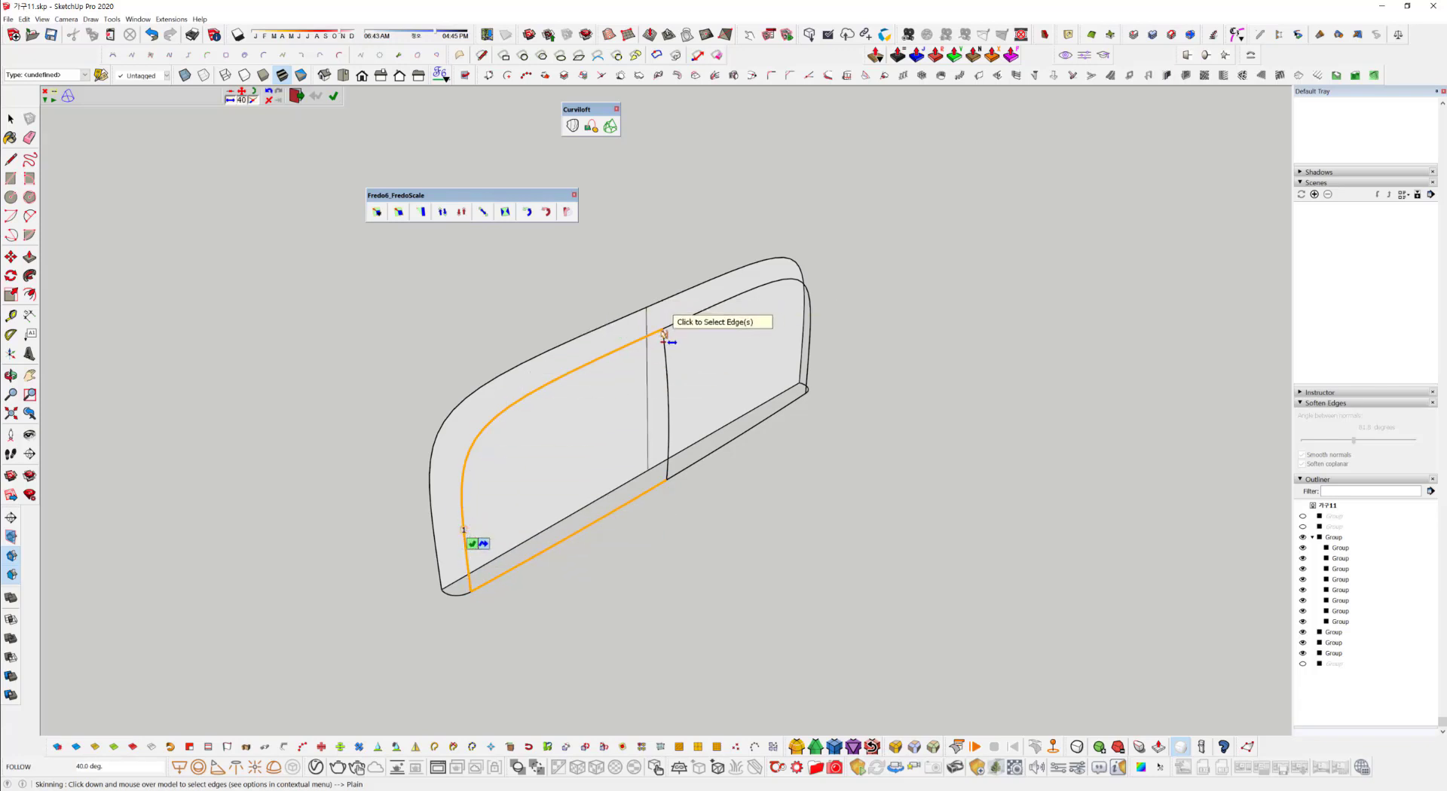
left_click(669, 400)
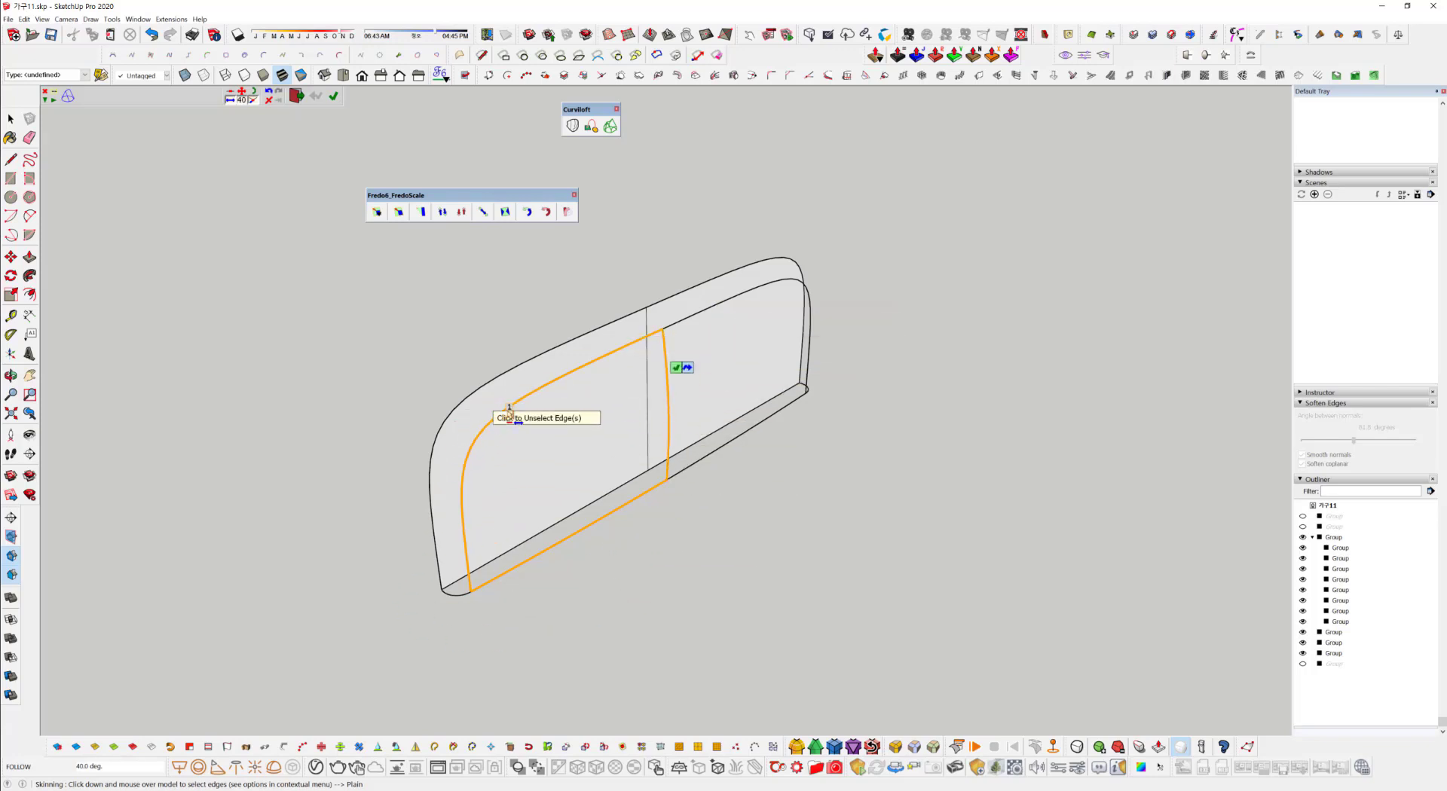
left_click(579, 572)
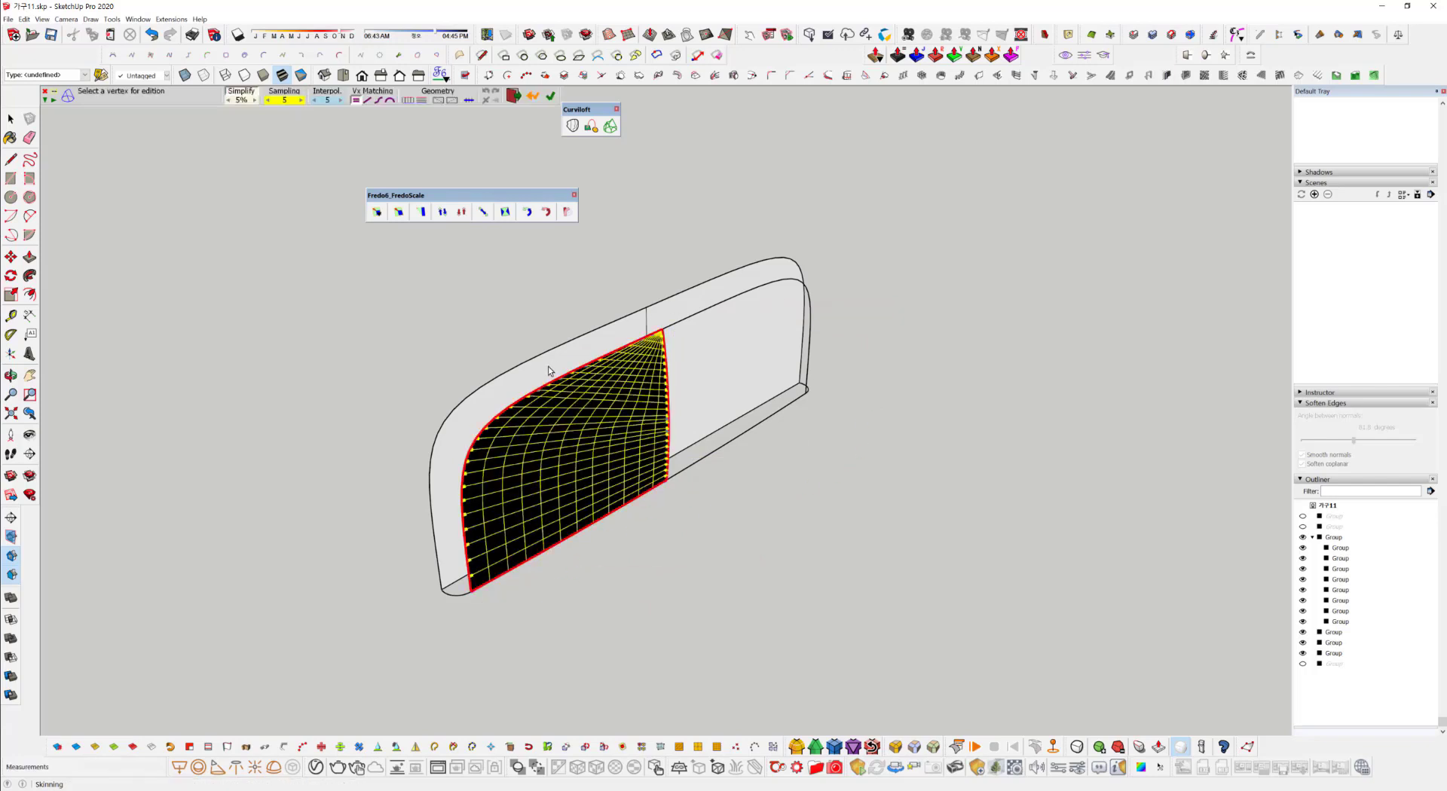
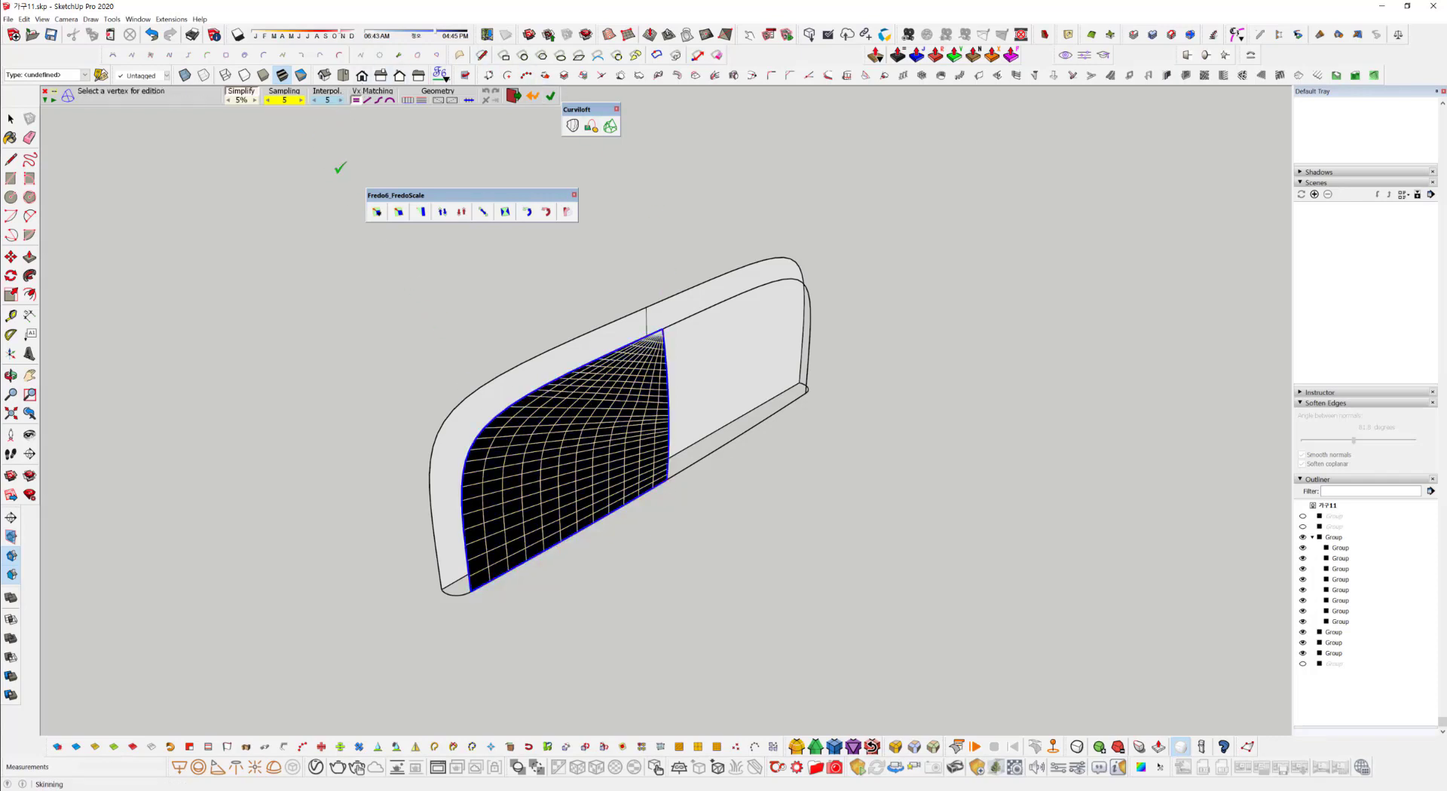
Open the skin's junction properties and swap rails and profiles so the mesh fans from the centre arc's lower end.
left_click(566, 492)
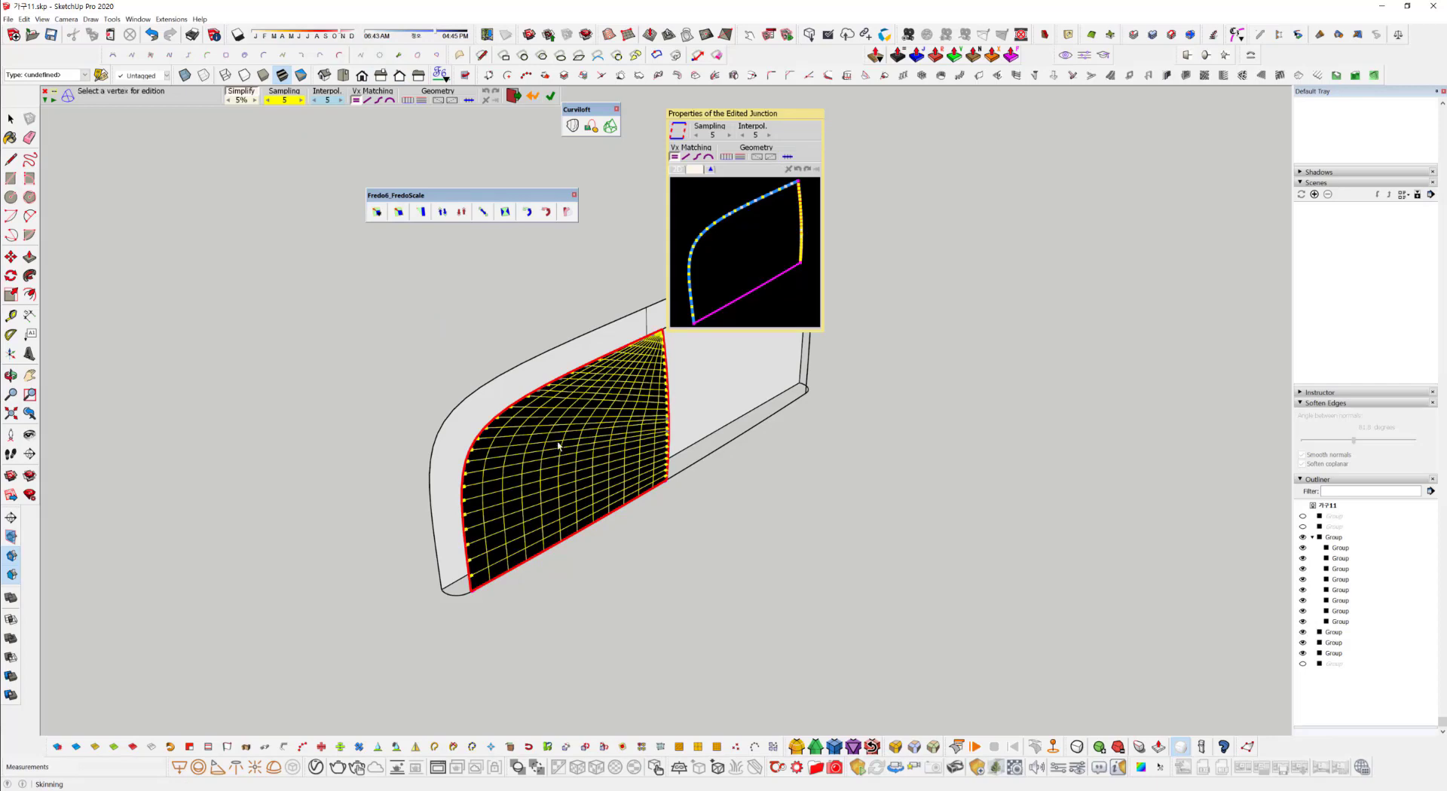
left_click(678, 131)
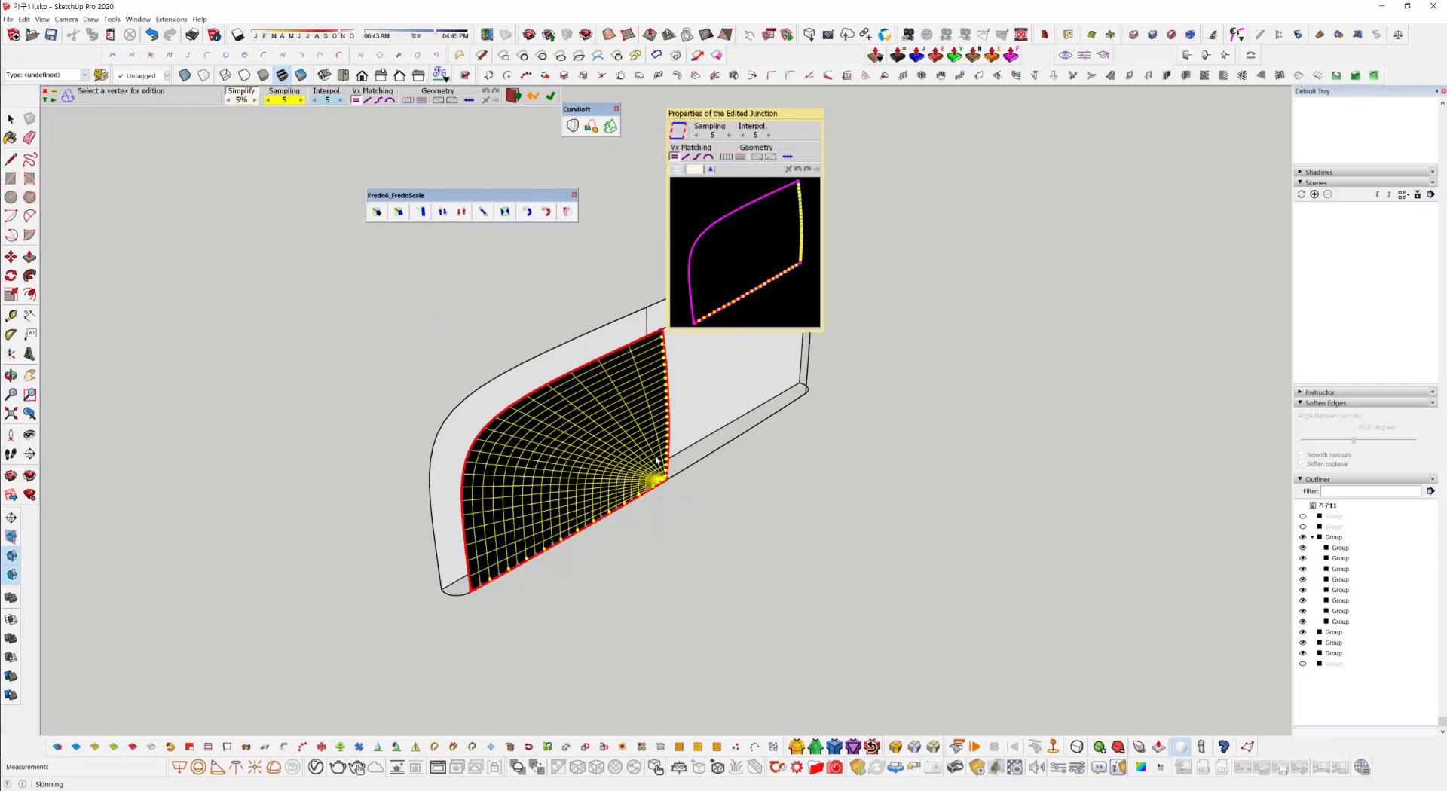
left_click(678, 131)
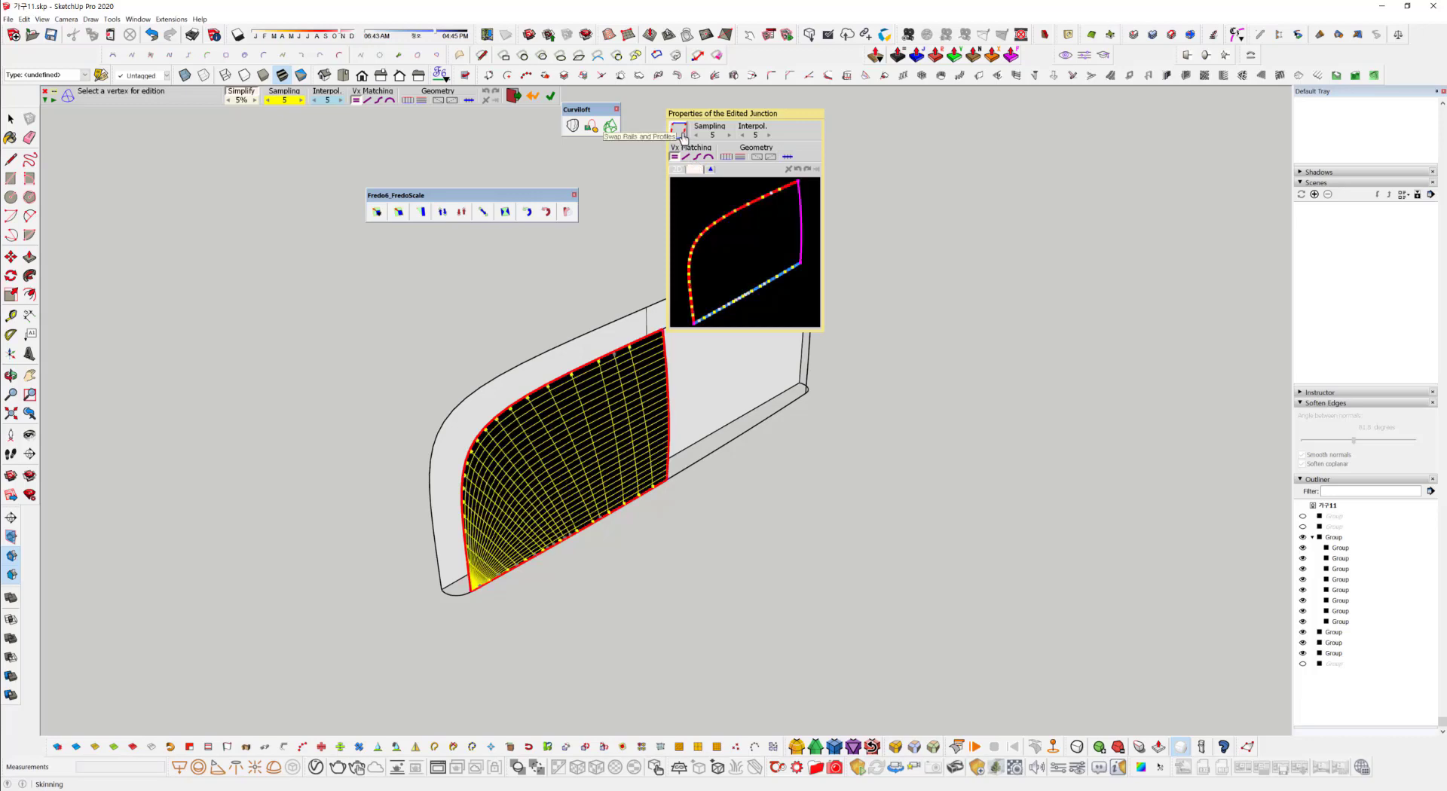
left_click(681, 131)
left_click(681, 132)
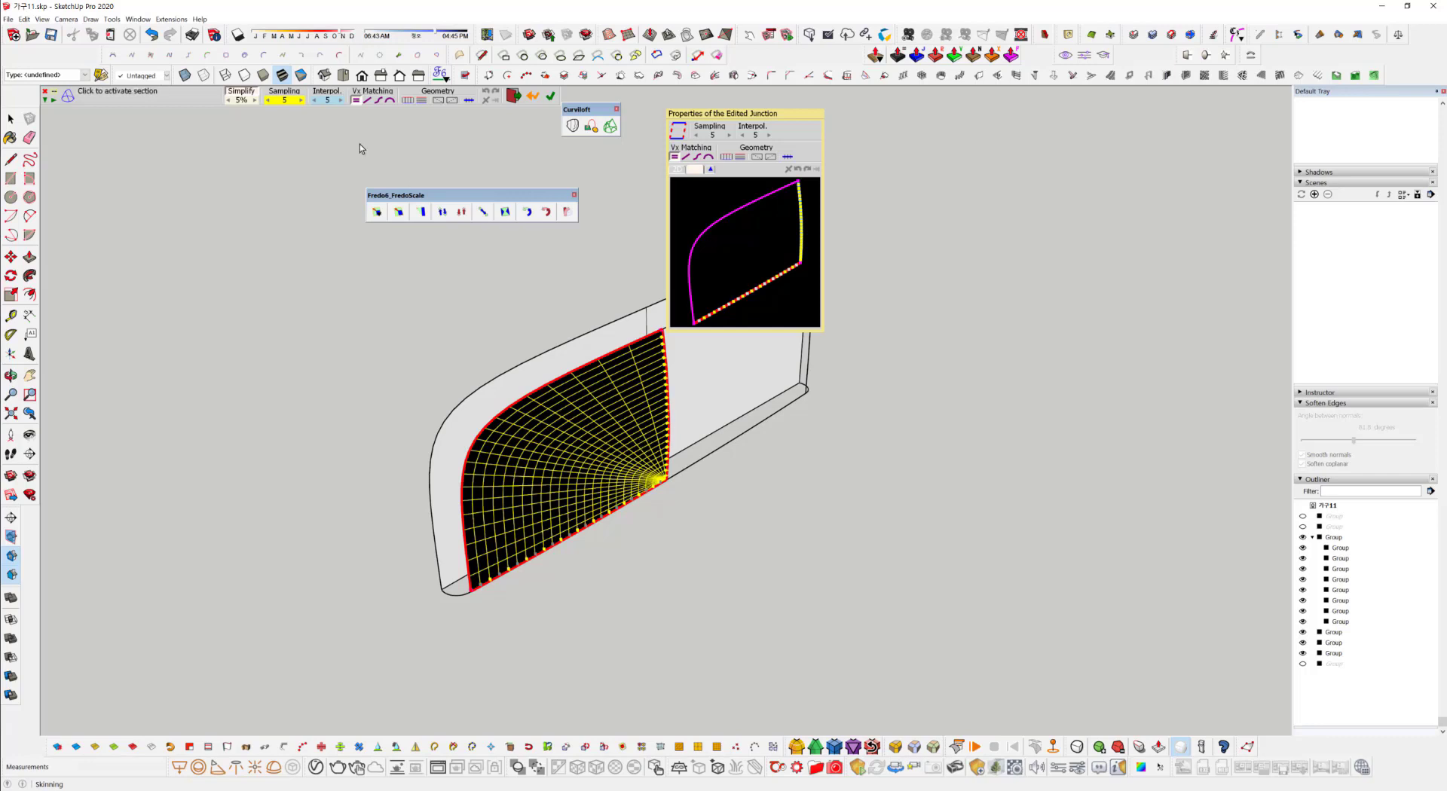
Try raising the skin's sampling to 8 and beyond, restore 5, and cancel the oversampling factor entry.
left_click(284, 95)
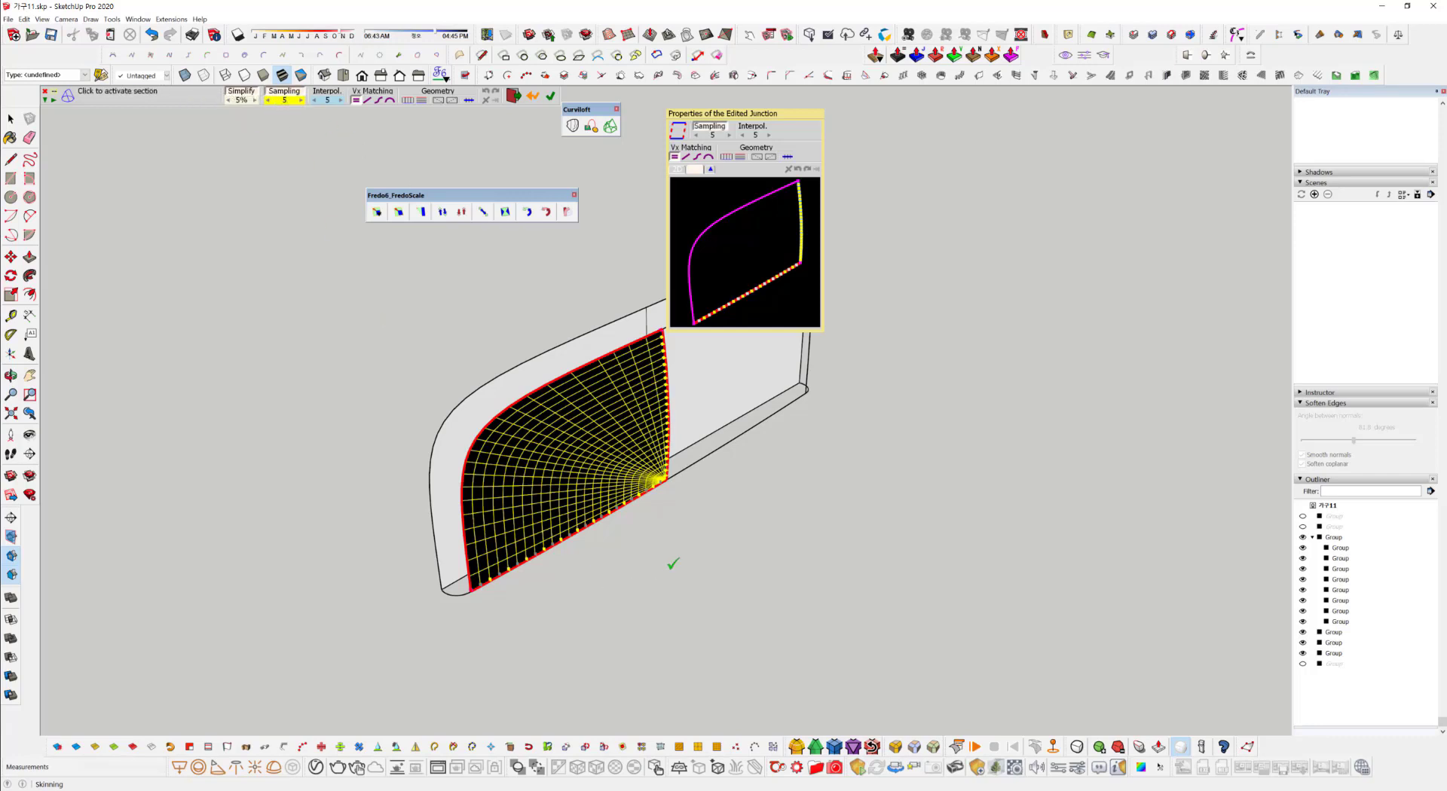
left_click(301, 100)
left_click(301, 100)
left_click(301, 100)
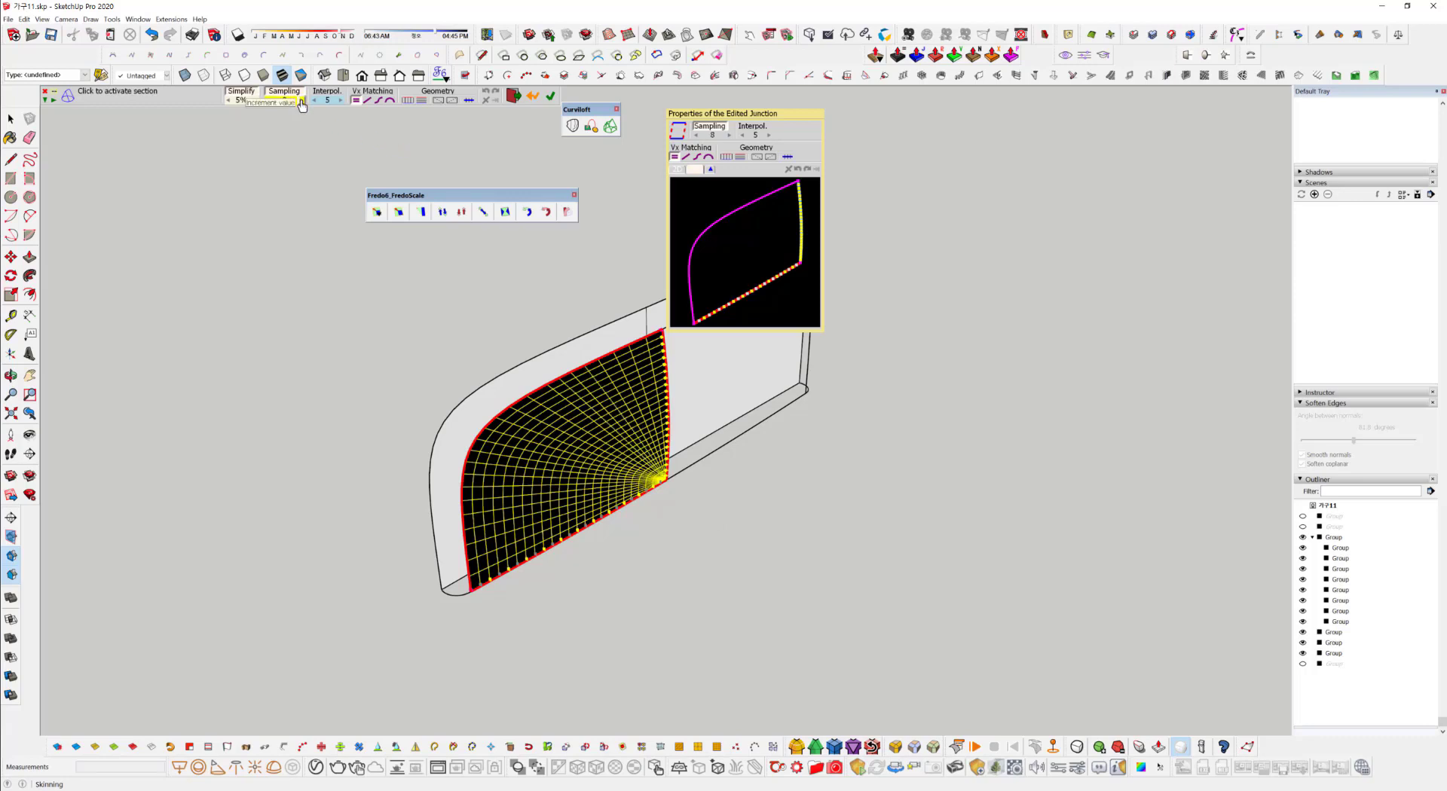
left_click(301, 100)
left_click(303, 102)
left_click(269, 101)
left_click(269, 101)
left_click(269, 102)
left_click(276, 103)
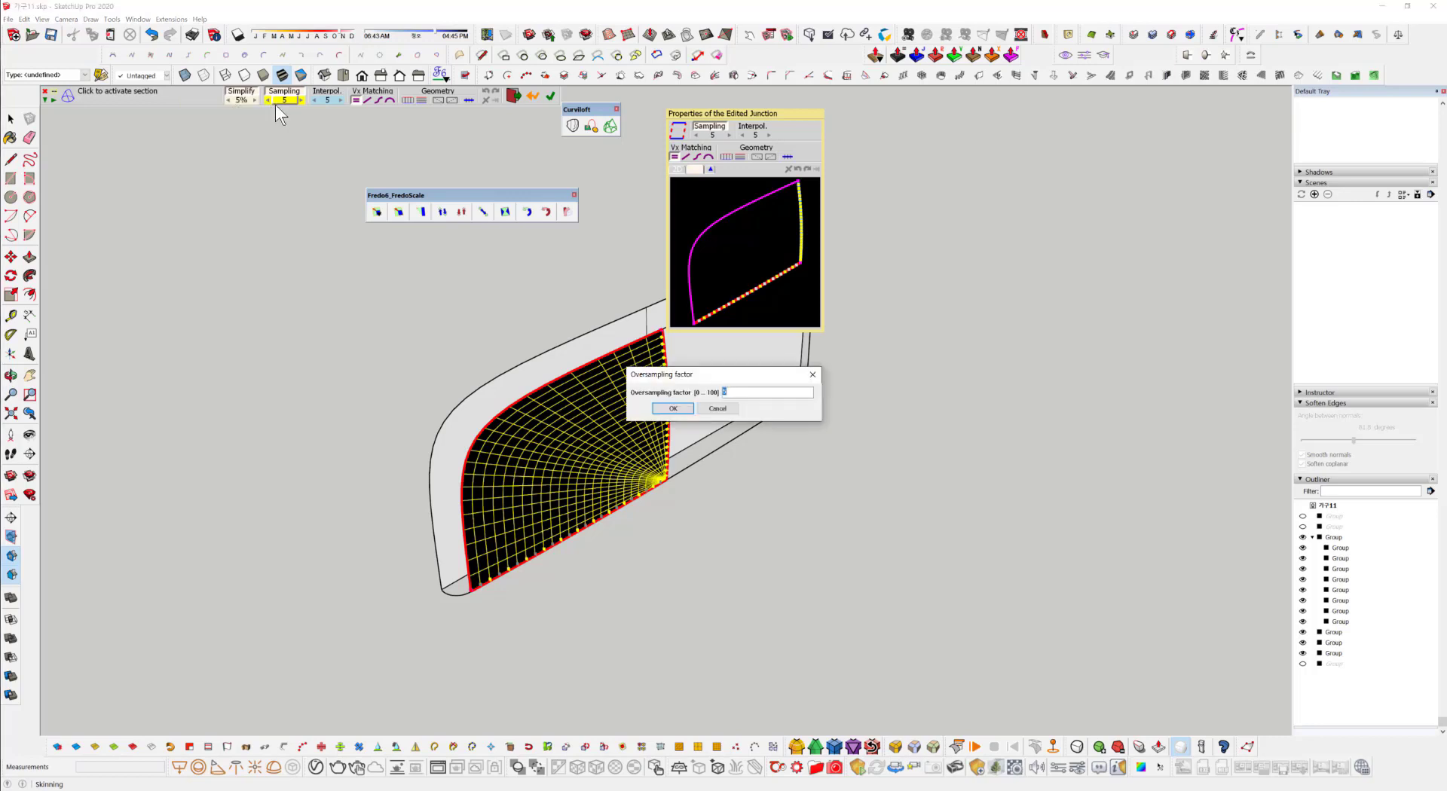
left_click(723, 409)
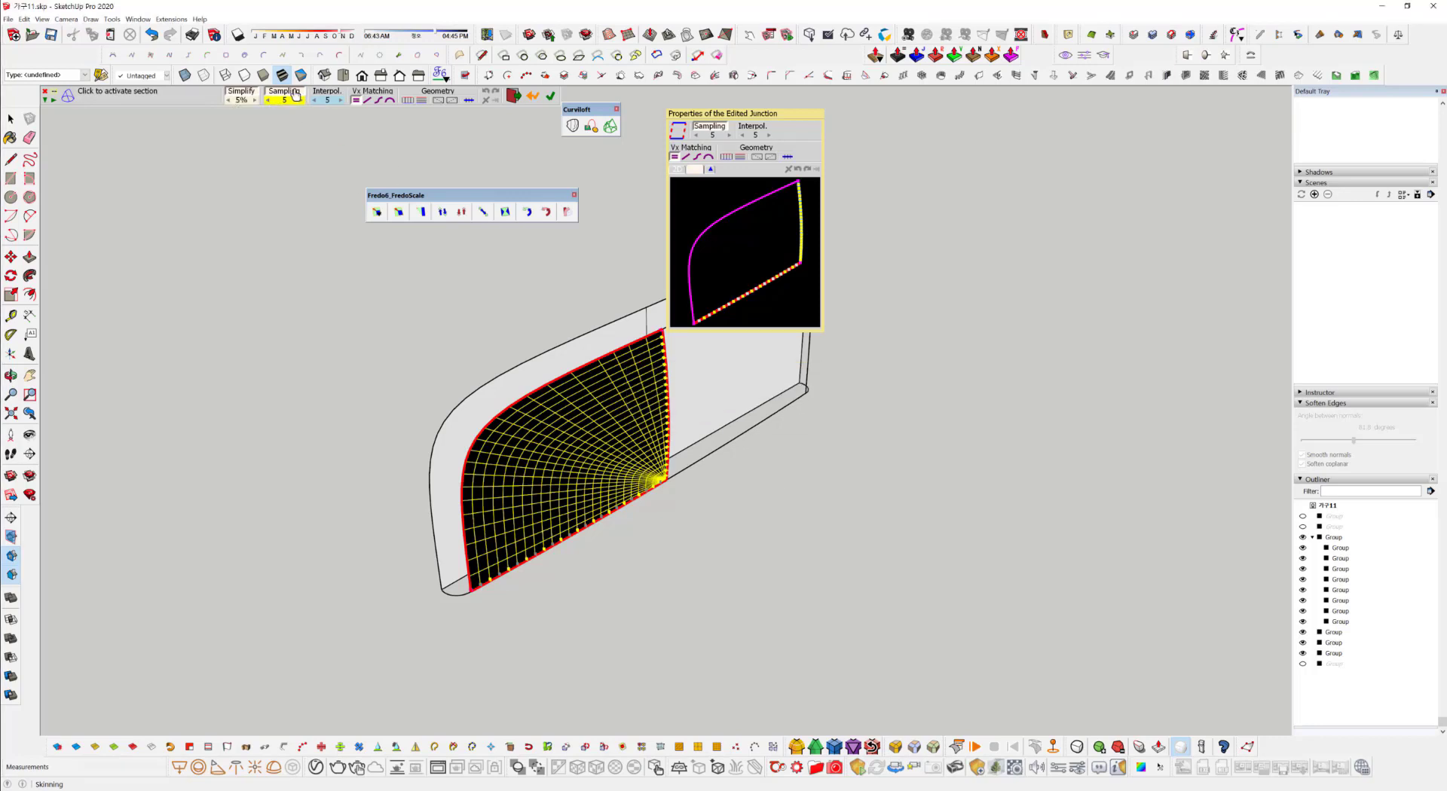
Try interpolation 6 and sampling 7 or more on the skin, returning interpolation to 5 and lowering the sampling again.
left_click(342, 101)
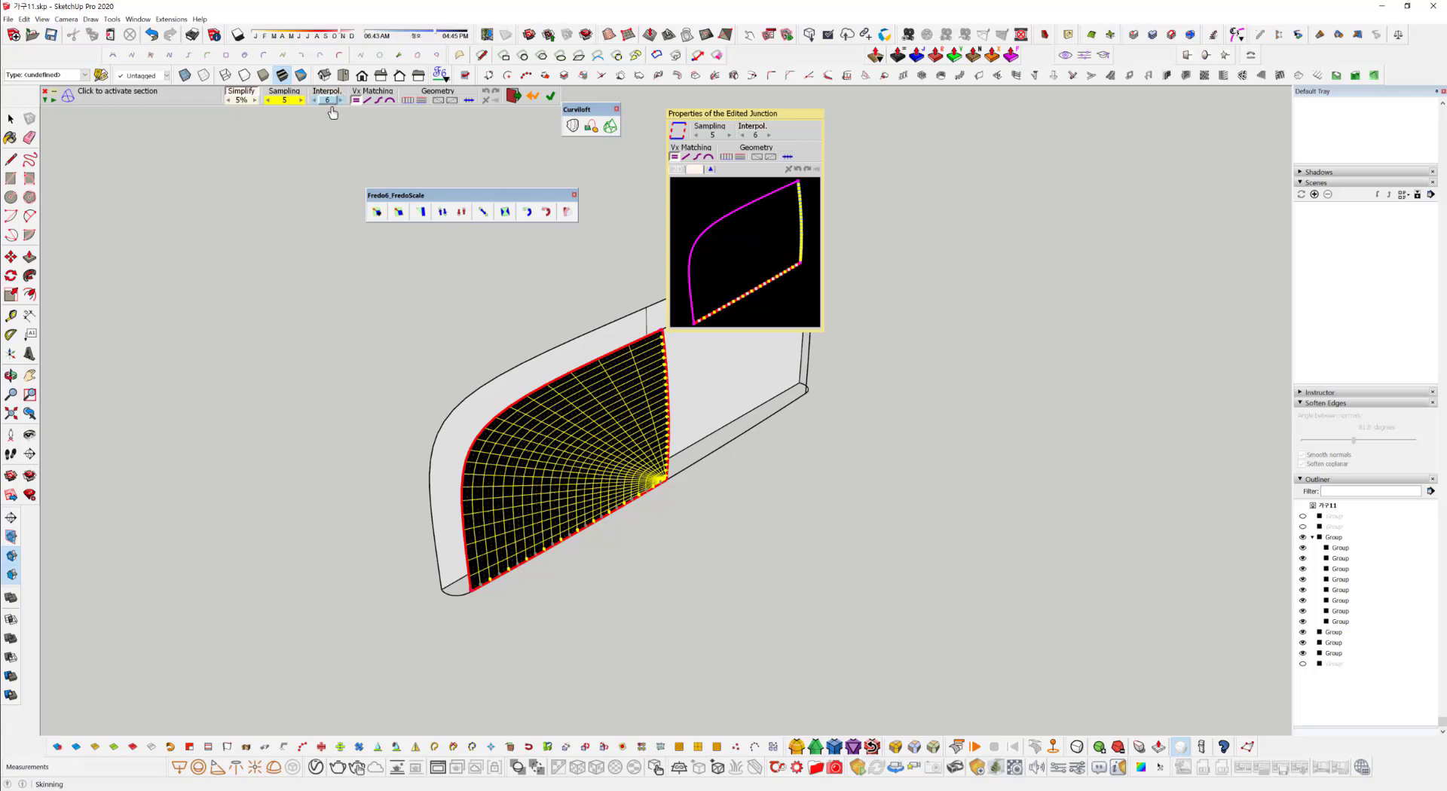
left_click(314, 101)
left_click(299, 100)
left_click(299, 100)
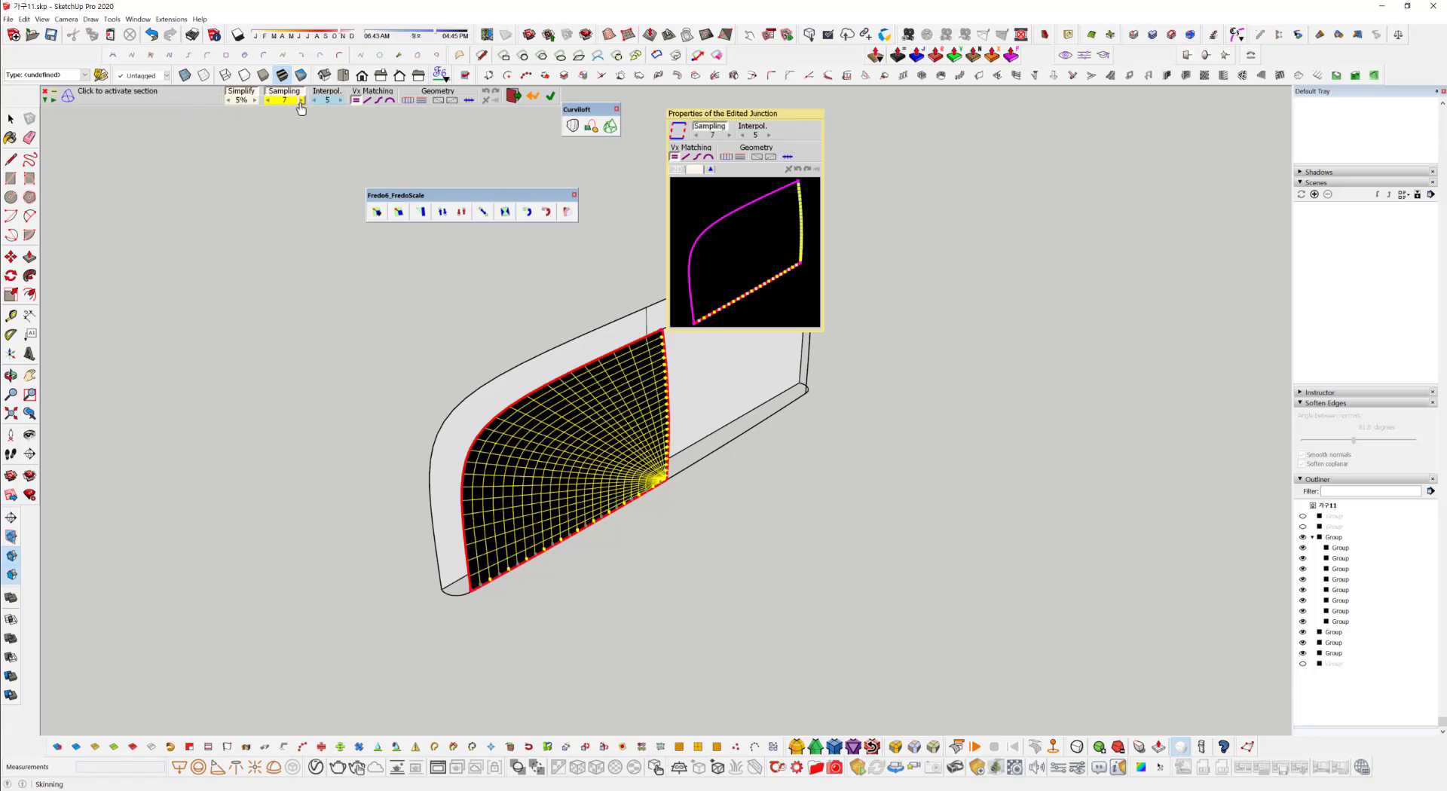
left_click(299, 101)
left_click(269, 103)
left_click(269, 103)
left_click(270, 101)
left_click(299, 101)
Generate the near half's skin and reverse its faces inside the group so the white side faces outward.
left_click(903, 135)
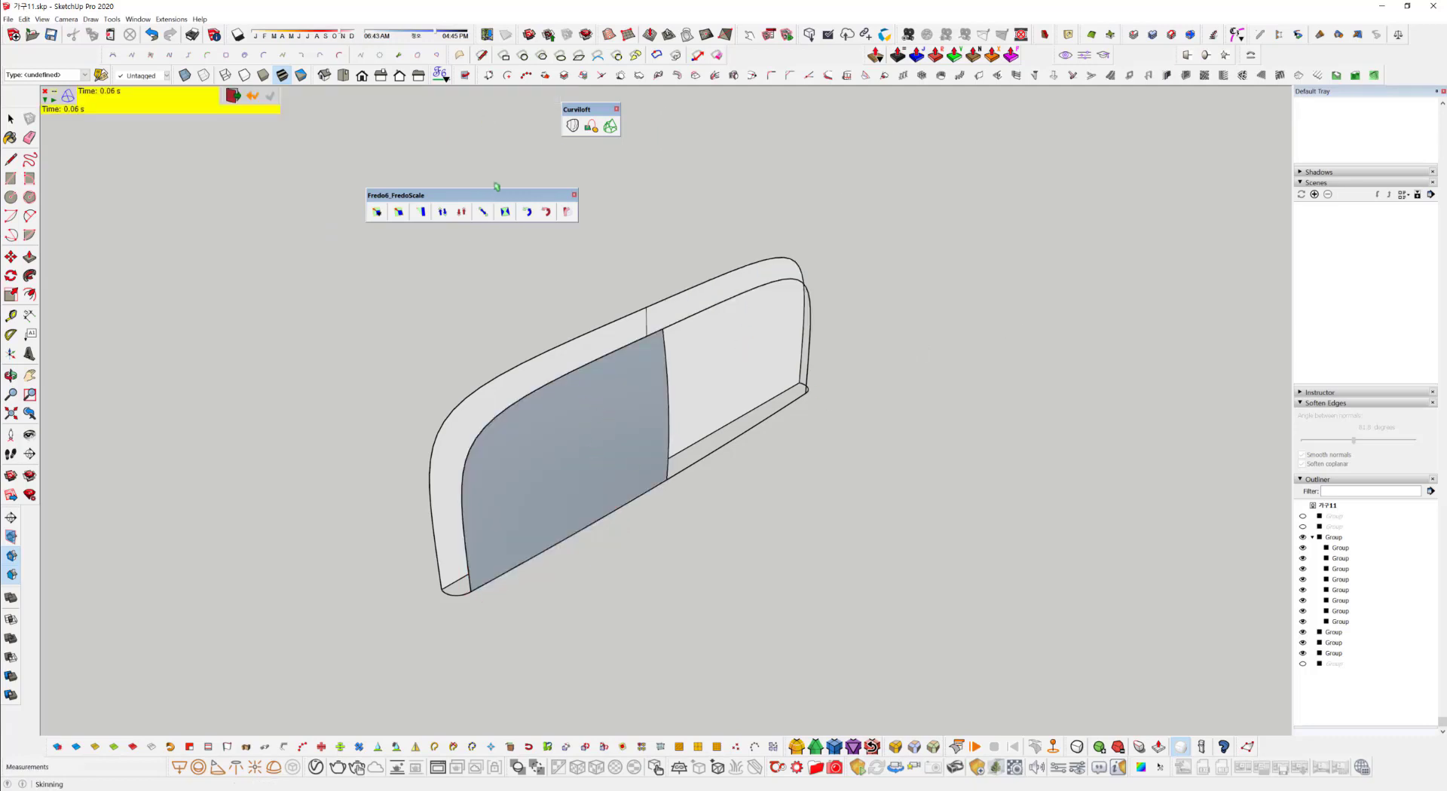
left_click(232, 96)
mouse_move(593, 428)
middle_mouse_down()
mouse_move(262, 422)
mouse_move(920, 342)
mouse_move(652, 463)
mouse_move(880, 586)
mouse_move(491, 527)
mouse_move(603, 445)
middle_mouse_up()
left_click(639, 441)
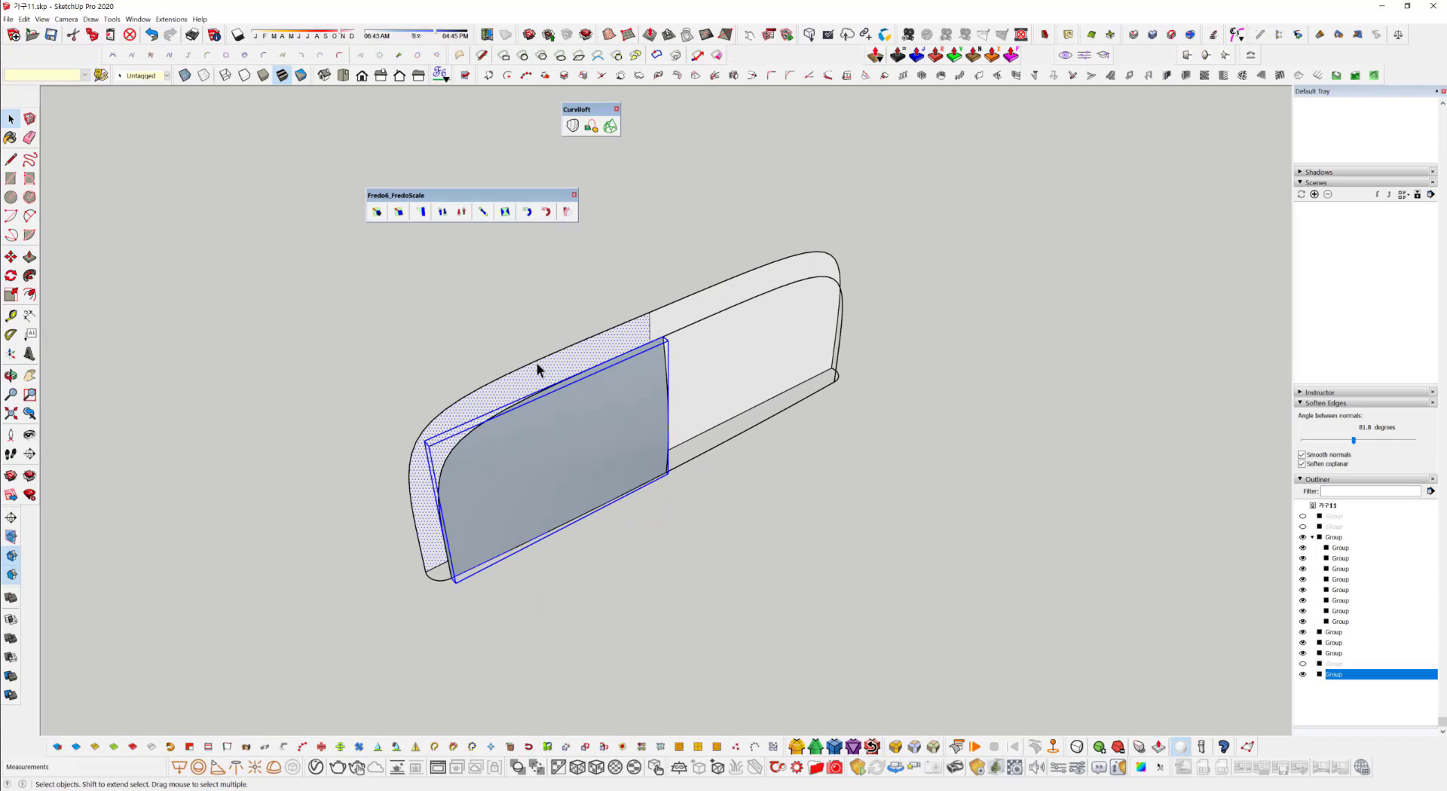
double_click(600, 434)
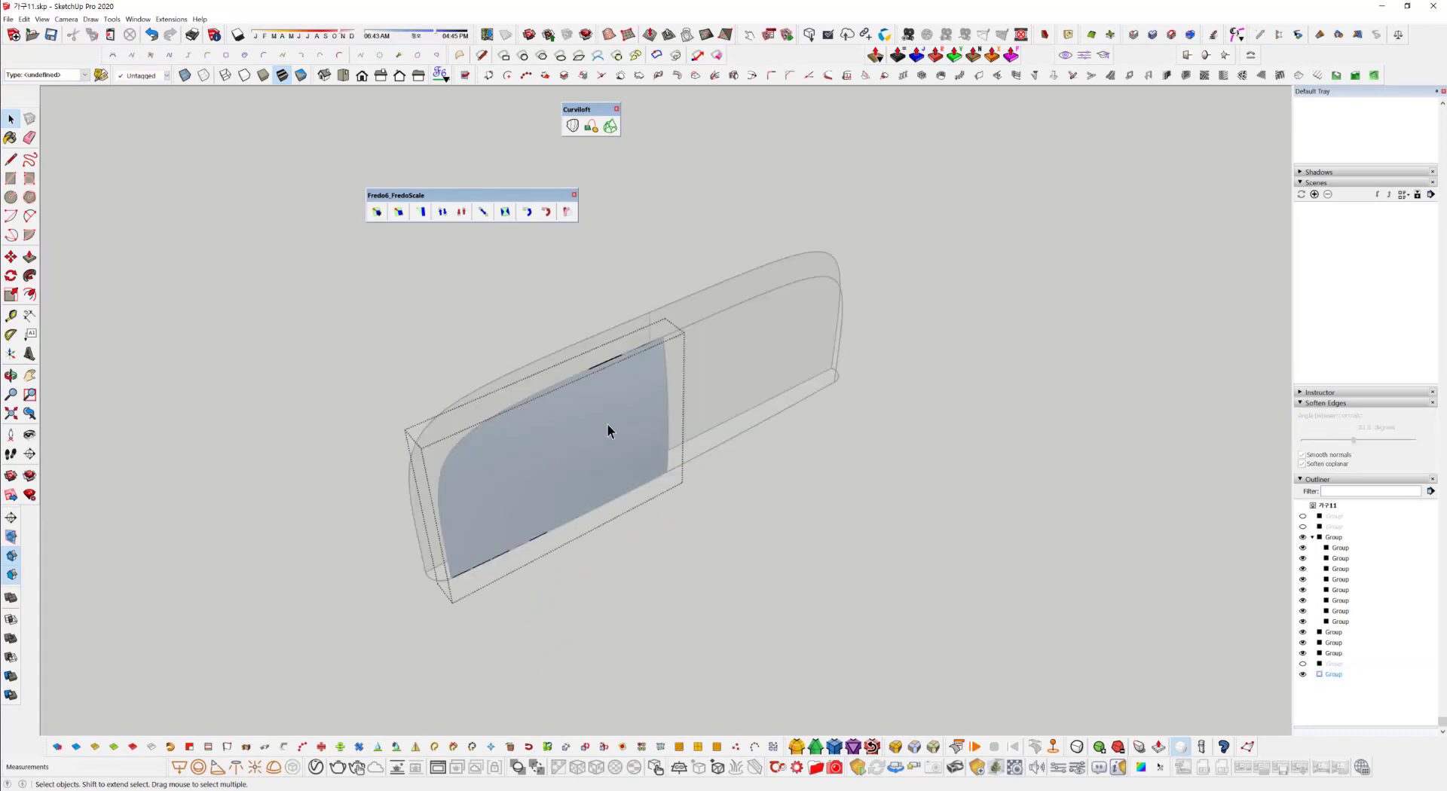
right_click(616, 424)
left_click(645, 529)
left_click(743, 520)
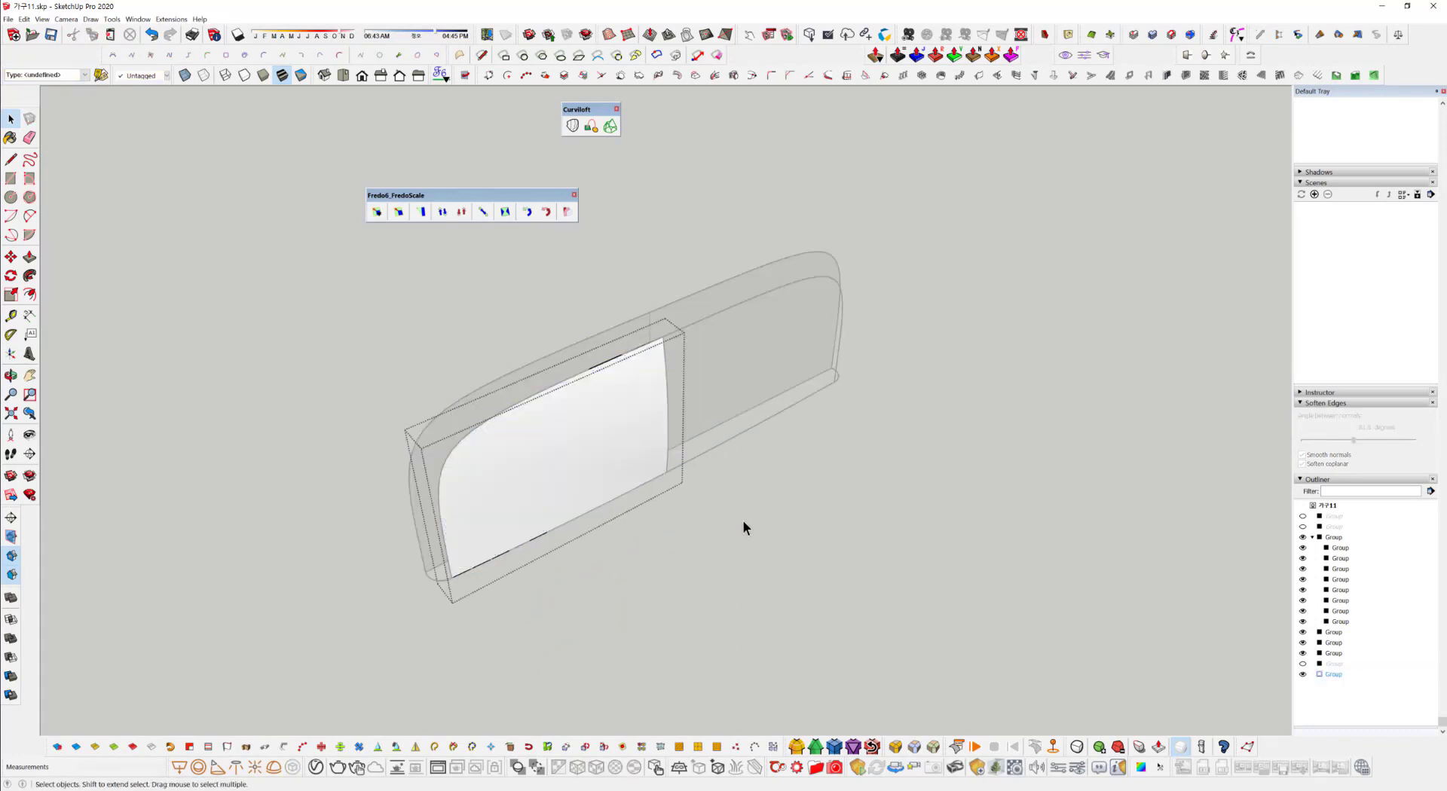
middle_click_drag(743, 520, 533, 523)
left_click(956, 485)
Examine the bulging curvature of the skinned near half from several angles.
left_click(677, 422)
scroll(577, 451, "up", 3)
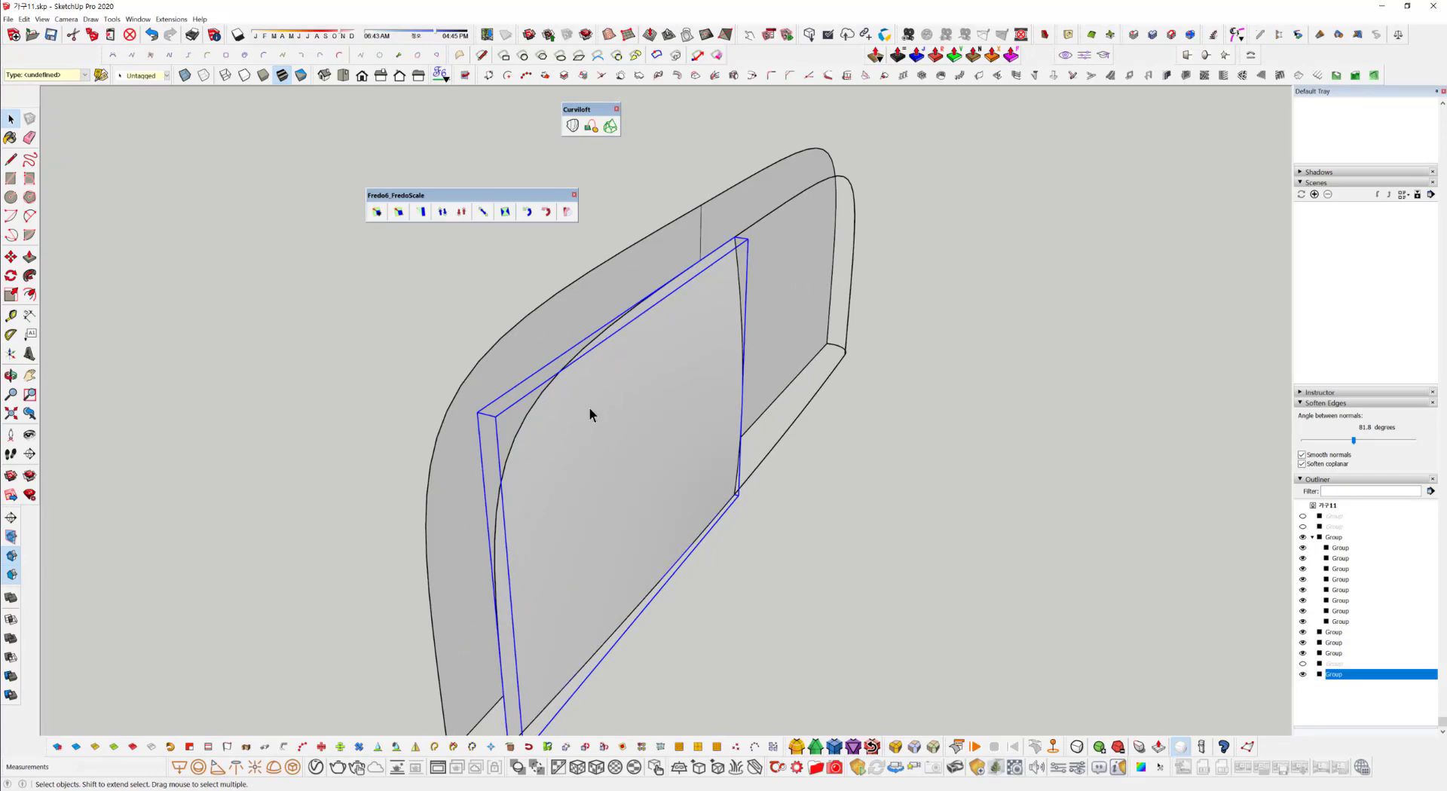
middle_click_drag(590, 414, 540, 355)
middle_click_drag(540, 575, 587, 320, "shift")
middle_click_drag(568, 444, 609, 407)
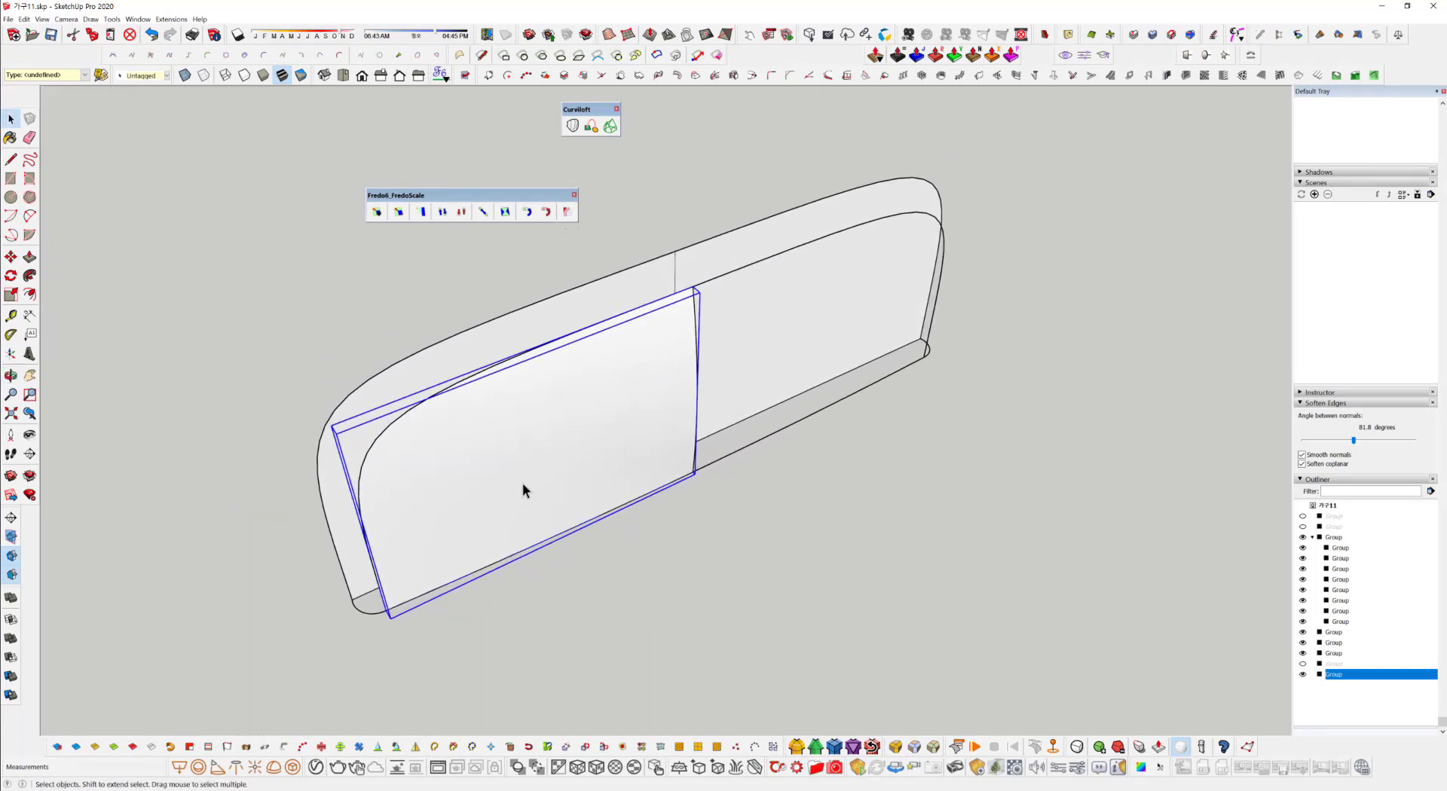
middle_click_drag(444, 528, 490, 452)
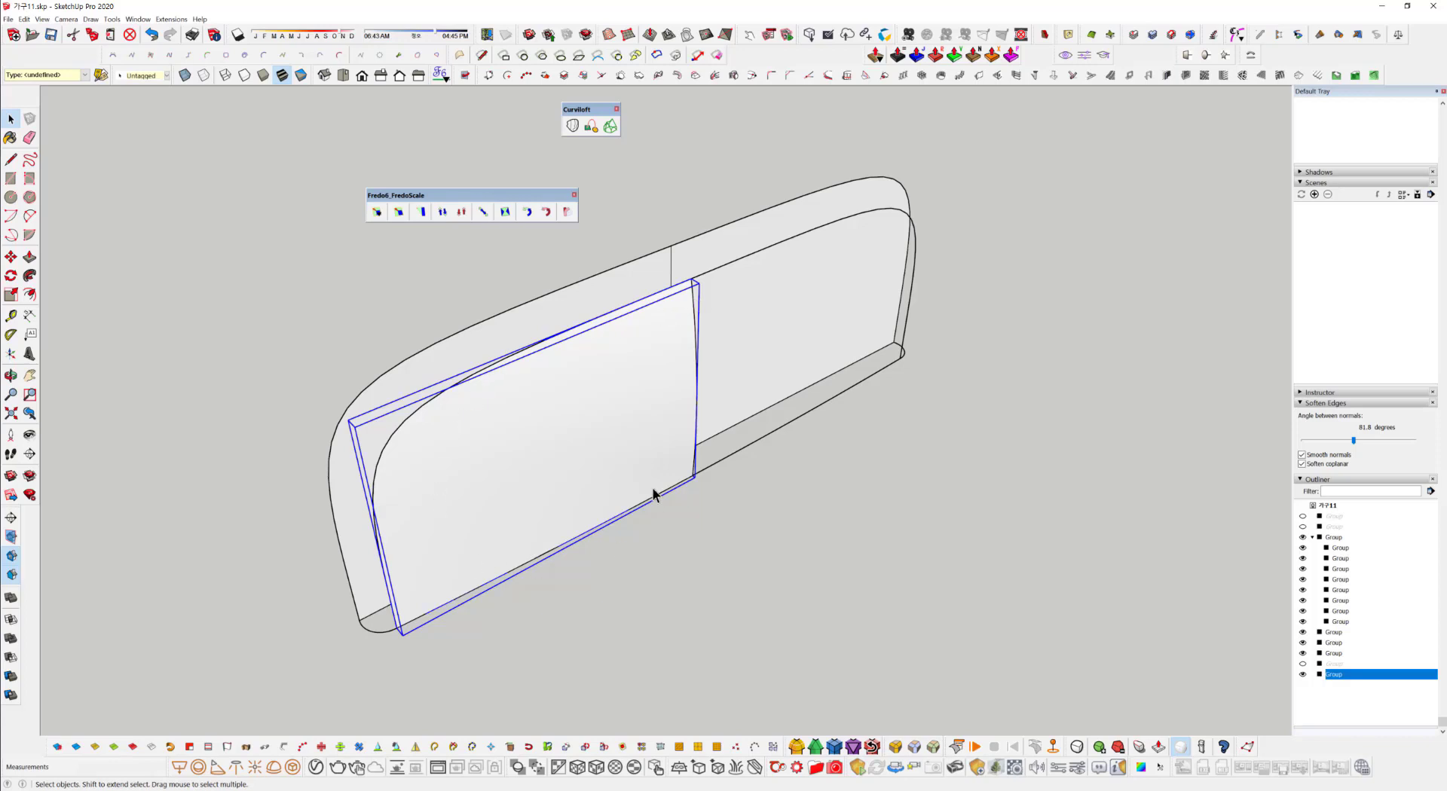
middle_click_drag(655, 495, 456, 627)
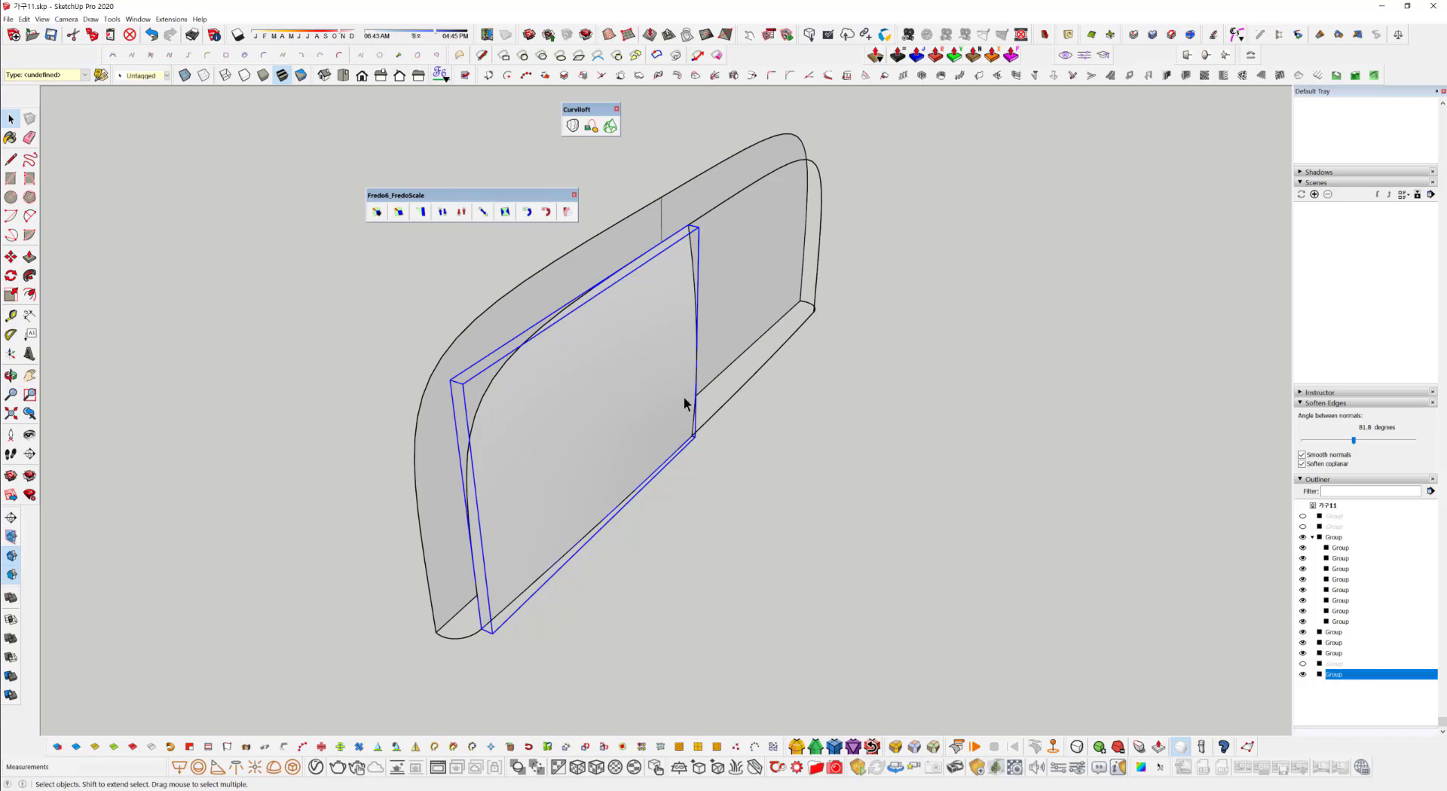
left_click(717, 704)
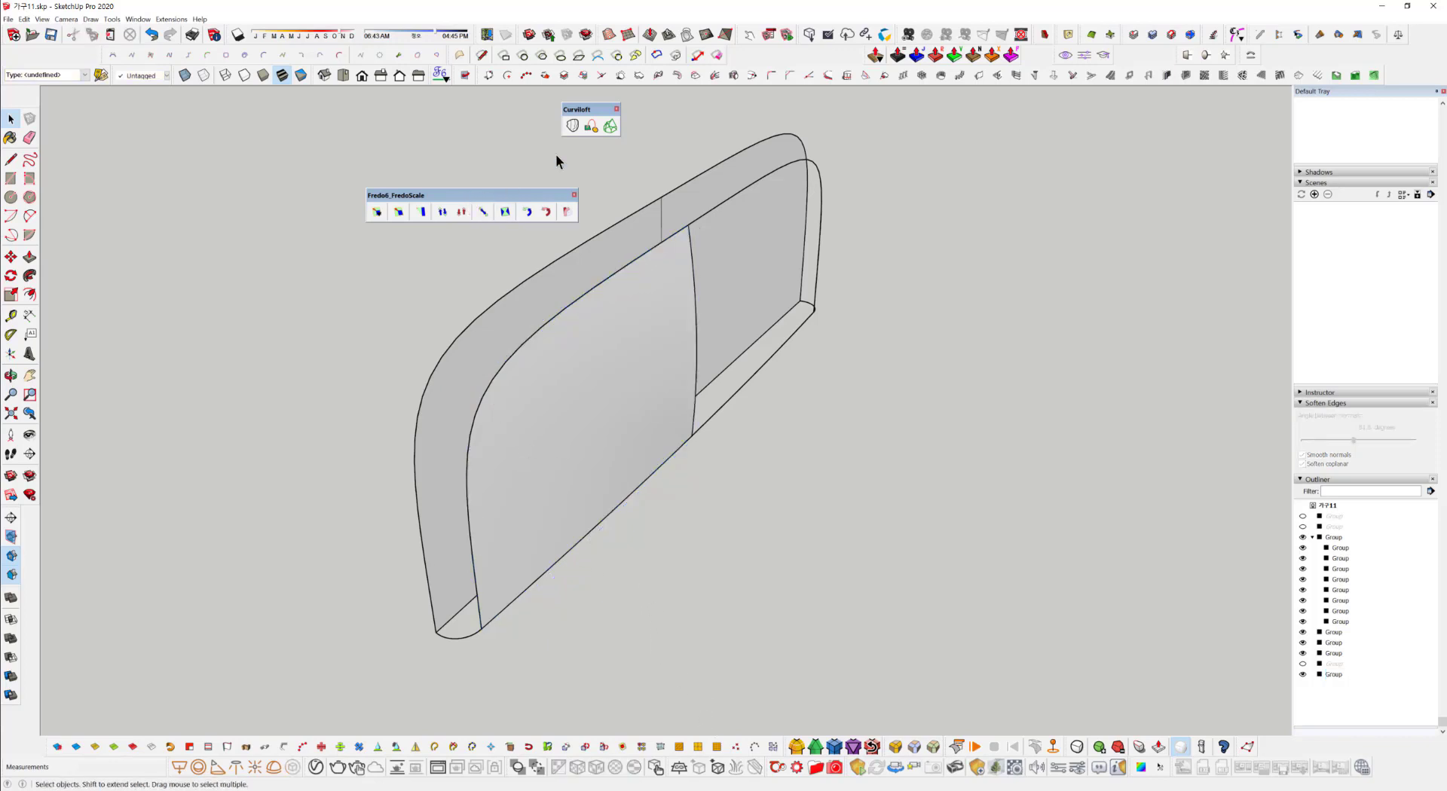
left_click(609, 126)
left_click(509, 363)
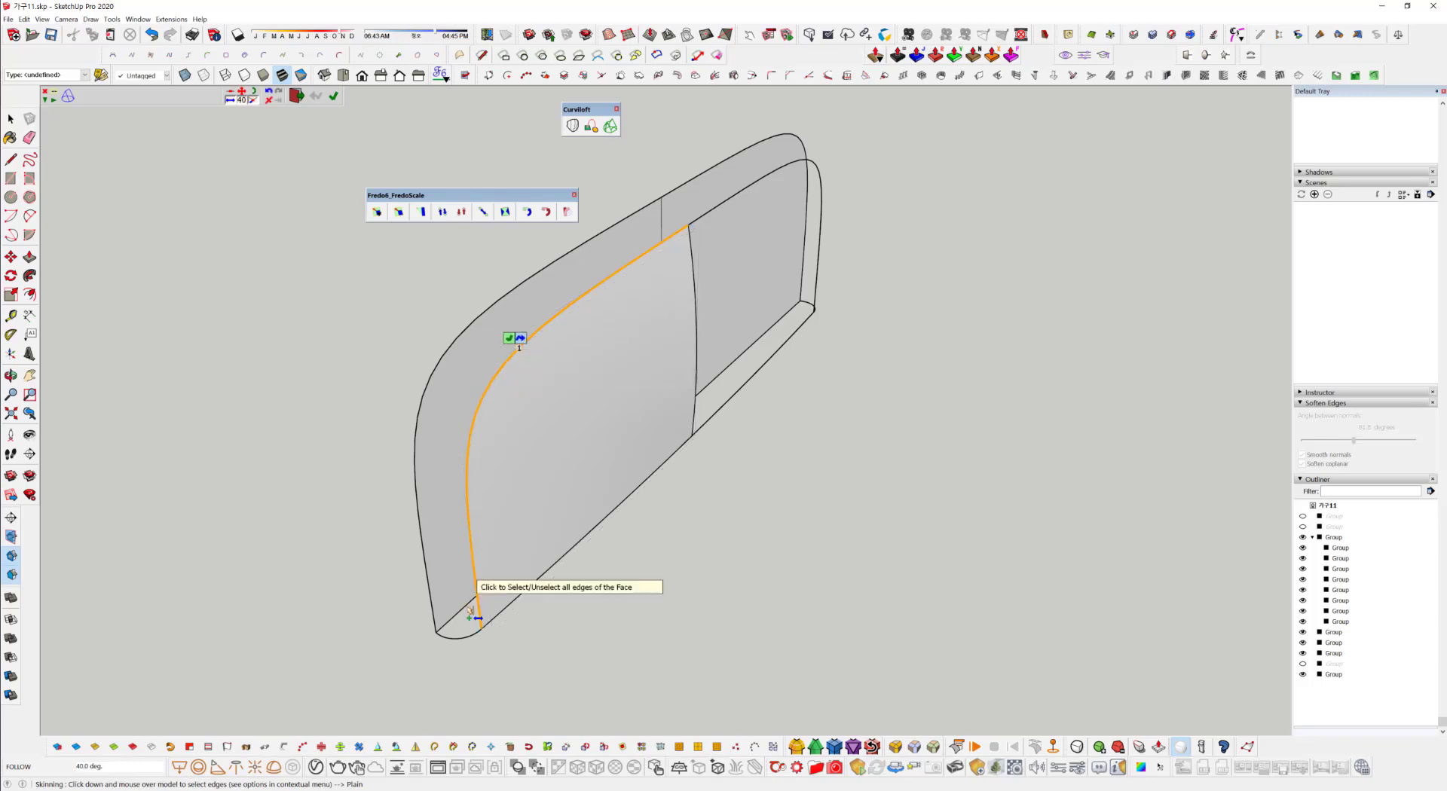
left_click(476, 636)
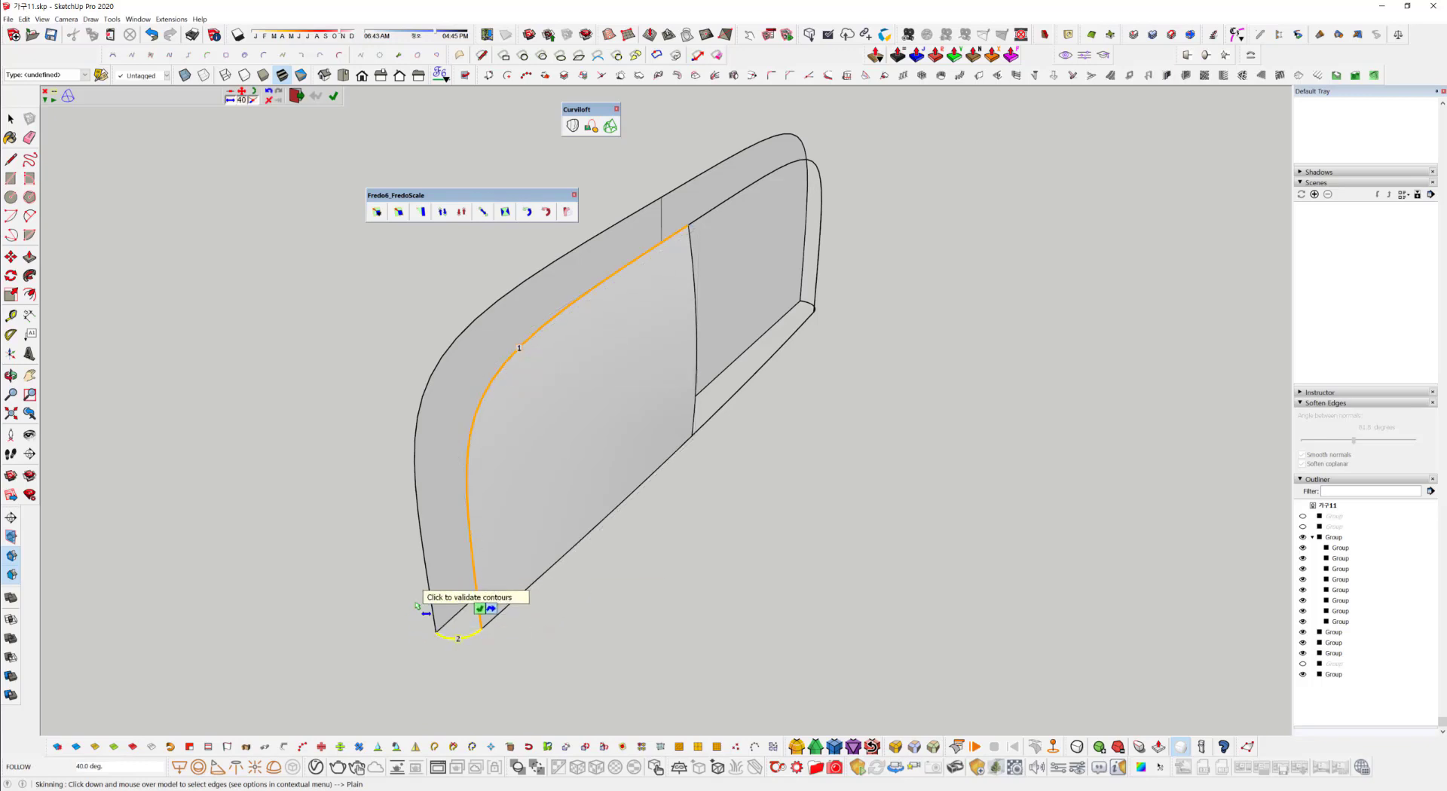
left_click(425, 596)
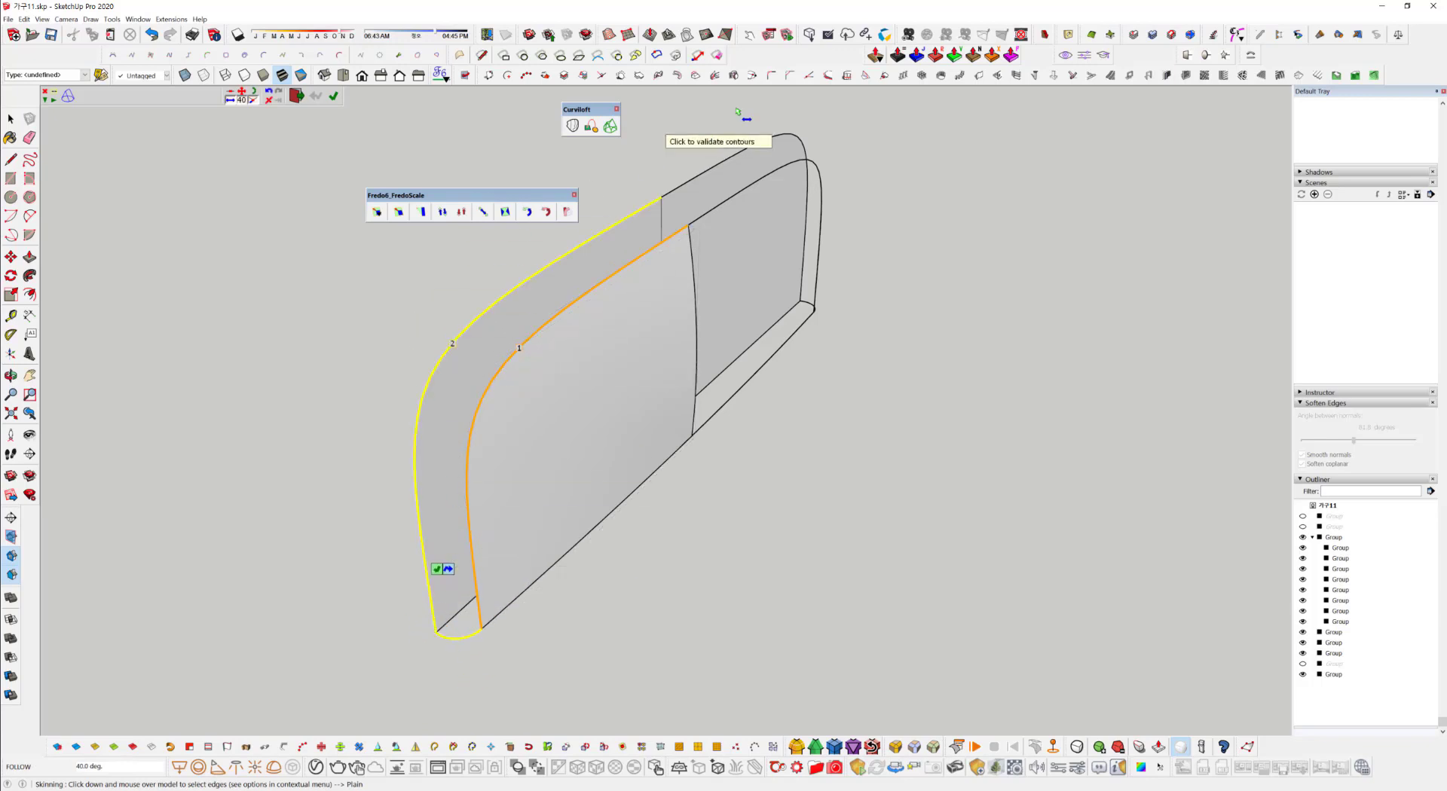
key("space")
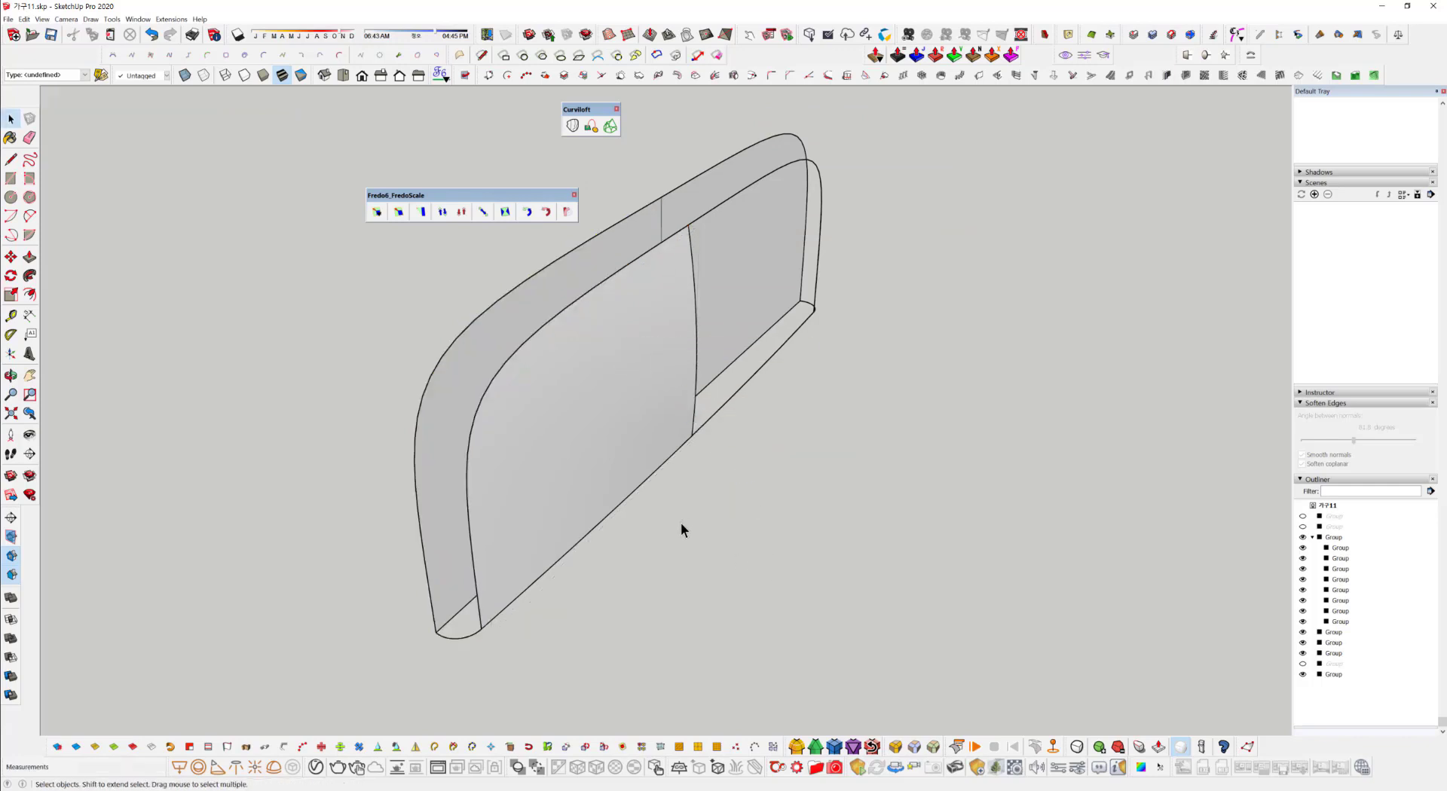
Mirror the skinned near-half group across the cushion's central seam to fill the far half of the front.
left_click(600, 409)
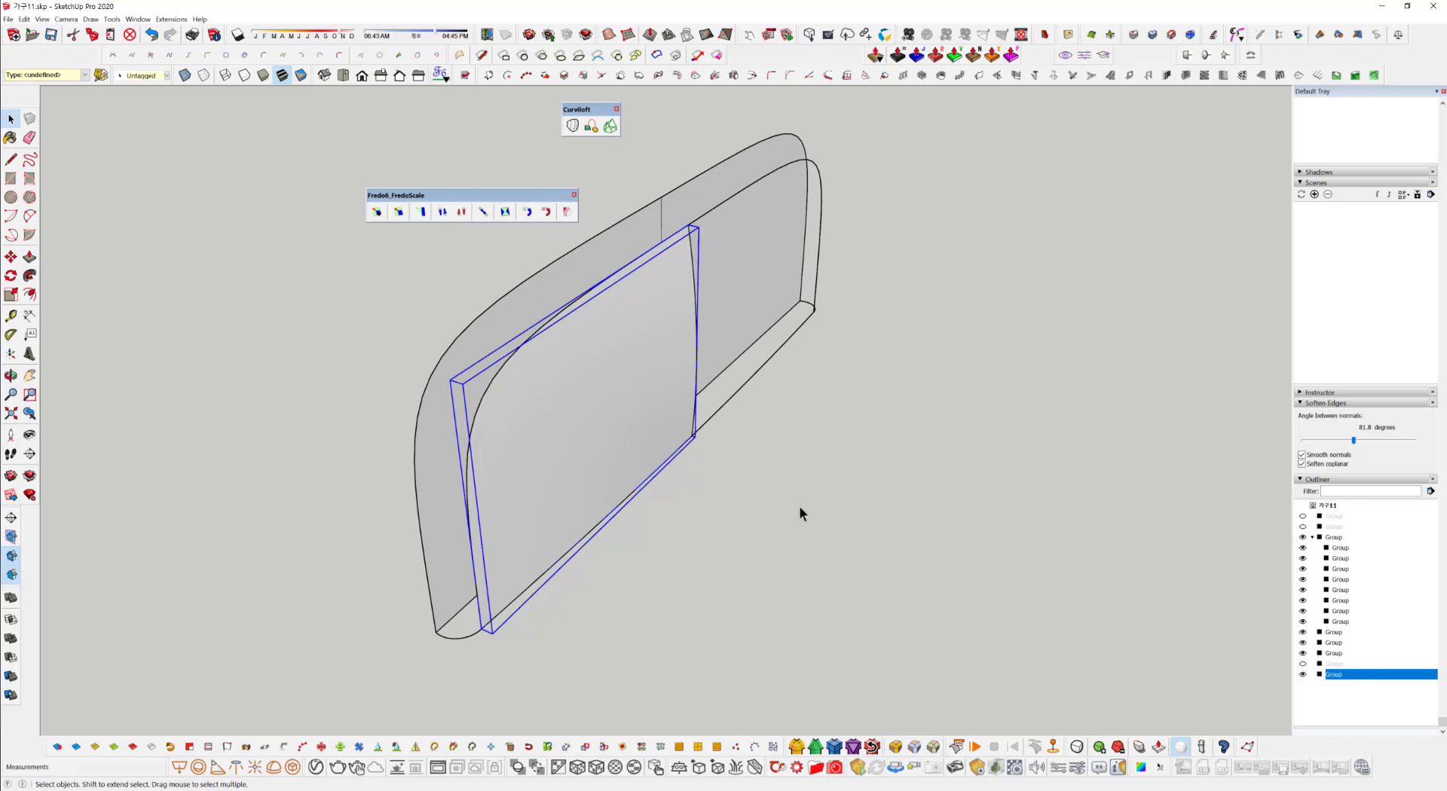
middle_click_drag(819, 505, 603, 478)
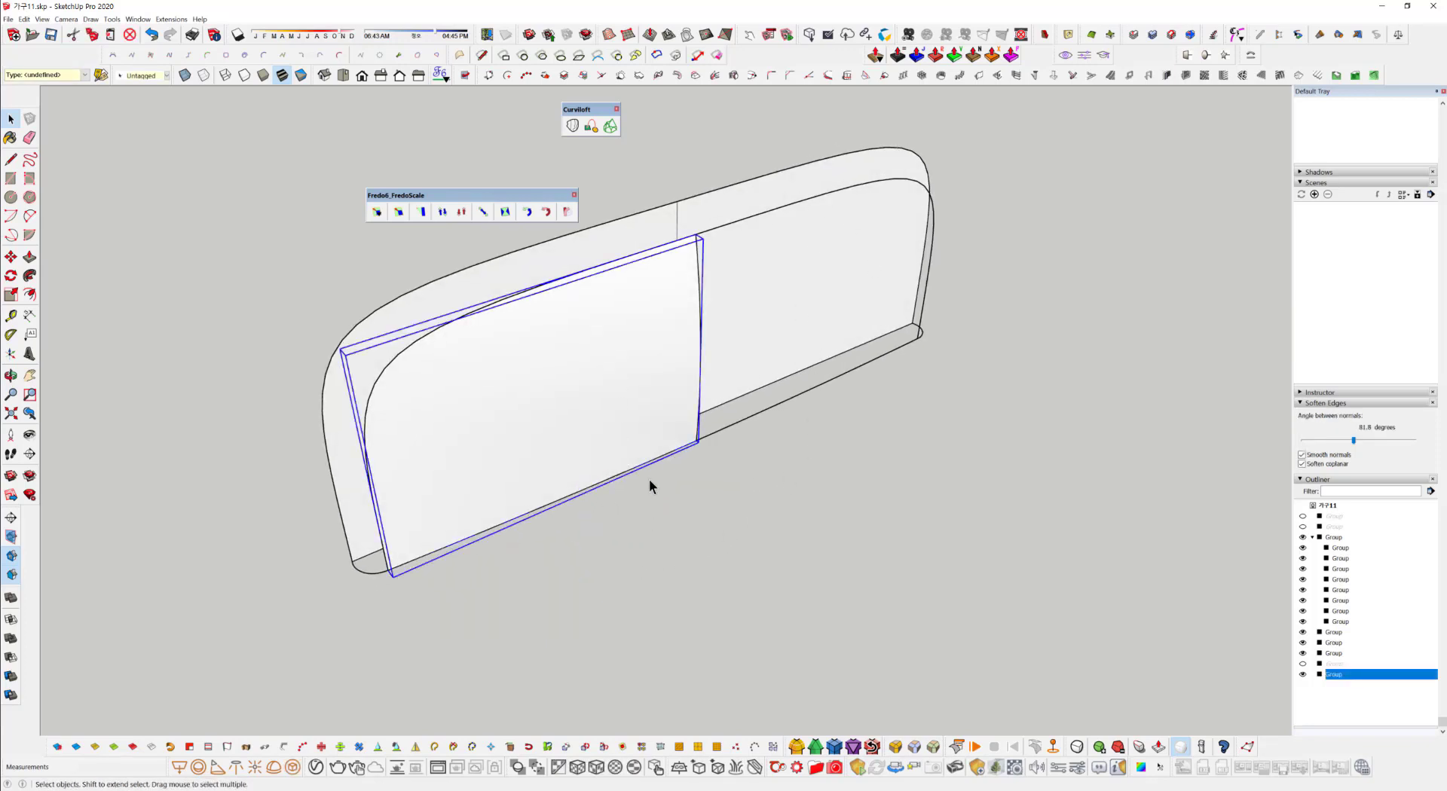
left_click(416, 748)
middle_click_drag(811, 522, 662, 555)
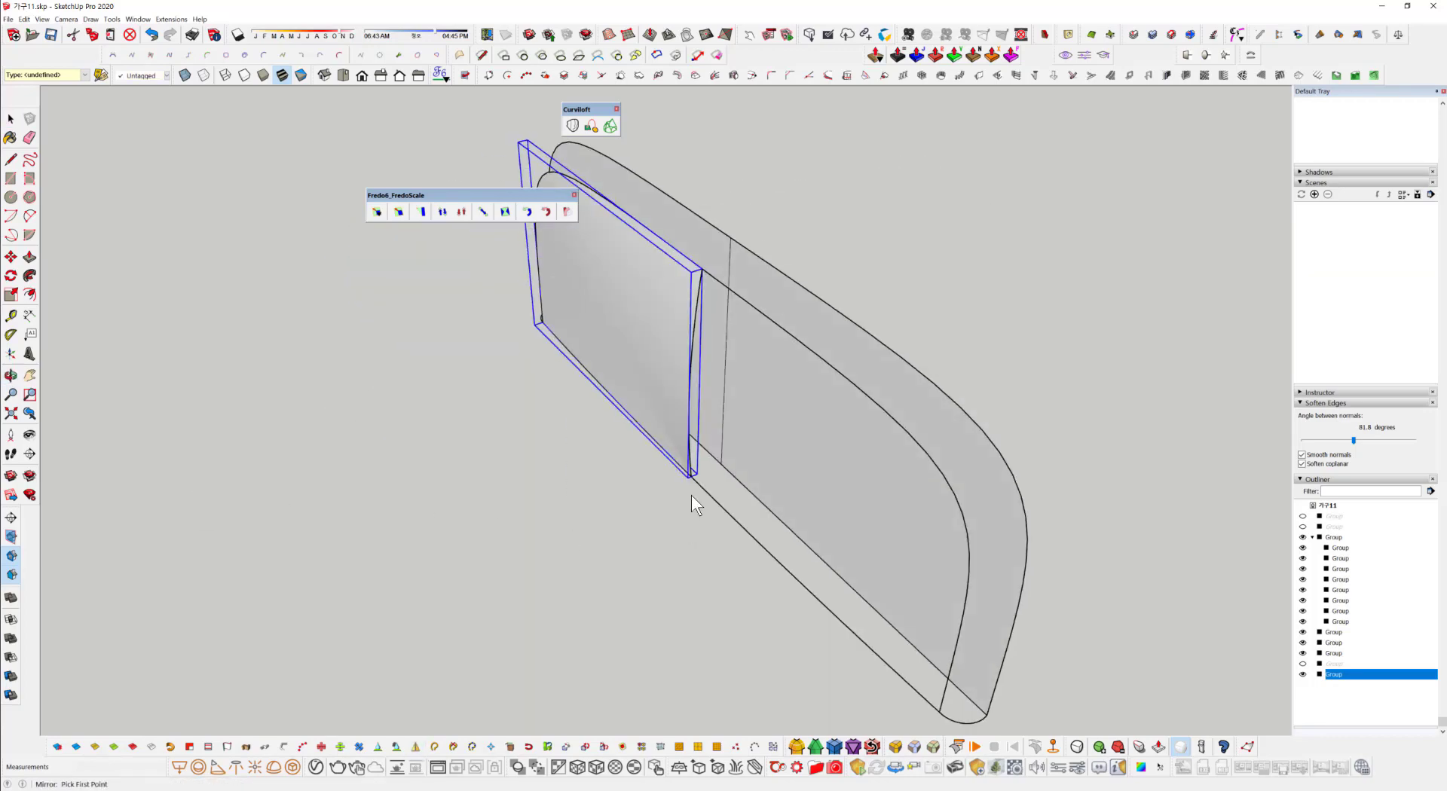
scroll(691, 503, "up", 3)
left_click(689, 472)
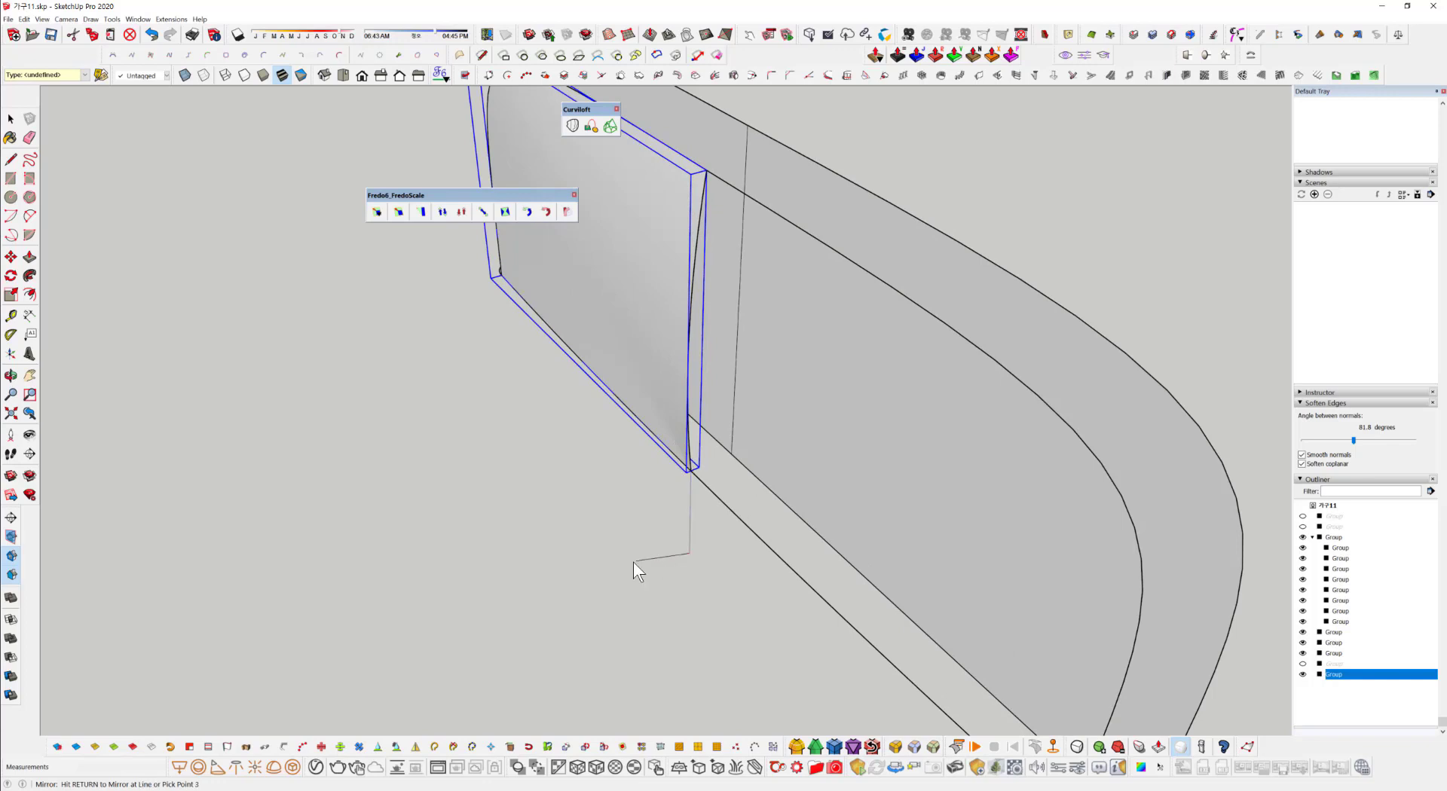
left_click(575, 612)
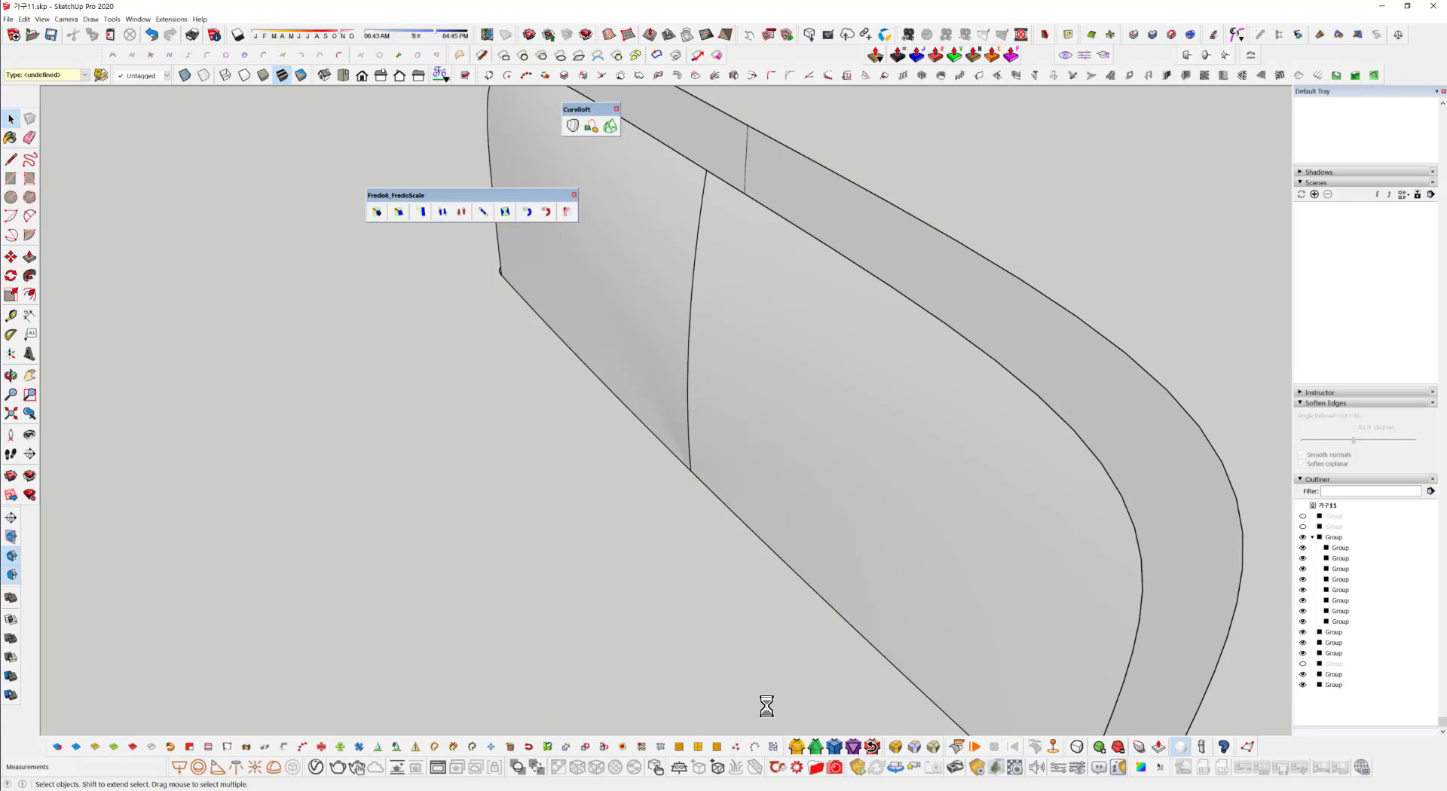
middle_click_drag(769, 704, 820, 515)
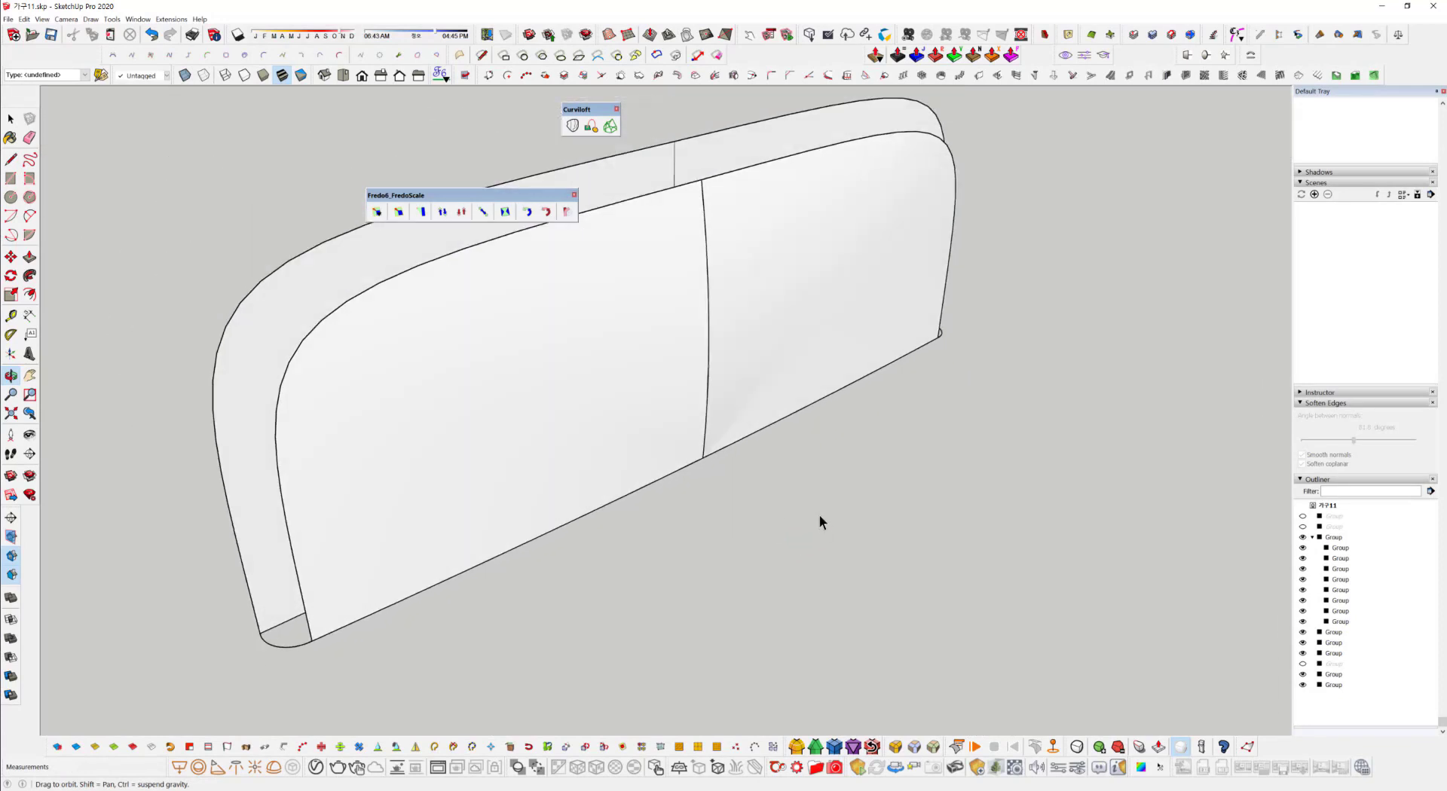
Select both skinned front halves and hide them to expose the wireframe contours.
scroll(820, 514, "down", 3)
left_click(643, 432)
left_click(781, 404)
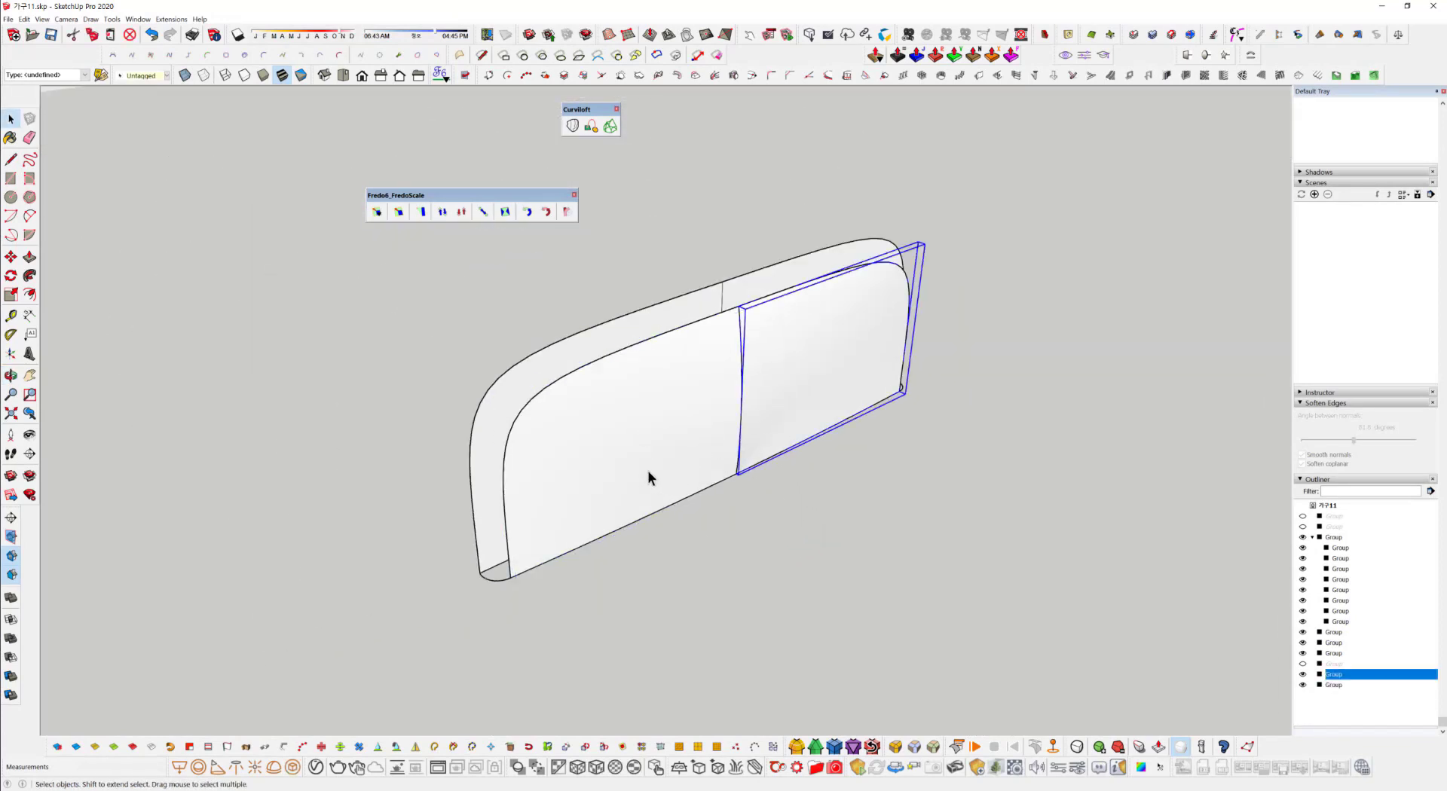
left_click(654, 471)
left_click(769, 428, "ctrl")
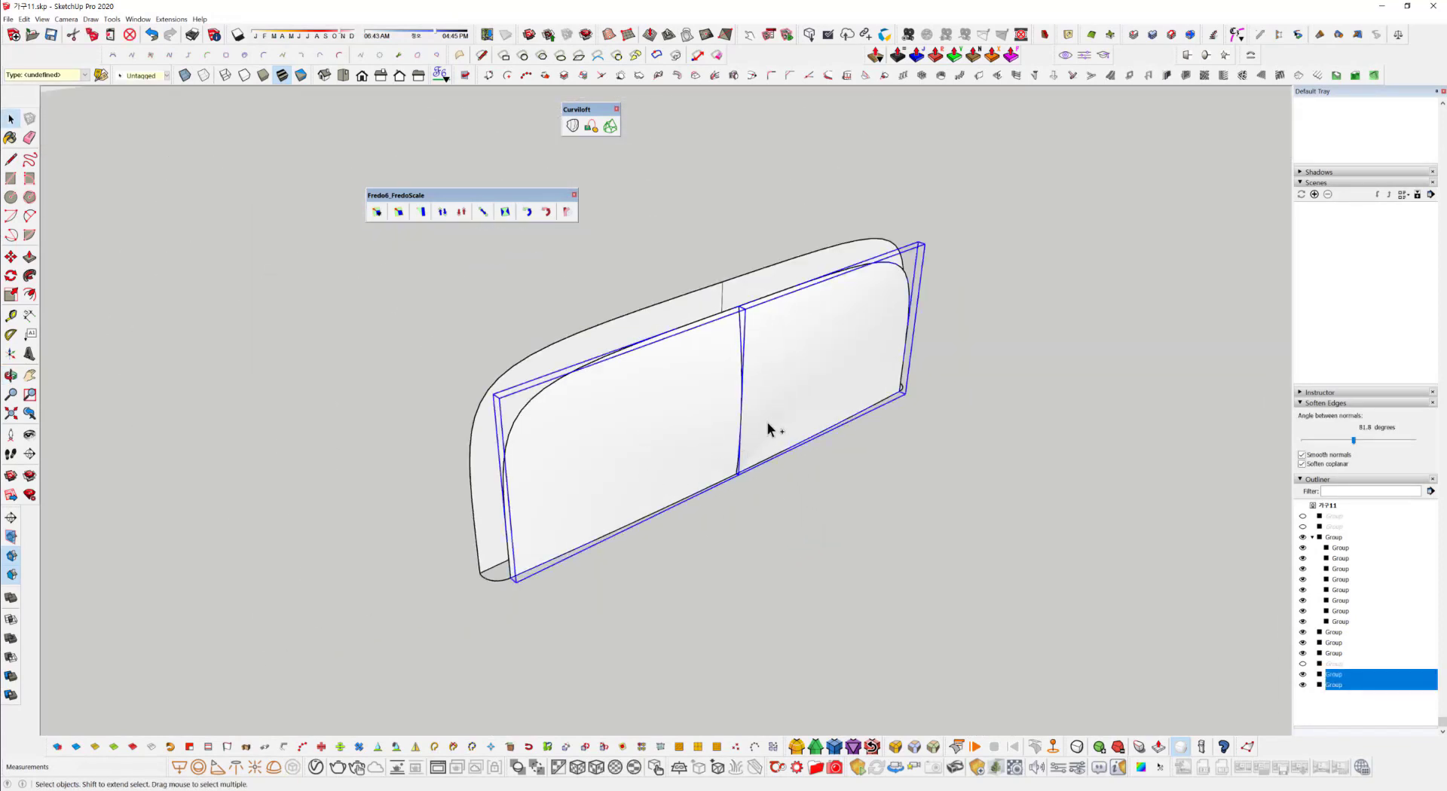
right_click(674, 450)
left_click(720, 462)
Start Curviloft skinning and pick both halves of the back outline as contours for the rounded rim.
middle_click_drag(642, 647, 633, 575)
left_click(613, 548)
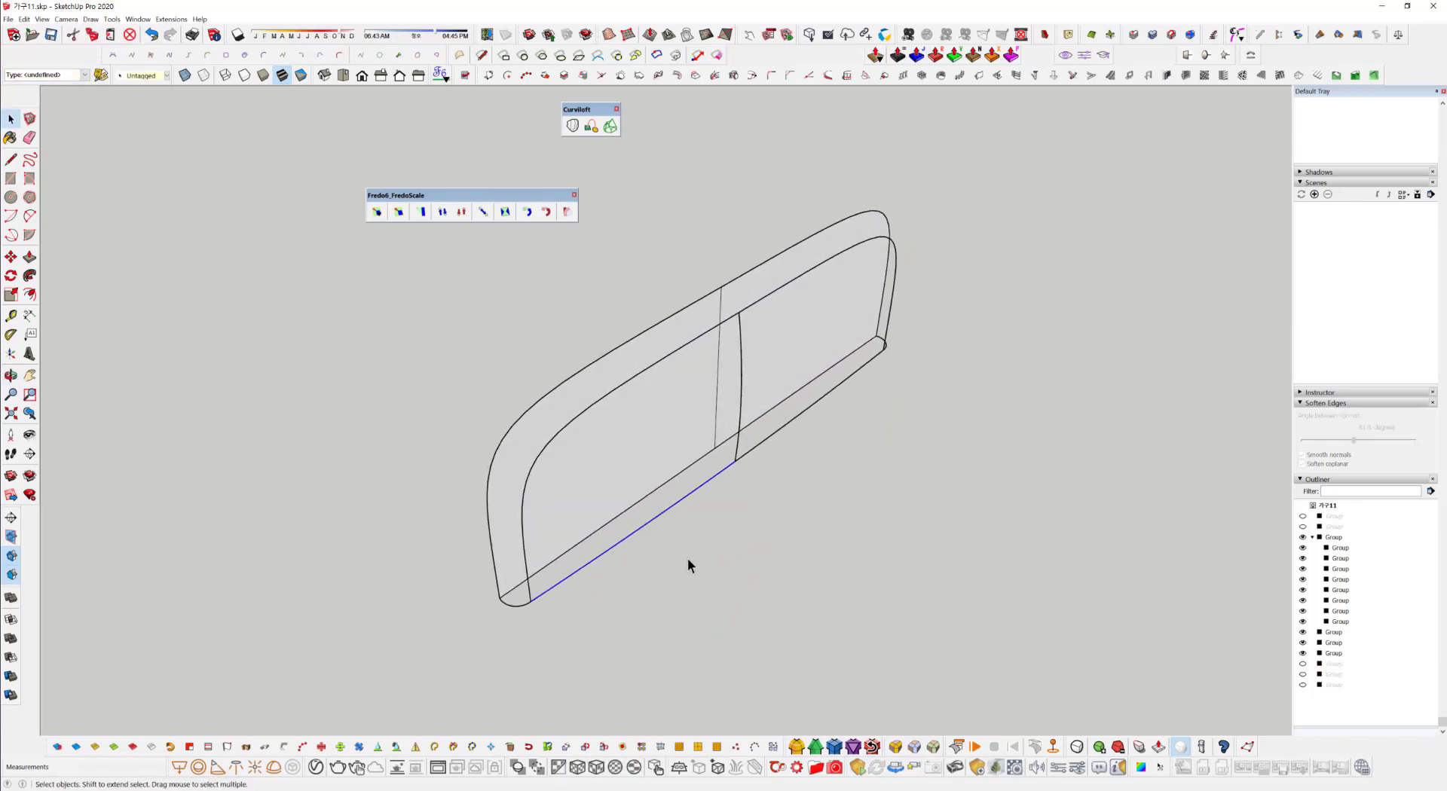
middle_click_drag(648, 577, 541, 476)
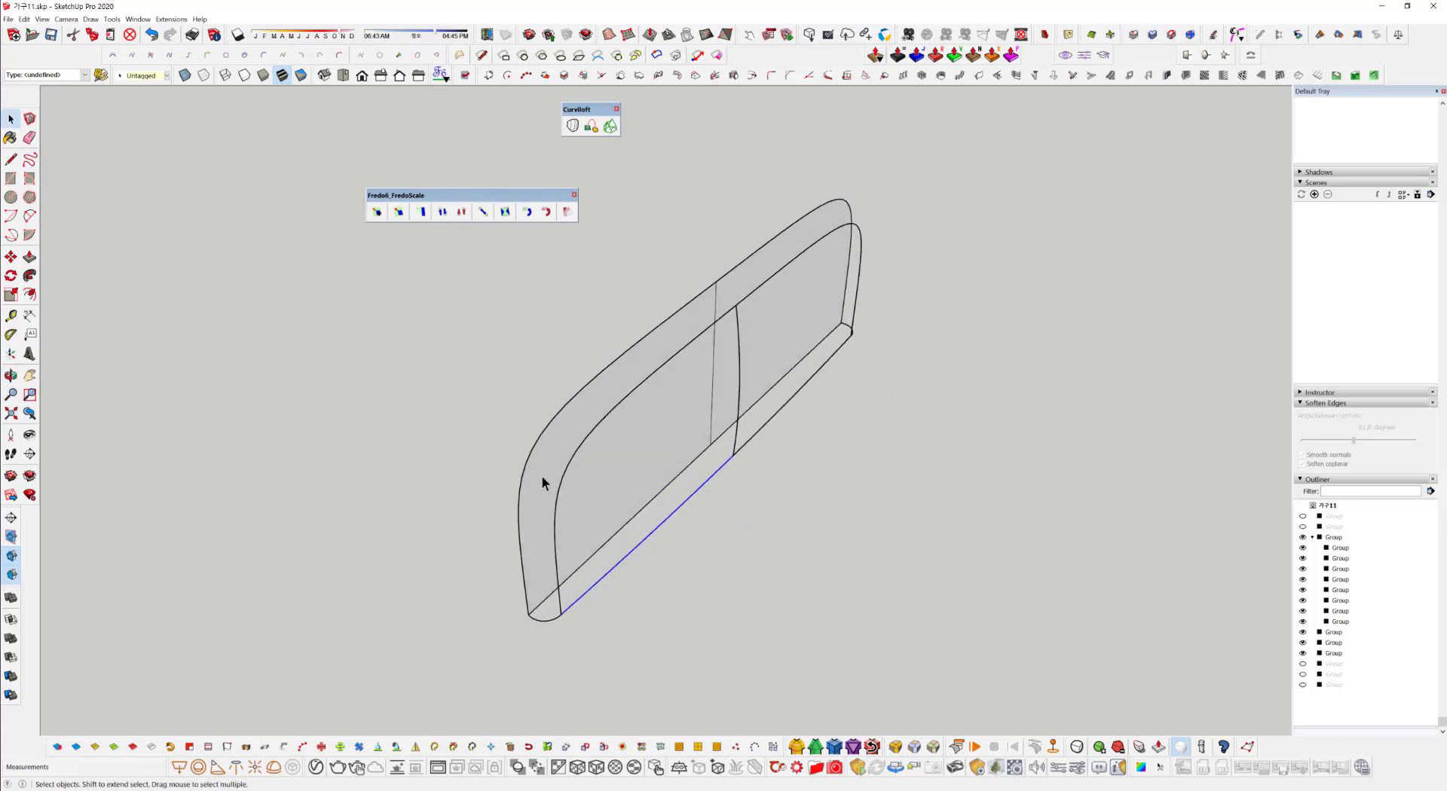
middle_click_drag(678, 645, 544, 577)
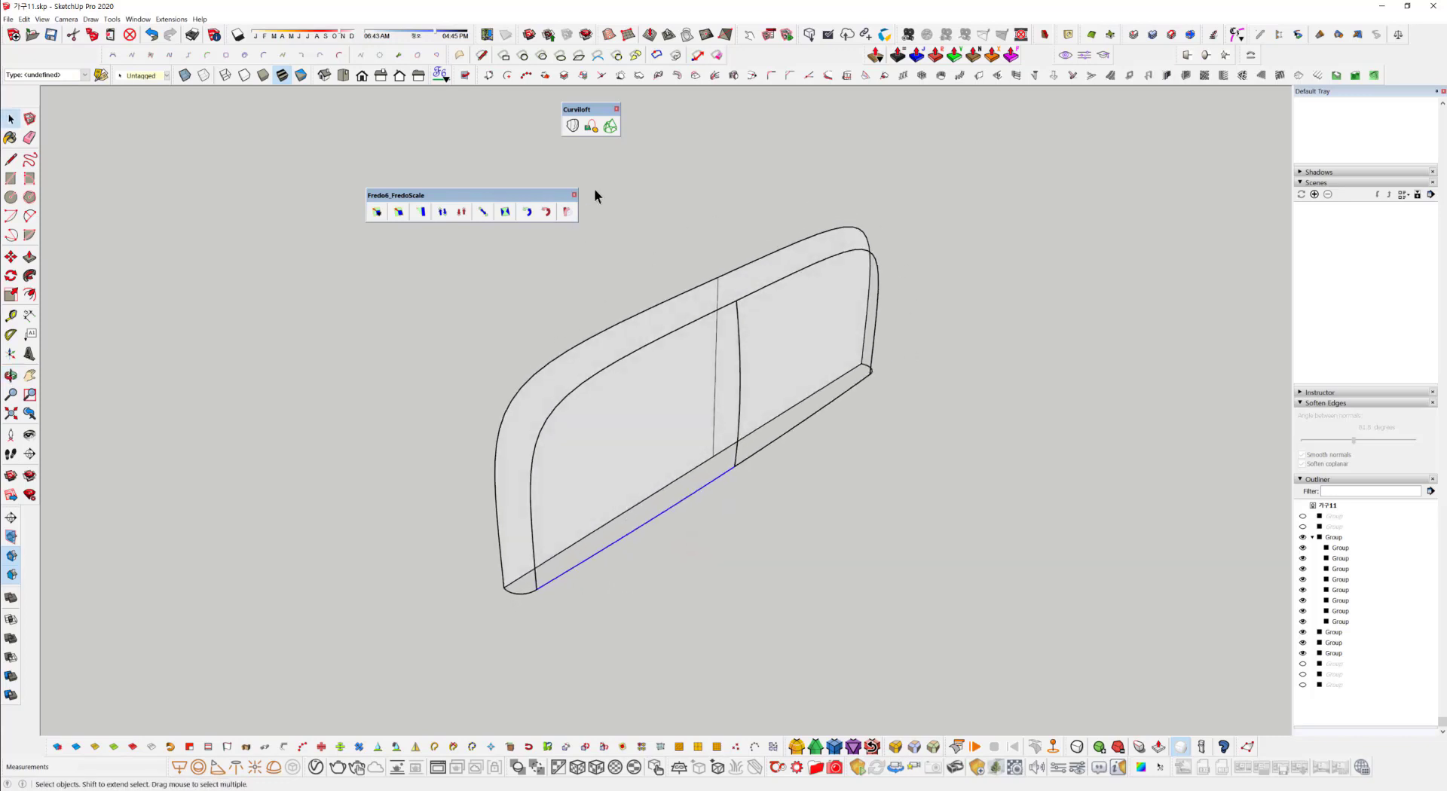
left_click(819, 507)
left_click(610, 126)
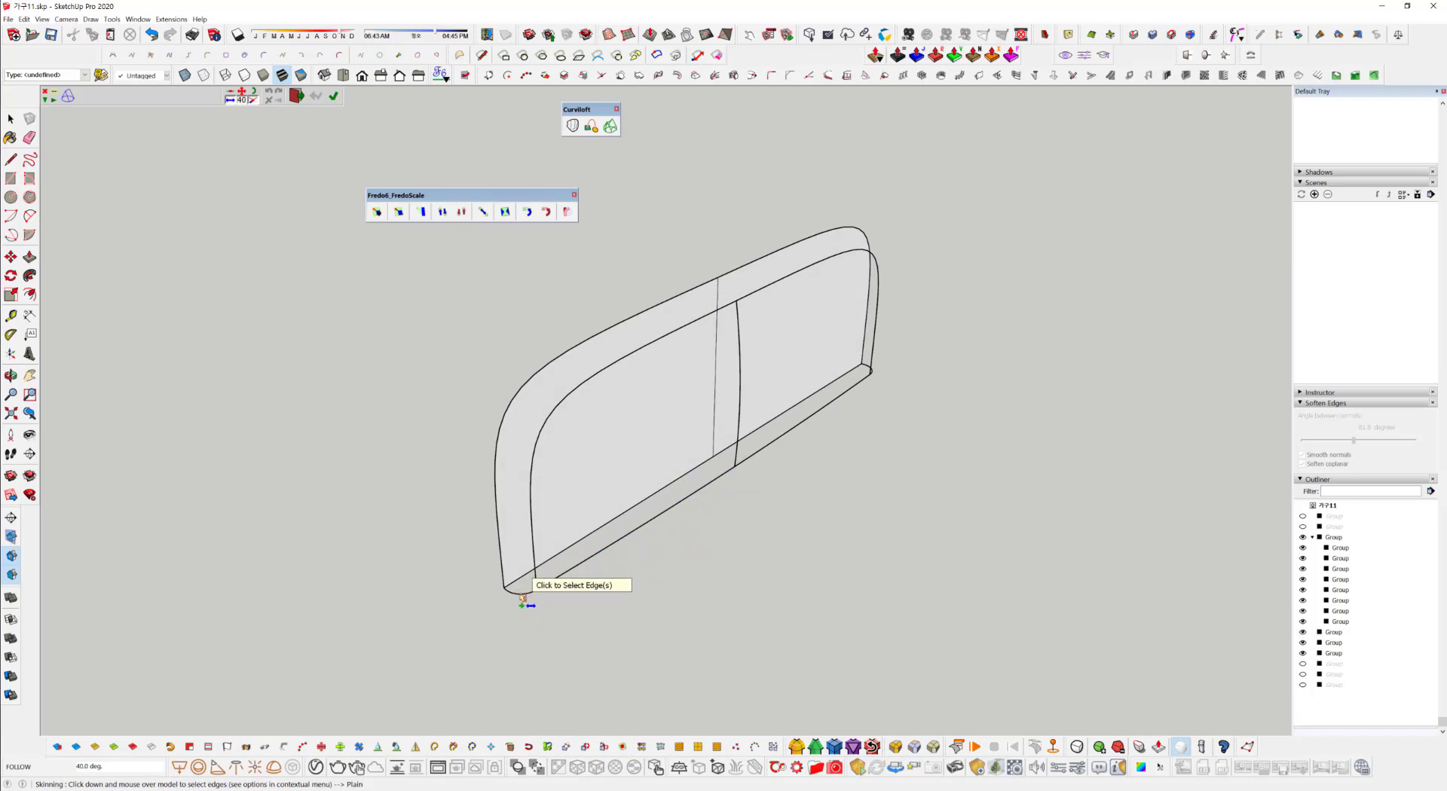
left_click(498, 520)
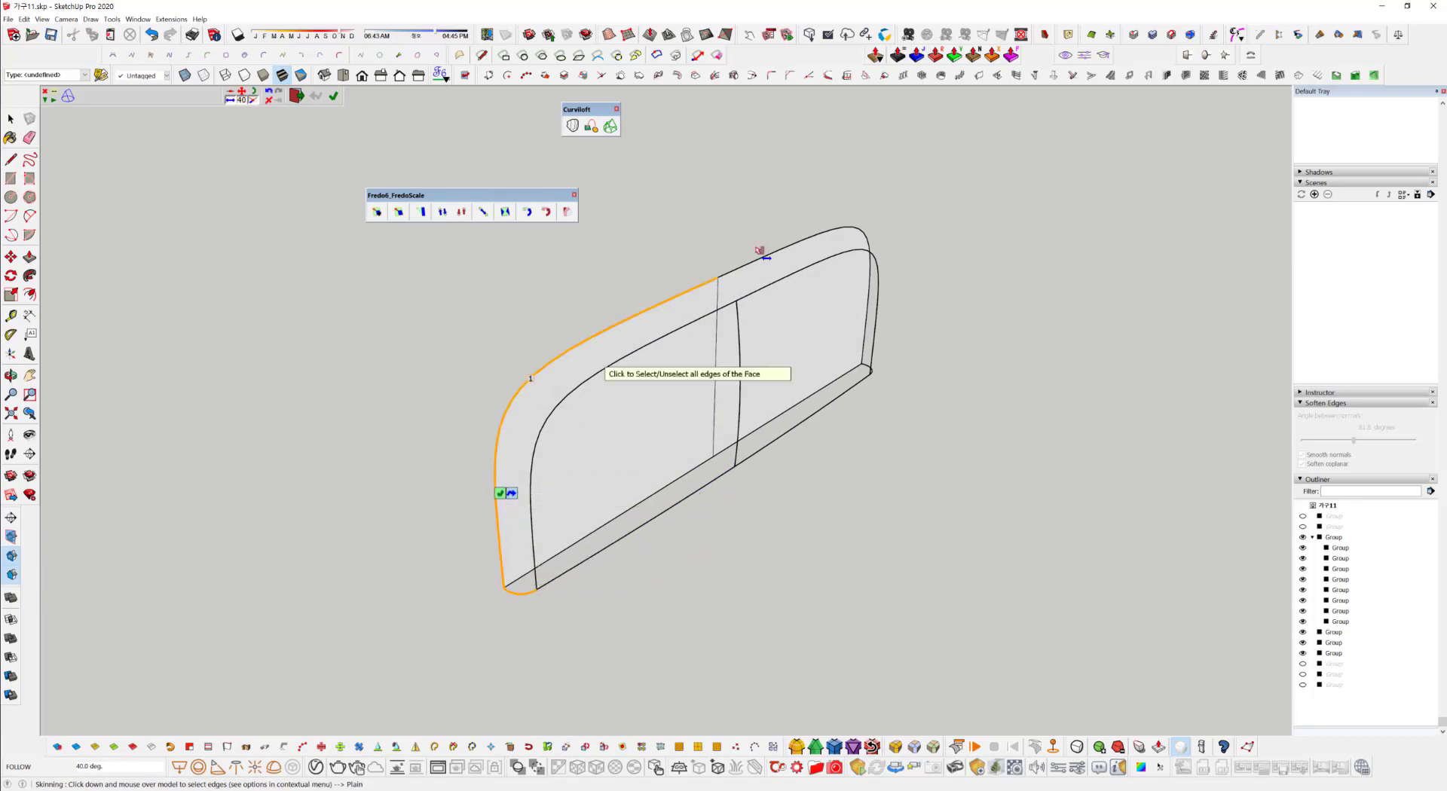
left_click(757, 248)
middle_click_drag(752, 226, 1022, 528)
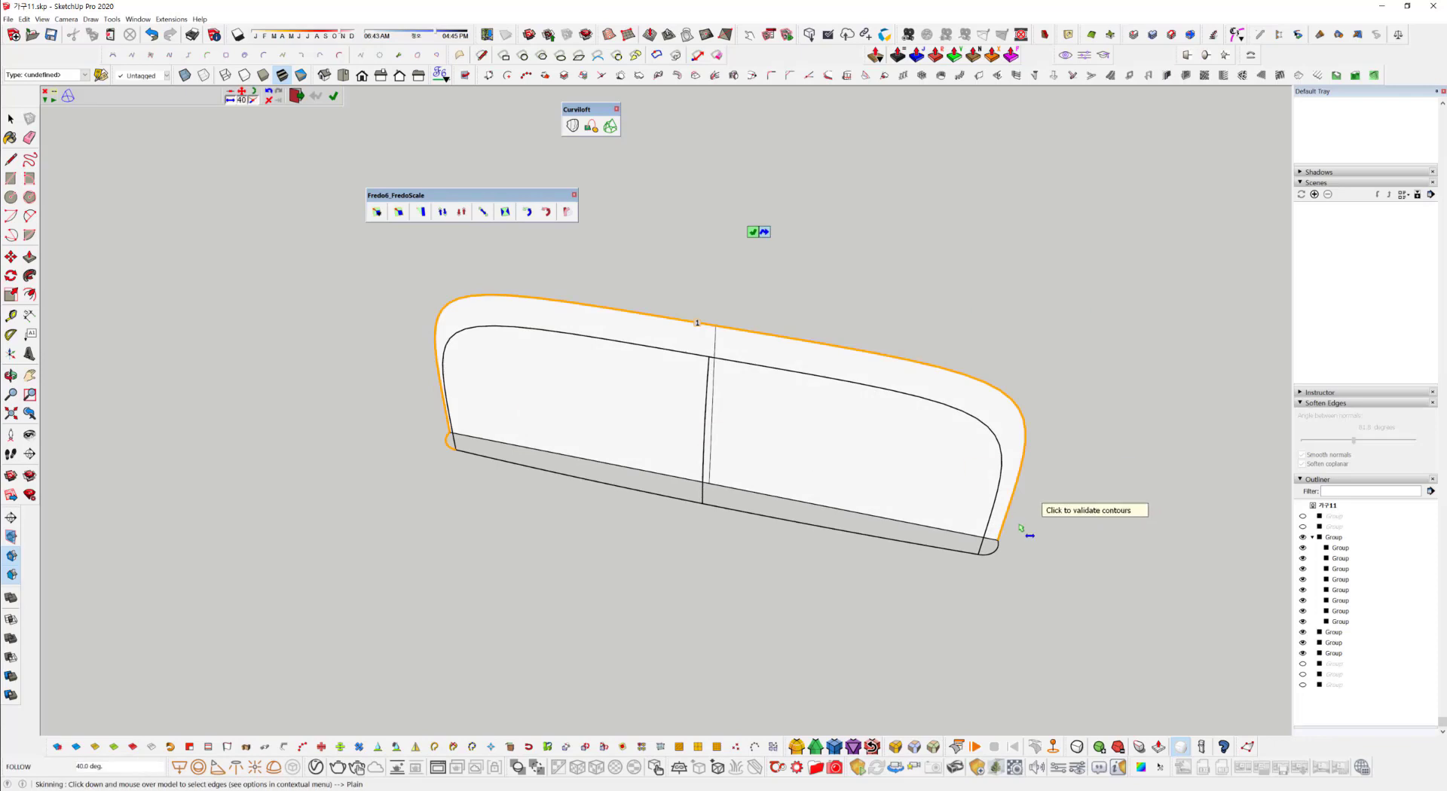
Add both halves of the front outline to the skinning contours, undoing the wrong pick, and validate the selection.
left_click(985, 548)
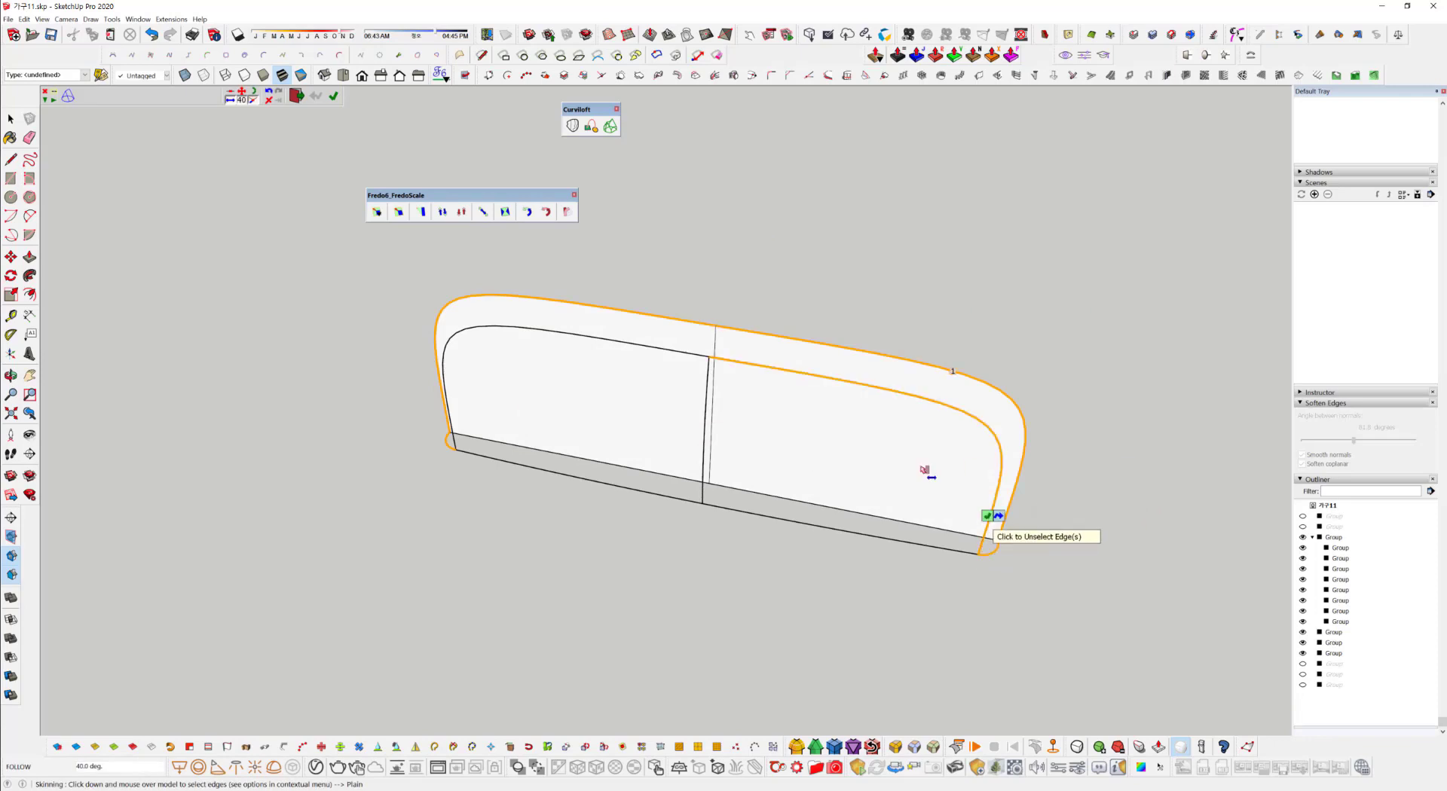
left_click(698, 351)
middle_click_drag(675, 391, 912, 396)
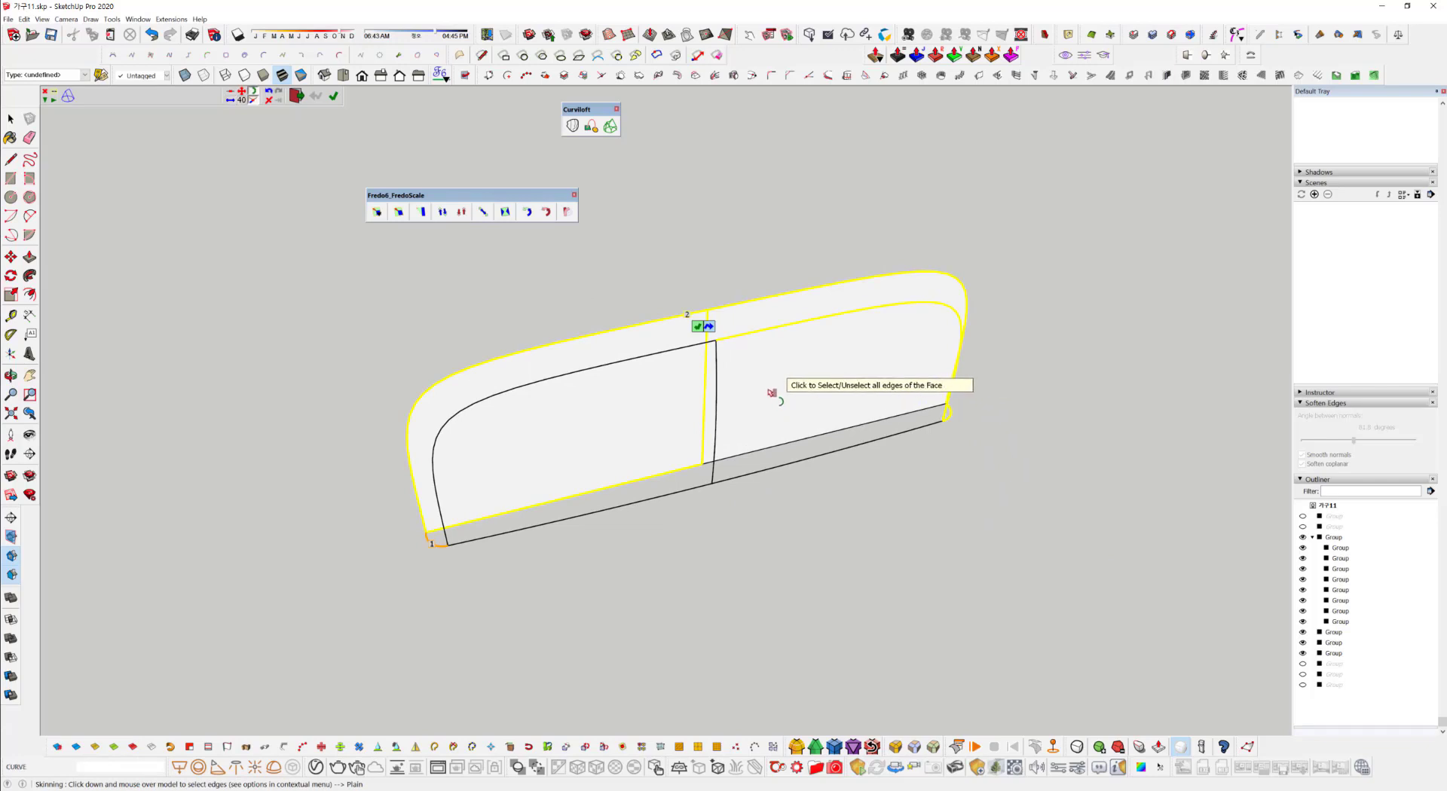
key("ctrl+z")
left_click(670, 359)
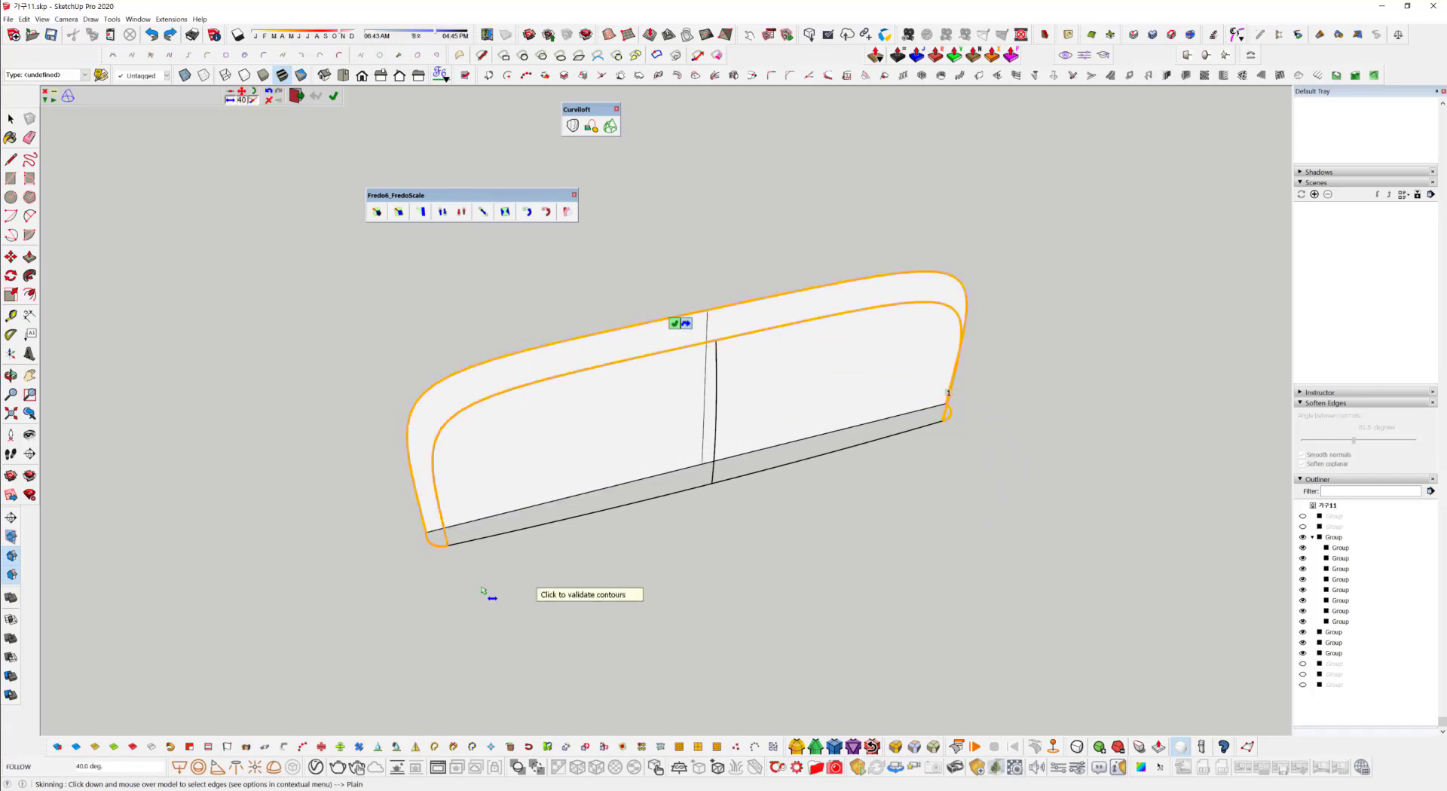
left_click(682, 309)
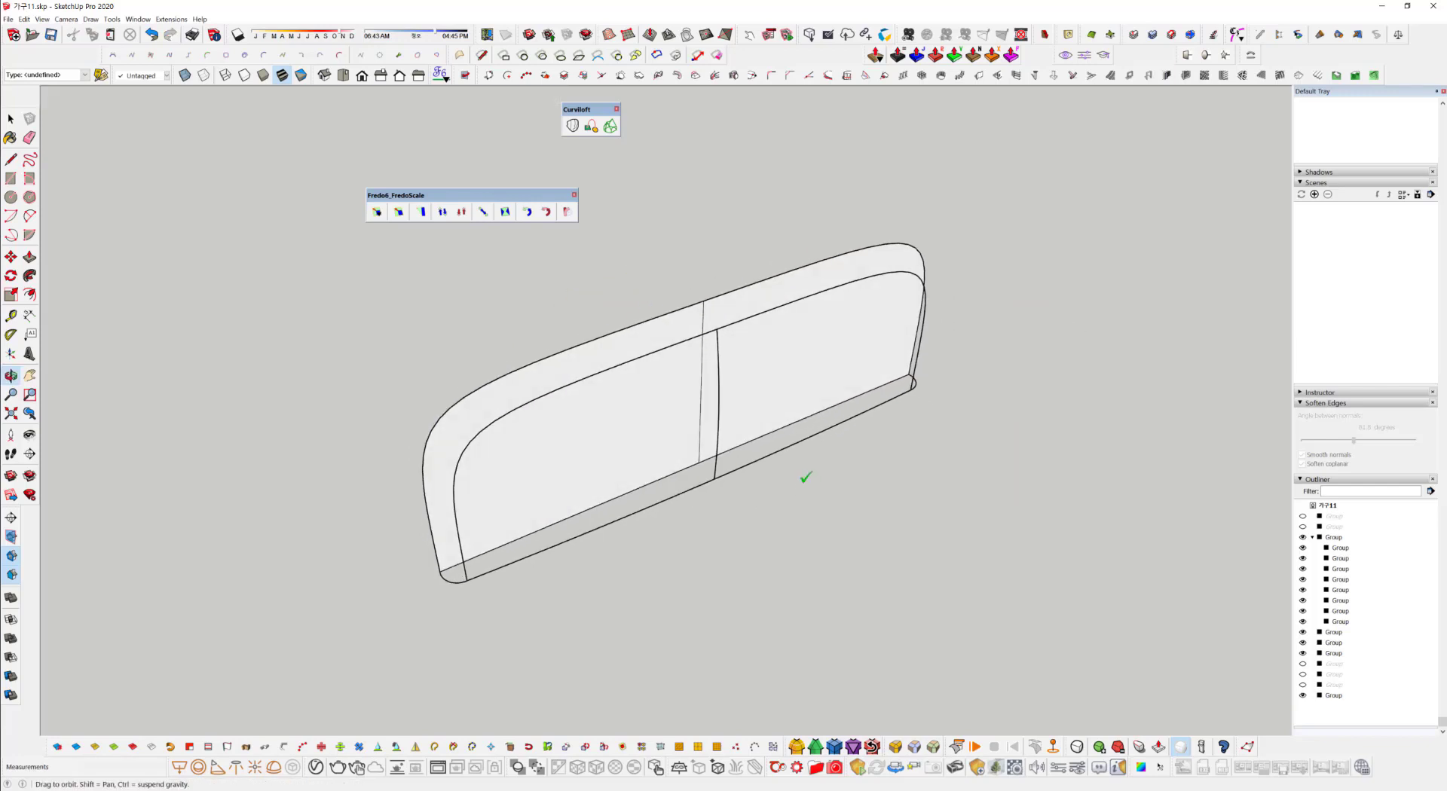
scroll(581, 336, "up", 5)
scroll(573, 372, "down", 2)
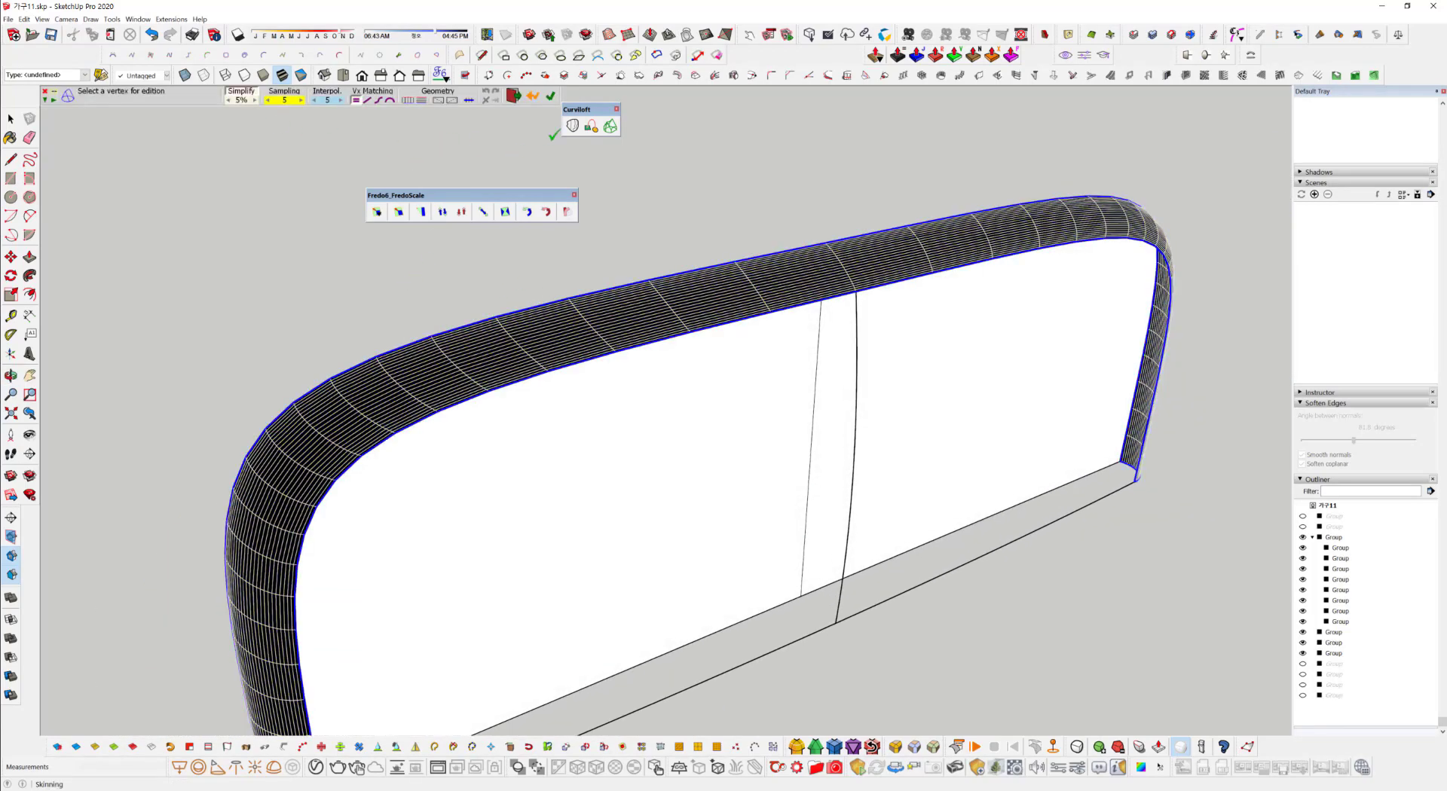
Edit the rim skin's junction and toggle the swap between its rails and profiles.
left_click(553, 342)
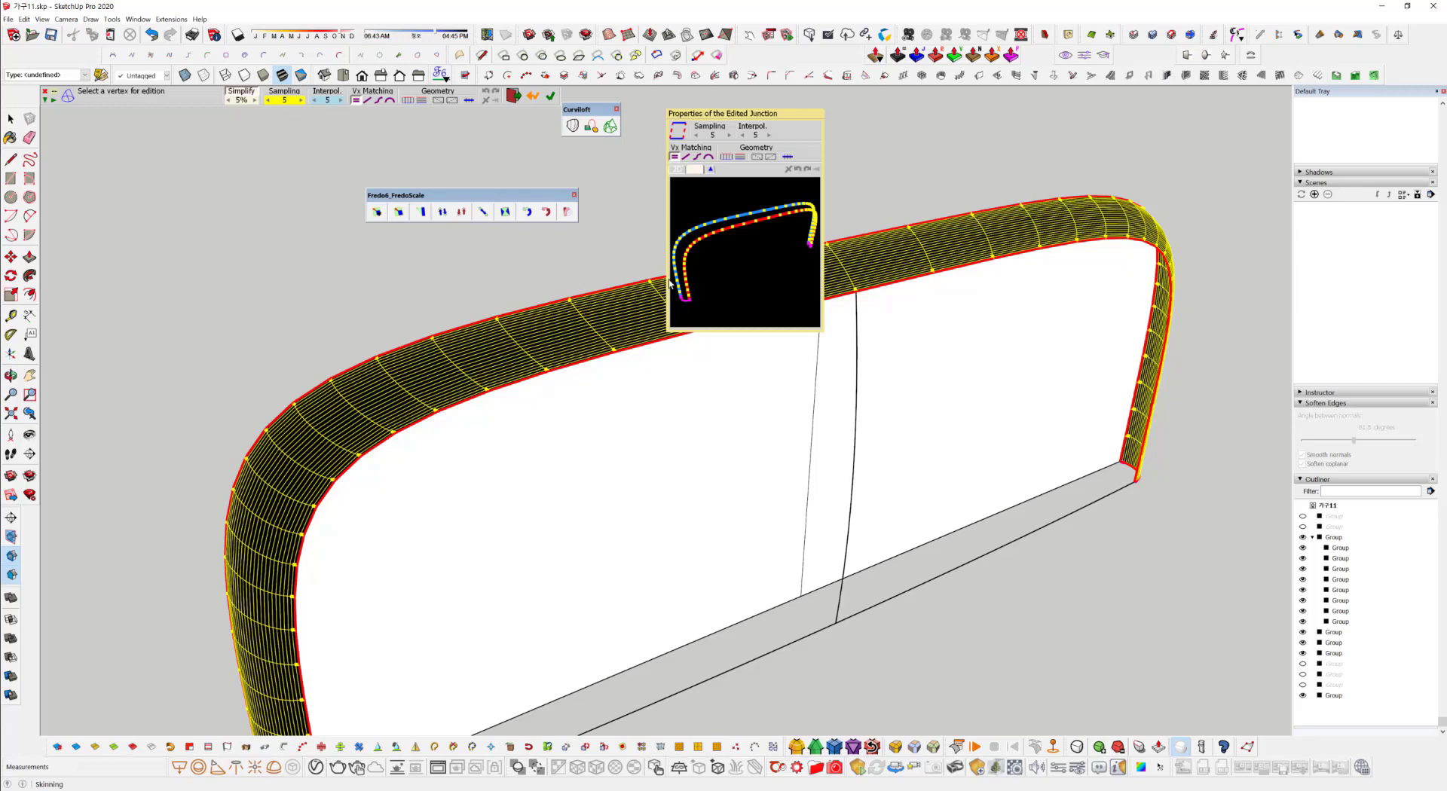
left_click(682, 132)
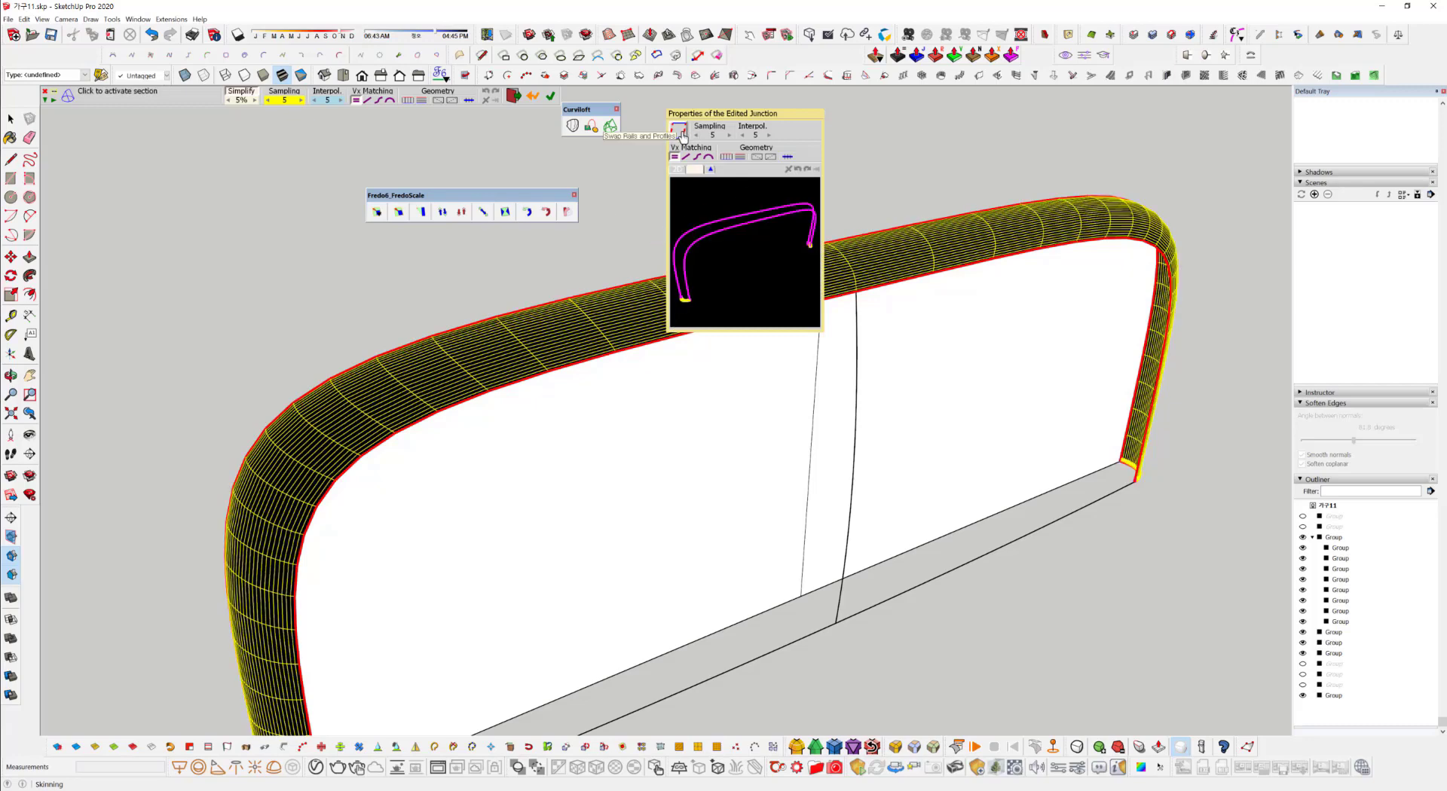
left_click(682, 131)
left_click(681, 132)
left_click(682, 132)
left_click(681, 132)
Try sampling 6 on the rim skin and restore it to 5.
left_click(268, 101)
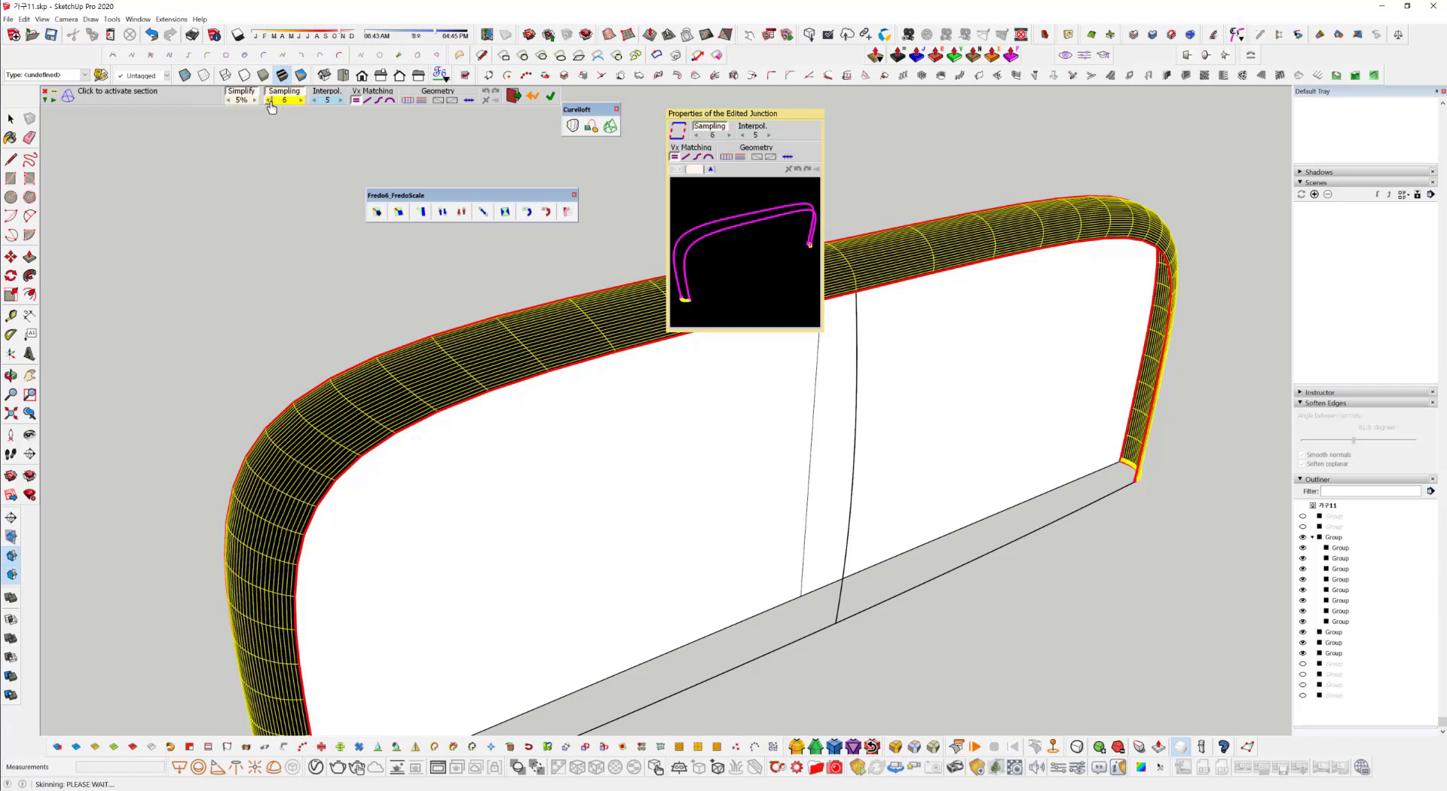
left_click(269, 101)
left_click(327, 92)
left_click(256, 100)
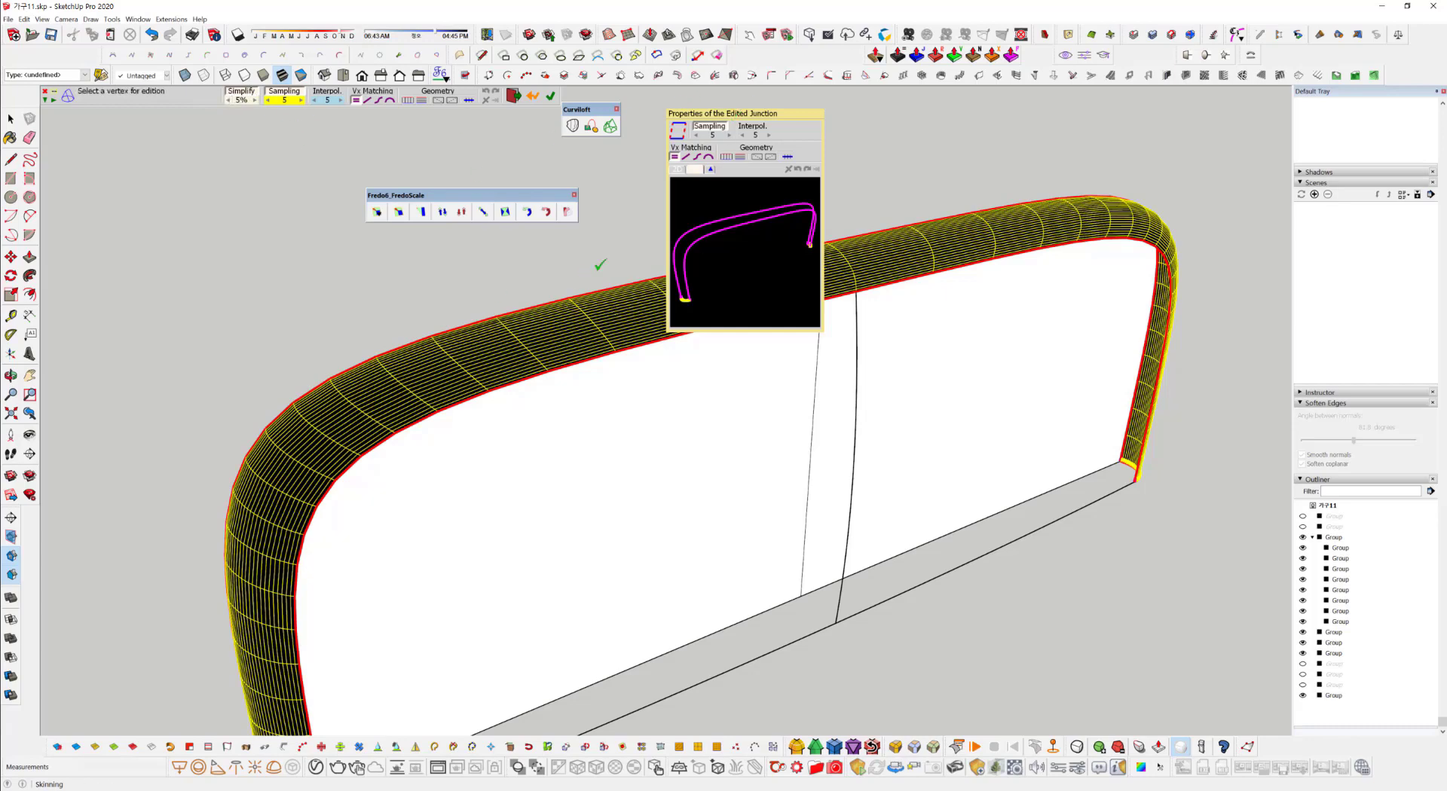
Generate the rim skin between the front and back outlines.
left_click(453, 322)
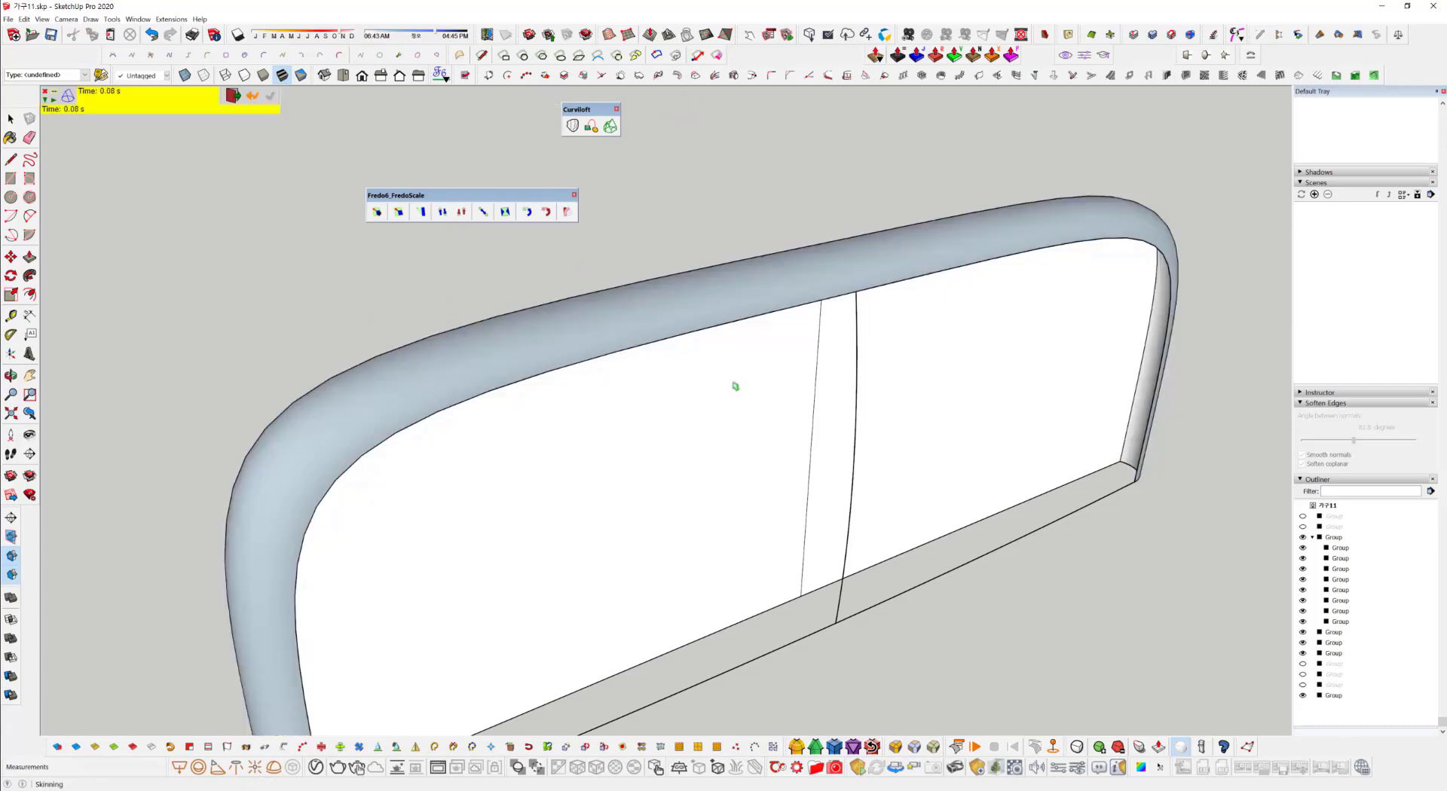
mouse_move(735, 386)
middle_mouse_down()
mouse_move(916, 247)
mouse_move(623, 426)
mouse_move(726, 397)
middle_mouse_up()
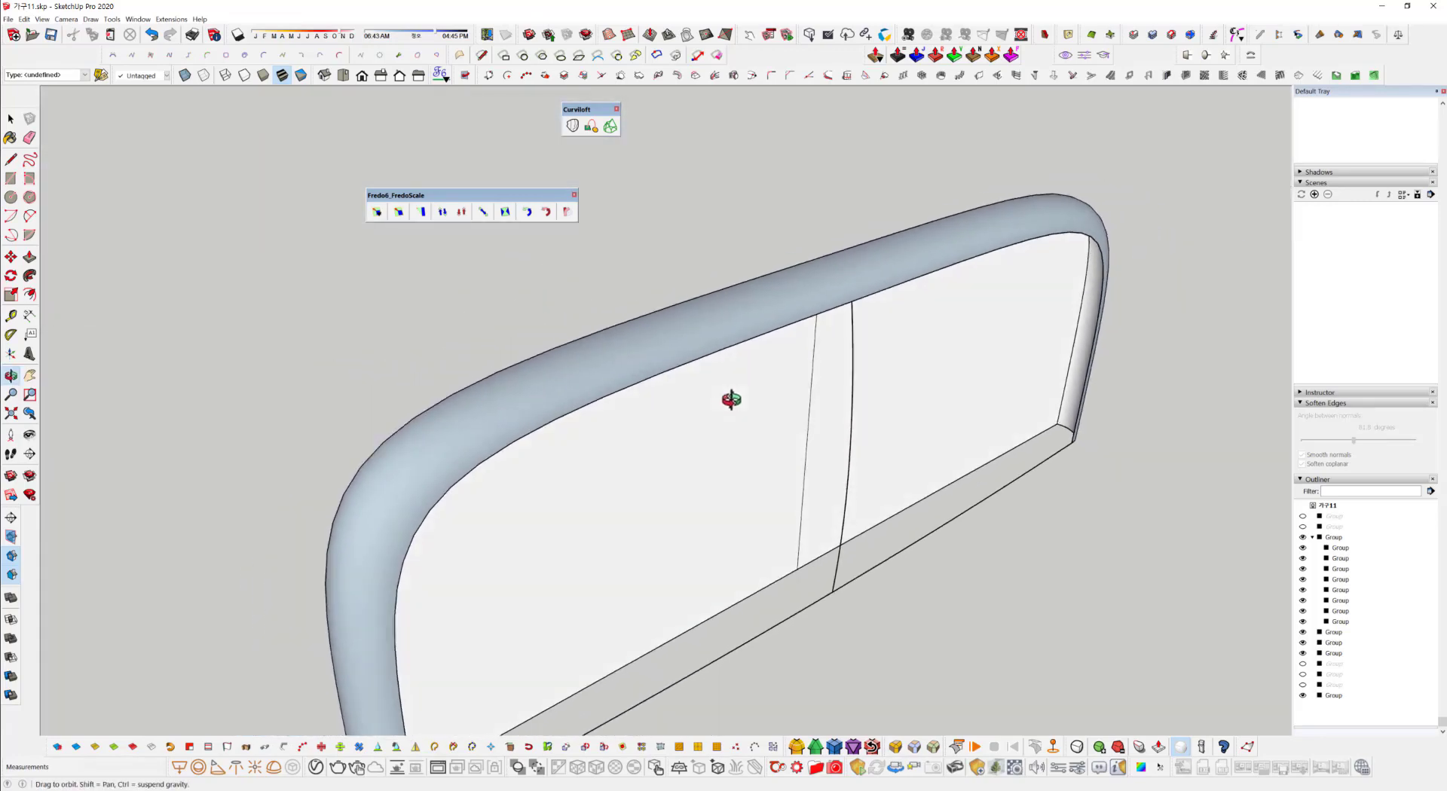
scroll(678, 369, "down", 3)
Reverse all faces inside the rim group so the white side faces outward.
left_click(671, 365)
double_click(669, 377)
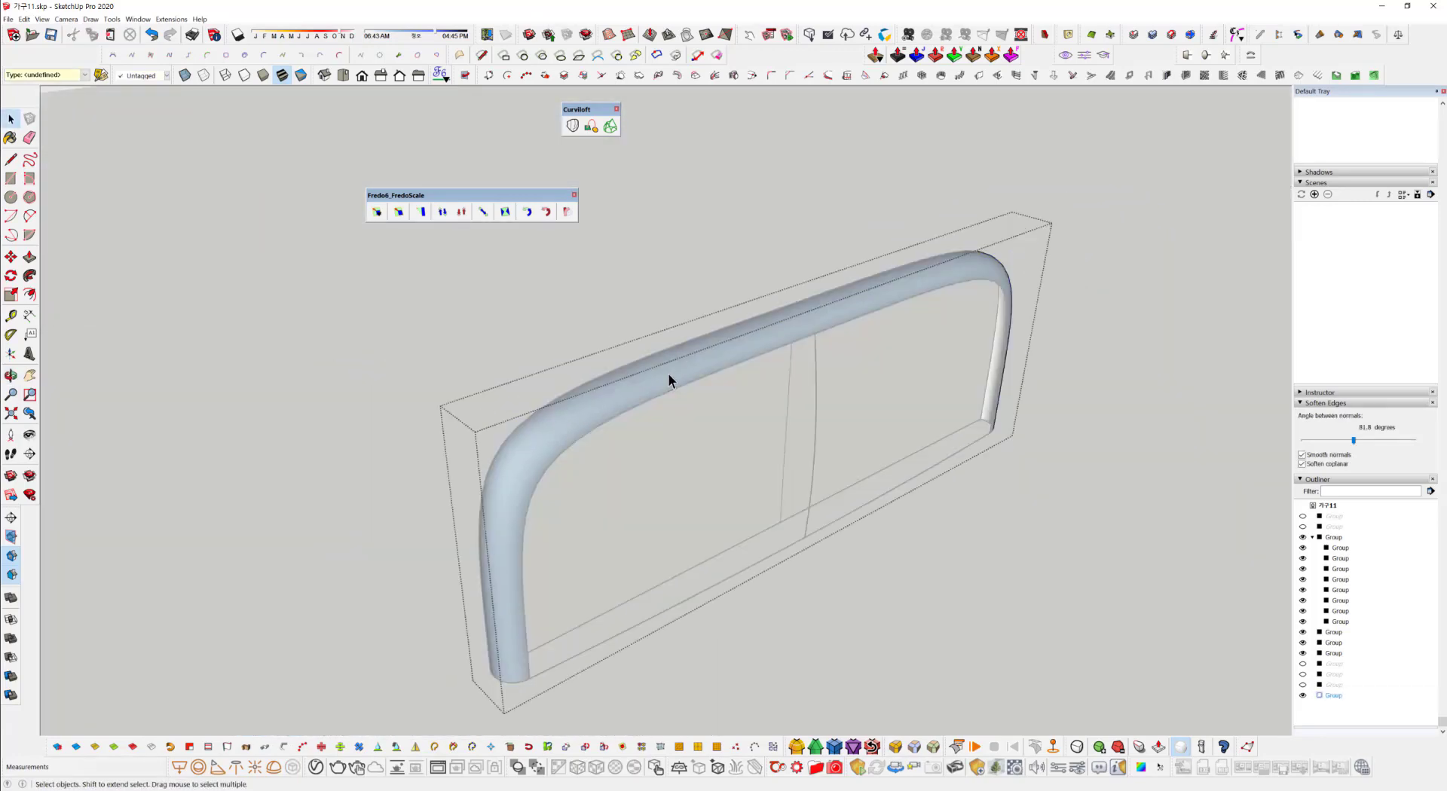
triple_click(670, 378)
right_click(676, 378)
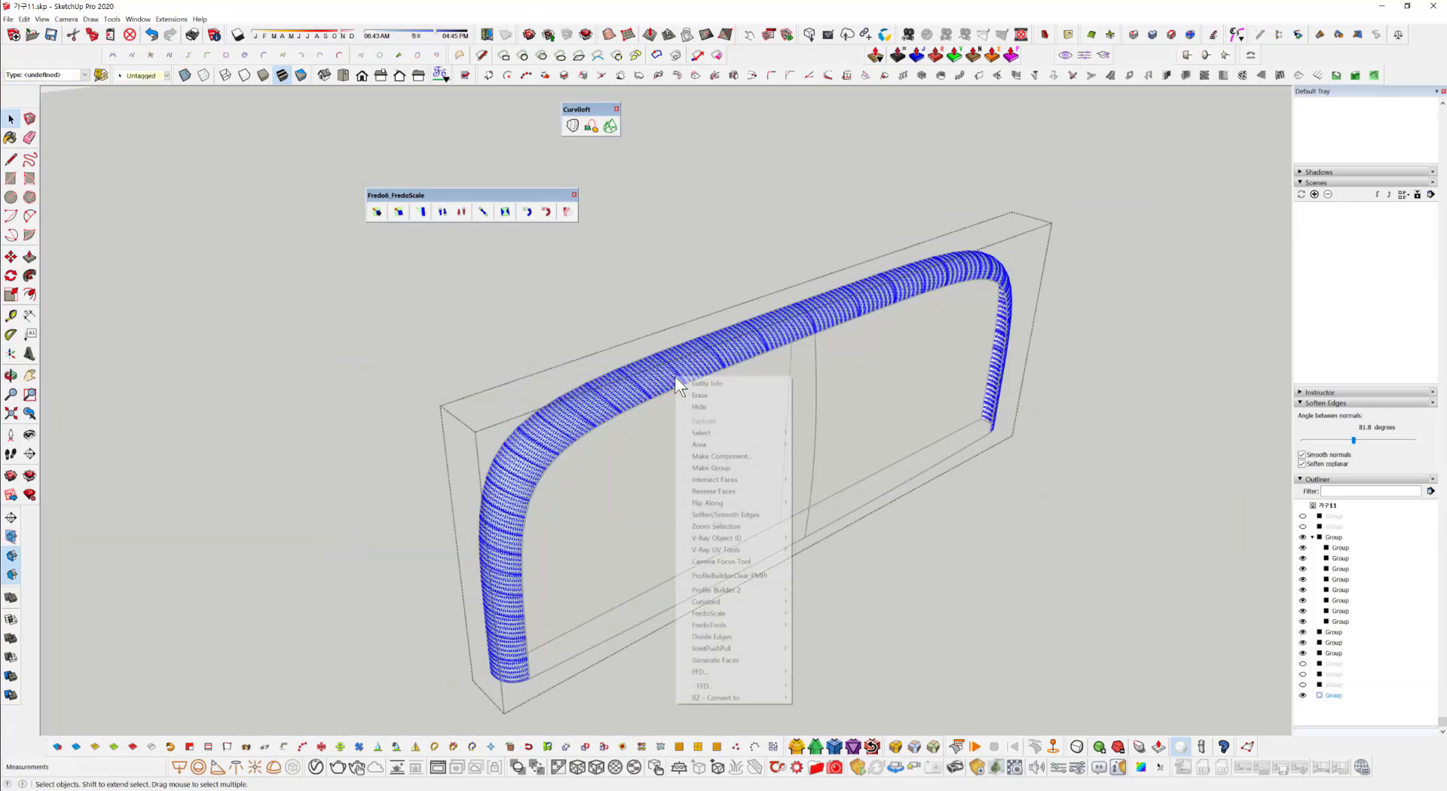
left_click(750, 491)
left_click(1000, 550)
middle_click_drag(1001, 550, 825, 639)
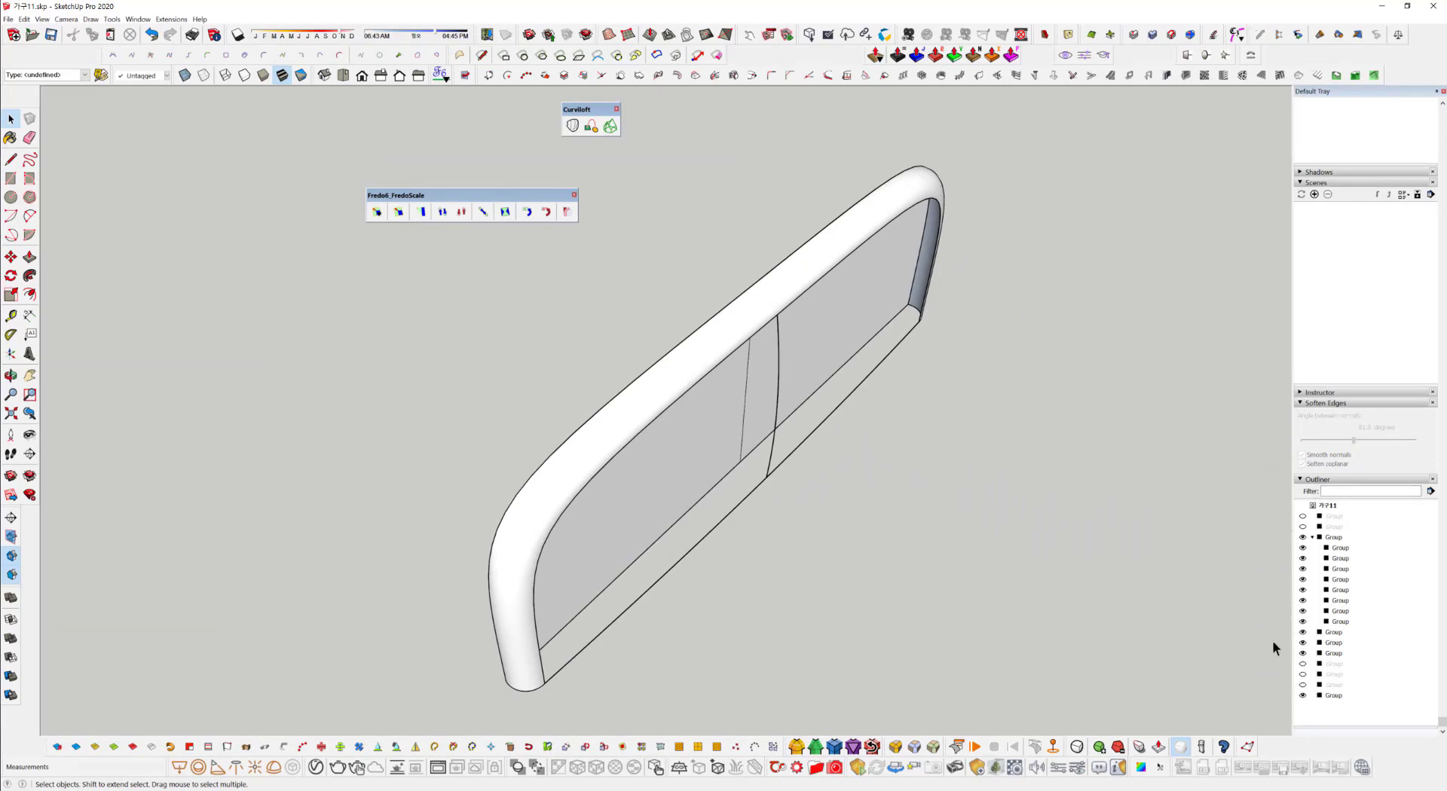
Unhide both skinned front halves while leaving the large box group hidden.
left_click(1302, 664)
left_click(1302, 674)
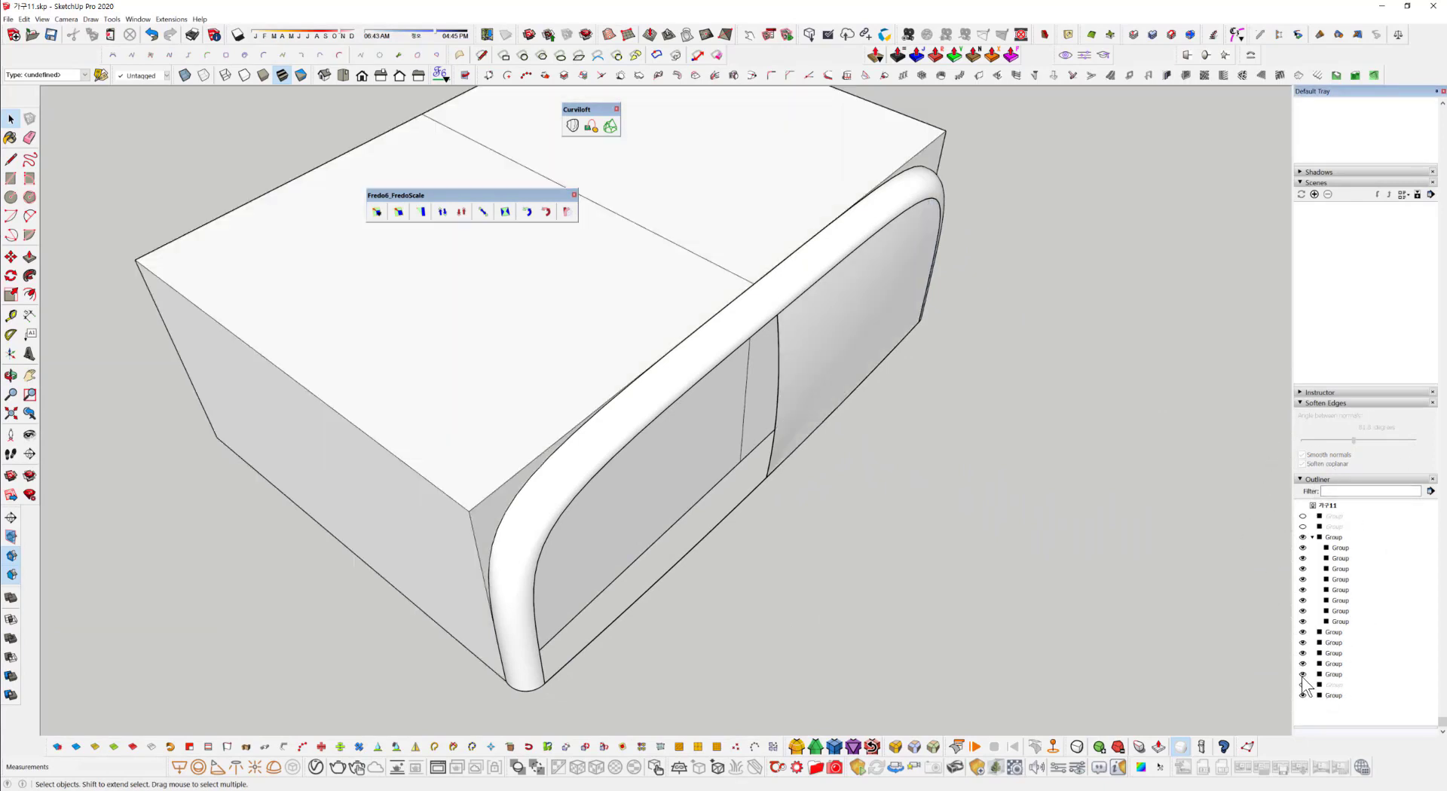
left_click(1302, 664)
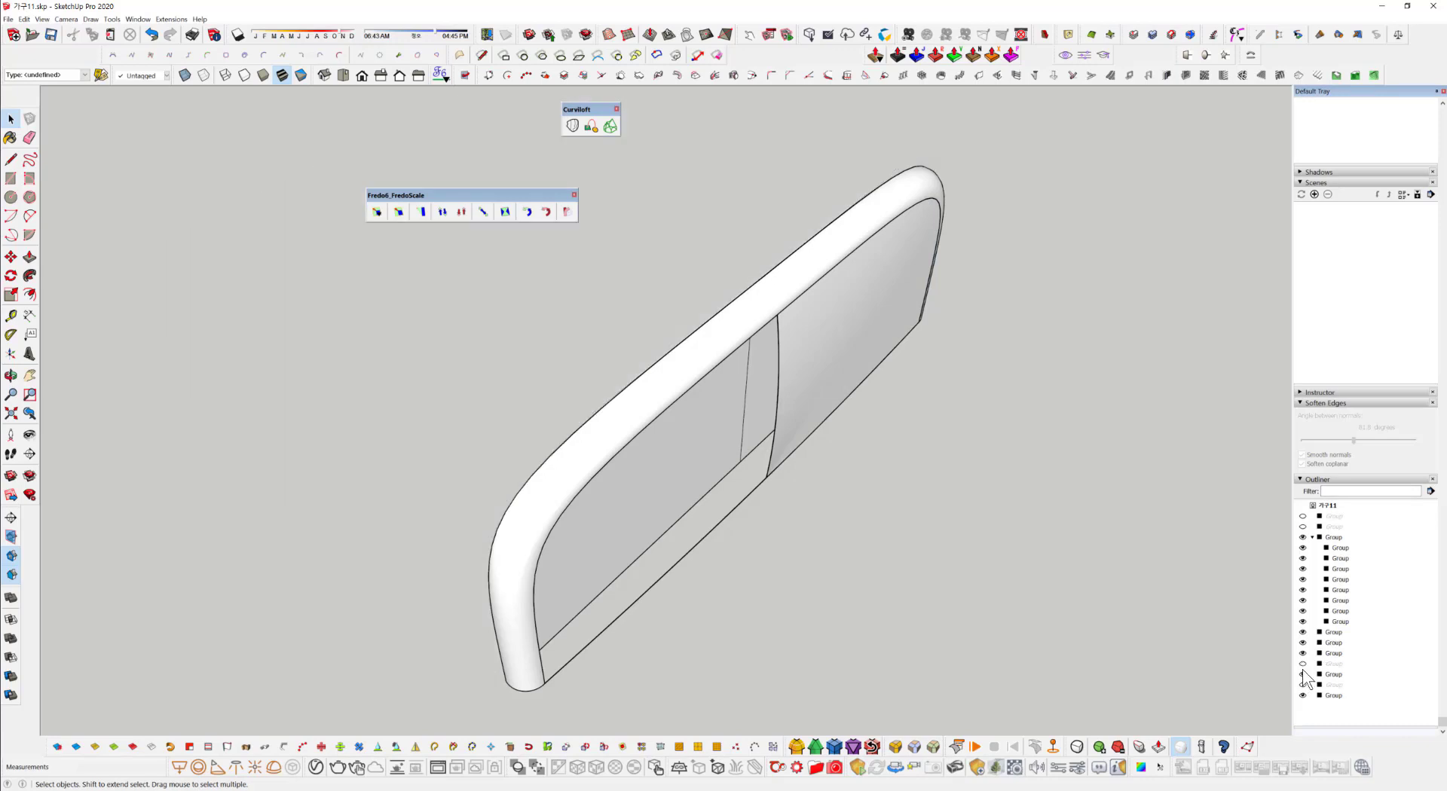
left_click(1303, 664)
left_click(1302, 664)
left_click(1302, 685)
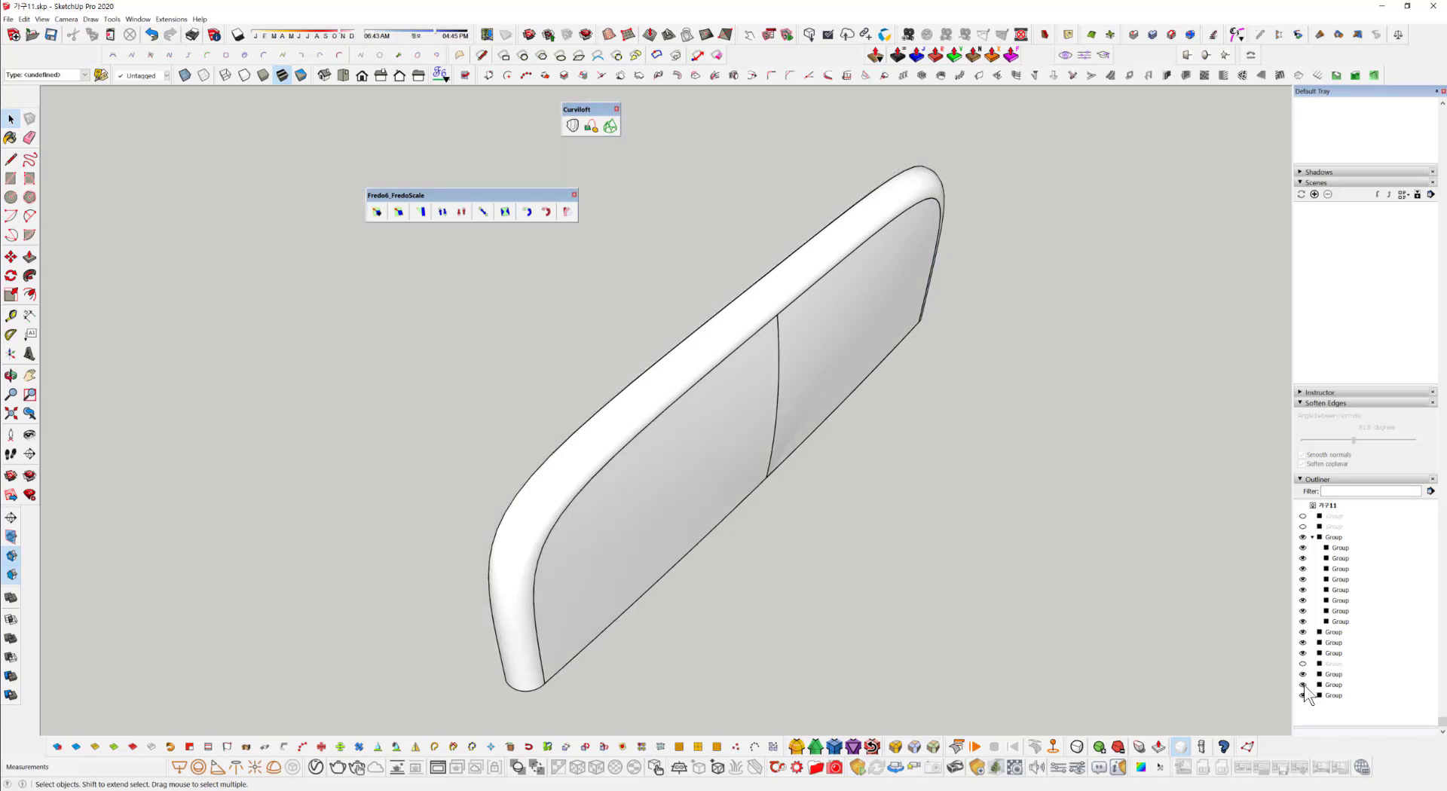
Group the rounded rim together with both skinned front halves of the cushion.
middle_click_drag(1102, 646, 601, 369)
left_click(648, 382)
left_click(837, 403)
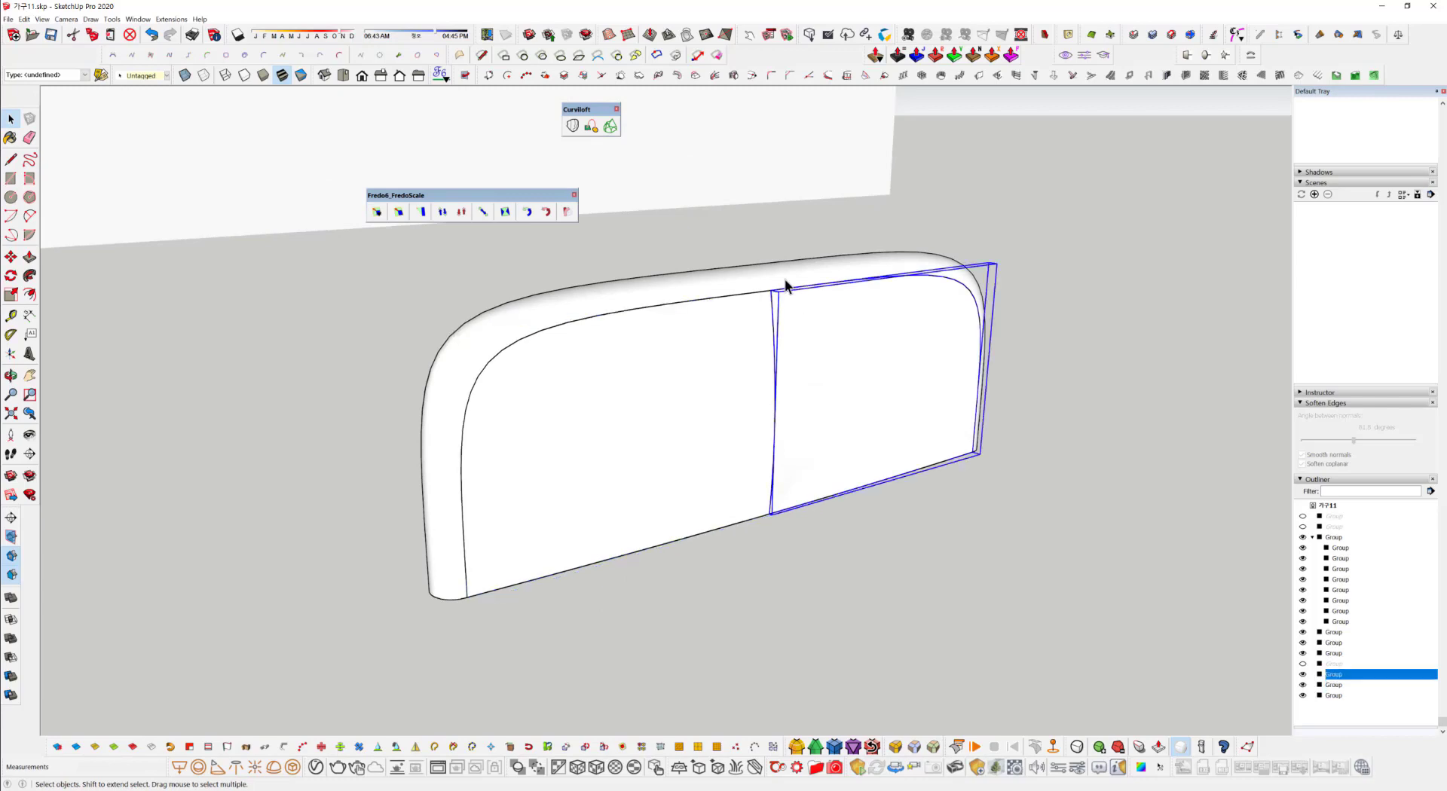
left_click(785, 278)
middle_click_drag(721, 492, 743, 641)
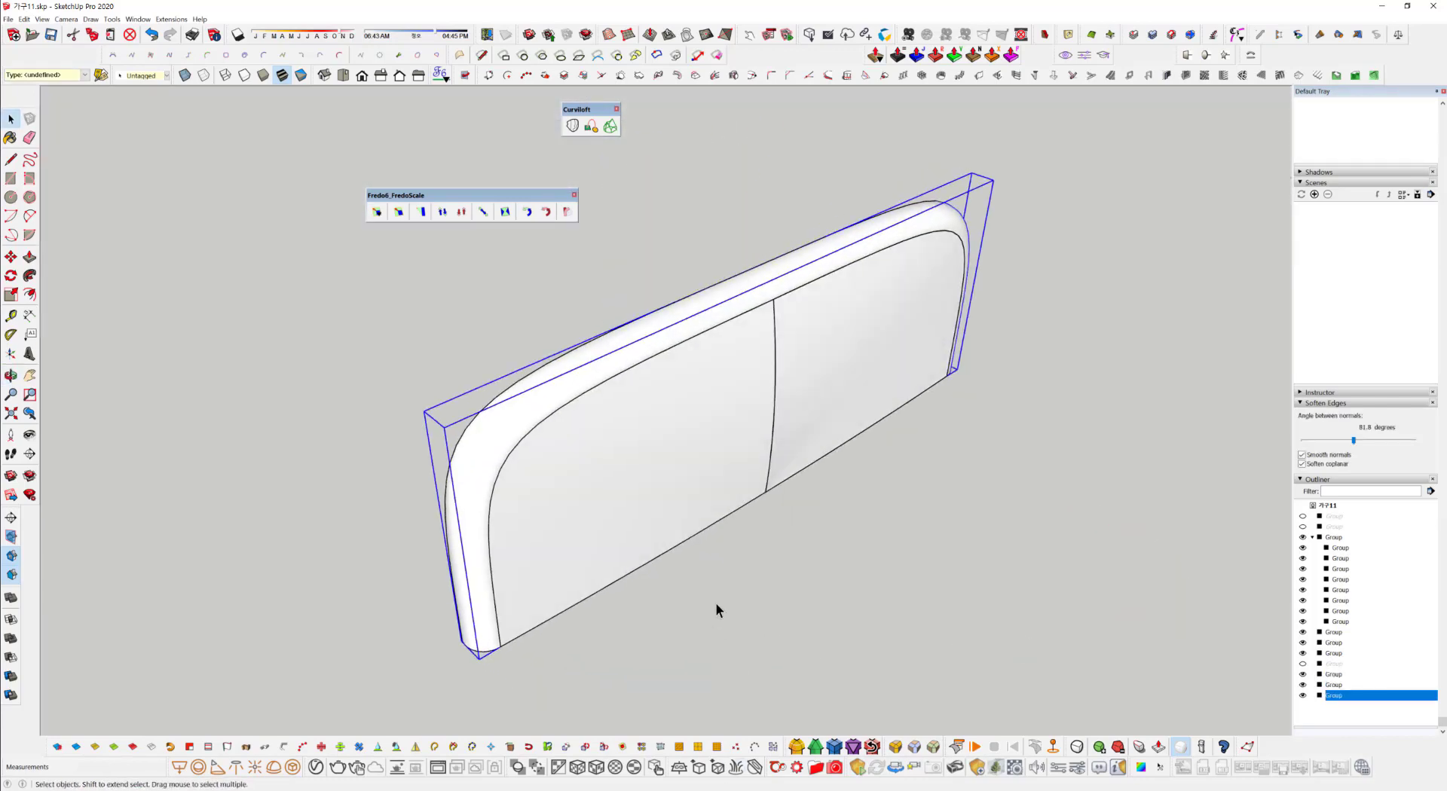
middle_click_drag(742, 445, 665, 500)
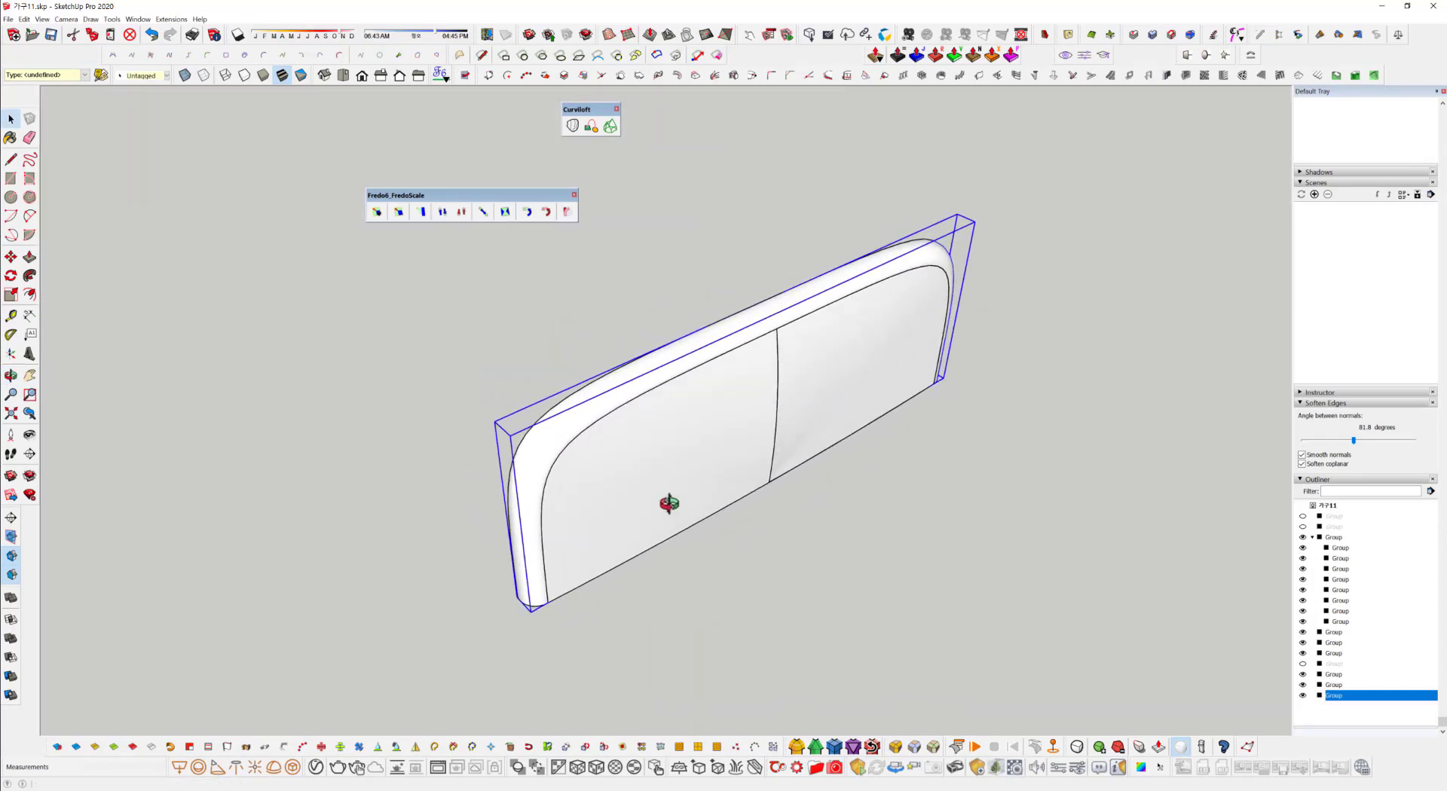
left_click(707, 454, "shift")
left_click(820, 405, "shift")
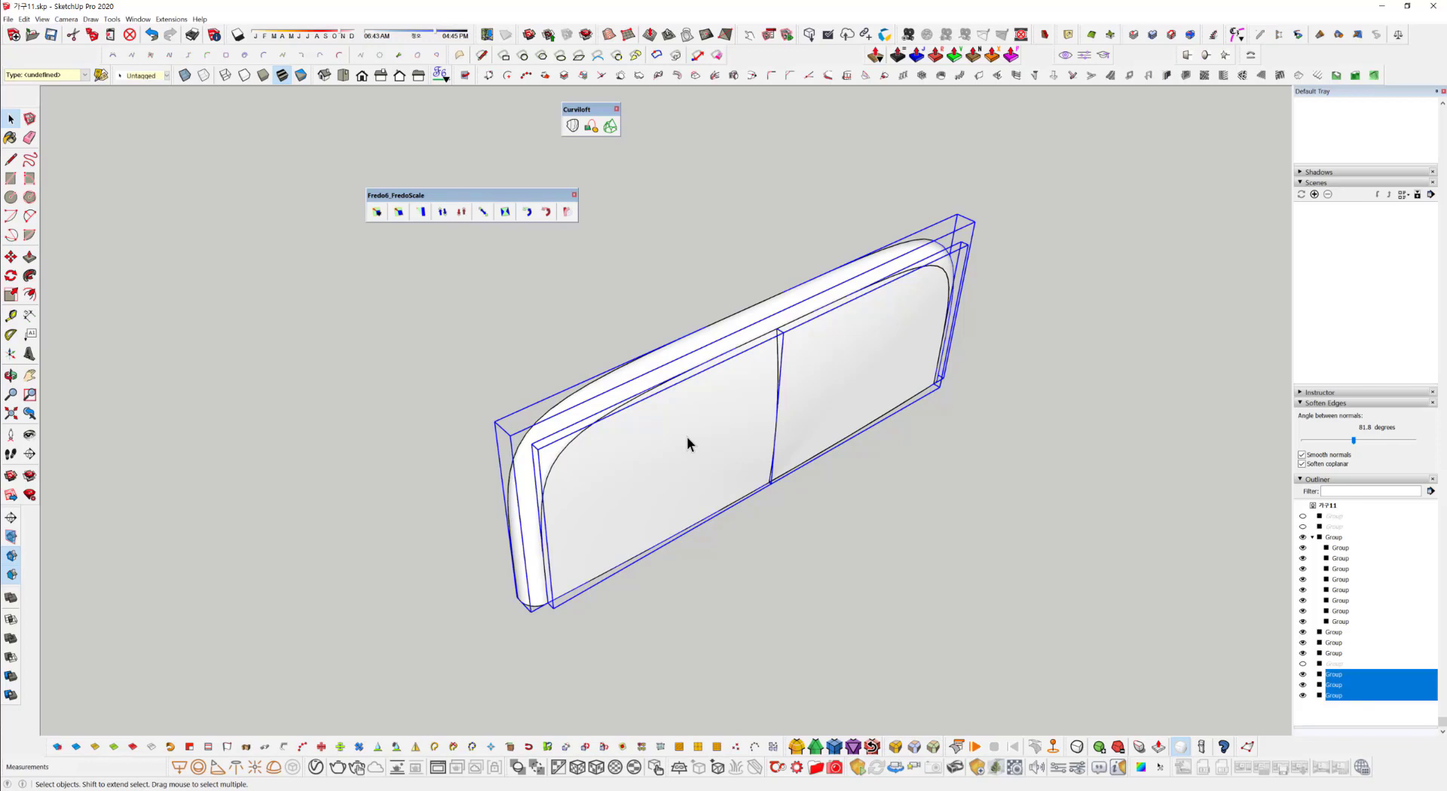
right_click(718, 409)
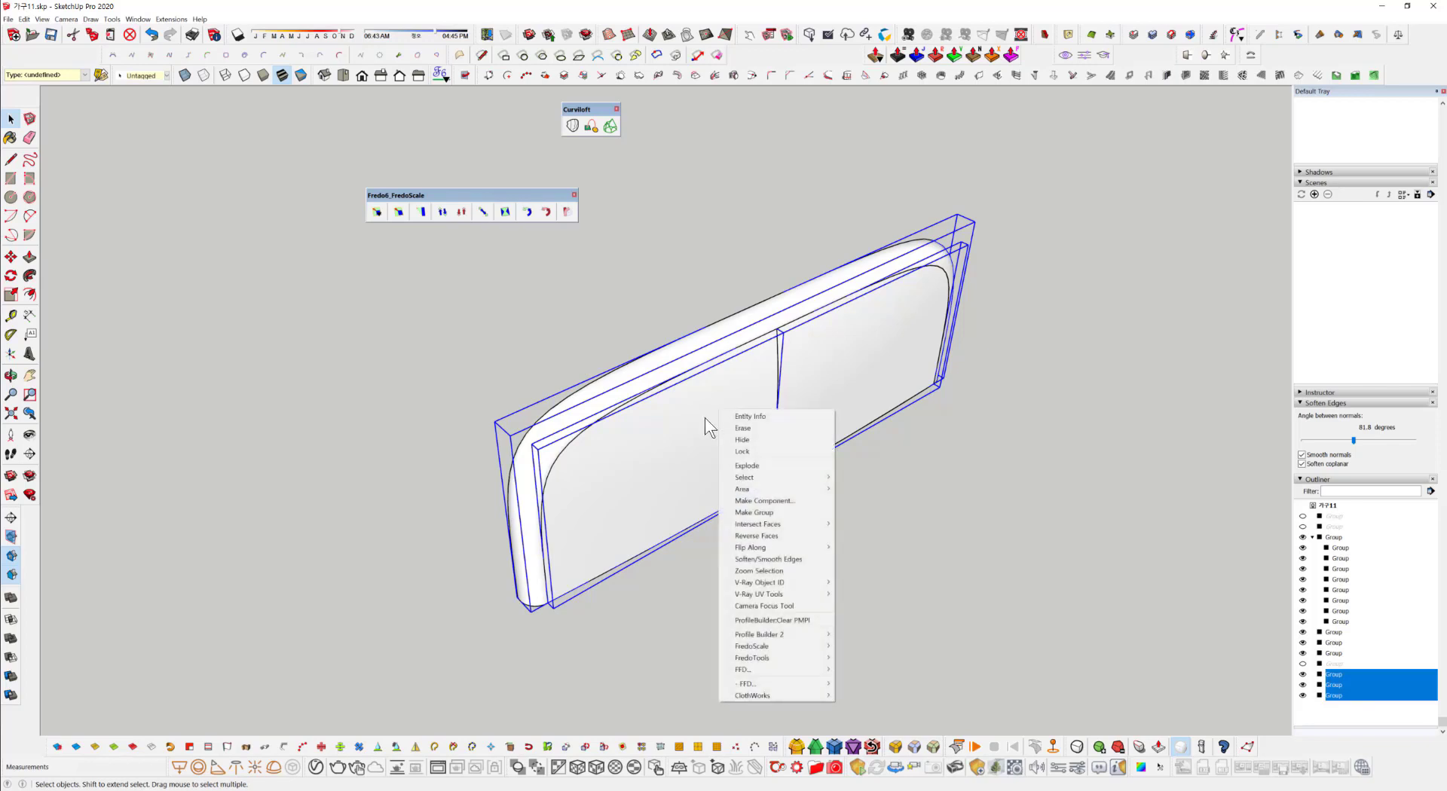
left_click(809, 512)
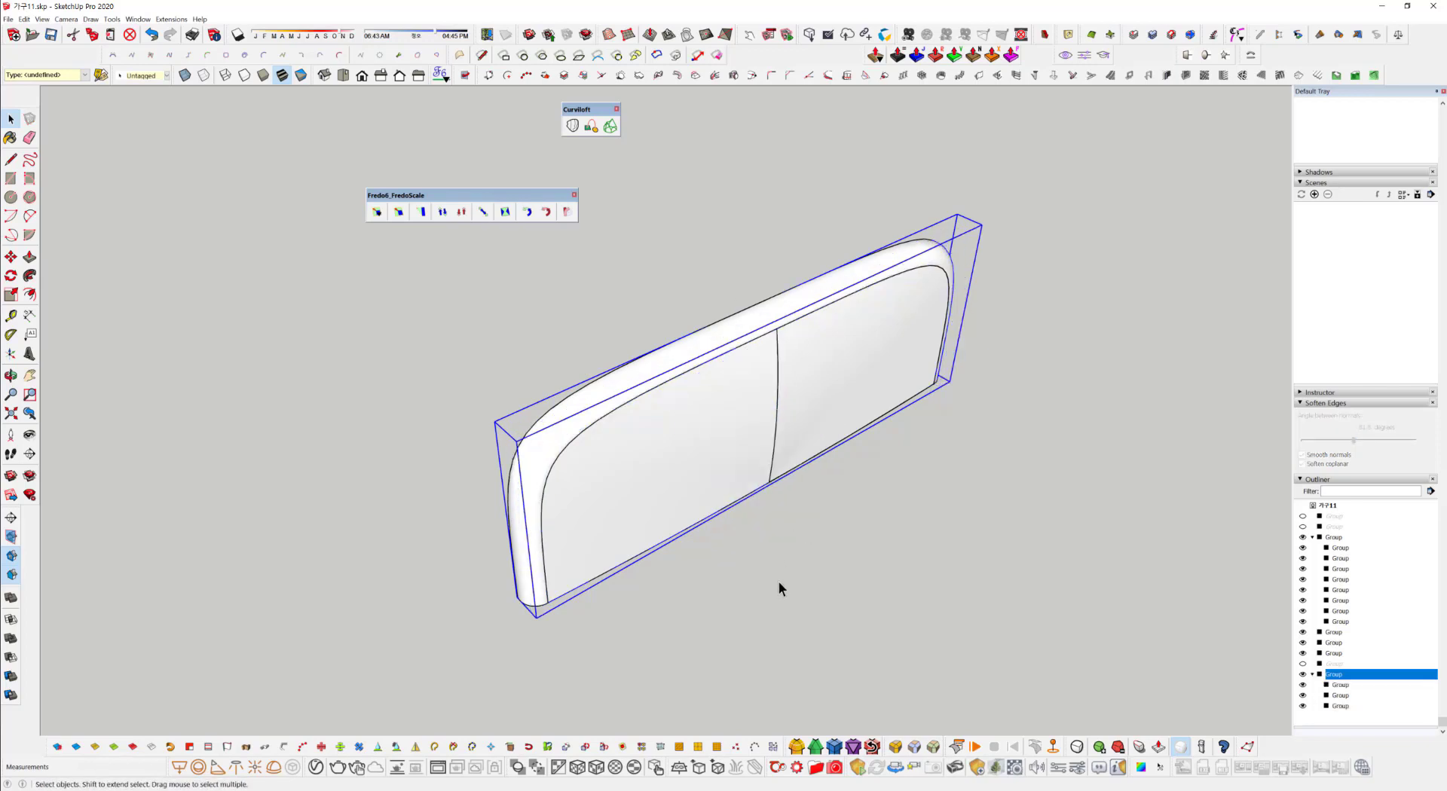
Explode the three nested groups inside the new cushion group so their geometry merges.
double_click(681, 463)
left_click_drag(359, 239, 1274, 717)
right_click(639, 439)
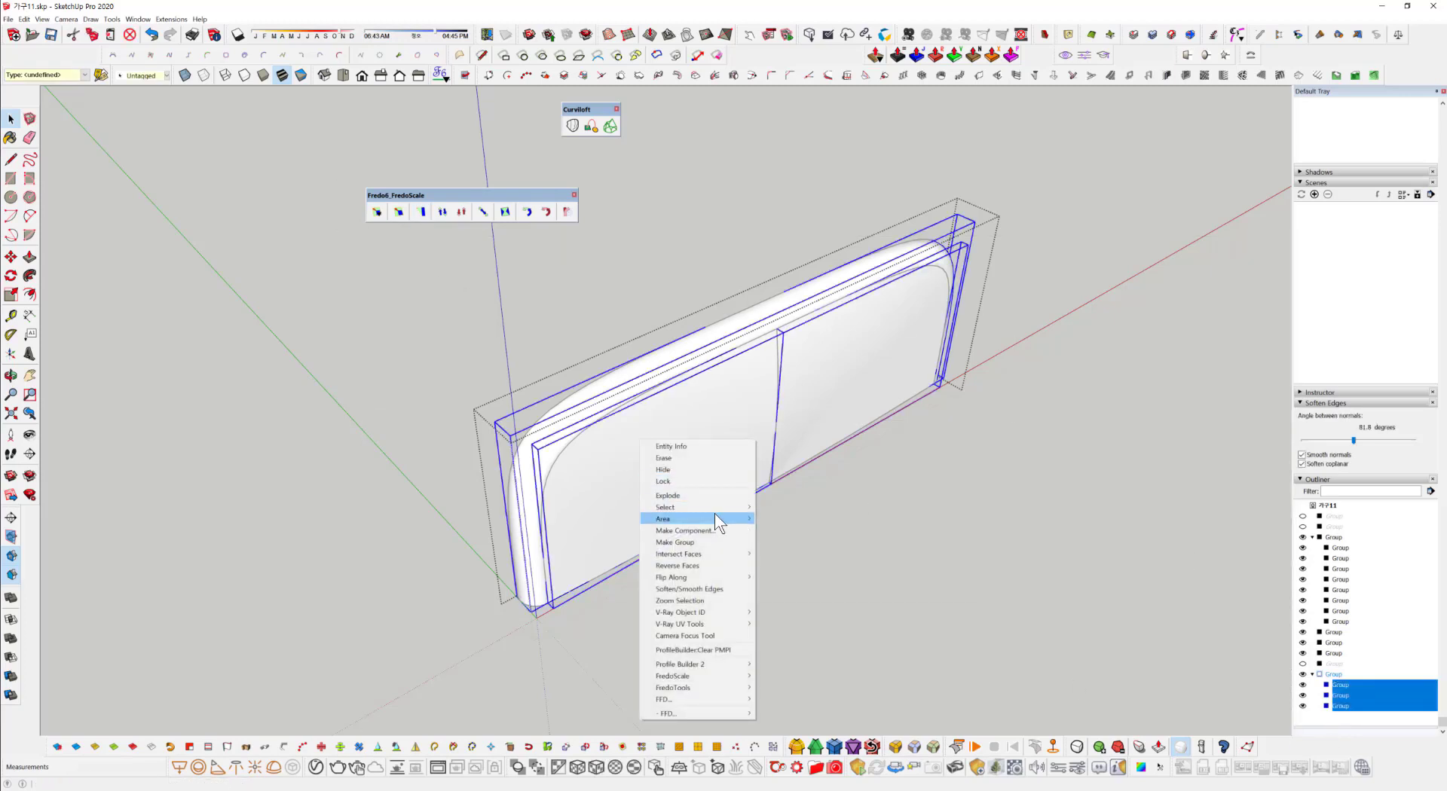
left_click(674, 496)
left_click(848, 600)
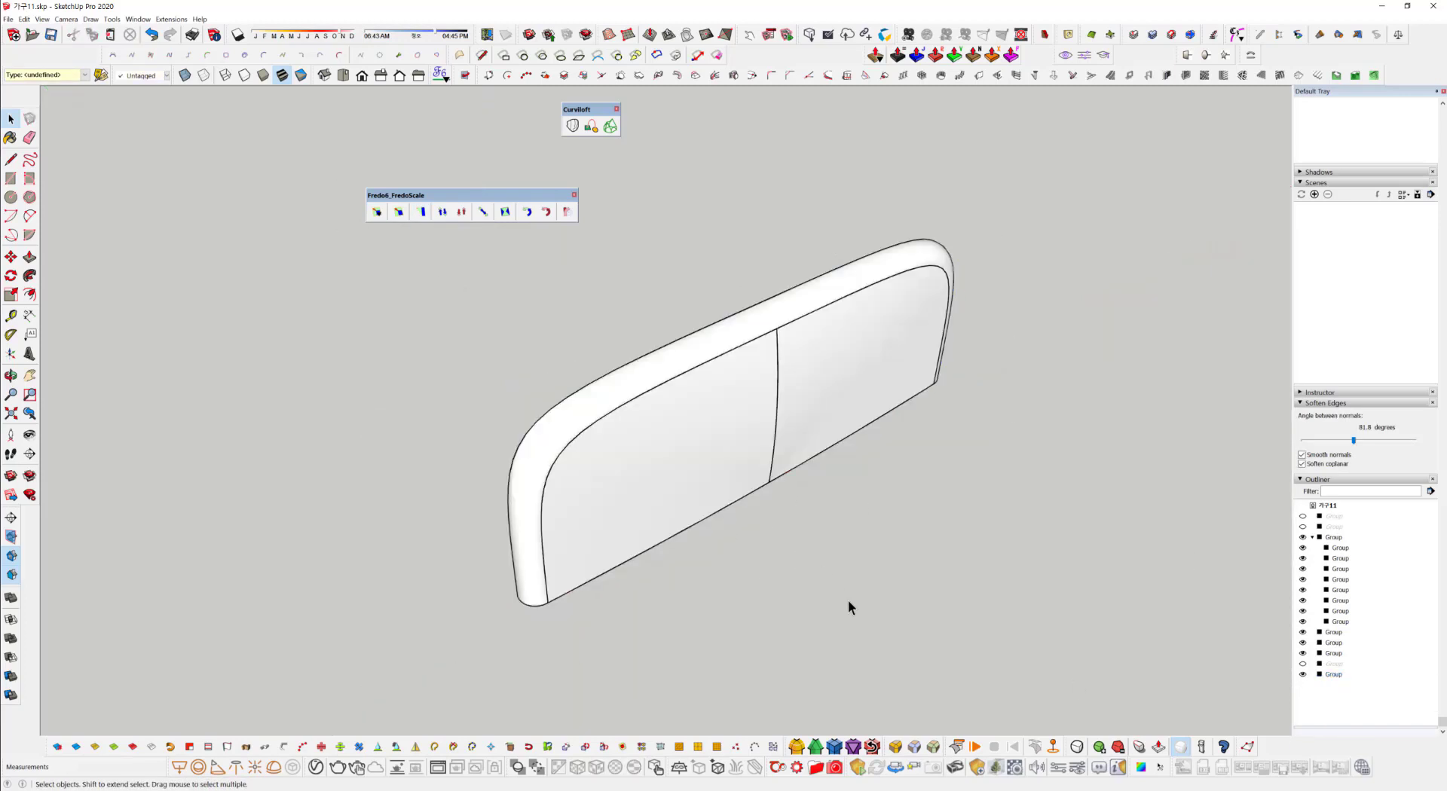
Open the merged cushion front group to examine its geometry, and close it again.
left_click(679, 423)
middle_click_drag(663, 562, 676, 476)
double_click(671, 473)
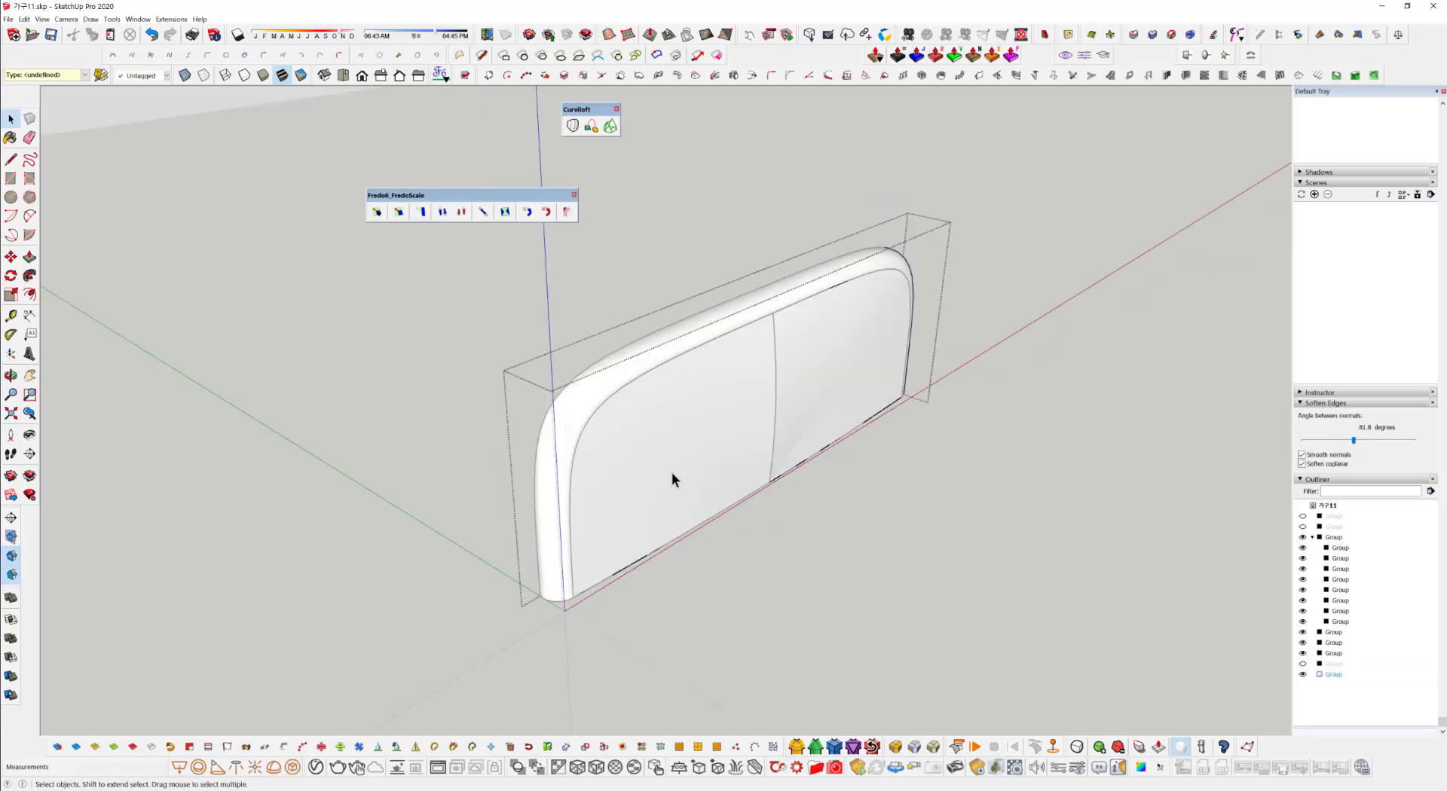
left_click(657, 647)
middle_click_drag(655, 643, 733, 487)
middle_click_drag(717, 537, 799, 480)
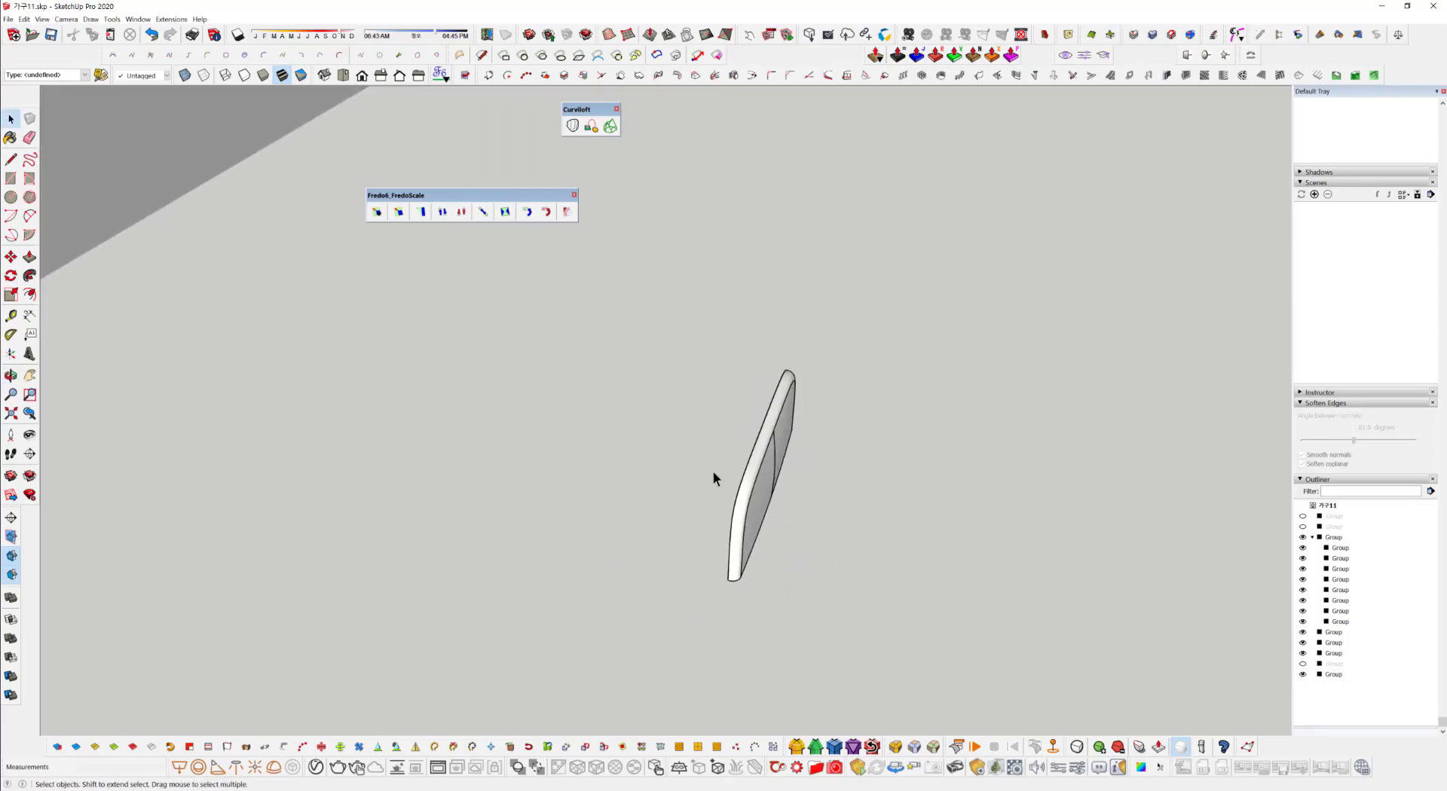
Draw a guide line along the green axis from the bottom midpoint of the cushion front, extending out behind its hollow side.
middle_click_drag(712, 472, 846, 559)
scroll(725, 490, "down", 8)
scroll(738, 476, "up", 6)
left_click(726, 496)
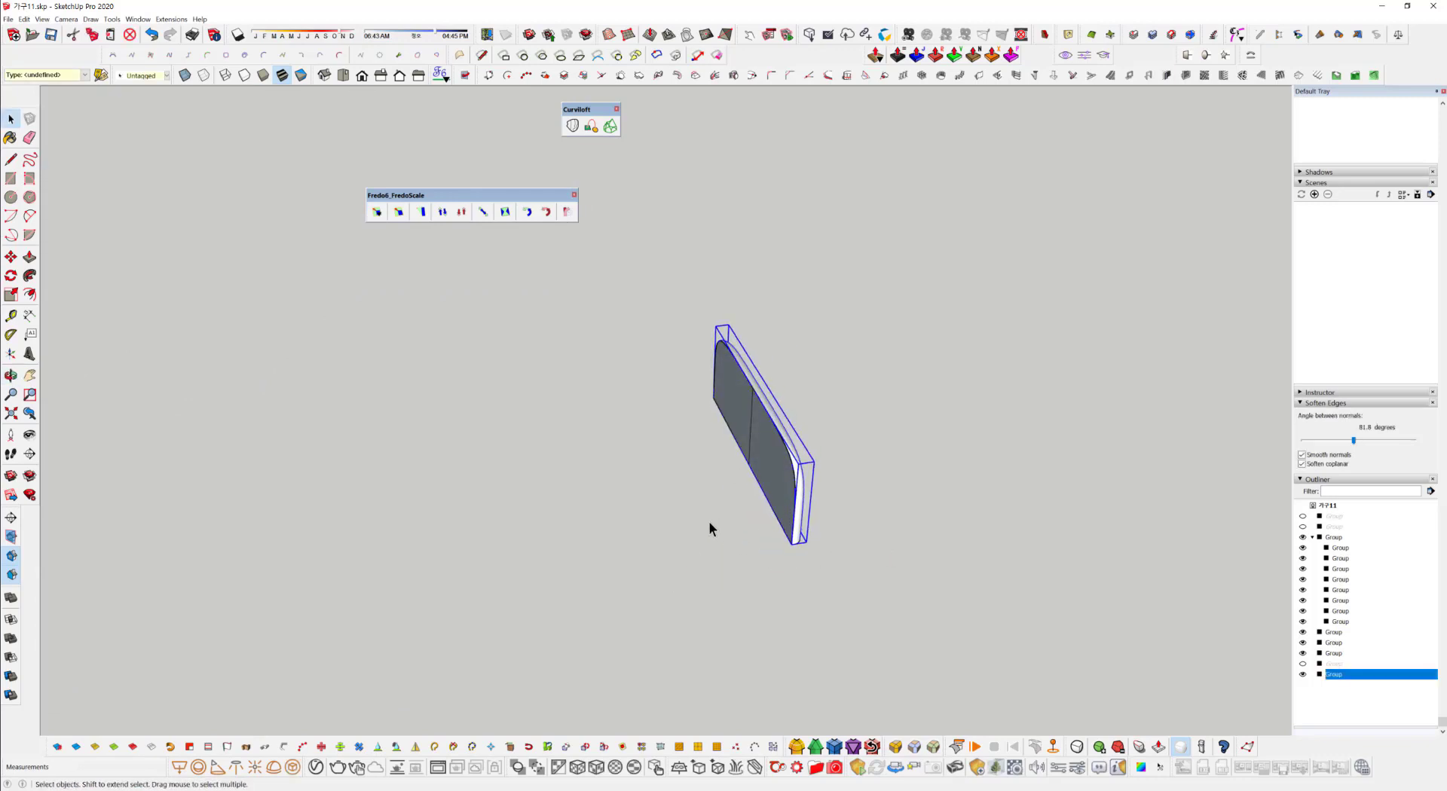
key("l")
left_click(748, 464)
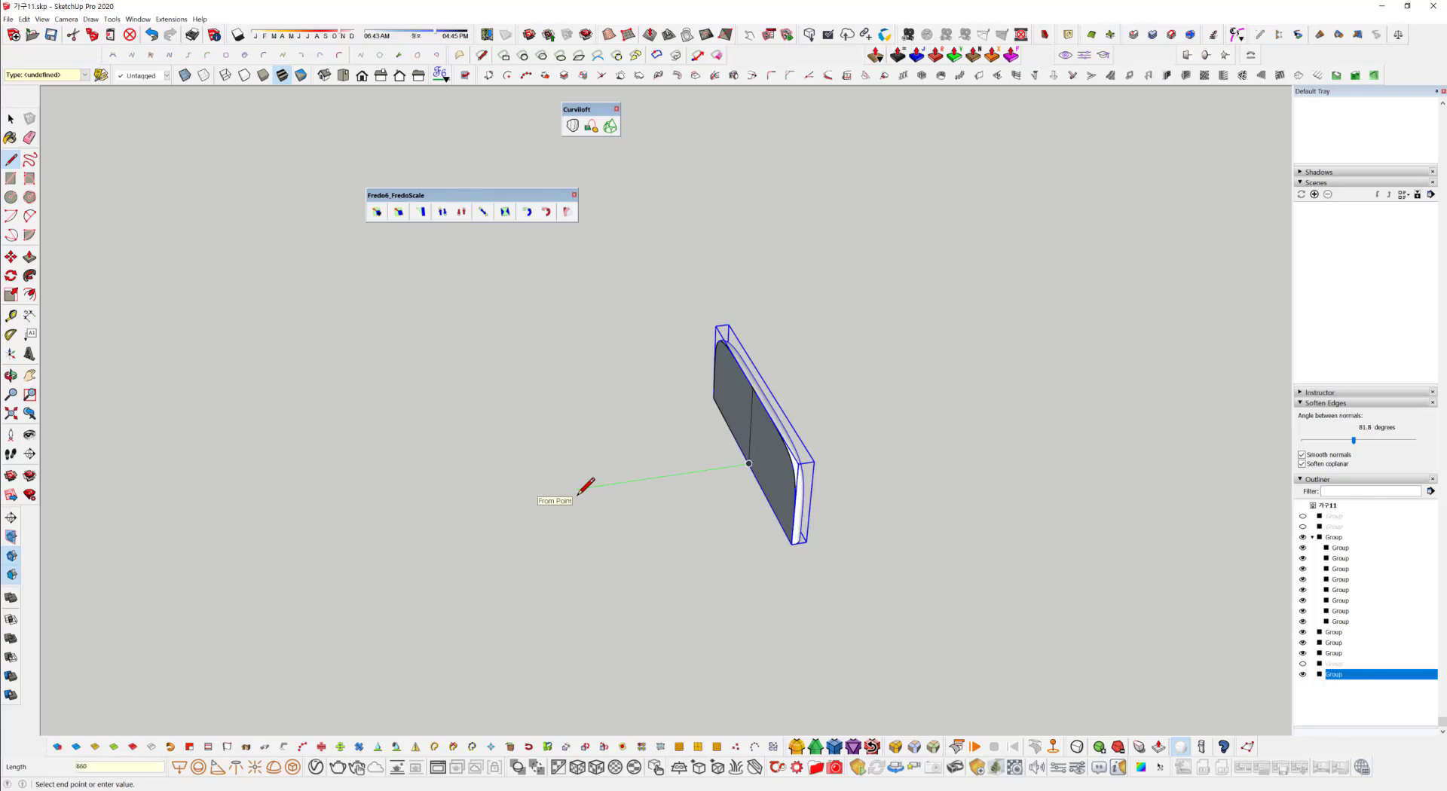
key("Escape")
key("space")
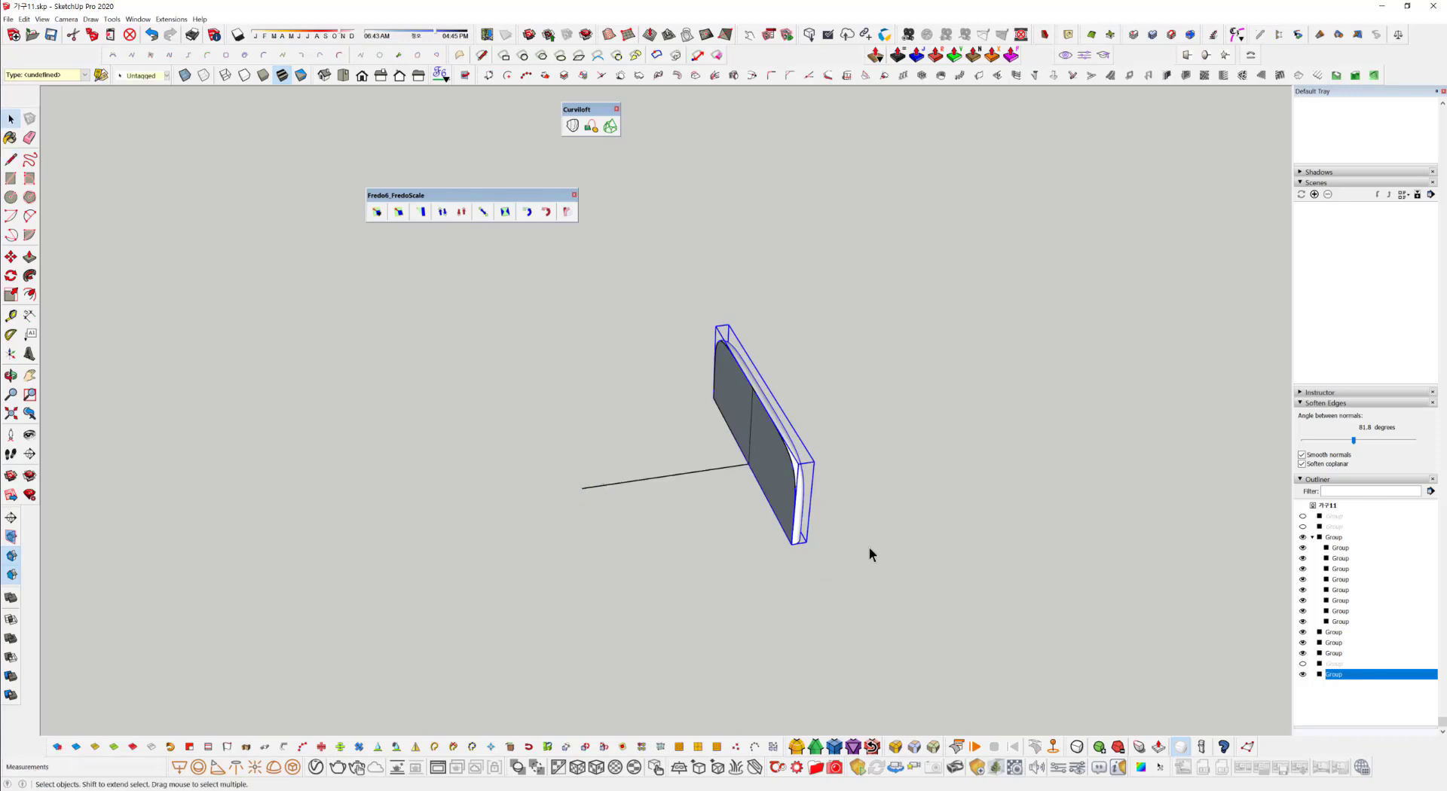
Select the merged cushion front group next to the guide line.
middle_click_drag(870, 548, 681, 459)
left_click(817, 513)
middle_click_drag(708, 547, 725, 473)
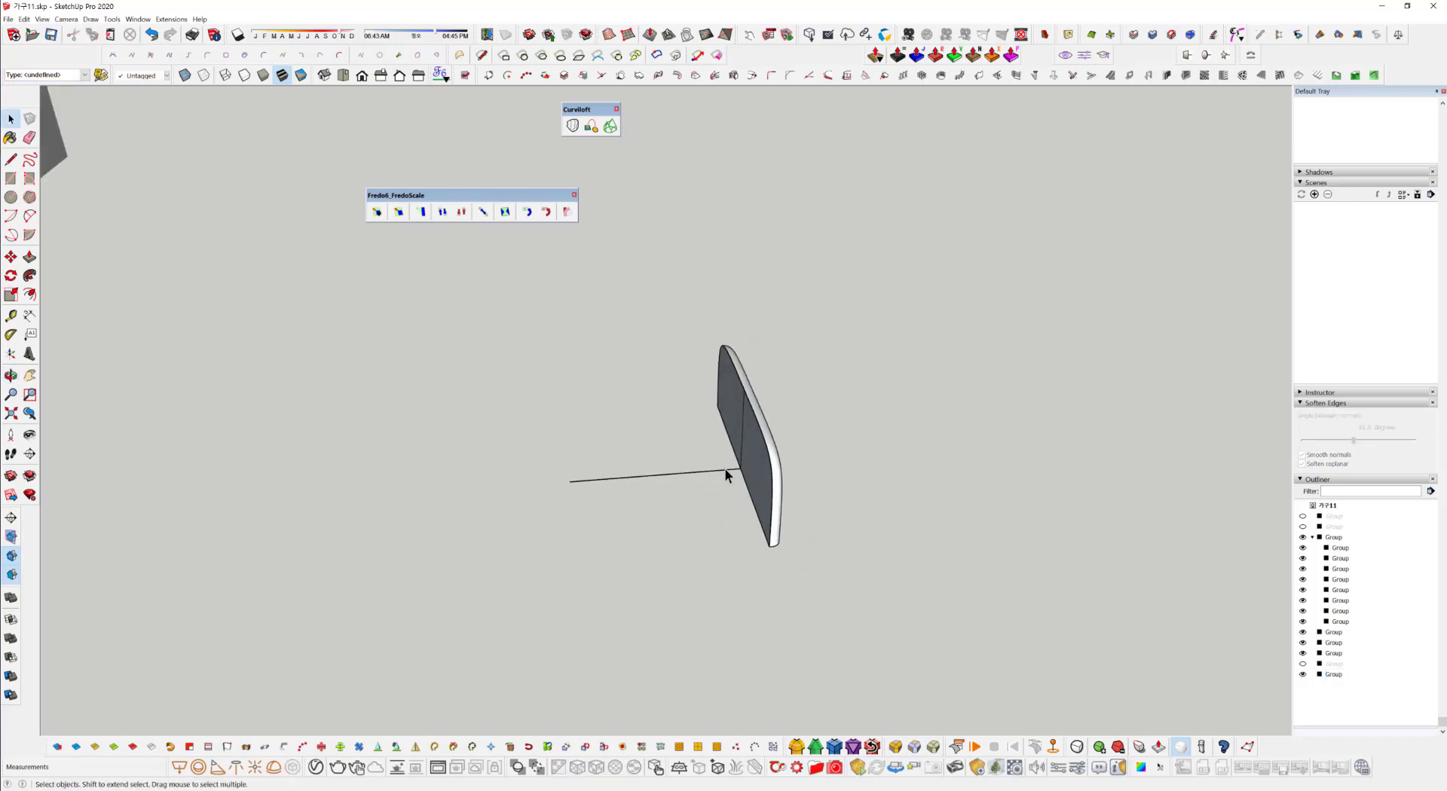
left_click(766, 535)
middle_click_drag(862, 523, 743, 490)
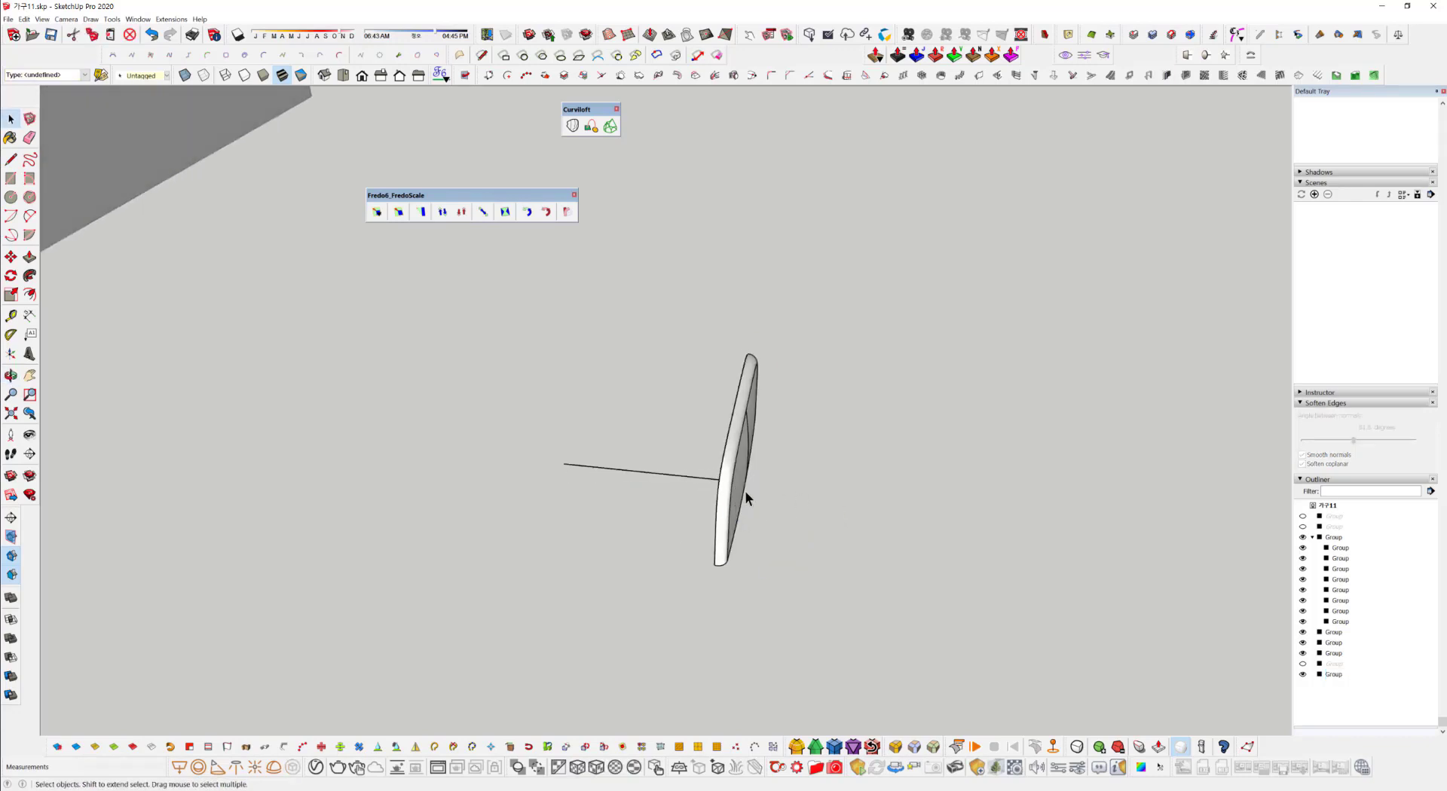
left_click(740, 486)
middle_click_drag(630, 653, 434, 648)
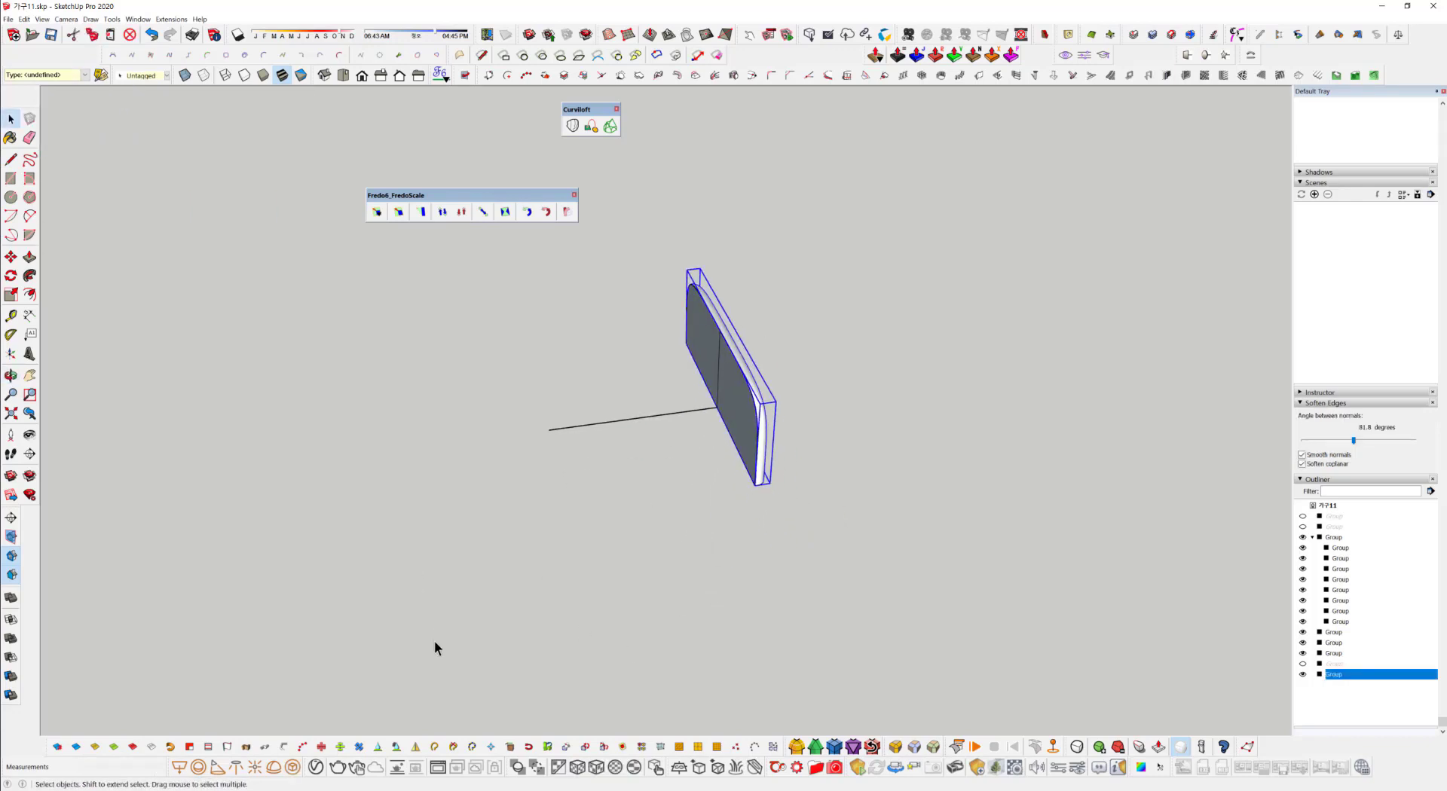
Mirror the curved side panel group across the midpoint of the connecting line, keeping the original.
left_click(416, 747)
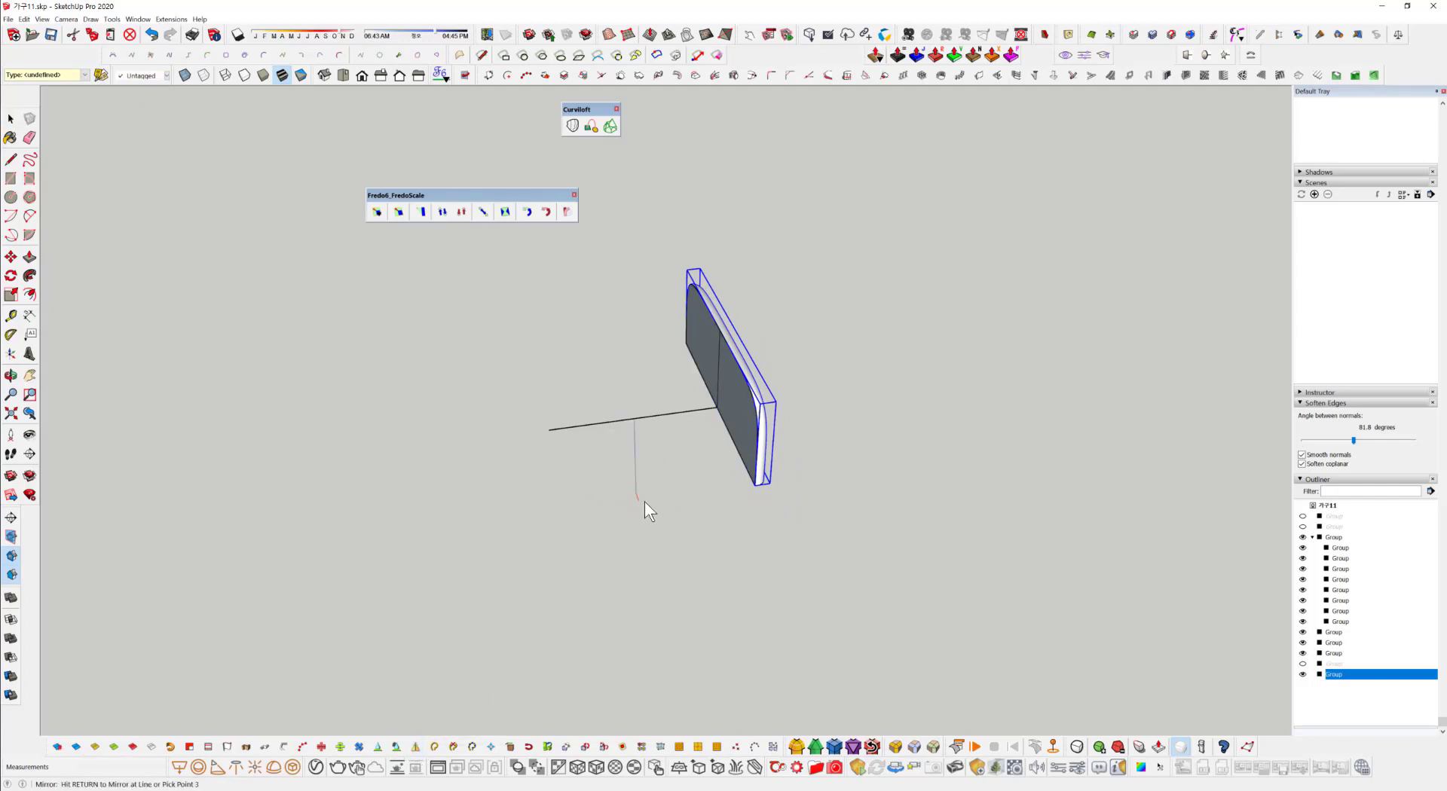
left_click(663, 567)
middle_click_drag(814, 537, 576, 413)
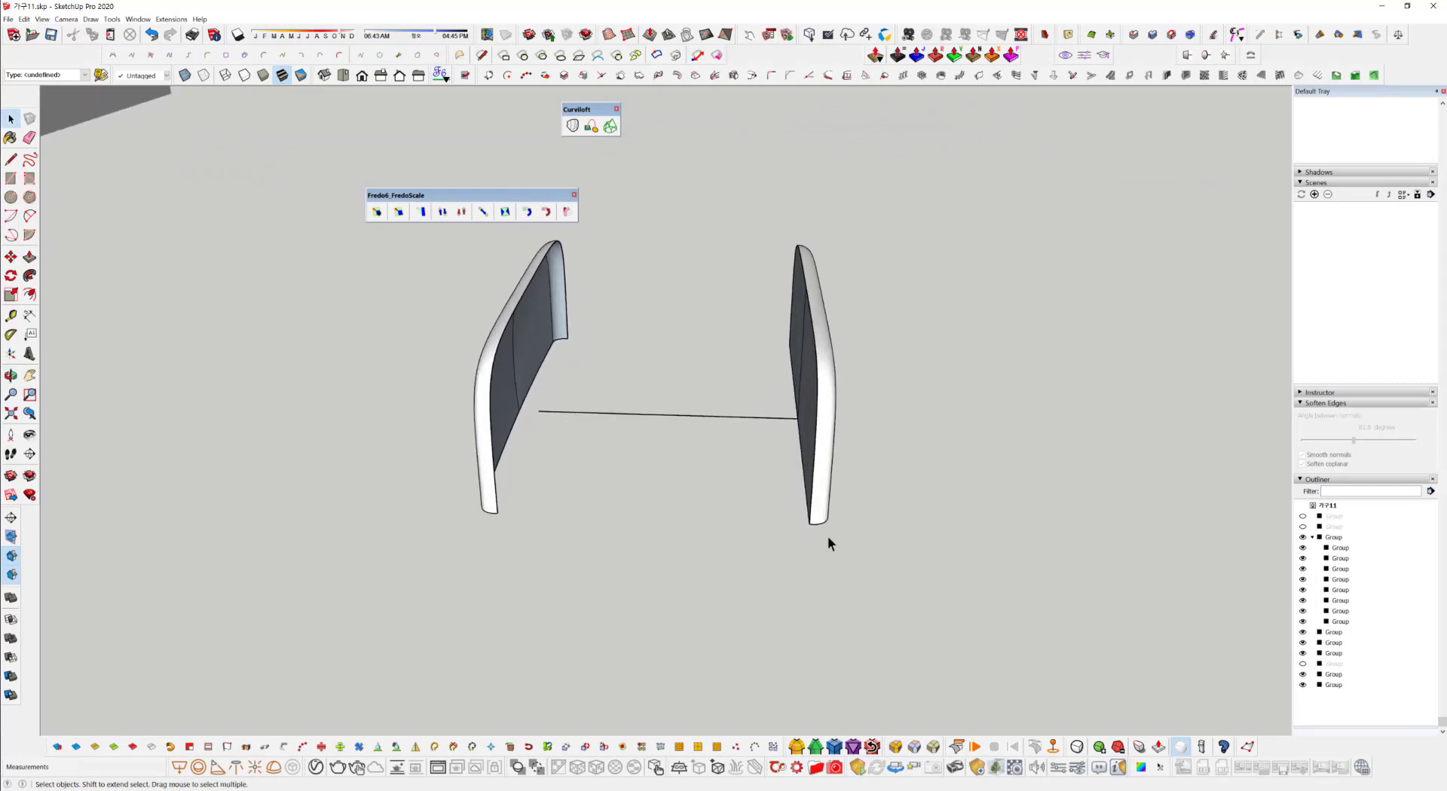
Examine the spacing and shape of the two side panels against the reference sofa image.
middle_click_drag(625, 476, 232, 324)
scroll(313, 323, "down", 6)
middle_click_drag(360, 325, 711, 684, "shift")
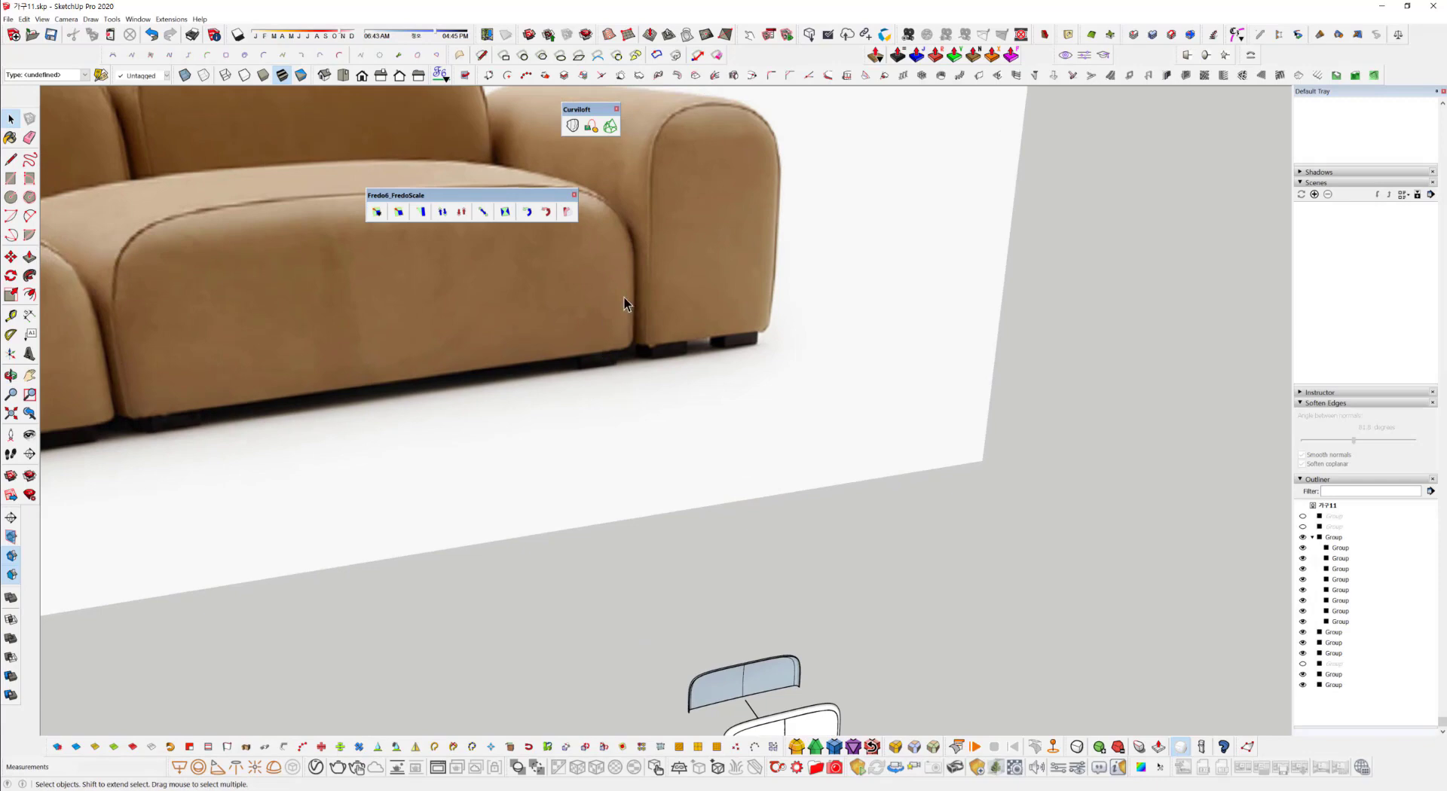
middle_click_drag(390, 349, 533, 572)
scroll(511, 519, "up", 5)
middle_click_drag(727, 582, 603, 510)
scroll(603, 510, "down", 5)
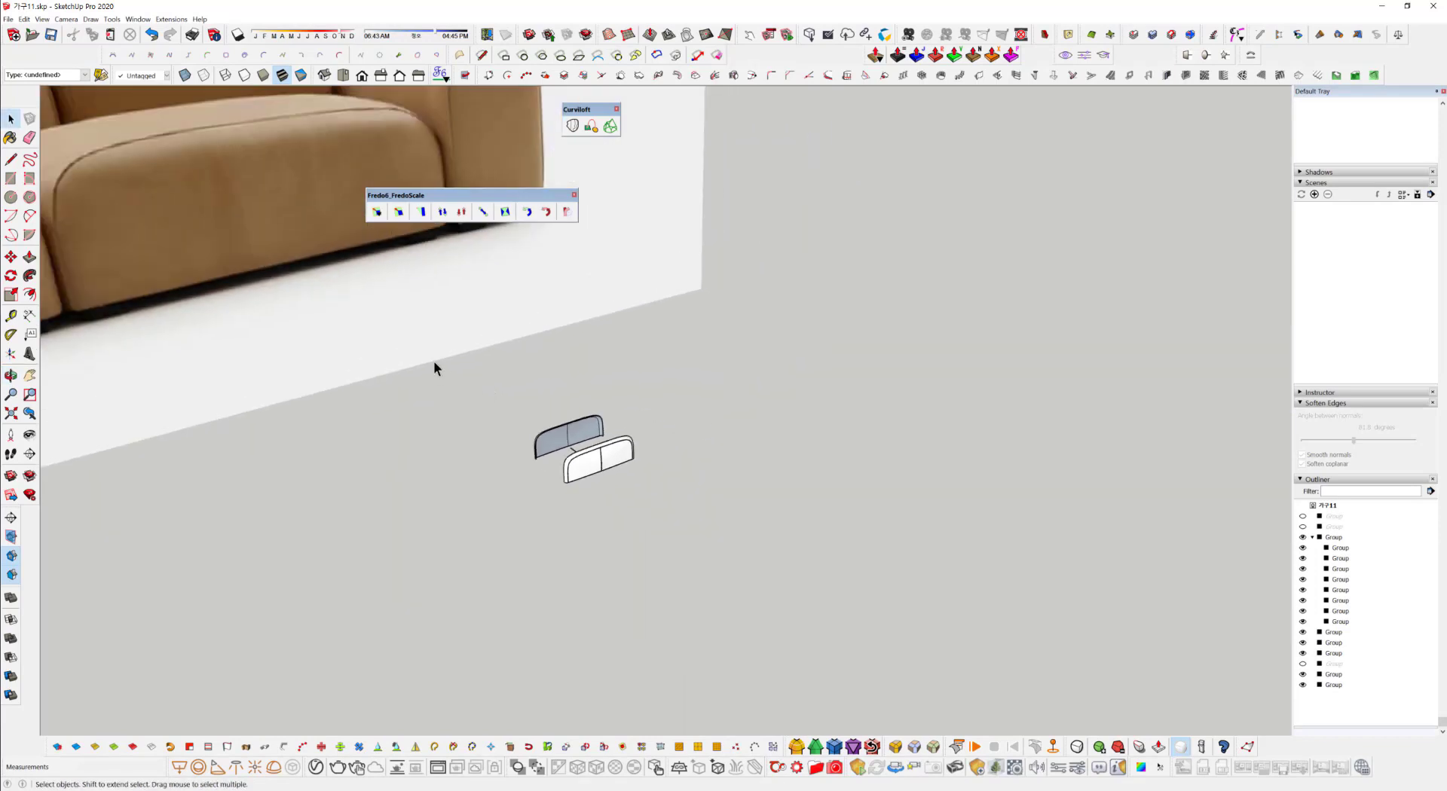
middle_click_drag(399, 499, 780, 499)
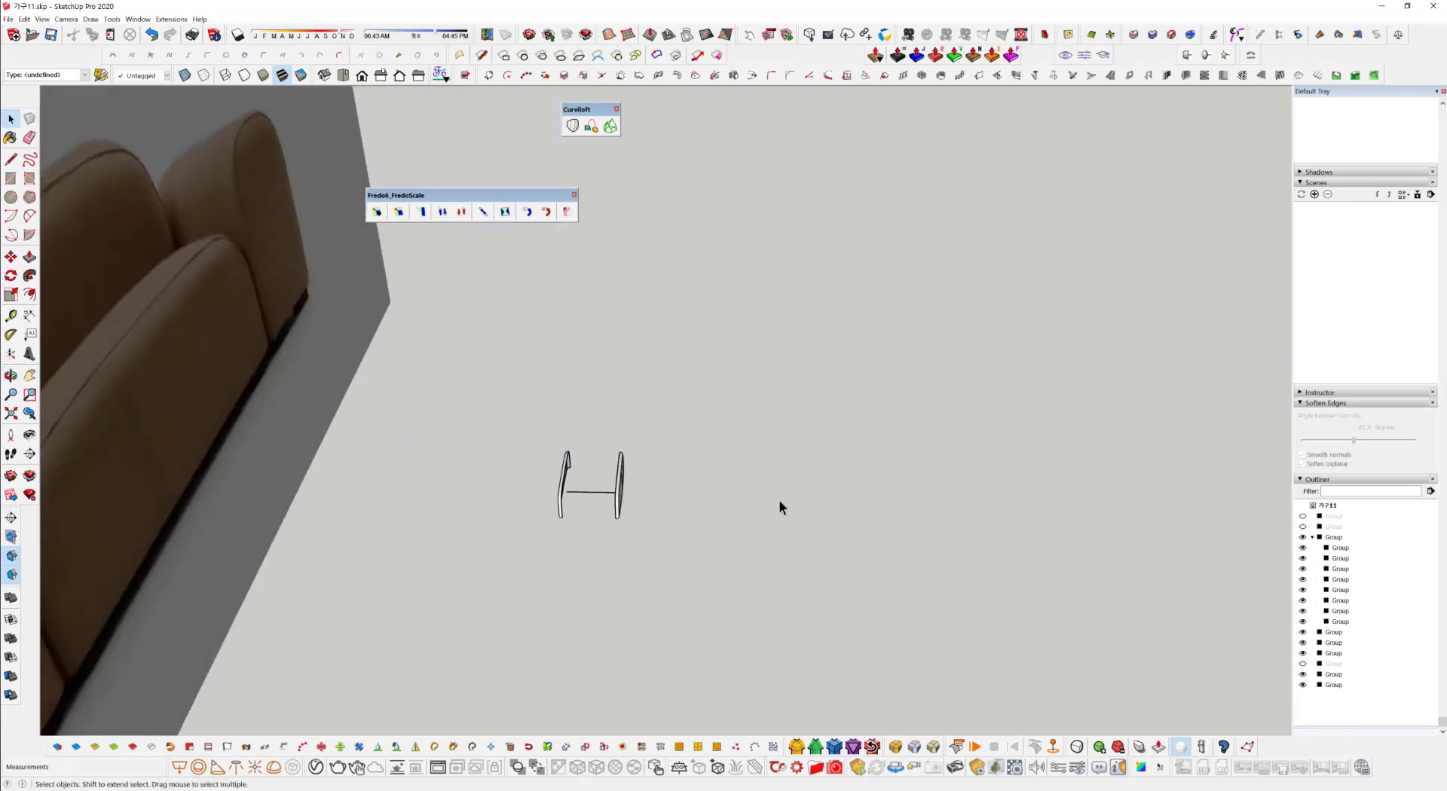
scroll(626, 464, "up", 6)
scroll(468, 513, "up", 3)
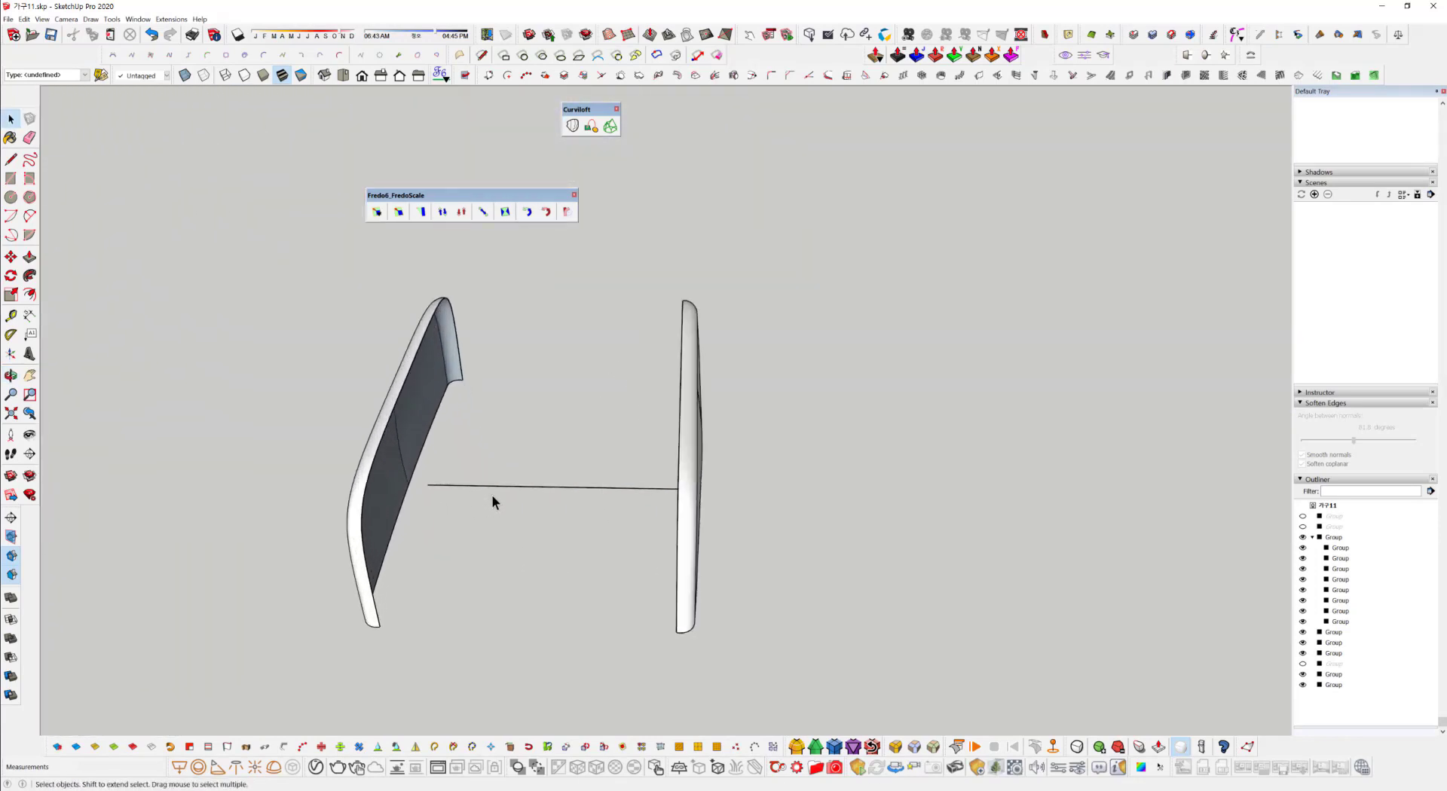
middle_click_drag(478, 513, 541, 405)
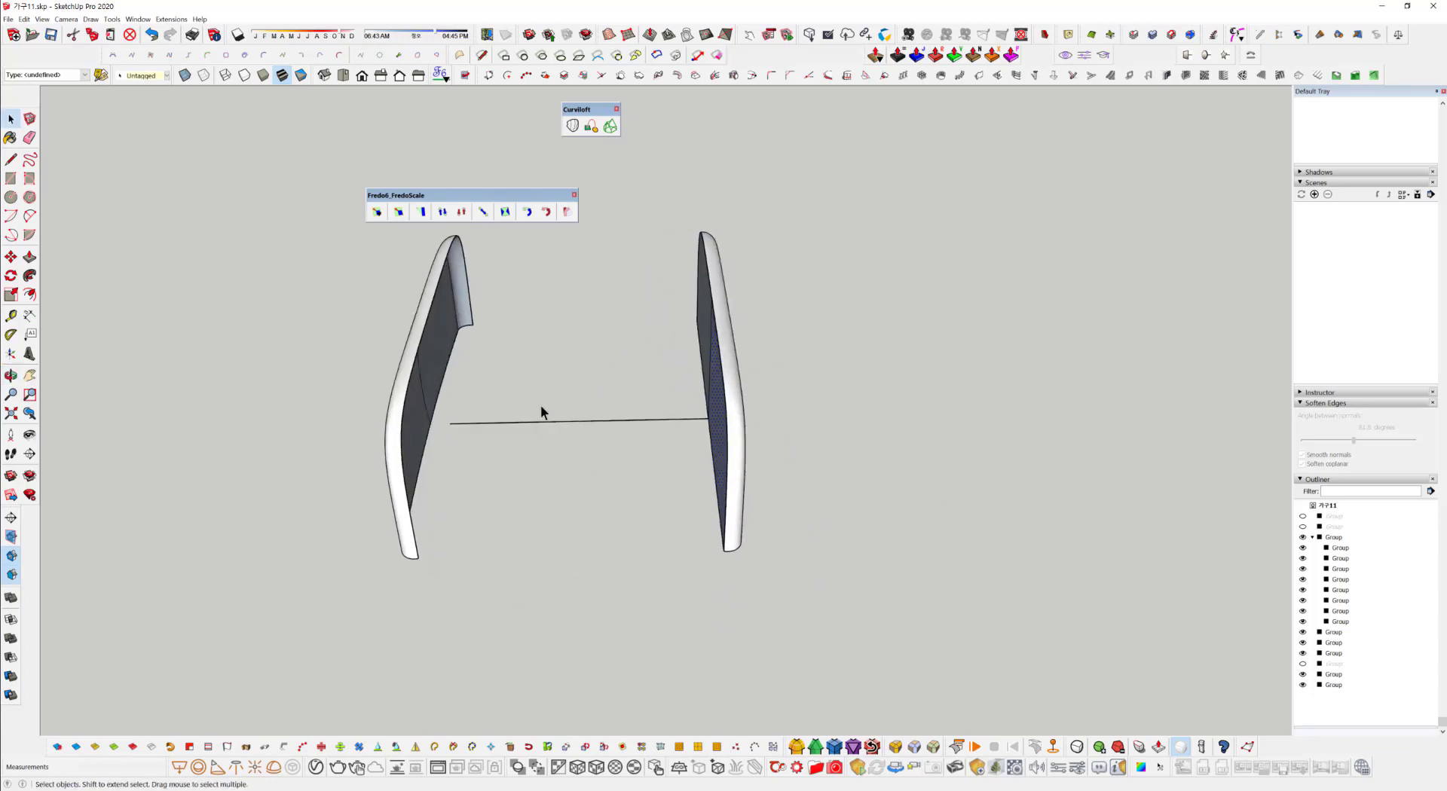
key("l")
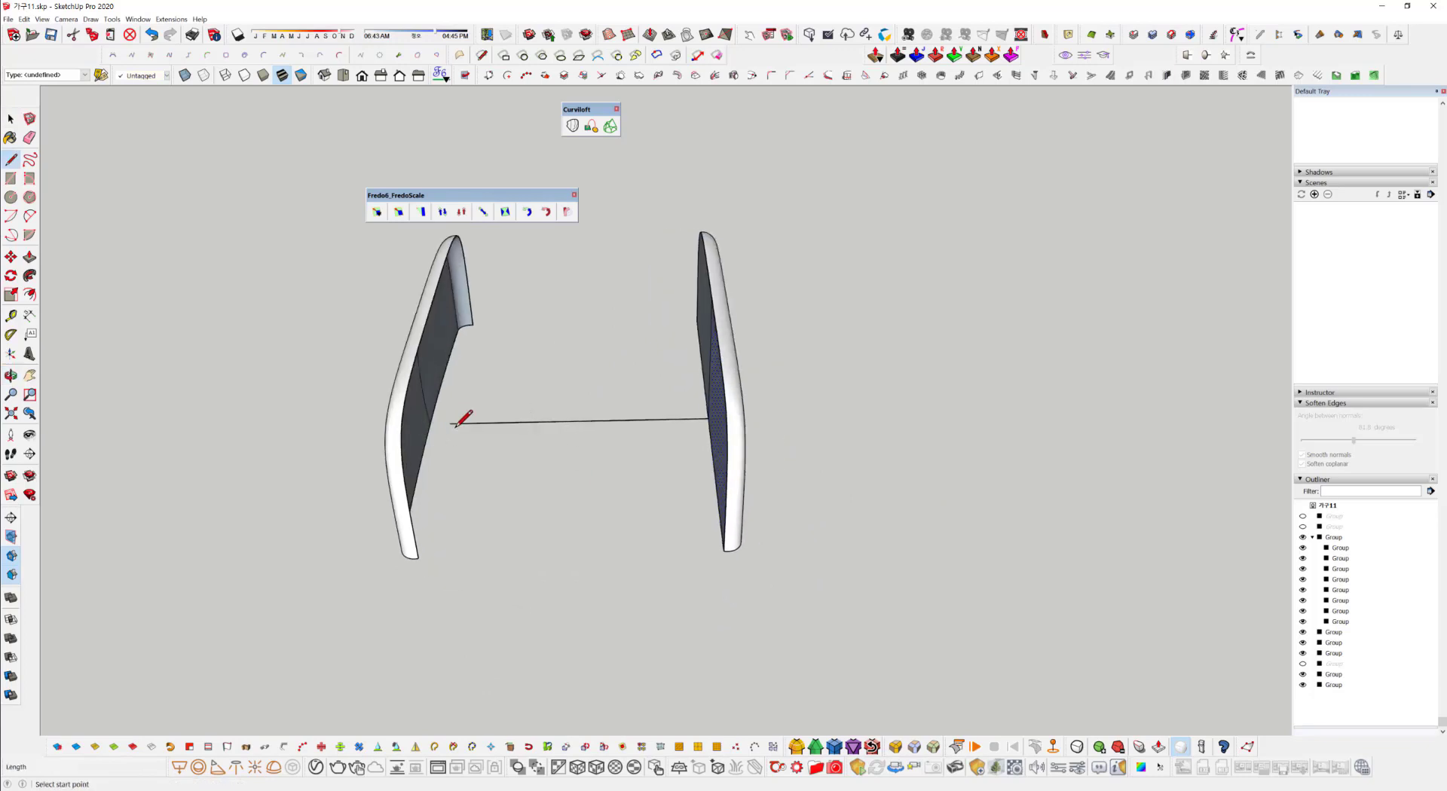
left_click(450, 423)
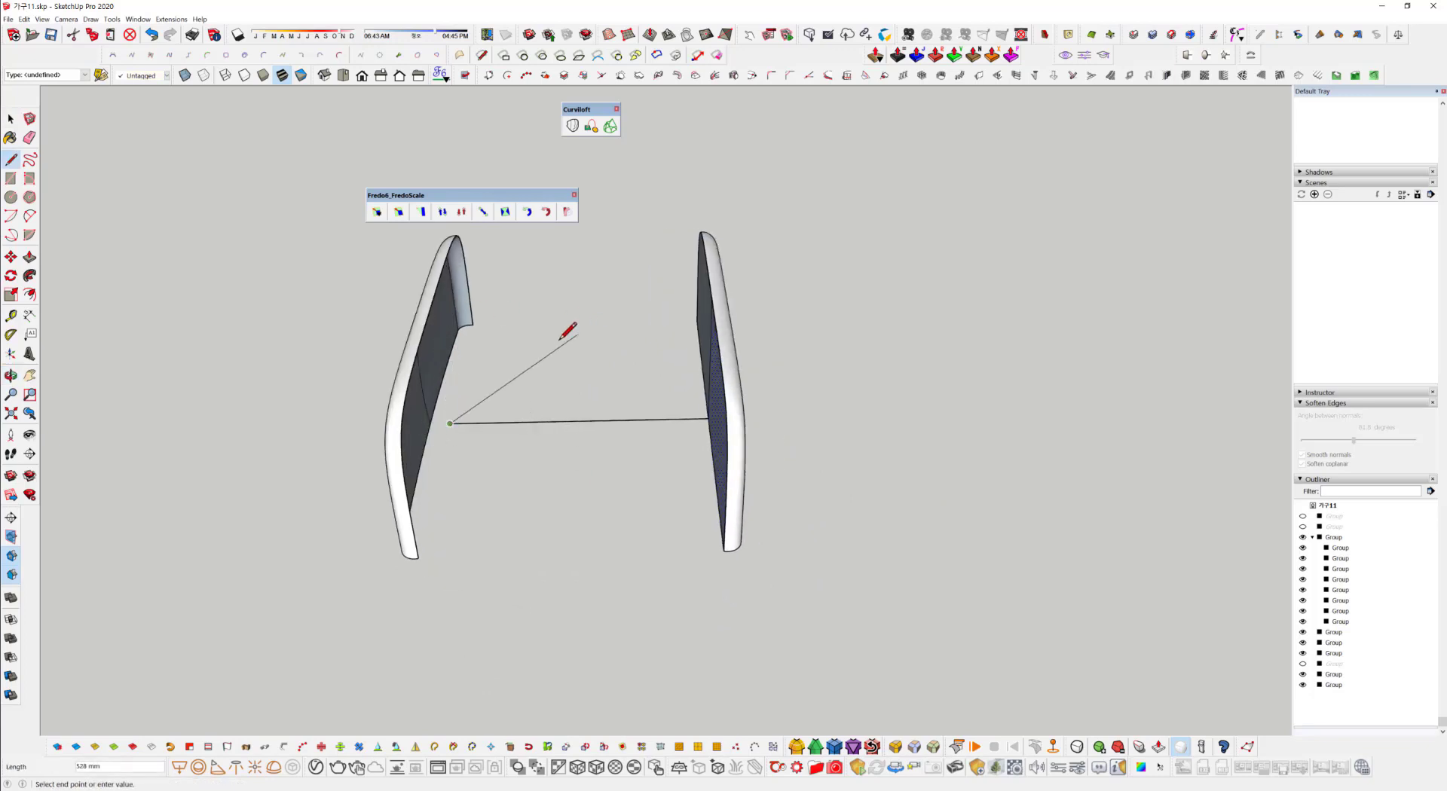
key("space")
Copy the panel's vertical centre line to the opposite end of the connecting floor line.
middle_click_drag(694, 523, 717, 378)
left_click(695, 407)
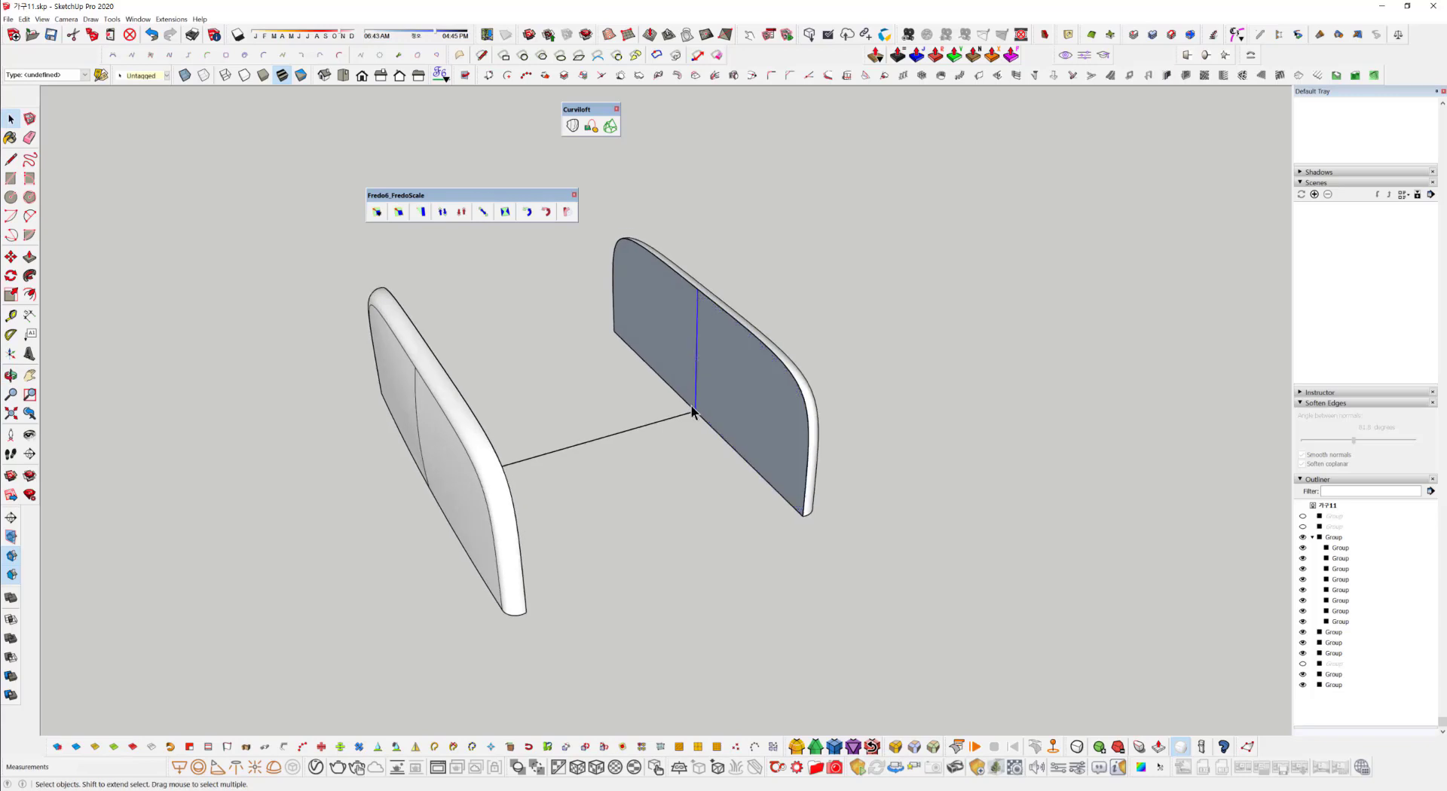
key("m")
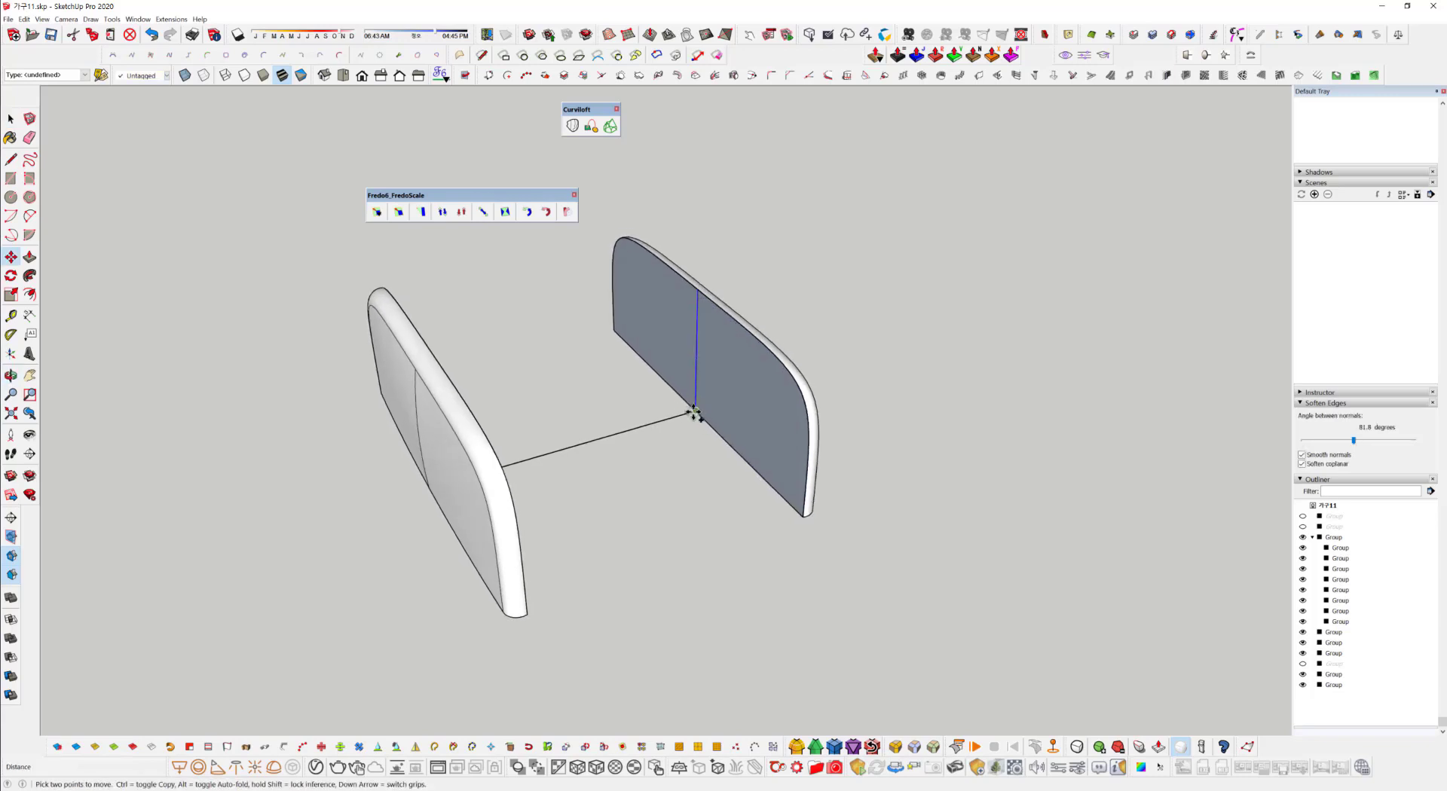
key("ctrl")
left_click(695, 413)
middle_click_drag(581, 452, 294, 429)
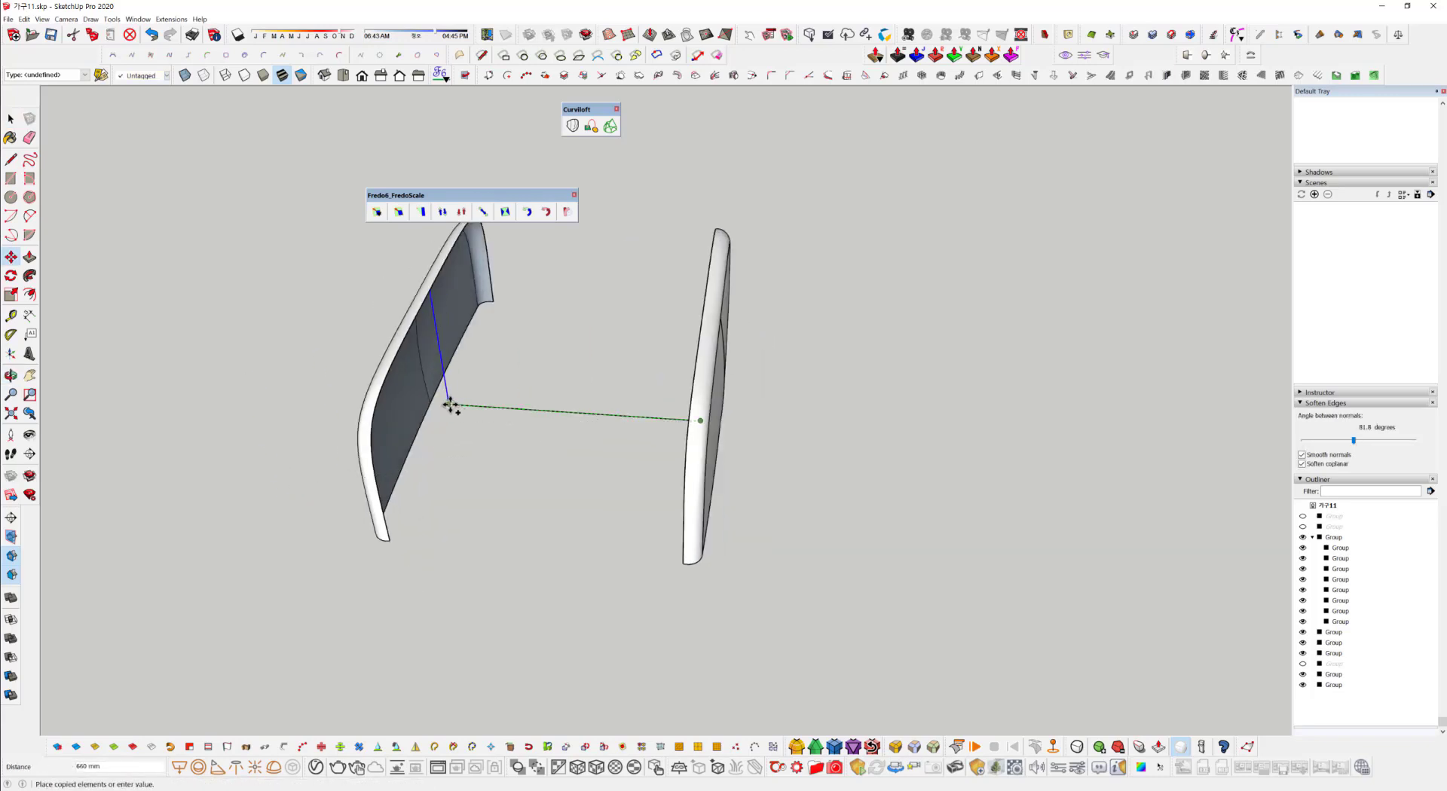
left_click(451, 407)
middle_click_drag(663, 516, 648, 479)
key("space")
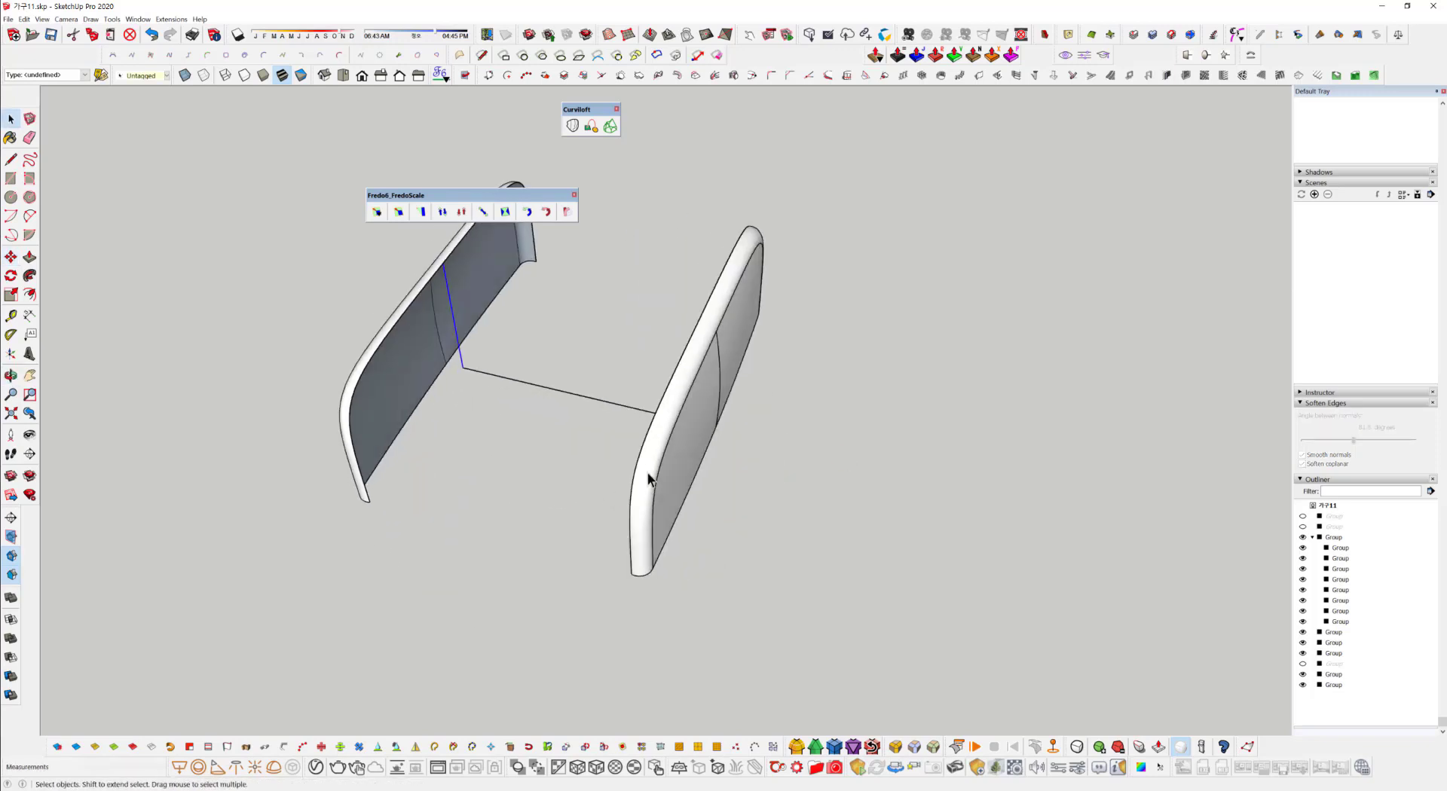
Hide both curved side panel groups, leaving the flat profile and guide lines.
left_click(648, 479)
left_click(360, 381, "shift")
right_click(366, 380)
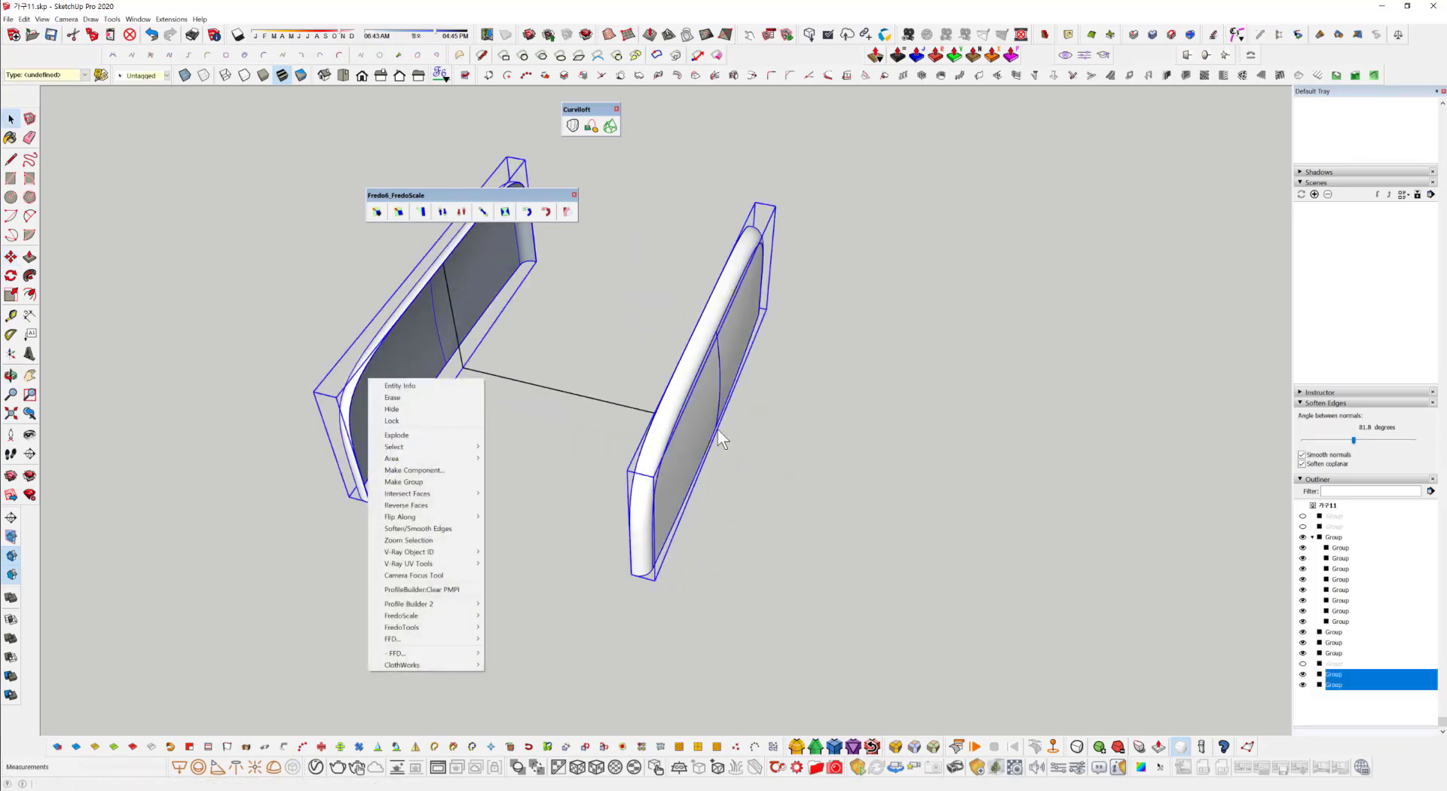
left_click(432, 409)
middle_click_drag(573, 452, 724, 300)
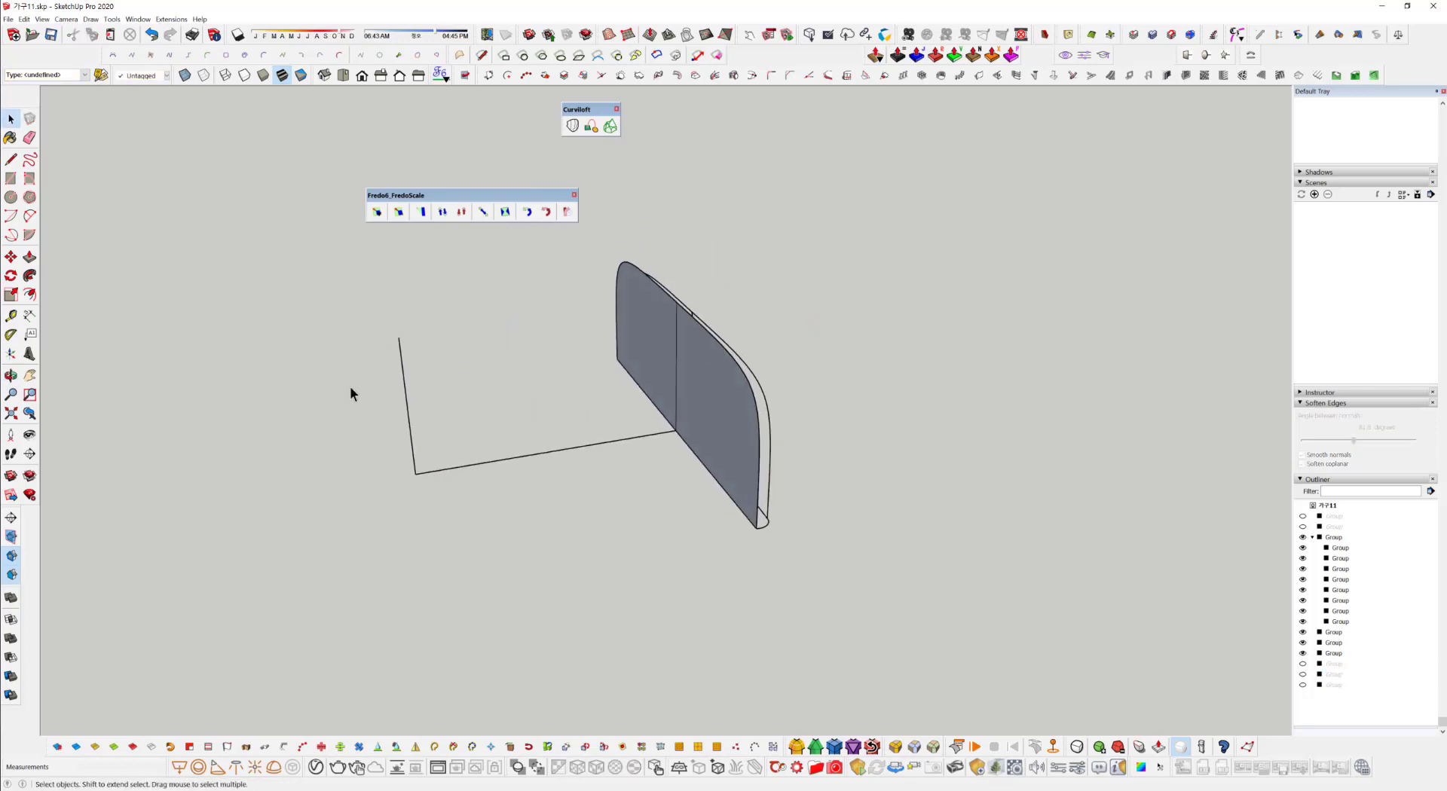
Copy the half-profile's curved edge from the panel's top midpoint to the top of the opposite vertical line.
middle_click_drag(635, 420, 775, 427)
left_click(764, 458)
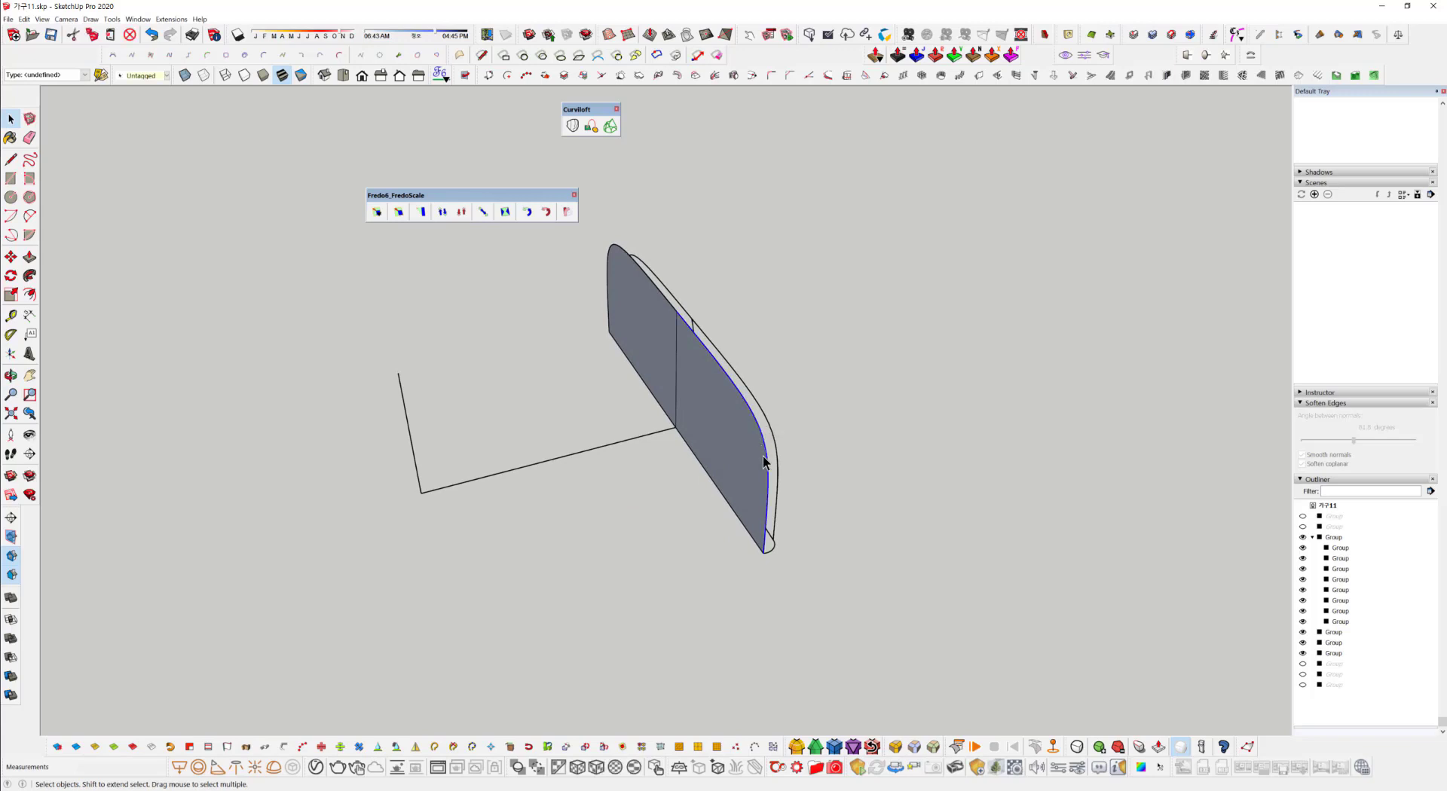
key("m")
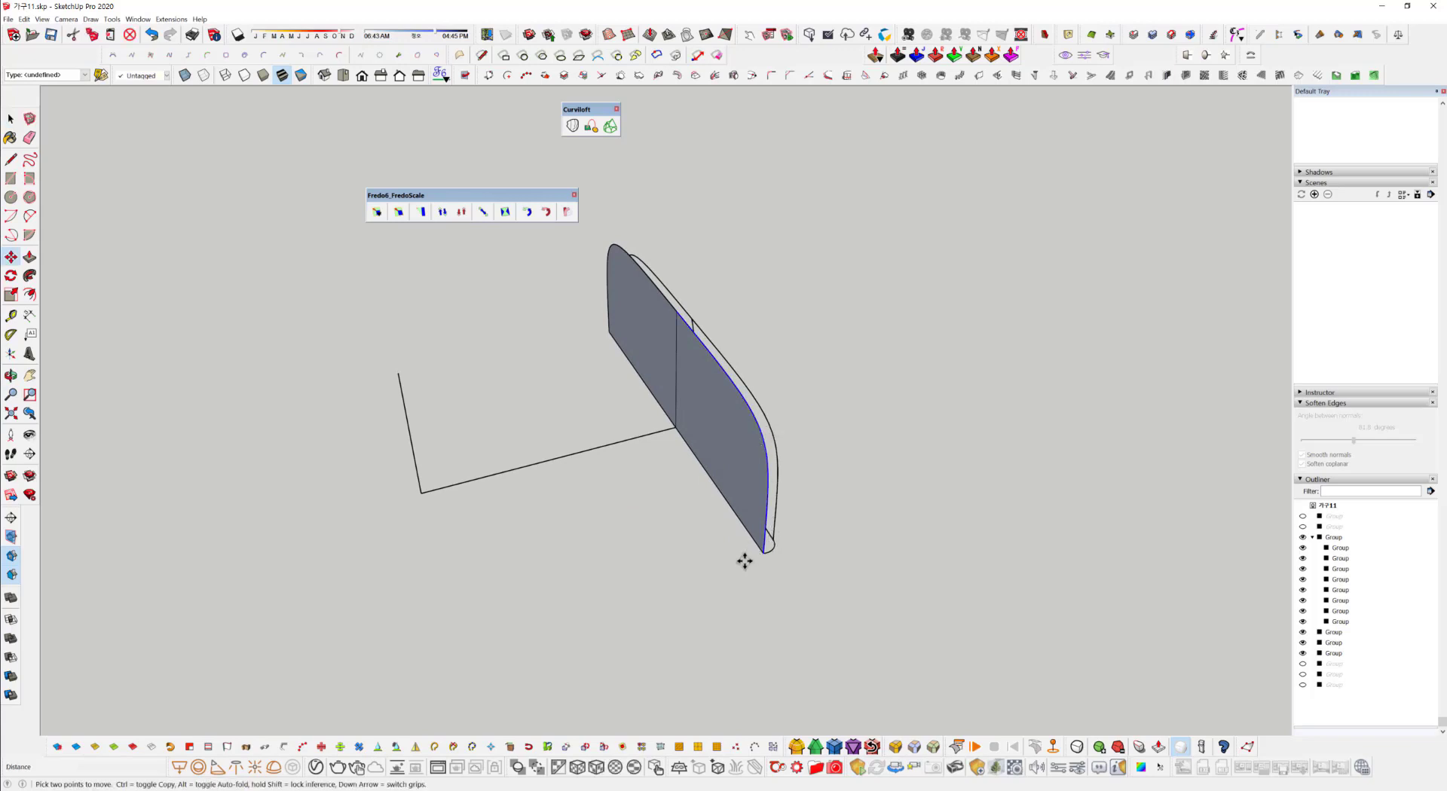
left_click(676, 309)
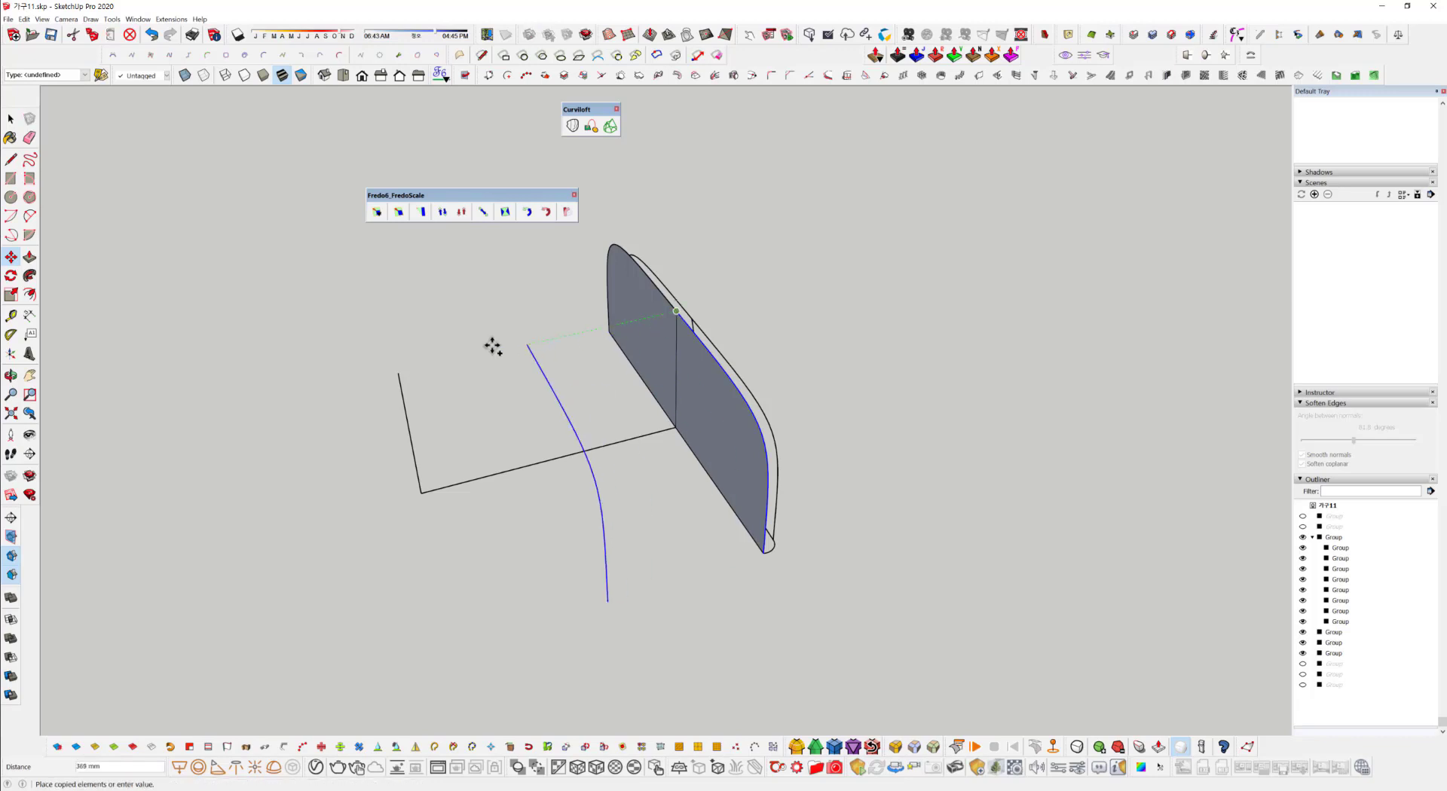
left_click(399, 373)
middle_click_drag(545, 571, 564, 493)
Draw a line joining the bottom ends of the copied curve and the panel's profile curve.
key("l")
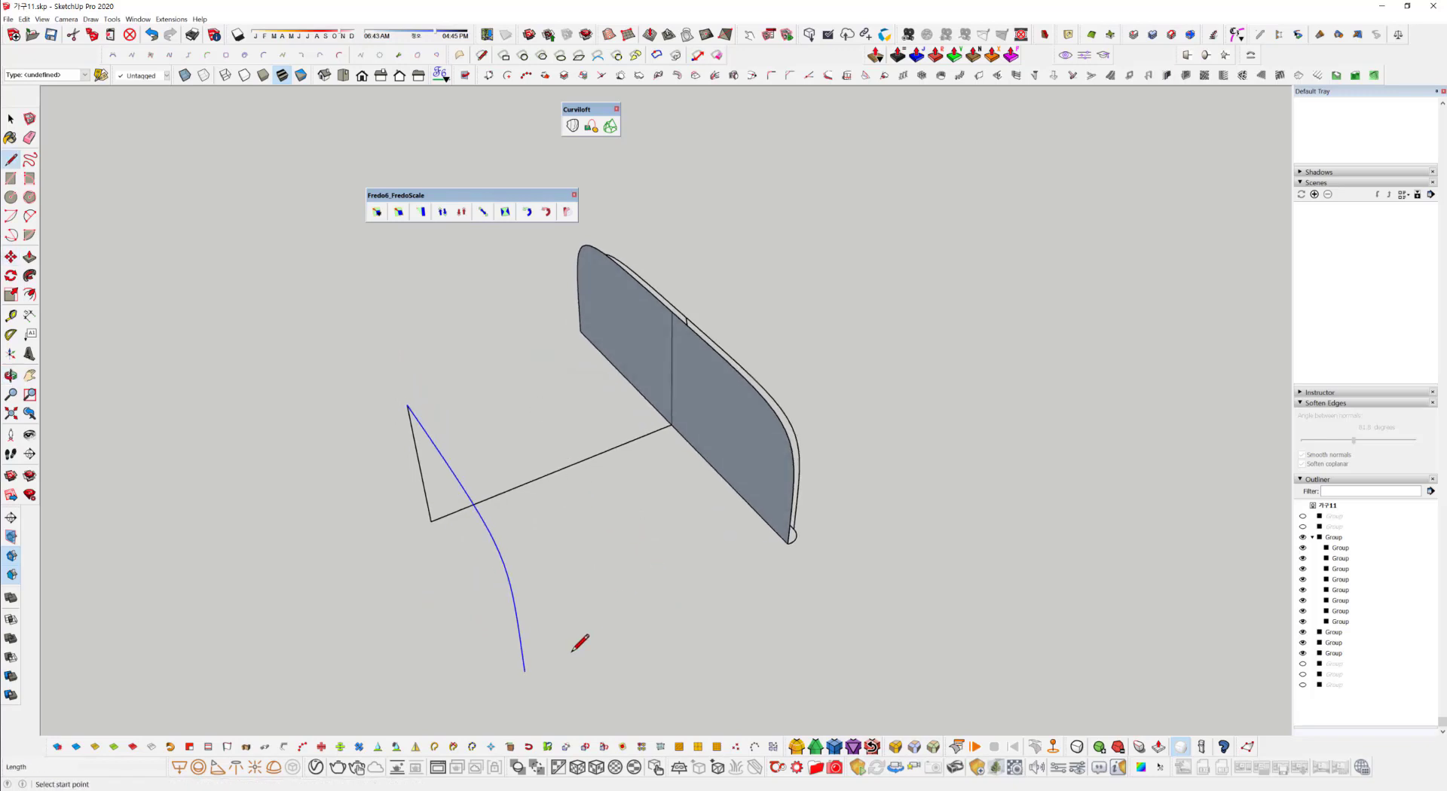
left_click(525, 670)
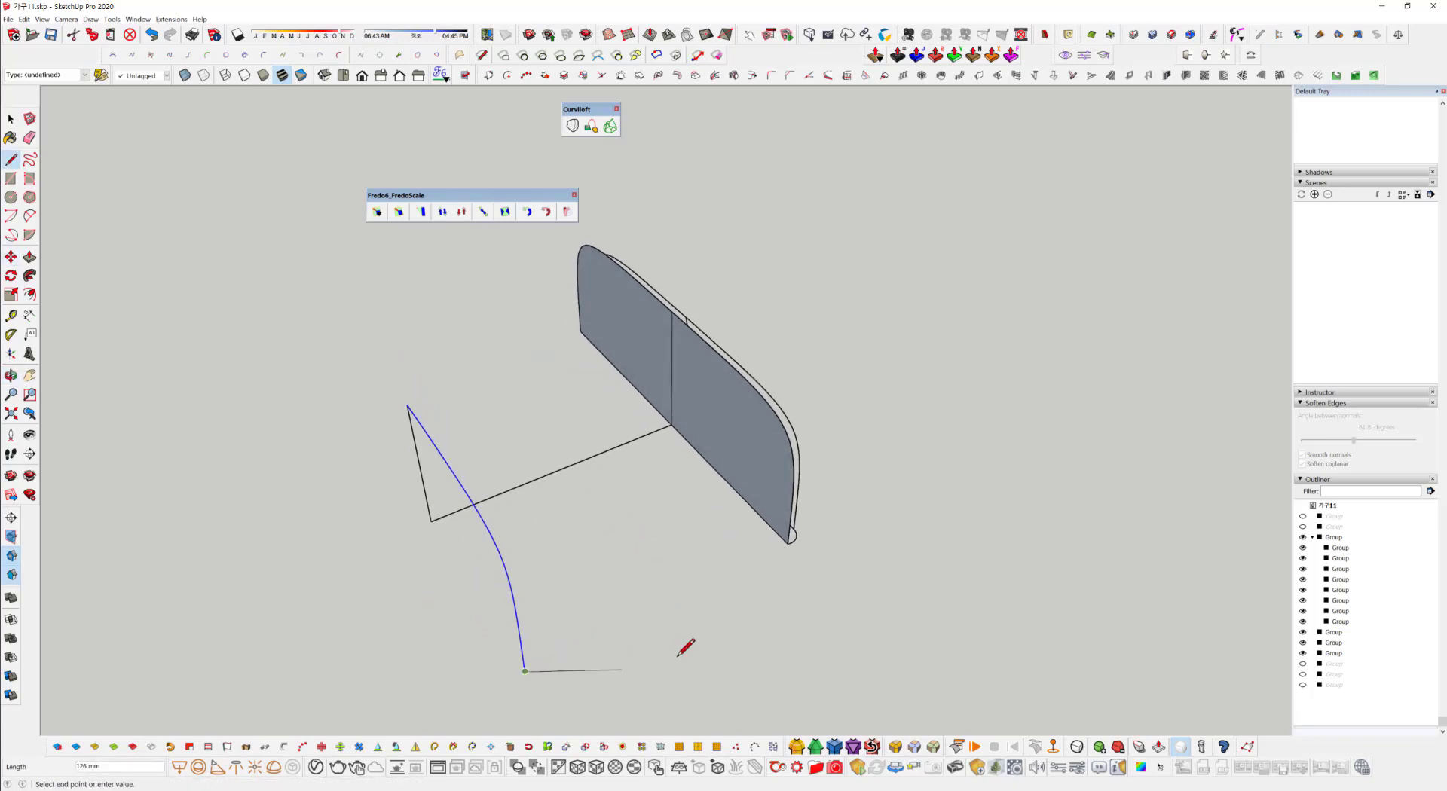
left_click(788, 542)
middle_click_drag(736, 600, 714, 550)
key("space")
Draw a slightly upward-bulging arc between the top ends of the two profile curves.
middle_click_drag(430, 388, 414, 319)
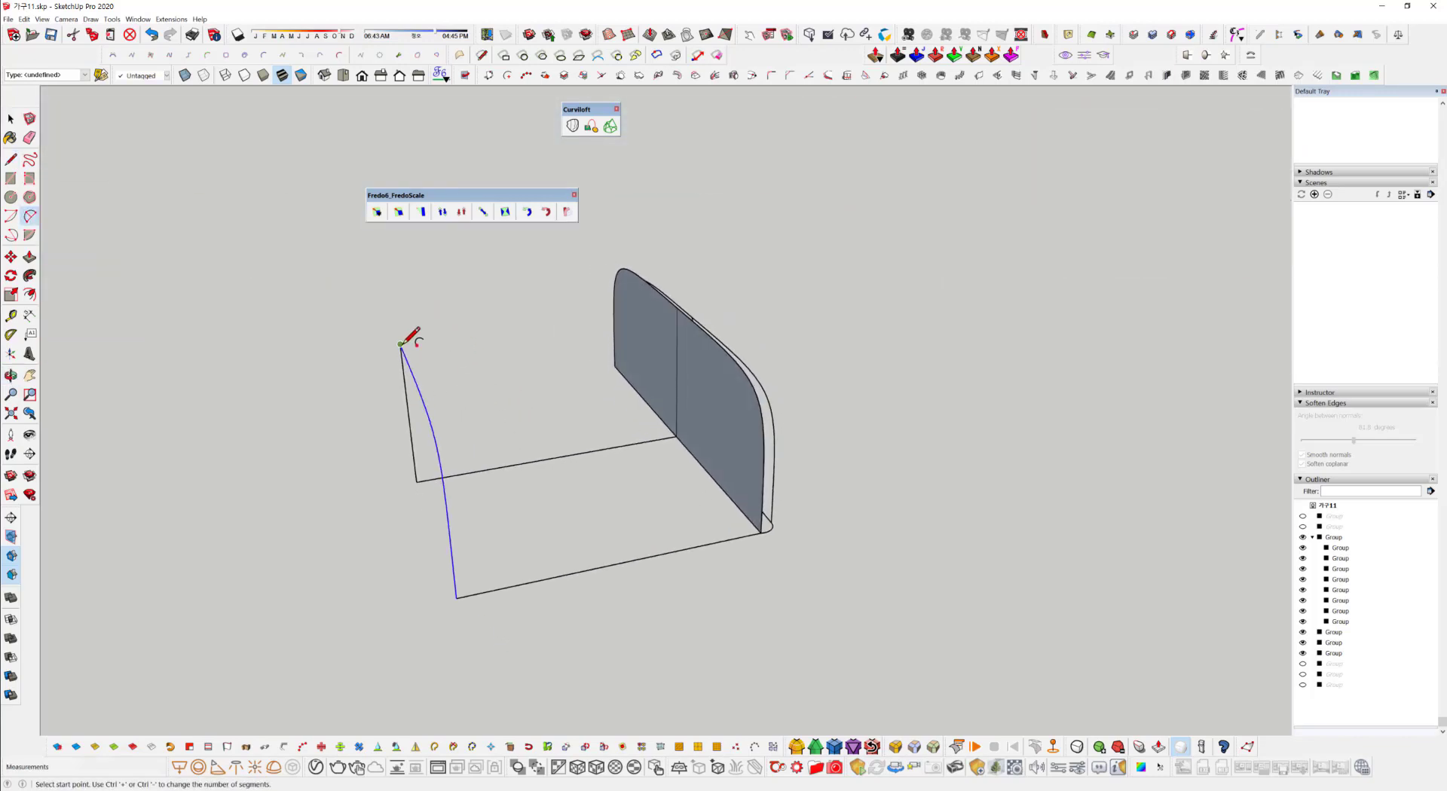
left_click(400, 344)
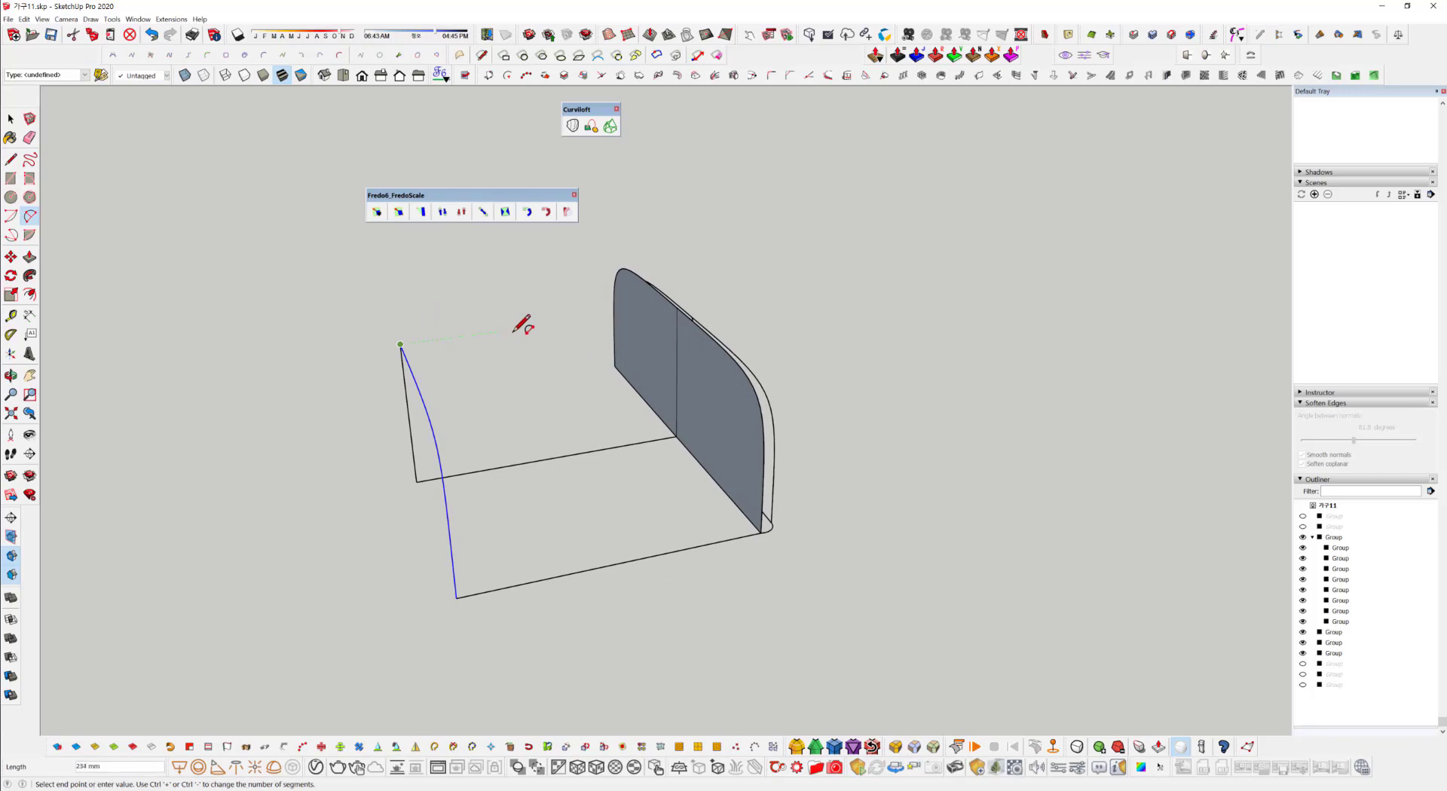
left_click(676, 308)
middle_click_drag(676, 307, 614, 219)
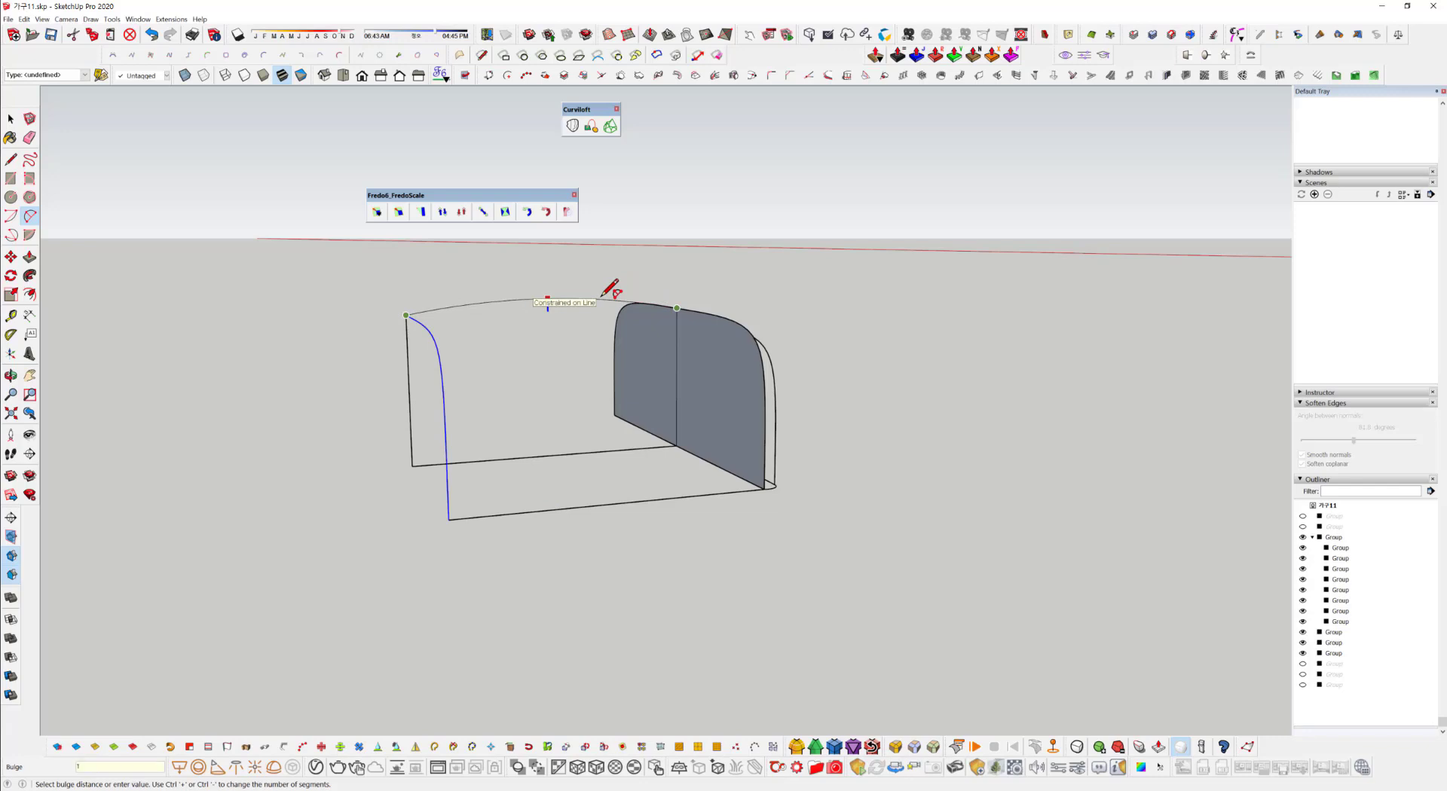
left_click(611, 288)
middle_click_drag(636, 352, 599, 486)
Delete the connecting floor line and the freestanding vertical guide line.
key("space")
left_click(540, 426)
key("Delete")
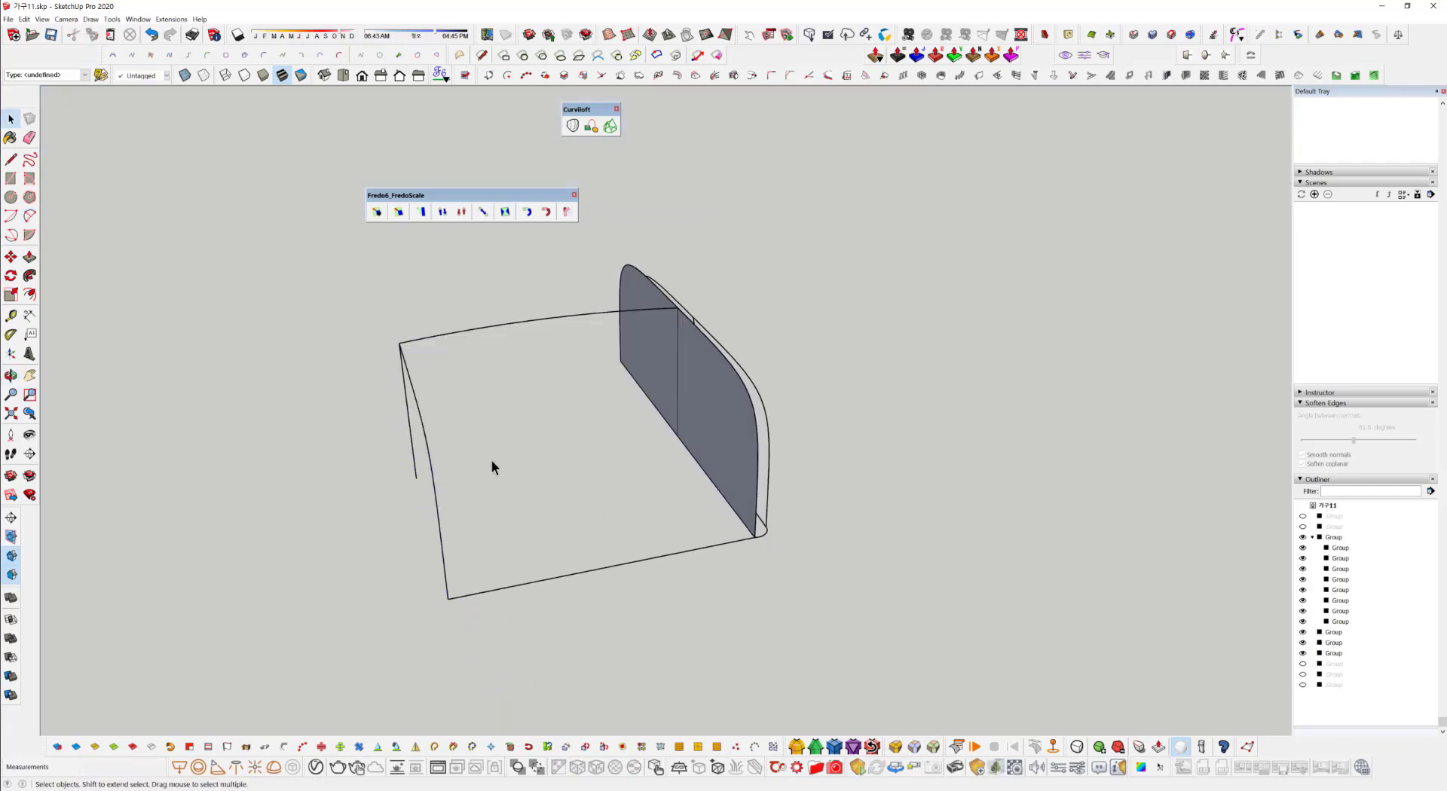
left_click(411, 473)
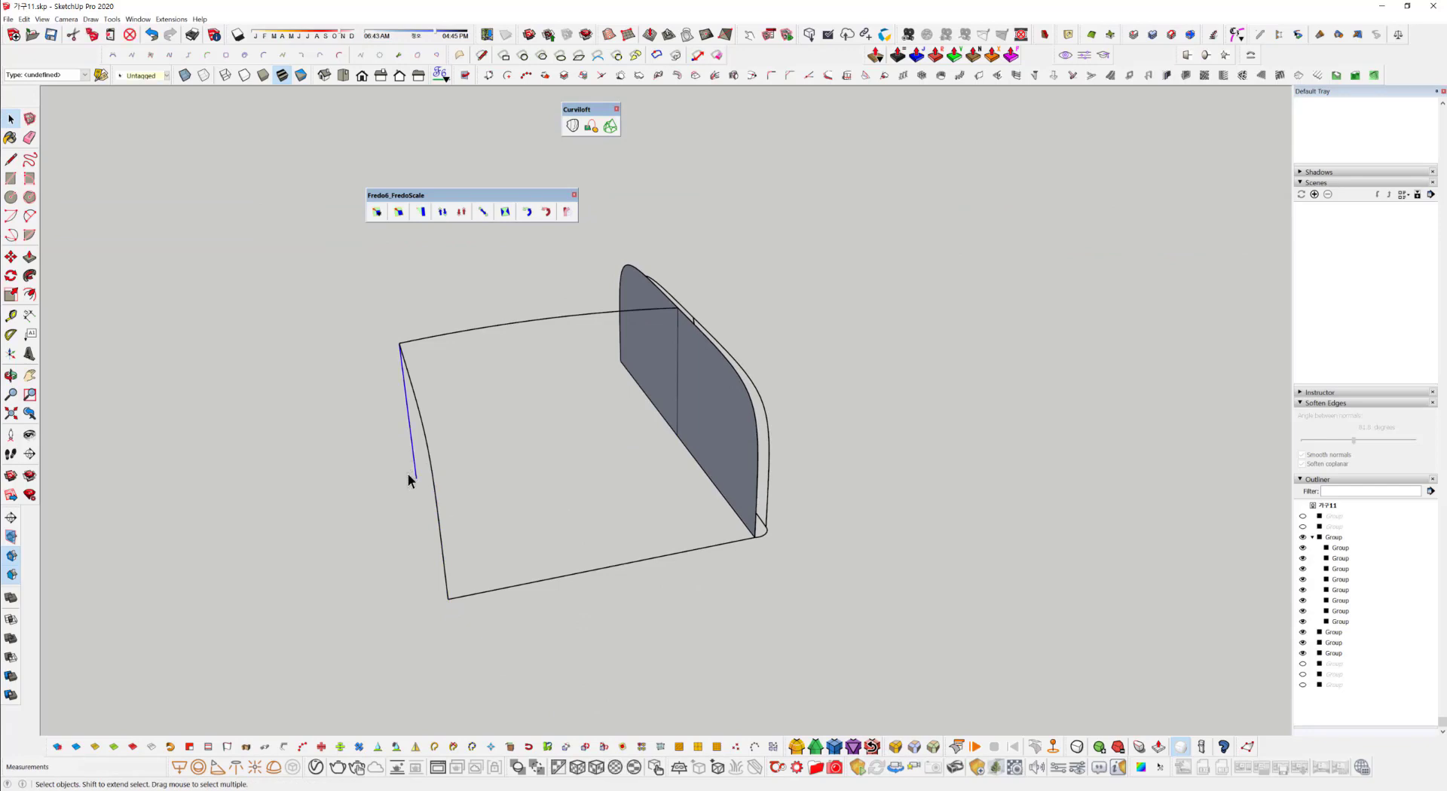
key("Delete")
middle_click_drag(663, 543, 707, 372)
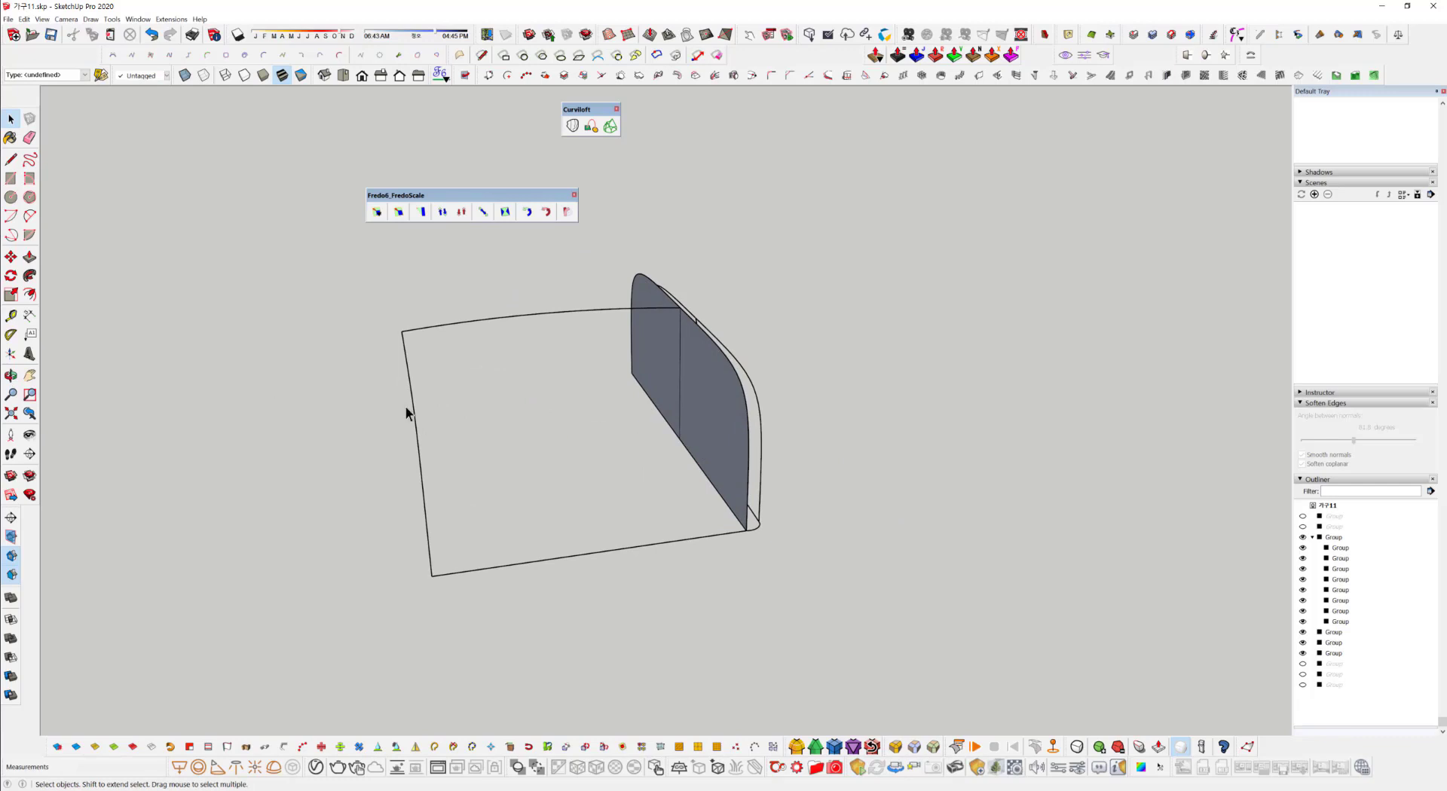
Skin a surface with Curviloft across the top arc, both profile curves and the bottom line.
middle_click_drag(406, 413, 573, 407)
left_click(612, 128)
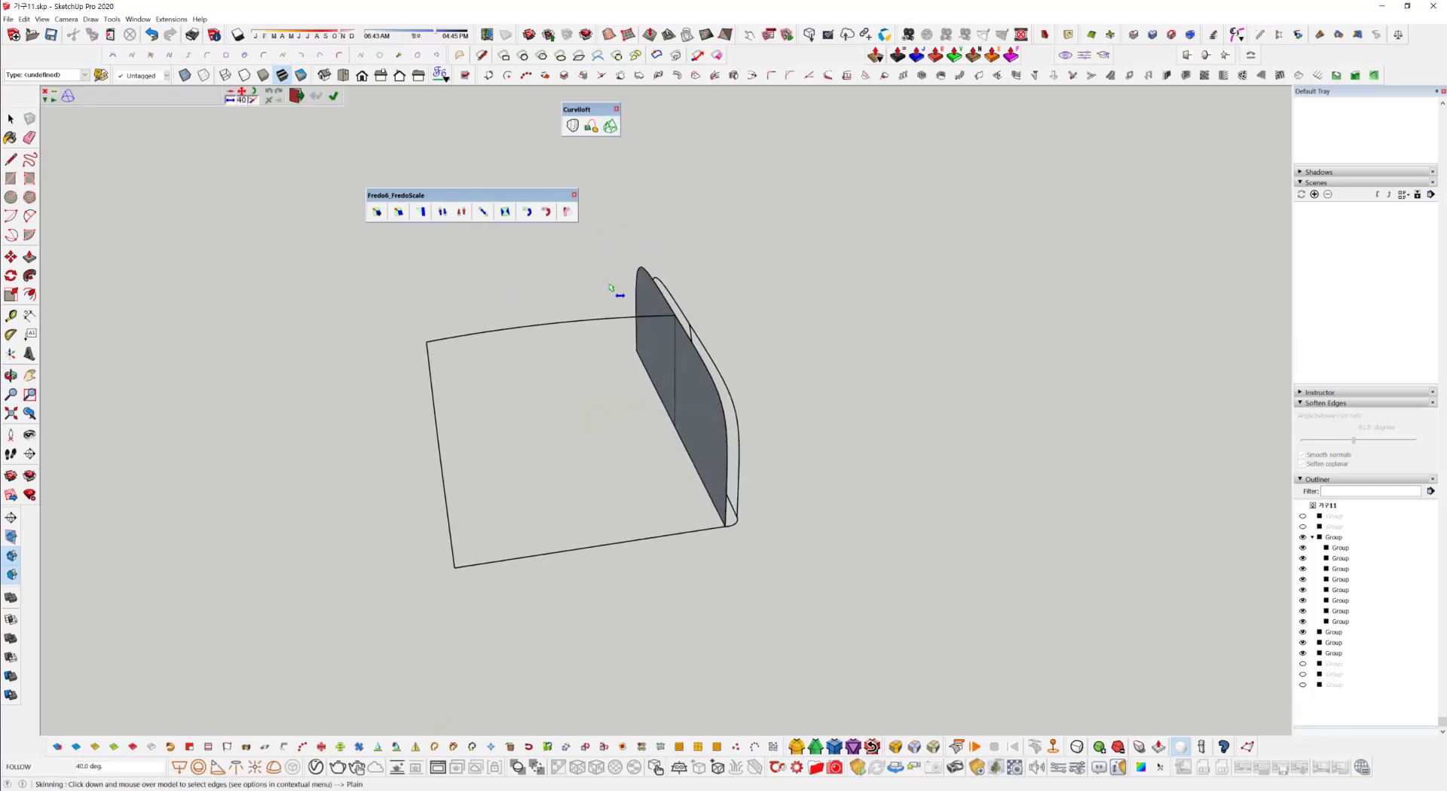
left_click(617, 319)
left_click(708, 371)
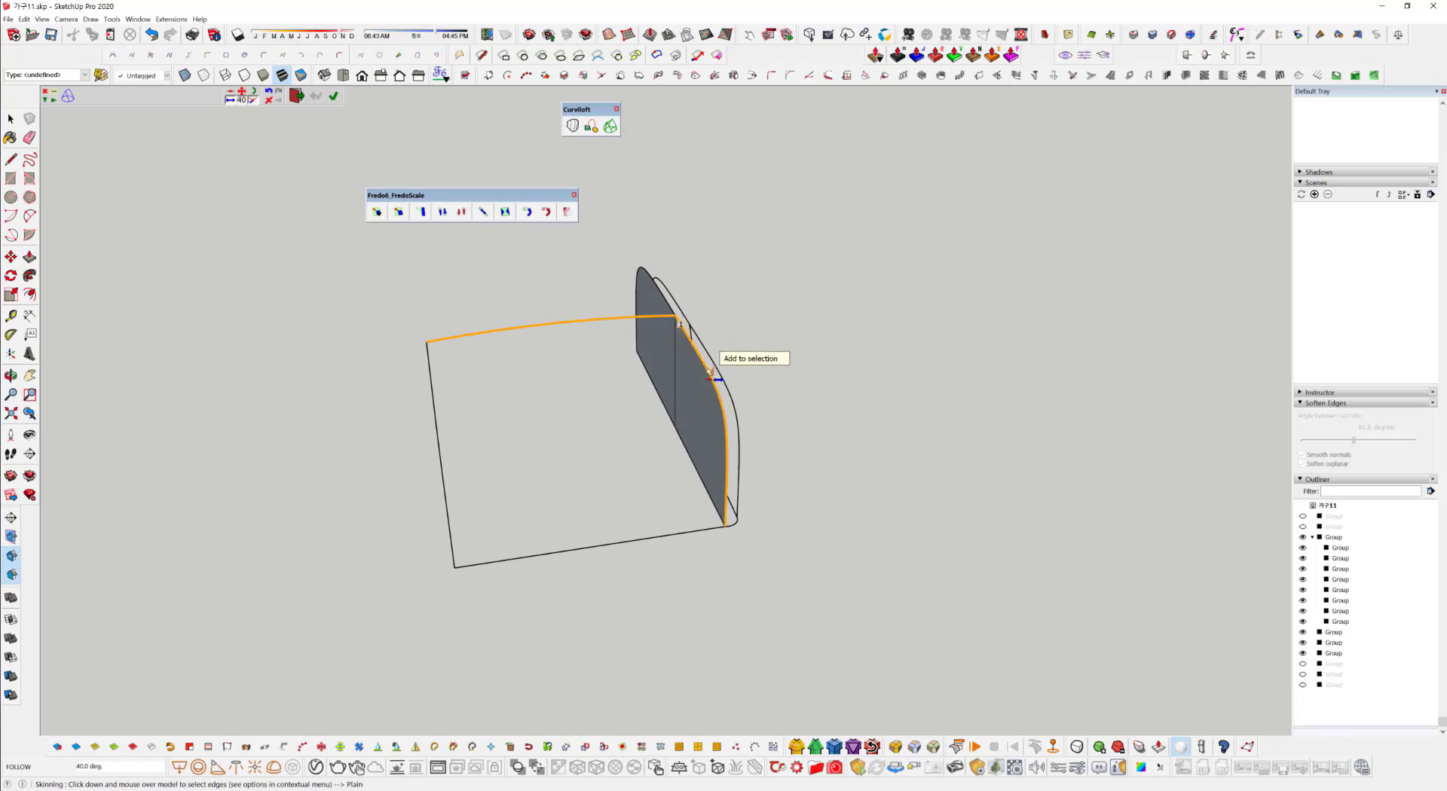
left_click(693, 532)
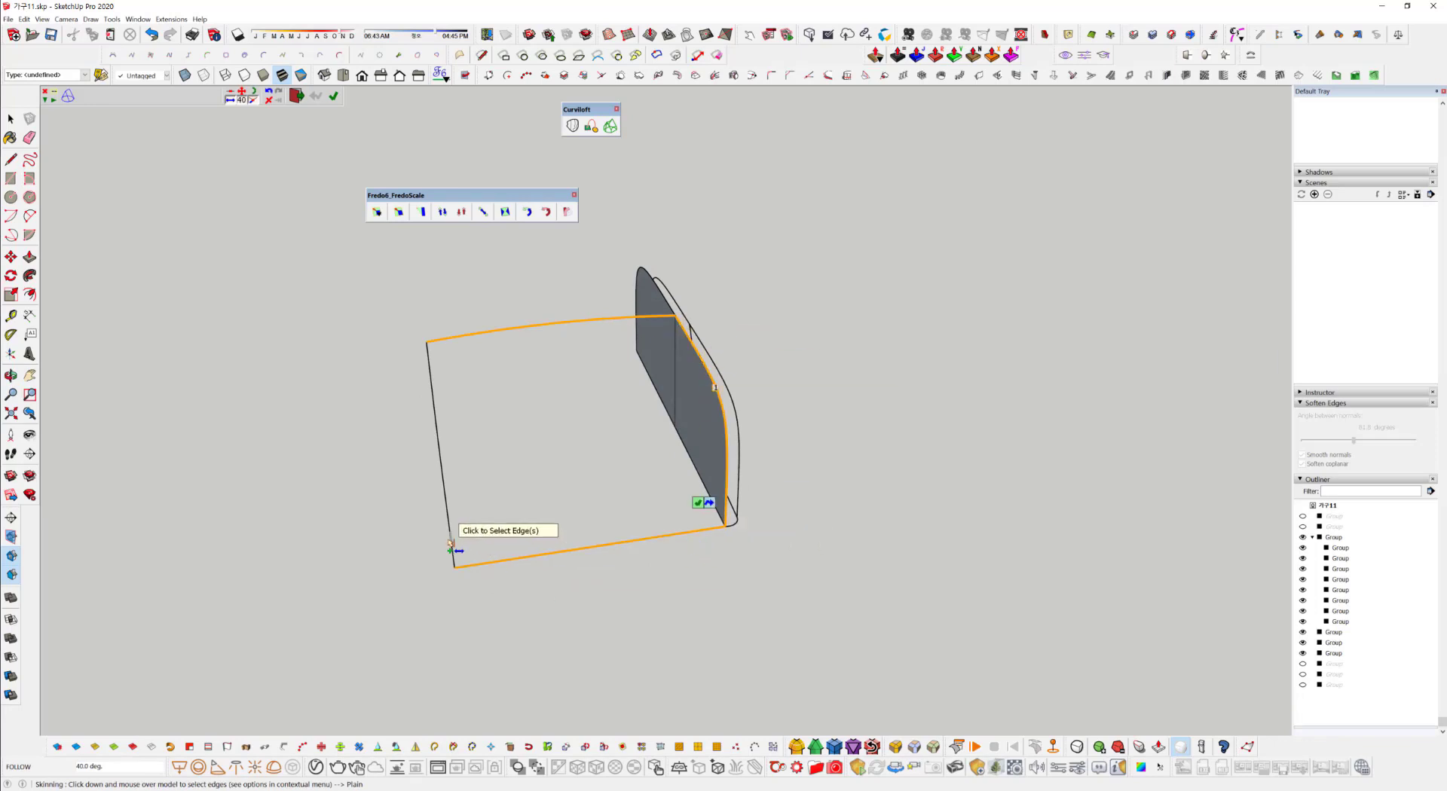
left_click(451, 546)
middle_click_drag(453, 549, 817, 504)
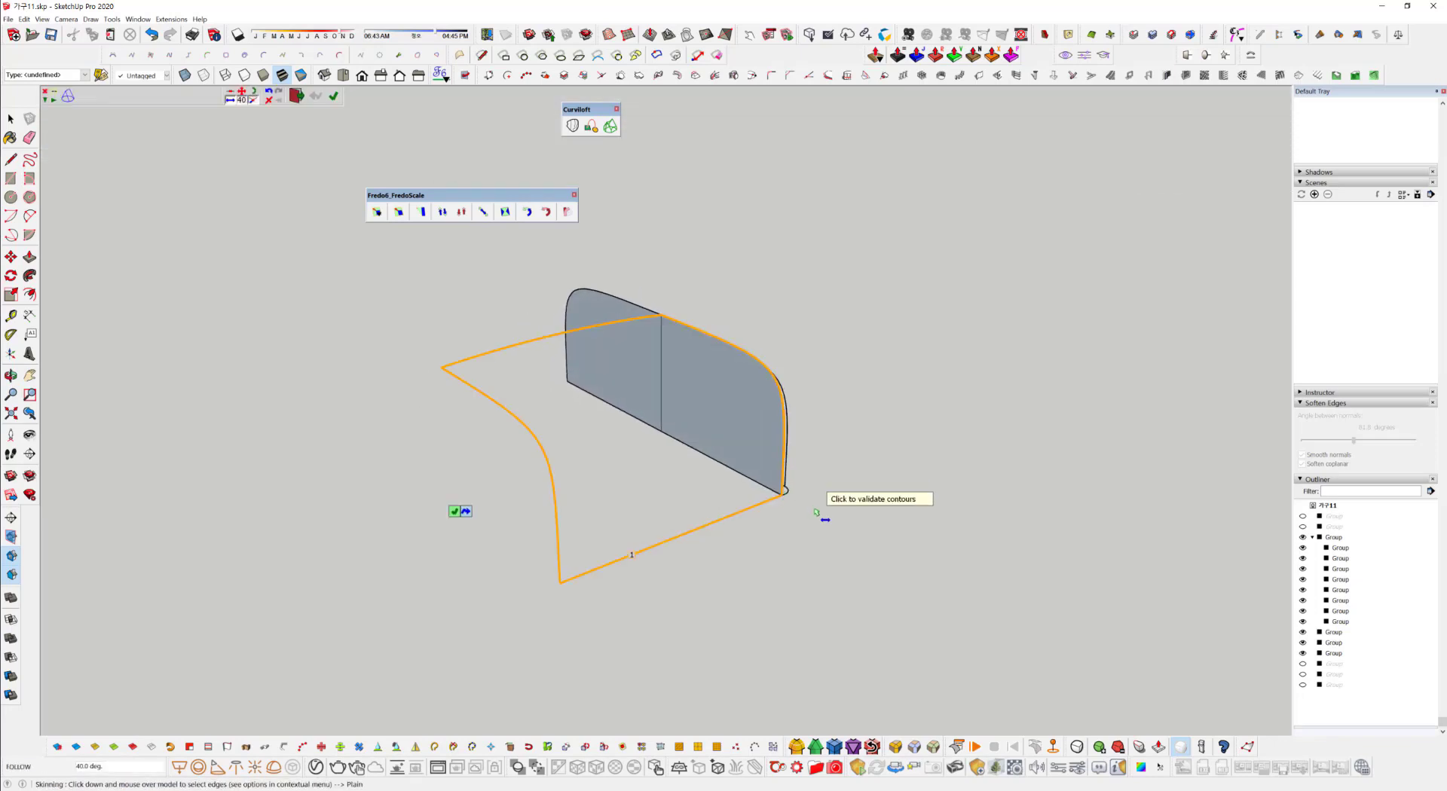
left_click(815, 512)
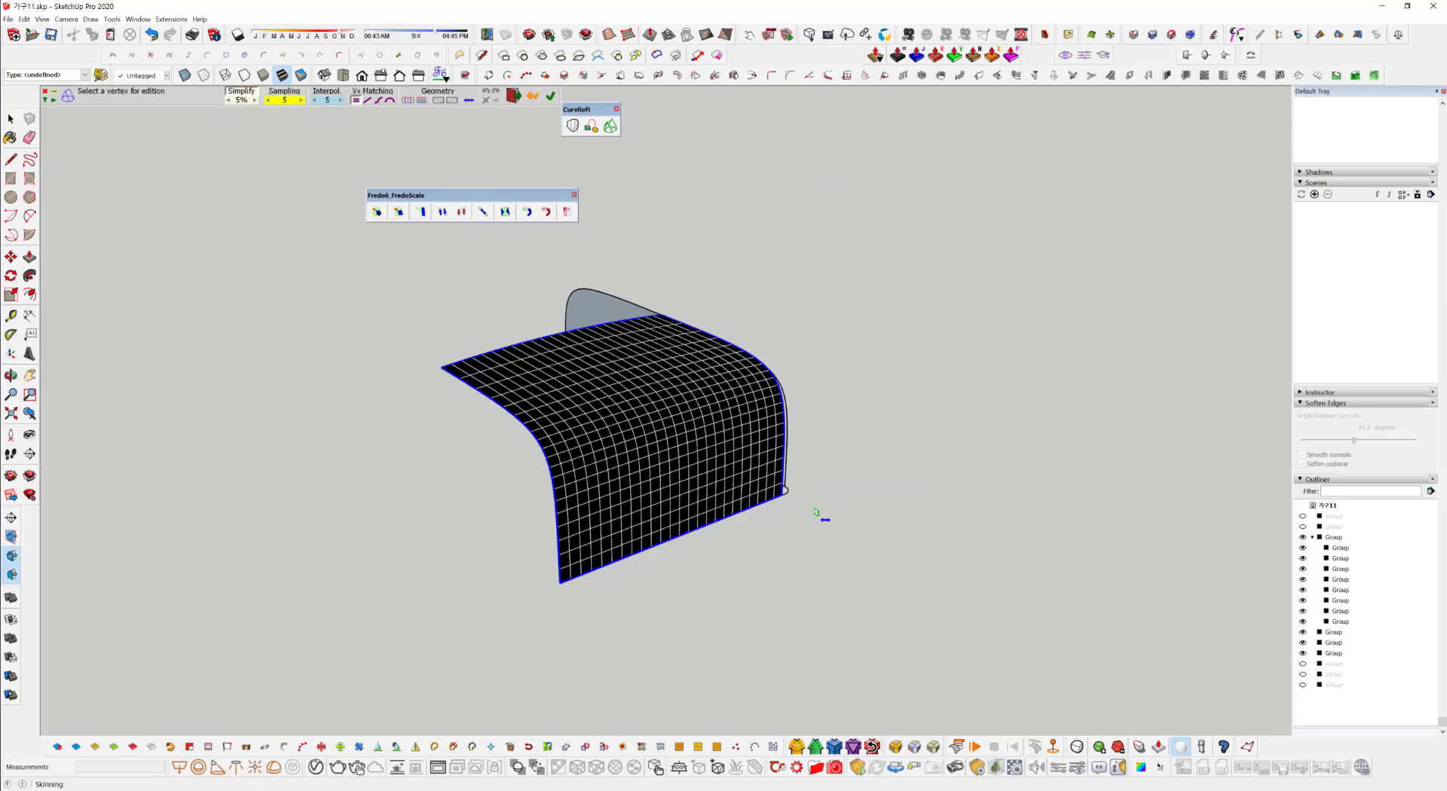
key("Return")
key("space")
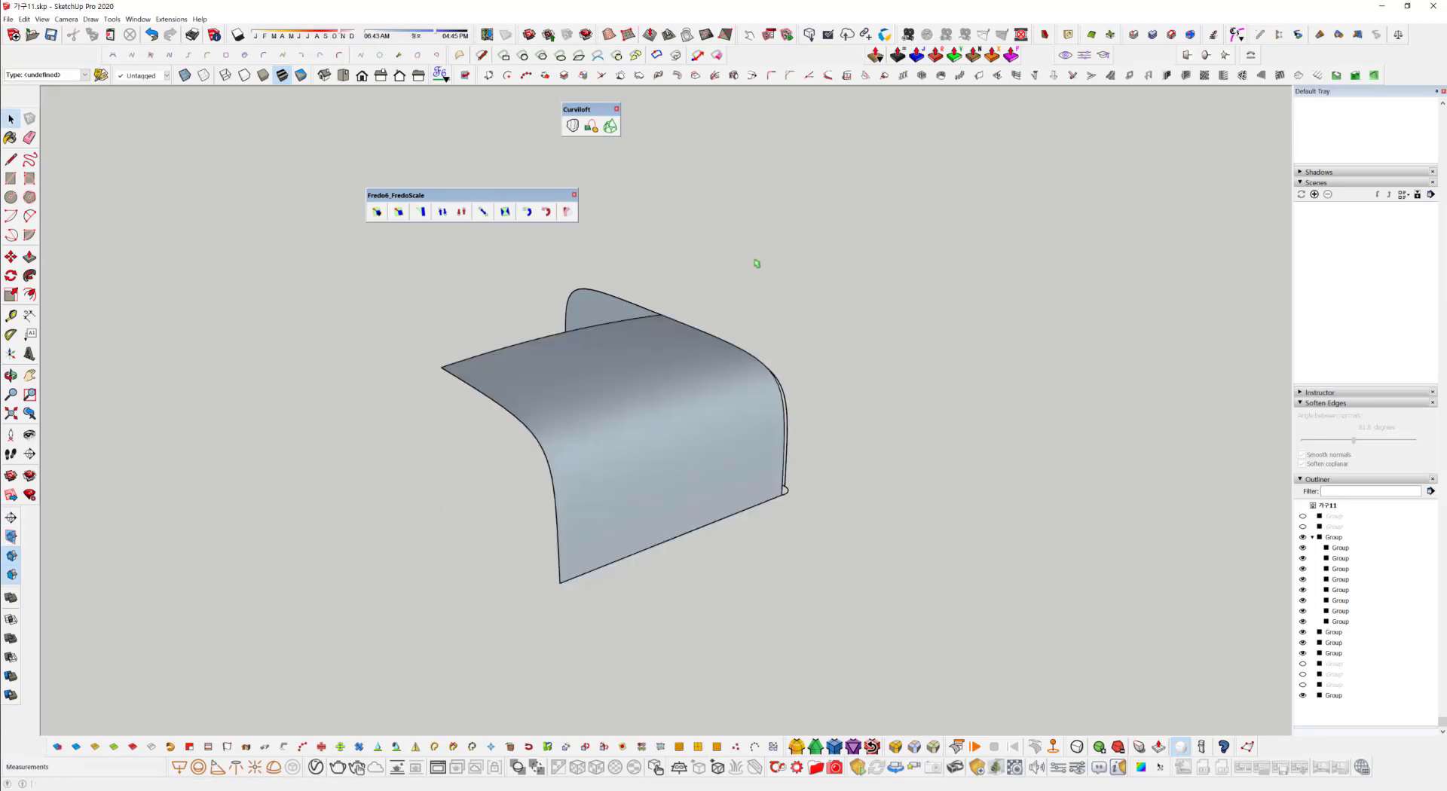
Reverse all faces of the skinned surface inside its group, and leave the group.
left_click(640, 456)
double_click(639, 457)
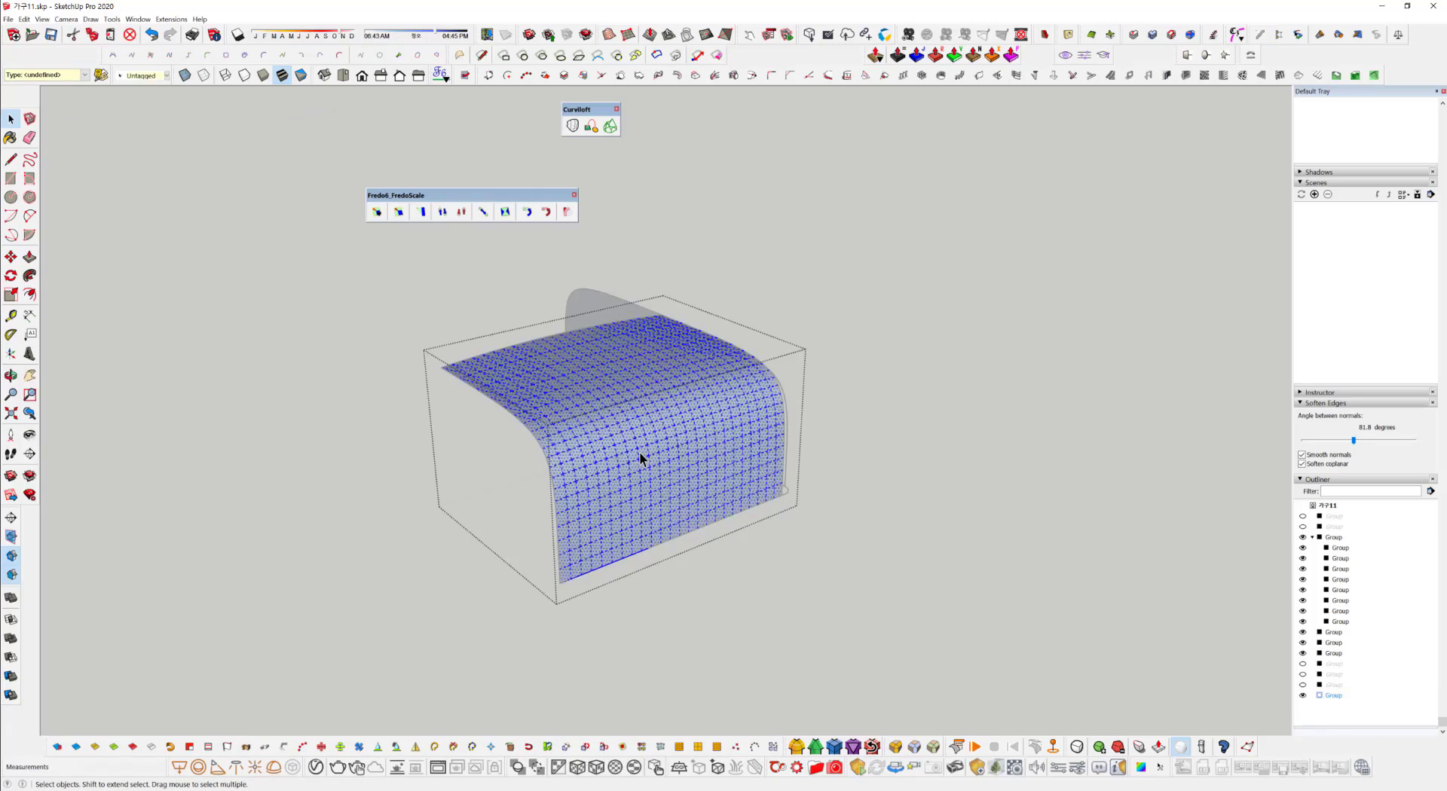
right_click(639, 452)
left_click(703, 565)
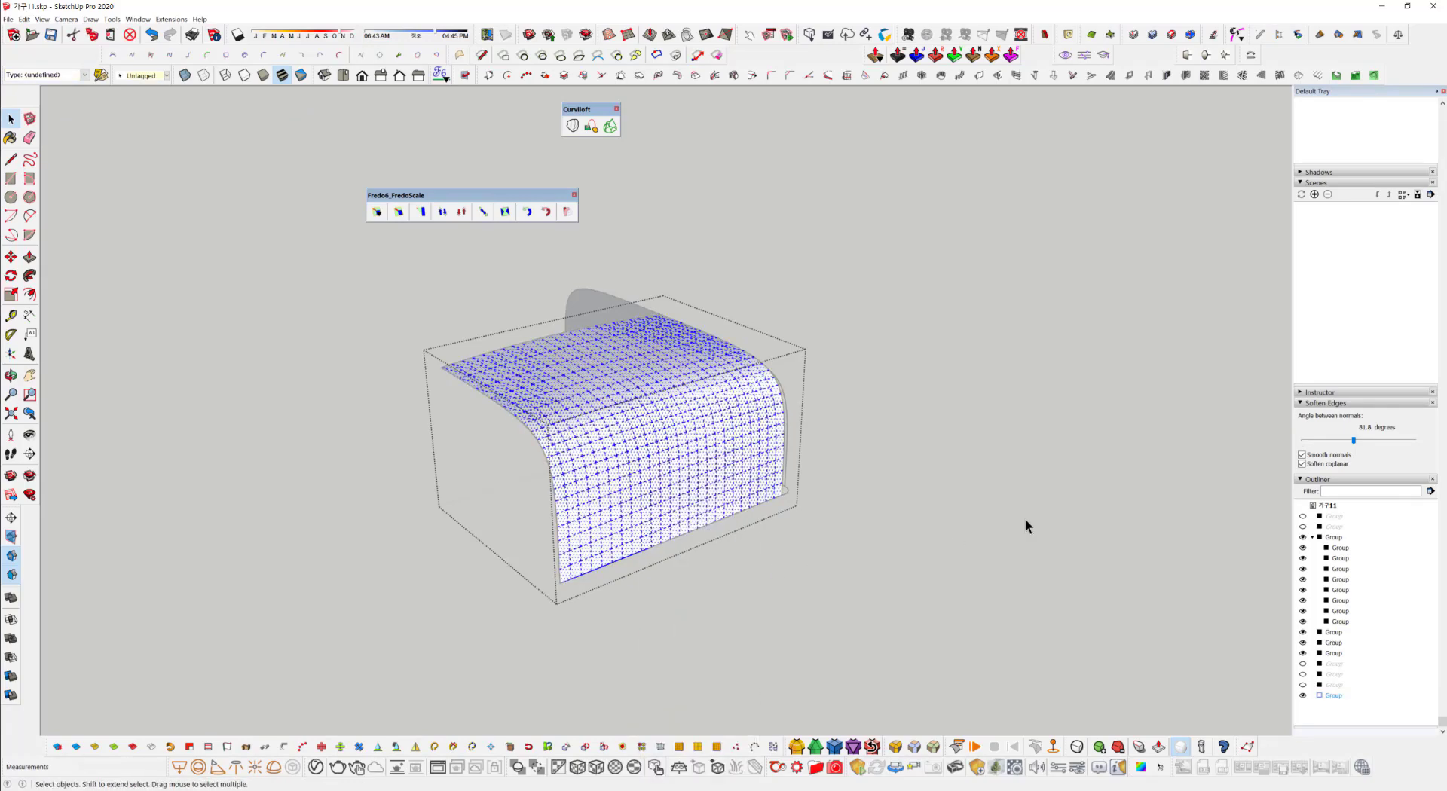
middle_click_drag(1025, 519, 749, 530)
left_click(749, 530)
Mirror the skinned surface group across the cushion's vertical middle plane, keeping the original, to form the other half.
left_click(689, 339)
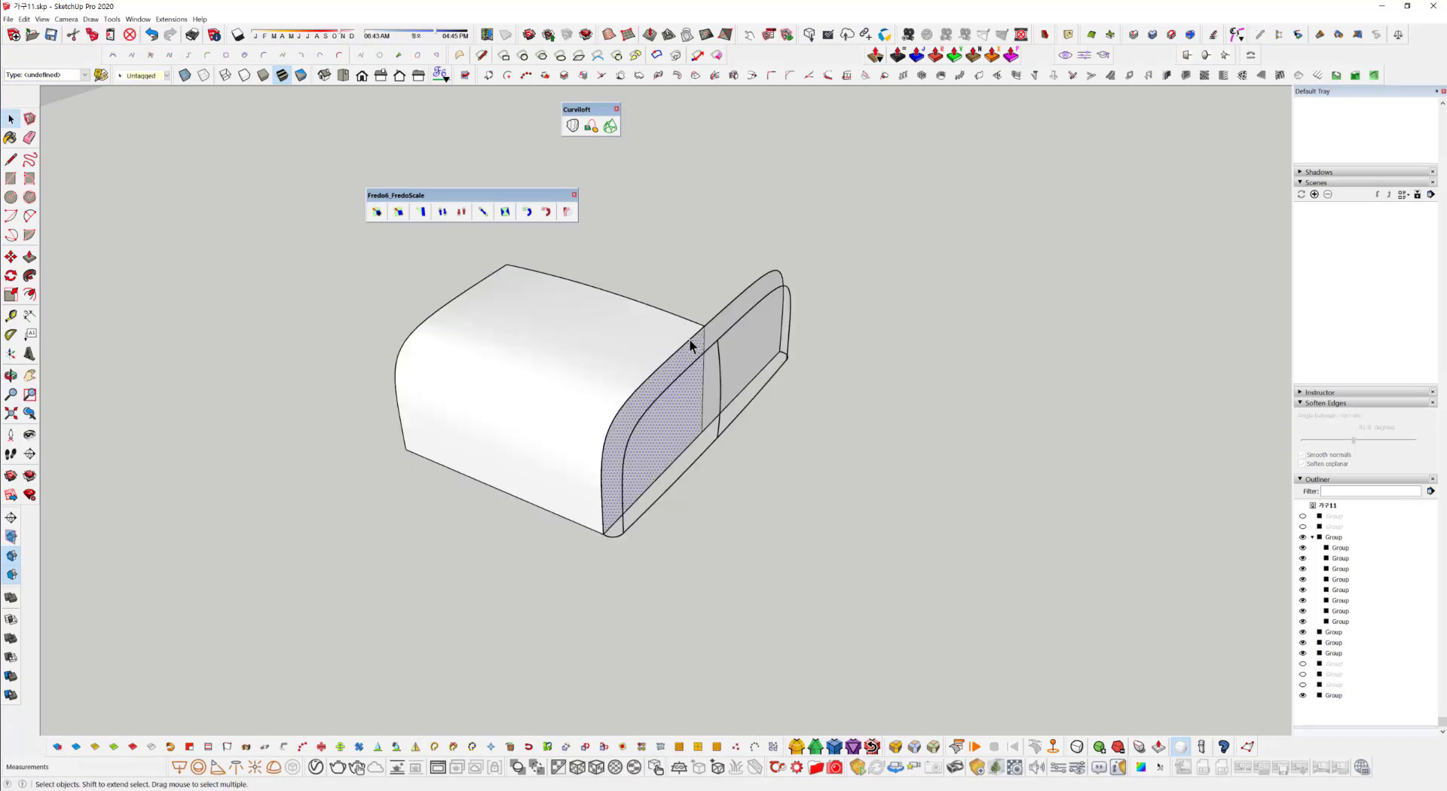
left_click(562, 400)
middle_click_drag(562, 399, 625, 486)
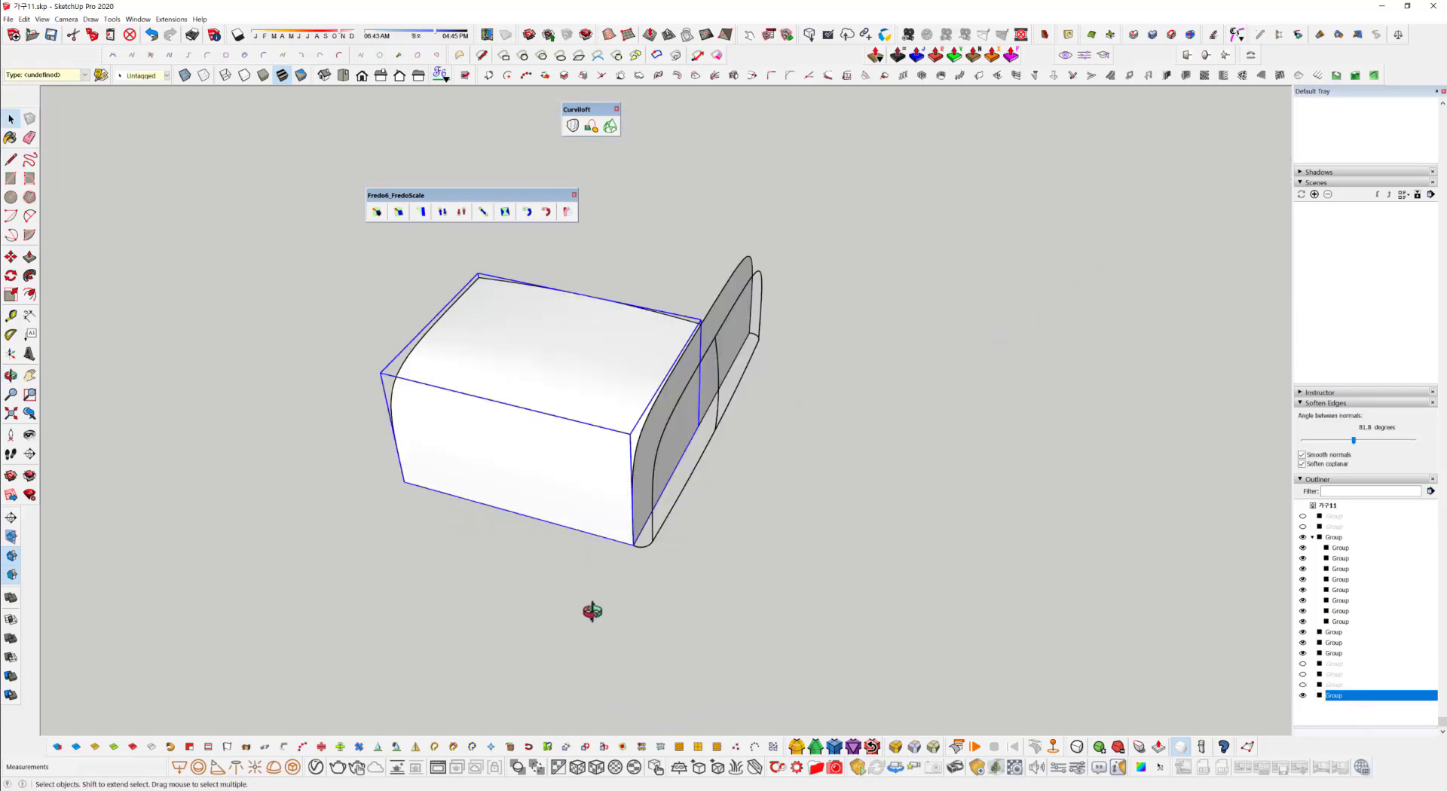
middle_click_drag(593, 611, 691, 509)
middle_click_drag(391, 428, 863, 492)
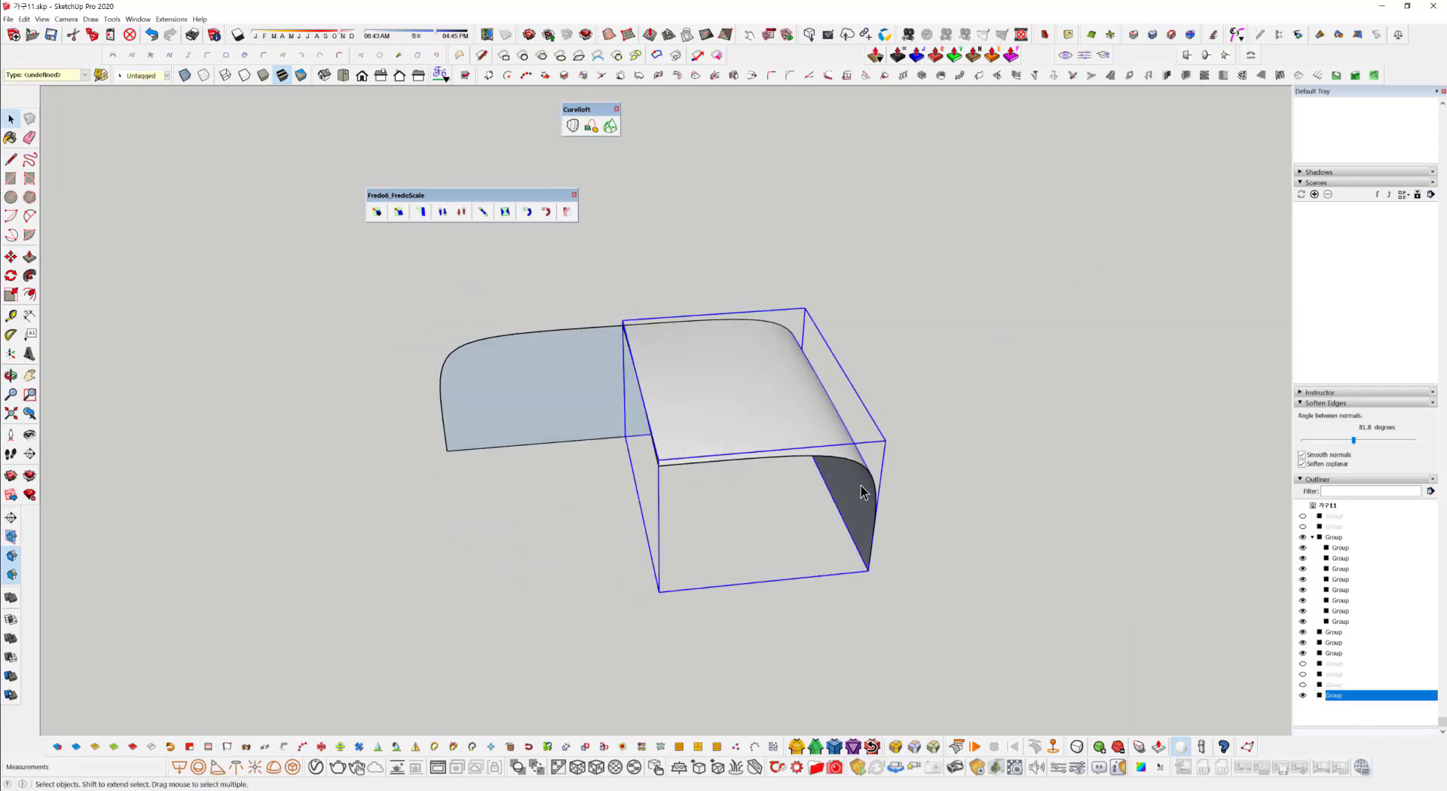
middle_click_drag(617, 556, 760, 511)
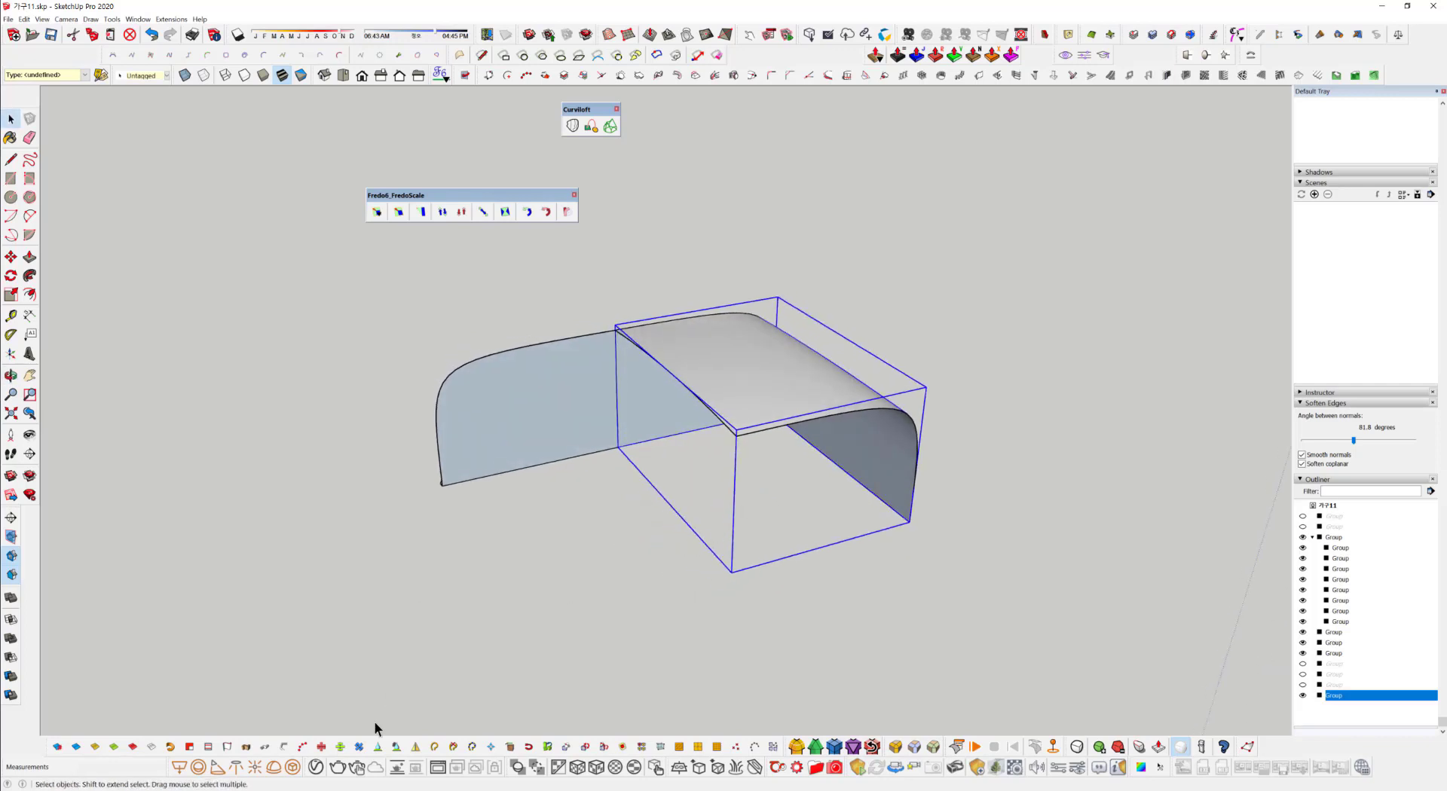
left_click(415, 747)
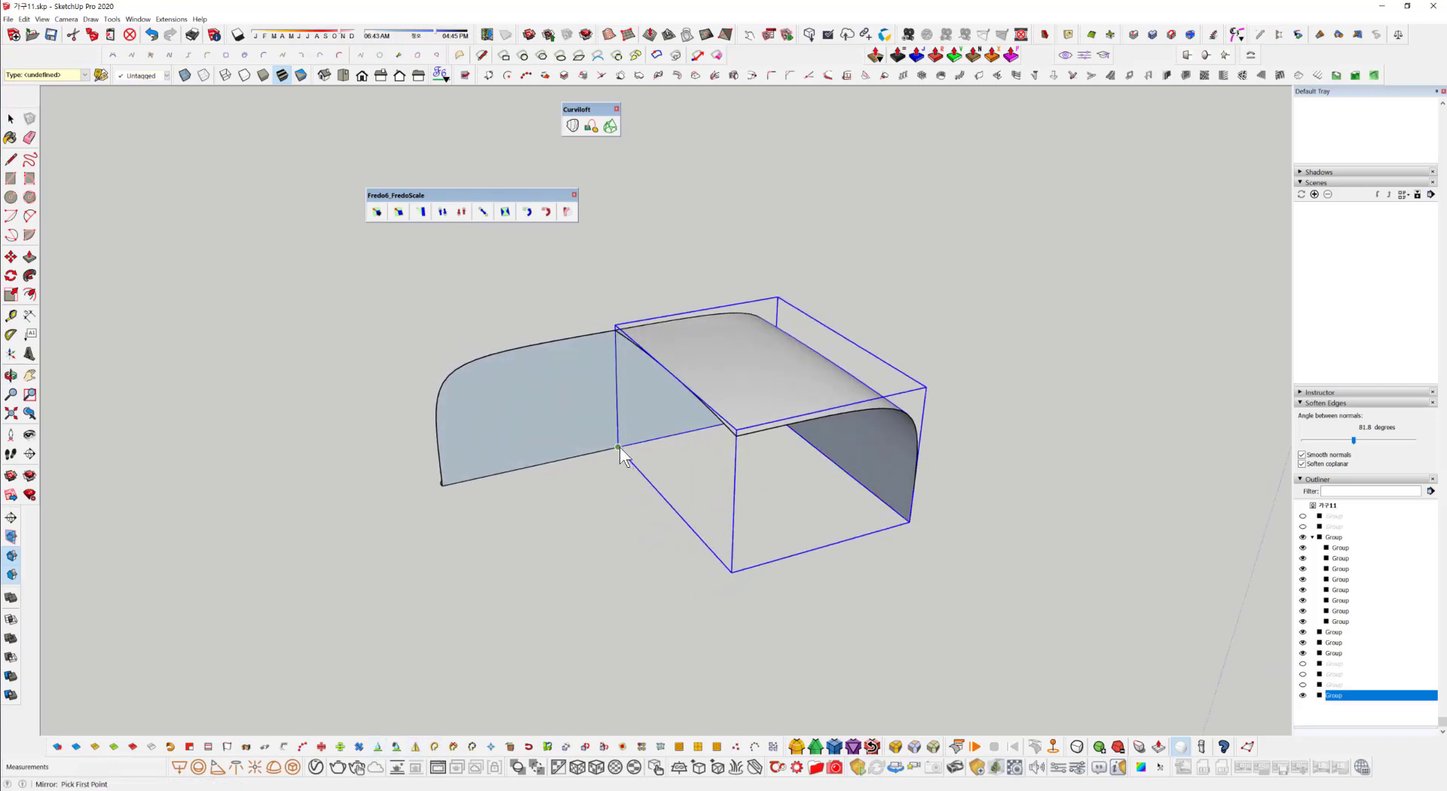
left_click(660, 571)
middle_click_drag(660, 571, 711, 475)
key("space")
left_click(710, 475)
middle_click_drag(879, 505, 852, 523)
left_click(669, 259)
left_click(1100, 565)
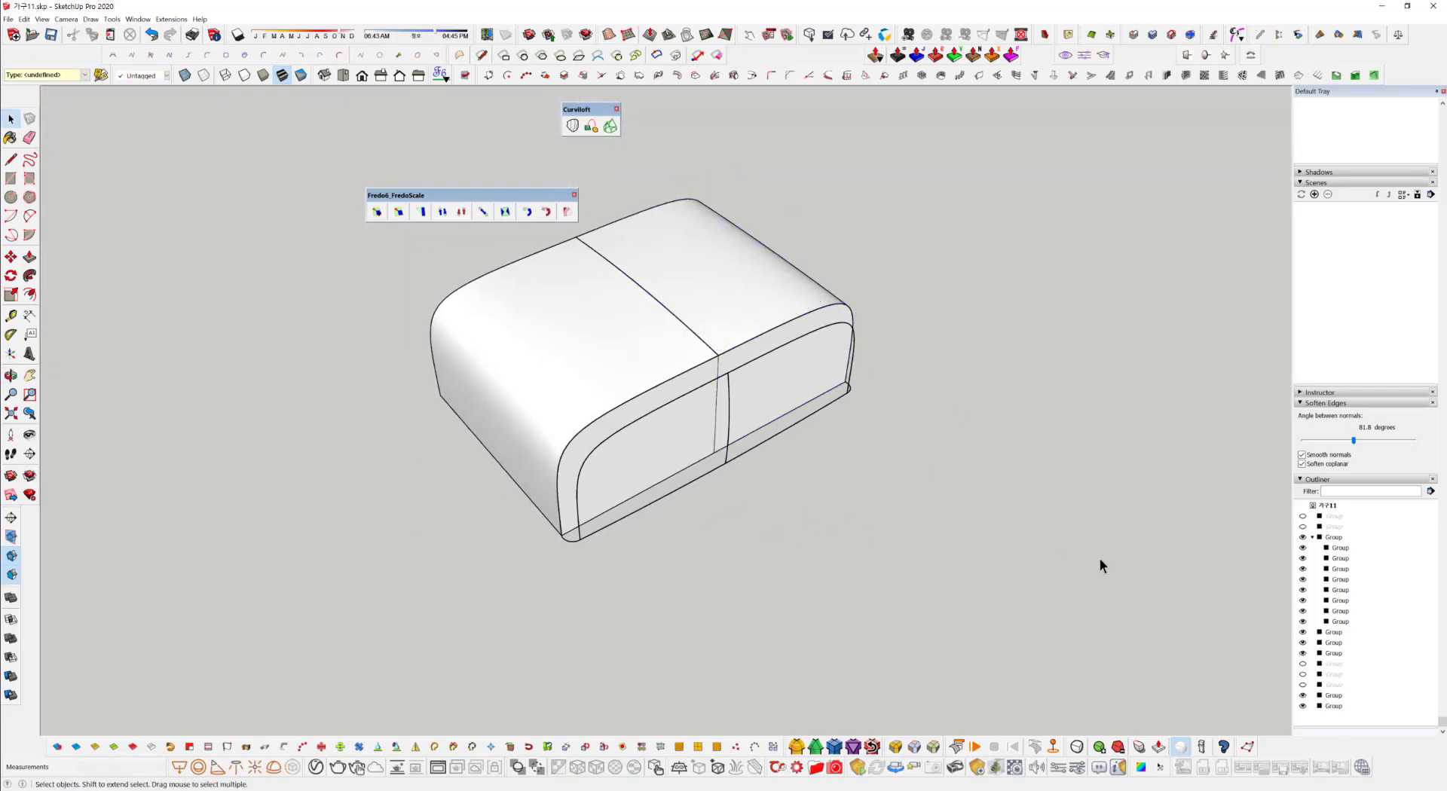
Unhide the two side panel groups and combine them with both skinned surface halves into one group.
left_click(1303, 685)
left_click(1302, 674)
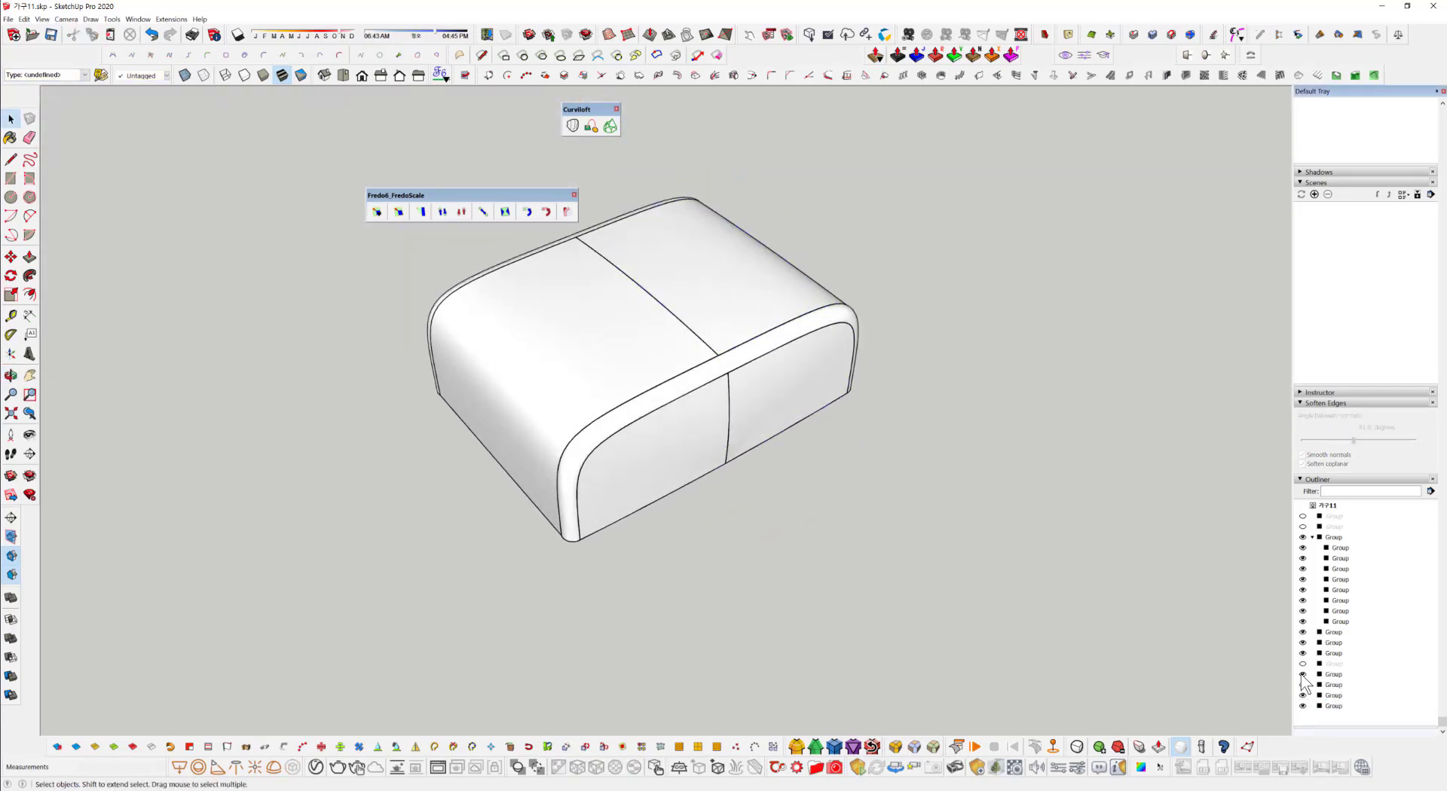
middle_click_drag(716, 561, 443, 690)
scroll(662, 452, "down", 3)
left_click(497, 443)
left_click(575, 439, "shift")
left_click(598, 495, "shift")
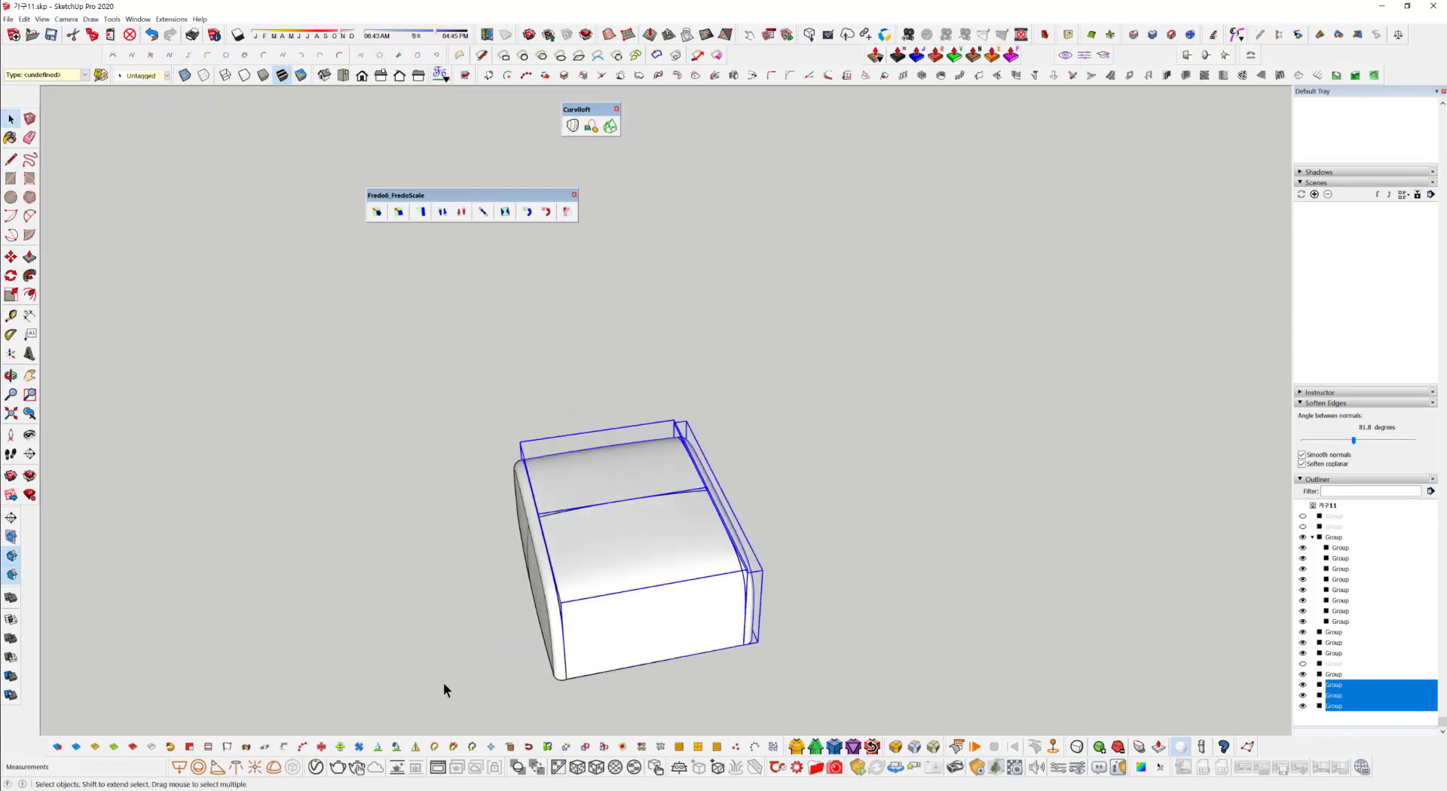
left_click(530, 586, "shift")
right_click(581, 592)
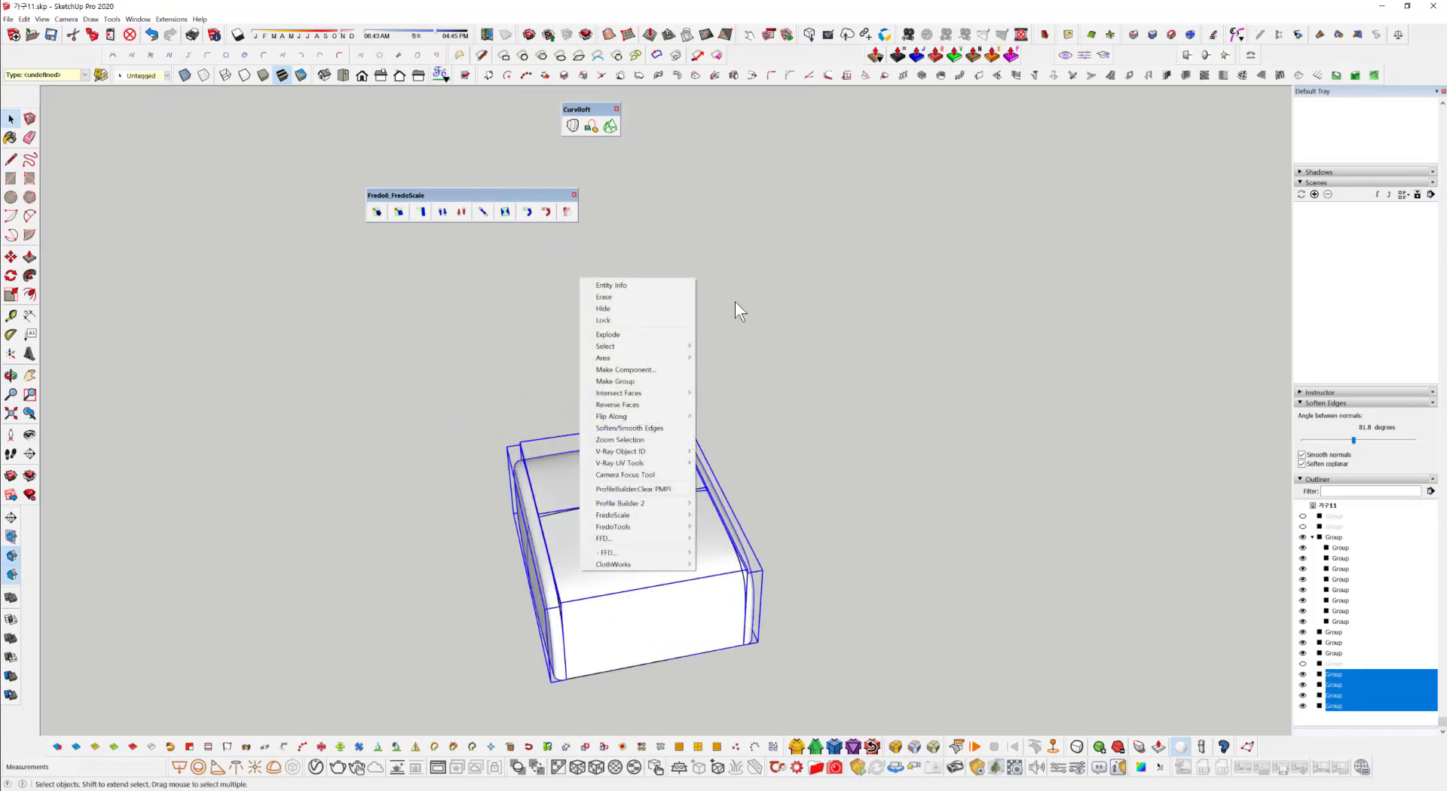
left_click(640, 386)
Move the cushion group about 2530 mm away from the remaining profile outlines.
middle_click_drag(640, 386, 398, 462)
key("m")
left_click(376, 457)
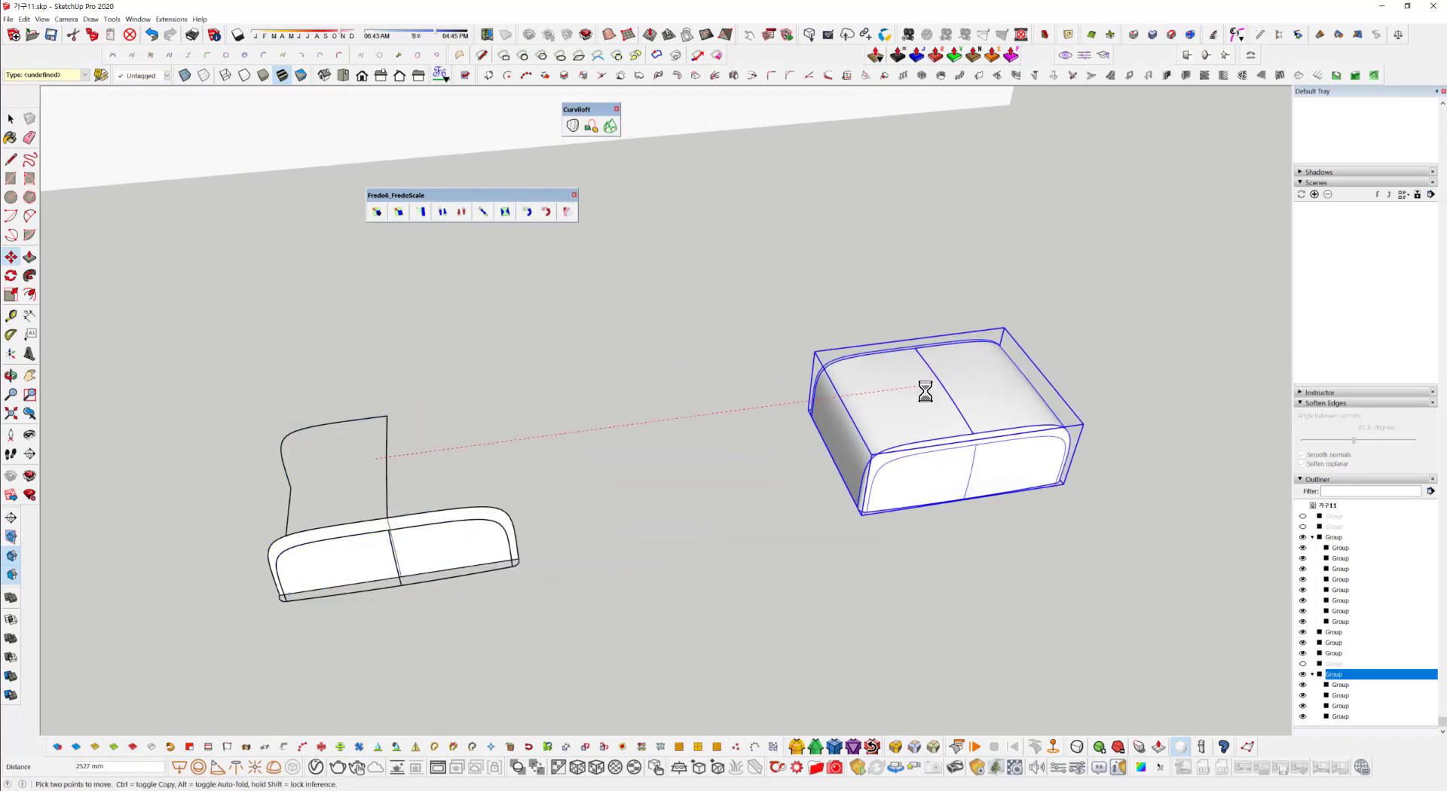
middle_click_drag(927, 378, 652, 603)
key("space")
left_click(745, 581)
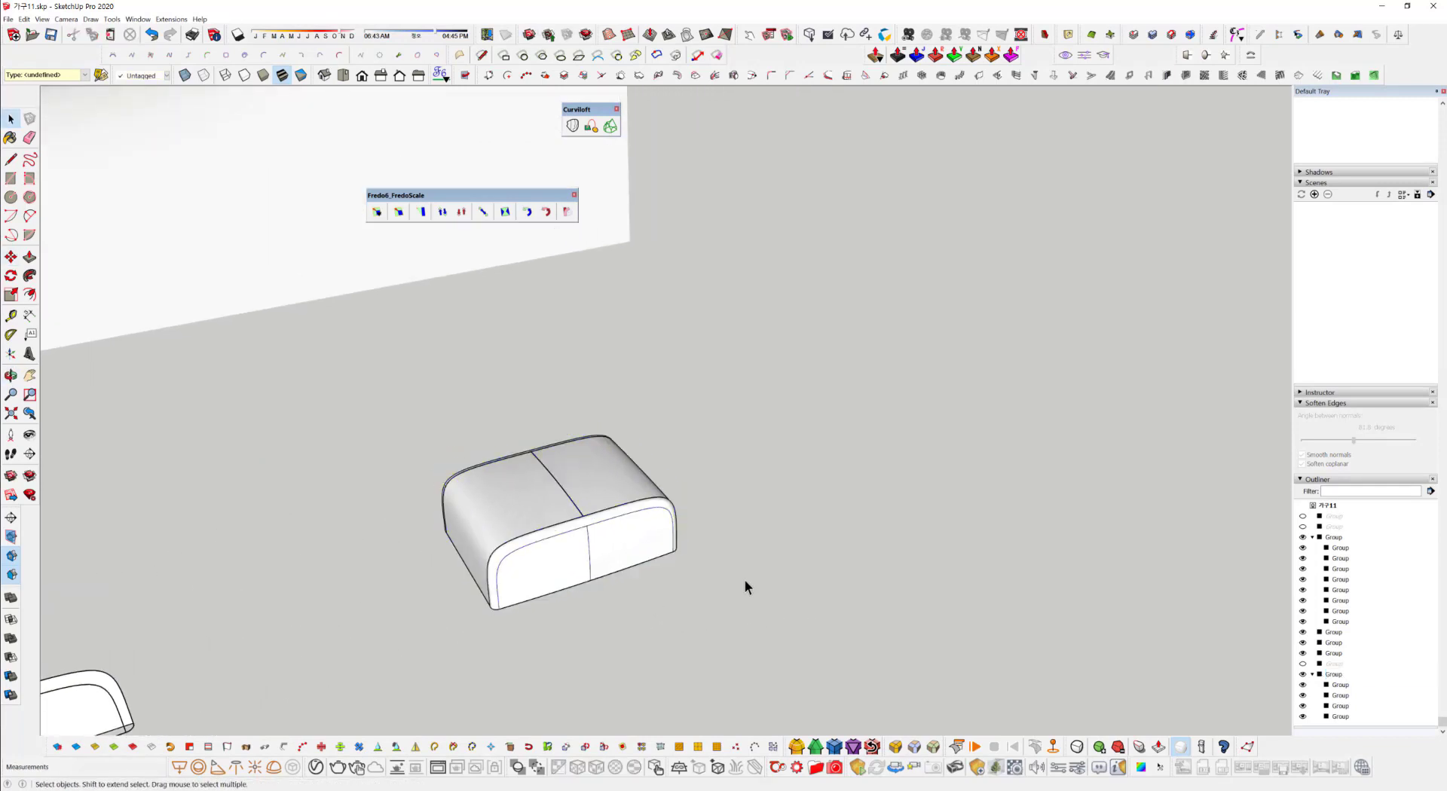
Place a copy of the cushion group beside the original.
middle_click_drag(744, 581, 679, 499)
scroll(679, 499, "up", 5)
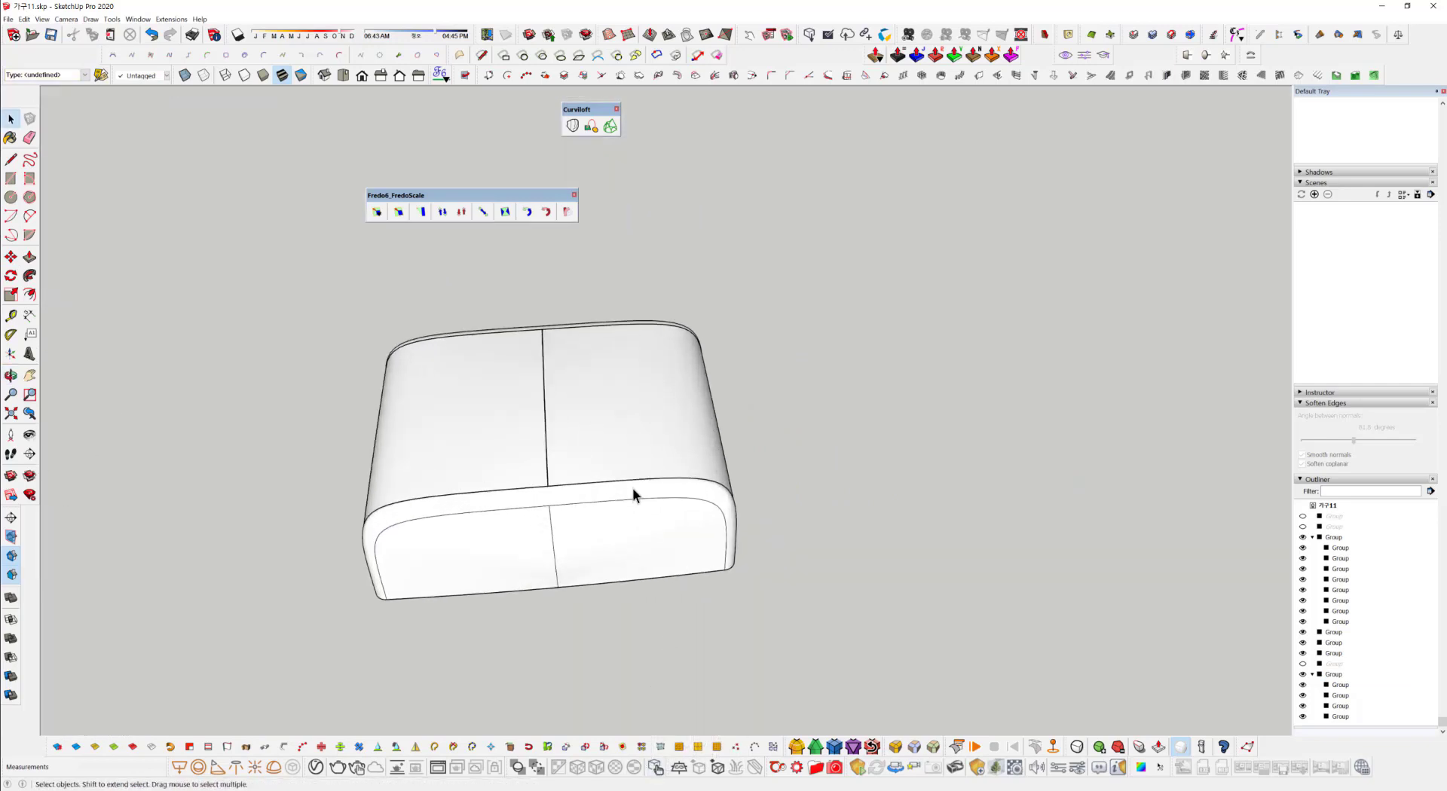
middle_click_drag(572, 446, 498, 314)
scroll(599, 481, "down", 2)
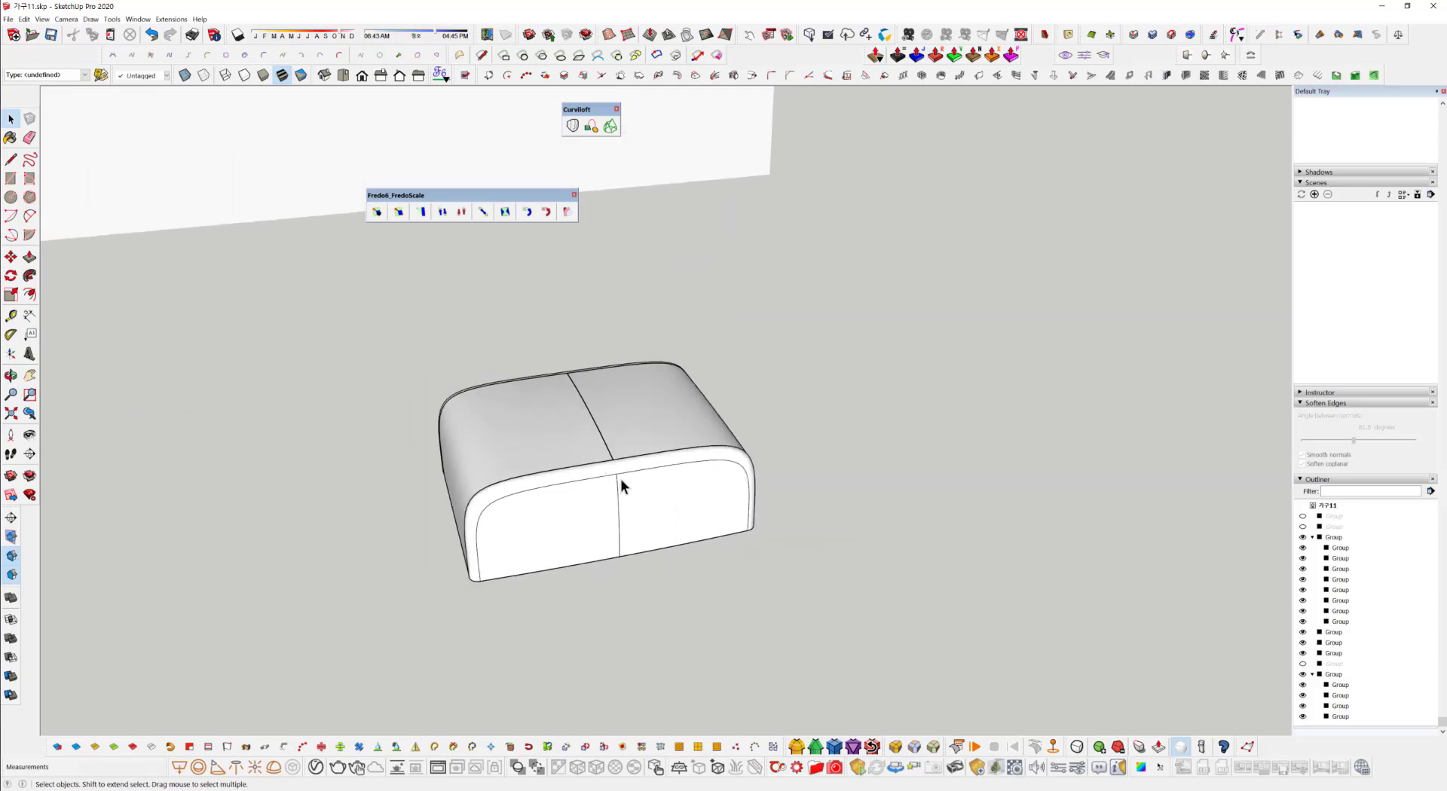
middle_click_drag(621, 478, 512, 465)
scroll(512, 464, "down", 2)
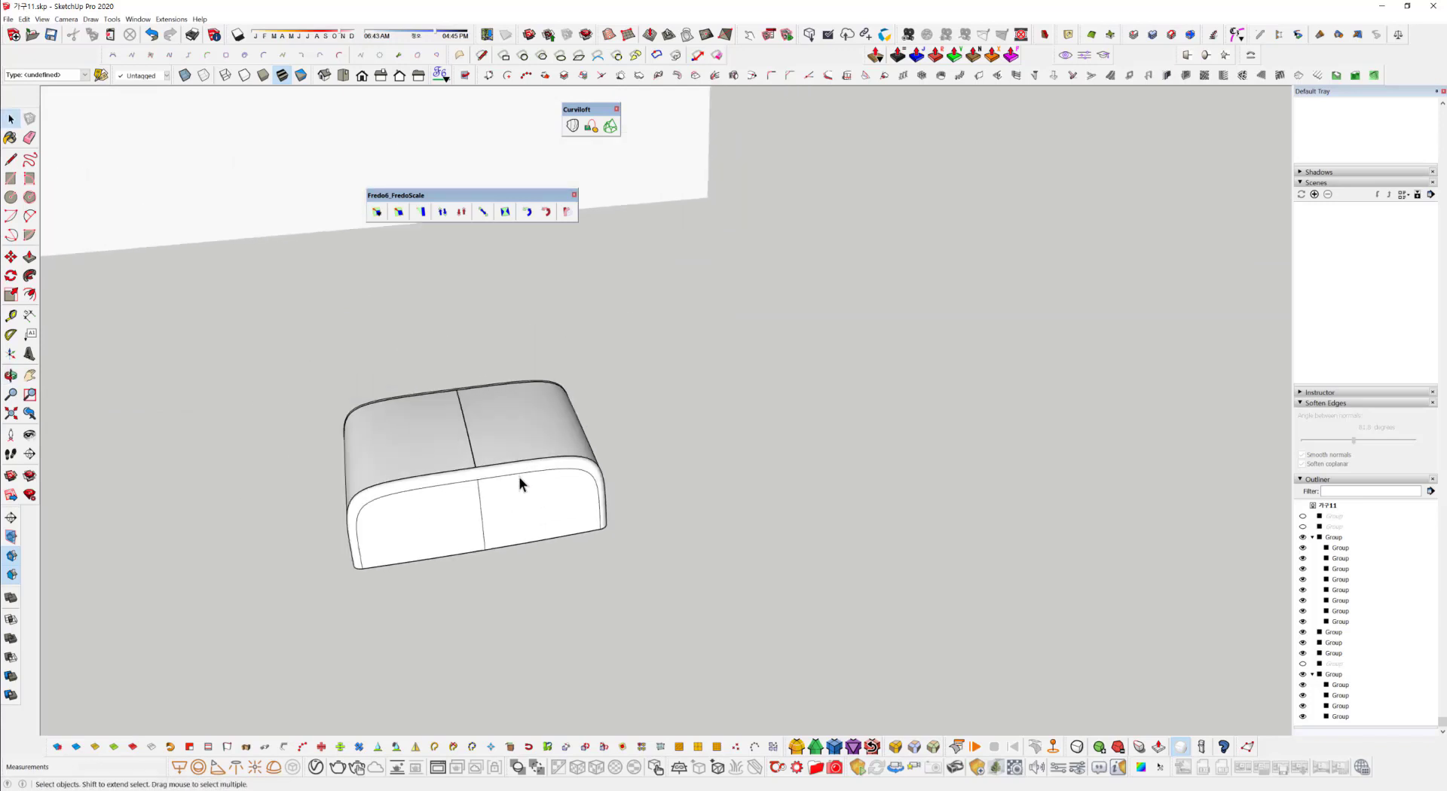
left_click(517, 499)
key("m")
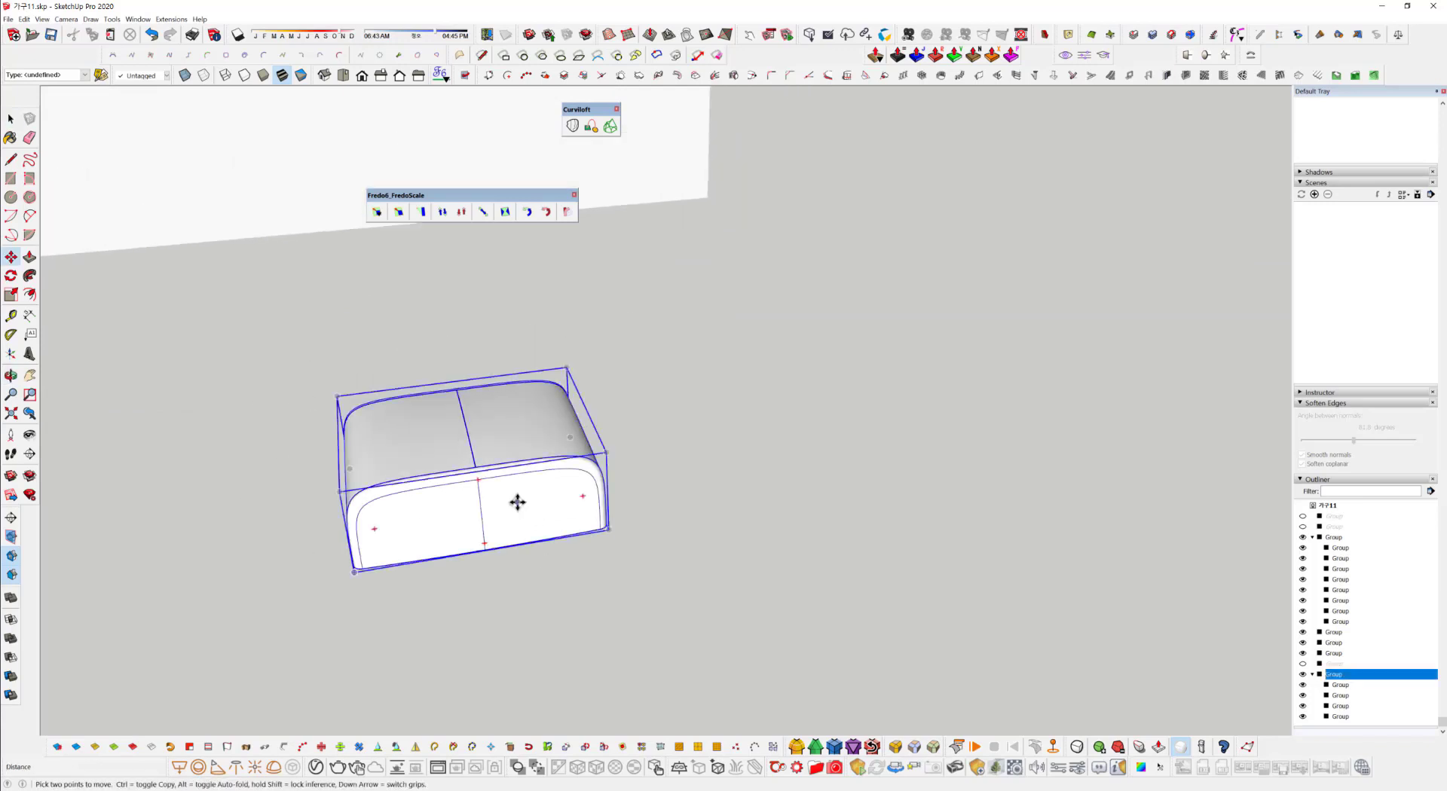
left_click(488, 491)
key("ctrl")
left_click(894, 426)
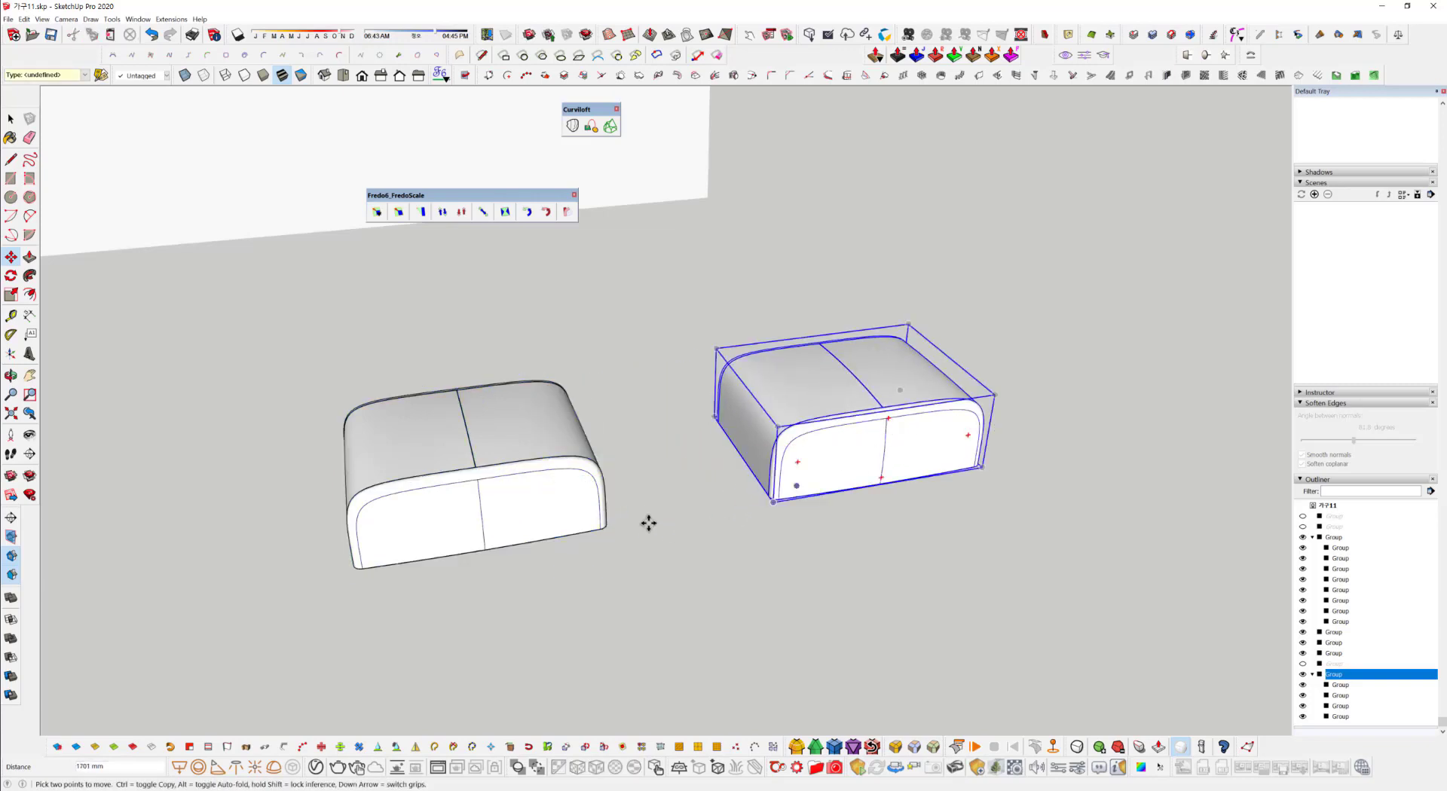
key("space")
left_click(521, 513)
middle_click_drag(517, 512, 593, 530)
left_click(847, 546)
Explode the four nested groups inside the copied cushion group, and leave the group.
middle_click_drag(772, 288, 817, 374)
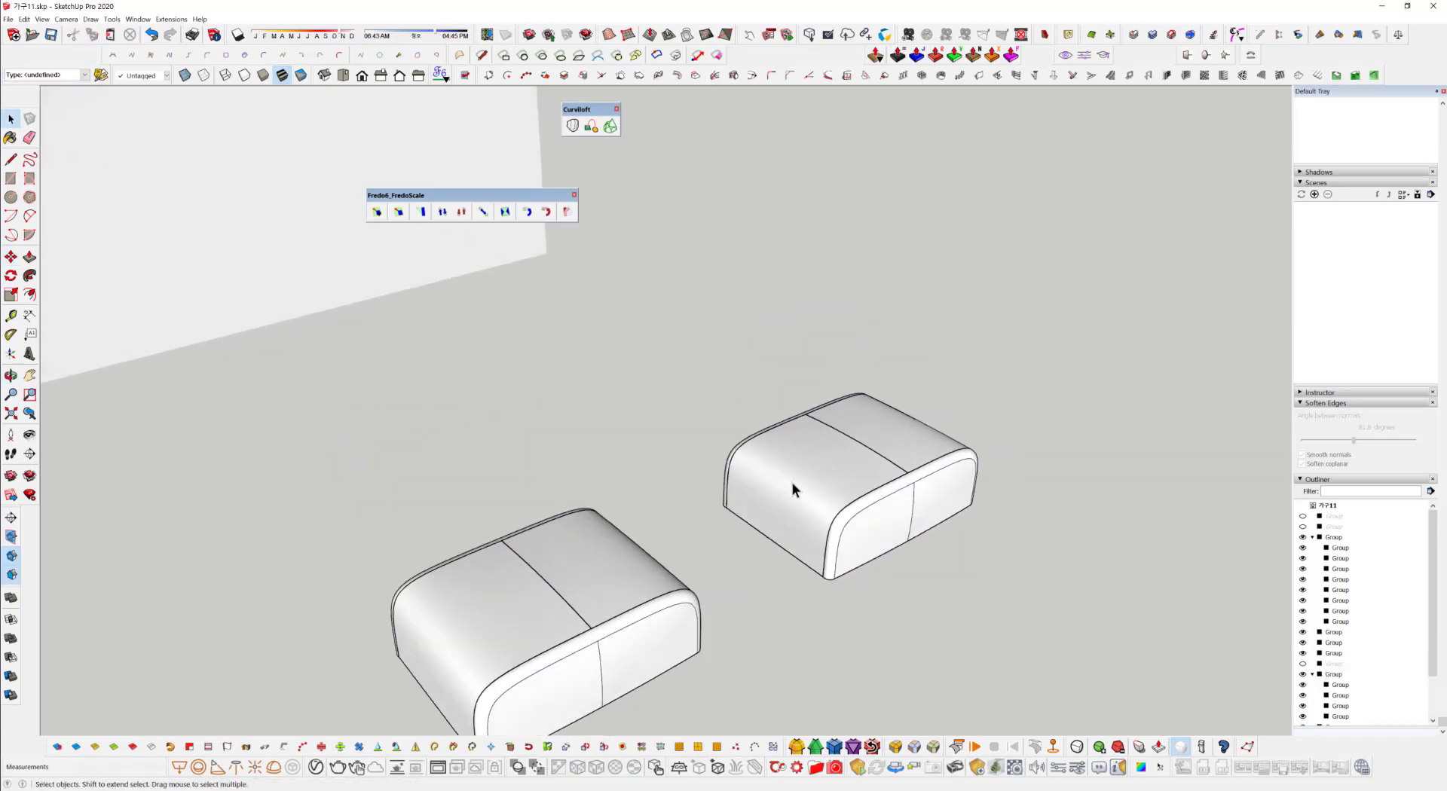
scroll(793, 484, "up", 3)
middle_click_drag(955, 580, 395, 553)
left_click(383, 435)
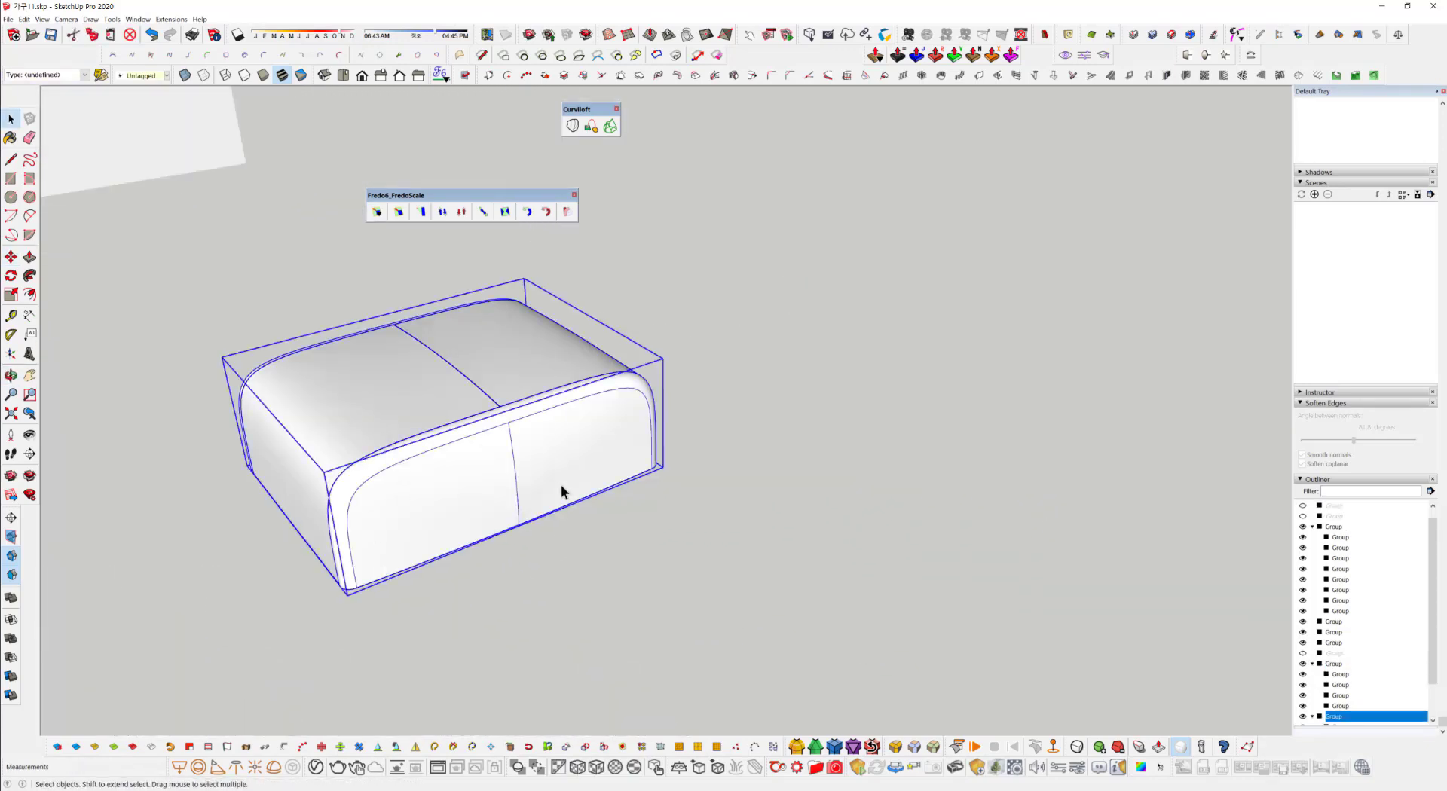
middle_click_drag(501, 445, 783, 605)
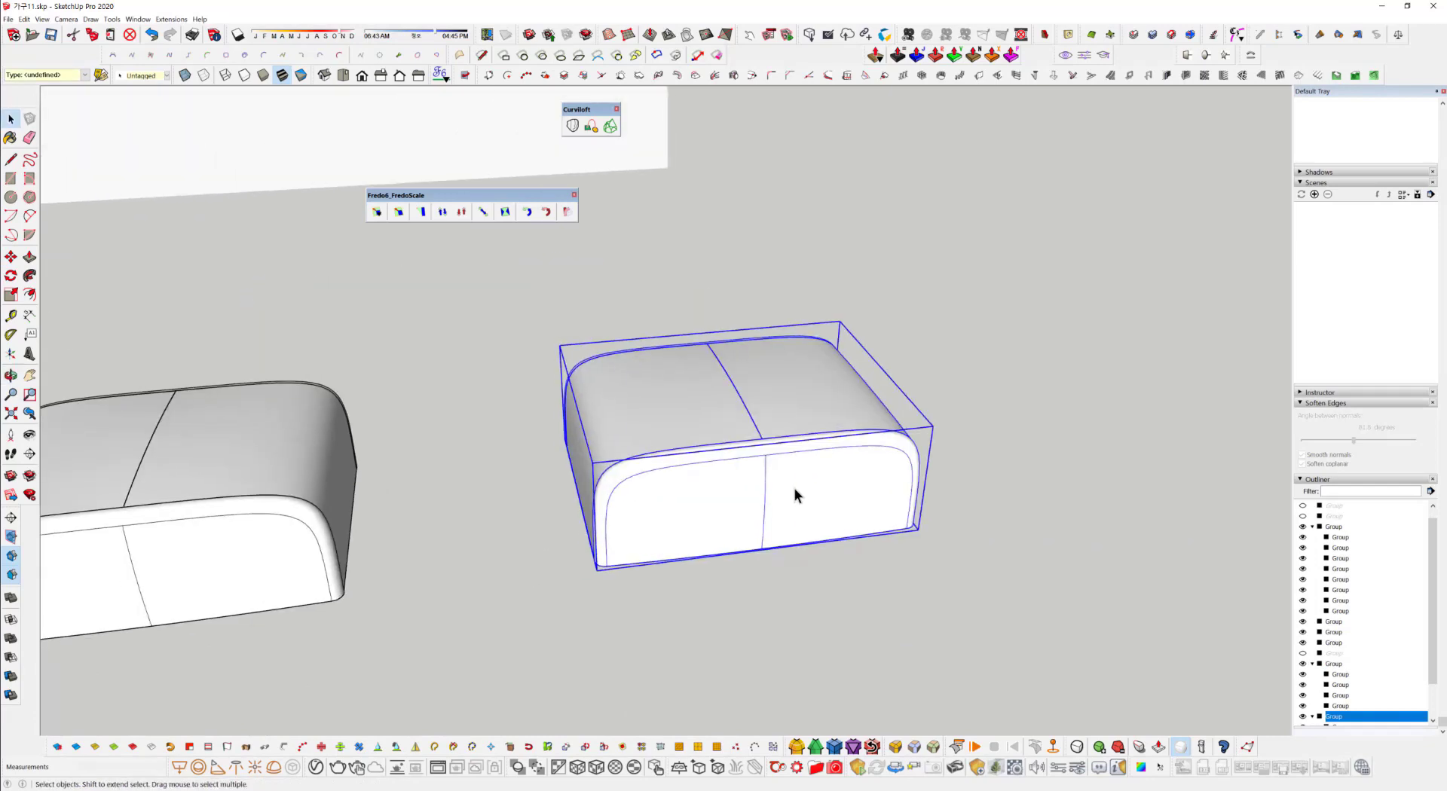
double_click(776, 470)
left_click_drag(494, 303, 1094, 716)
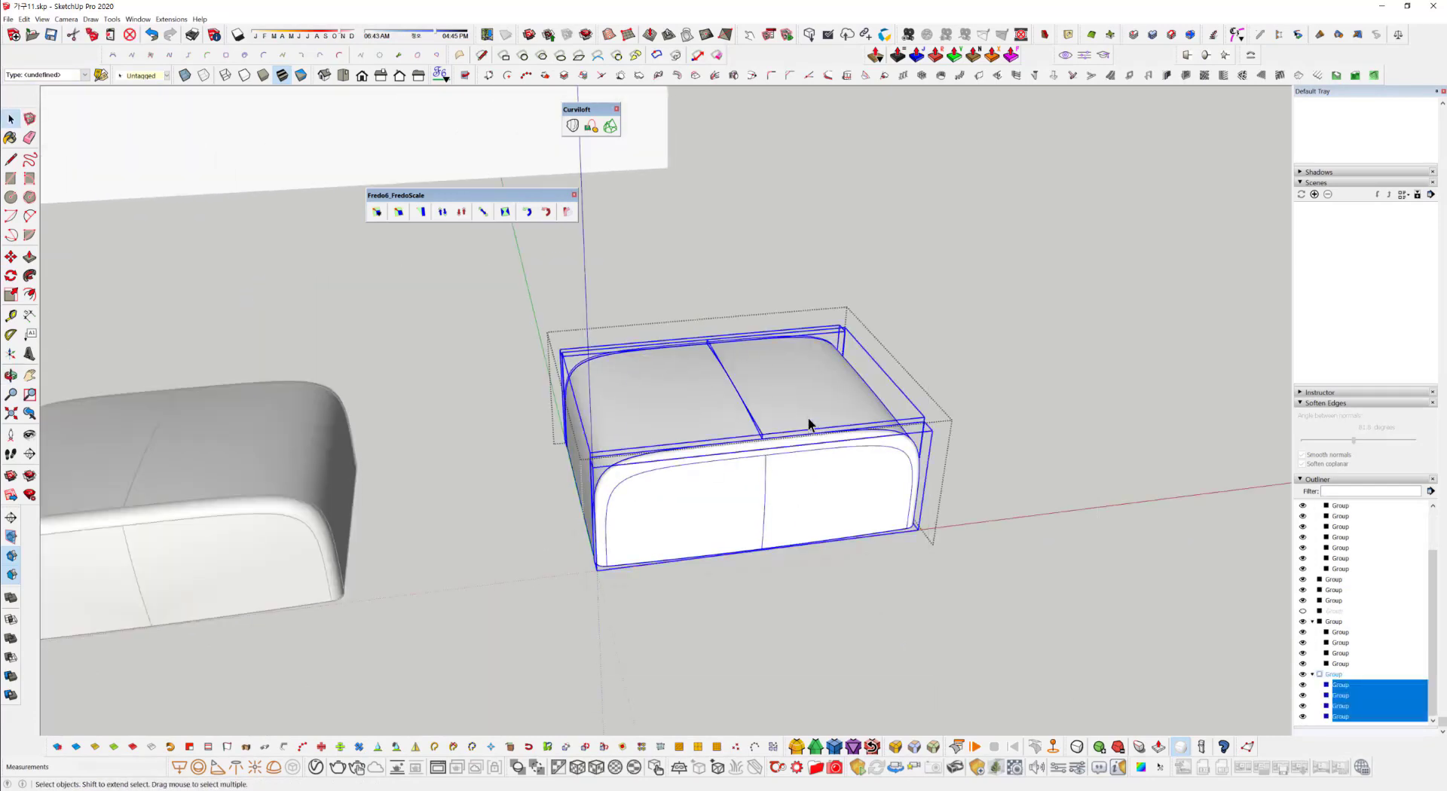
right_click(799, 413)
left_click(827, 469)
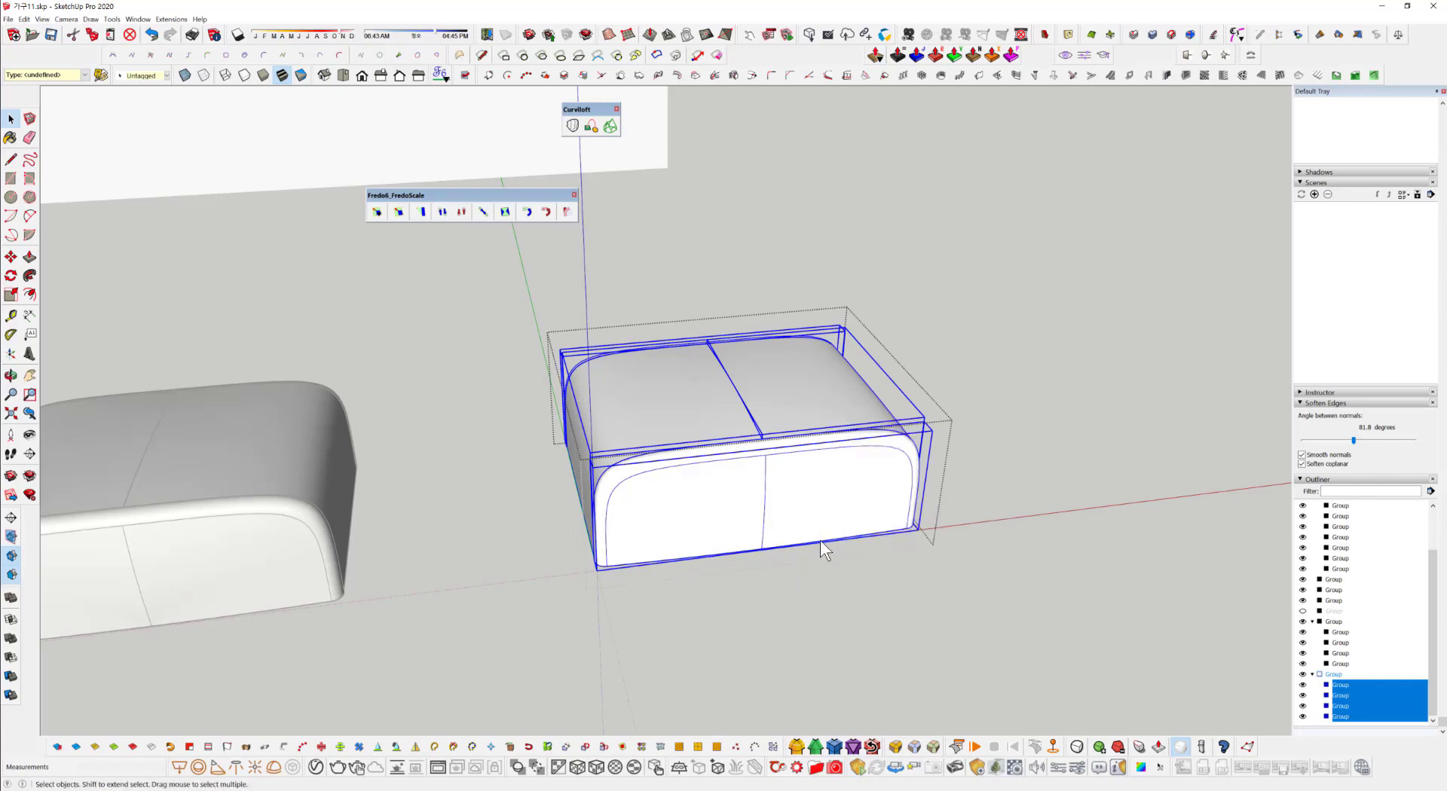
left_click(816, 589)
middle_click_drag(815, 590, 957, 599)
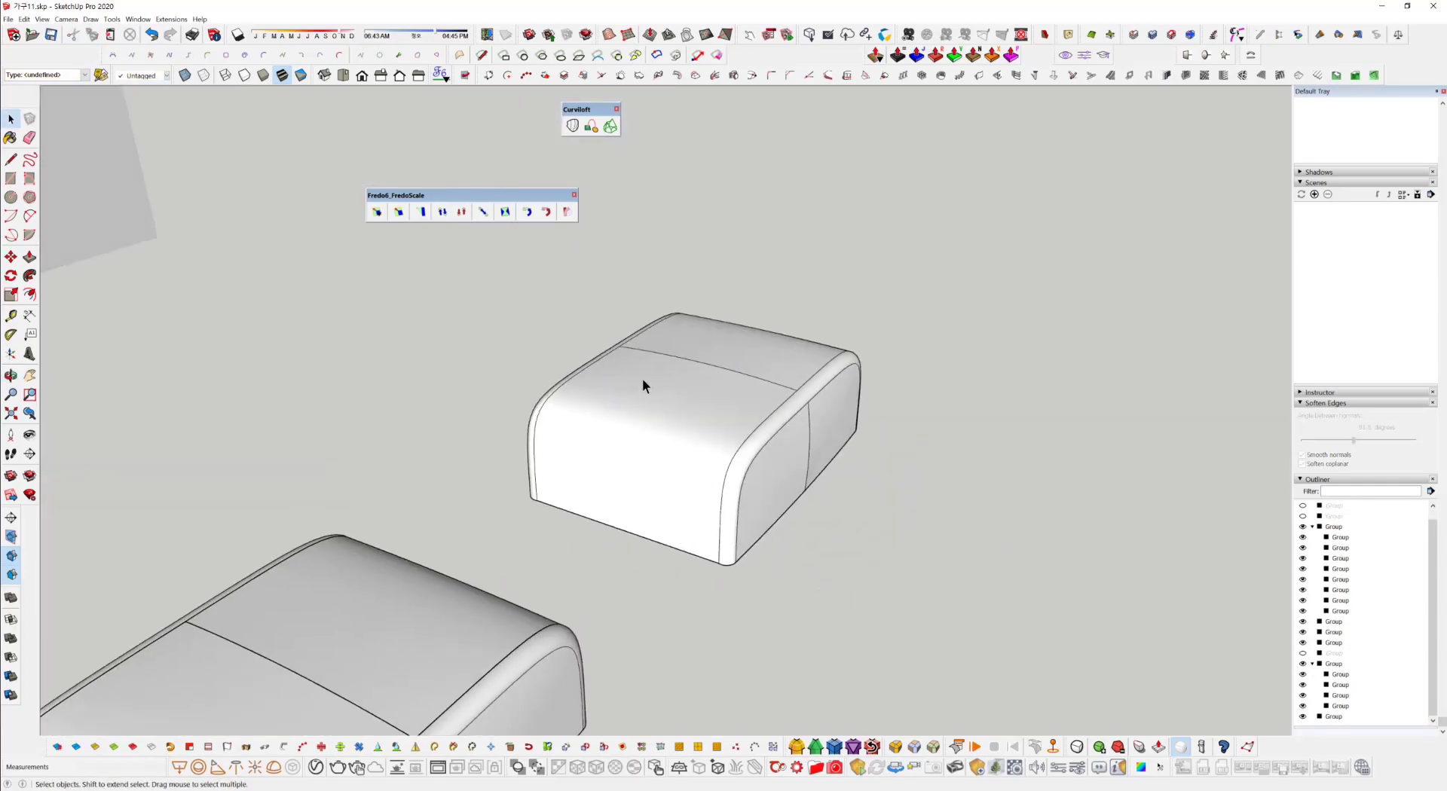
Open the copied cushion group for editing and check its individual top, edge and side faces.
left_click(644, 379)
double_click(731, 369)
left_click(729, 386)
left_click(757, 364)
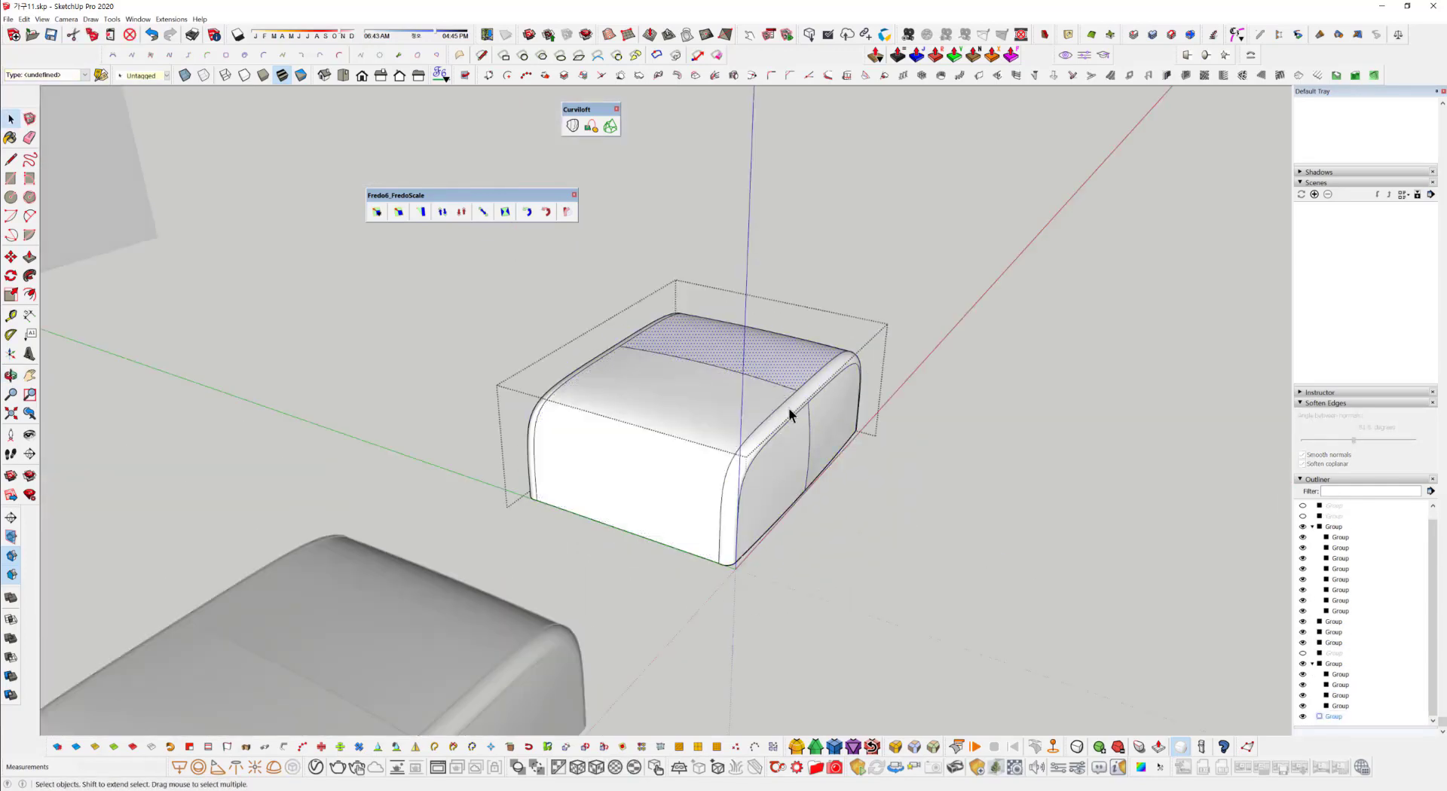
left_click(786, 440)
left_click(827, 421)
left_click(988, 565)
Compare the cushion copy with the sofa reference image and examine its underside.
middle_click_drag(898, 545, 692, 520)
scroll(510, 531, "down", 5)
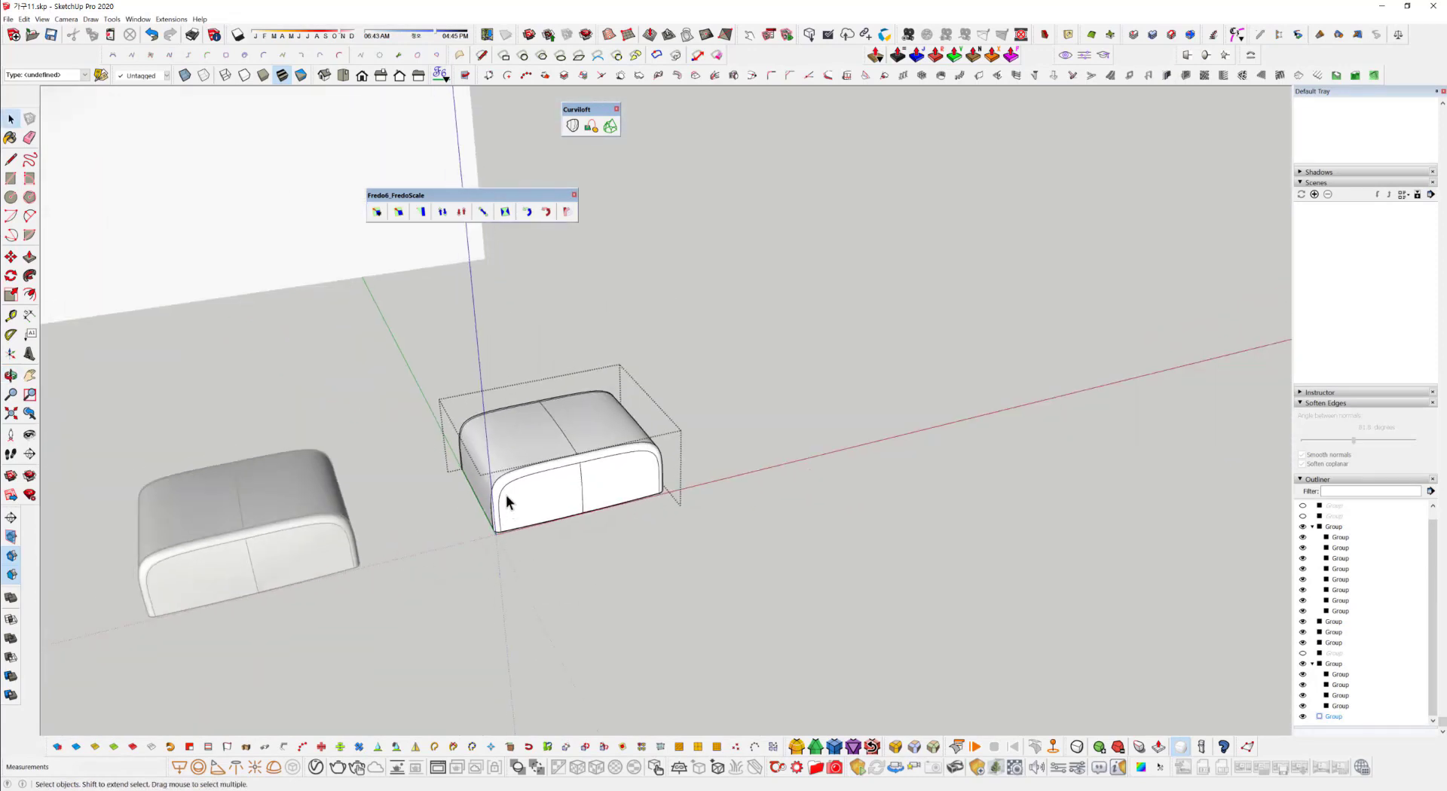
middle_click_drag(507, 490, 745, 615, "shift")
scroll(708, 530, "down", 3)
middle_click_drag(742, 540, 769, 375)
middle_click_drag(515, 310, 730, 630, "shift")
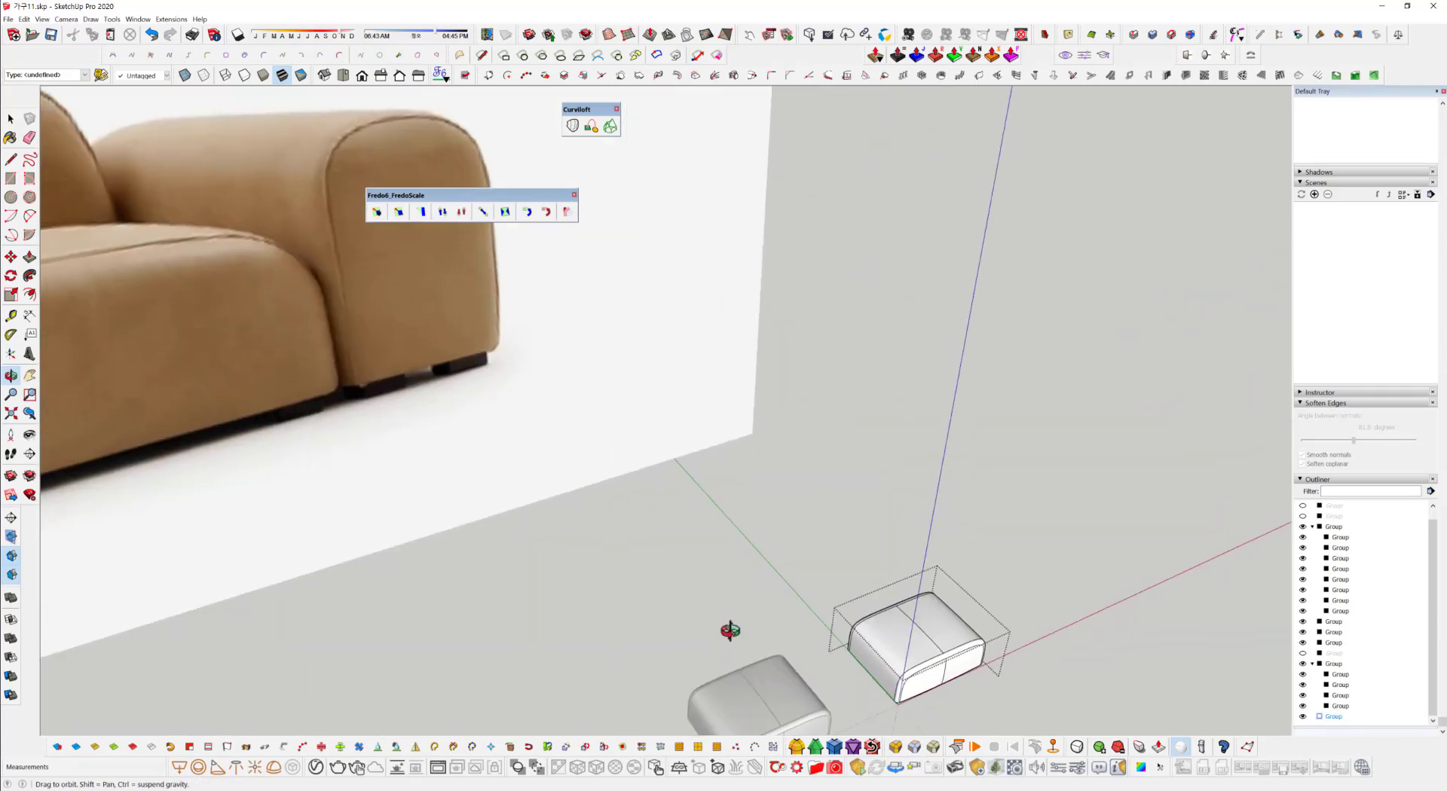
scroll(721, 604, "down", 4)
scroll(721, 617, "down", 2)
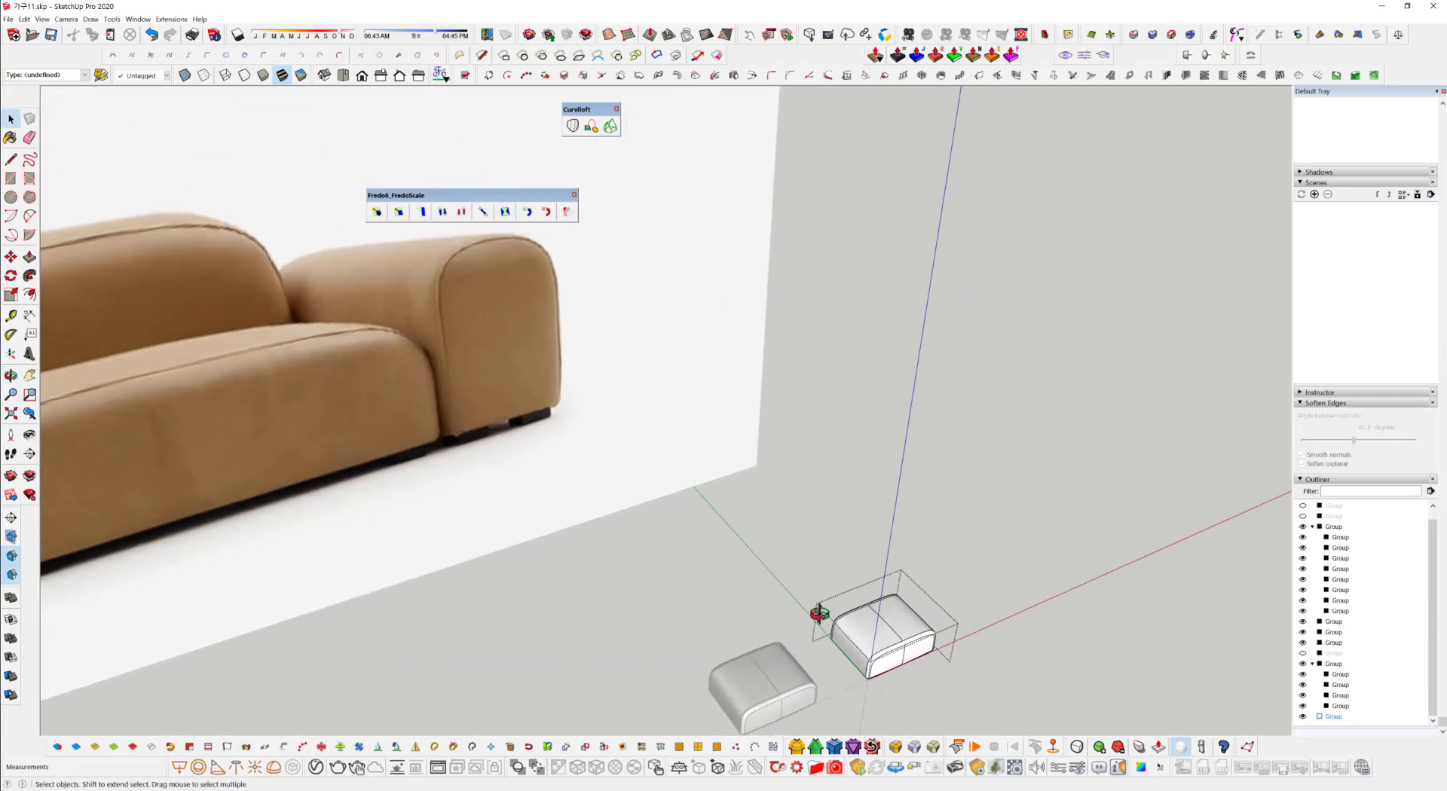
middle_click_drag(819, 614, 653, 468, "shift")
scroll(788, 475, "up", 1)
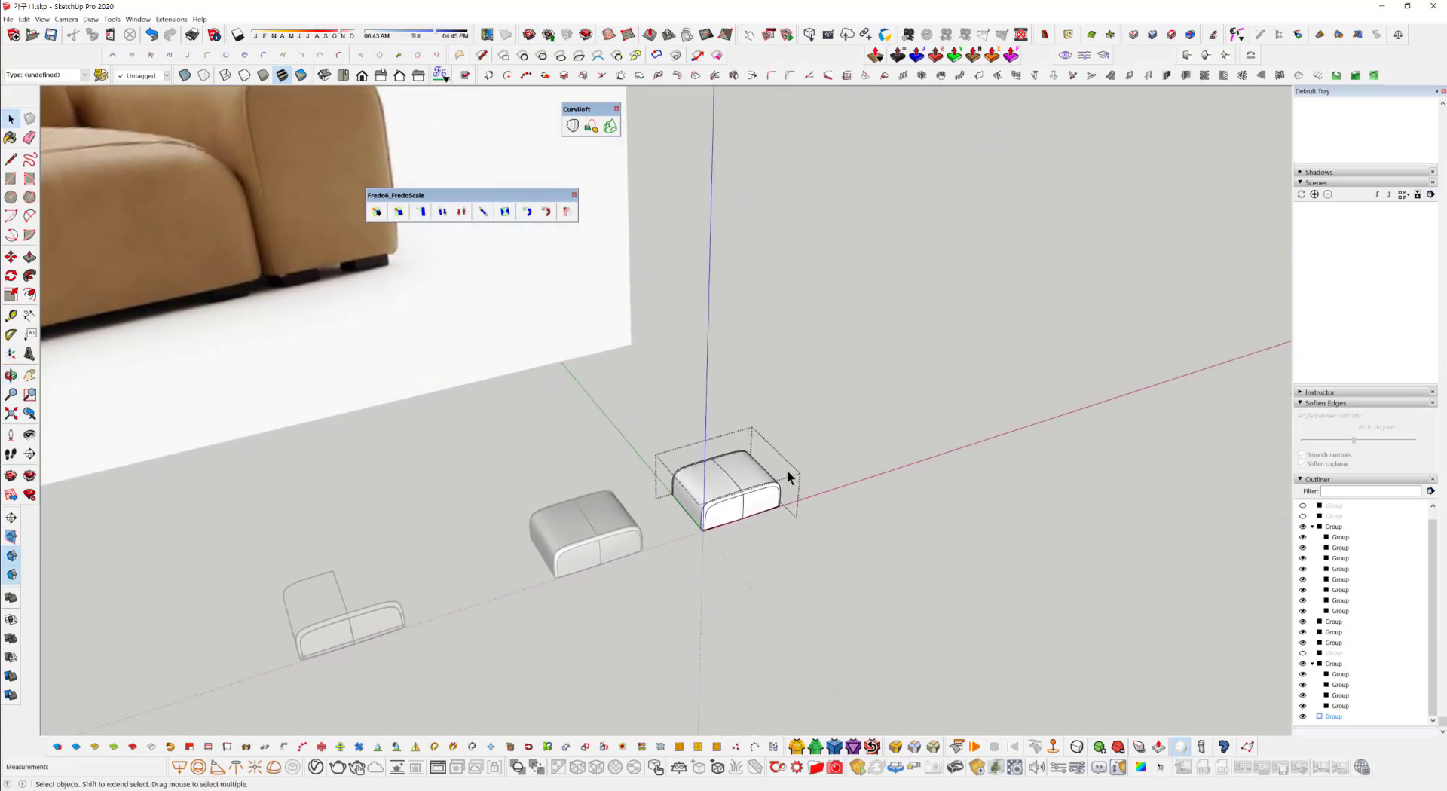
scroll(787, 469, "up", 6)
middle_click_drag(671, 523, 672, 598)
middle_click_drag(808, 598, 910, 383)
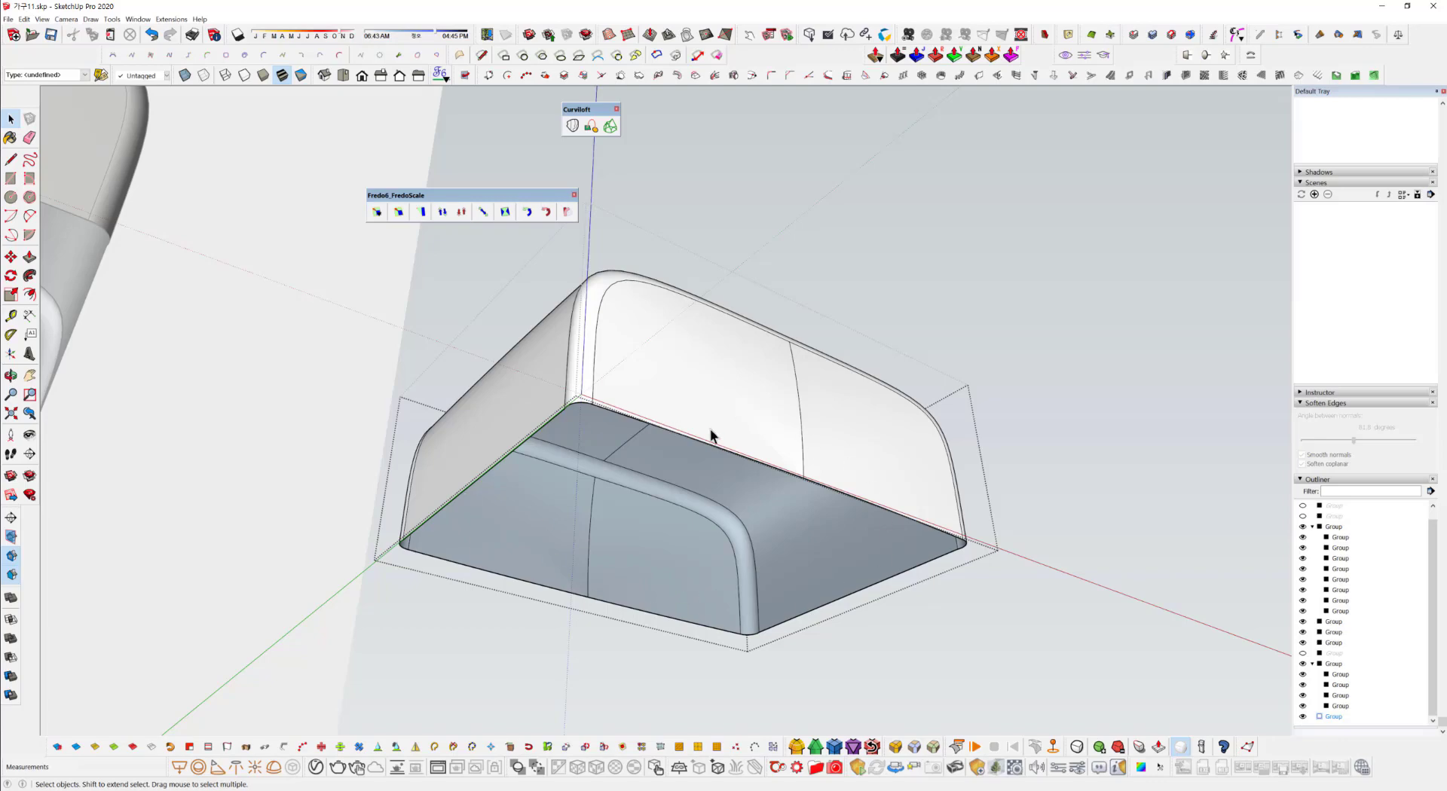
Select the edges around the cushion copy's open underside, generate faces from them, and leave the group.
middle_click_drag(802, 503, 442, 517)
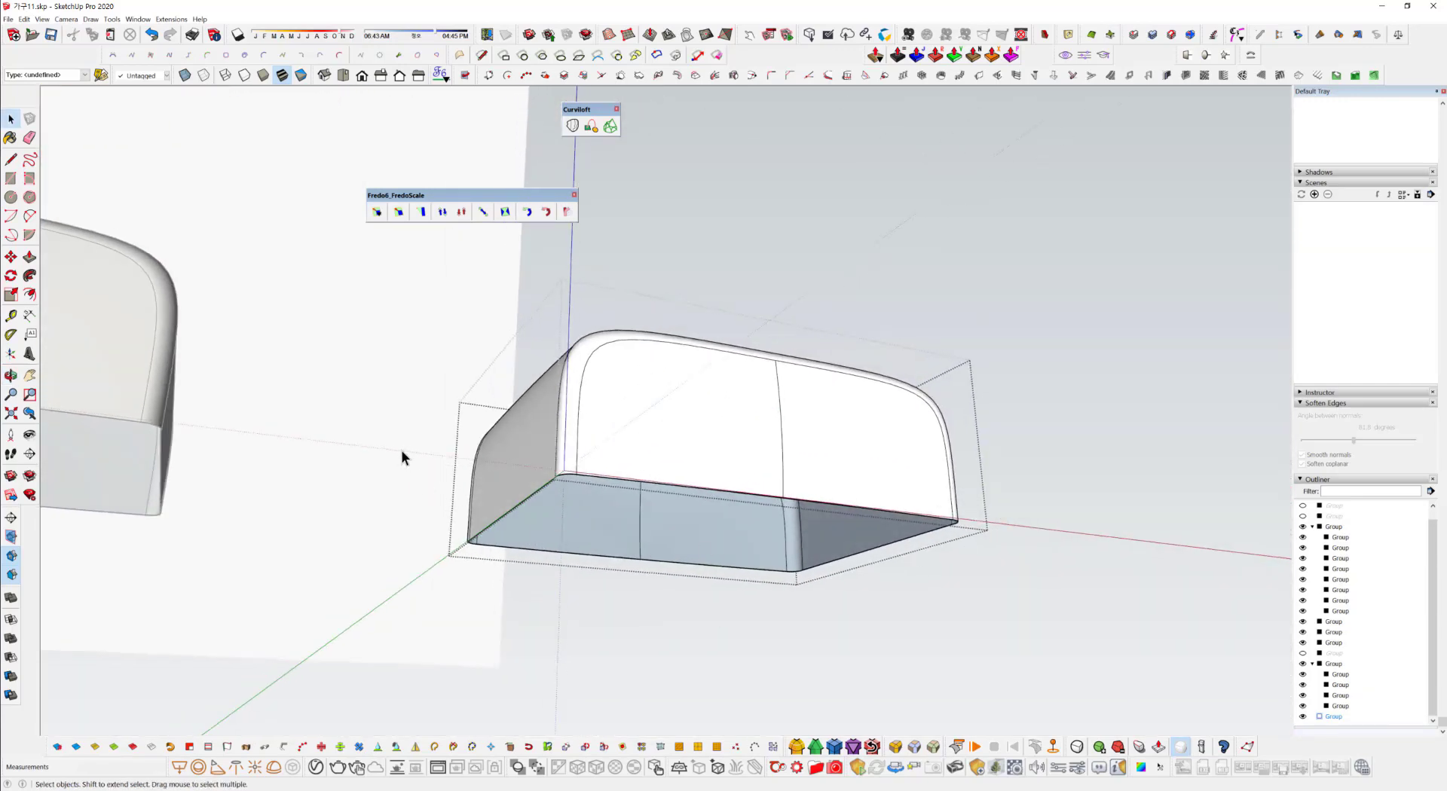
left_click_drag(400, 450, 995, 648)
middle_click_drag(914, 591, 522, 499)
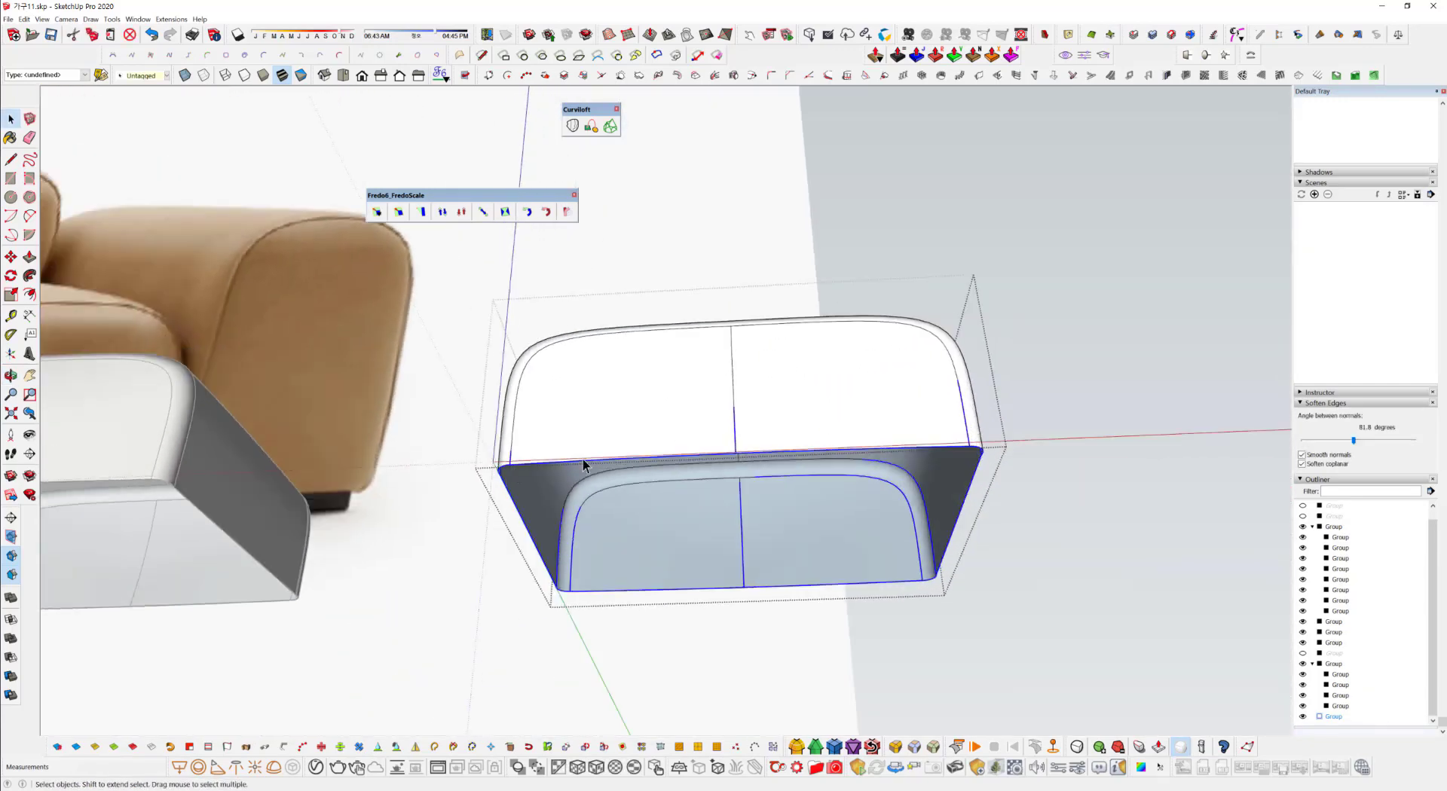
right_click(763, 452)
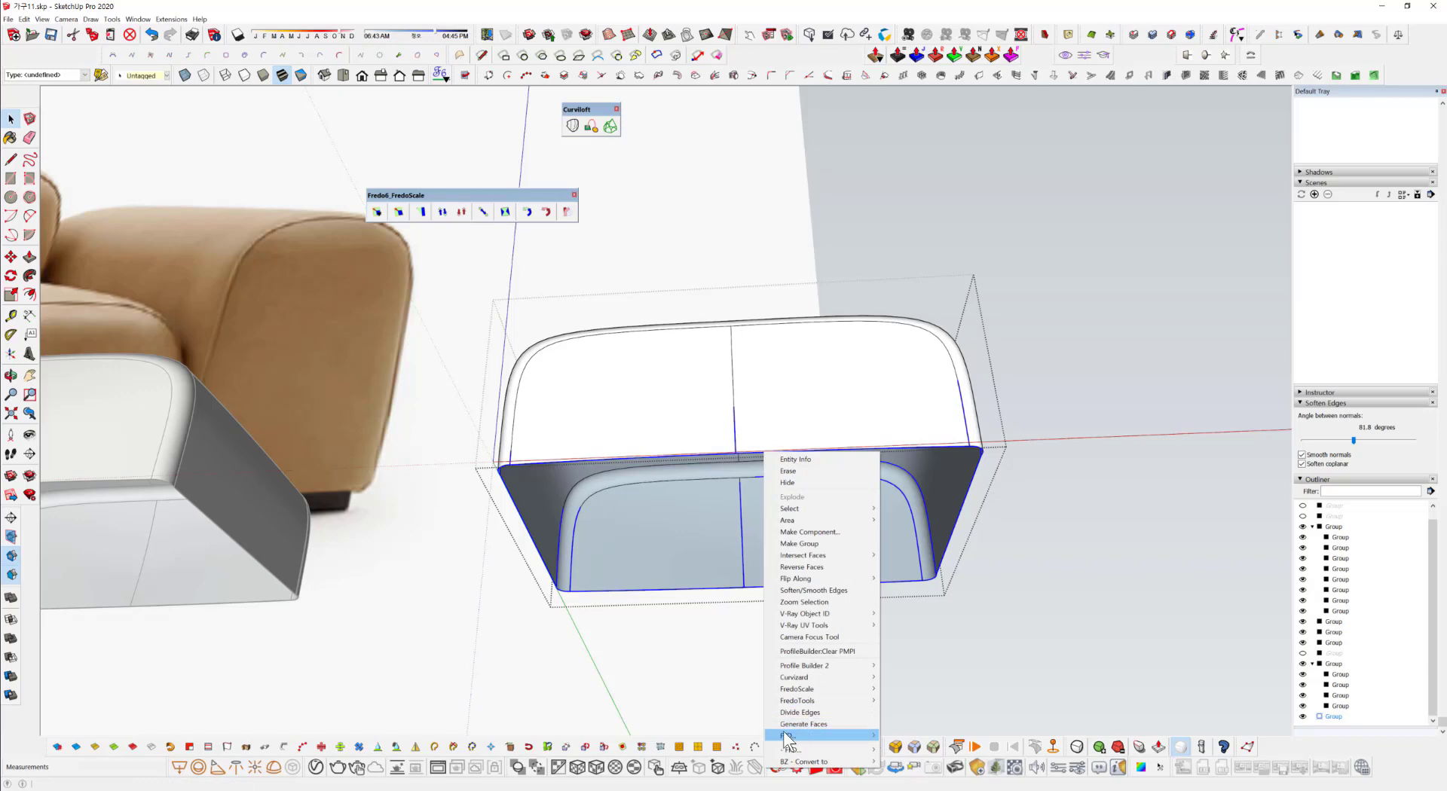
left_click(820, 727)
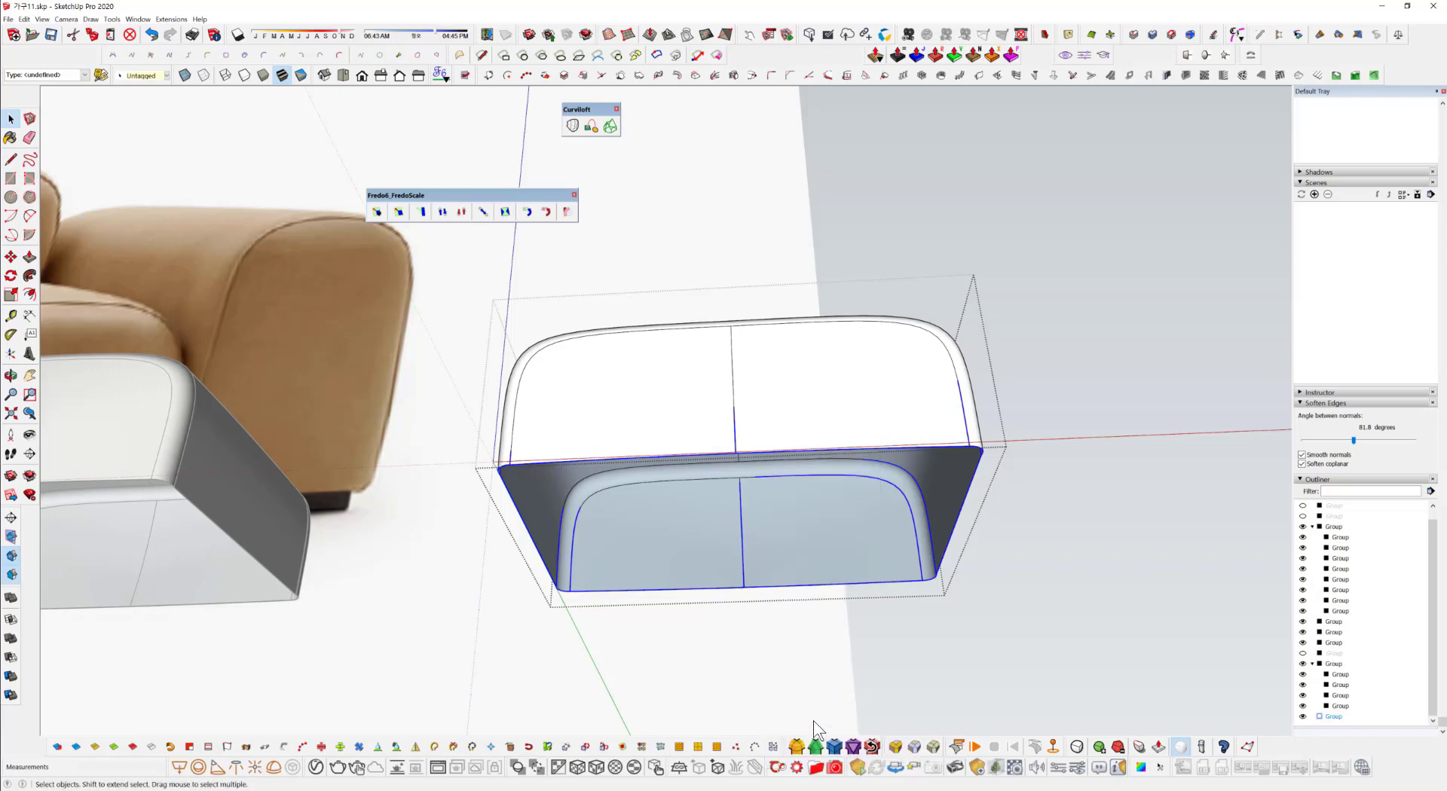
left_click(1010, 494)
Select the cushion copy group and examine its top, front and side surfaces.
middle_click_drag(656, 447, 490, 370)
scroll(710, 351, "up", 3)
left_click(718, 417)
middle_click_drag(717, 418, 975, 616)
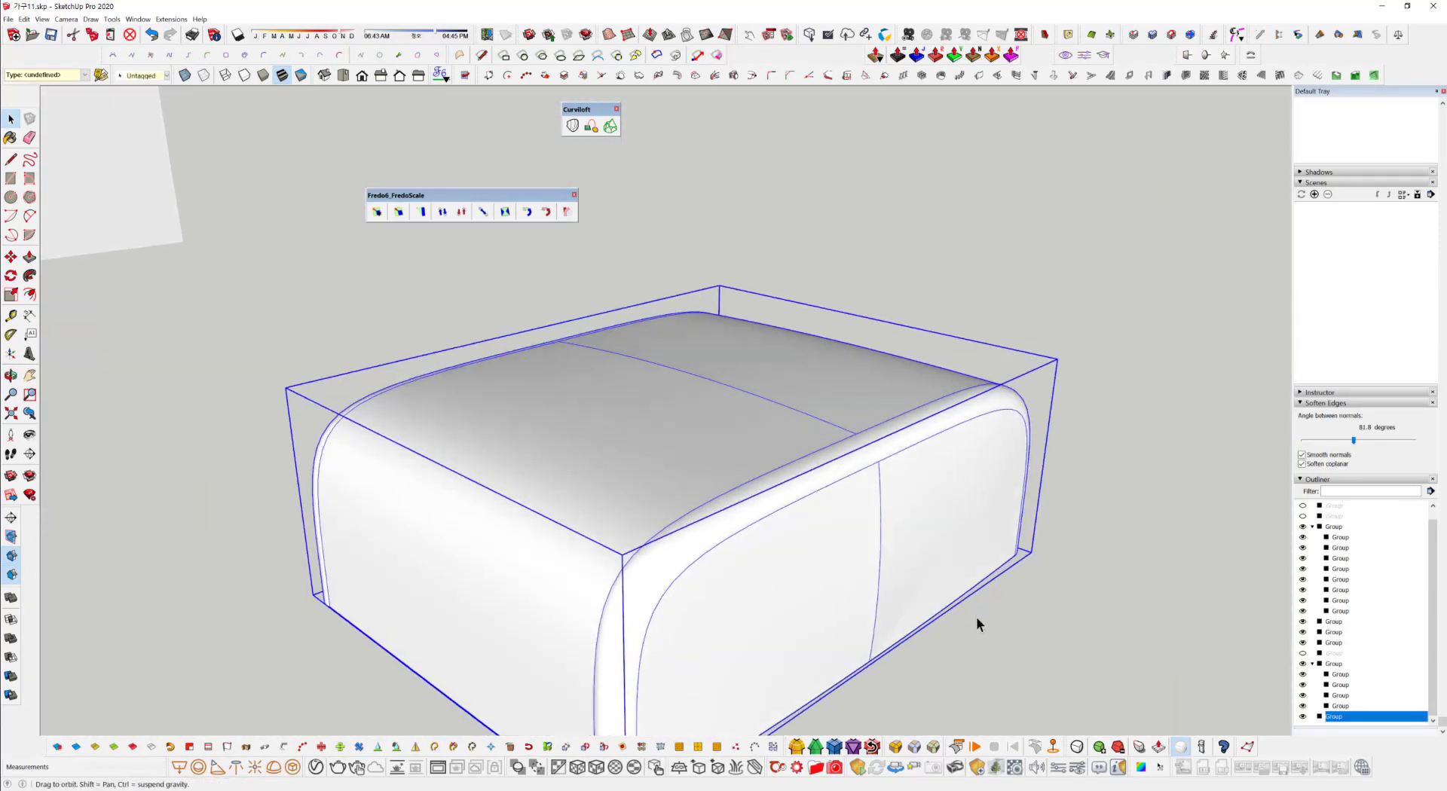
scroll(890, 560, "down", 2)
middle_click_drag(808, 479, 746, 495)
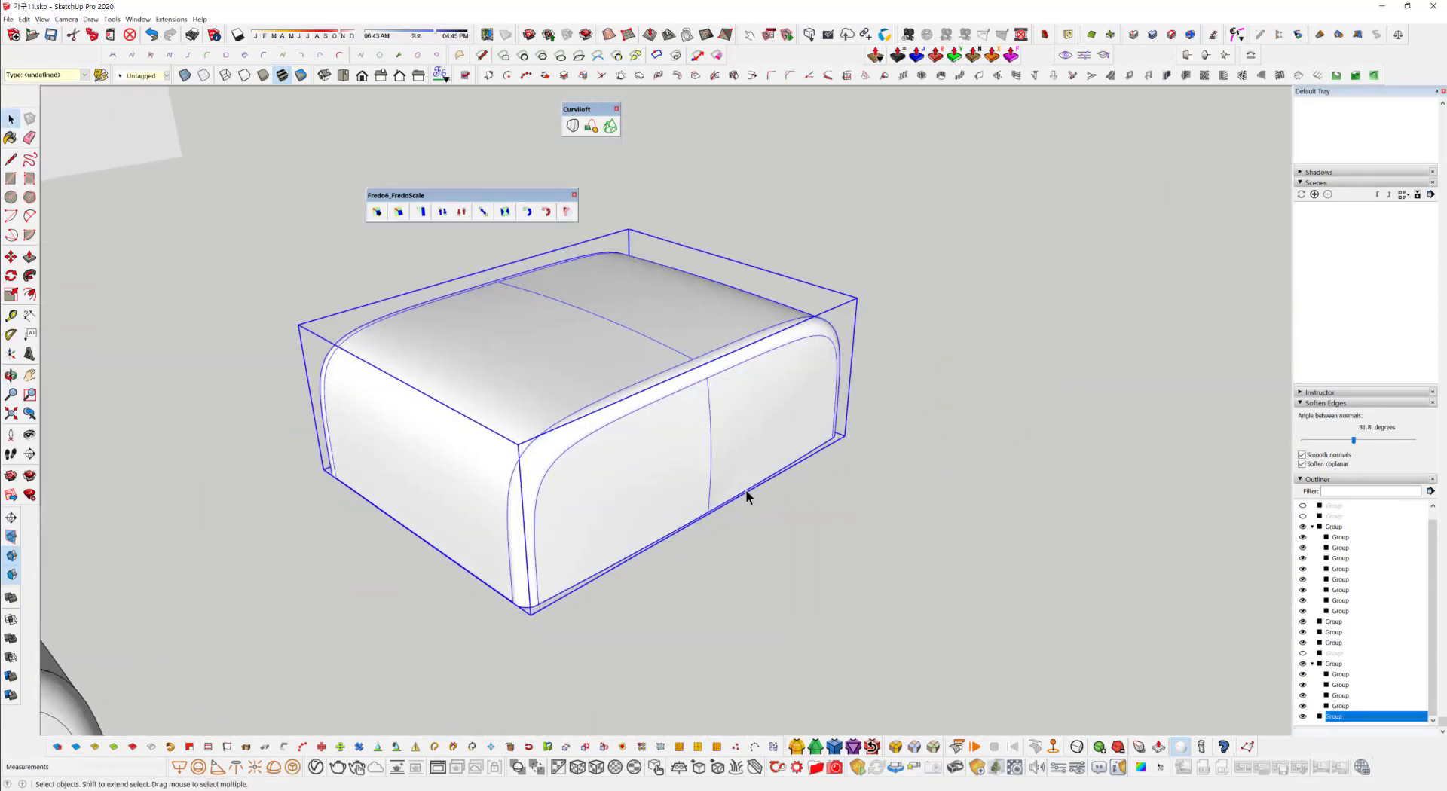
middle_click_drag(455, 638, 416, 648)
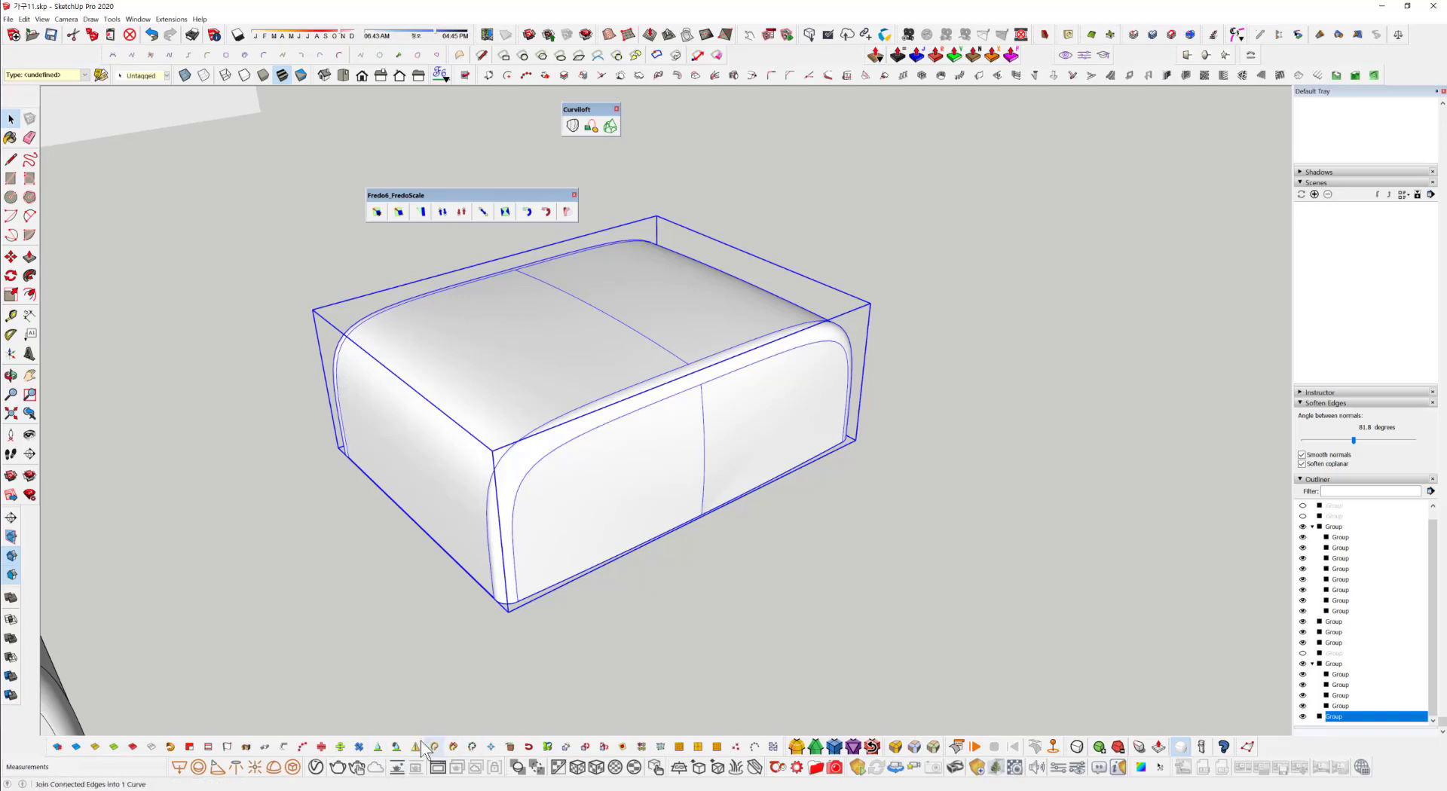
Compare the cushion models with the rounded arm and seat shapes in the sofa reference image.
middle_click_drag(677, 456, 980, 469)
scroll(917, 414, "down", 5)
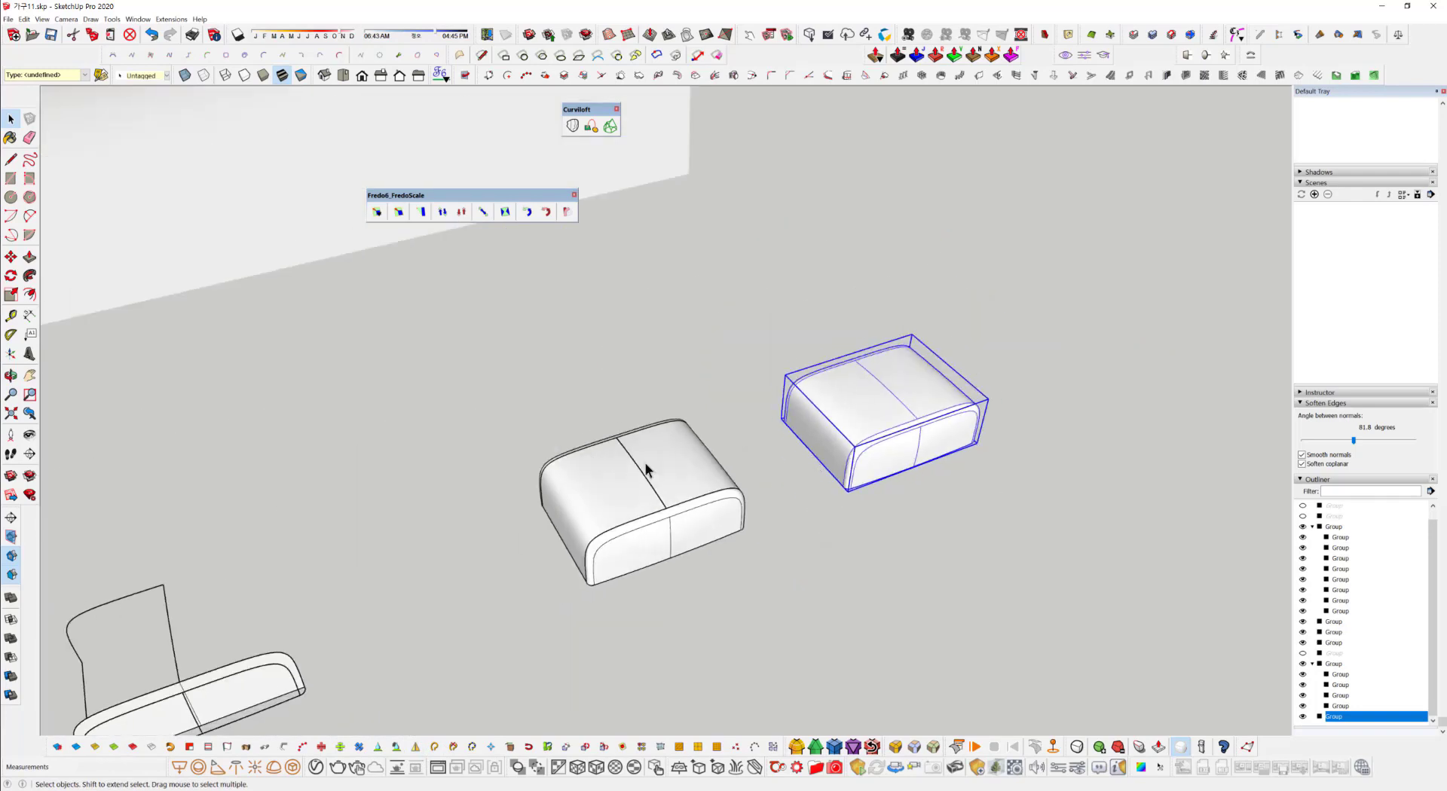
middle_click_drag(547, 471, 599, 667, "shift")
scroll(407, 456, "down", 5)
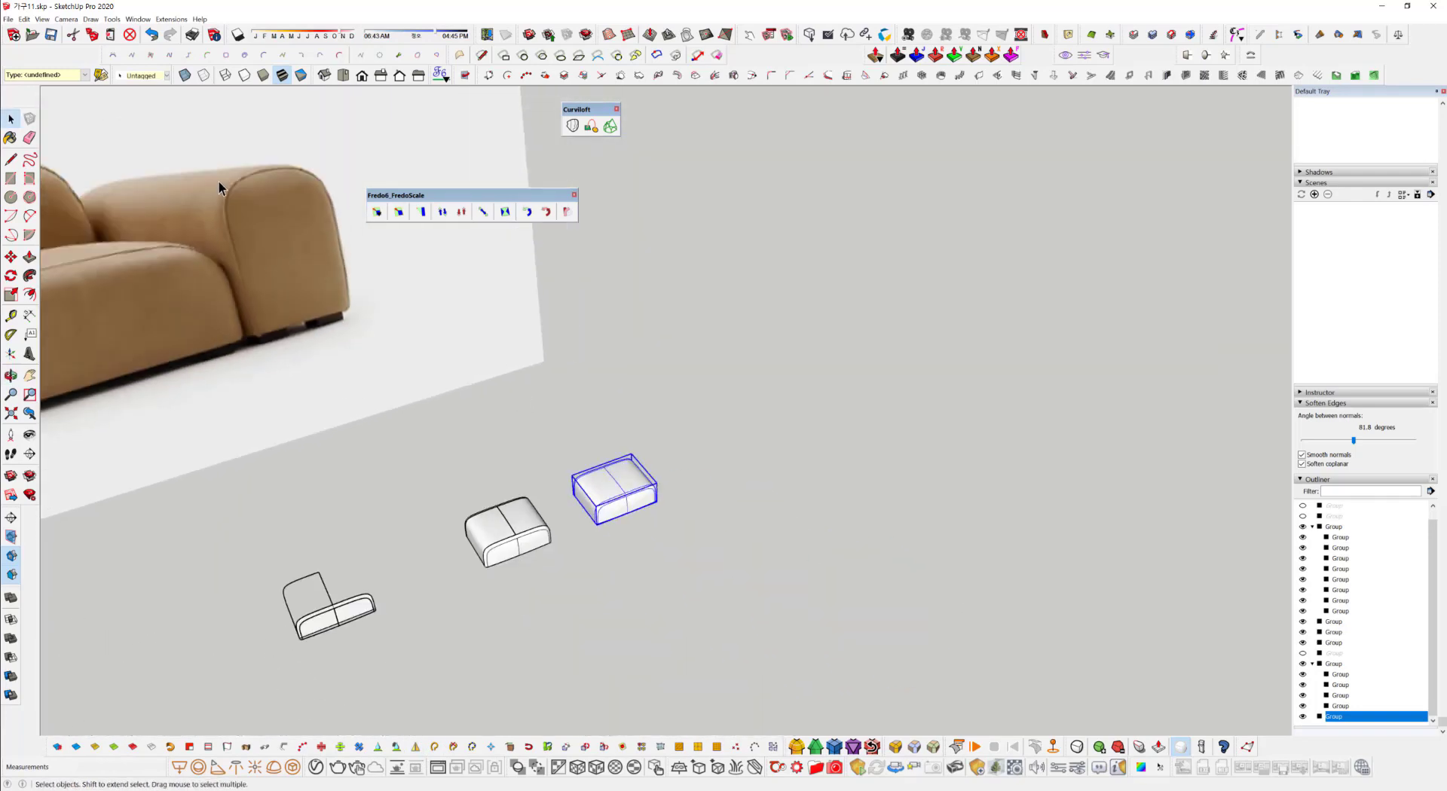
scroll(247, 196, "up", 5)
scroll(328, 531, "down", 4)
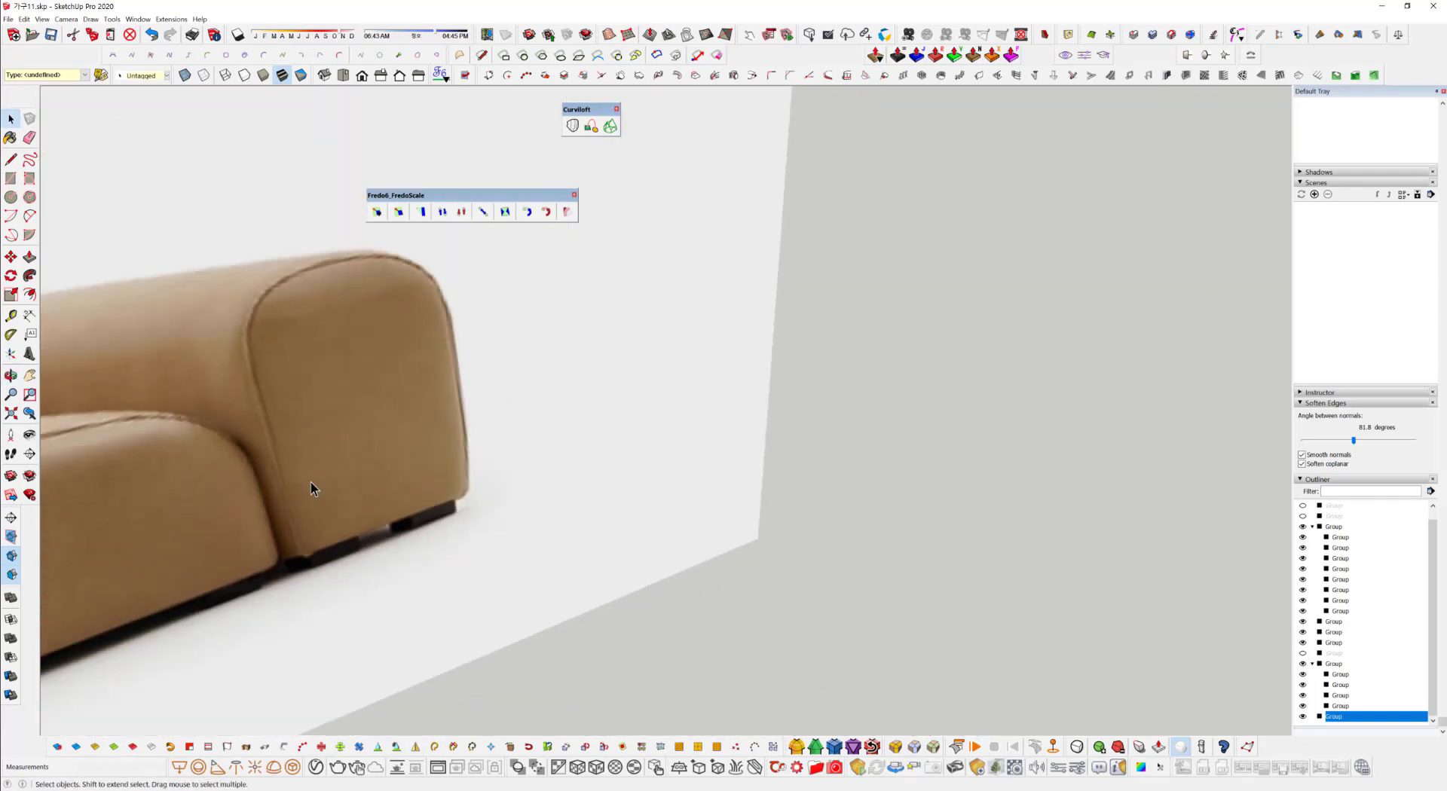
middle_click_drag(190, 472, 314, 329)
scroll(970, 536, "up", 4)
scroll(833, 549, "up", 3)
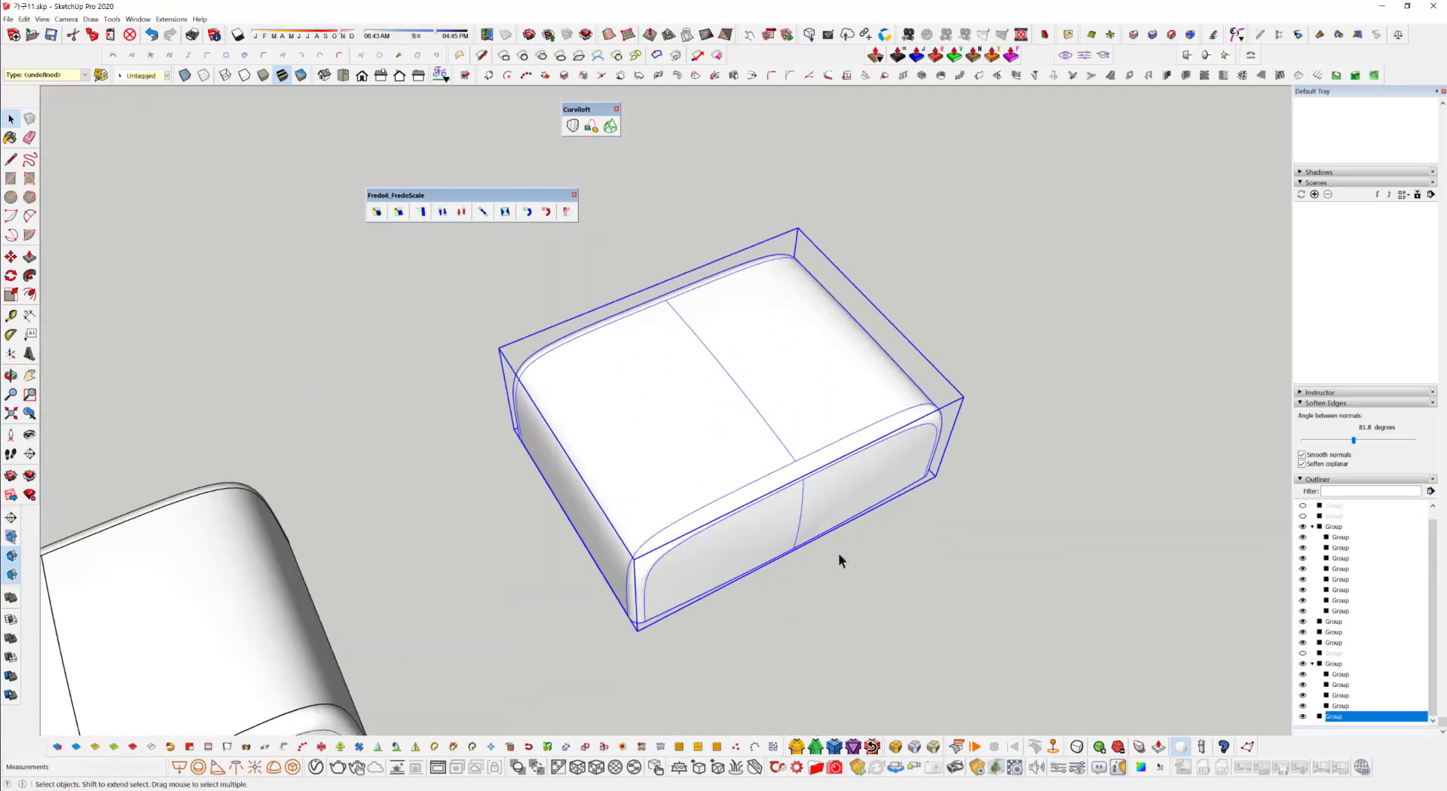
Open the cushion copy group, check its top face and rounded front edge band, and leave the group.
middle_click_drag(838, 553, 763, 421)
double_click(815, 401)
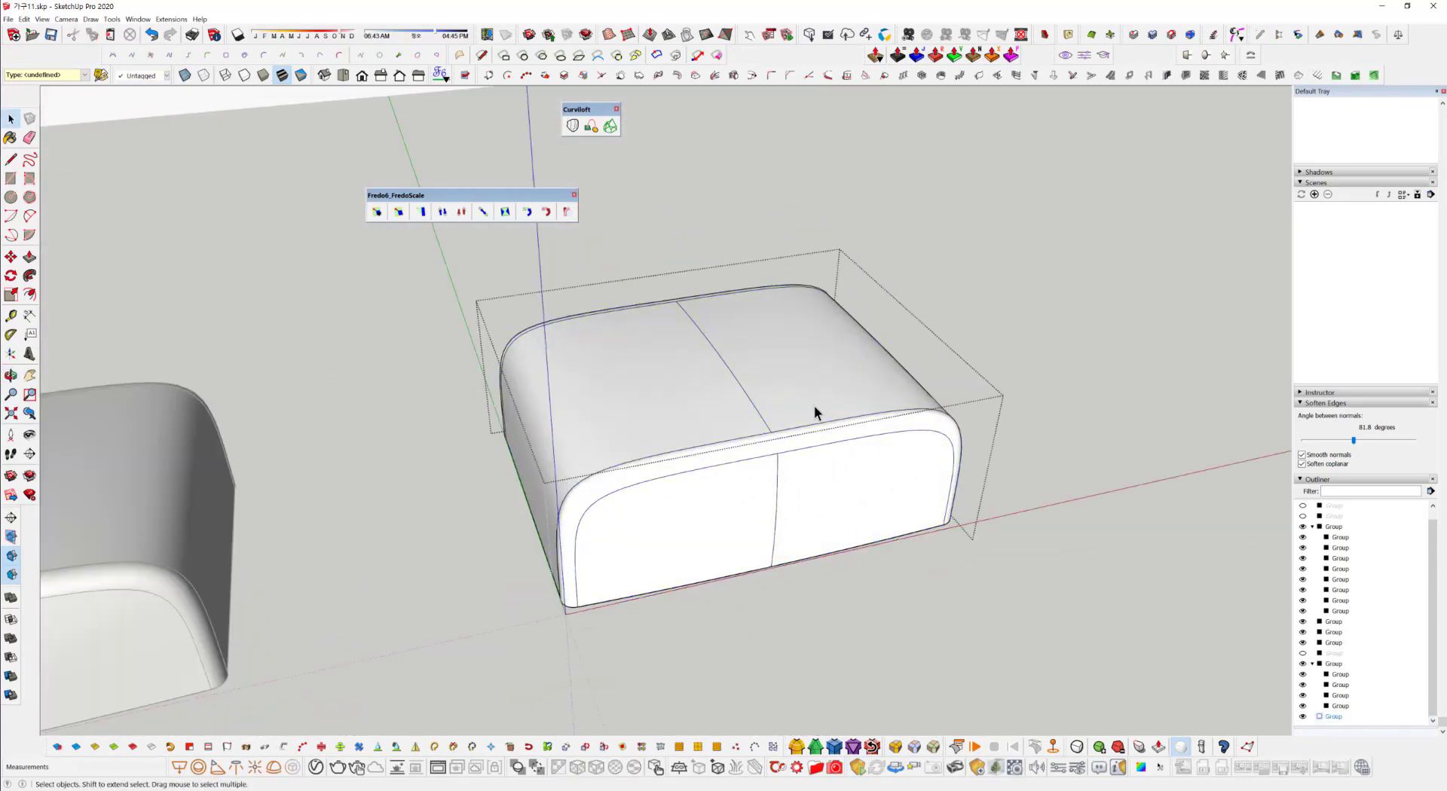
left_click(707, 456)
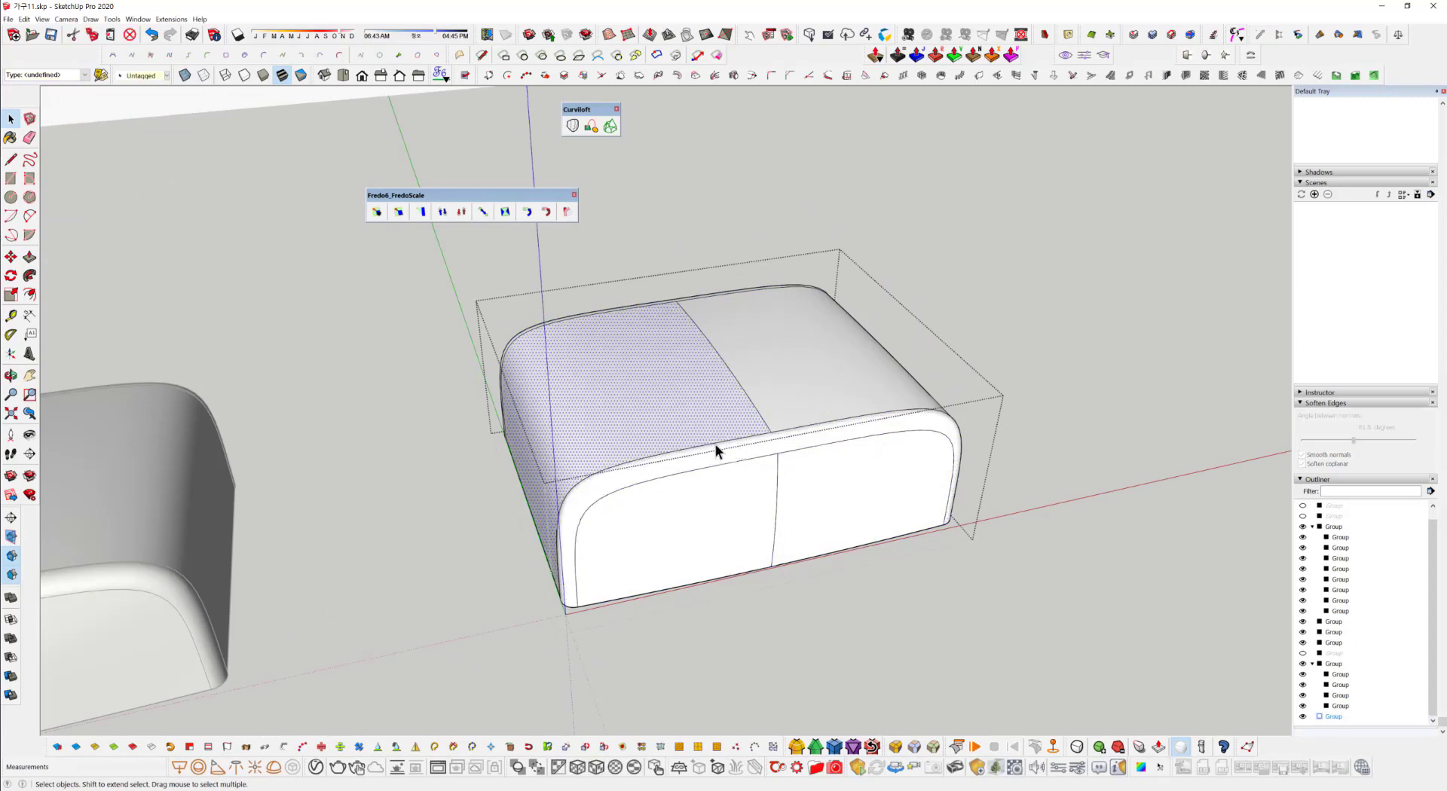
left_click(716, 447)
middle_click_drag(686, 466, 717, 458)
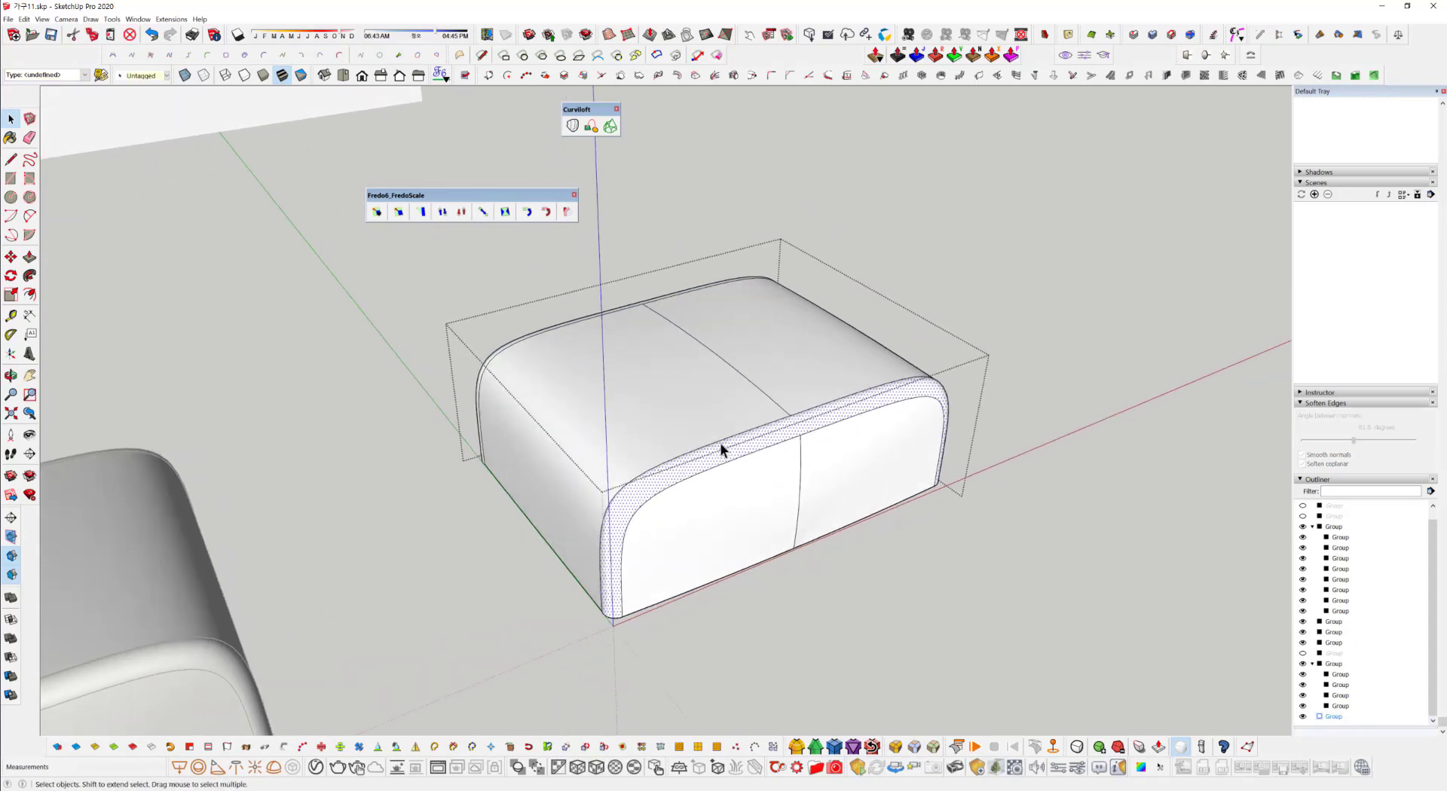
scroll(603, 500, "up", 3)
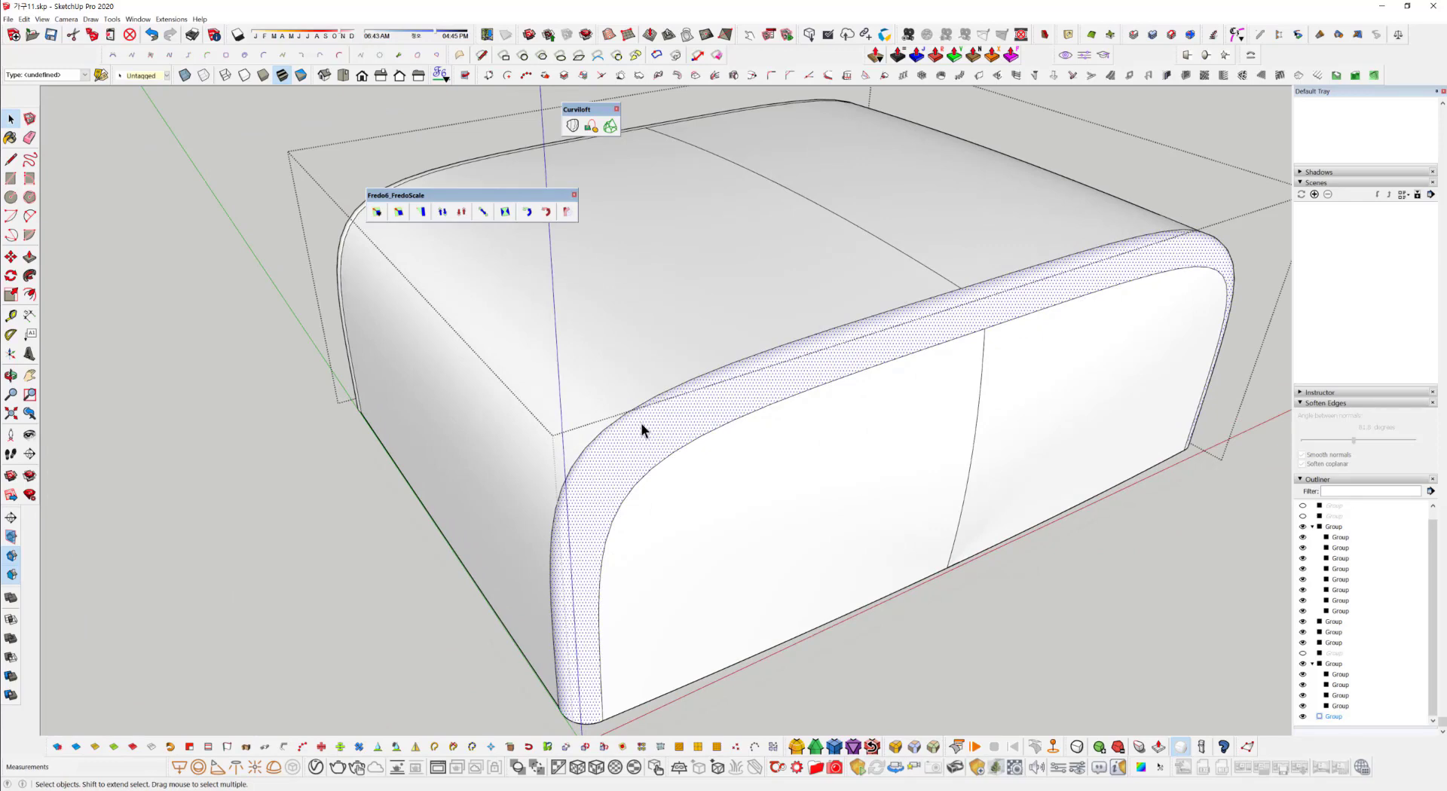
mouse_move(642, 424)
middle_mouse_down()
mouse_move(774, 340)
mouse_move(1049, 252)
mouse_move(1010, 291)
mouse_move(859, 233)
mouse_move(846, 462)
mouse_move(861, 429)
middle_mouse_up()
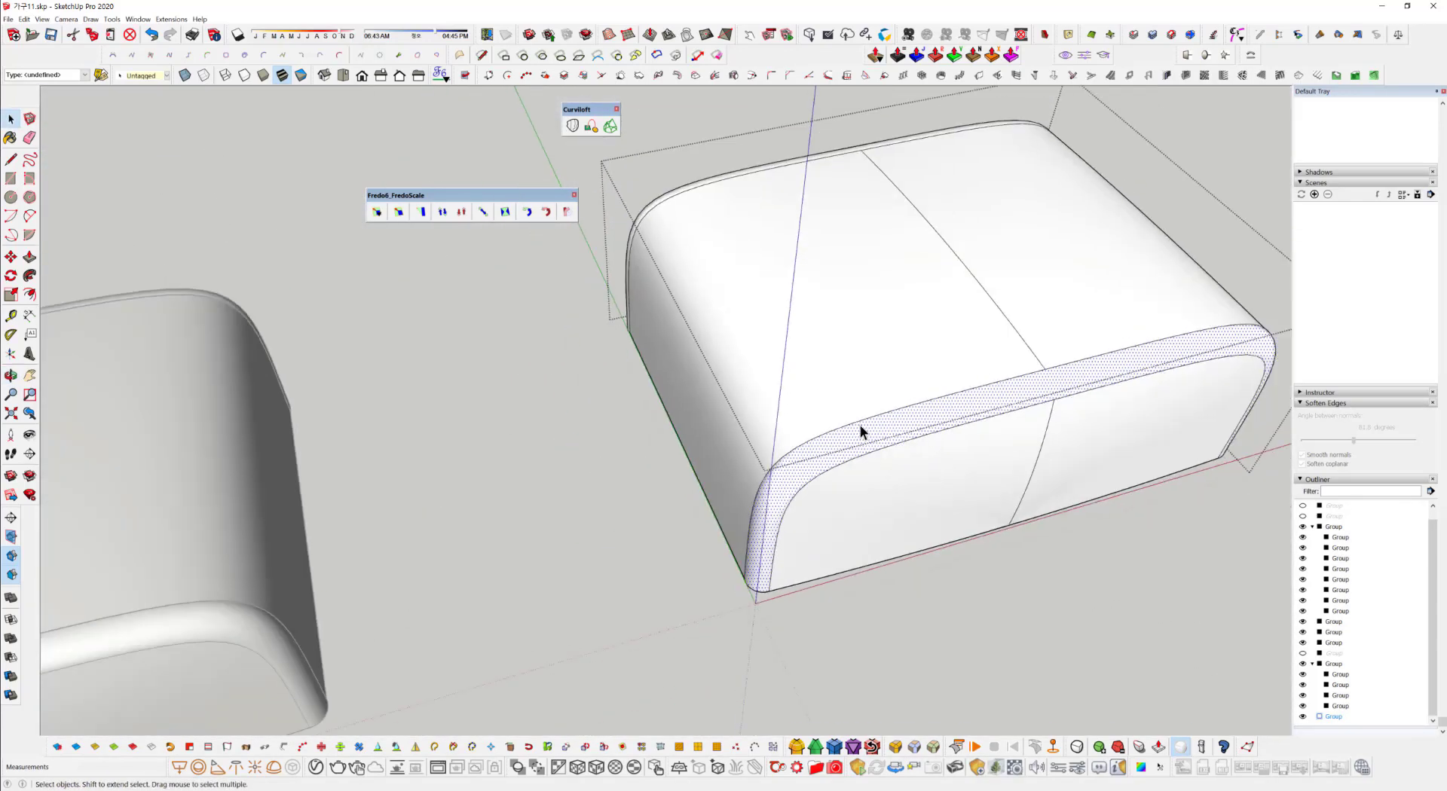
left_click(989, 545)
Move the FredoScale toolbar clear of the cushion and show the cushion from the top in parallel projection.
middle_click_drag(989, 545, 939, 187)
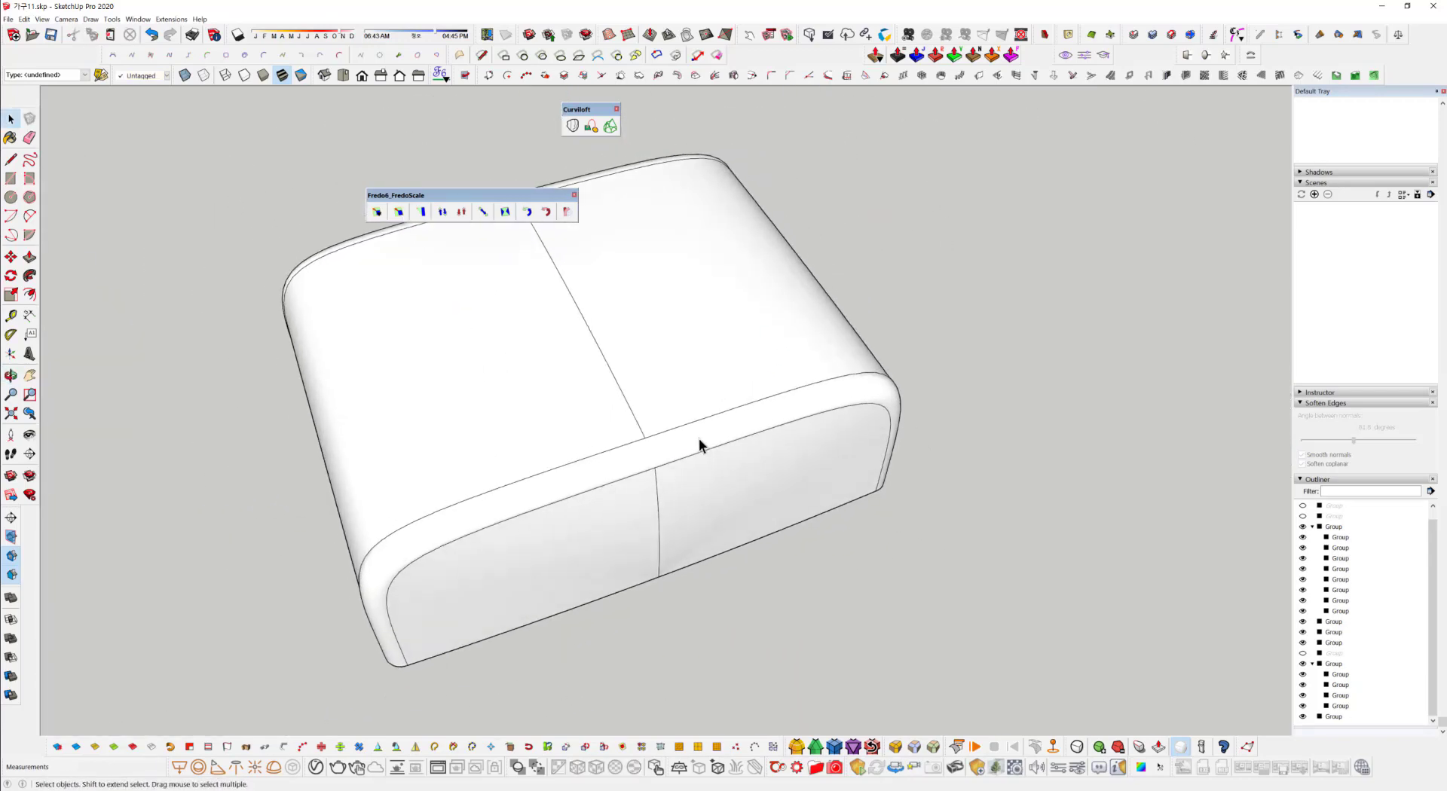
scroll(698, 437, "up", 4)
middle_click_drag(685, 452, 747, 480)
scroll(798, 450, "down", 3)
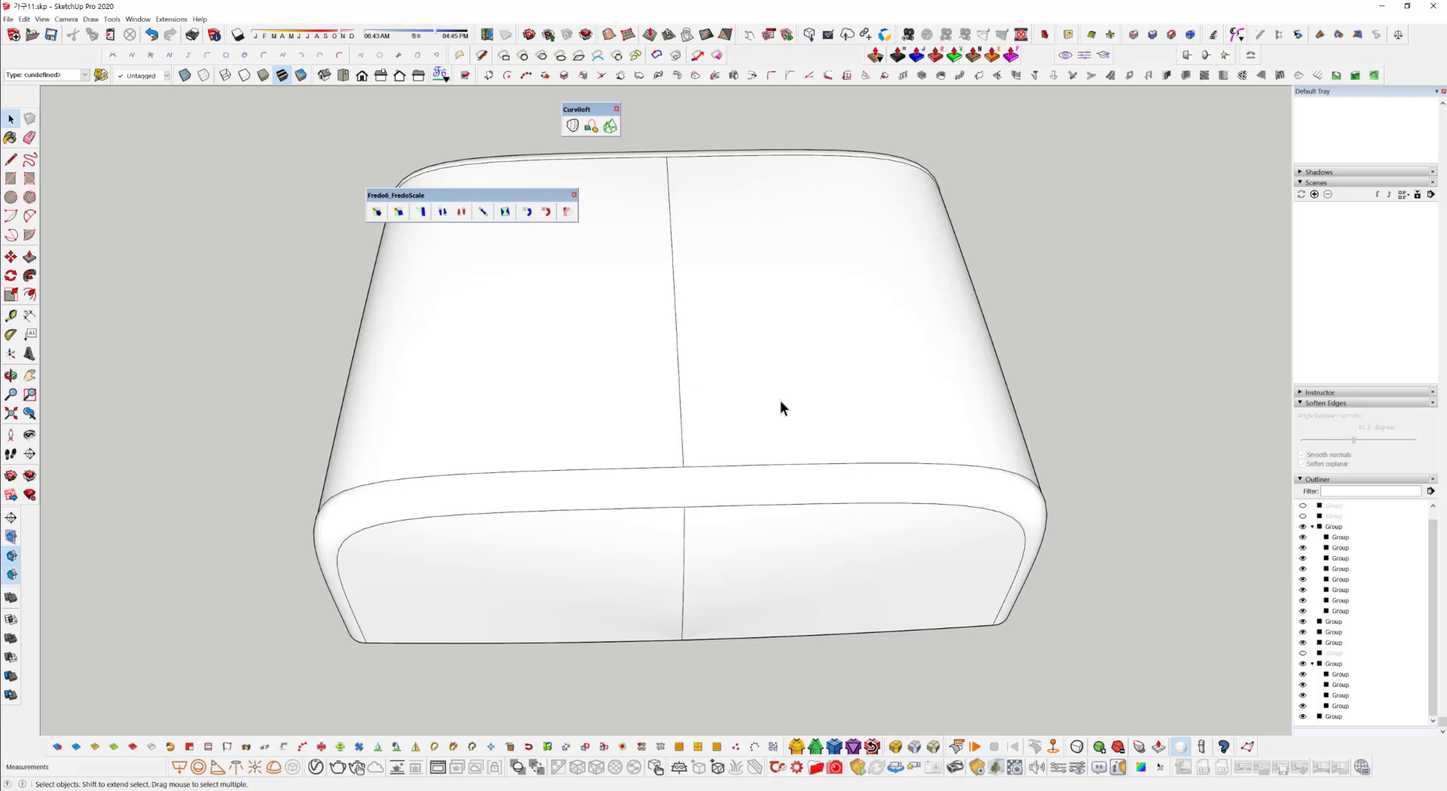
left_click_drag(459, 190, 325, 117)
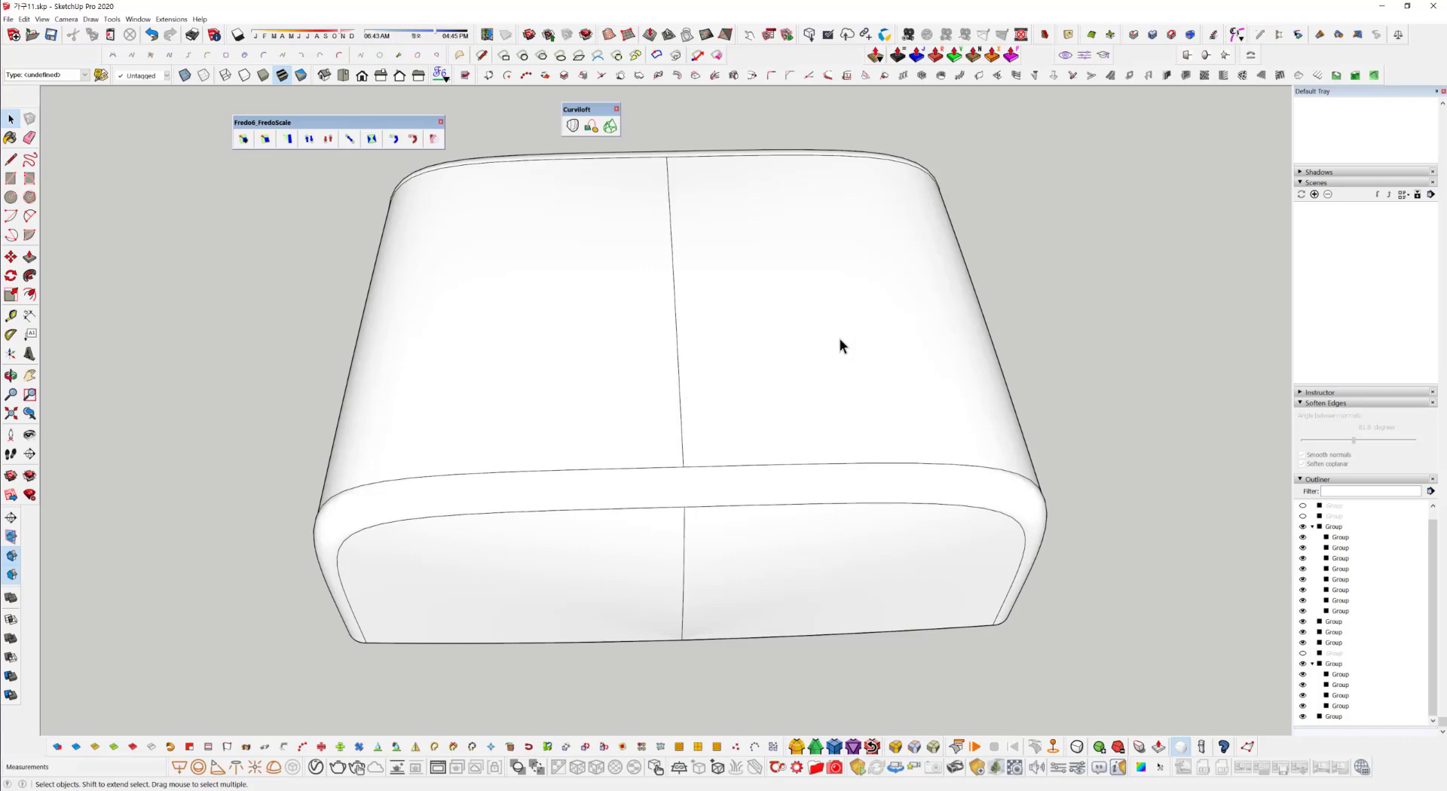
middle_click_drag(826, 360, 763, 376)
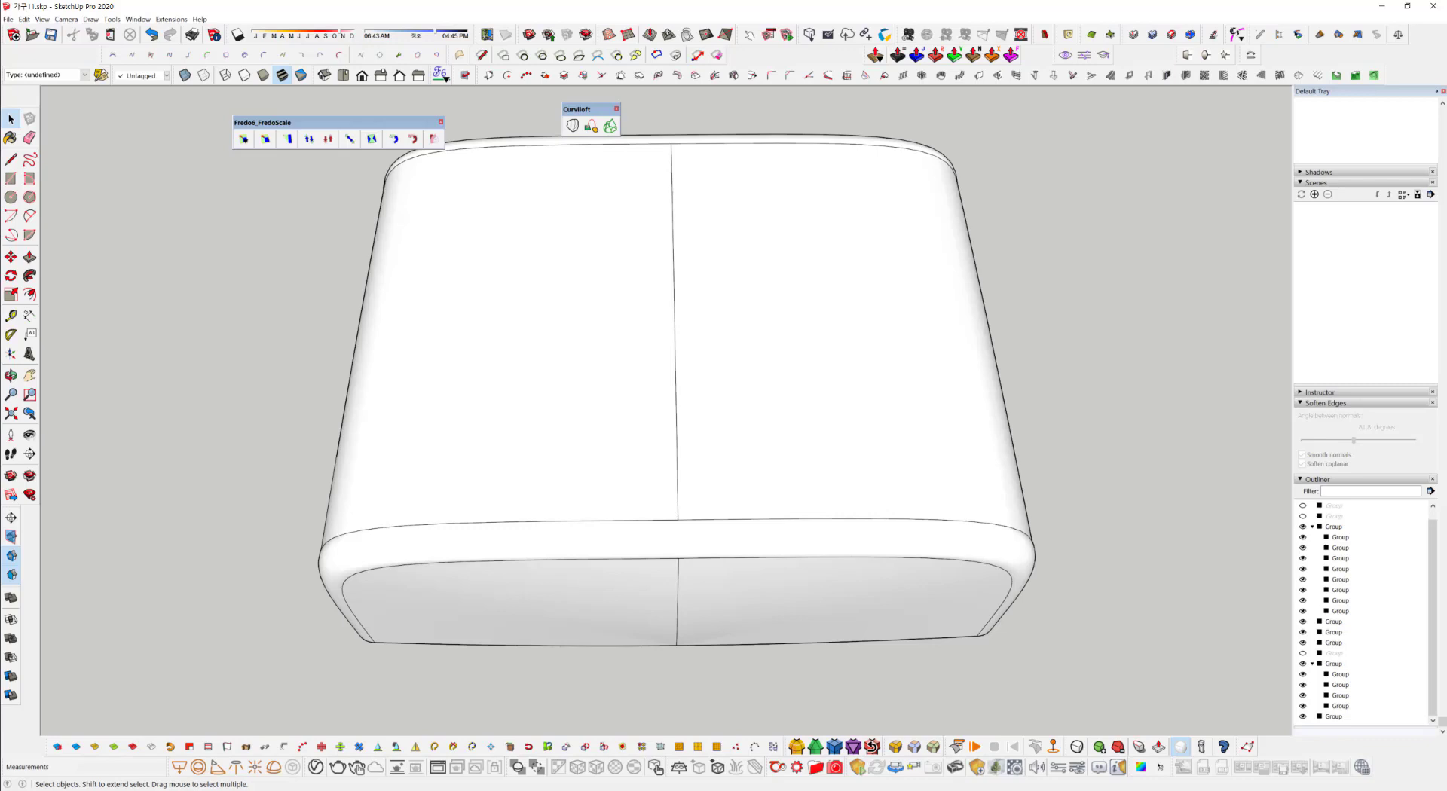
middle_click_drag(642, 387, 624, 380)
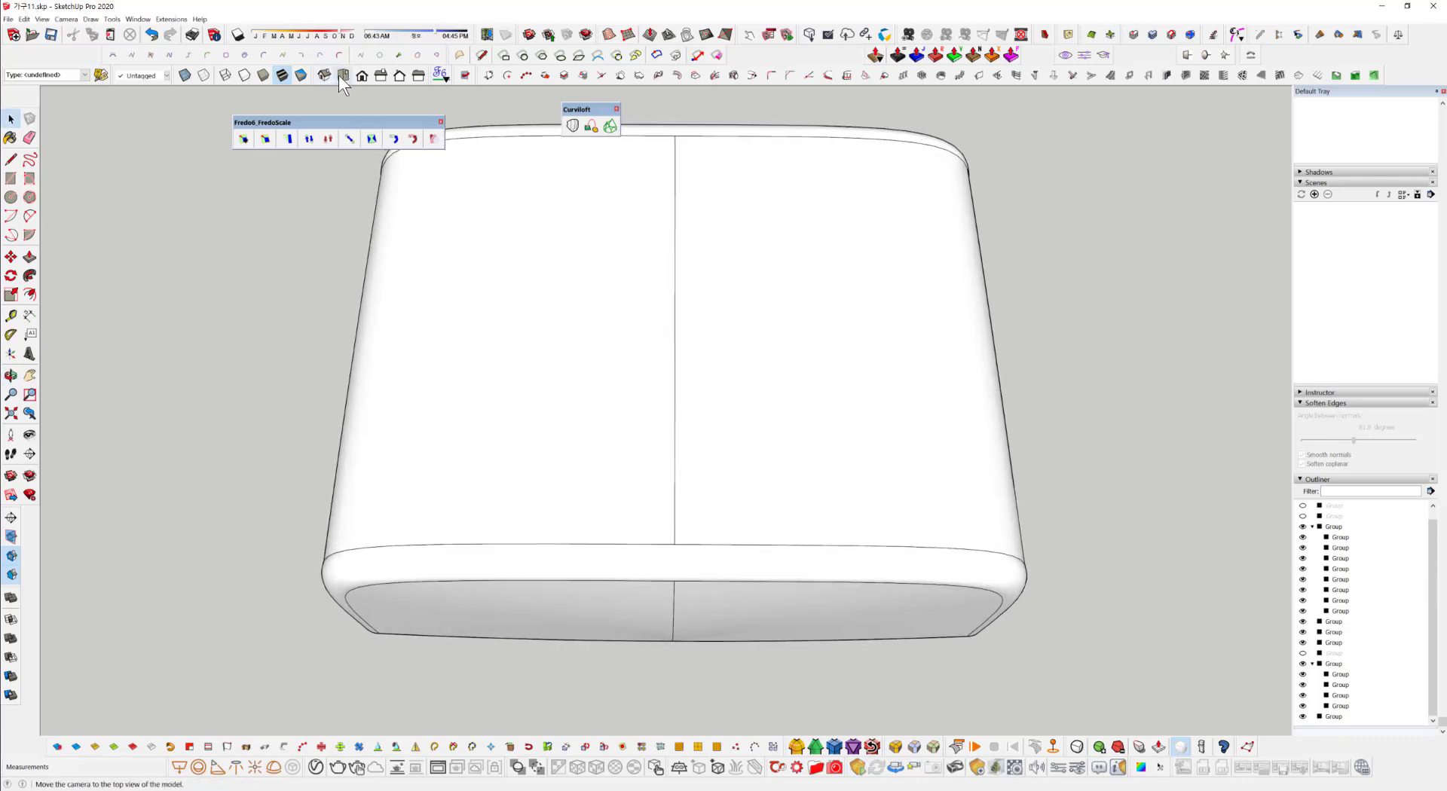
left_click(338, 75)
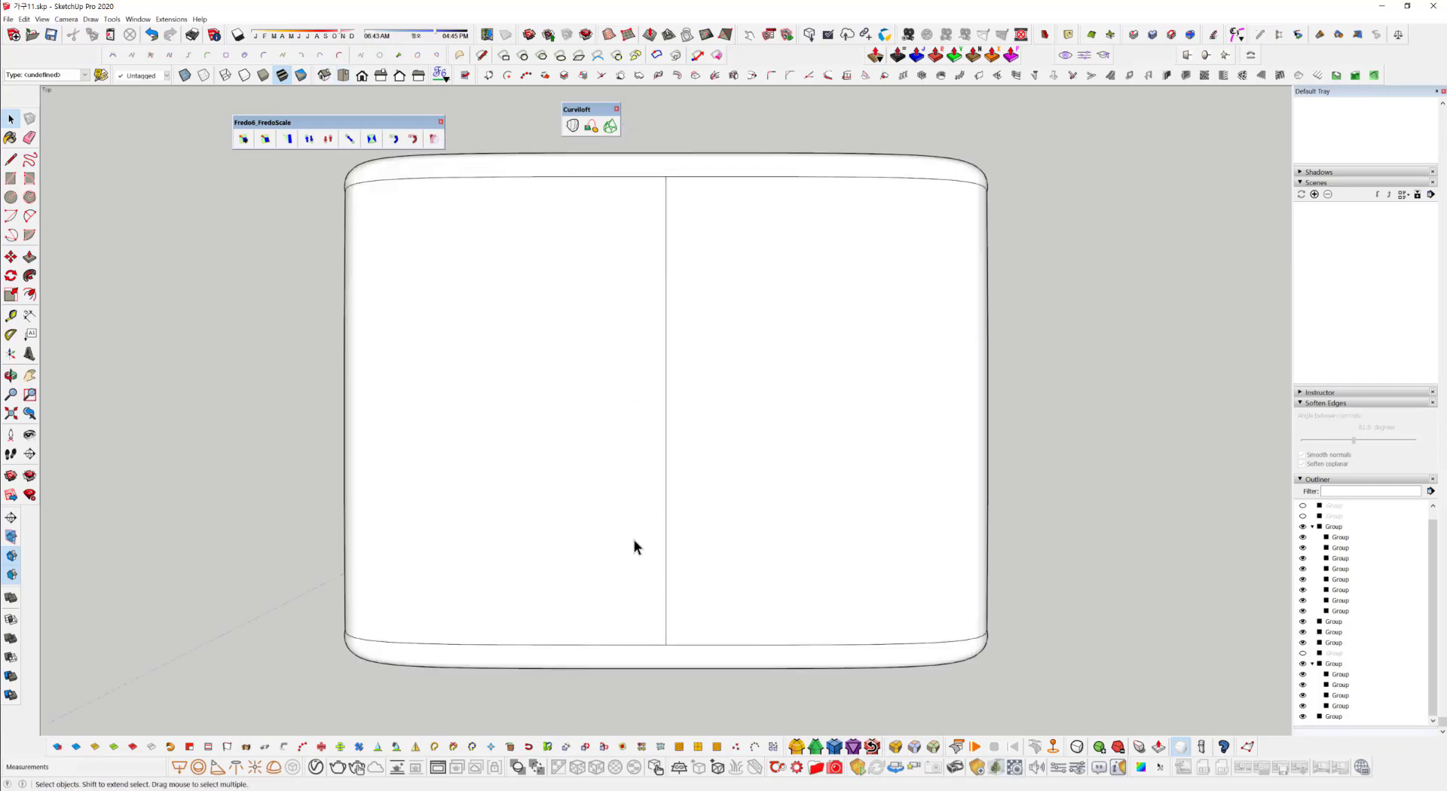
left_click(68, 19)
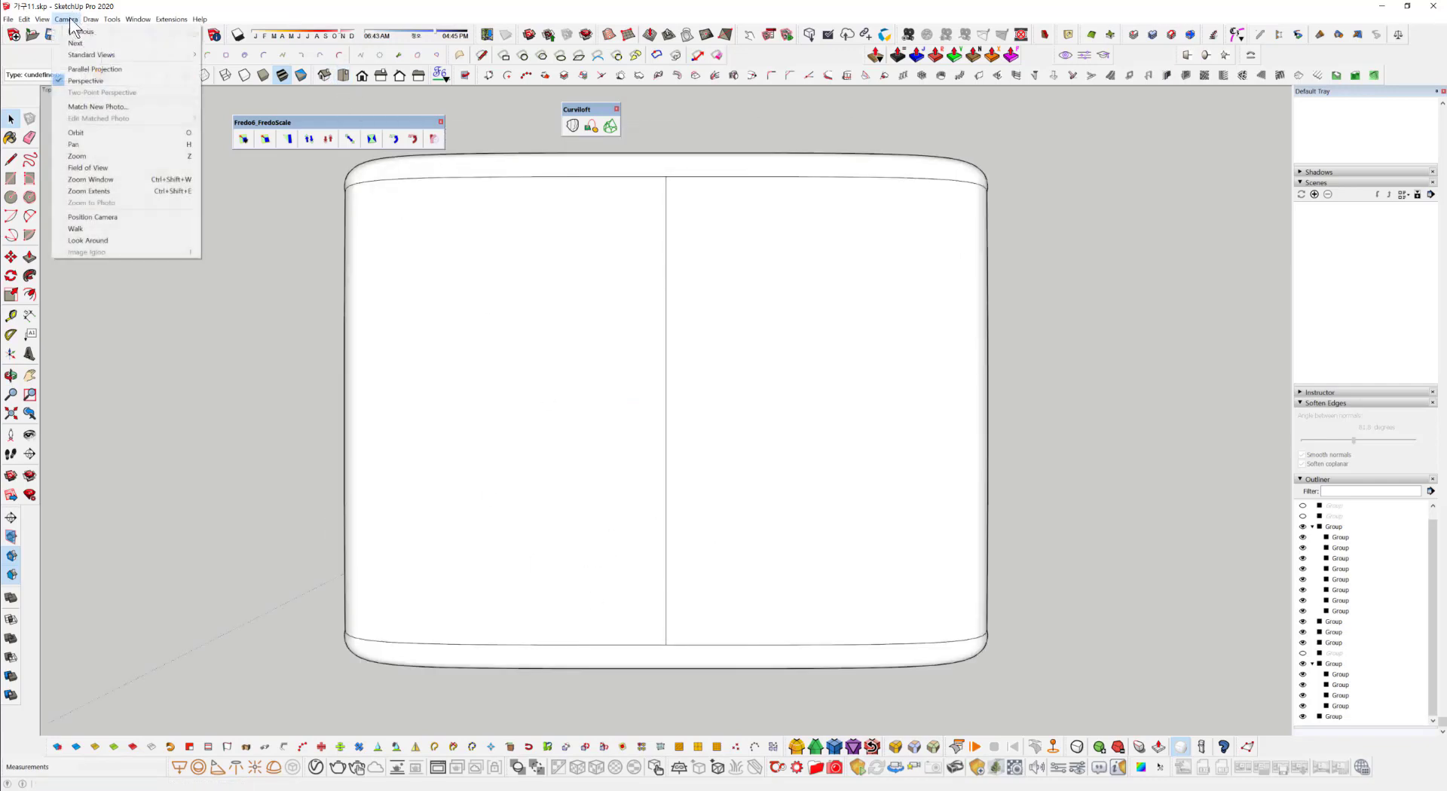
left_click(112, 68)
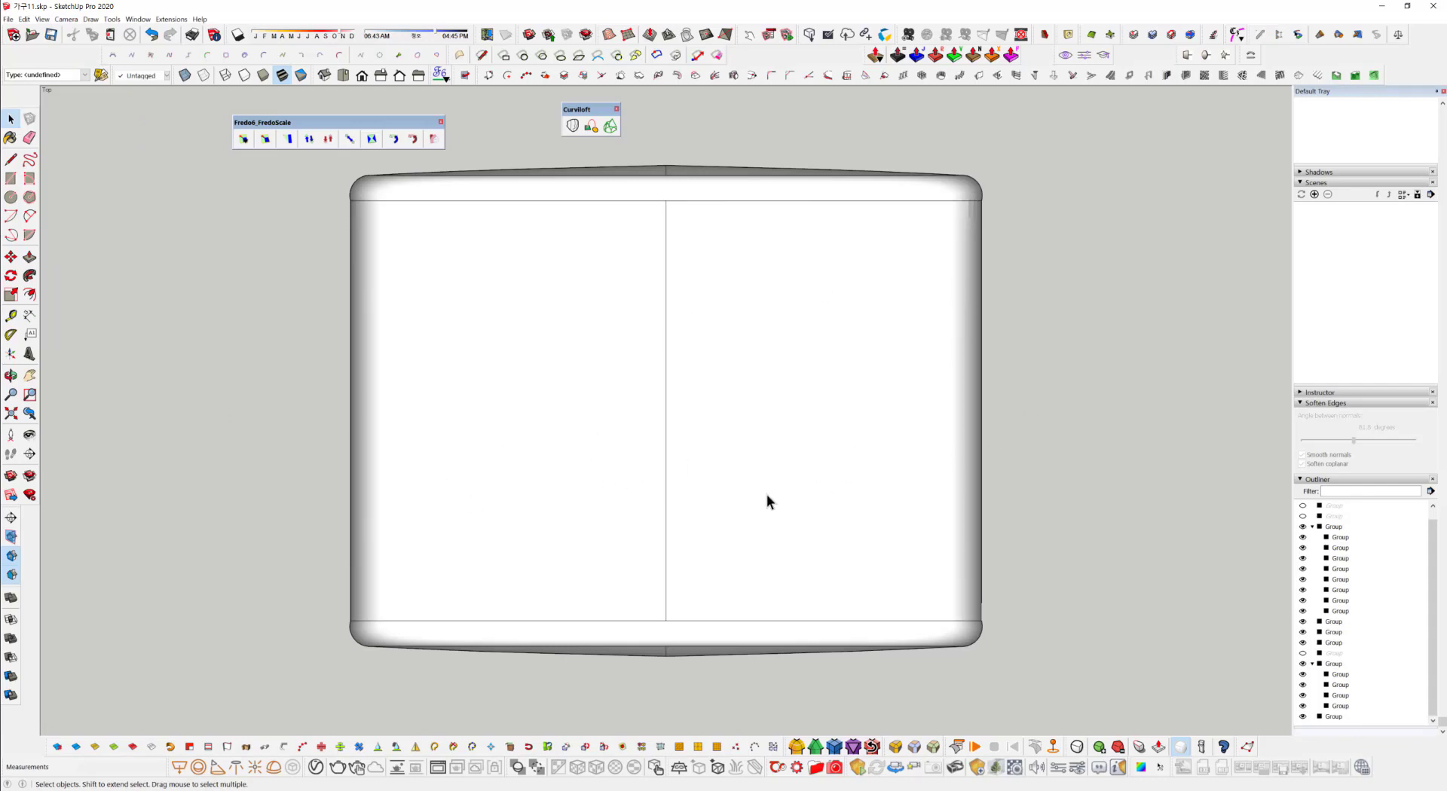
Place a construction guide parallel to the cushion's front seam, offset inward across the top surface.
key("t")
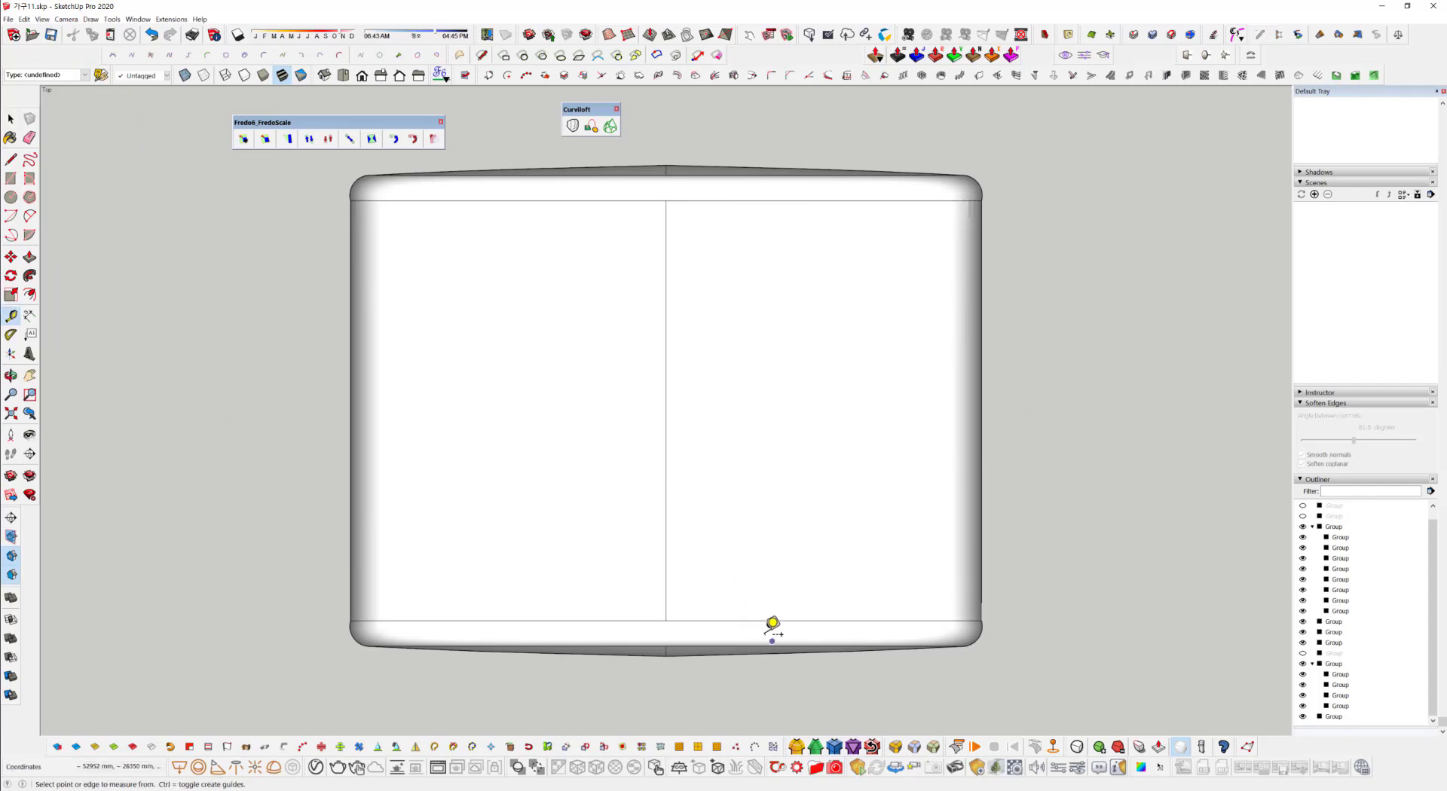
left_click(764, 622)
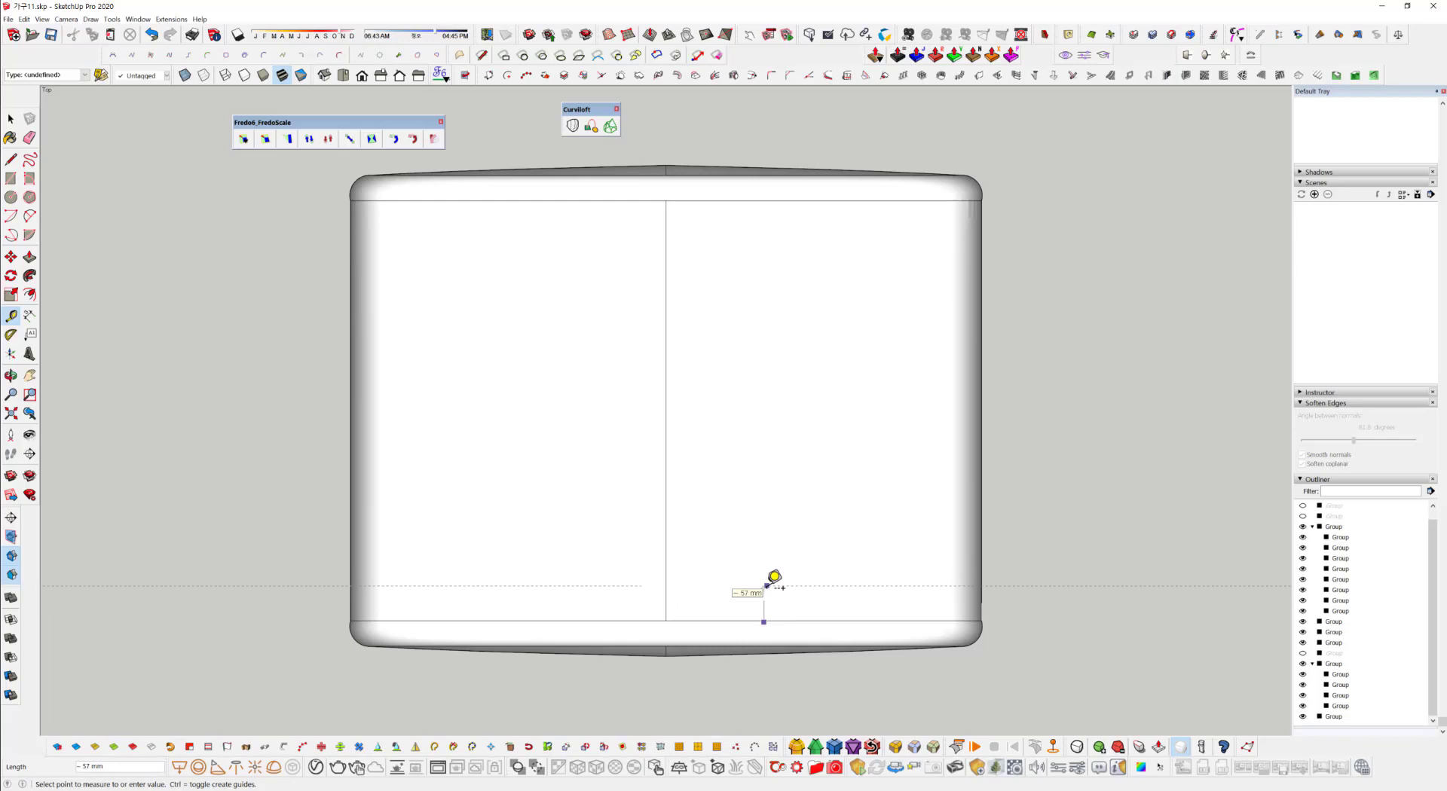
key("Return")
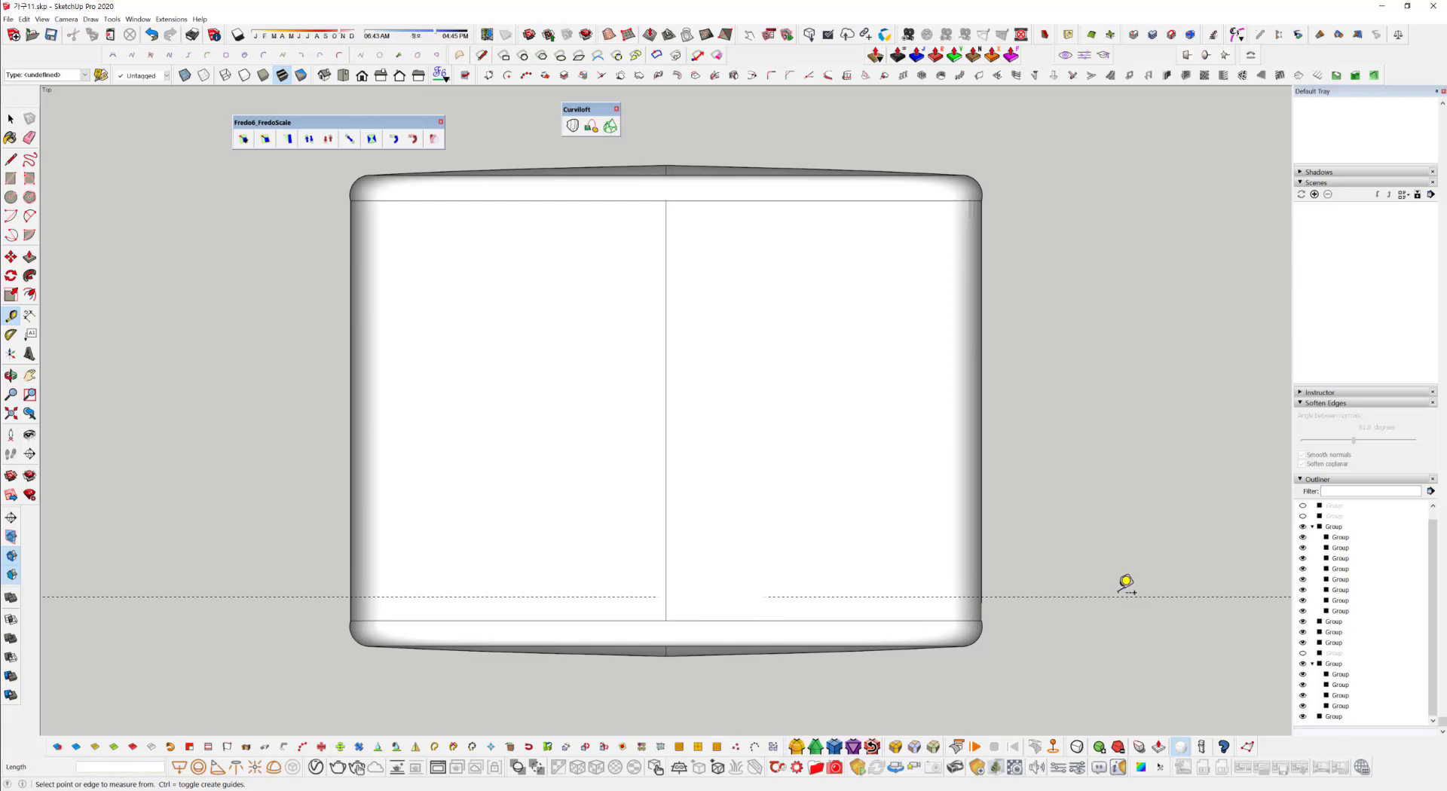
key("space")
Open the cushion group, slice its geometry along the guide with the Zorro cut tool, and leave the group.
left_click(802, 485)
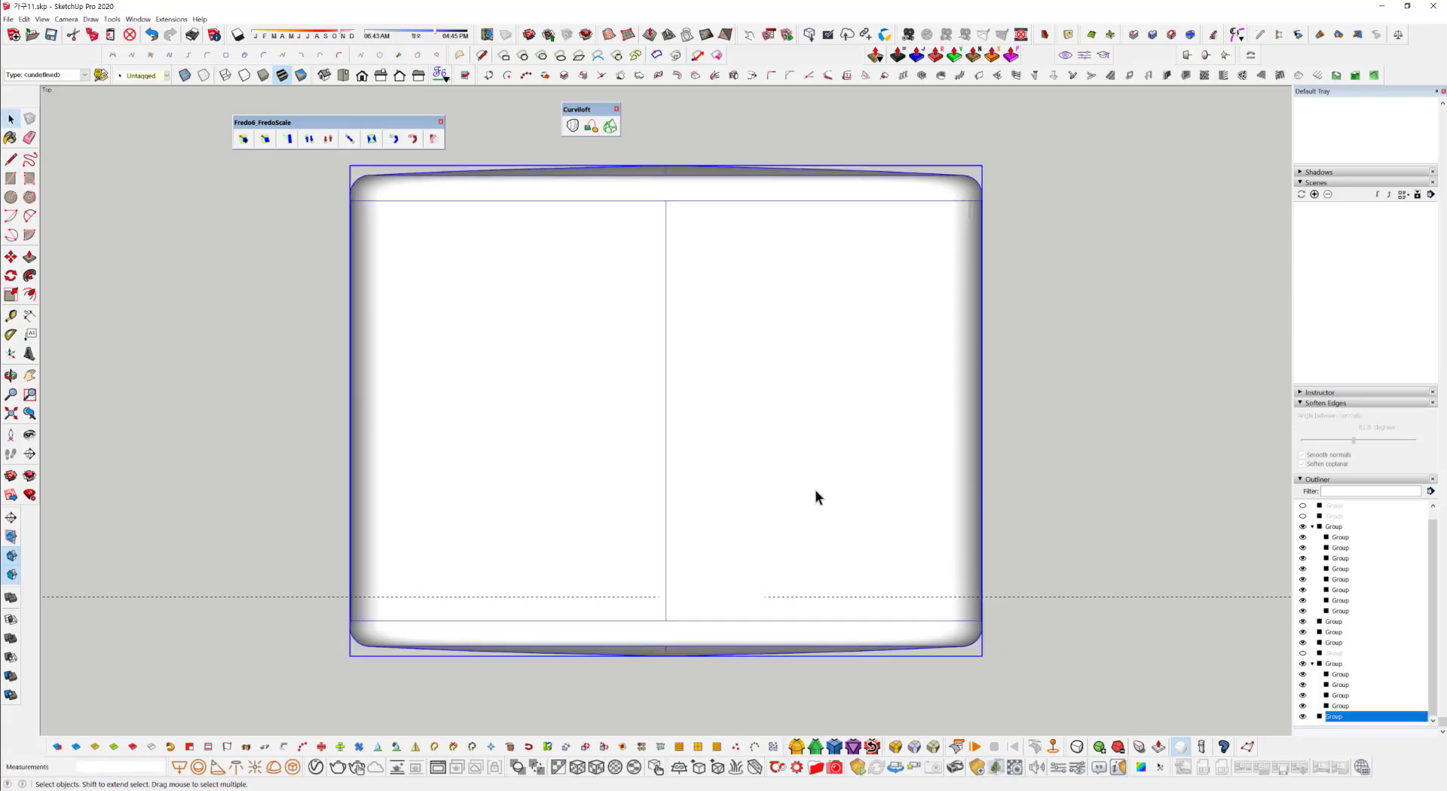
double_click(806, 487)
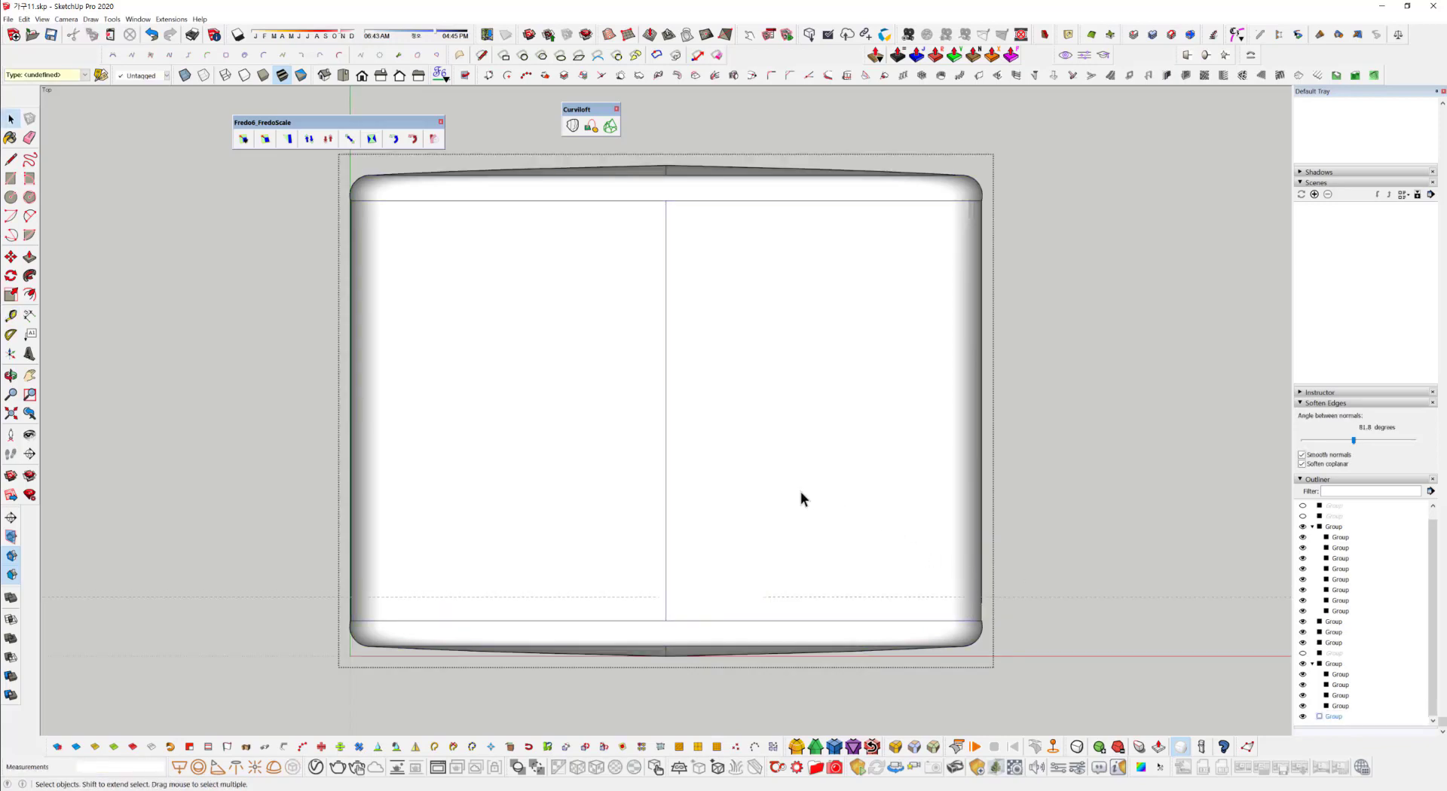
left_click(112, 19)
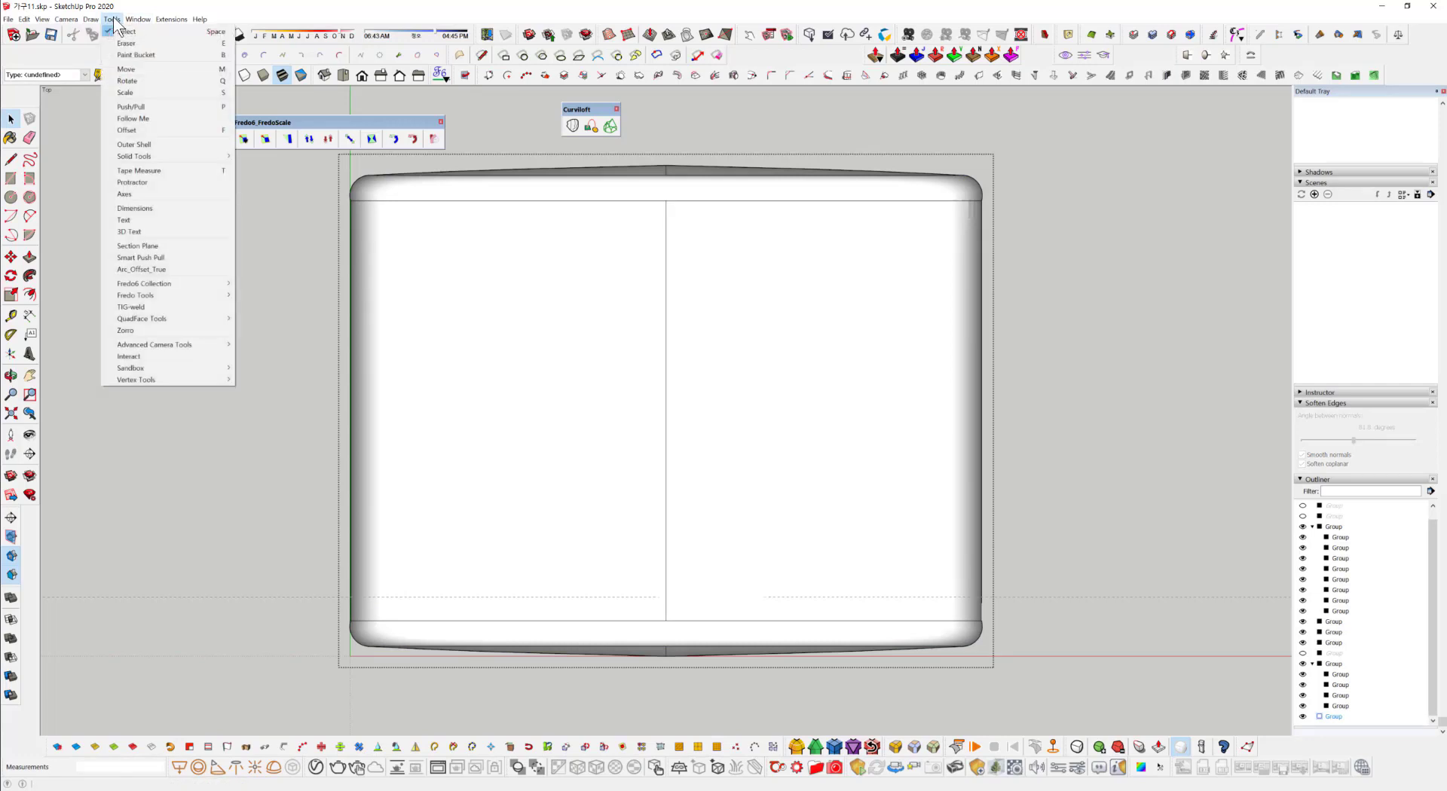
left_click(125, 331)
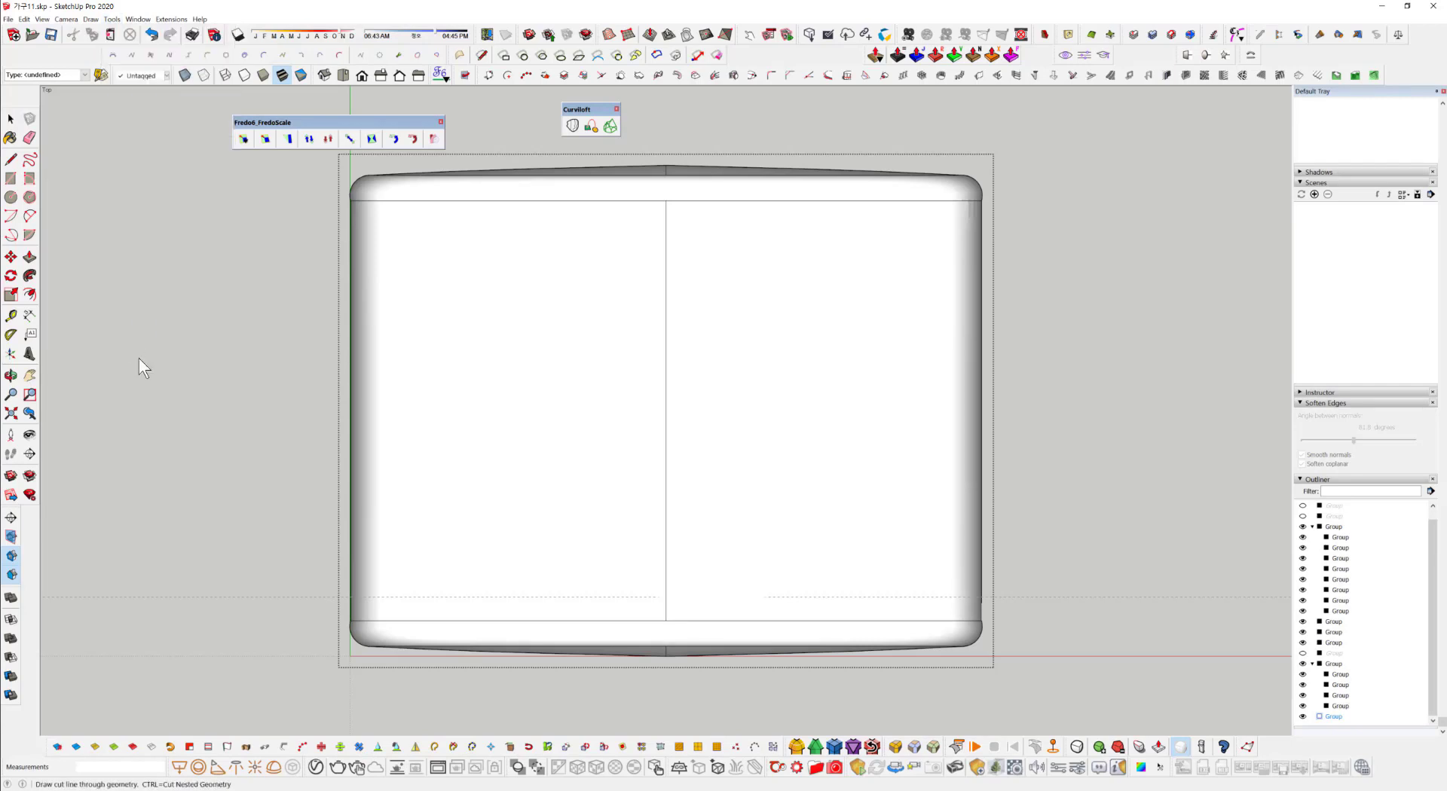
left_click(203, 597)
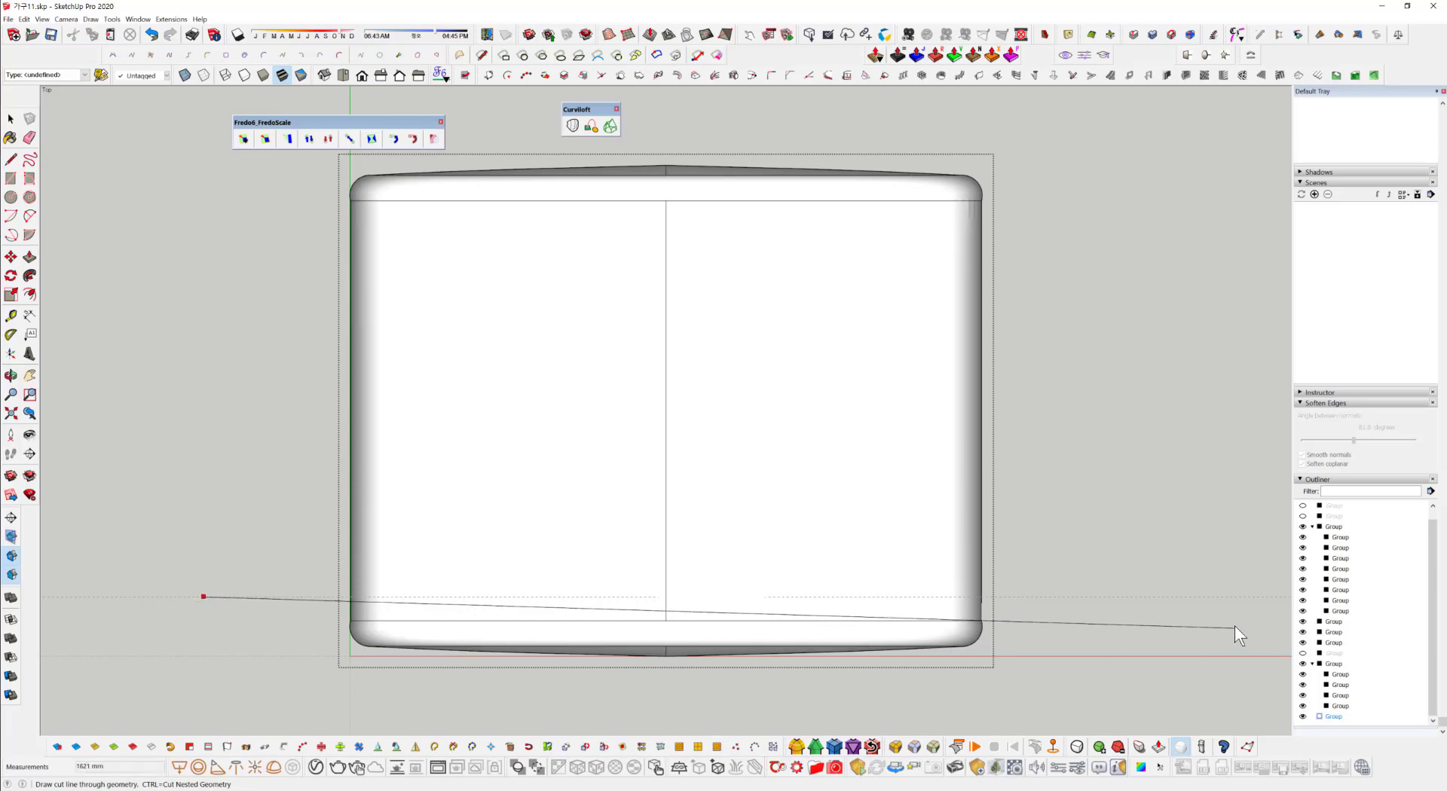
left_click(1204, 597)
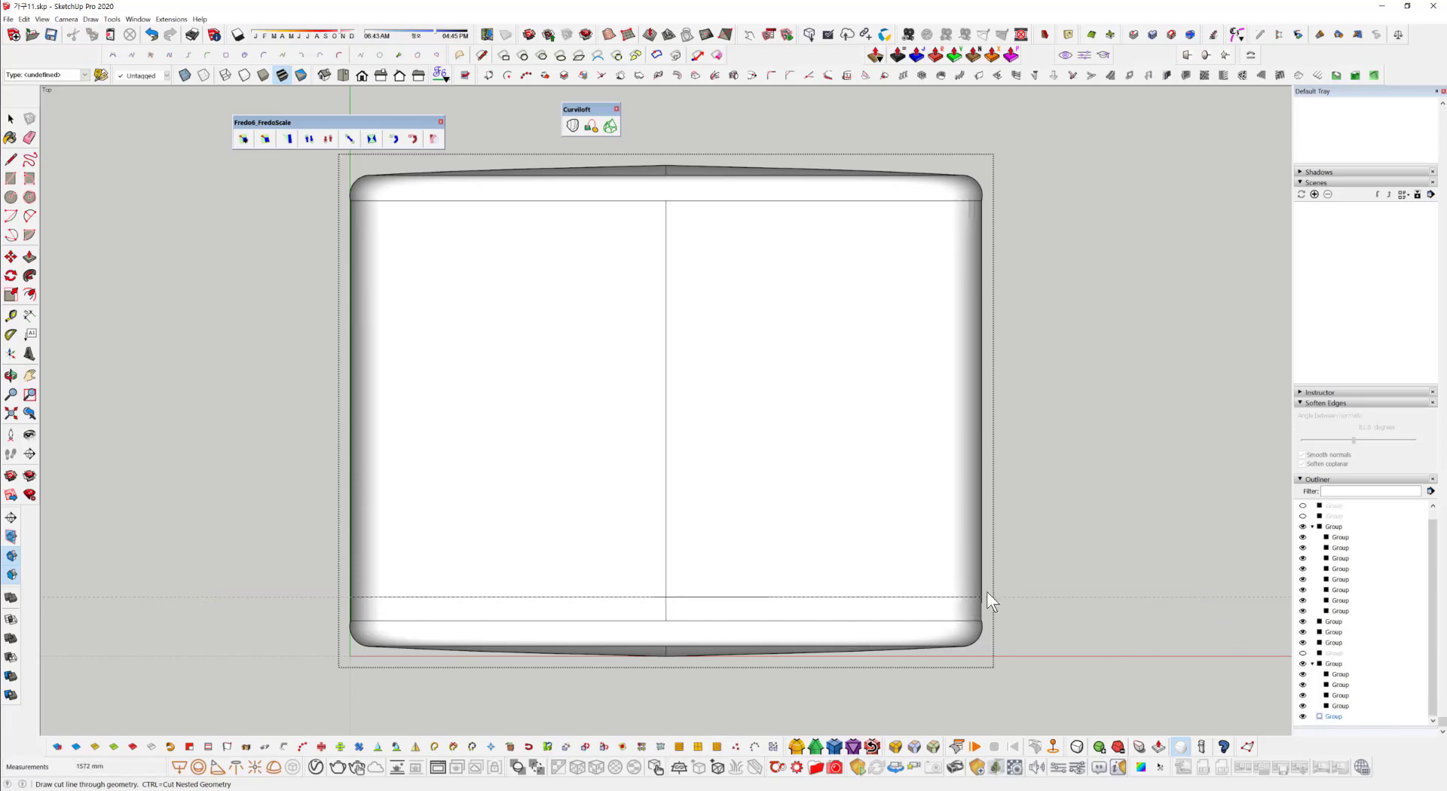
middle_click_drag(987, 597, 1001, 535)
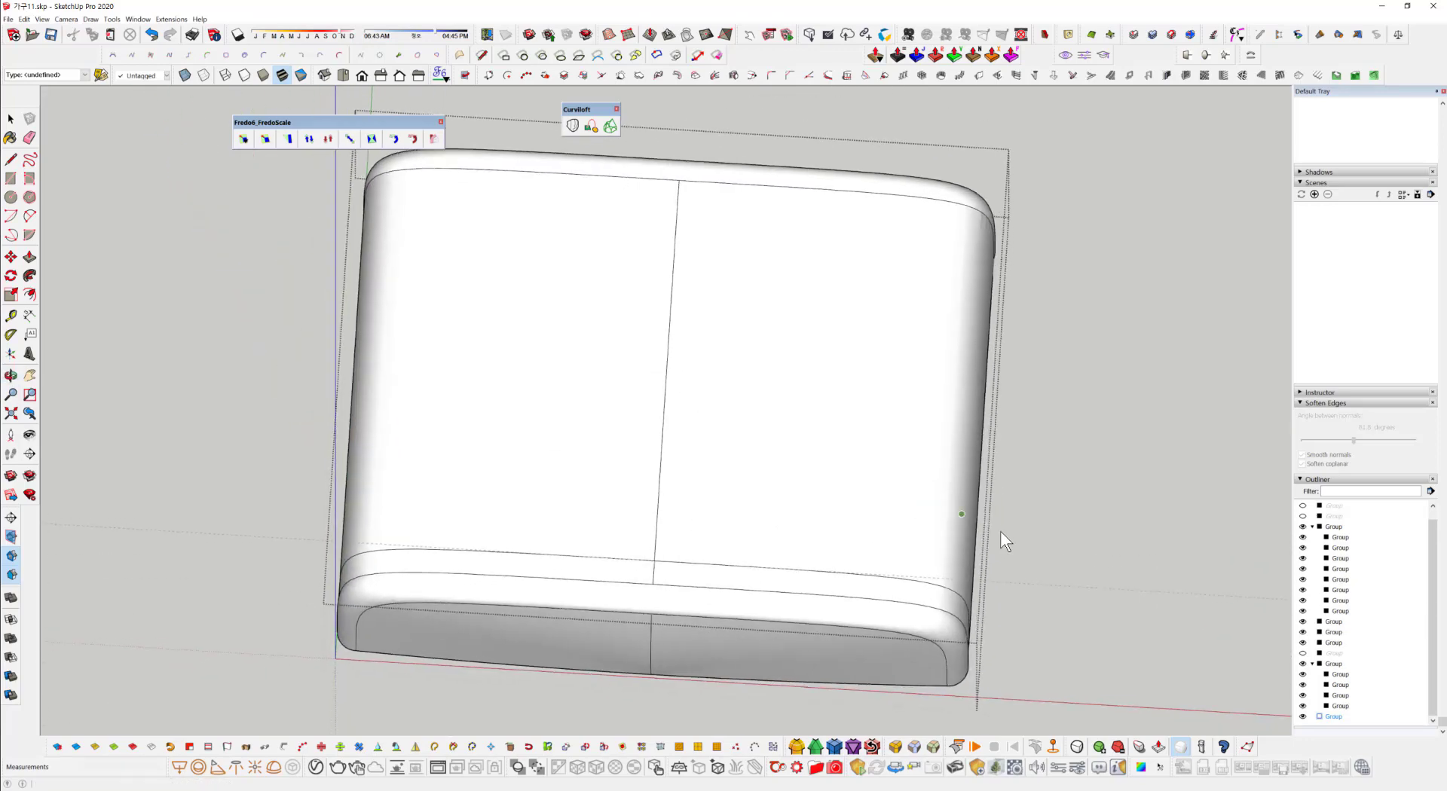
left_click(208, 330)
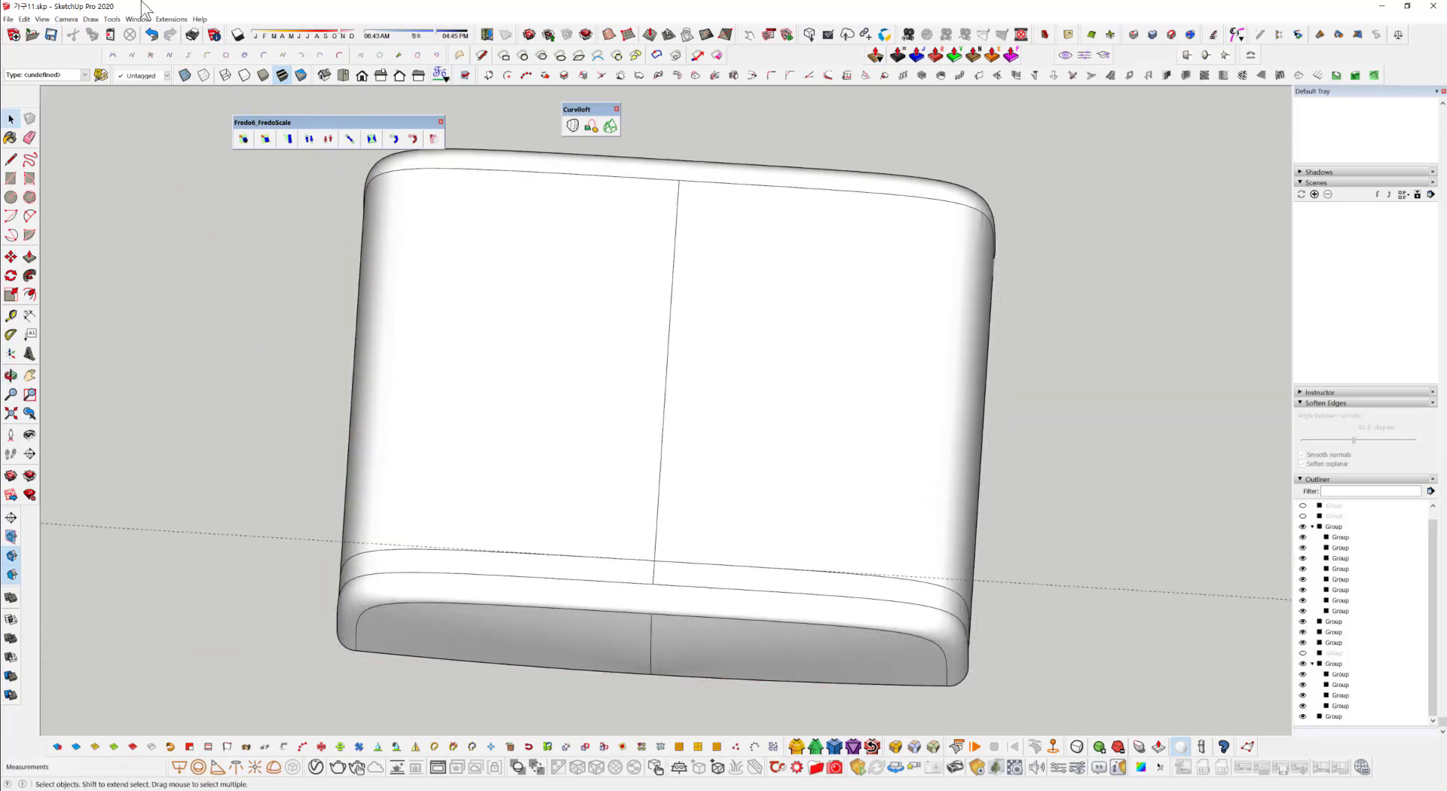
Return the camera to a perspective view and delete the construction guide.
left_click(65, 19)
left_click(102, 92)
middle_click_drag(754, 573, 773, 400)
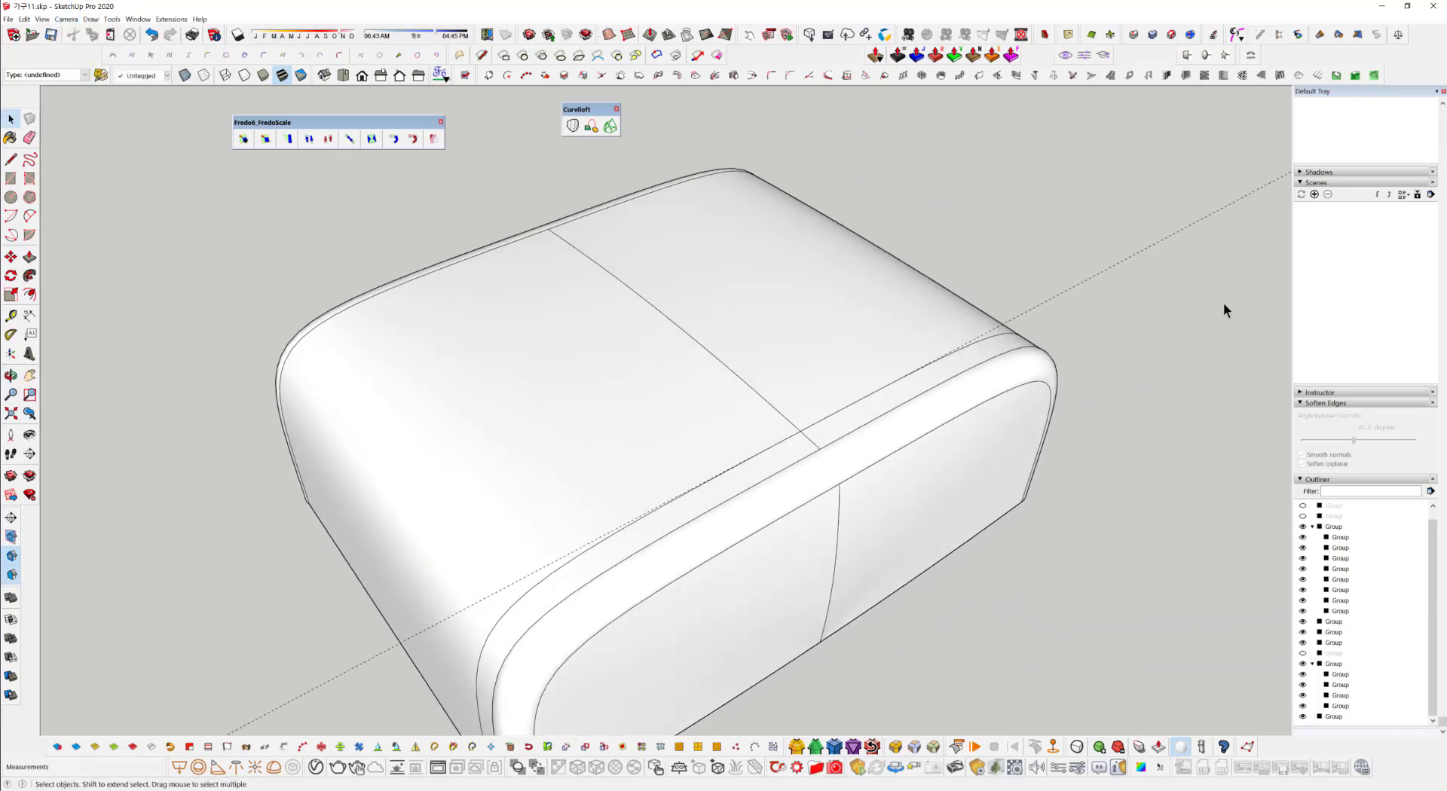
left_click(1168, 236)
key("Delete")
Open the cushion group and select the right half of the main top face behind the new cut line.
middle_click_drag(930, 535, 694, 355)
left_click(664, 336)
left_click(665, 332)
left_click(833, 333)
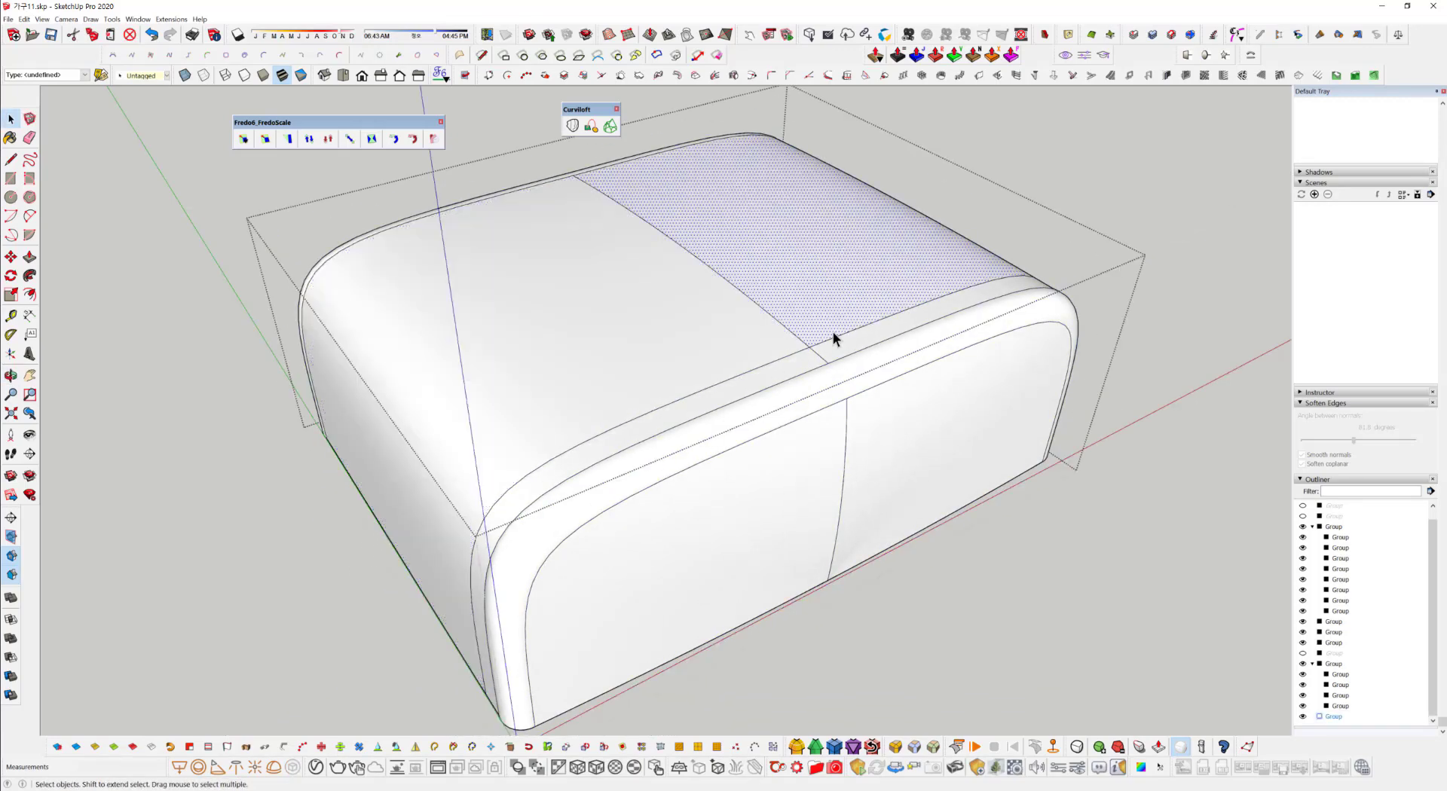
left_click(780, 372)
left_click(822, 285)
middle_click_drag(776, 493, 794, 350)
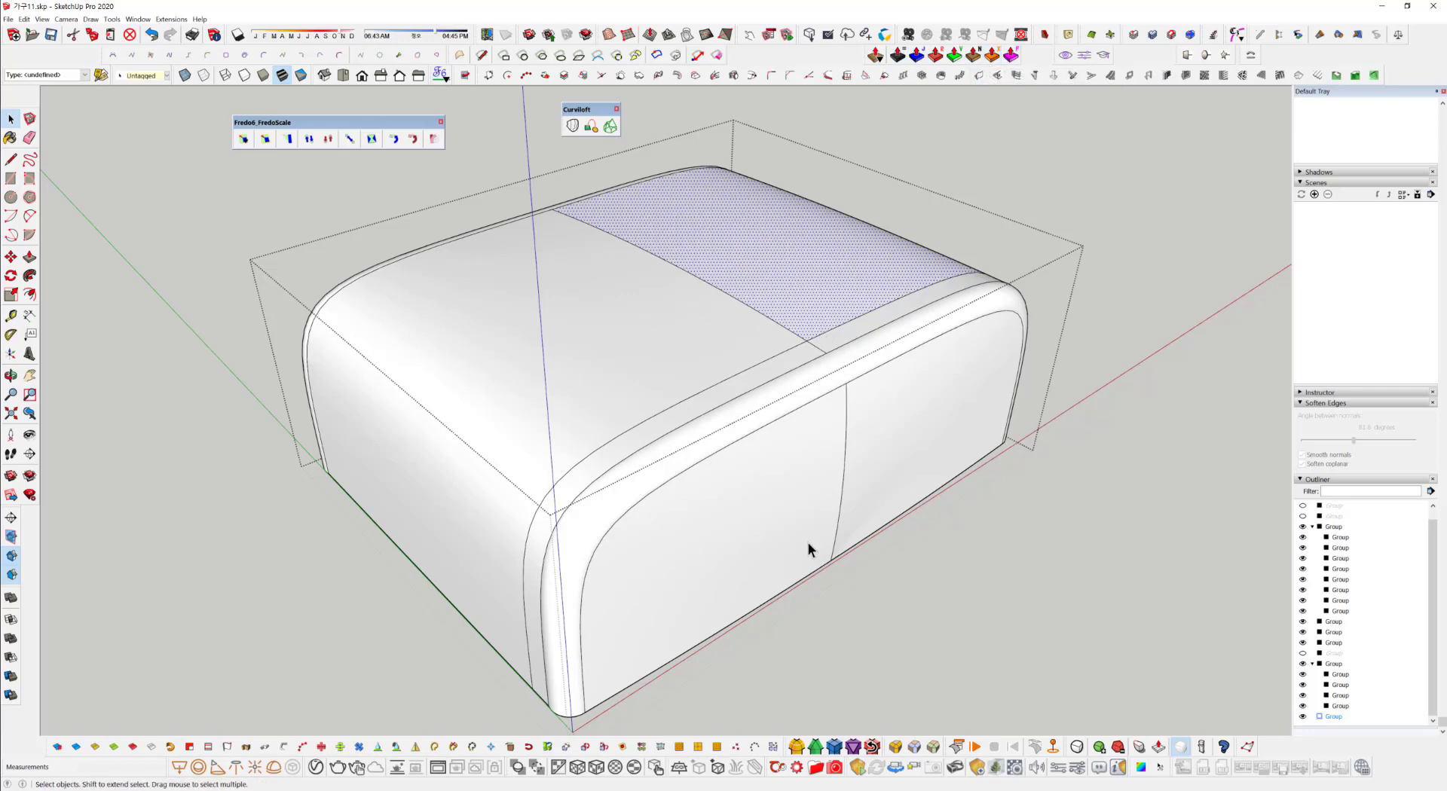
Try to thicken the selected top face with Follow Push Pull at an offset of about 120 mm.
middle_click_drag(765, 282, 587, 361)
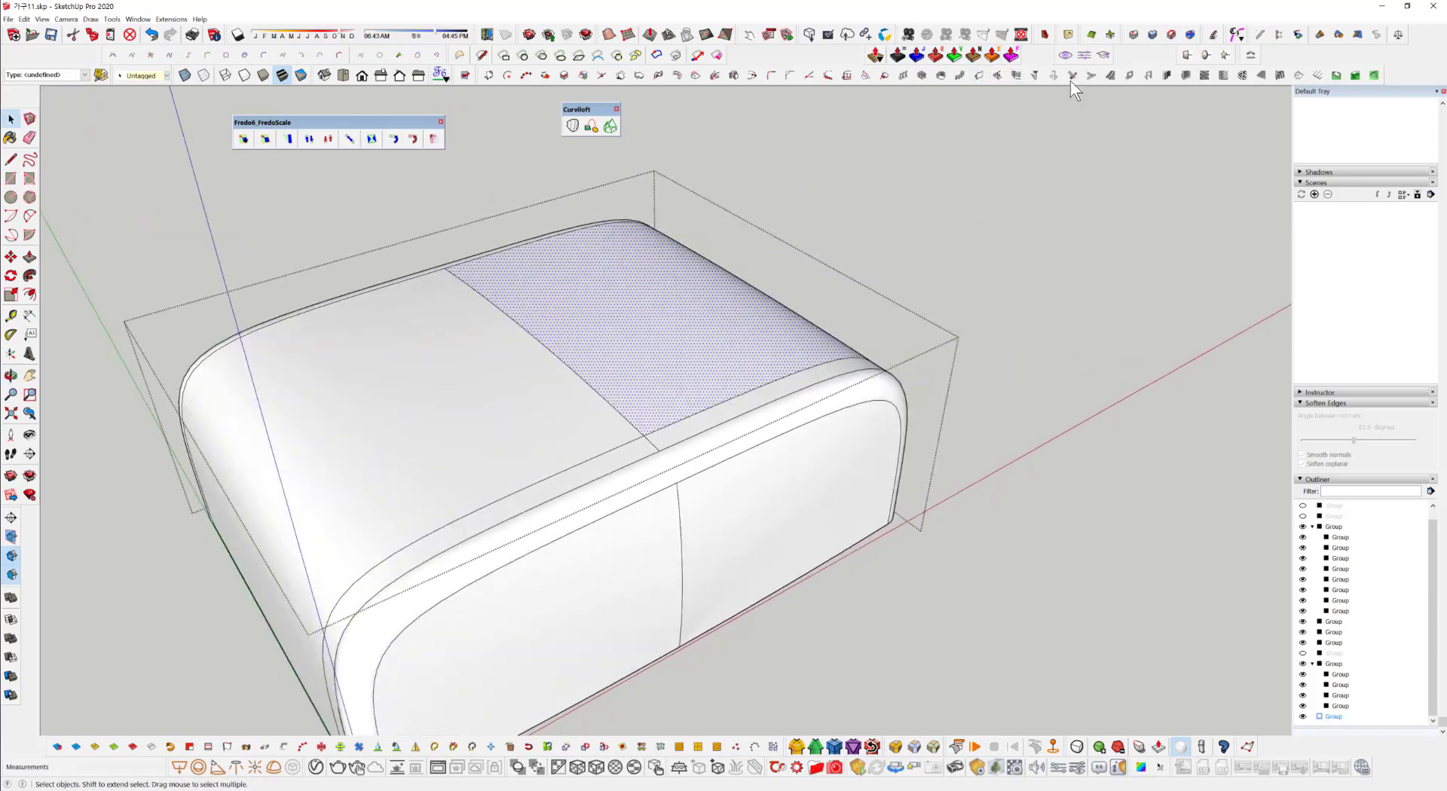
left_click(1014, 55)
left_click_drag(687, 331, 742, 355)
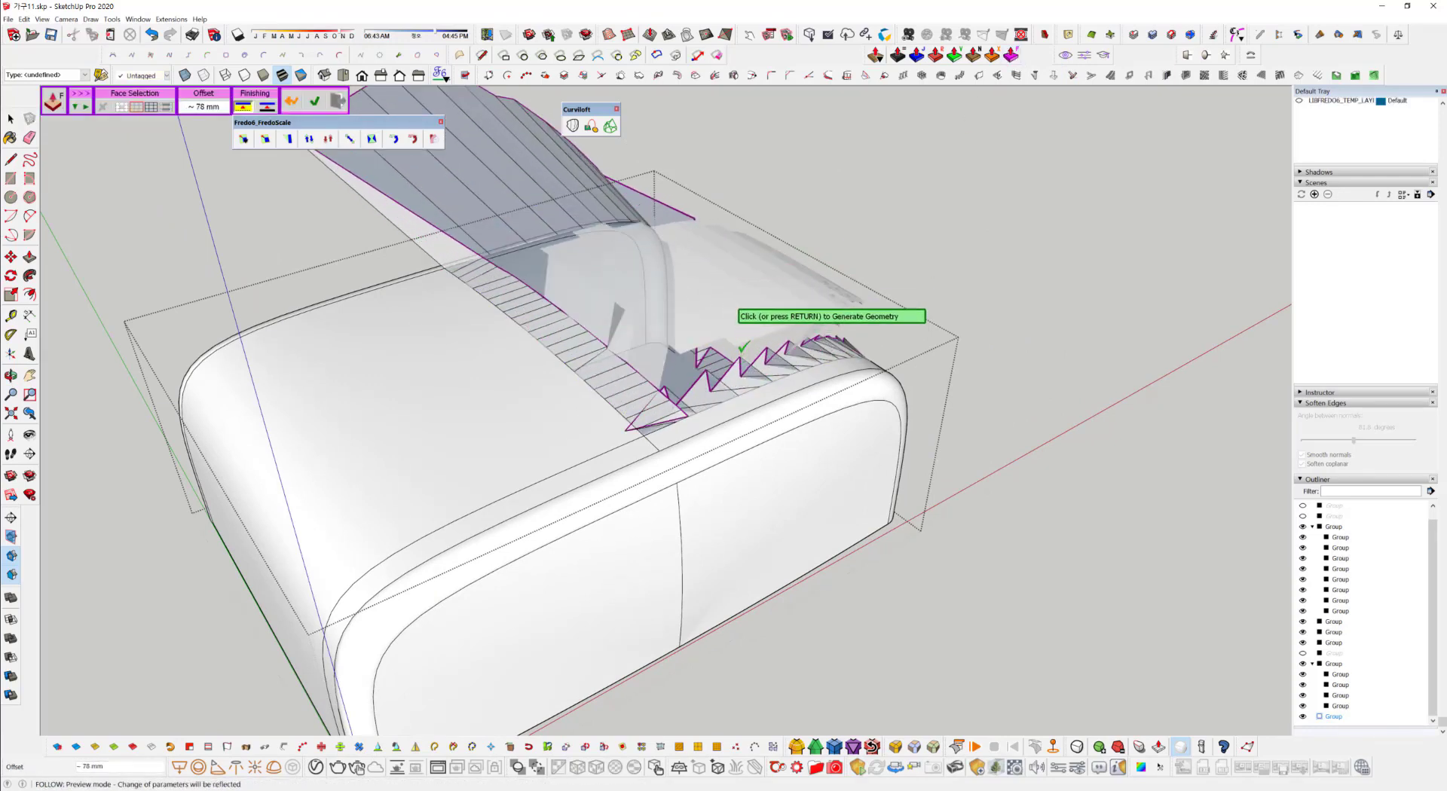
left_click(965, 280)
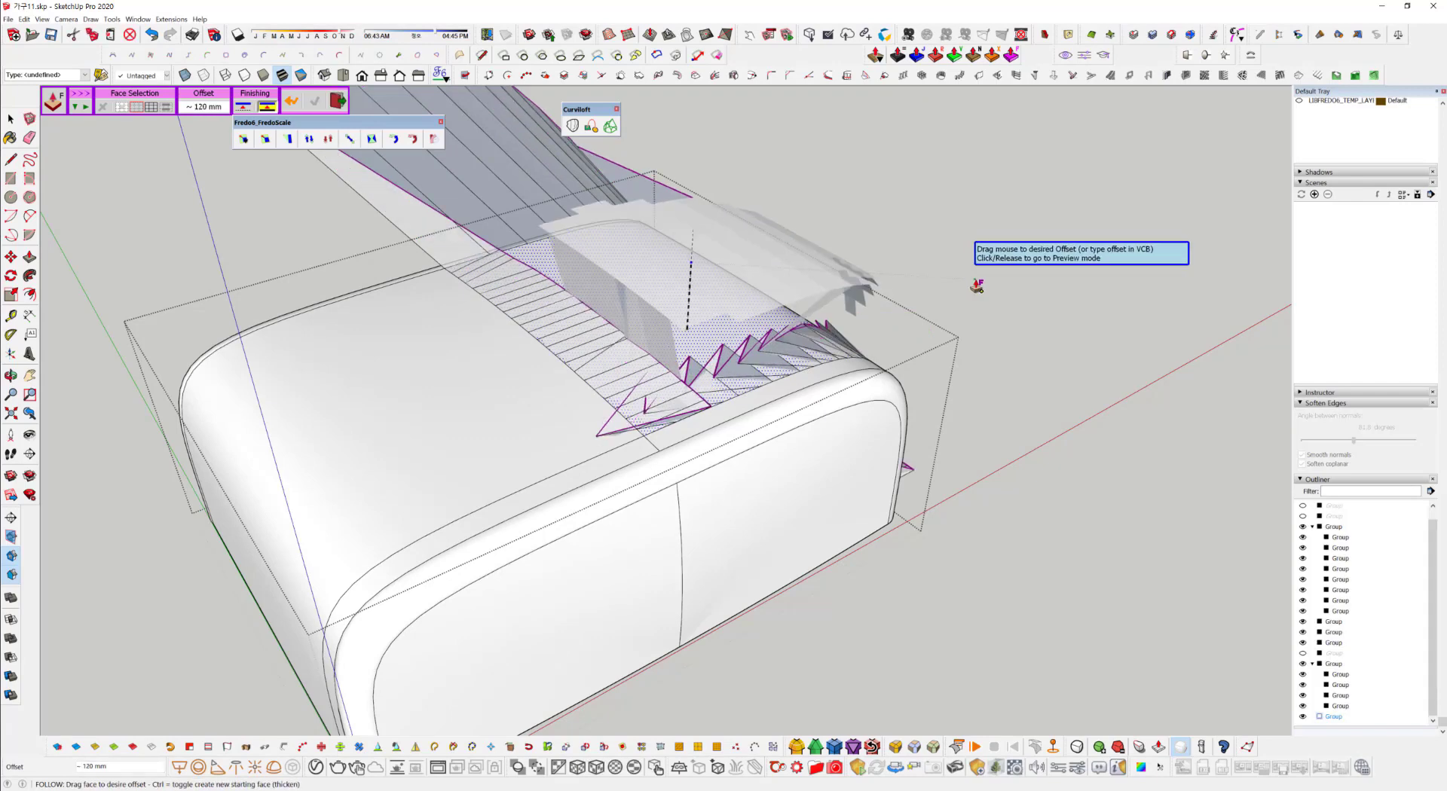
left_click(699, 283)
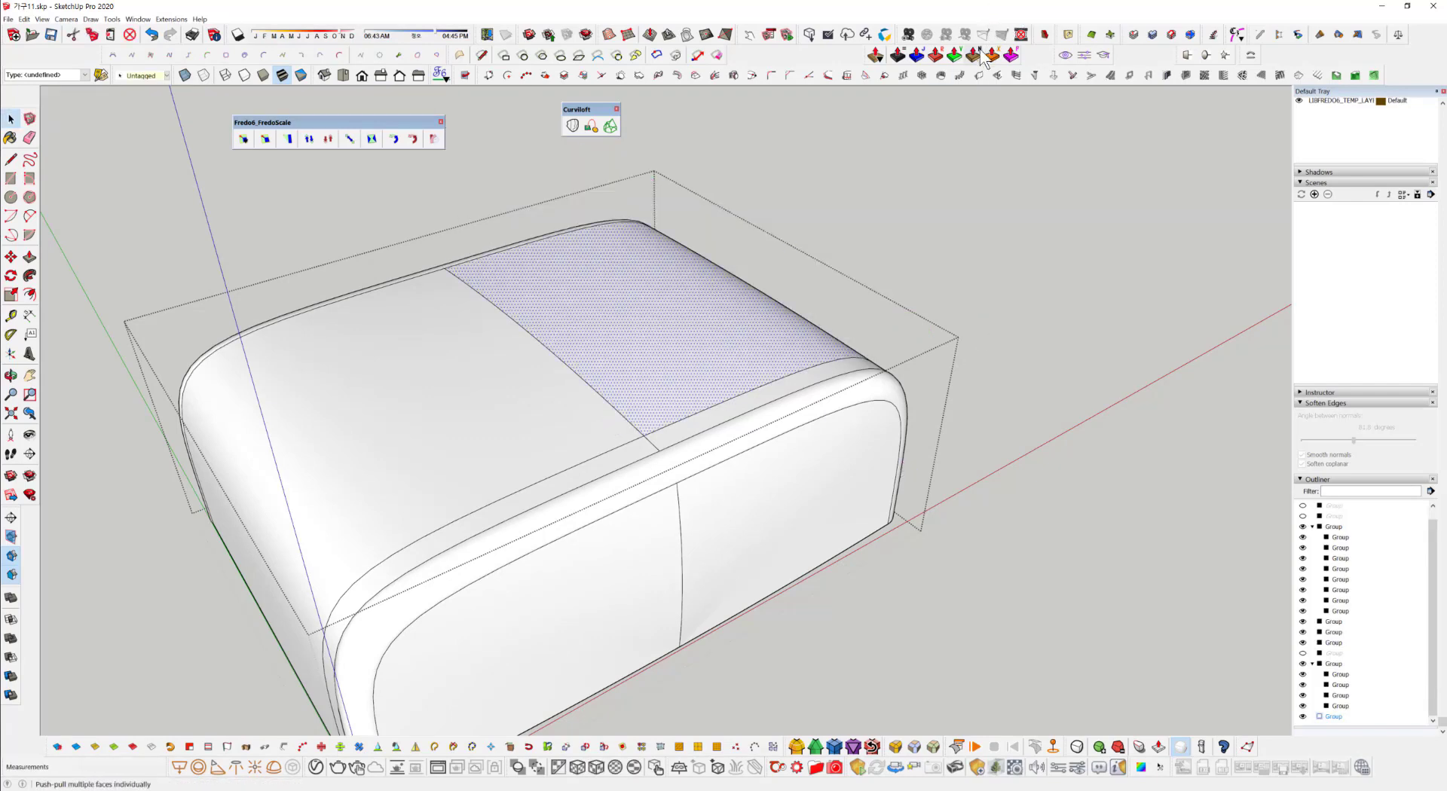
Try to extrude the selected top face with Extrude Push Pull at an offset of about 182 mm.
left_click(1011, 55)
left_click_drag(709, 342, 802, 241)
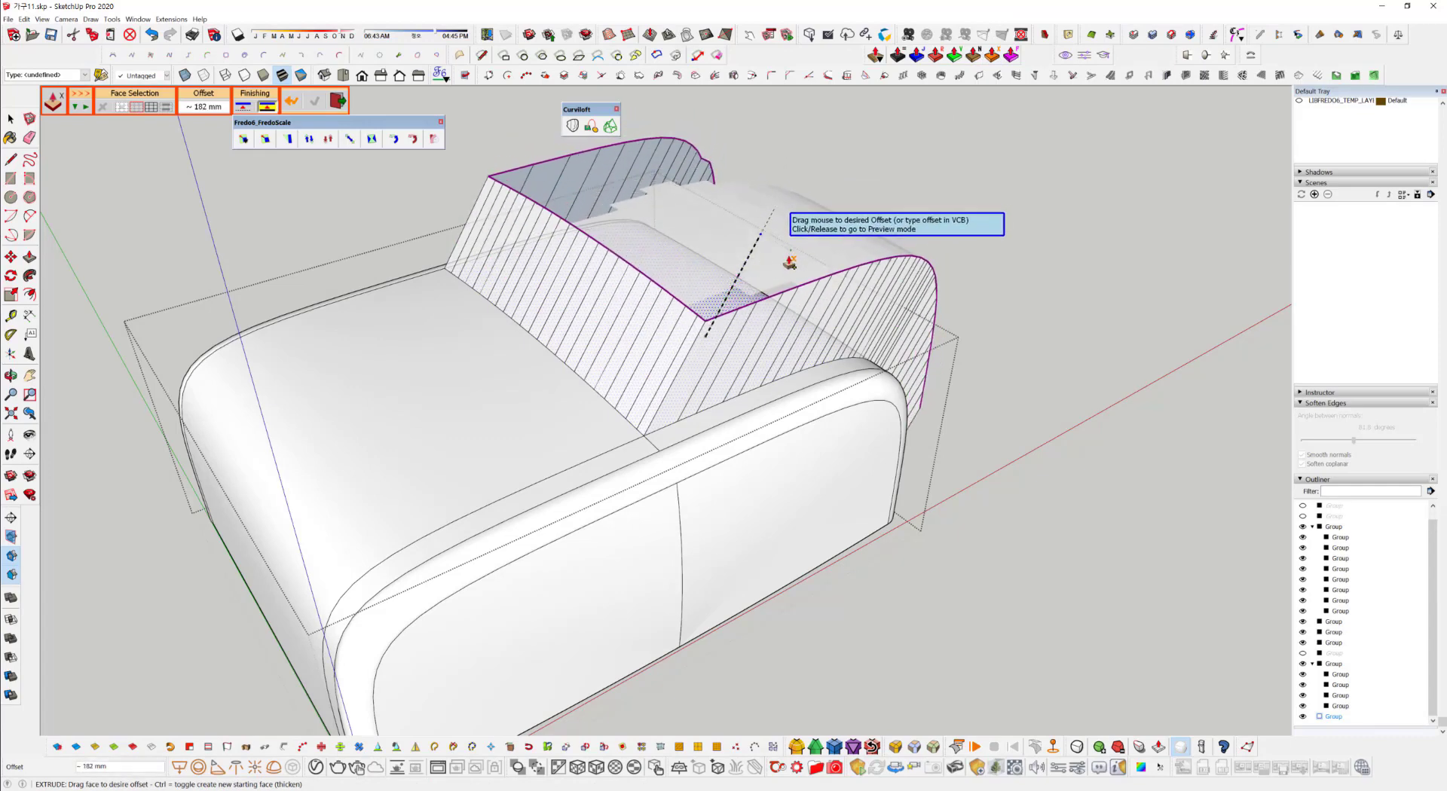
key("Escape")
Try to offset the selected top face with Normal Push Pull at about 200 mm and leave the tool.
left_click(975, 57)
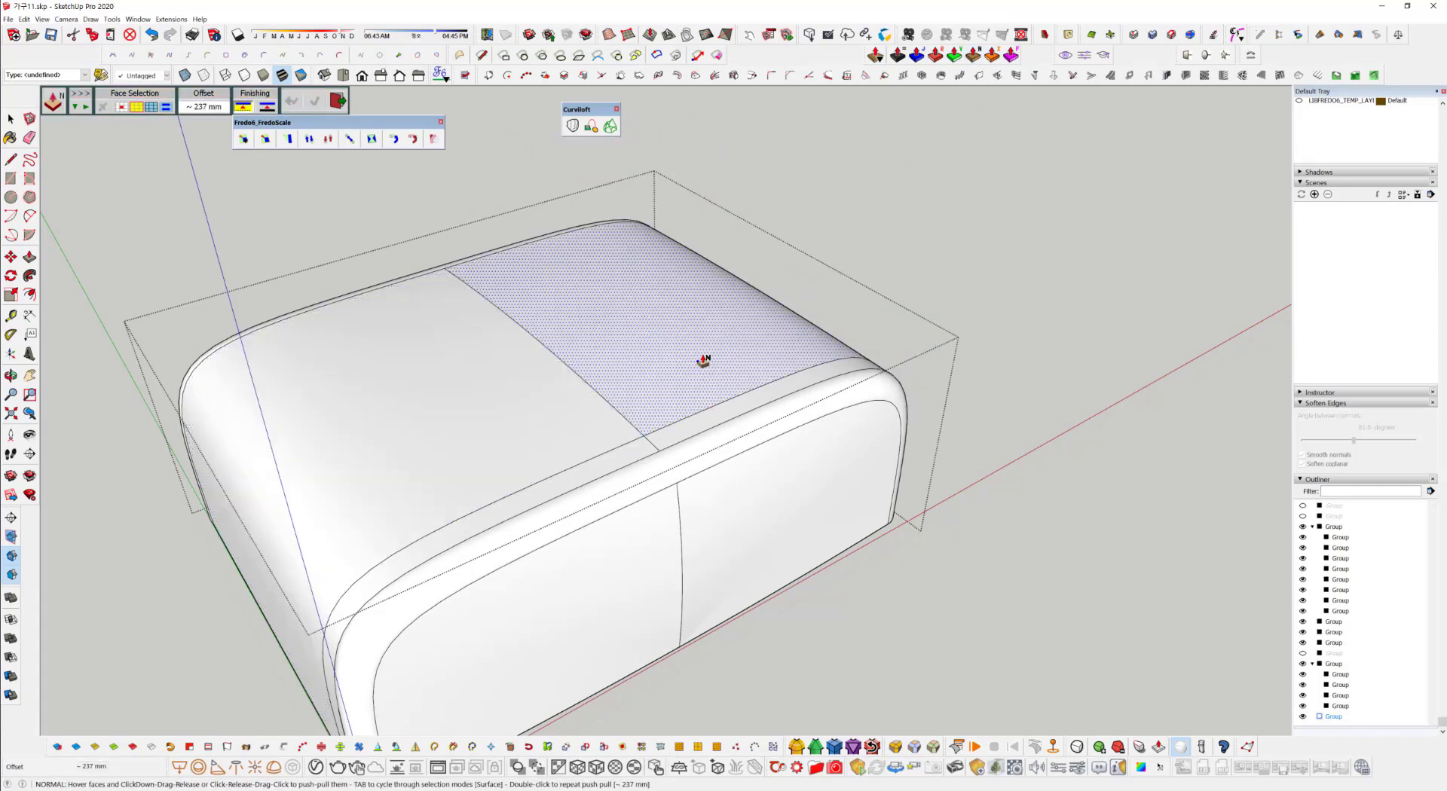
left_click_drag(704, 358, 772, 220)
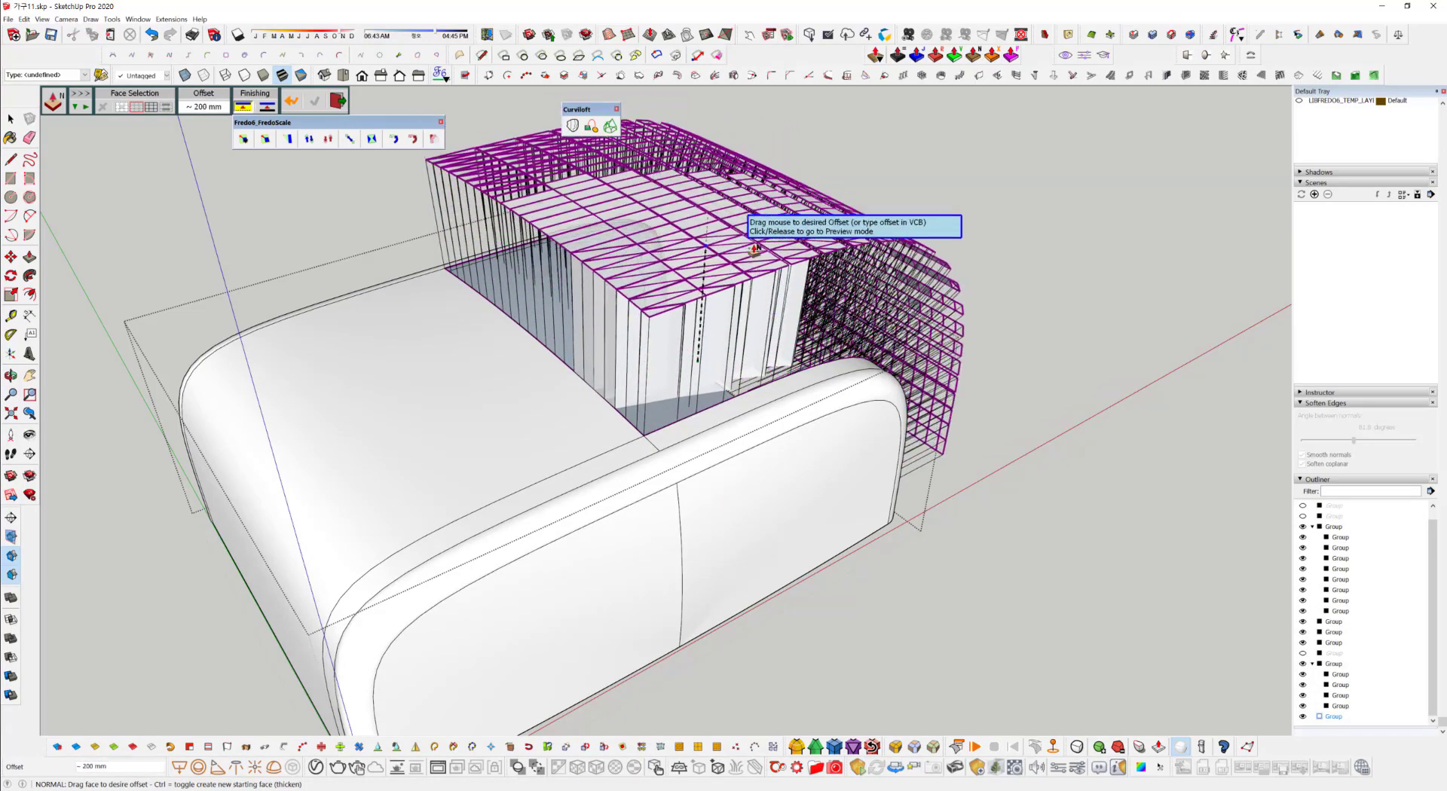
middle_click_drag(670, 289, 490, 291)
left_click(647, 296)
middle_click_drag(858, 415, 707, 336)
key("space")
Try Vector Push Pull on the selected top face, locking the direction to the red axis and to the blue axis, and cancel the tool.
middle_click_drag(794, 450, 809, 310)
left_click(801, 285)
left_click(954, 56)
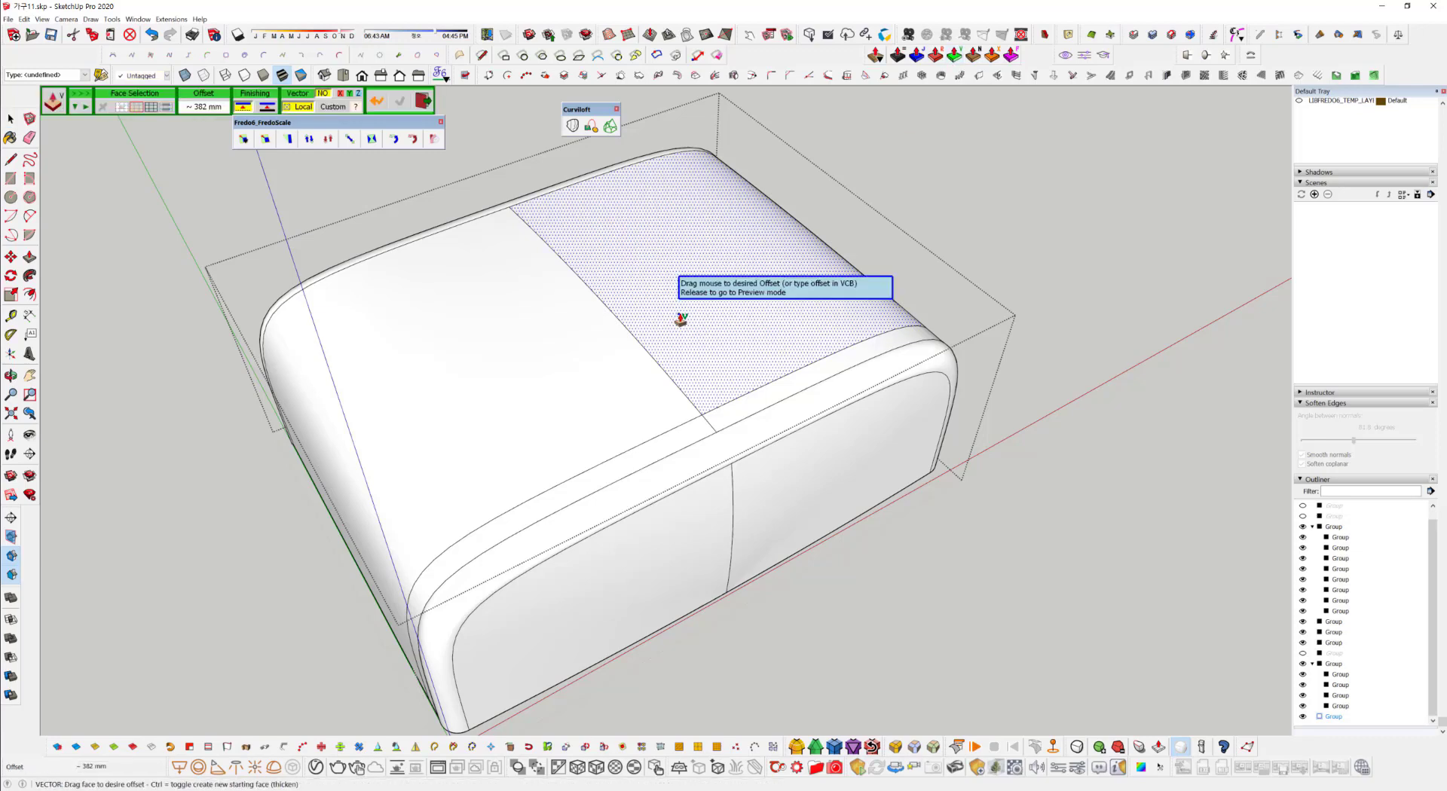
left_click(678, 312)
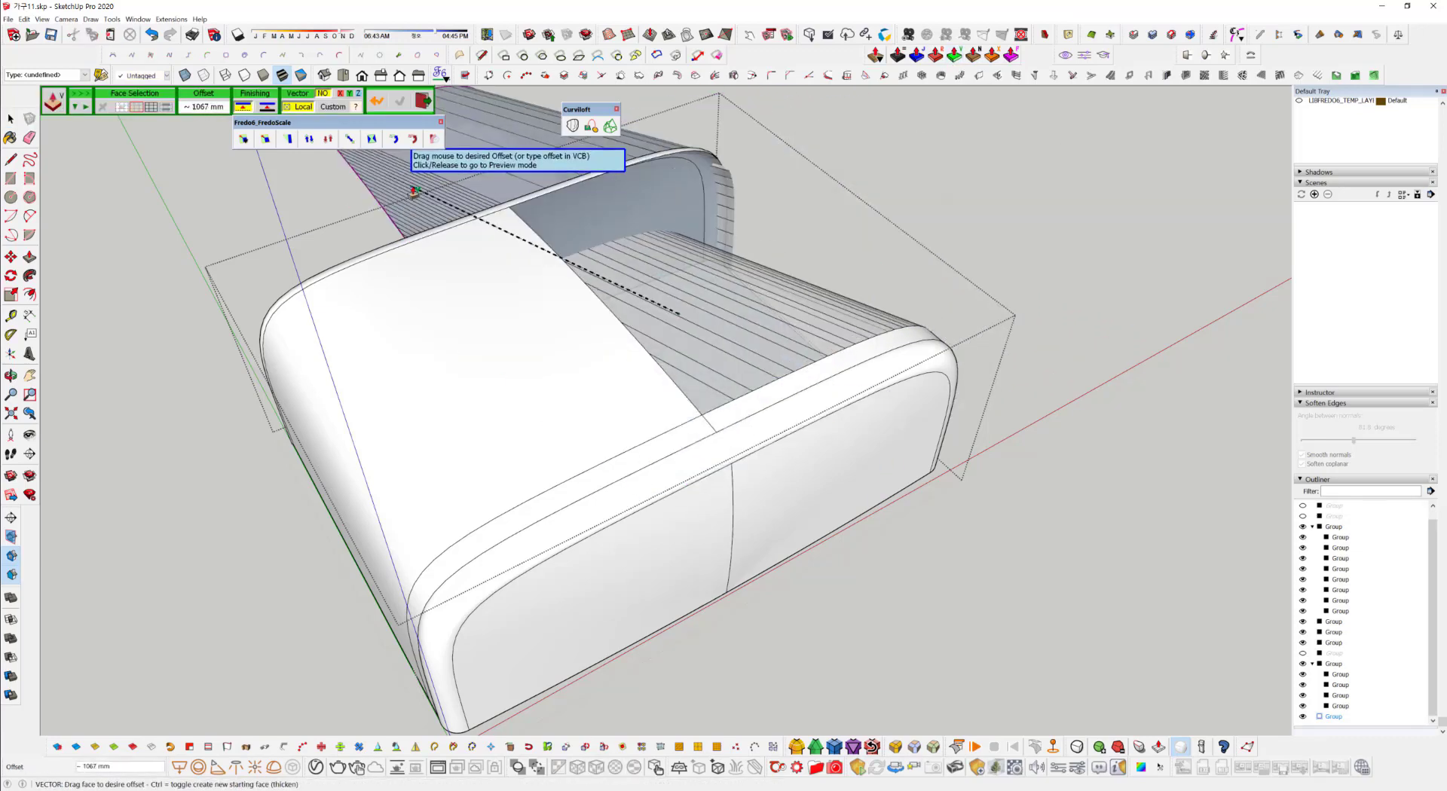
key("Up")
key("Right")
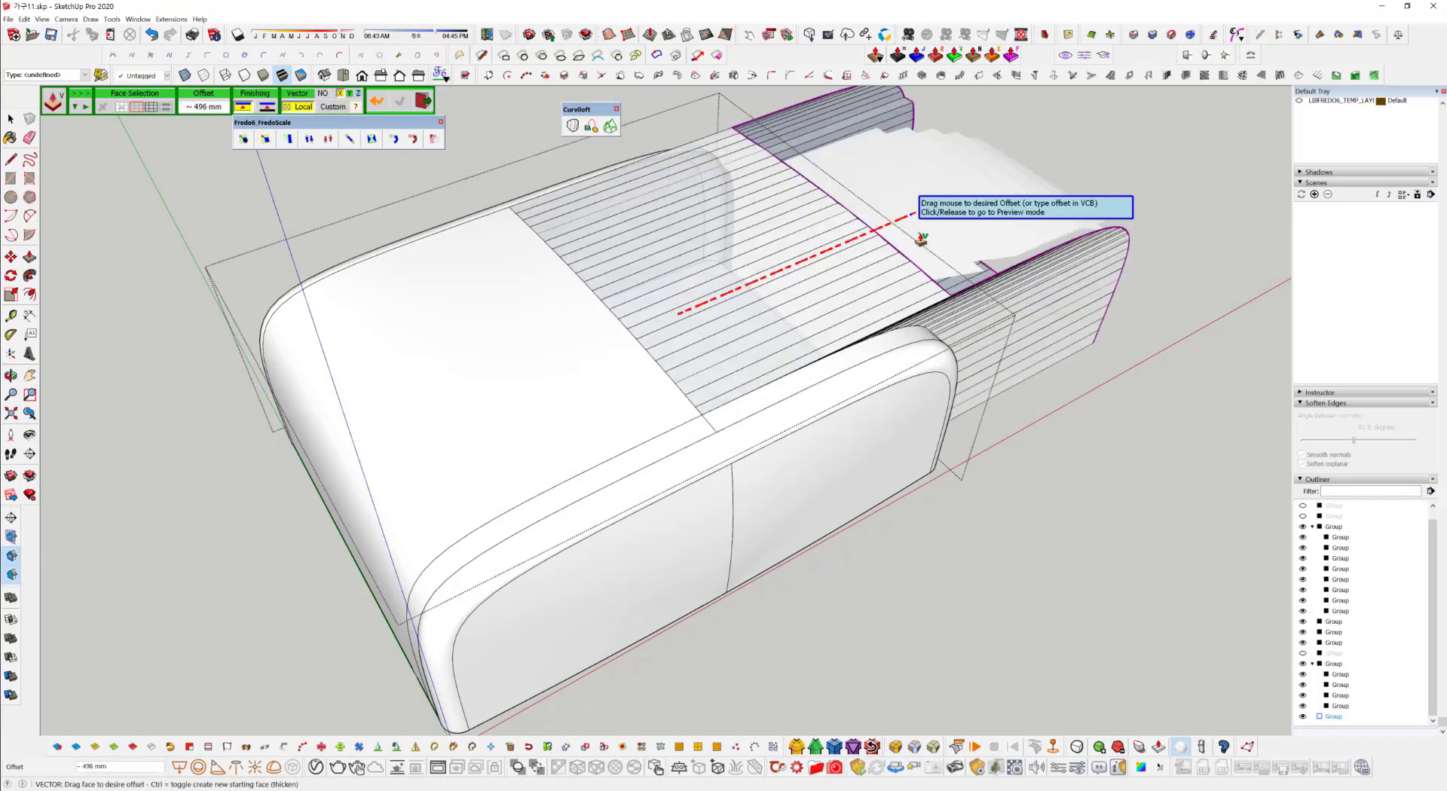
key("Left")
key("Up")
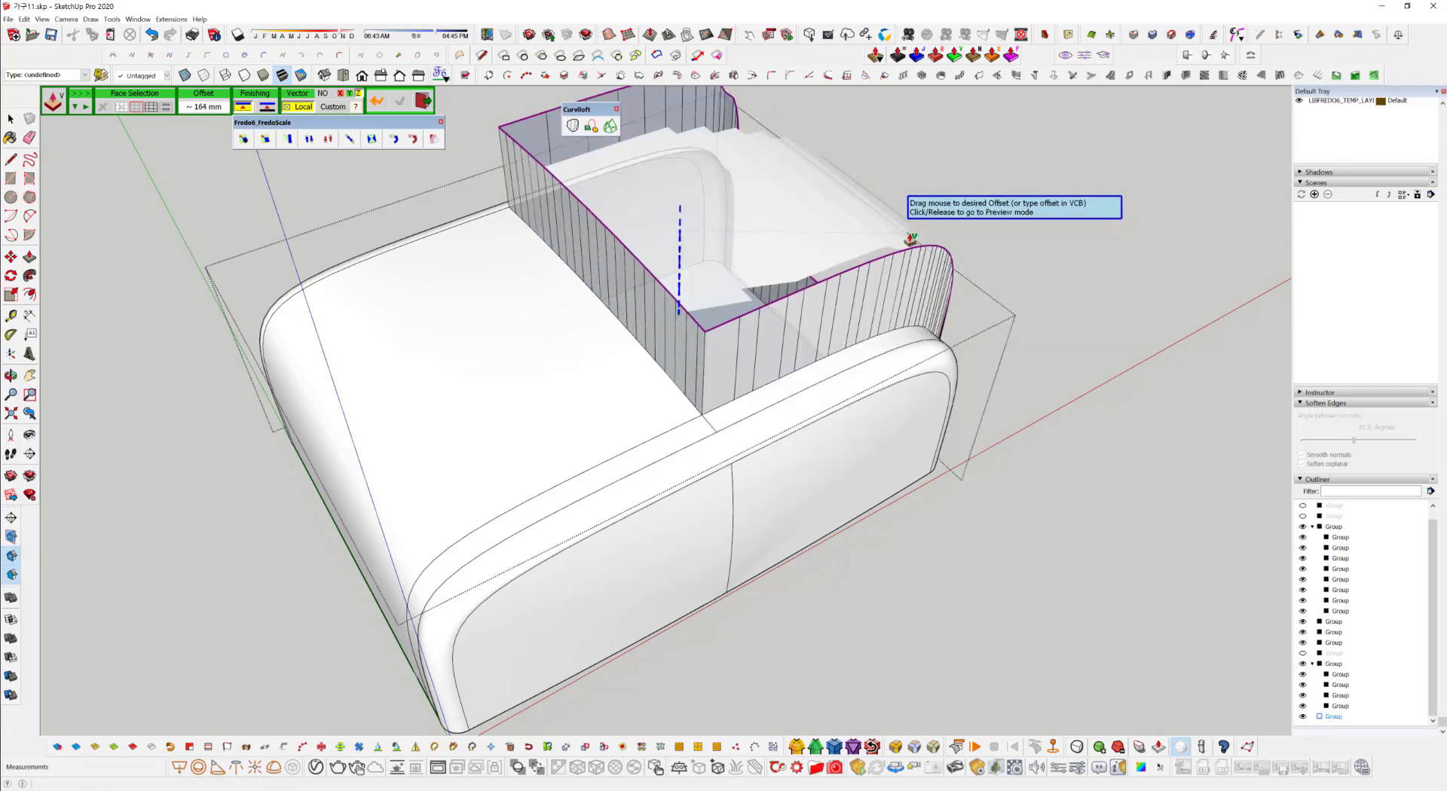
key("space")
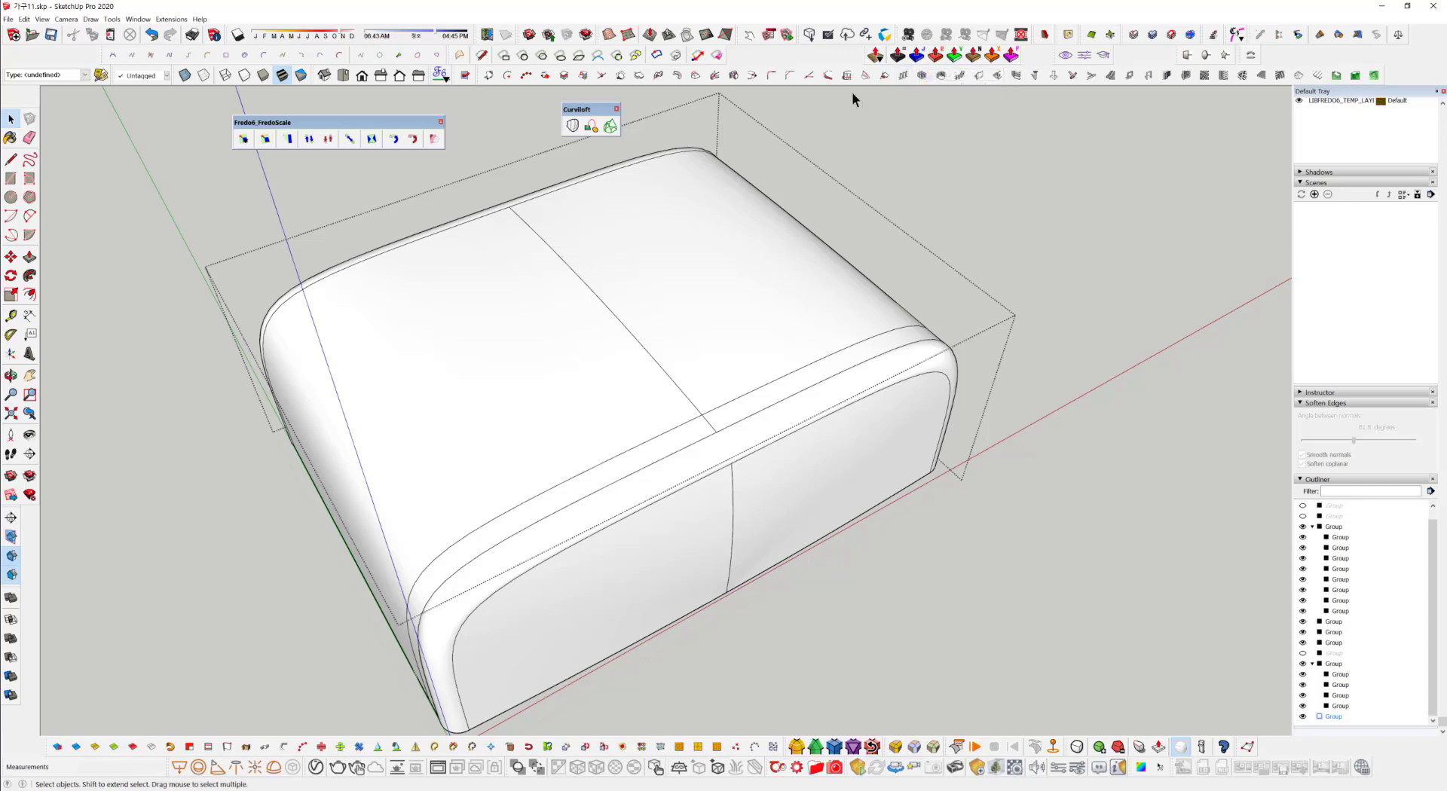
Select both halves of the cushion's main top surface, view them from the side, and clear the selection.
middle_click_drag(527, 316, 657, 367)
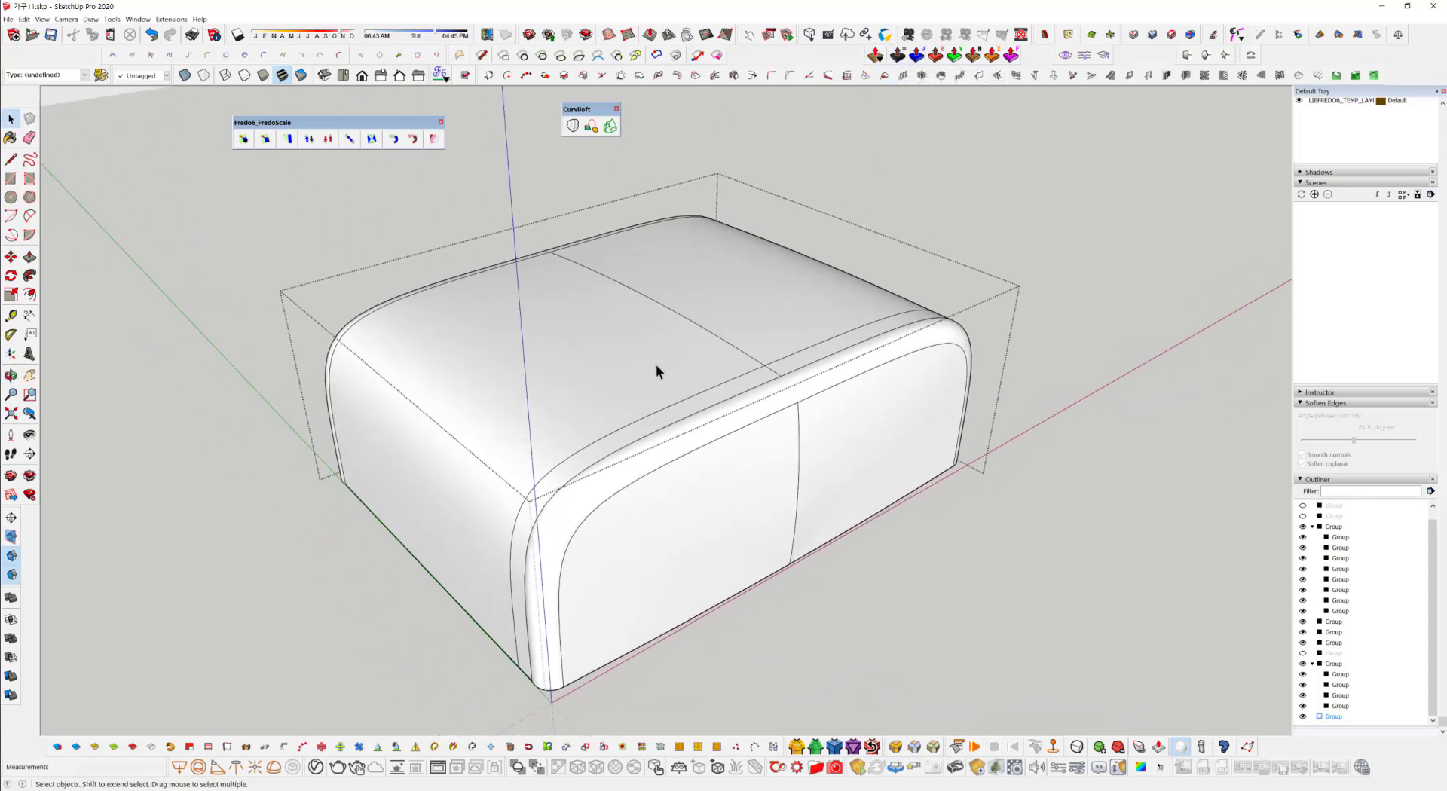
left_click(658, 367)
left_click(838, 286)
middle_click_drag(877, 329, 310, 355)
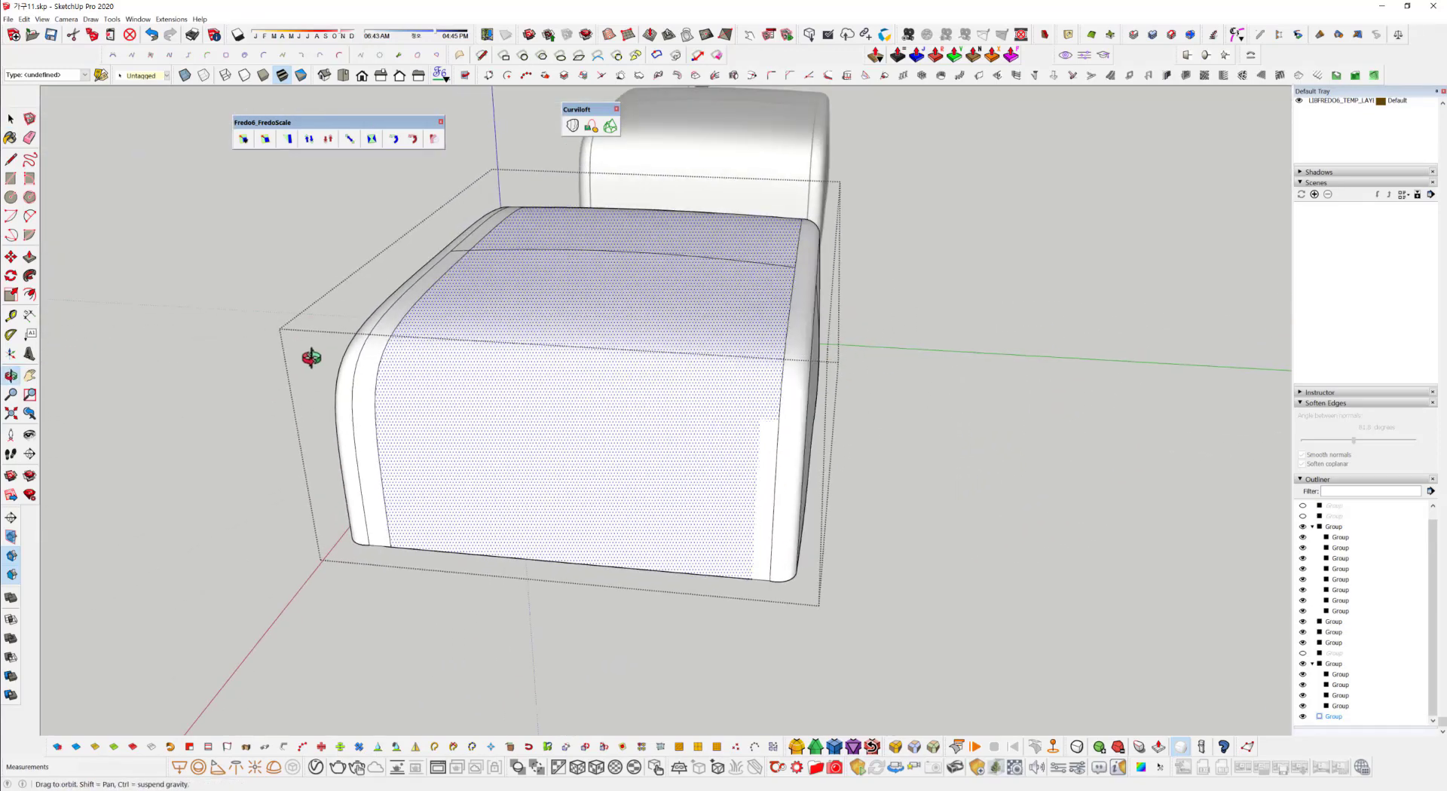
left_click(968, 600)
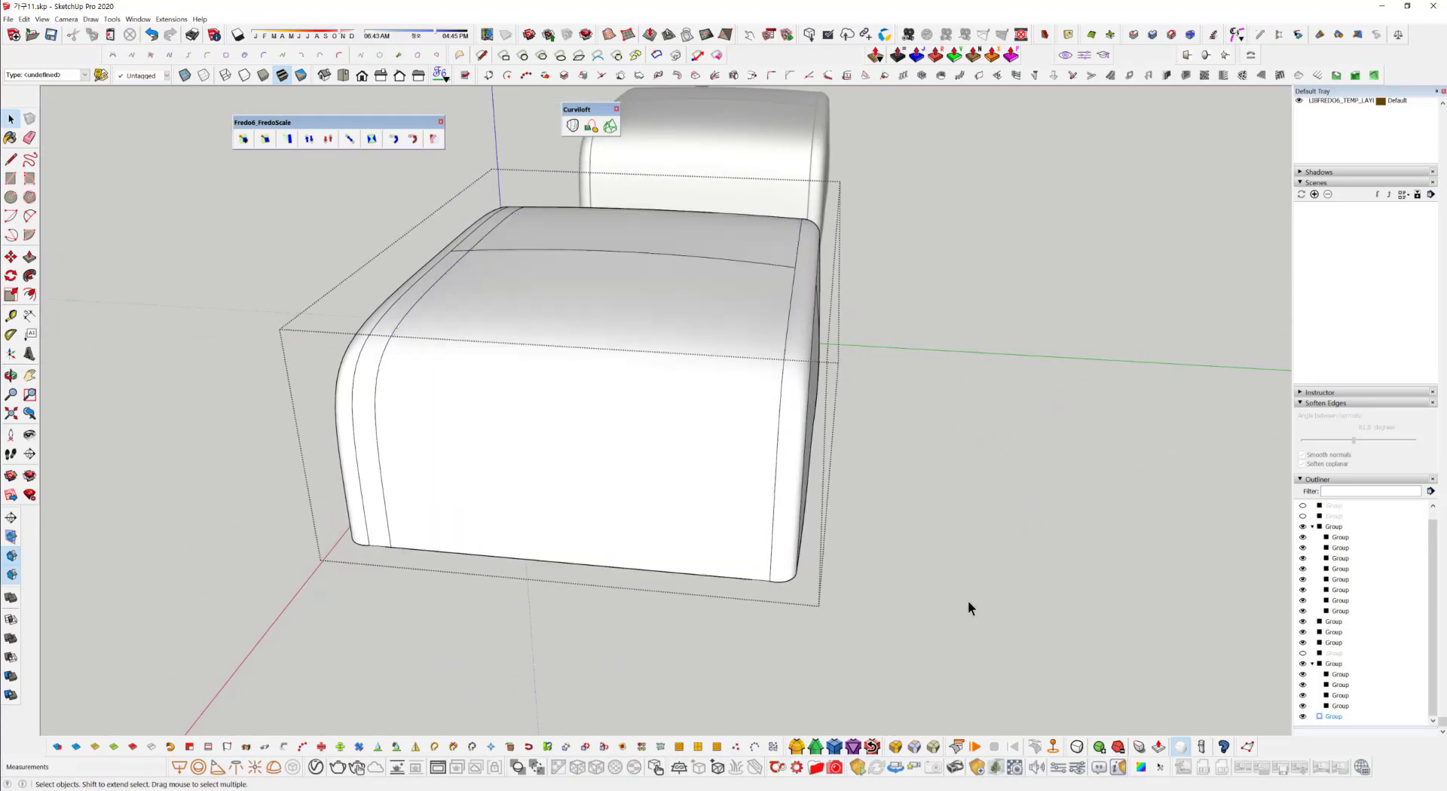
Leave the cushion group, view the whole cushion, and reopen the group for editing.
middle_click_drag(897, 615, 979, 593)
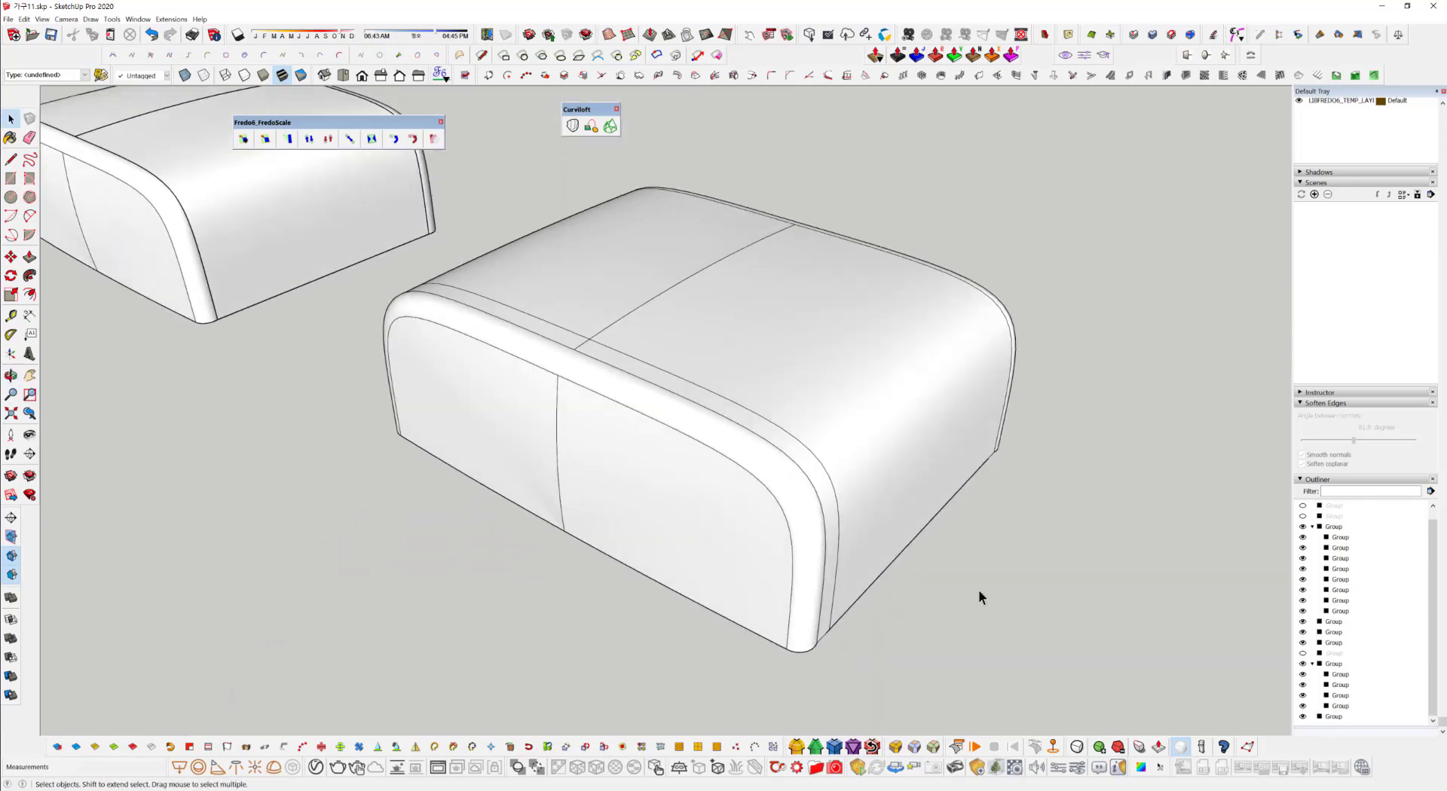
left_click(855, 337)
middle_click_drag(1055, 621, 1076, 599)
key("Return")
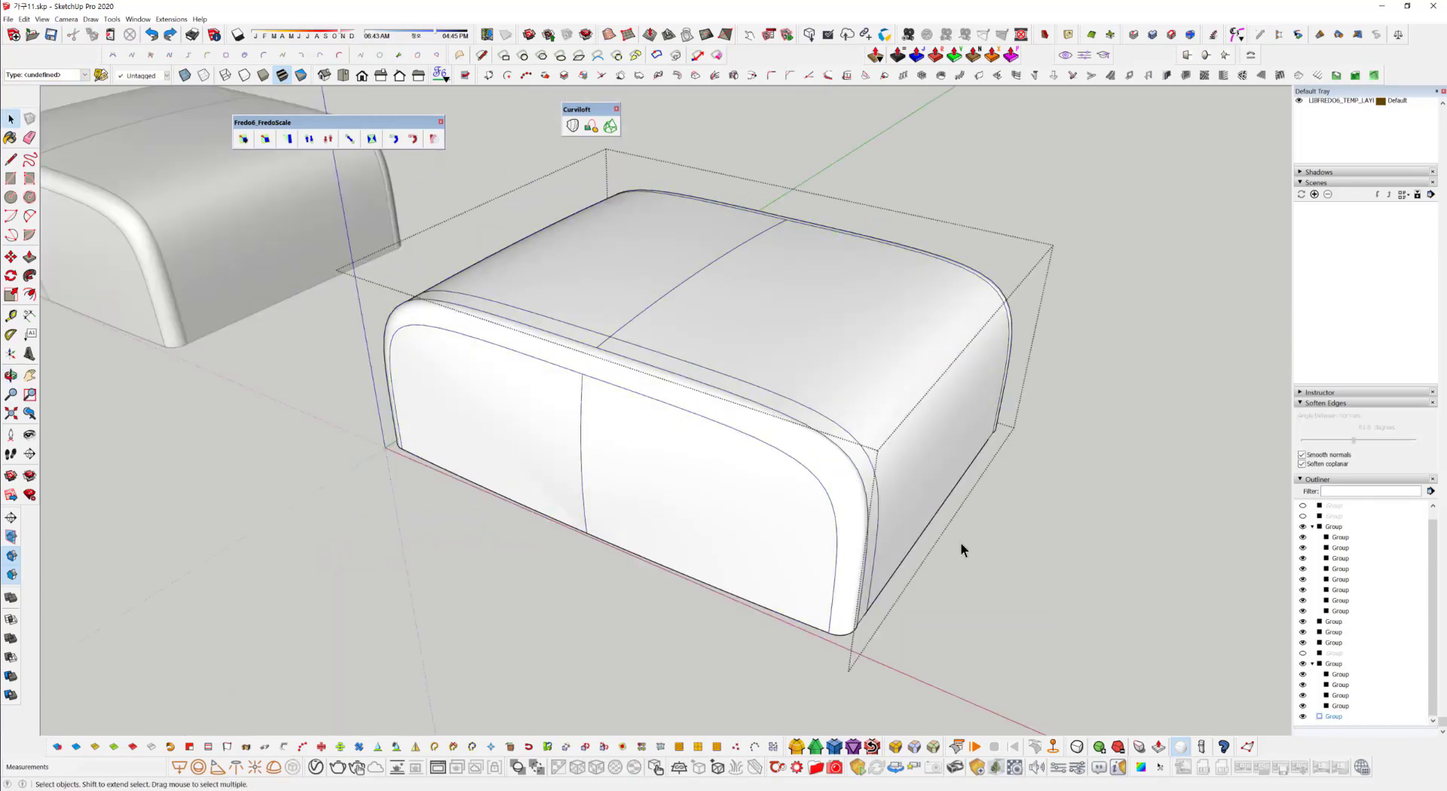
Select the half of the cushion's main surface on the viewed side together with its bounding edges.
left_click(897, 372)
middle_click_drag(929, 487, 825, 479)
left_click(825, 451)
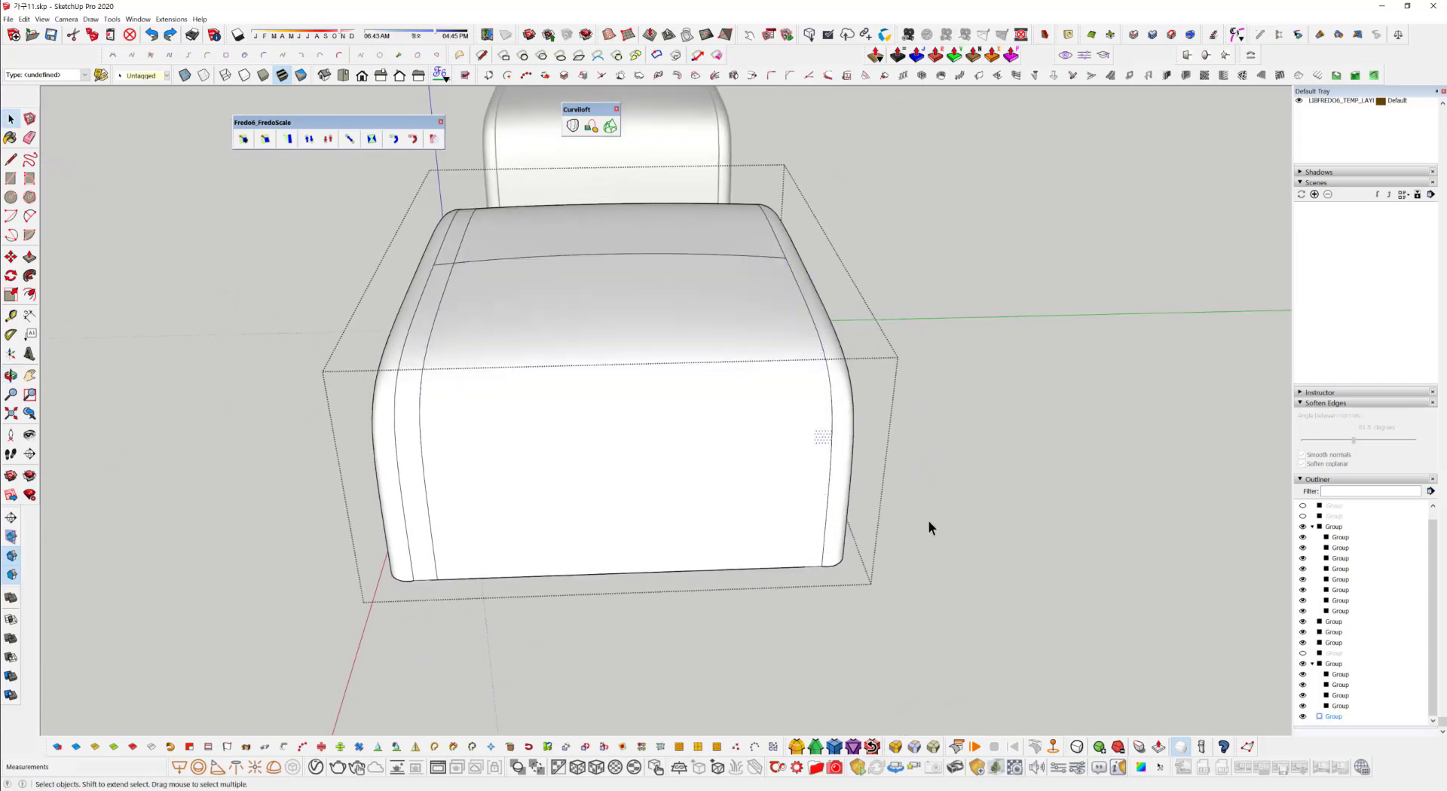
middle_click_drag(930, 526, 775, 488)
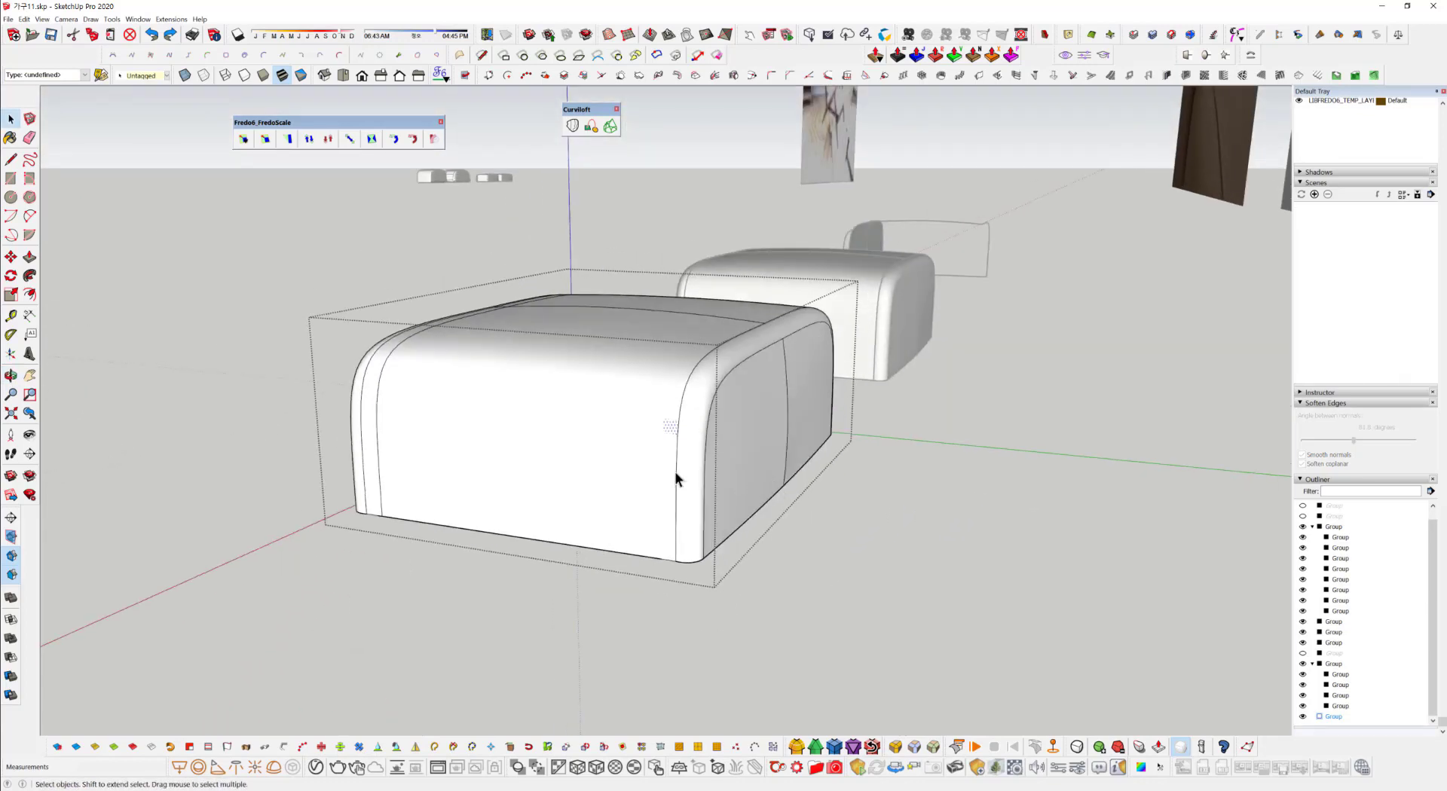
middle_click_drag(668, 465, 775, 547)
left_click(779, 508)
key("space")
double_click(771, 487)
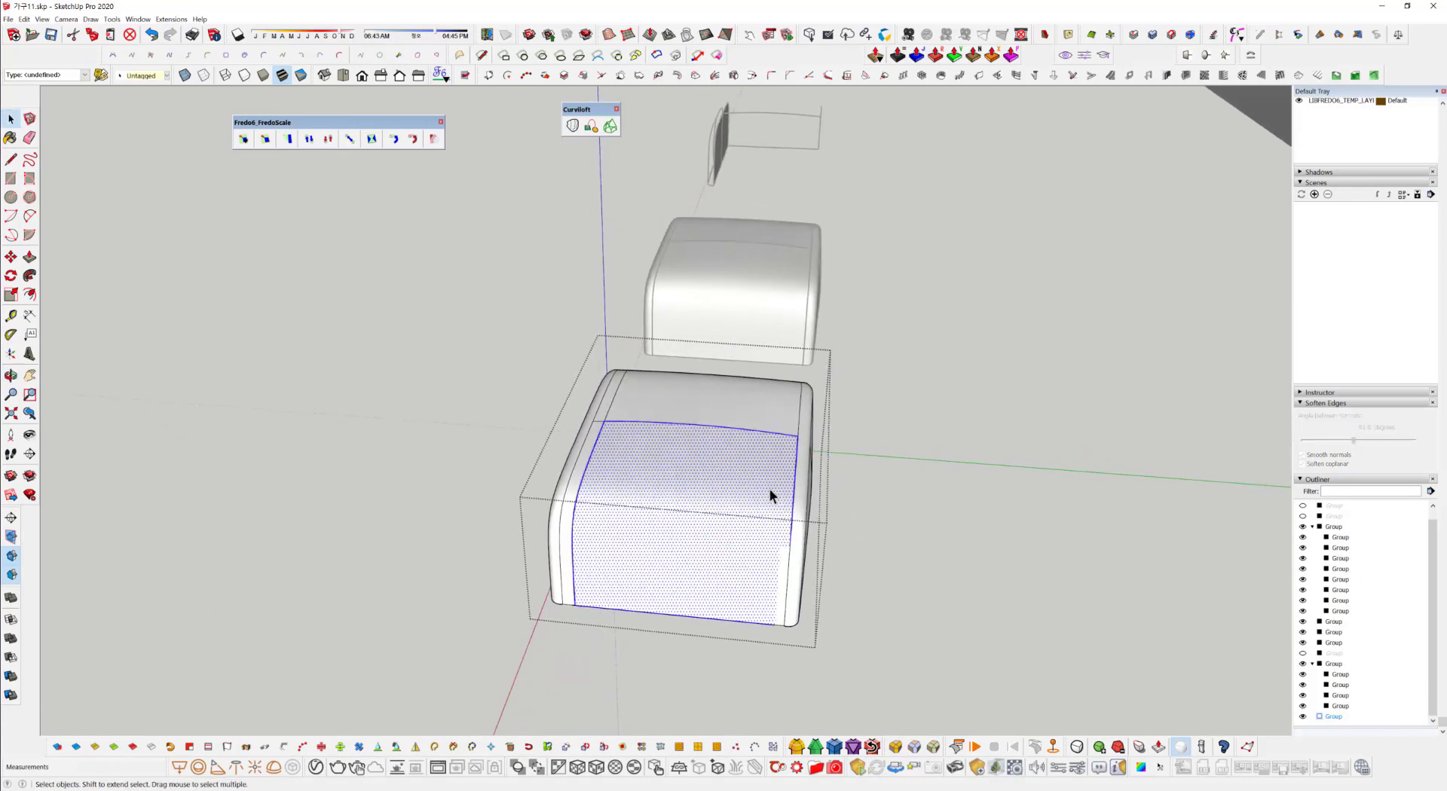
Add the other half of the main curved surface to the selection and turn the cushion back to its front.
scroll(790, 558, "up", 5)
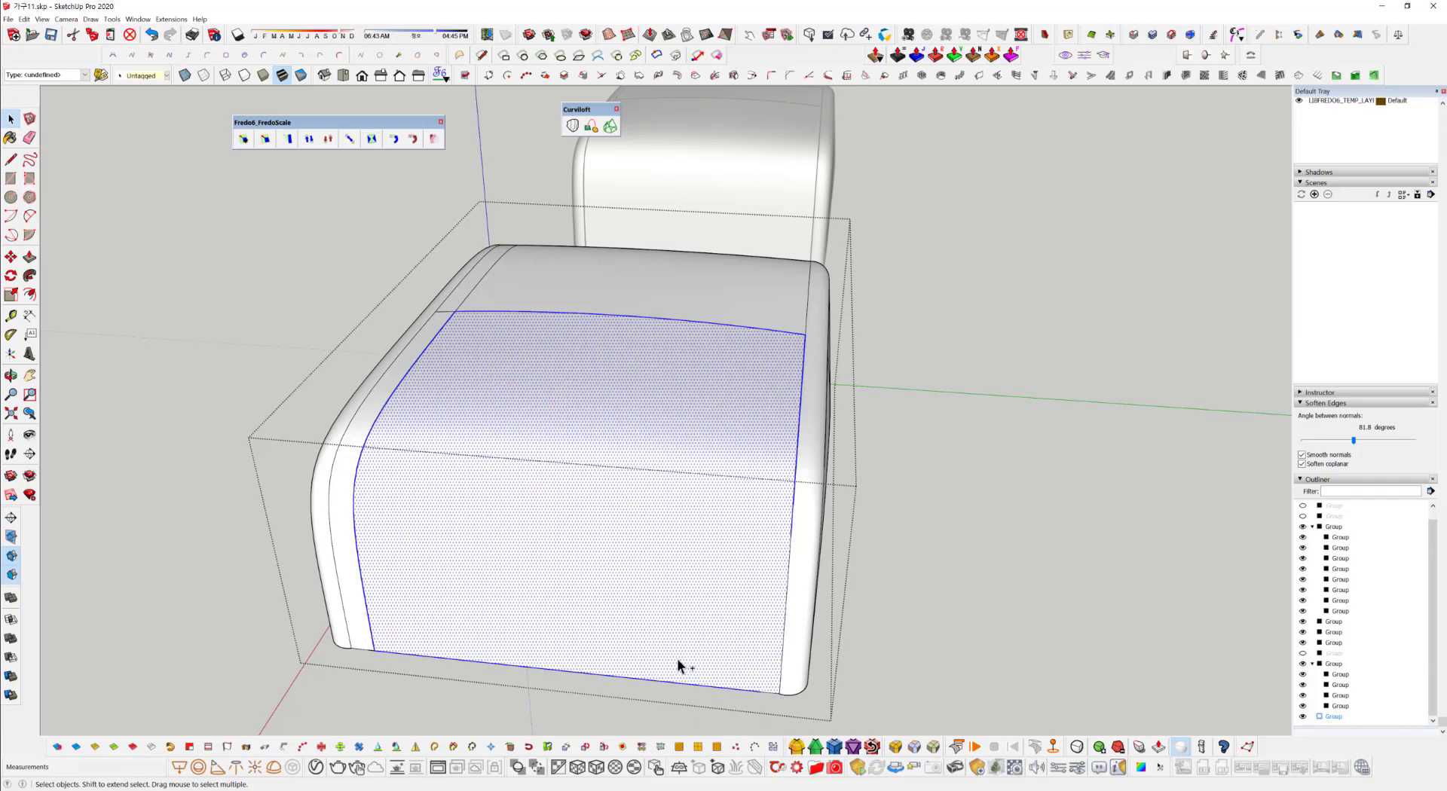
middle_click_drag(678, 669, 1304, 479)
middle_click_drag(613, 491, 615, 382)
left_click(671, 369, "ctrl")
middle_click_drag(613, 436, 517, 485)
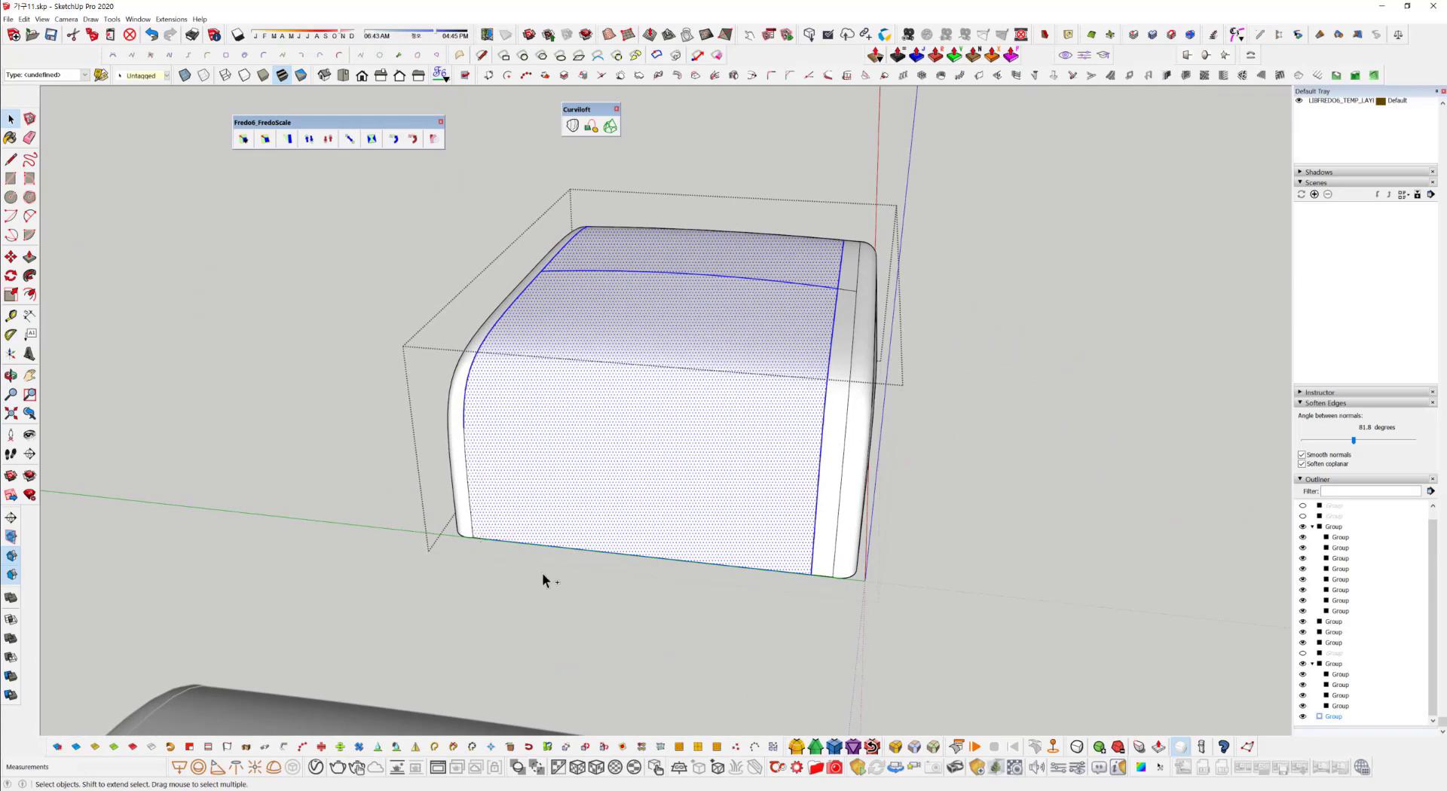
middle_click_drag(541, 572, 746, 362)
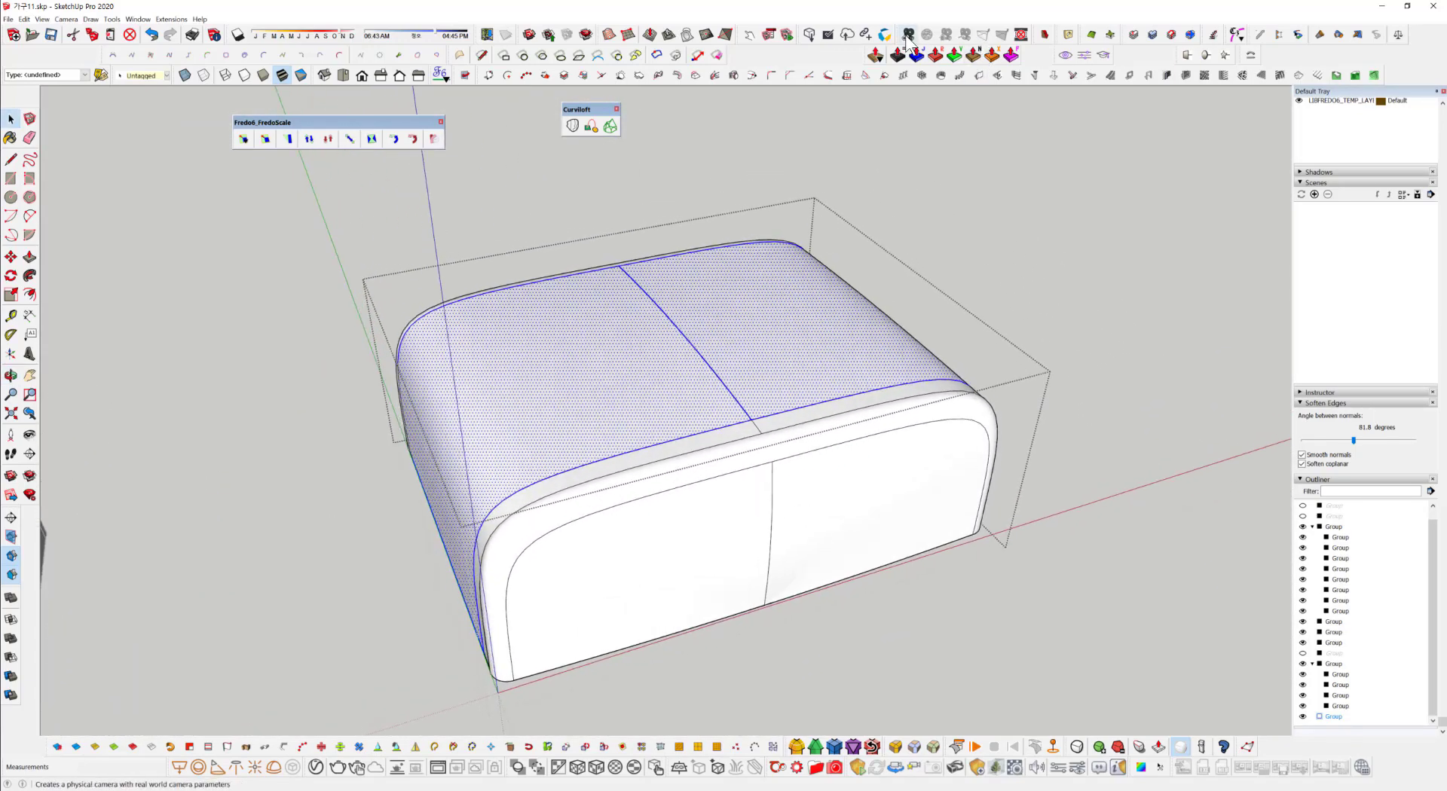
Offset both selected main faces outward by 5 mm with Joint Push Pull and generate the geometry.
left_click(916, 55)
left_click(668, 353)
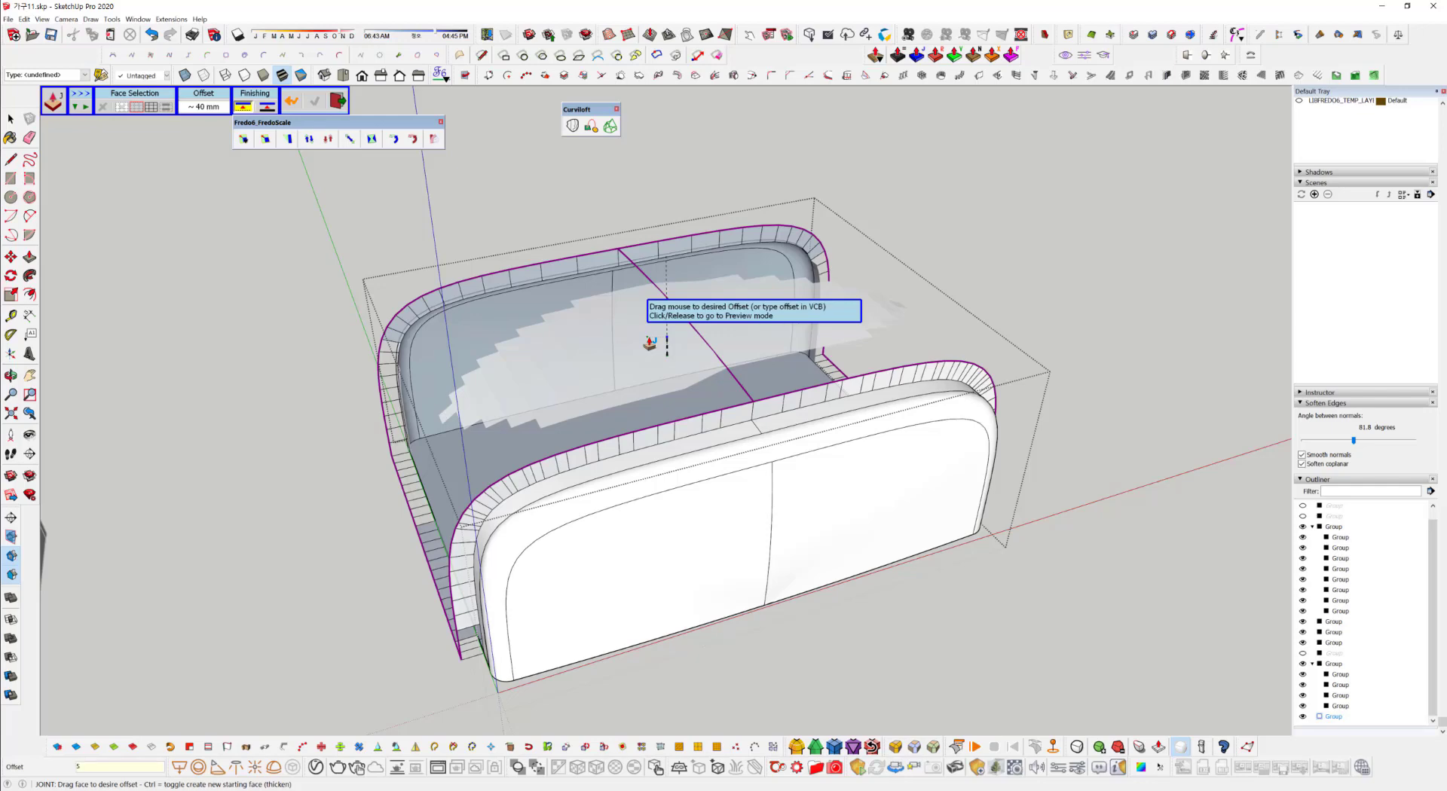
key("Return")
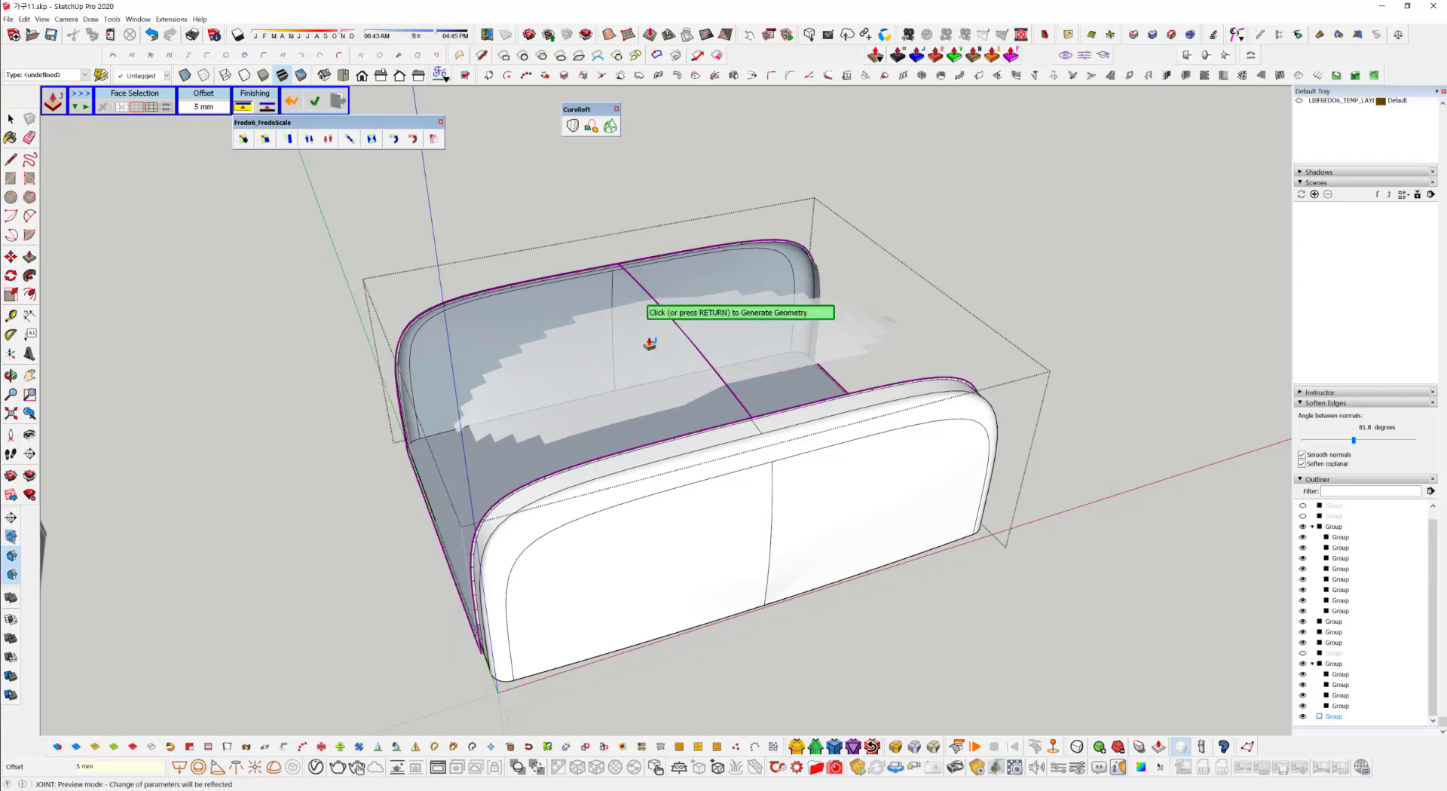
left_click(650, 344)
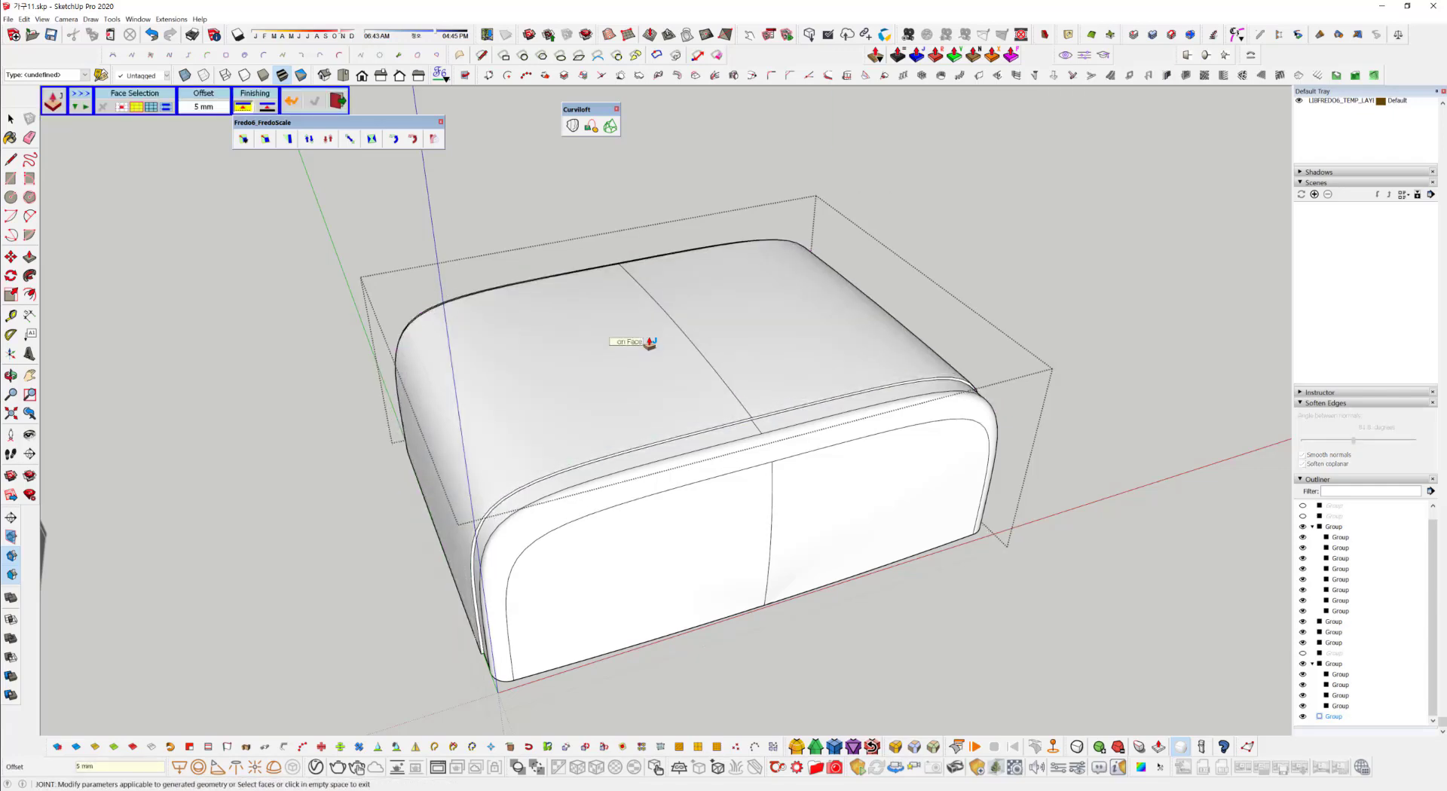
Examine the step left by the offset surface along the side and at the cushion's bottom corners.
middle_click_drag(608, 458, 833, 353)
key("space")
middle_click_drag(672, 558, 578, 513)
left_click(520, 407)
left_click(972, 678)
middle_click_drag(972, 678, 595, 21)
scroll(557, 330, "up", 4)
scroll(471, 494, "up", 4)
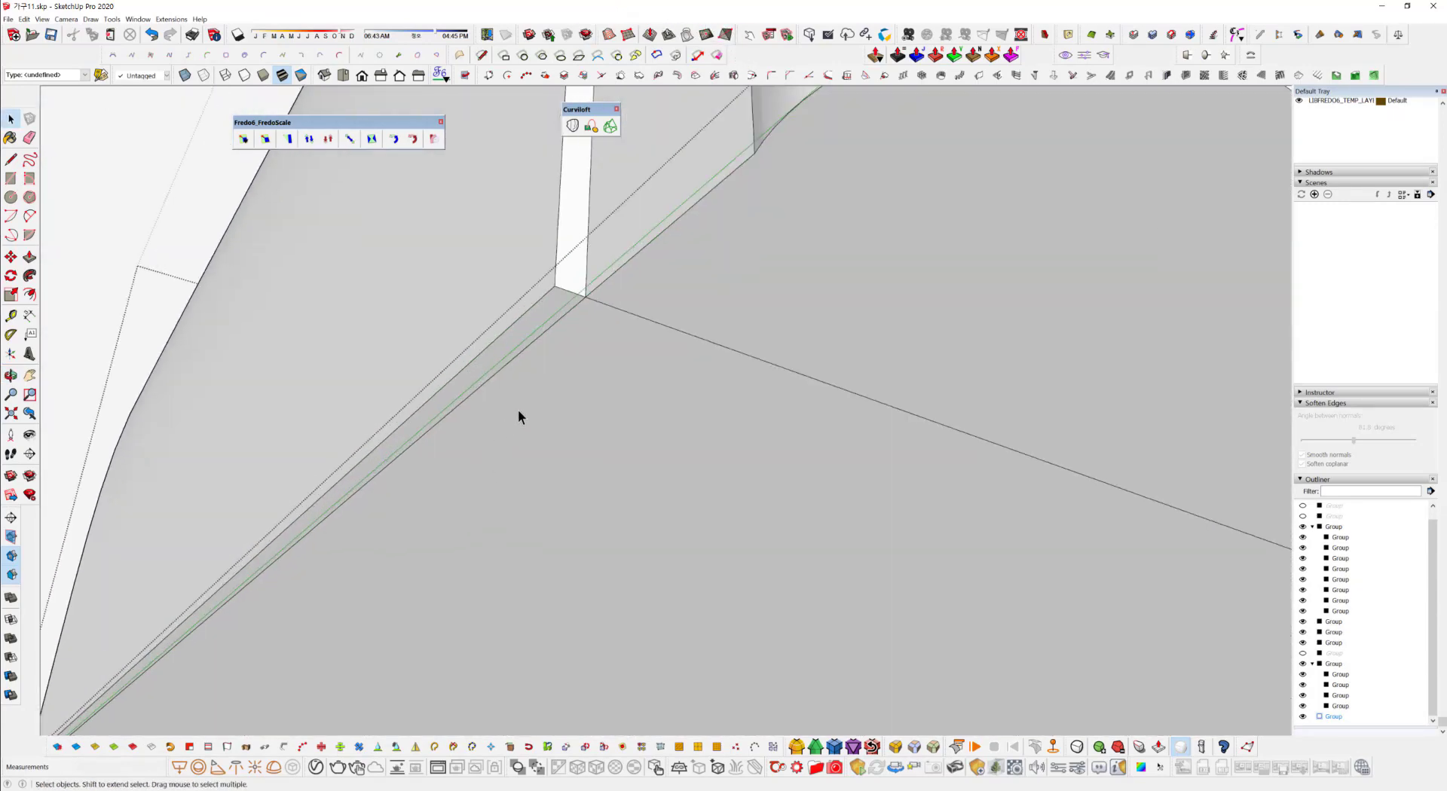
scroll(520, 410, "down", 5)
middle_click_drag(633, 408, 594, 520)
scroll(621, 482, "down", 3)
scroll(615, 498, "up", 3)
scroll(646, 517, "up", 6)
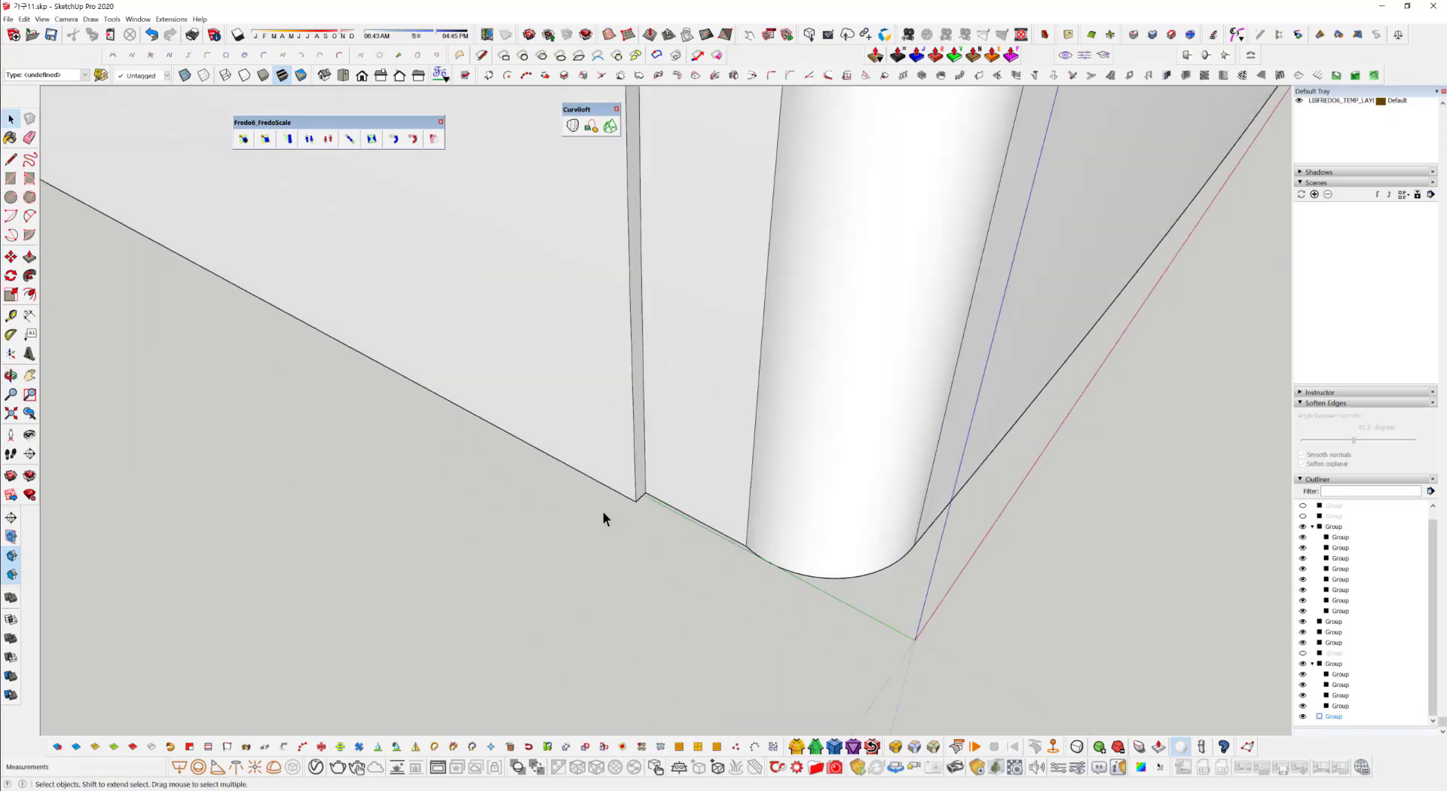
Try to draw a small two-point arc from the step's outer corner to the adjacent strip's bottom edge, and dismiss the warning.
left_click(663, 452)
scroll(644, 466, "up", 3)
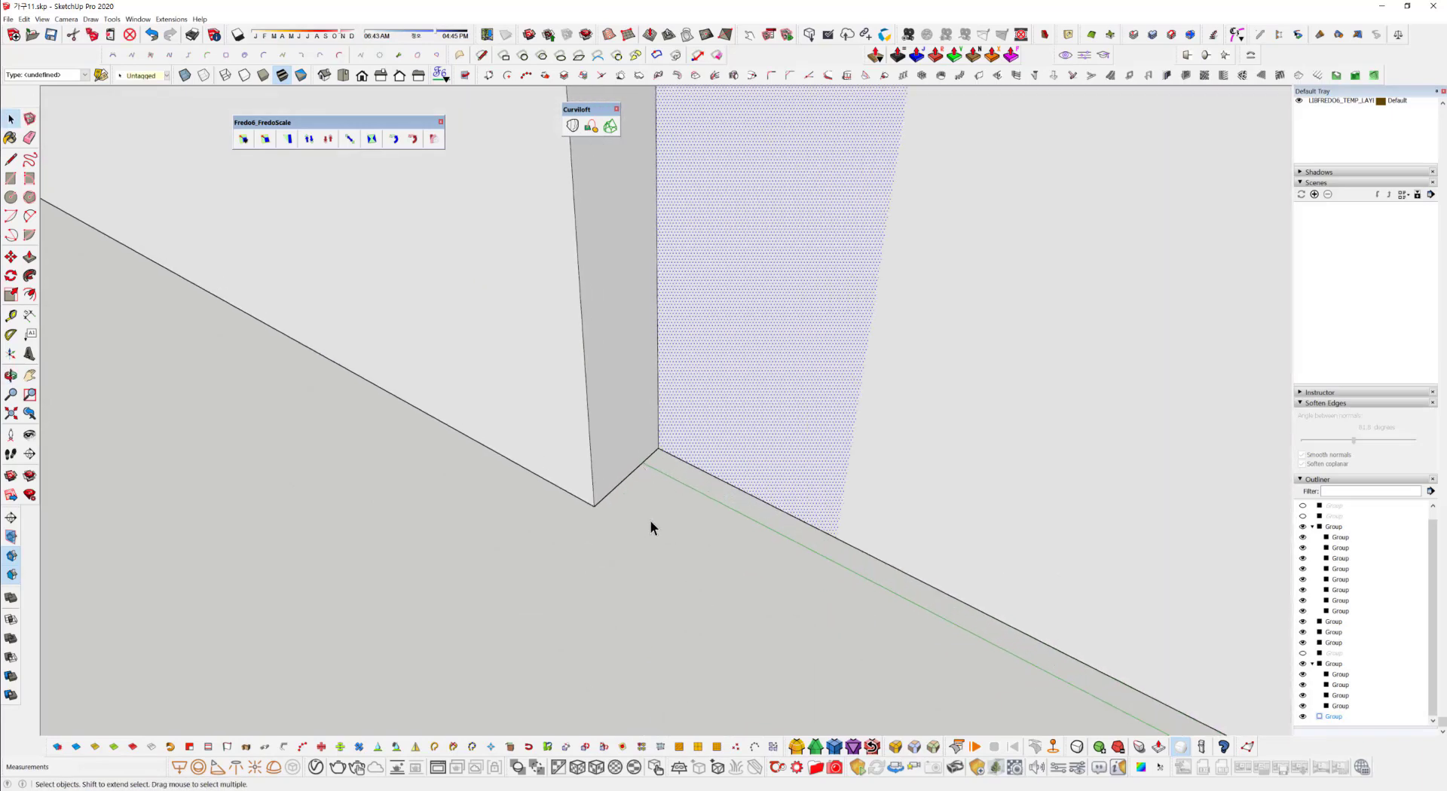
key("a")
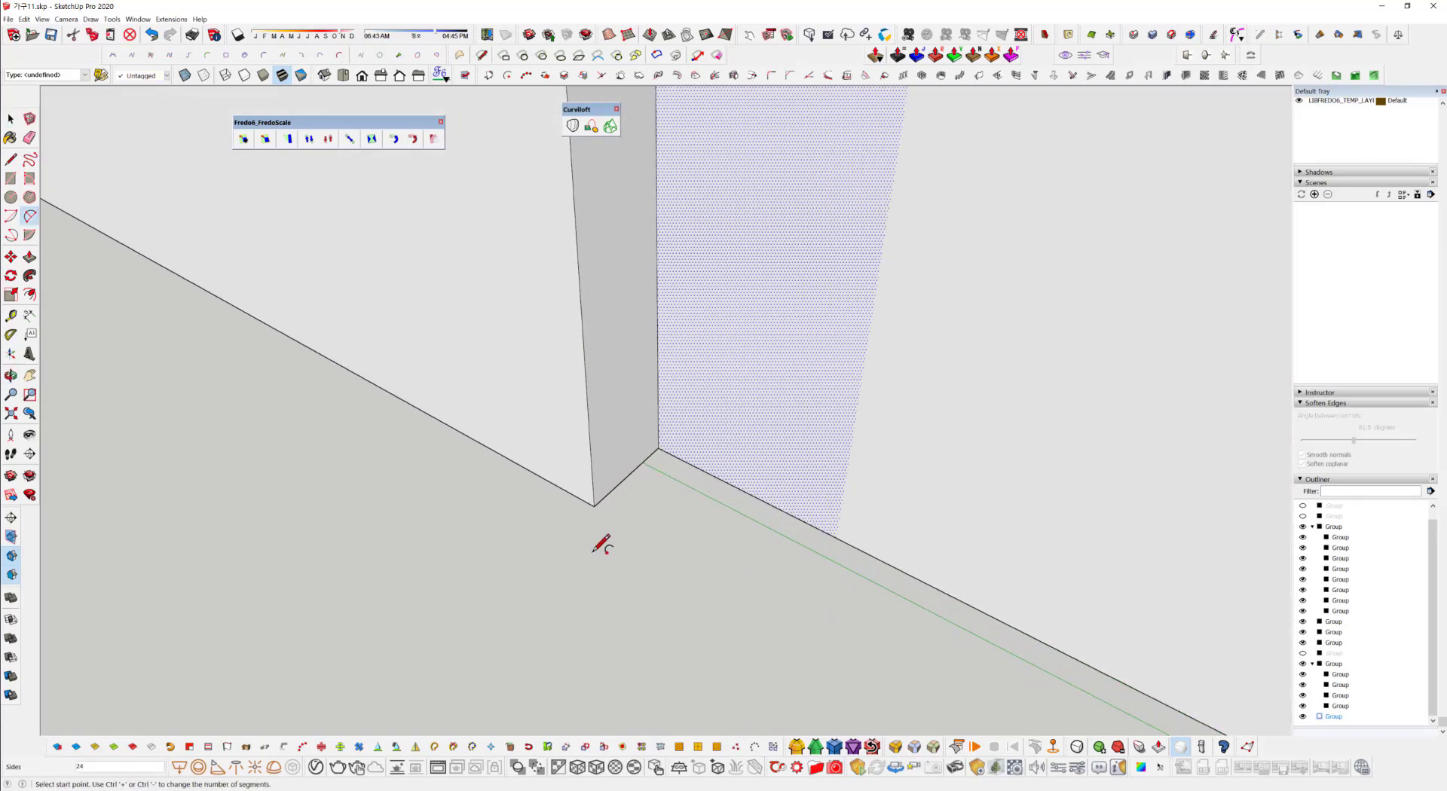
left_click(594, 505)
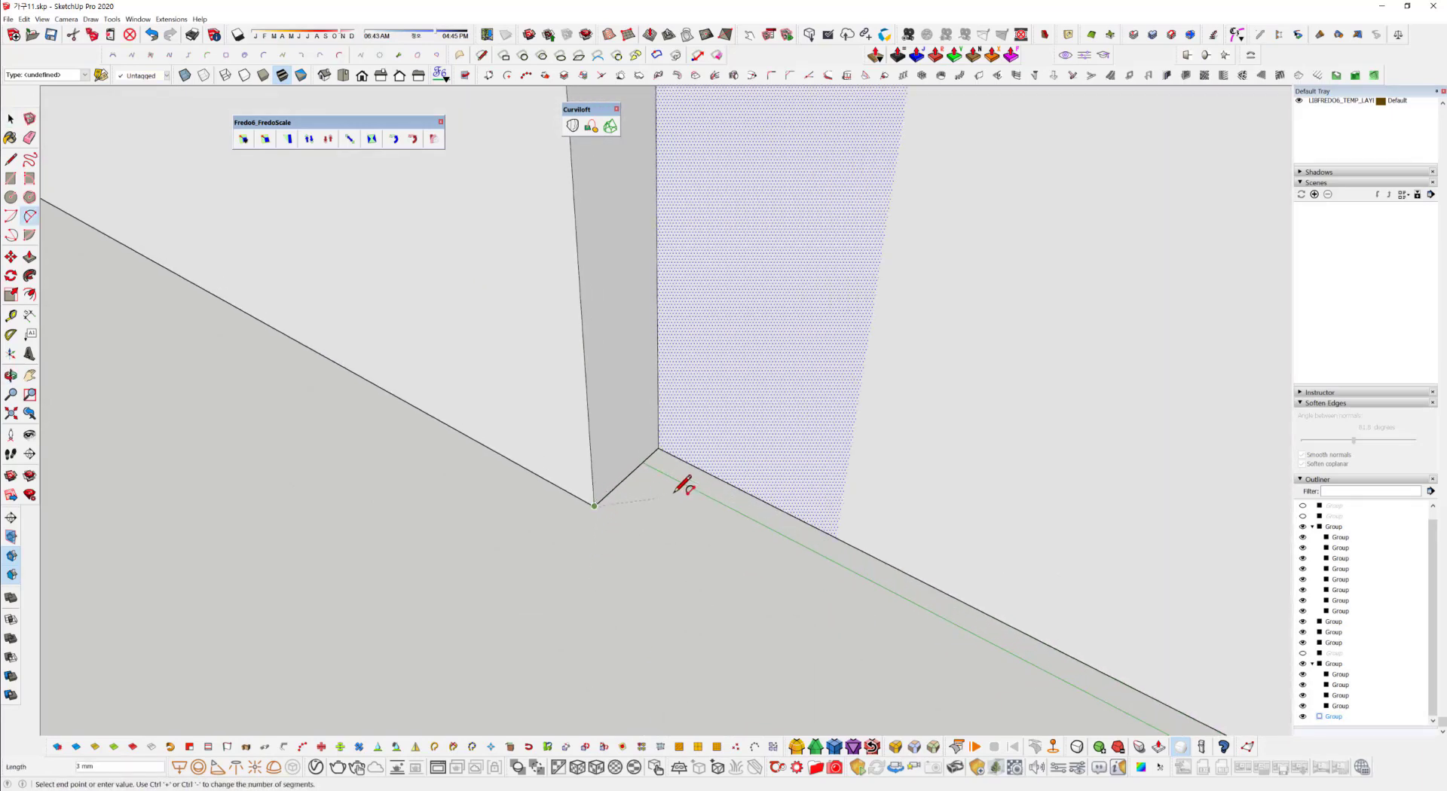
left_click(717, 477)
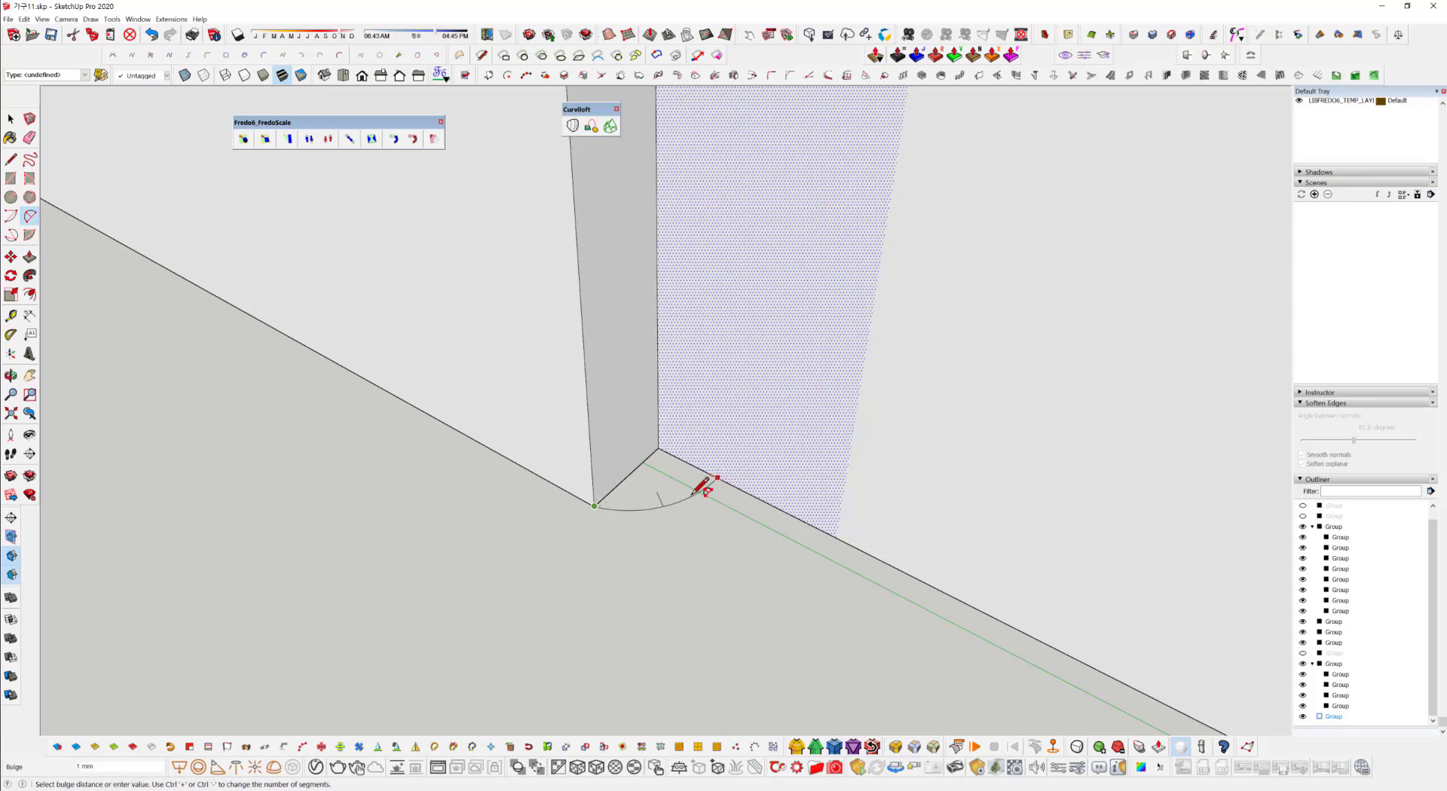
left_click(694, 494)
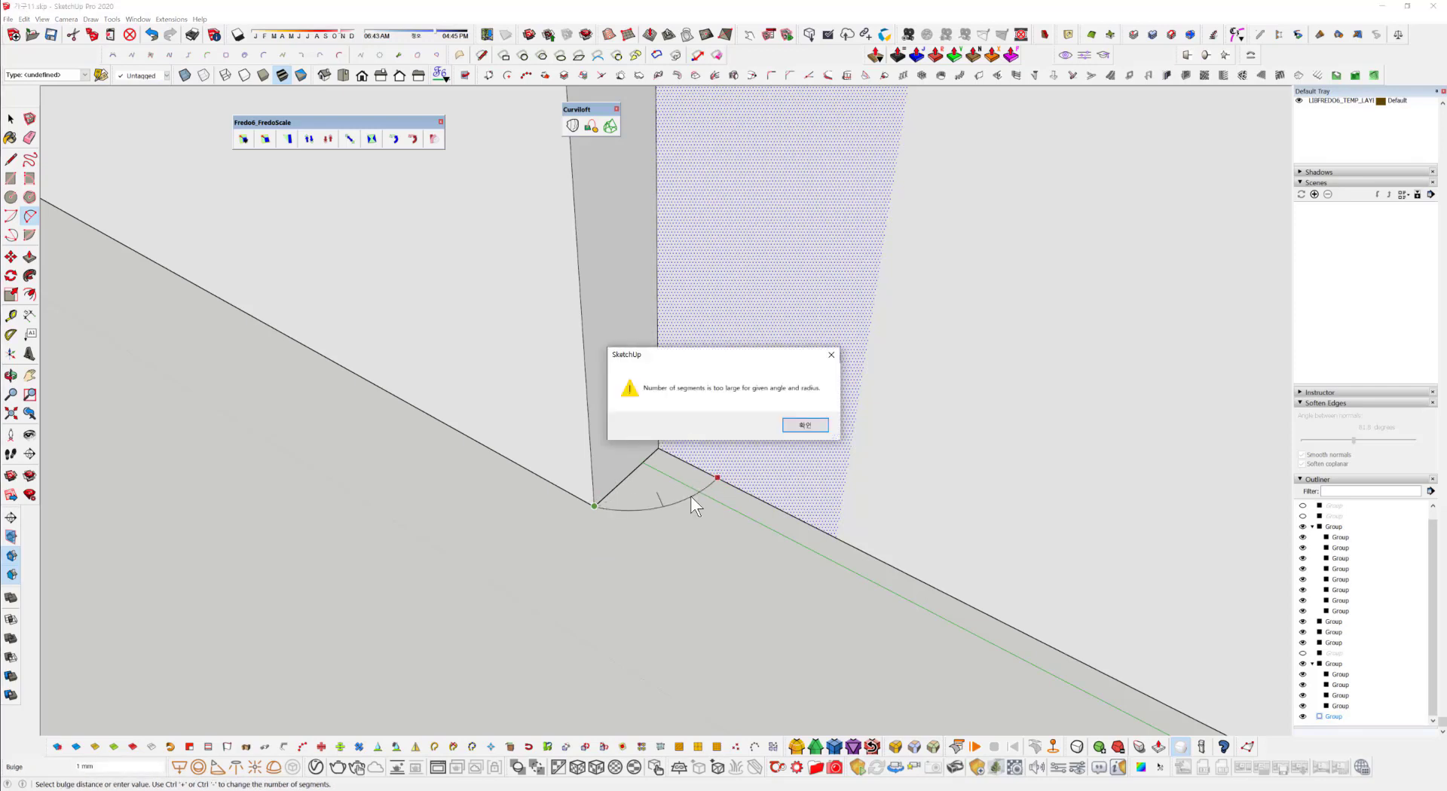
left_click(805, 425)
middle_click_drag(805, 425, 508, 608)
scroll(509, 609, "down", 11)
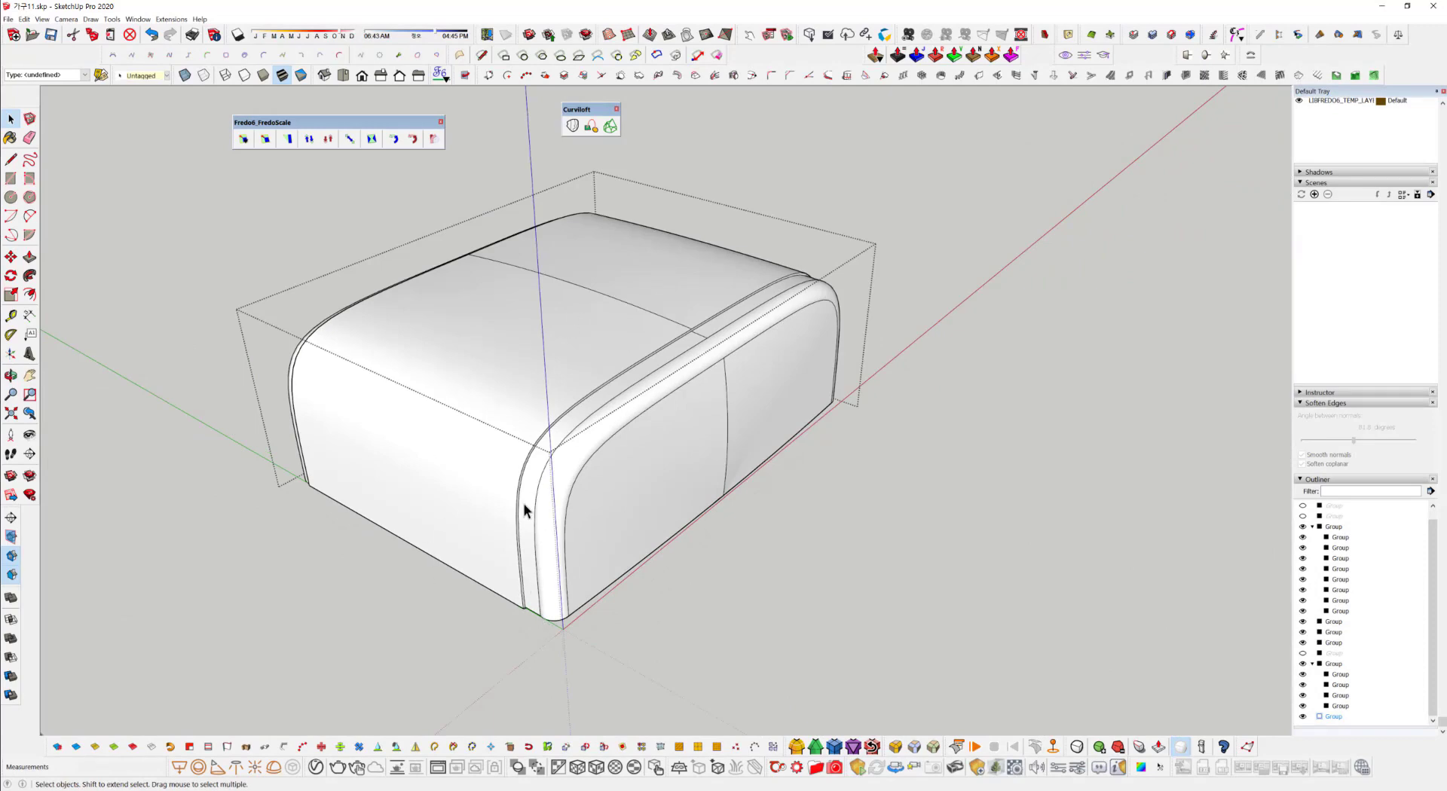
Select both narrow strip faces between the raised surface and the front rounding, together with their edges.
scroll(524, 504, "up", 4)
middle_click_drag(550, 515, 814, 164)
left_click(528, 548)
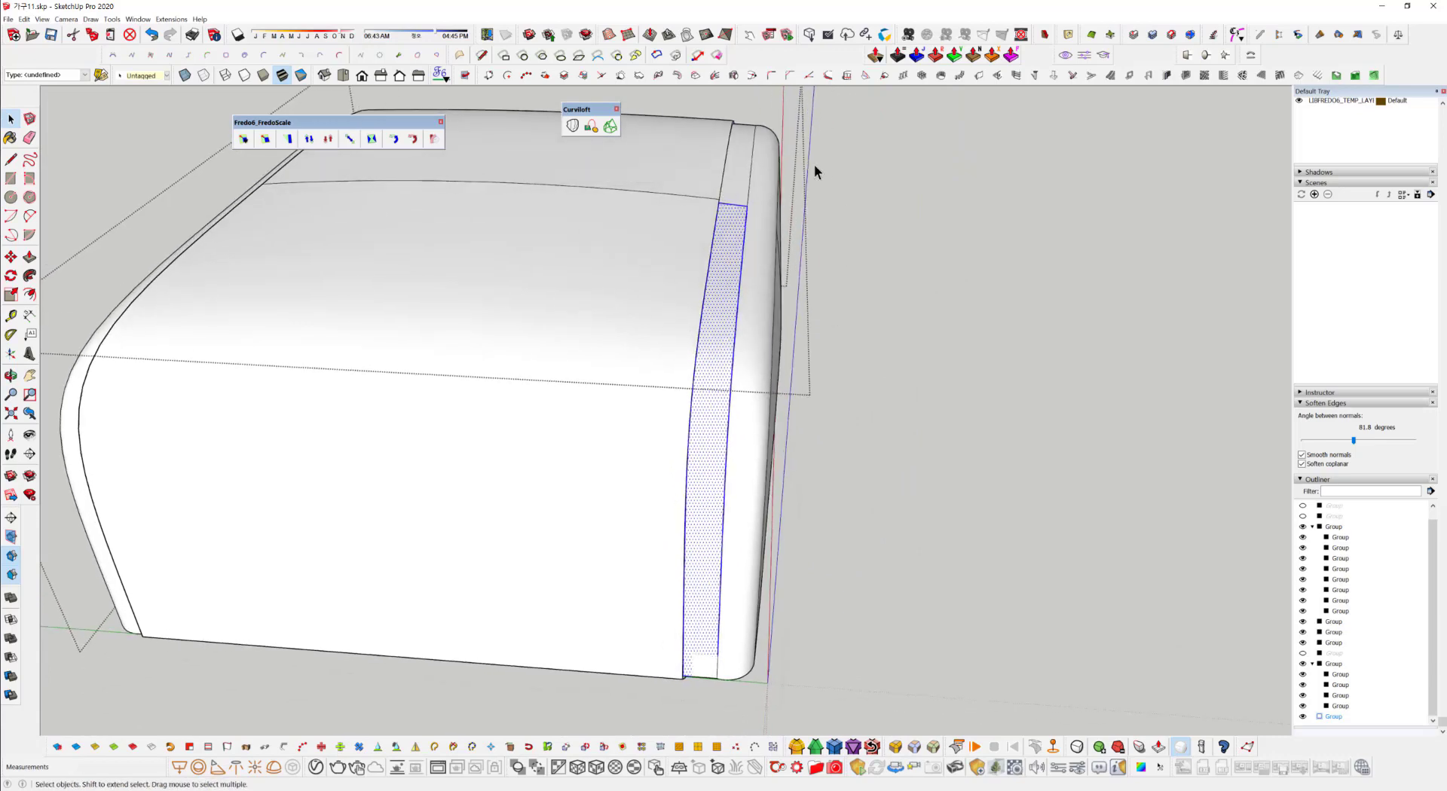
left_click(729, 187, "ctrl")
middle_click_drag(797, 505, 834, 595)
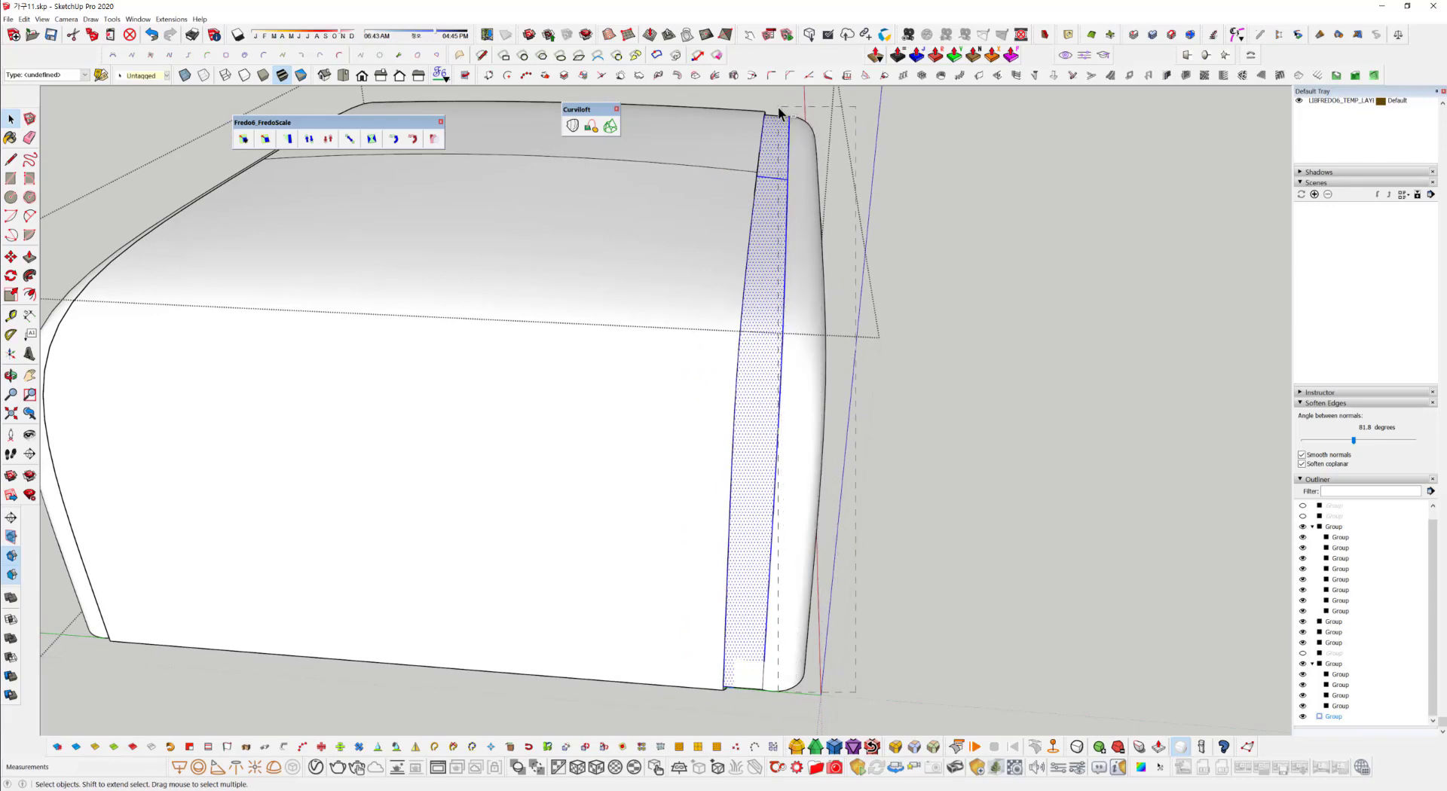
Remove the front-side edges and both strip faces from the selection, keeping only the edge along the foot of the step.
left_click_drag(779, 107, 778, 109, "ctrl+shift")
middle_click_drag(789, 193, 733, 203)
left_click_drag(750, 186, 858, 322)
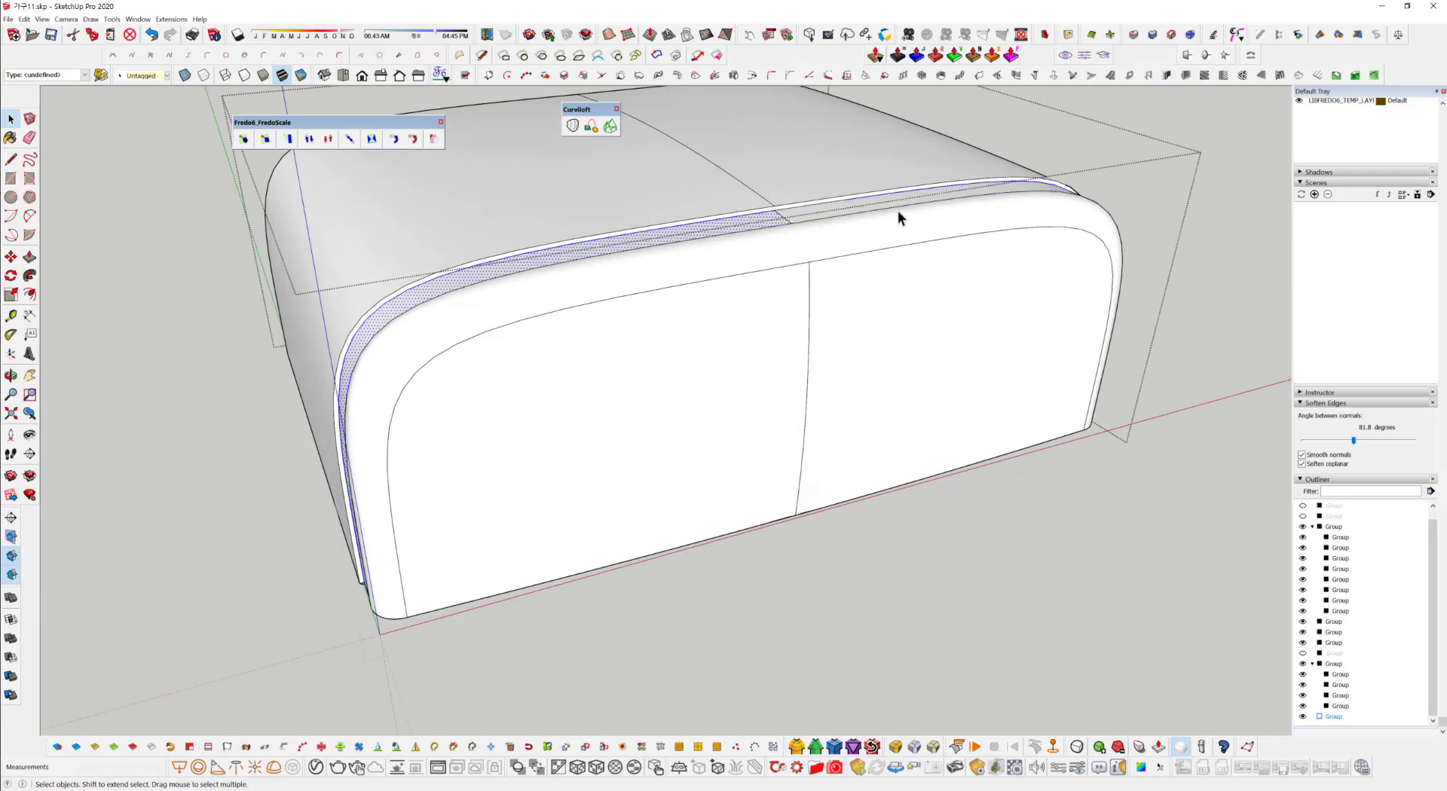
scroll(897, 210, "up", 4)
mouse_move(811, 205)
middle_mouse_down()
mouse_move(803, 231)
mouse_move(1115, 437)
mouse_move(700, 407)
middle_mouse_up()
scroll(701, 403, "up", 2)
middle_click_drag(781, 436, 612, 293)
middle_click_drag(745, 246, 700, 300)
scroll(813, 272, "up", 4)
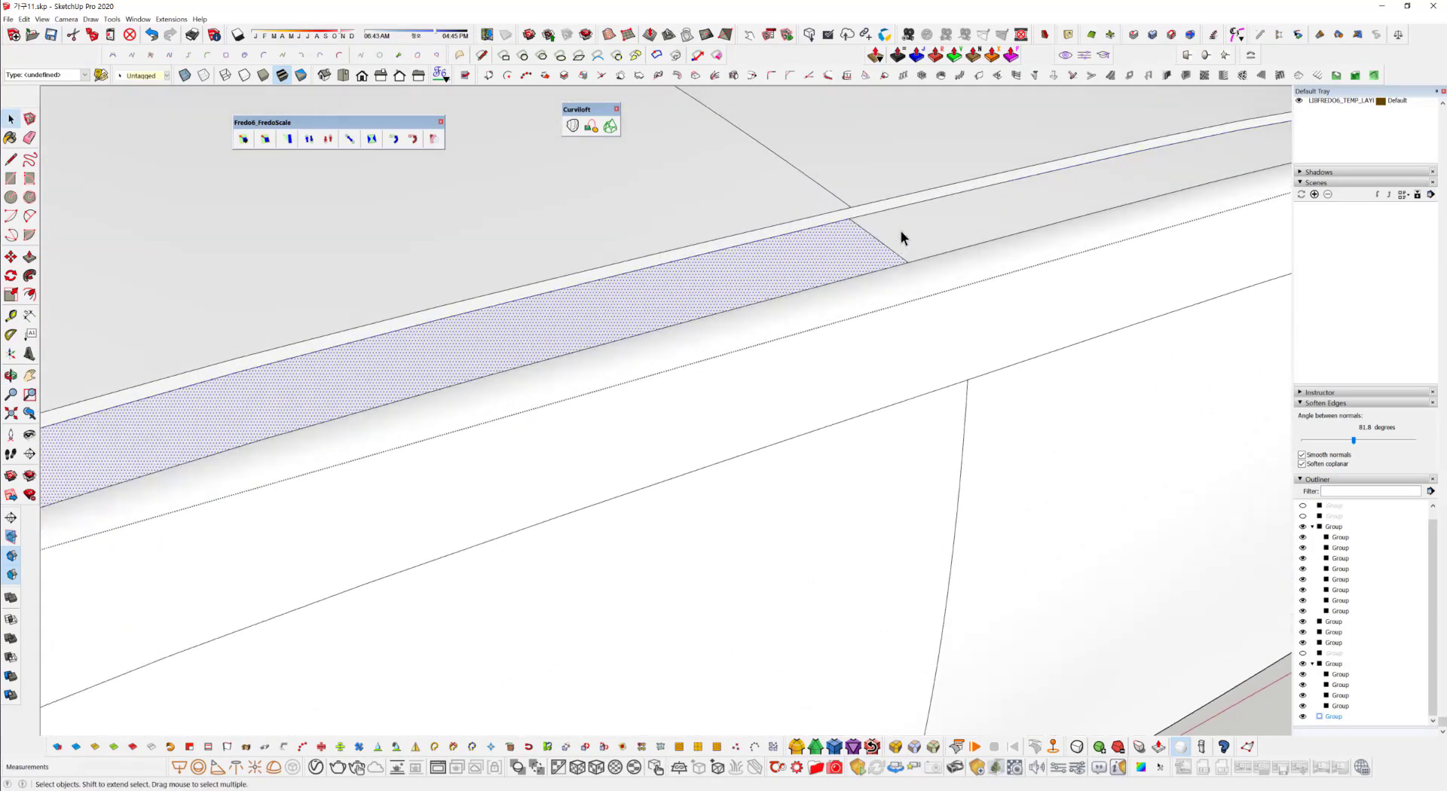
left_click(879, 211)
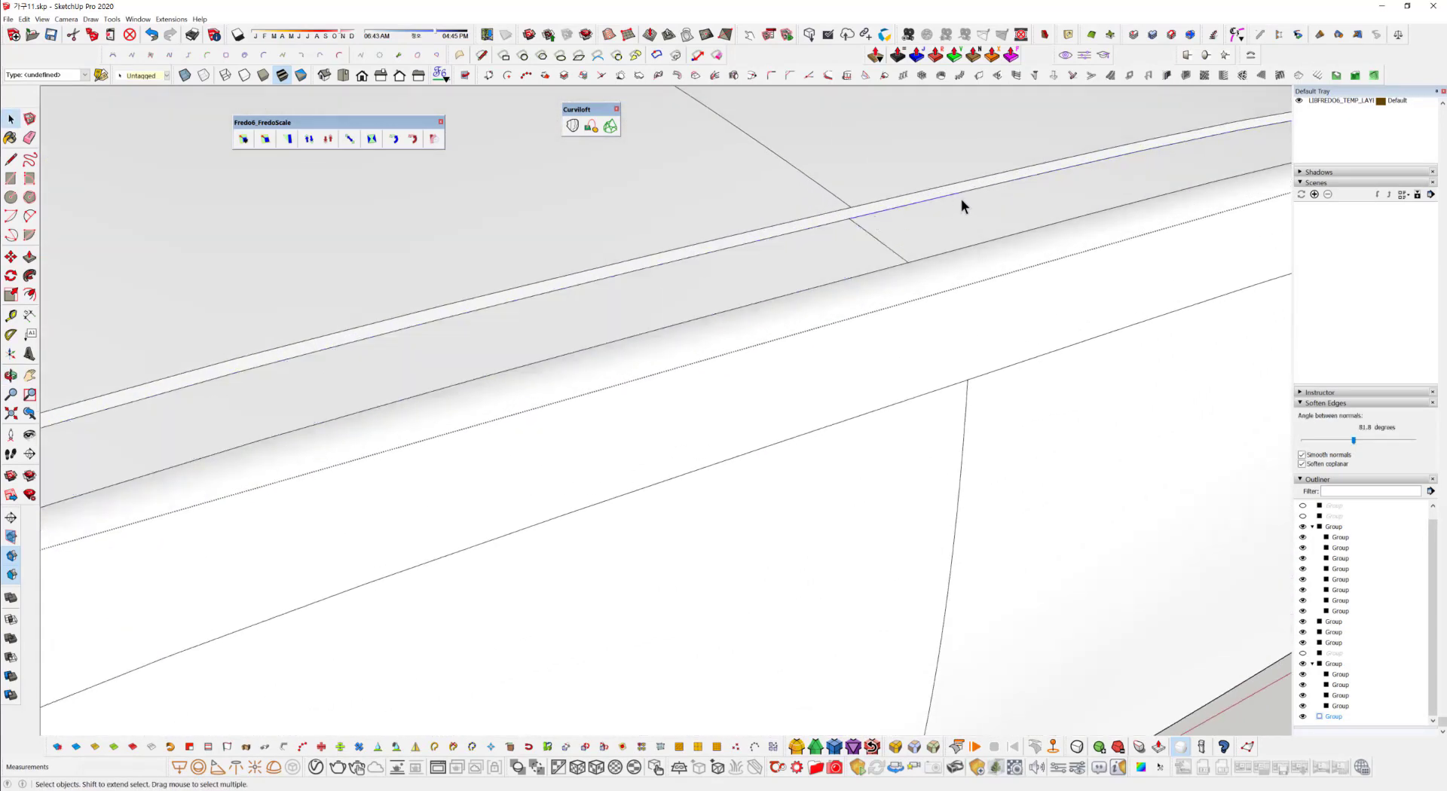
Select the narrow strip face of the step with its edges, and reduce the selection to the edge along the foot.
mouse_move(903, 247)
middle_mouse_down()
mouse_move(924, 297)
mouse_move(842, 241)
middle_mouse_up()
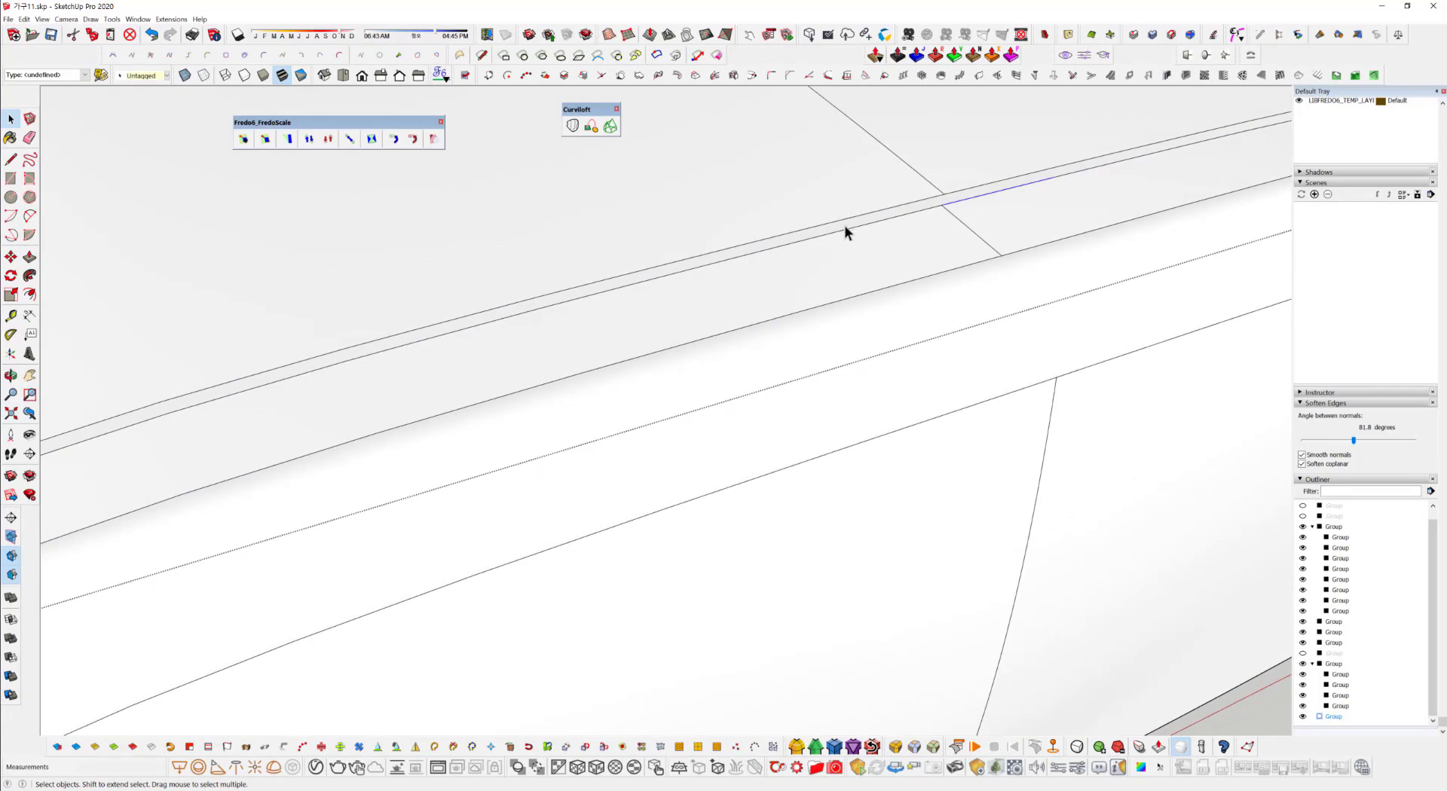
double_click(842, 224)
middle_click_drag(610, 229, 622, 366)
scroll(622, 367, "down", 3)
scroll(558, 389, "up", 5)
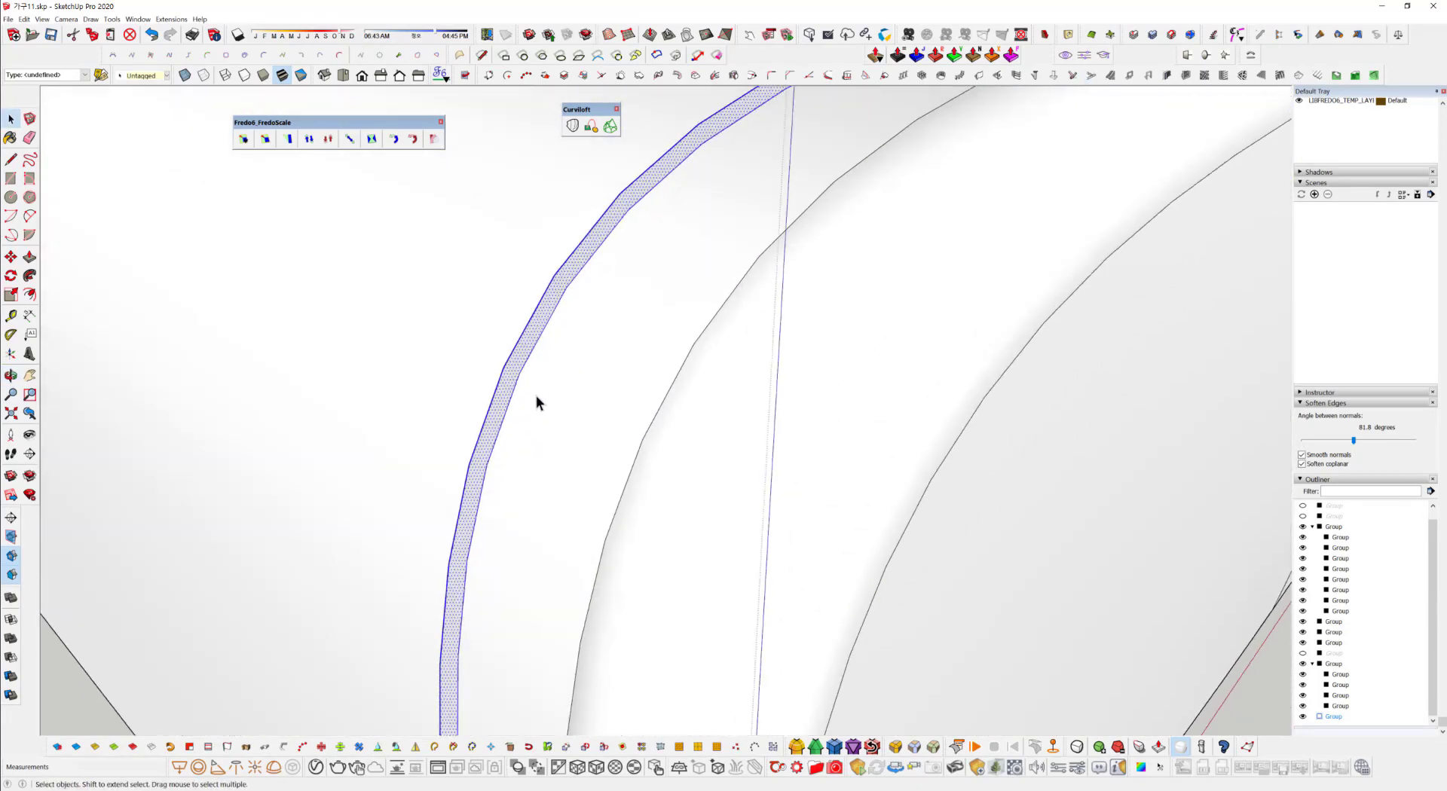
scroll(535, 395, "down", 5)
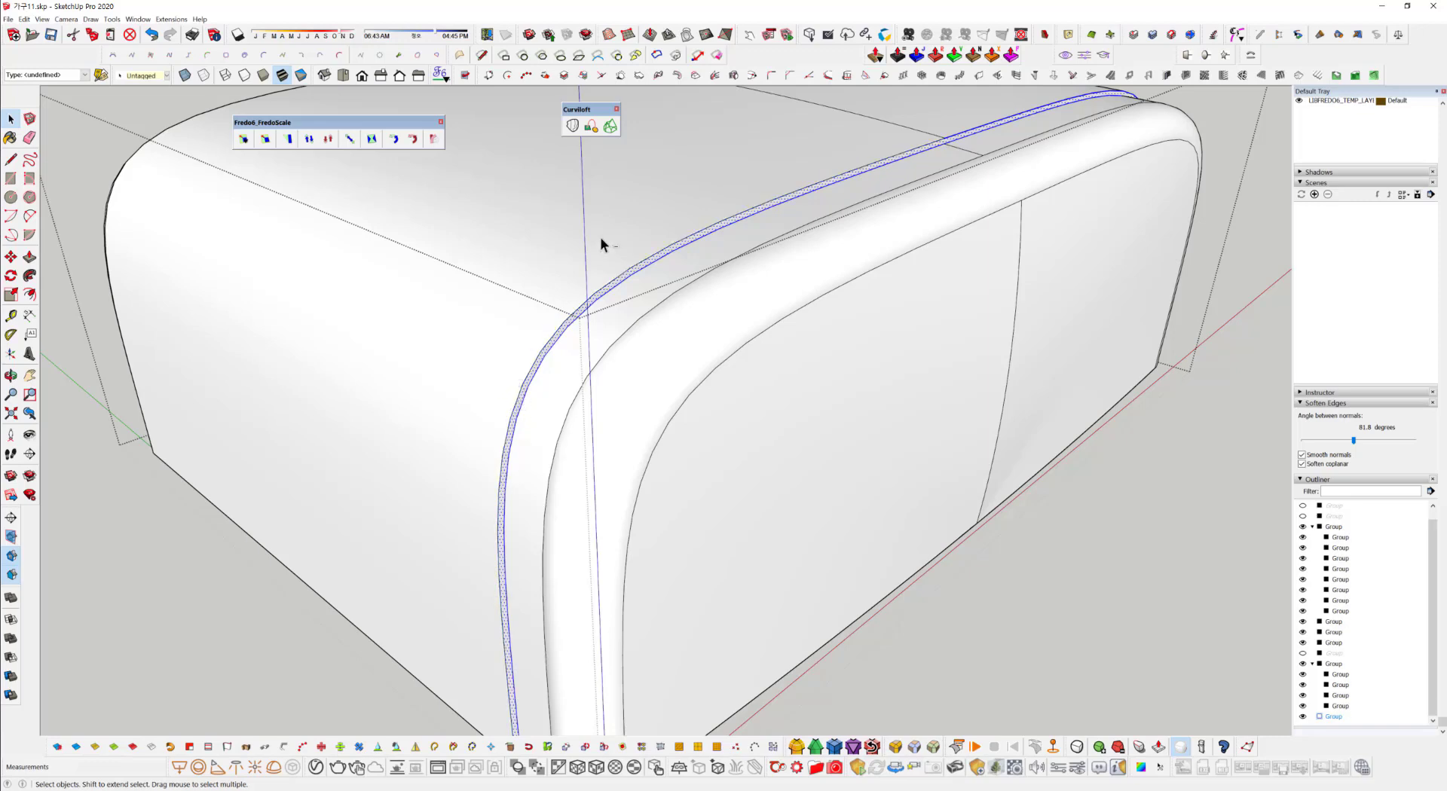
middle_click_drag(972, 116, 1026, 357)
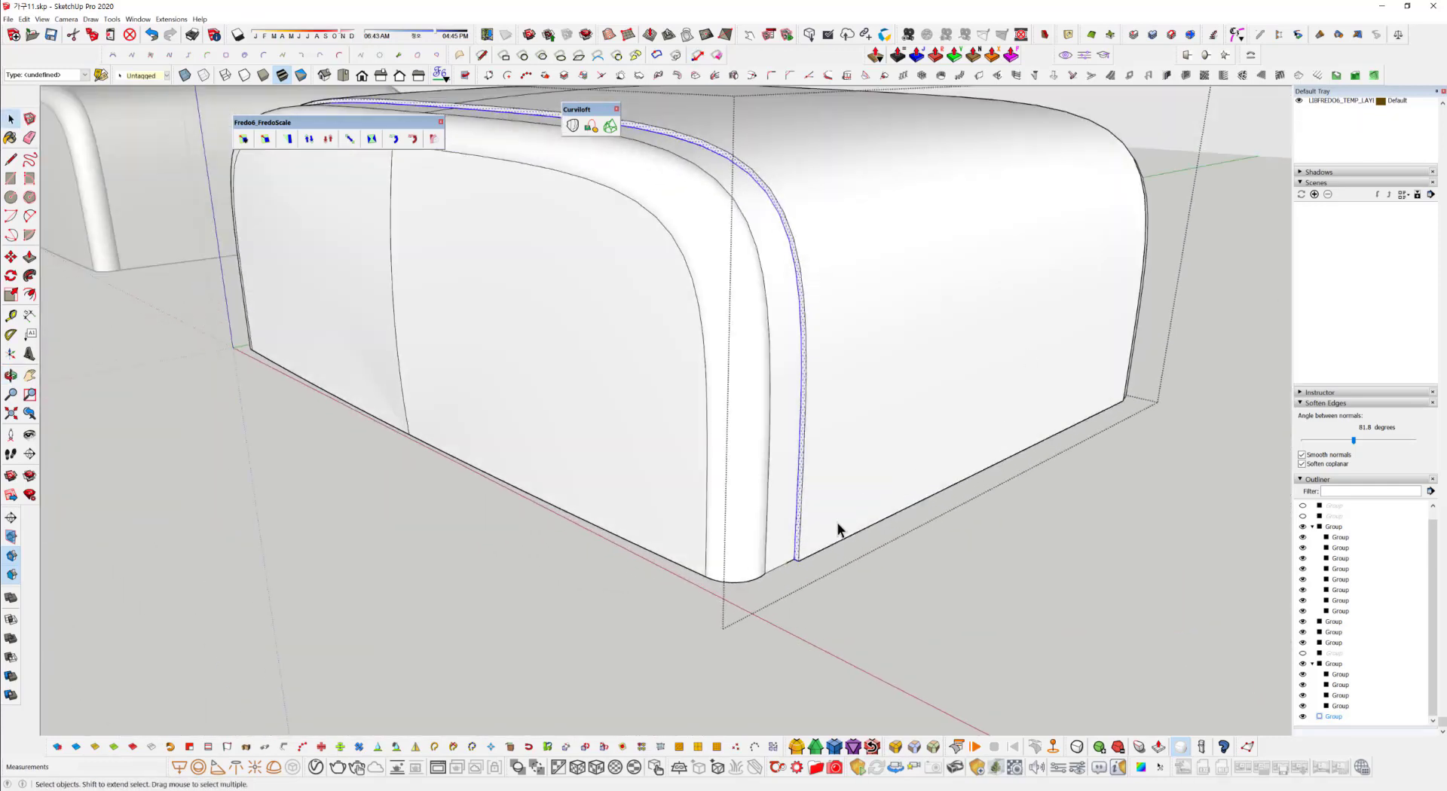
scroll(812, 445, "up", 5)
scroll(784, 452, "down", 10)
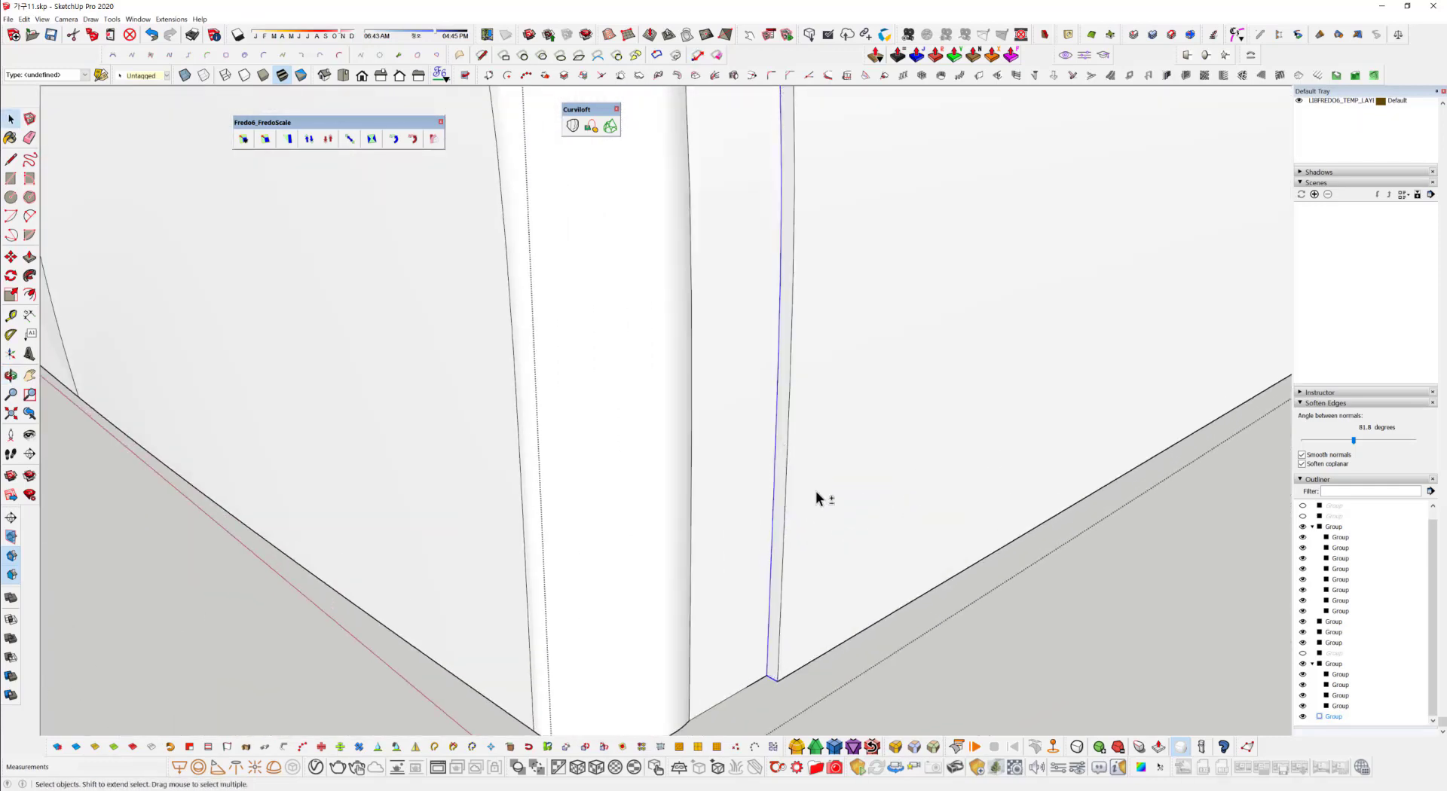
middle_click_drag(829, 499, 734, 446)
scroll(774, 588, "up", 5)
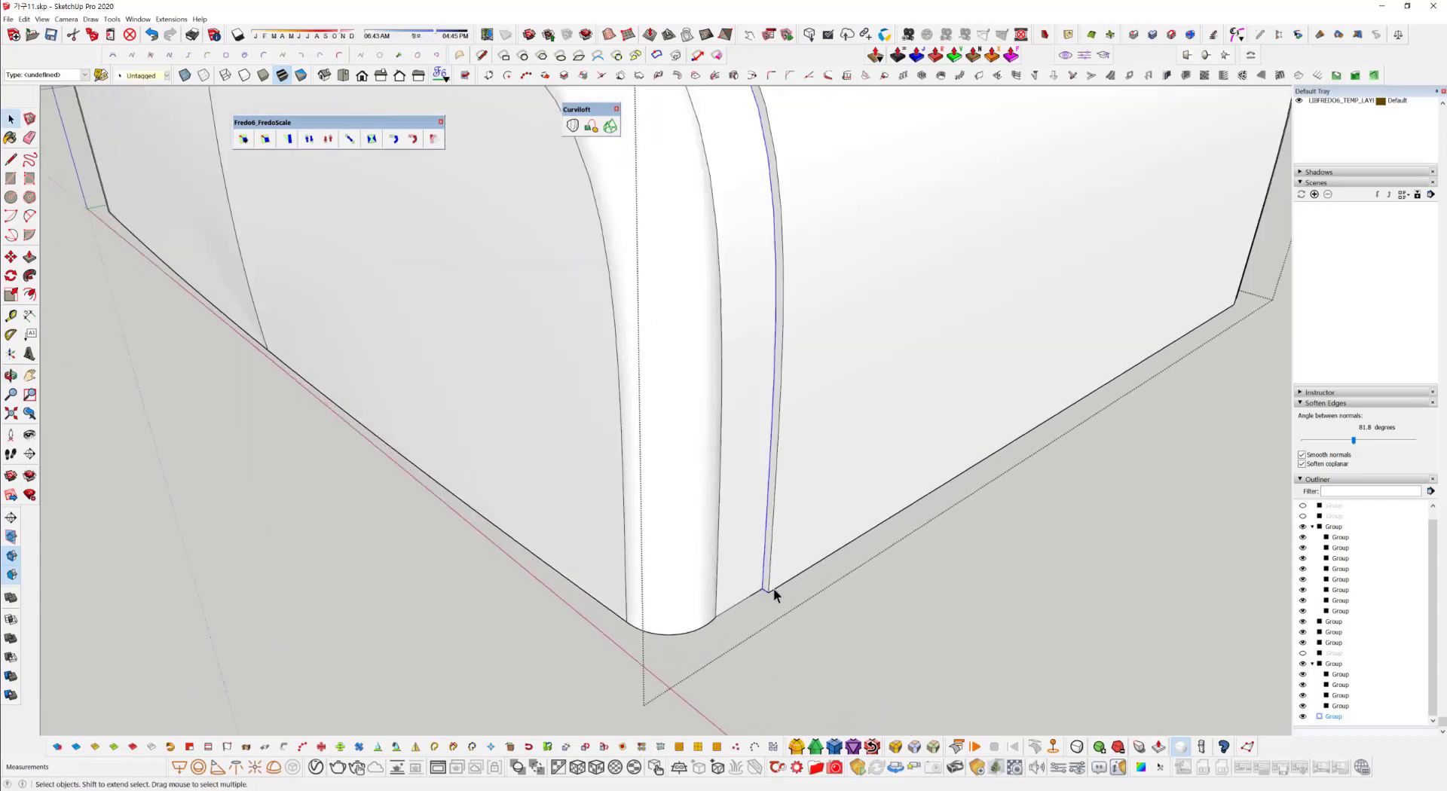
Reselect the strip face with its edges inside the cushion group, and remove the face and its outer edge from the selection.
left_click(866, 648)
left_click(775, 422)
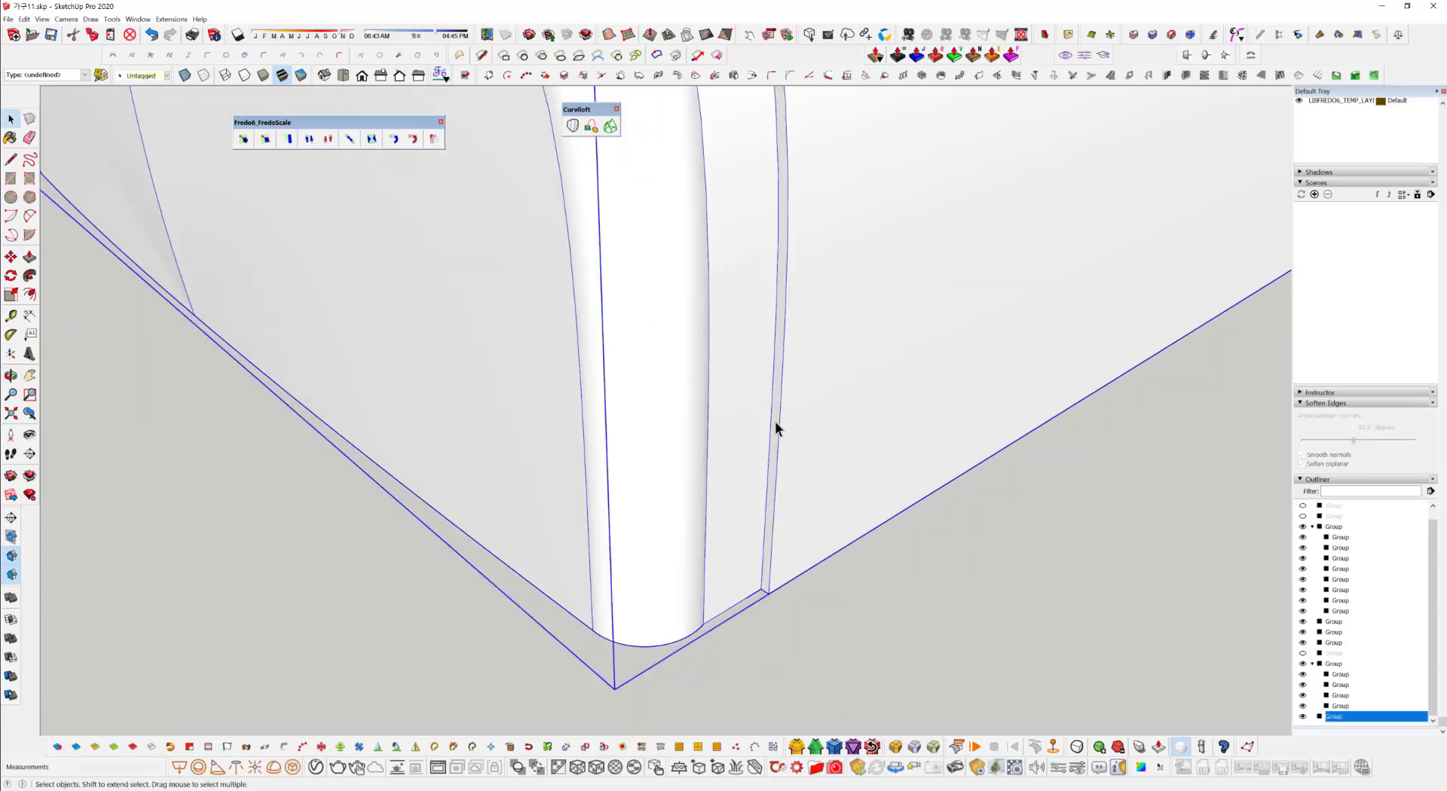
double_click(776, 427)
left_click(776, 427)
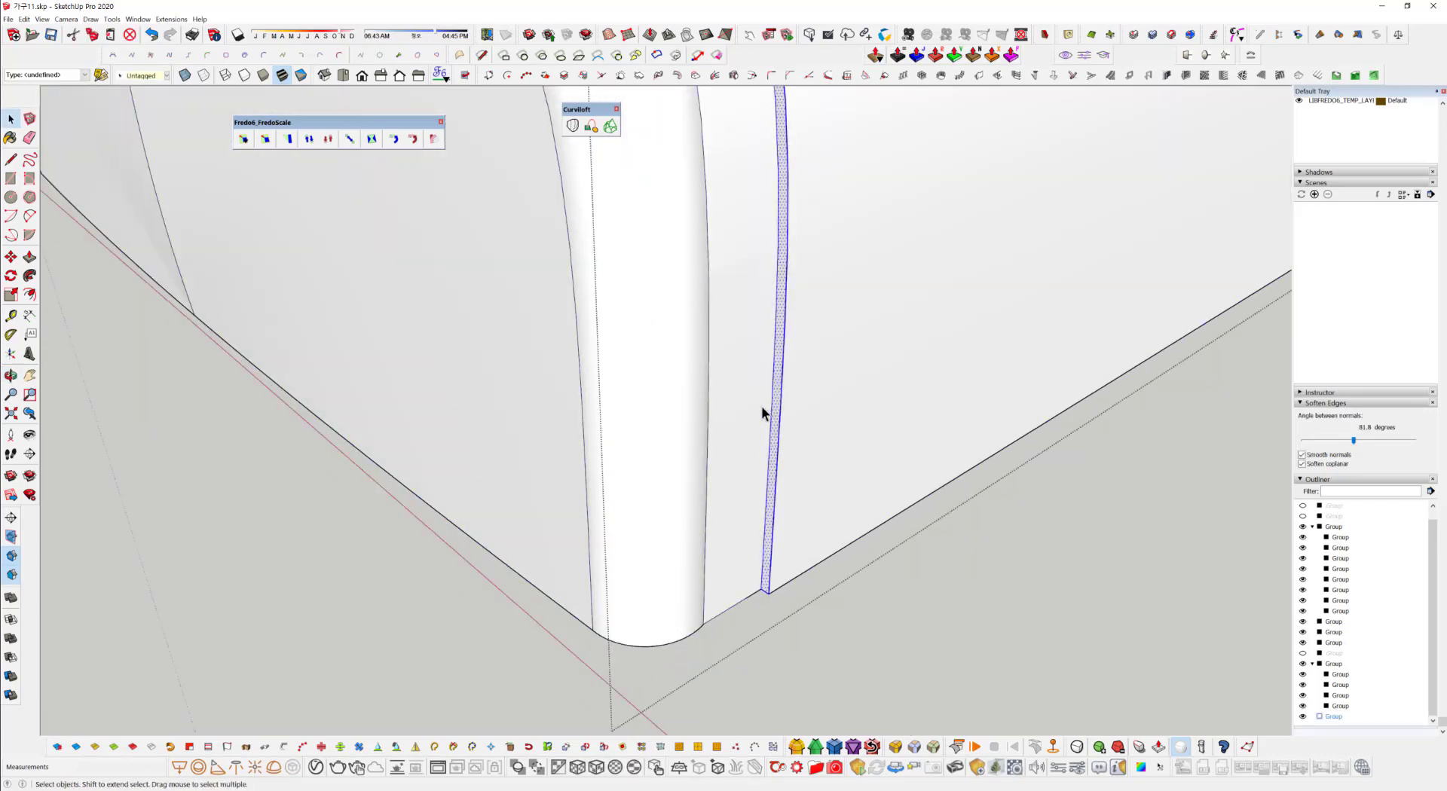
middle_click_drag(804, 413, 749, 607)
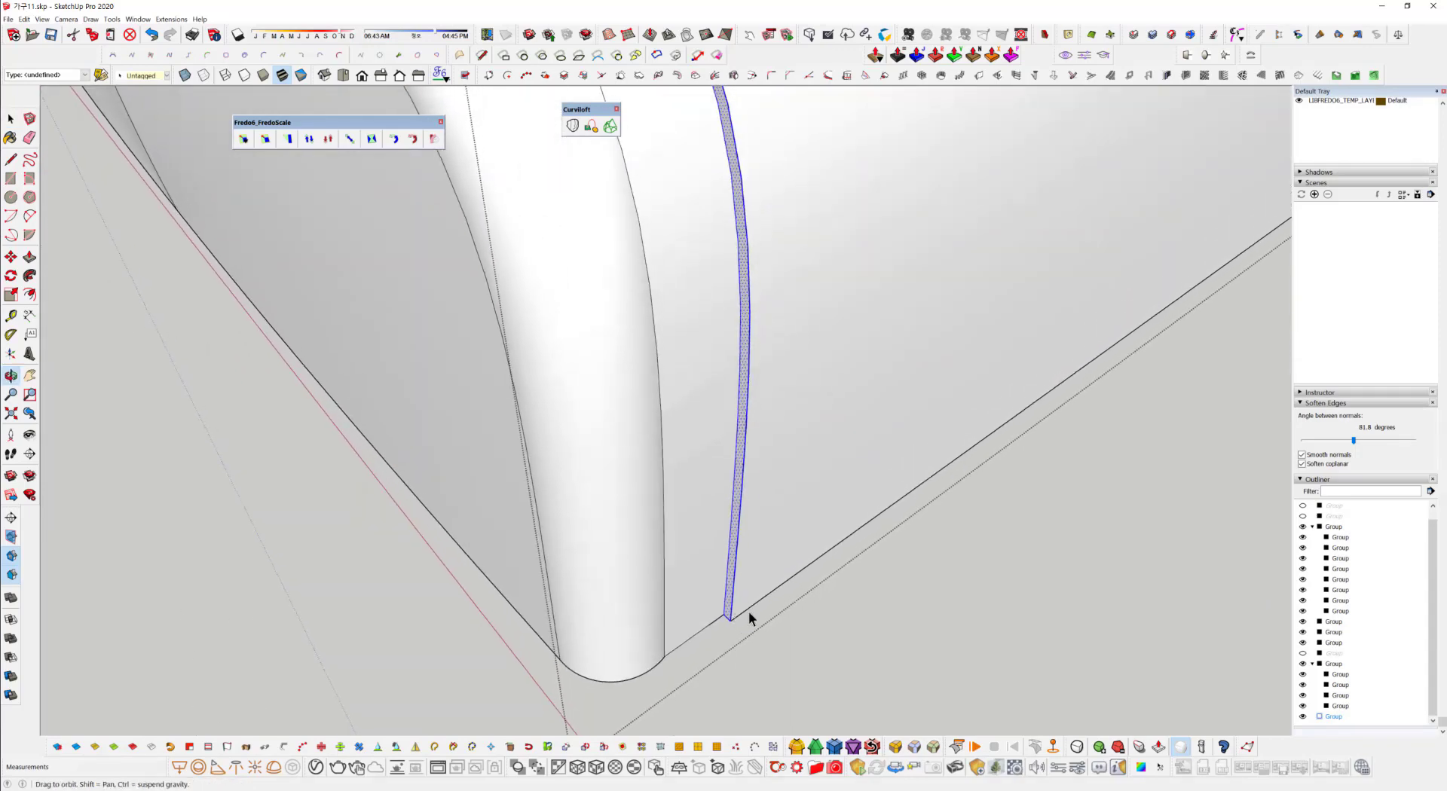
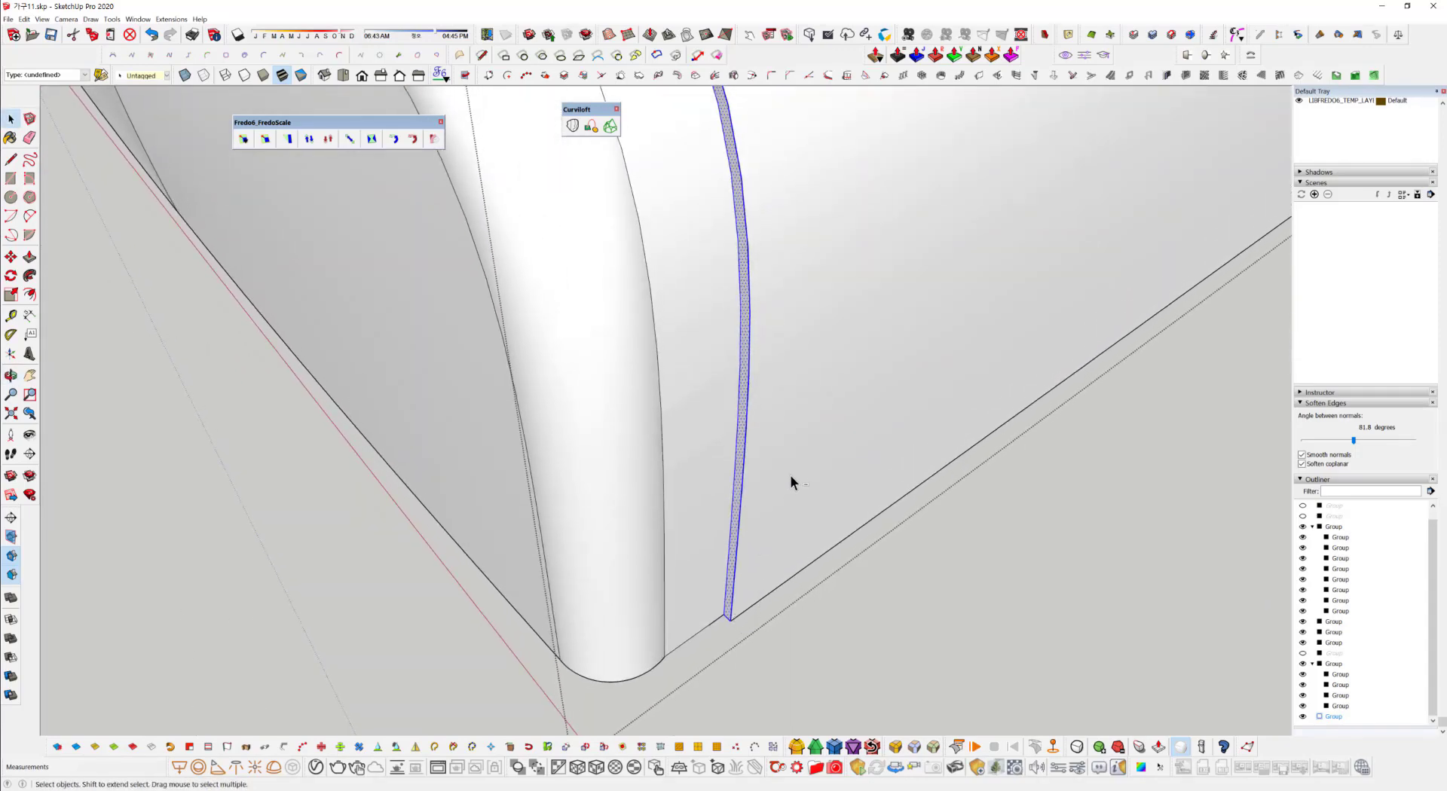
left_click(742, 479, "ctrl+shift")
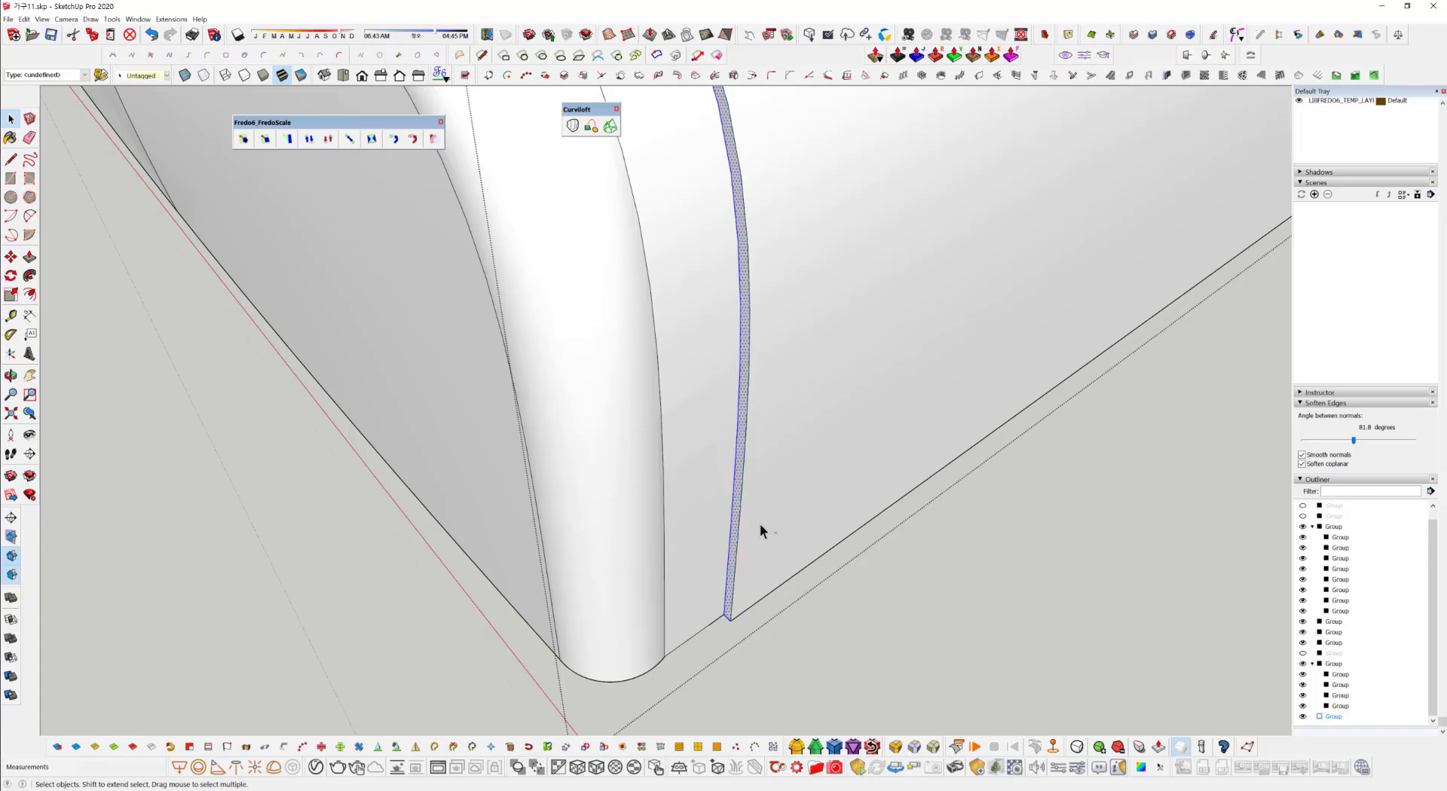
left_click(737, 501, "ctrl+shift")
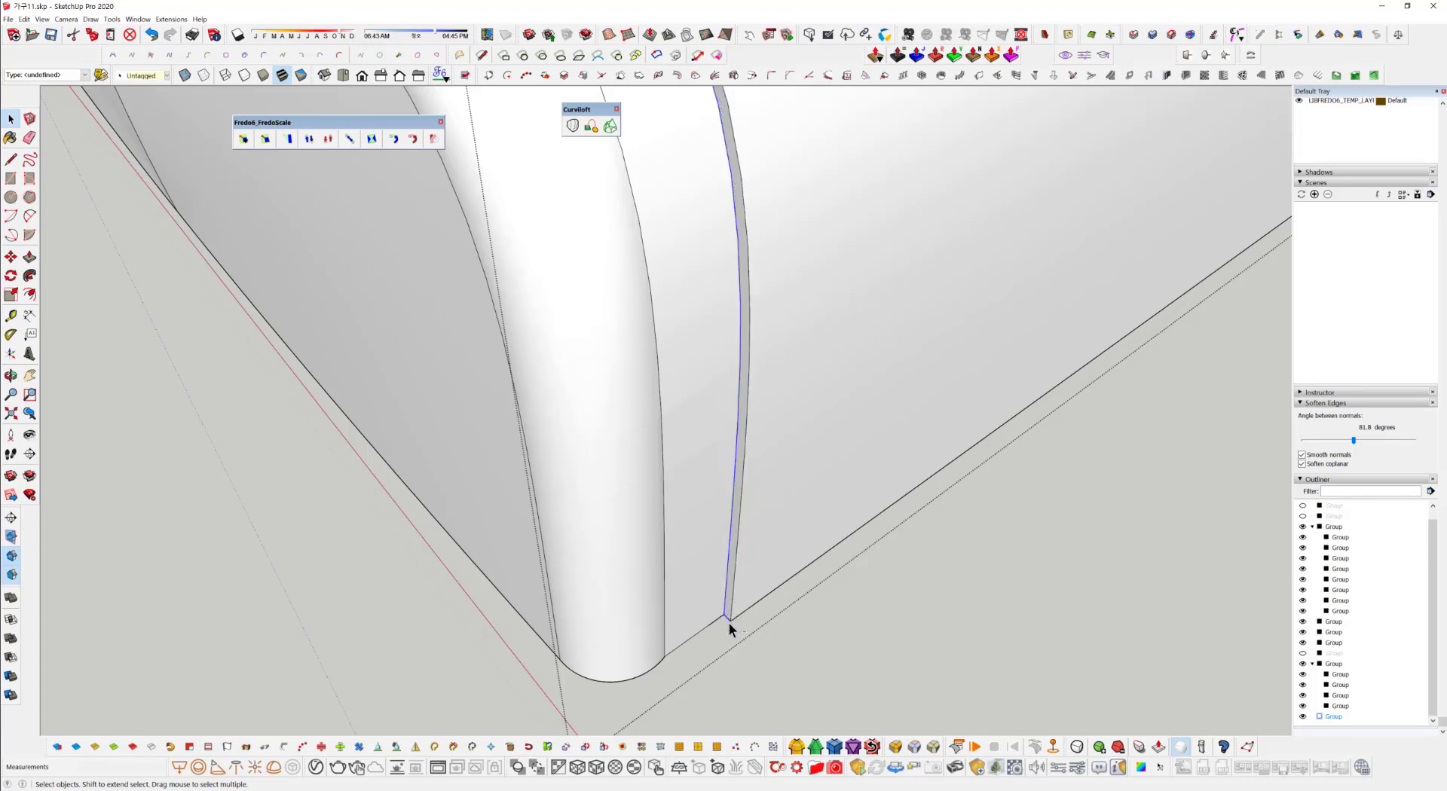
Try to sweep the small rounded profile at the step's bottom corner along the strip's selected edges with Follow Me, and dismiss the warning.
scroll(730, 619, "up", 5)
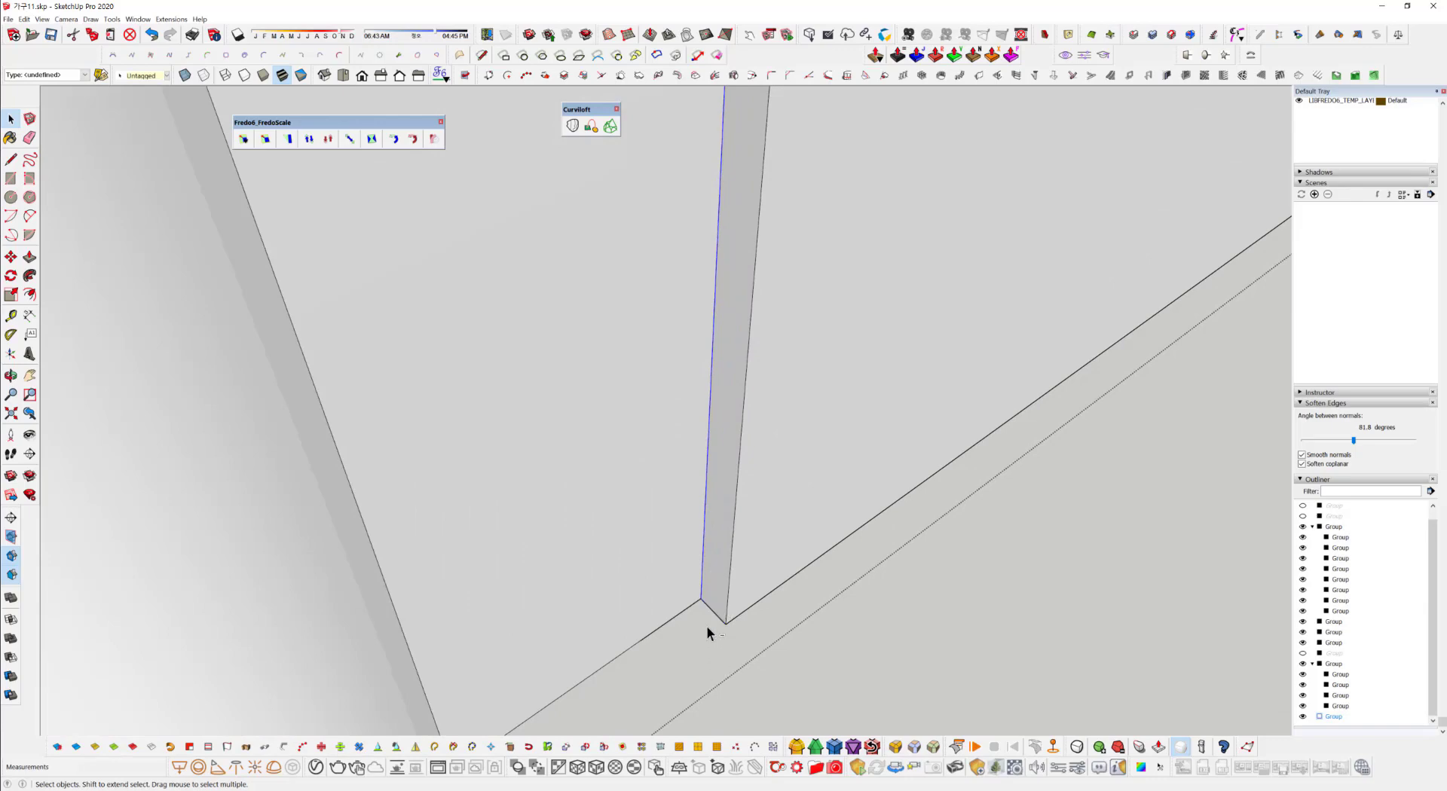
scroll(707, 633, "down", 8)
middle_click_drag(485, 479, 1227, 423)
middle_click_drag(741, 581, 916, 223, "shift")
scroll(614, 497, "up", 10)
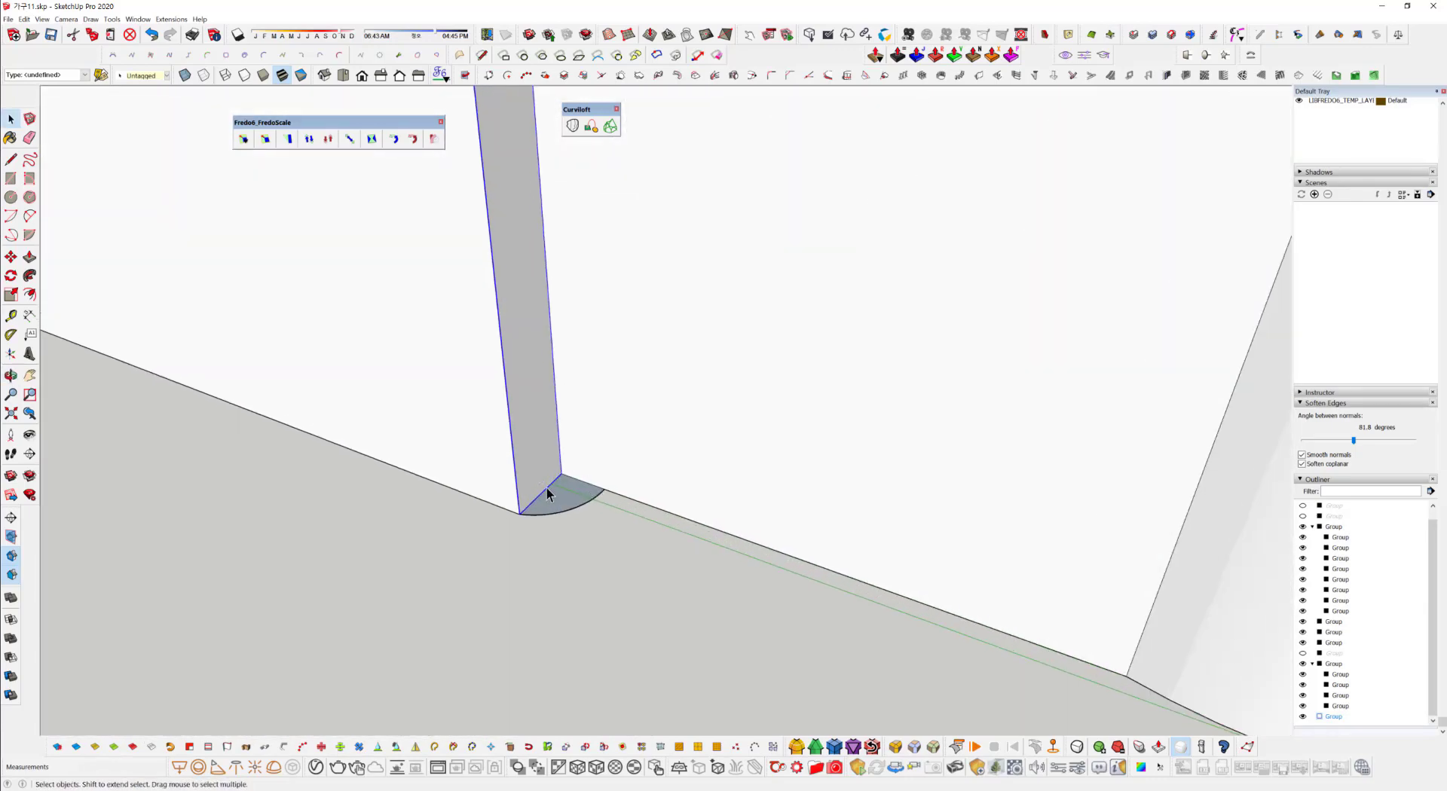
scroll(553, 540, "down", 8)
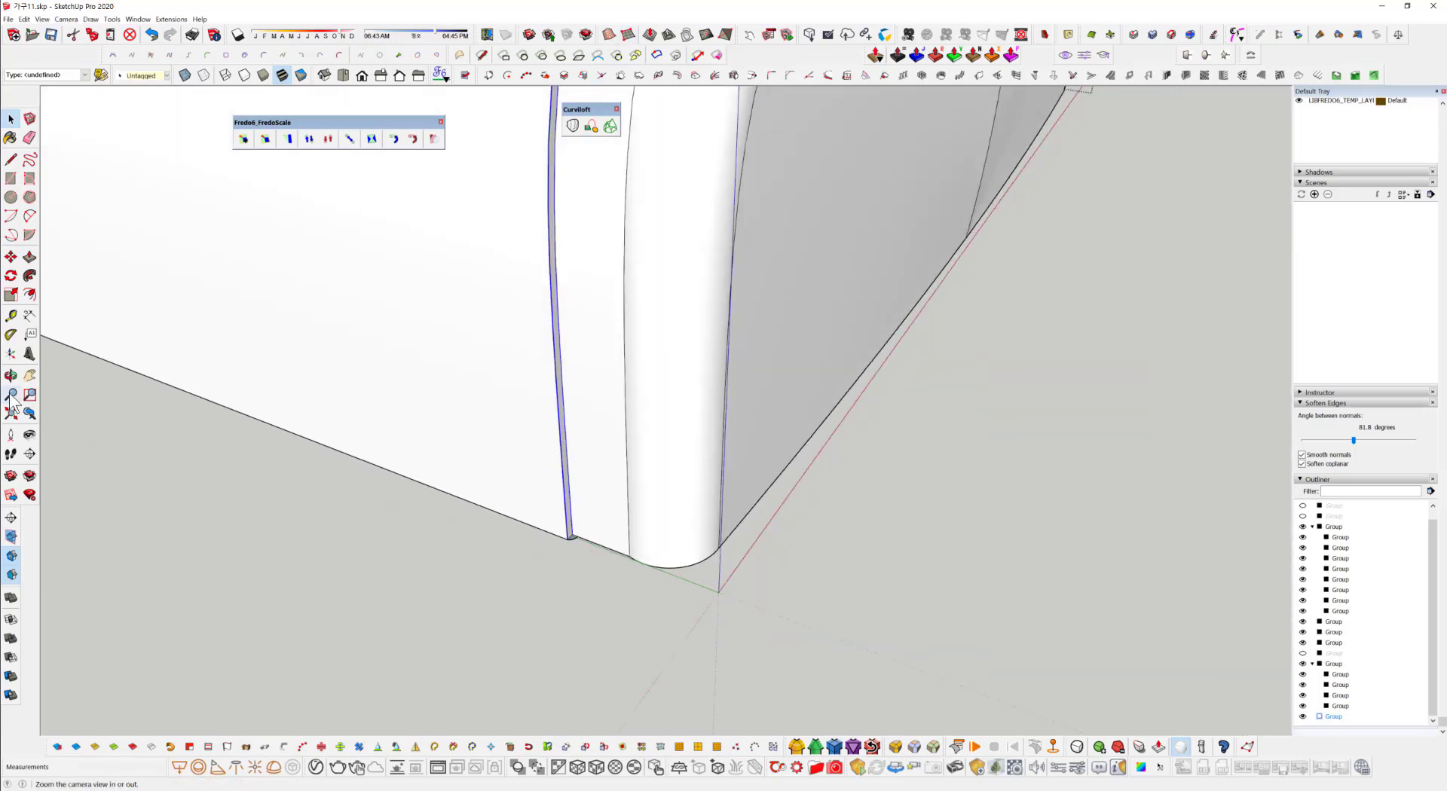
left_click(32, 279)
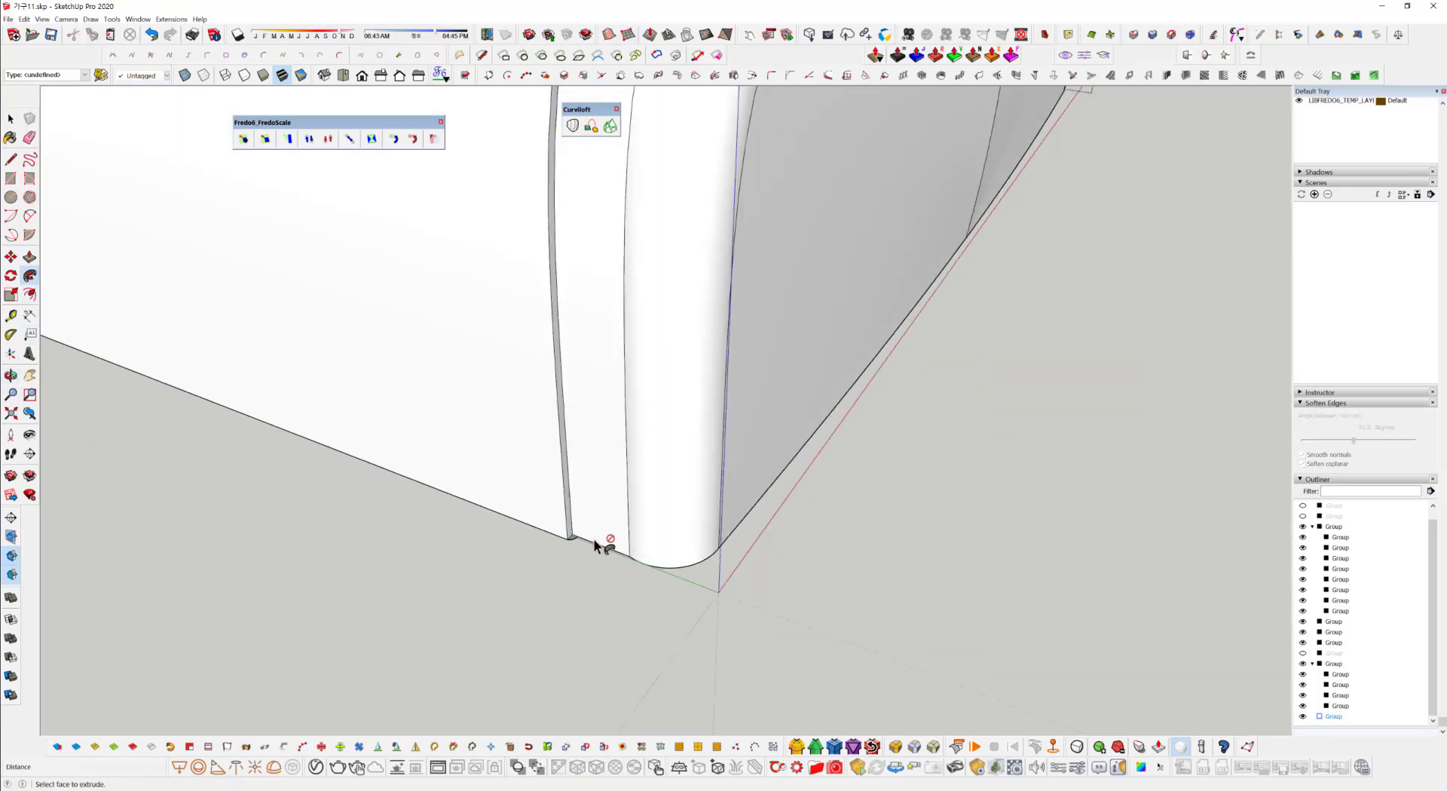
scroll(550, 550, "up", 5)
left_click_drag(543, 547, 549, 565)
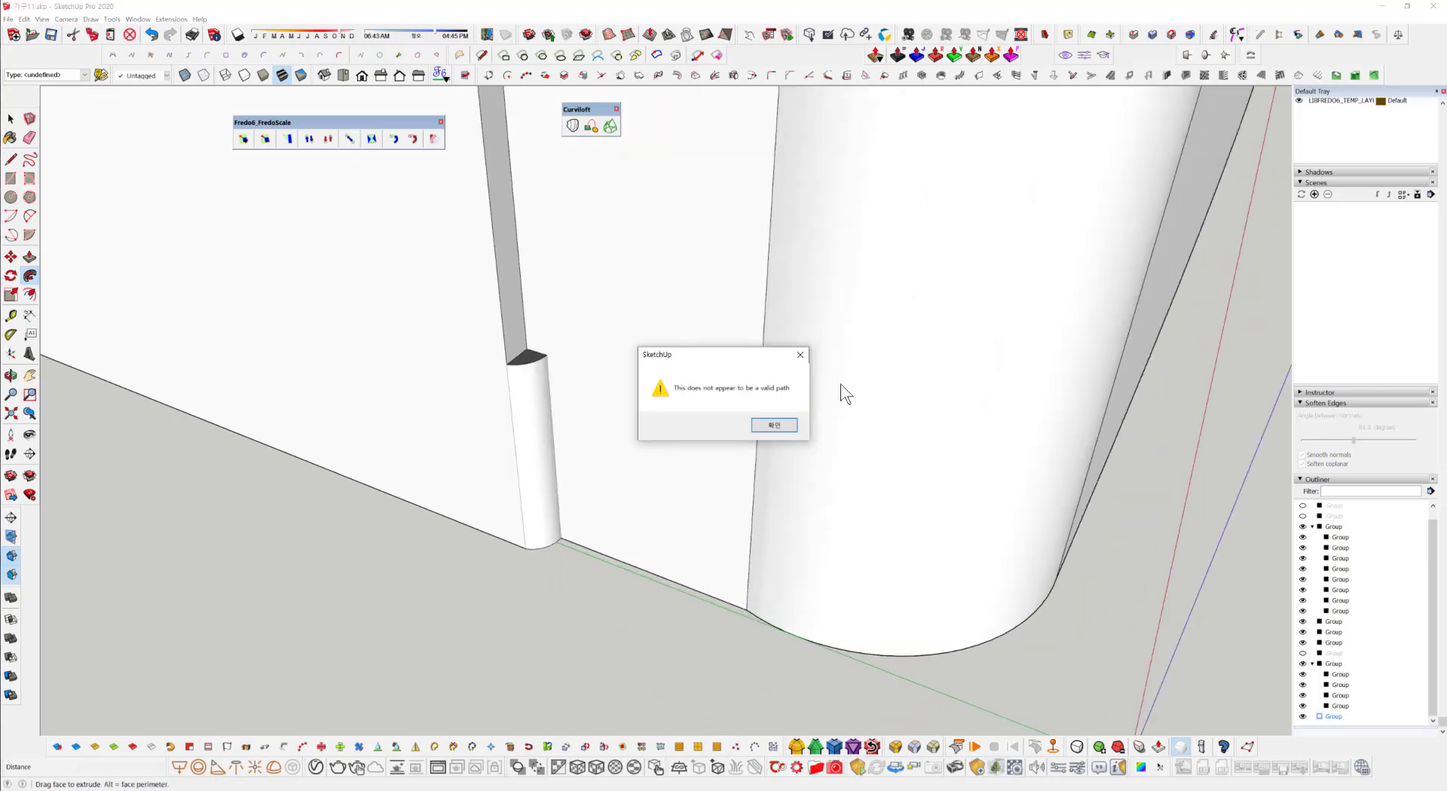
left_click(774, 425)
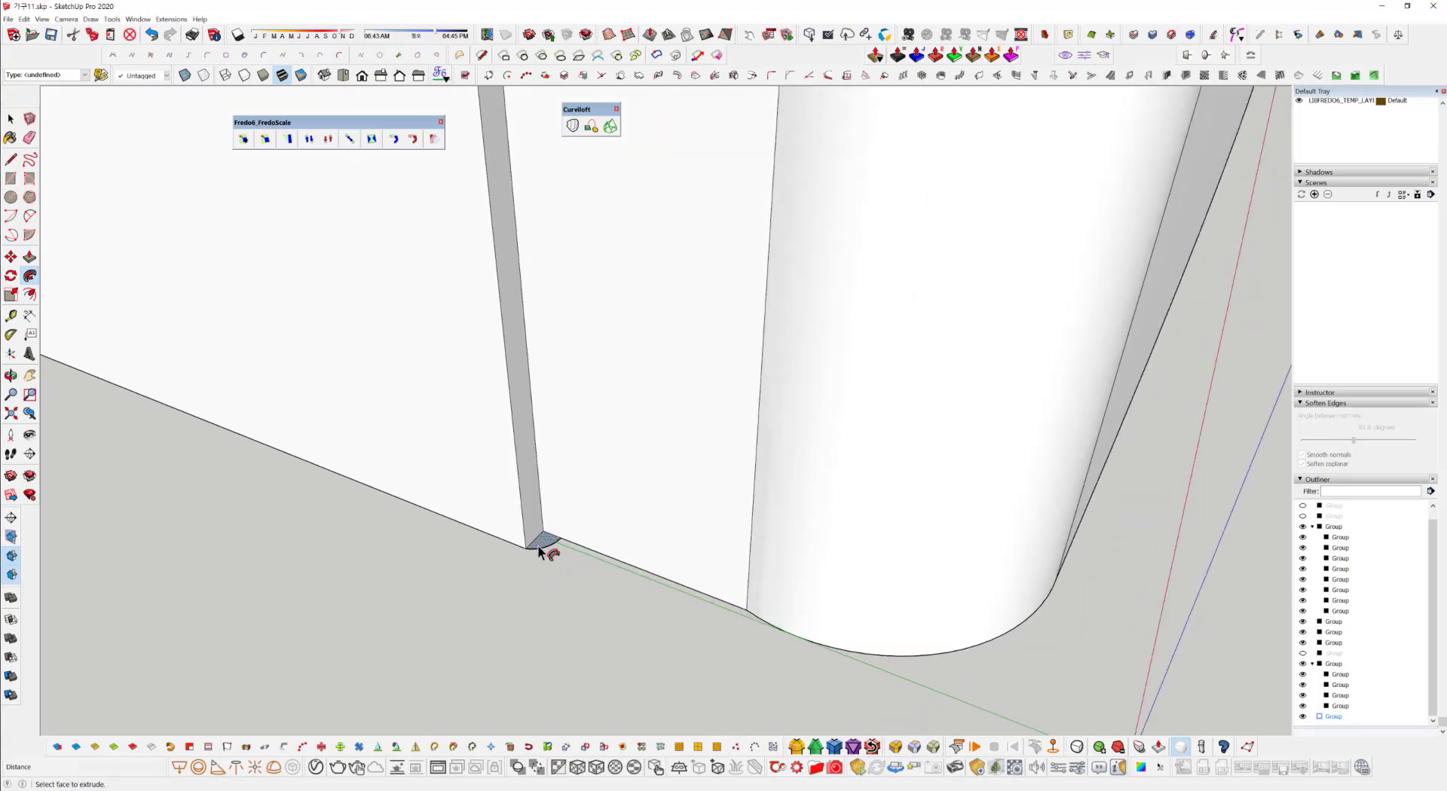
Try to extrude the rounded corner profile manually up along the strip with Follow Me, and undo the extrusion.
left_click_drag(536, 546, 509, 226)
middle_click_drag(517, 252, 476, 646)
left_click_drag(473, 645, 413, 393)
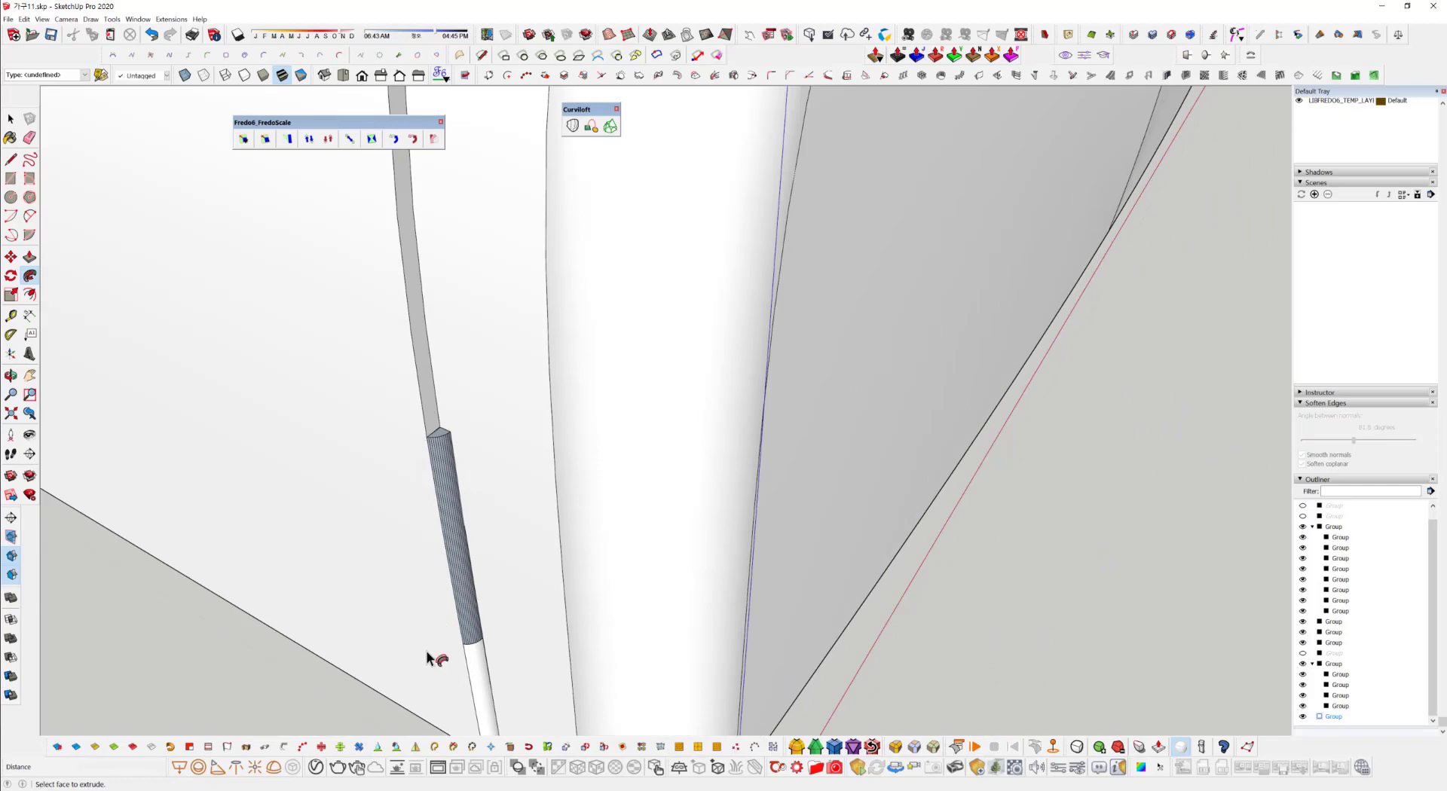
key("ctrl+z")
scroll(482, 656, "down", 3)
scroll(489, 659, "down", 10)
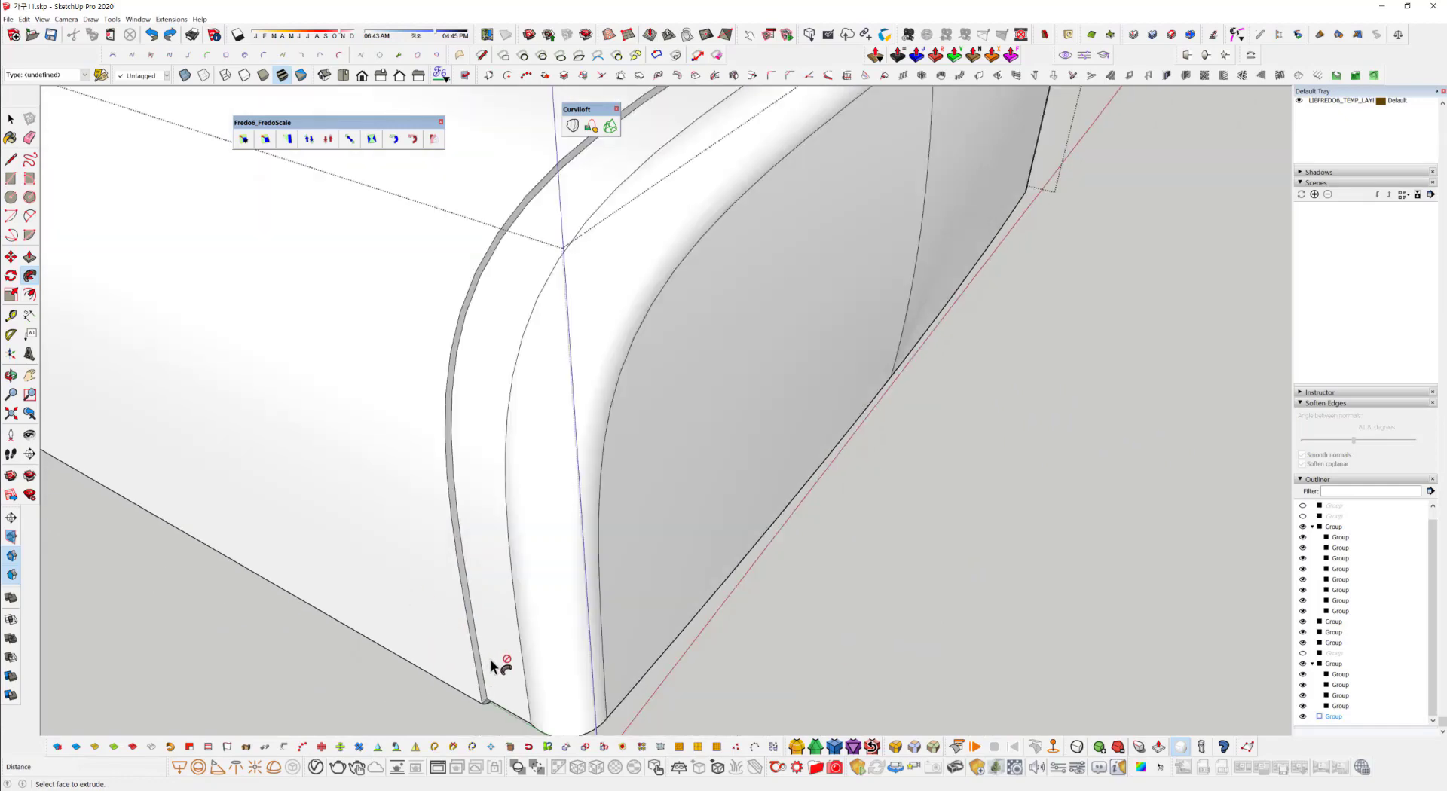
scroll(667, 433, "down", 3)
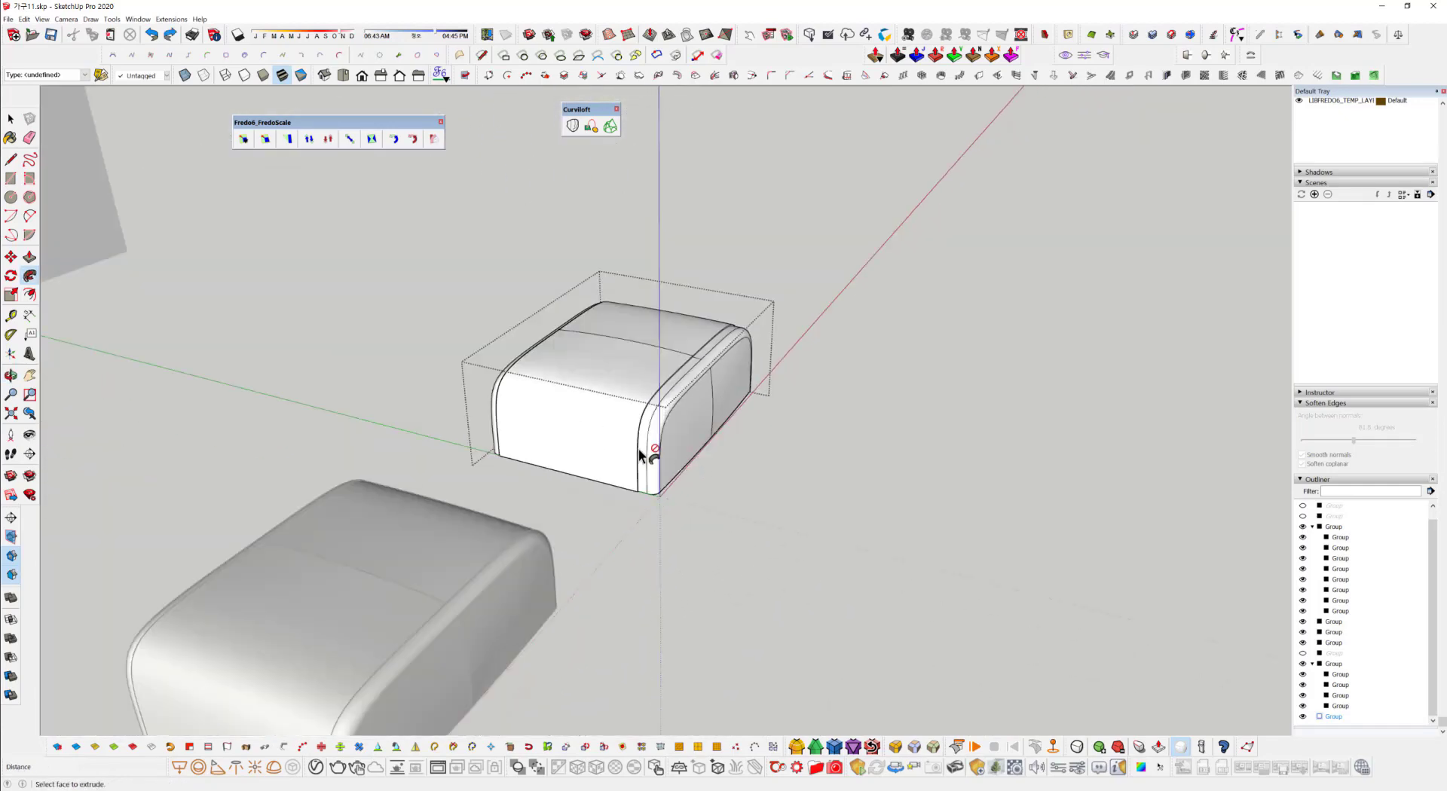
Select all of the cushion's geometry, weld its edges with TIG-weld, and clear the selection.
key("space")
left_click_drag(458, 242, 927, 546)
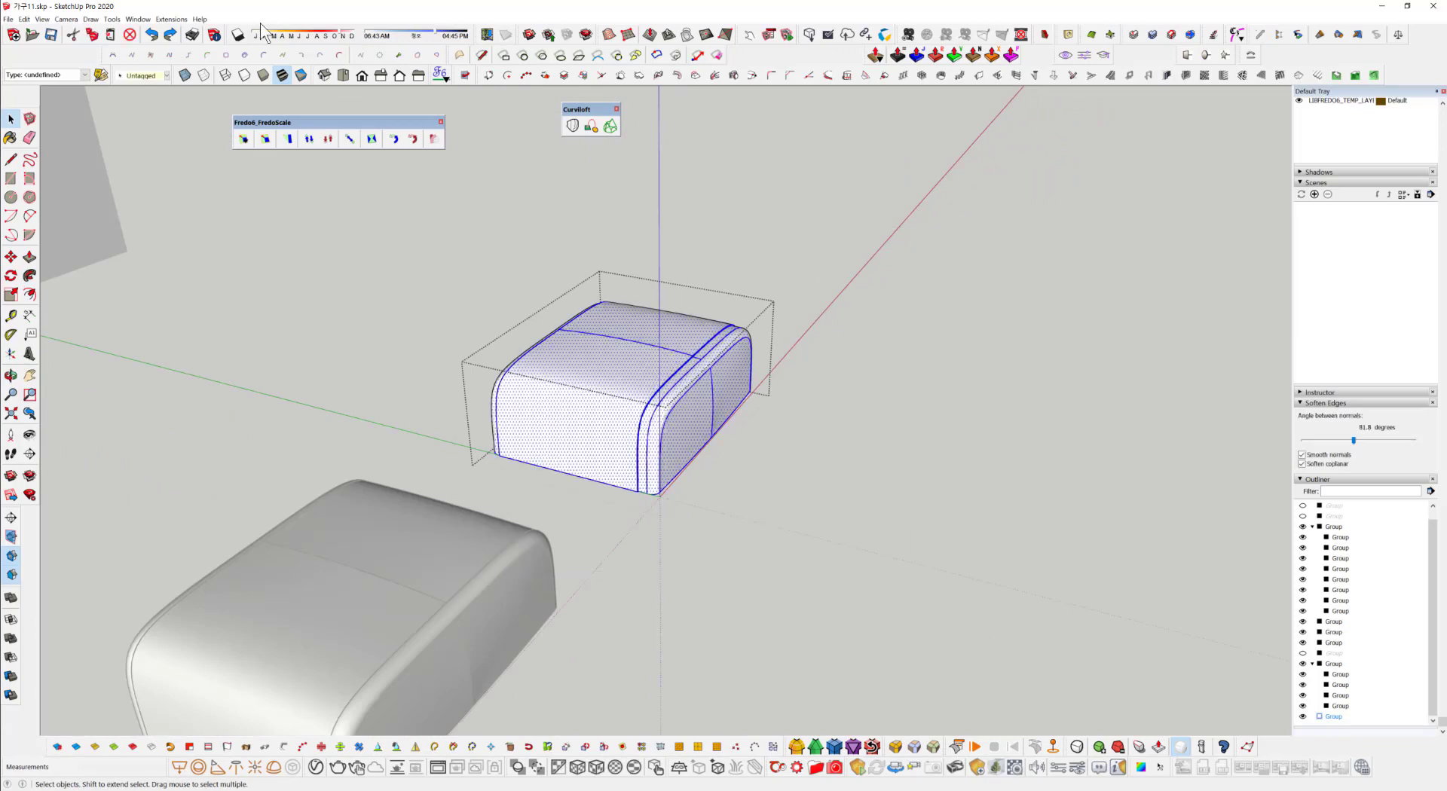
left_click(112, 19)
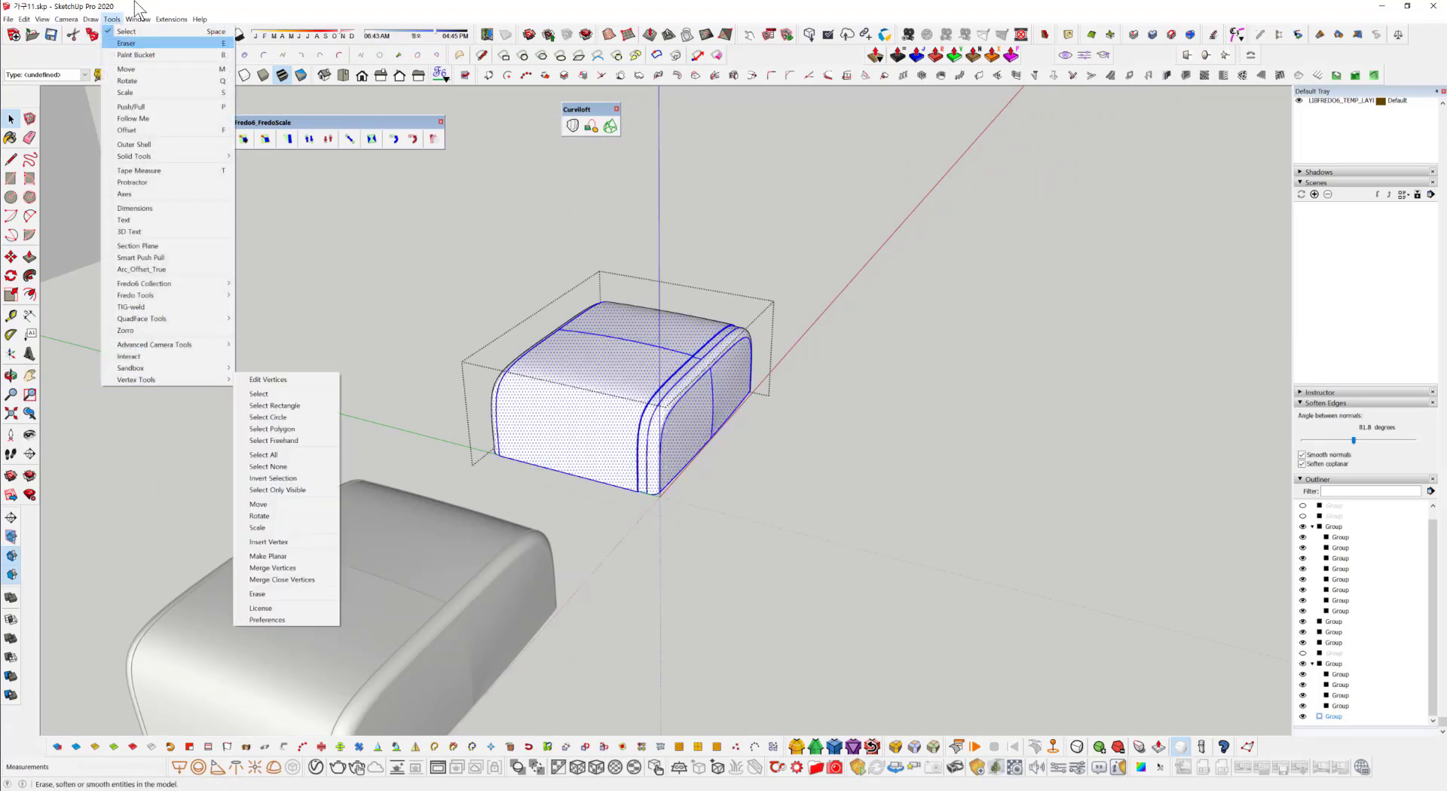
mouse_move(125, 322)
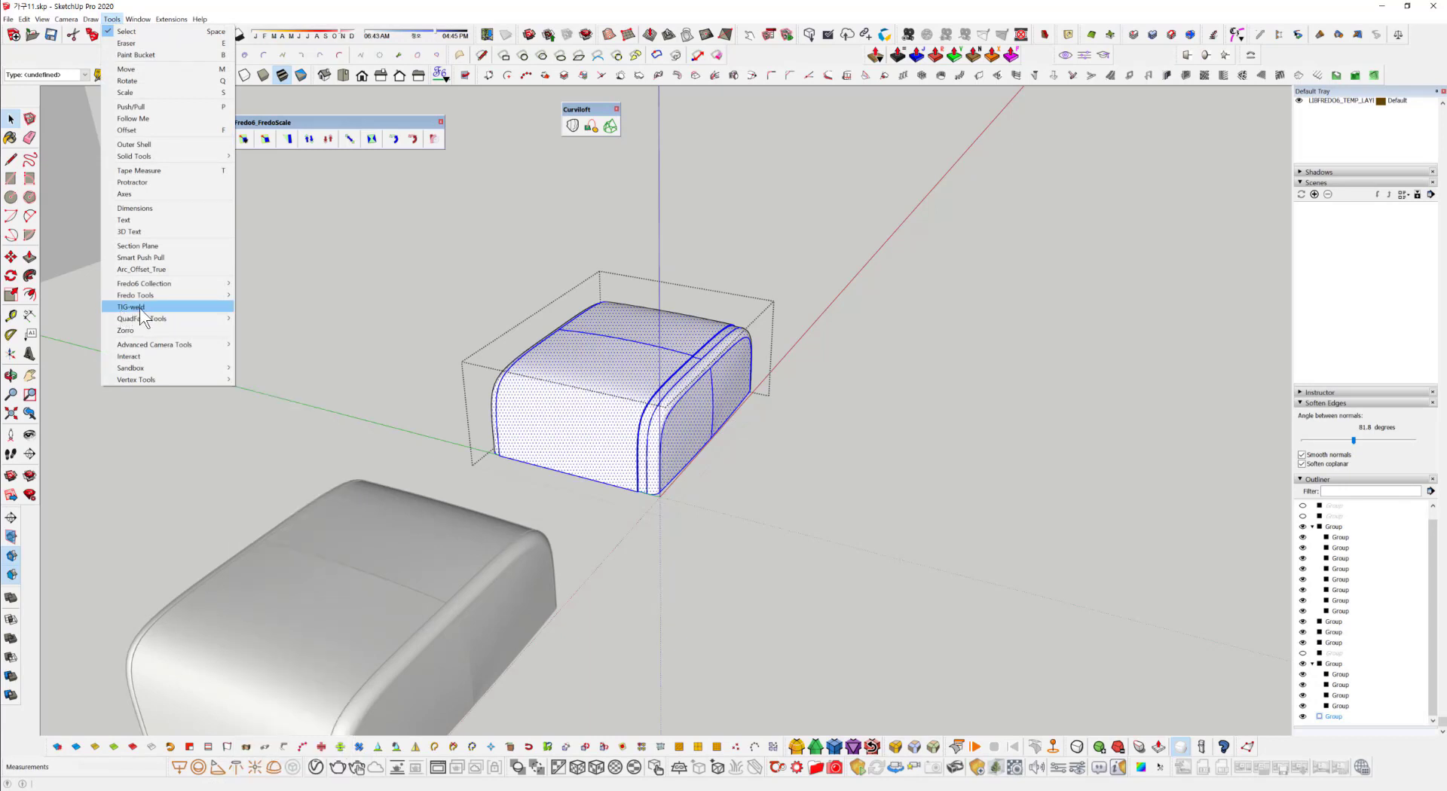
left_click(131, 309)
left_click(506, 300)
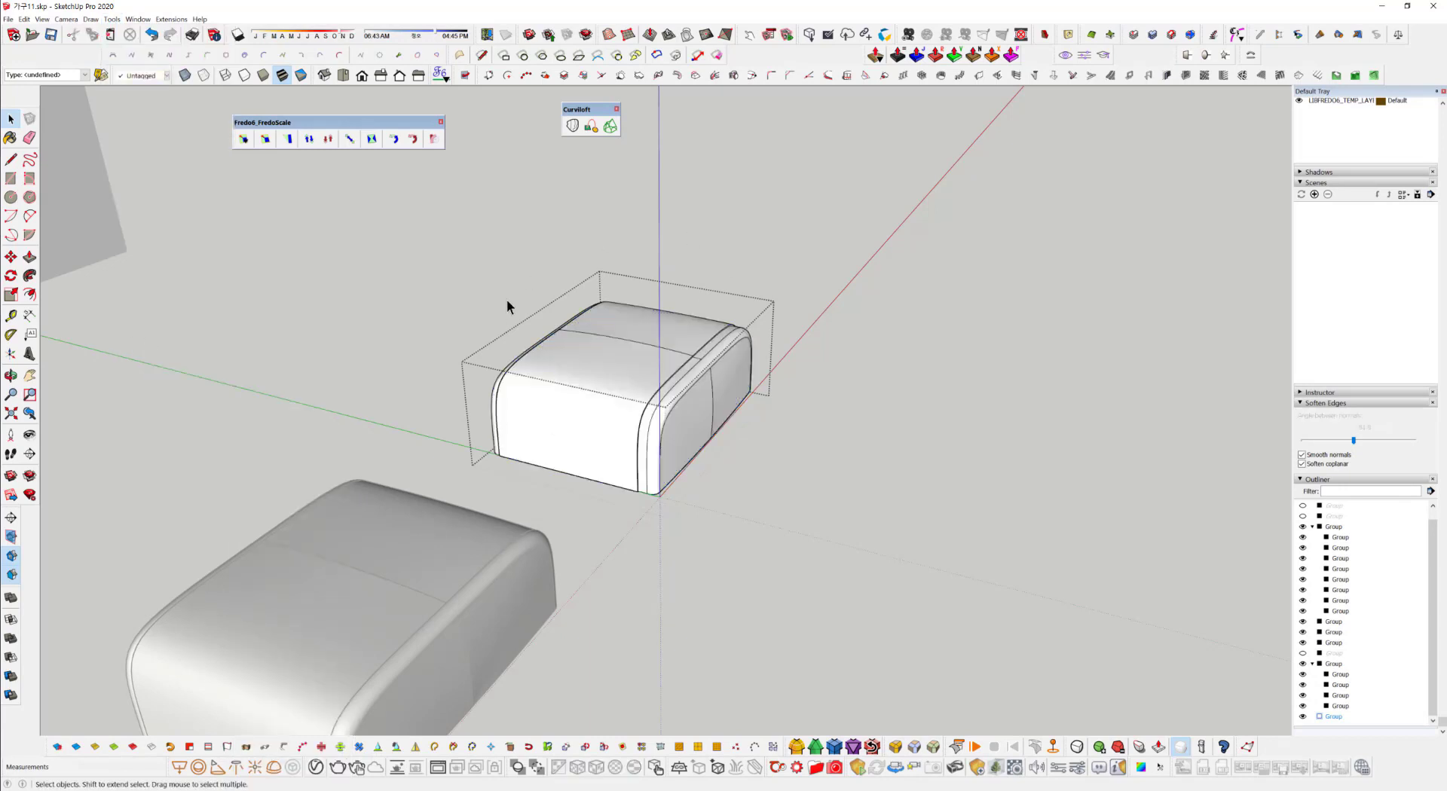
Select the narrow strip face between the raised surface and the seam strip, together with its bounding edges.
scroll(708, 436, "up", 7)
middle_click_drag(339, 571, 337, 558)
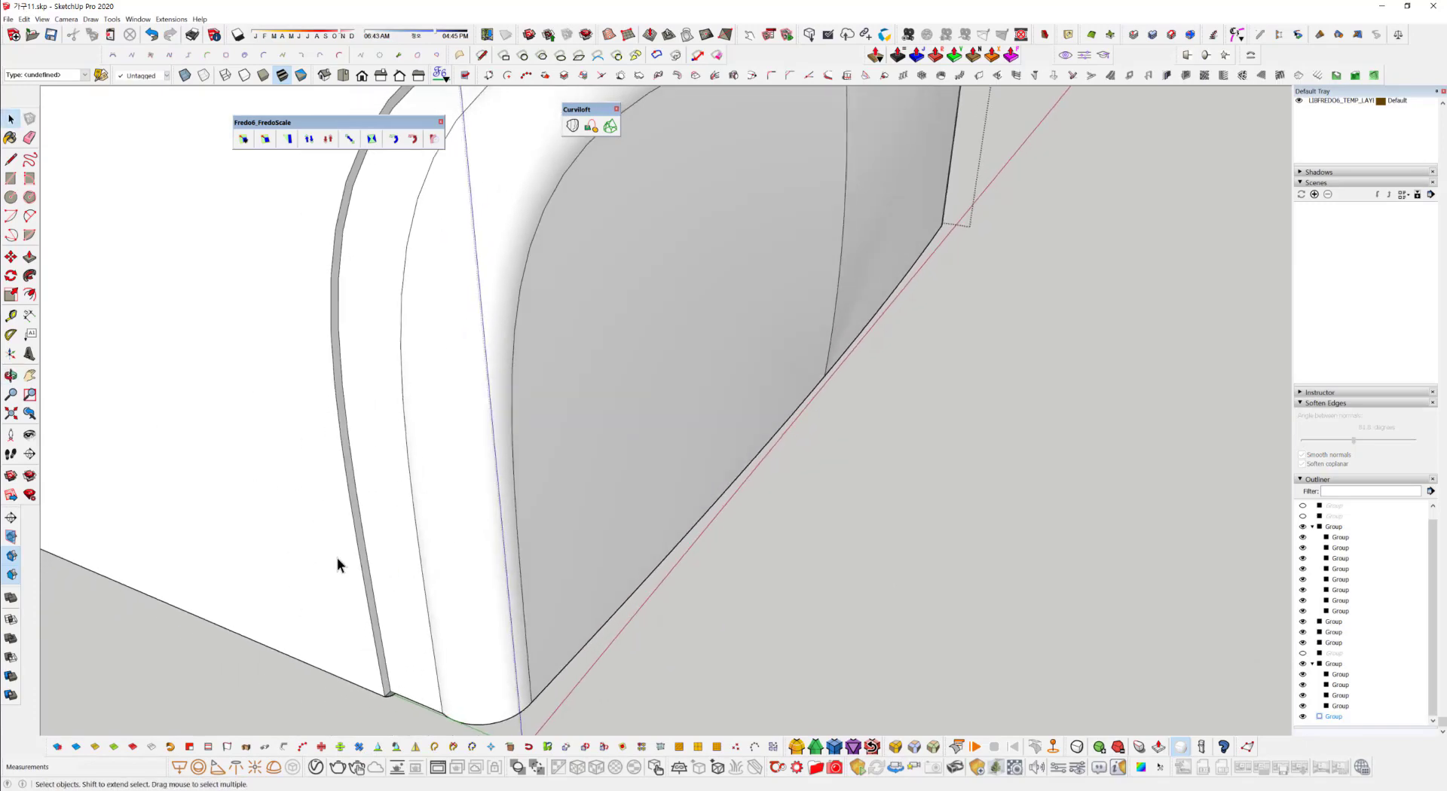
left_click(351, 492)
middle_click_drag(351, 492, 355, 594)
left_click(318, 472)
scroll(327, 442, "up", 6)
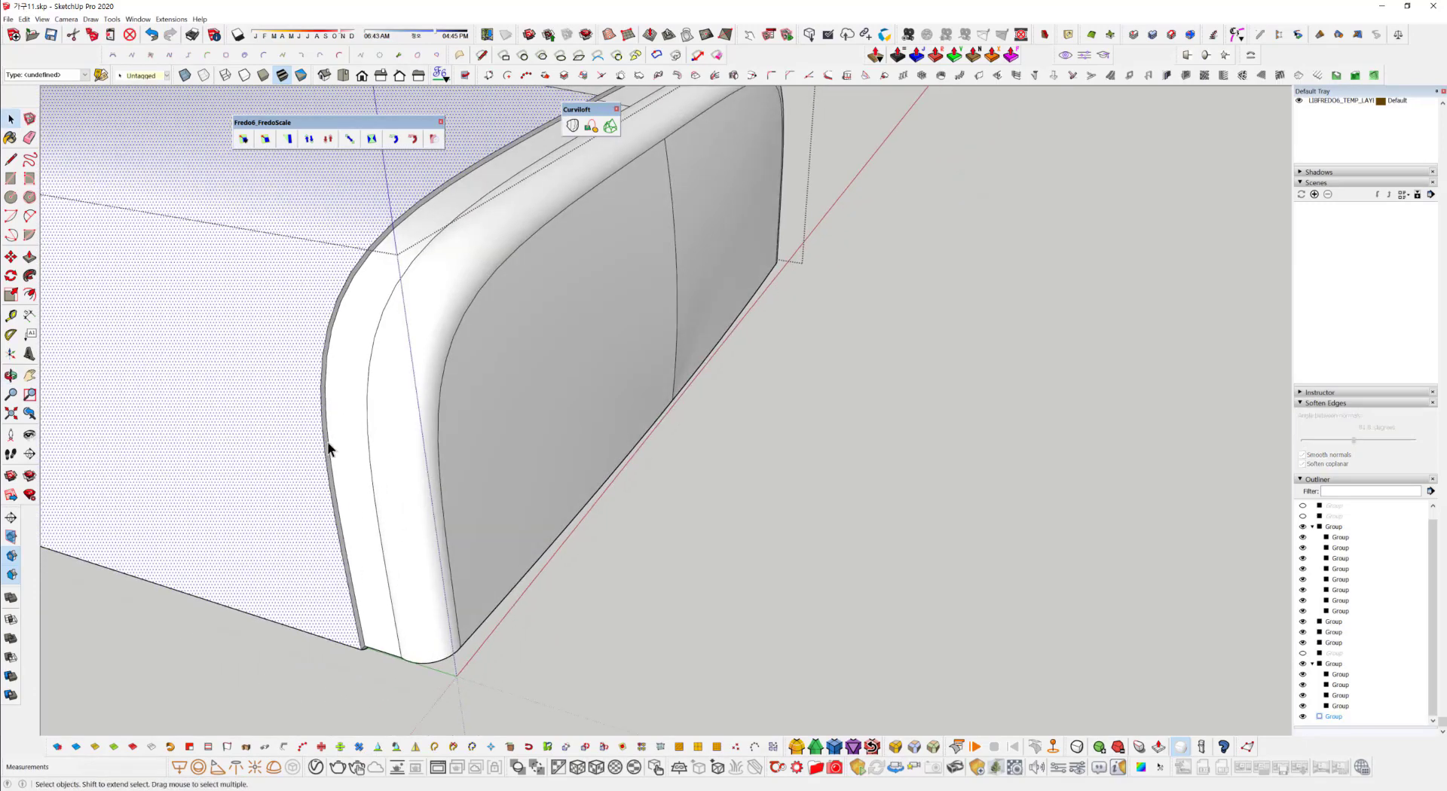
left_click(324, 446)
scroll(345, 505, "down", 6)
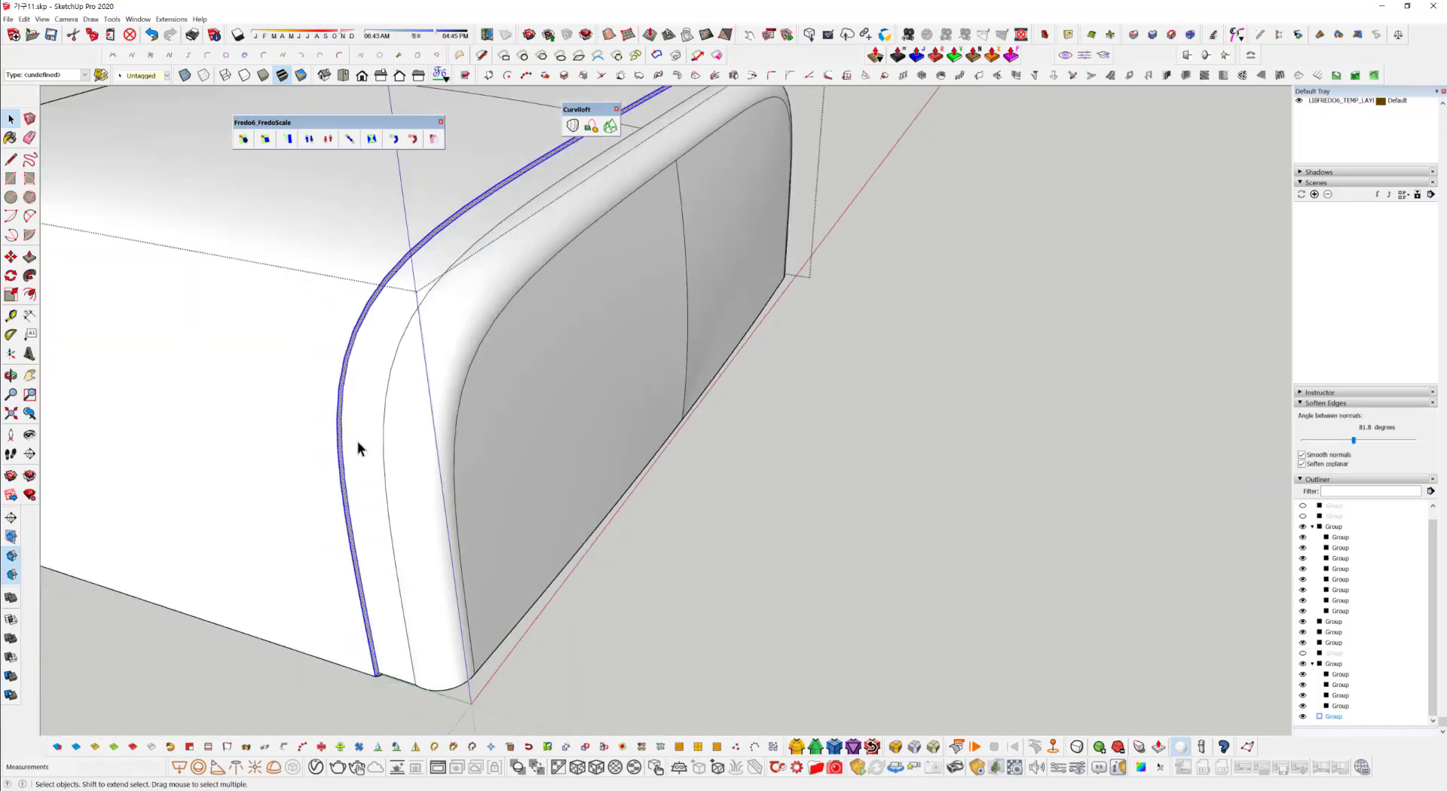
Remove the strip face and its inner edge from the selection, keeping the step's outer edge selected around the cushion.
scroll(359, 446, "up", 3)
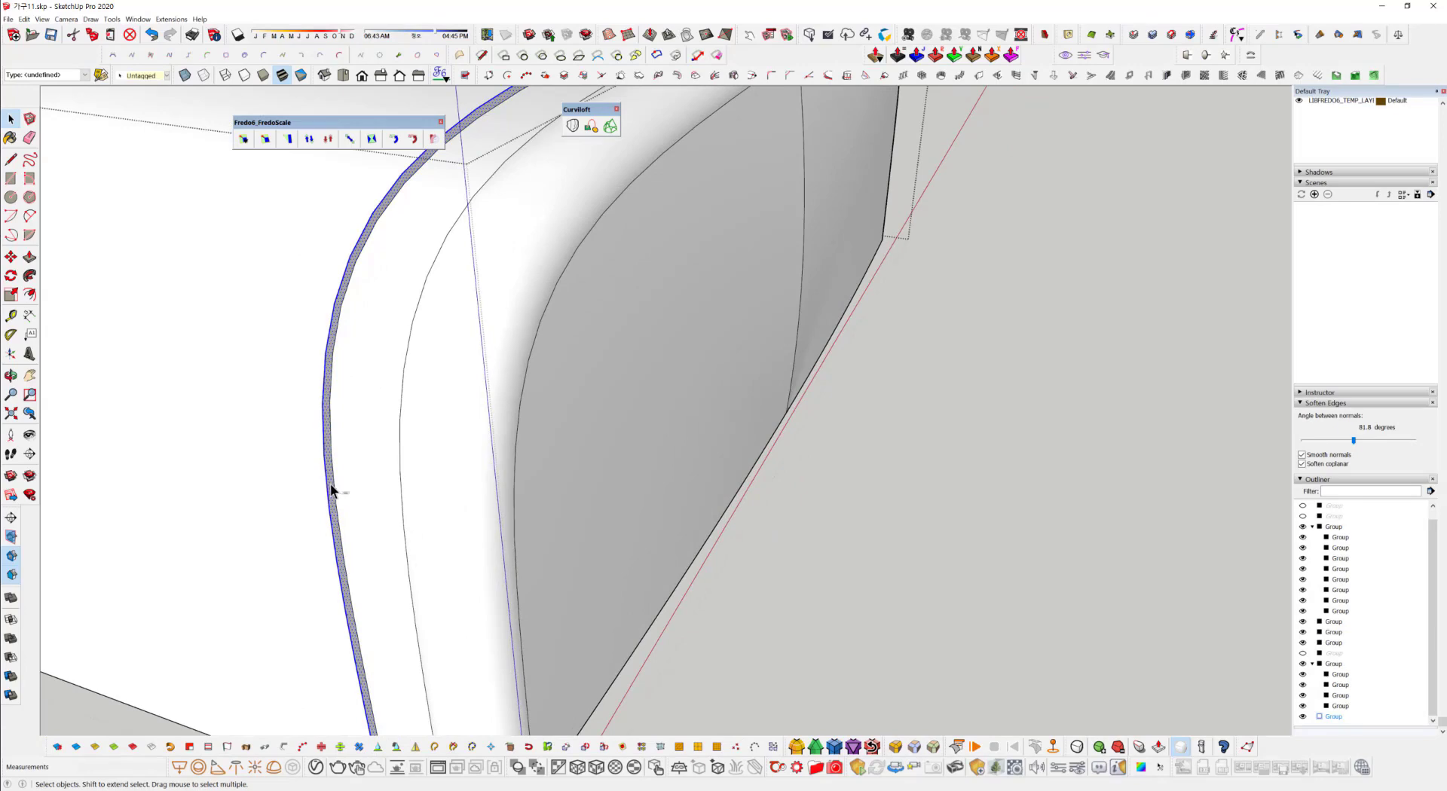
middle_click_drag(332, 500, 397, 558)
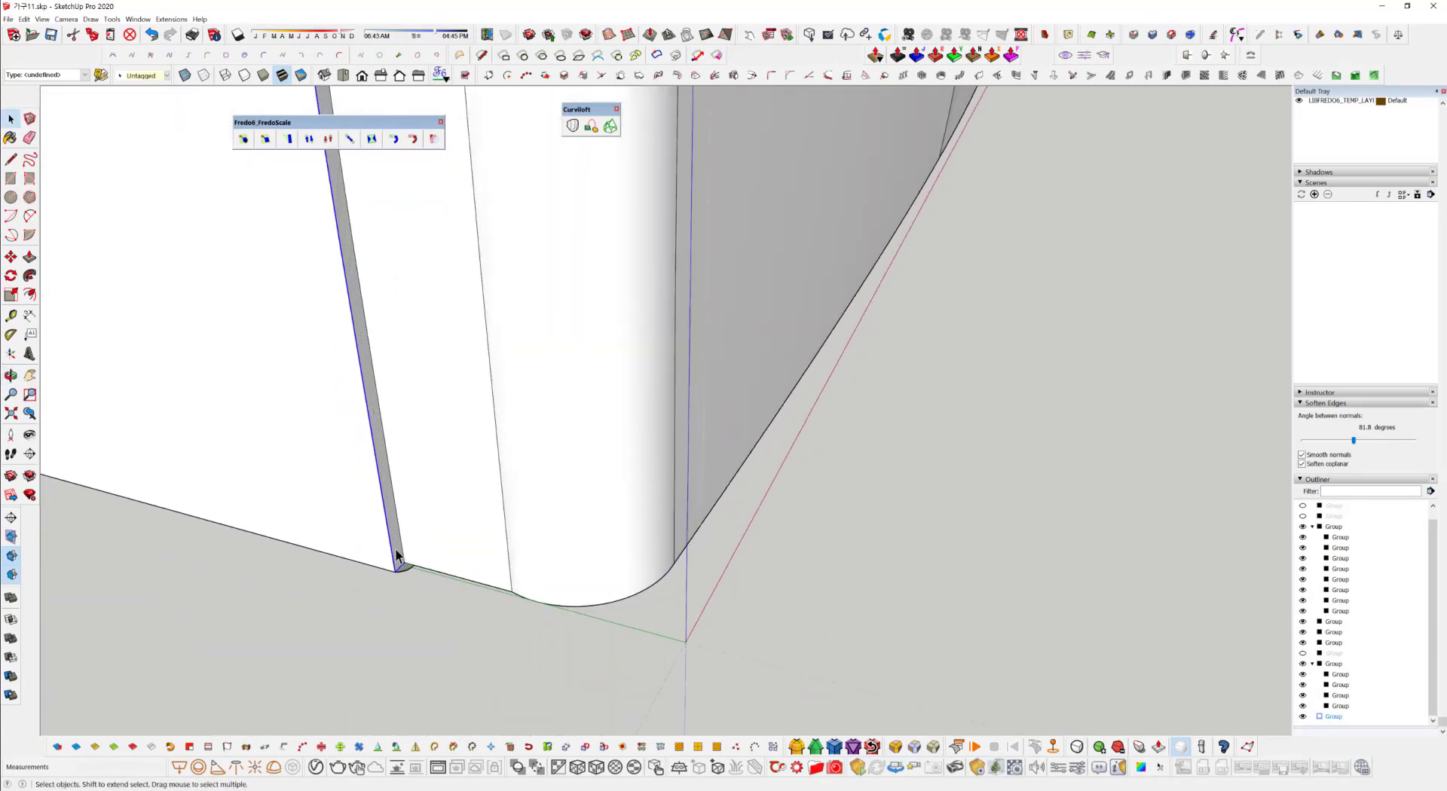
scroll(397, 558, "up", 4)
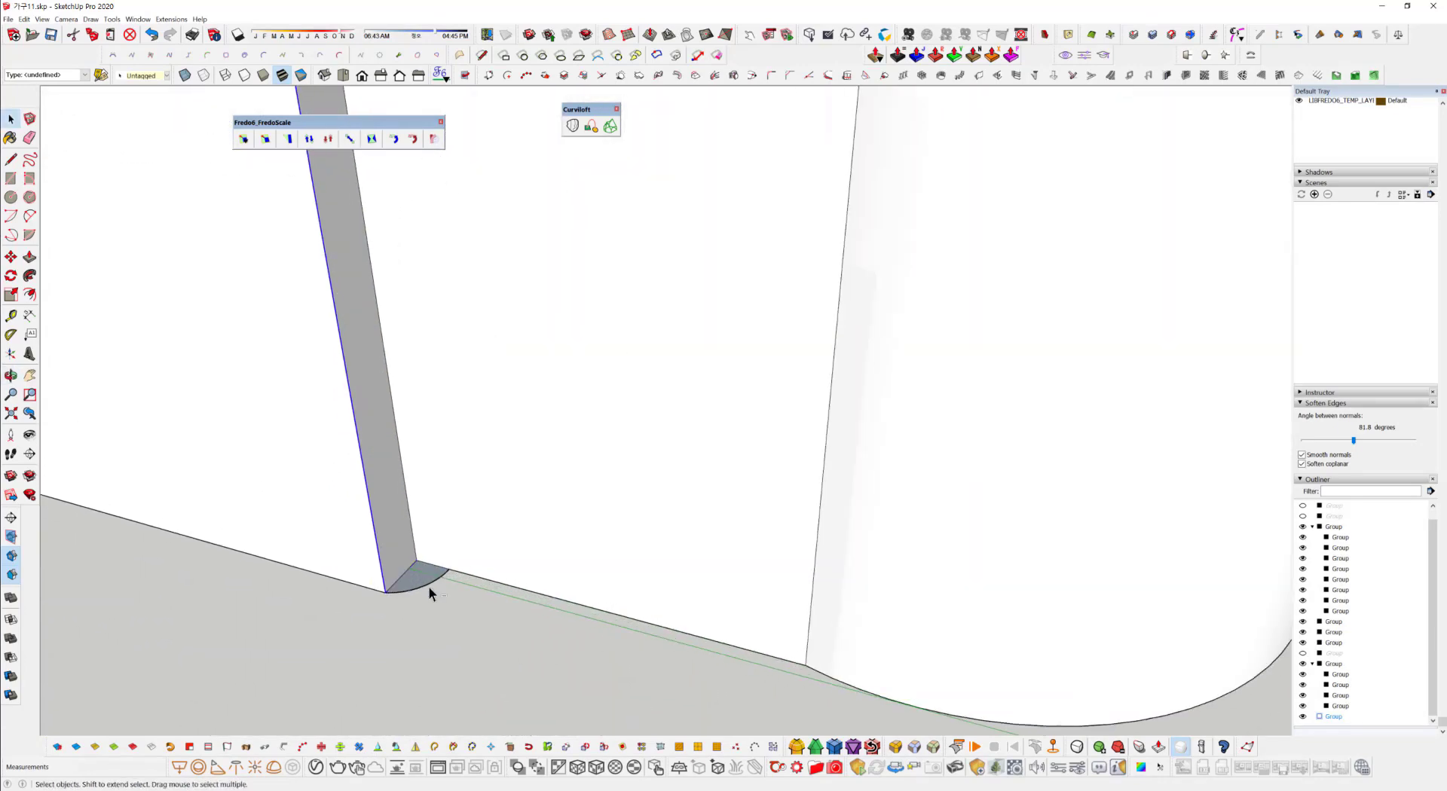
scroll(574, 469, "down", 7)
middle_click_drag(824, 139, 347, 591)
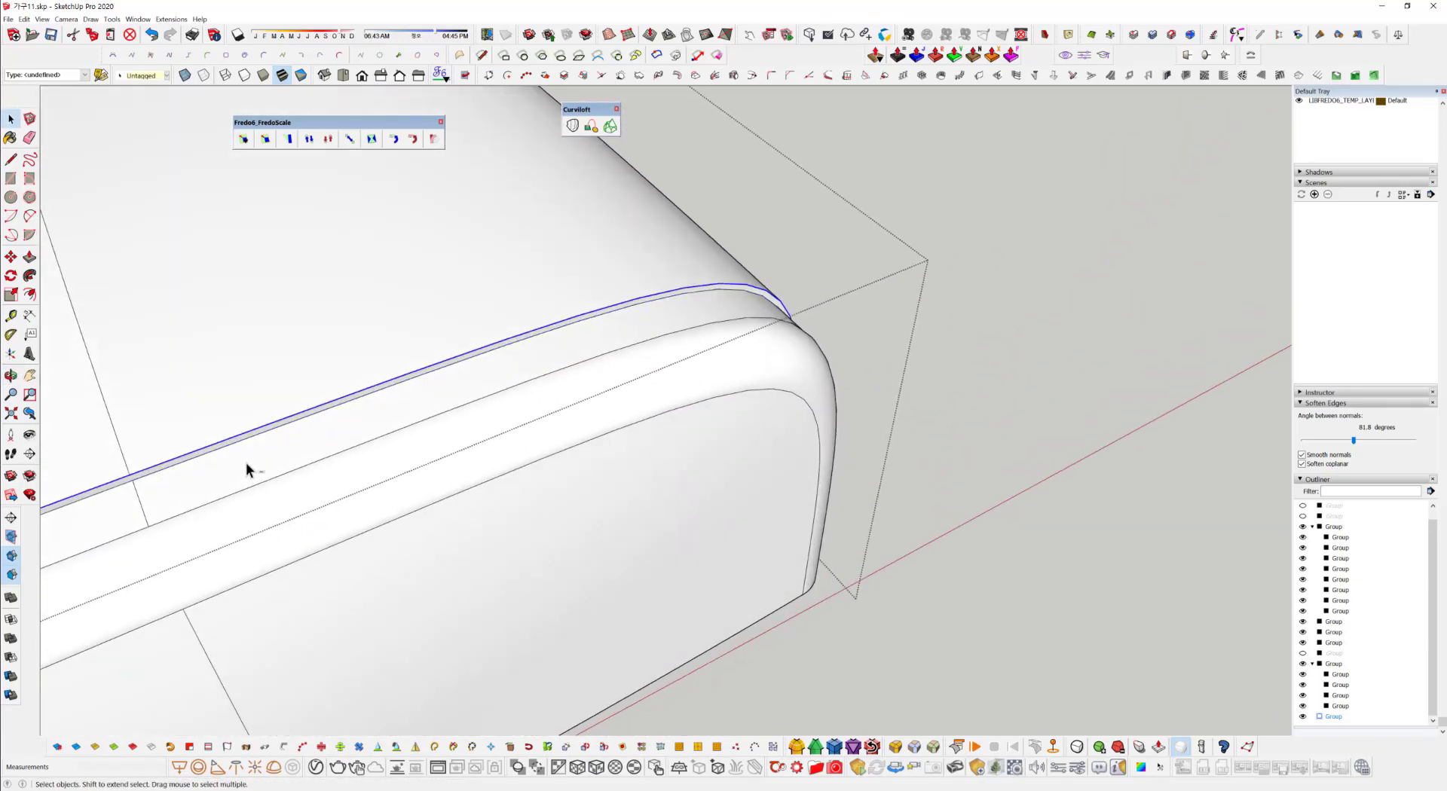
middle_click_drag(927, 436, 625, 431)
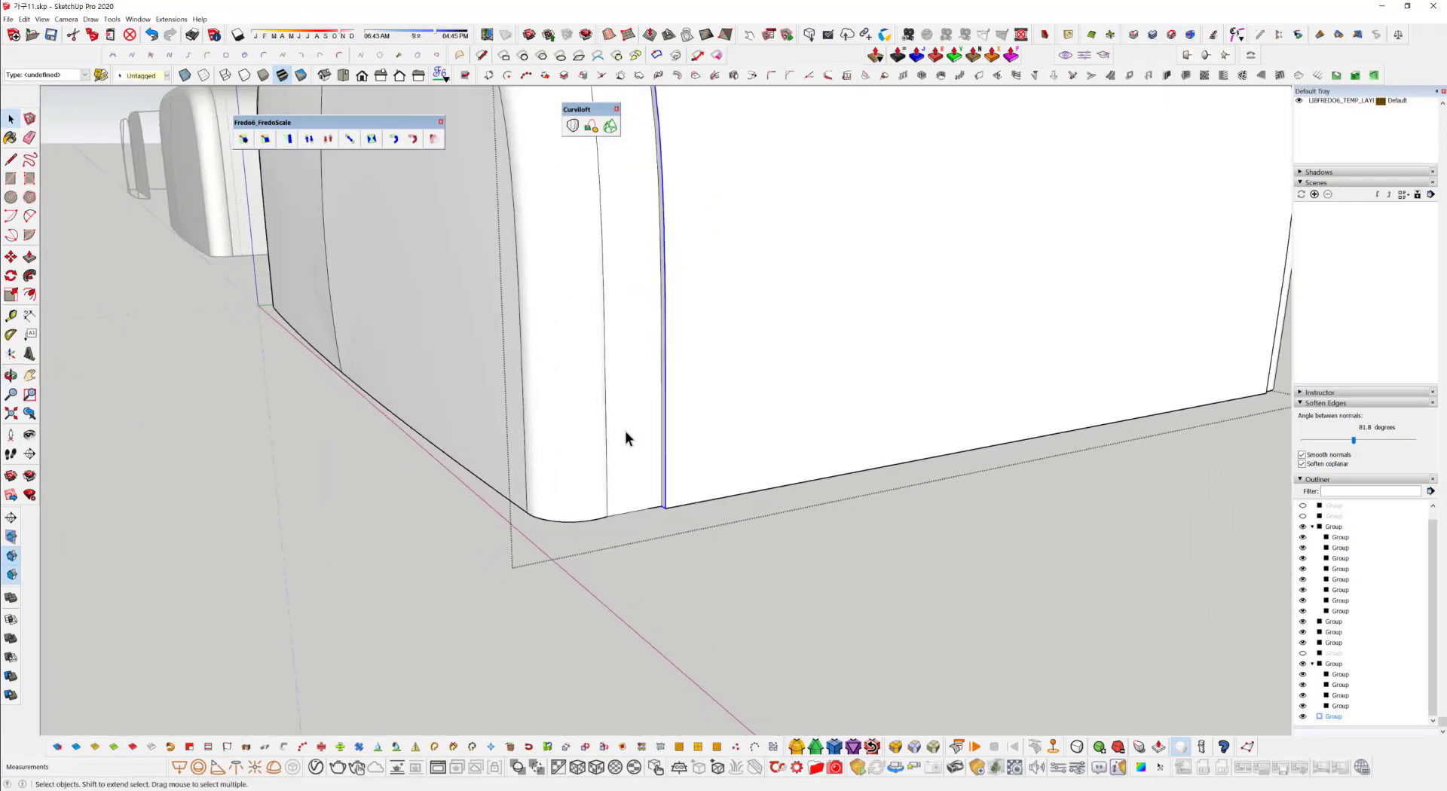
scroll(644, 518, "up", 6)
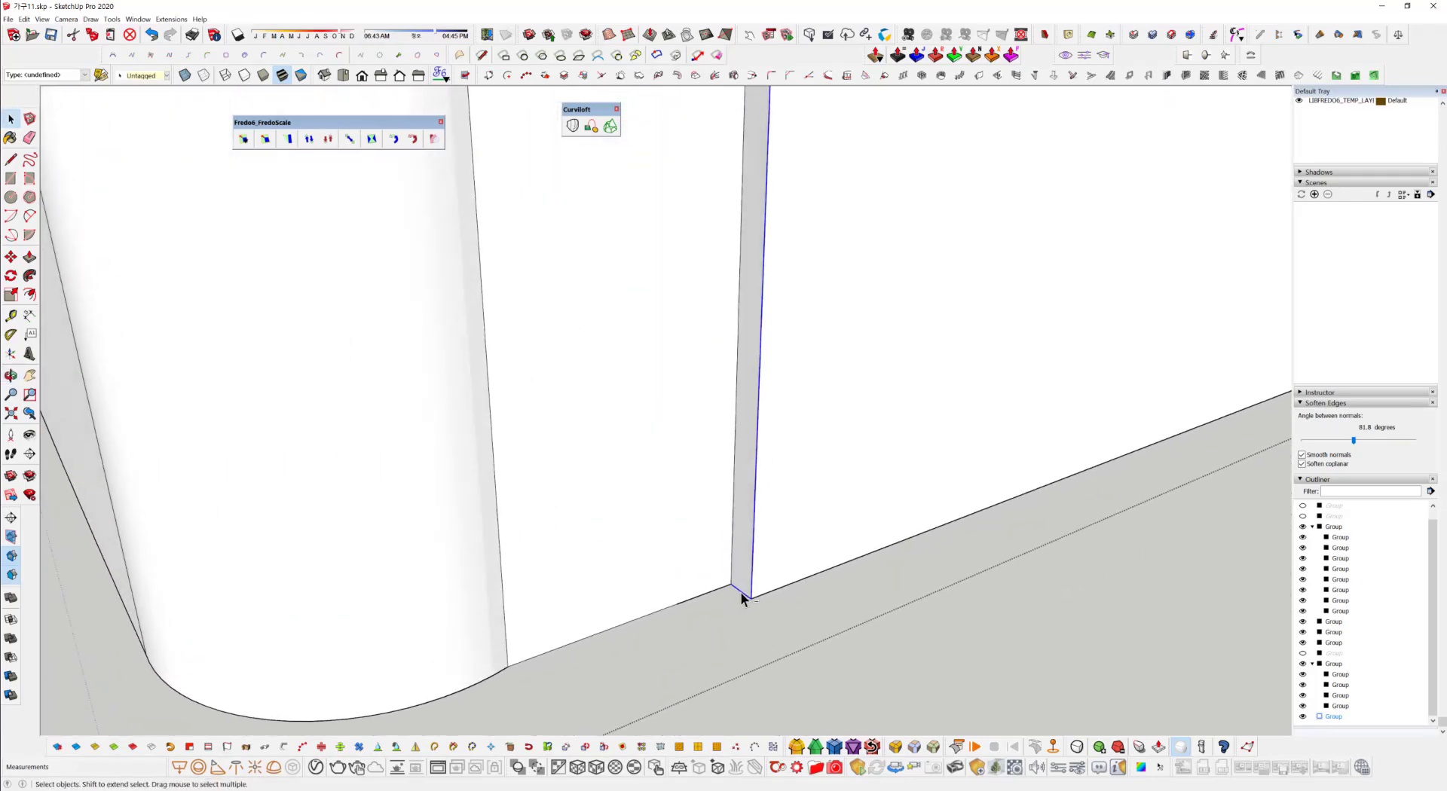
middle_click_drag(729, 630, 217, 572)
scroll(180, 476, "up", 2)
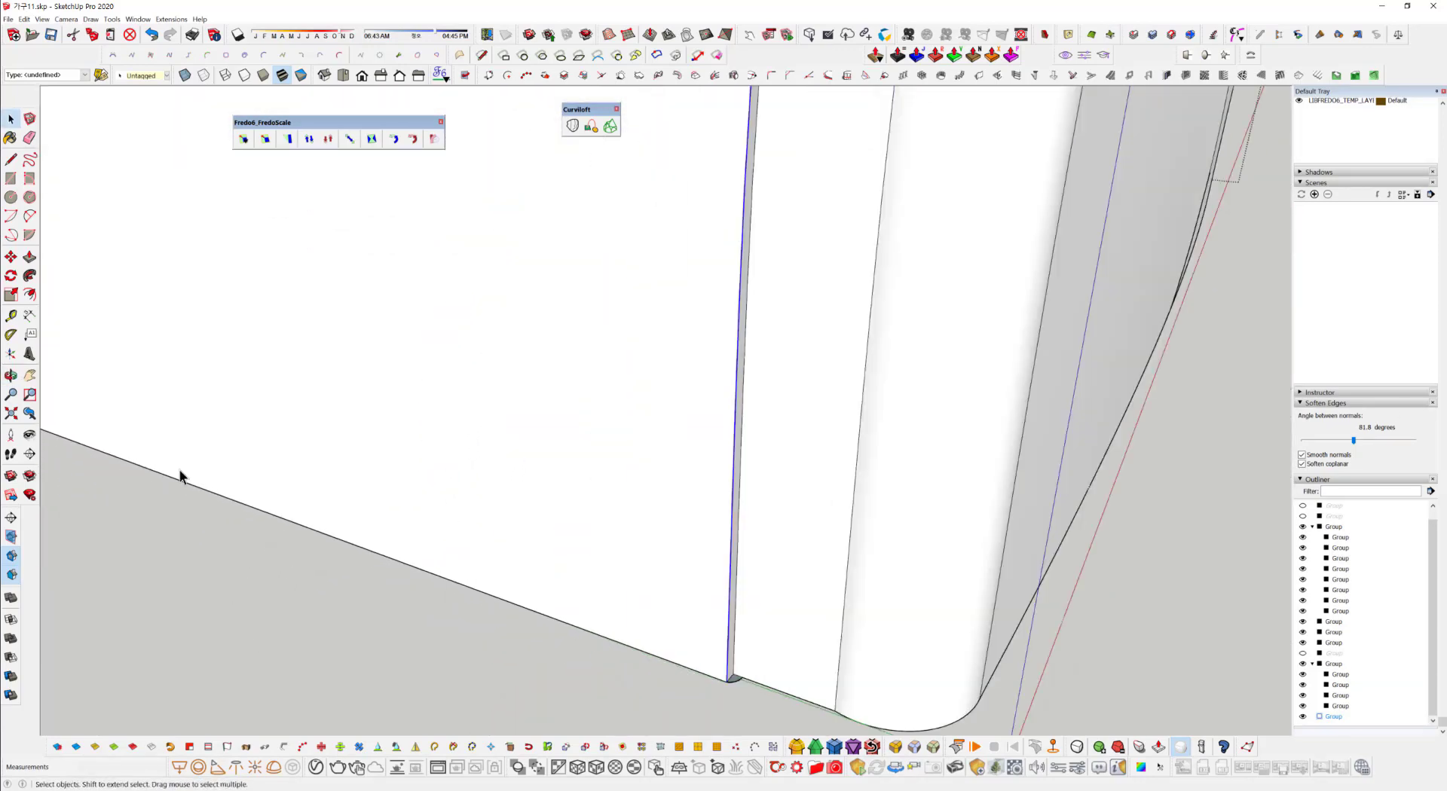
Sweep the small rounded corner profile along the step's outer edge with Follow Me, and close the cushion group.
left_click(29, 276)
scroll(767, 678, "up", 3)
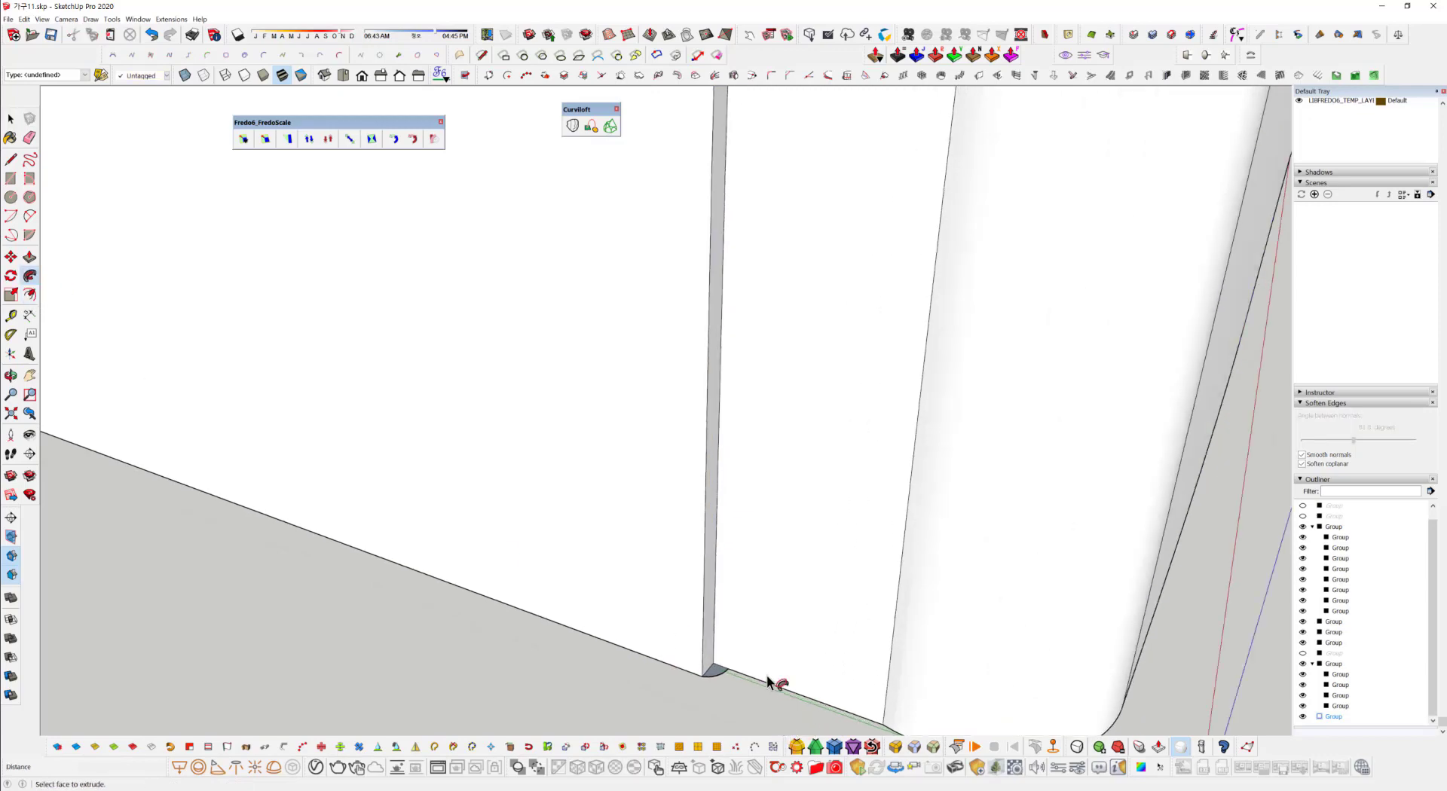
scroll(767, 677, "up", 1)
left_click(706, 669)
scroll(755, 590, "down", 2)
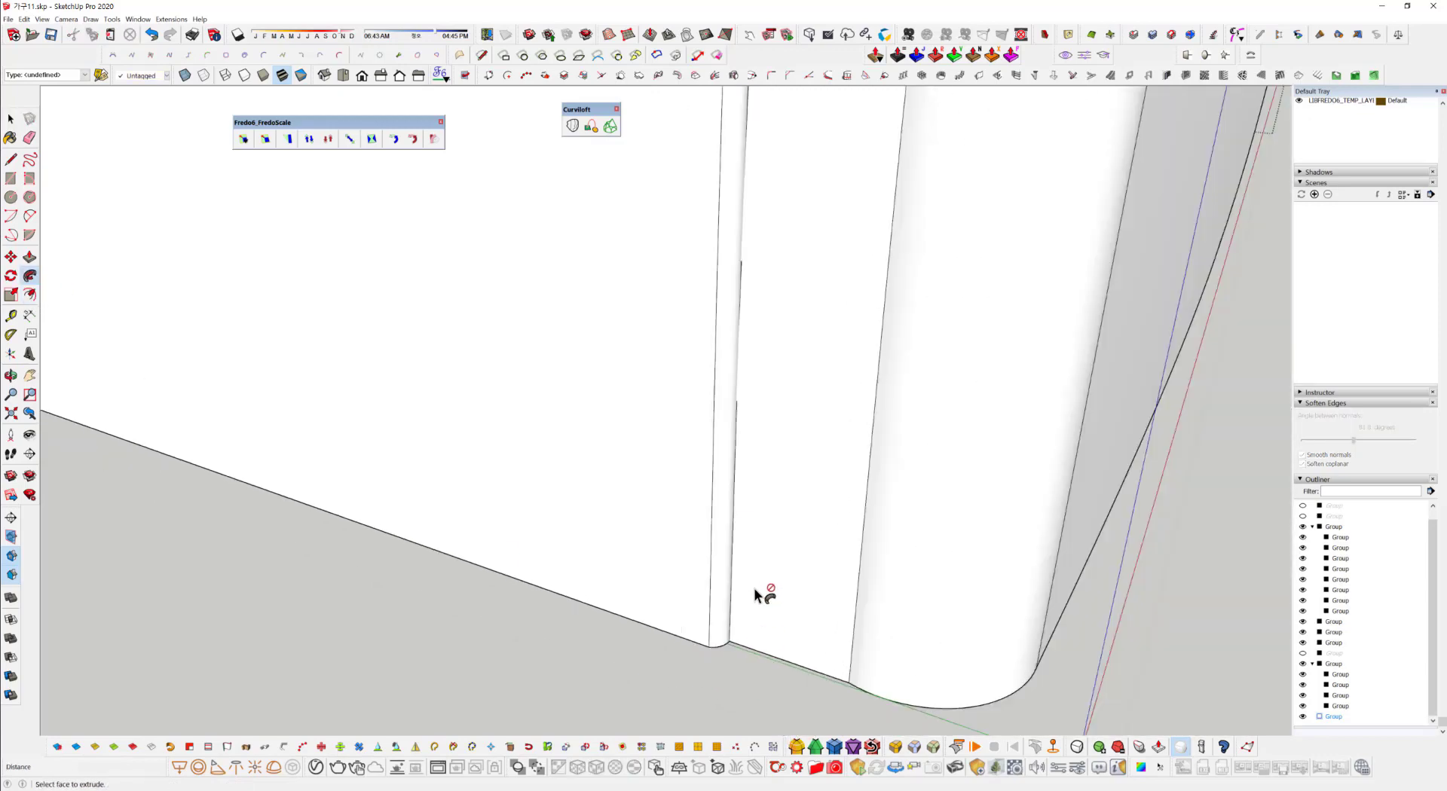
scroll(761, 584, "down", 5)
scroll(671, 391, "up", 5)
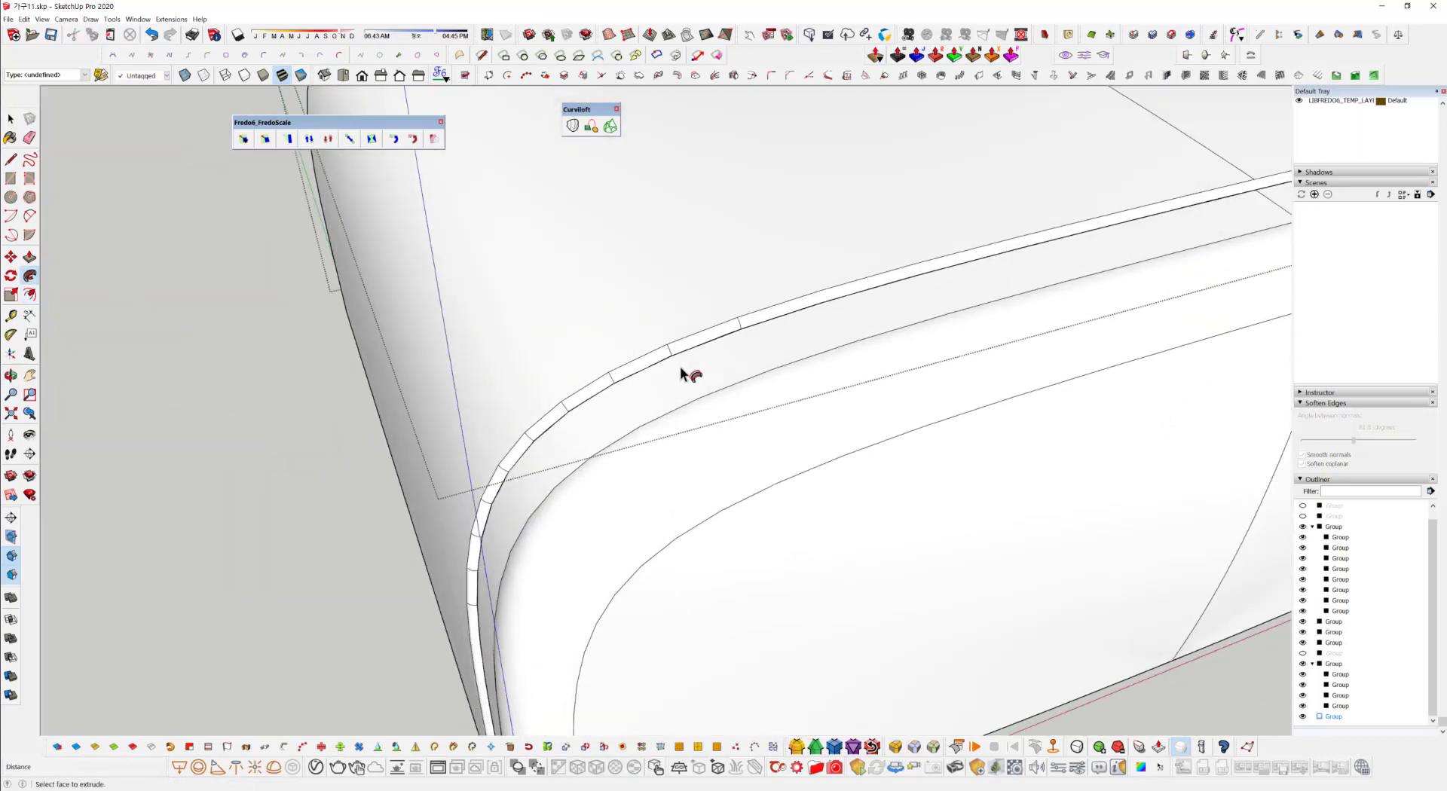
scroll(680, 370, "up", 3)
scroll(740, 442, "down", 5)
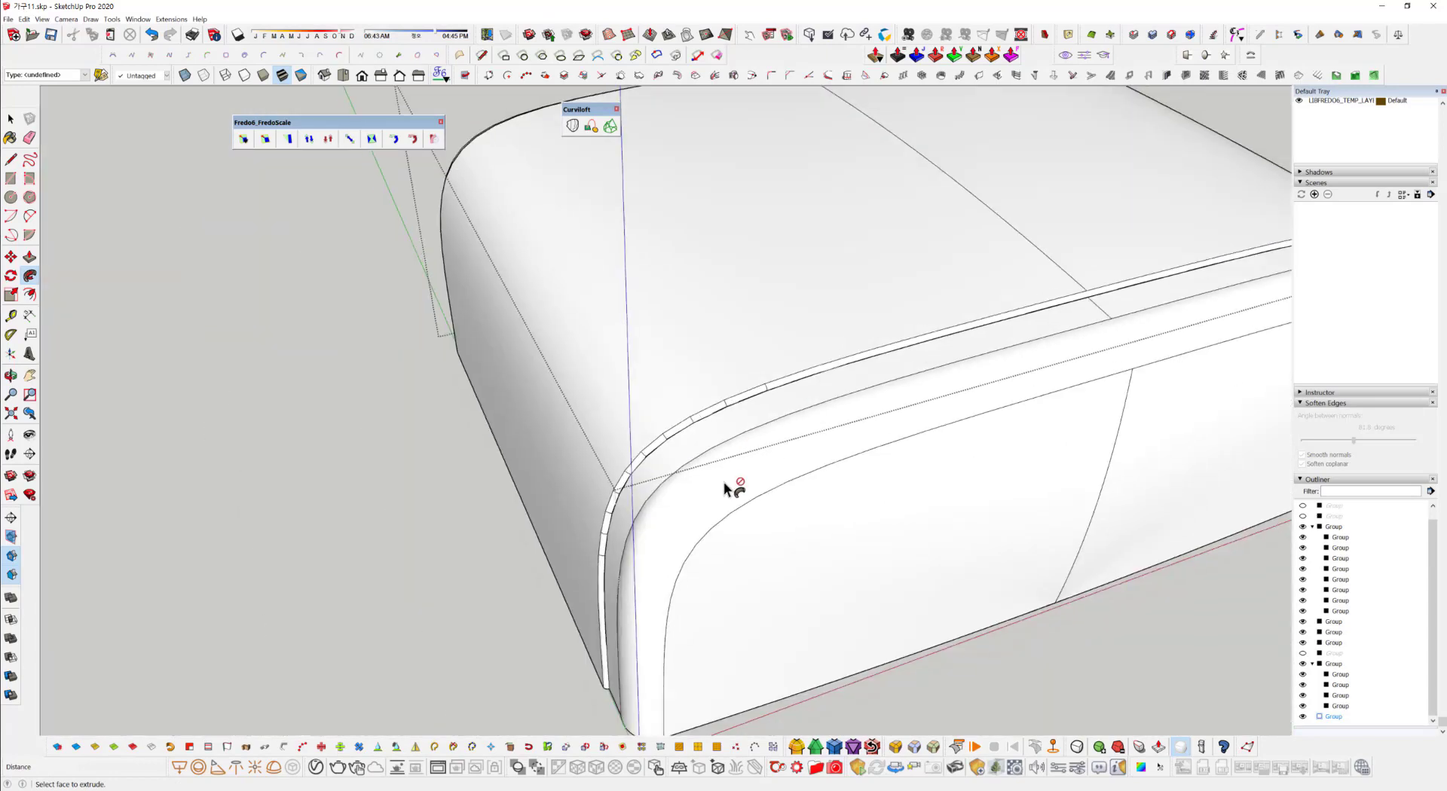
middle_click_drag(733, 490, 962, 324)
key("p")
scroll(834, 343, "up", 5)
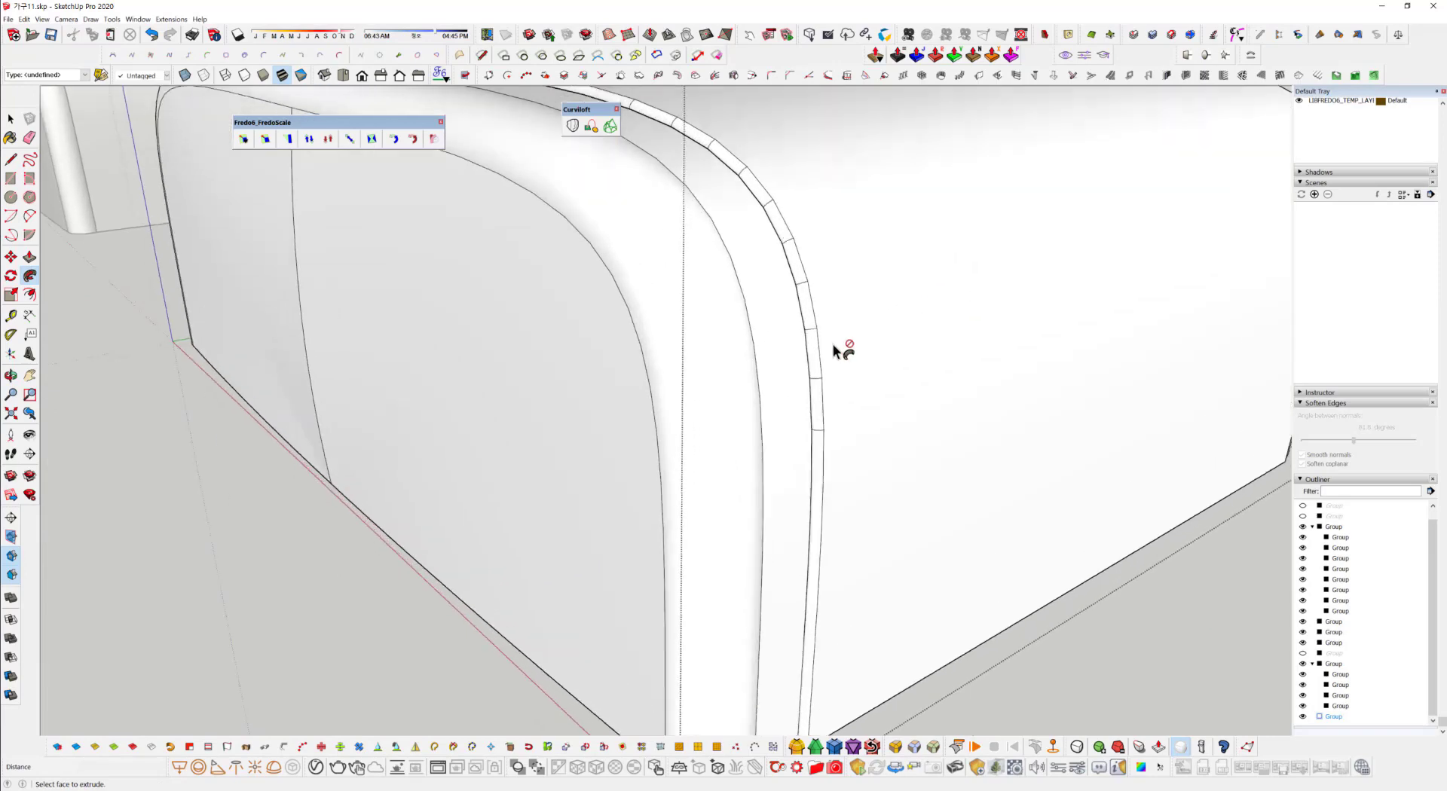
scroll(876, 406, "down", 5)
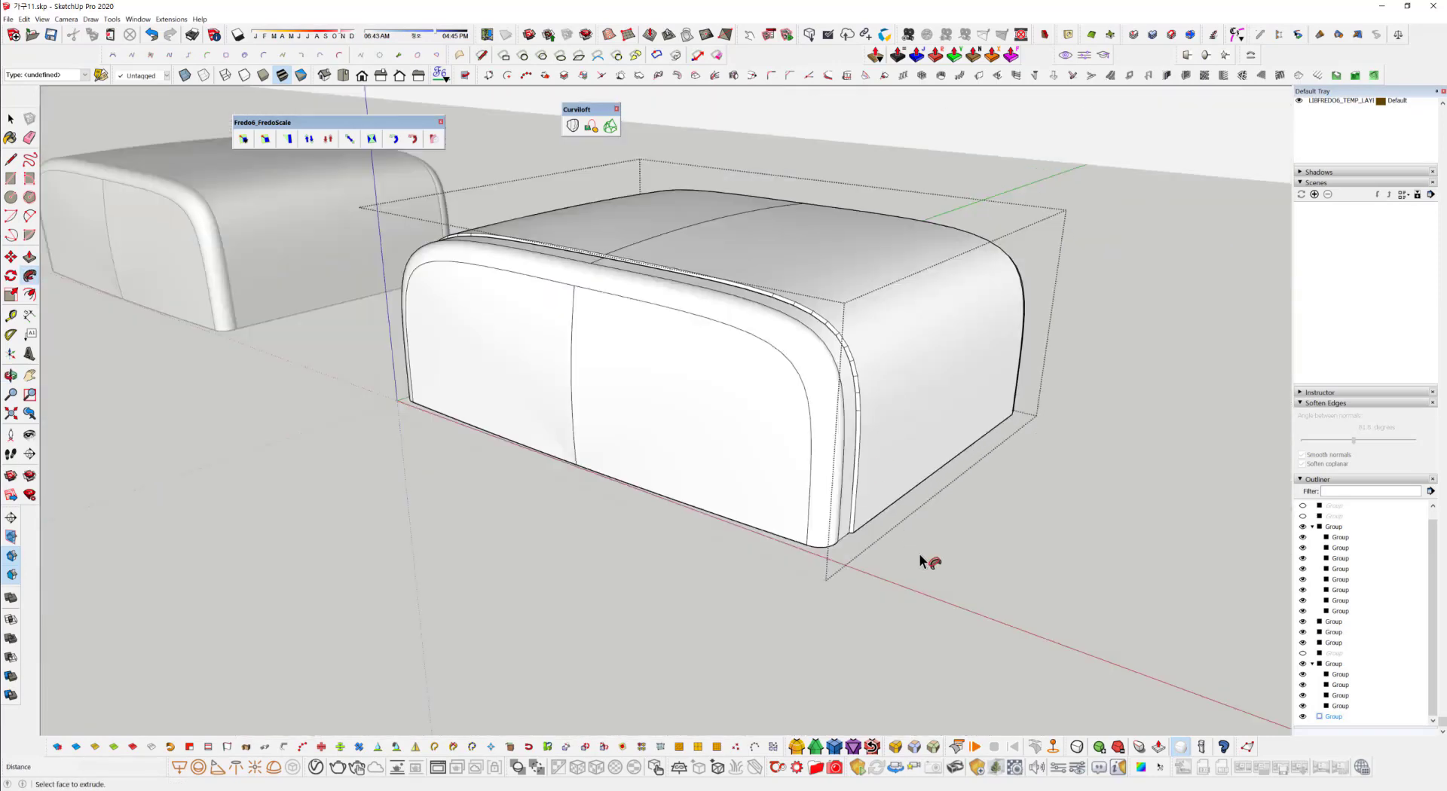
middle_click_drag(919, 554, 714, 603)
left_click(711, 602)
Examine the swept rounded strip along the cushion's front seam from several sides.
middle_click_drag(549, 614, 683, 504)
scroll(714, 611, "up", 3)
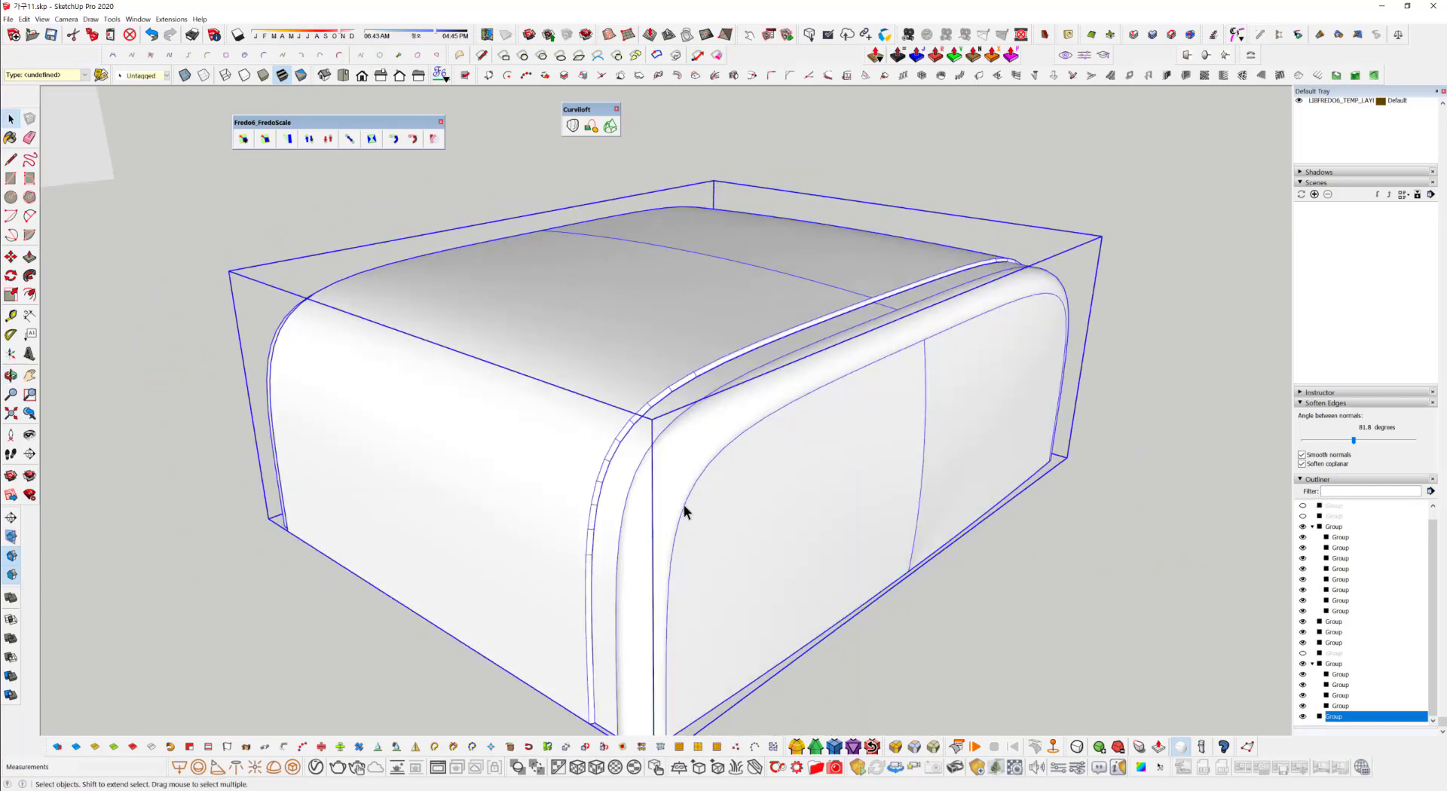
scroll(683, 504, "down", 1)
left_click(1116, 598)
middle_click_drag(874, 657, 707, 558)
scroll(707, 558, "down", 6)
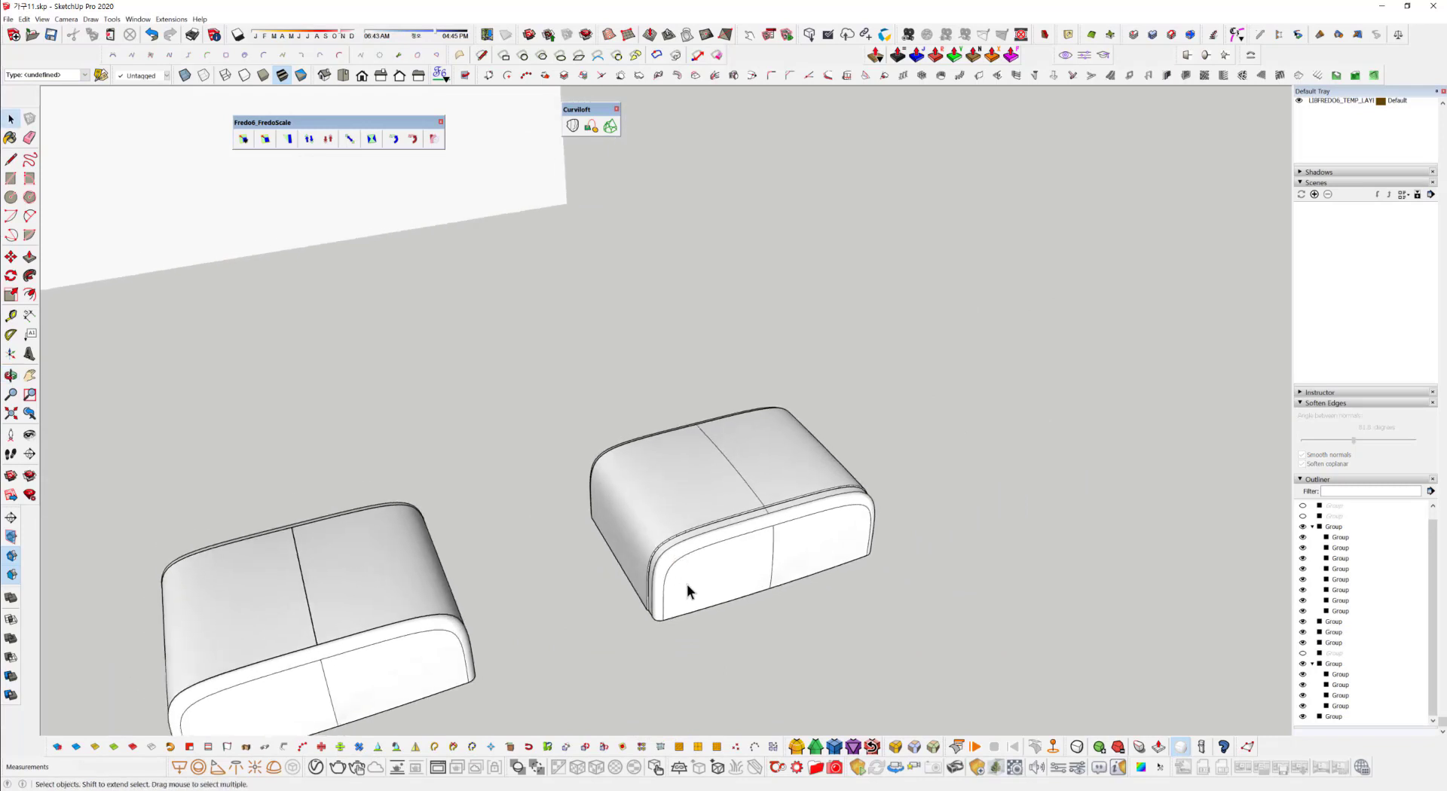
scroll(686, 585, "up", 3)
Try softening the cushion group's edges at an angle of 46.4 degrees with coplanar softening turned off.
left_click(729, 561)
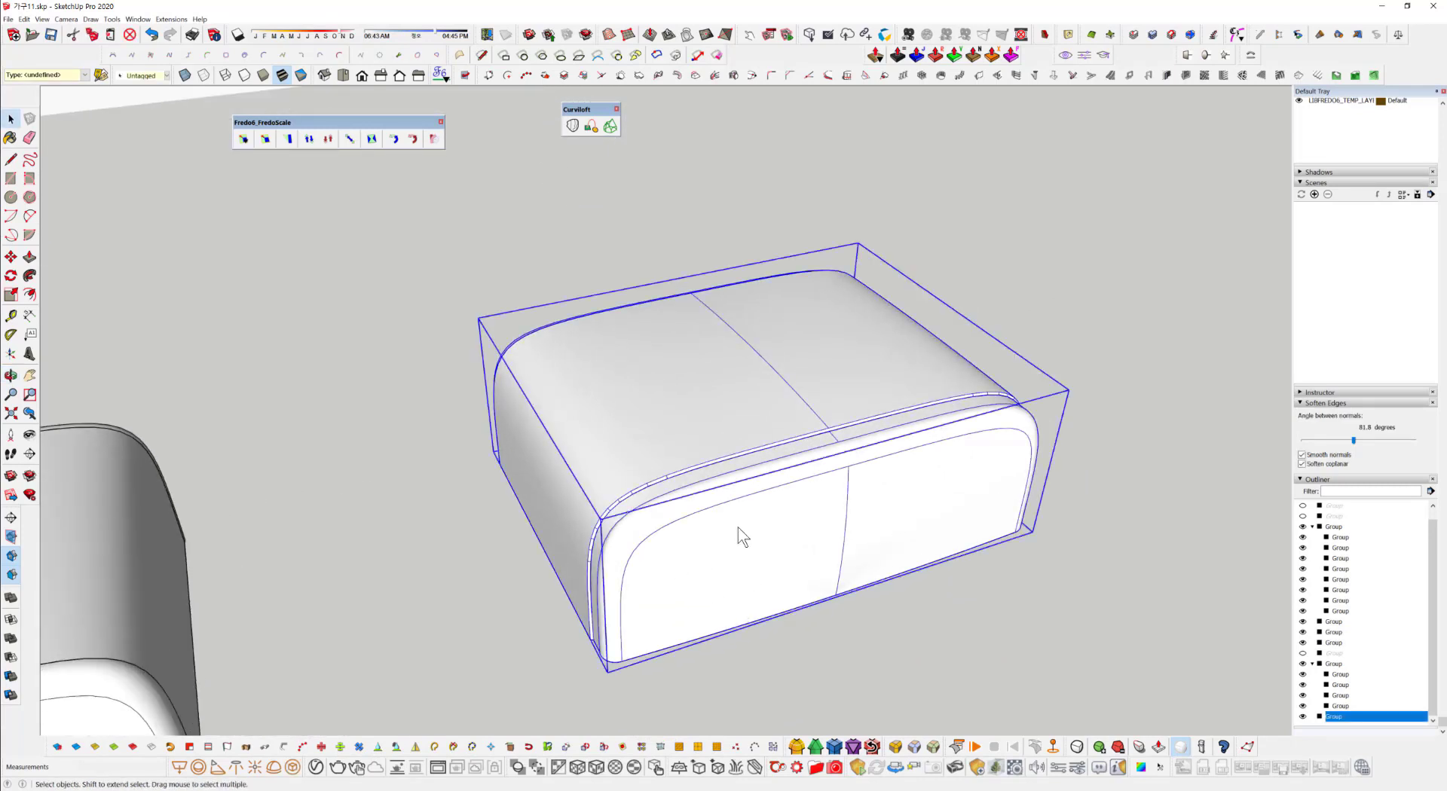
right_click(739, 547)
left_click(779, 394)
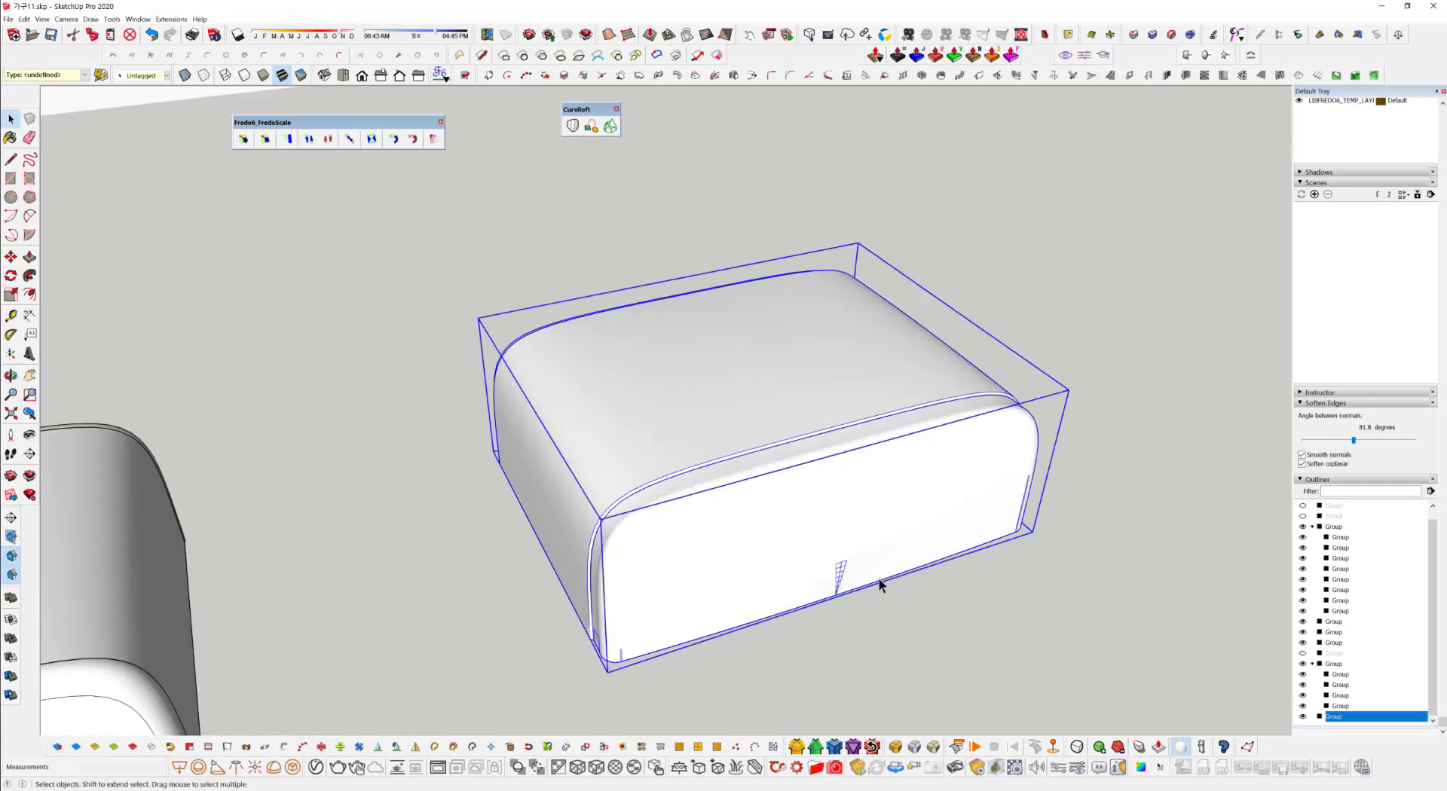
left_click(1301, 464)
left_click_drag(1354, 440, 1340, 441)
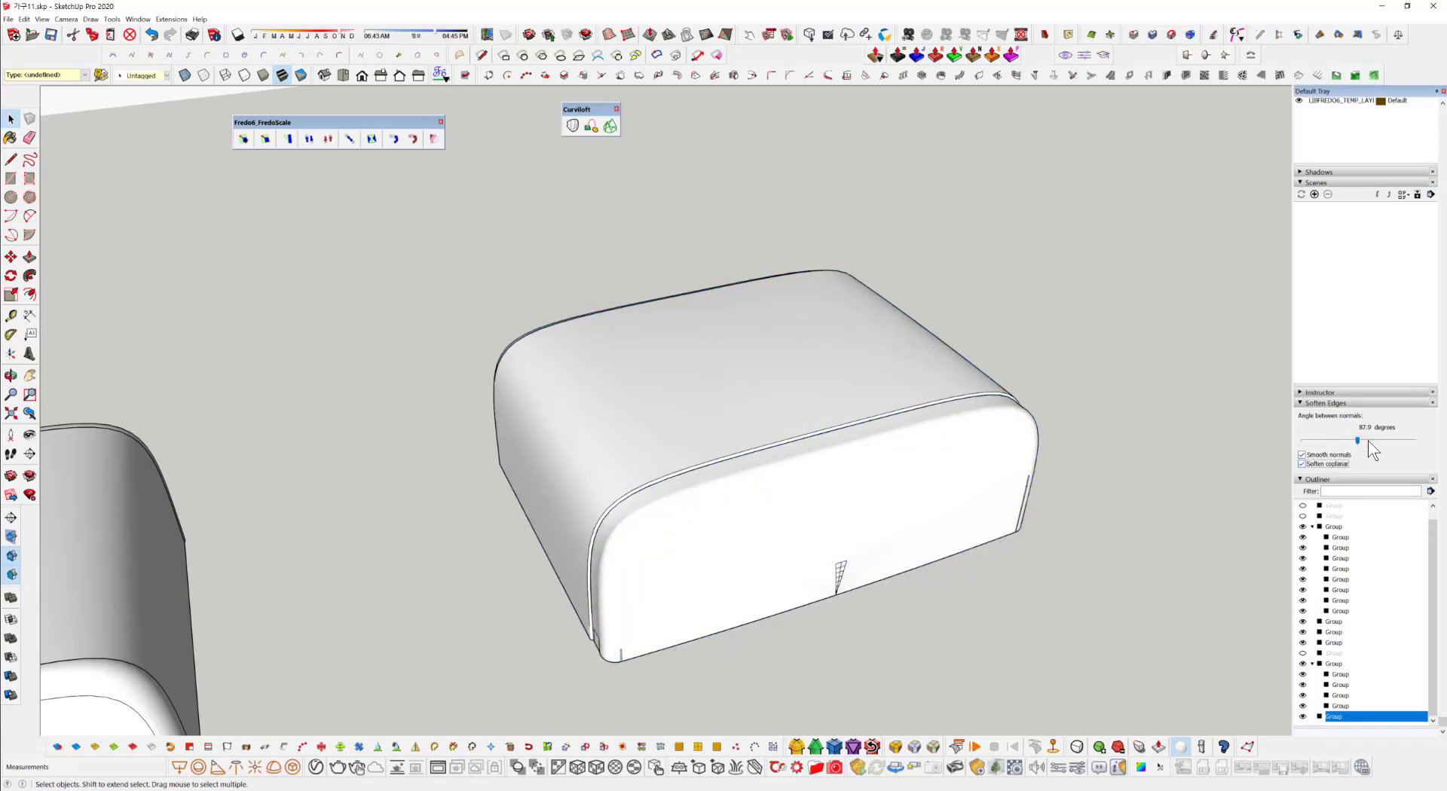
mouse_move(1369, 442)
left_mouse_down()
mouse_move(1382, 442)
mouse_move(1332, 438)
left_mouse_up()
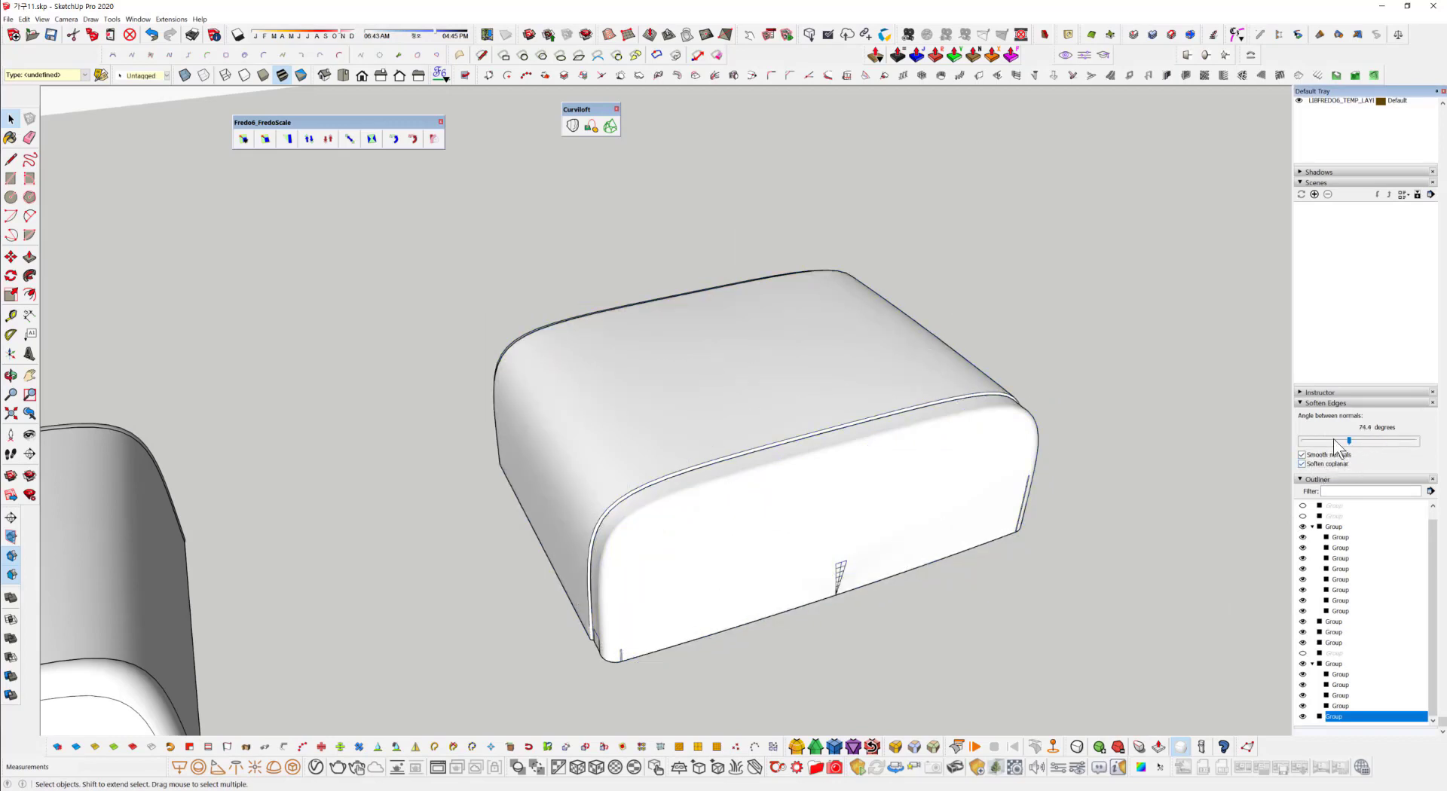
left_click(1302, 463)
Try an edge softening angle of 180 degrees on the cushion with coplanar softening turned back on.
scroll(822, 614, "up", 10)
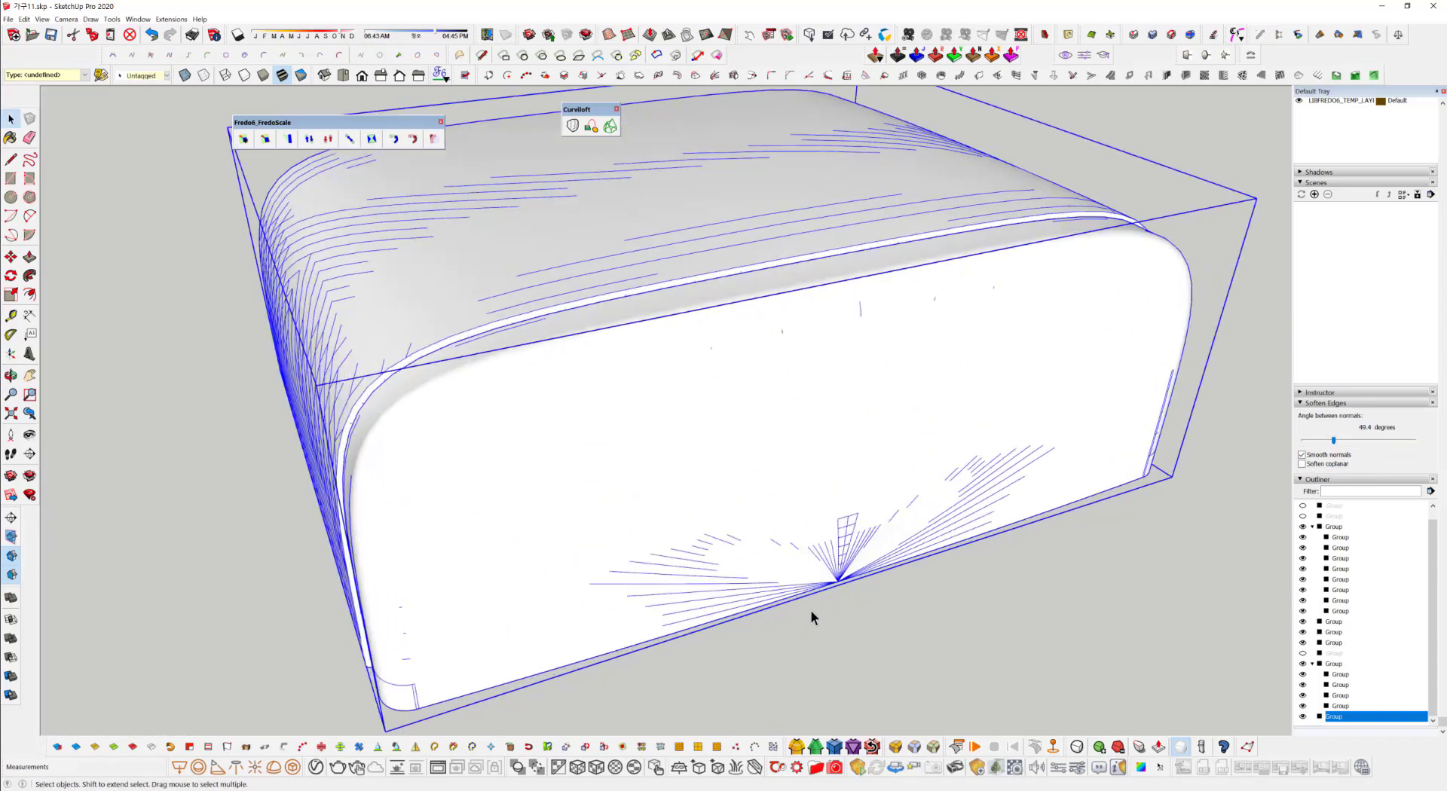
middle_click_drag(847, 504, 881, 527)
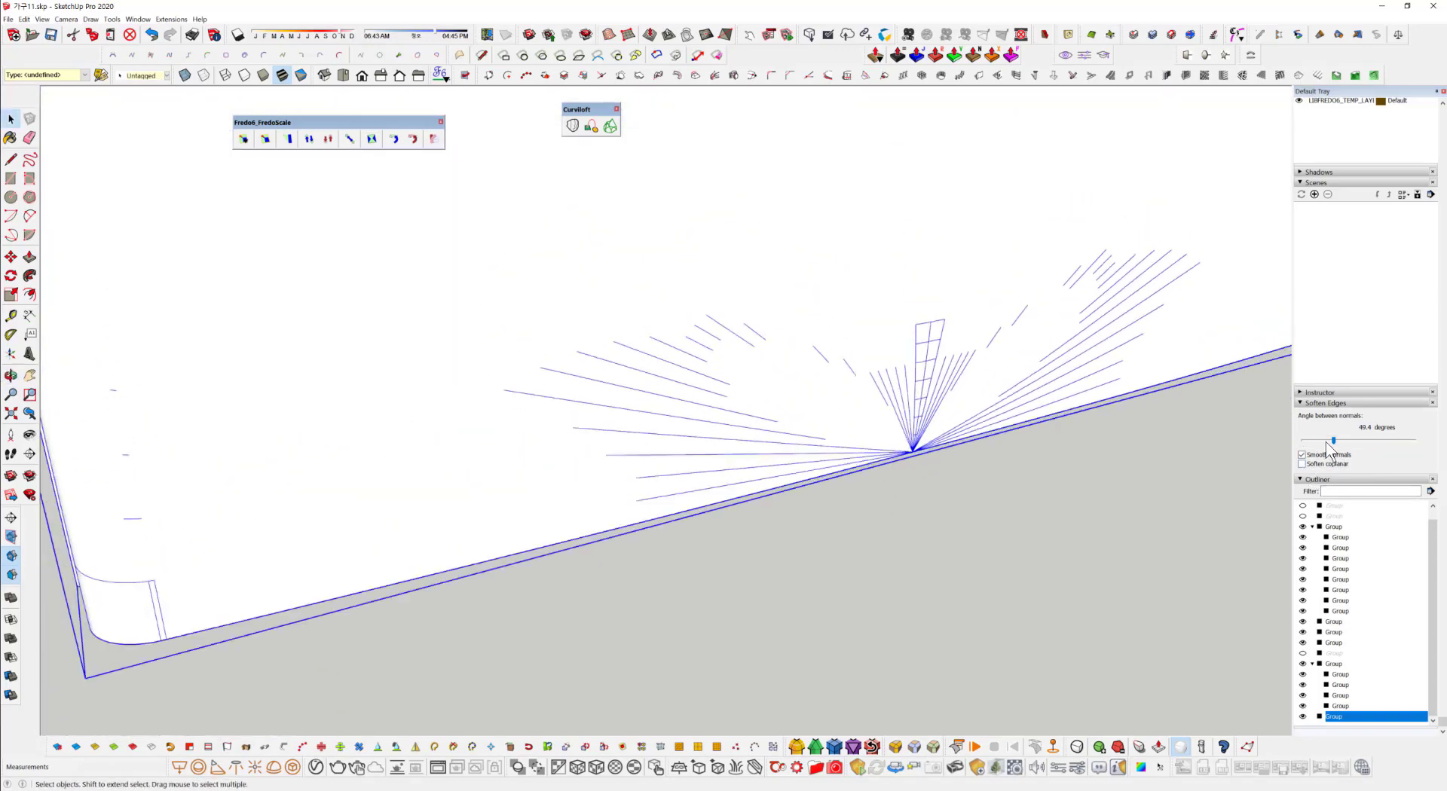
left_click(1326, 443)
left_click_drag(1315, 444, 1380, 446)
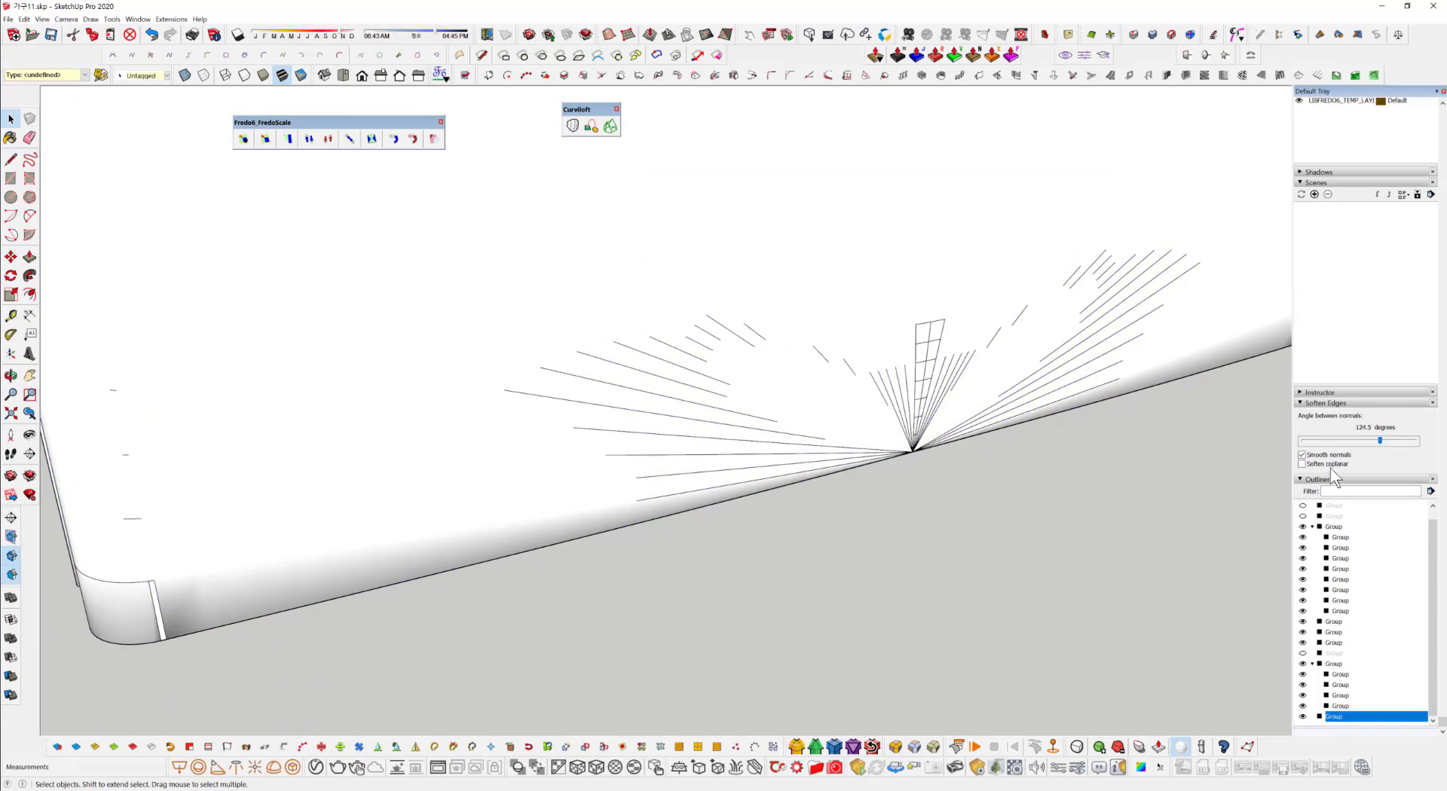
left_click(1302, 464)
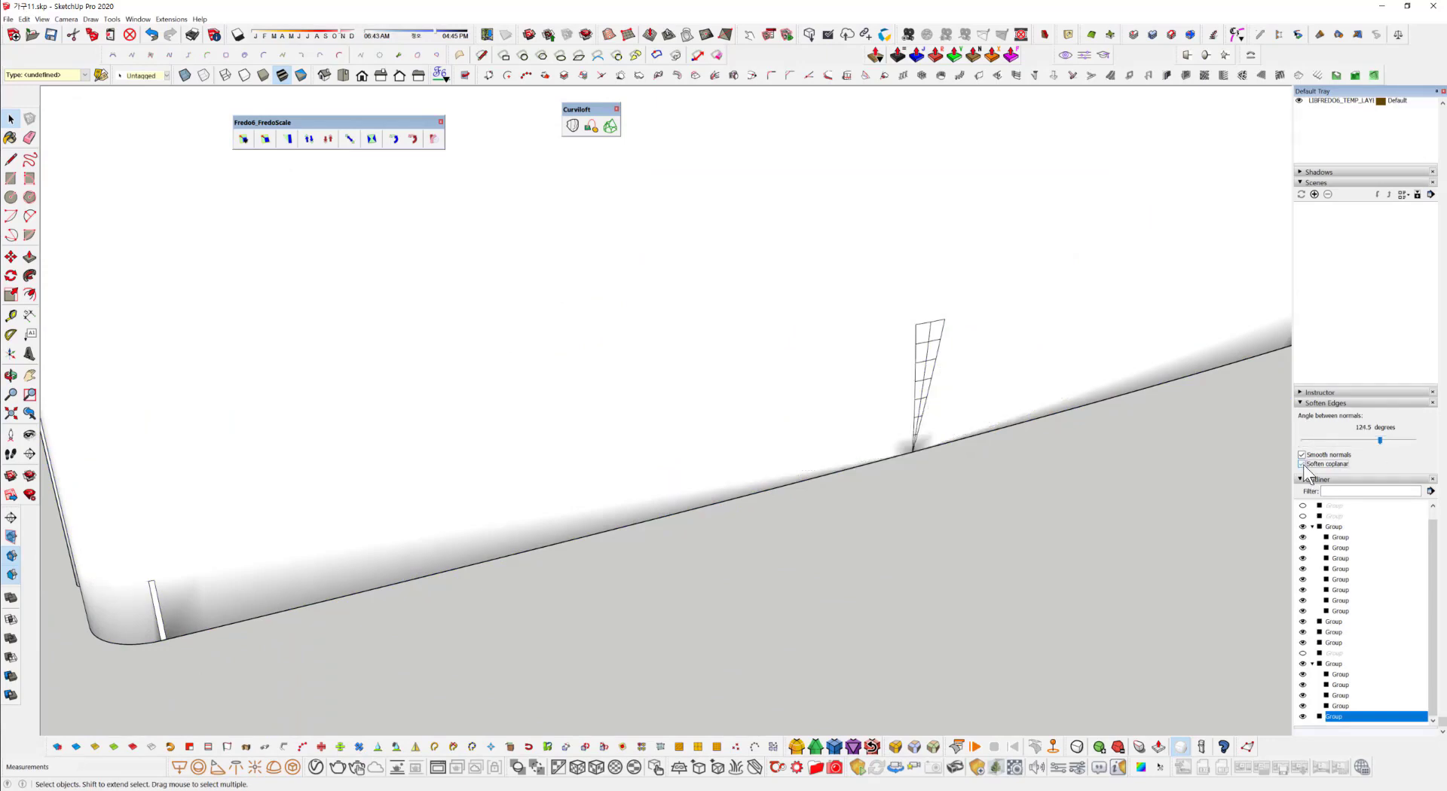
left_click(1391, 443)
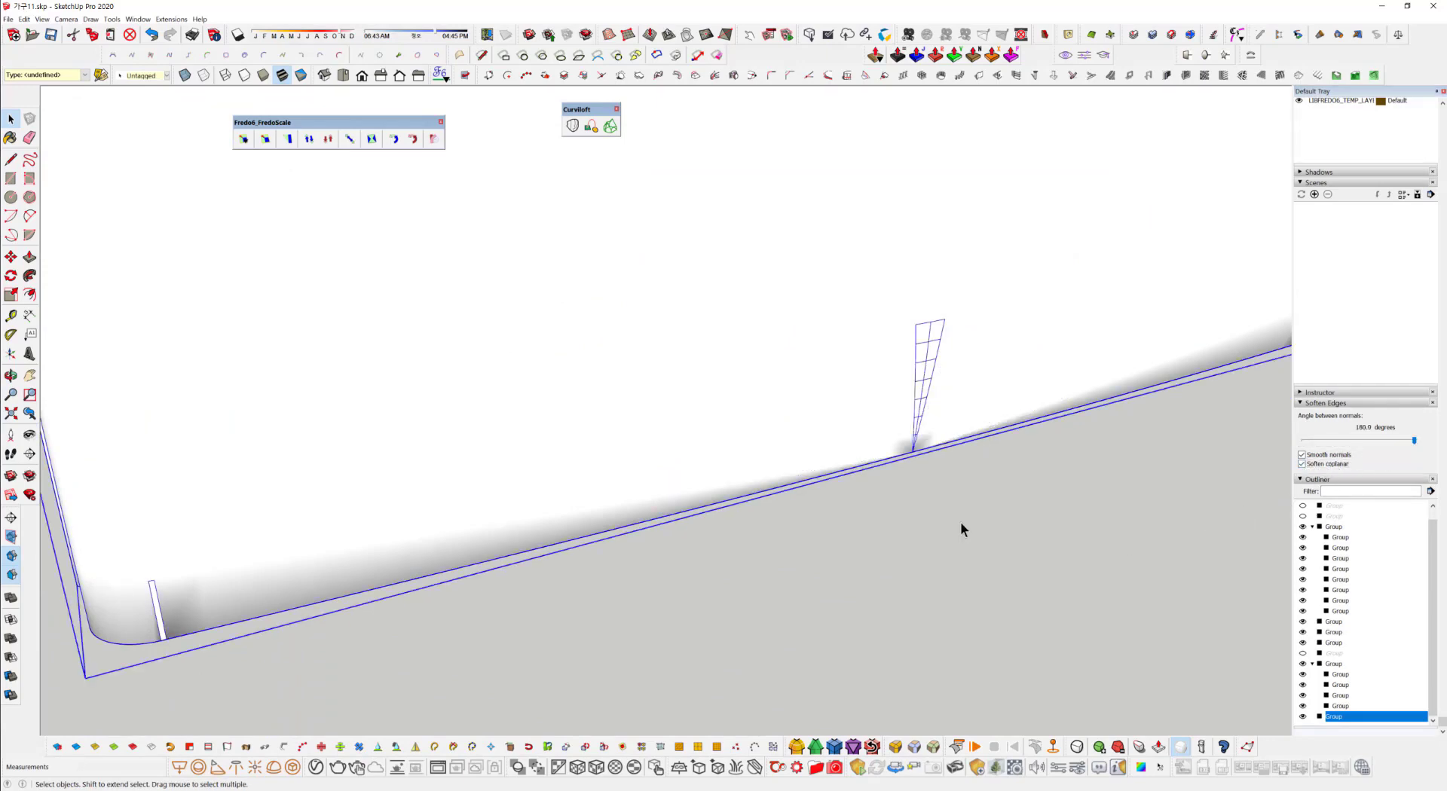
Try an edge softening angle of 86 degrees on the cushion, undo the softening, and clear the selection.
scroll(911, 527, "down", 5)
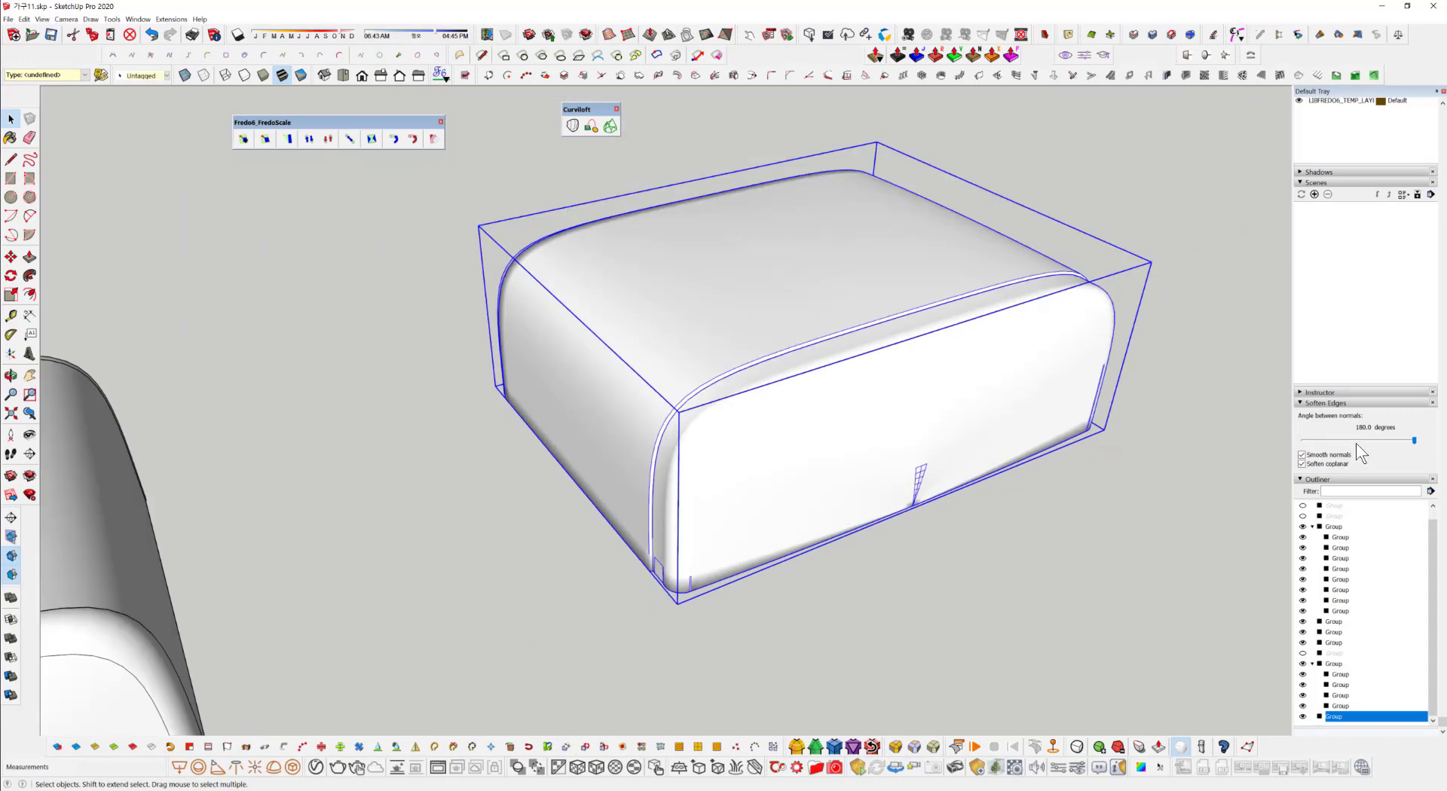
left_click(1356, 442)
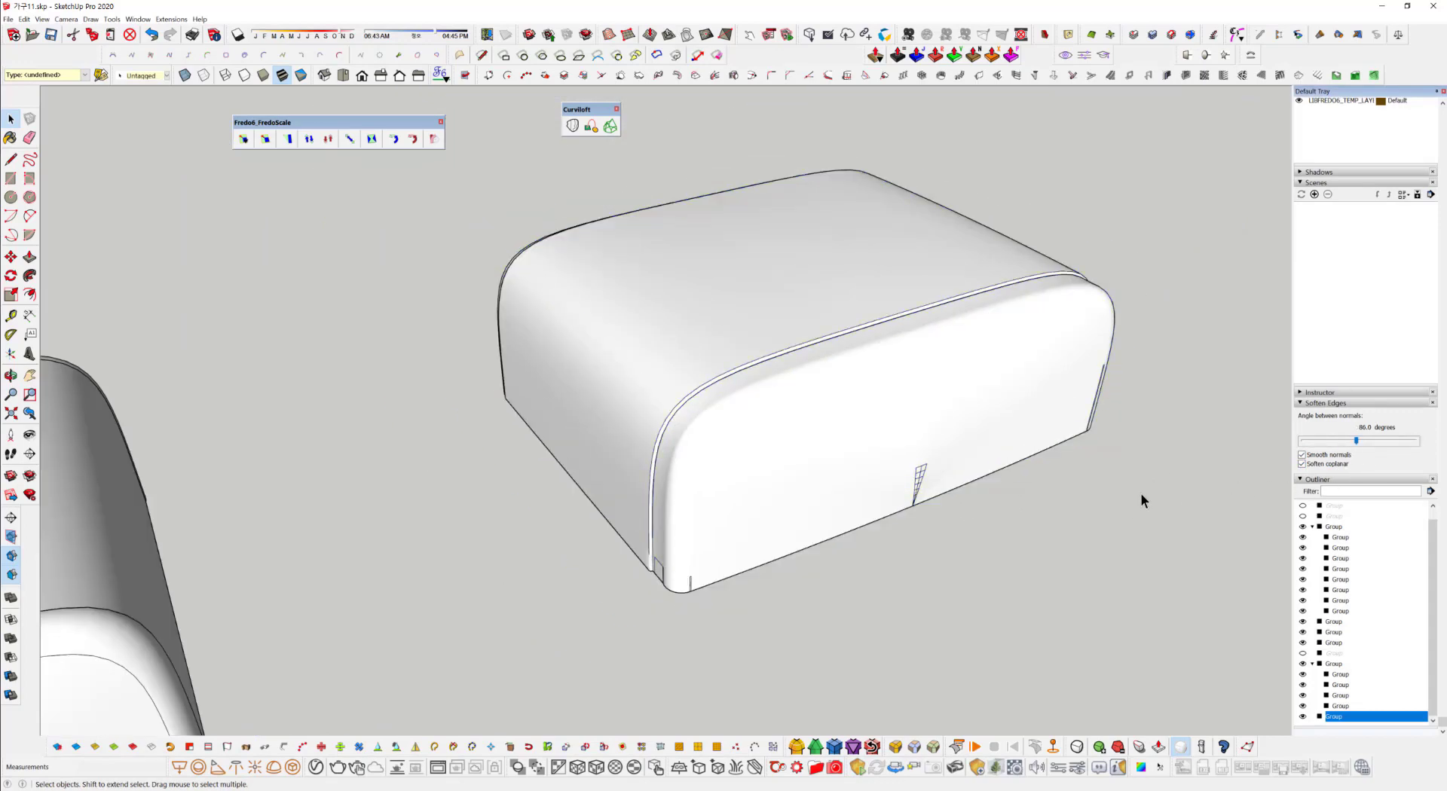
key("ctrl+z")
left_click(1040, 553)
middle_click_drag(951, 506, 881, 383)
Select the cushion again and try an edge softening angle of 93.4 degrees.
left_click(884, 327)
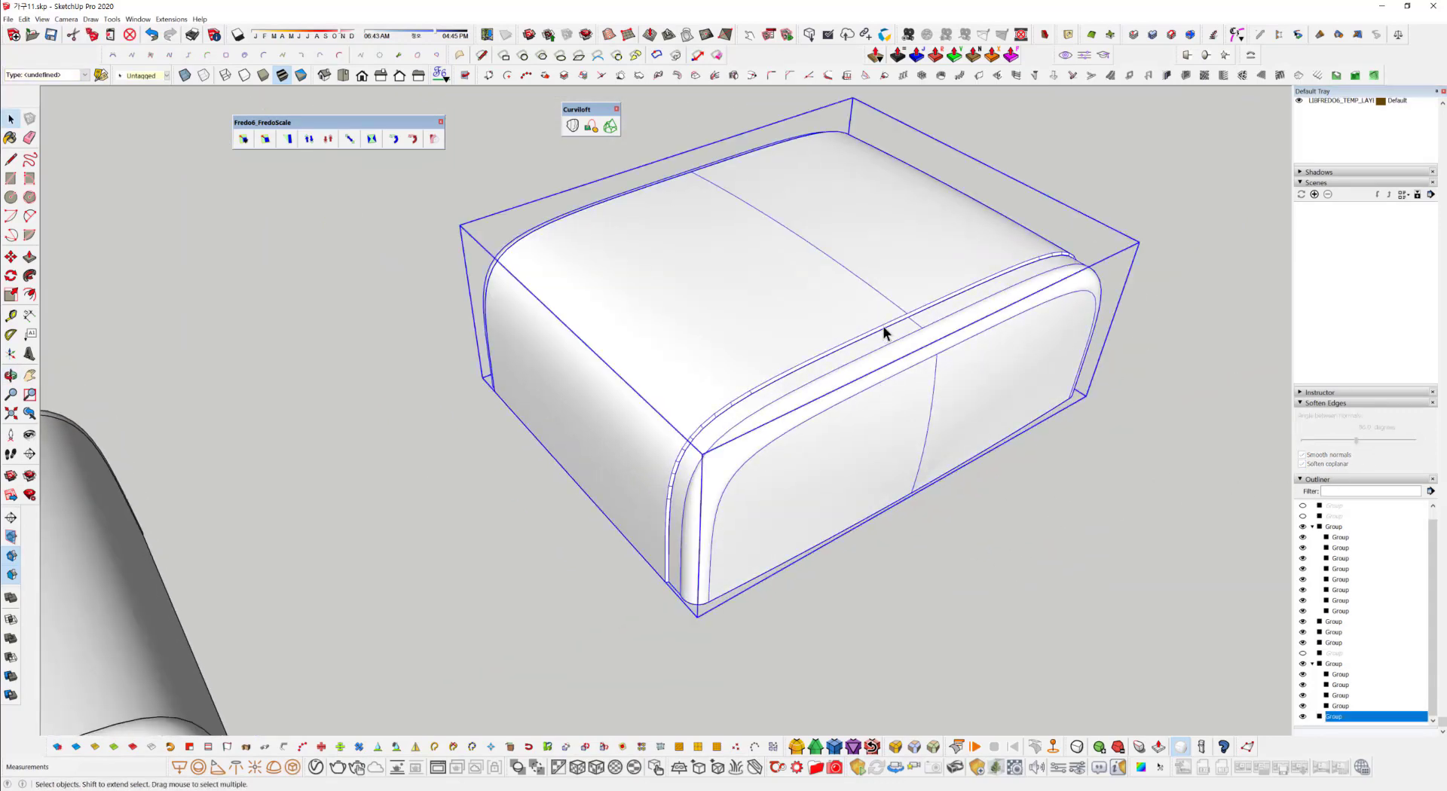
right_click(884, 330)
mouse_move(1357, 441)
left_mouse_down()
mouse_move(1330, 440)
mouse_move(1361, 441)
left_mouse_up()
left_click(1164, 503)
Select the finished cushion and compare its shape with the seat cushions and armrest in the reference sofa image.
middle_click_drag(1108, 522, 637, 410)
scroll(672, 489, "down", 5)
left_click(636, 410)
middle_click_drag(636, 483, 570, 260)
middle_click_drag(518, 422, 482, 513)
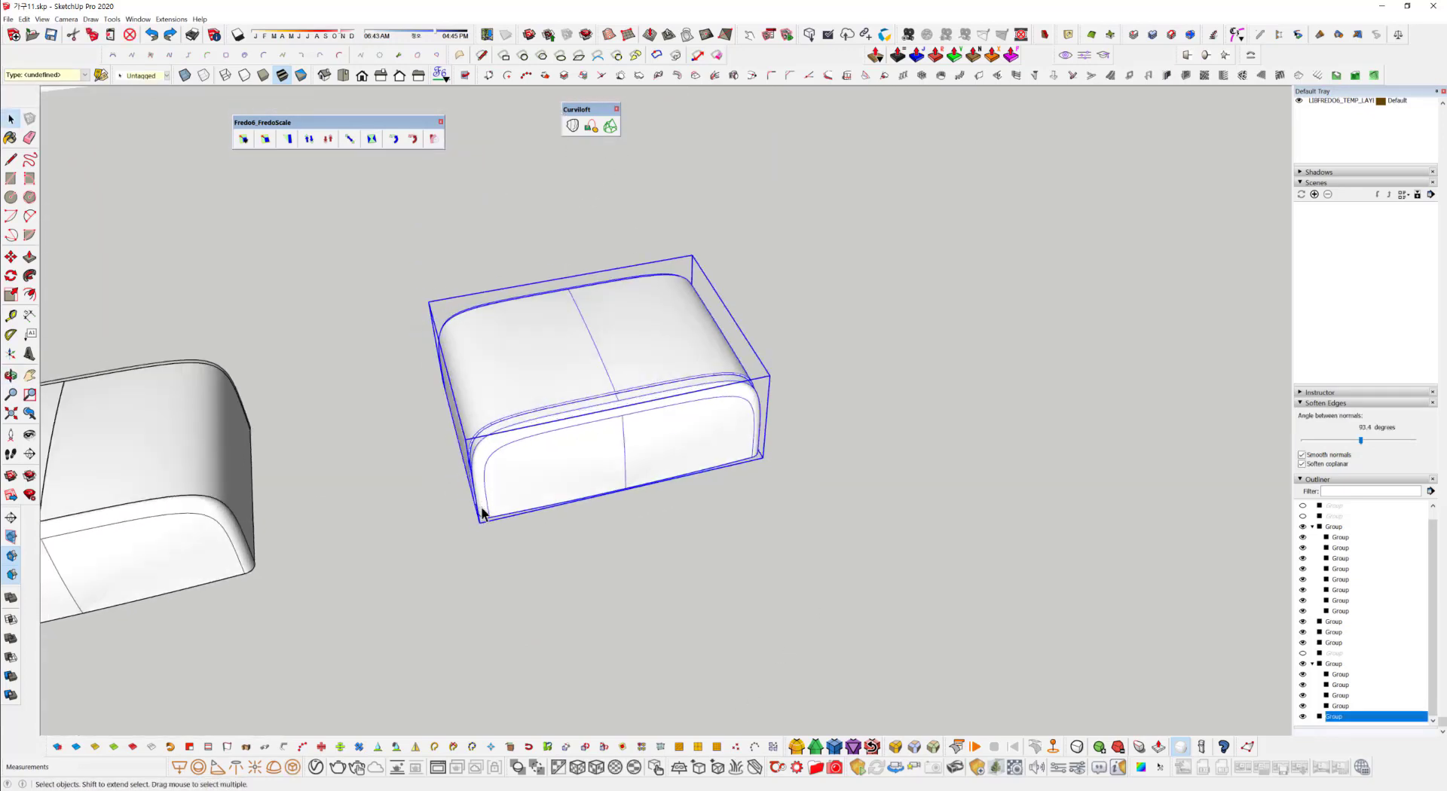
scroll(482, 514, "down", 3)
middle_click_drag(653, 456, 972, 640)
scroll(634, 475, "down", 3)
scroll(634, 474, "down", 2)
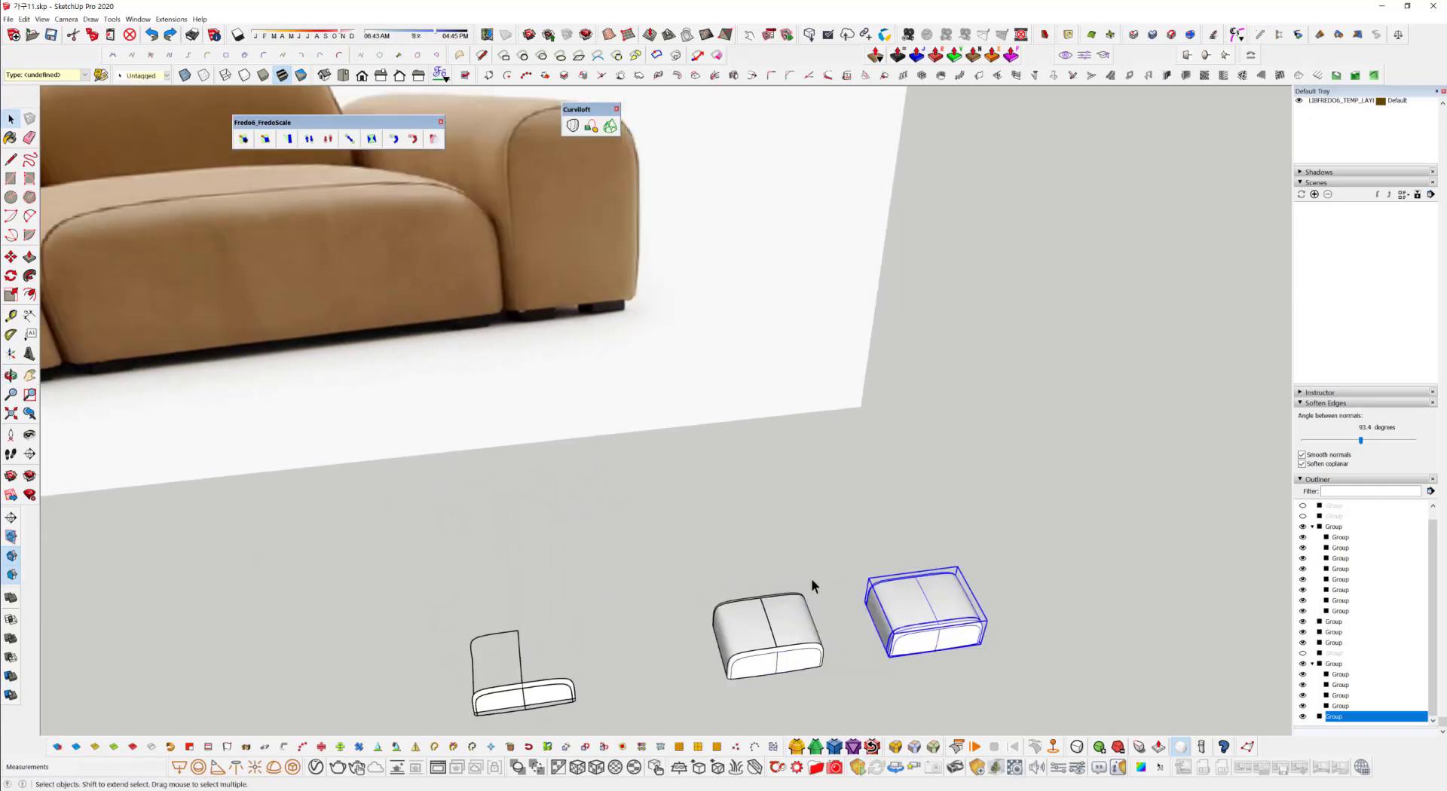
scroll(689, 460, "down", 2)
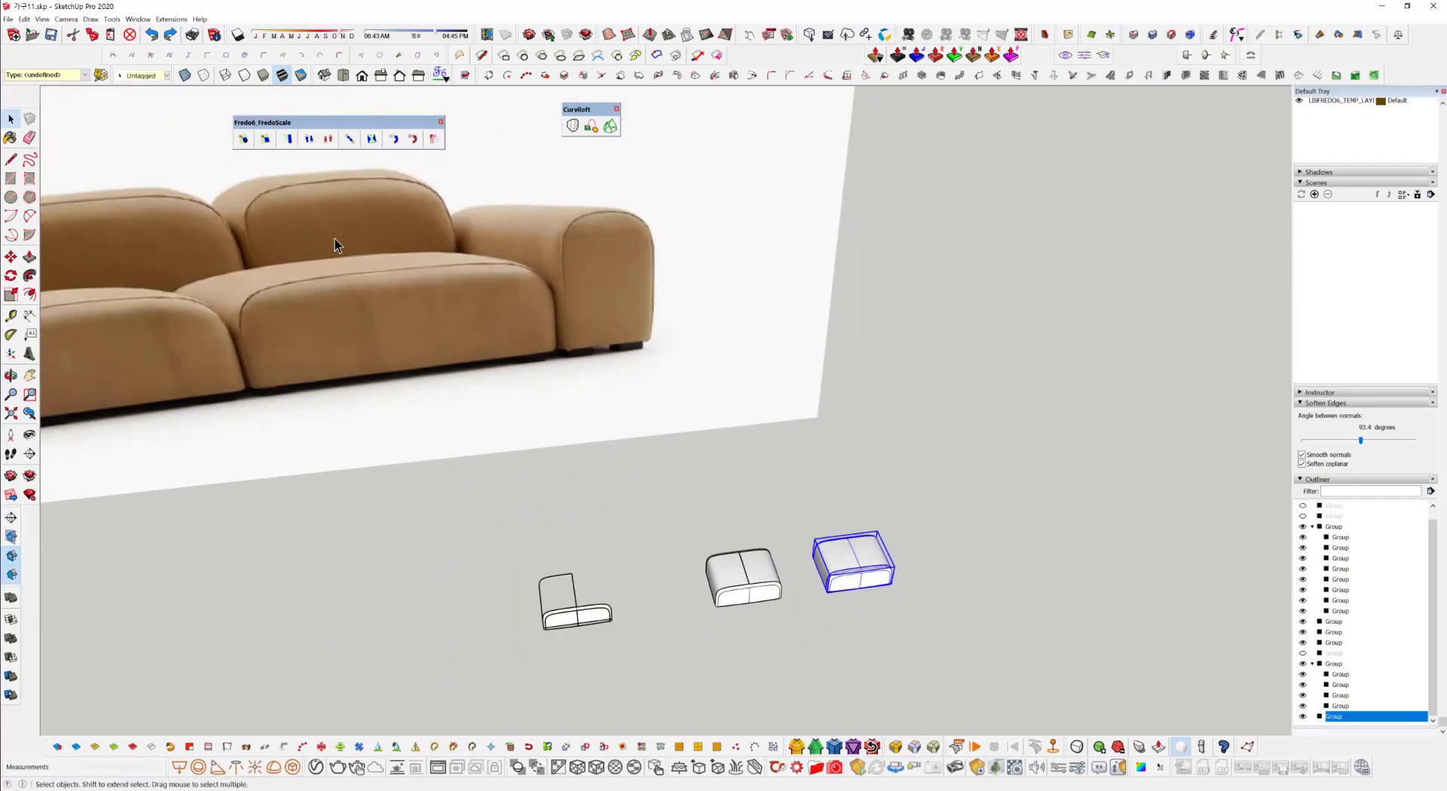
middle_click_drag(833, 526, 617, 562, "shift")
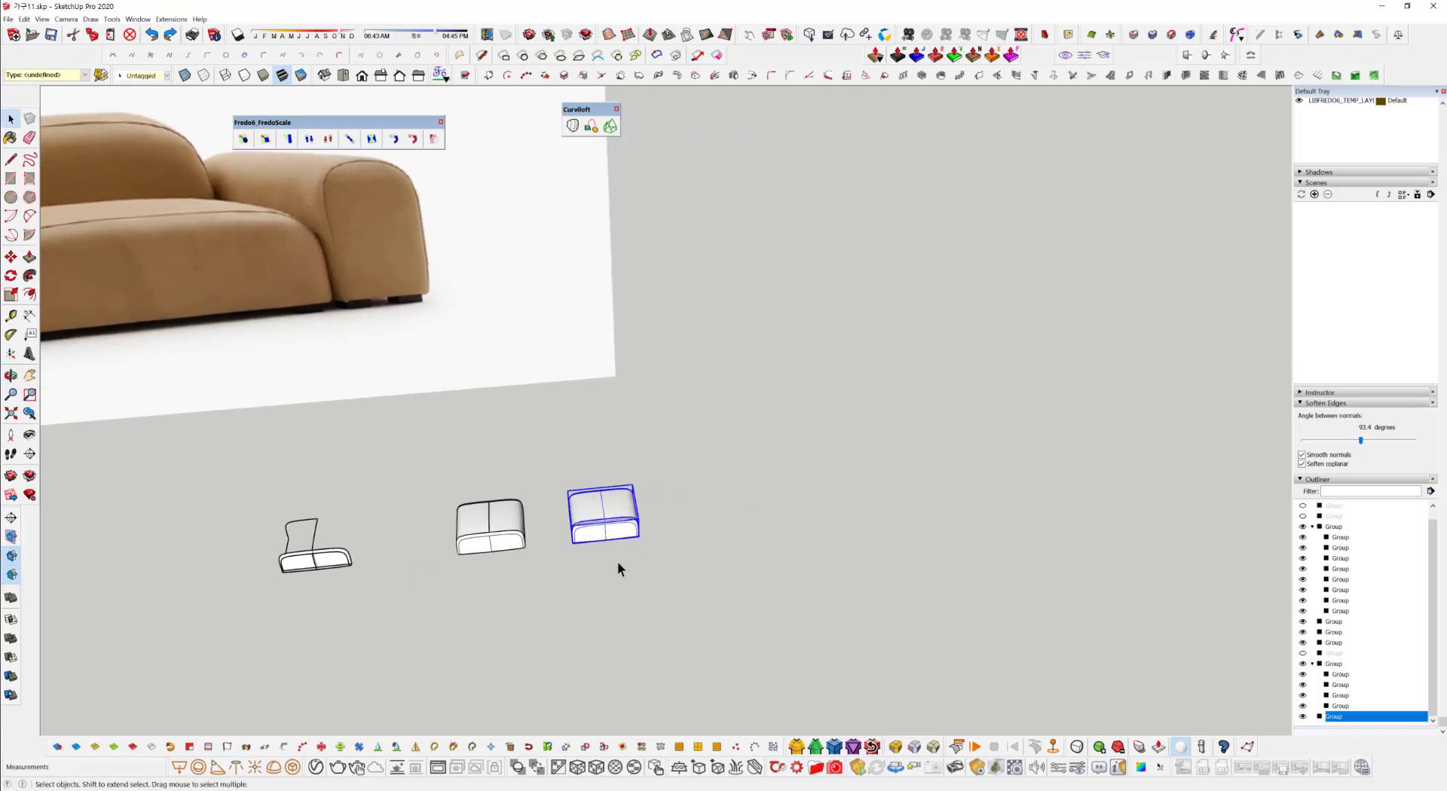
scroll(617, 562, "up", 3)
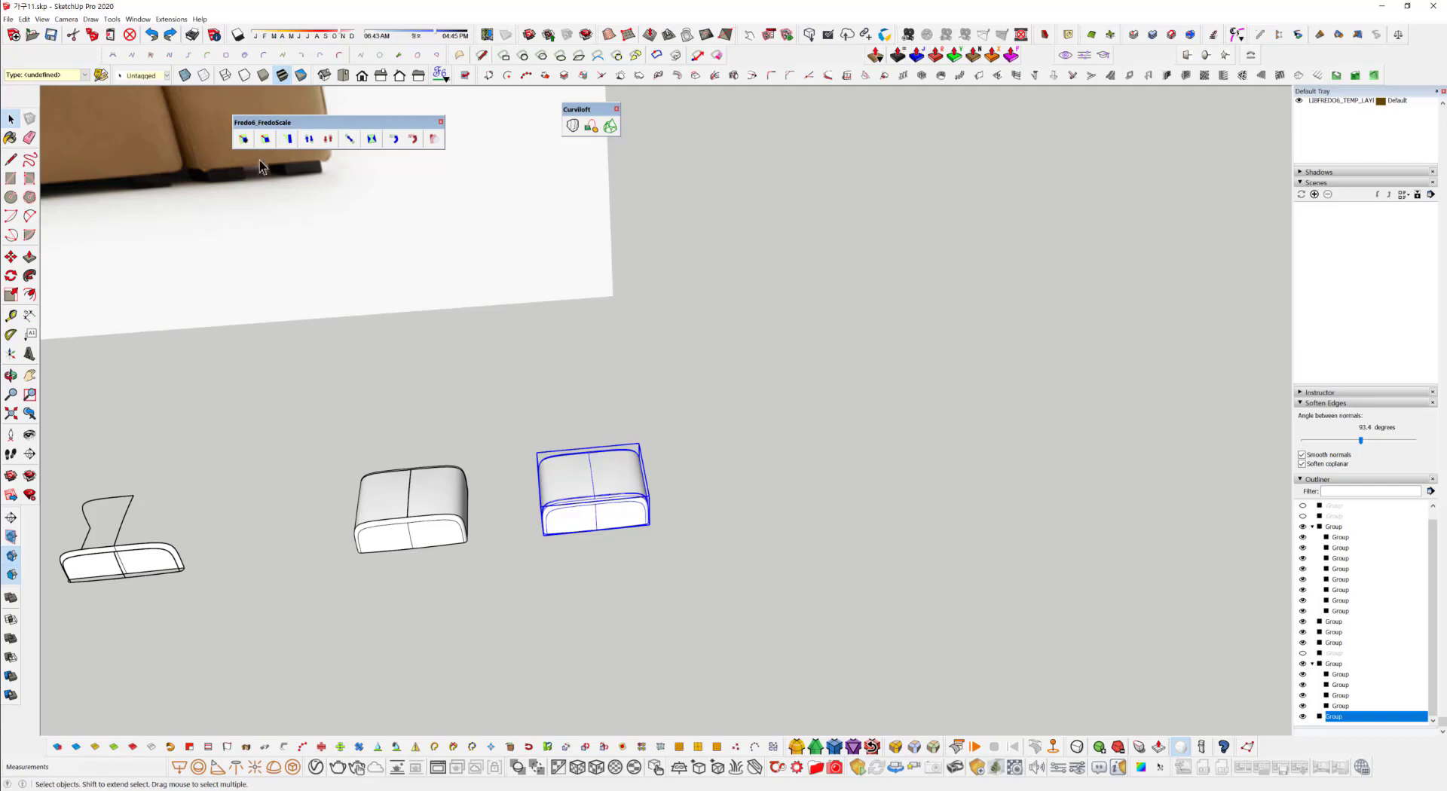
scroll(531, 520, "up", 3)
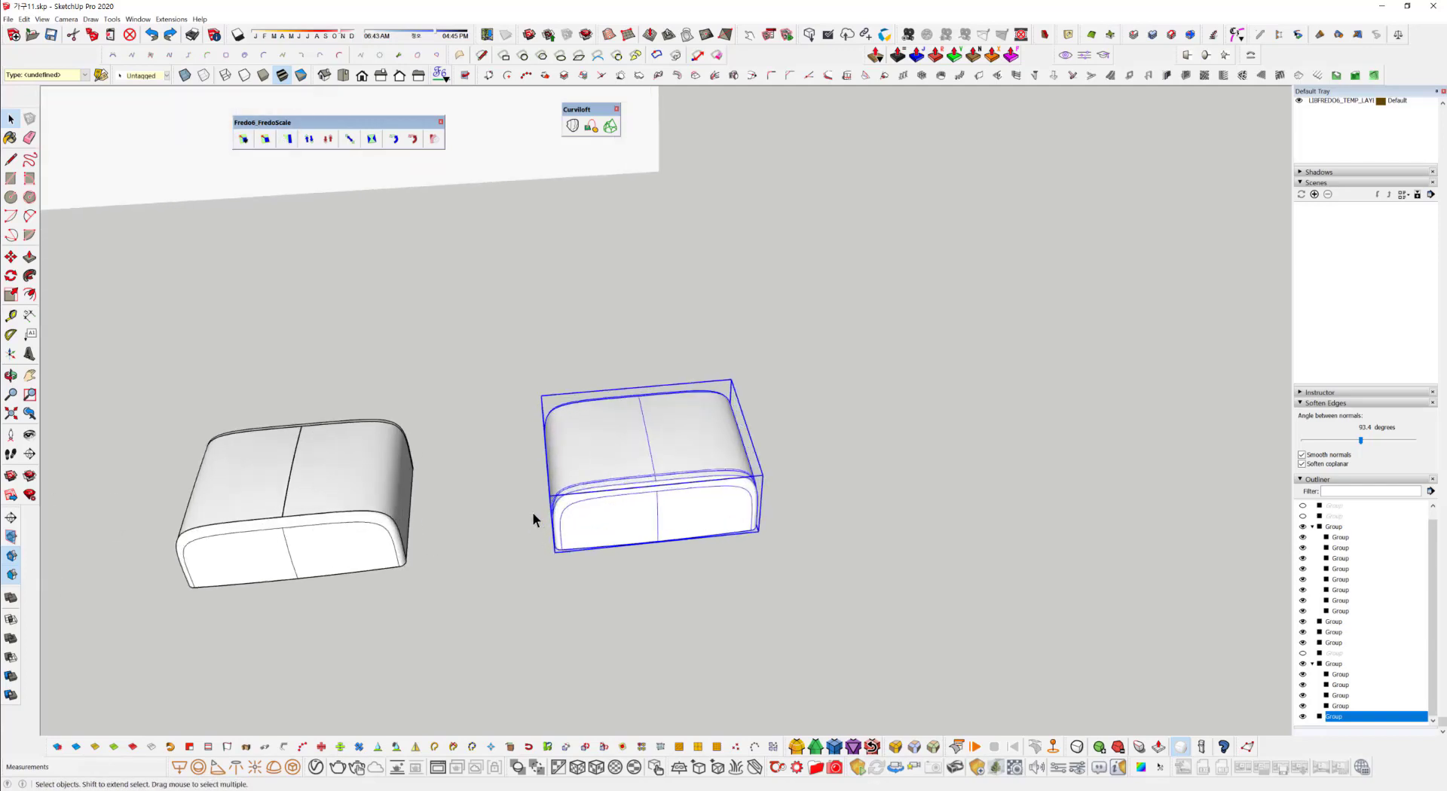
scroll(610, 517, "up", 2)
middle_click_drag(663, 520, 894, 395, "shift")
scroll(742, 415, "down", 4)
scroll(867, 384, "down", 4)
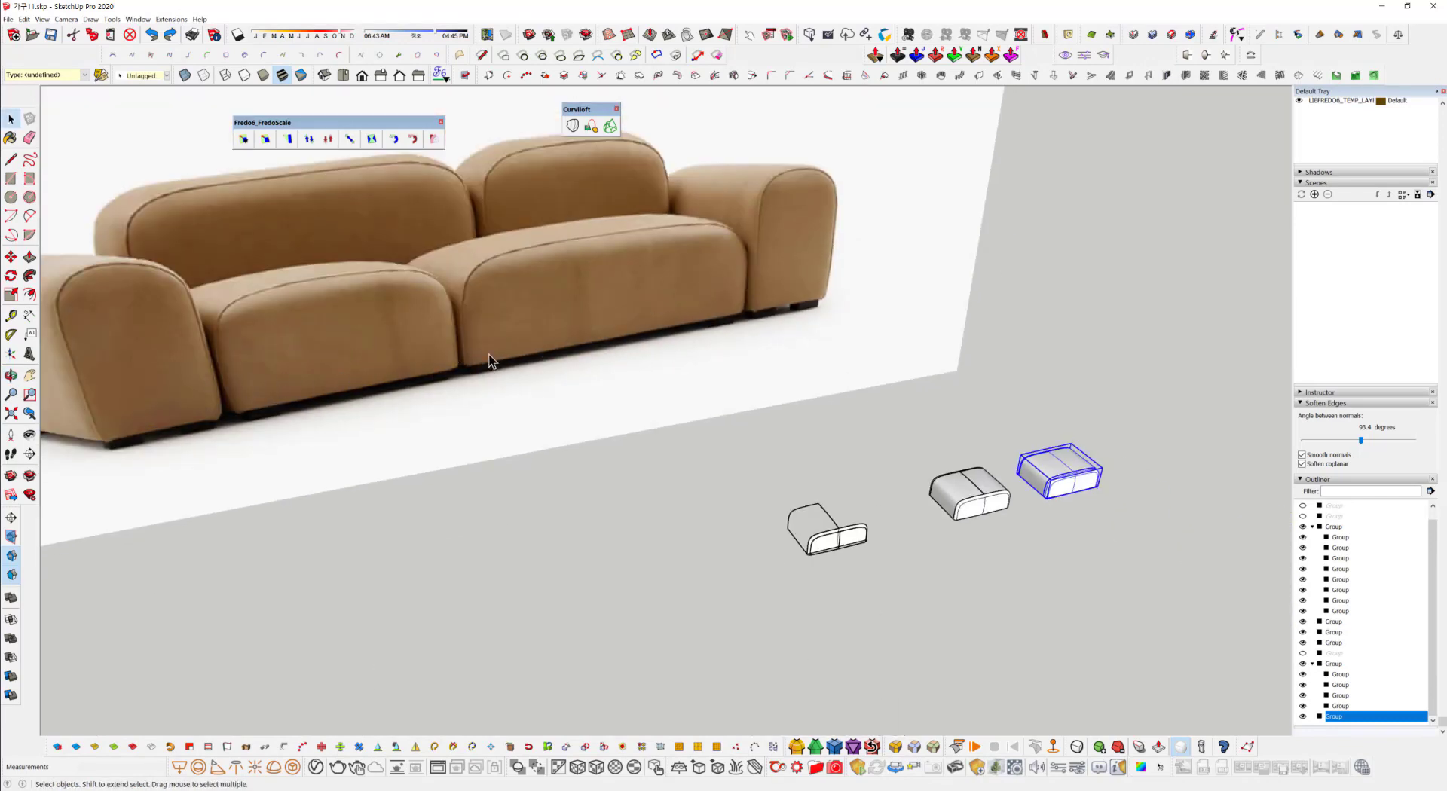
middle_click_drag(915, 508, 726, 478)
scroll(723, 475, "up", 6)
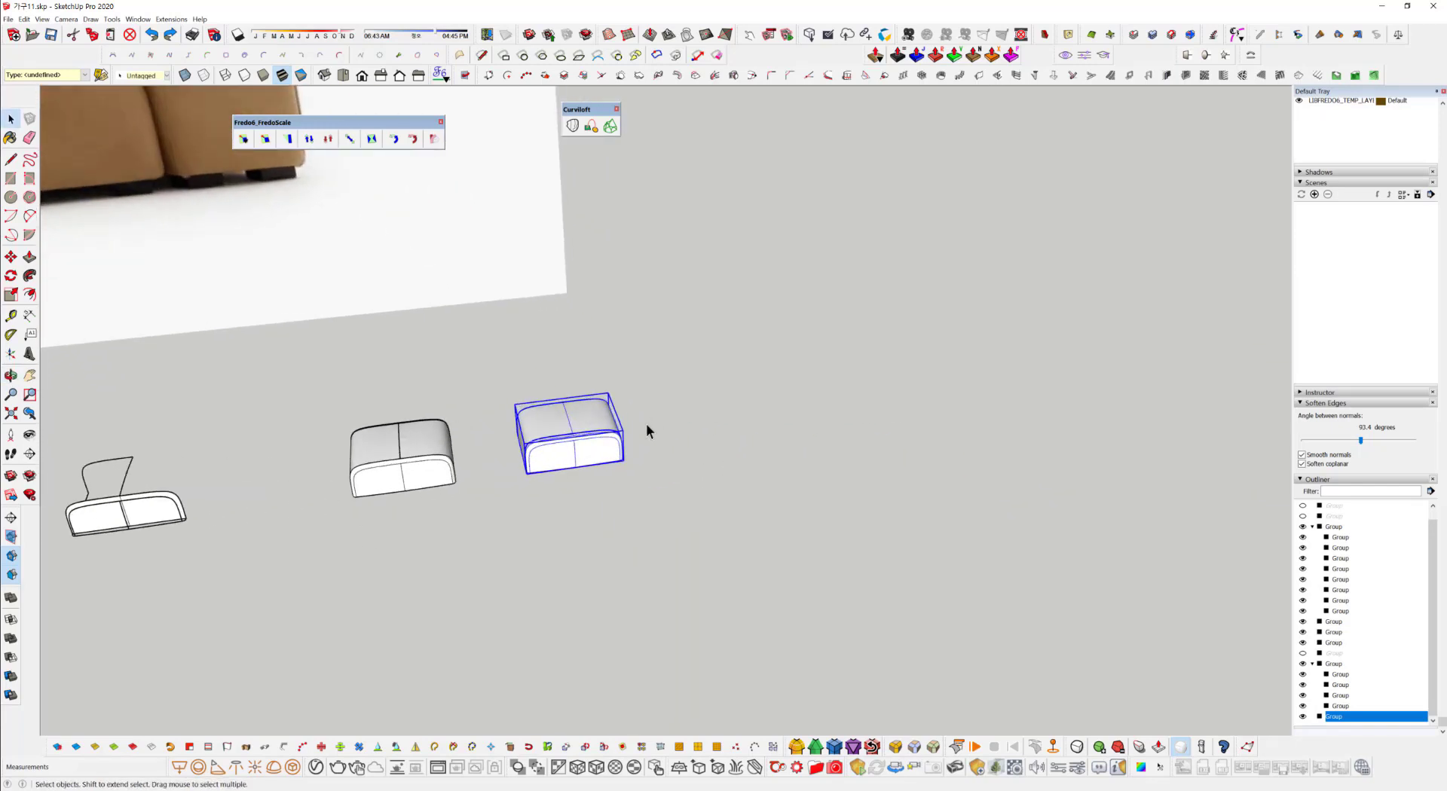
Copy the finished cushion about 3 m along the red axis, away from the original.
middle_click_drag(490, 445, 409, 456)
key("m")
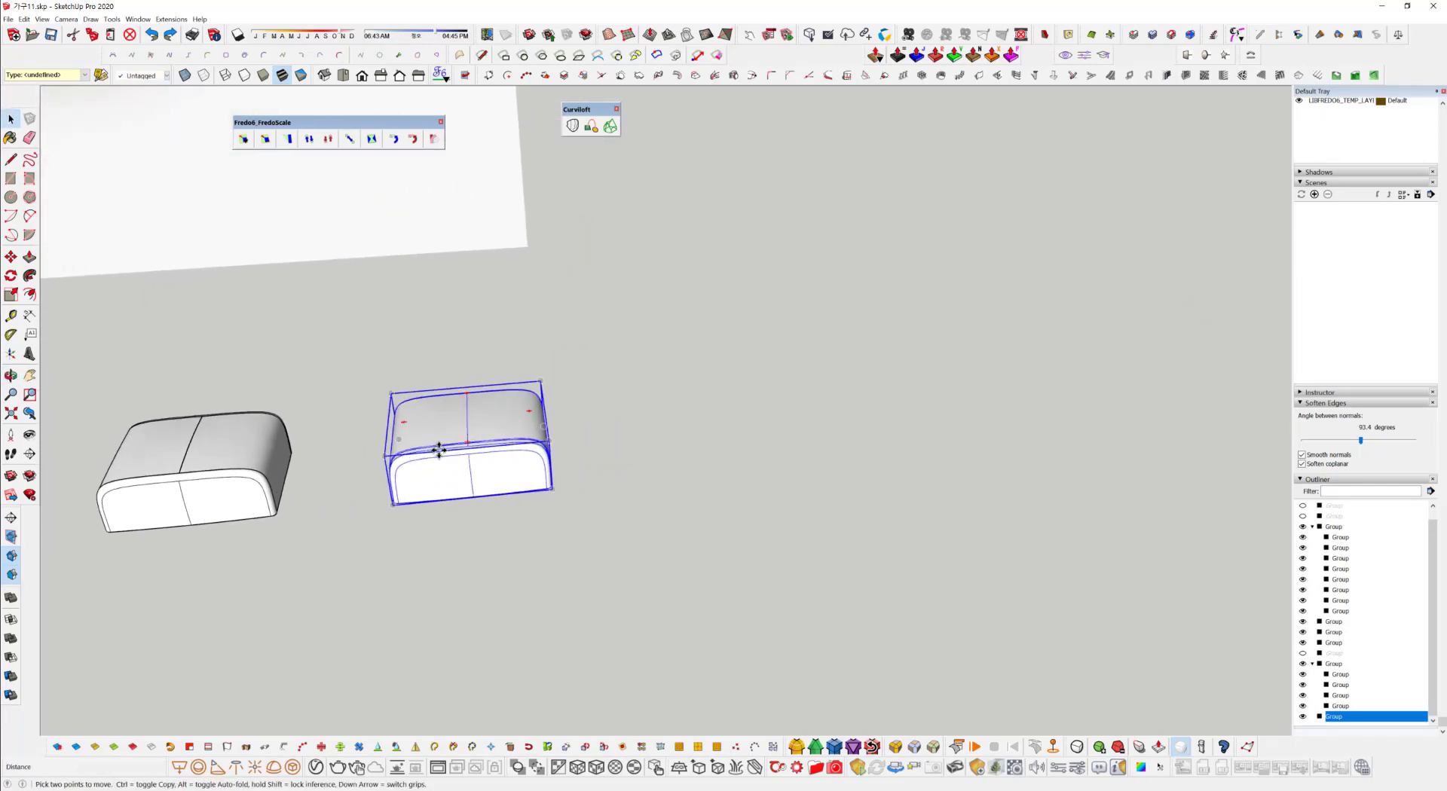
left_click(552, 444)
key("ctrl")
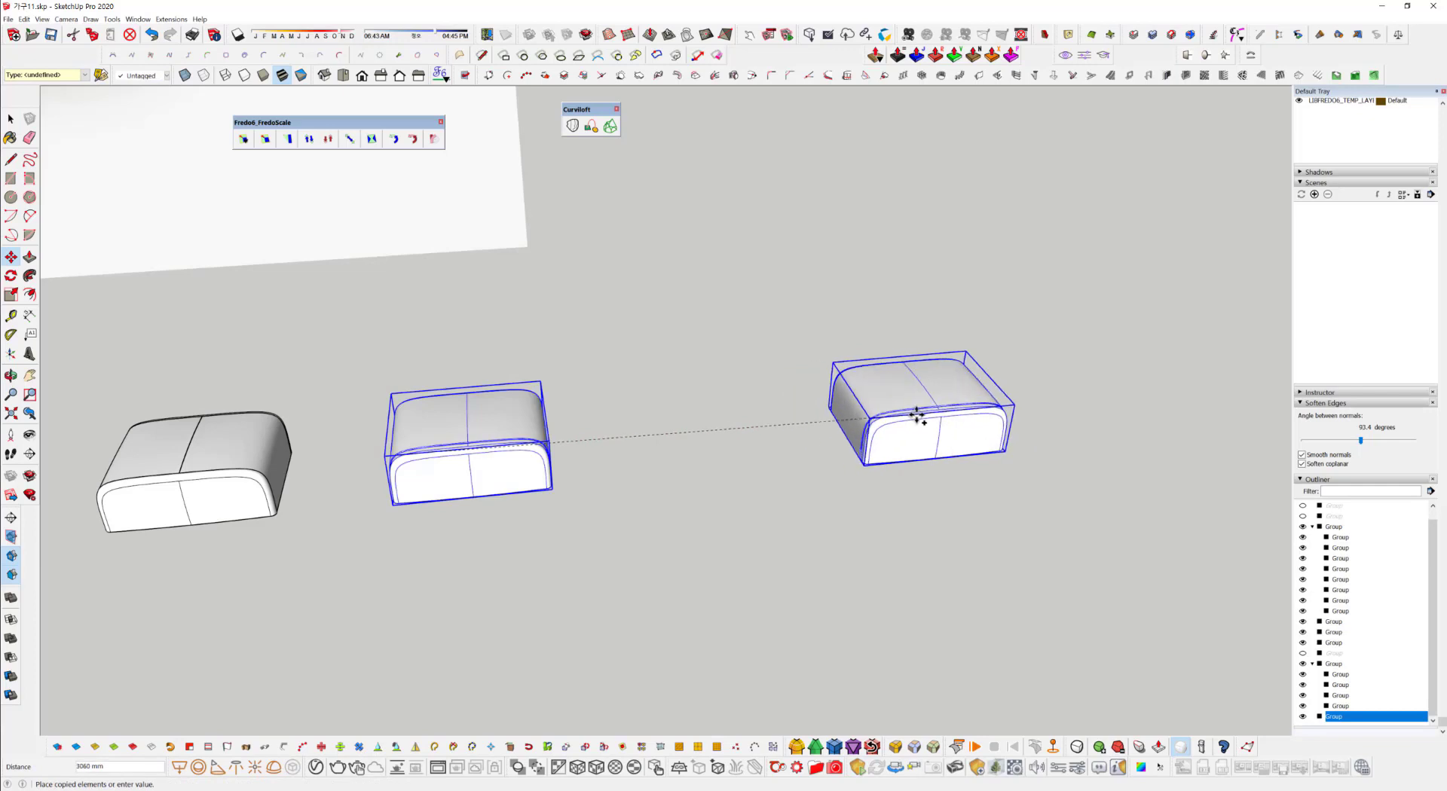
left_click(947, 412)
Place a second copy of the cushion beside the first copy, leaving a small gap between them.
middle_click_drag(913, 502, 223, 603, "shift")
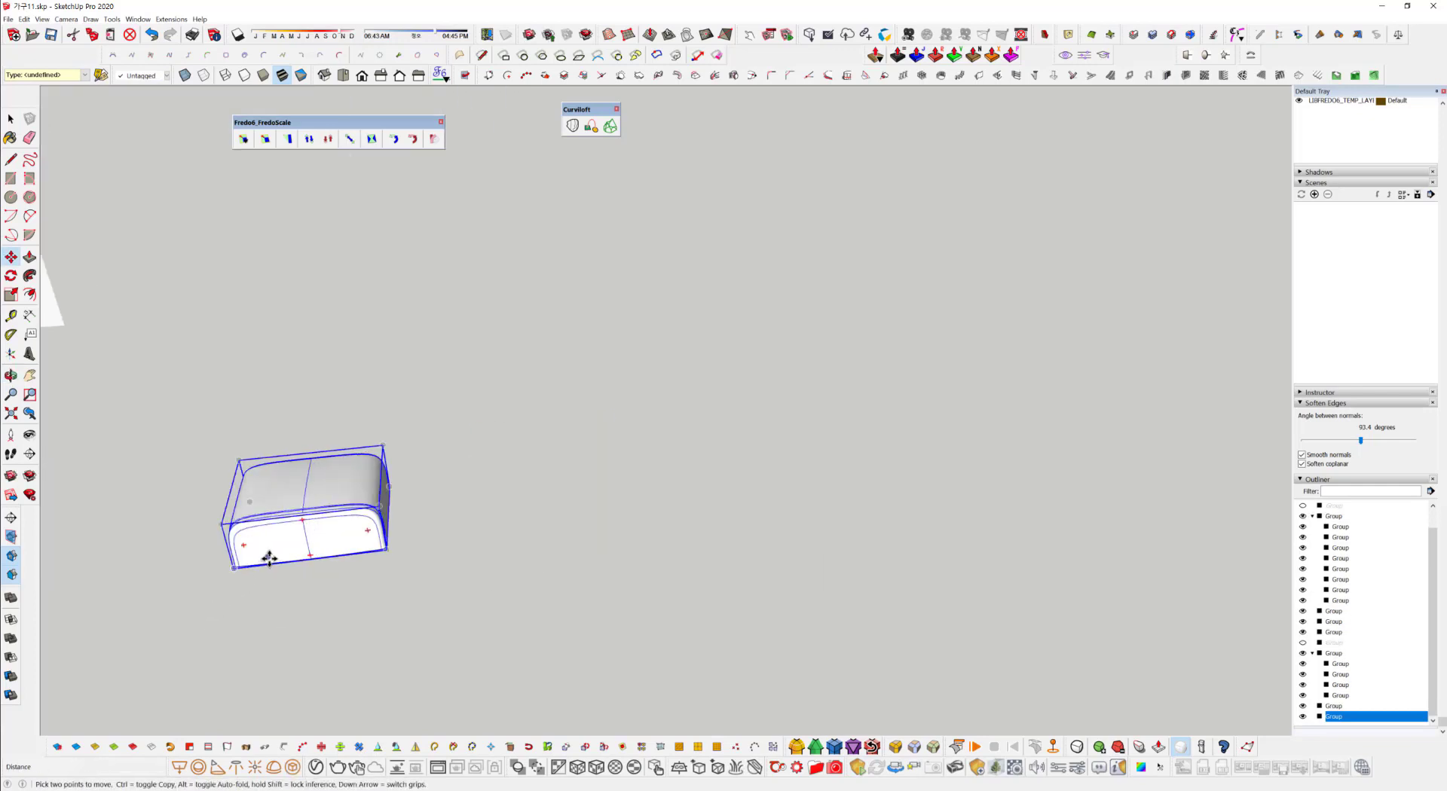
left_click(280, 545)
key("ctrl")
left_click(490, 517)
middle_click_drag(490, 517, 705, 480)
Select the flat construction profile and the two earlier cushions, and move them together beyond the new copies.
scroll(705, 479, "down", 8)
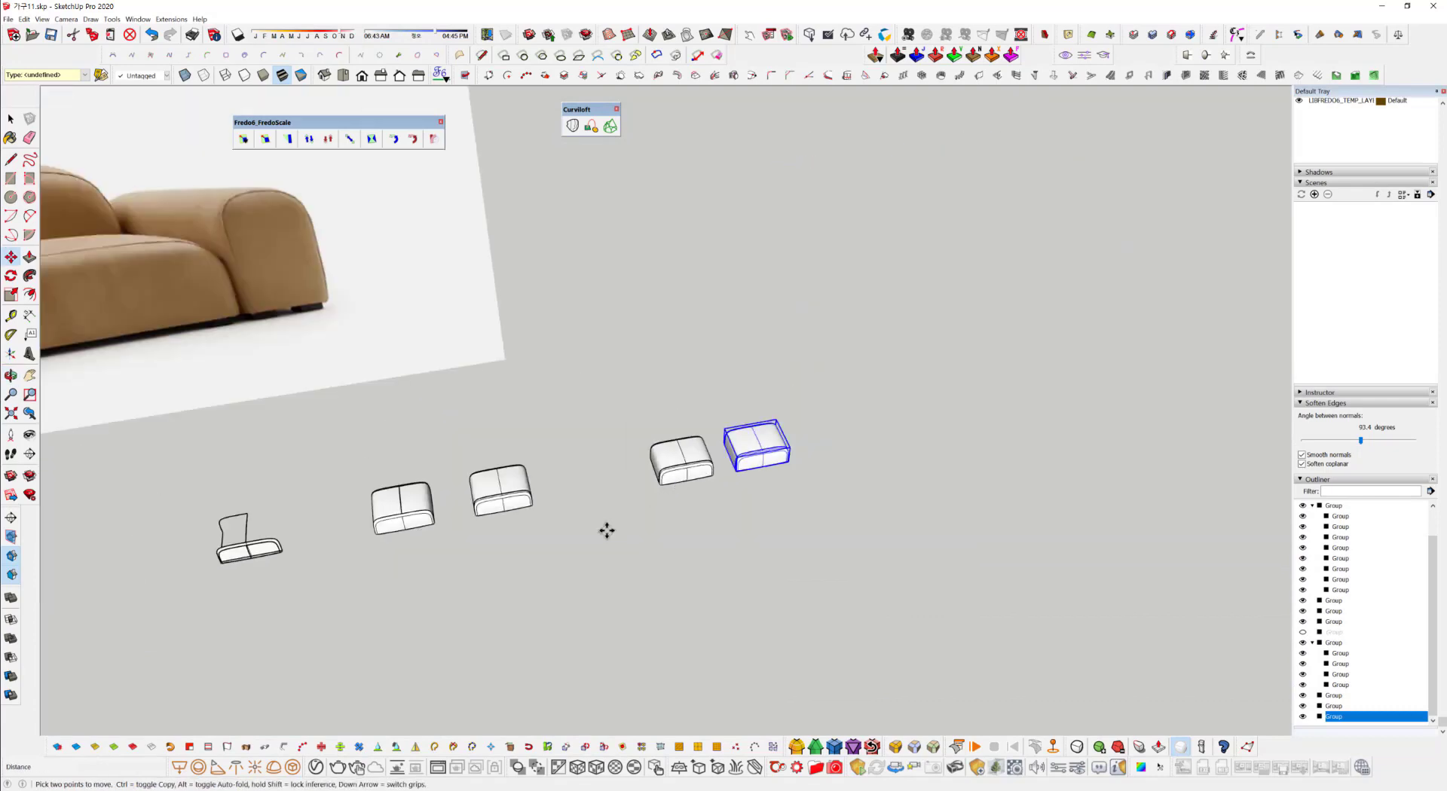
middle_click_drag(552, 540, 679, 446)
key("space")
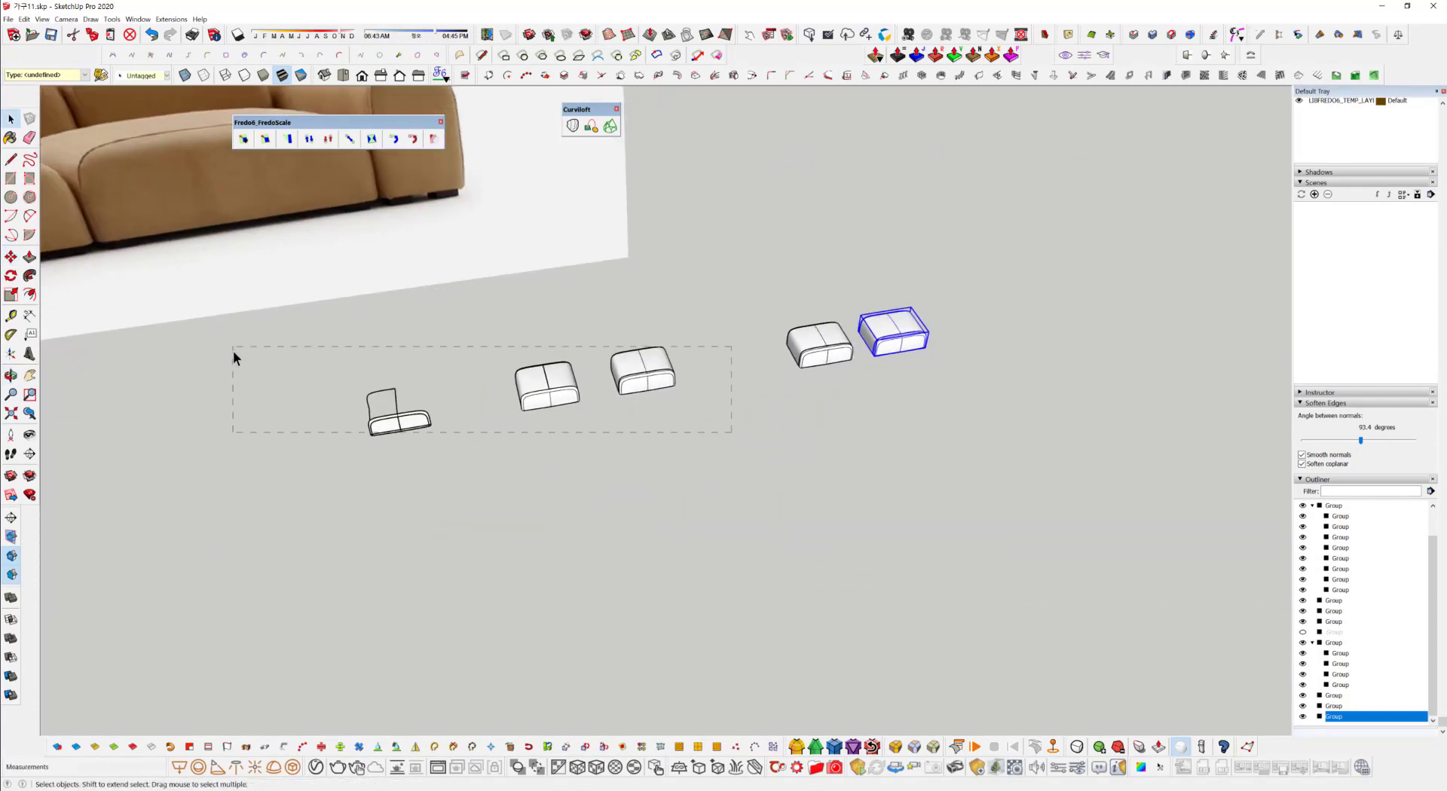
left_click_drag(233, 350, 237, 354)
middle_click_drag(300, 407, 404, 556)
key("m")
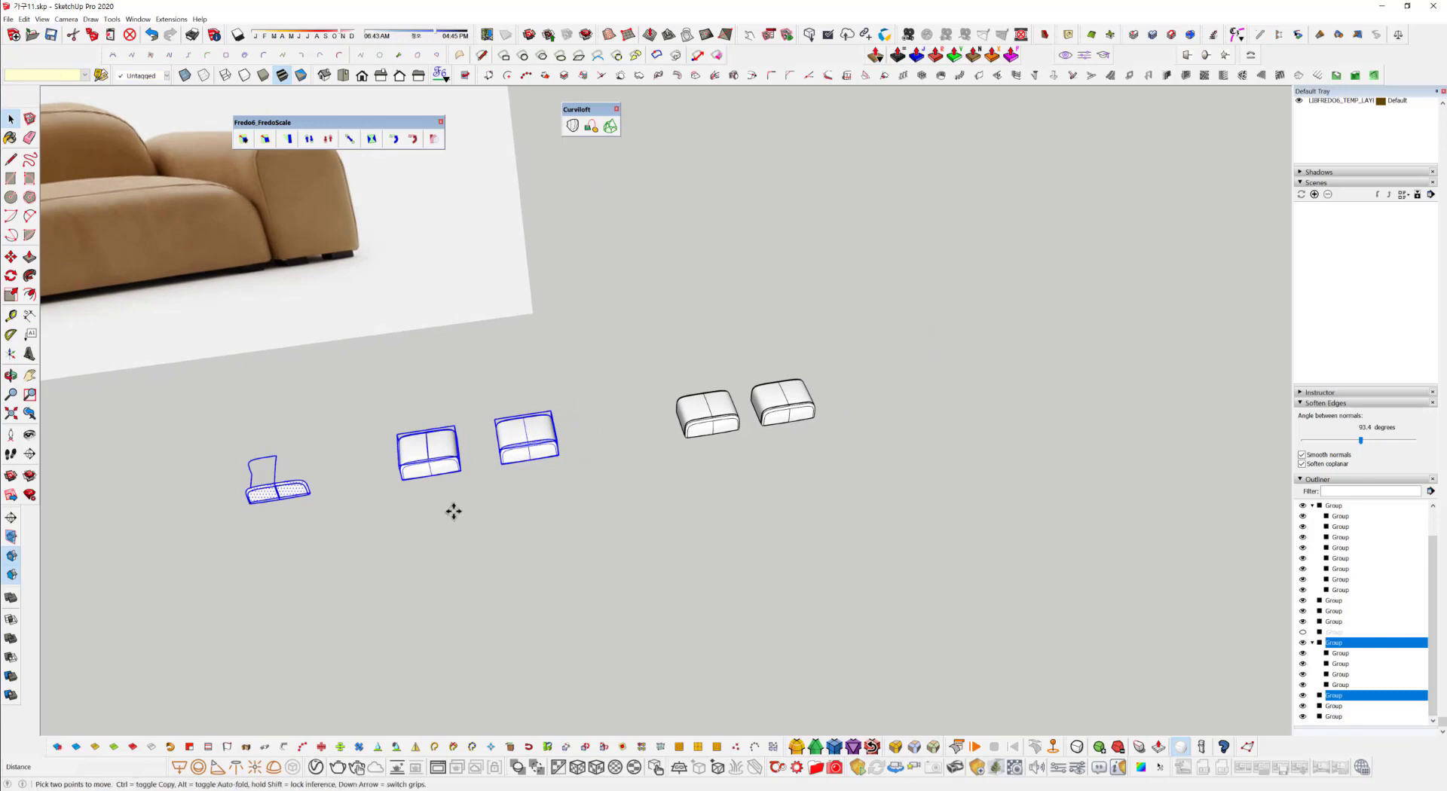
left_click(453, 512)
left_click(1177, 399)
key("space")
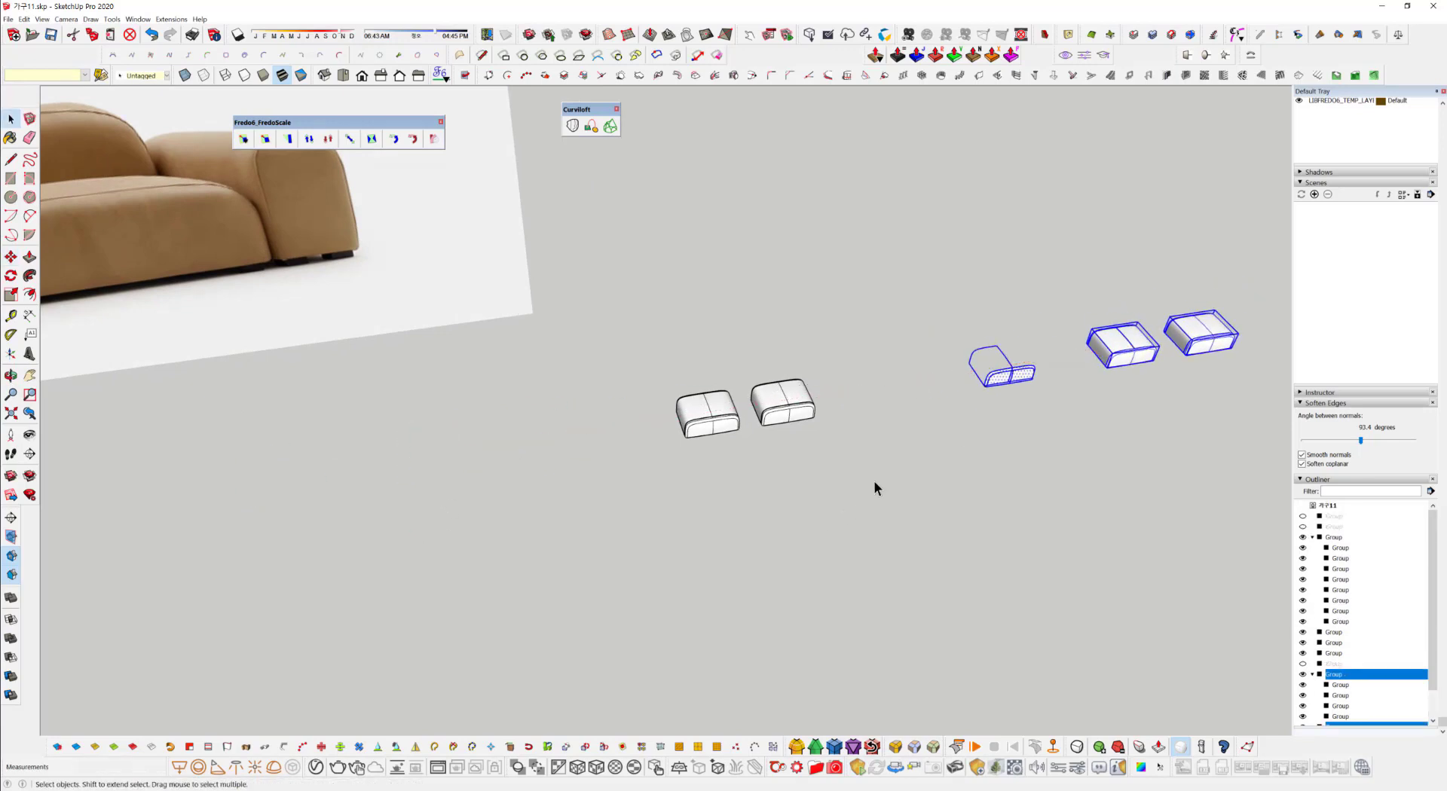
Select the two new cushion copies and move them together to the open area in front of the reference sofa image.
left_click_drag(626, 306, 624, 304)
middle_click_drag(669, 411, 800, 409)
key("m")
left_click(791, 389)
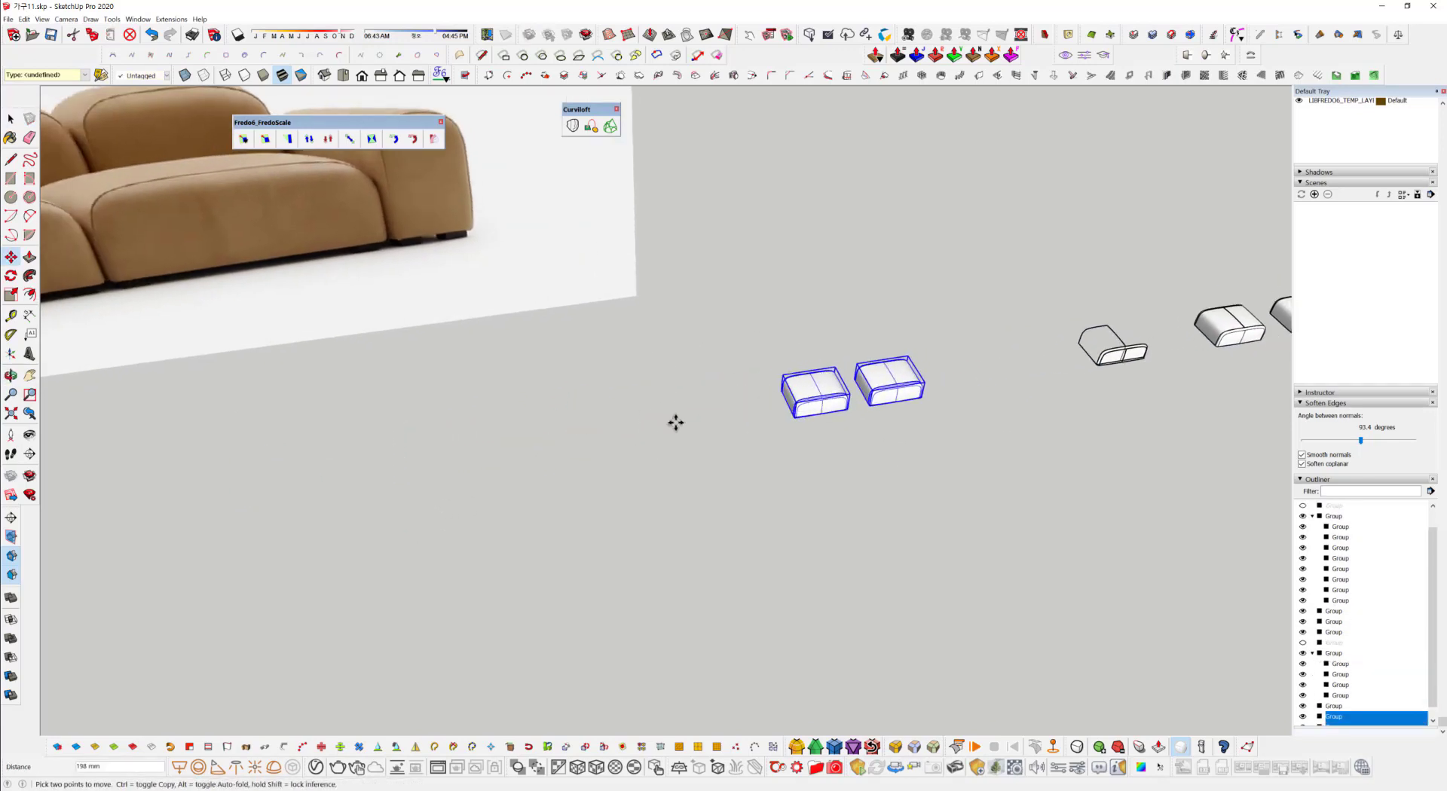
left_click(392, 452)
middle_click_drag(397, 500, 754, 392, "shift")
scroll(836, 447, "up", 3)
middle_click_drag(927, 468, 565, 490, "shift")
scroll(565, 490, "down", 5)
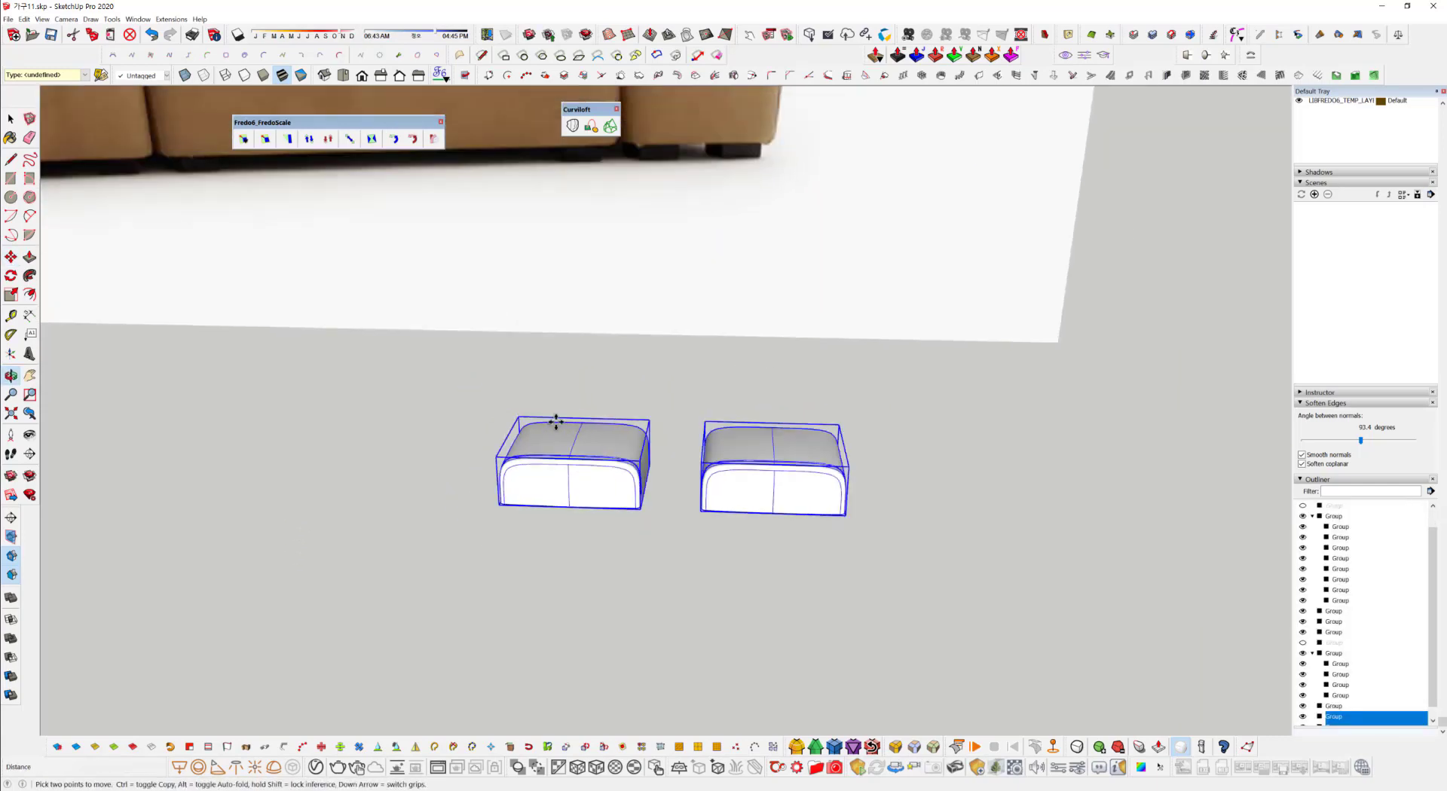
scroll(492, 357, "down", 2)
scroll(540, 436, "up", 6)
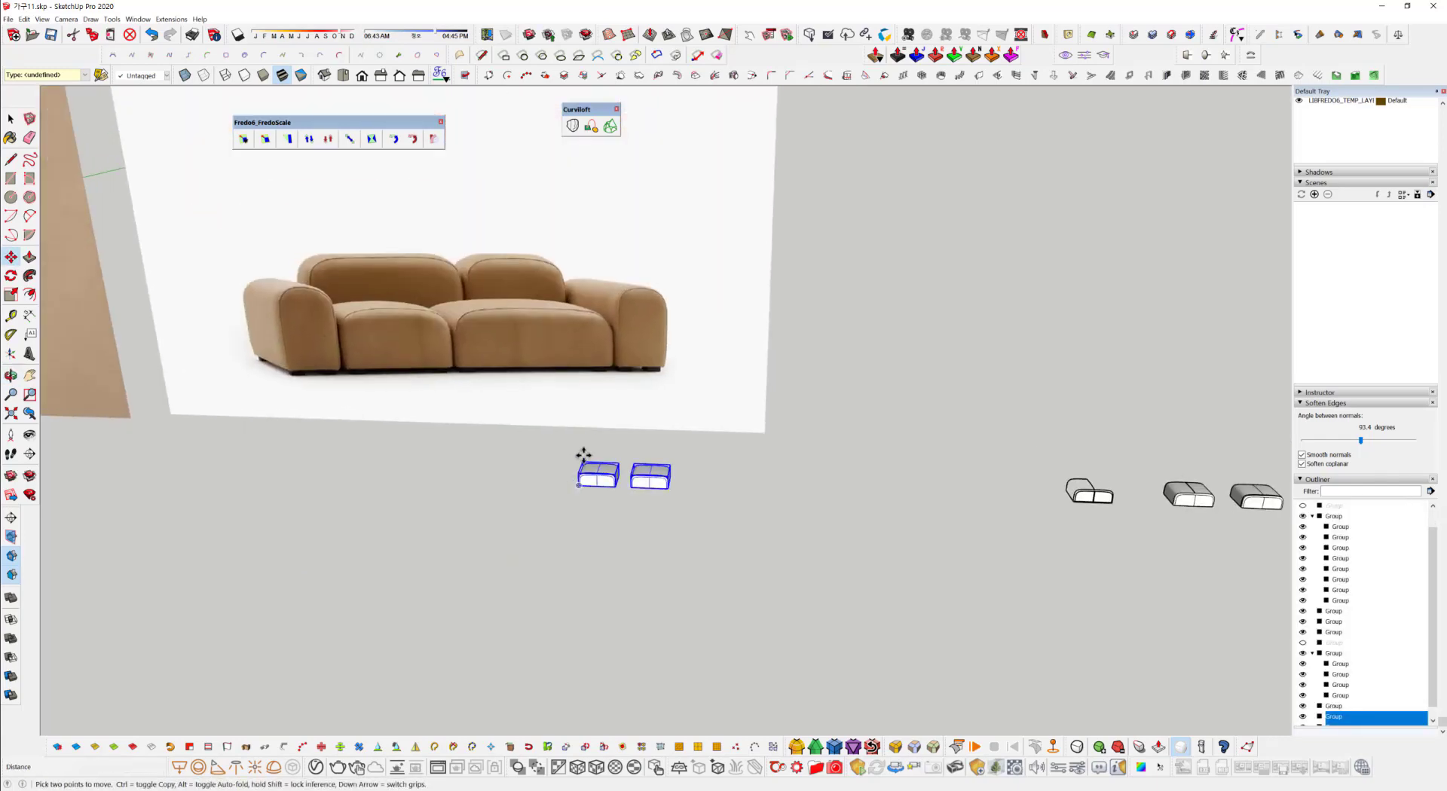
key("space")
Scale the cushion nearer the reference image's centre with FredoScale box scaling to 660/990 of its width along the red axis.
scroll(707, 491, "up", 5)
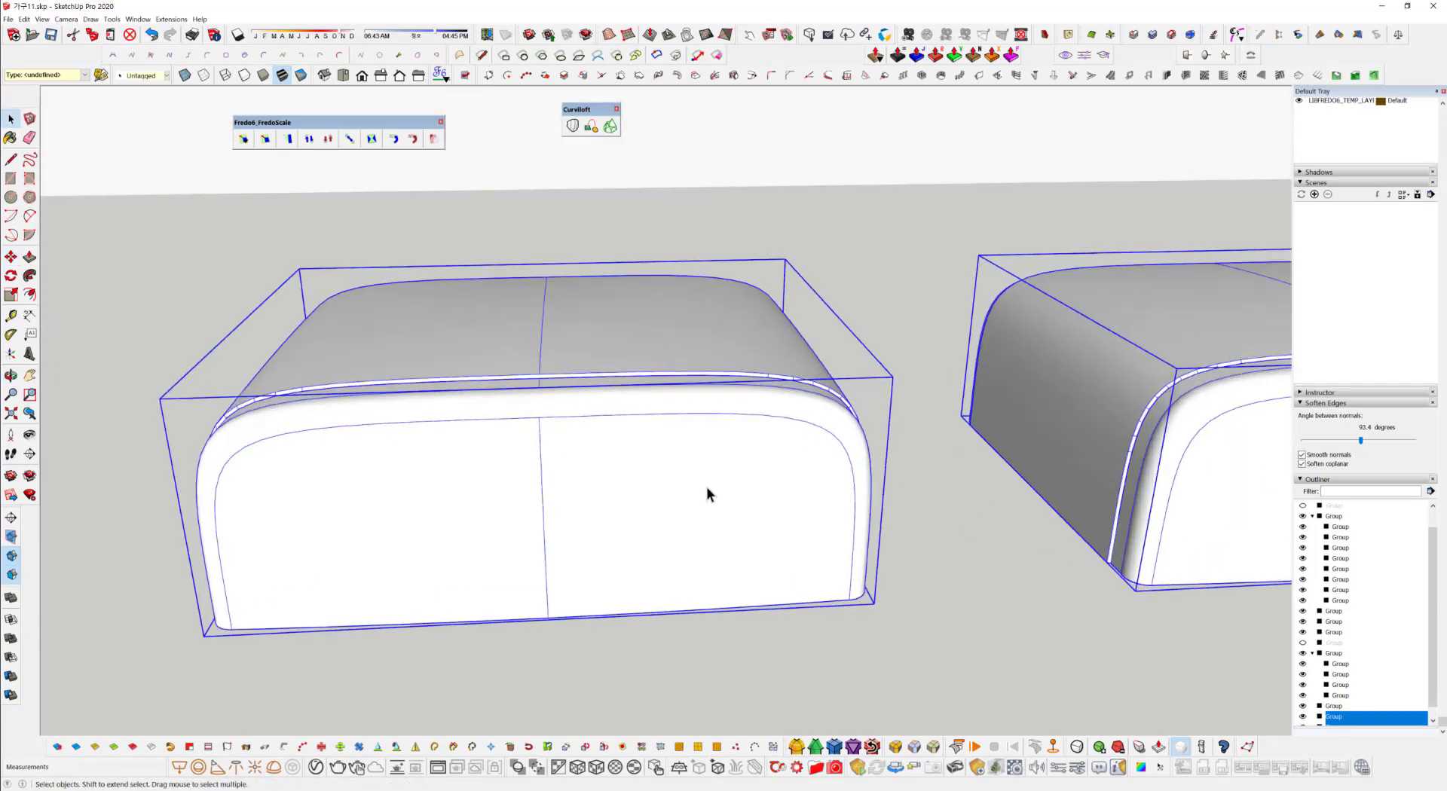
scroll(693, 541, "down", 3)
left_click(612, 528)
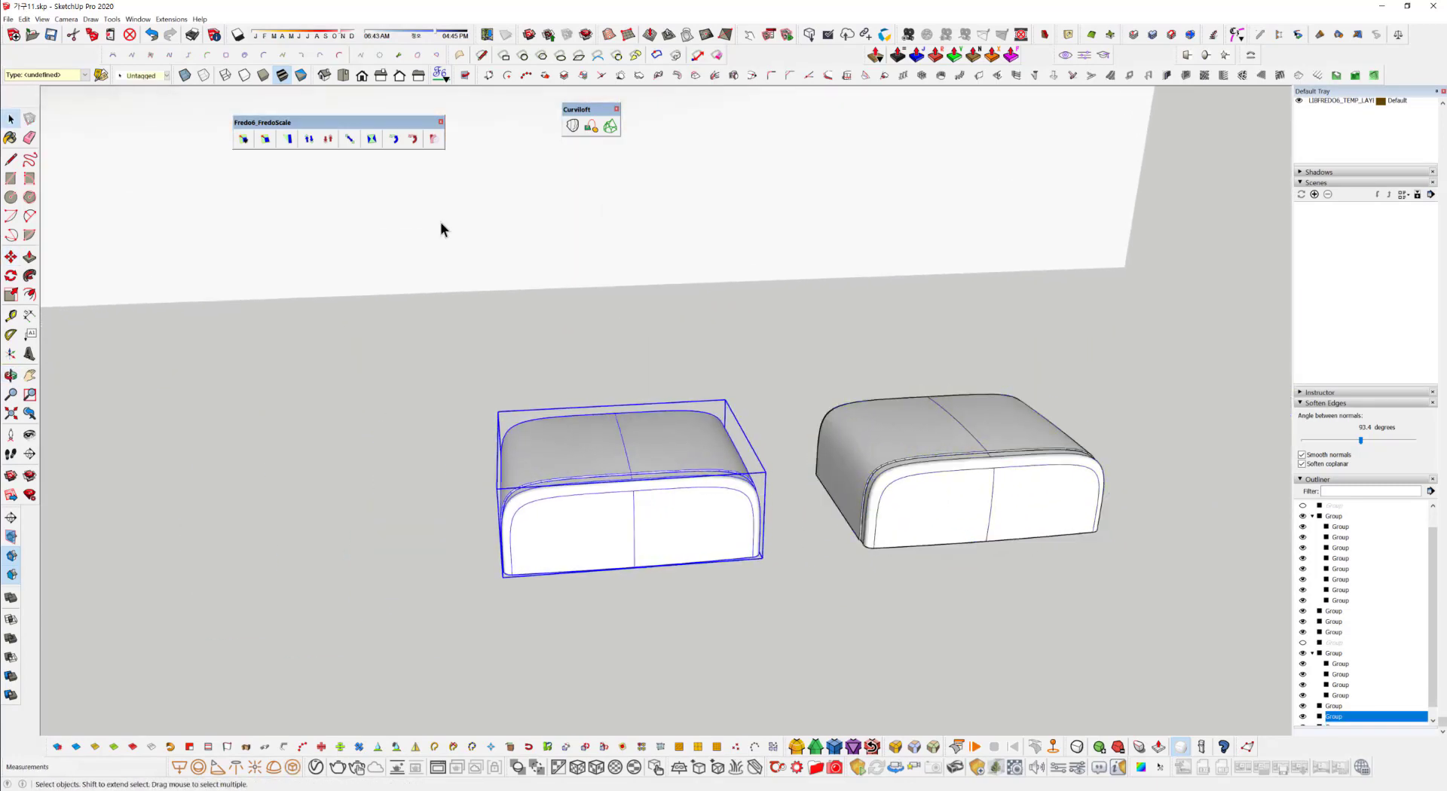
mouse_move(557, 484)
middle_mouse_down()
mouse_move(675, 501)
mouse_move(665, 527)
mouse_move(556, 507)
middle_mouse_up()
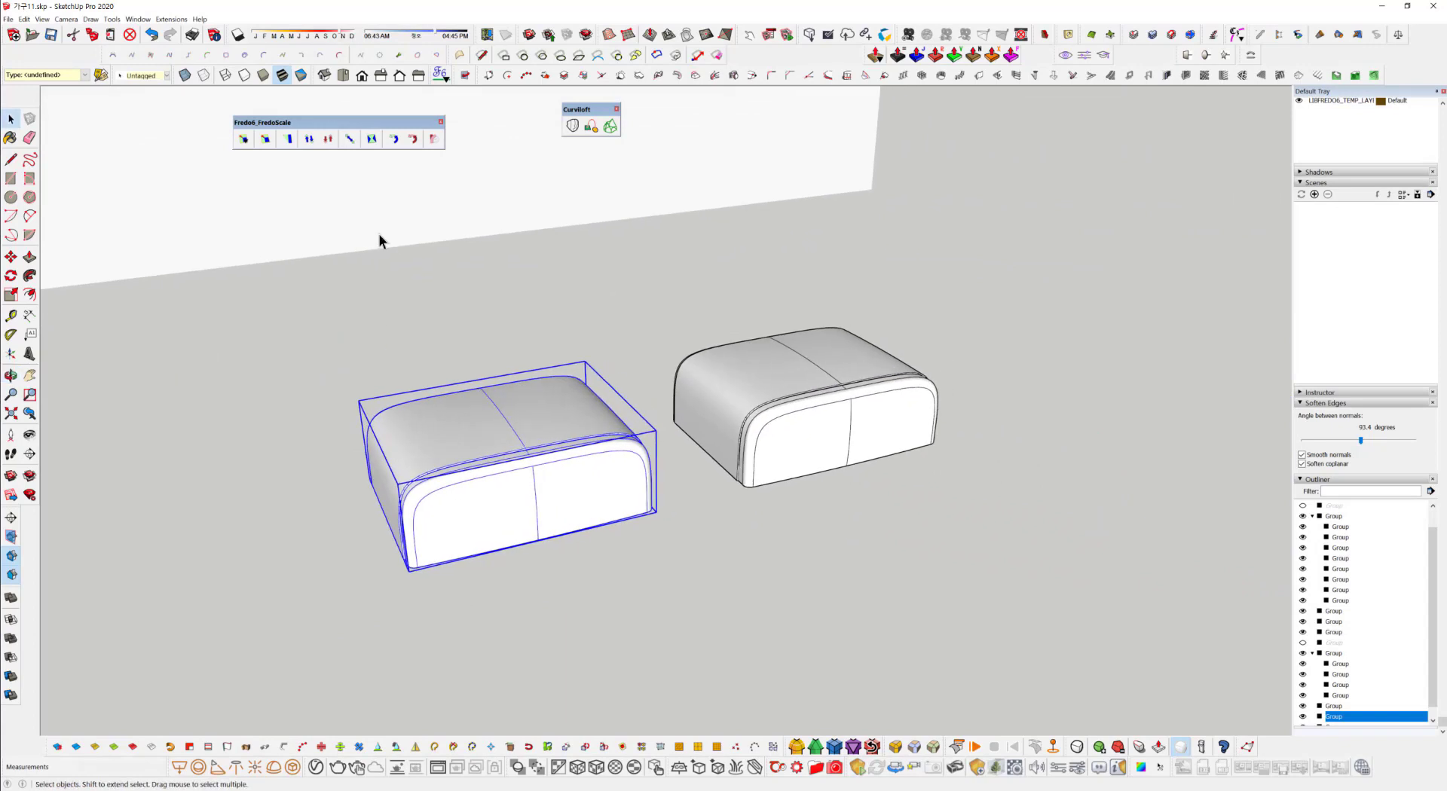
left_click(265, 140)
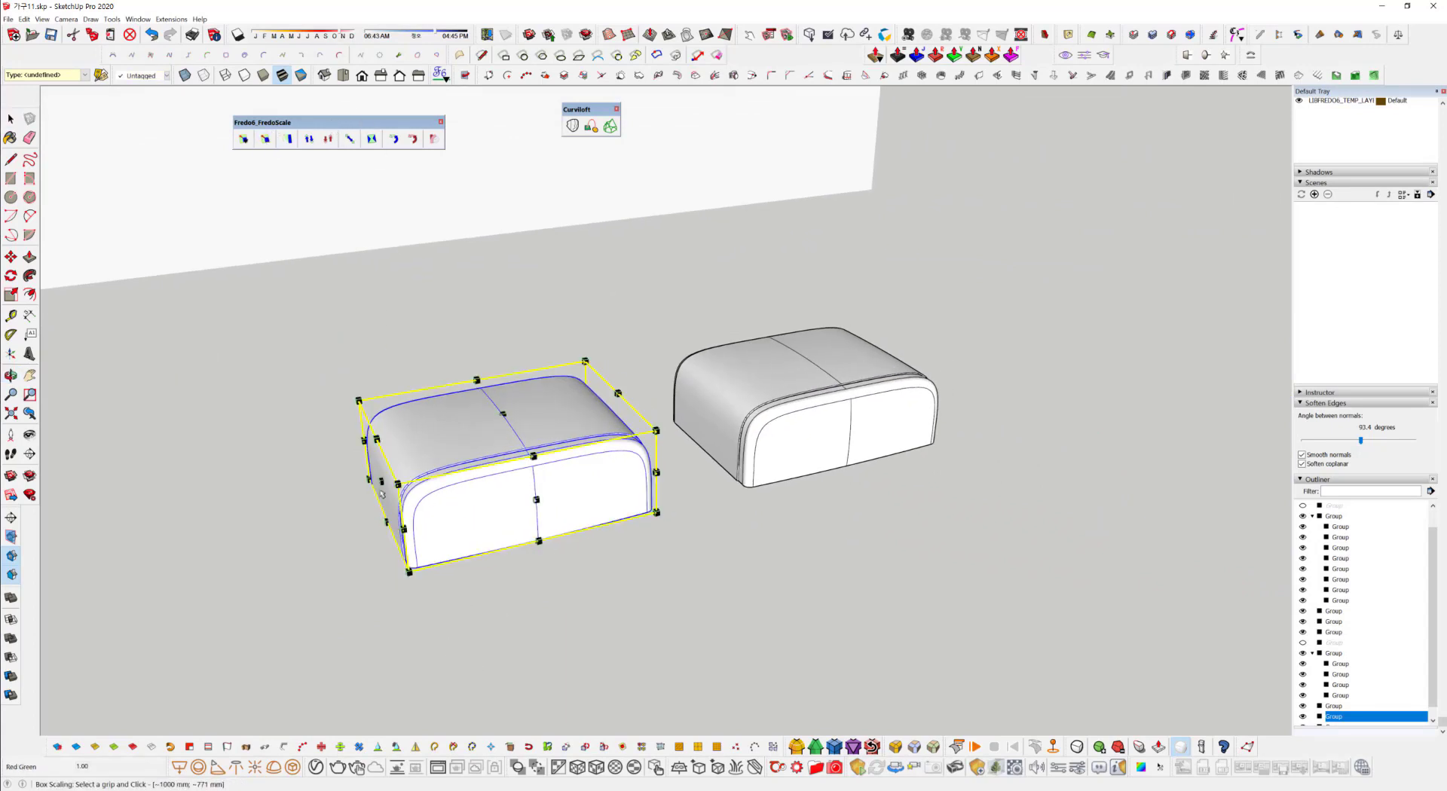
left_click_drag(382, 481, 459, 483)
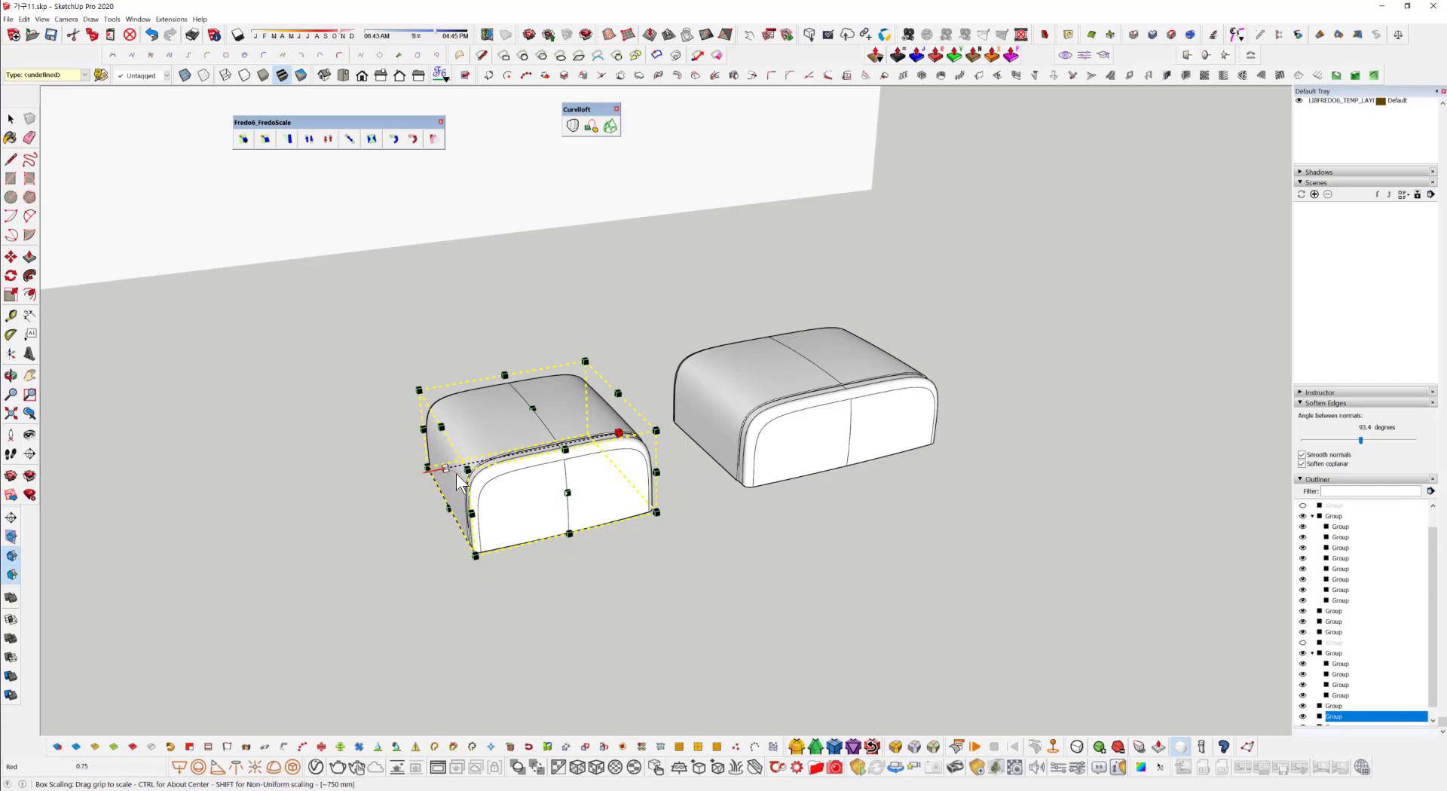
type("6")
type("60/990")
key("Return")
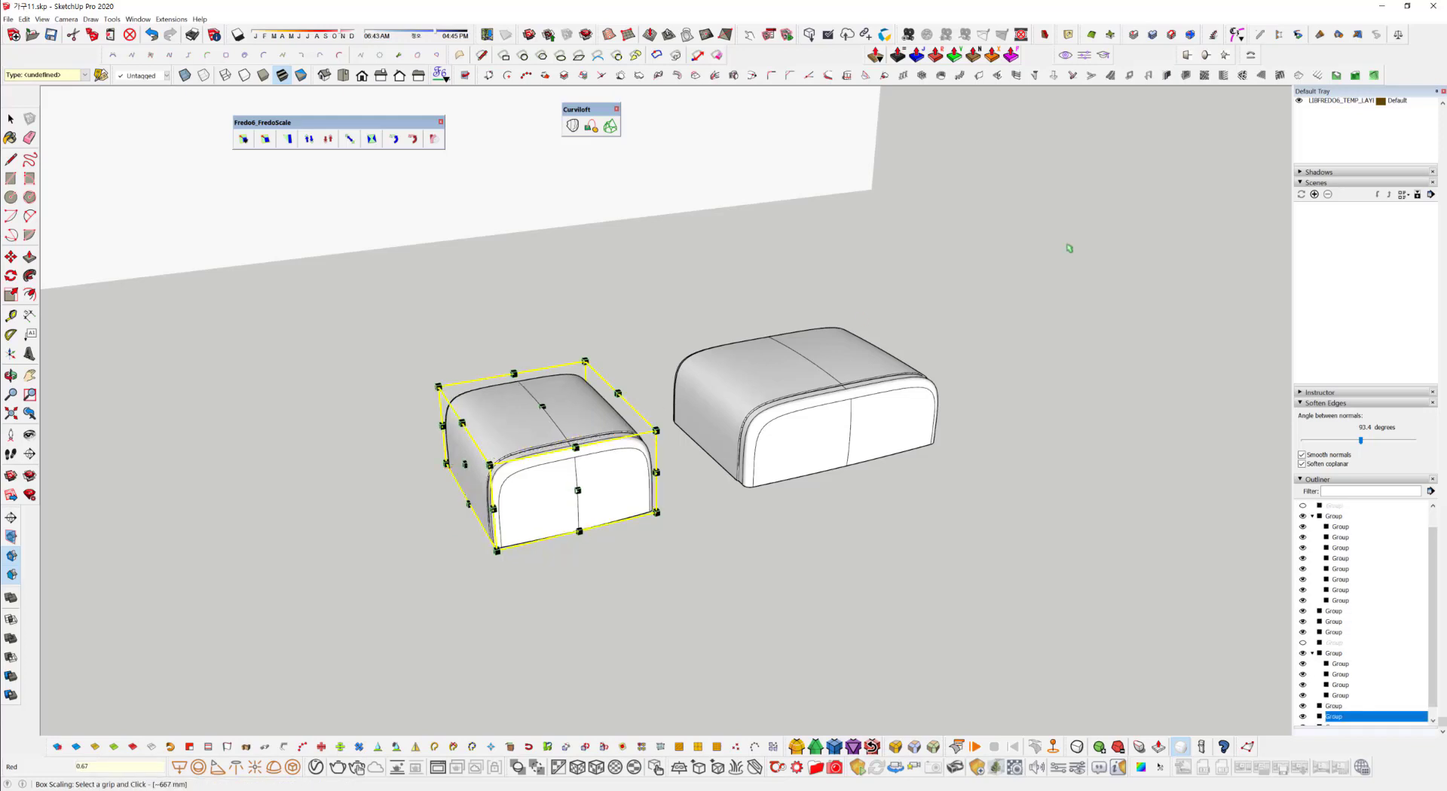
key("space")
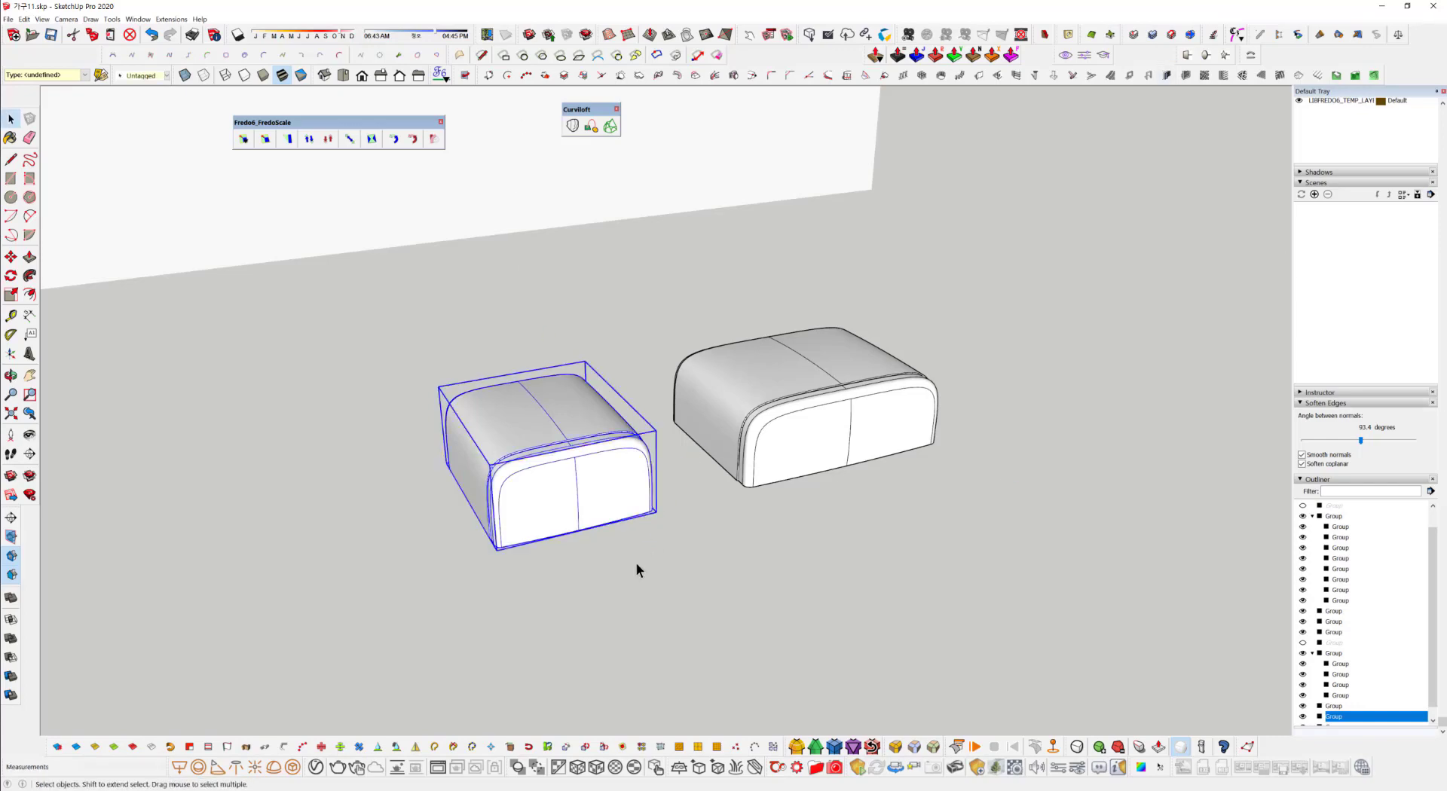
Move the narrowed cushion along the red axis up against the side of the wide cushion.
left_click(636, 562)
mouse_move(582, 453)
middle_mouse_down()
mouse_move(272, 391)
mouse_move(423, 332)
mouse_move(452, 445)
middle_mouse_up()
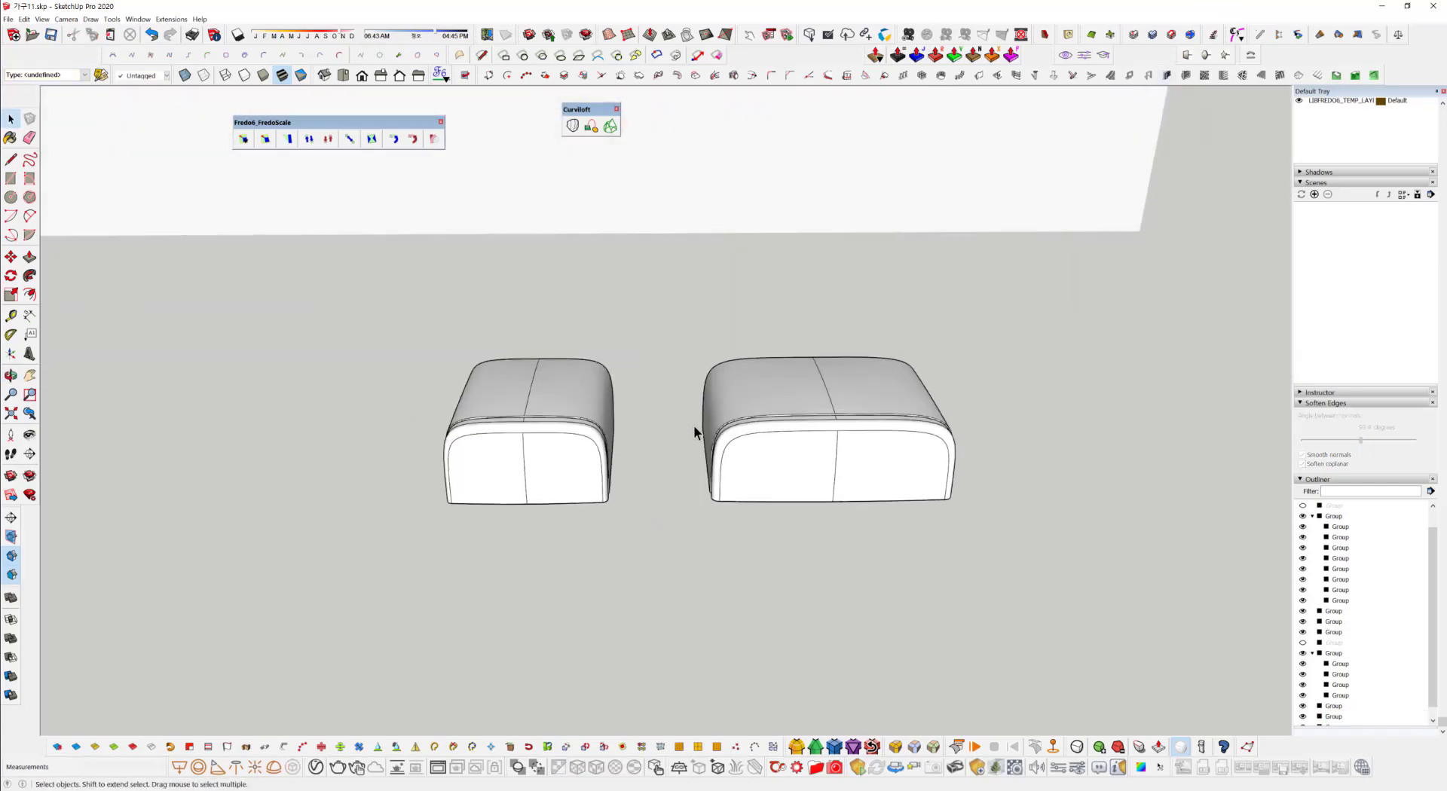
scroll(693, 425, "up", 5)
mouse_move(693, 427)
middle_mouse_down()
mouse_move(669, 501)
mouse_move(556, 517)
mouse_move(577, 524)
middle_mouse_up()
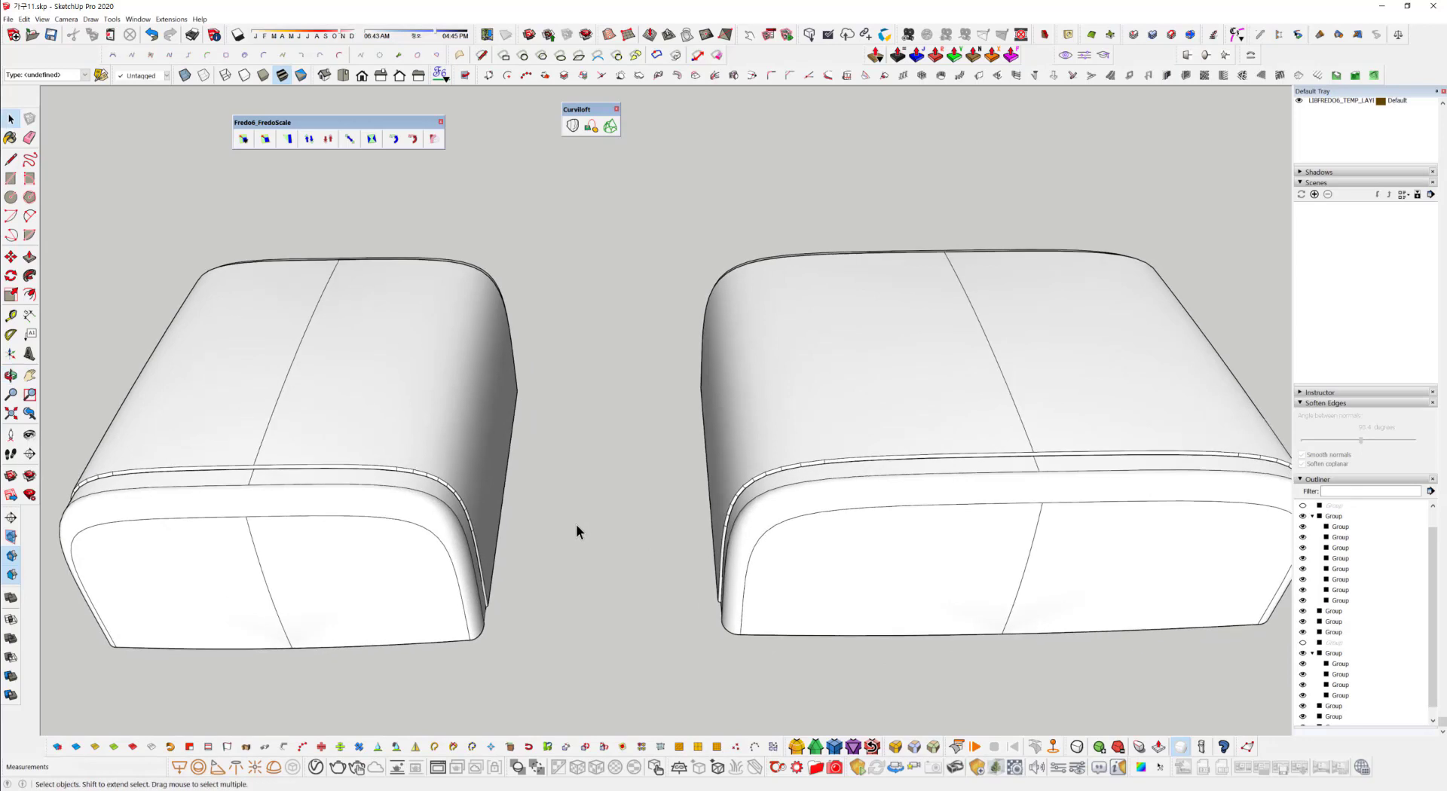
key("m")
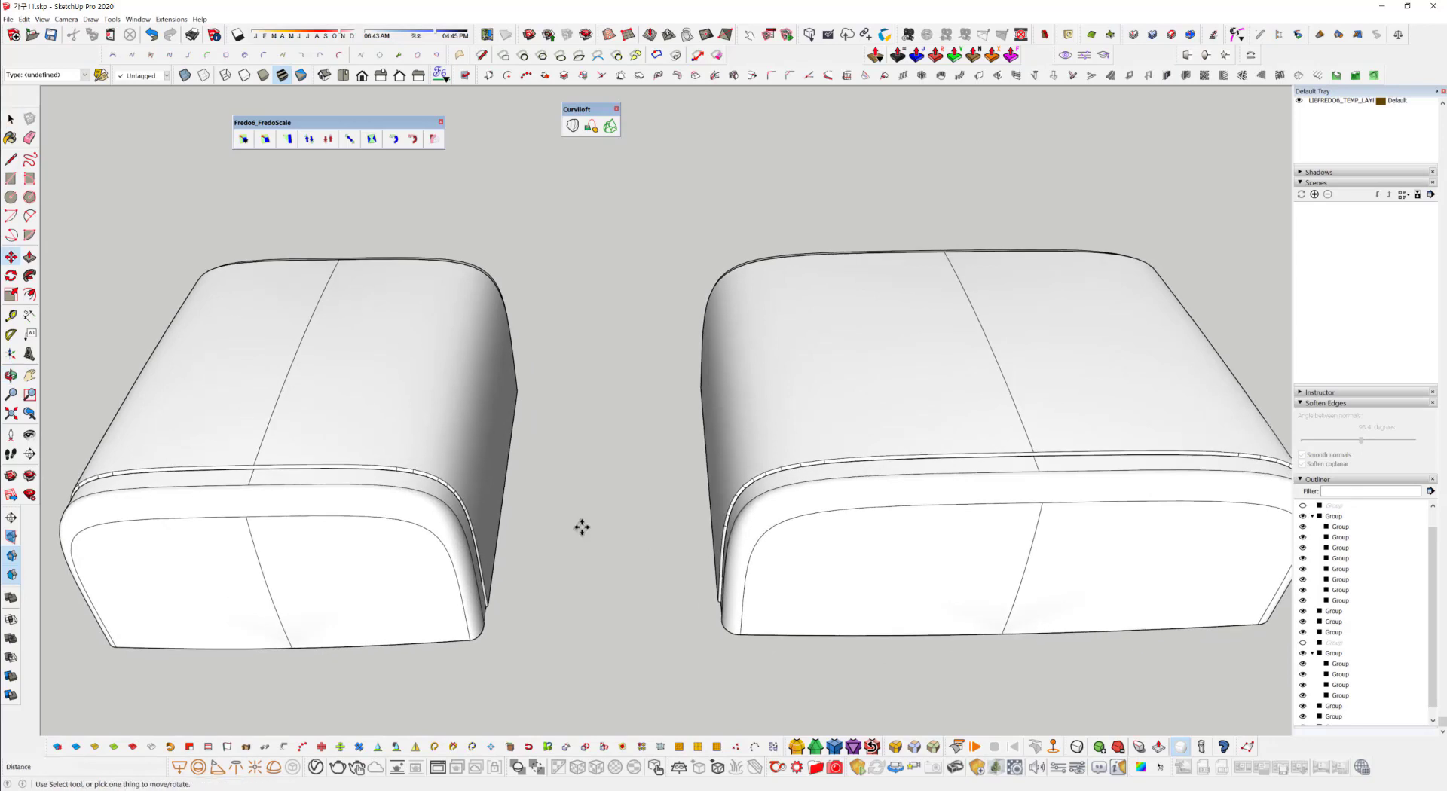
left_click(505, 475)
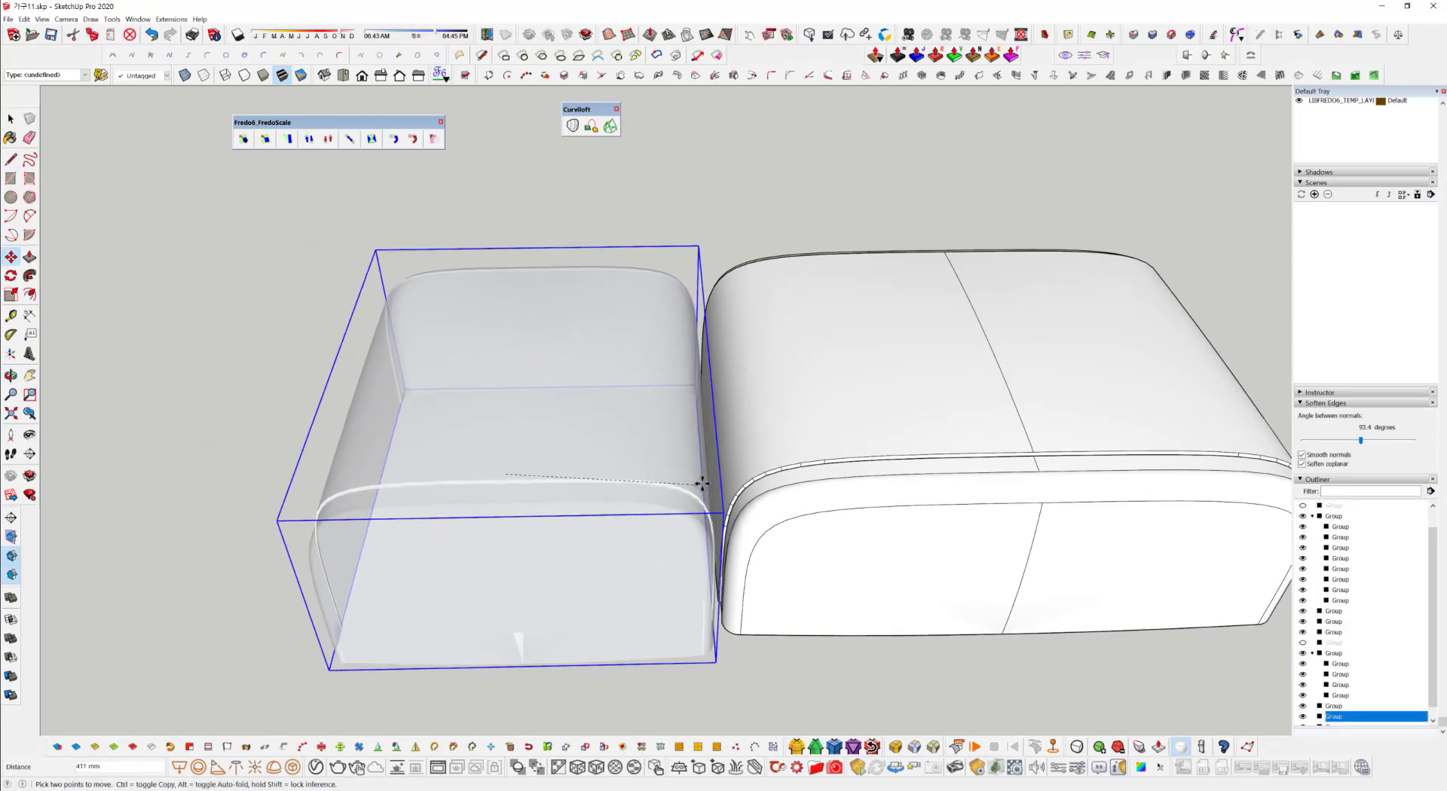
middle_click_drag(706, 473, 644, 409)
left_click(701, 473)
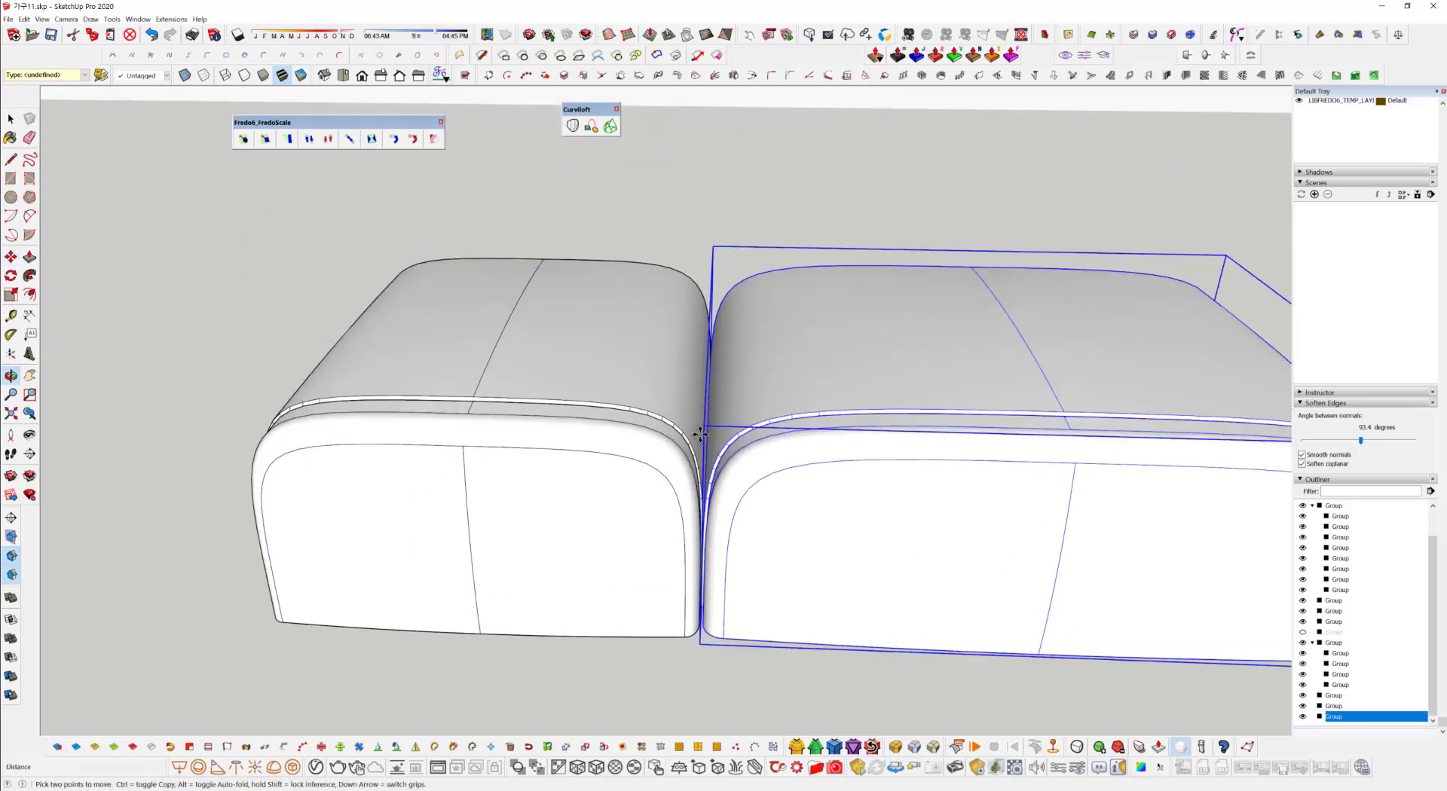
Shift the narrowed cushion 5 mm away from the wide cushion along the red axis, then clear the selection.
left_click(647, 407)
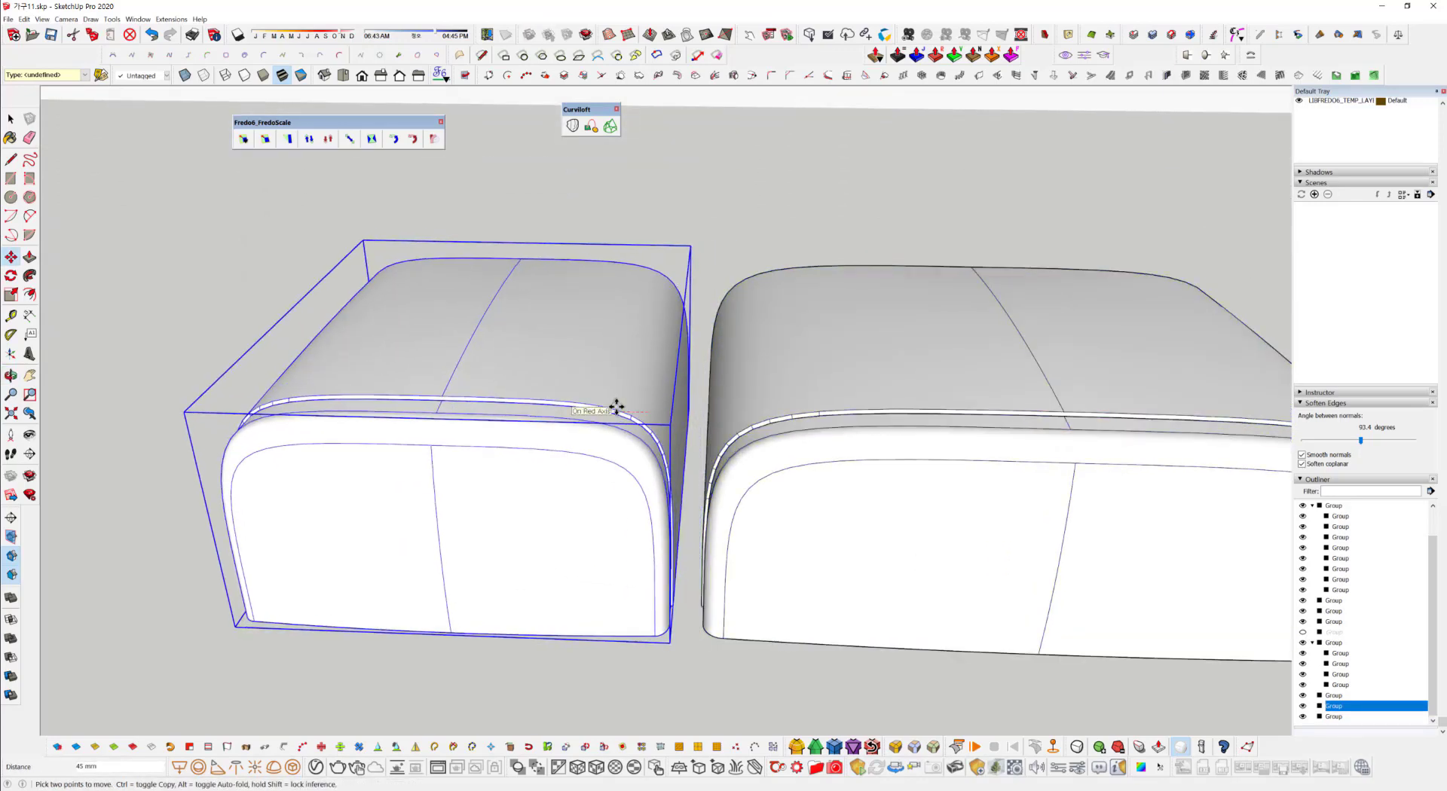
left_click(616, 407)
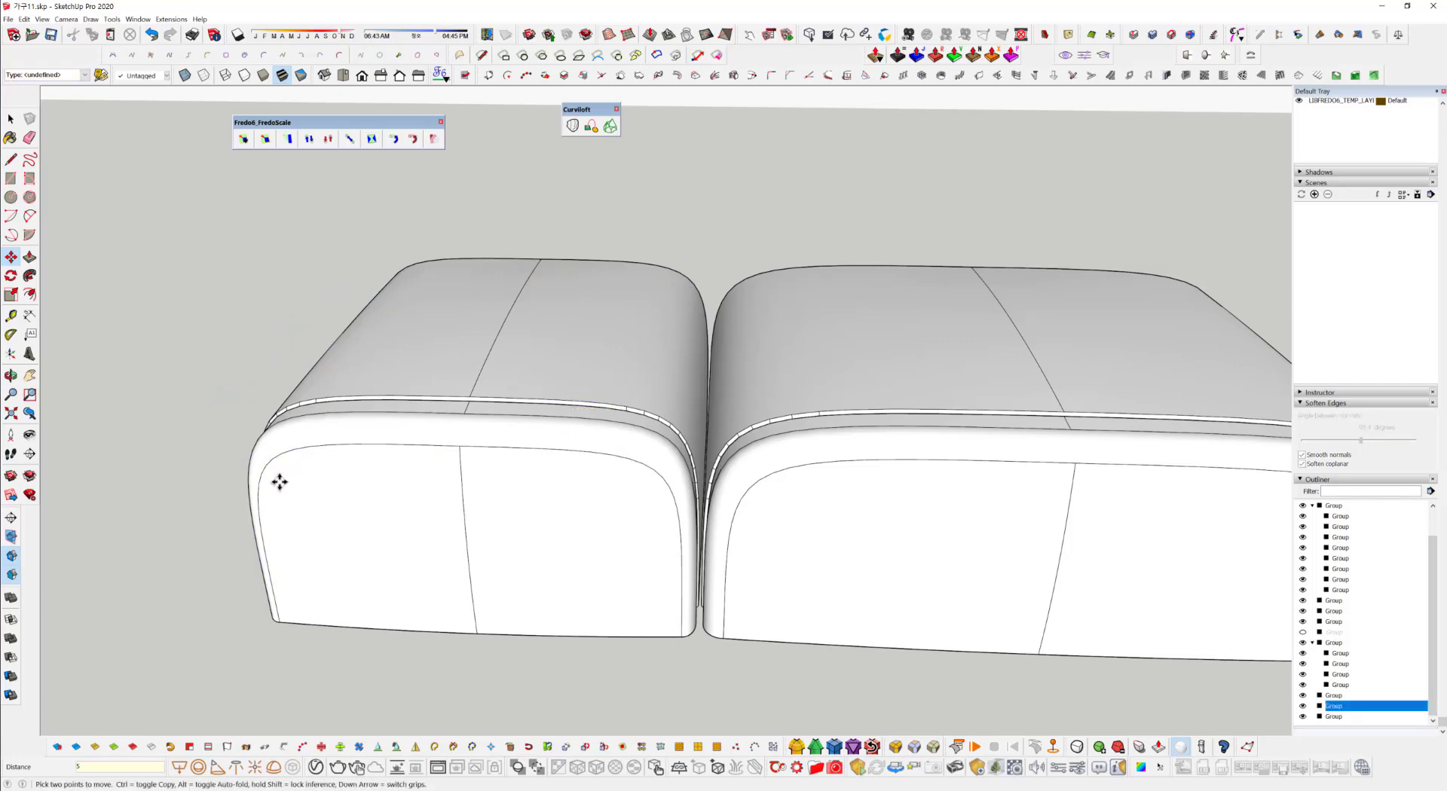
middle_click_drag(630, 490, 743, 572)
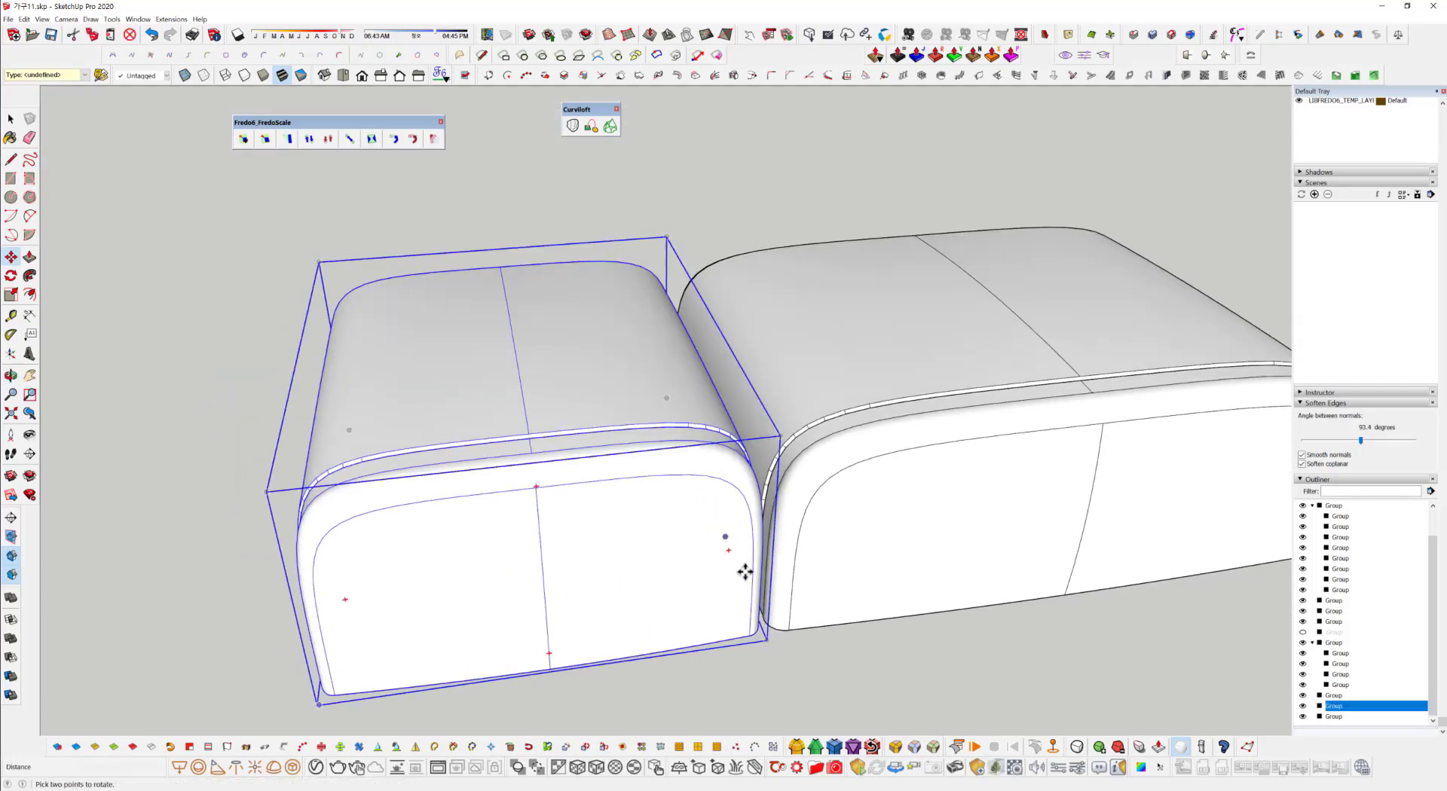
scroll(743, 572, "down", 2)
key("space")
left_click(879, 655)
Examine the undersides and the joint between the two cushions, and compare their layout with the reference sofa.
middle_click_drag(879, 655, 681, 216)
scroll(662, 309, "up", 2)
key("space")
middle_click_drag(662, 315, 616, 471)
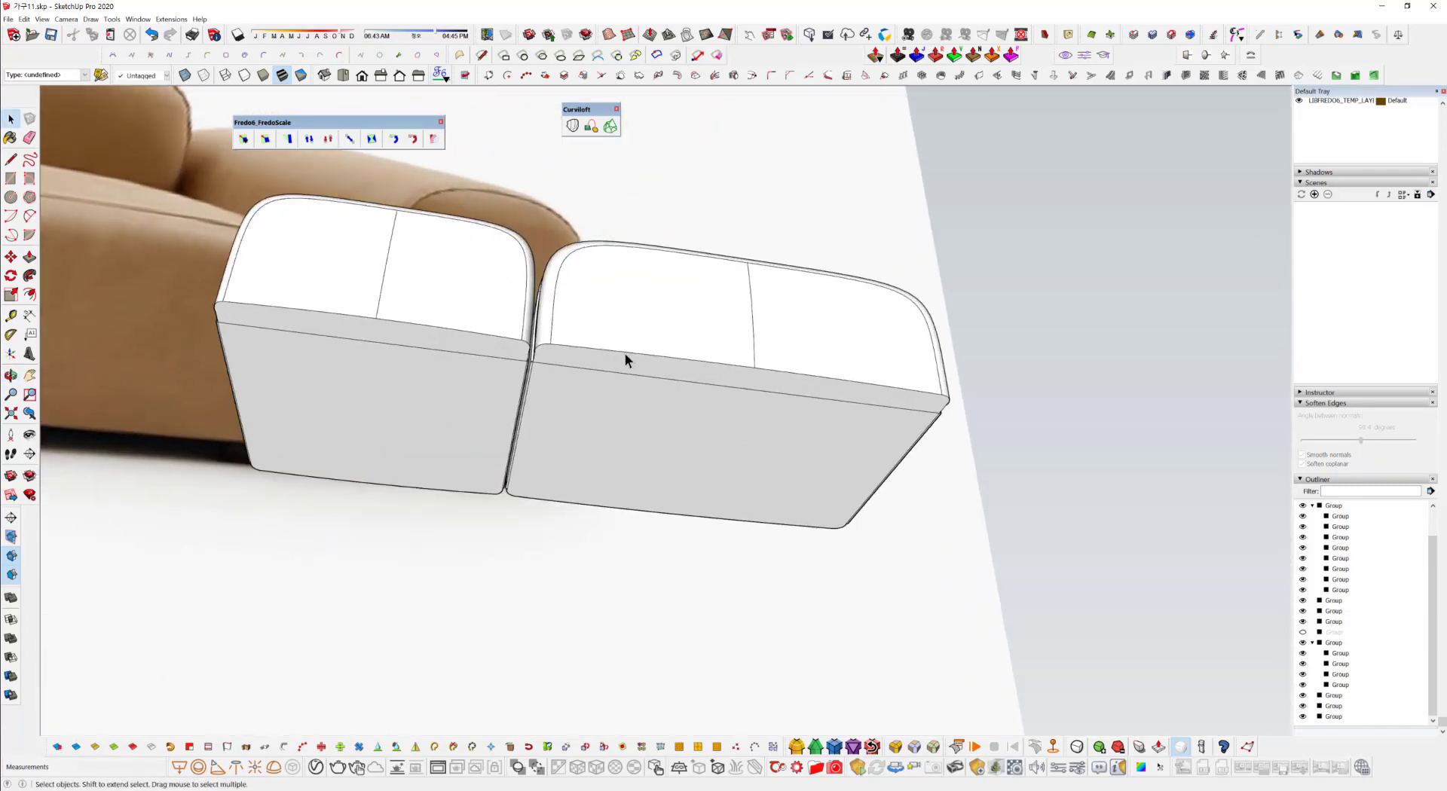
middle_click_drag(626, 353, 702, 179)
scroll(709, 441, "up", 5)
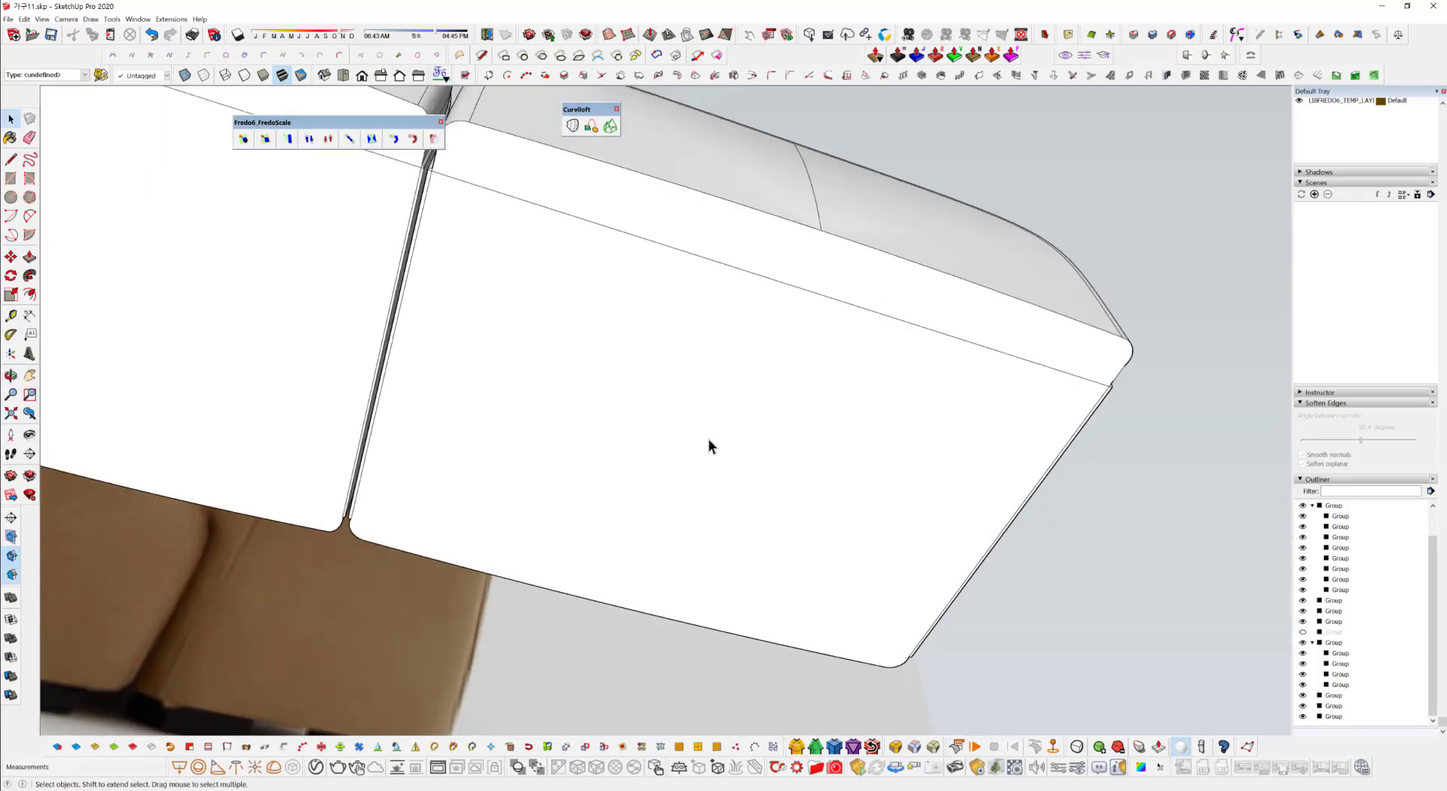
scroll(719, 428, "down", 4)
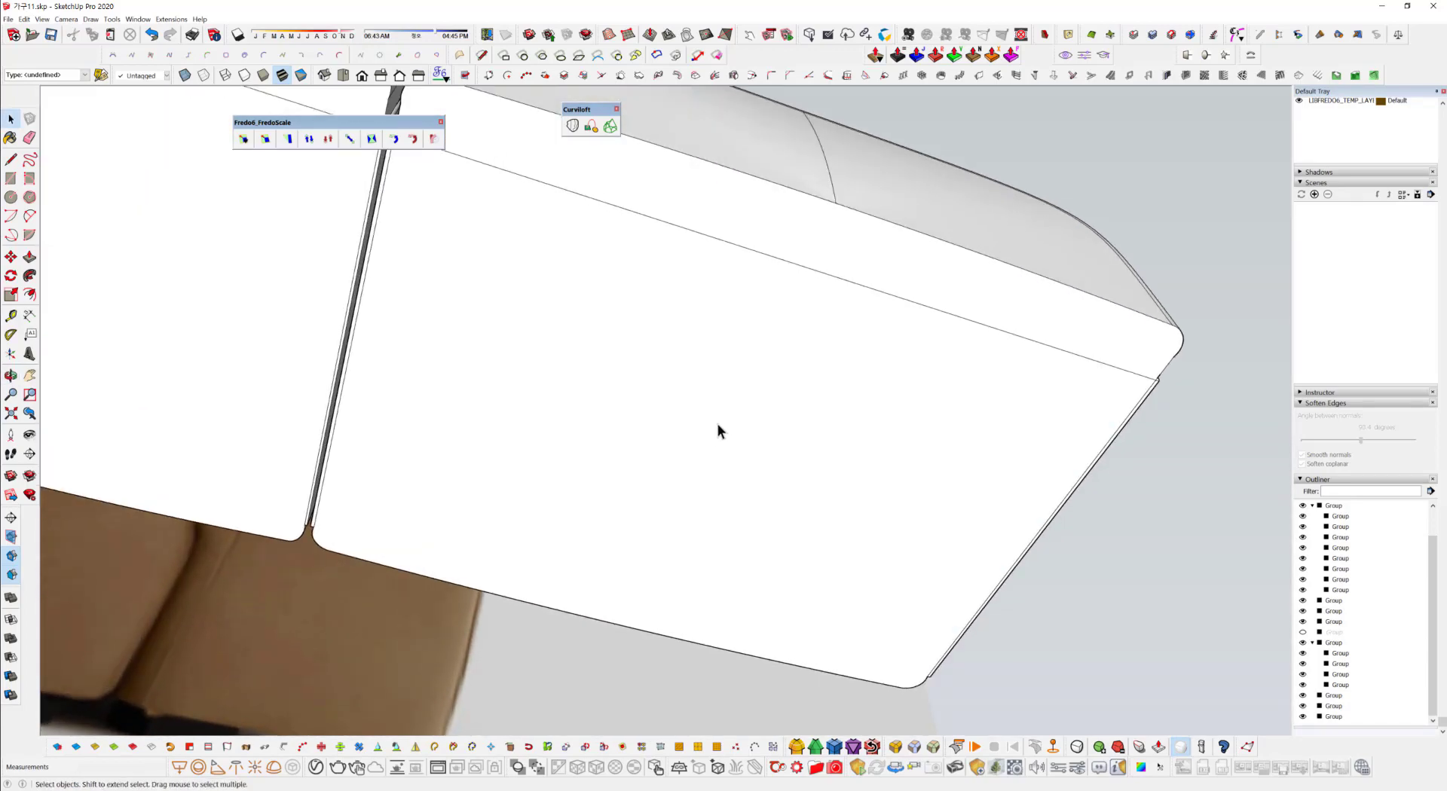
middle_click_drag(723, 391, 784, 329)
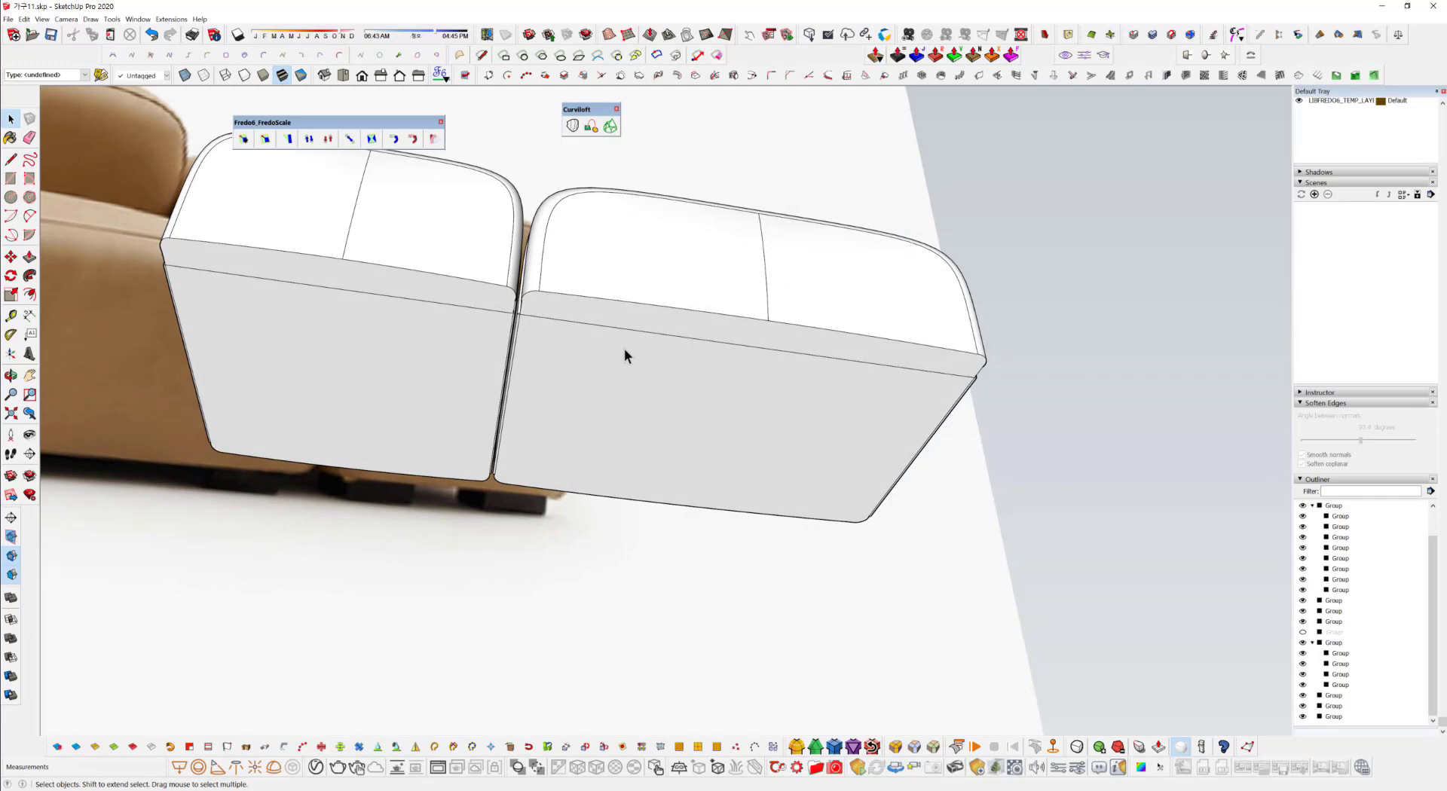
middle_click_drag(624, 348, 724, 475)
middle_click_drag(780, 356, 797, 460)
scroll(648, 338, "down", 5)
middle_click_drag(603, 388, 611, 368)
middle_click_drag(610, 367, 786, 757, "shift")
scroll(661, 374, "down", 4)
middle_click_drag(770, 627, 757, 594)
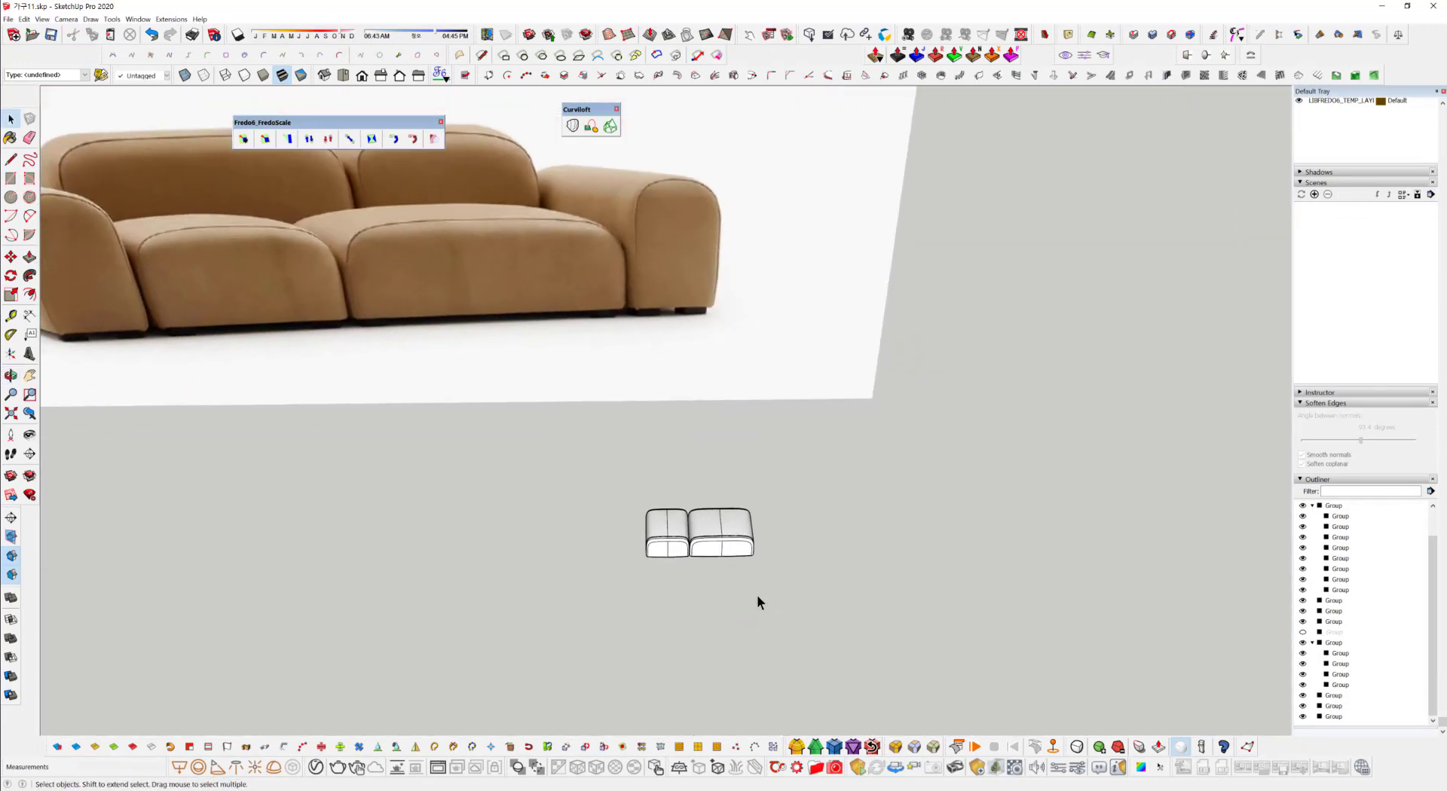
Copy the wide cushion about 1064 mm along the red axis, to its free side.
scroll(787, 546, "up", 1)
scroll(711, 549, "up", 4)
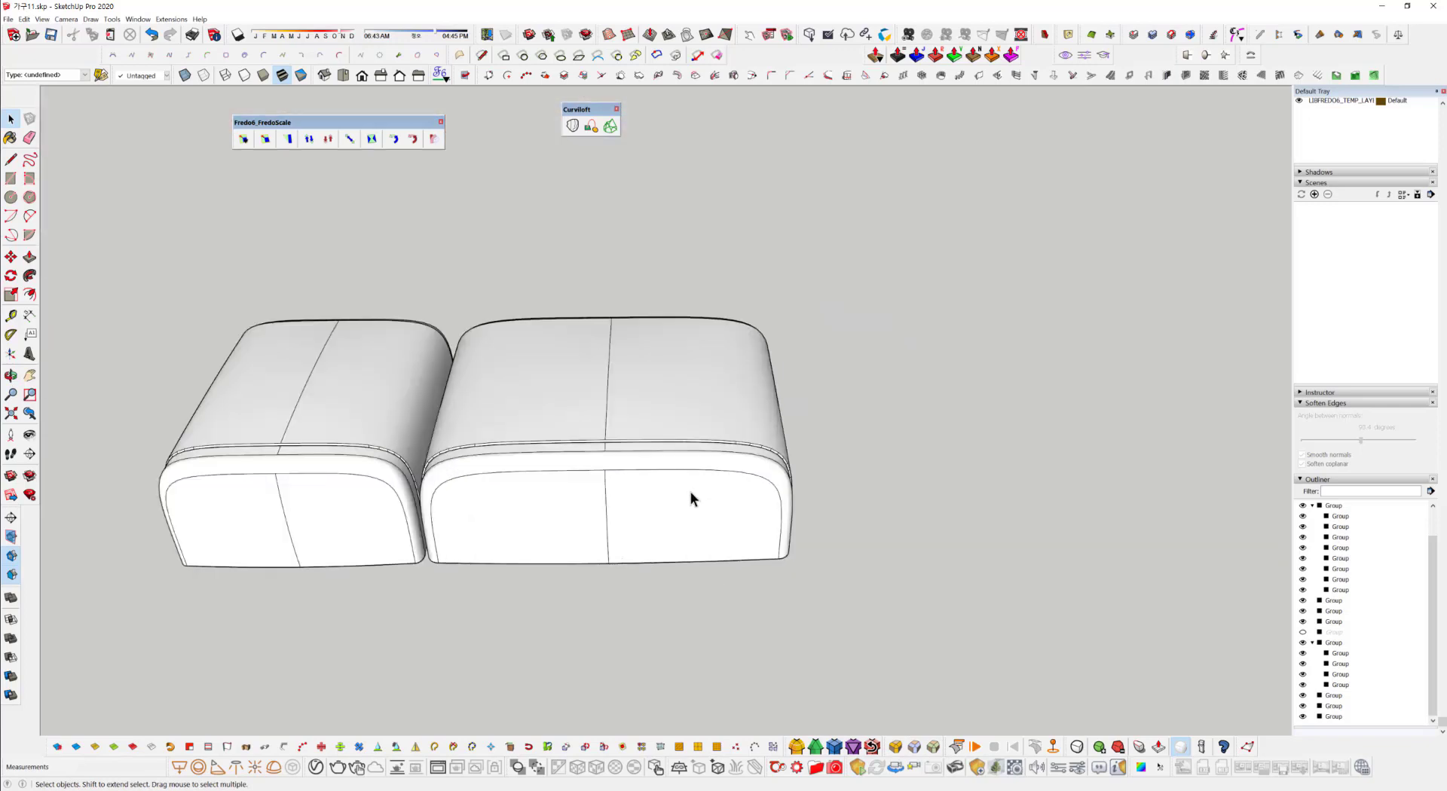
left_click(720, 550)
scroll(568, 536, "up", 2)
key("m")
key("ctrl")
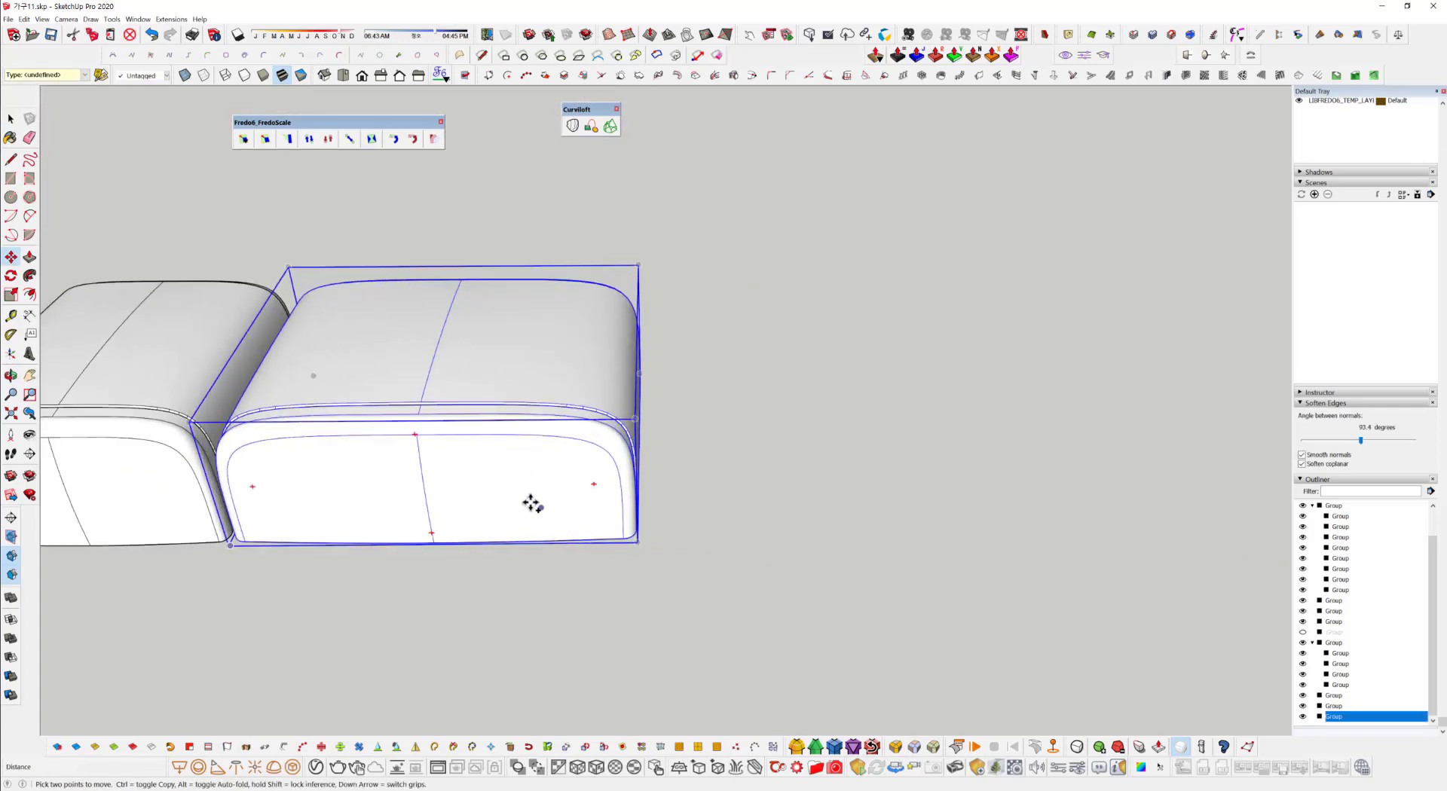
left_click(529, 499)
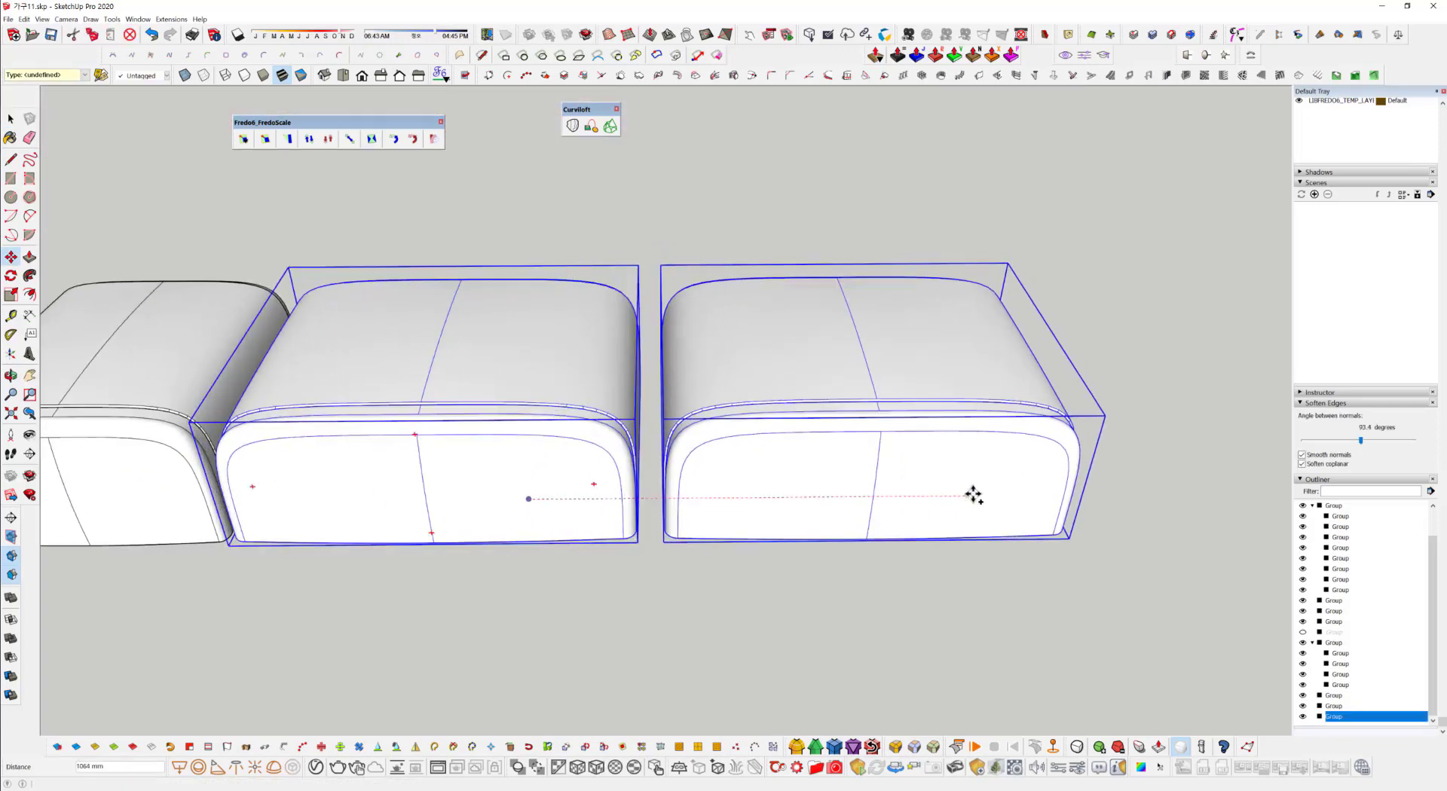
left_click(972, 495)
middle_click_drag(972, 494, 872, 560)
key("m")
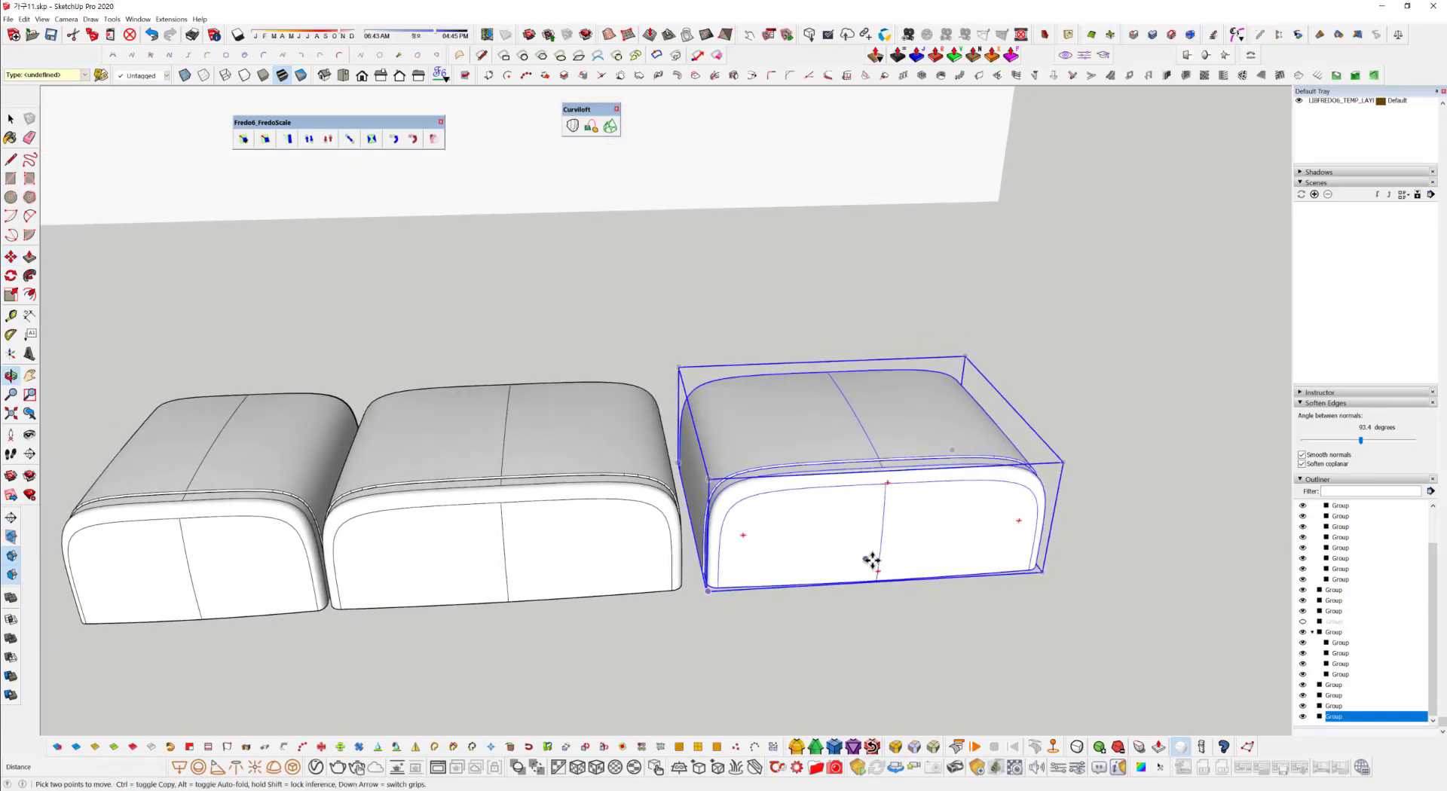
Scale the new cushion copy with box scaling to 330/990 of its width along the red axis, keeping its inner side fixed.
left_click(265, 140)
middle_click_drag(1191, 511, 915, 602)
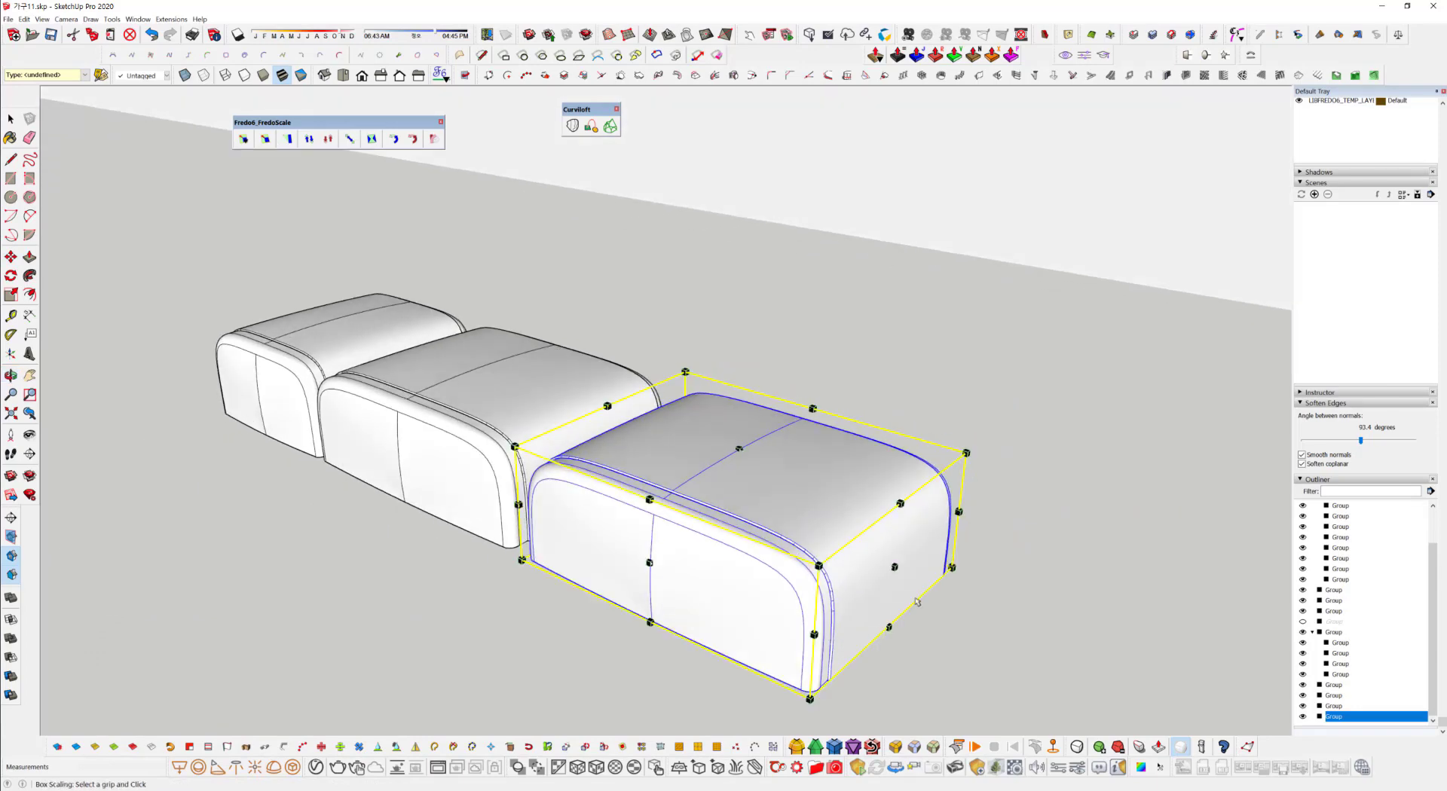
left_click_drag(894, 567, 775, 522)
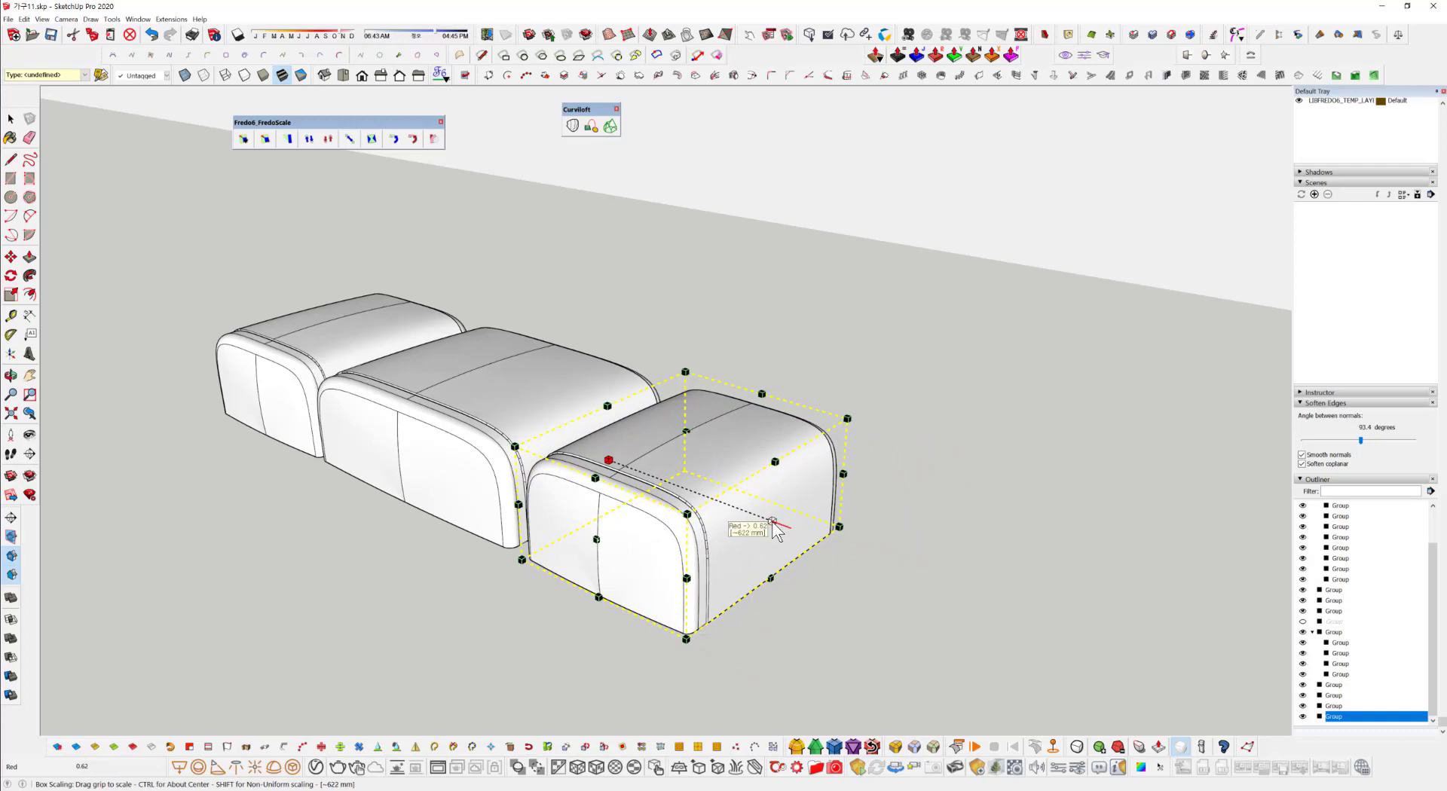
type("330/990")
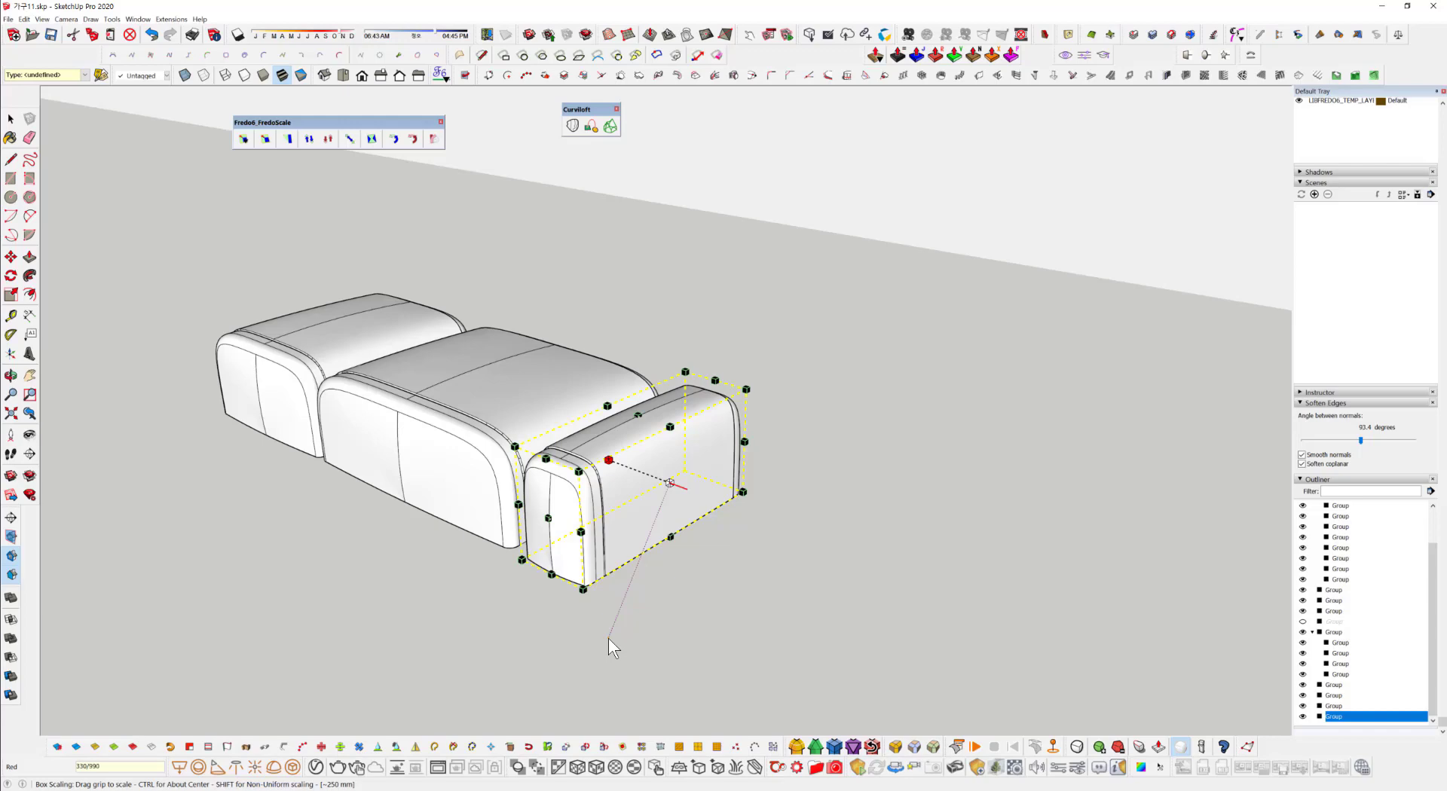
left_click(608, 639)
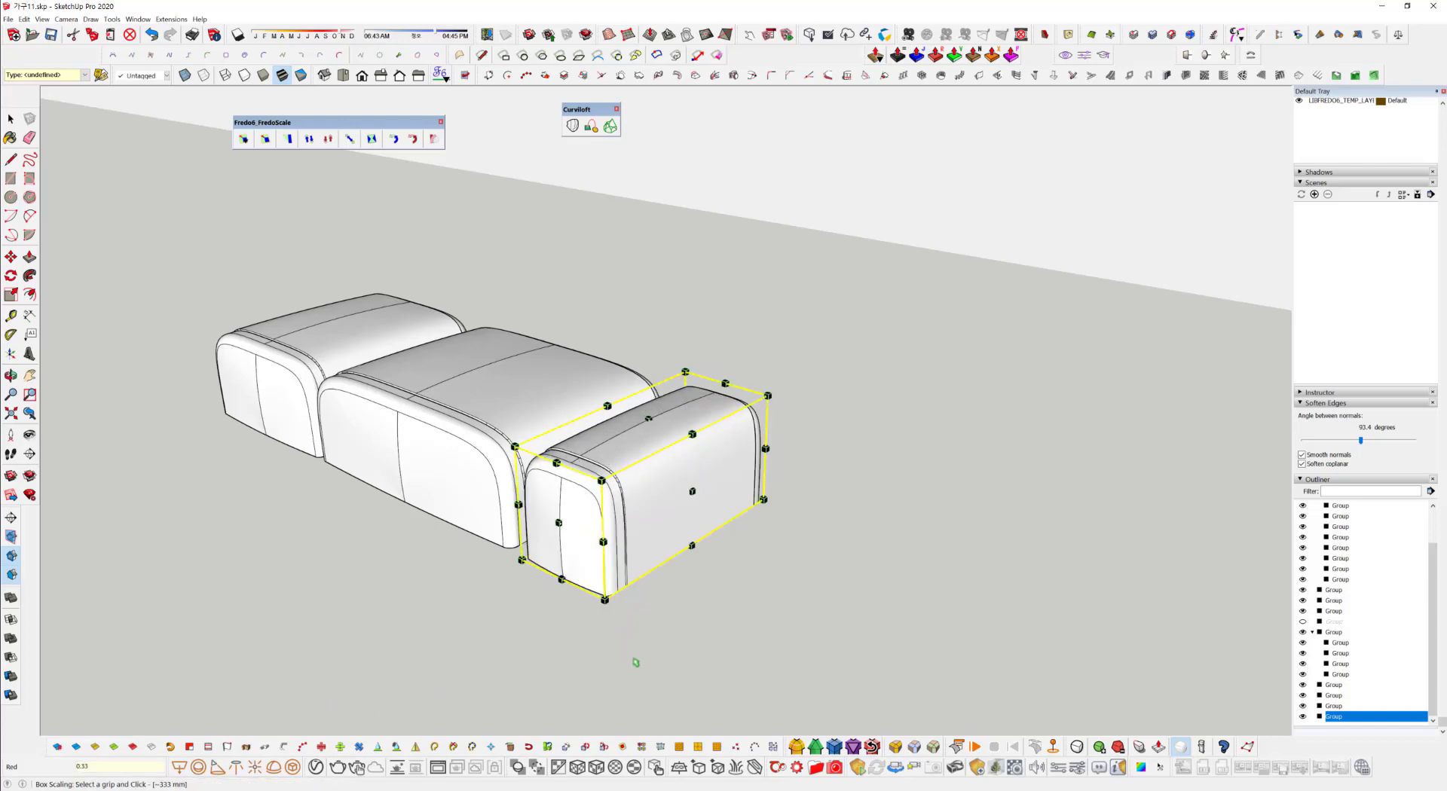
middle_click_drag(654, 579, 746, 352)
key("space")
Stretch the narrow end block upward with box scaling so it stands taller than the seat cushions, like the reference armrest.
left_click(712, 441)
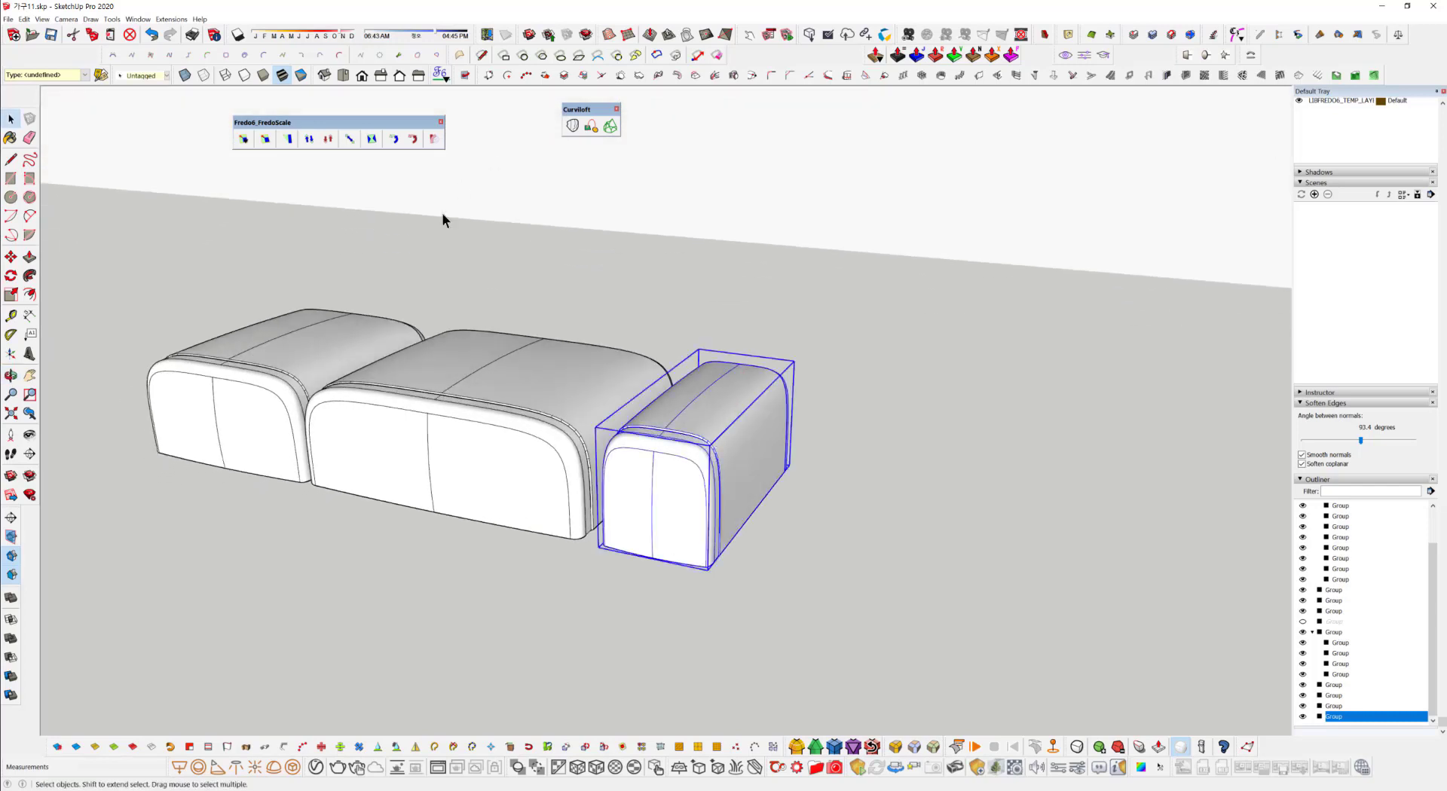
left_click(268, 138)
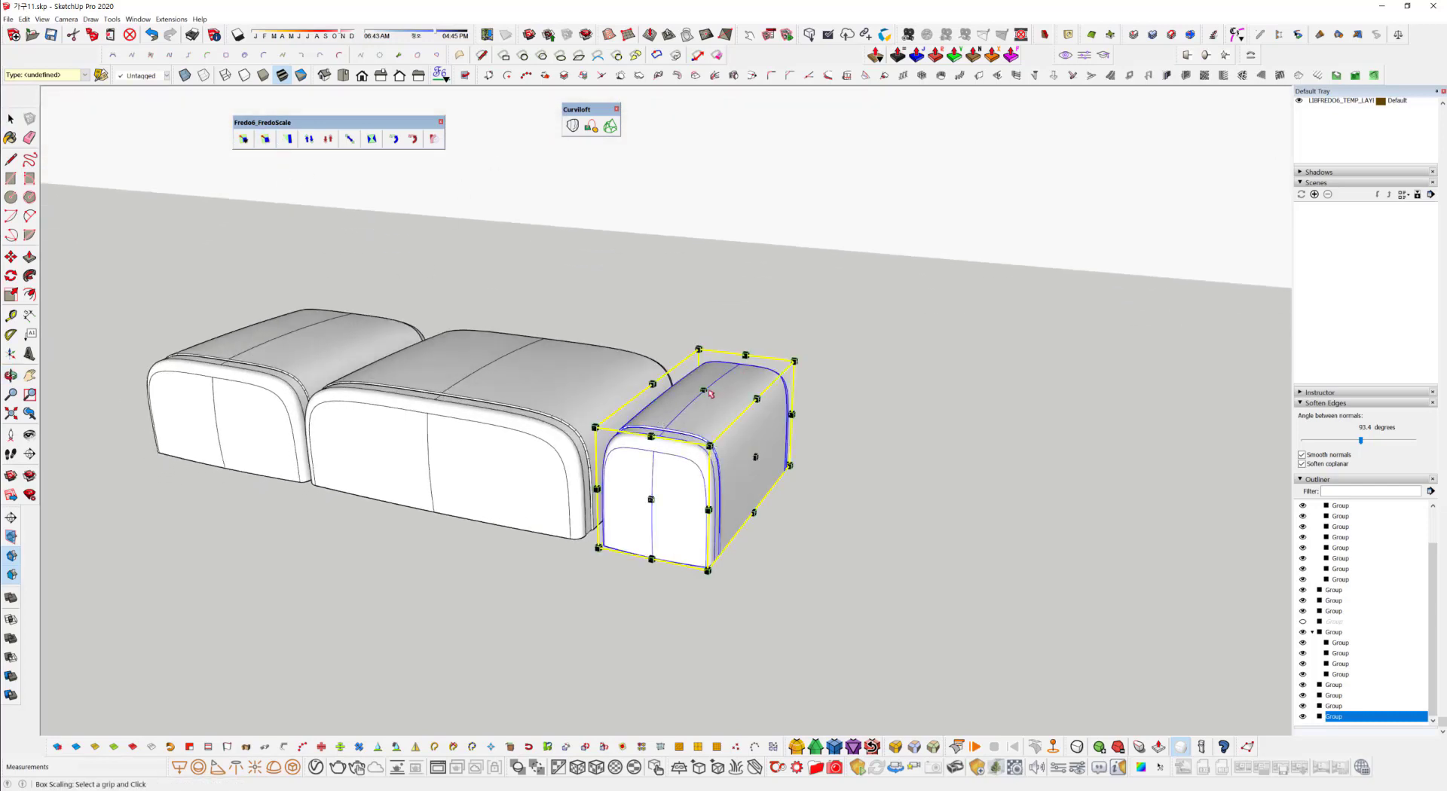
left_click(706, 391)
left_click_drag(704, 330, 709, 220)
scroll(669, 461, "up", 4)
key("space")
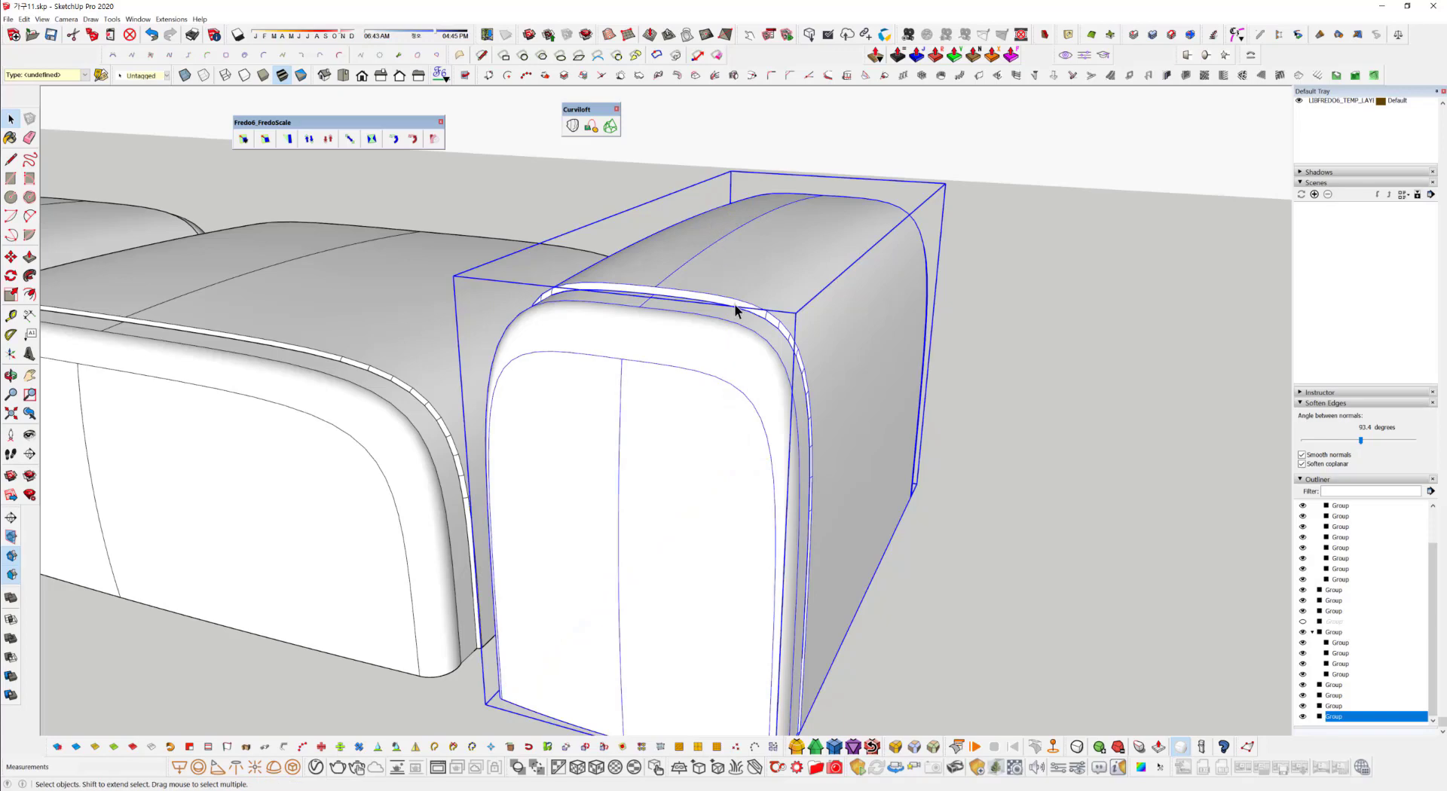
scroll(738, 309, "down", 5)
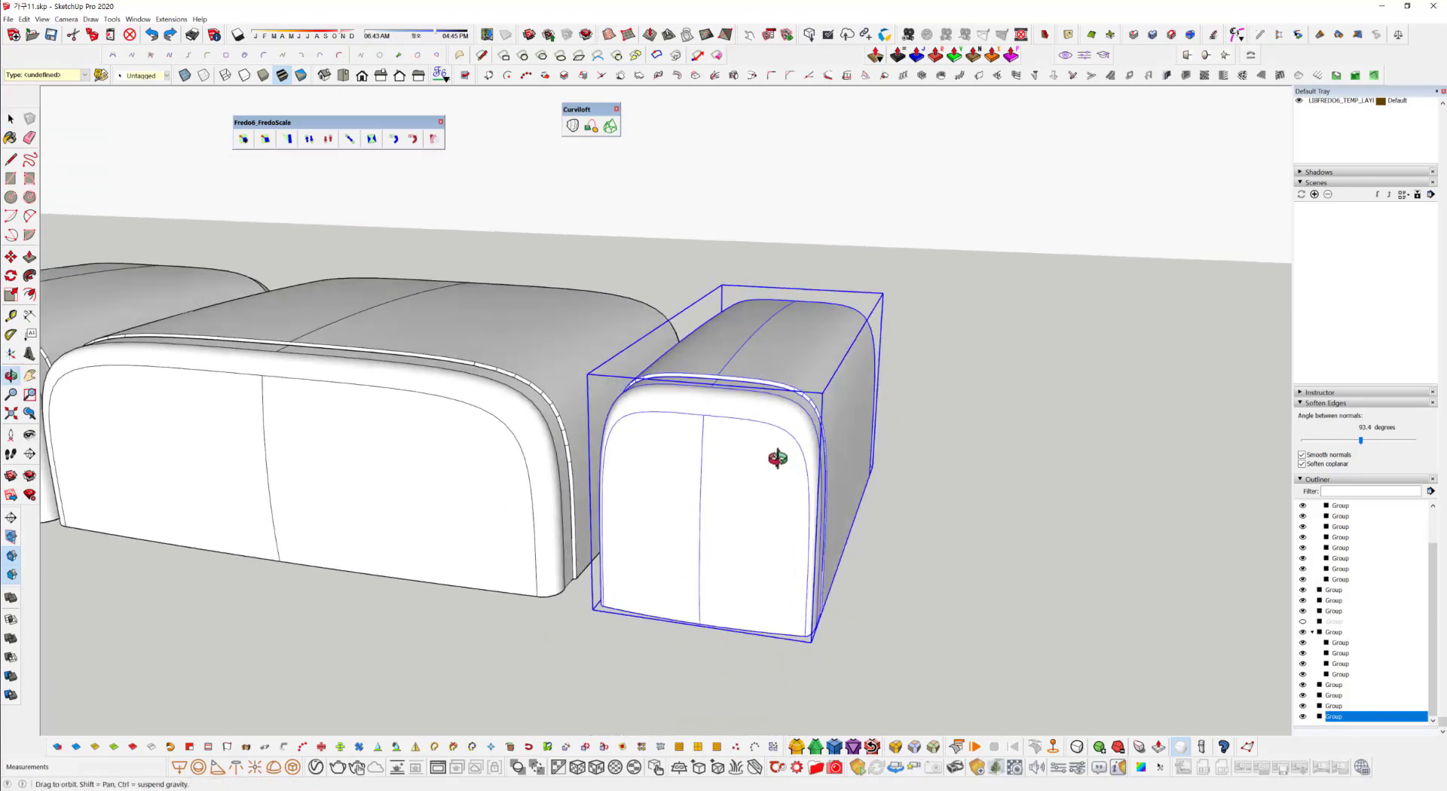
Scale the narrow end block downward along the blue axis with box scaling to 500/350 of its height, keeping its top fixed.
middle_click_drag(769, 462, 768, 520)
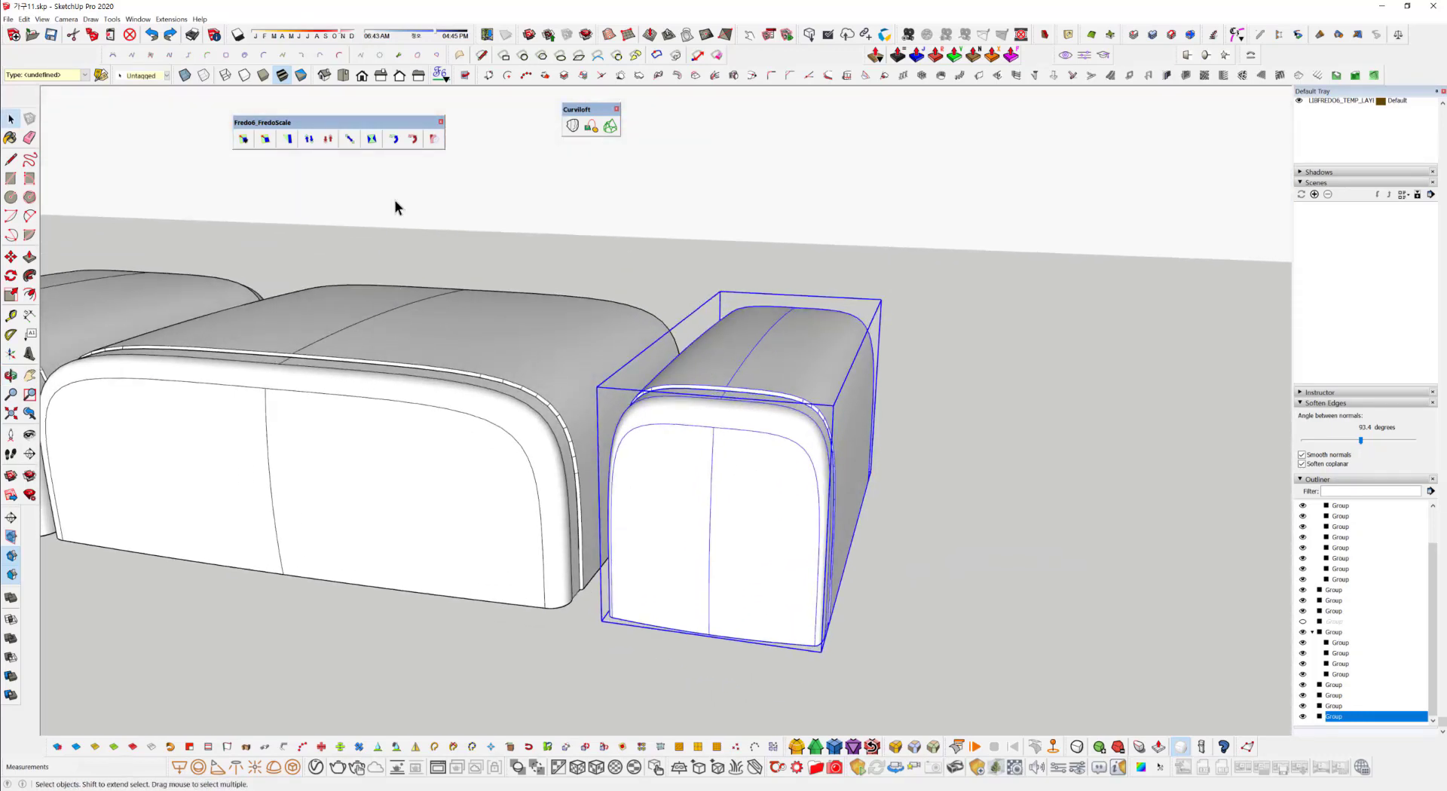
left_click(264, 137)
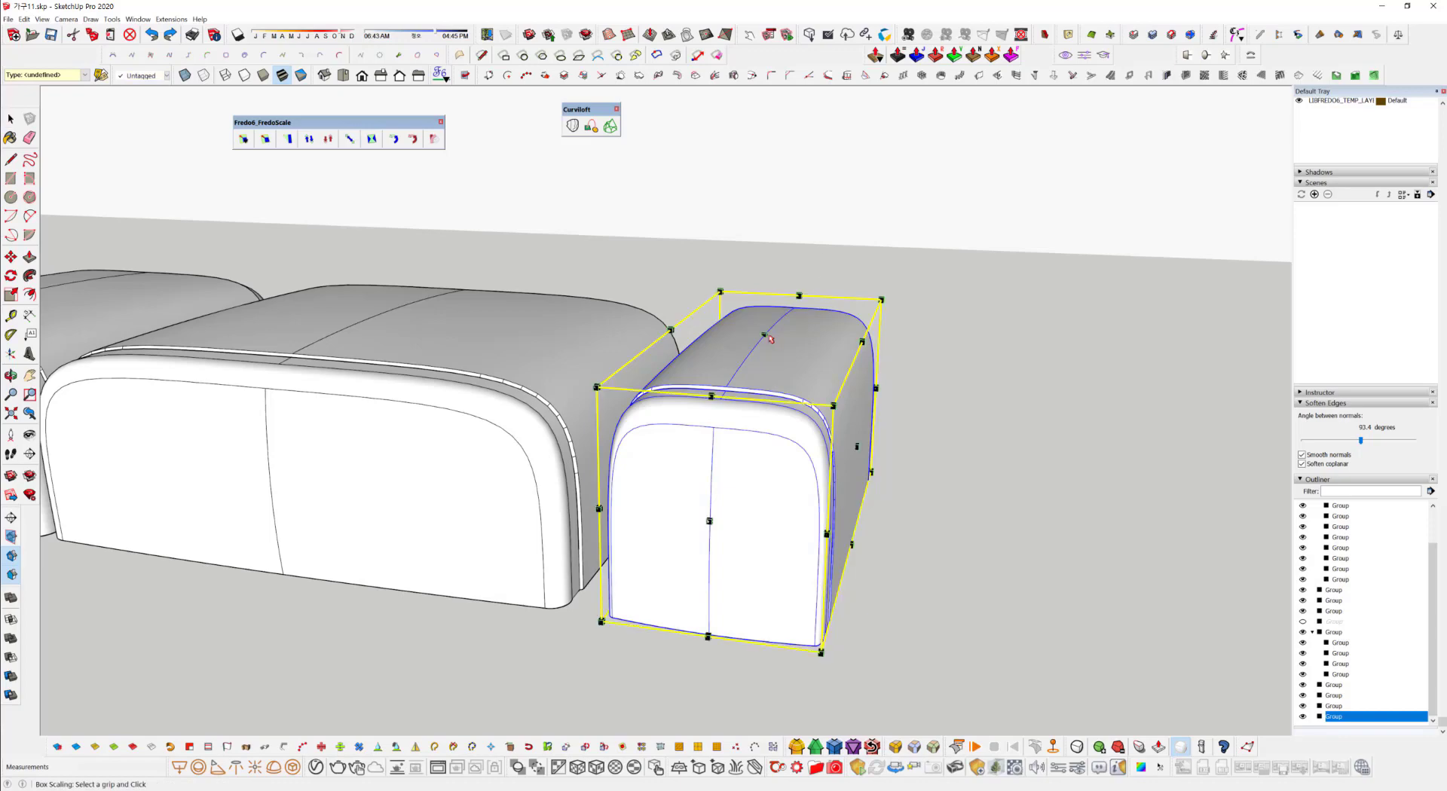
middle_click_drag(810, 416, 759, 352)
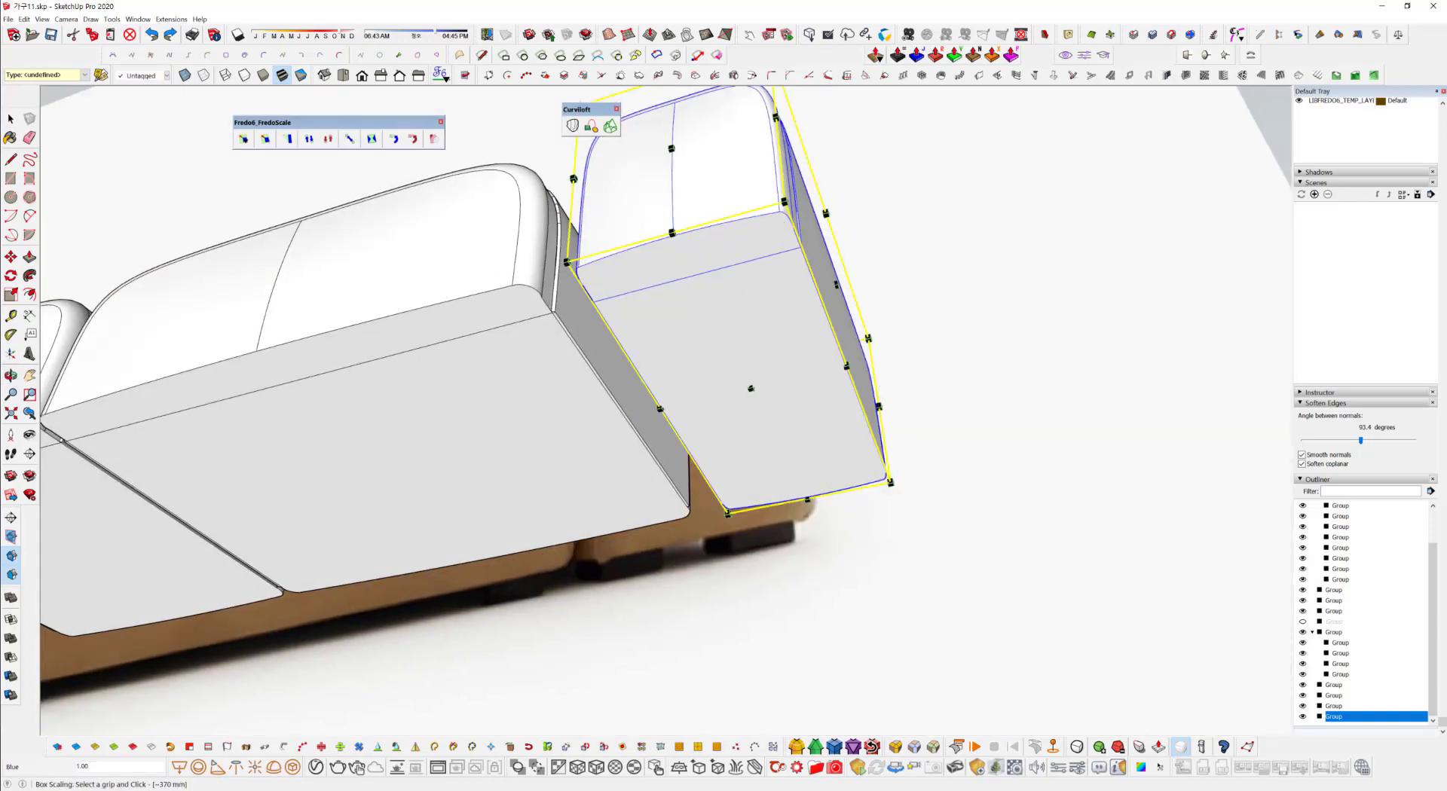
left_click_drag(751, 388, 758, 486)
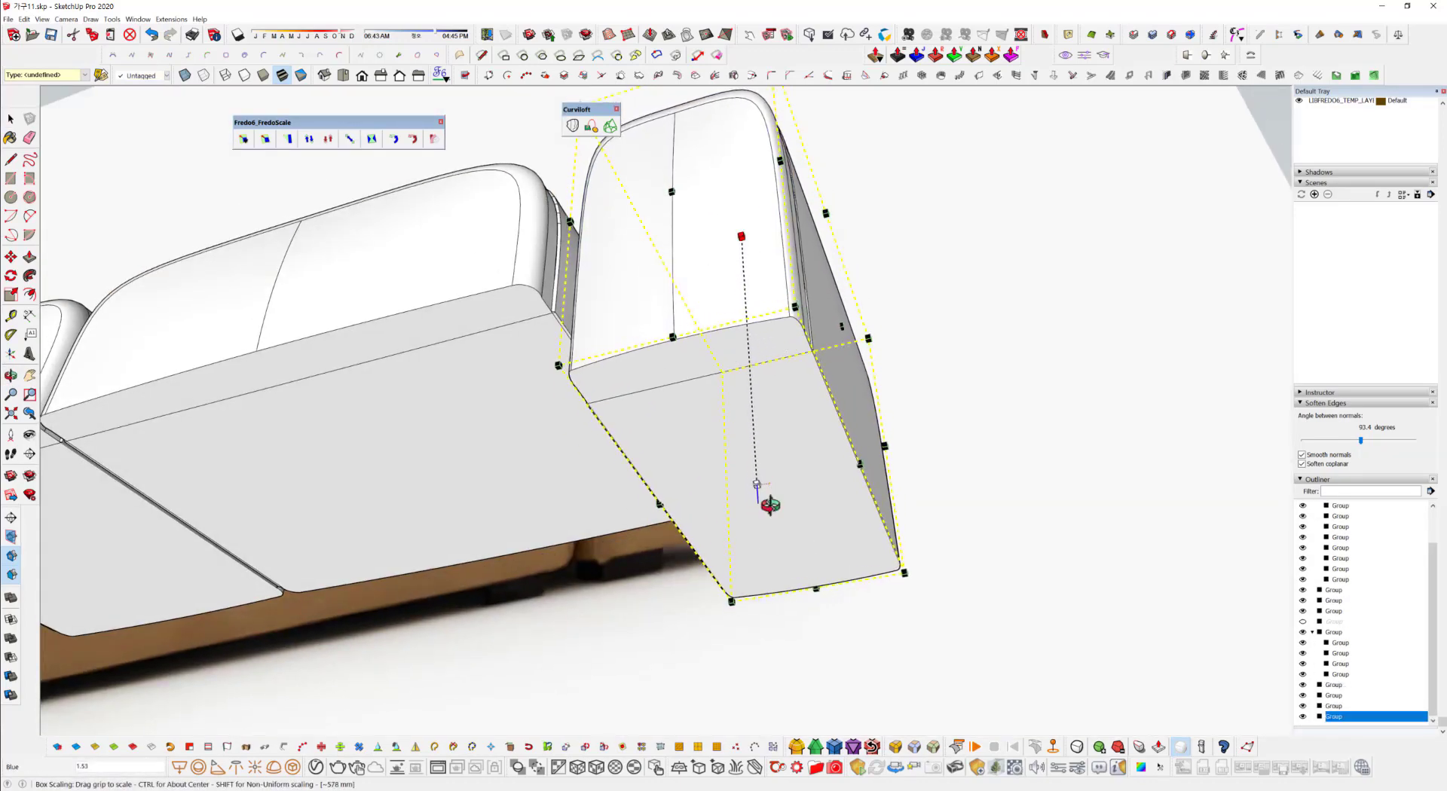
middle_click_drag(770, 505, 802, 651)
scroll(803, 651, "down", 1)
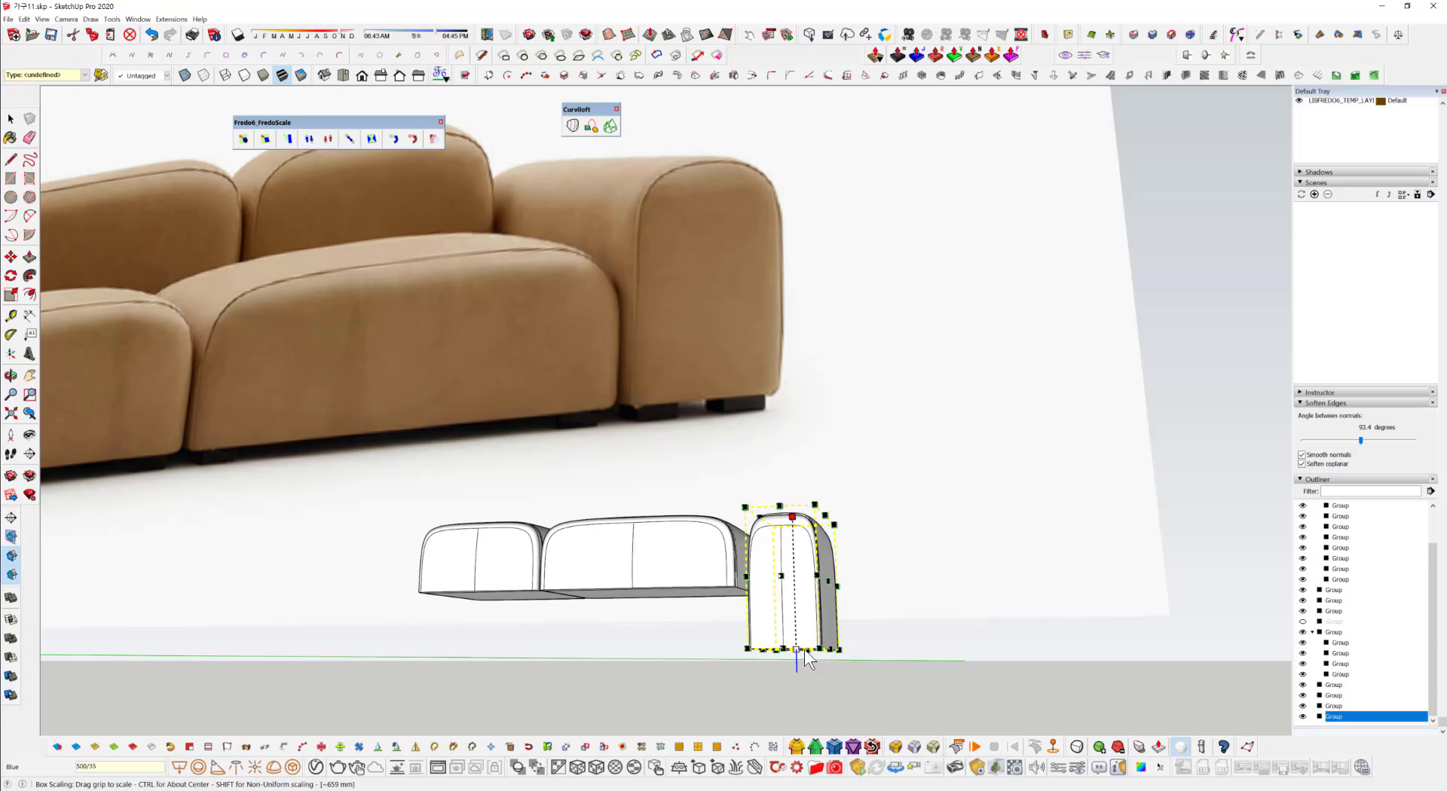
type("0")
key("Return")
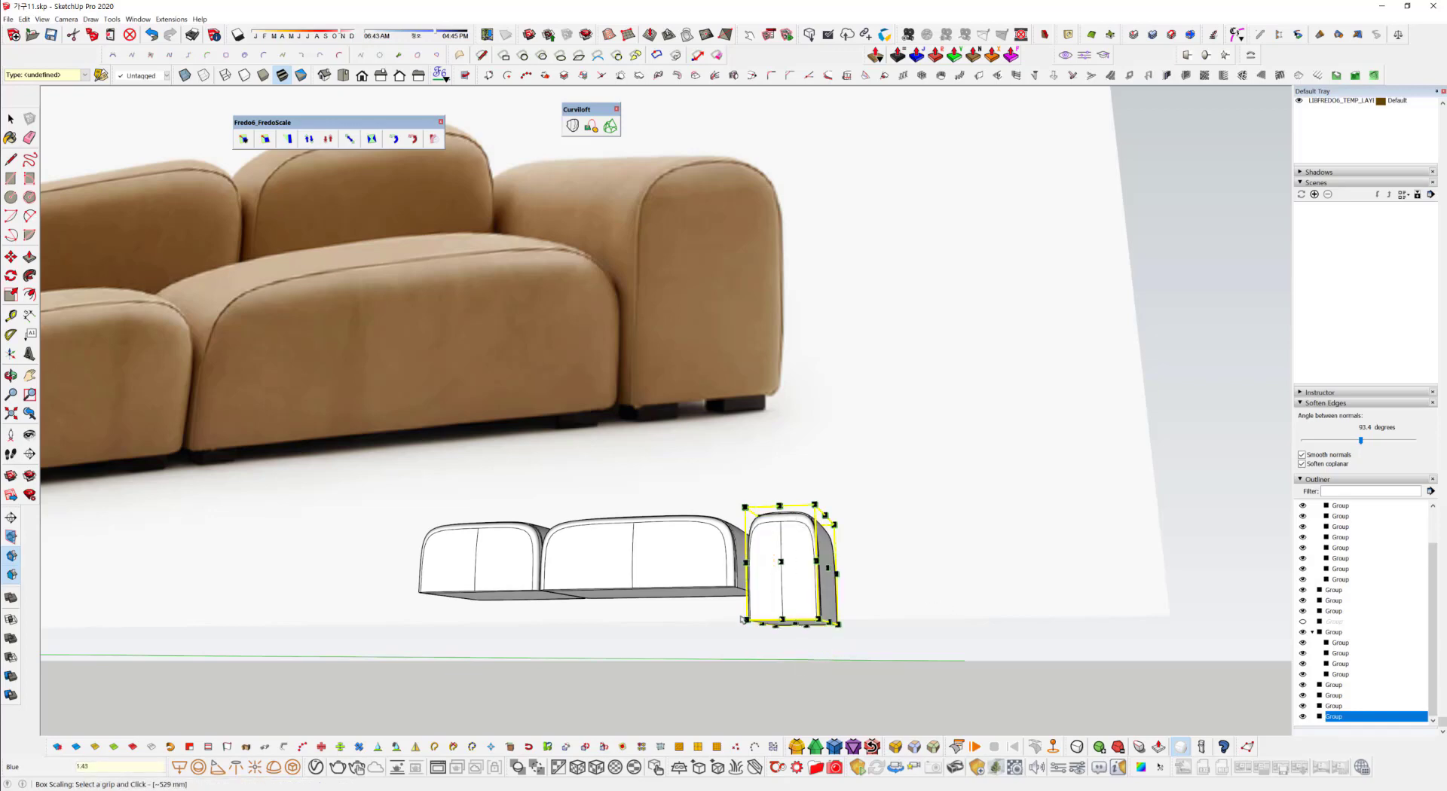
key("space")
Move the armrest block about 190 mm by its underside edge endpoint onto the matching endpoint of the wide cushion's side.
middle_click_drag(801, 650, 794, 488)
scroll(793, 489, "up", 3)
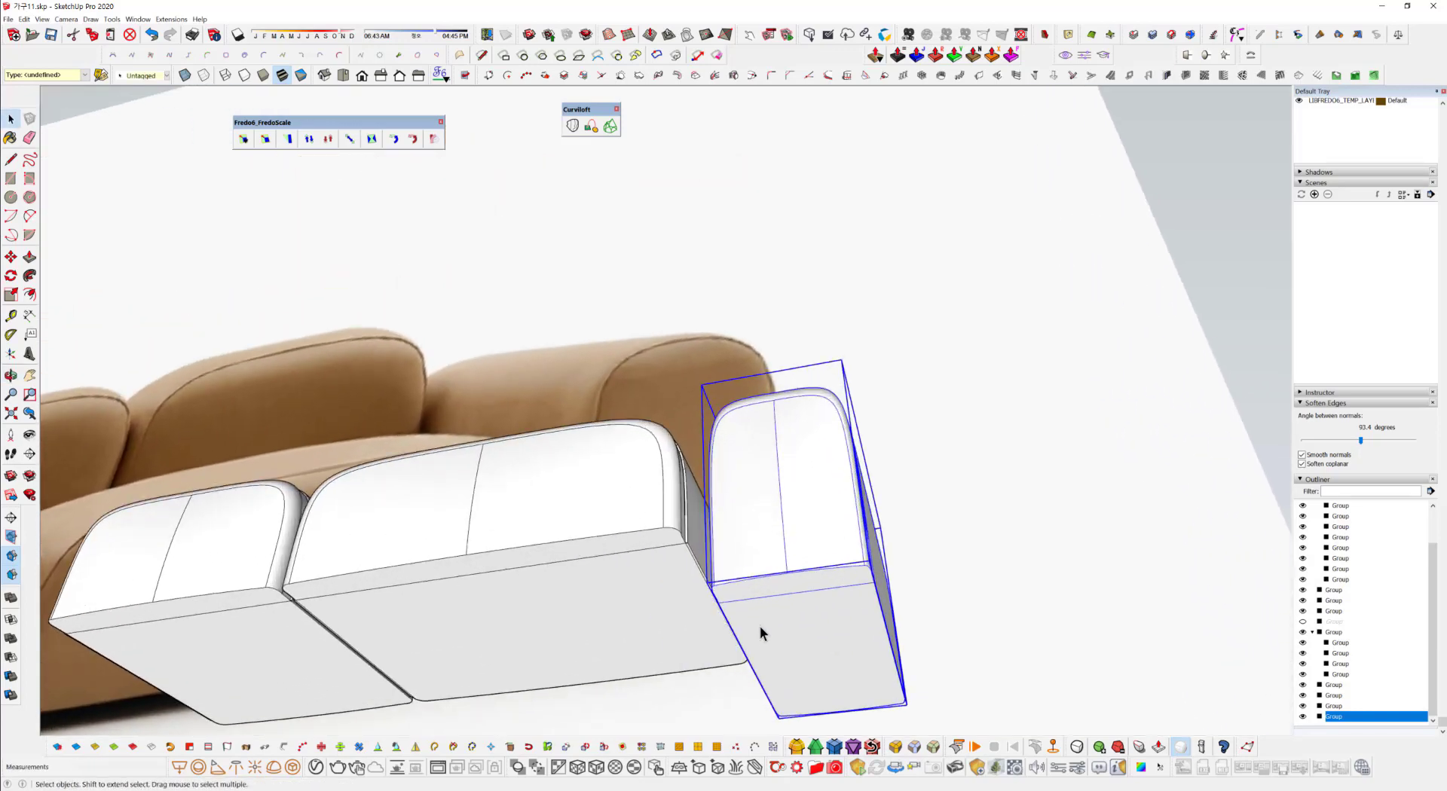
middle_click_drag(760, 633, 767, 573)
key("m")
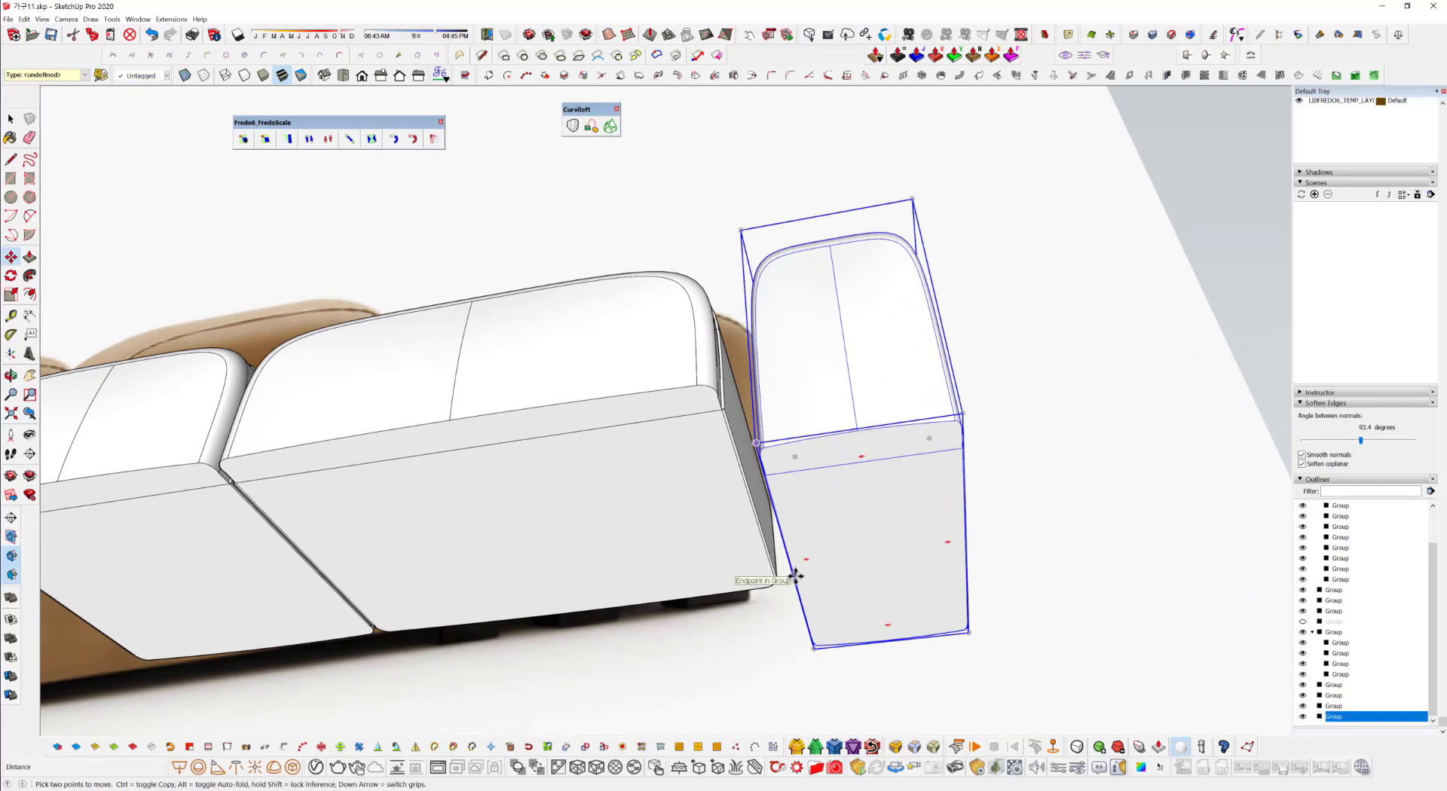
scroll(795, 582, "up", 5)
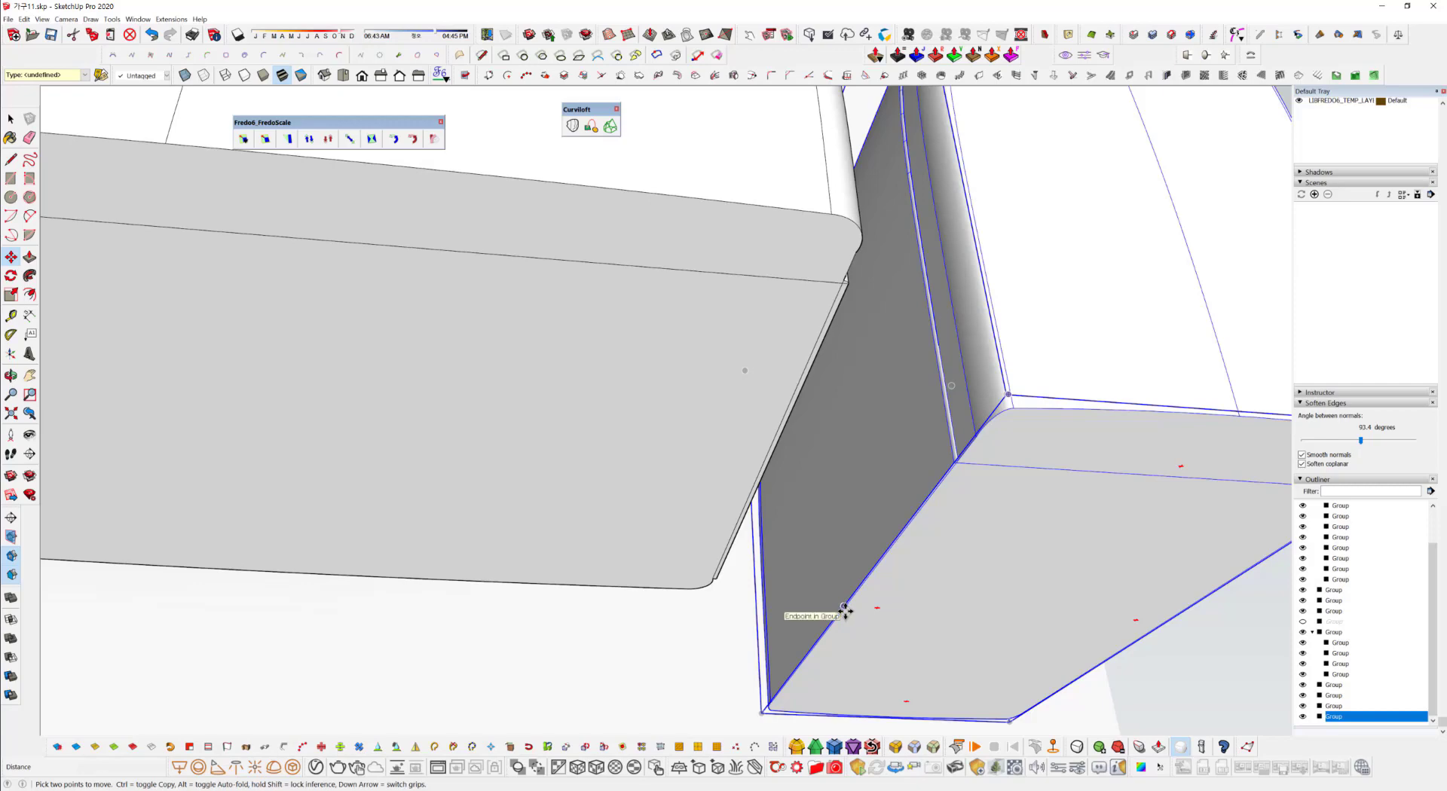
left_click(844, 608)
middle_click_drag(909, 448, 767, 450)
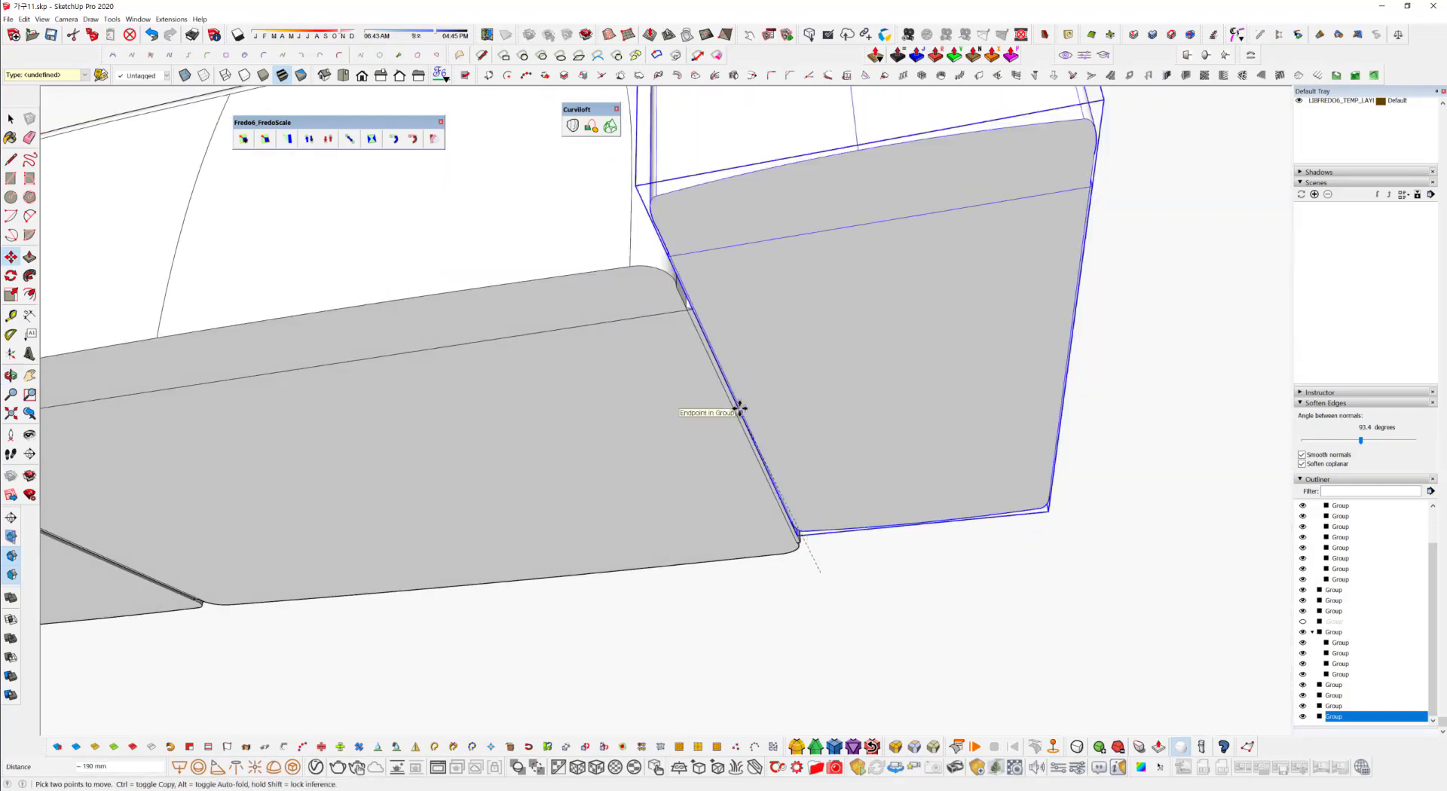
left_click(740, 409)
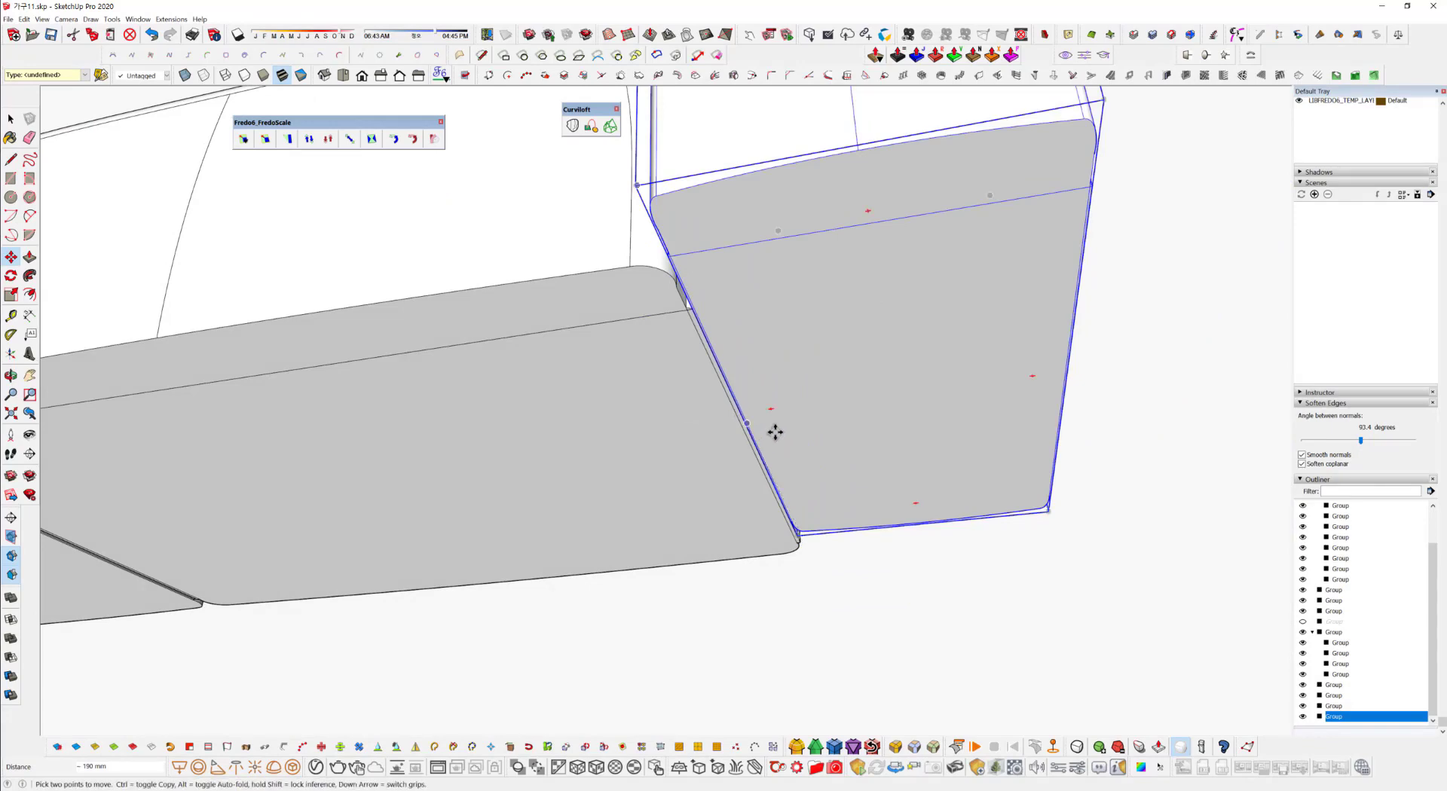
Move the armrest block about 86 mm along the green axis to align its underside seam line with the wide cushion's.
mouse_move(775, 431)
middle_mouse_down()
mouse_move(784, 598)
mouse_move(662, 700)
middle_mouse_up()
scroll(797, 615, "down", 5)
scroll(452, 396, "down", 6)
scroll(542, 381, "down", 5)
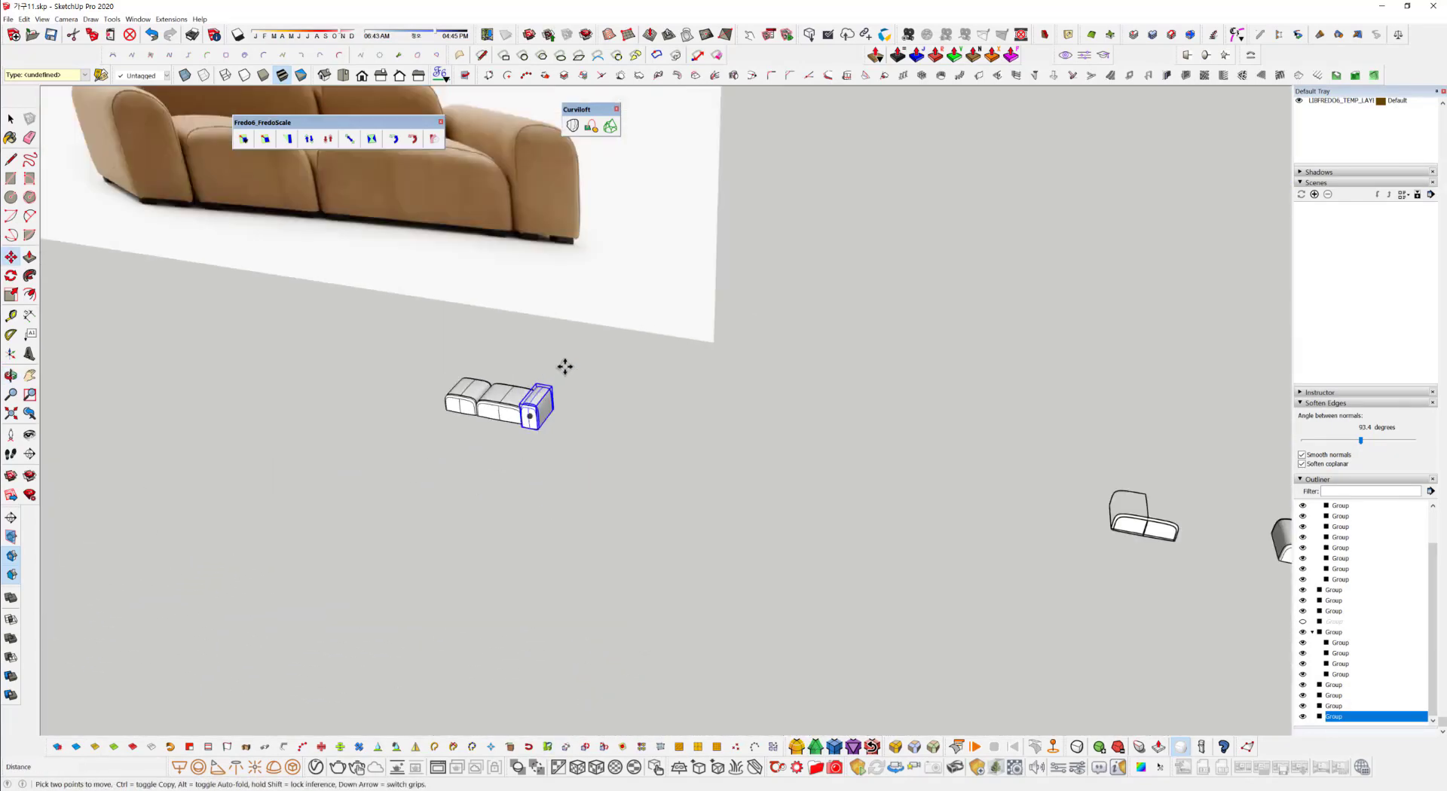
scroll(573, 377, "up", 8)
middle_click_drag(560, 324, 760, 634)
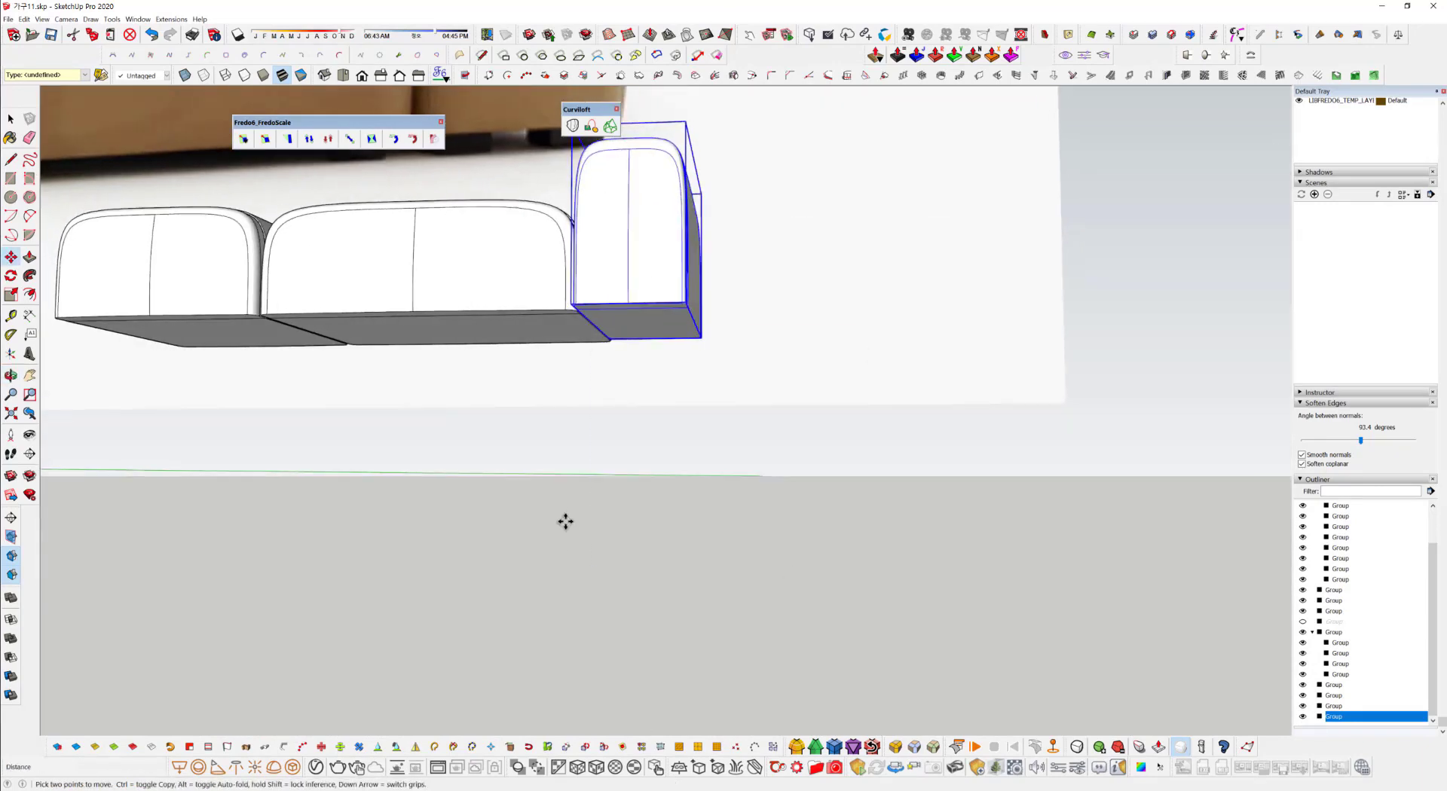
middle_click_drag(700, 365, 606, 219)
scroll(612, 346, "up", 5)
middle_click_drag(540, 285, 654, 592)
scroll(601, 393, "up", 4)
middle_click_drag(601, 394, 674, 356)
left_click(551, 291)
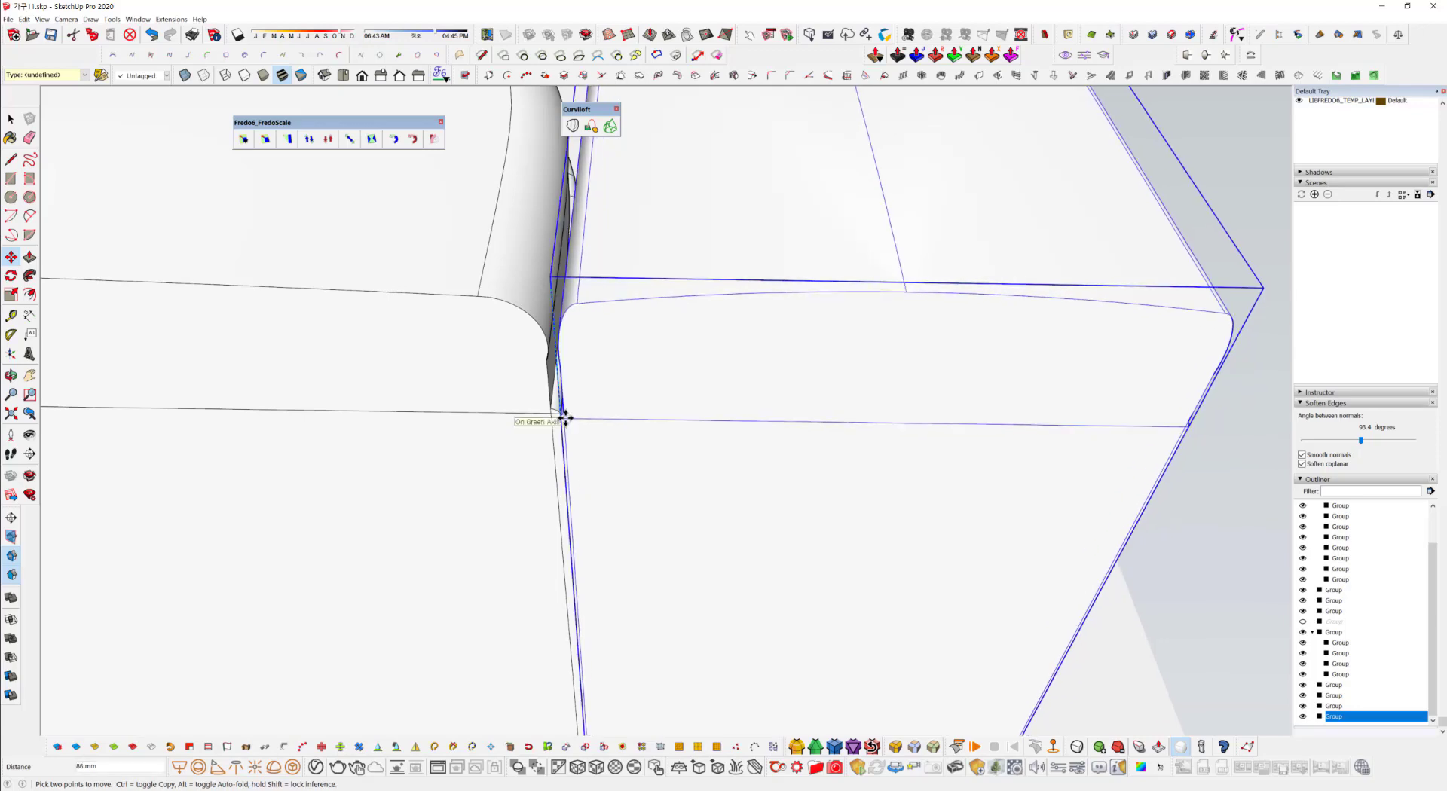
left_click(566, 411)
scroll(821, 458, "down", 3)
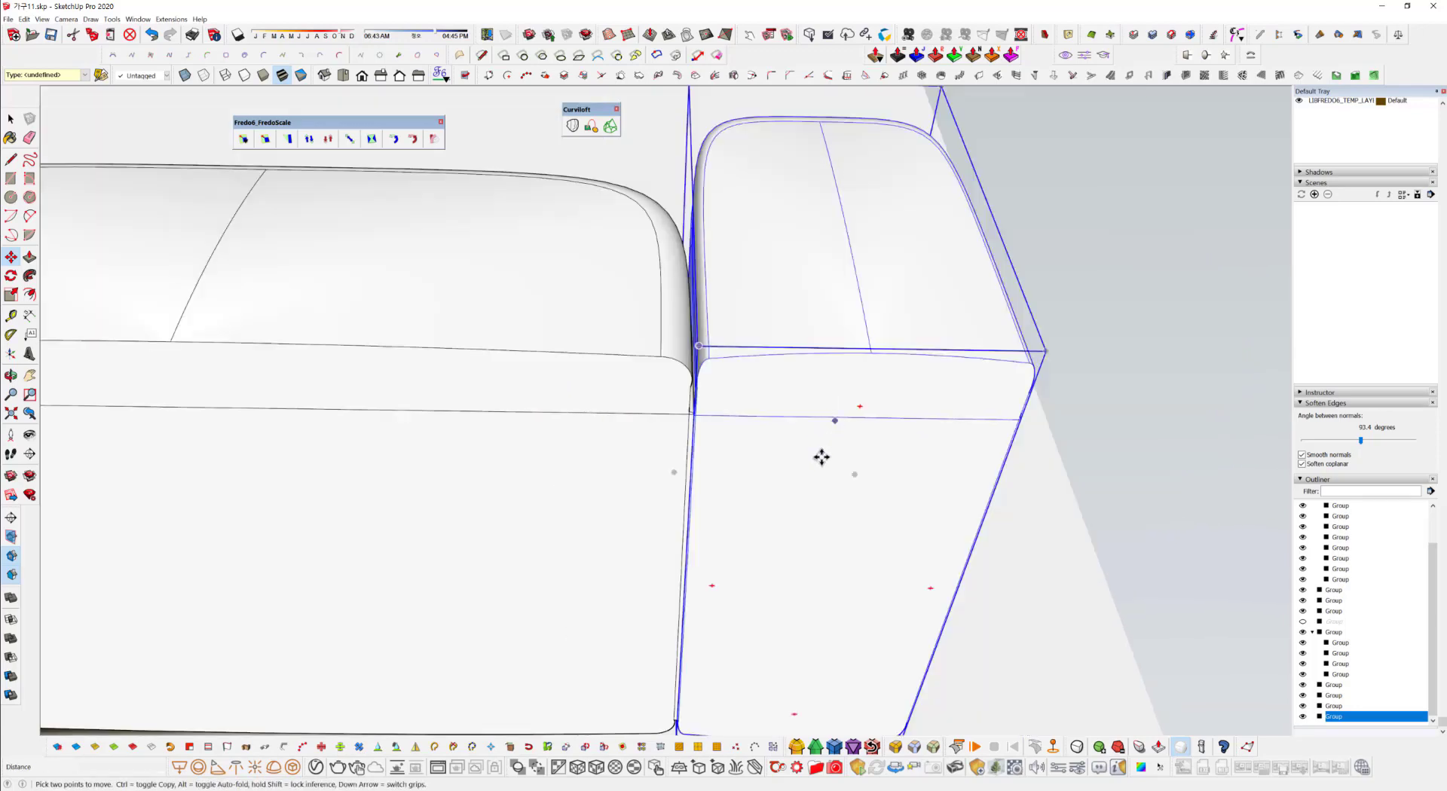
Move the armrest block 6 mm outward along the red axis to leave a gap beside the wide cushion, and deselect it.
scroll(822, 457, "down", 3)
middle_click_drag(821, 458, 671, 756)
middle_click_drag(844, 399, 788, 565)
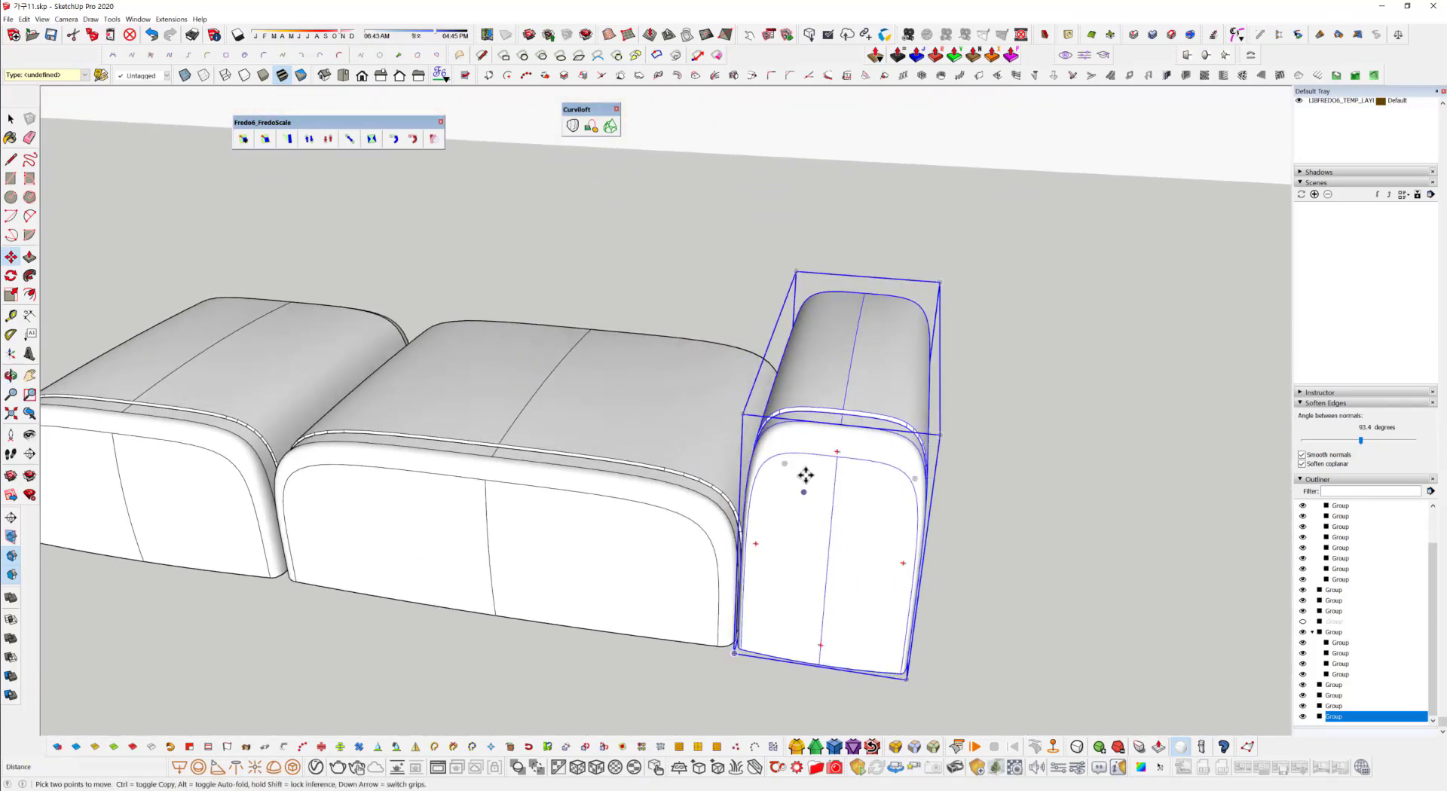
middle_click_drag(806, 475, 807, 549)
left_click(807, 551)
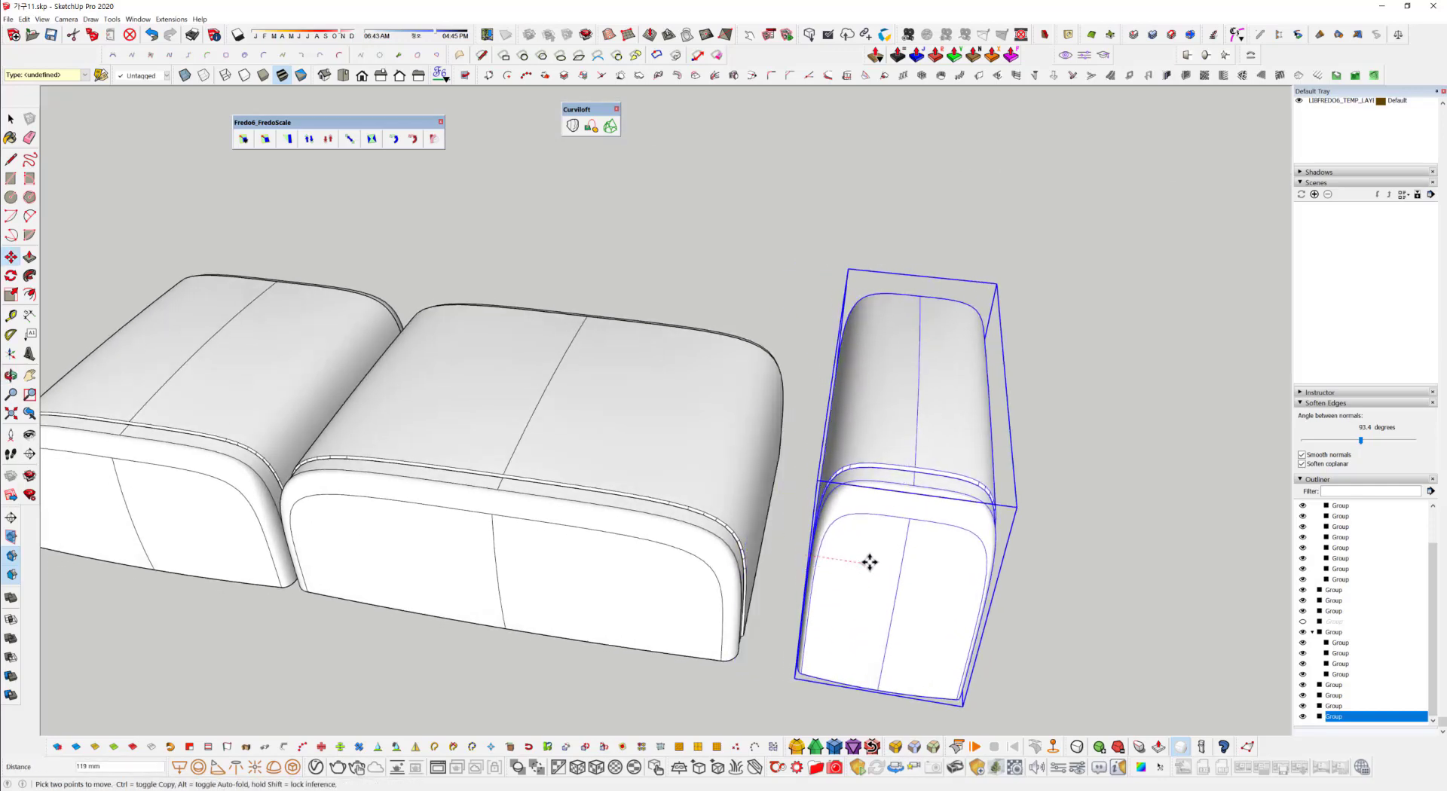
left_click(846, 551)
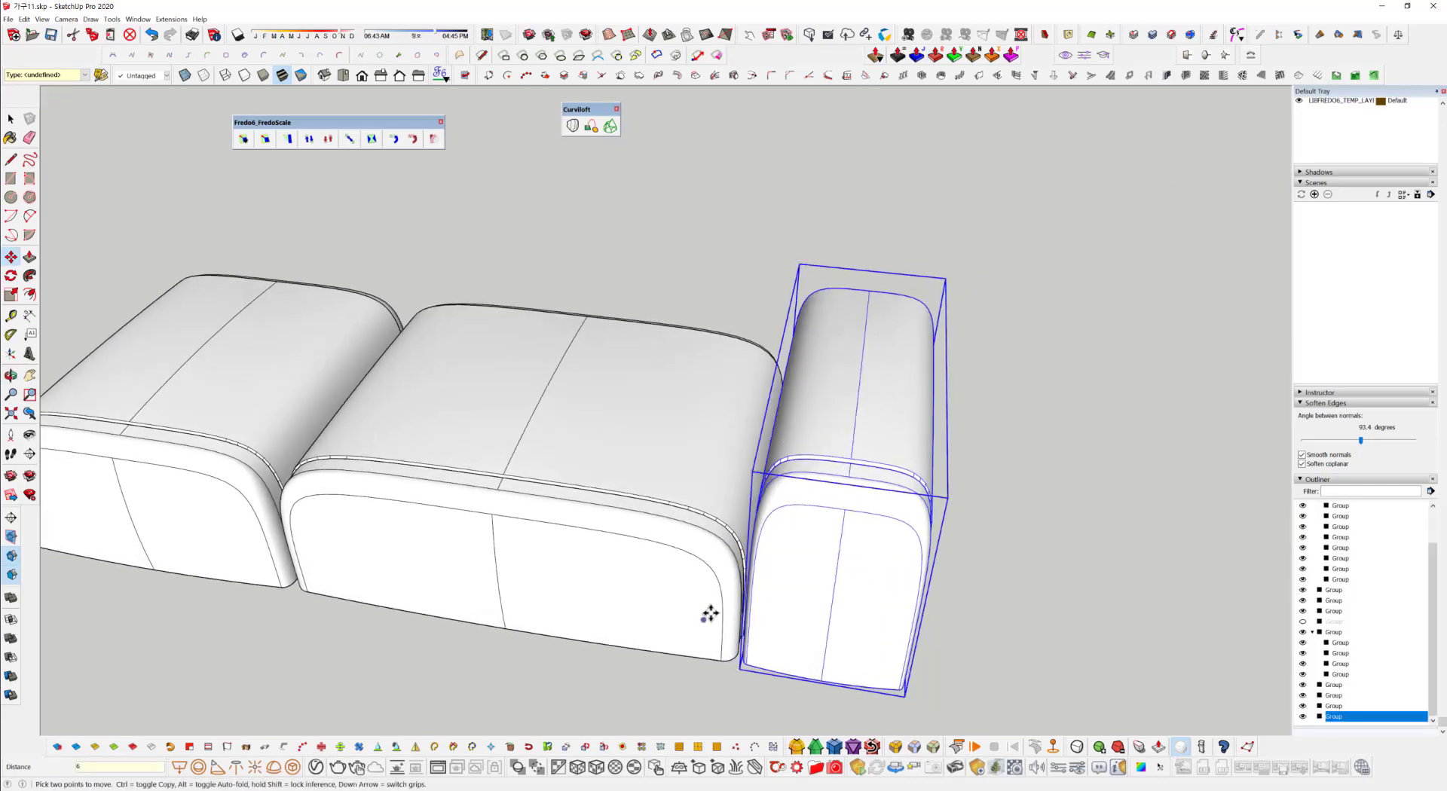
middle_click_drag(708, 613, 938, 576)
left_click(937, 574)
Move the armrest block about 2120 mm along the red axis to the opposite end, beyond the smaller seat cushion.
middle_click_drag(726, 559, 790, 426)
middle_click_drag(880, 440, 703, 269)
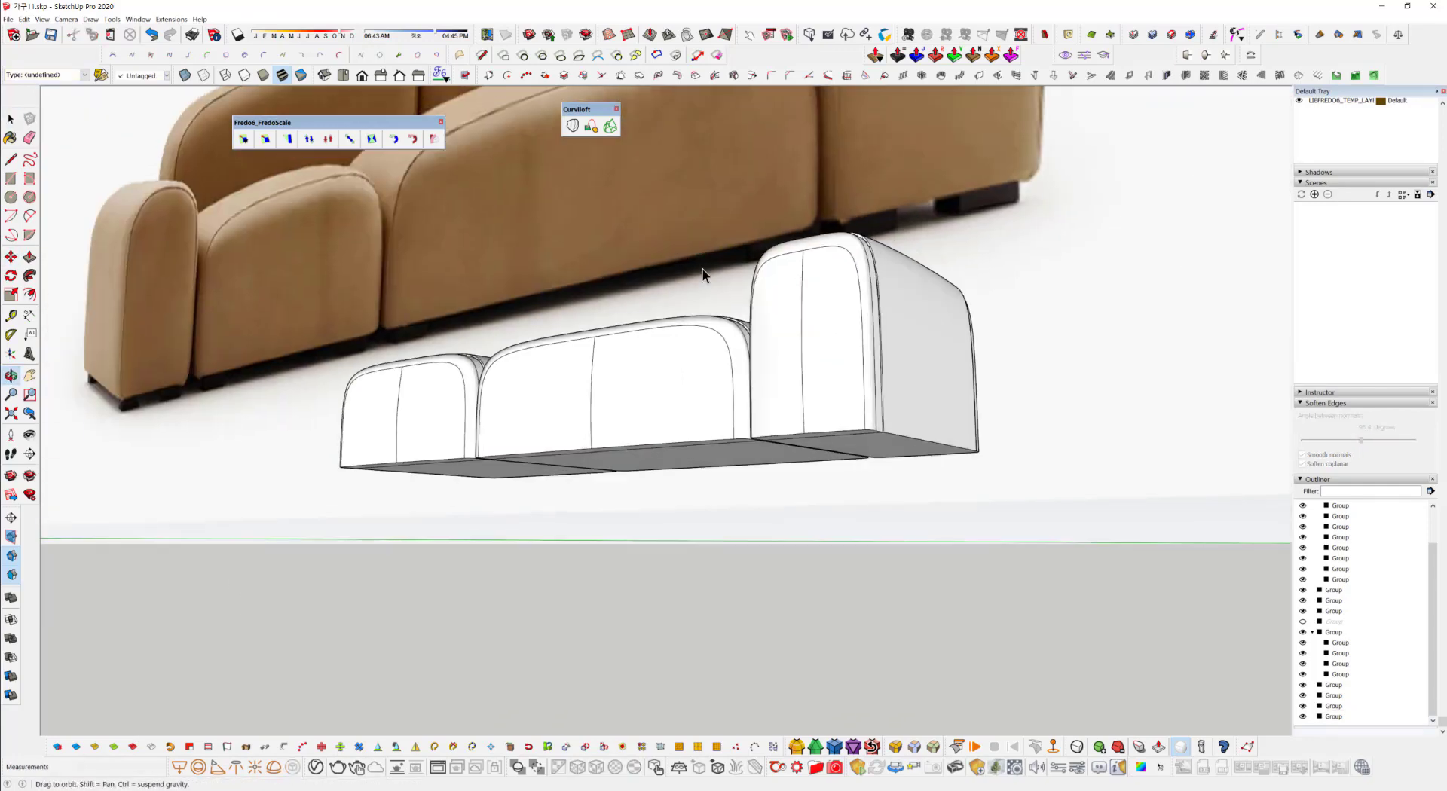
left_click(817, 371)
middle_click_drag(817, 370, 1015, 555)
key("m")
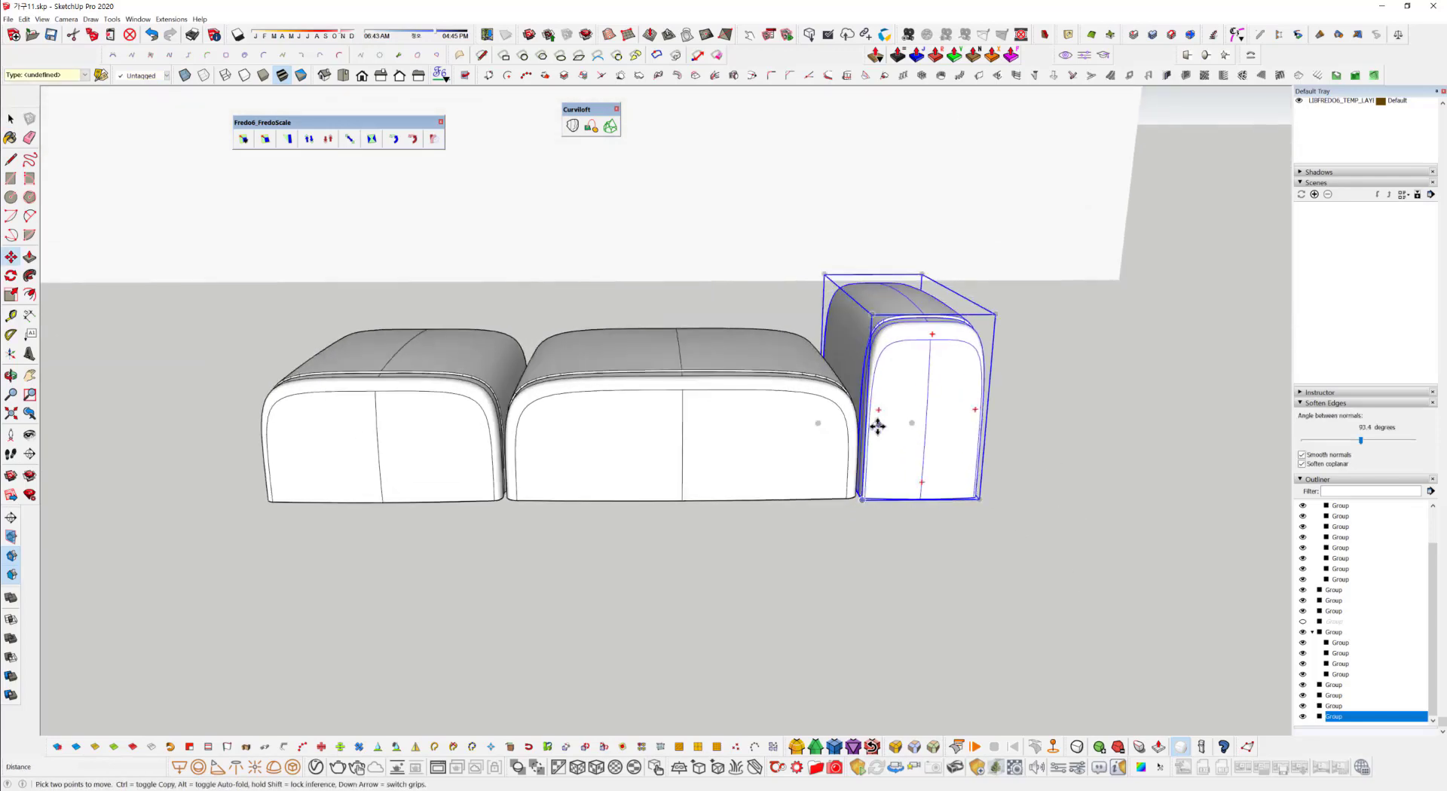
left_click(874, 423)
left_click(128, 436)
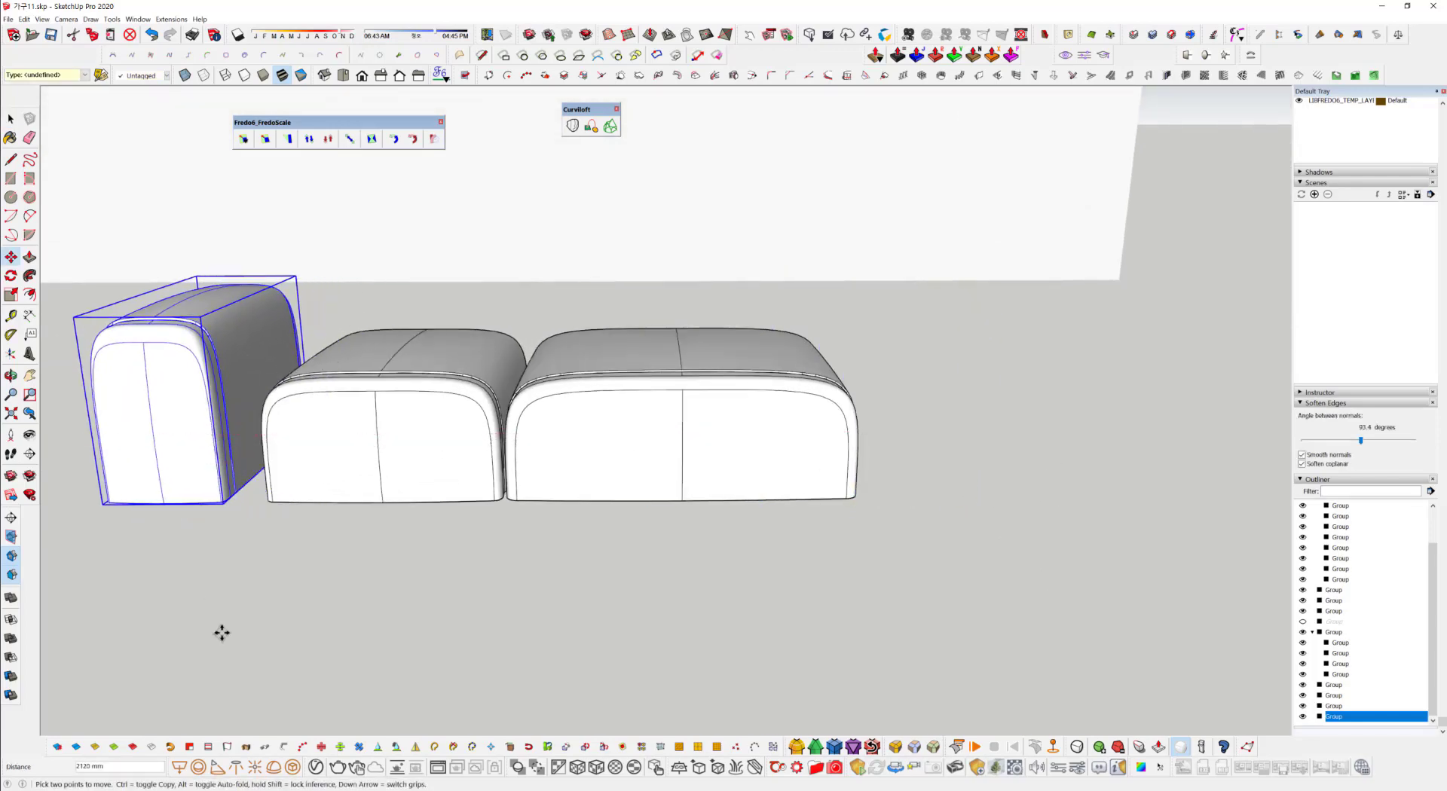
Snap the moved armrest's underside seam endpoint to the smaller cushion's outer side and offset it slightly outward along the red axis.
middle_click_drag(219, 633, 276, 324)
scroll(275, 325, "up", 5)
scroll(275, 325, "down", 10)
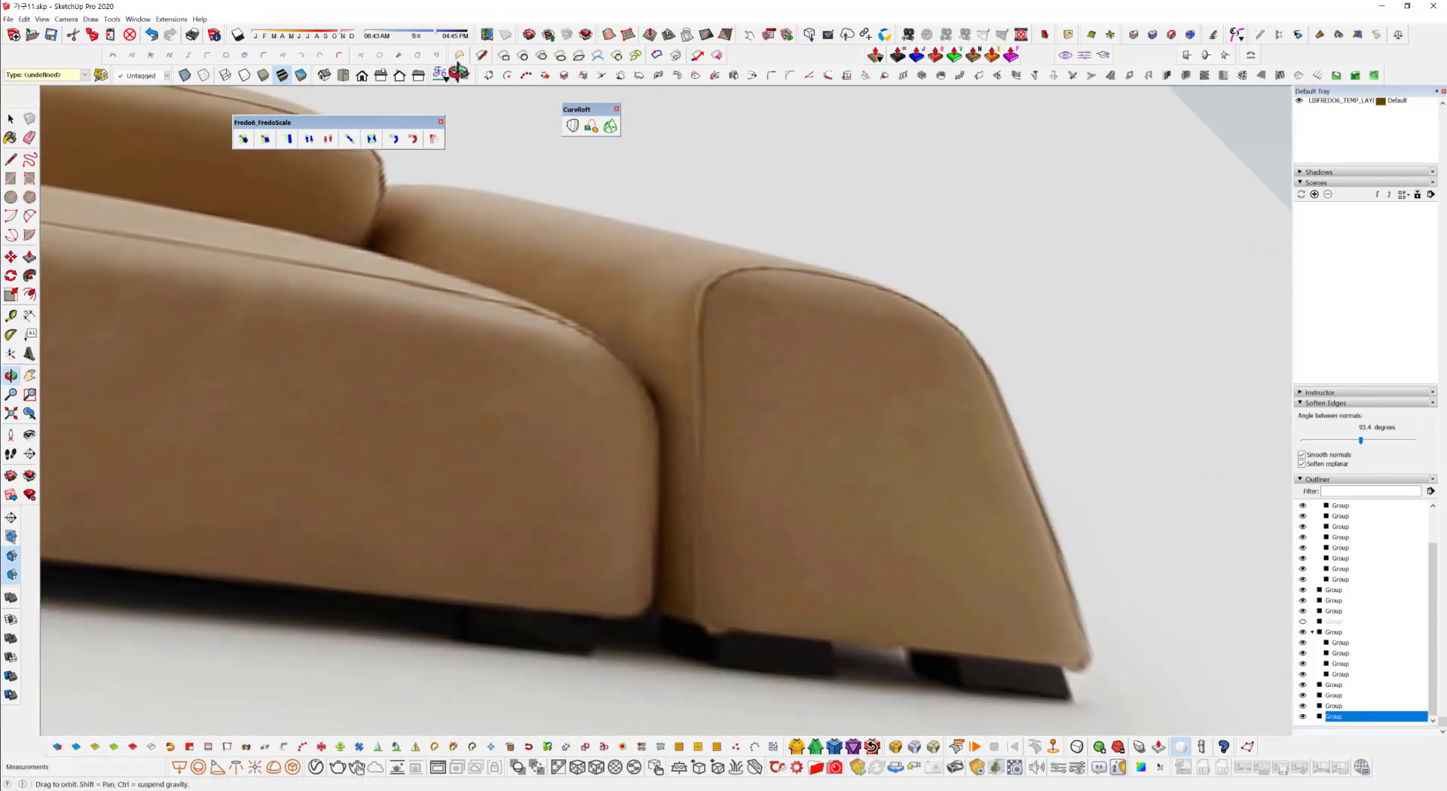
scroll(653, 292, "up", 5)
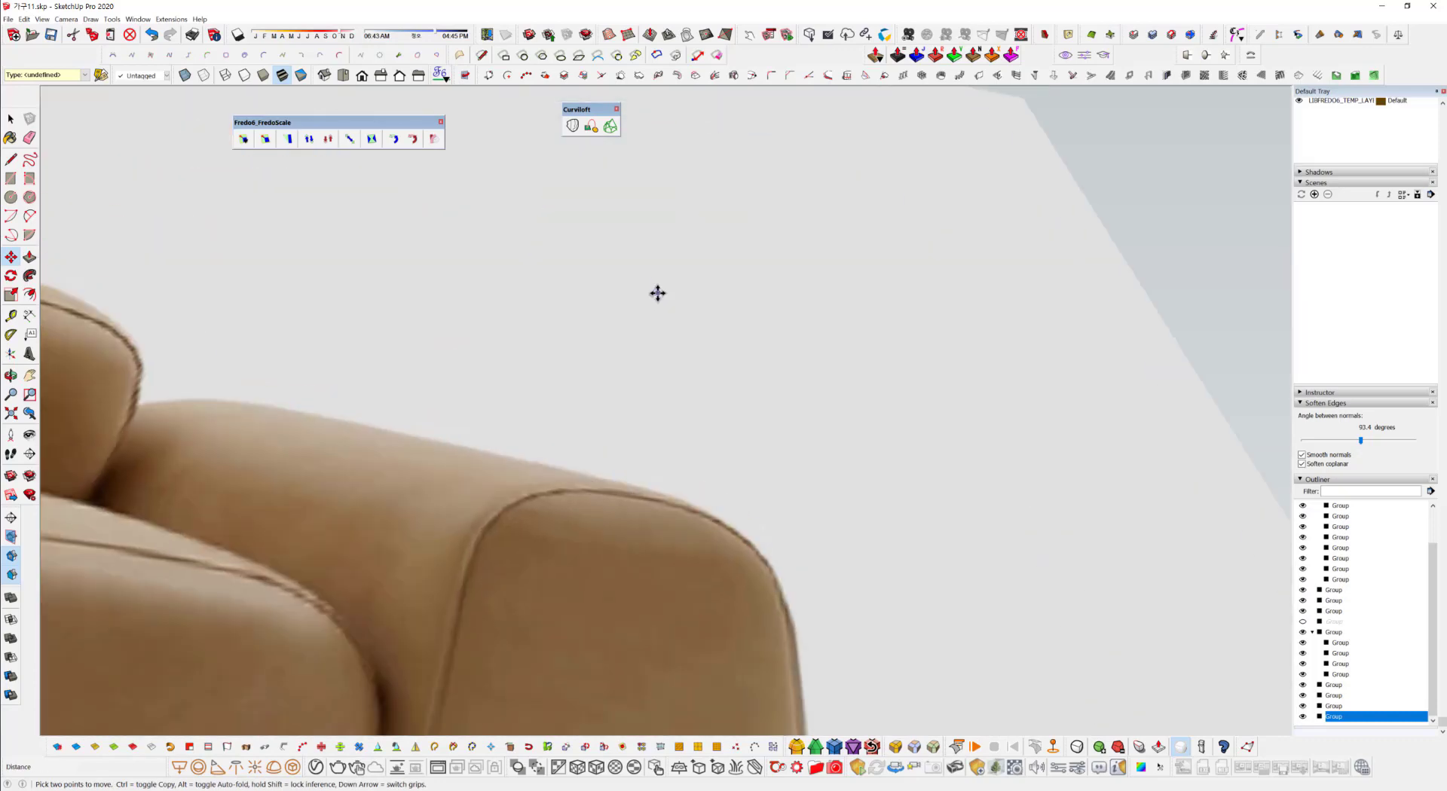
scroll(653, 292, "down", 4)
scroll(652, 291, "up", 5)
scroll(652, 291, "down", 4)
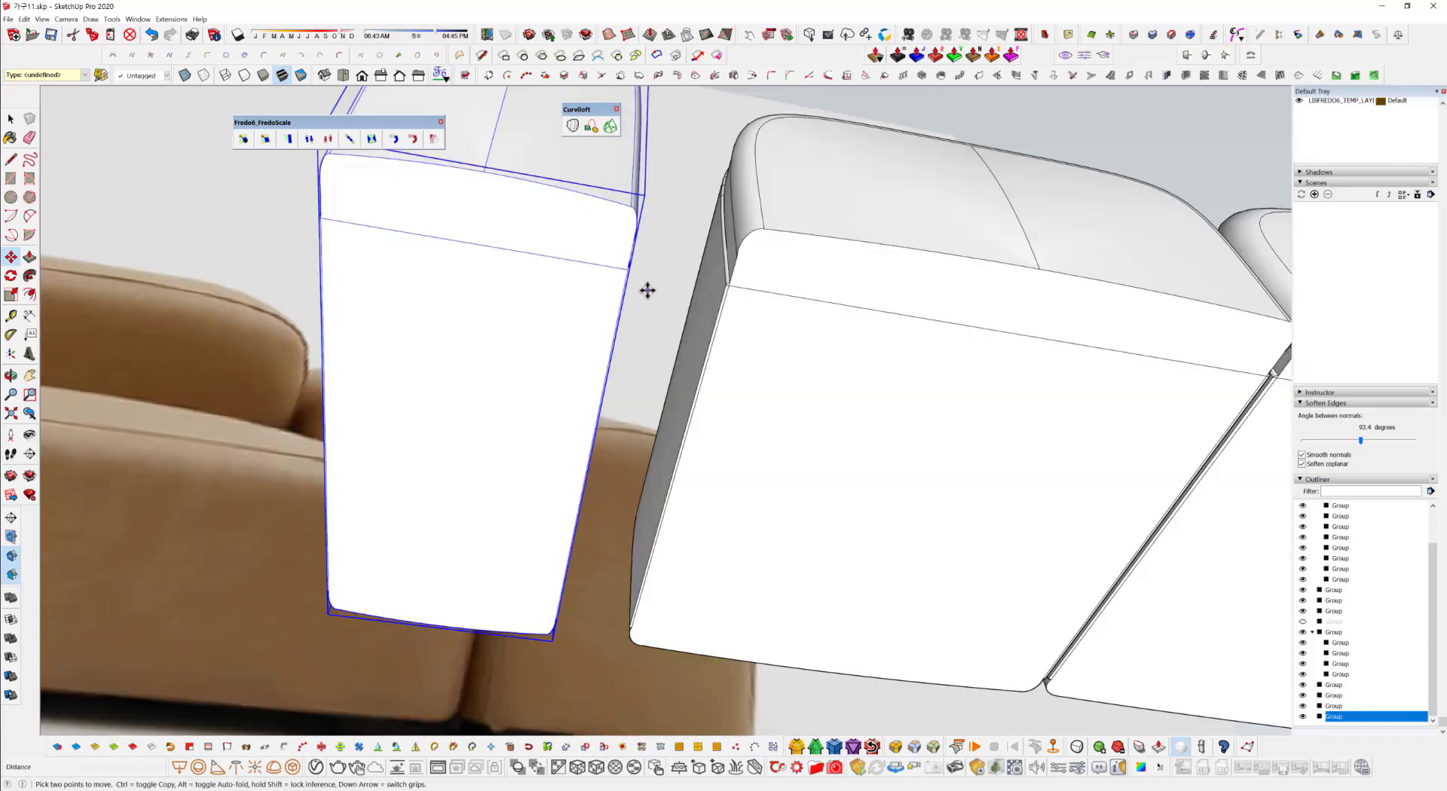
left_click(629, 273)
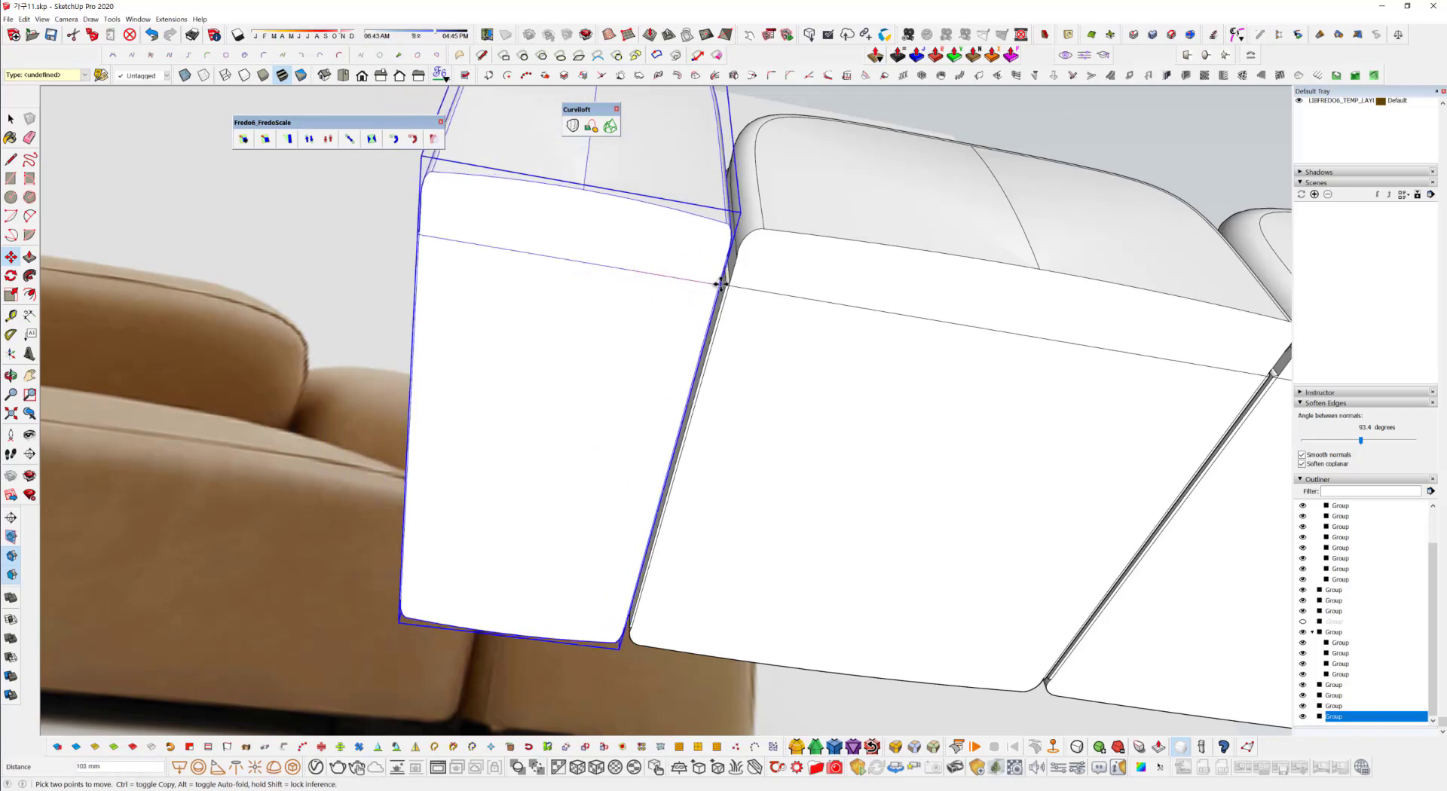
left_click(720, 291)
left_click(719, 293)
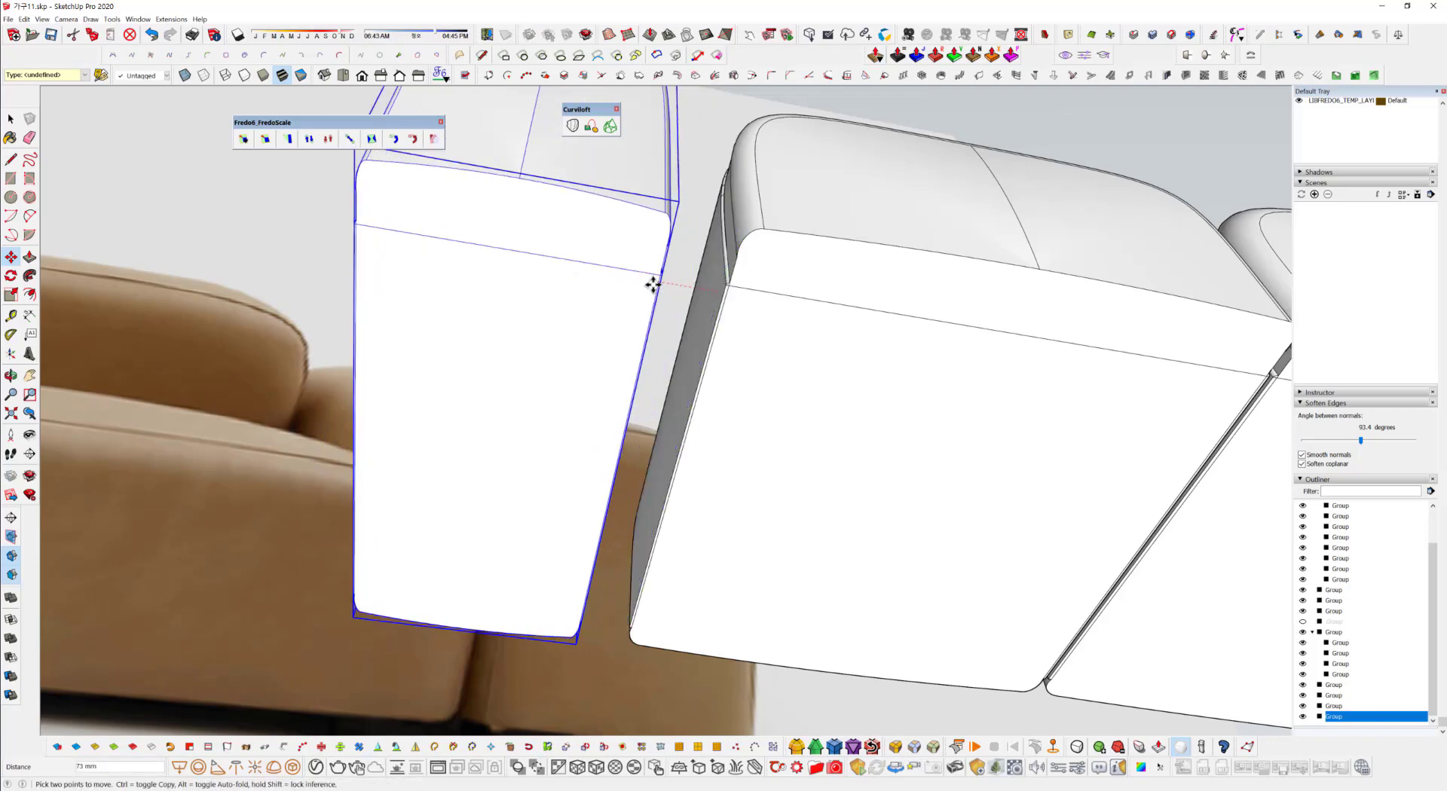
key("Escape")
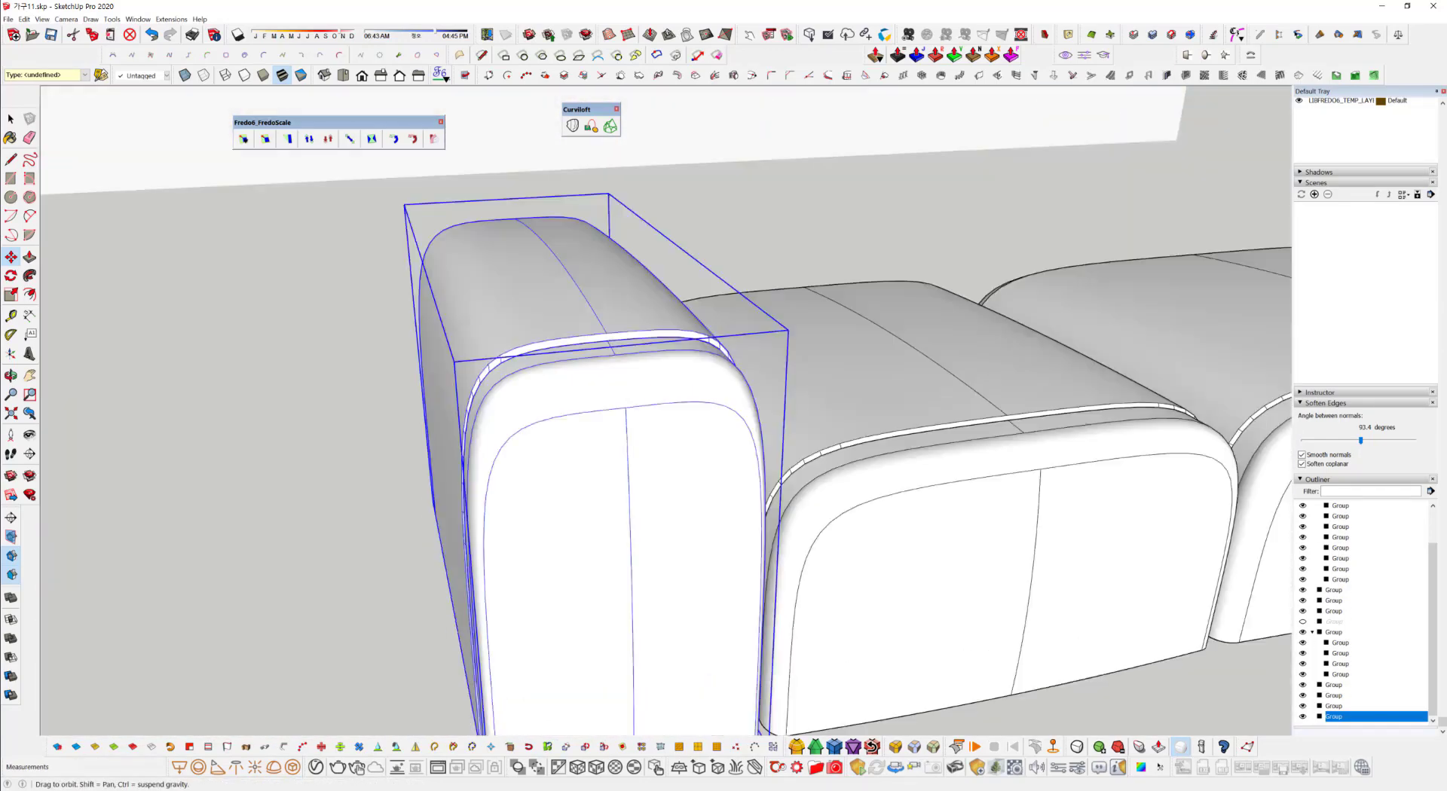
Undo the moves that took the armrest block to the opposite end of the sofa.
scroll(698, 507, "down", 5)
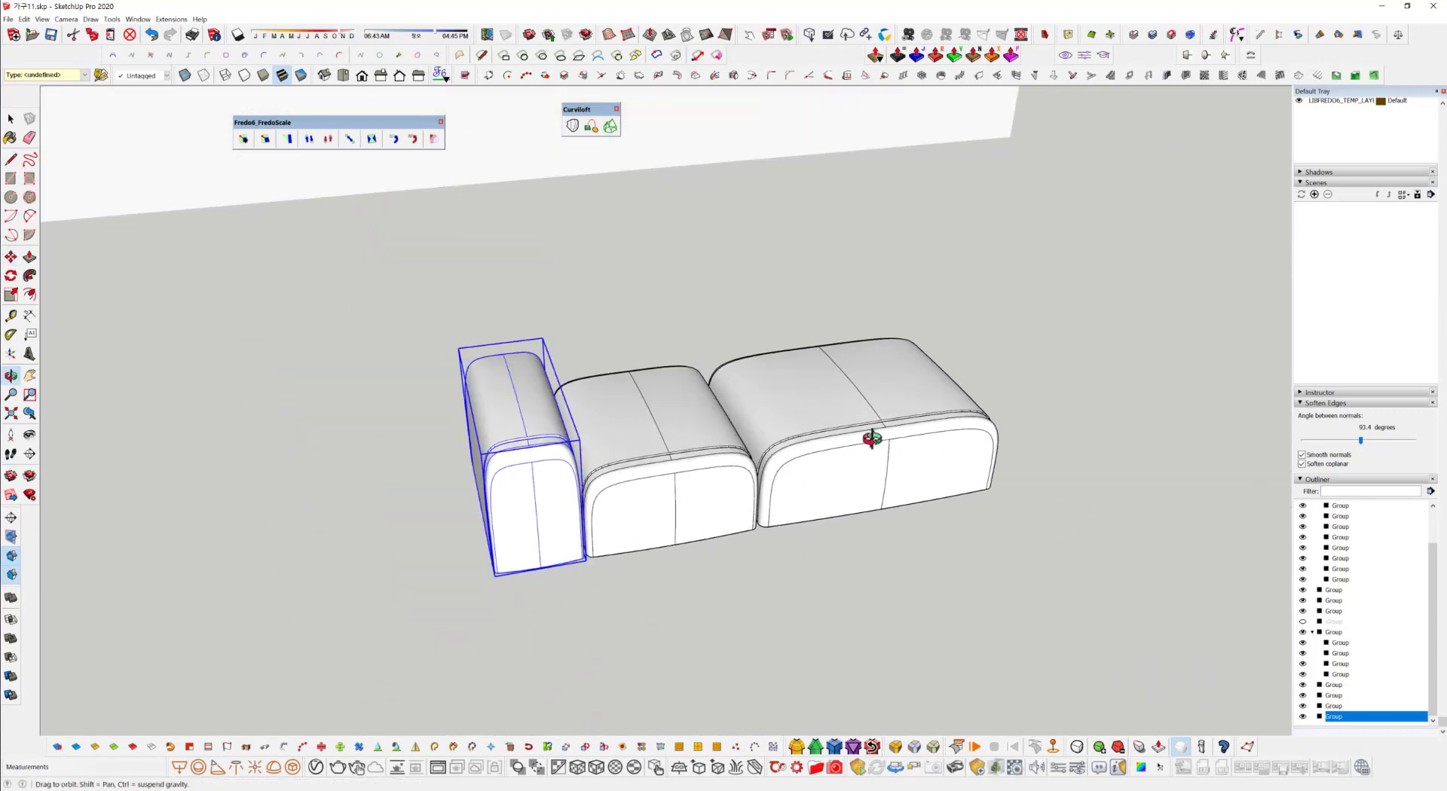
key("ctrl+z")
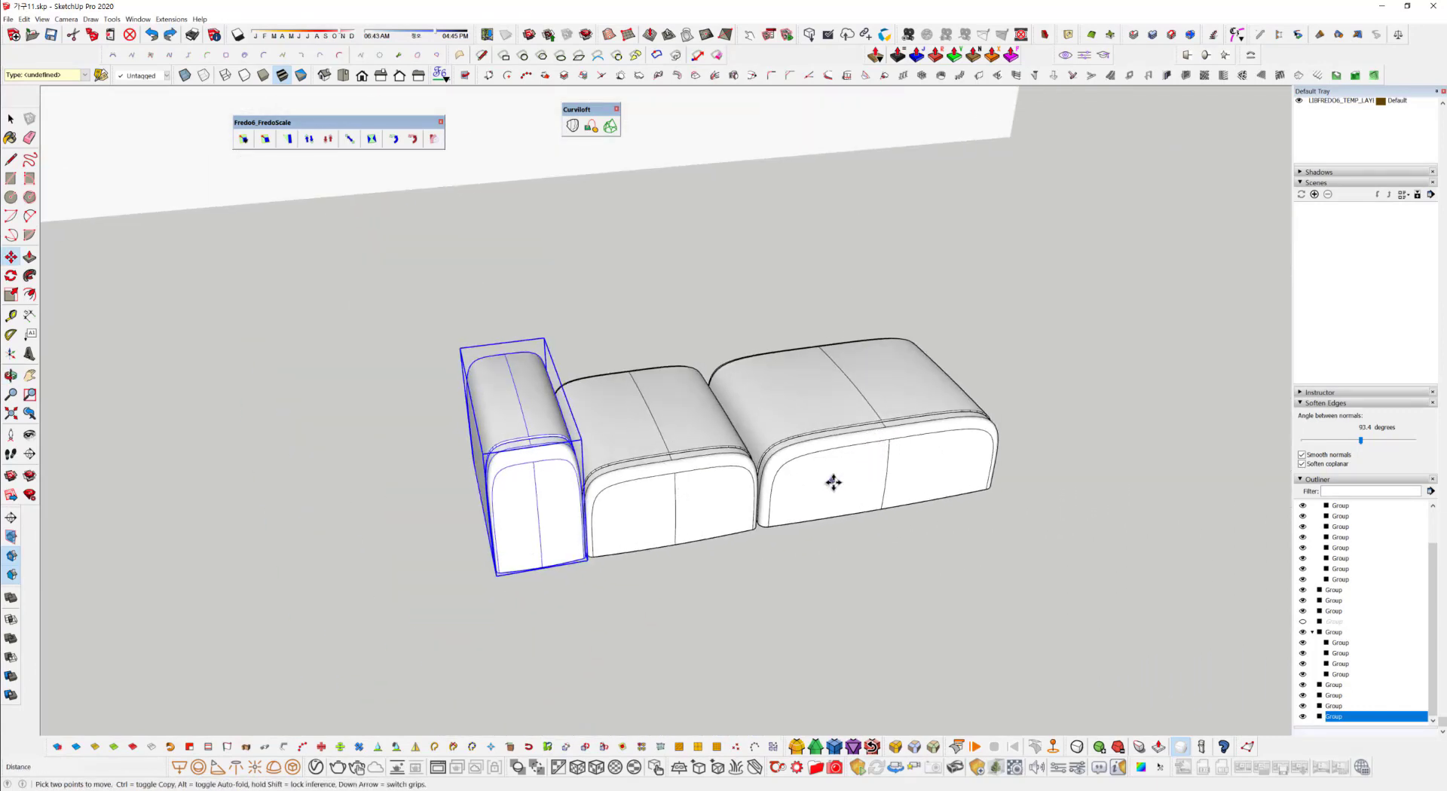
key("ctrl+z")
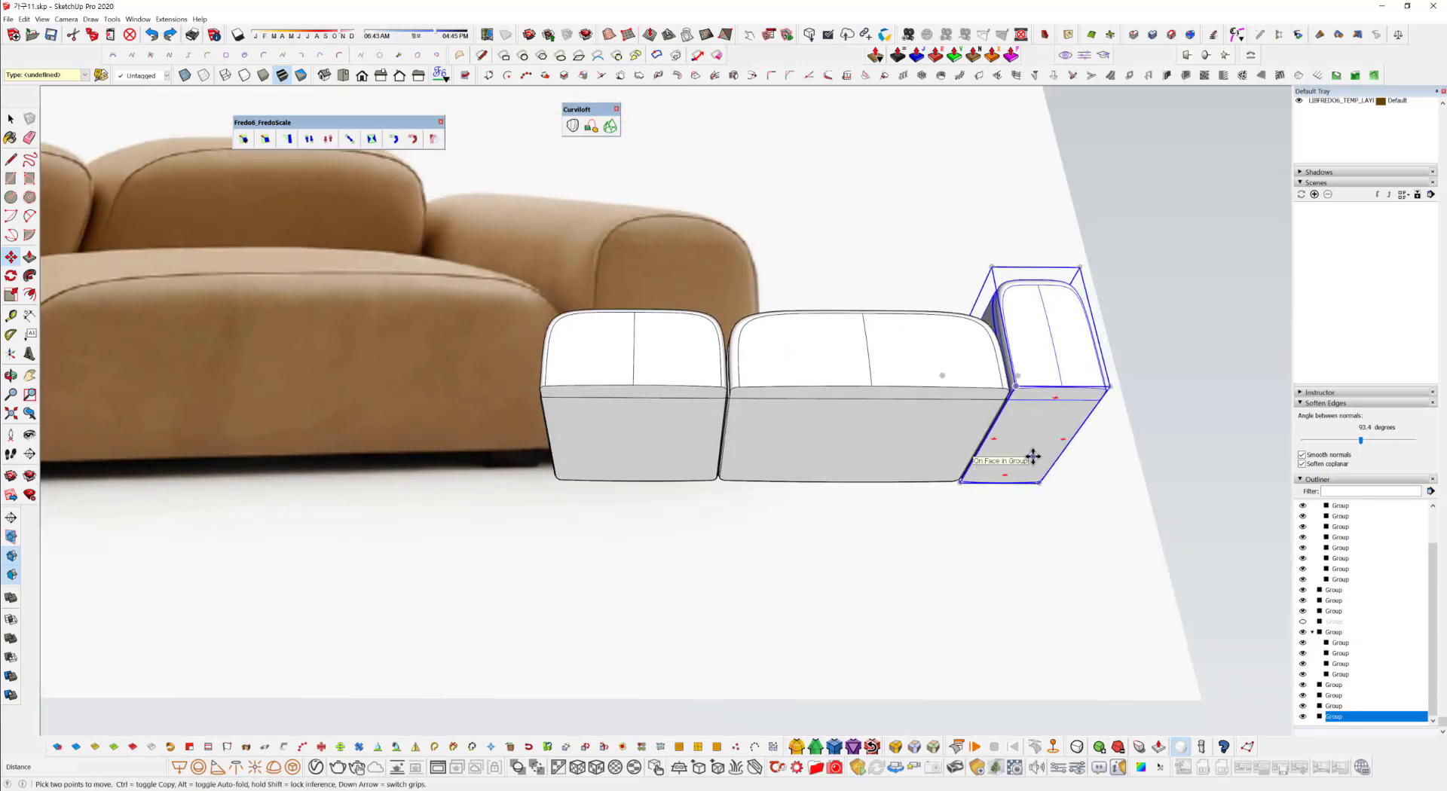
Copy the armrest block about 2111 mm along the red axis to the opposite end, beyond the smaller seat cushion.
left_click(1032, 455)
key("ctrl")
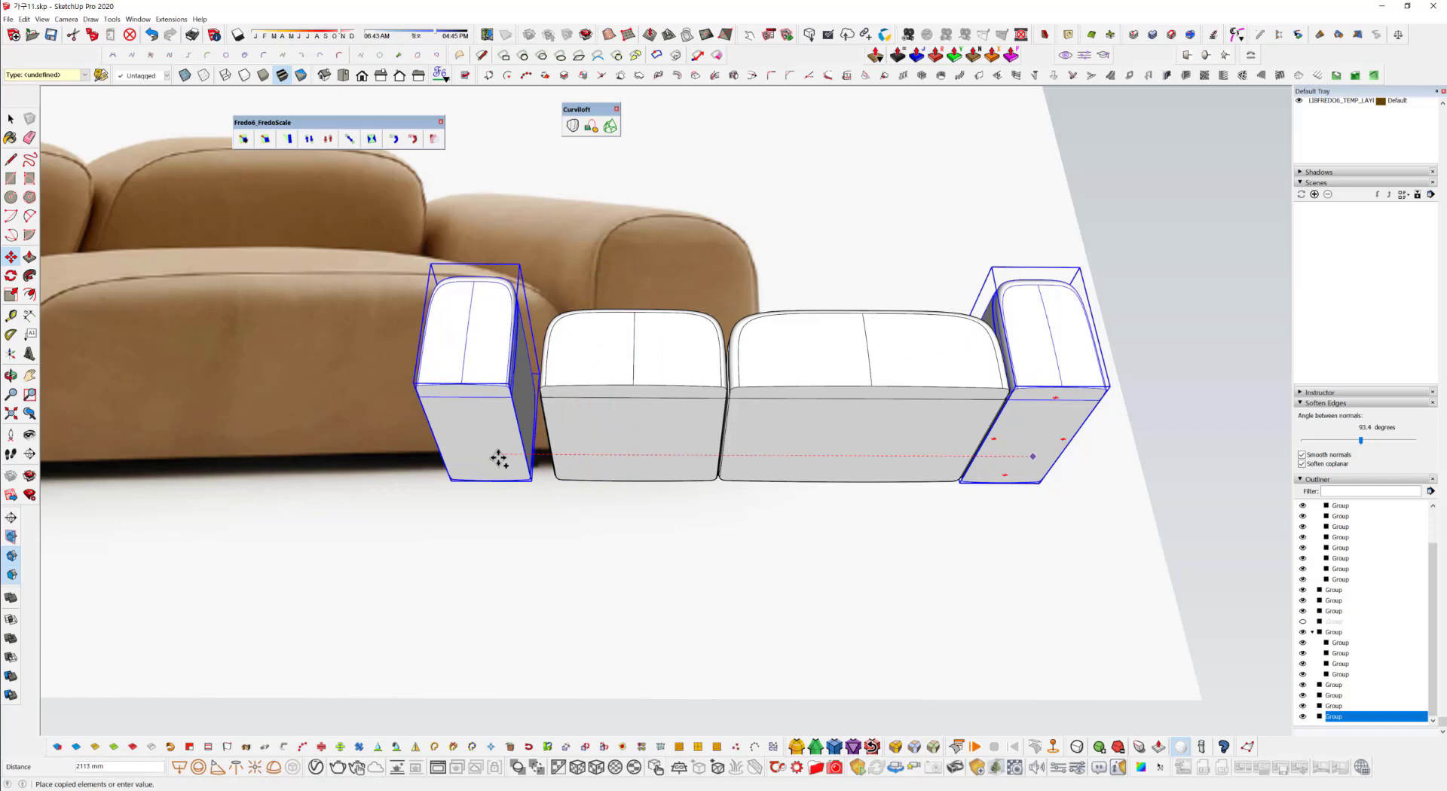
left_click(509, 383)
Snap the copied armrest's underside seam endpoint to the smaller cushion's outer side and offset it 6 mm outward along the red axis.
scroll(510, 384, "up", 6)
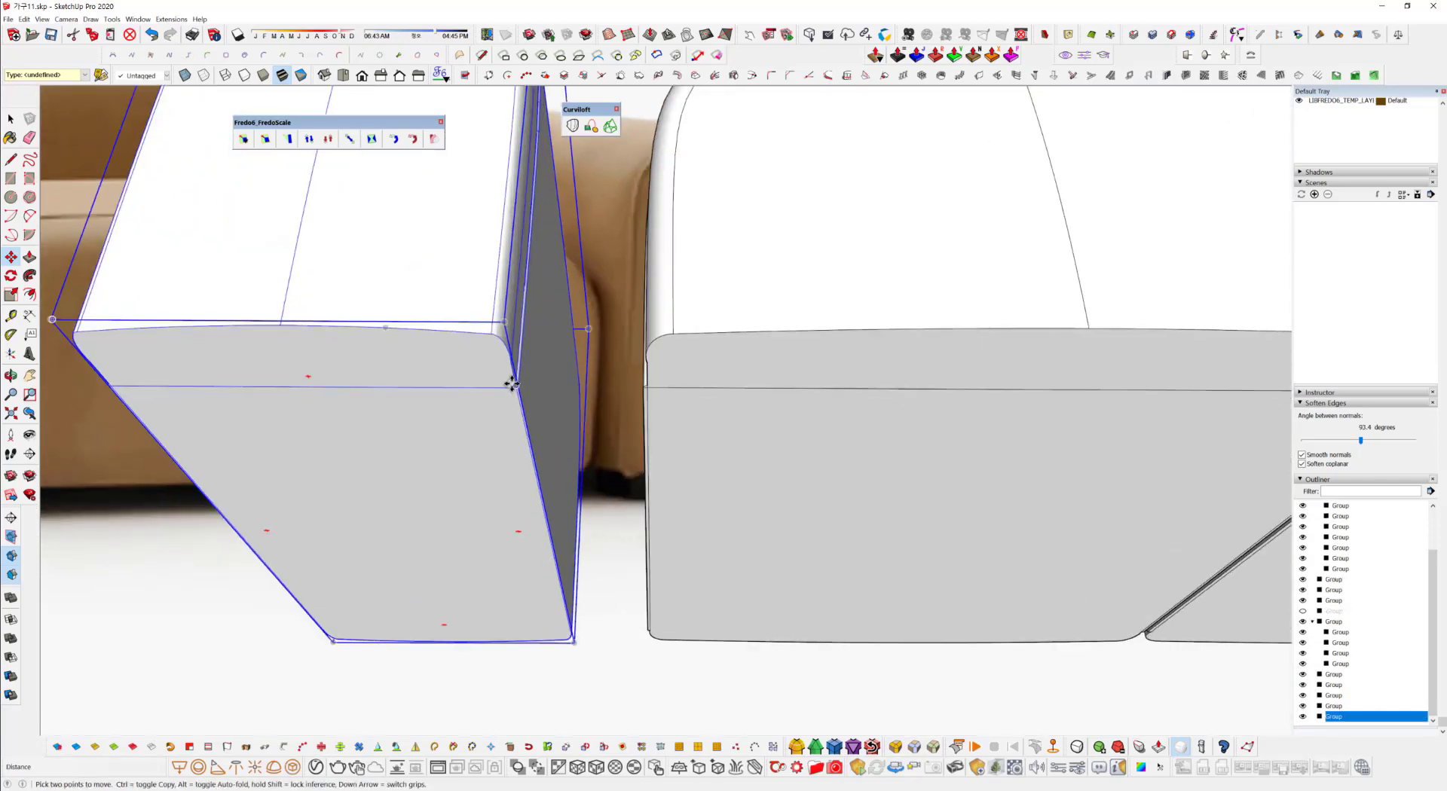
scroll(522, 406, "up", 2)
left_click(512, 370)
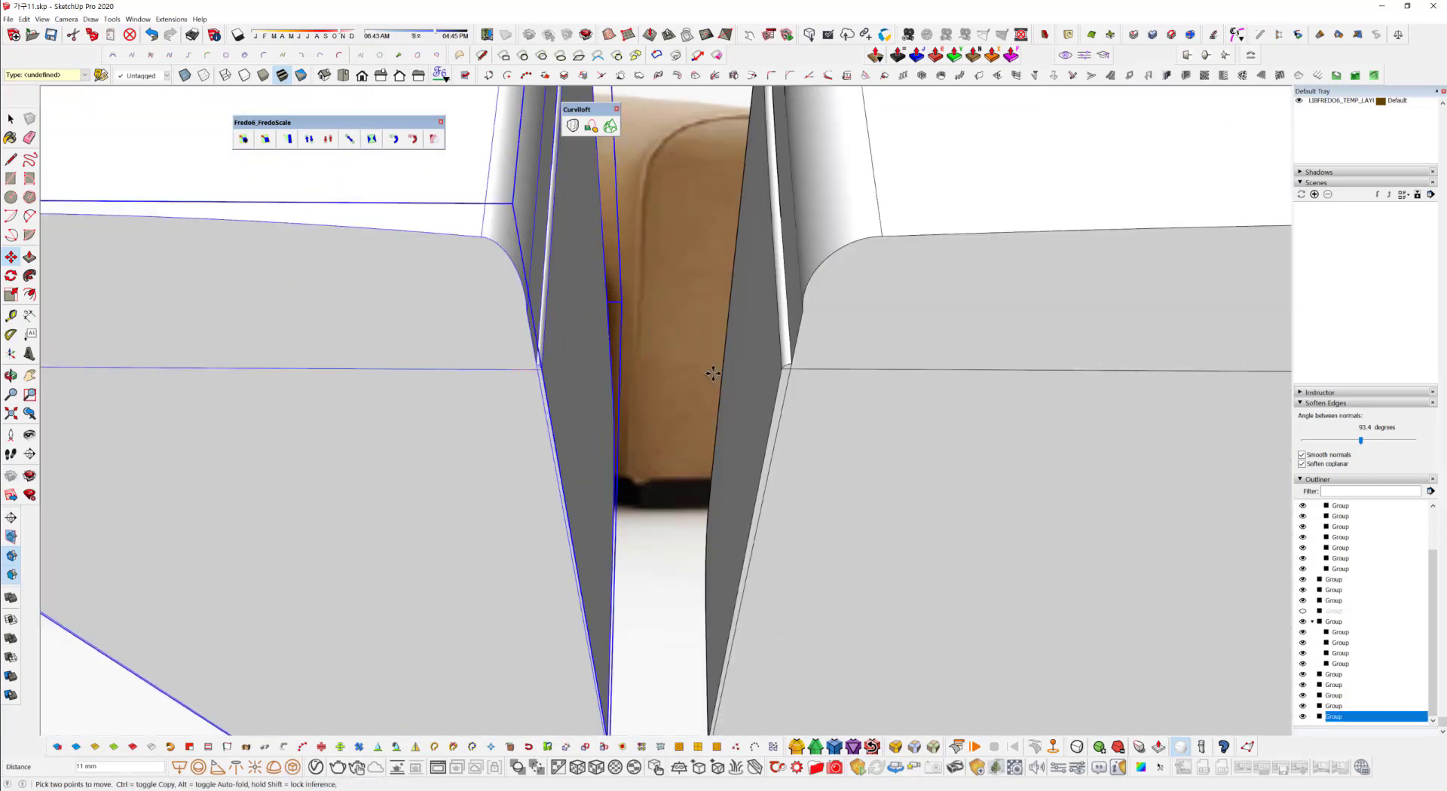
left_click(783, 372)
left_click(782, 373)
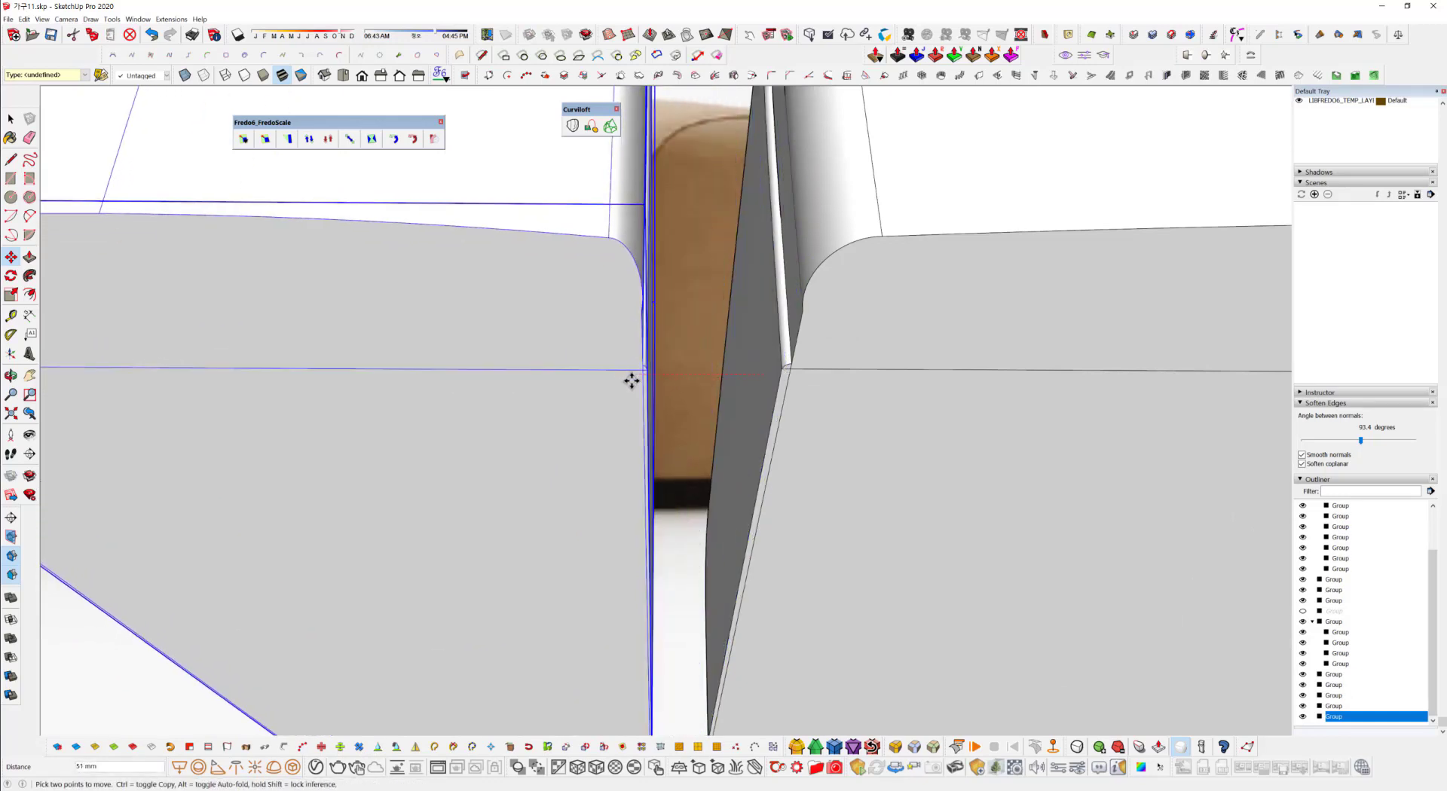
key("Return")
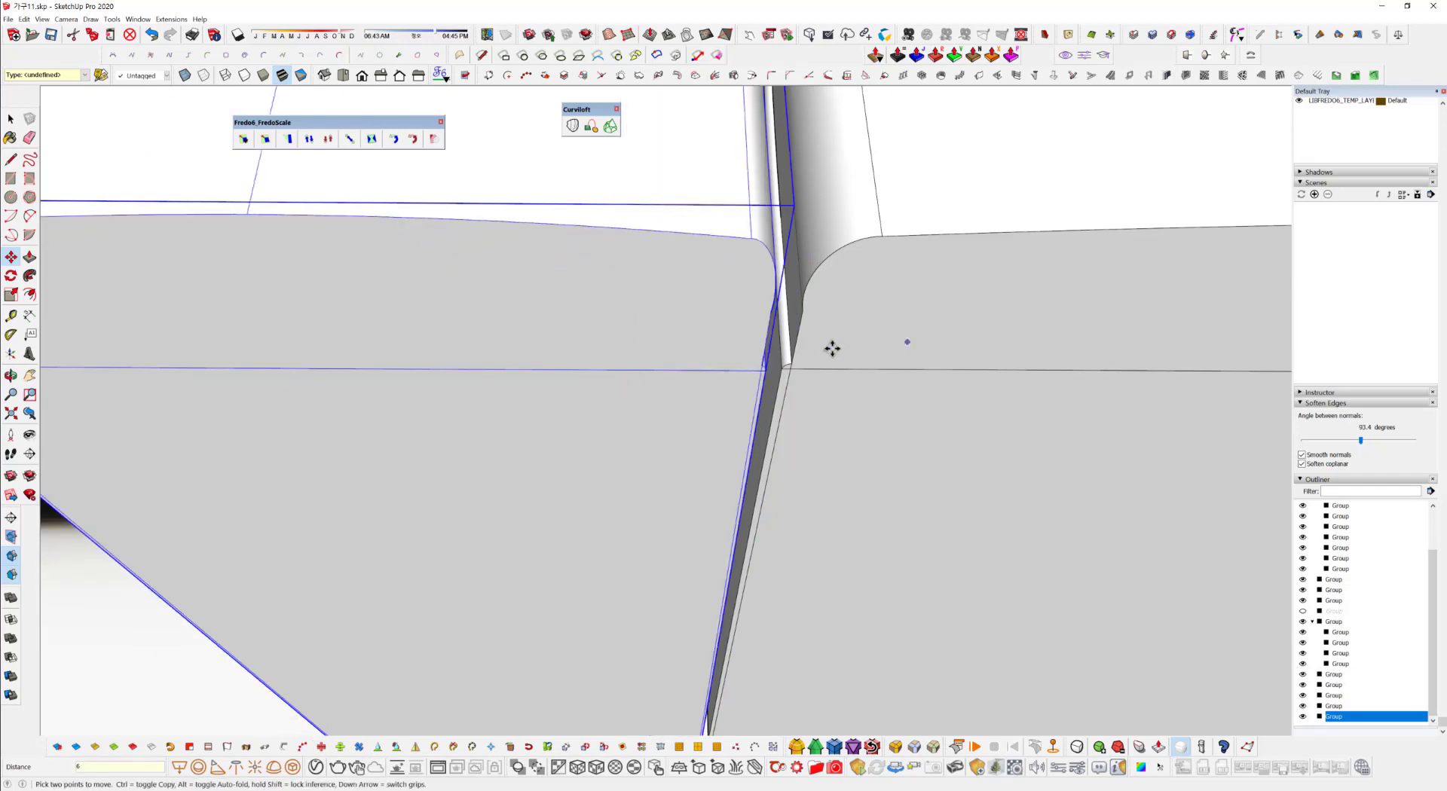
Finish the armrest copy's 6 mm outward offset from the smaller seat cushion and compare the assembled row with the reference sofa.
key("Return")
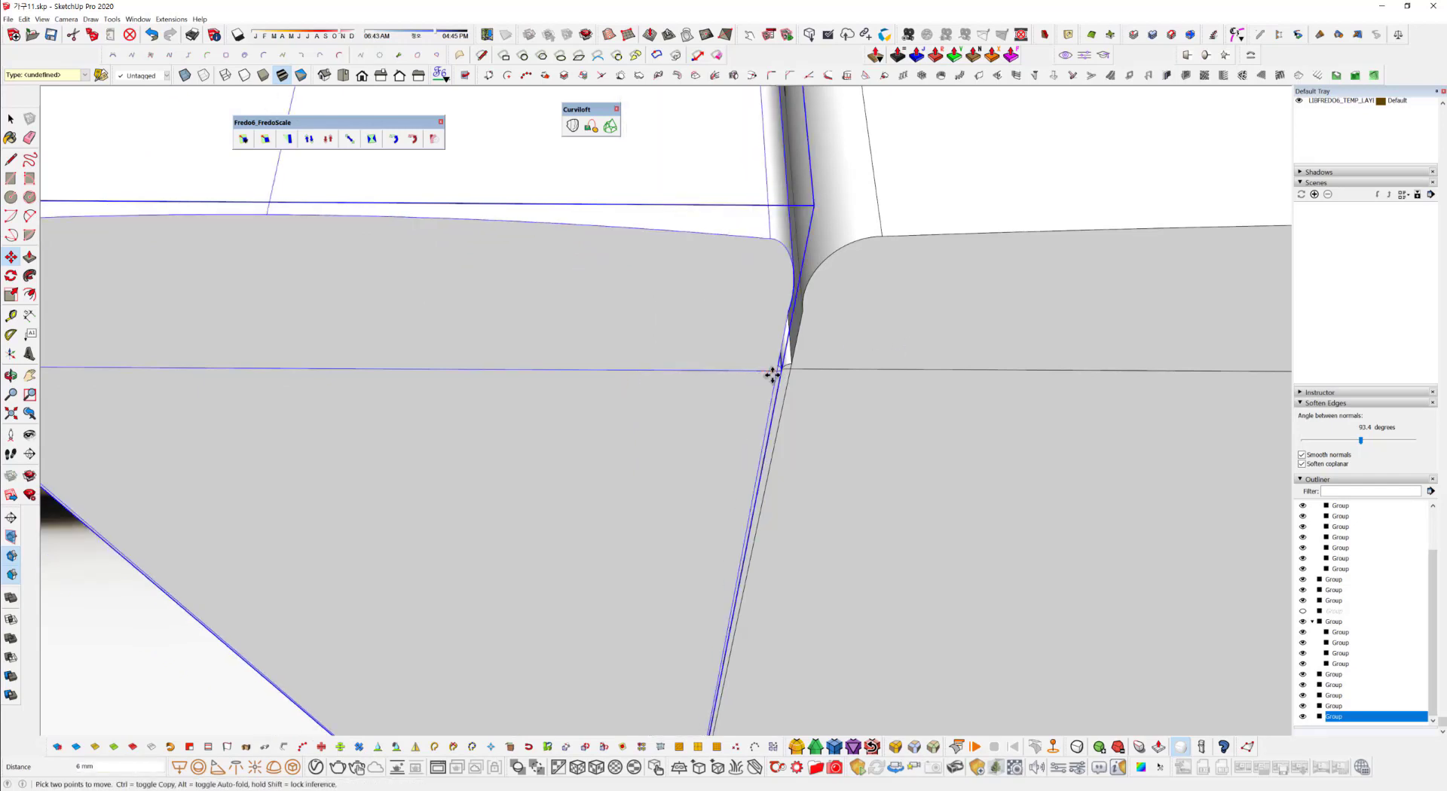
key("Return")
scroll(770, 377, "down", 6)
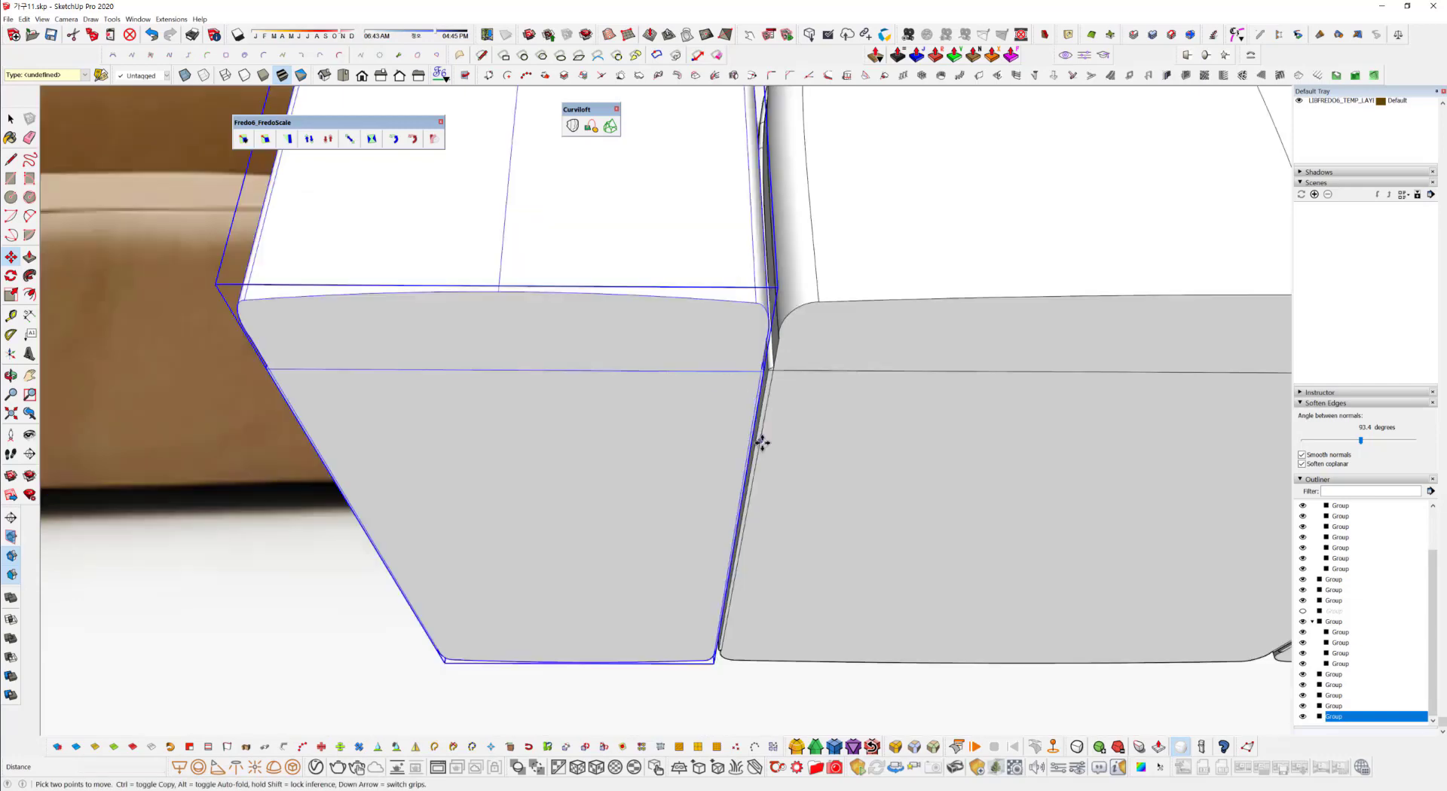
middle_click_drag(853, 302, 899, 609)
scroll(449, 533, "down", 10)
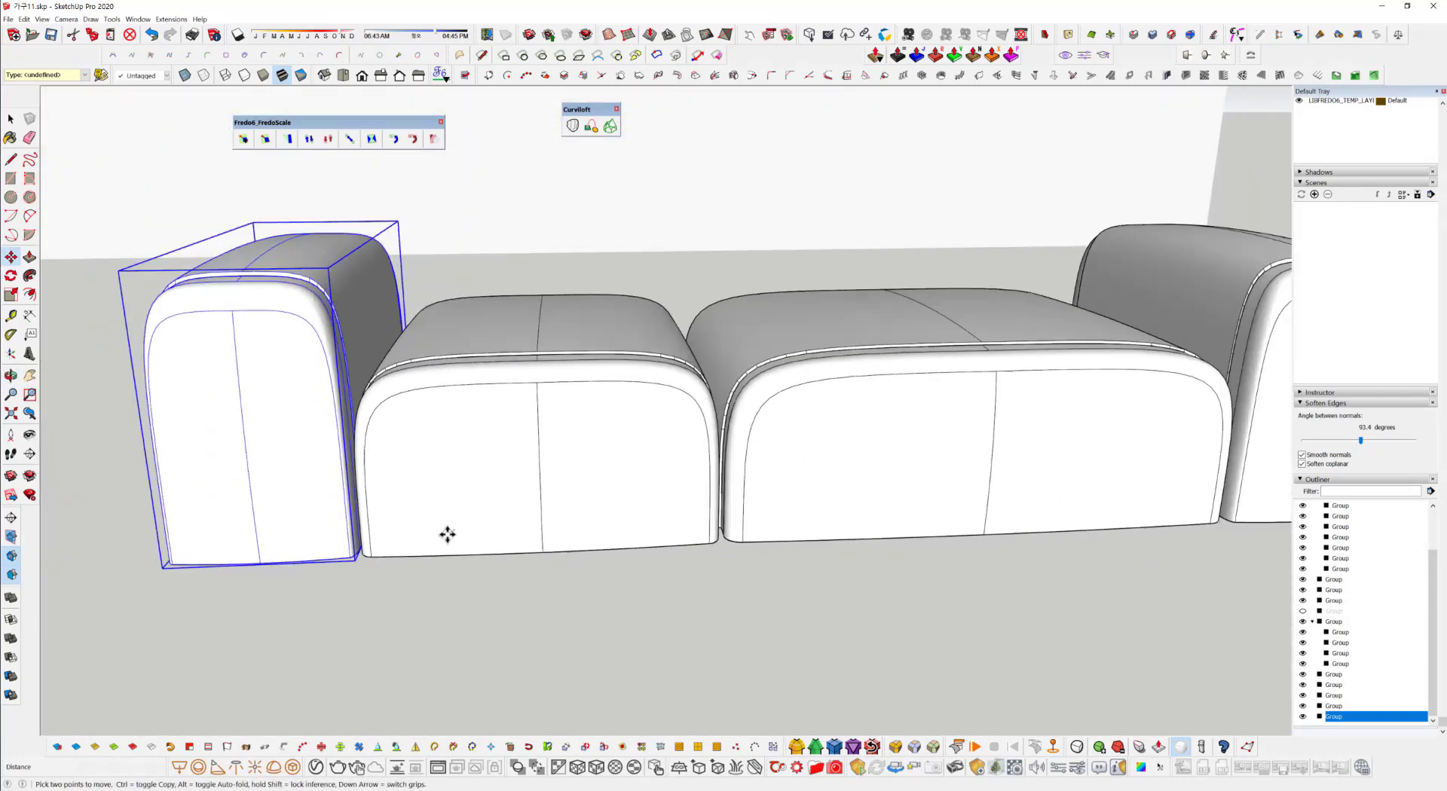
middle_click_drag(564, 517, 558, 612)
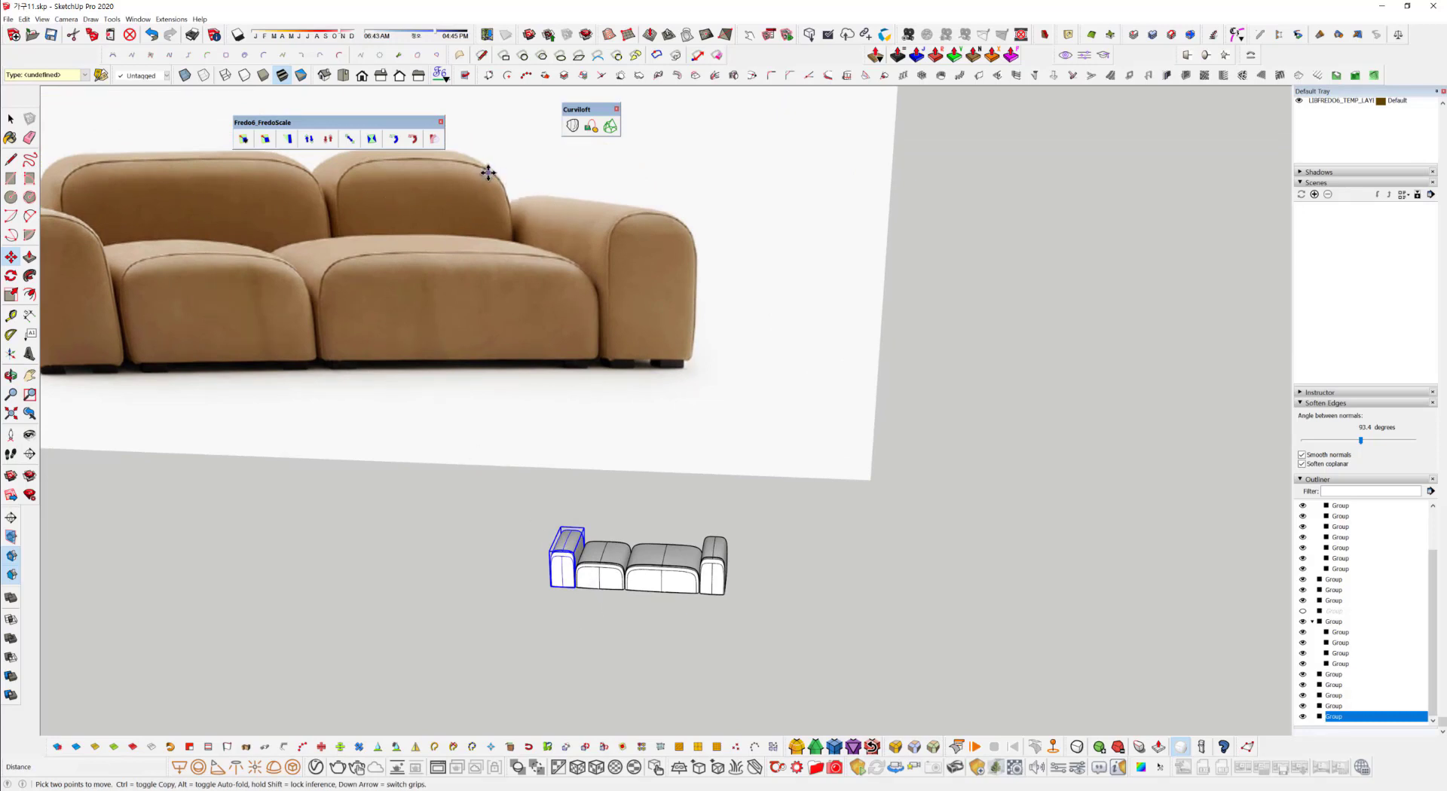
scroll(621, 570, "up", 4)
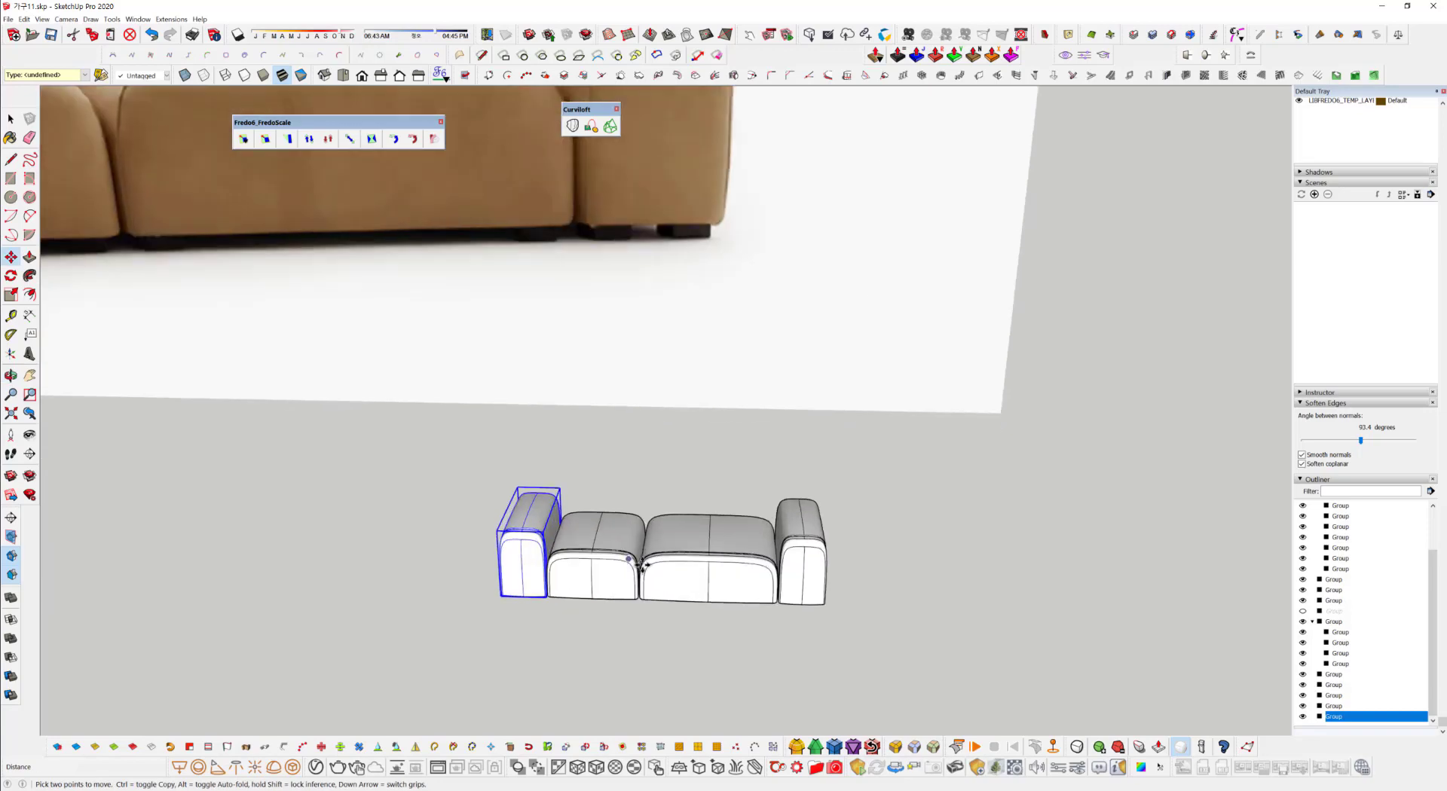
Copy the larger seat cushion about 1150 mm along the green axis to the open area behind the sofa row.
middle_click_drag(633, 556, 520, 635)
scroll(675, 545, "down", 3)
scroll(716, 507, "up", 5)
key("space")
left_click(566, 588)
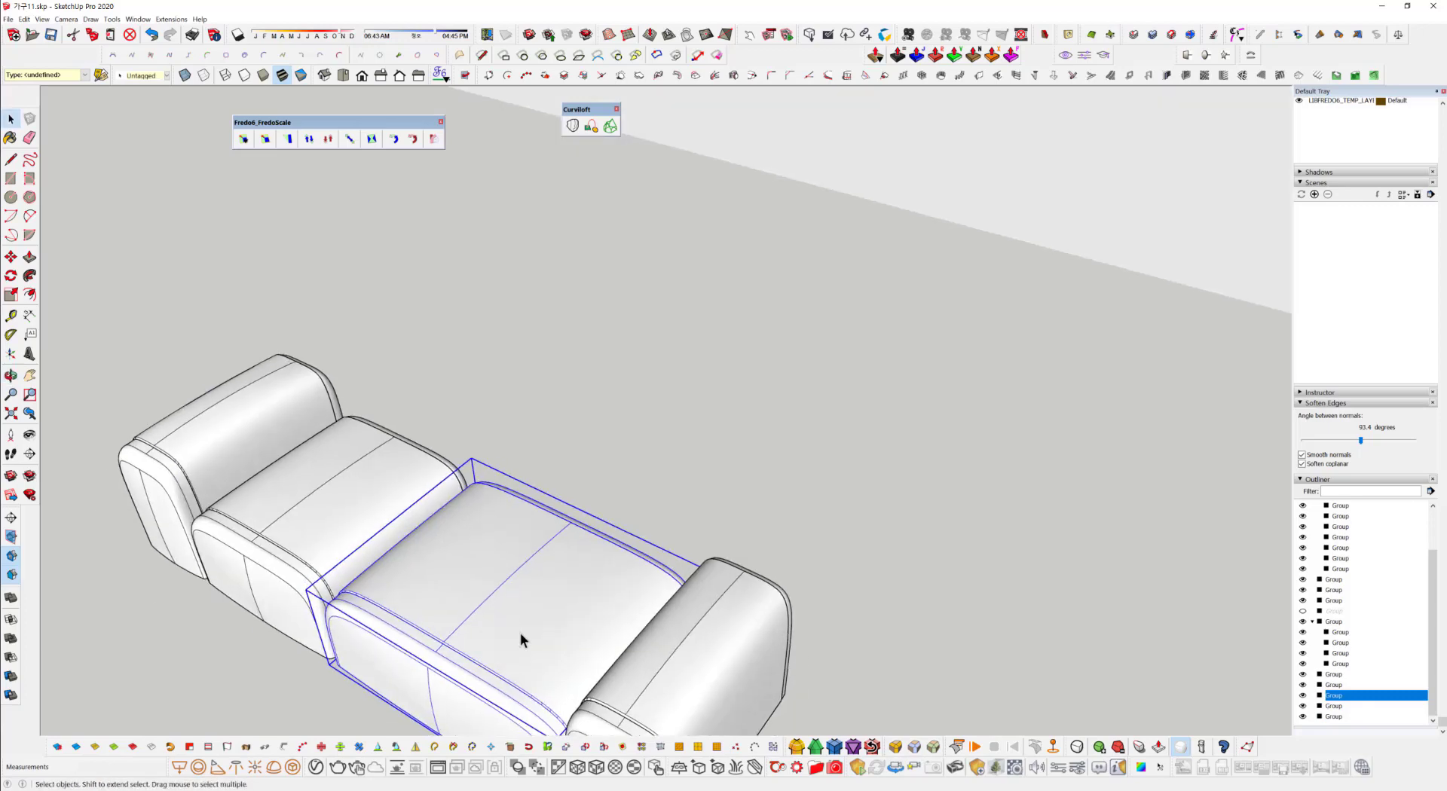
key("m")
left_click(526, 608)
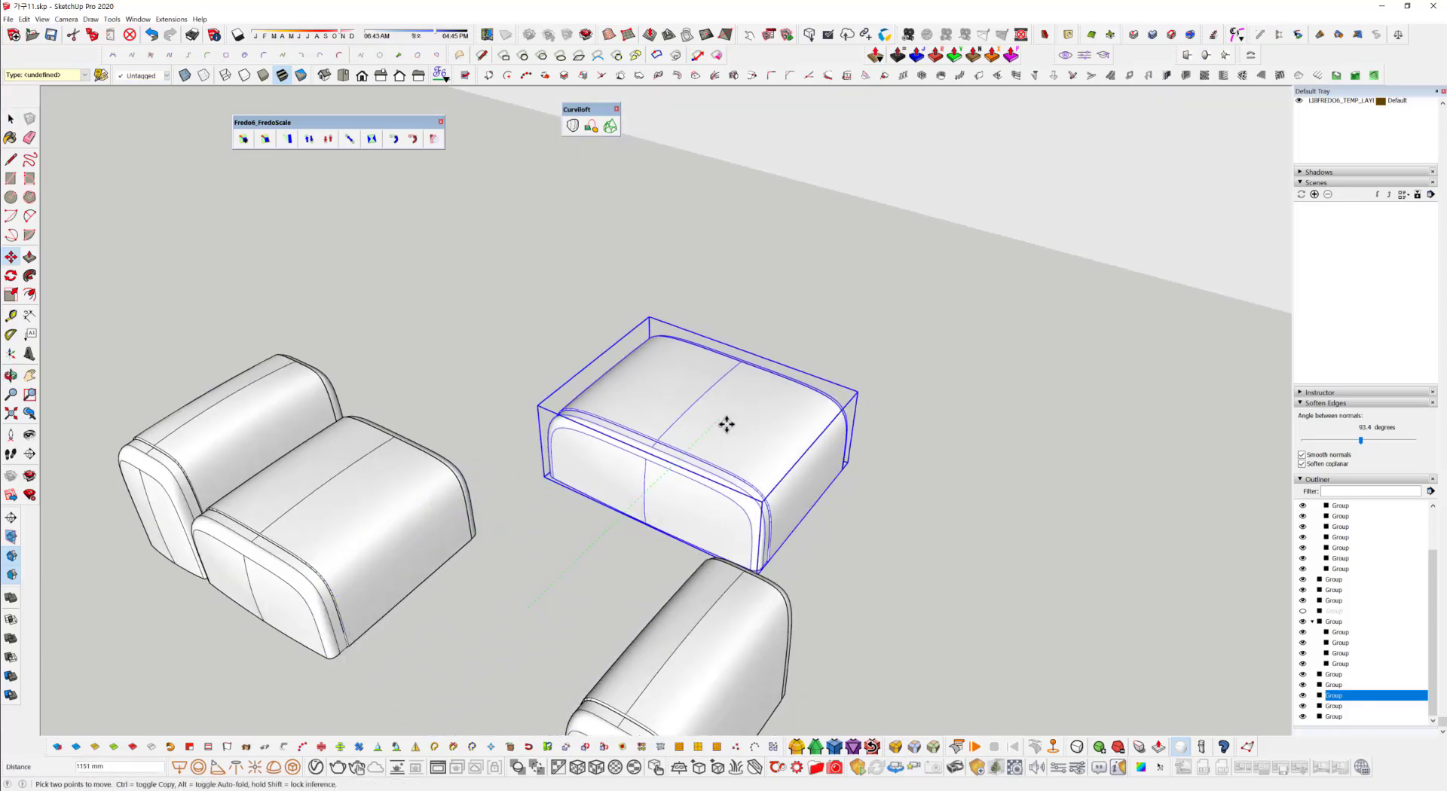
key("ctrl")
middle_click_drag(731, 413, 714, 466)
Box-scale the copied cushion along the blue axis by 650/350 from its underside to make a taller backrest block.
scroll(692, 535, "up", 5)
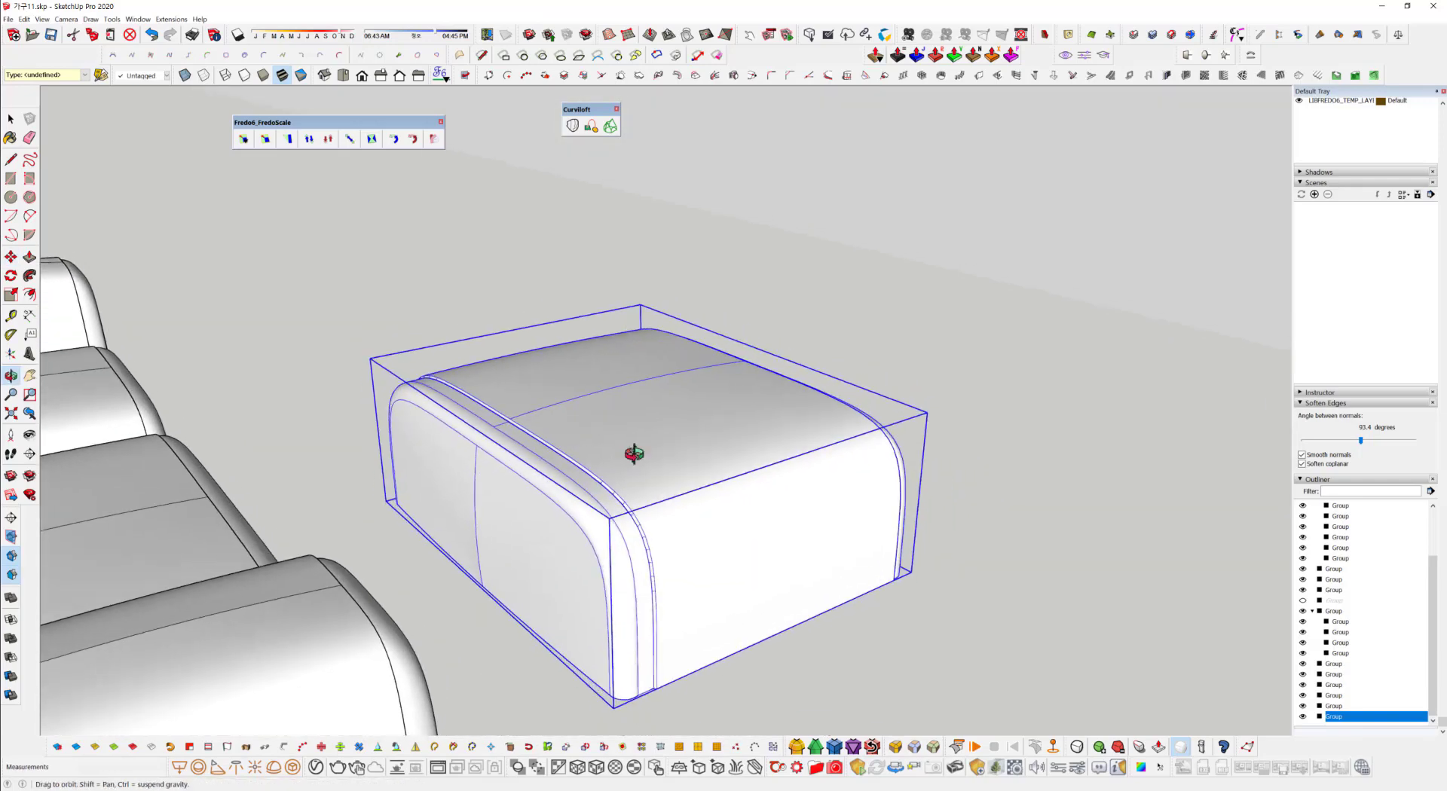
middle_click_drag(707, 468, 829, 501)
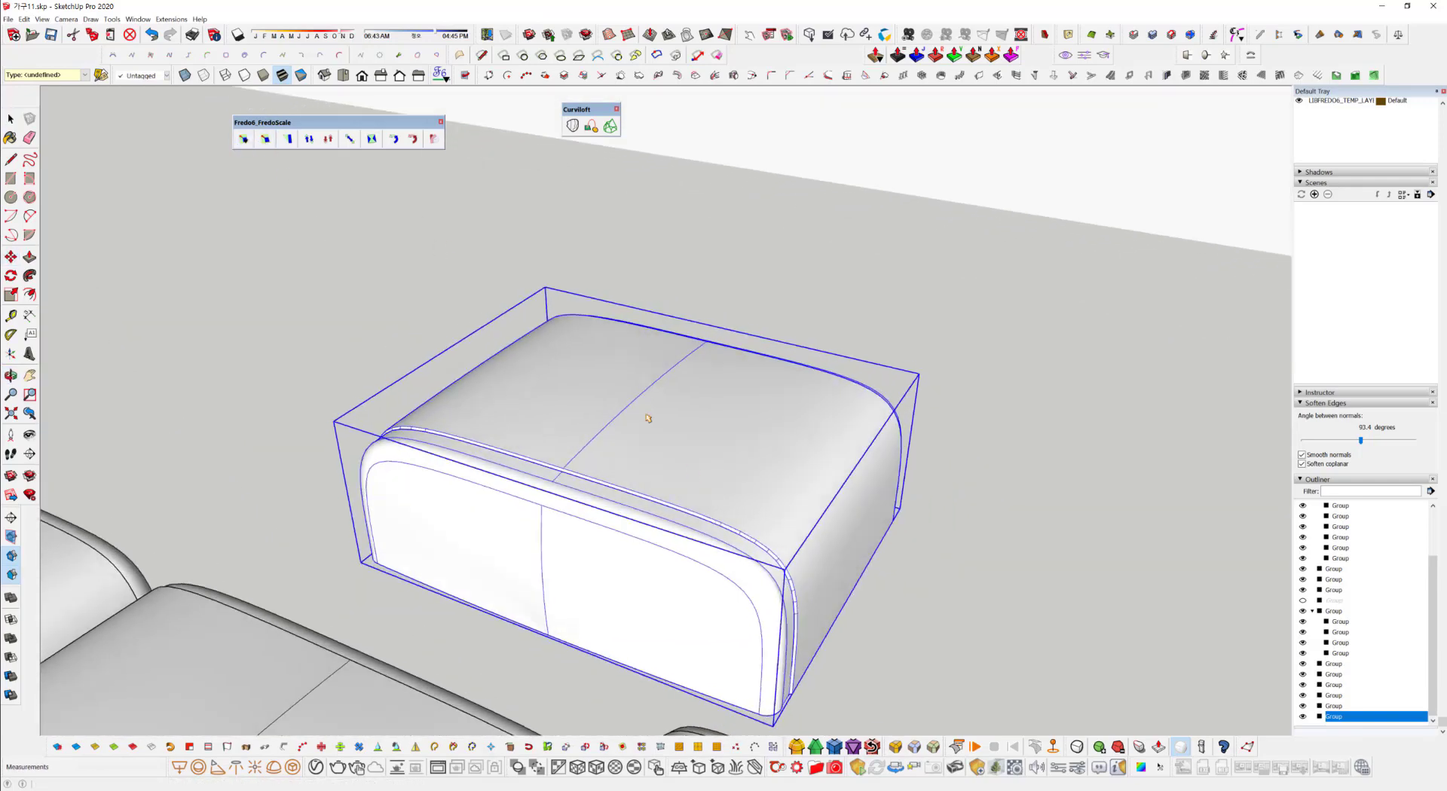
left_click(265, 144)
left_click(266, 141)
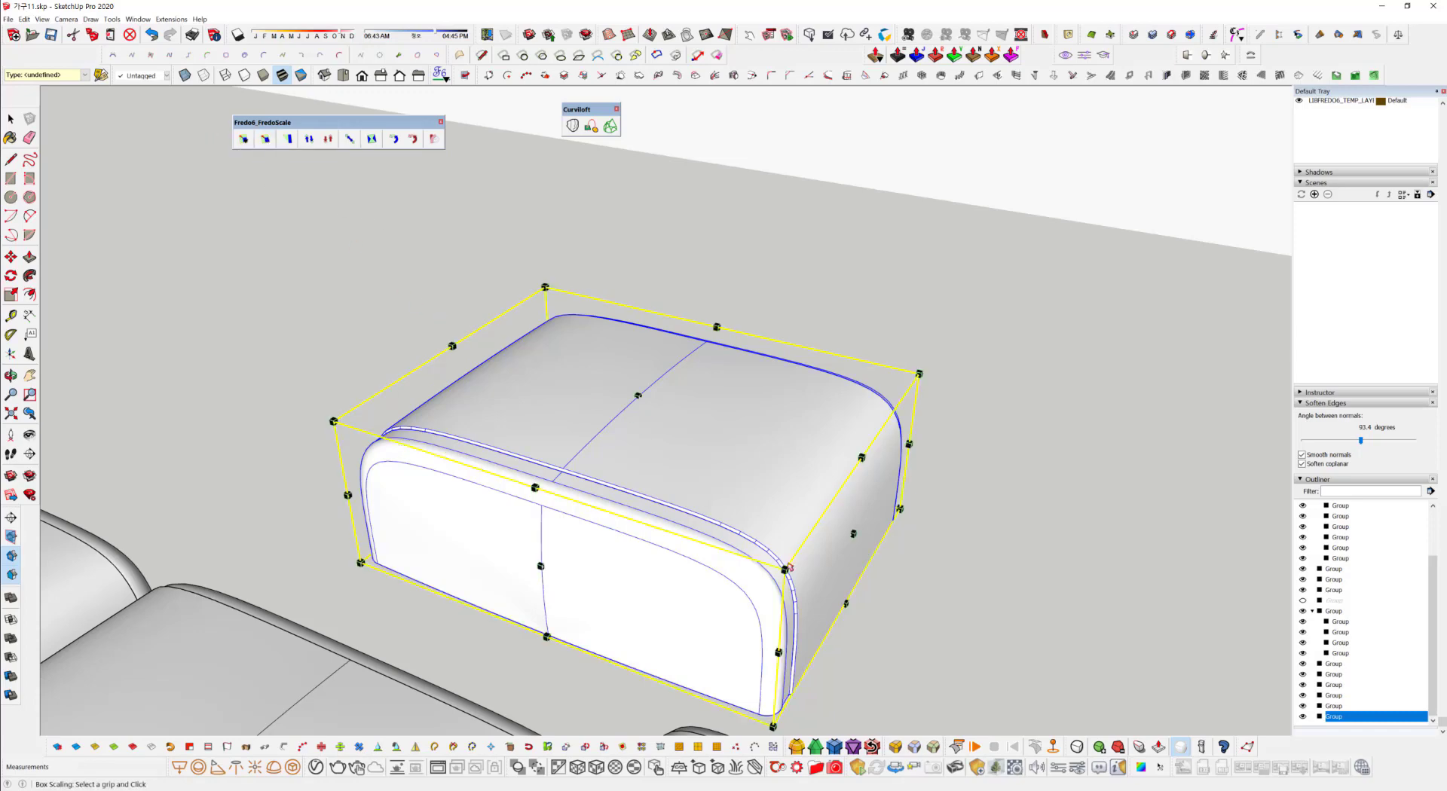
middle_click_drag(388, 226, 623, 560)
middle_click_drag(680, 617, 706, 603)
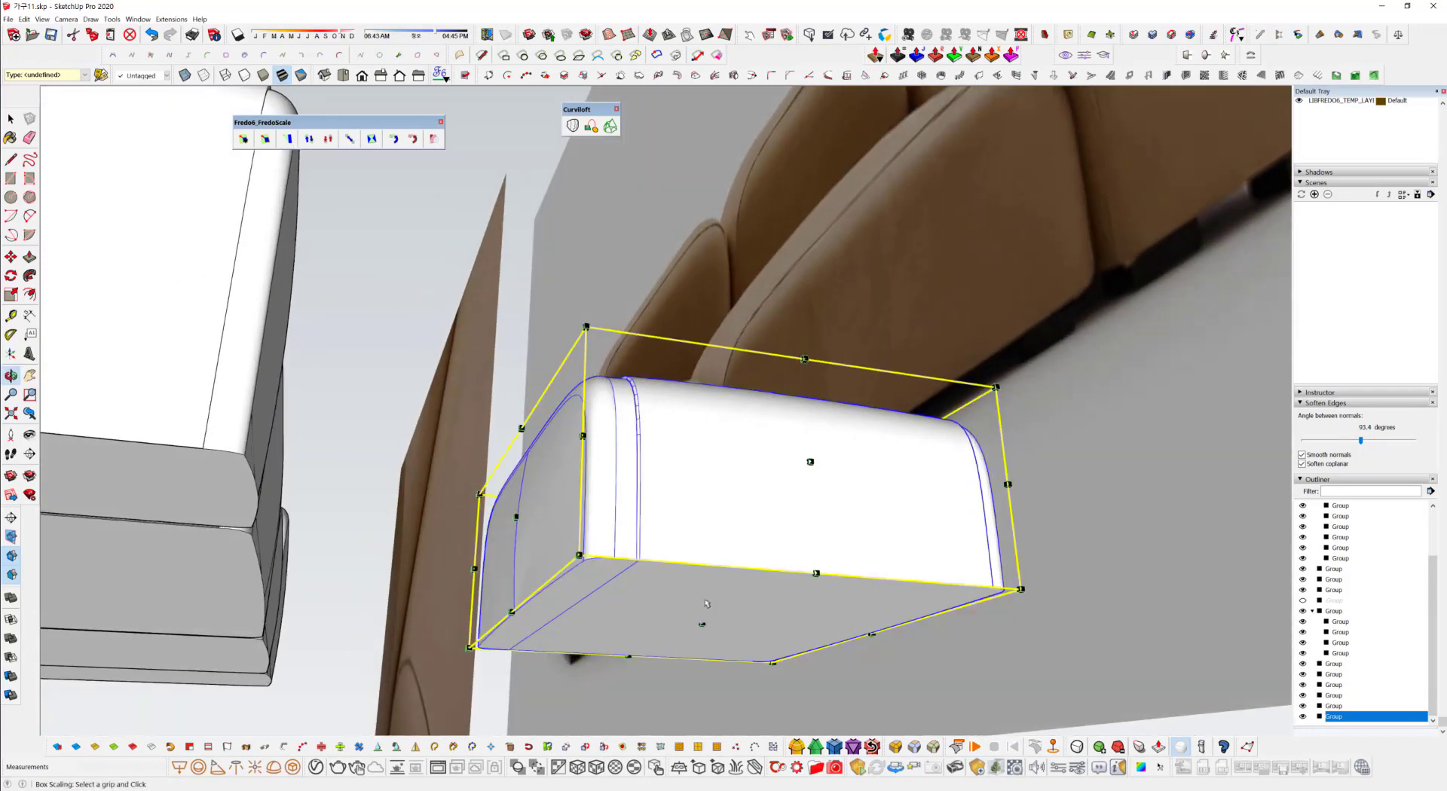
left_click_drag(700, 624, 745, 683)
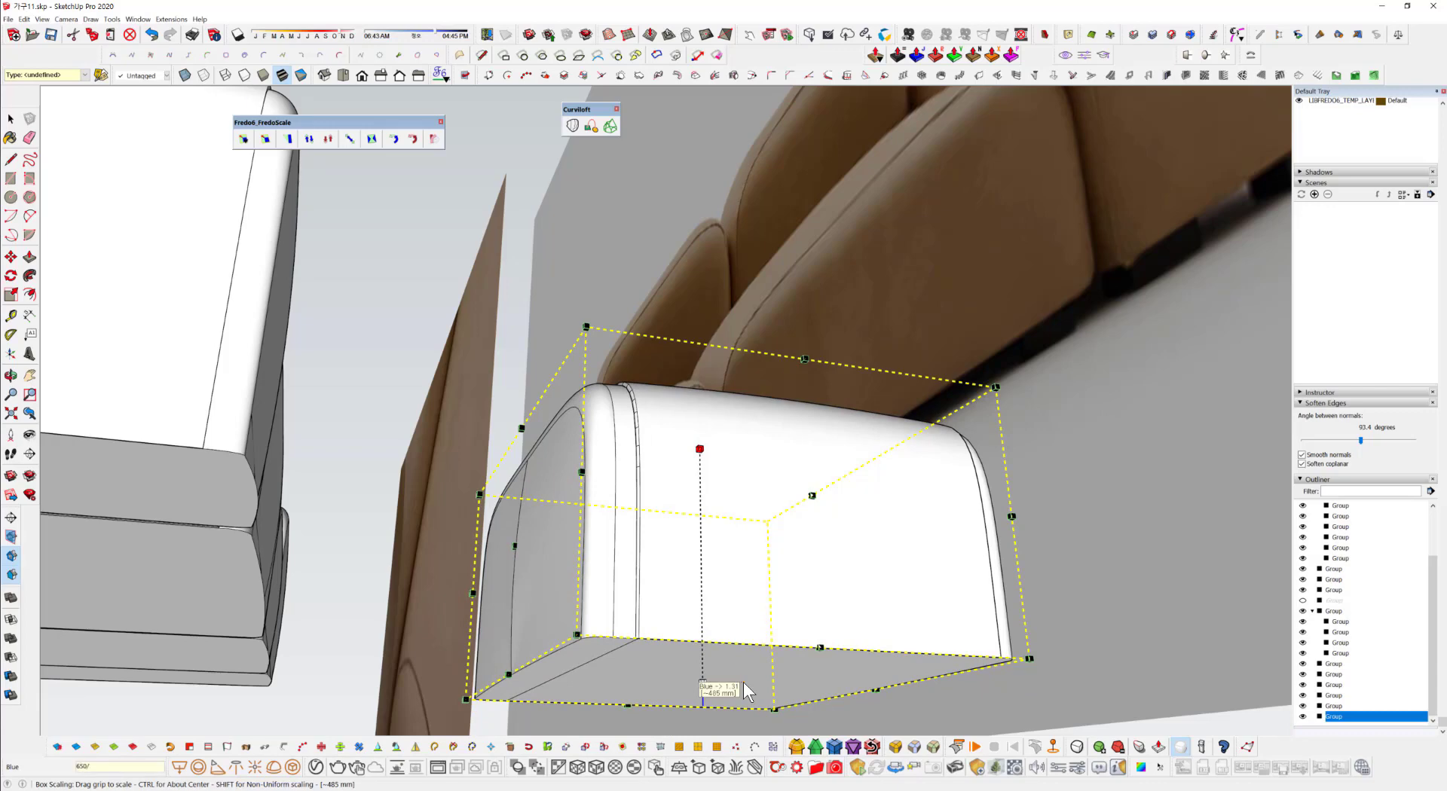
type("650/350")
key("Return")
Box-scale the backrest block's depth along the green axis by a factor of 0.50 from its rear face.
middle_click_drag(706, 675, 681, 423)
middle_click_drag(798, 449, 657, 478)
key("s")
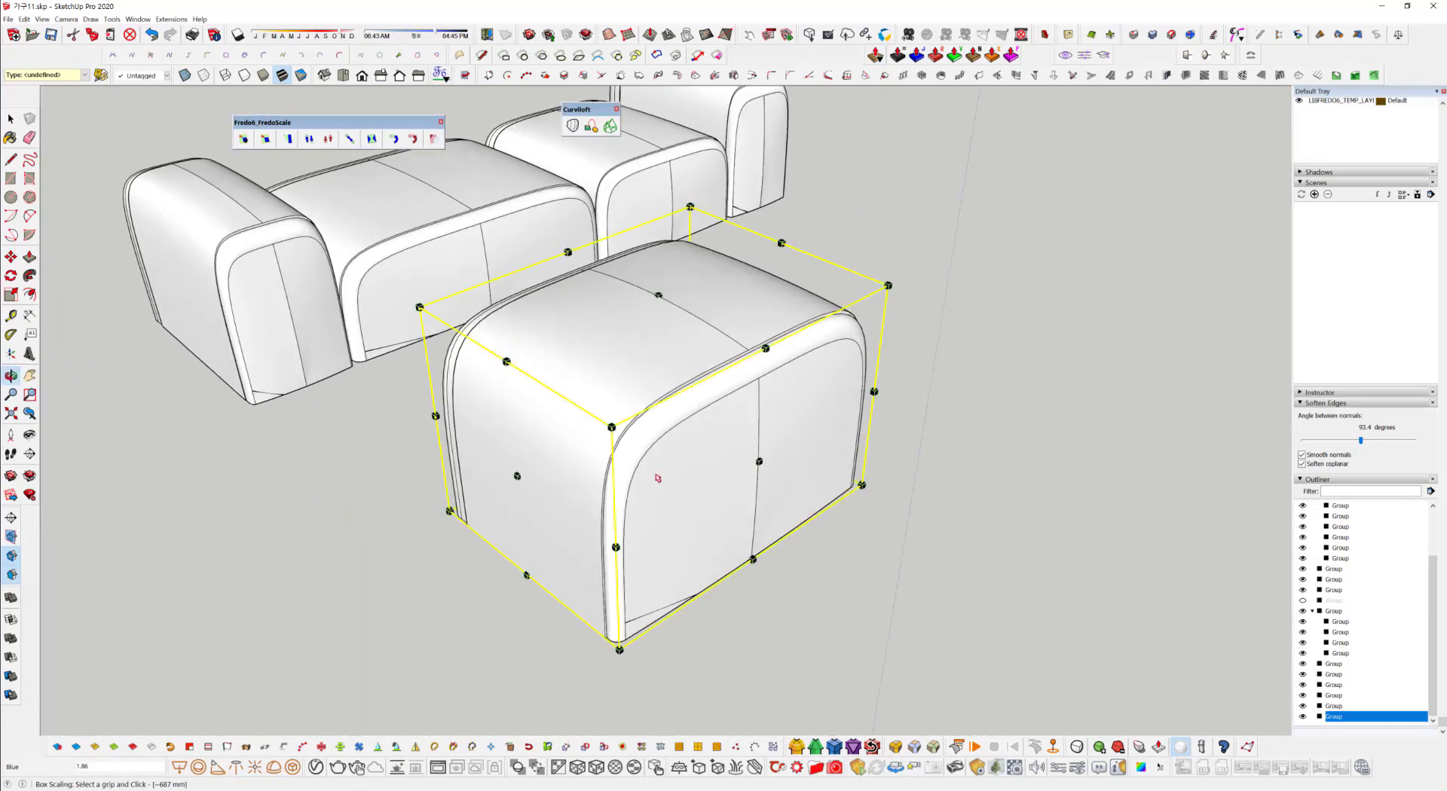
left_click_drag(760, 462, 693, 427)
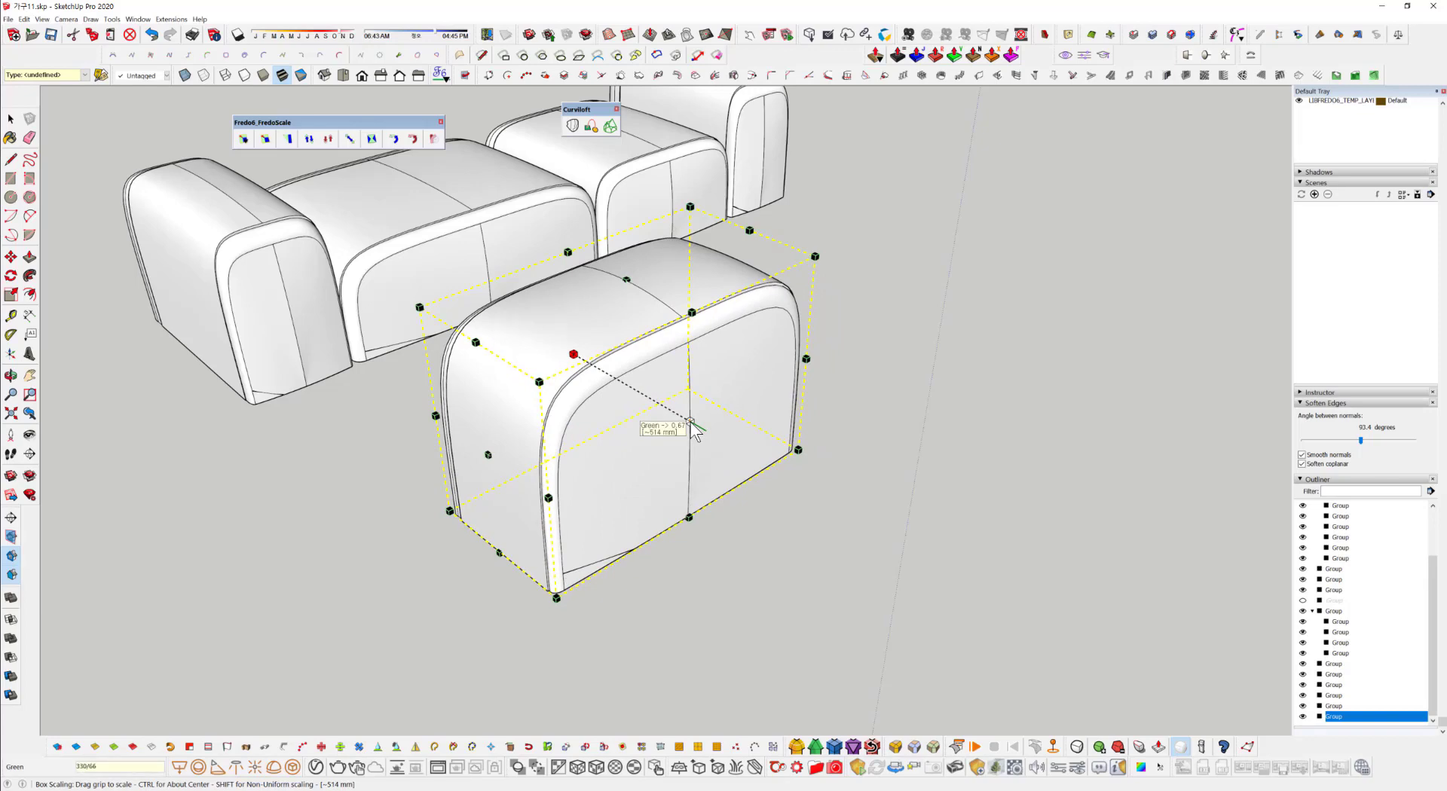
left_click_drag(691, 422, 690, 422)
Examine the short stray edges near the base of the scaled backrest block.
mouse_move(691, 422)
middle_mouse_down()
mouse_move(820, 422)
mouse_move(678, 441)
middle_mouse_up()
scroll(567, 494, "up", 4)
middle_click_drag(550, 637, 533, 324)
scroll(582, 293, "up", 4)
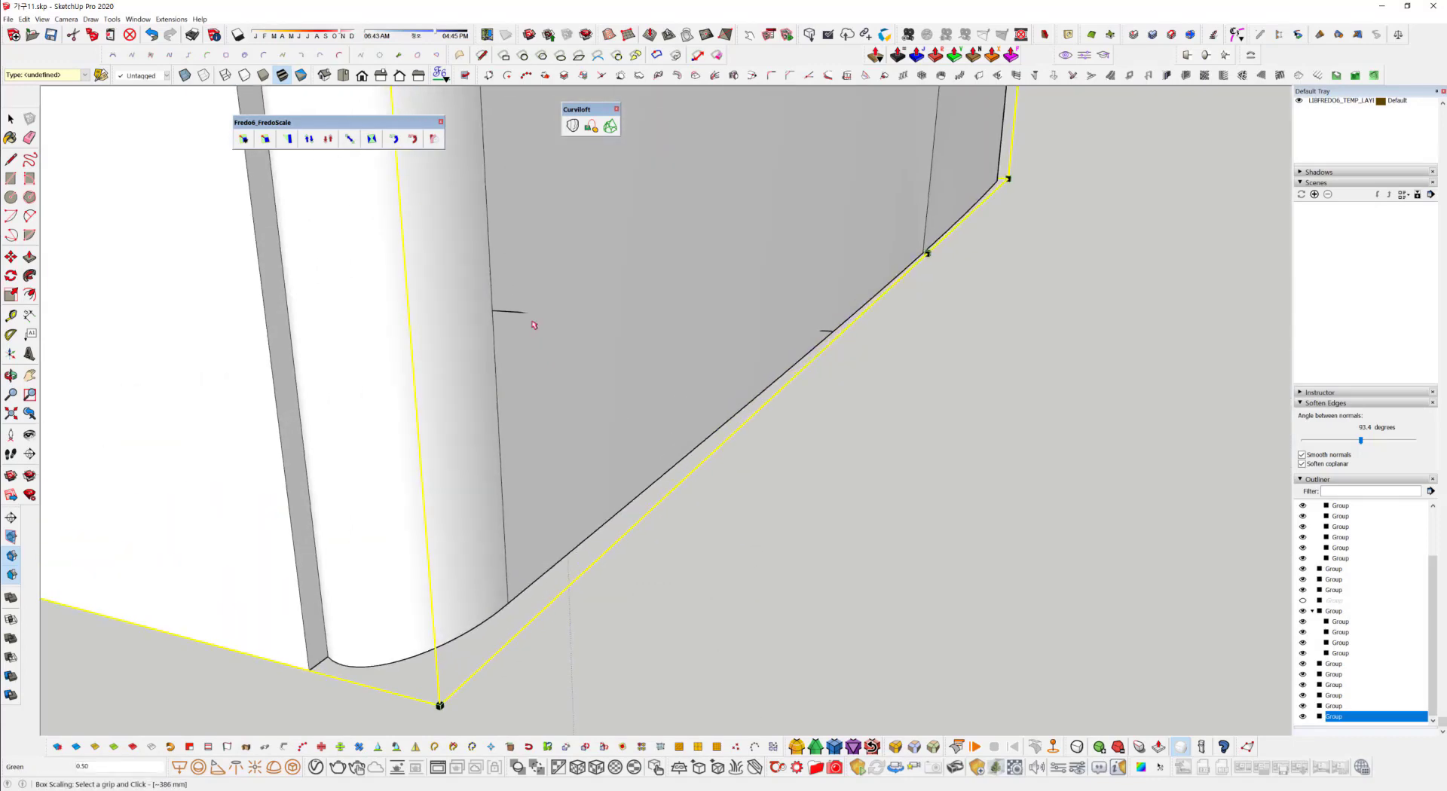
left_click(549, 323)
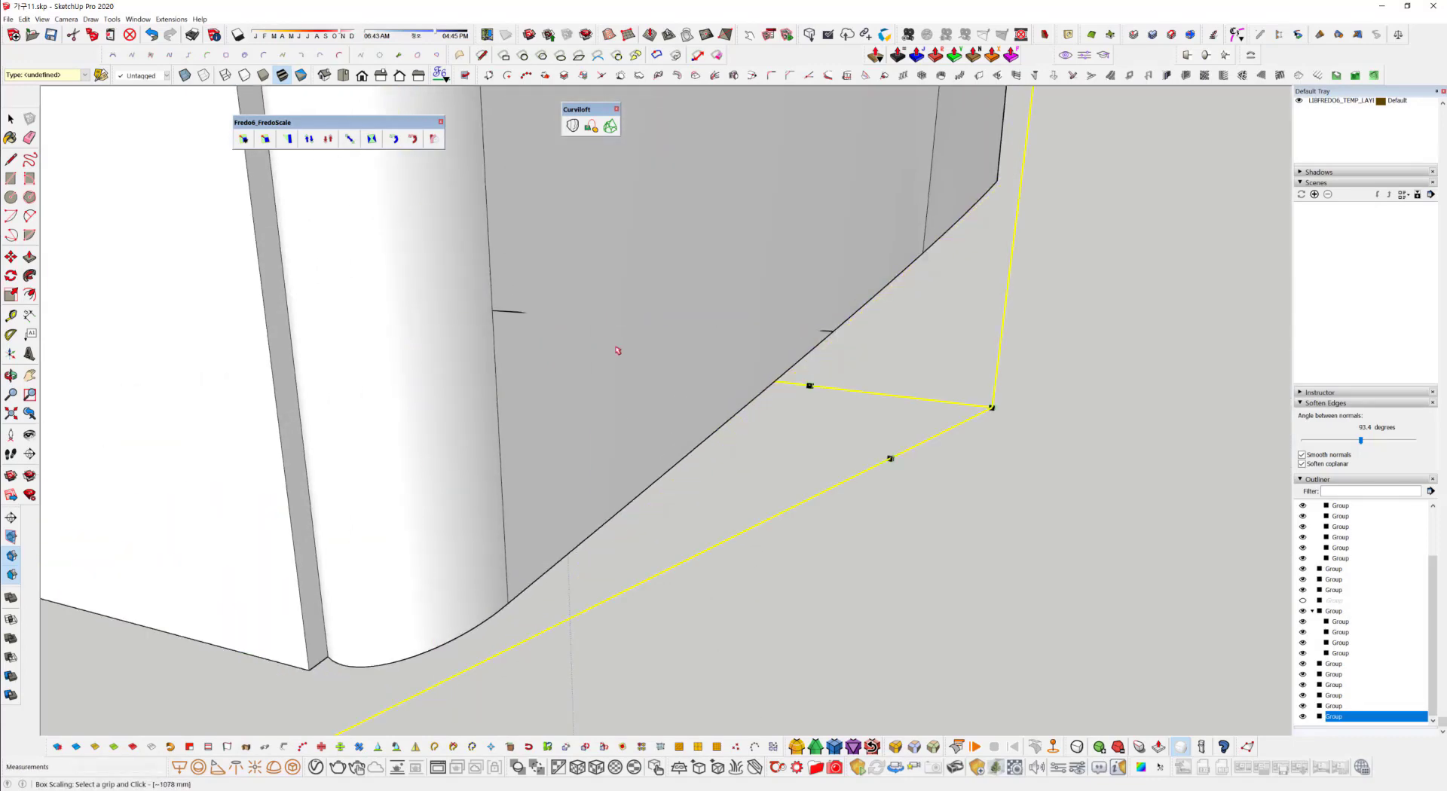
Move the backrest cushion group up against the rear side of the sofa's seat modules.
key("space")
middle_click_drag(860, 587, 753, 729)
scroll(693, 494, "down", 5)
scroll(667, 434, "down", 4)
middle_click_drag(769, 486, 607, 39, "shift")
middle_click_drag(667, 588, 659, 265)
middle_click_drag(659, 265, 819, 413, "shift")
scroll(822, 407, "up", 5)
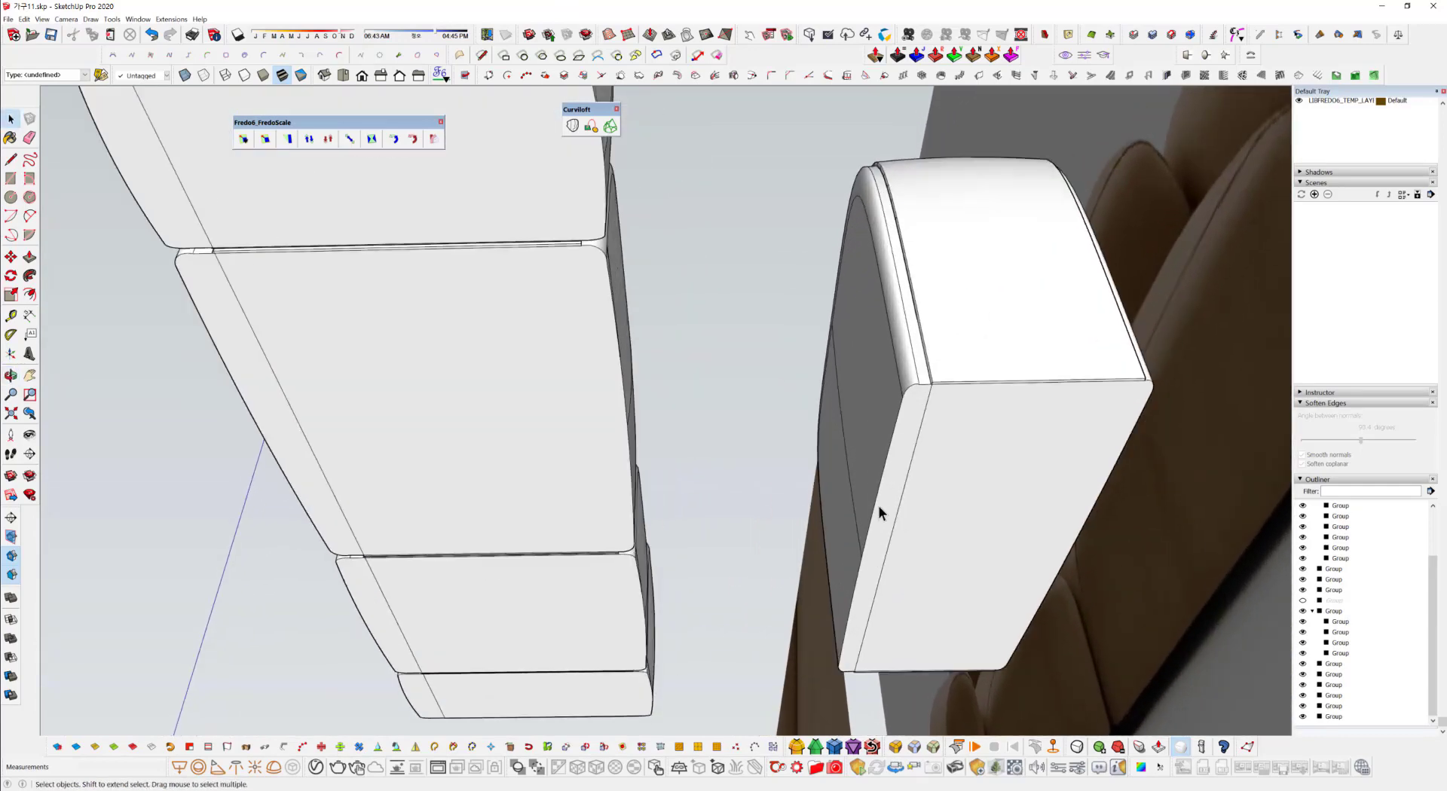
middle_click_drag(879, 507, 713, 502)
key("m")
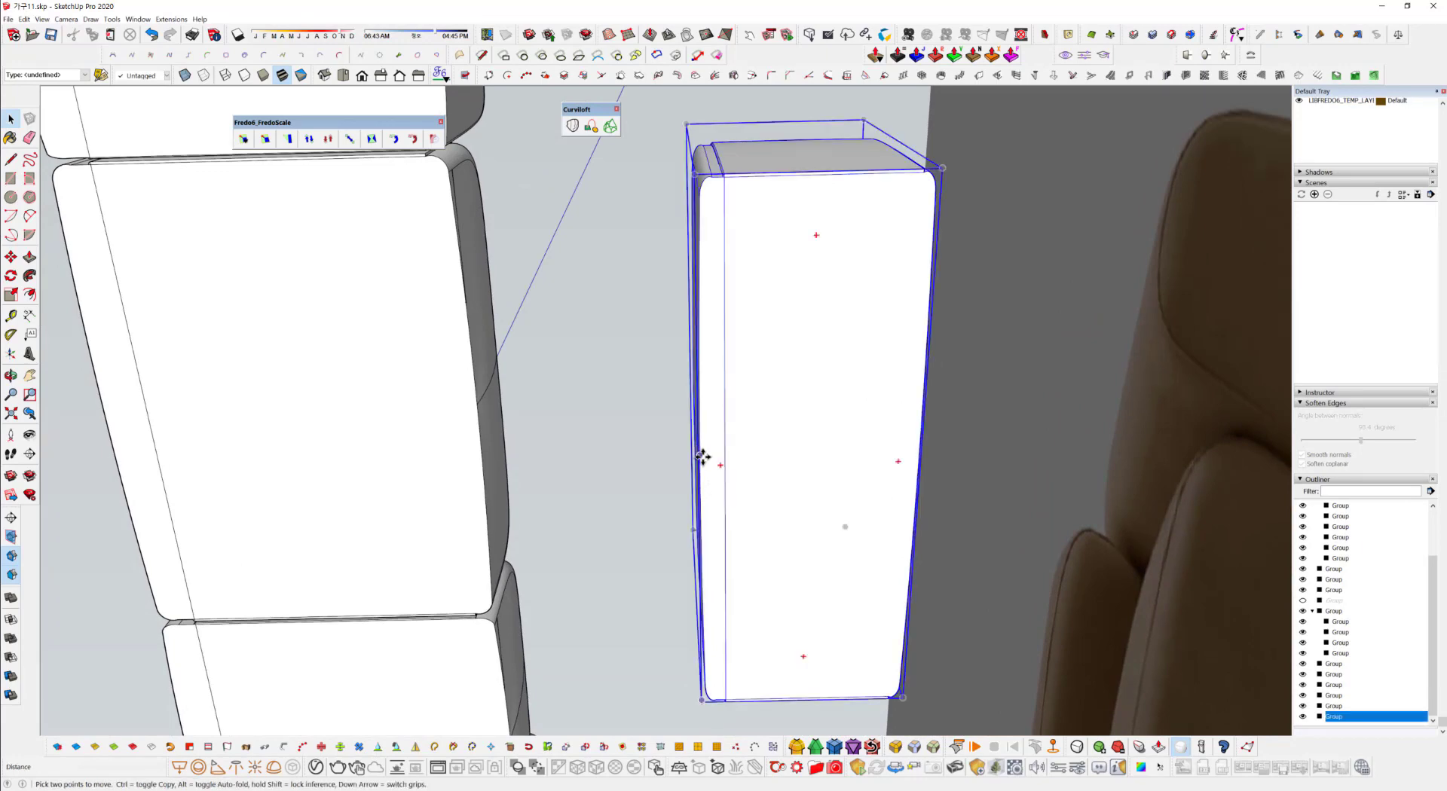
middle_click_drag(714, 457, 120, 589)
left_click(752, 627)
left_click(482, 441)
middle_click_drag(541, 609, 233, 495)
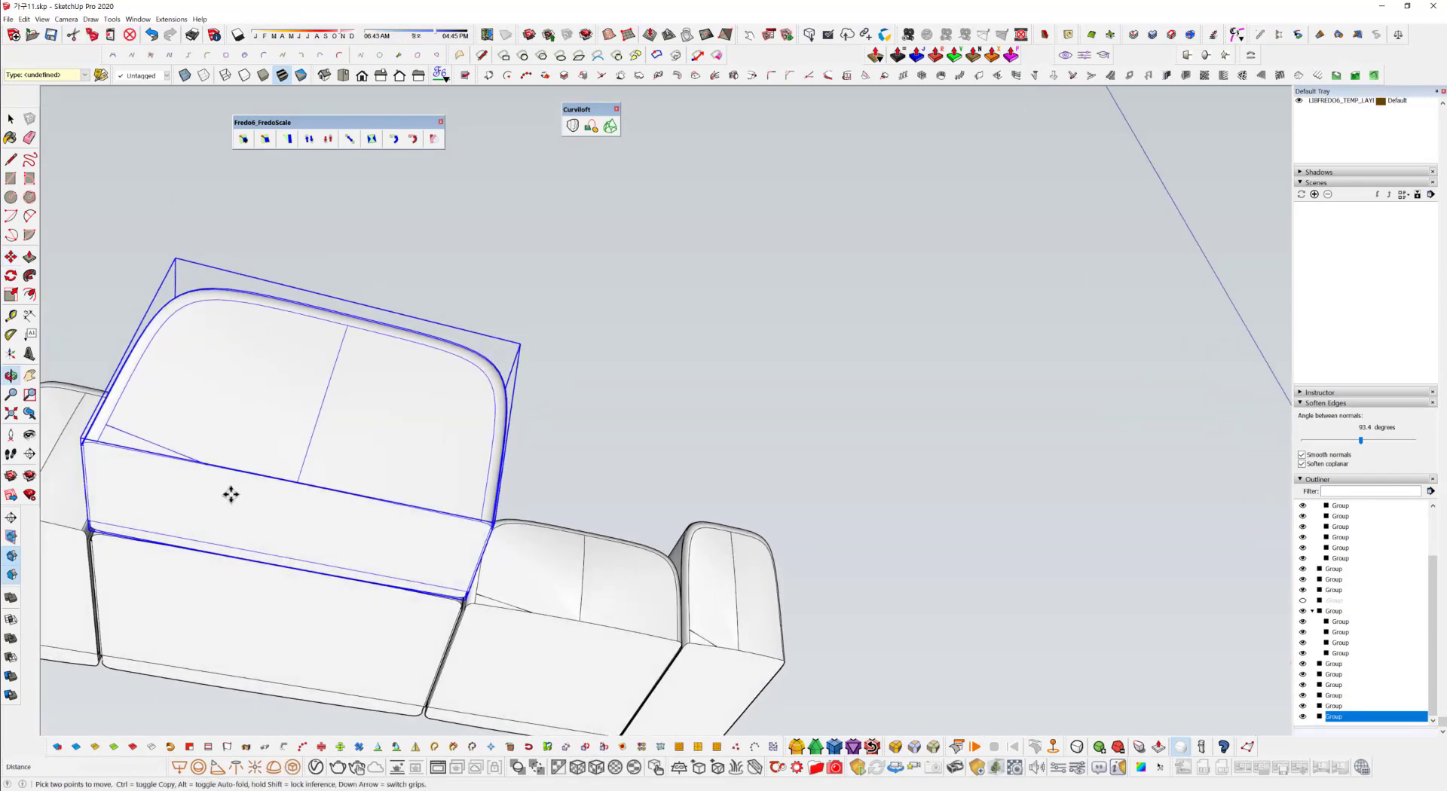
Reselect the backrest cushion and slide it along the back of the seats.
left_click(279, 565)
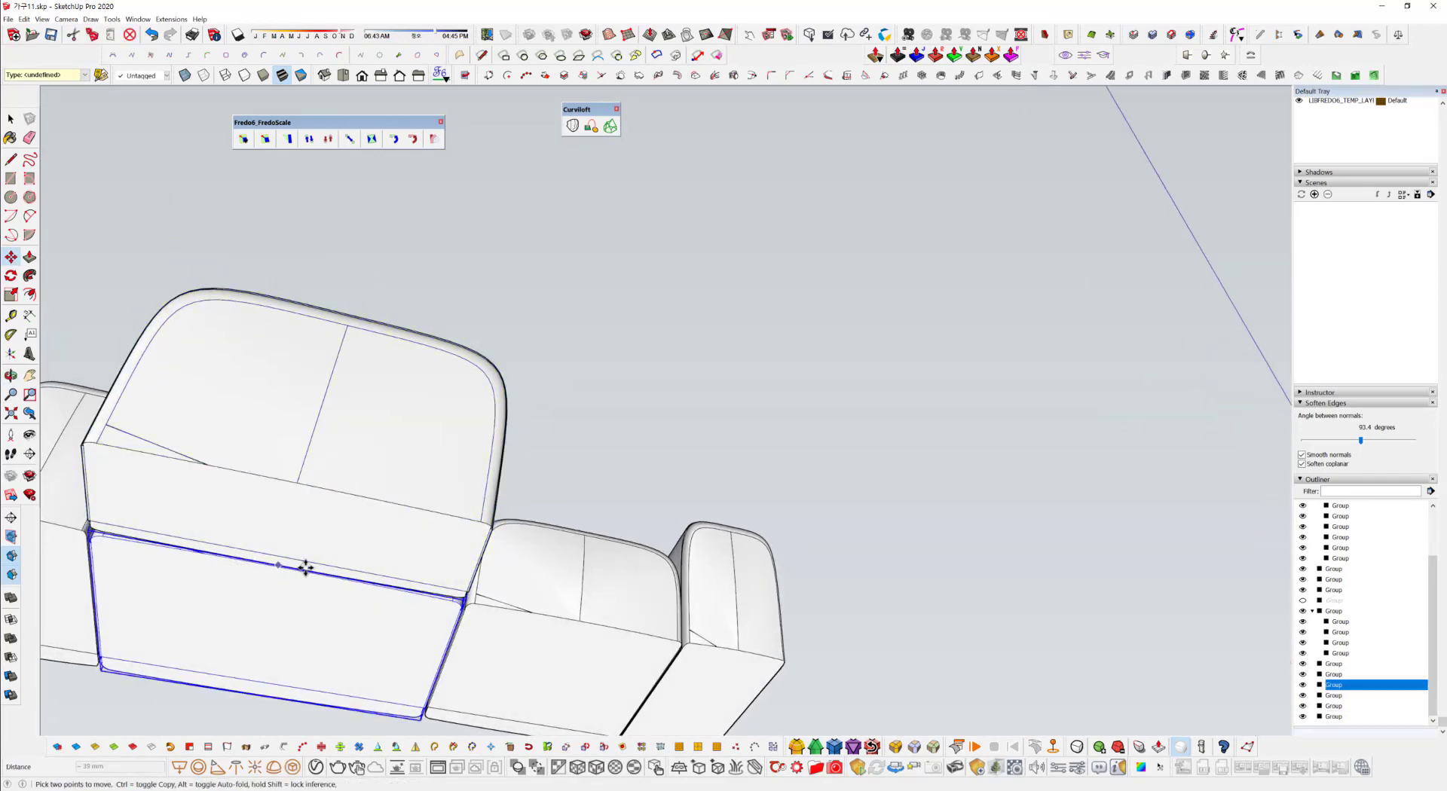
key("space")
left_click(297, 564)
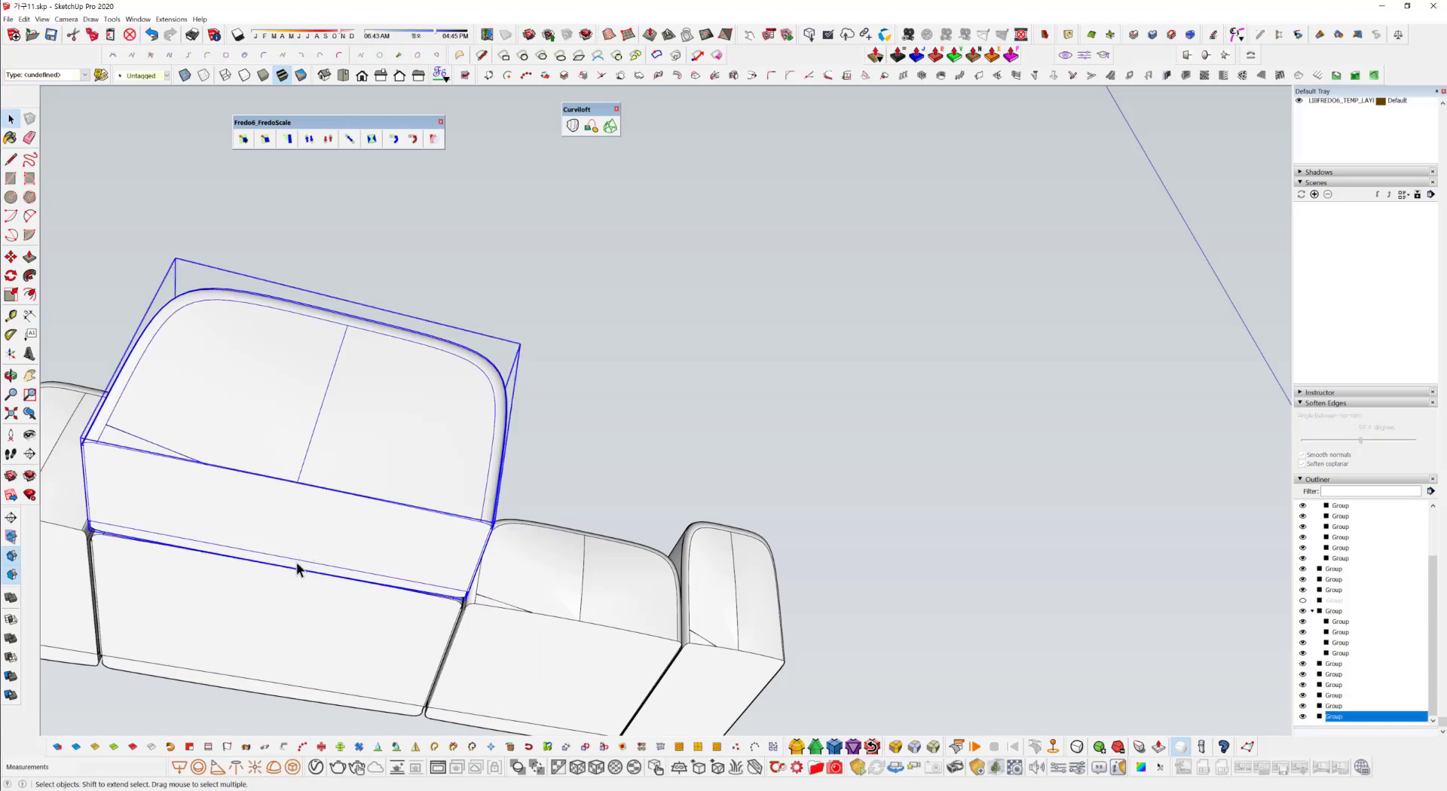
key("q")
key("m")
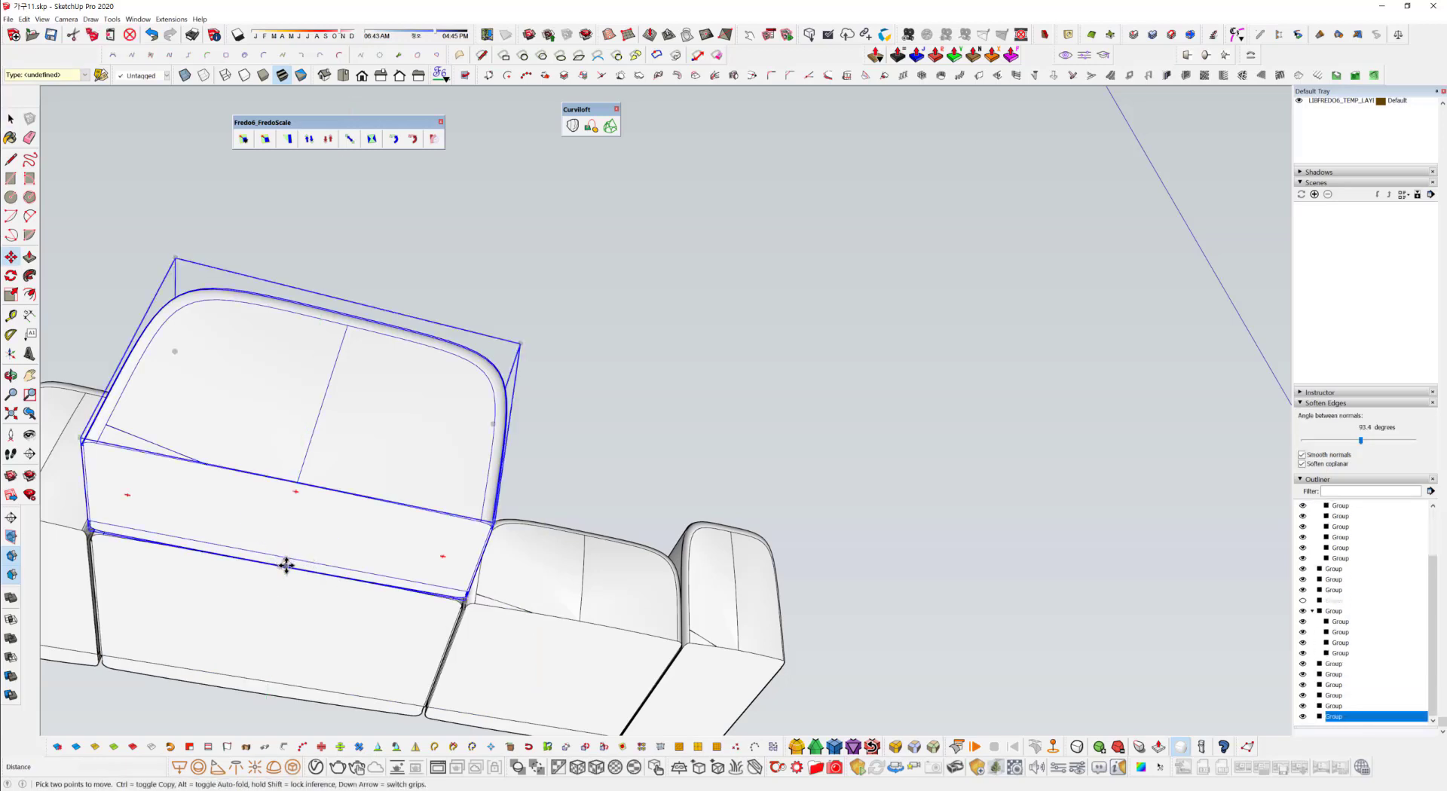
left_click_drag(285, 567, 522, 610)
middle_click_drag(469, 537, 552, 495)
scroll(765, 550, "down", 7)
scroll(533, 478, "up", 5)
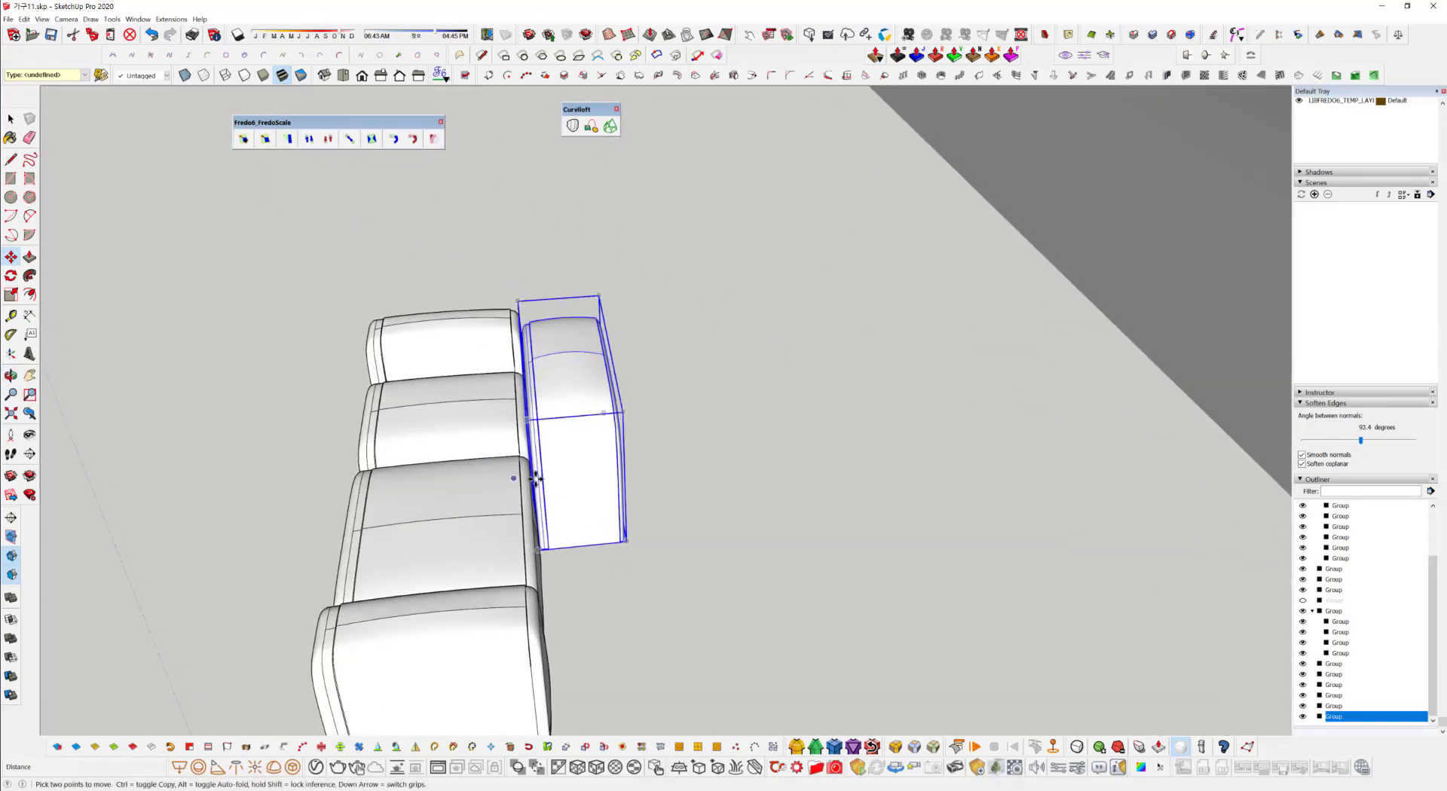
Copy the backrest cushion along the red axis by about 1009 mm to sit beside the original behind the wide seat.
middle_click_drag(695, 490, 565, 360)
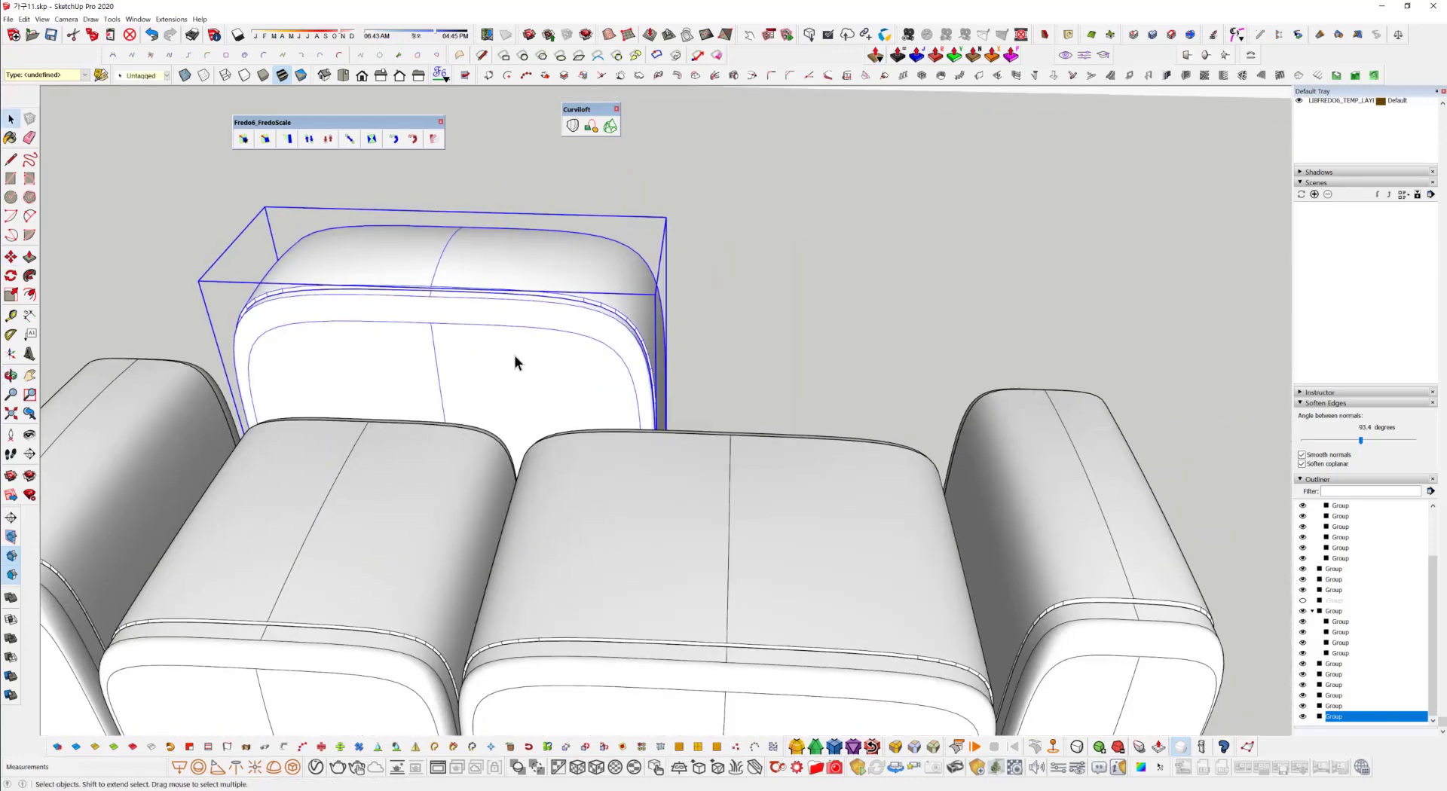
key("m")
left_click(469, 334)
key("ctrl")
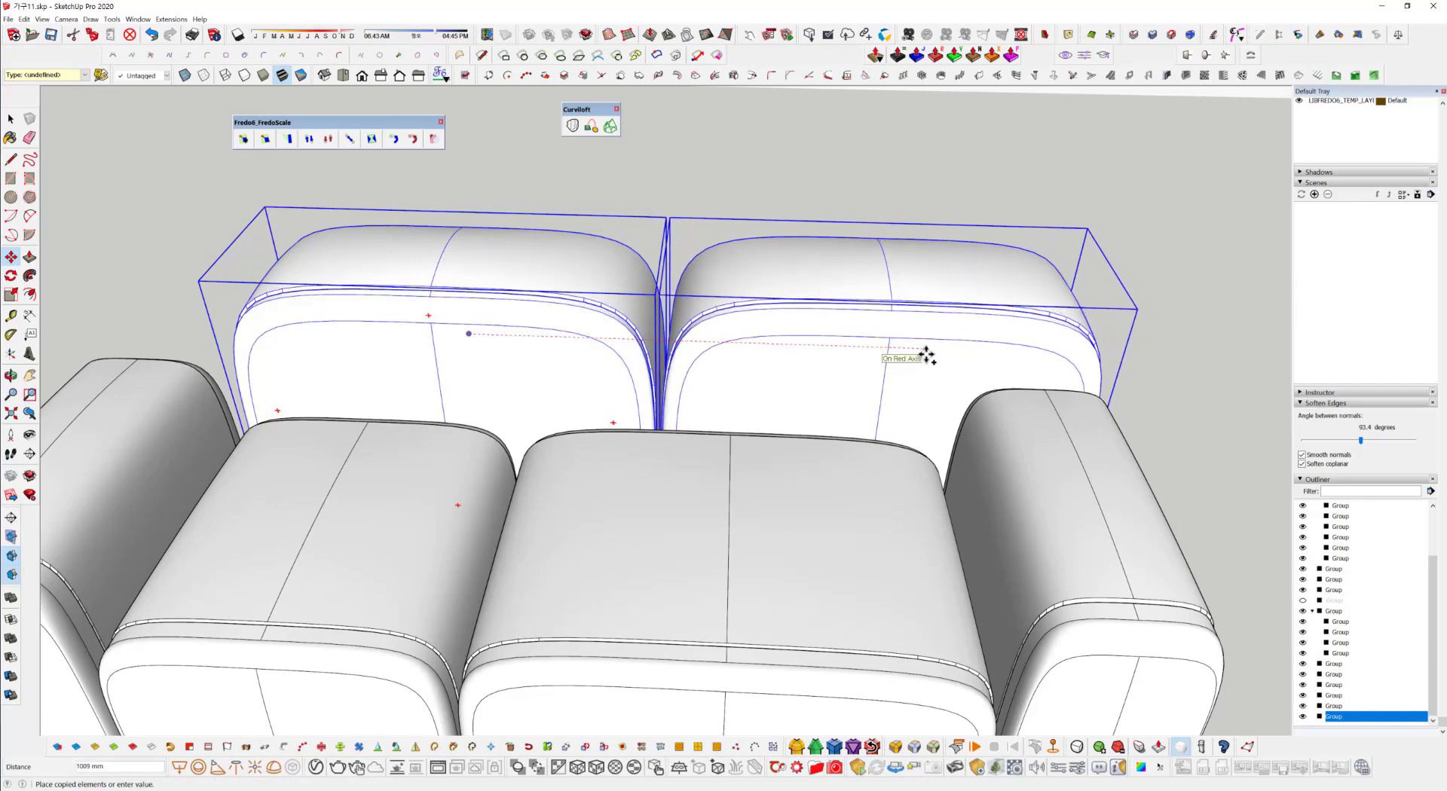
left_click(927, 355)
middle_click_drag(927, 356, 721, 338)
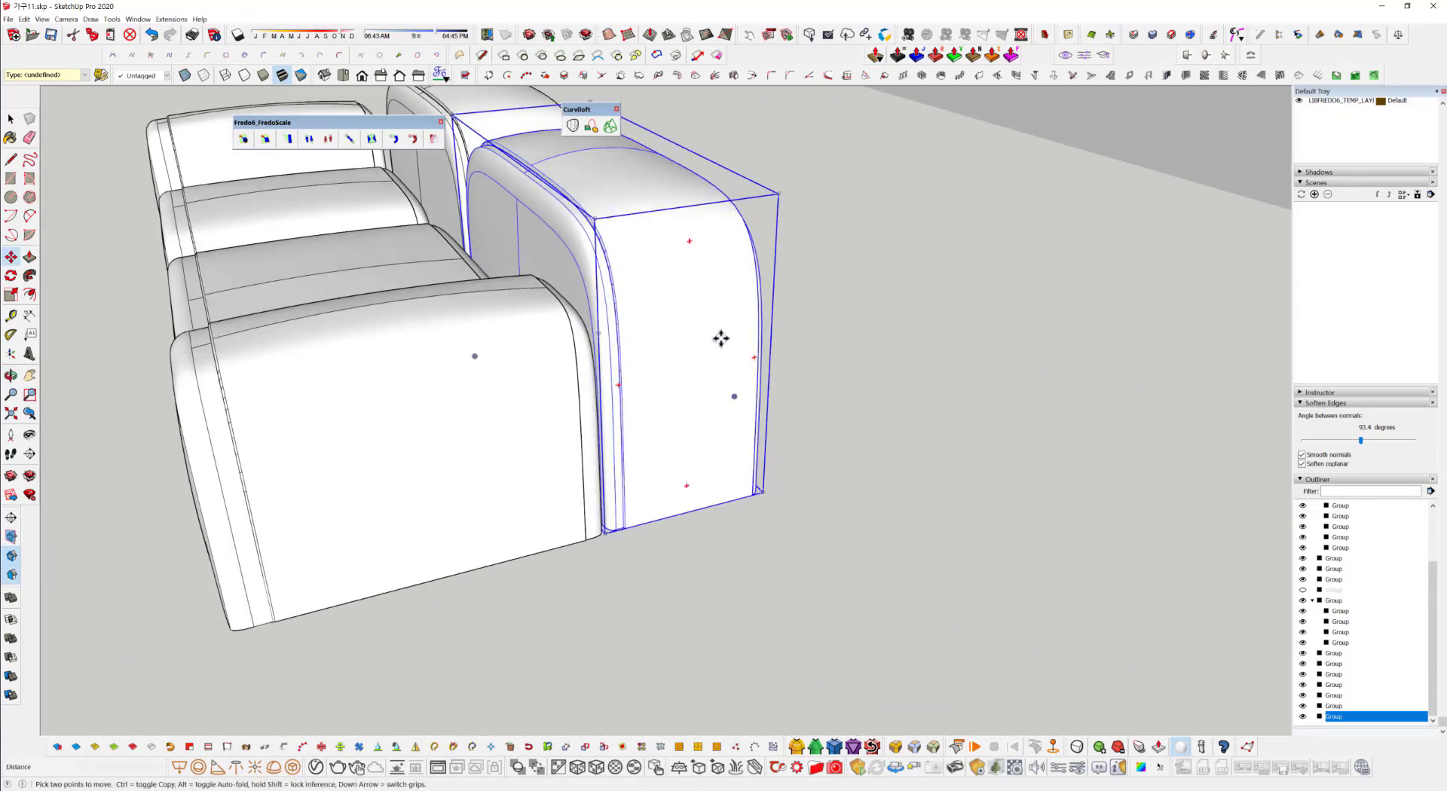
Shrink the copied backrest cushion's width along the red axis with FredoScale box scaling to a factor of 0.67.
left_click(265, 142)
middle_click_drag(850, 408, 760, 350)
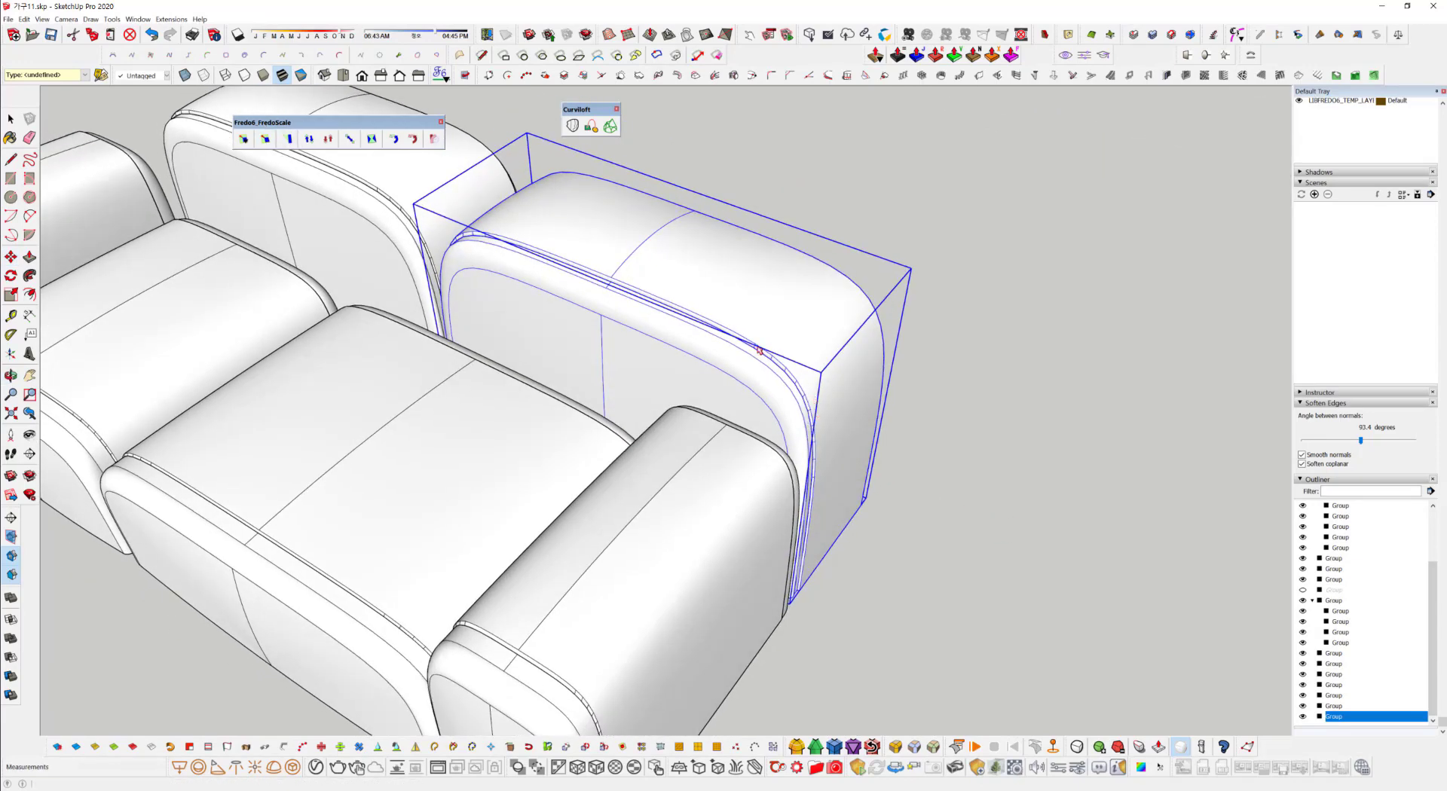
left_click(266, 140)
left_click_drag(847, 446, 786, 417)
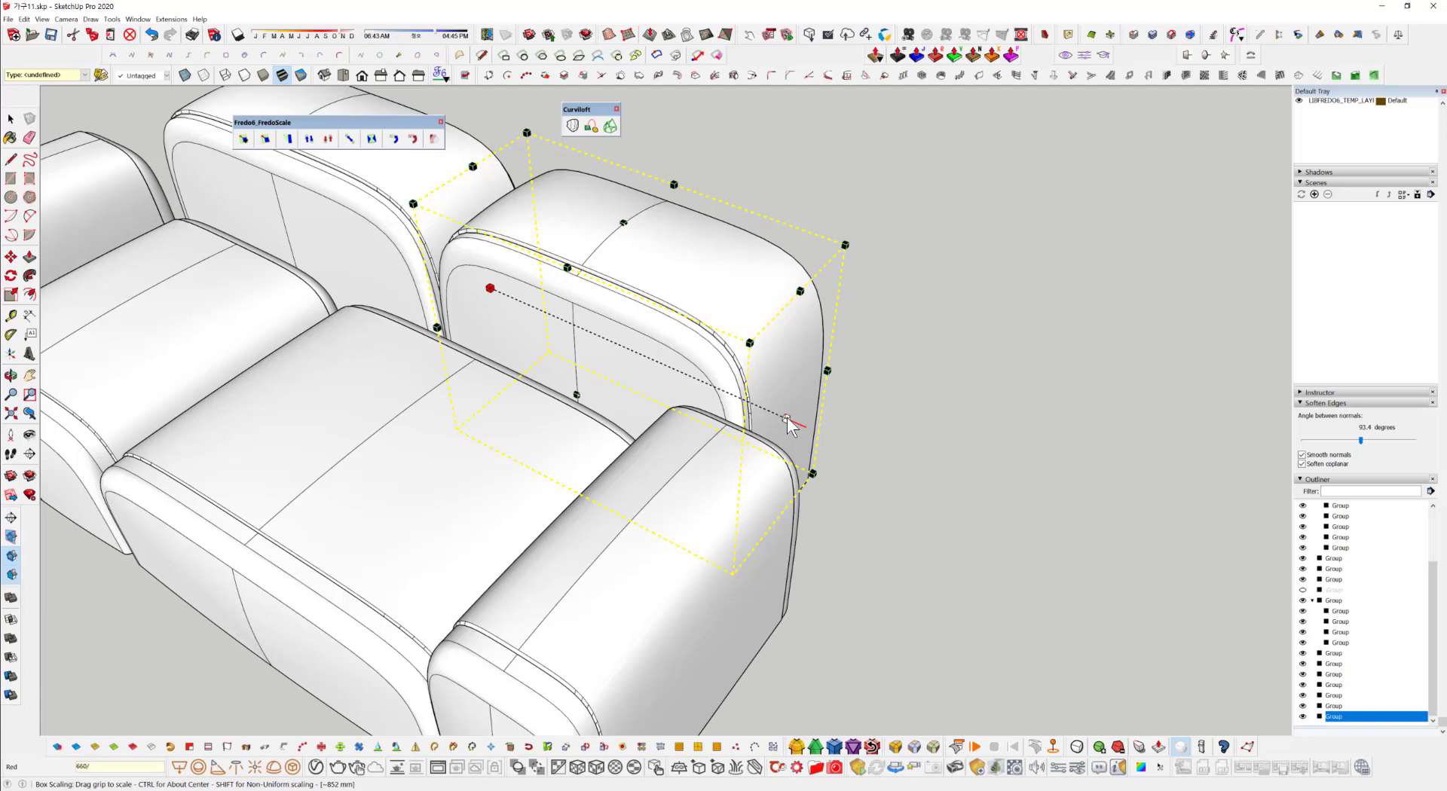
left_click(787, 417)
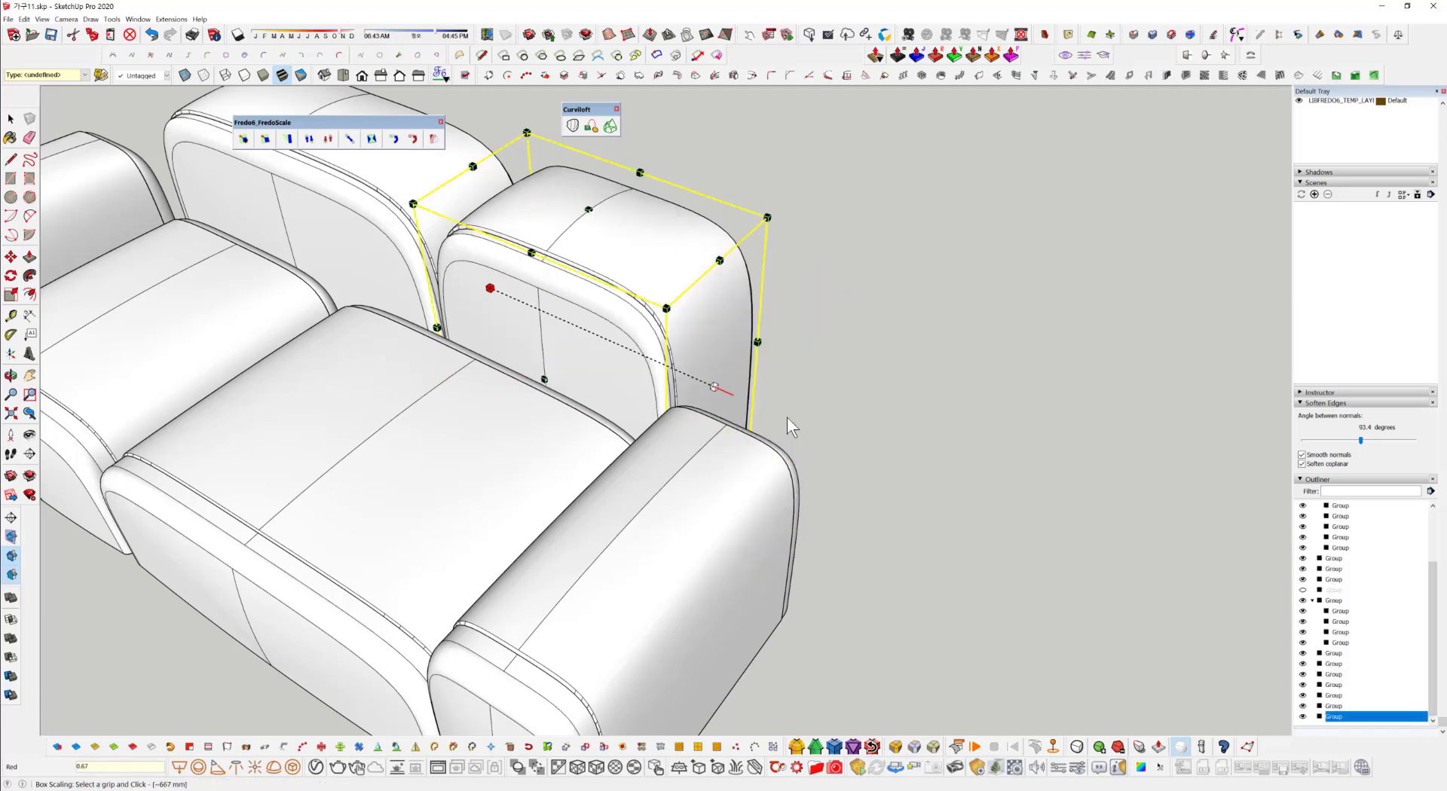
middle_click_drag(787, 418, 969, 365)
scroll(969, 364, "down", 5)
middle_click_drag(849, 429, 1036, 370)
key("space")
Examine the assembled sofa modules from several angles and compare them with the reference photo, including its feet.
left_click(975, 491)
middle_click_drag(613, 434, 622, 498)
scroll(674, 437, "down", 3)
left_click(528, 445)
left_click(686, 441)
left_click(687, 509)
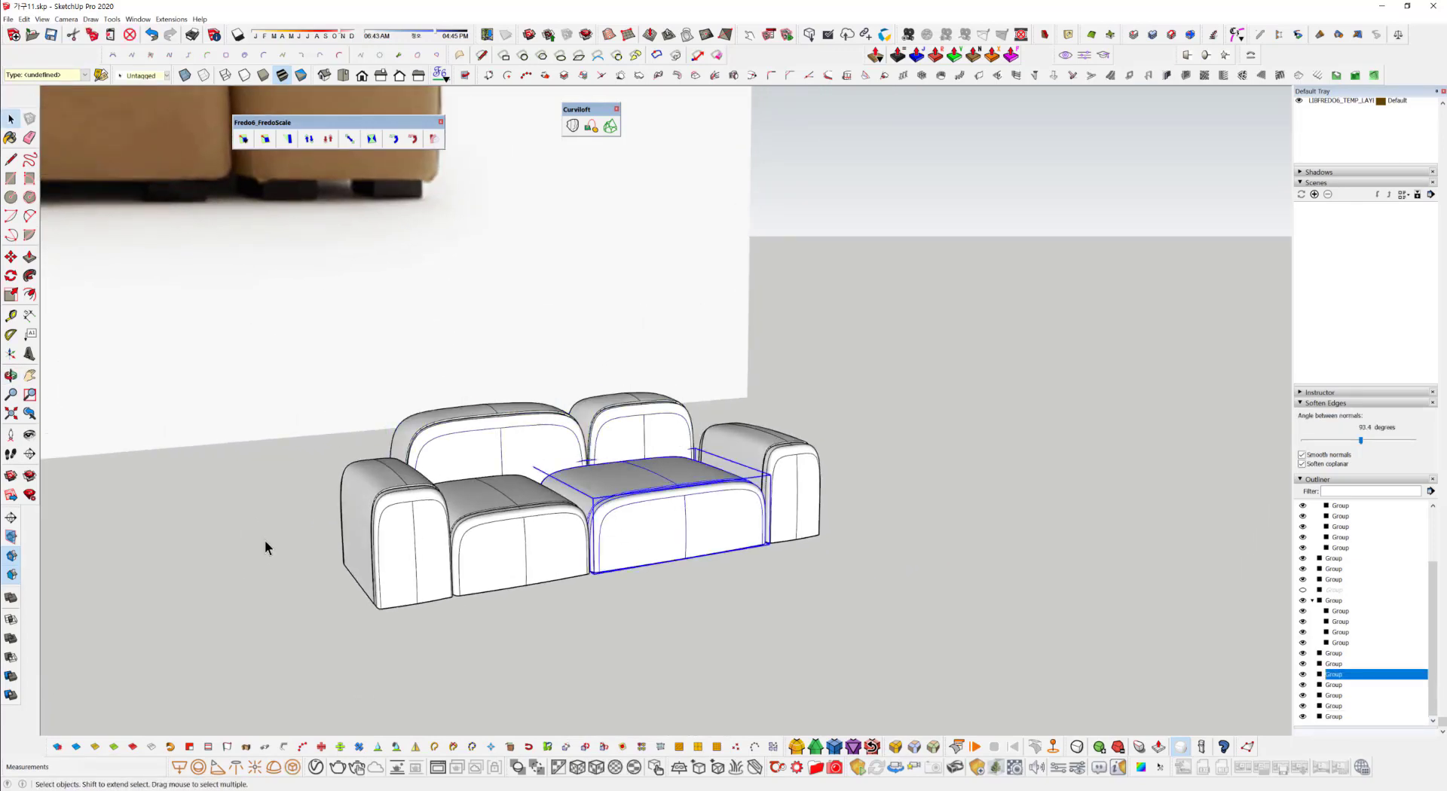
left_click(401, 541)
scroll(413, 472, "down", 3)
scroll(458, 482, "down", 2)
middle_click_drag(504, 499, 588, 537)
middle_click_drag(588, 536, 700, 516, "shift")
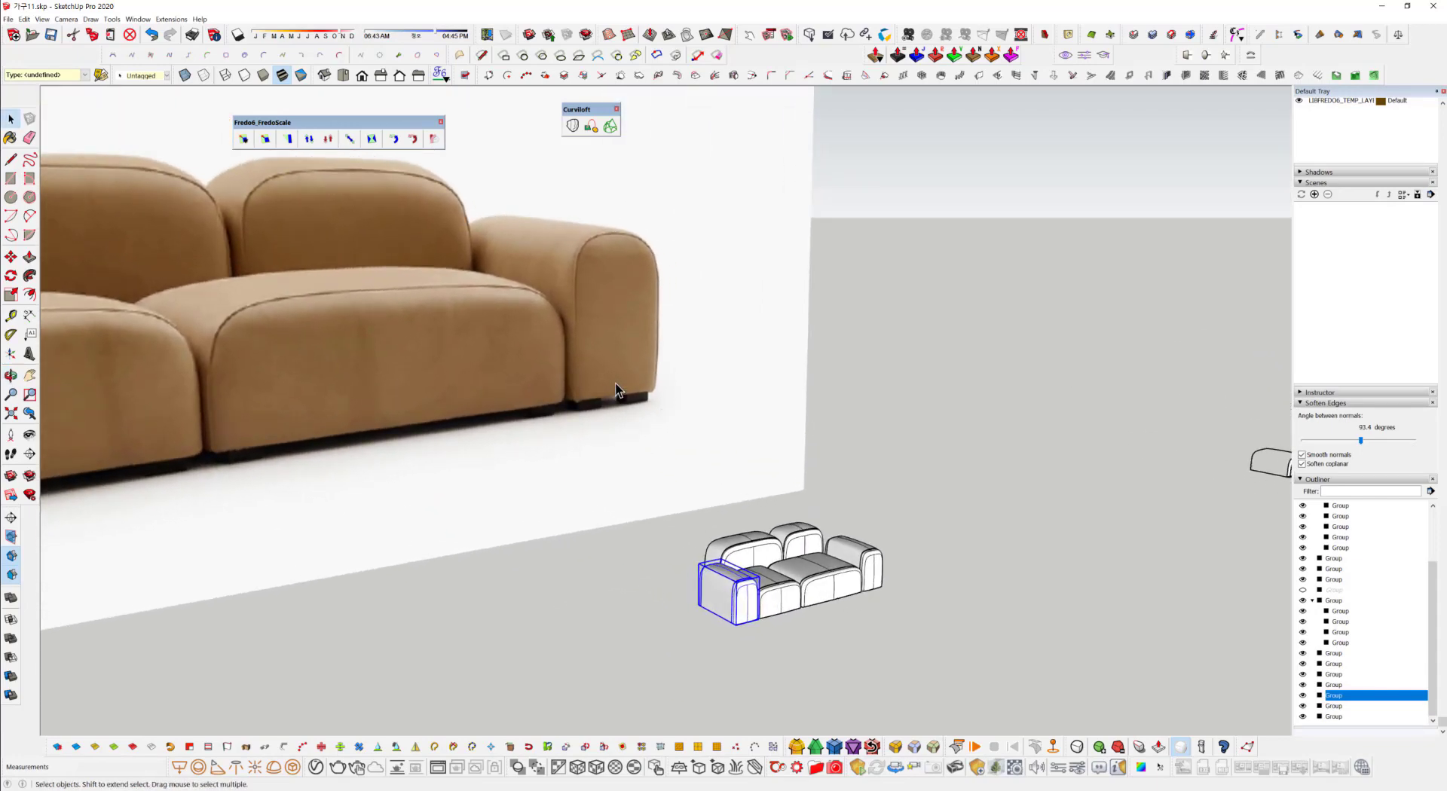
middle_click_drag(846, 618, 623, 329)
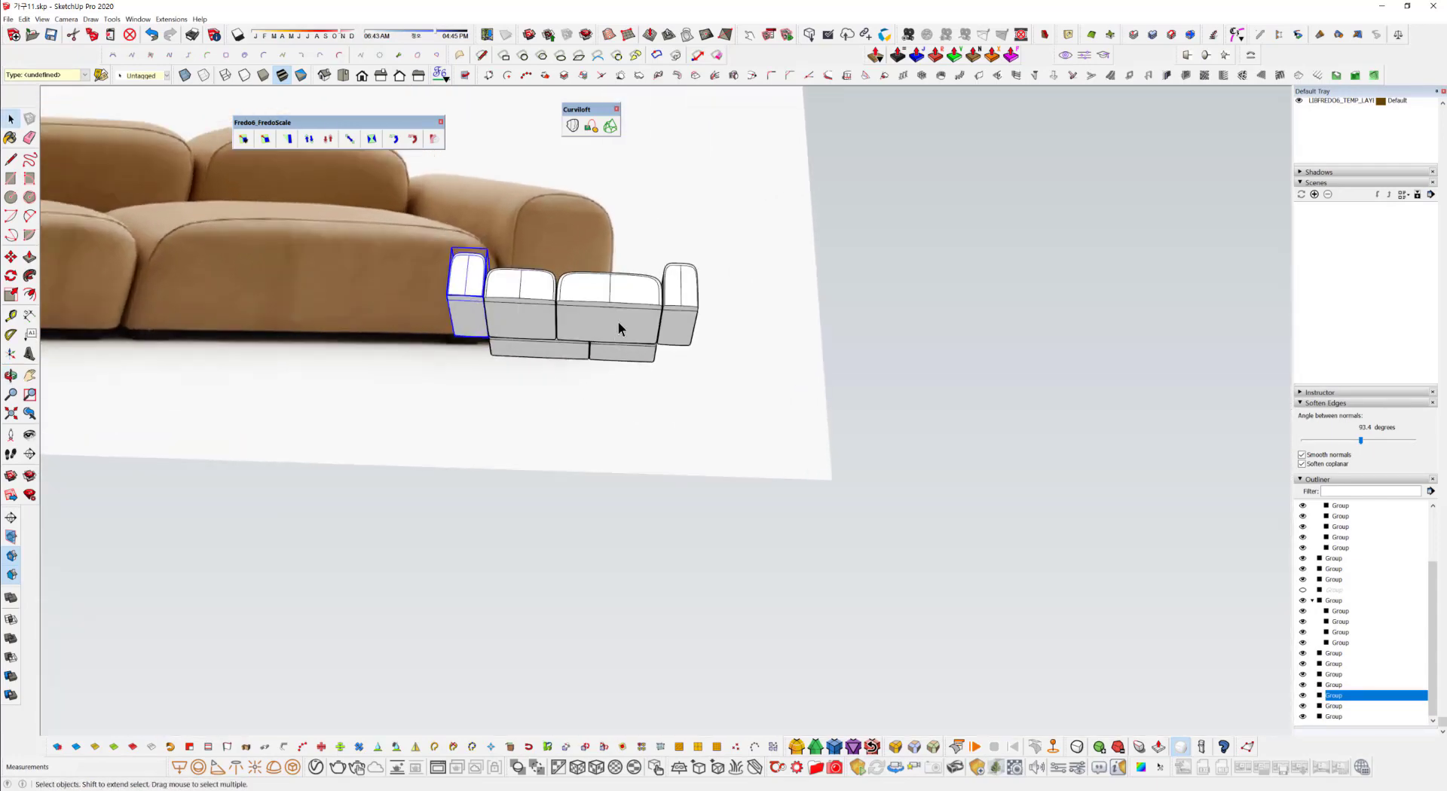
Open the narrower seat module's group for editing with its underside in view.
scroll(603, 329, "up", 4)
middle_click_drag(523, 335, 556, 398)
scroll(596, 399, "up", 6)
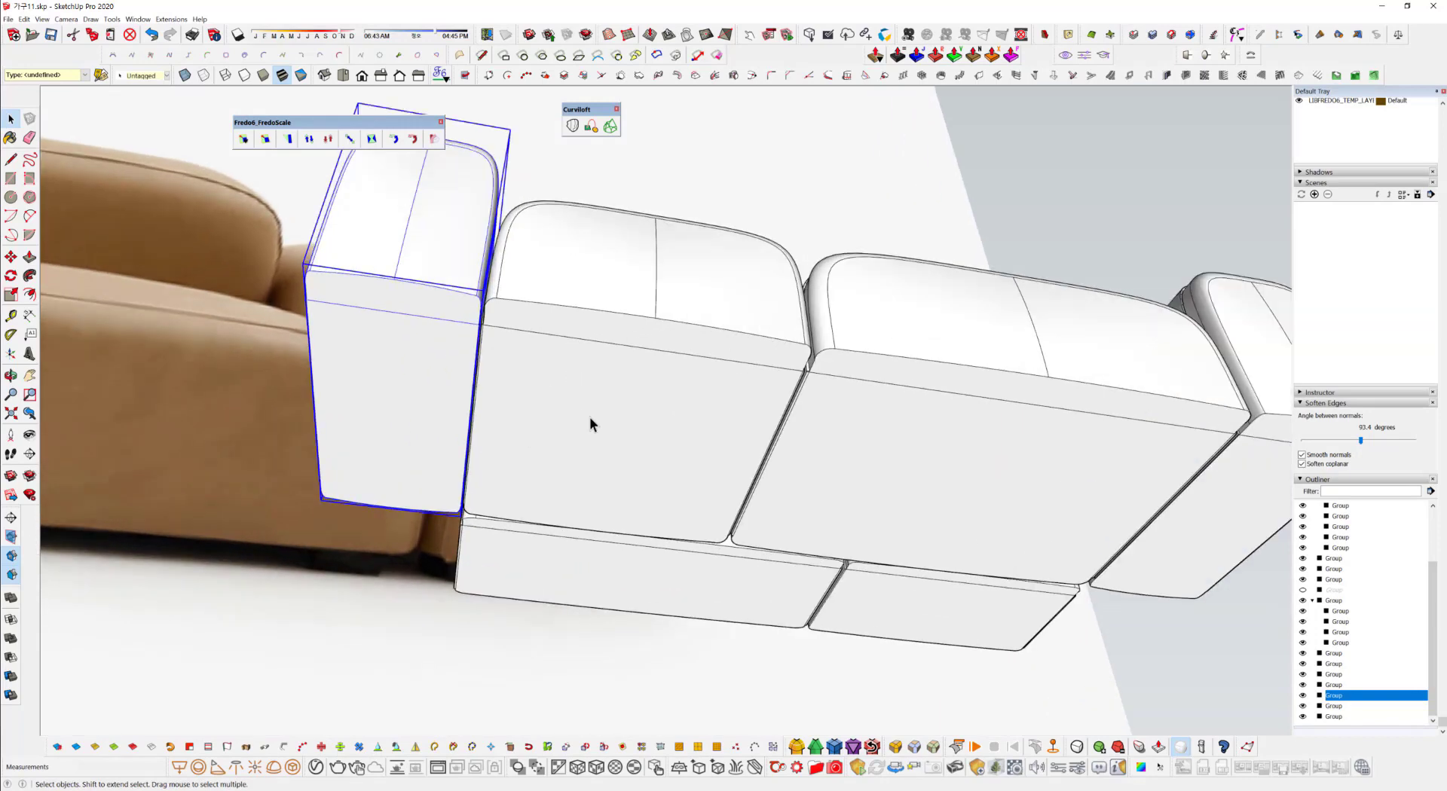
left_click(610, 387)
middle_click_drag(691, 527, 654, 540)
double_click(645, 352)
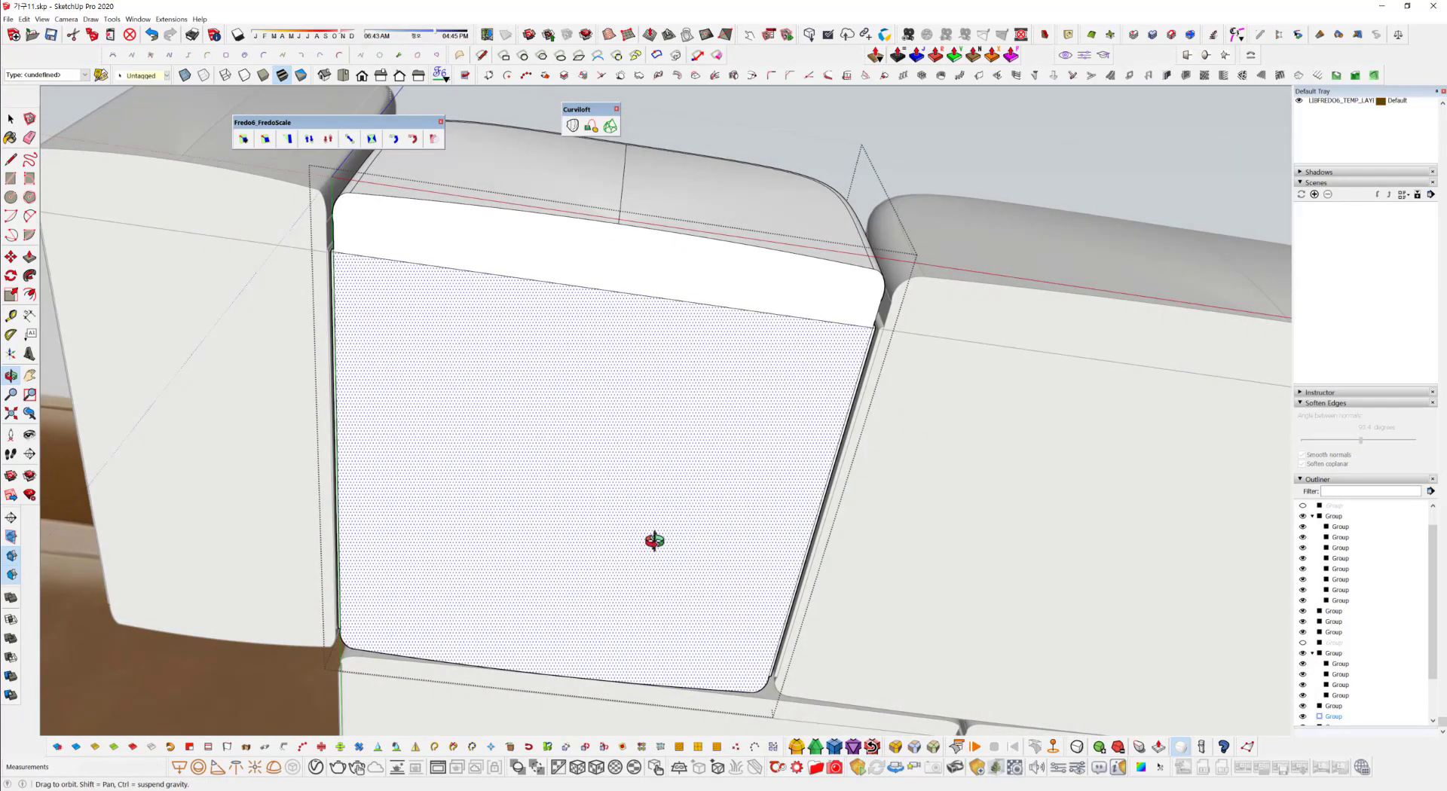
scroll(640, 475, "down", 3)
left_click(811, 289)
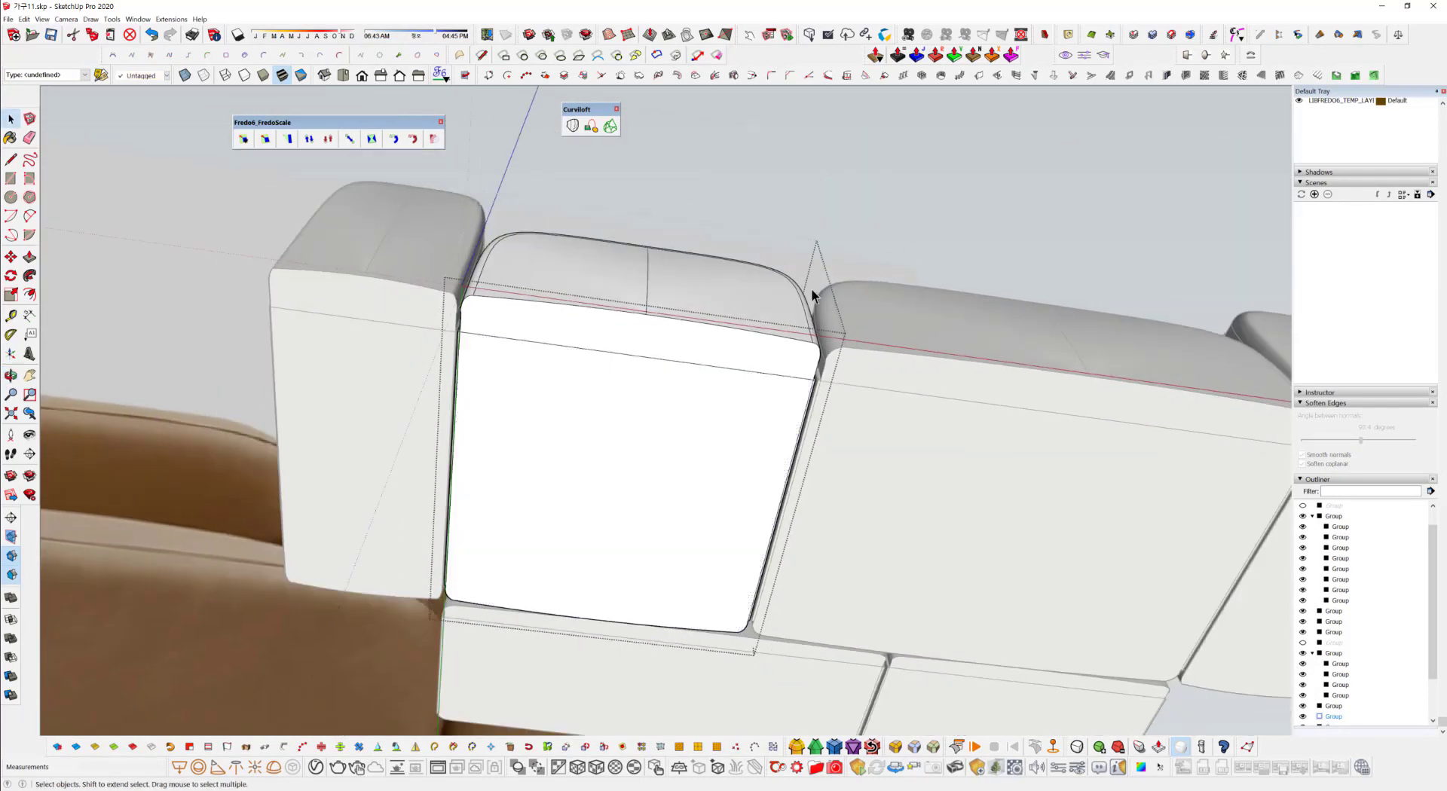
Draw an 80 x 80 mm rectangle on the underside of the open seat module, near its front corner.
middle_click_drag(595, 350, 331, 490)
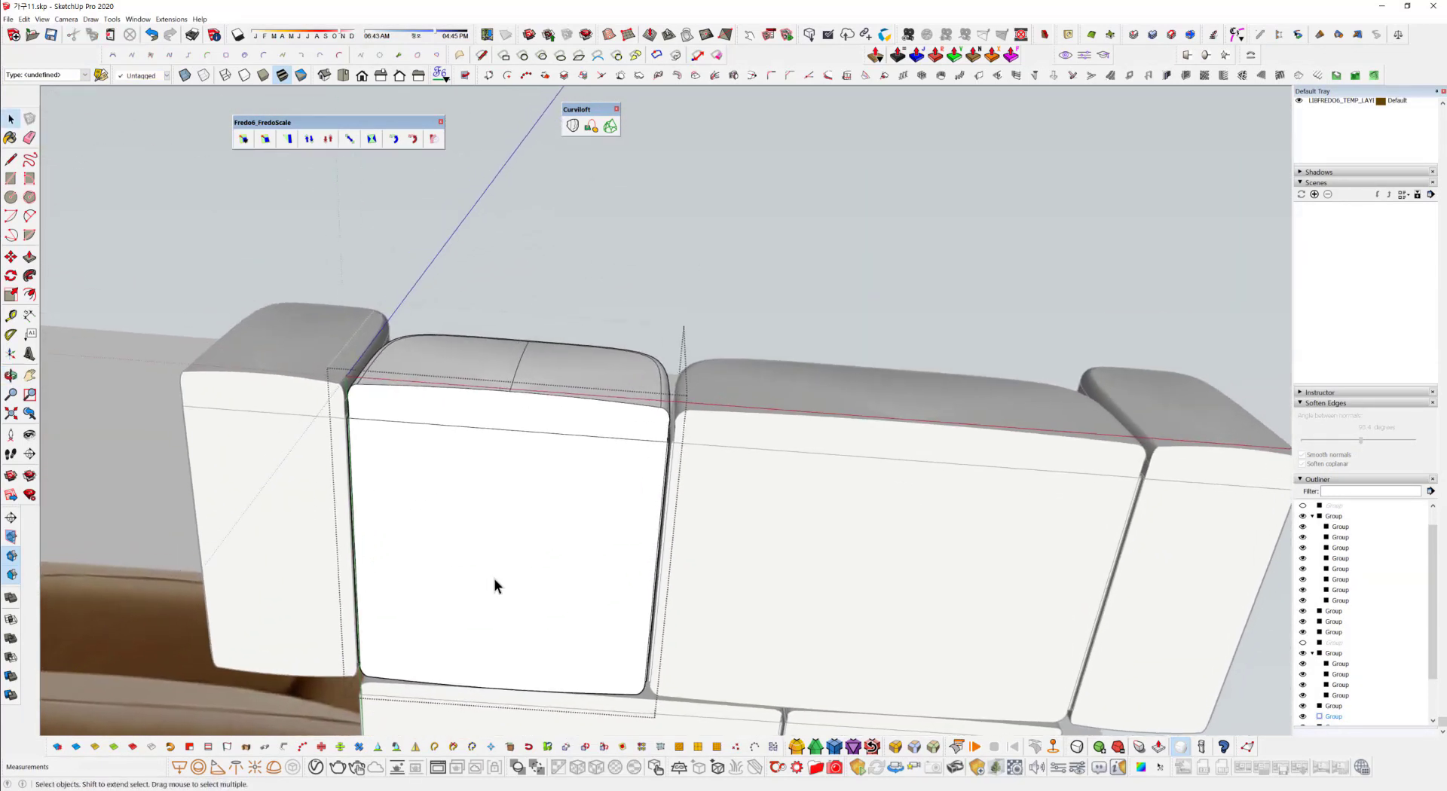
middle_click_drag(494, 579, 585, 556)
middle_click_drag(584, 556, 599, 562, "shift")
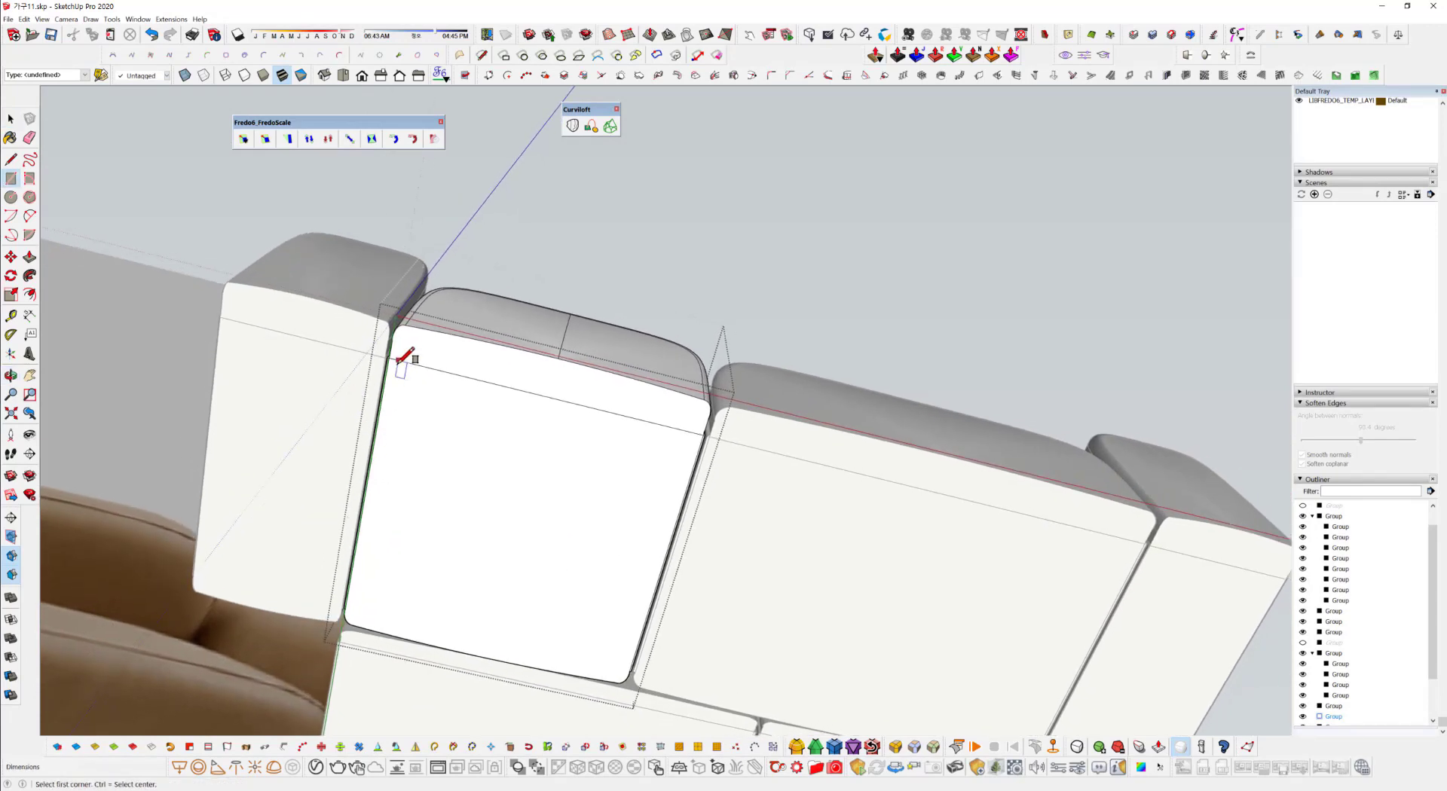
middle_click_drag(410, 366, 478, 339)
key("r")
scroll(456, 270, "up", 3)
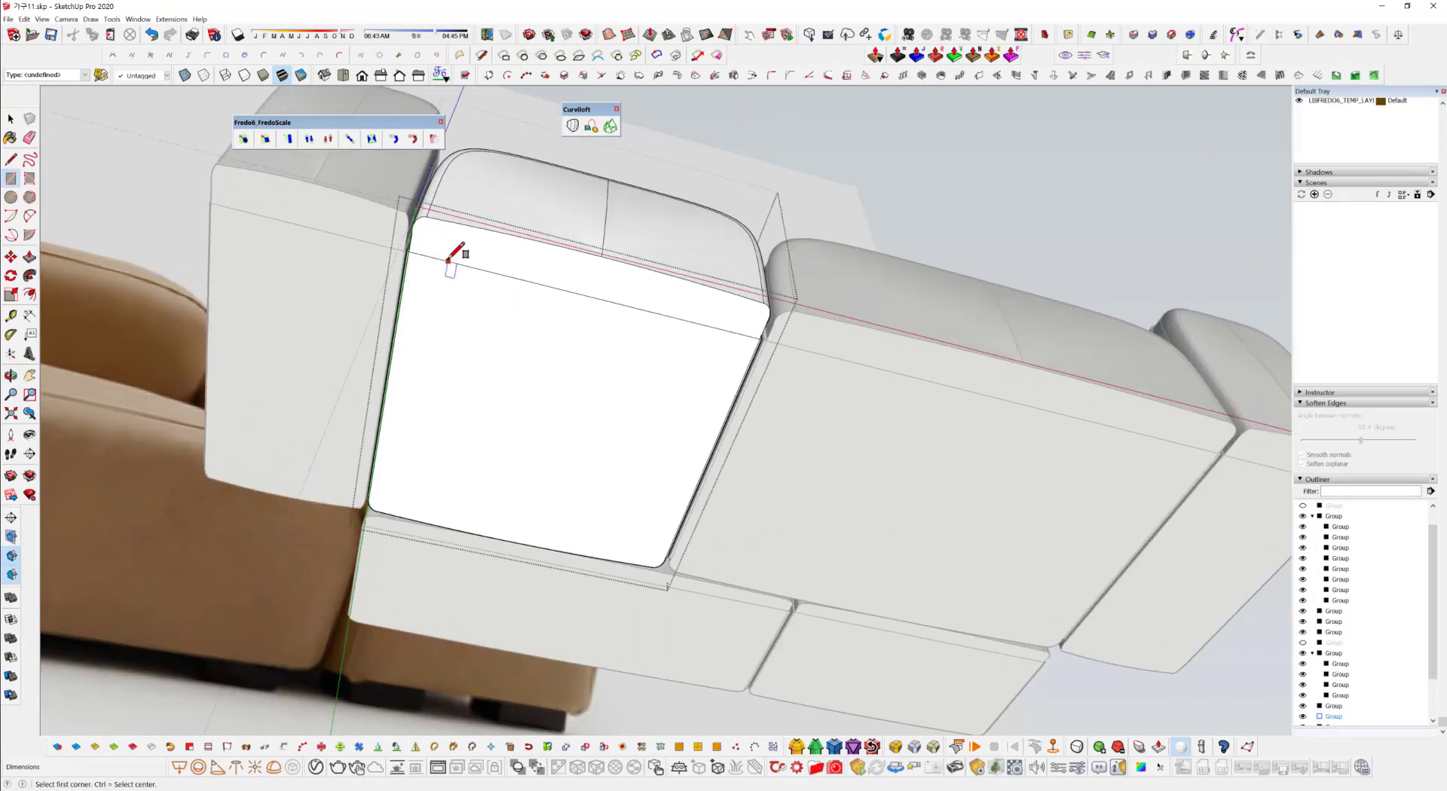
left_click(424, 256)
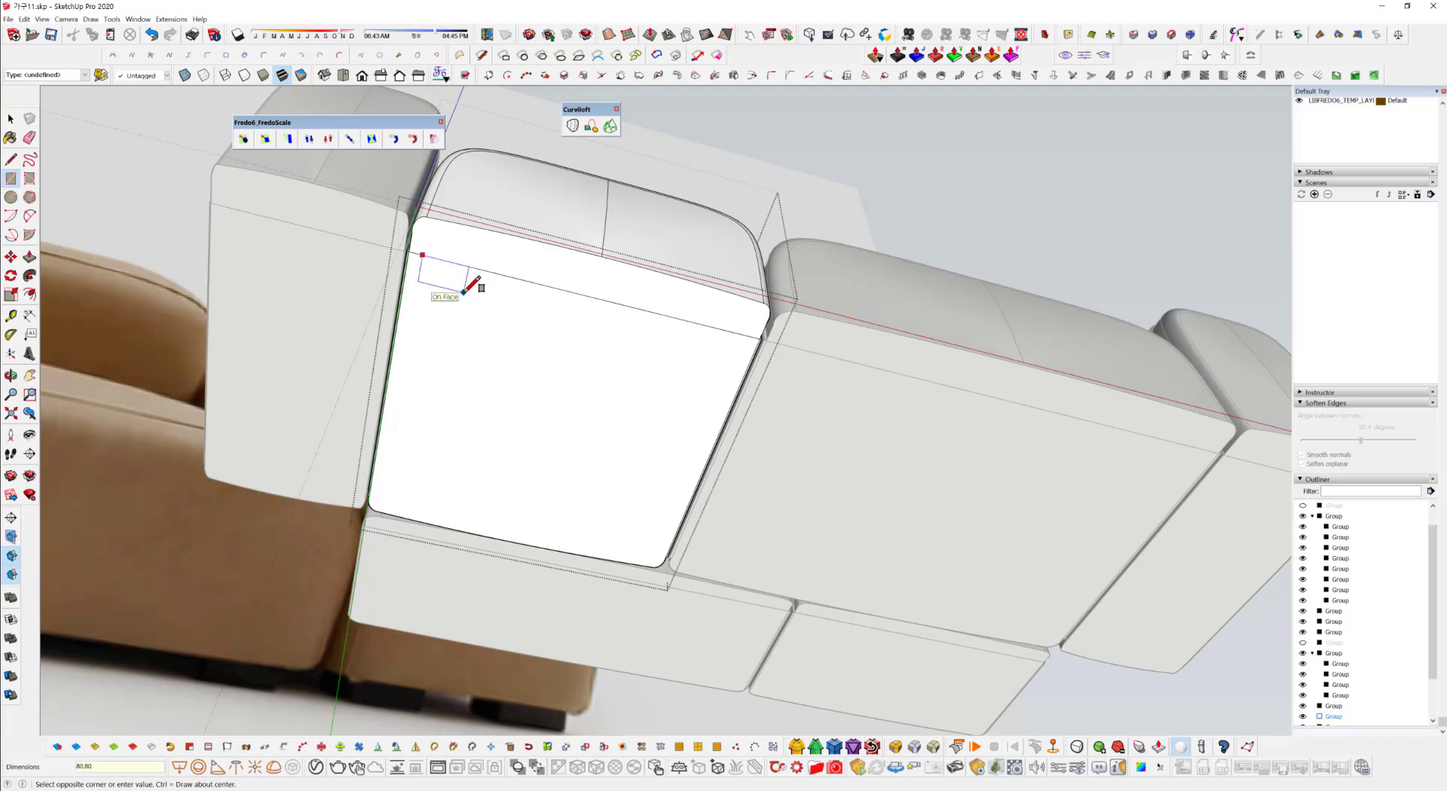
key("space")
Extrude the foot rectangle 25 mm out of the seat's underside with Push/Pull.
middle_click_drag(520, 303, 445, 352)
left_click(441, 336)
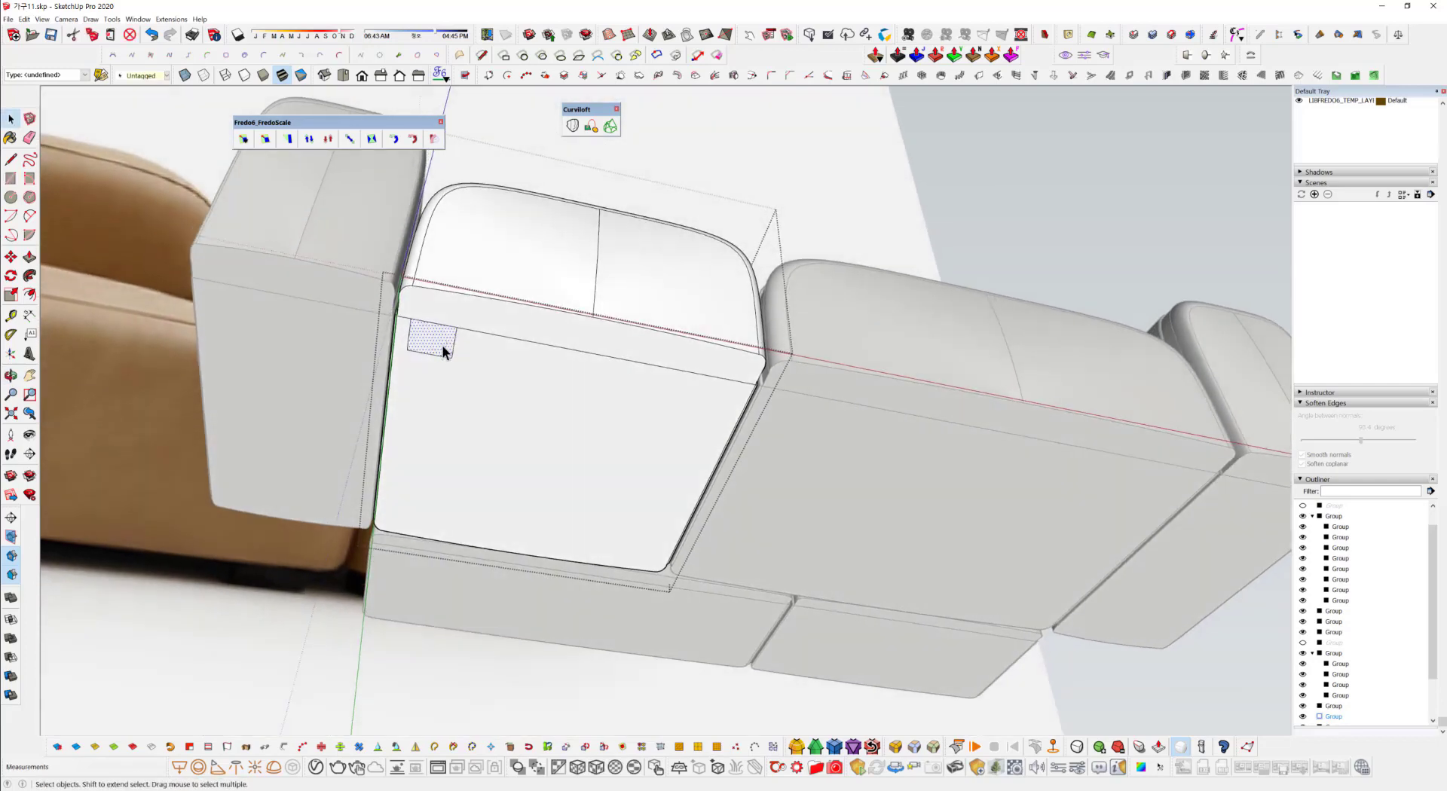
key("p")
left_click_drag(443, 351, 444, 362)
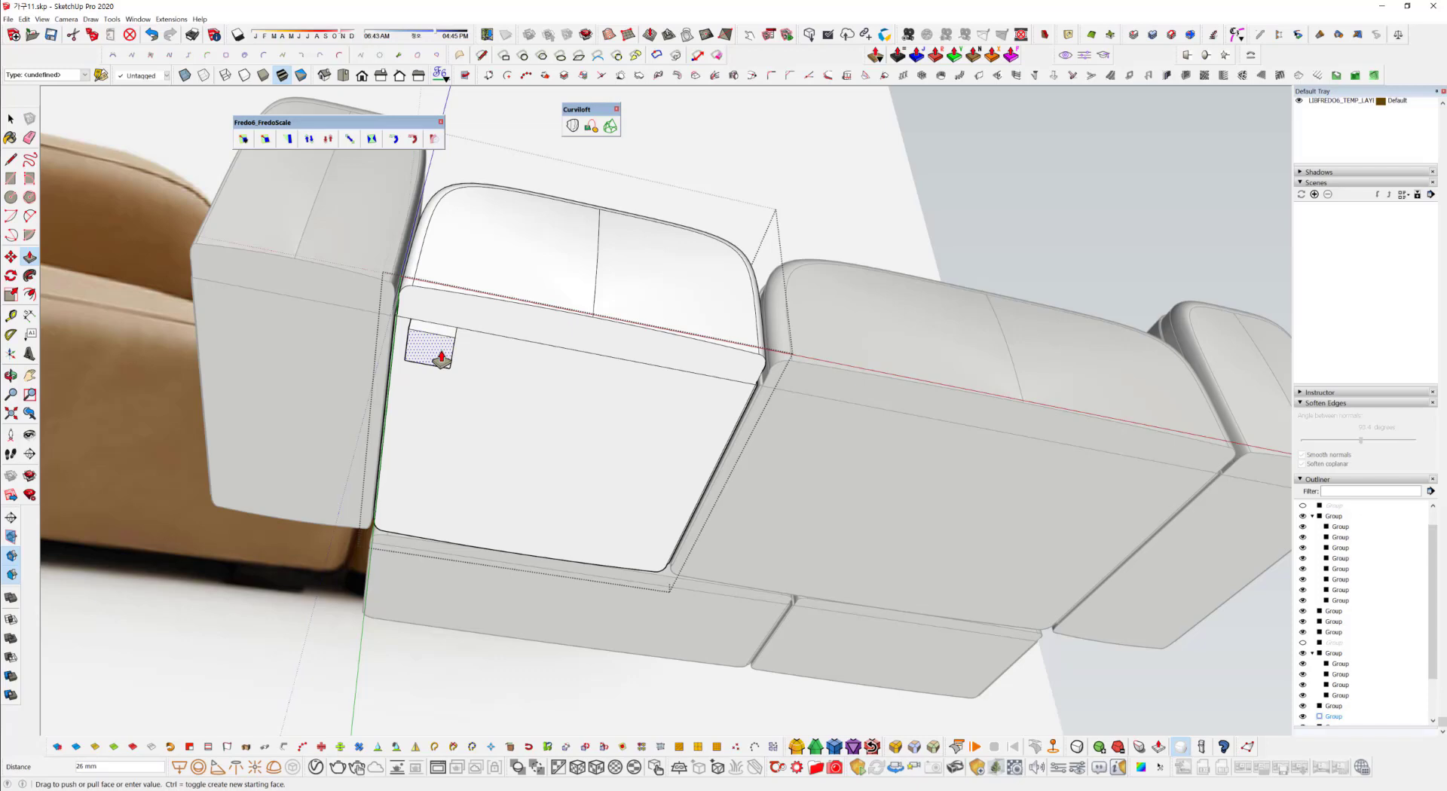
key("Return")
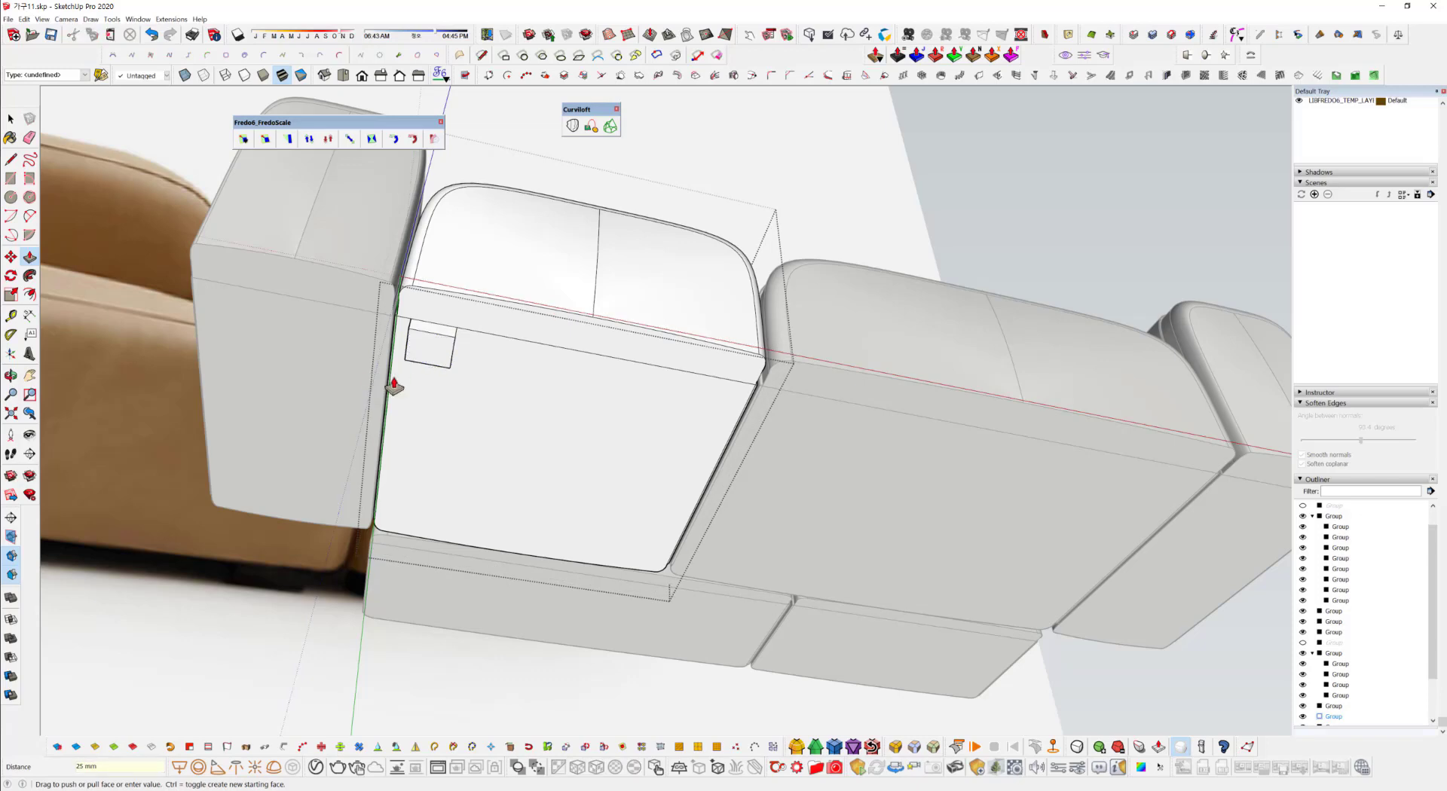
Undo the foot drawn inside the seat module and close the group.
key("space")
middle_click_drag(393, 386, 429, 522)
left_click(430, 522)
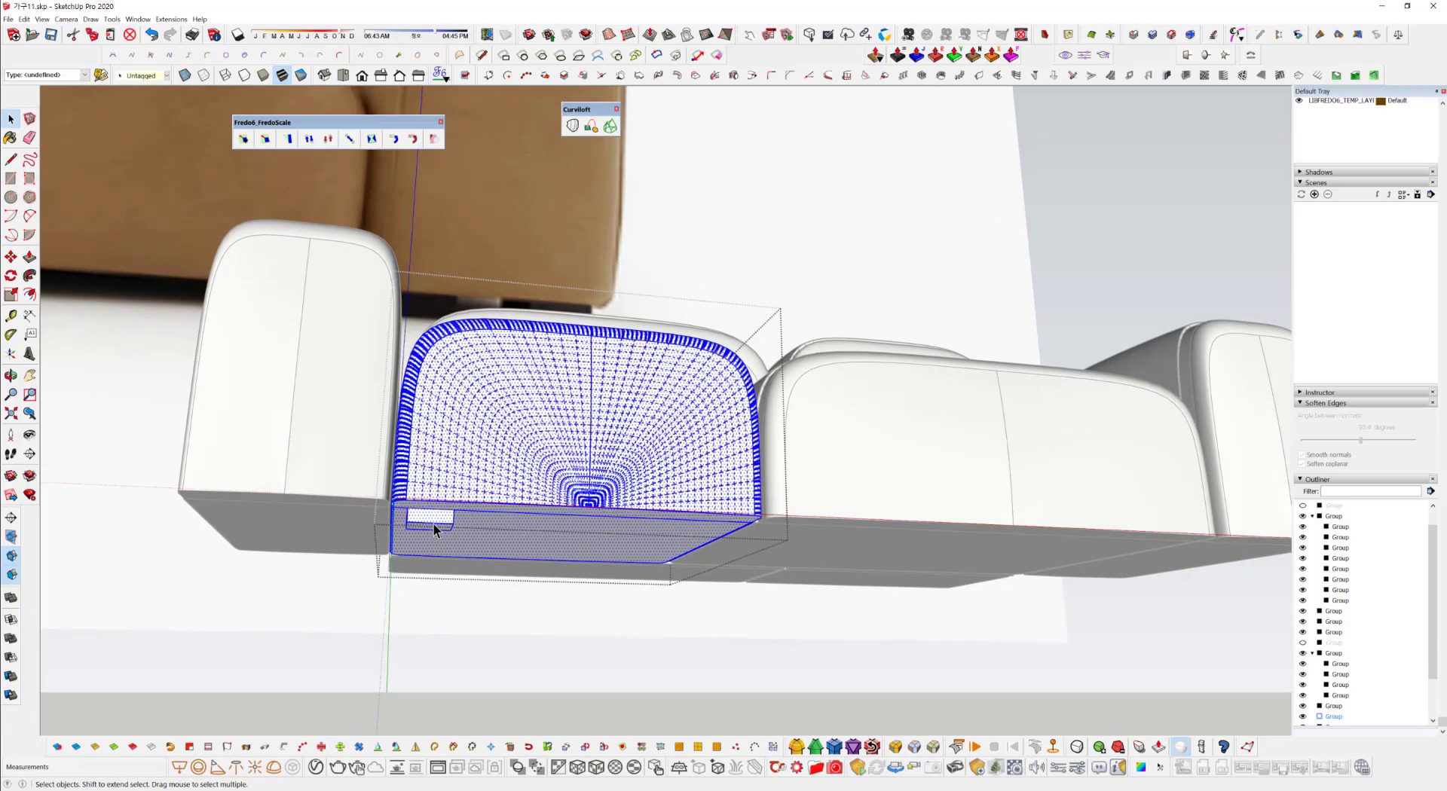
left_click(433, 523)
middle_click_drag(432, 523, 395, 383)
key("ctrl+z")
key("ctrl+z")
left_click(226, 656)
Draw an 80 x 80 mm rectangle outside the group on the narrower seat's underside, near the front corner by the armrest.
scroll(463, 345, "up", 8)
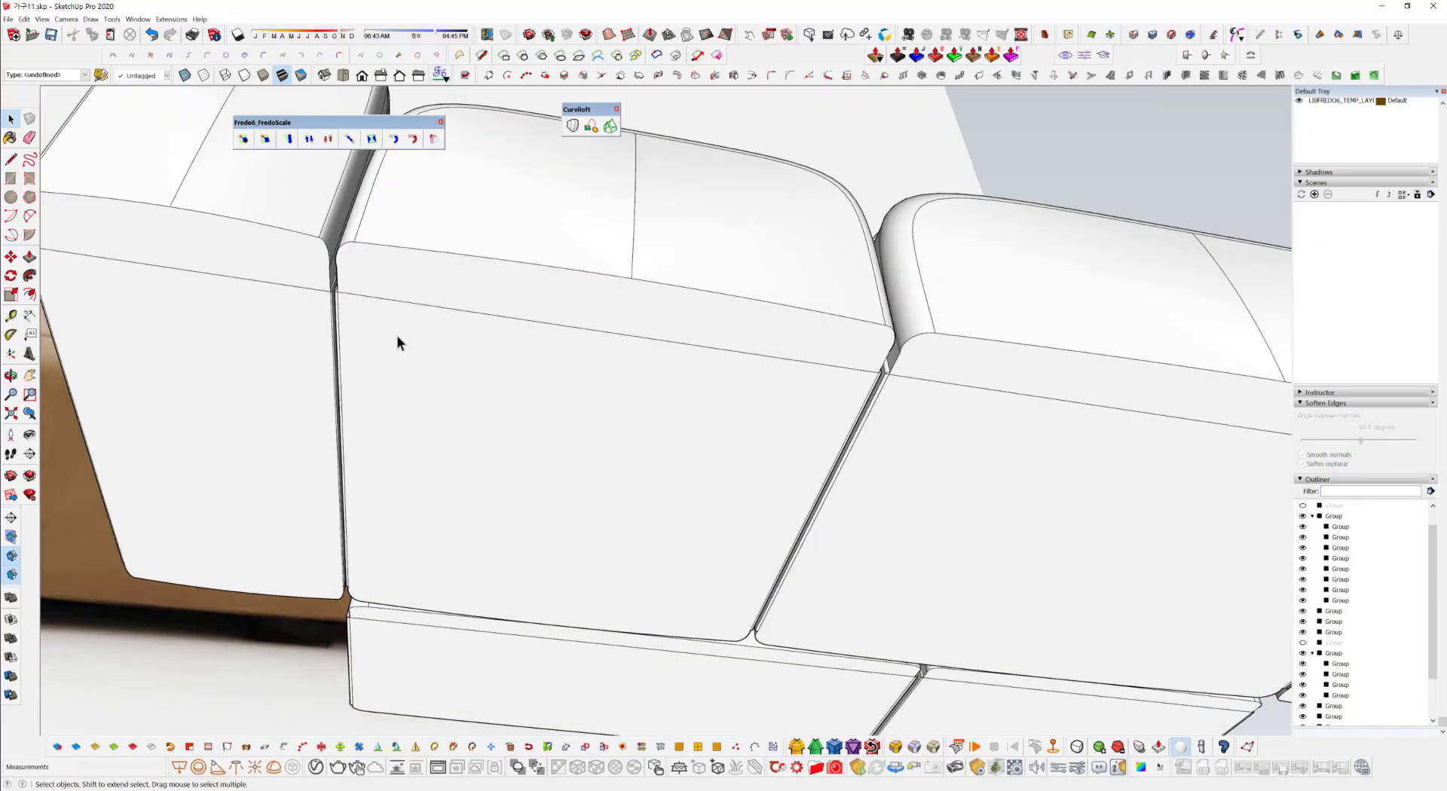
key("r")
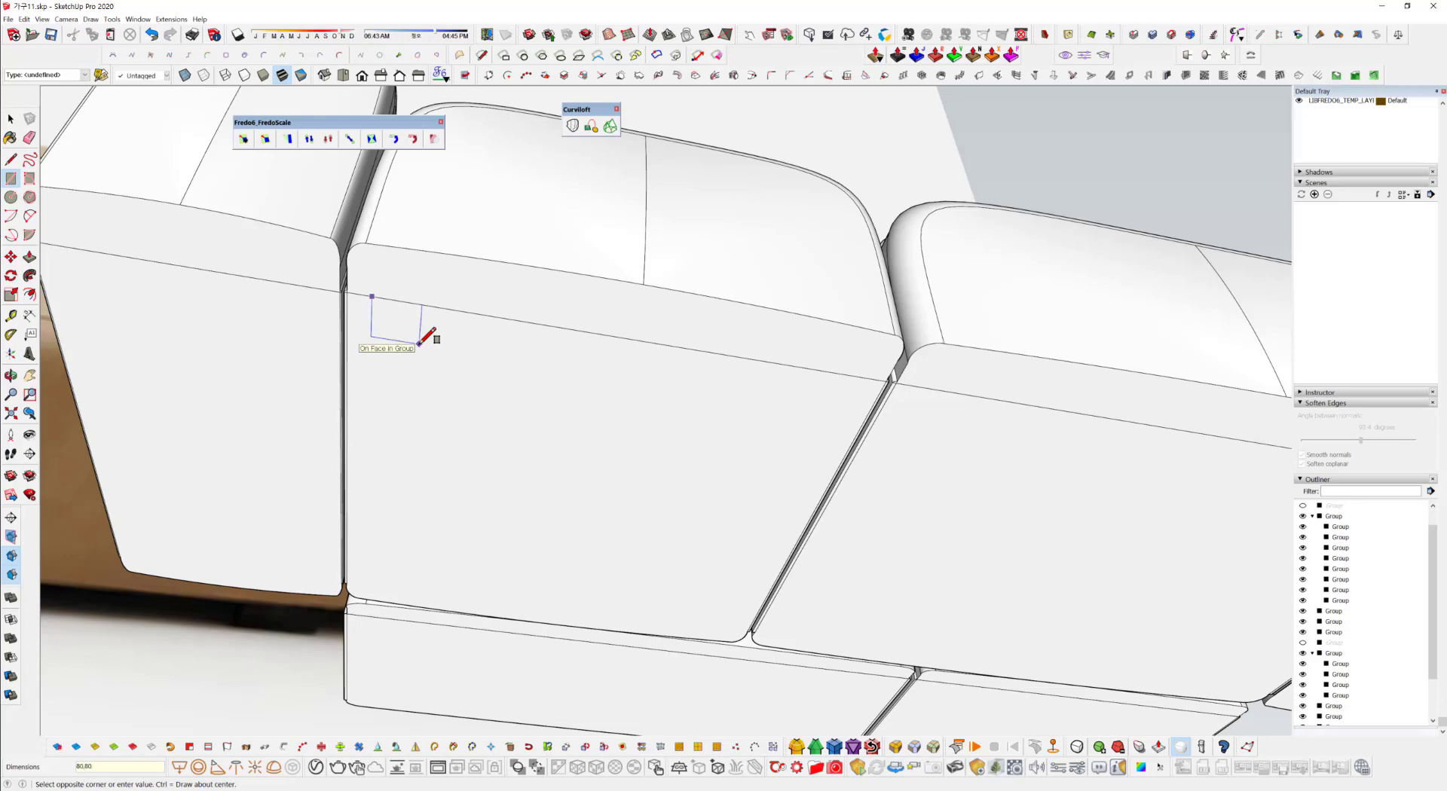
left_click(426, 343)
key("space")
Extrude the square foot face 25 mm away from the seat's underside with Push/Pull.
left_click(399, 328)
middle_click_drag(400, 329, 386, 420)
key("p")
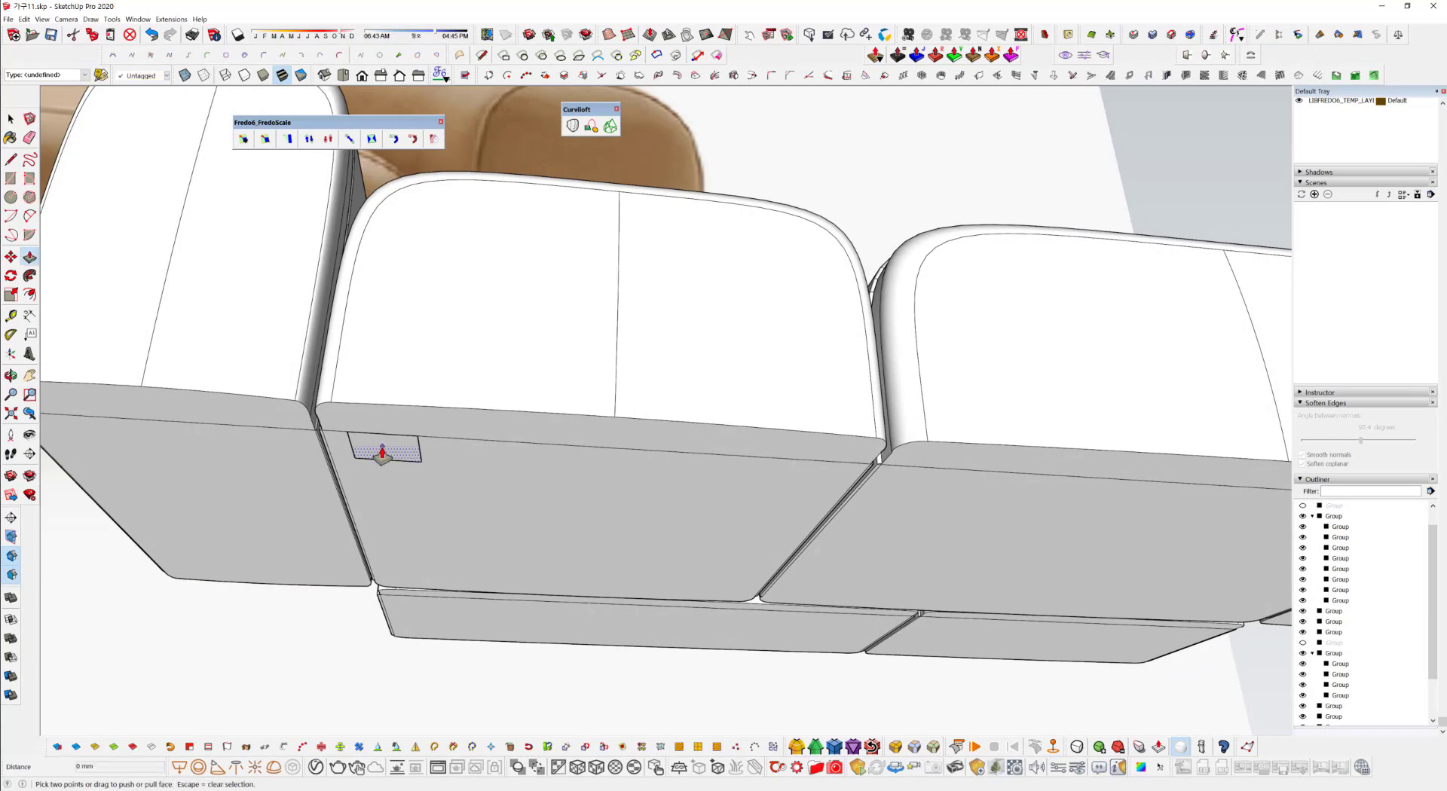
left_click(382, 457)
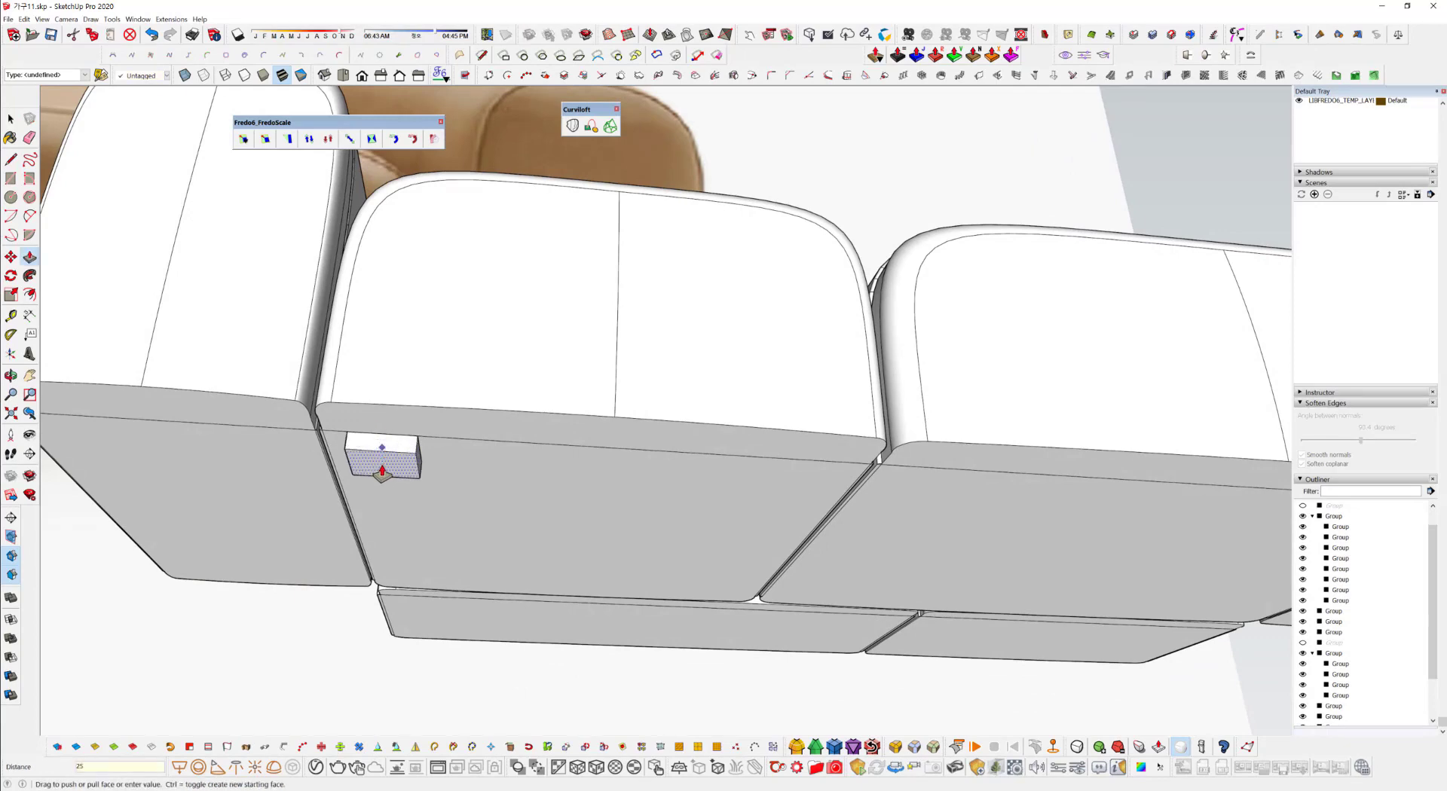
type("25")
key("Return")
middle_click_drag(387, 474, 584, 461)
Select the whole foot block and make it a group.
key("space")
left_click(515, 423)
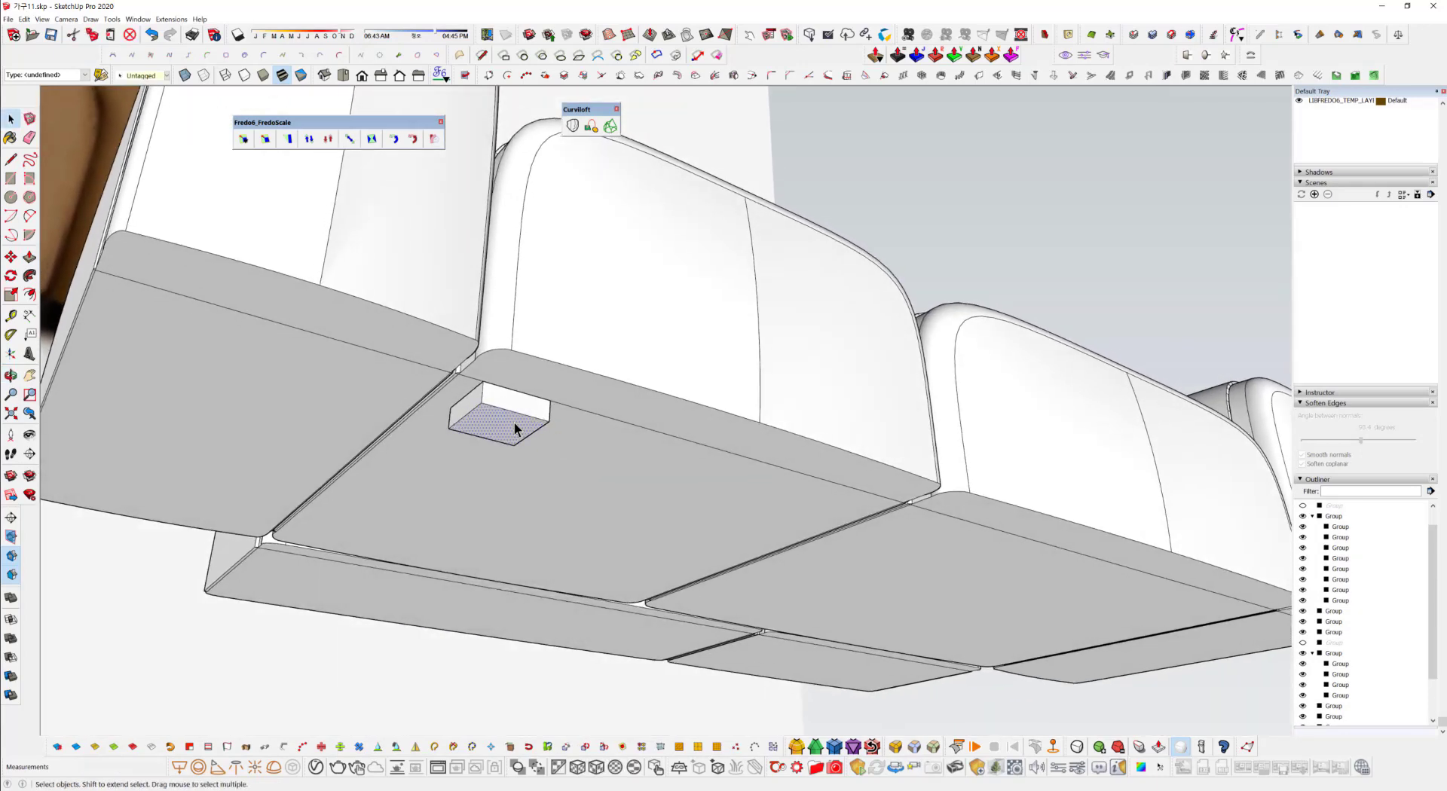
triple_click(515, 424)
right_click(515, 422)
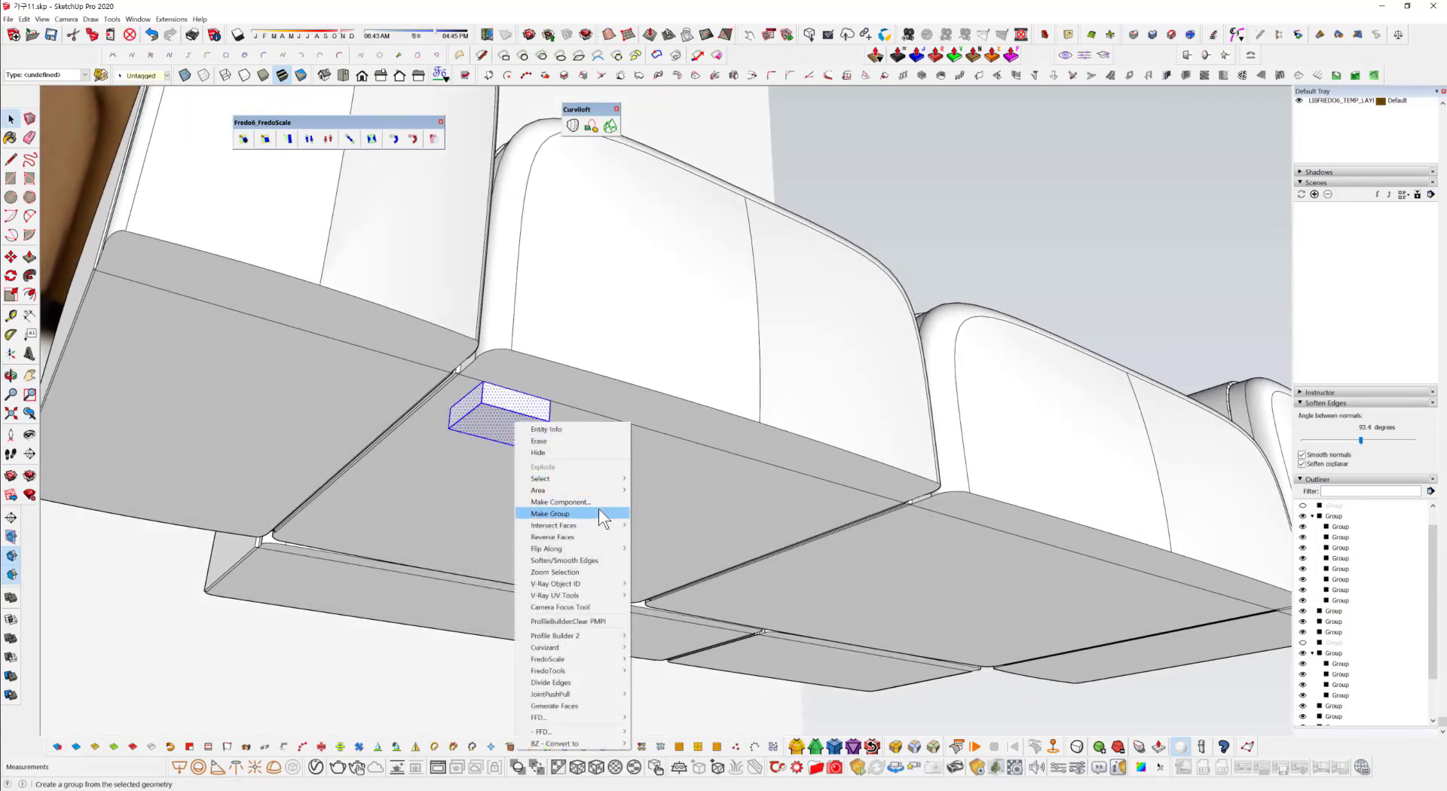
left_click(598, 510)
Move the foot group about 43 mm toward the front corner of the narrower seat's underside.
middle_click_drag(594, 508, 508, 405)
middle_click_drag(420, 407, 516, 342)
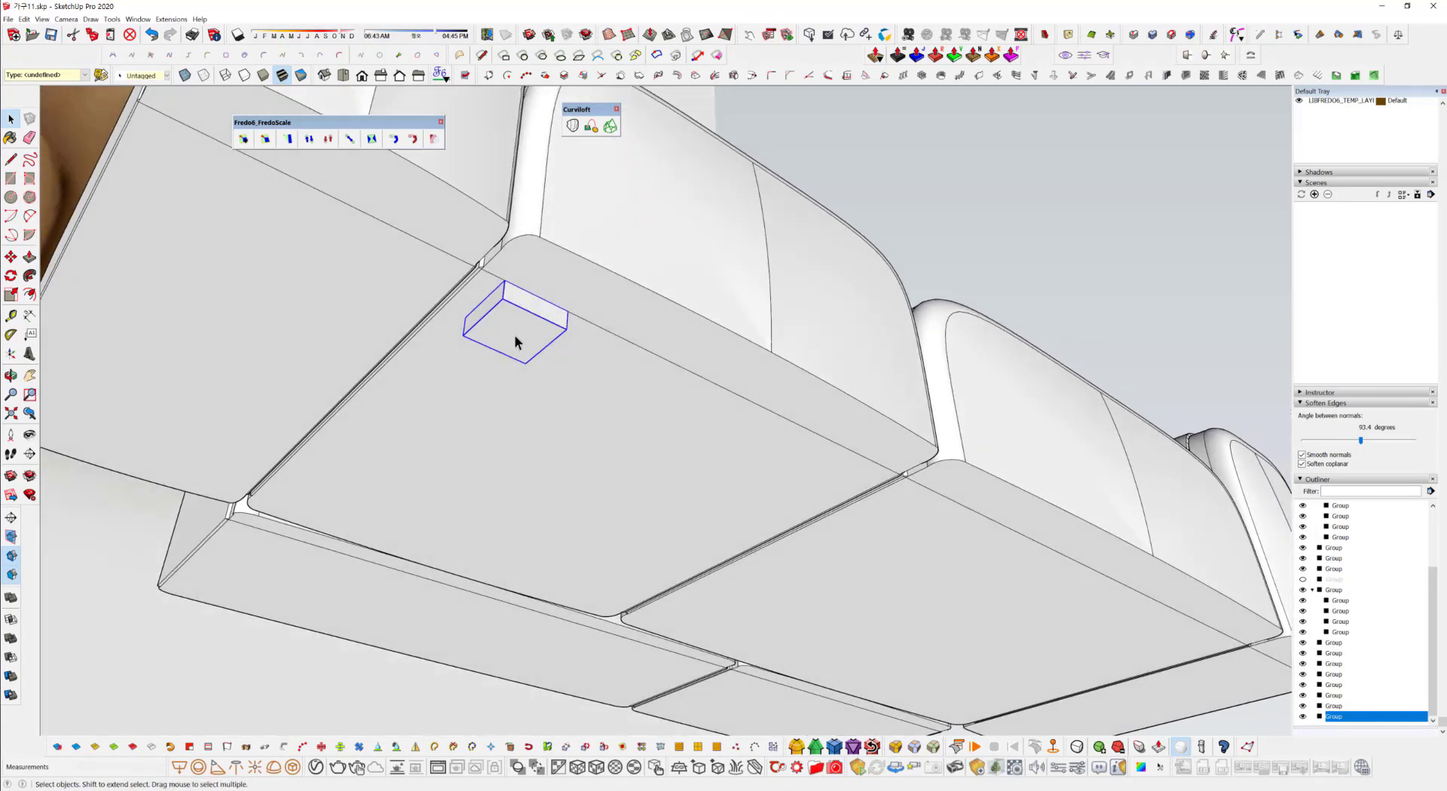
key("m")
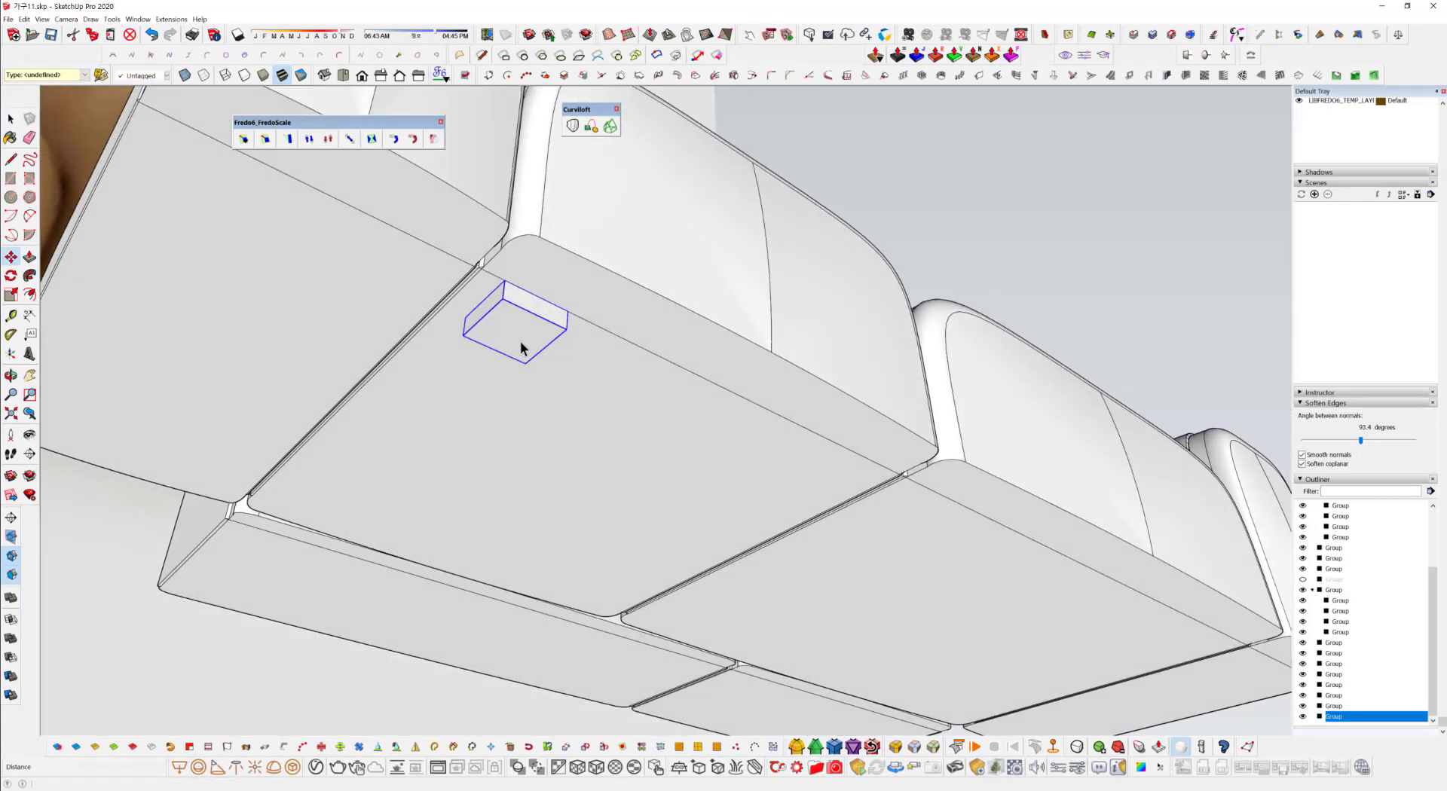
left_click(520, 342)
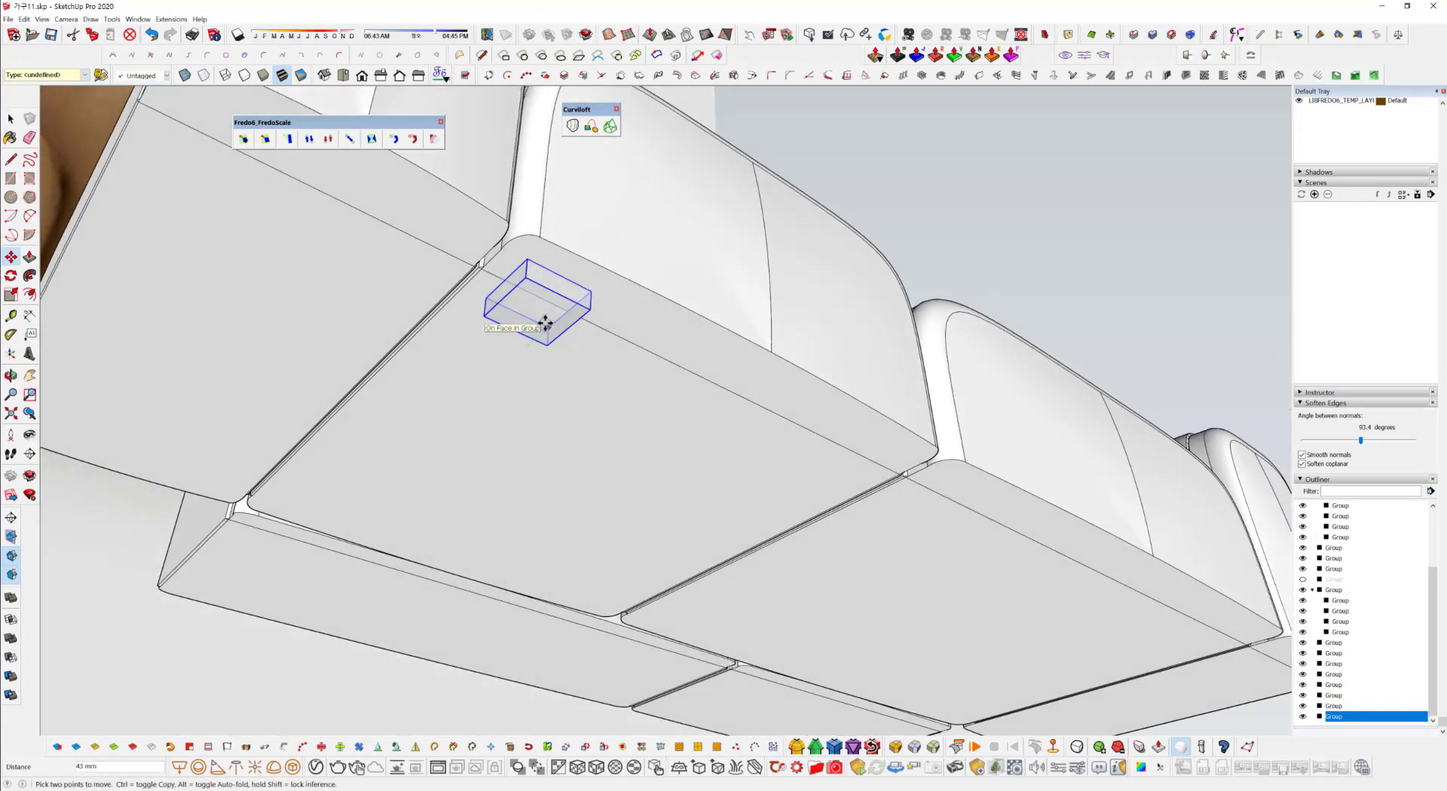
middle_click_drag(688, 368, 370, 434)
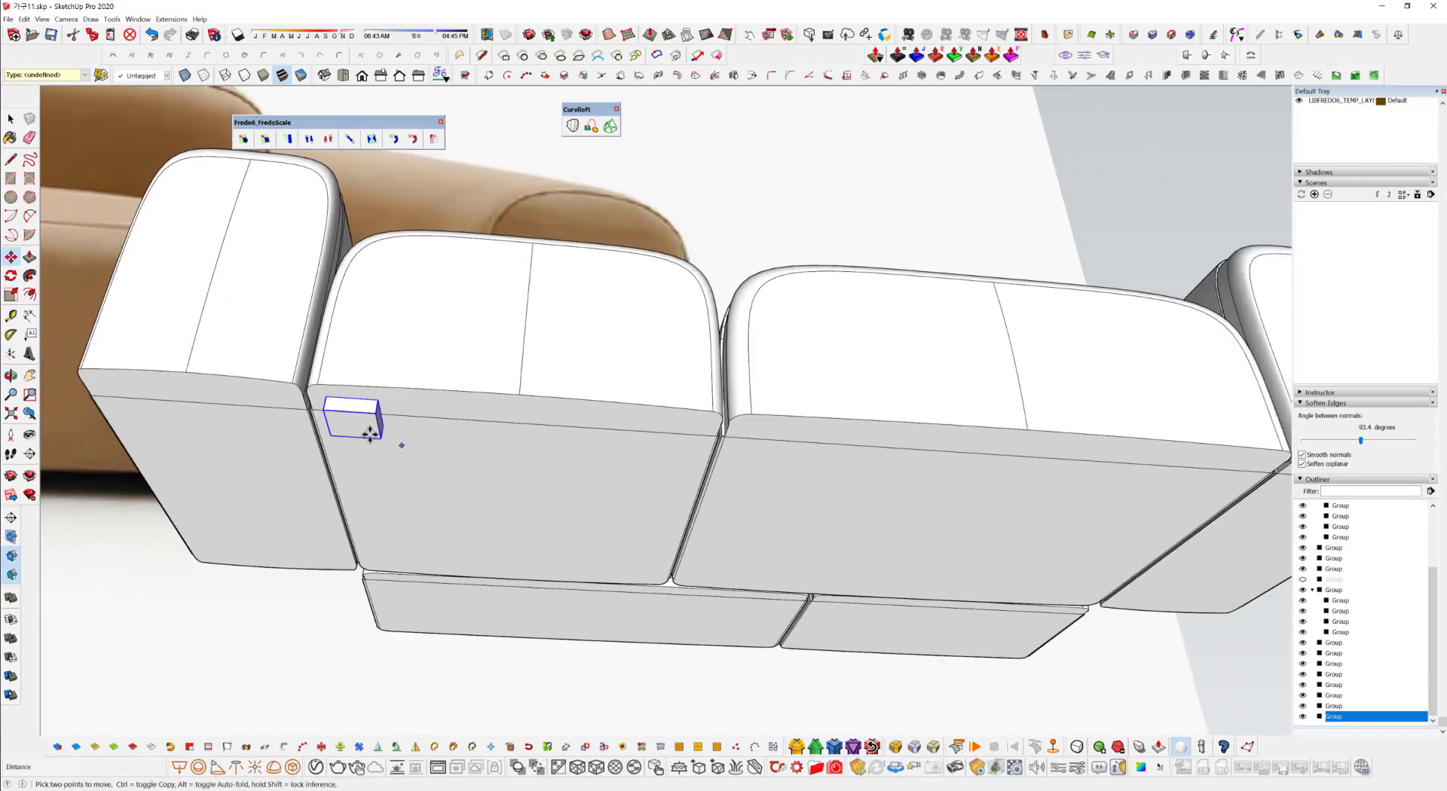
Try to copy the foot along the front edge to the narrower seat's opposite corner, and undo the copy.
key("ctrl")
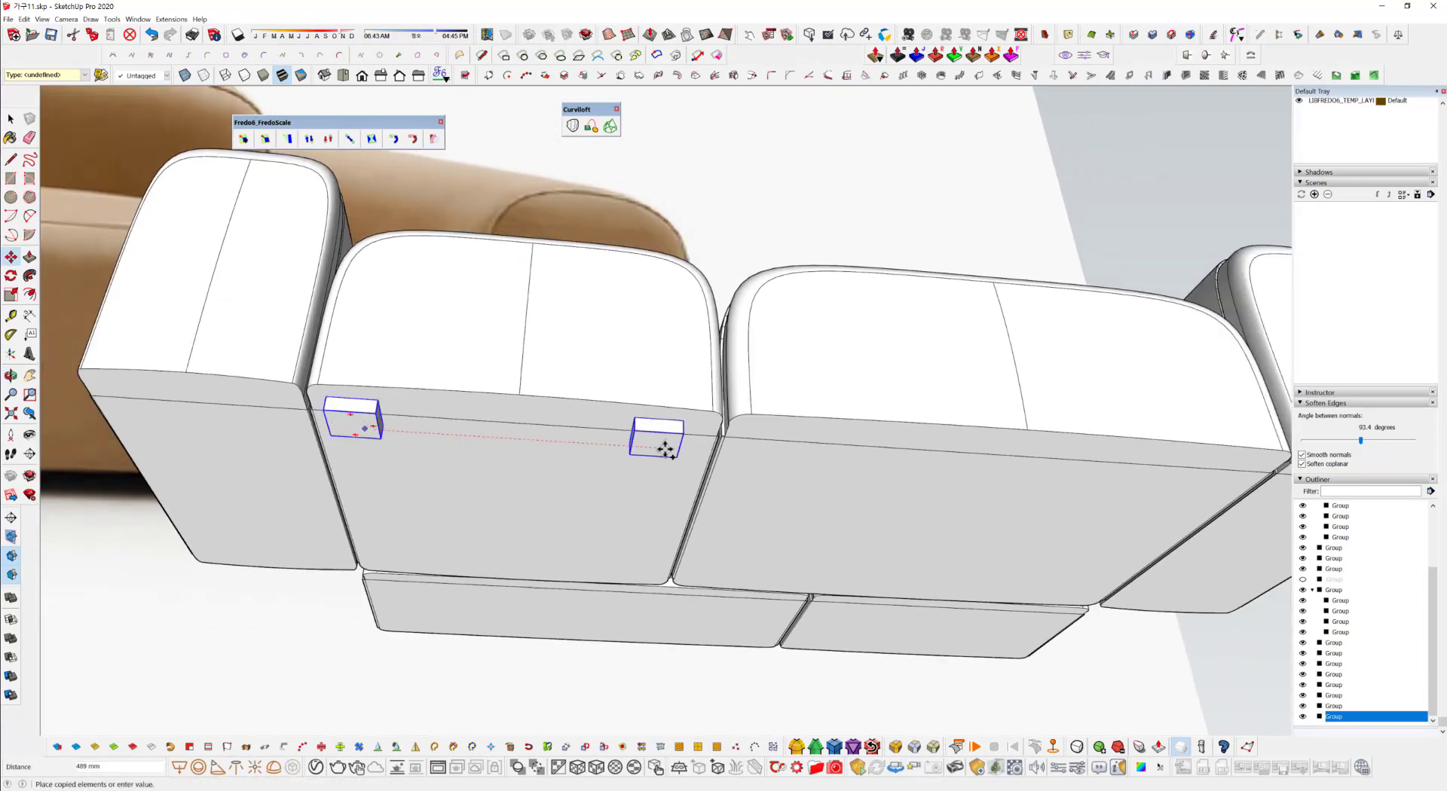
left_click(680, 450)
mouse_move(646, 507)
middle_mouse_down()
mouse_move(613, 601)
mouse_move(668, 655)
mouse_move(690, 654)
mouse_move(623, 585)
mouse_move(630, 507)
mouse_move(663, 462)
mouse_move(661, 513)
middle_mouse_up()
key("ctrl+z")
Mirror the foot across the narrower seat's front-to-back centre line, keeping the original.
key("space")
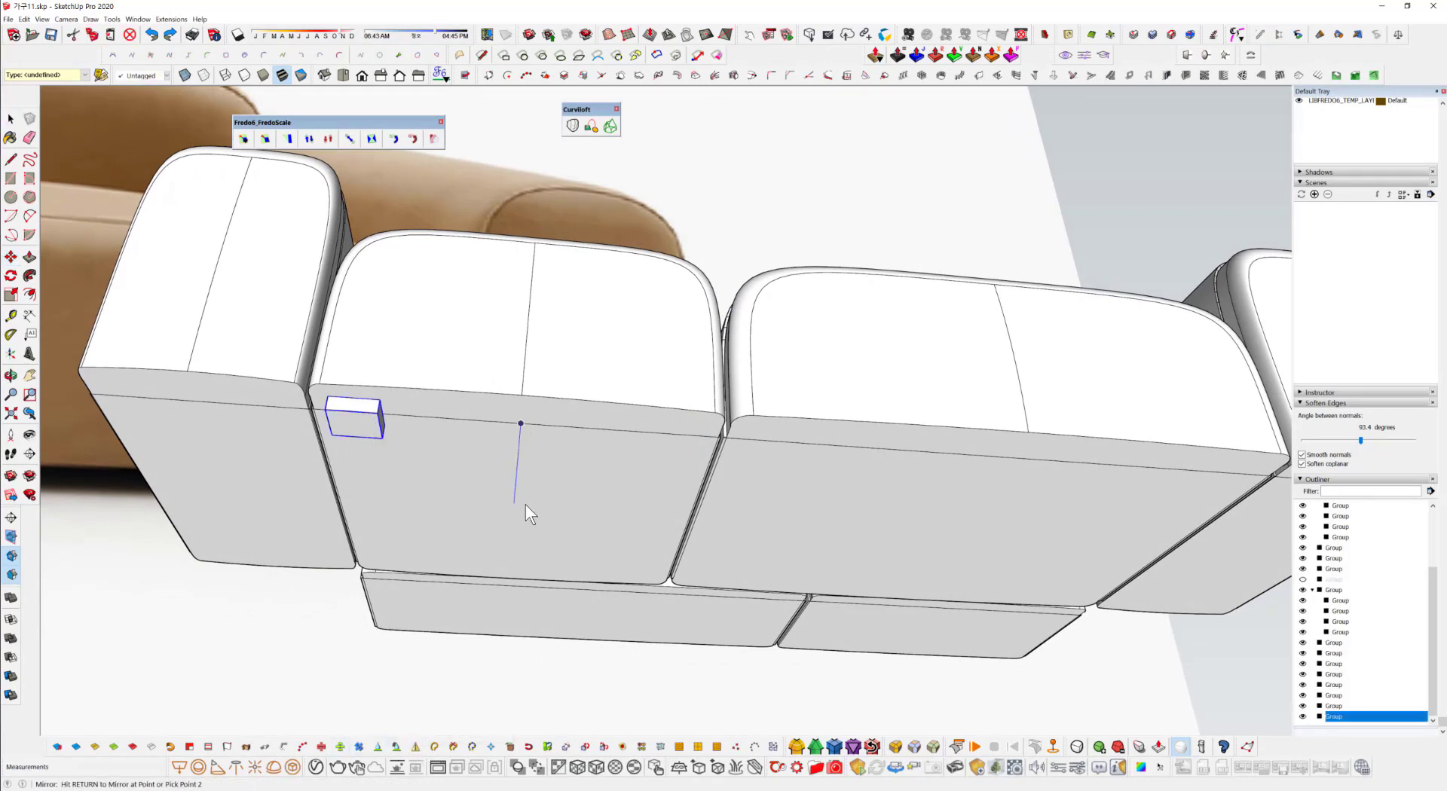
middle_click_drag(526, 504, 339, 522)
left_click(618, 699)
key("space")
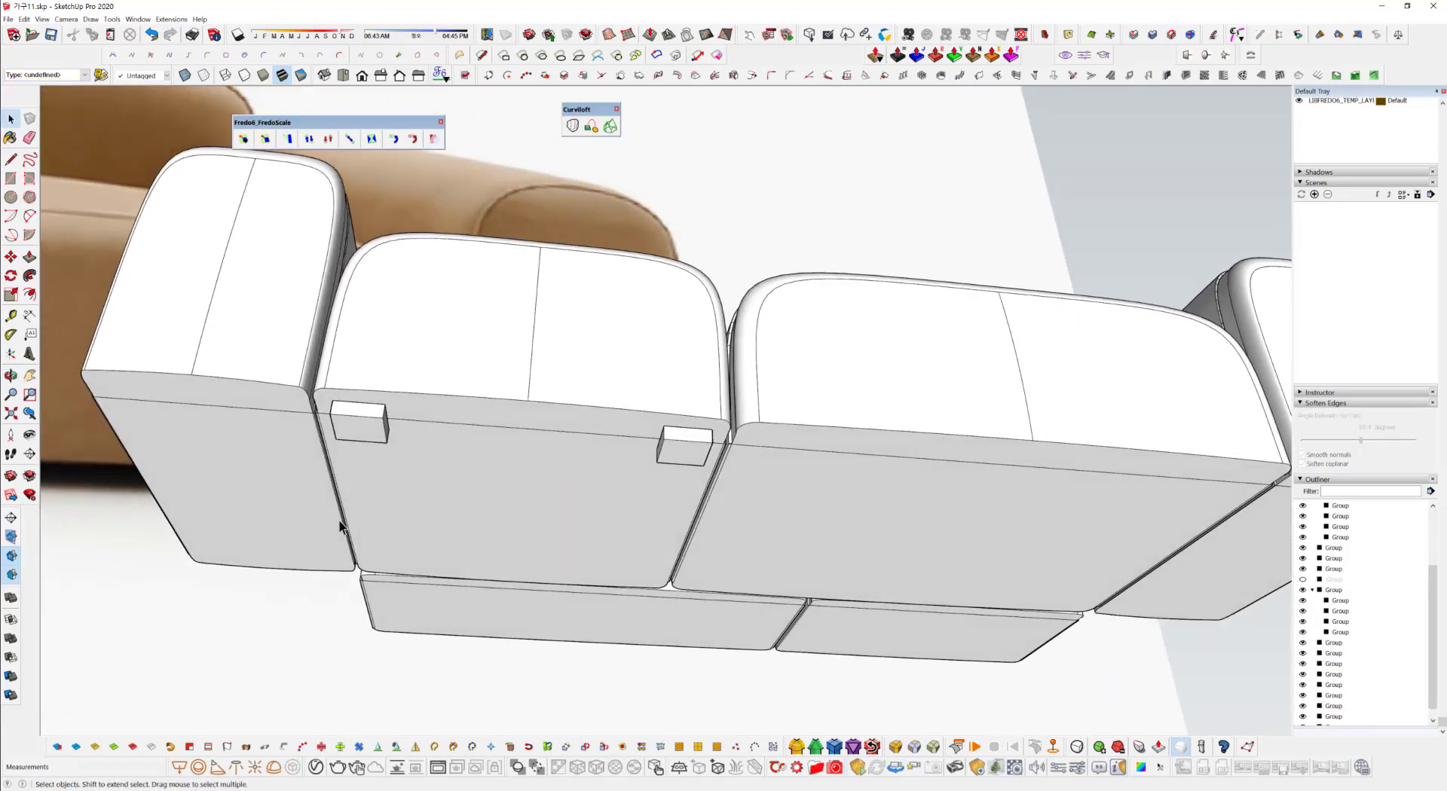
Mirror the narrower seat's two front feet to its rear corners about the middle of its side edge, keeping the originals.
middle_click_drag(590, 517, 683, 504)
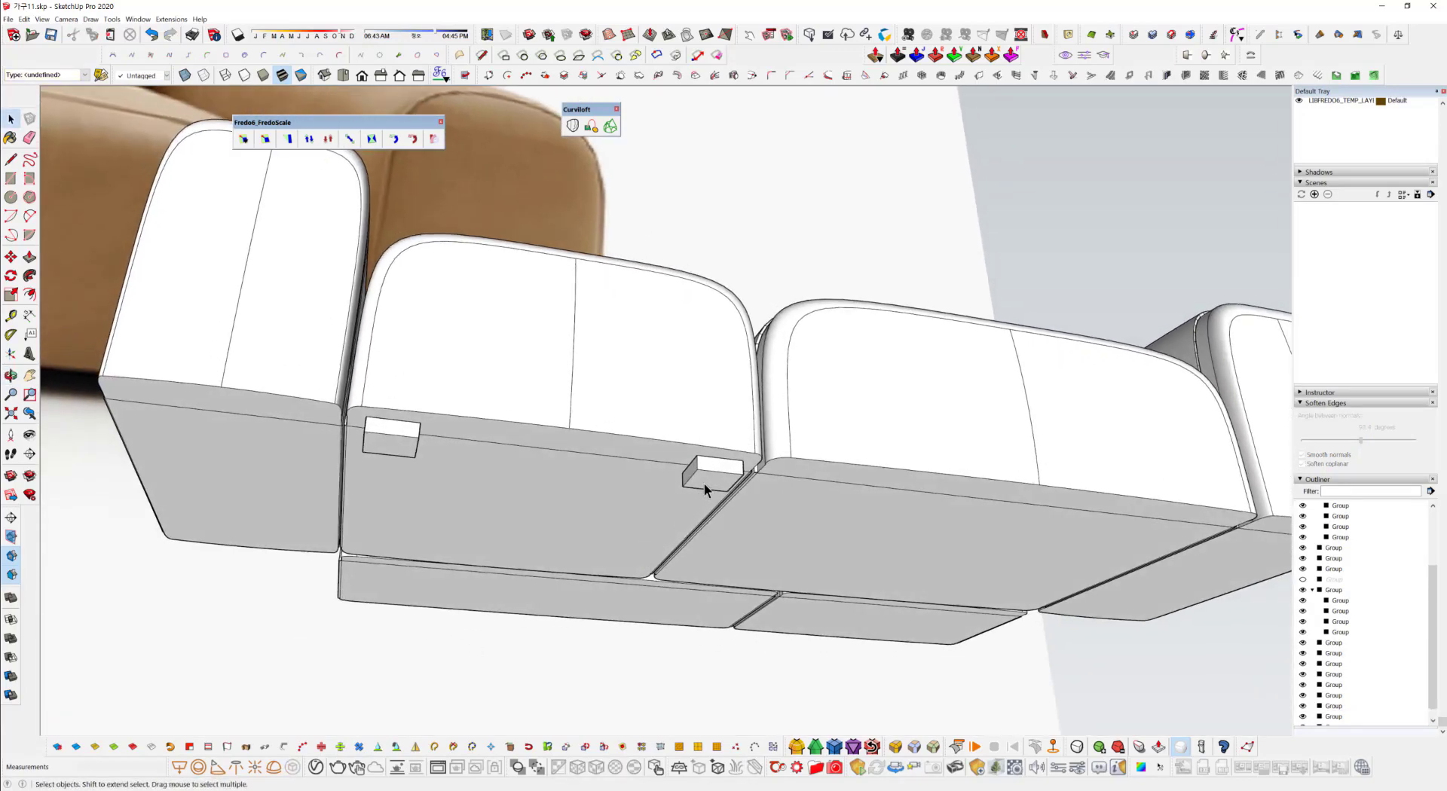
left_click(704, 482)
left_click(385, 440, "shift")
middle_click_drag(385, 440, 571, 574)
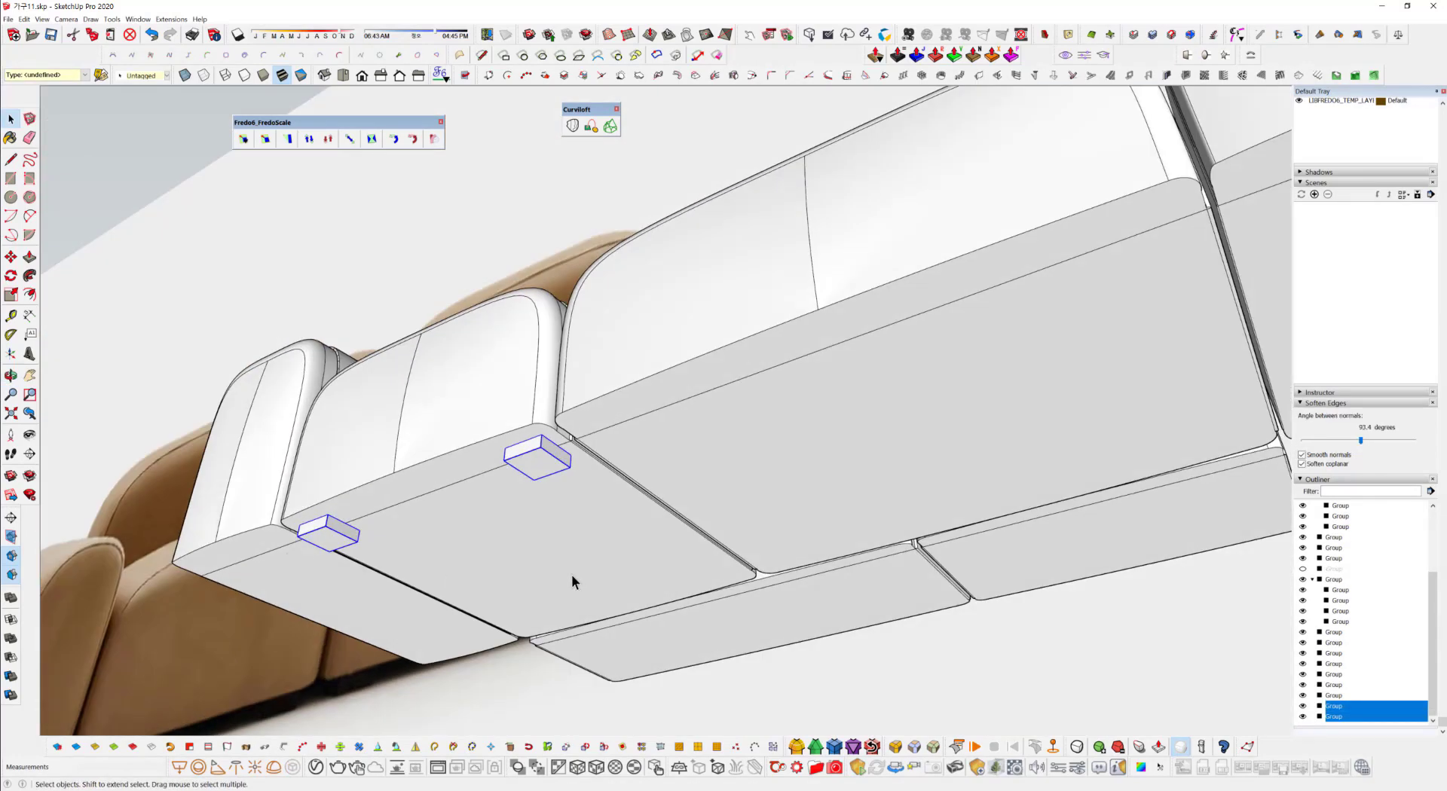
middle_click_drag(596, 625, 581, 649)
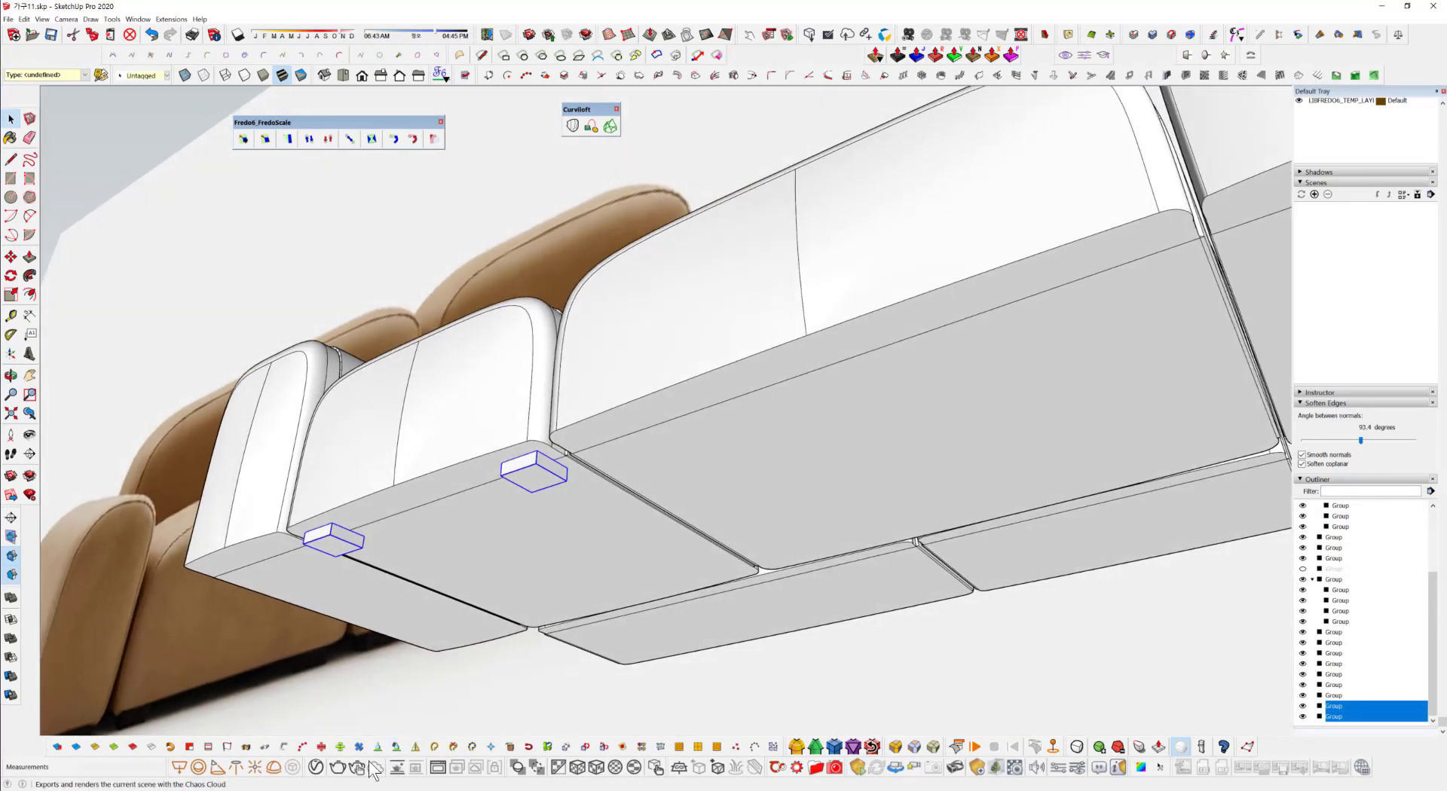
left_click(415, 747)
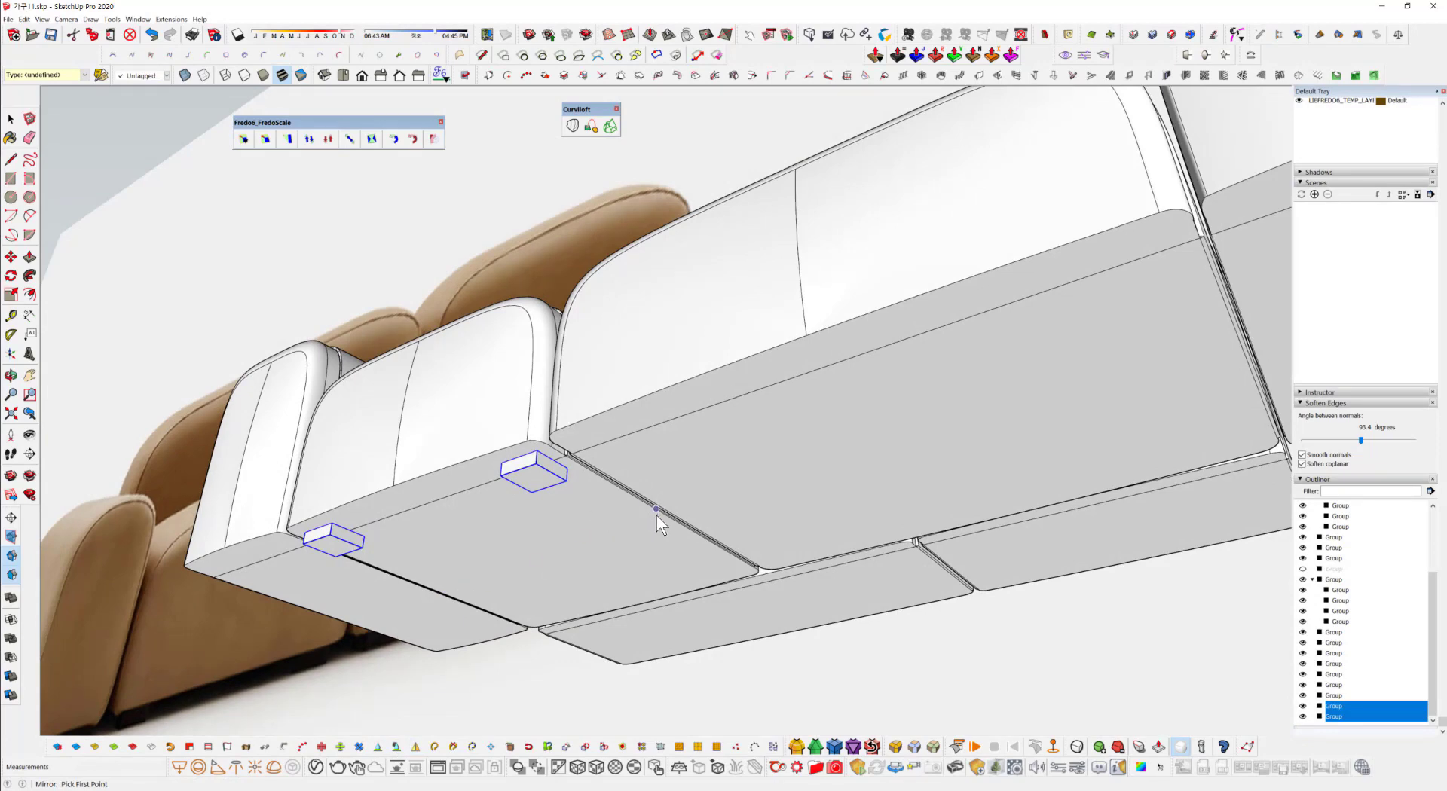
middle_click_drag(655, 518, 755, 544)
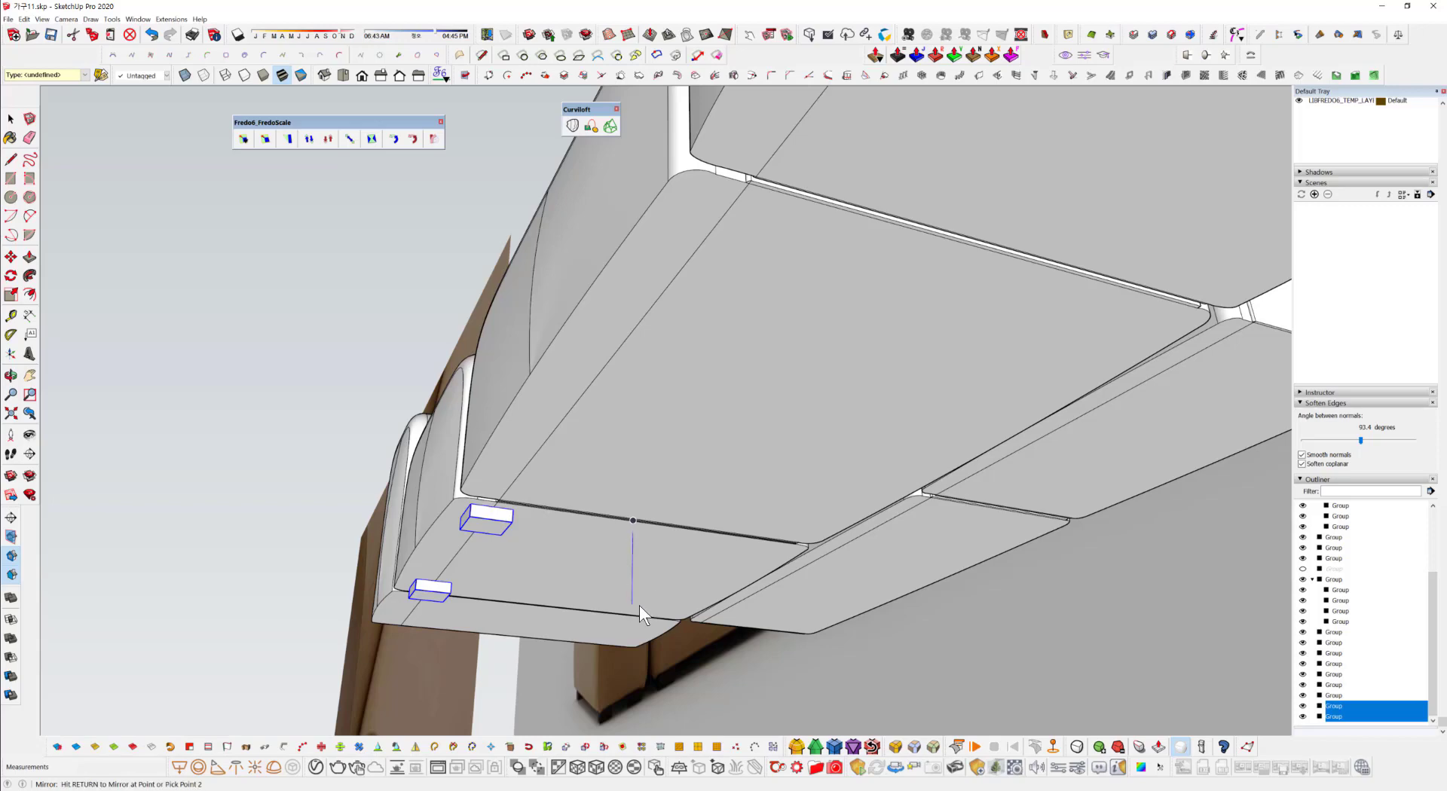
middle_click_drag(637, 645, 631, 473)
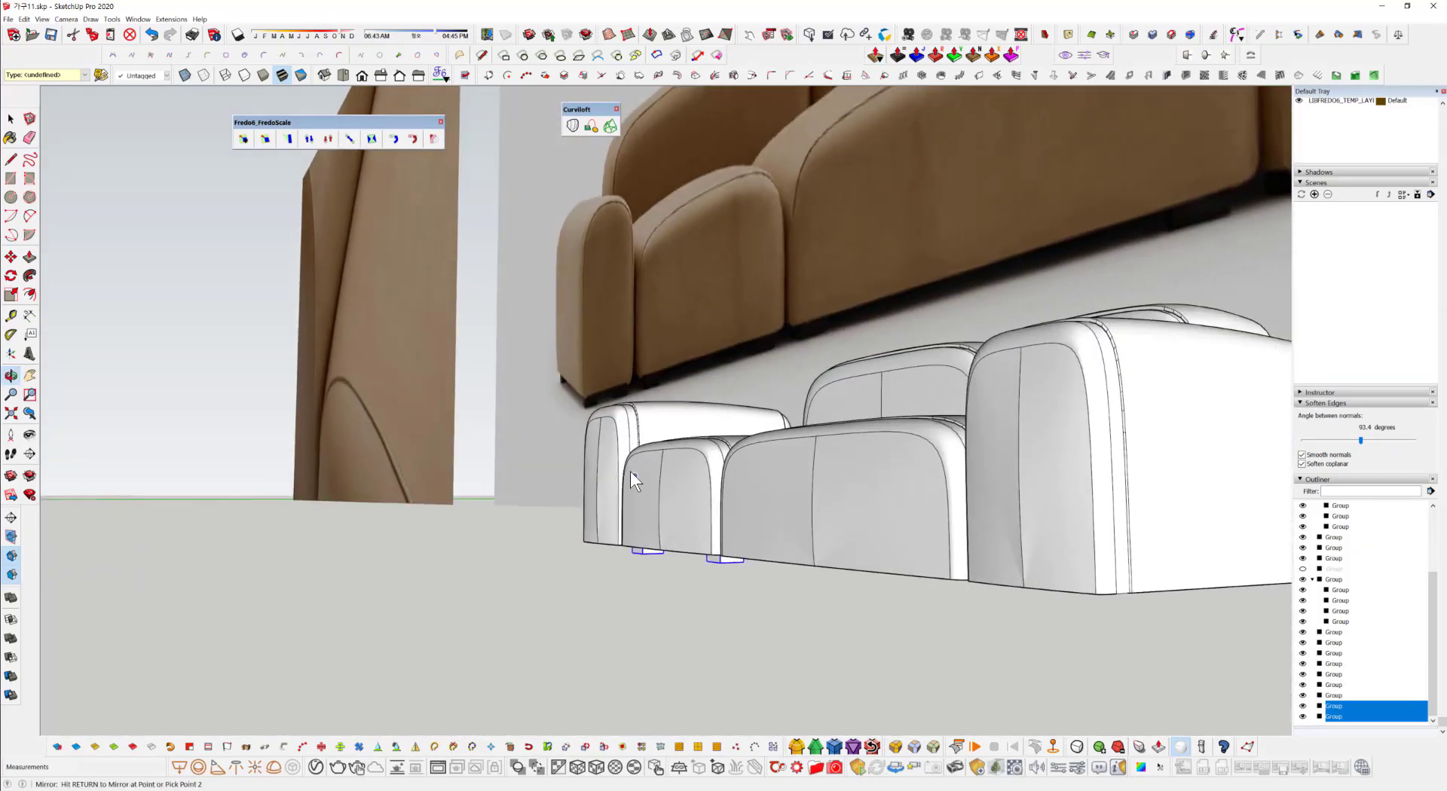
middle_click_drag(778, 621, 804, 624)
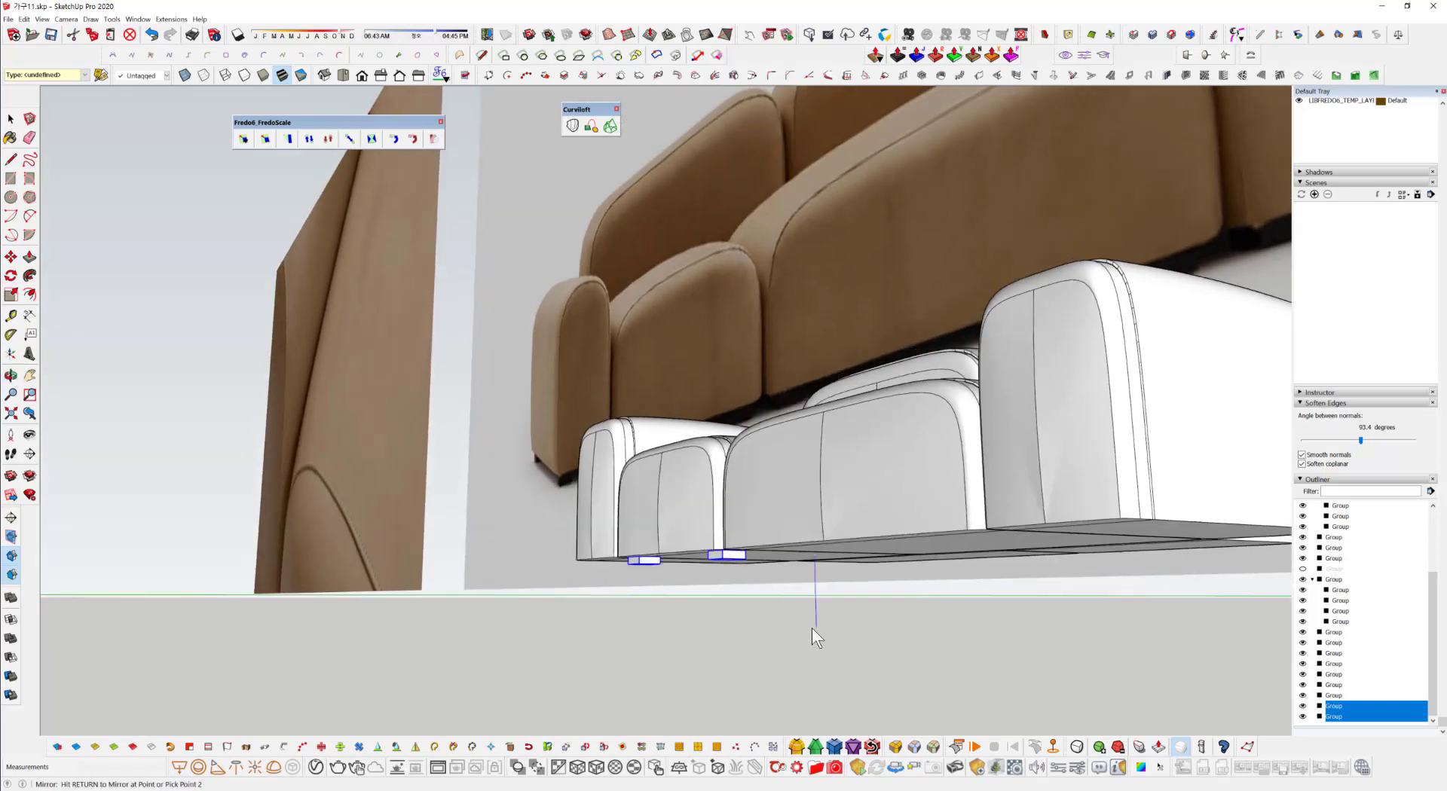
left_click(812, 628)
left_click(900, 634)
middle_click_drag(863, 584, 1117, 386)
middle_click_drag(921, 389, 1040, 414)
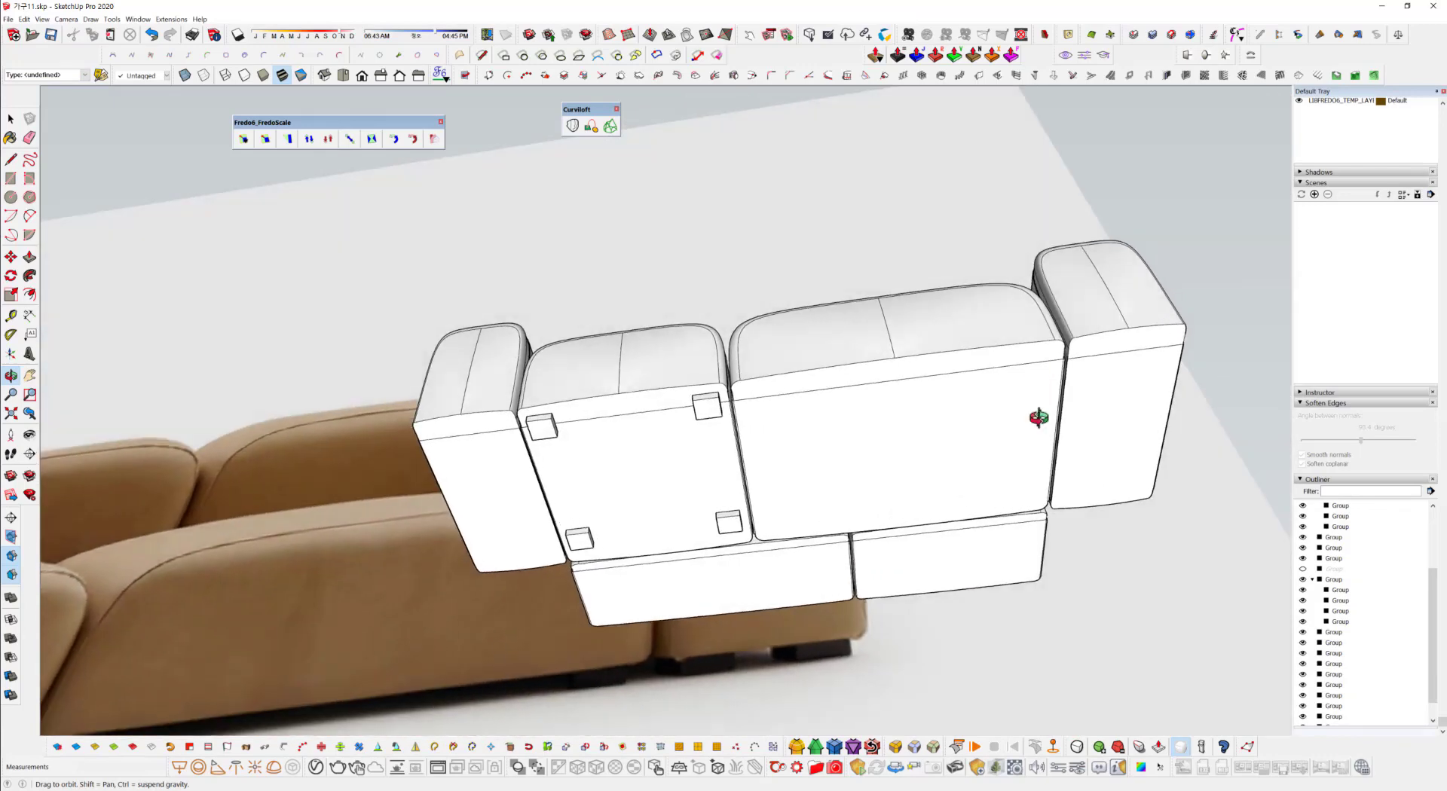
left_click(713, 423)
left_click(727, 519, "shift")
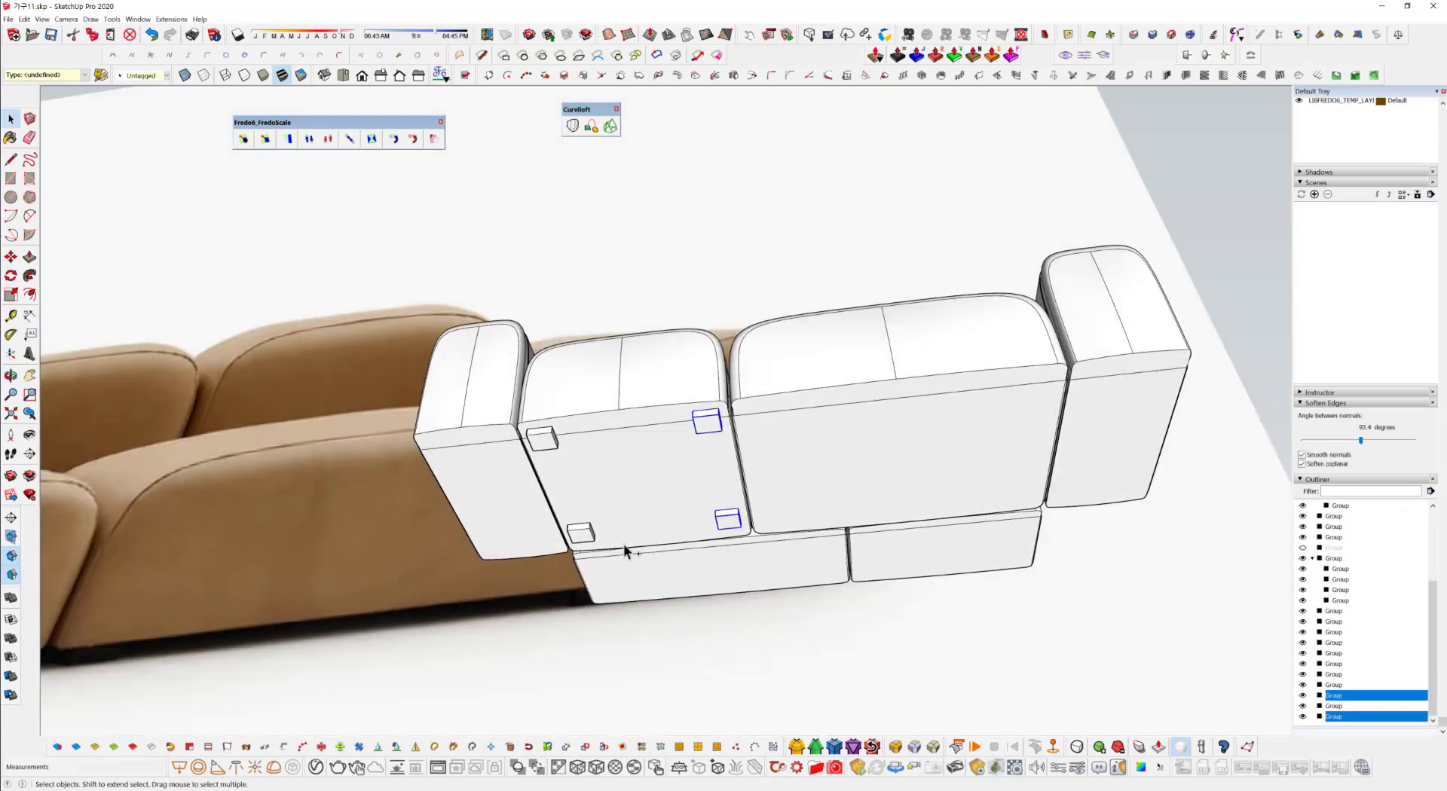
left_click(587, 531, "shift")
left_click(544, 444, "shift")
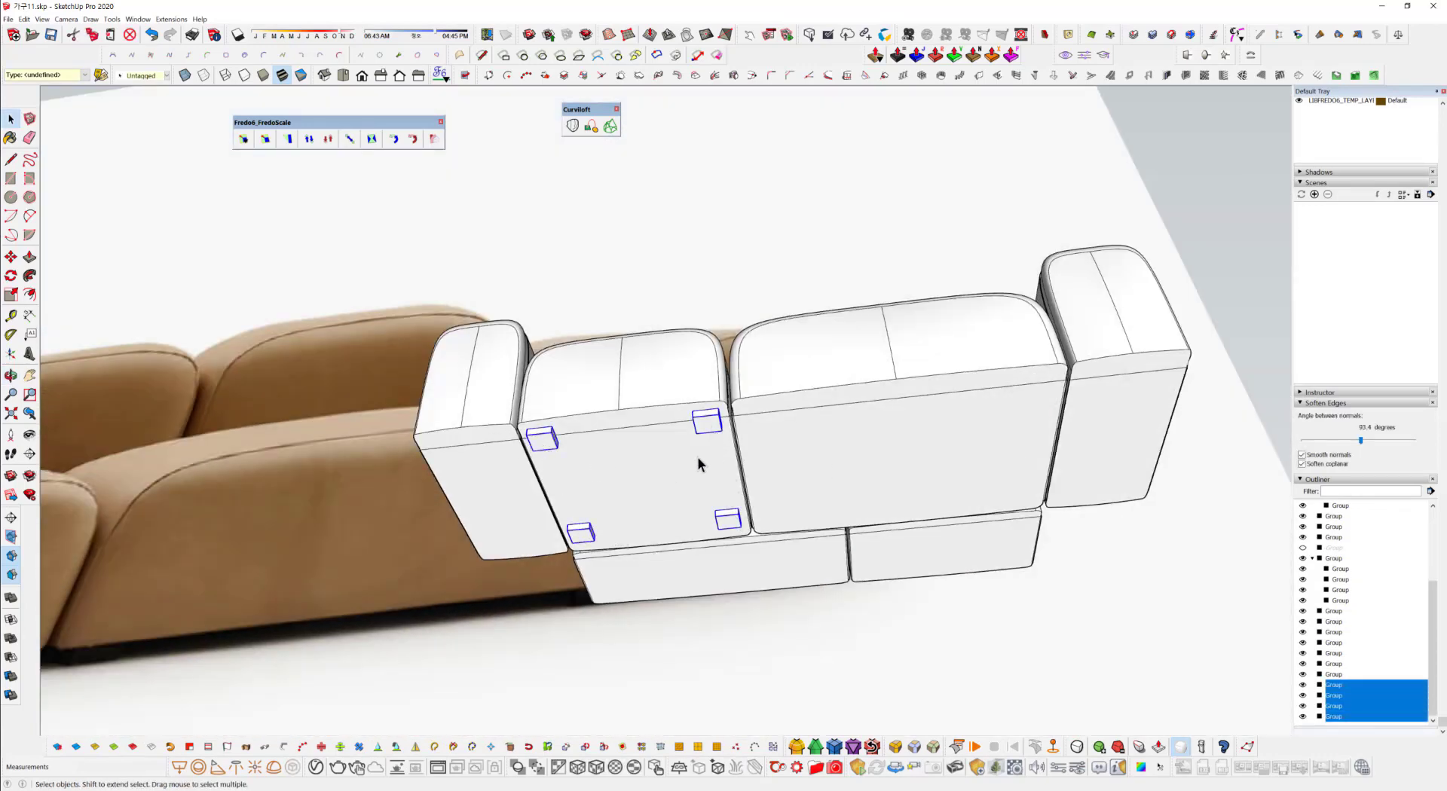
left_click(731, 520)
Copy the narrower seat's two feet nearest the wider seat about 213 mm across onto the wider seat's underside.
left_click(705, 420)
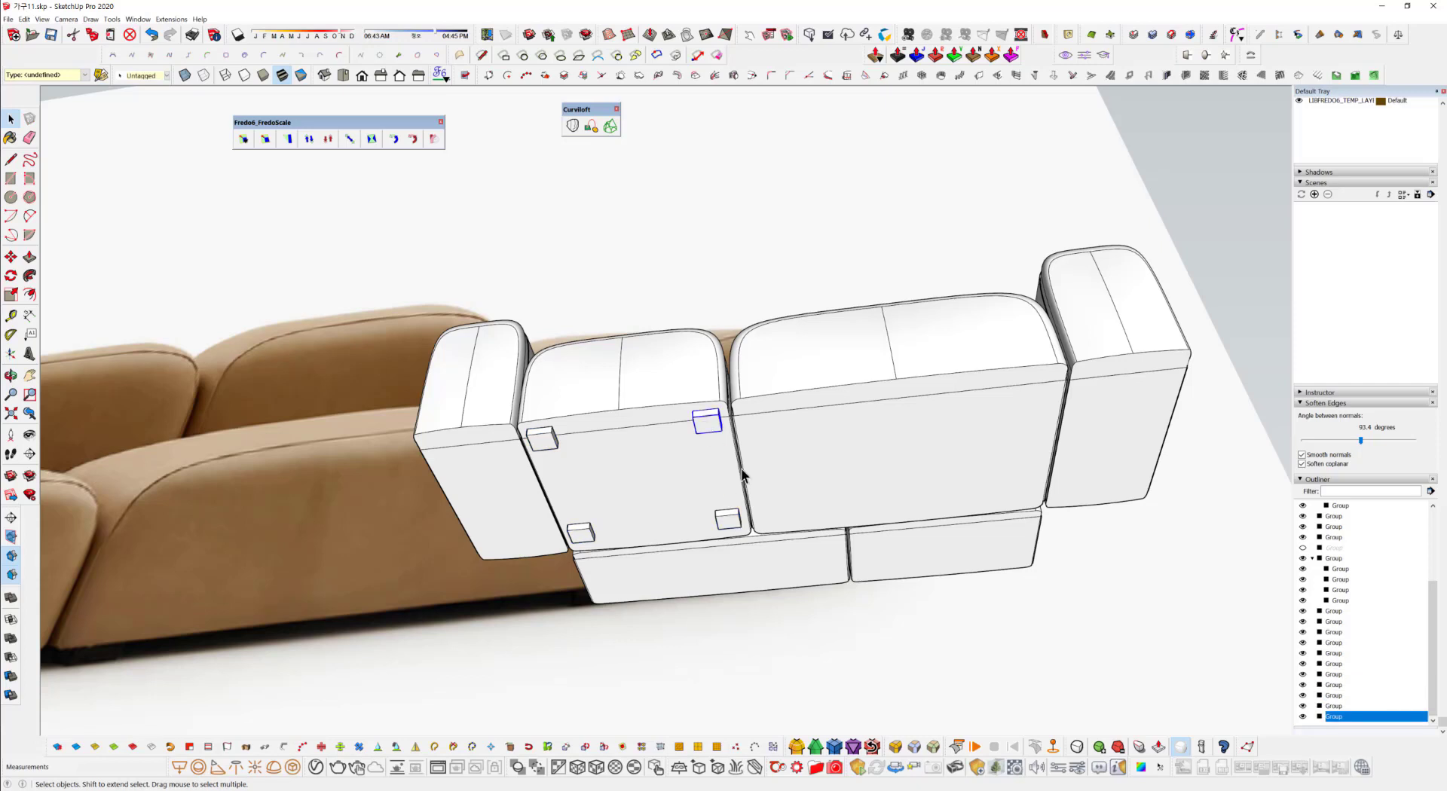
left_click(733, 527, "shift")
key("m")
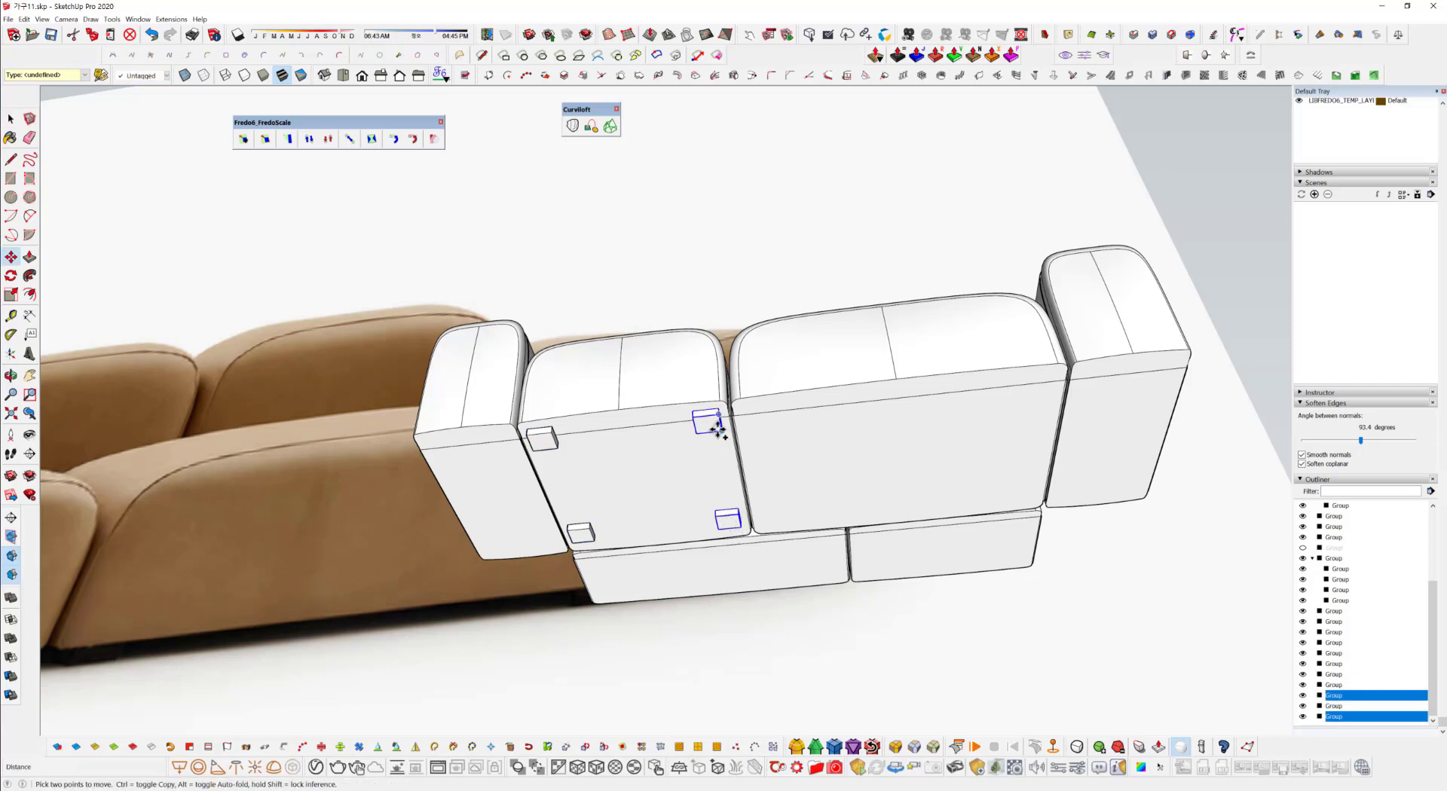
key("ctrl")
left_click(720, 429)
left_click(791, 427)
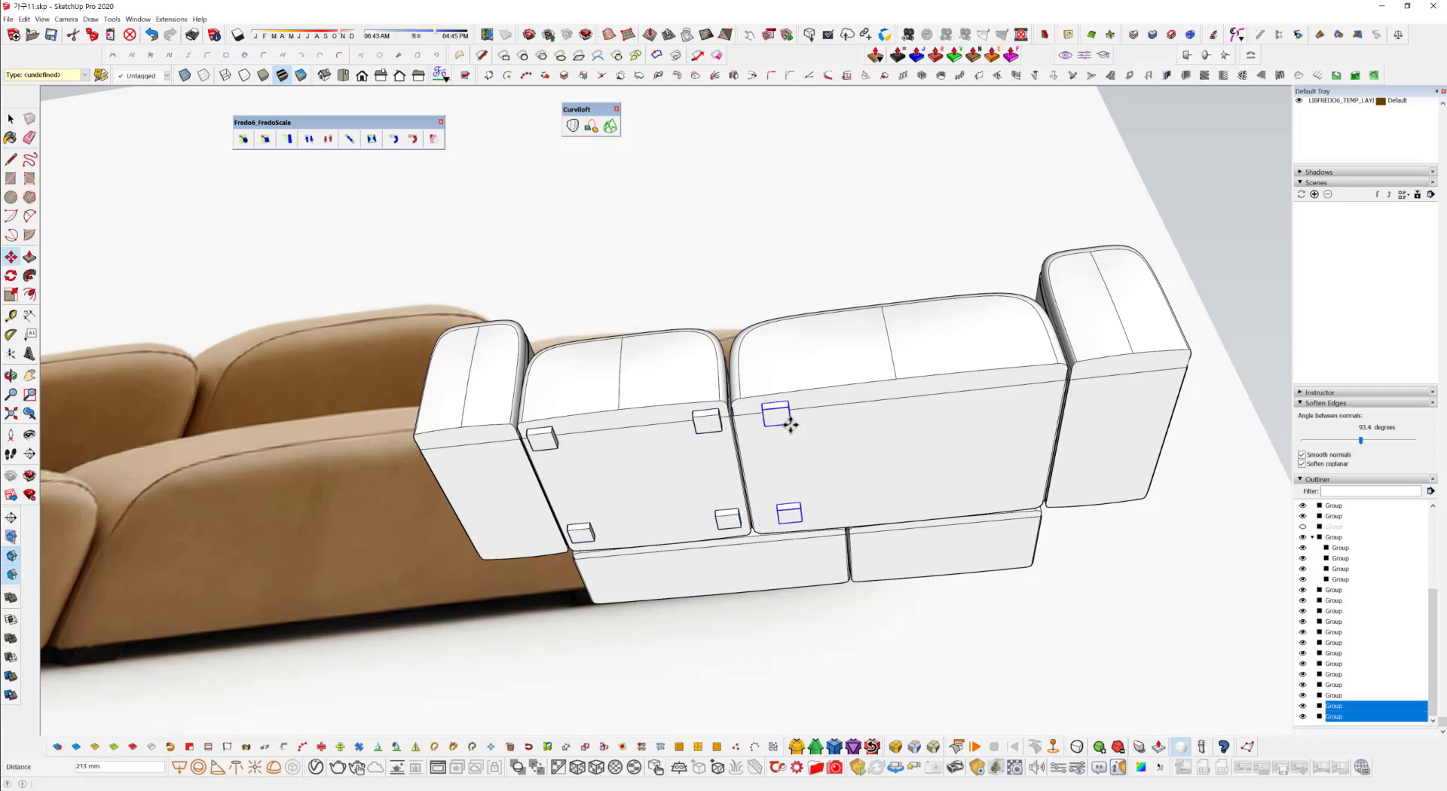
Mirror the two copied feet across the wider seat's front-to-back centre line, keeping the originals.
left_click(415, 747)
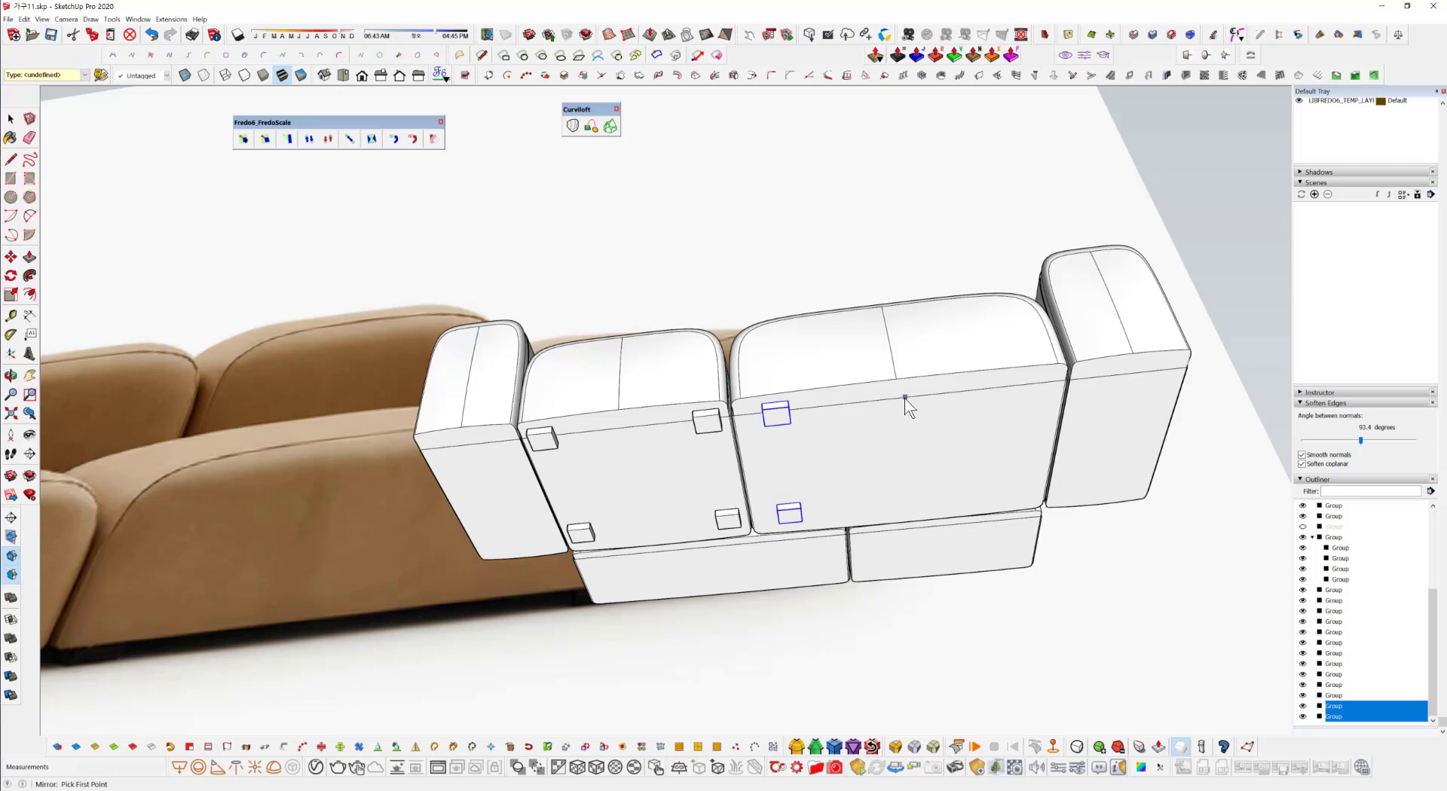
middle_click_drag(904, 398, 913, 500)
left_click(899, 442)
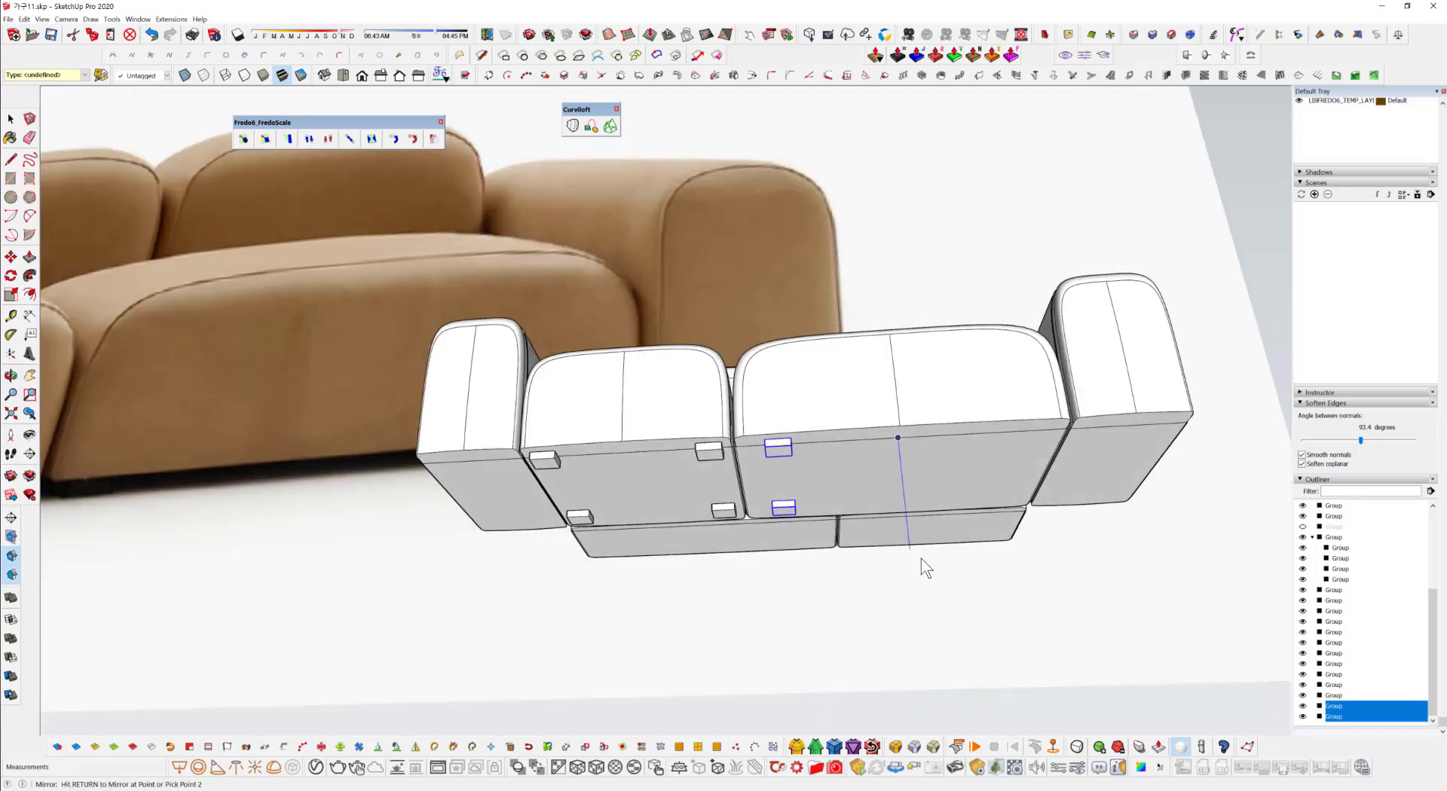
middle_click_drag(924, 568, 726, 365)
left_click(903, 664)
left_click(960, 690)
scroll(697, 463, "up", 5)
key("space")
Copy the wider seat's two outer feet about 207 mm along the red axis onto the adjacent armrest's underside.
scroll(707, 452, "down", 7)
scroll(765, 397, "up", 3)
left_click(763, 398)
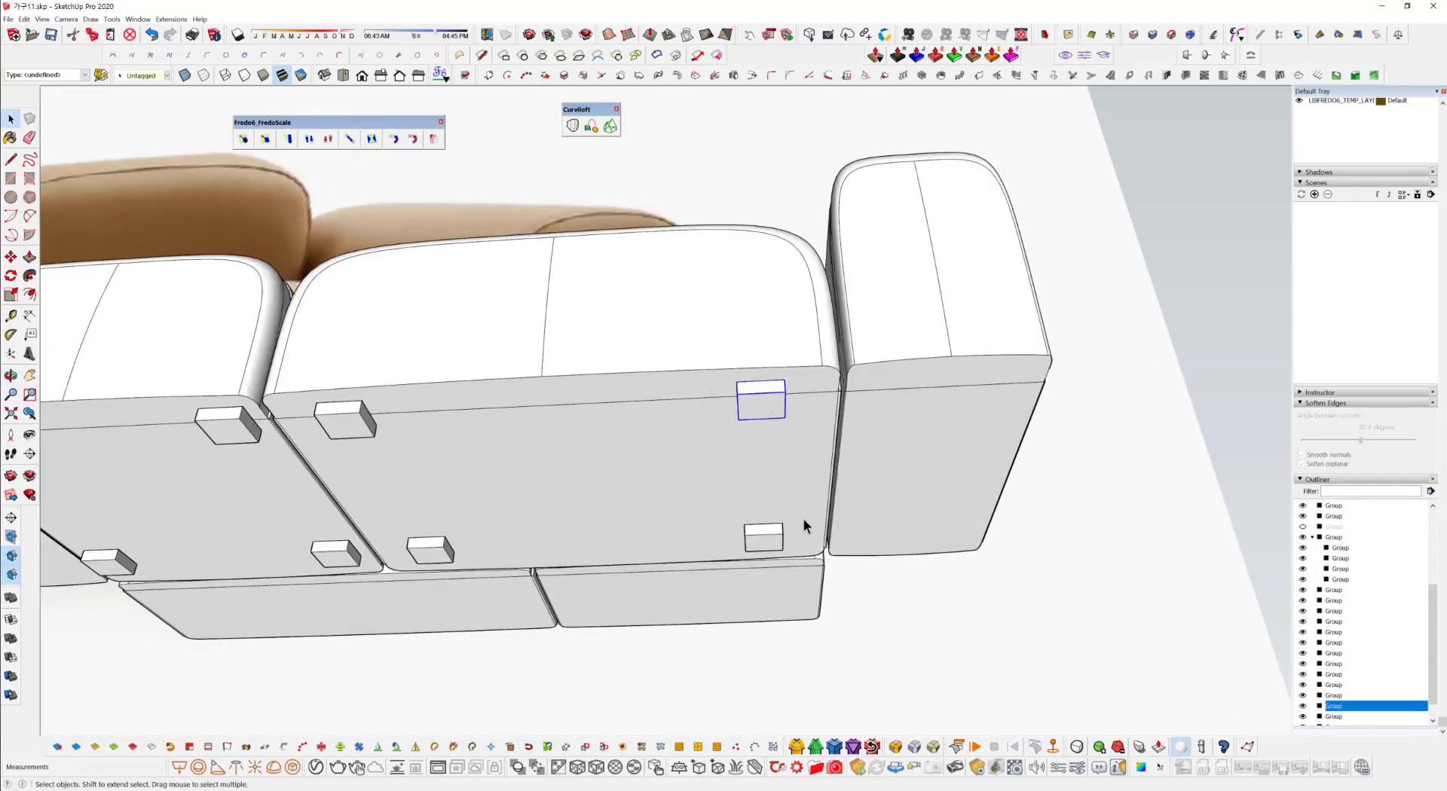
left_click(763, 537, "shift")
key("m")
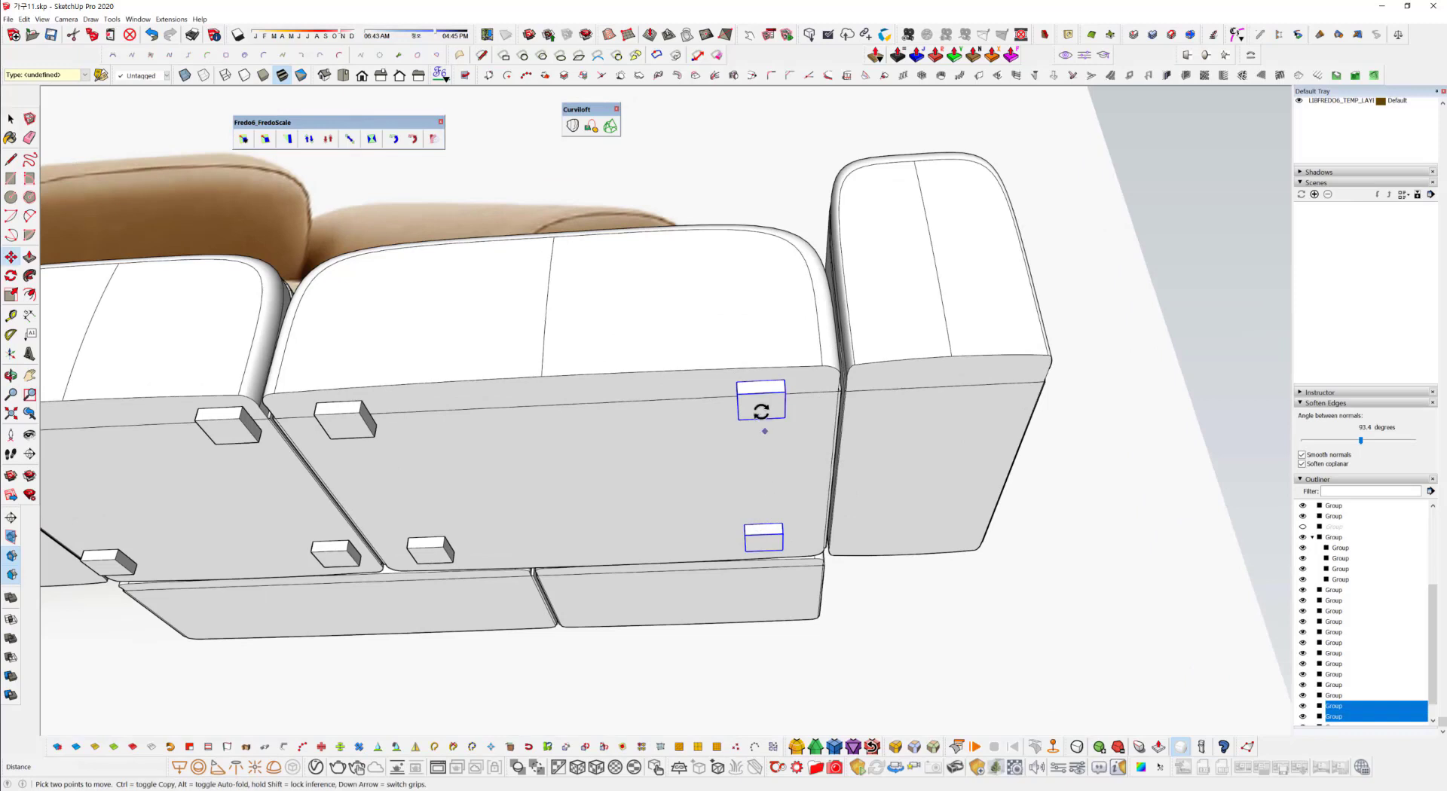
left_click(737, 394)
key("ctrl")
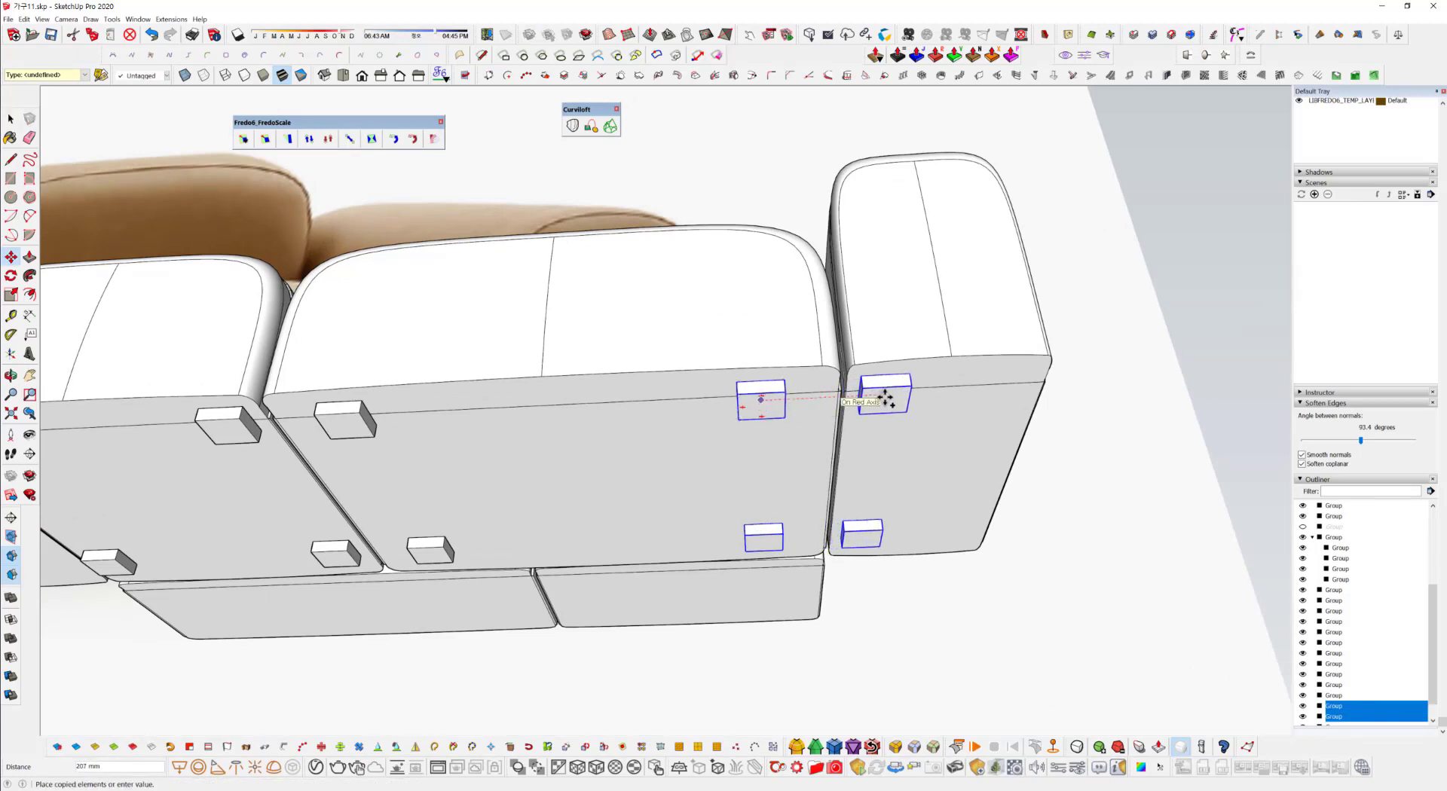
left_click(889, 401)
Copy the two armrest feet along the red axis to the armrest's outer edge.
left_click(889, 400)
key("ctrl")
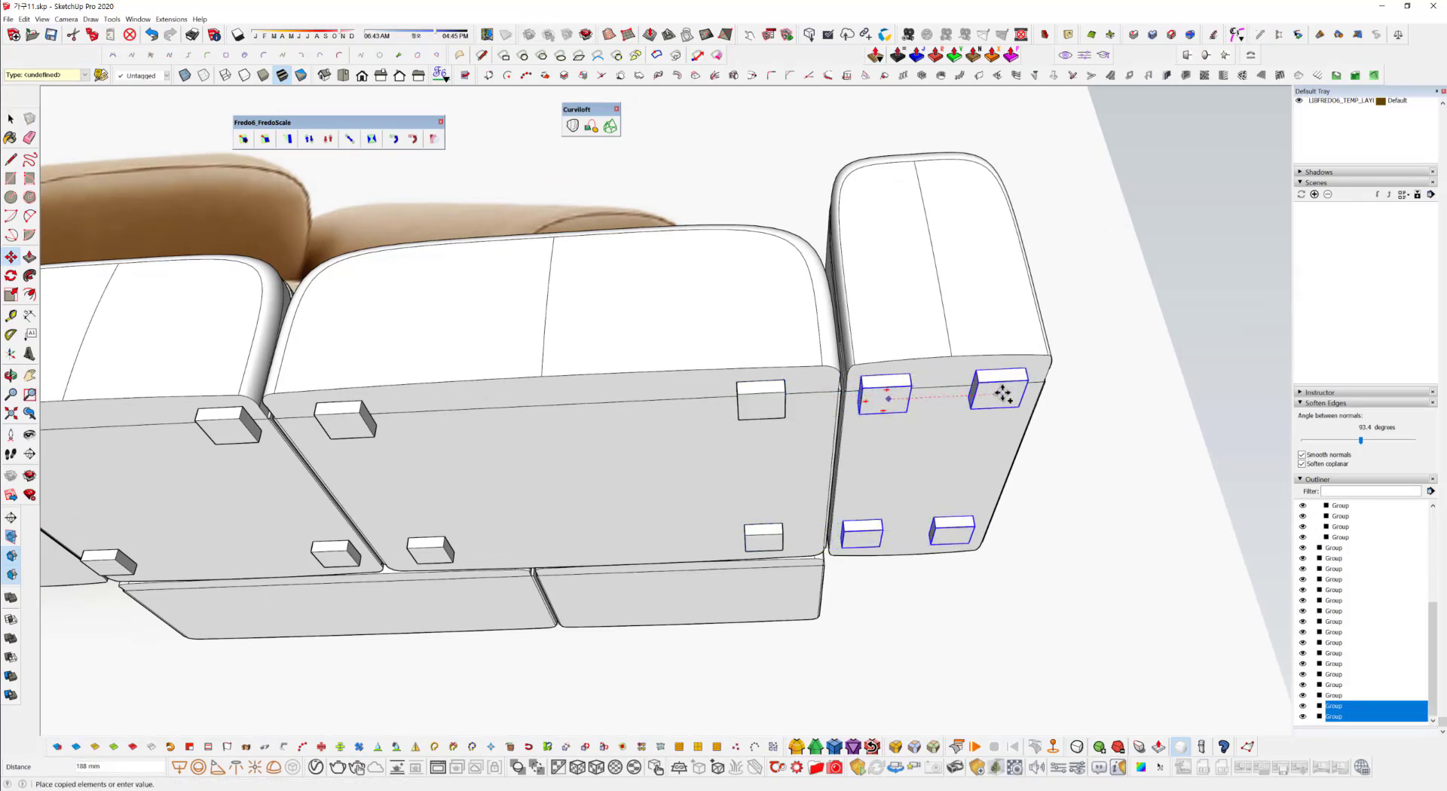
left_click(1009, 392)
middle_click_drag(1009, 393, 944, 382)
key("space")
Copy all four armrest feet about 2012 mm along the red axis onto the opposite armrest's underside.
left_click(947, 374)
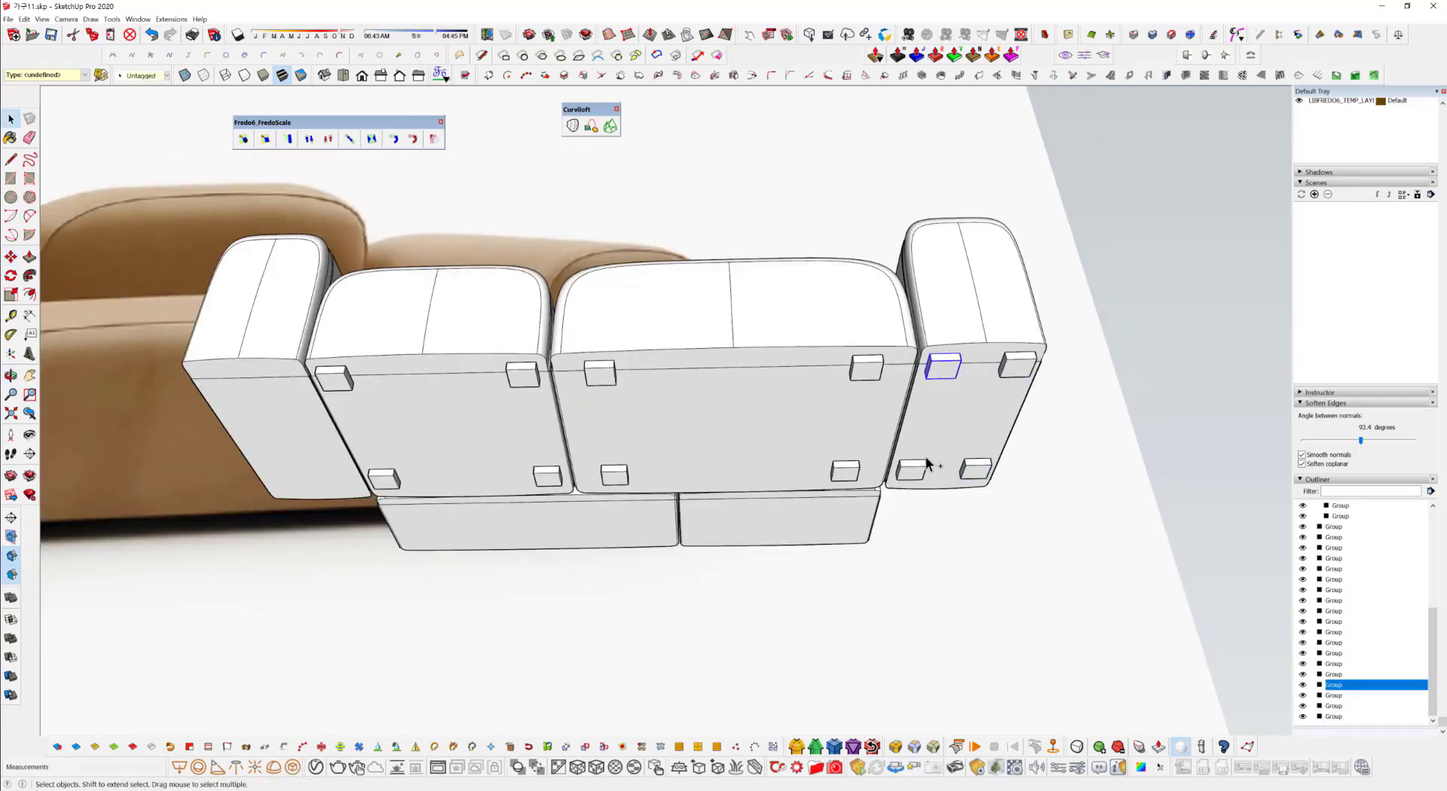
left_click(919, 465, "ctrl")
left_click(973, 471, "ctrl")
left_click(1016, 366, "ctrl")
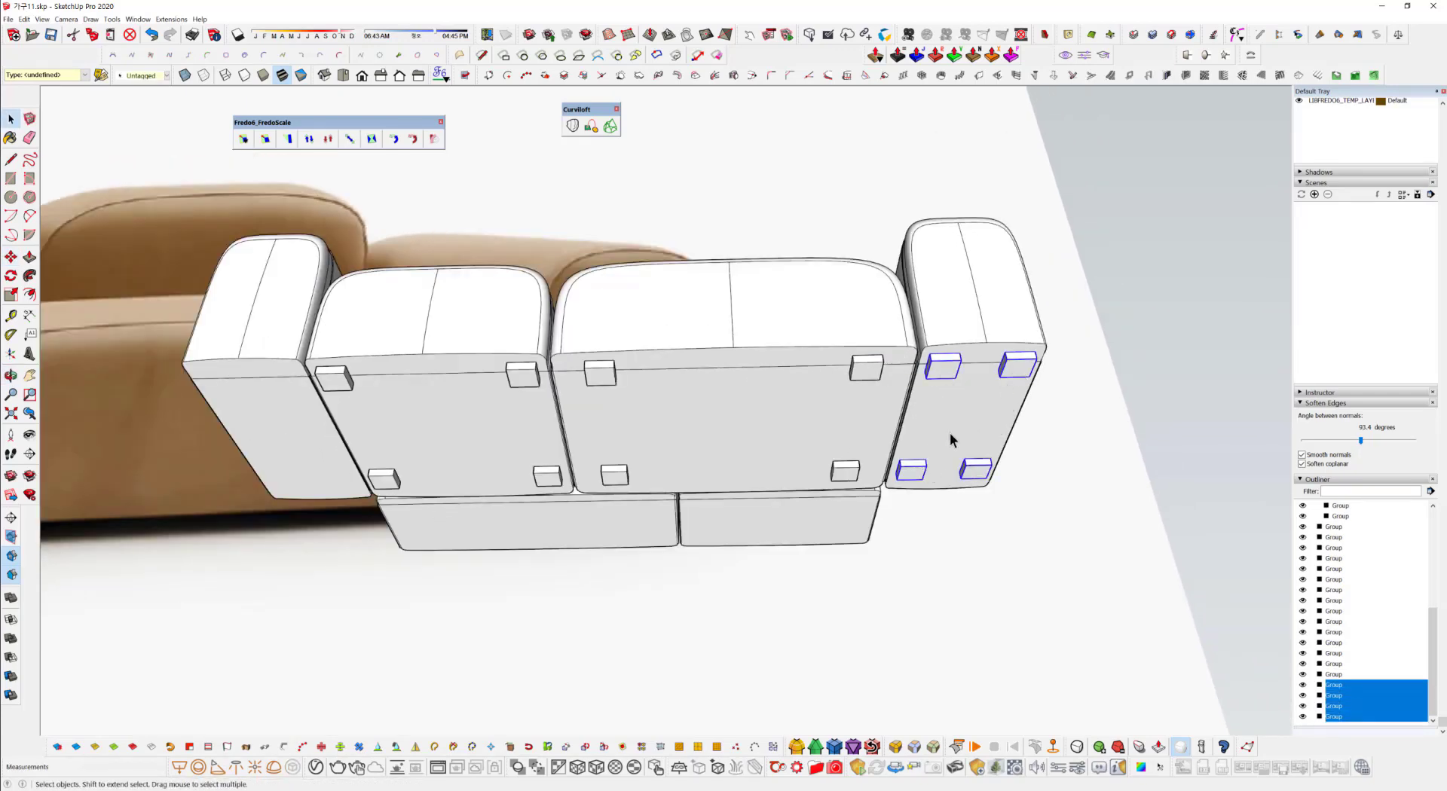
key("m")
left_click(1012, 369)
key("ctrl")
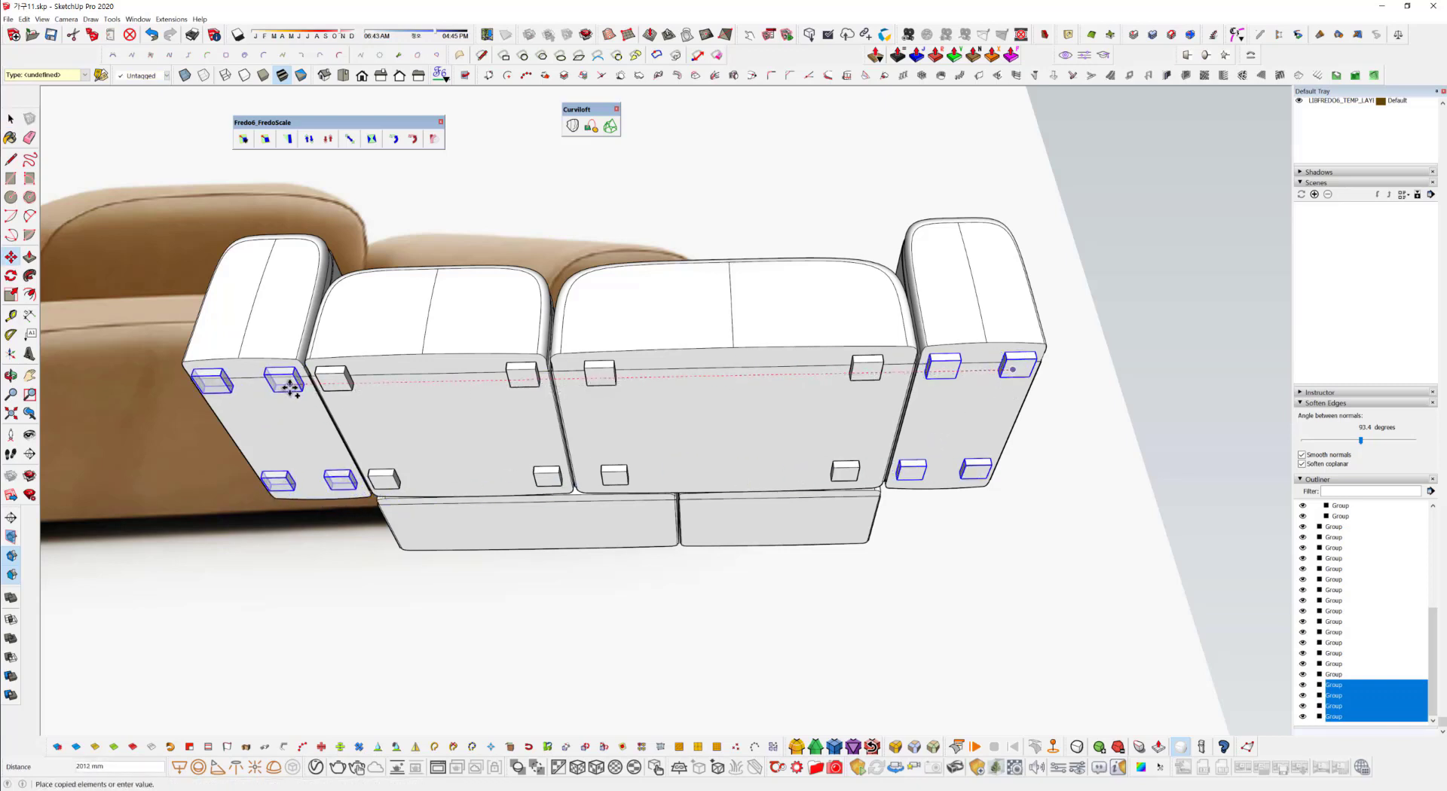
left_click(290, 388)
mouse_move(556, 484)
middle_mouse_down()
mouse_move(633, 517)
mouse_move(423, 397)
mouse_move(364, 485)
mouse_move(452, 420)
mouse_move(471, 482)
middle_mouse_up()
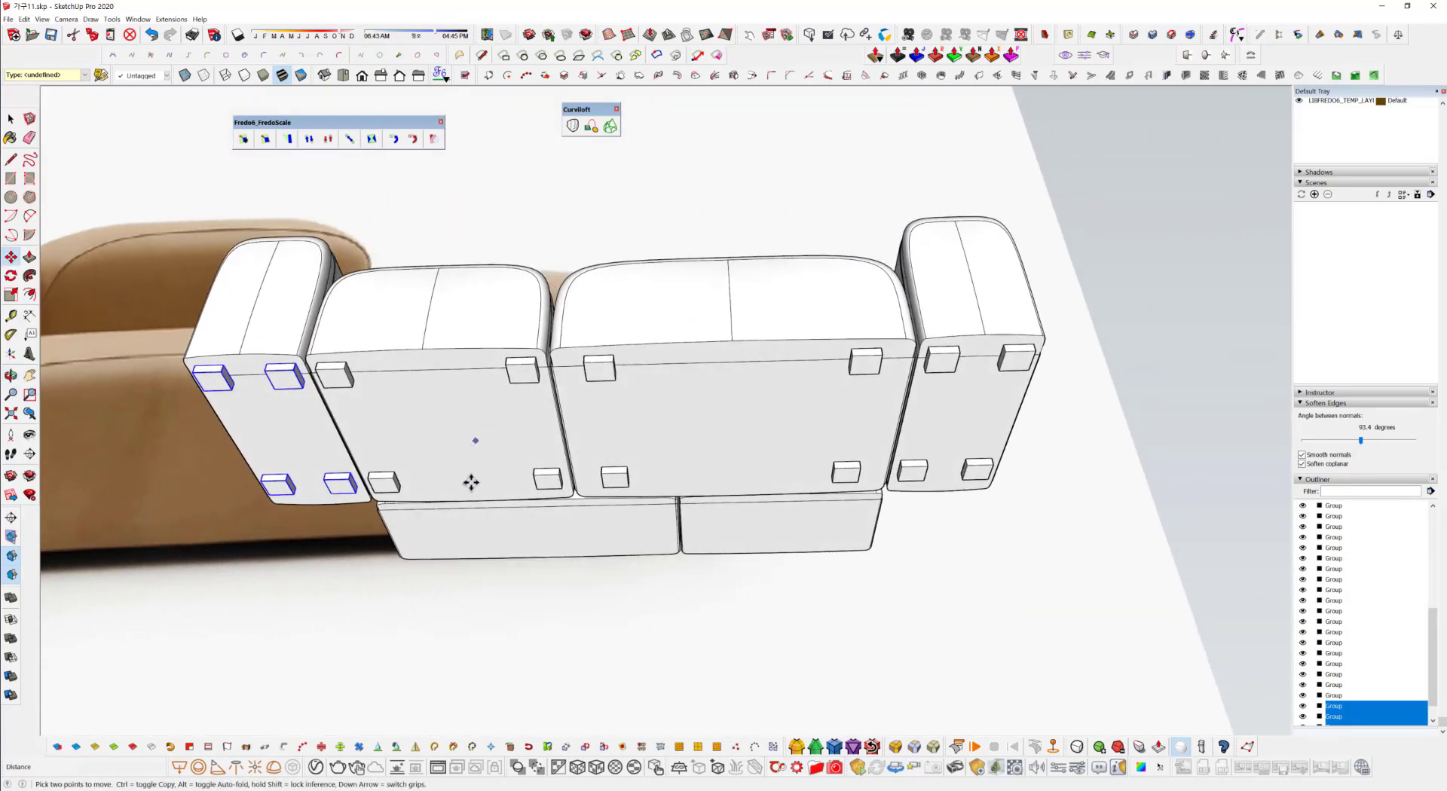
key("space")
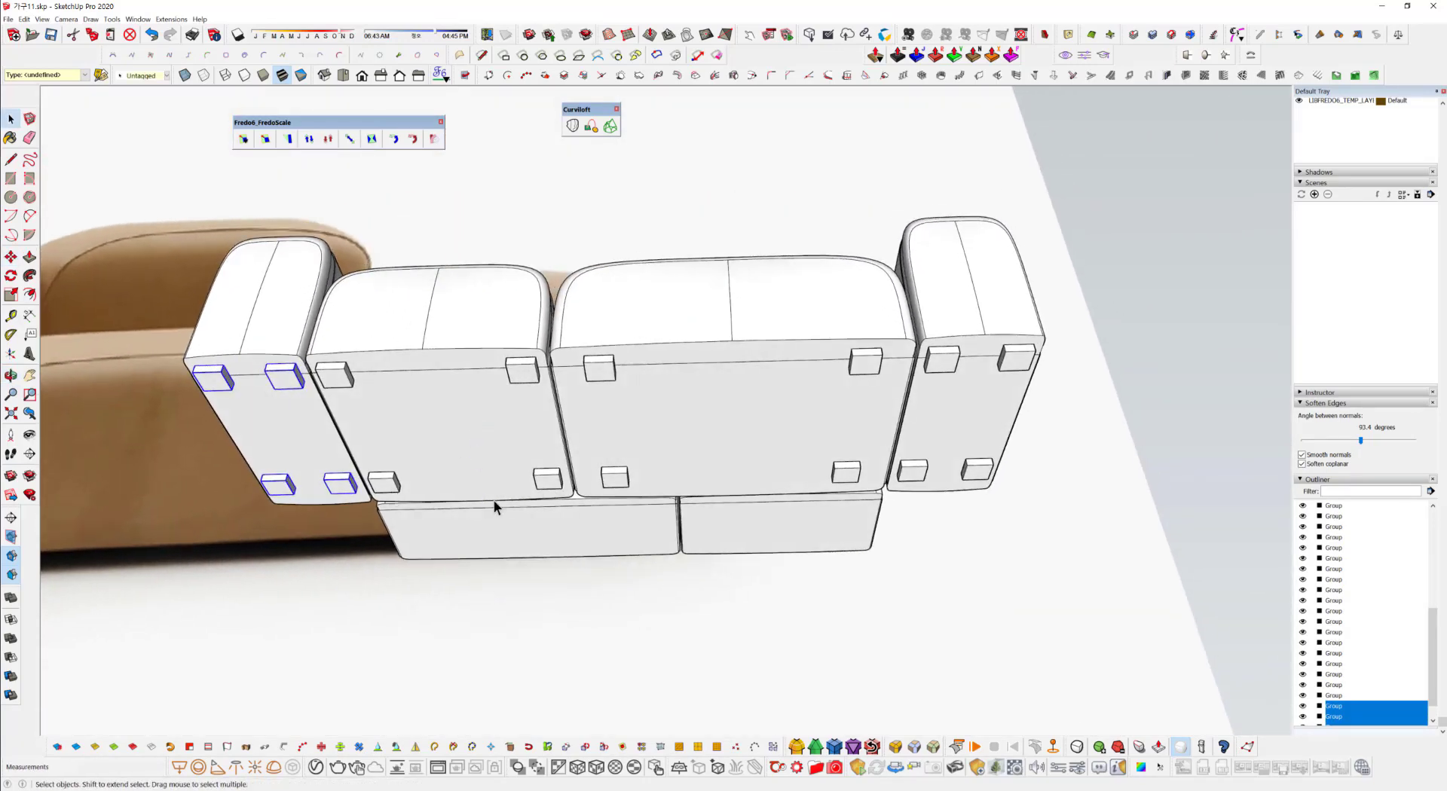
Copy the wider seat's two rear feet about 312 mm along the green axis onto the undersides of the rear modules.
left_click(626, 481)
left_click(843, 476, "shift")
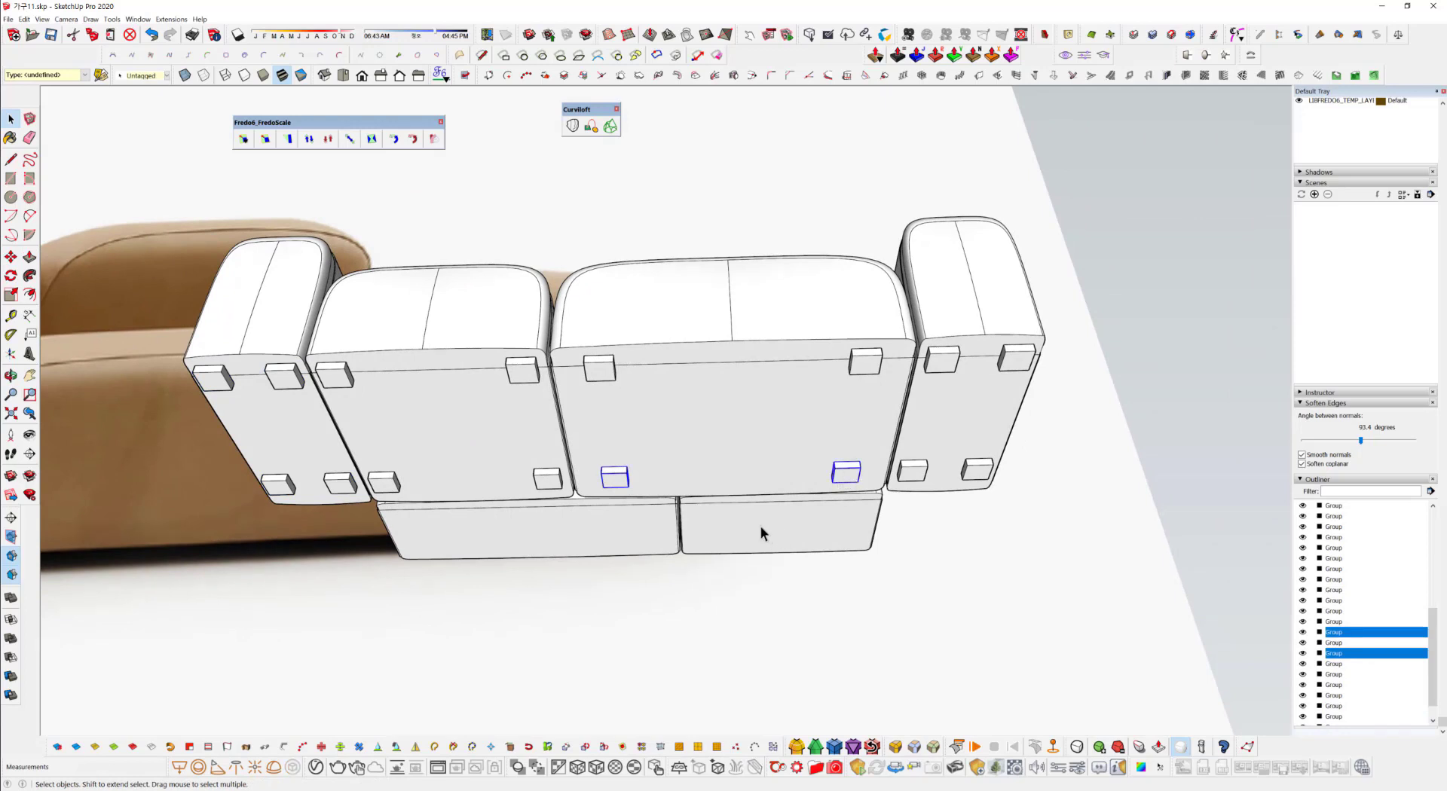
key("m")
left_click(615, 478)
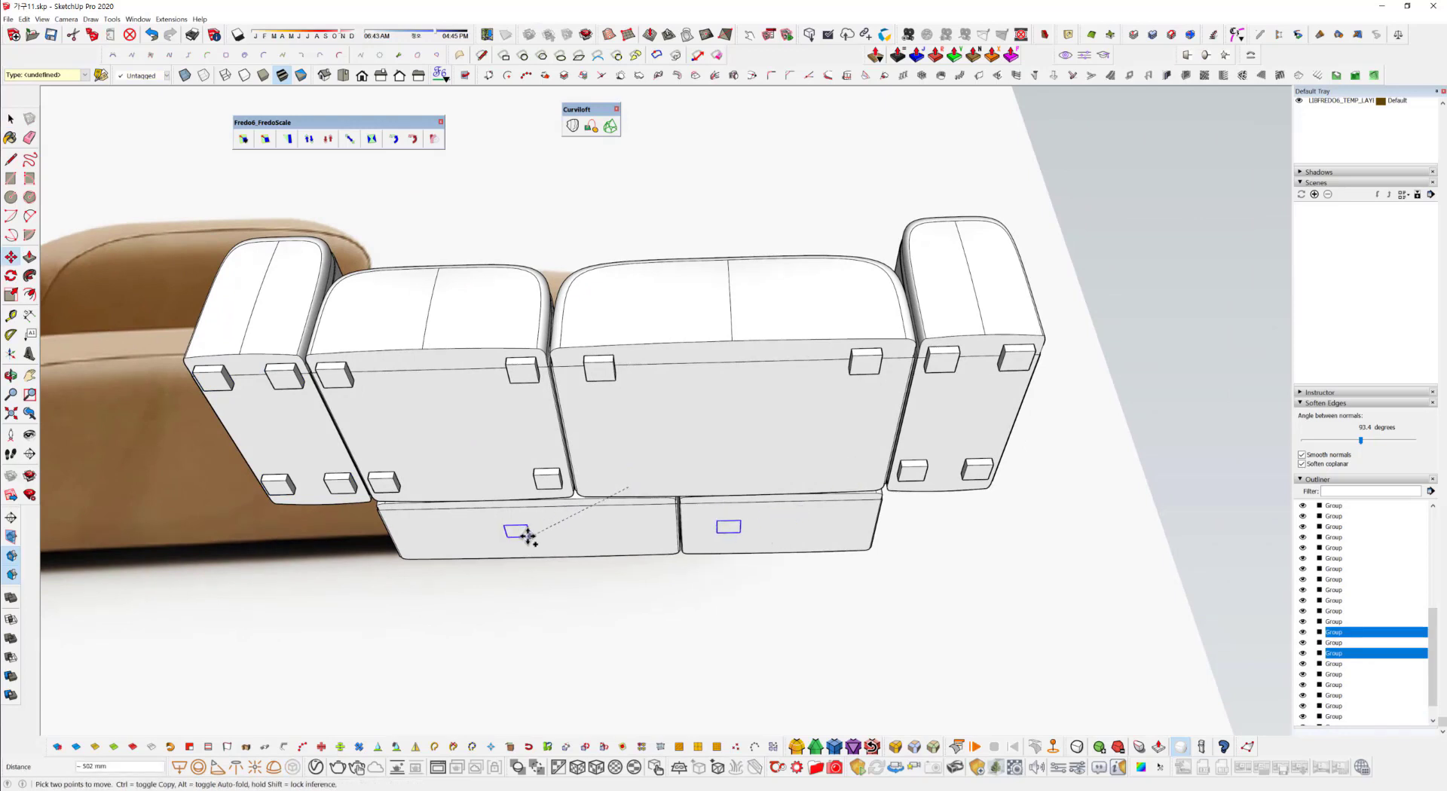
key("ctrl")
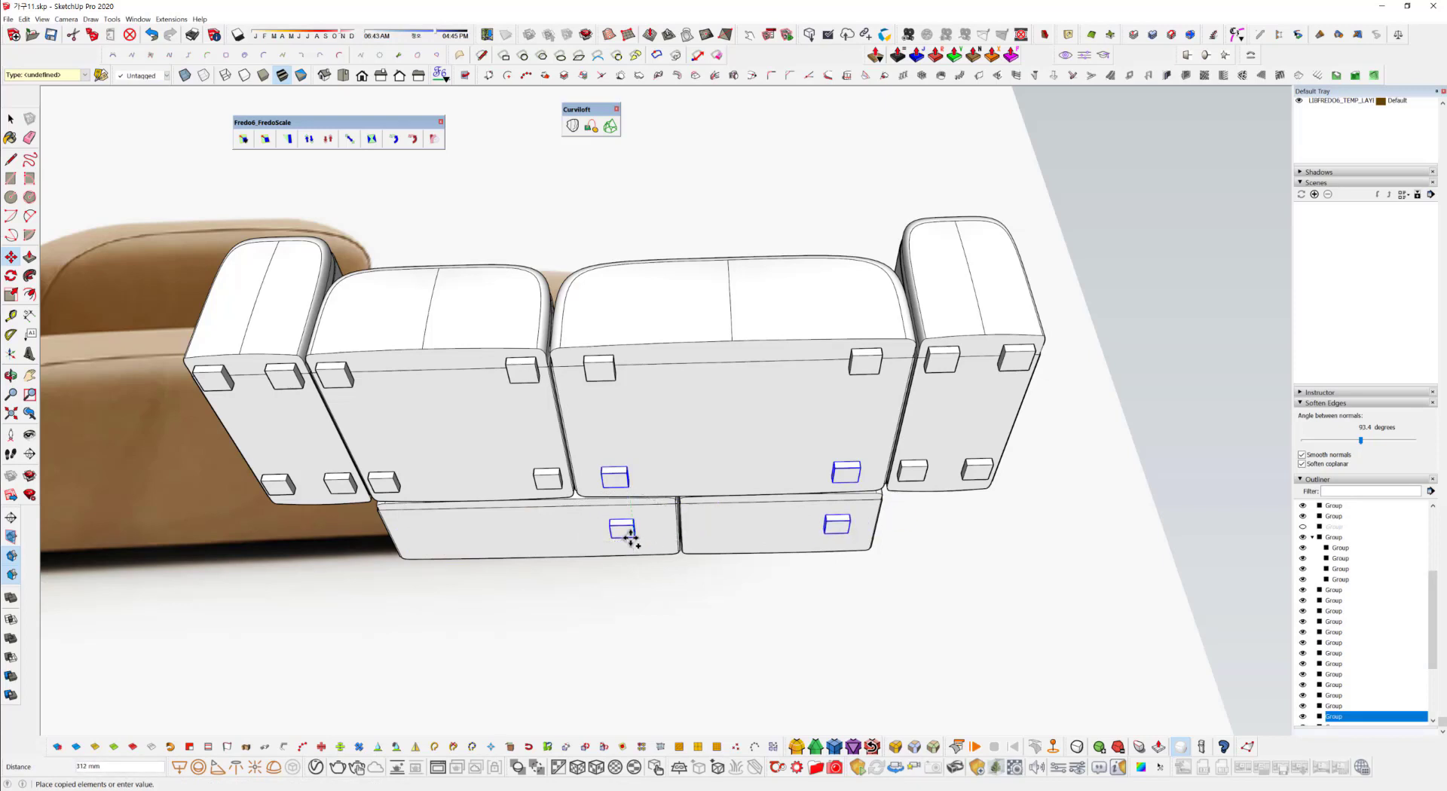
left_click(629, 532)
Move the two copied feet along the red axis so both sit under the wider rear module.
left_click(632, 532)
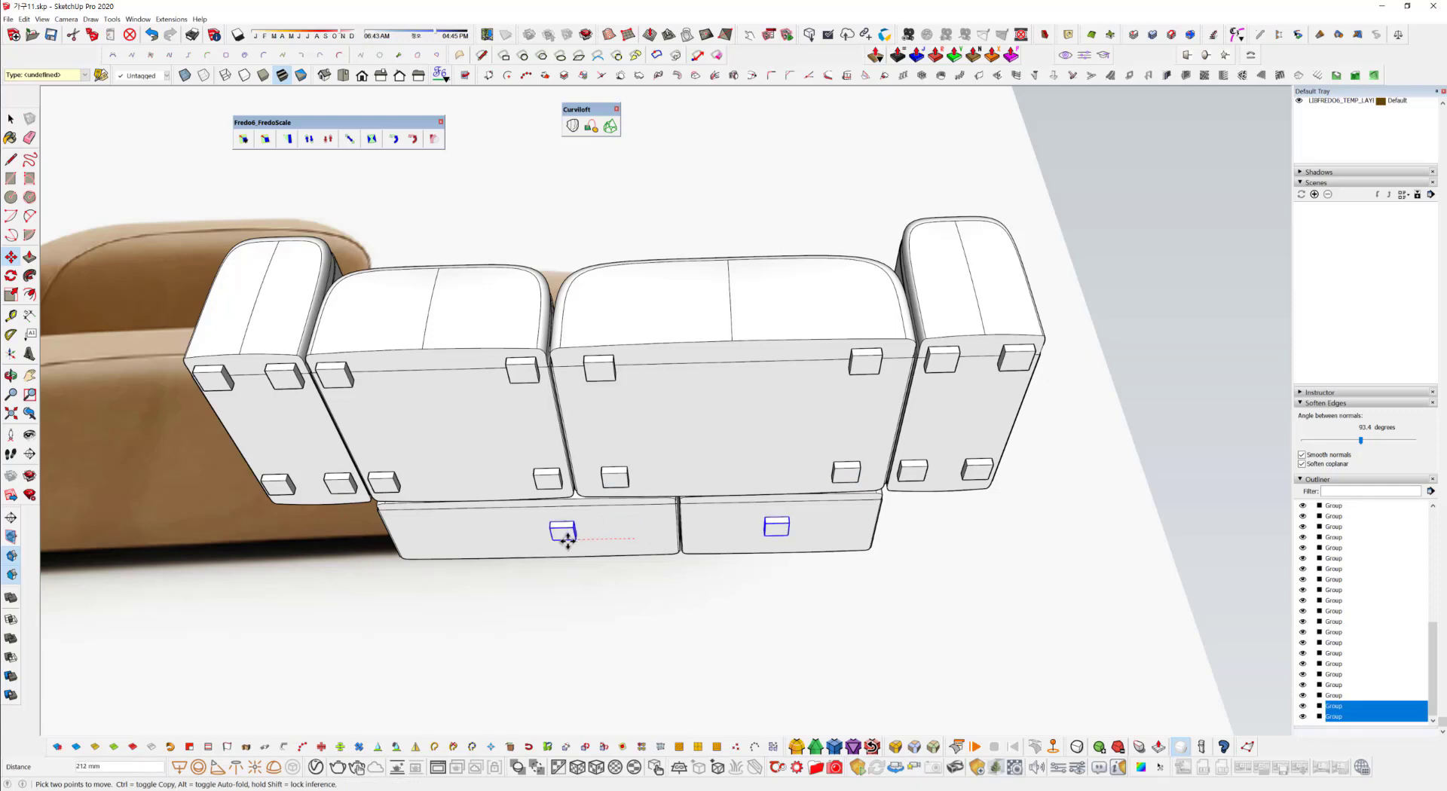
left_click(441, 544)
key("space")
Copy the narrower seat's two rear feet about 316 mm along the green axis onto the wider rear module's underside.
left_click(553, 481)
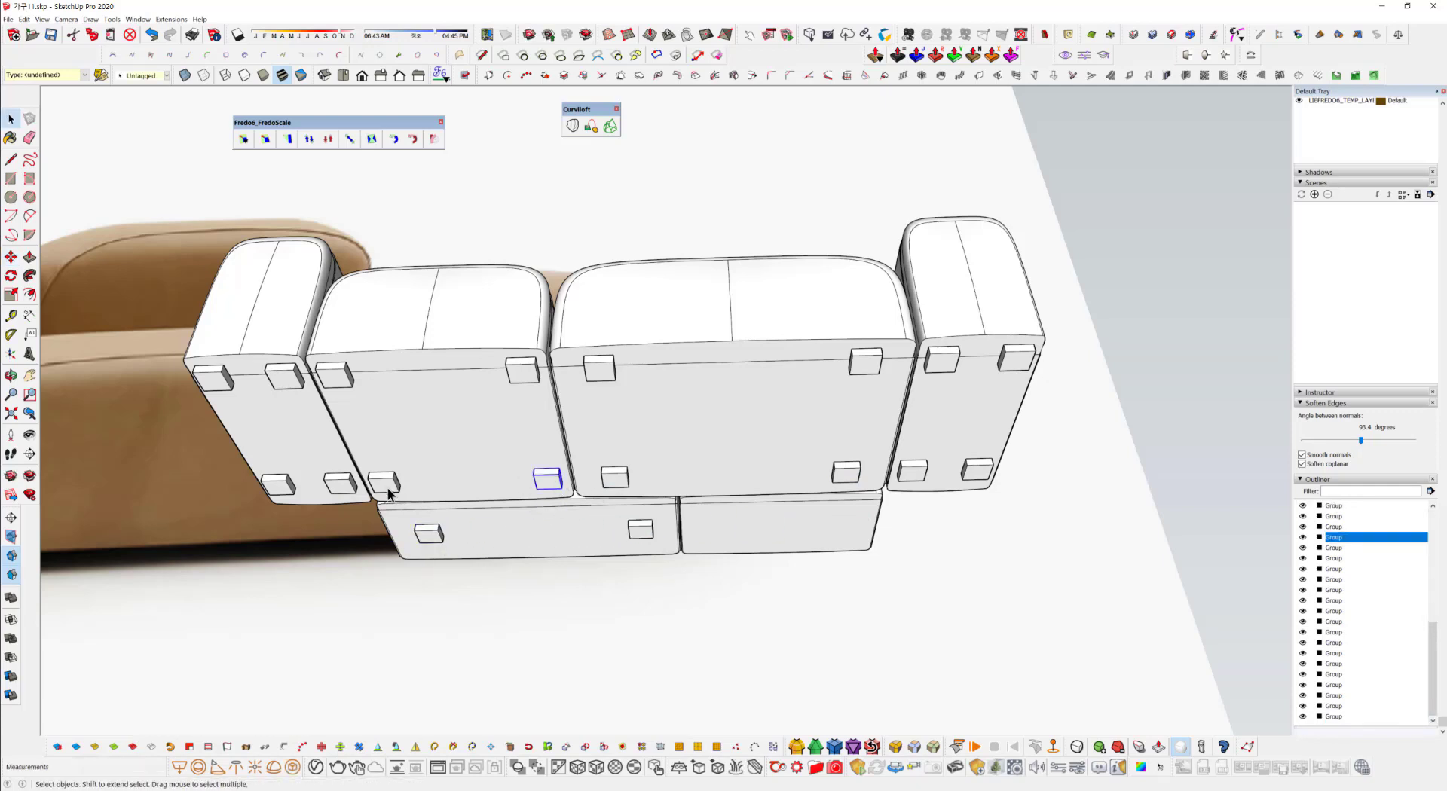
left_click(546, 478, "ctrl")
key("m")
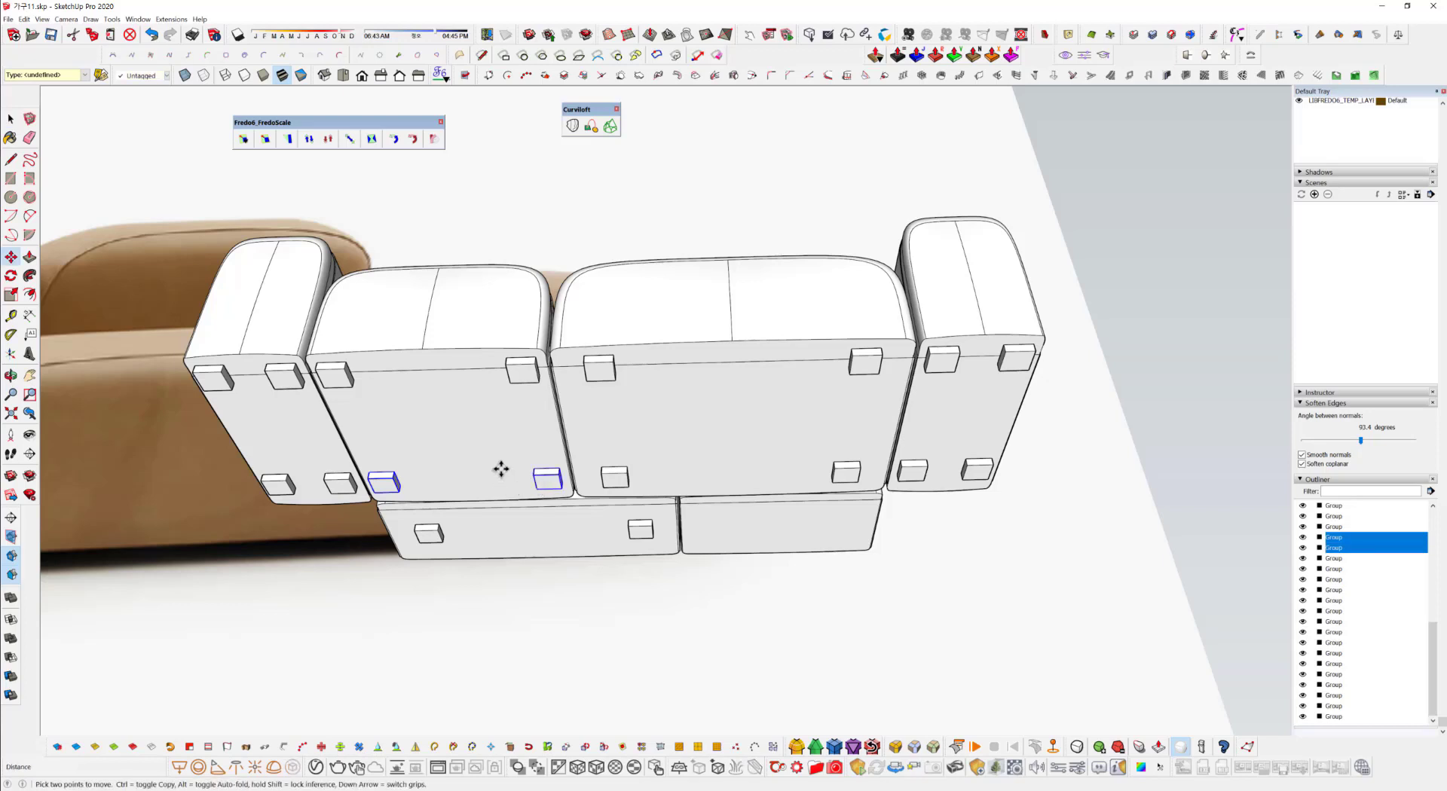
key("ctrl")
left_click(538, 483)
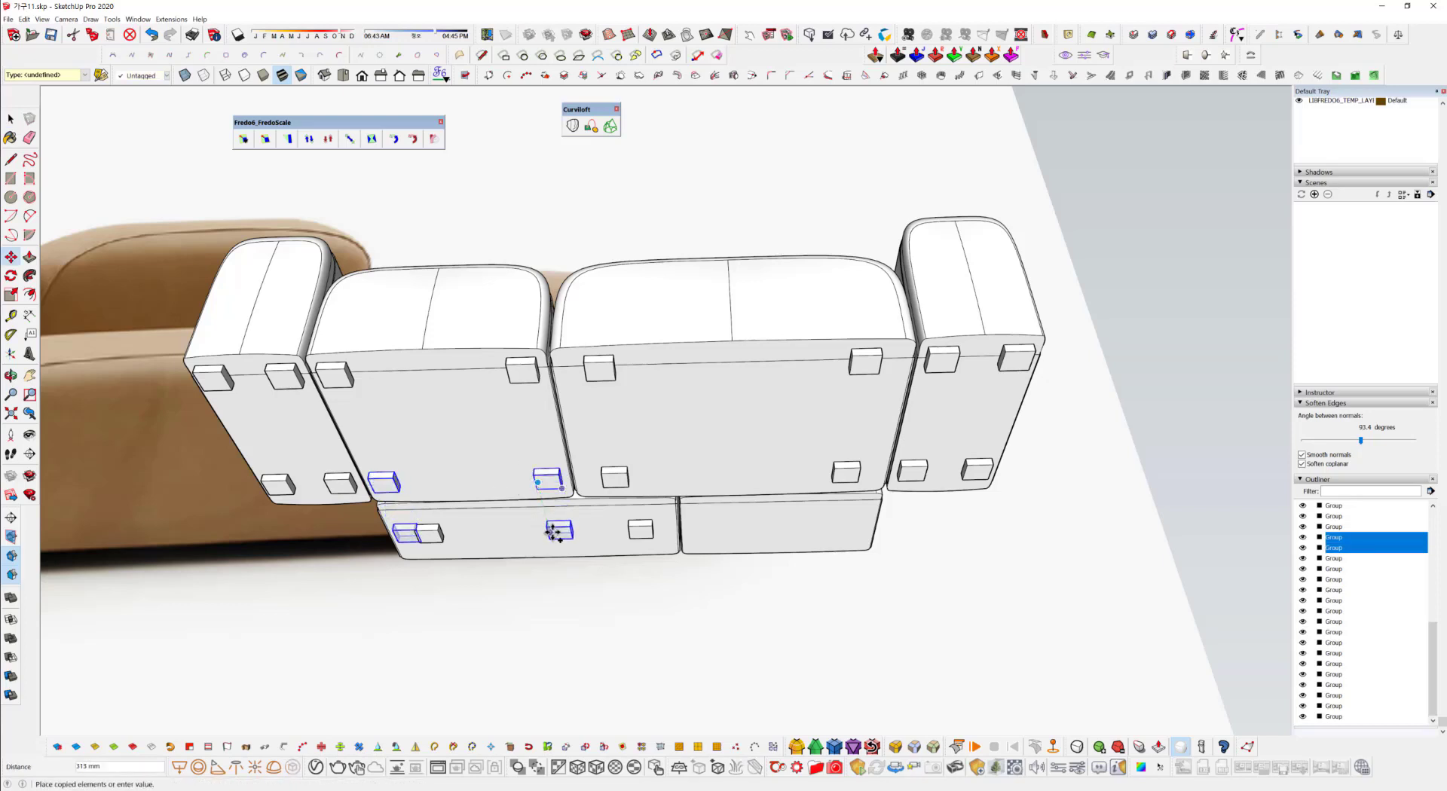
left_click(554, 533)
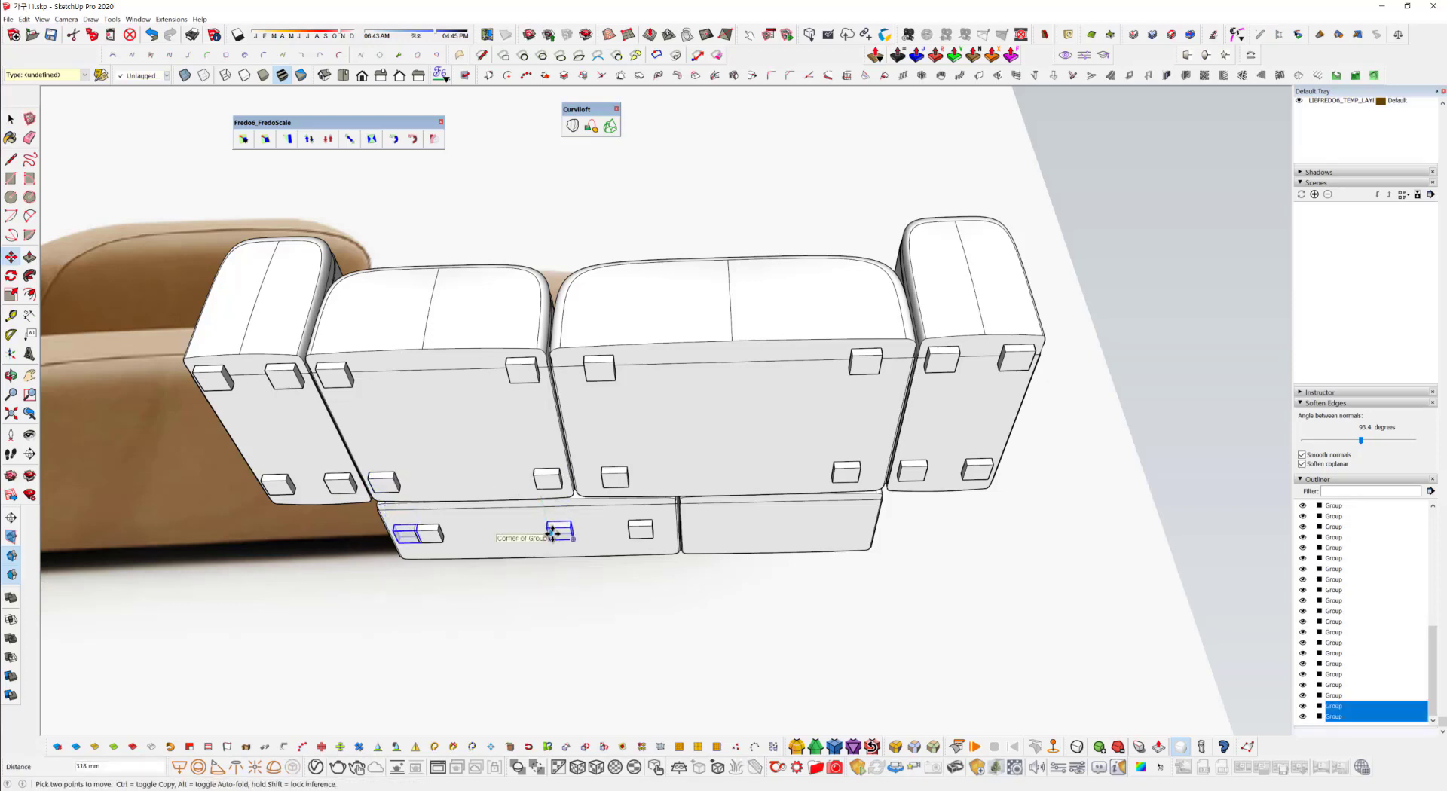
Move the two newly copied feet about 1012 mm along the red axis under the narrower rear module.
left_click(551, 534)
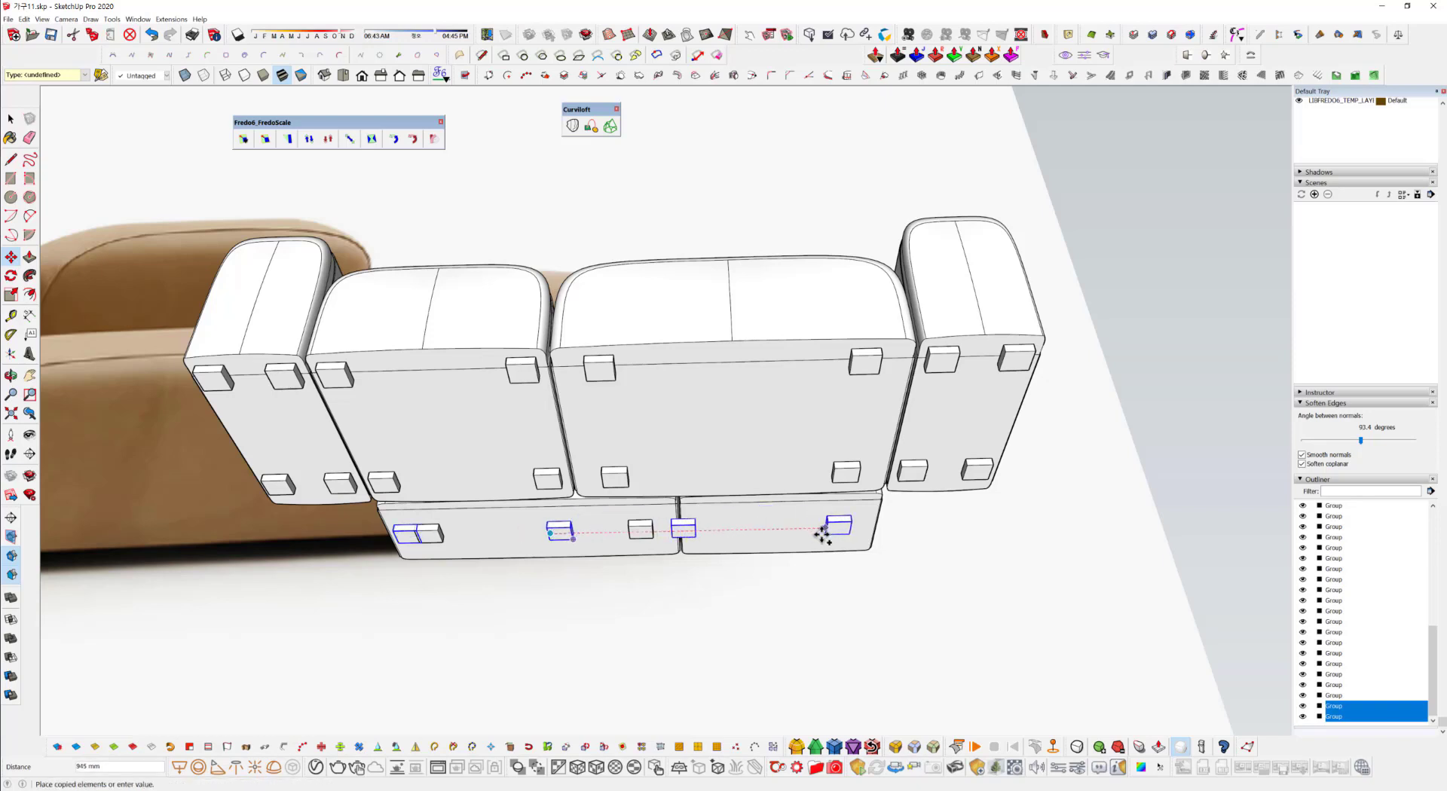
key("Escape")
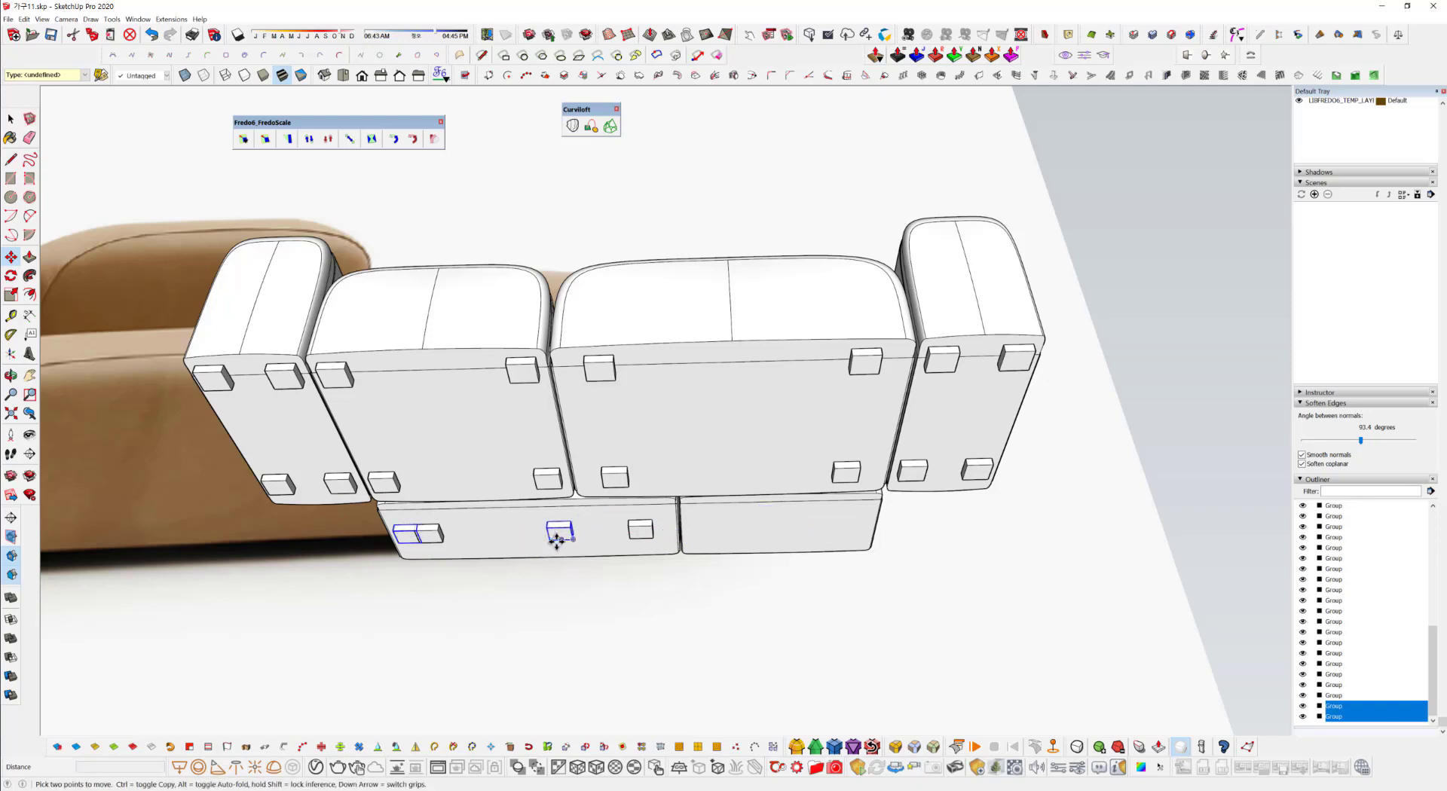
left_click(557, 539)
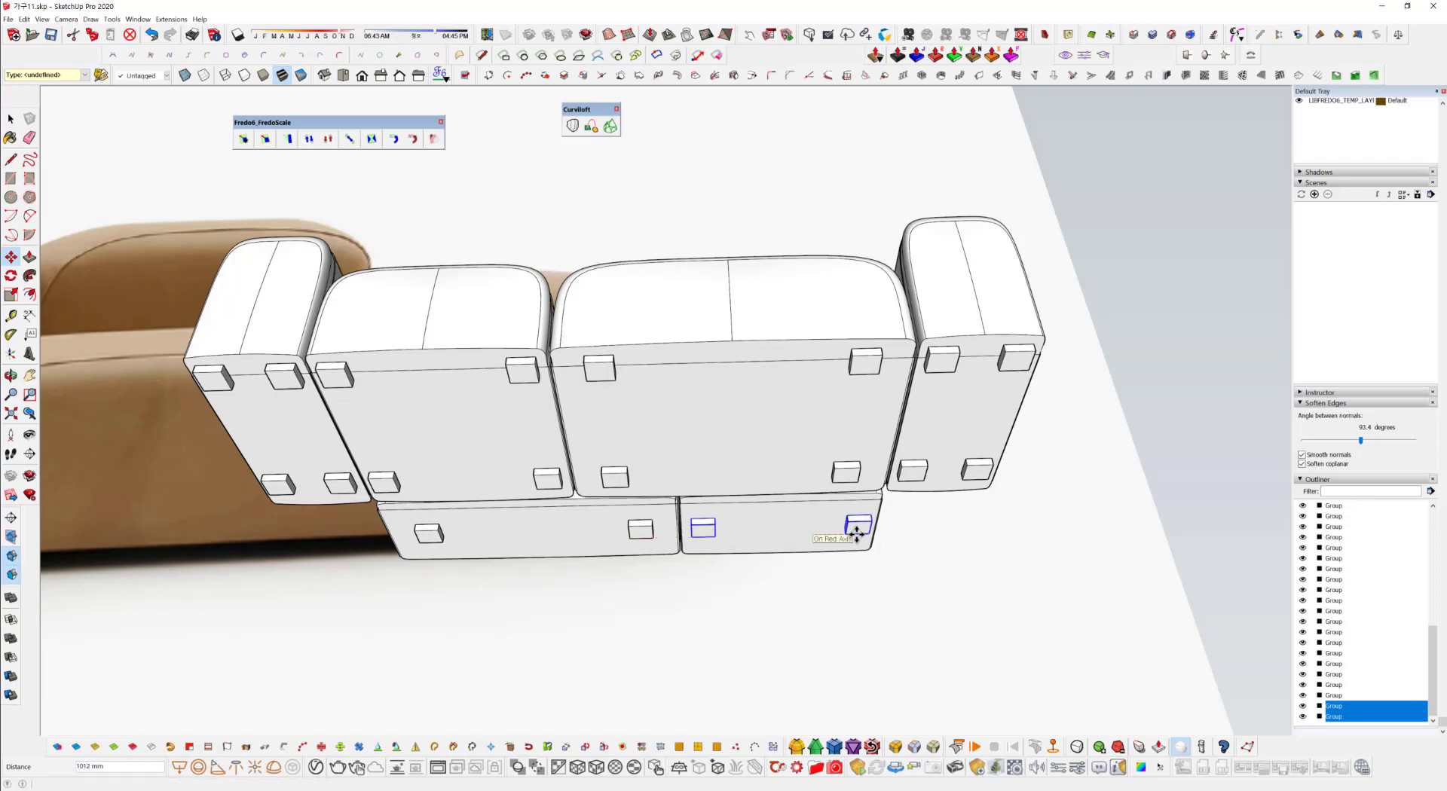
left_click(856, 533)
Create a material named so11 from a mustard-yellow swatch in the Colors library.
middle_click_drag(856, 533, 654, 490)
scroll(707, 506, "down", 5)
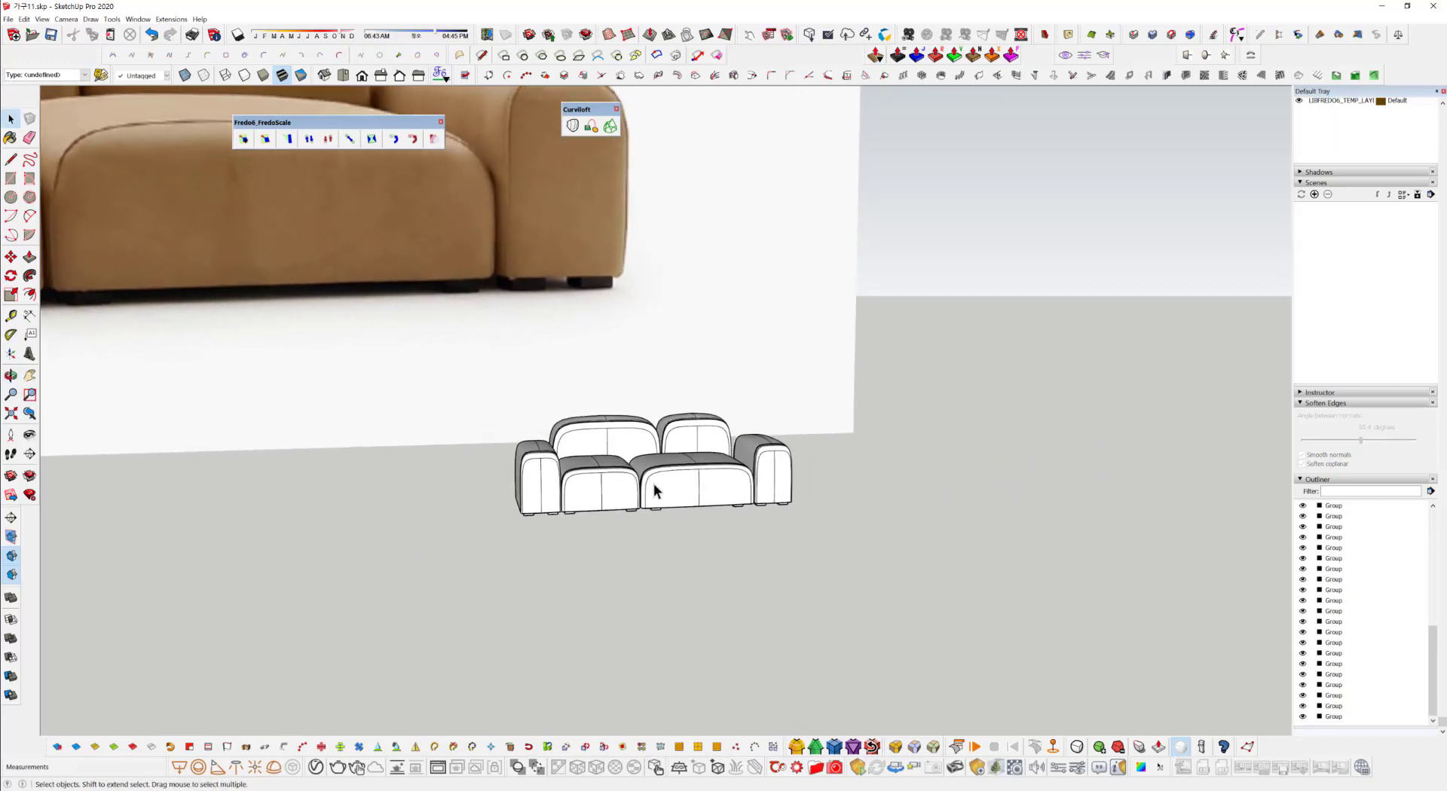
middle_click_drag(1152, 423, 1209, 444)
scroll(1386, 127, "up", 5)
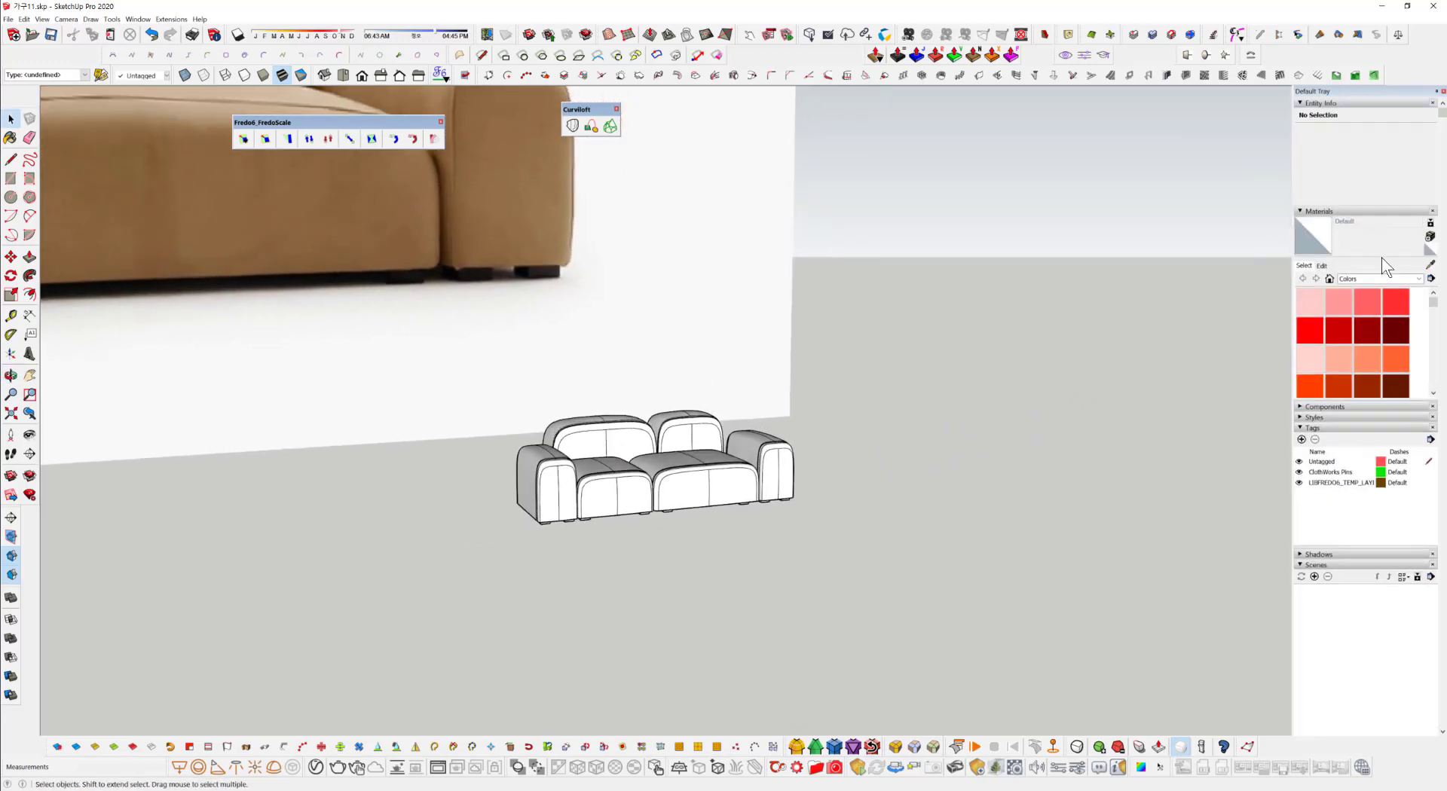
scroll(1379, 332, "down", 6)
scroll(1387, 324, "up", 2)
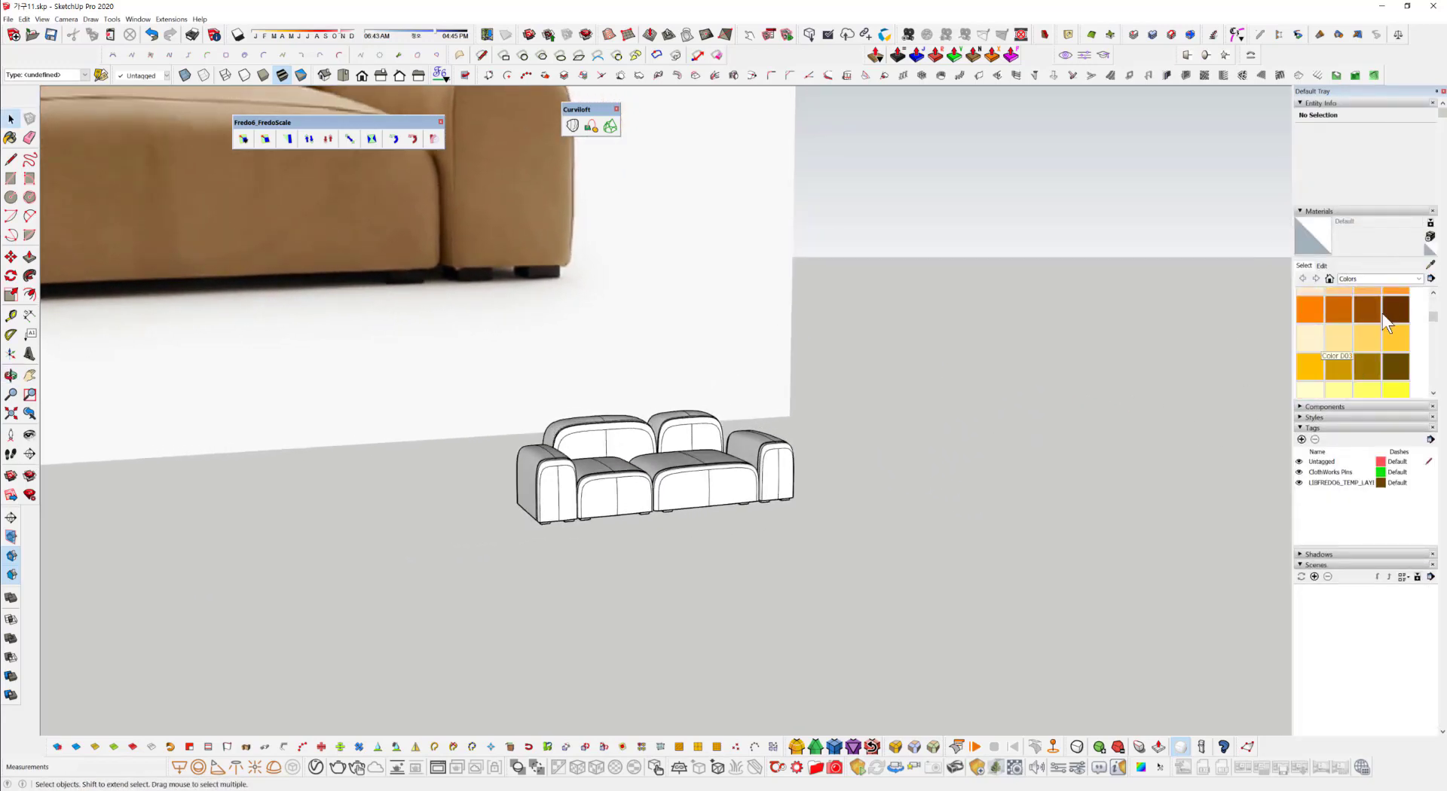
left_click(1345, 368)
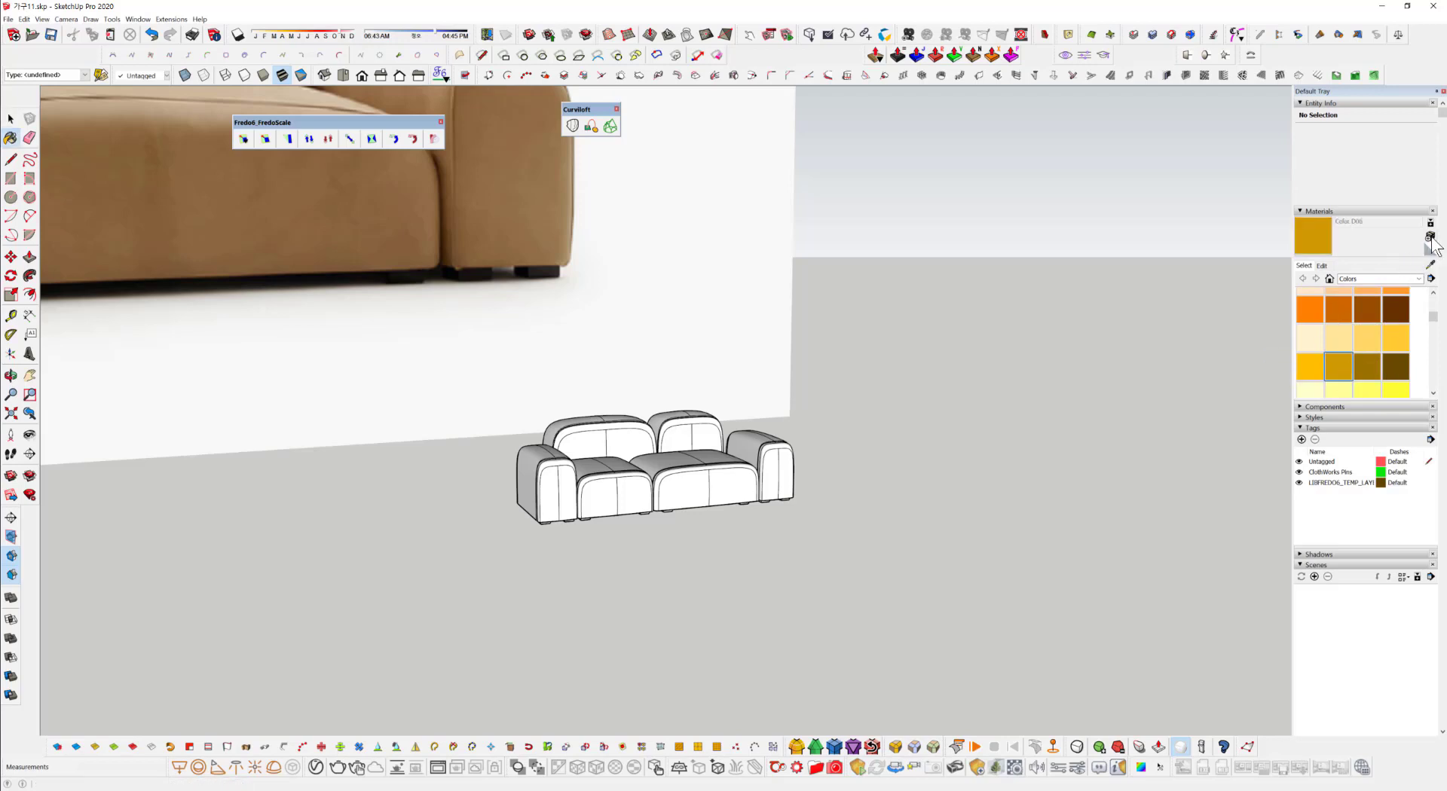
left_click(1430, 236)
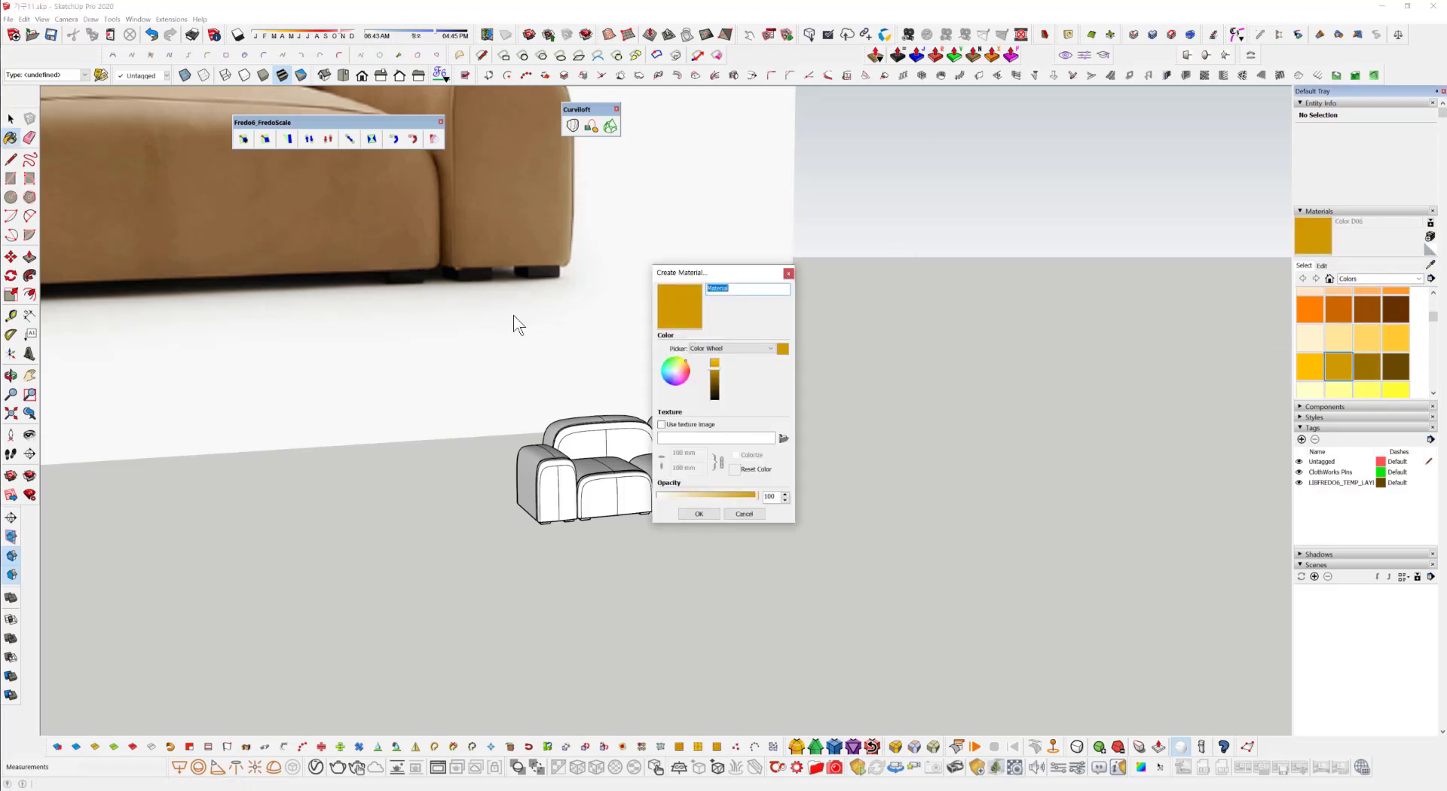
type("so11")
left_click(688, 514)
Paint both seats, both backrests and both armrests with the so11 material.
left_click(628, 482)
left_click(632, 434)
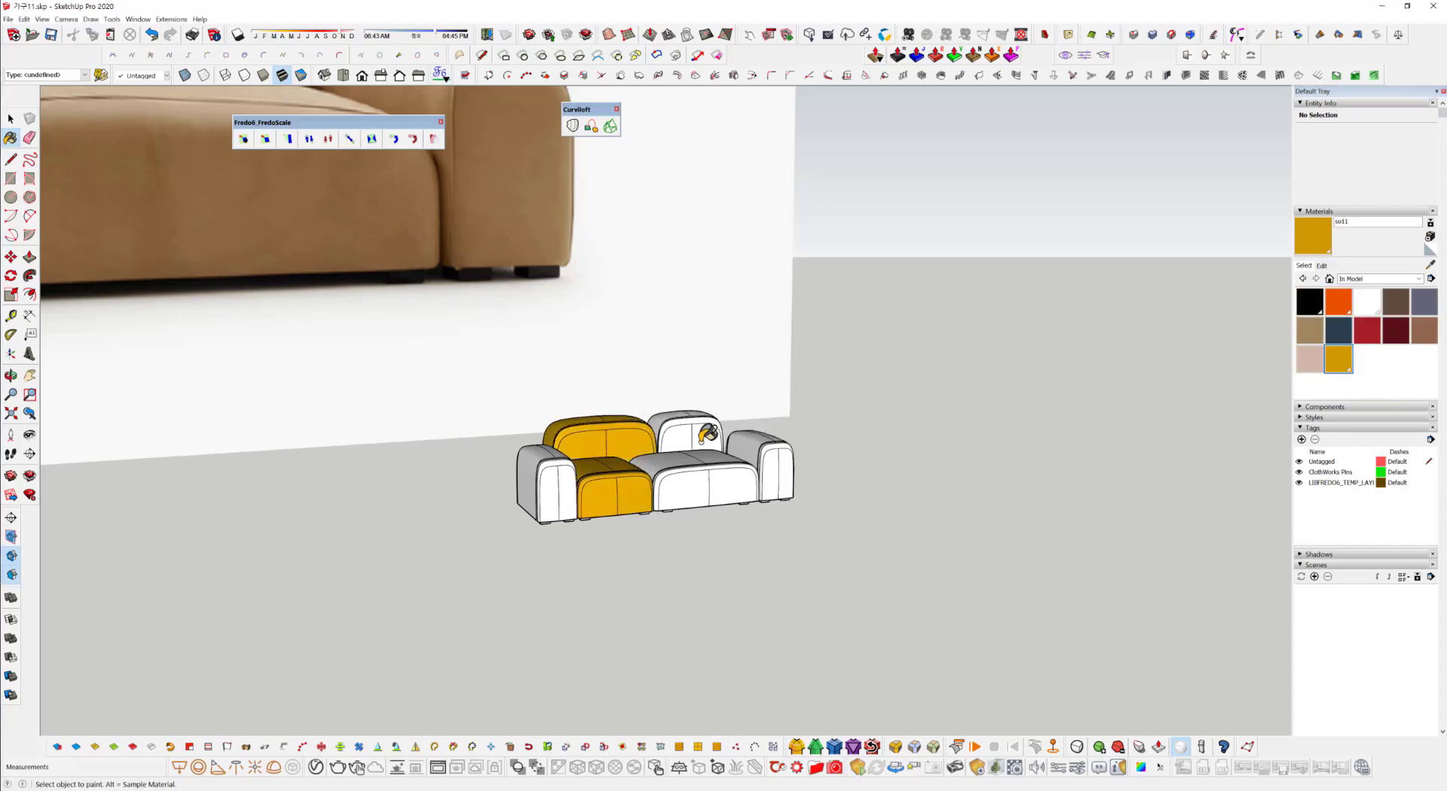
left_click(705, 437)
left_click(690, 482)
left_click(759, 447)
left_click(561, 463)
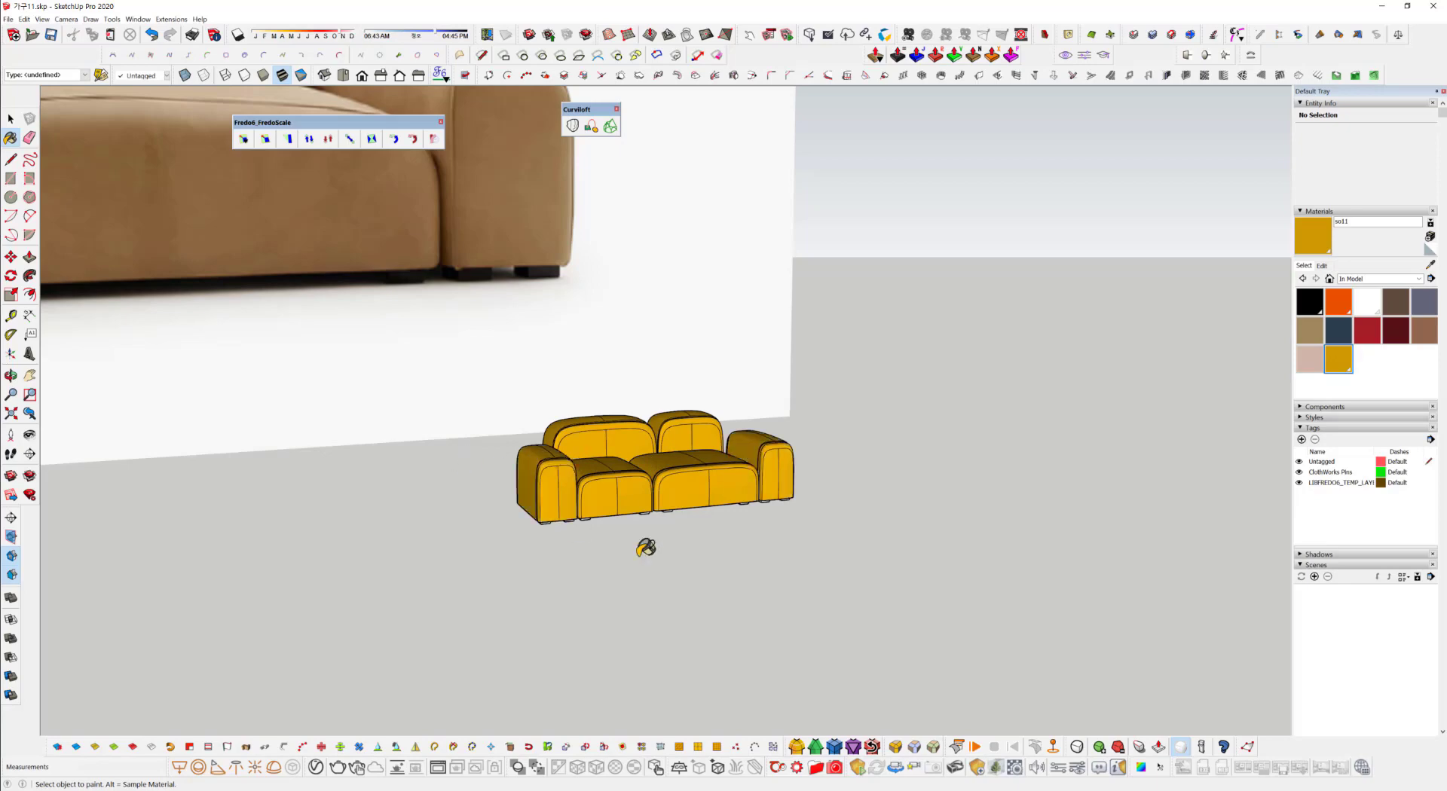
Create a new material for the feet from the near-black grey swatch in the Colors library.
middle_click_drag(756, 459, 746, 419)
scroll(746, 418, "up", 3)
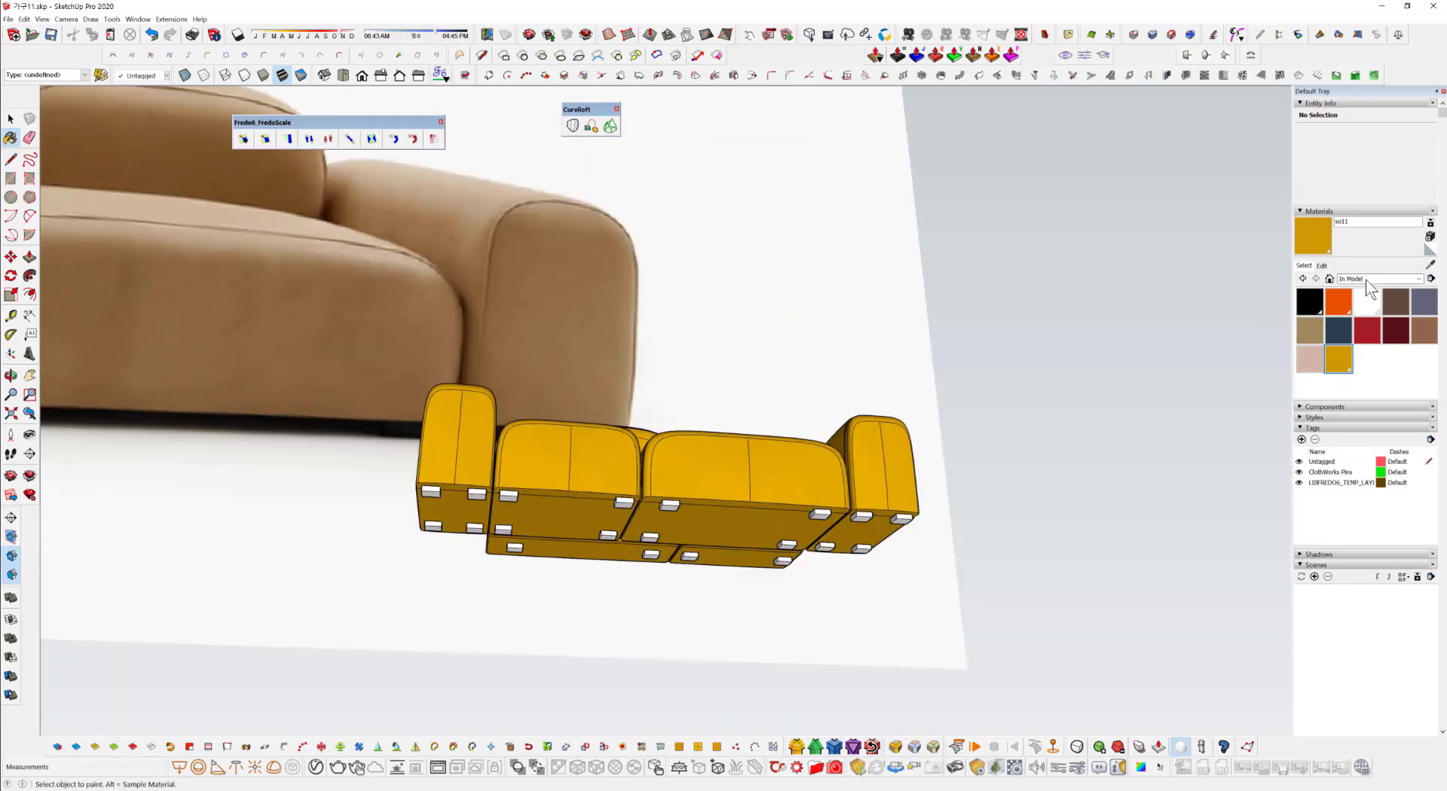
left_click(1367, 285)
left_click(1381, 333)
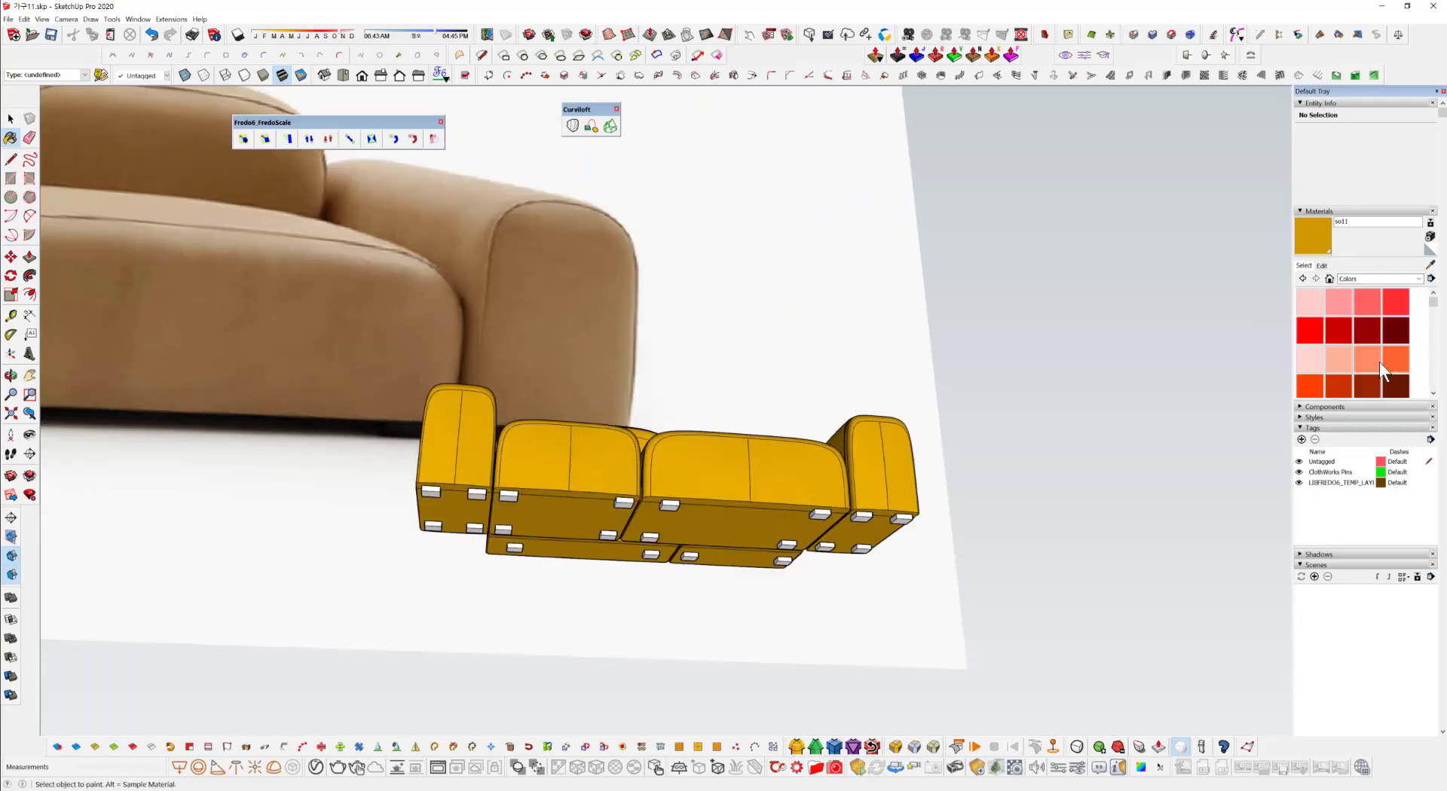
scroll(1387, 356, "down", 10)
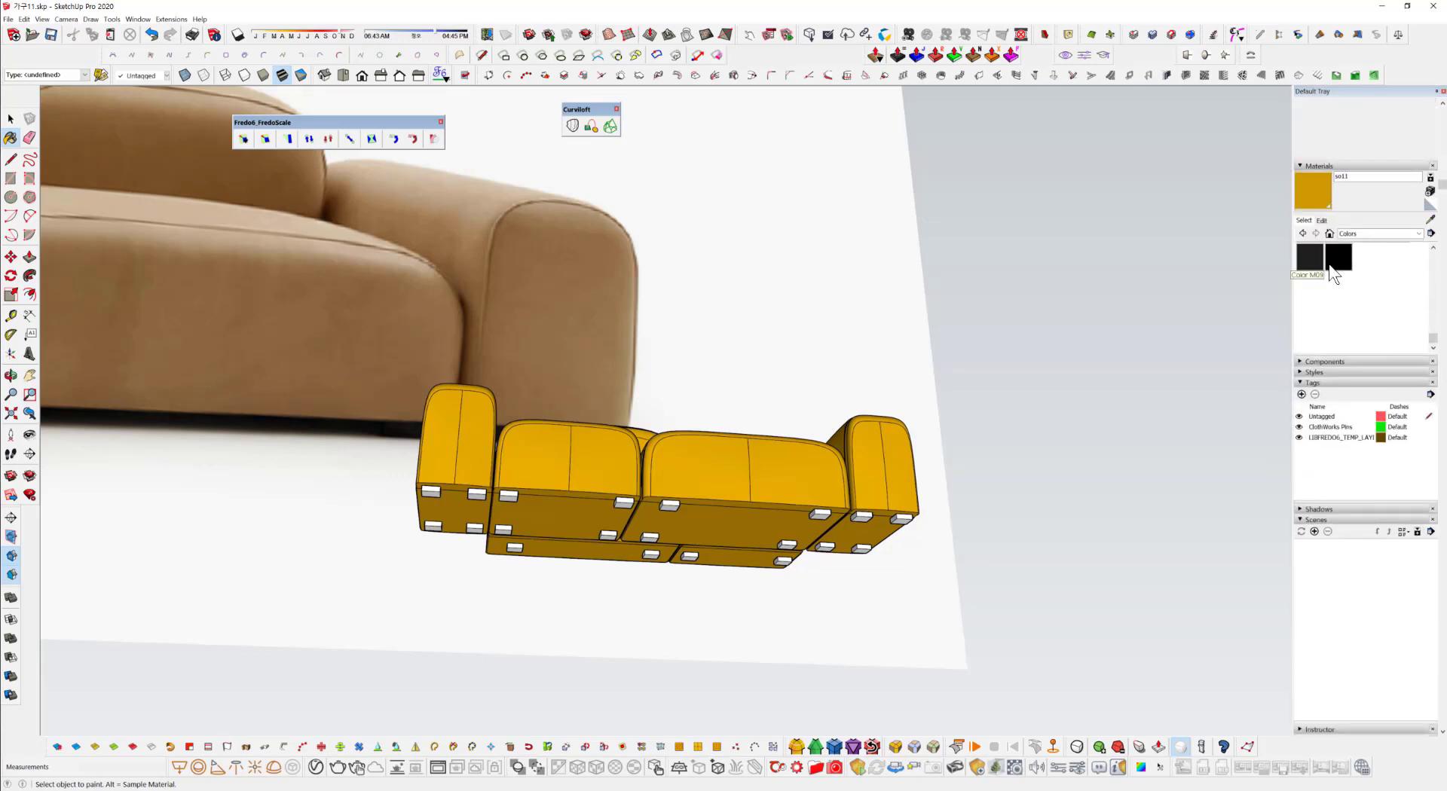
scroll(1332, 273, "up", 2)
left_click(1319, 301)
left_click(1429, 191)
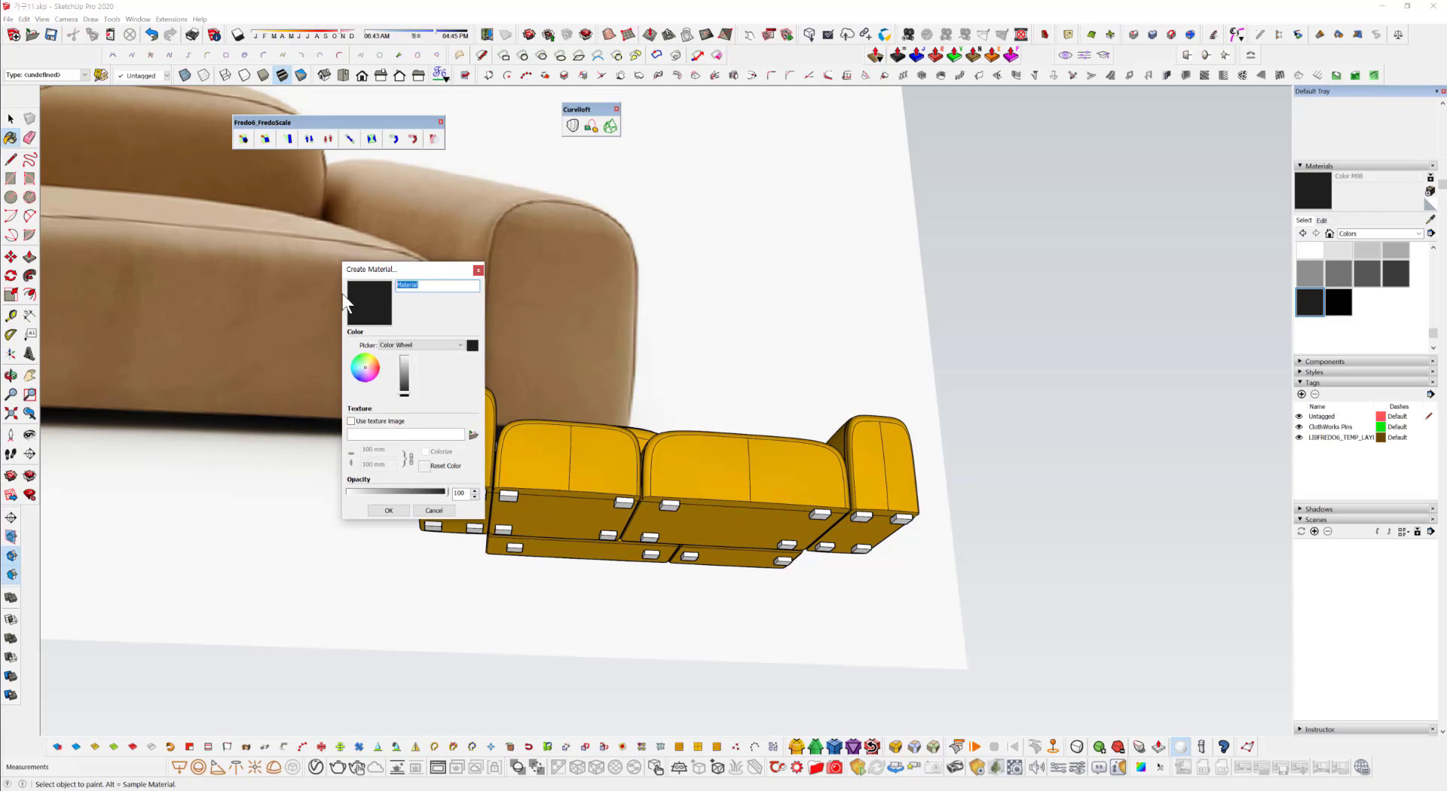
key("Return")
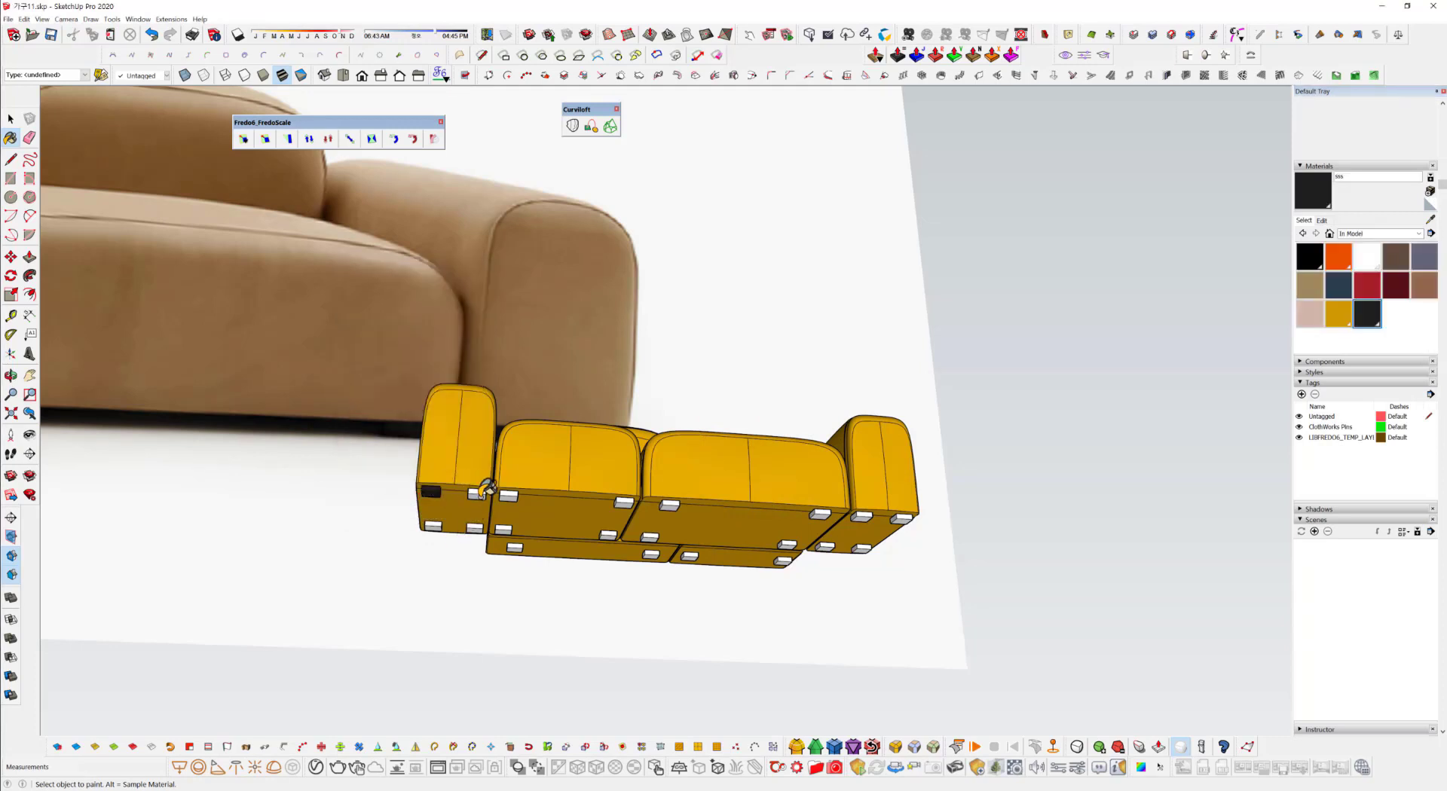
Select all the feet under the sofa and paint them with the near-black material.
key("space")
left_click_drag(410, 456, 961, 636)
left_click(1315, 195)
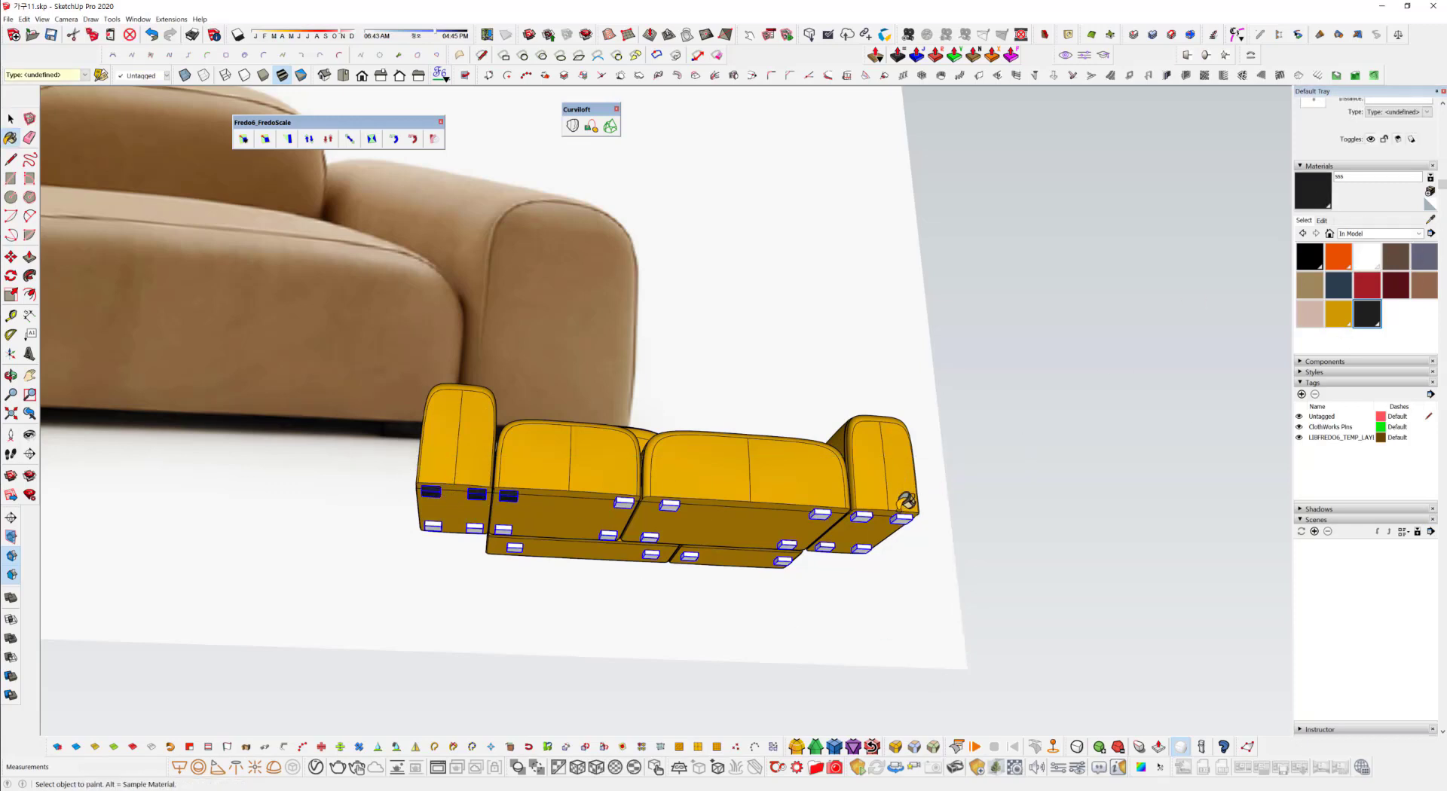
left_click(822, 512)
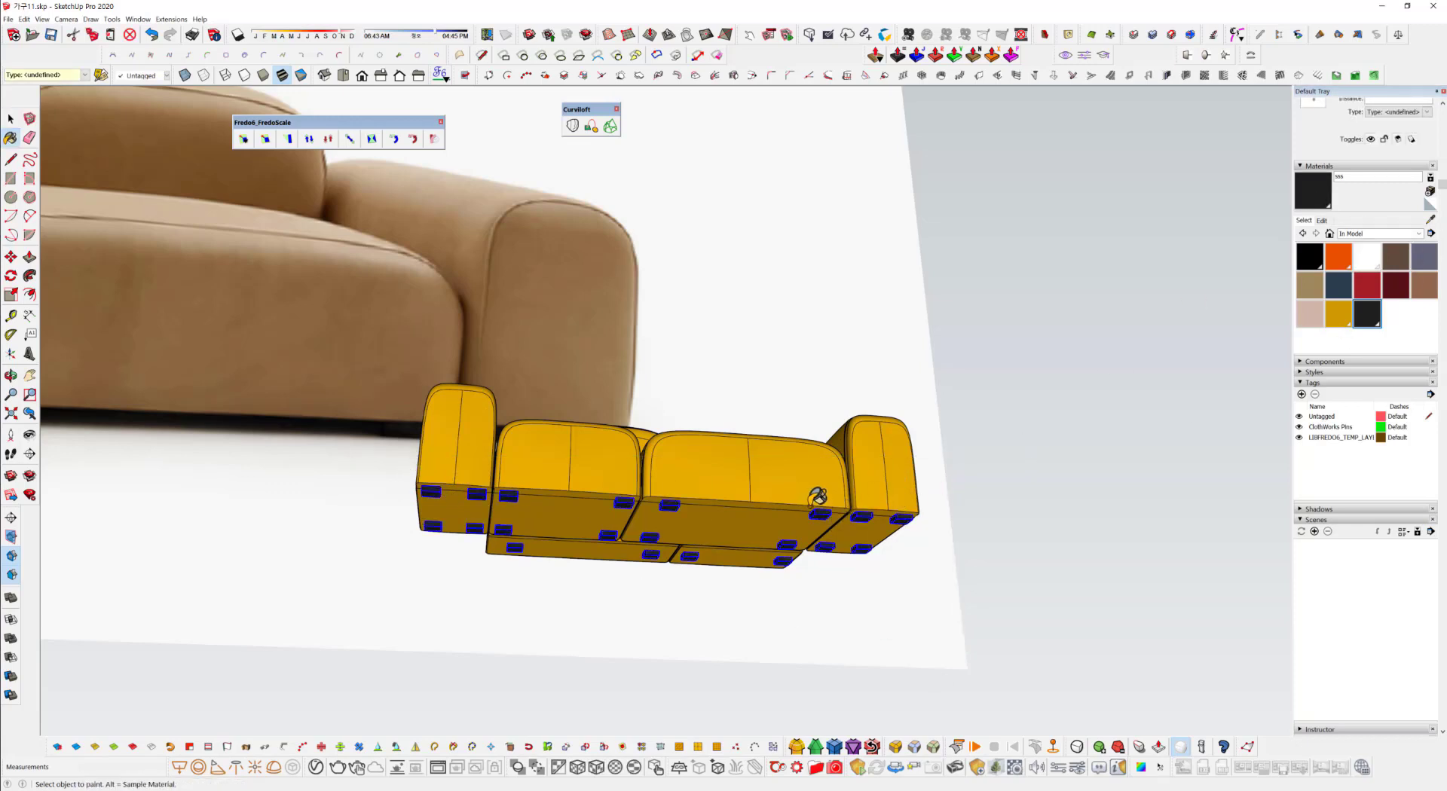
key("space")
left_click(927, 498)
Examine the painted sofa from the front and compare its shape with the reference photo.
middle_click_drag(675, 367, 807, 734)
mouse_move(649, 446)
middle_mouse_down()
mouse_move(672, 423)
mouse_move(695, 425)
middle_mouse_up()
scroll(695, 425, "up", 2)
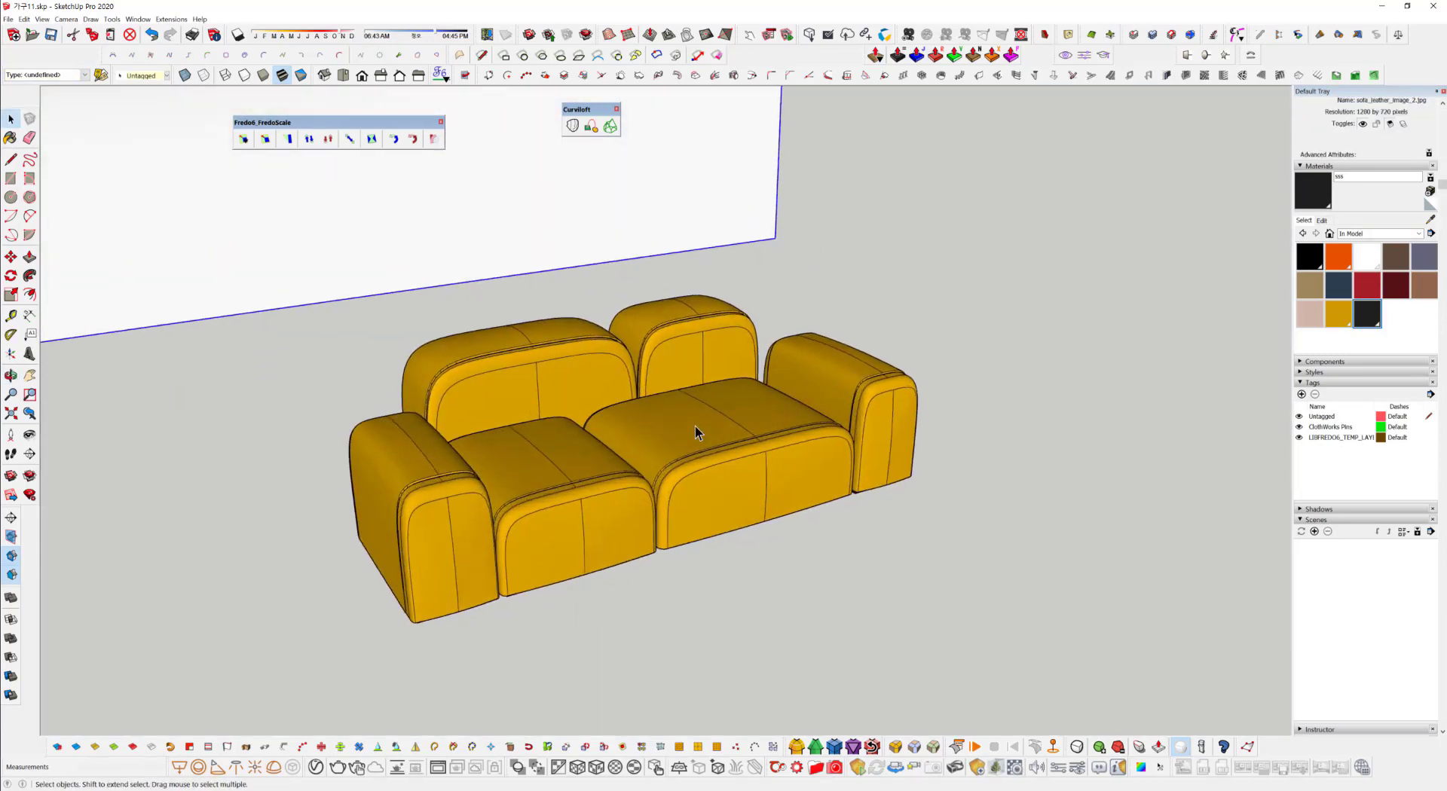
scroll(695, 425, "down", 8)
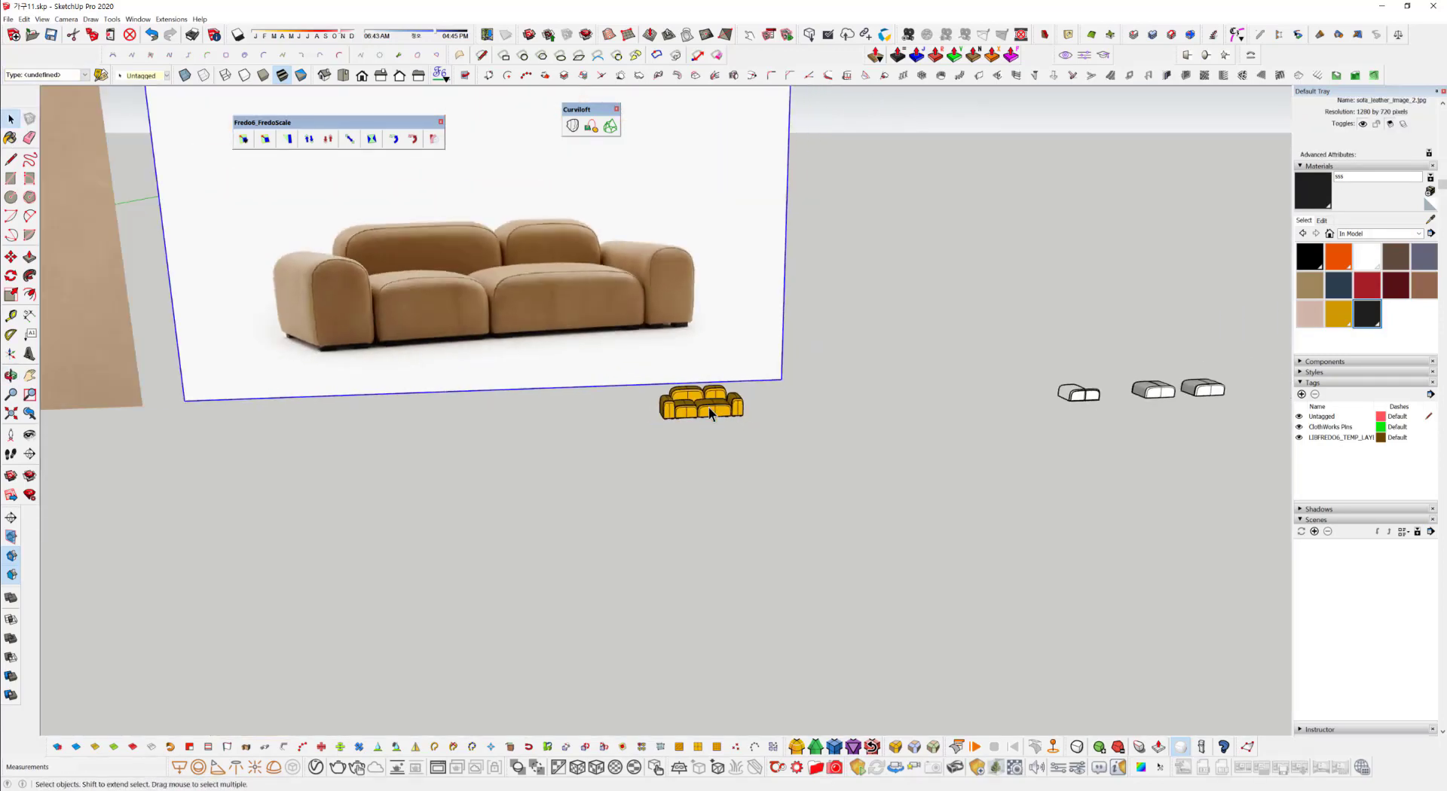
scroll(697, 419, "up", 5)
scroll(667, 414, "down", 3)
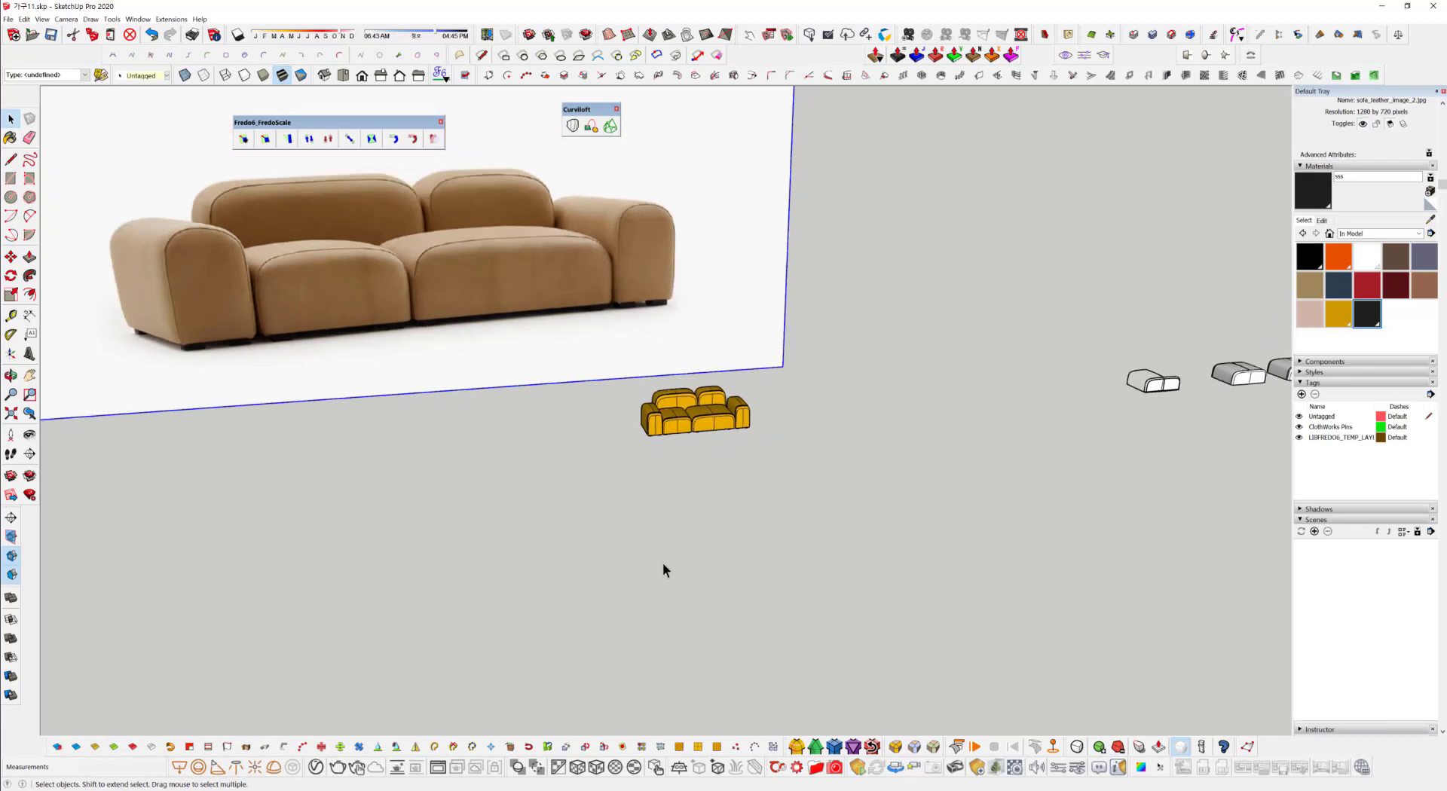
scroll(693, 426, "up", 5)
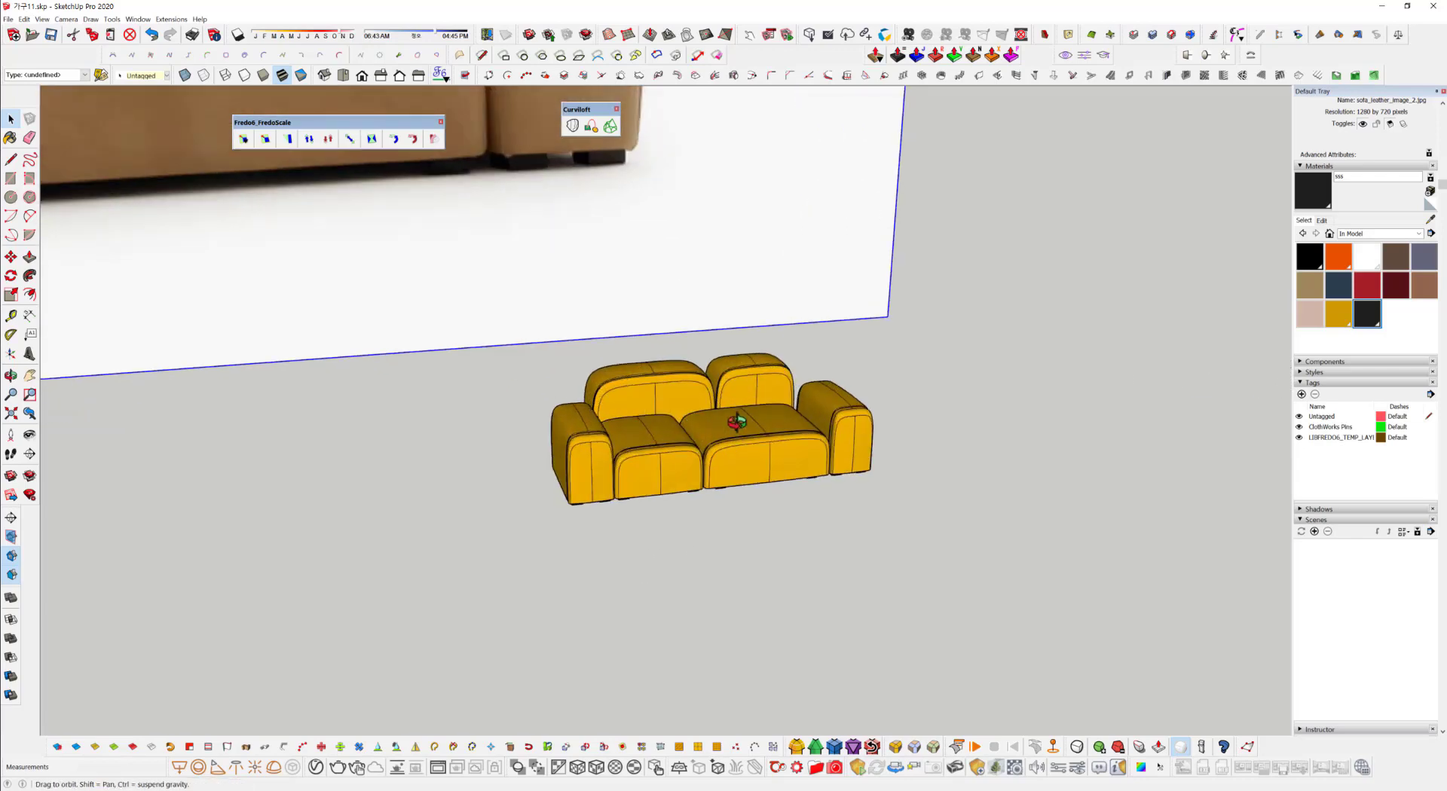
scroll(699, 423, "up", 5)
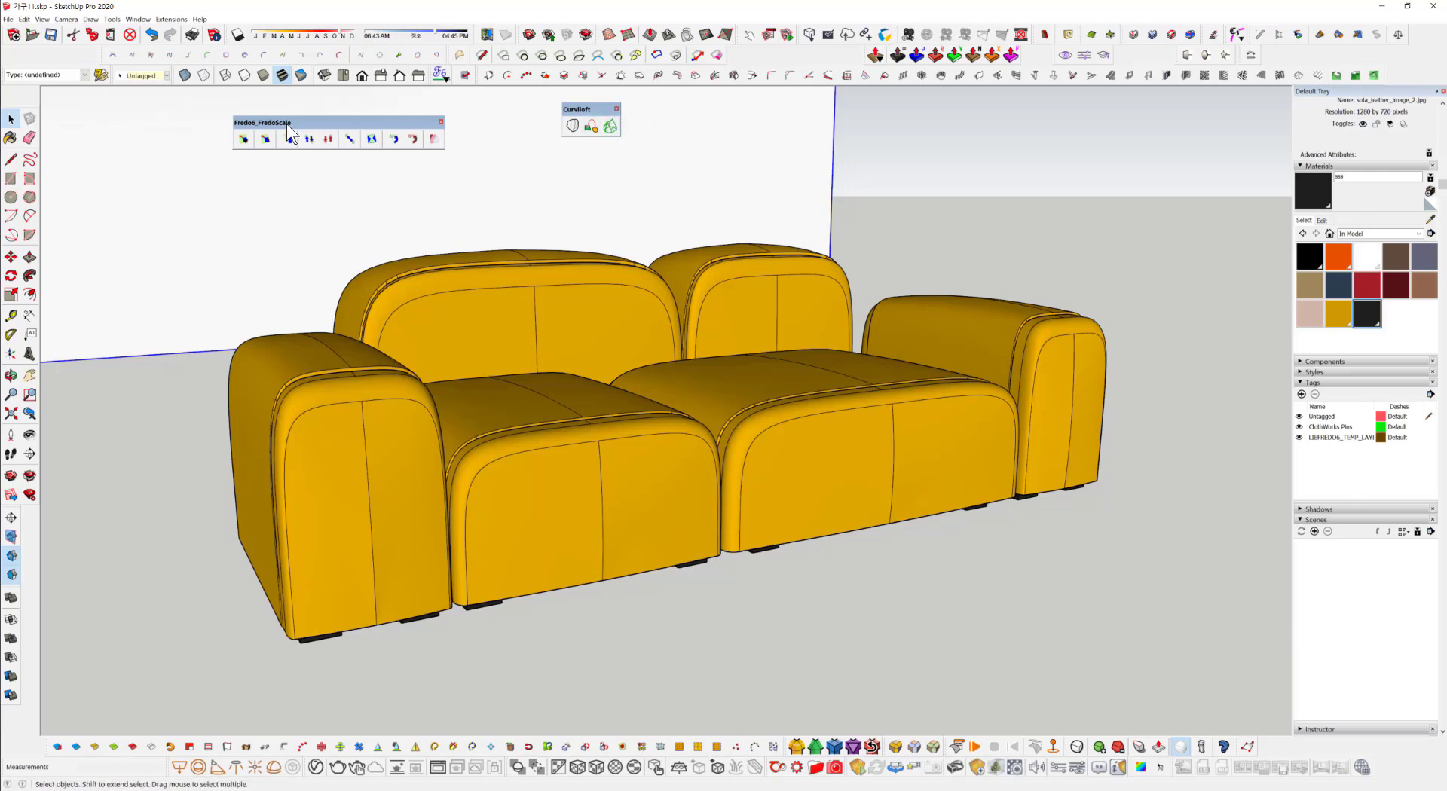
Dock the floating Fredo6_FredoScale toolbar among the other toolbars, and undock and re-dock BZ_Toolbar beside it.
left_click_drag(287, 123, 317, 103)
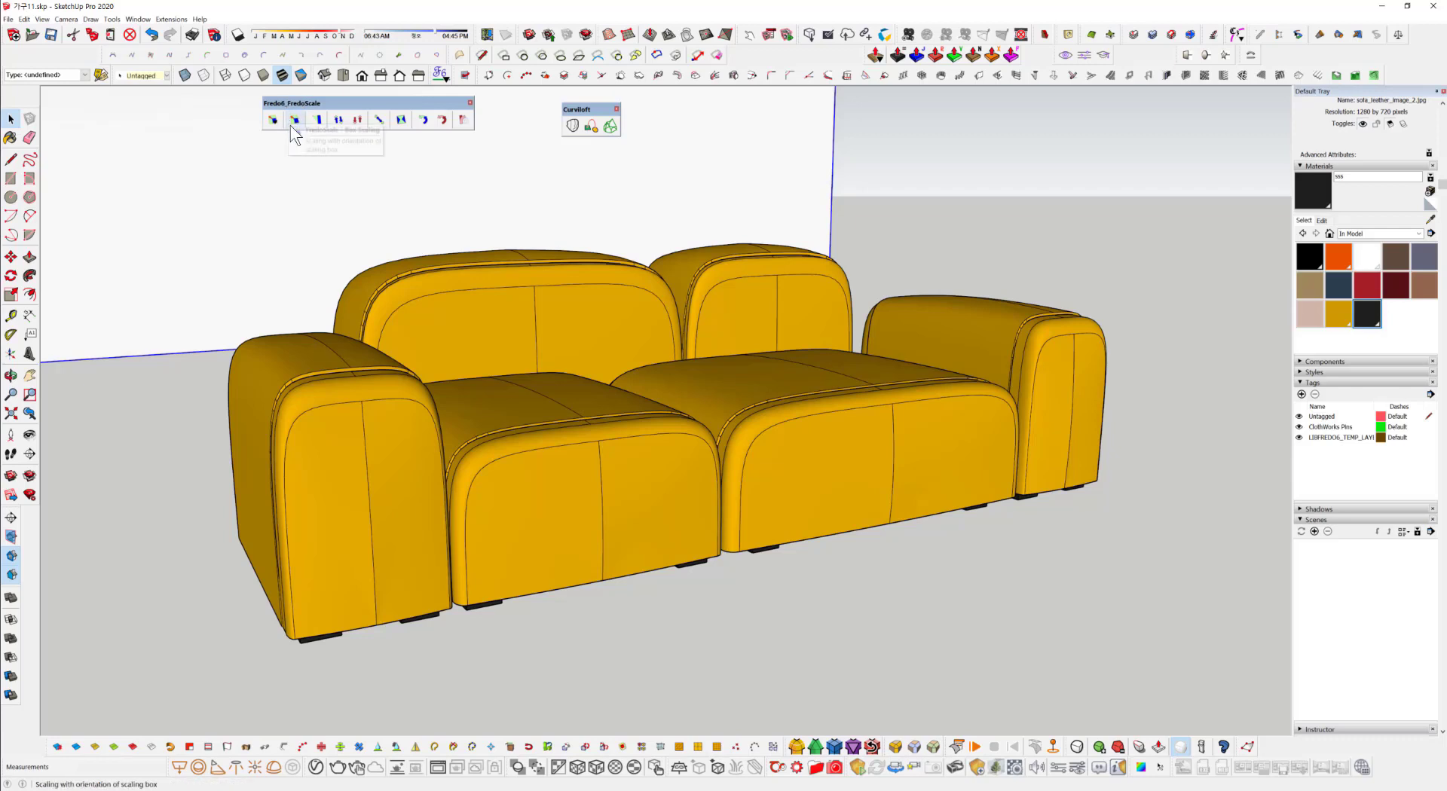
left_click_drag(104, 55, 286, 169)
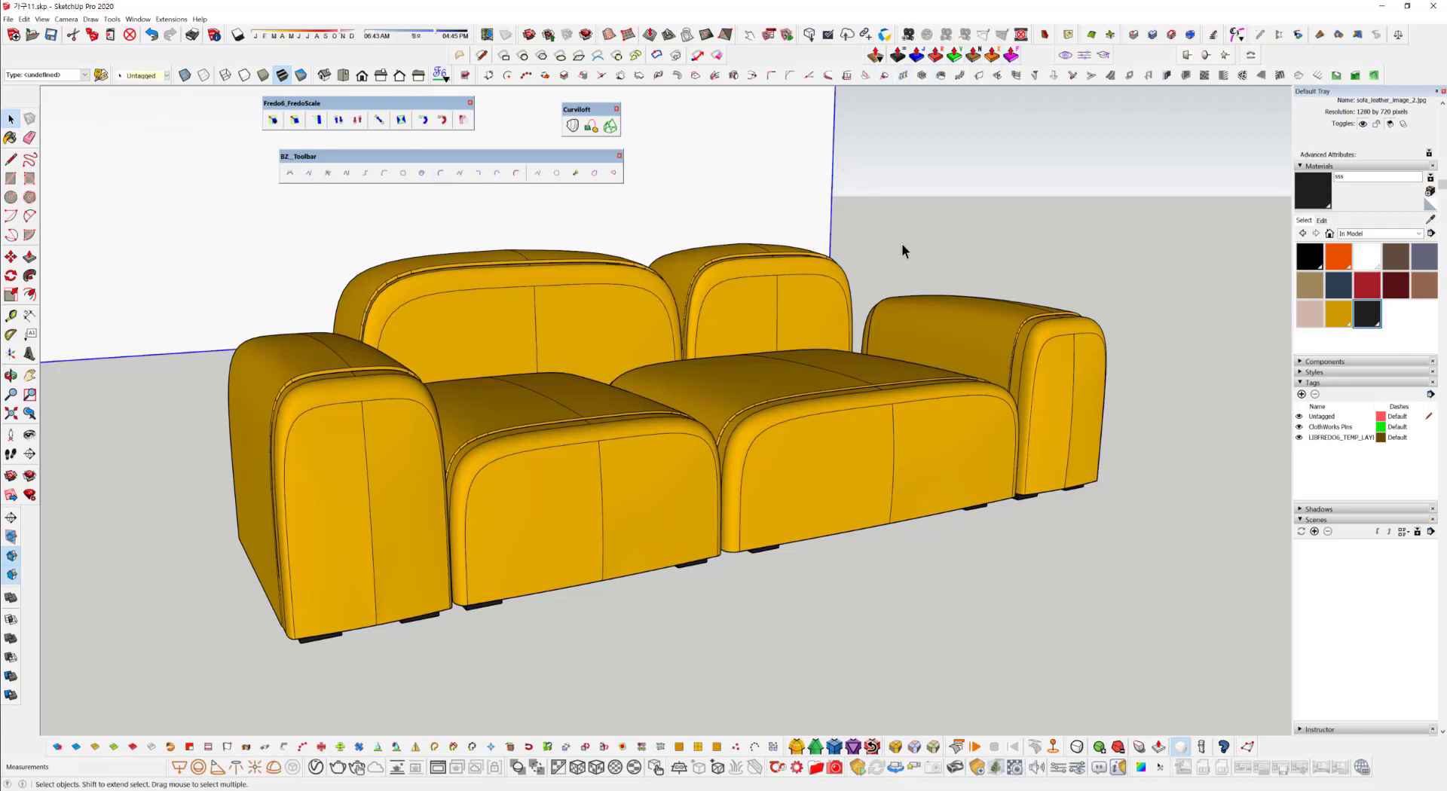
left_click_drag(396, 104, 163, 35)
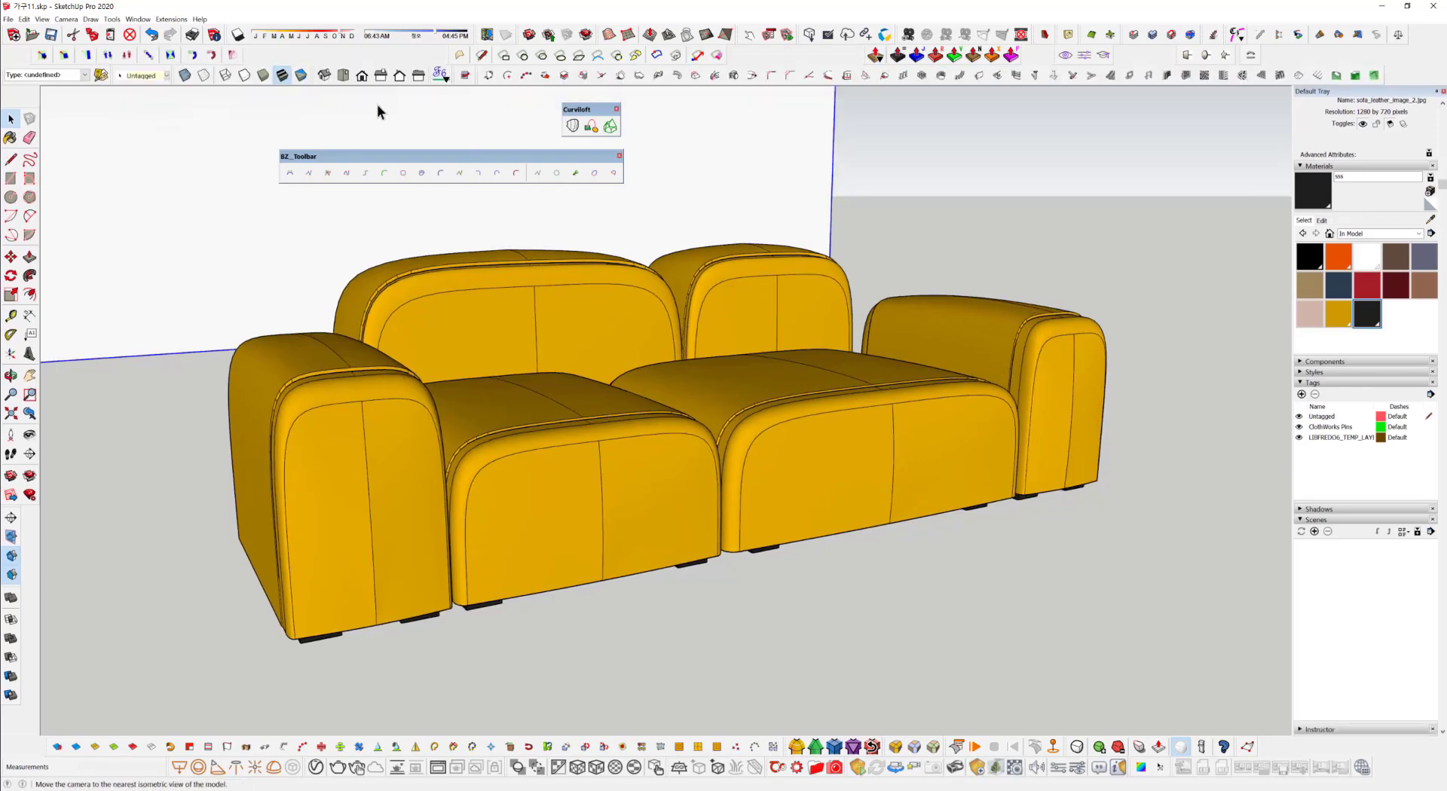
left_click_drag(33, 59, 342, 76)
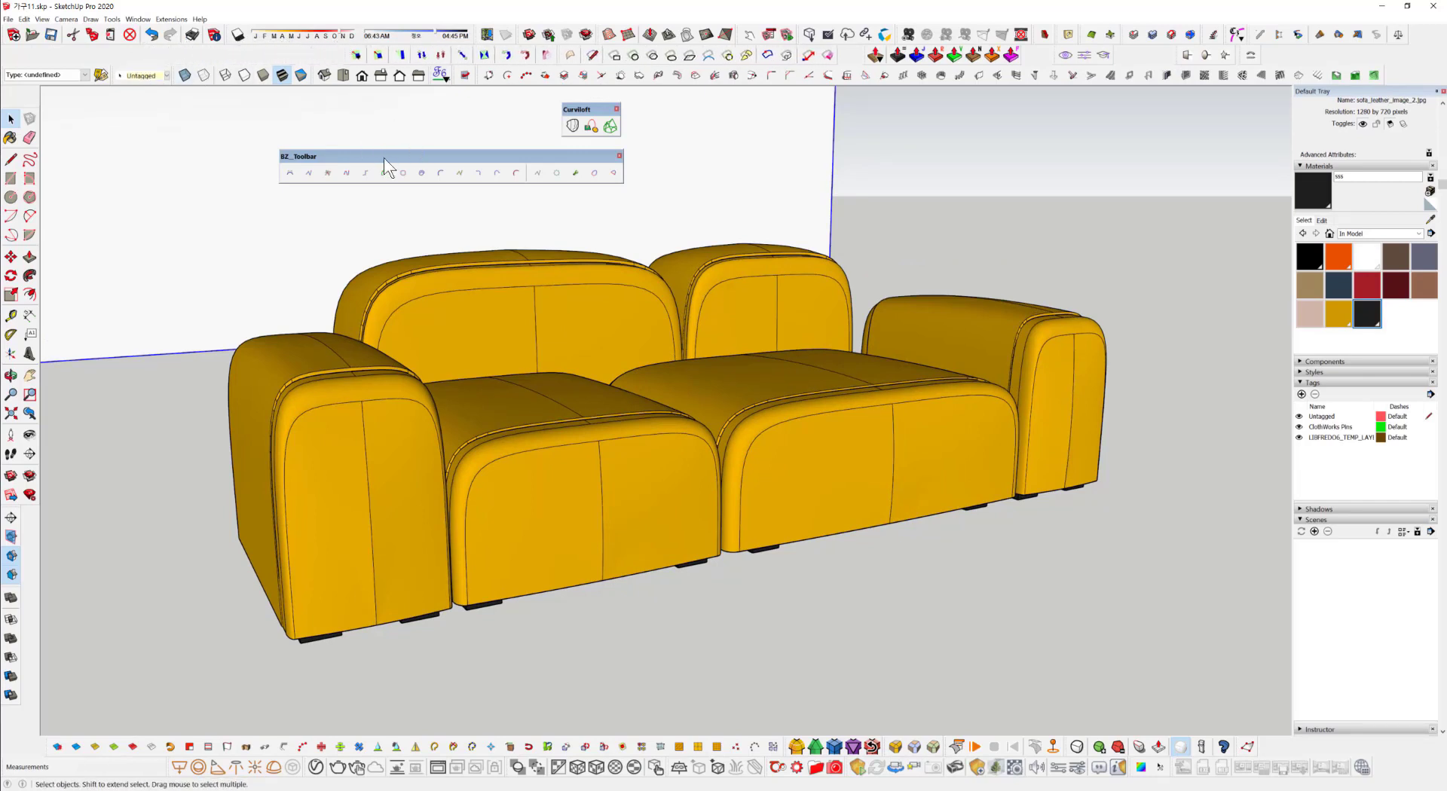
left_click_drag(383, 156, 142, 49)
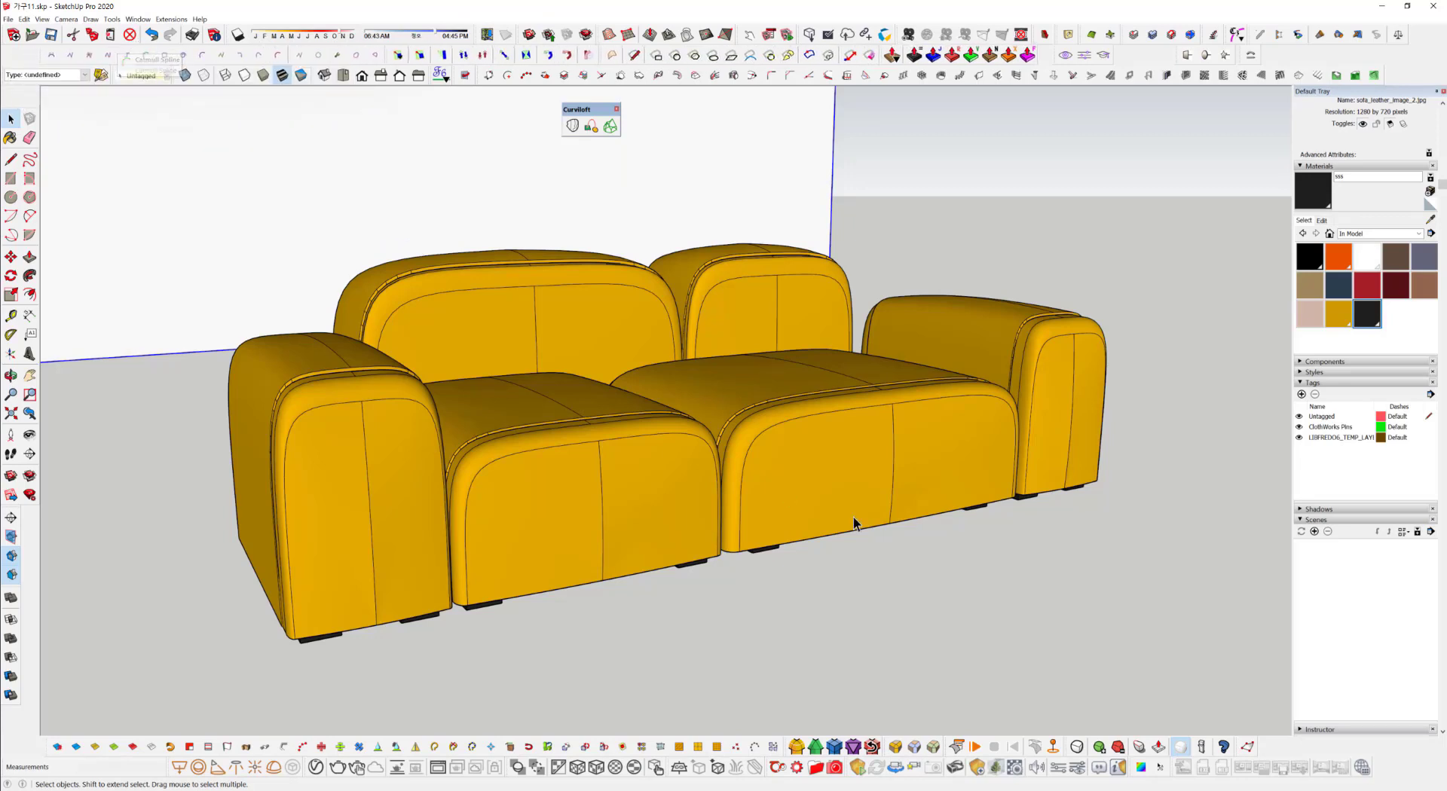
Undock the SUbD toolbar and the small toolbar beside it, and dock both back in the same toolbar row.
left_click_drag(1063, 740, 895, 612)
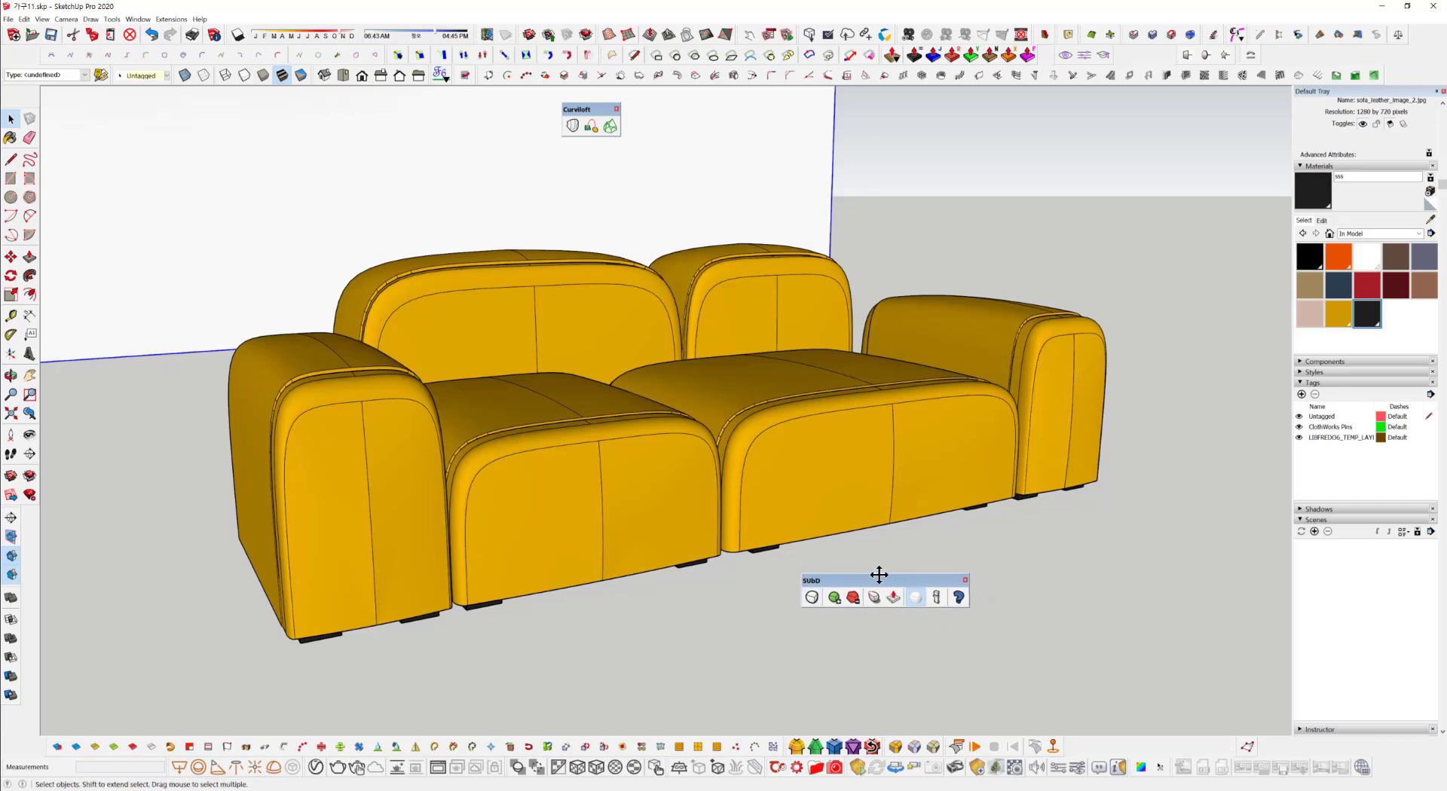
left_click_drag(891, 579, 868, 564)
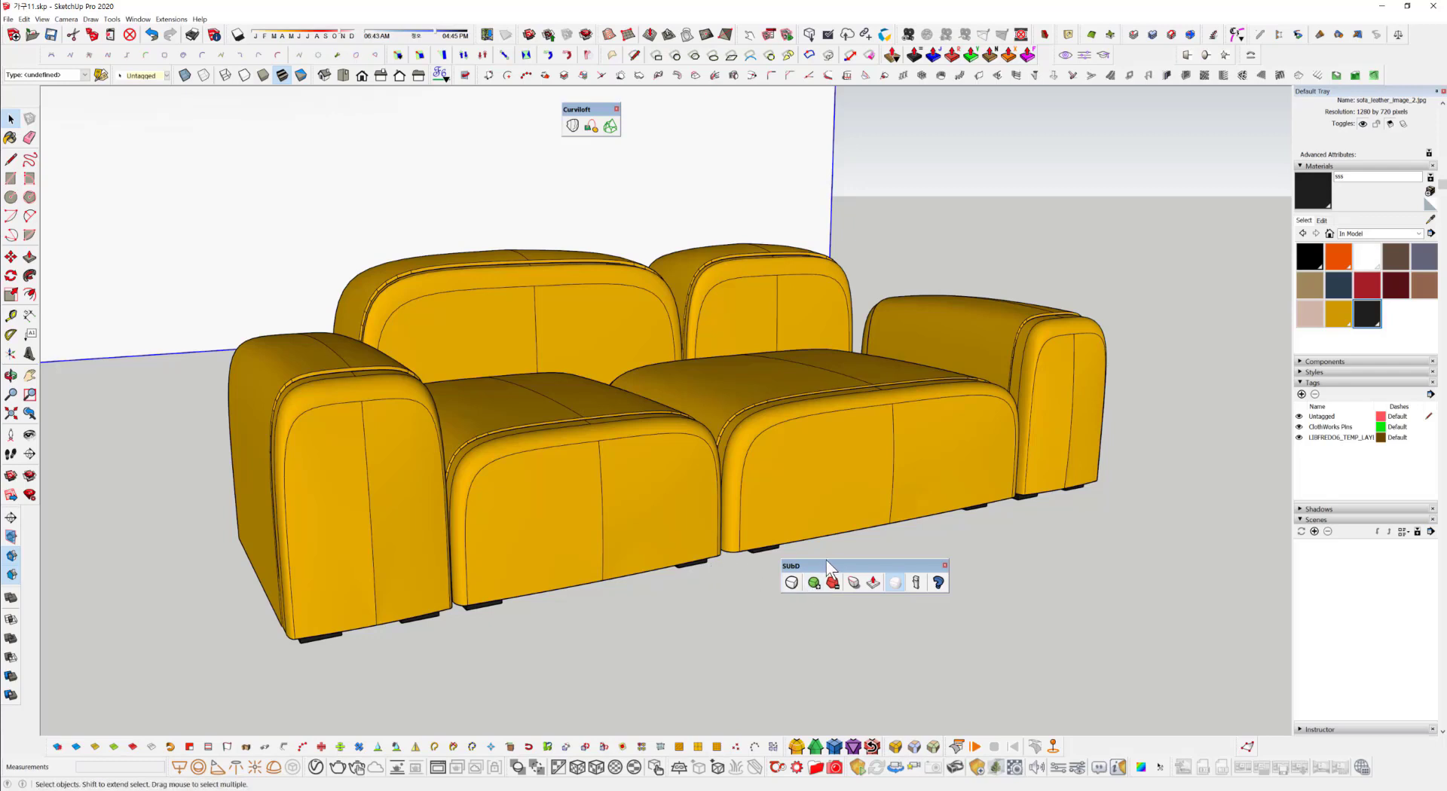
left_click_drag(825, 566, 862, 565)
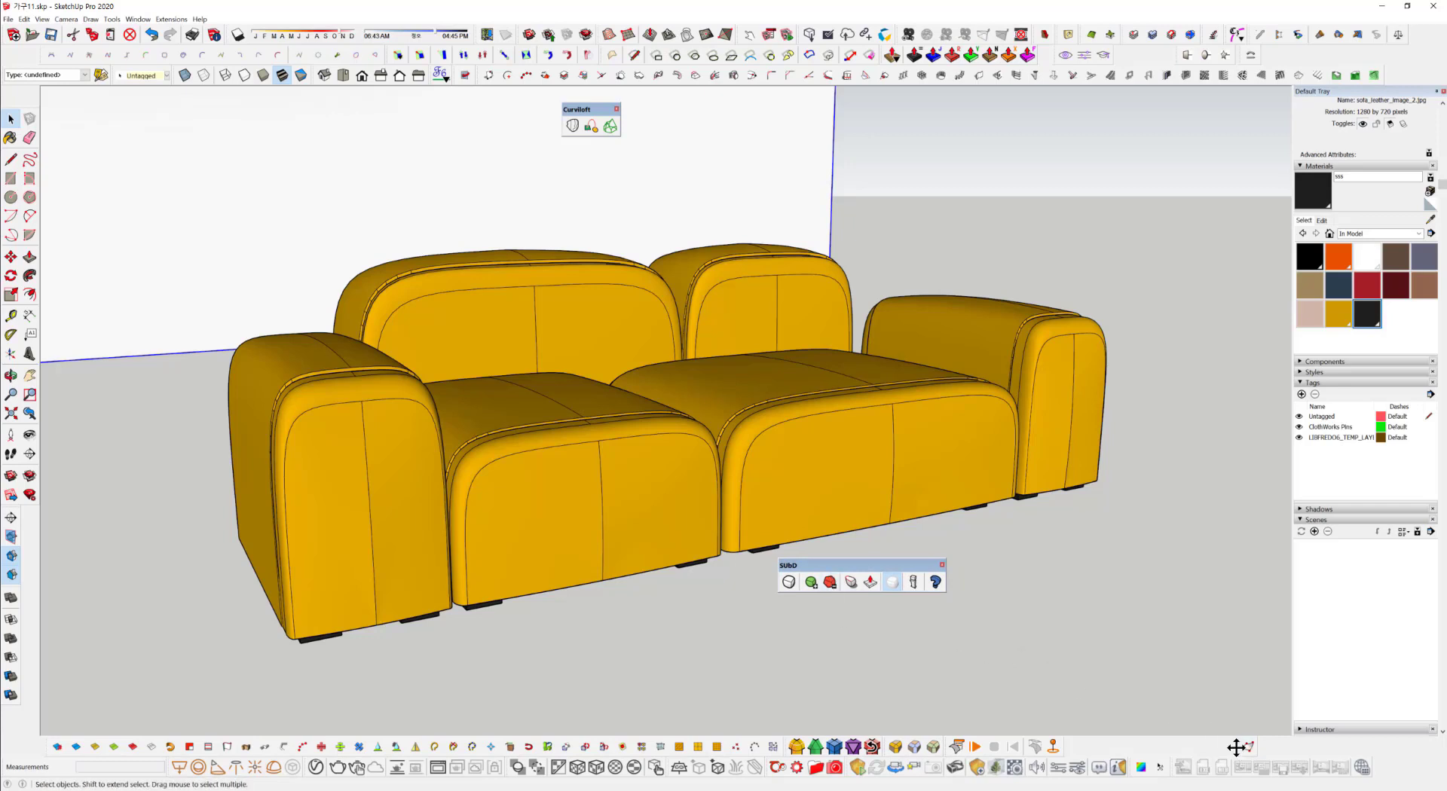
left_click_drag(1236, 747, 977, 583)
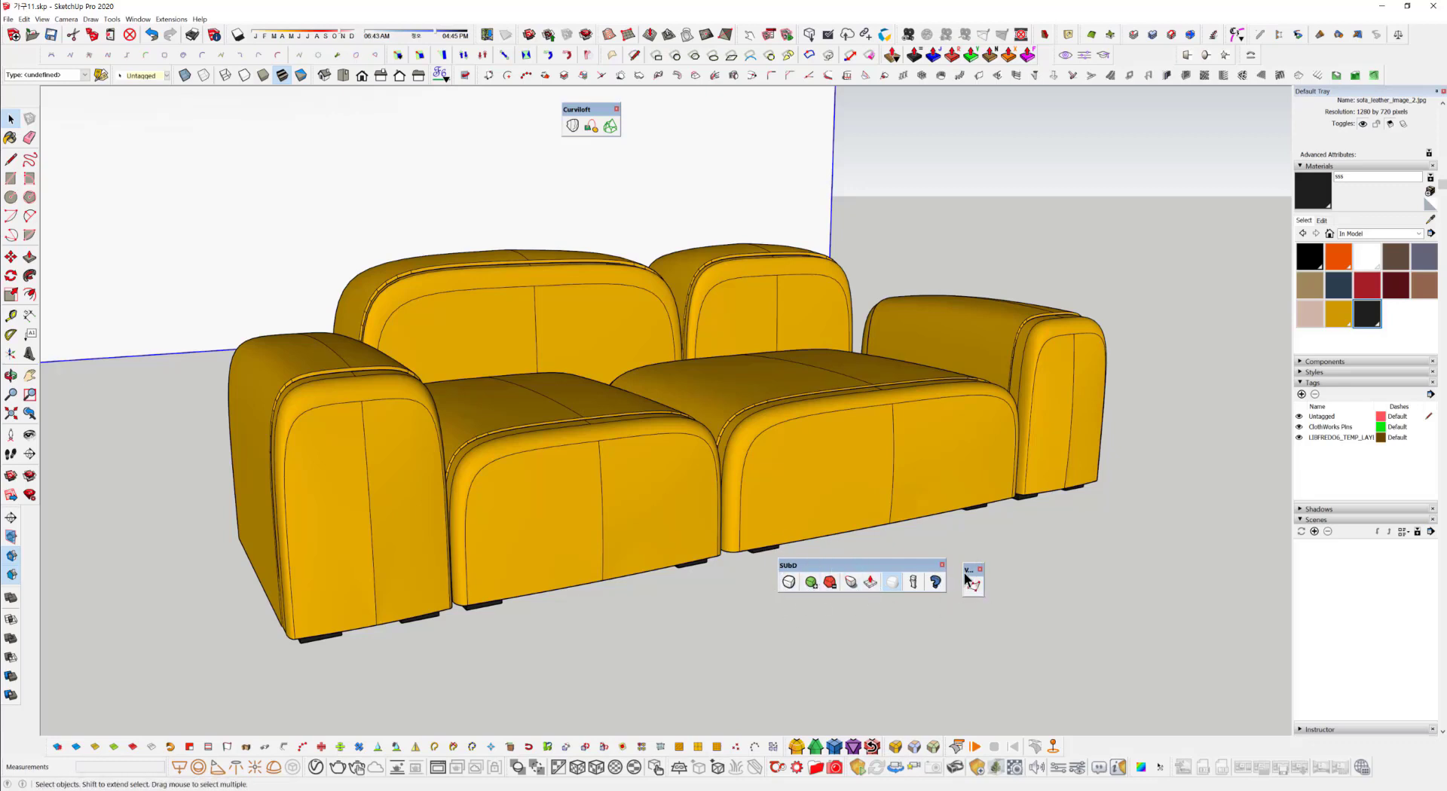
left_click_drag(971, 573, 1253, 739)
left_click_drag(842, 564, 1128, 746)
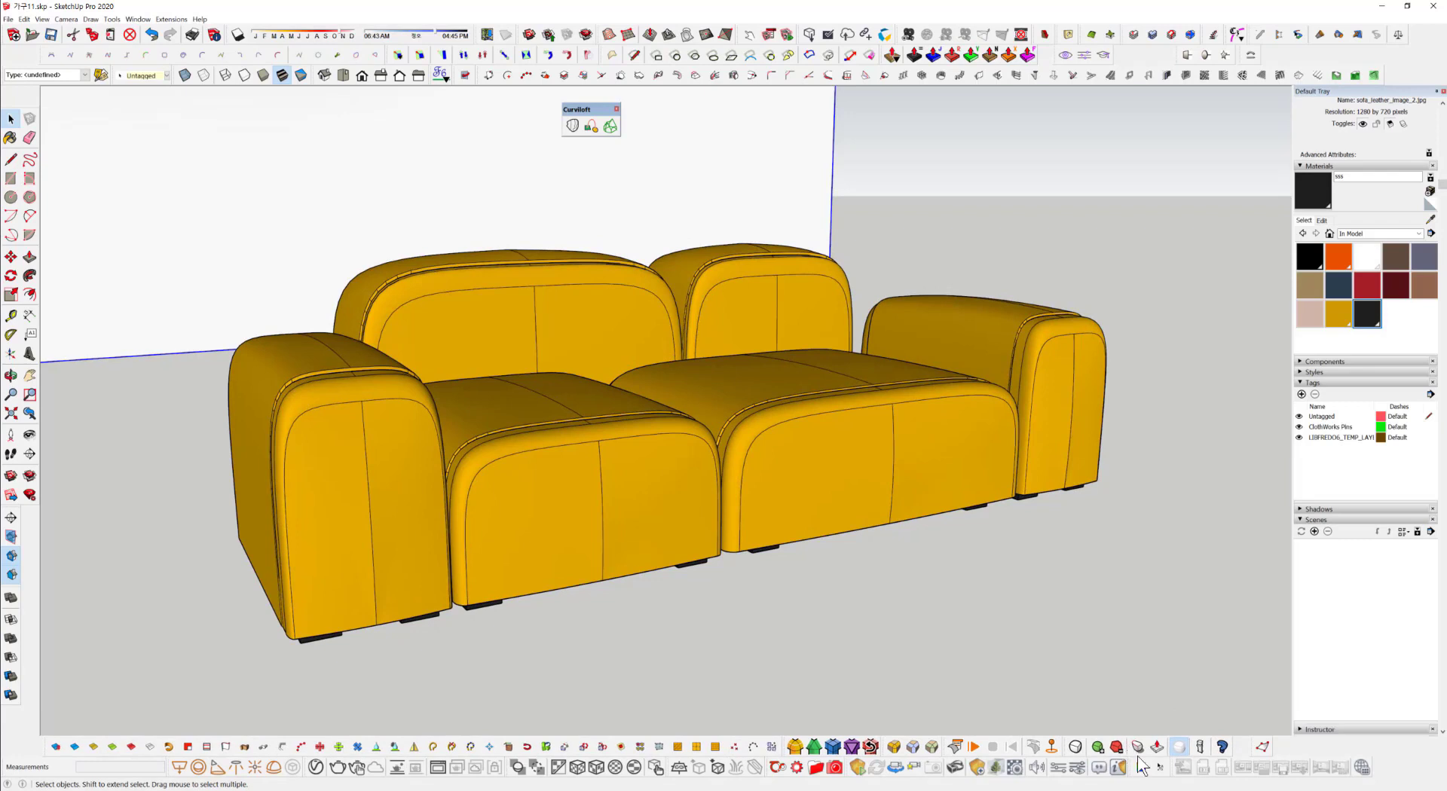
left_click_drag(1251, 746, 1221, 746)
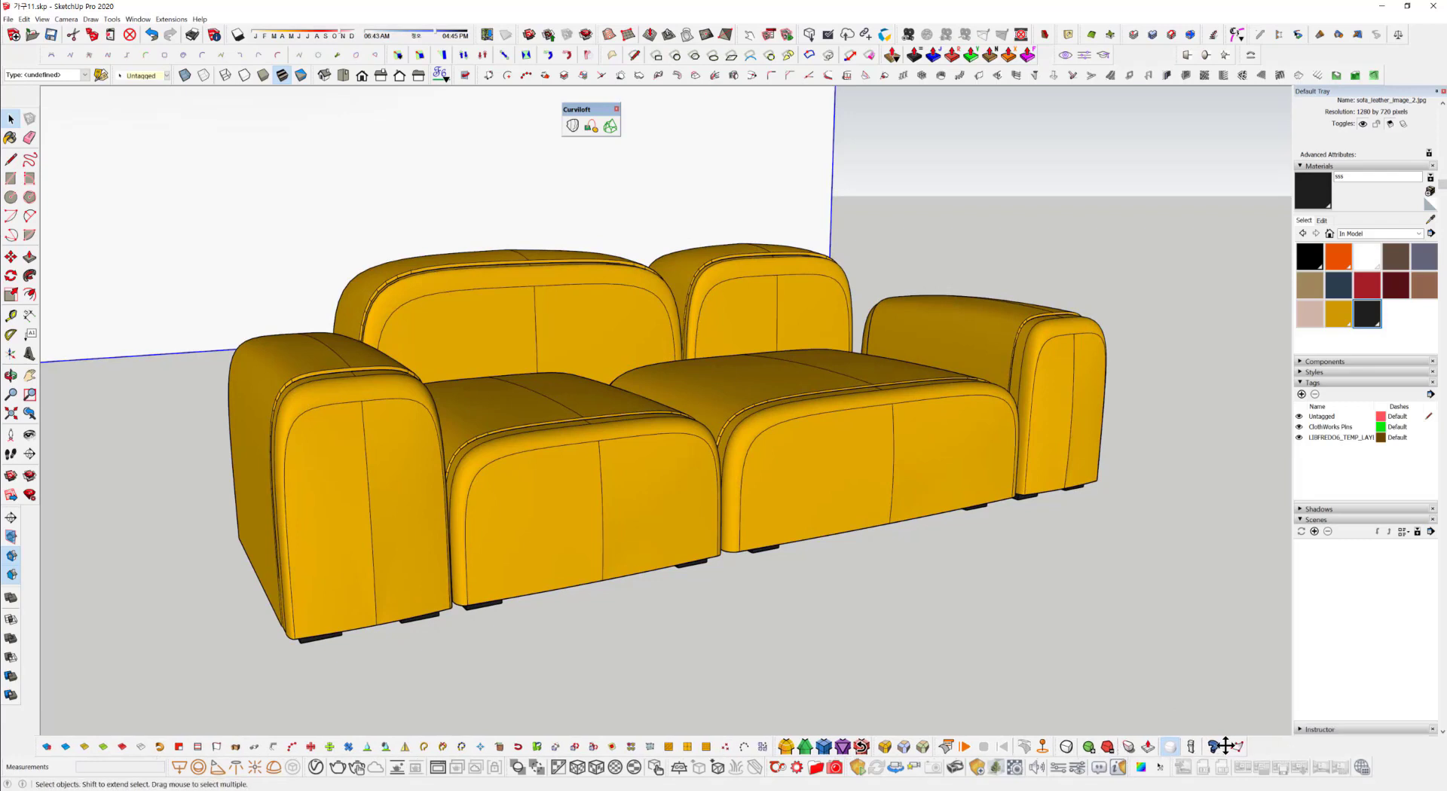
Open the Extension Warehouse window and close it again.
left_click(140, 19)
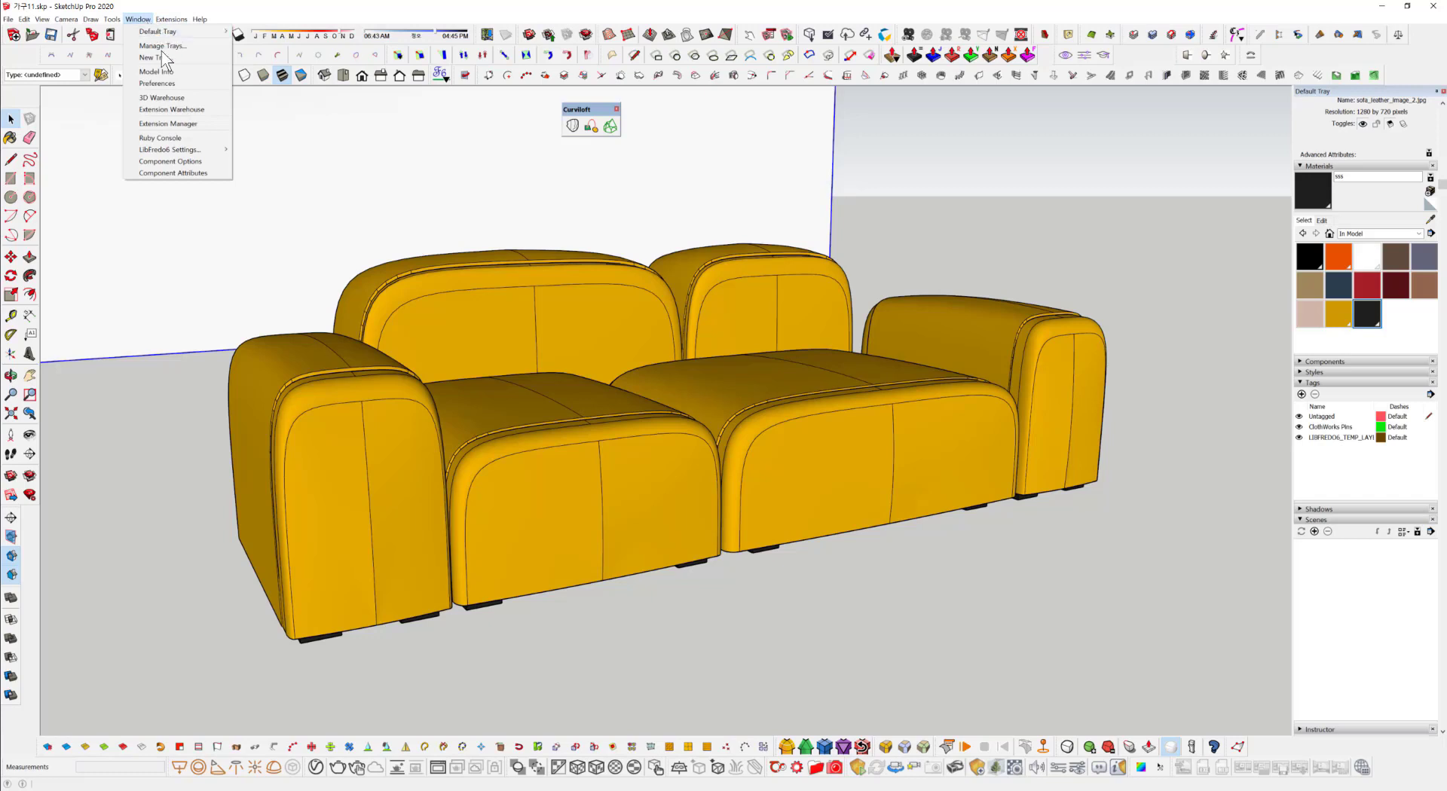
left_click(173, 109)
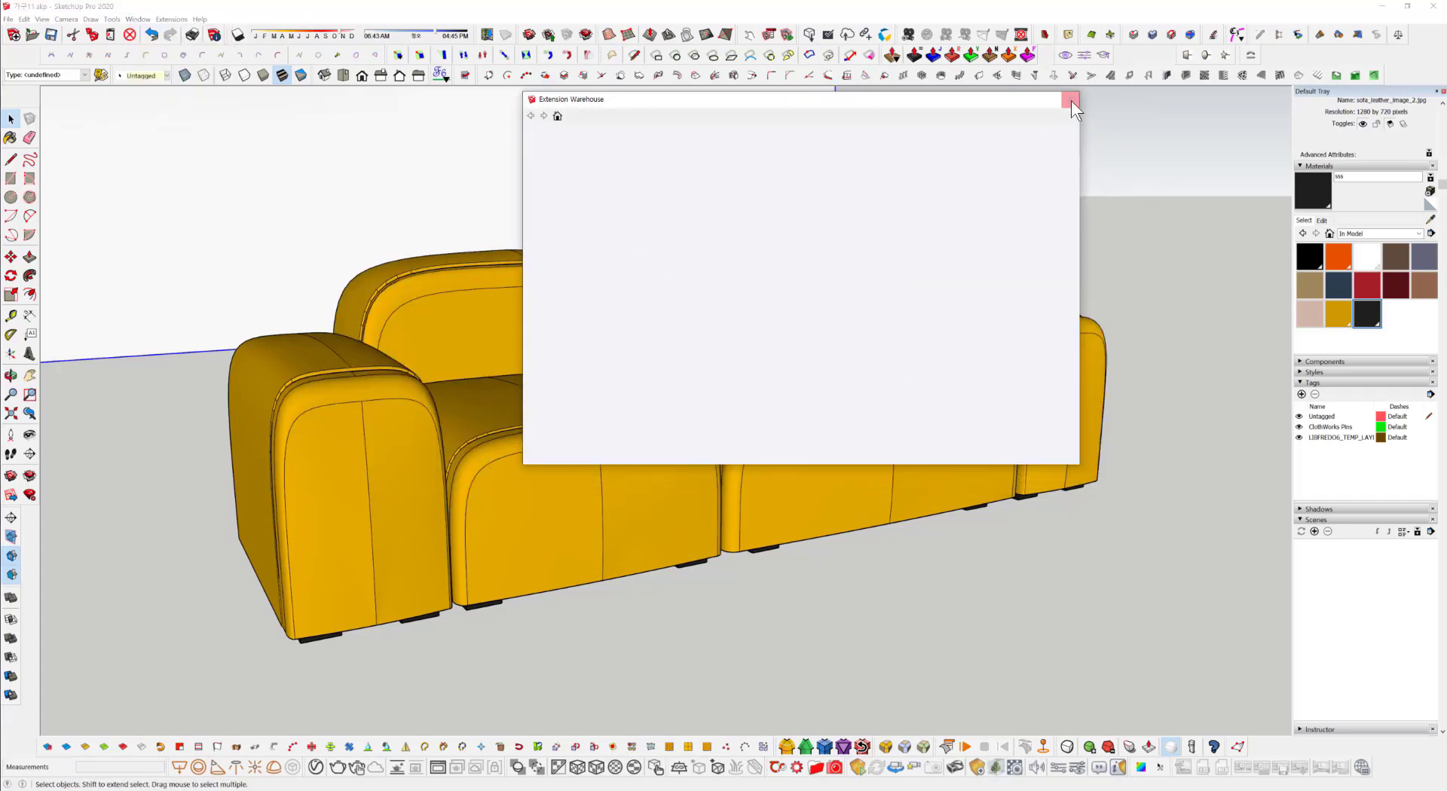
left_click(1070, 100)
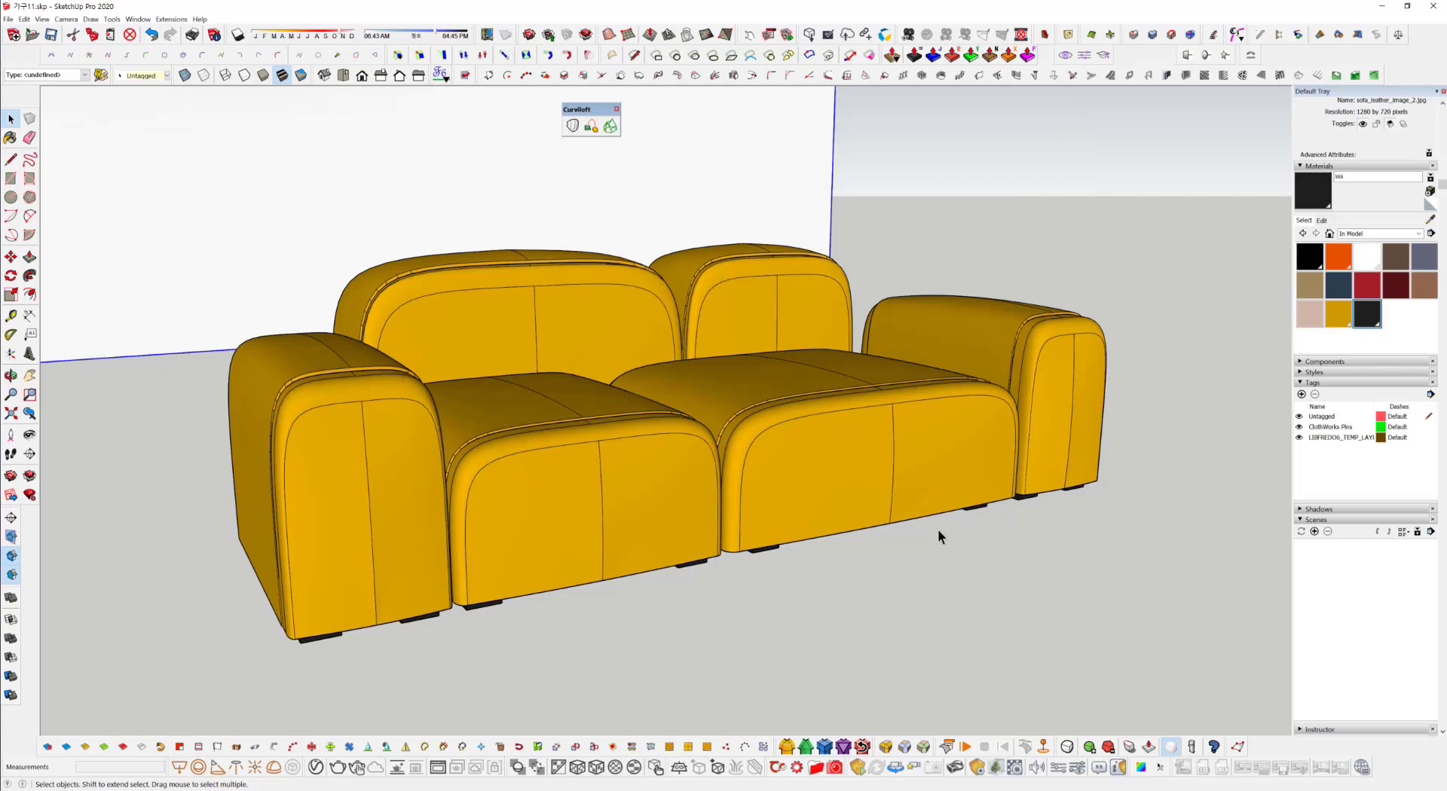
Undock the SUbD toolbar and leave it floating over the model area below the sofa.
scroll(938, 529, "down", 3)
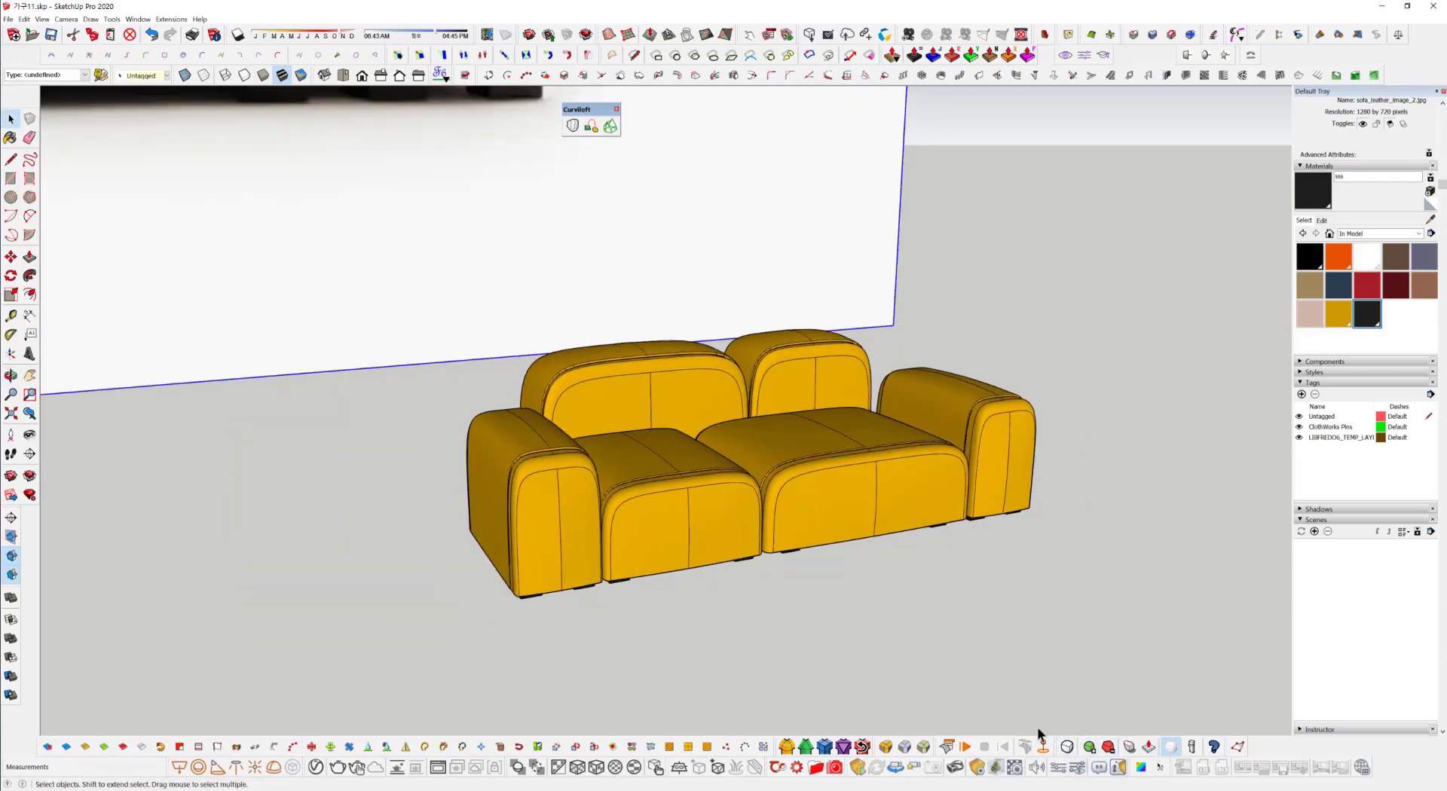
middle_click_drag(751, 450, 528, 621)
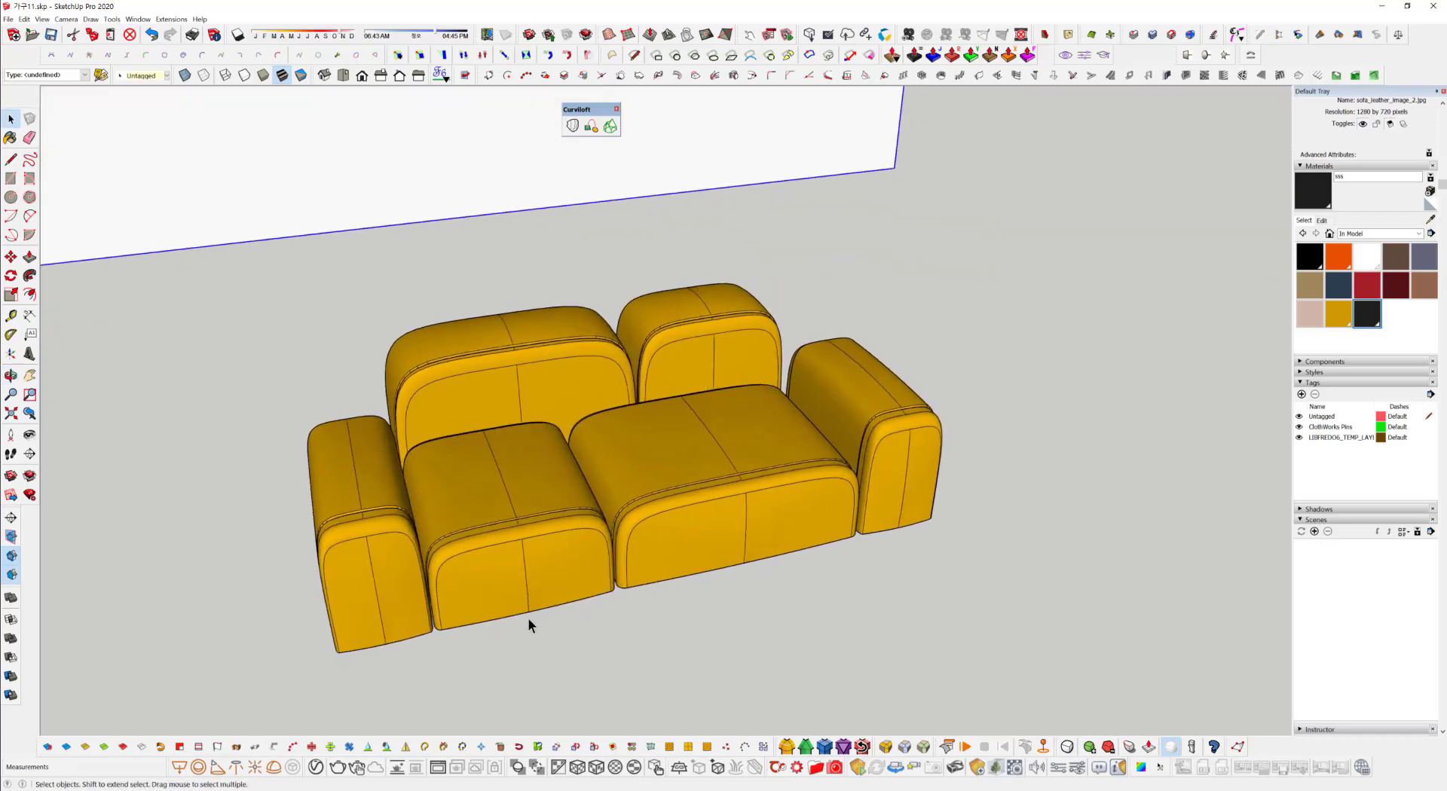
middle_click_drag(646, 599, 679, 506)
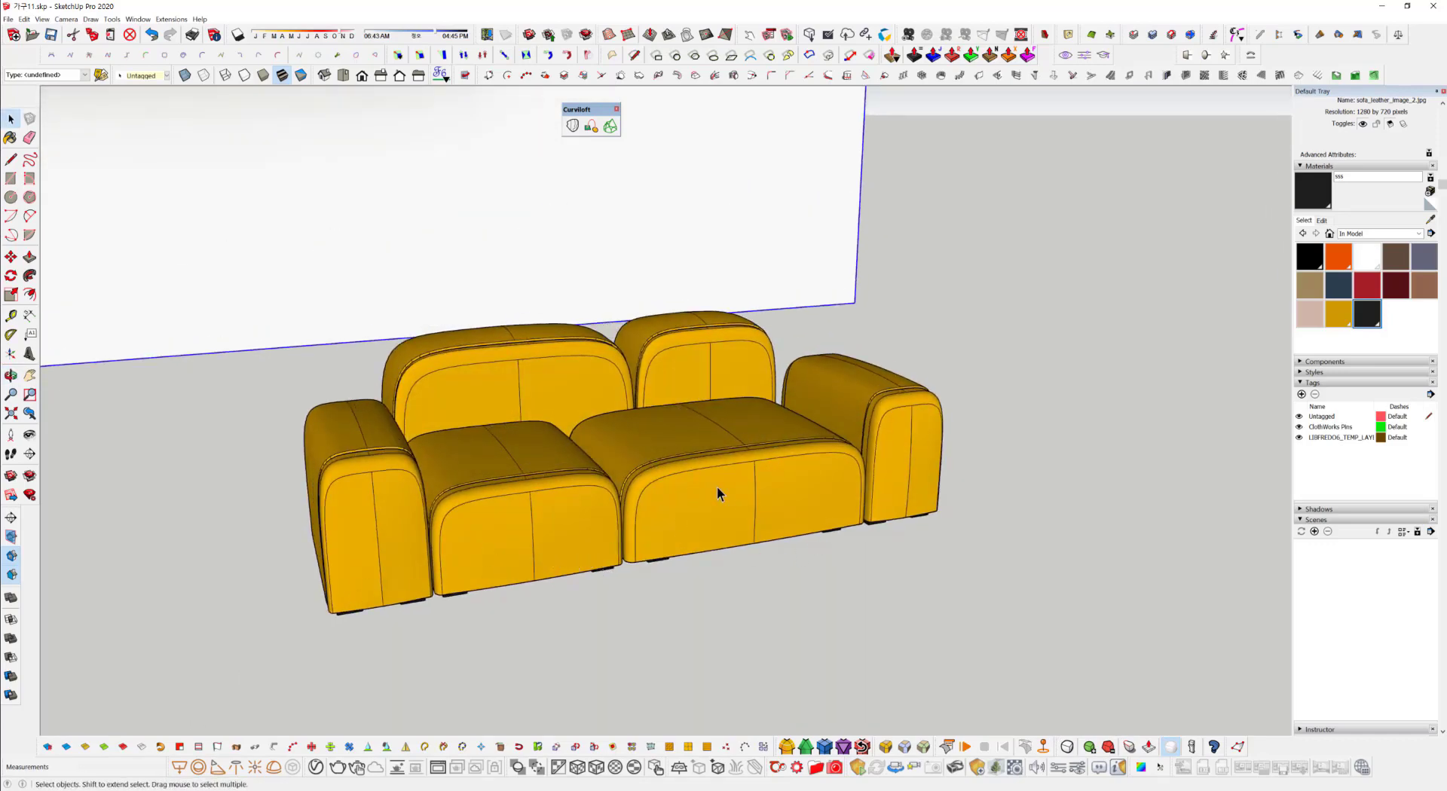
middle_click_drag(716, 487, 742, 491)
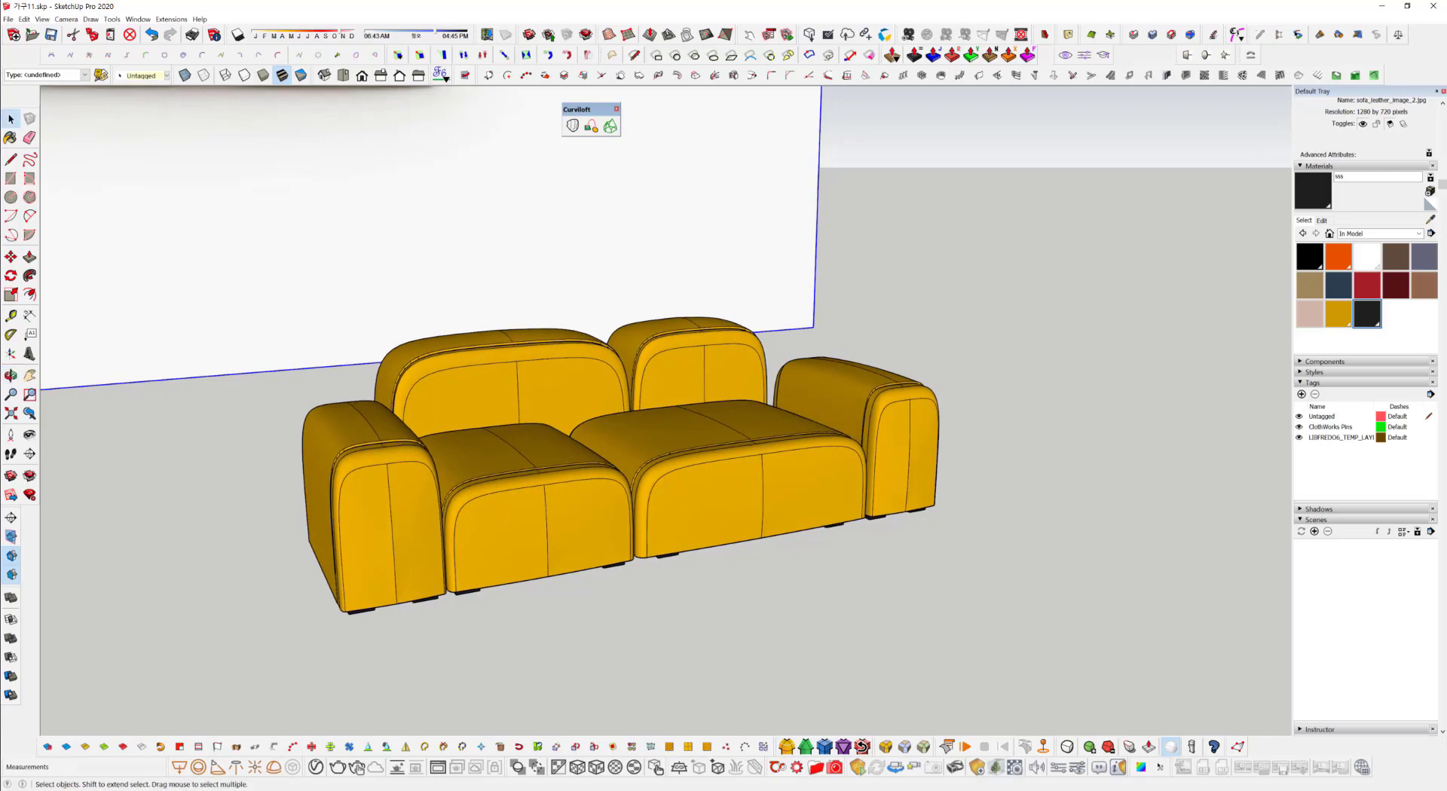
middle_click_drag(716, 542, 728, 629)
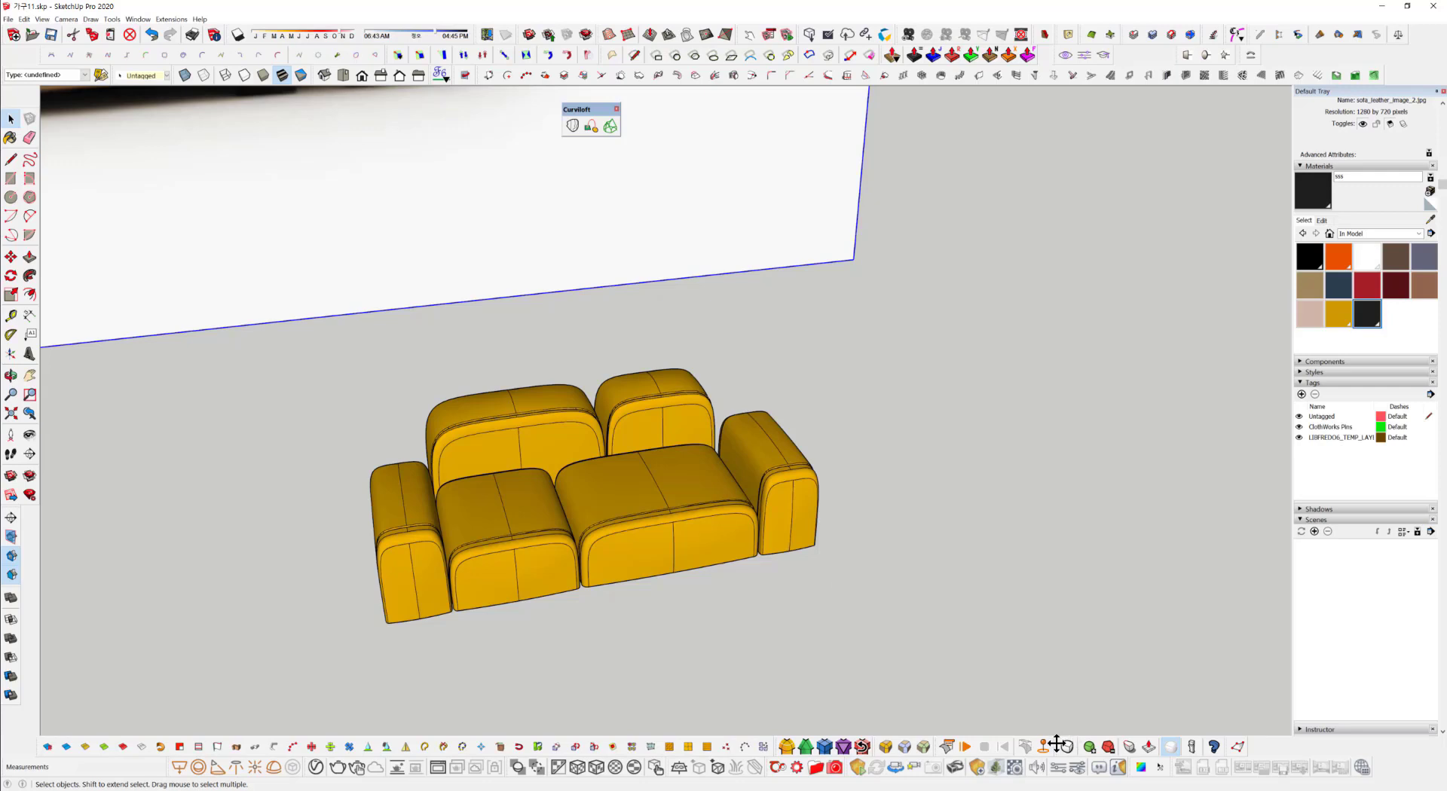
left_click_drag(1052, 743, 774, 678)
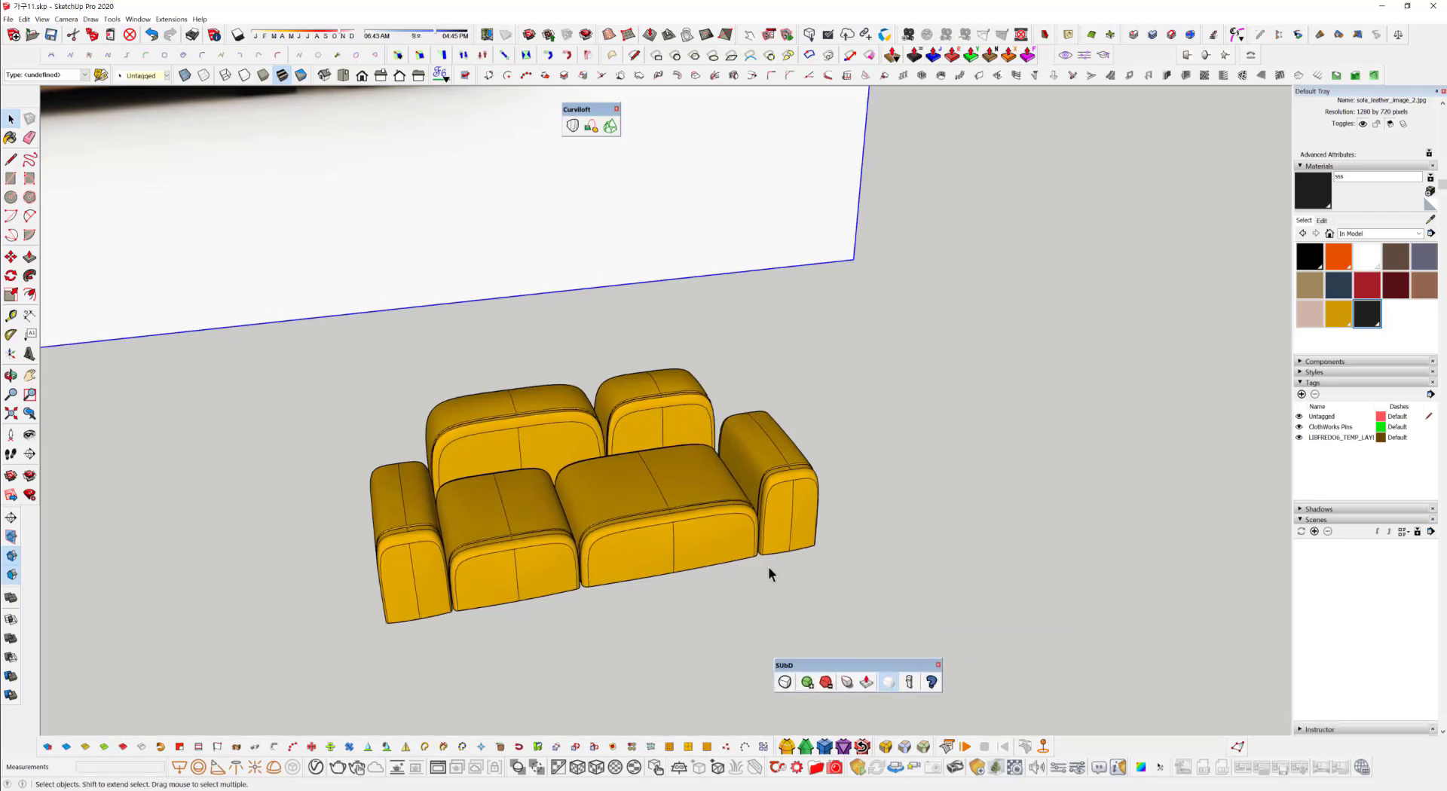
Draw a 990 x 660 mm rectangle on the ground in the empty area beside the sofa.
scroll(830, 585, "up", 5)
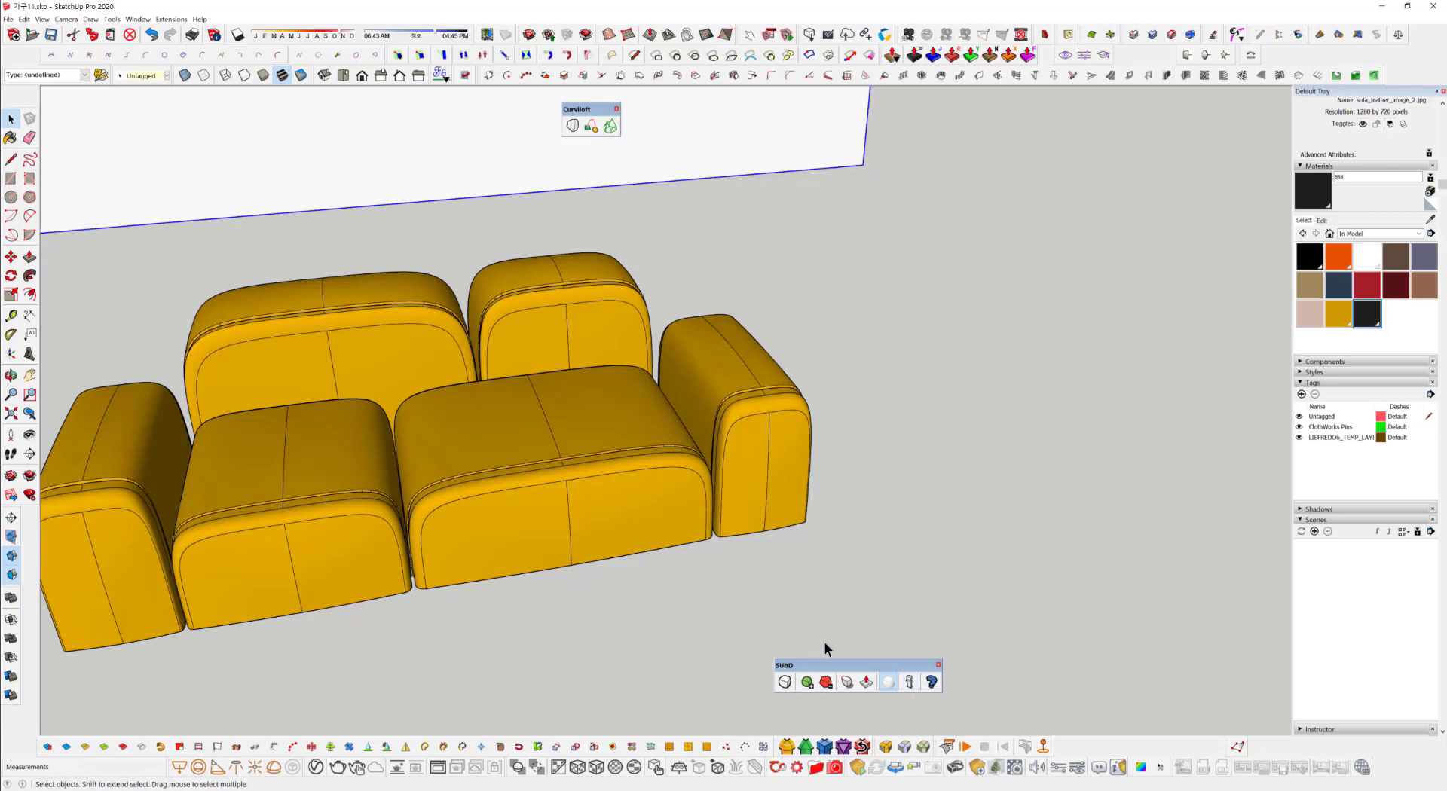
scroll(888, 445, "down", 6)
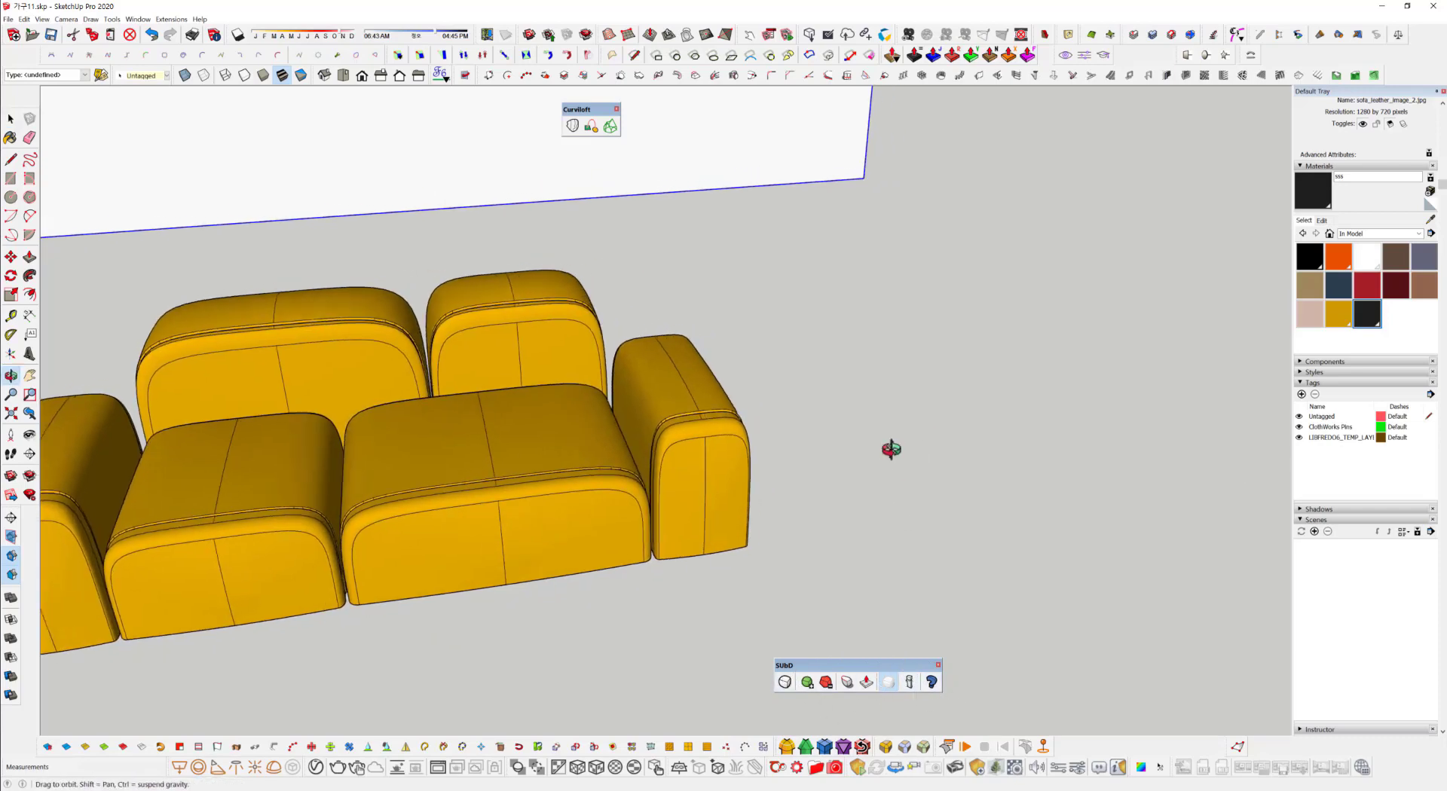
middle_click_drag(847, 476, 755, 494, "shift")
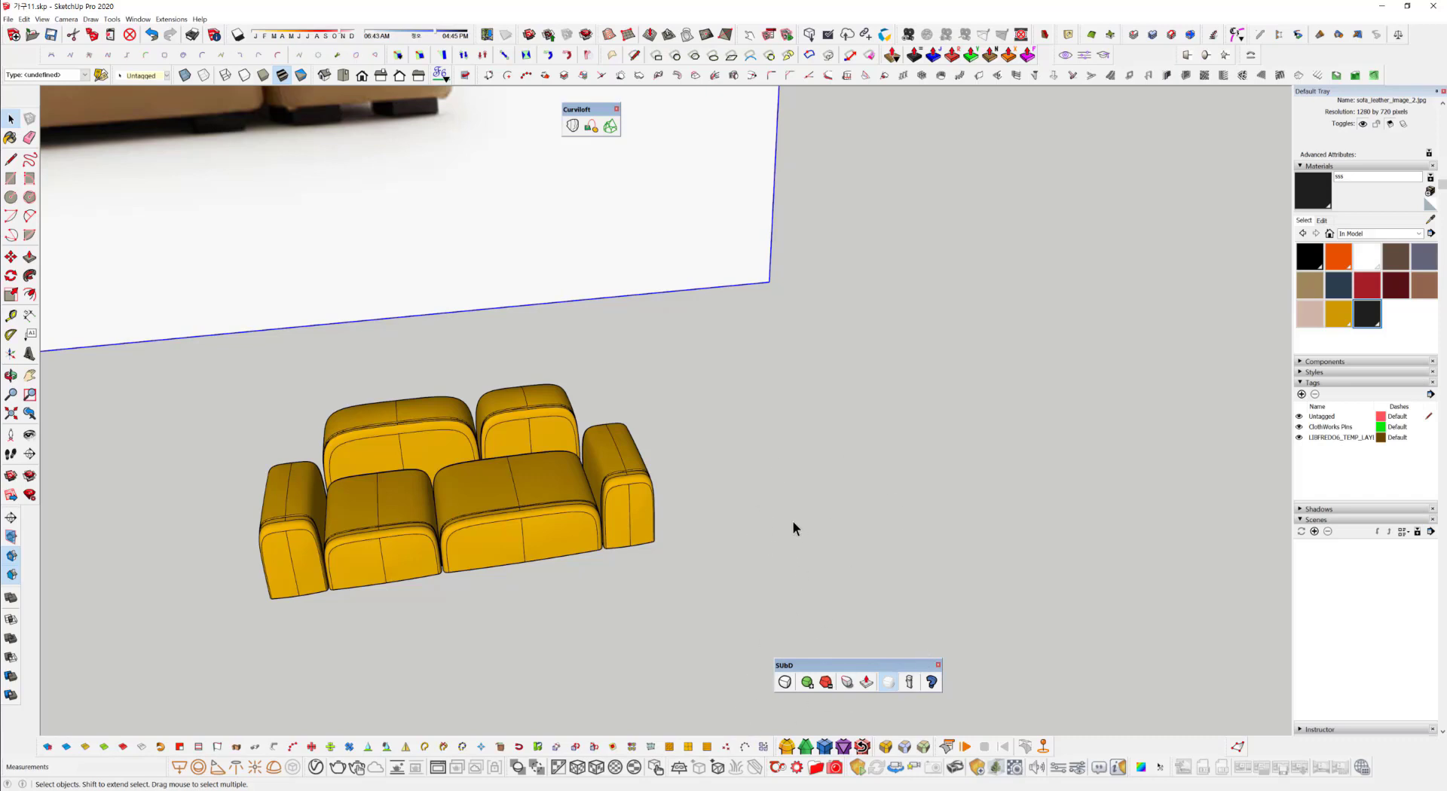
key("r")
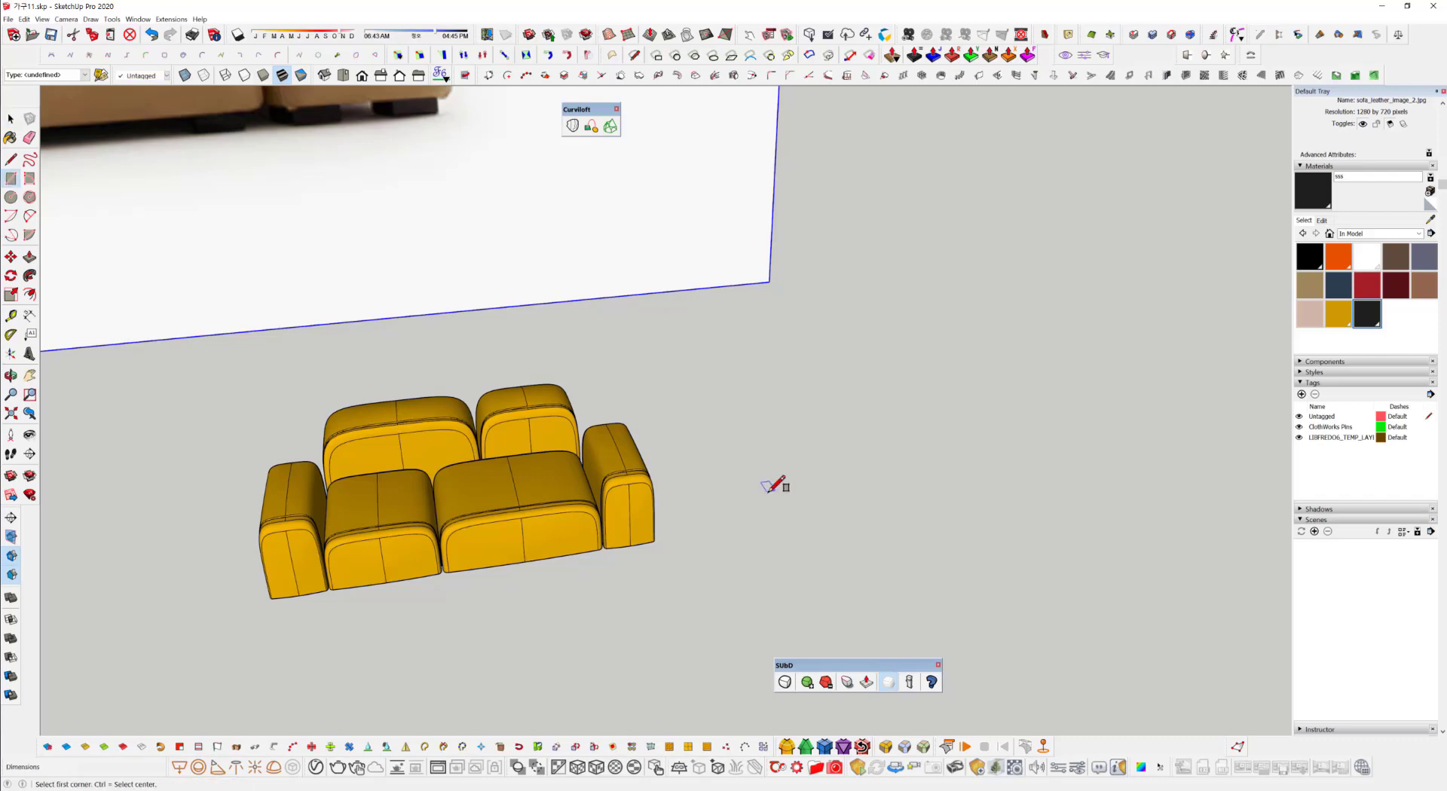
left_click(744, 520)
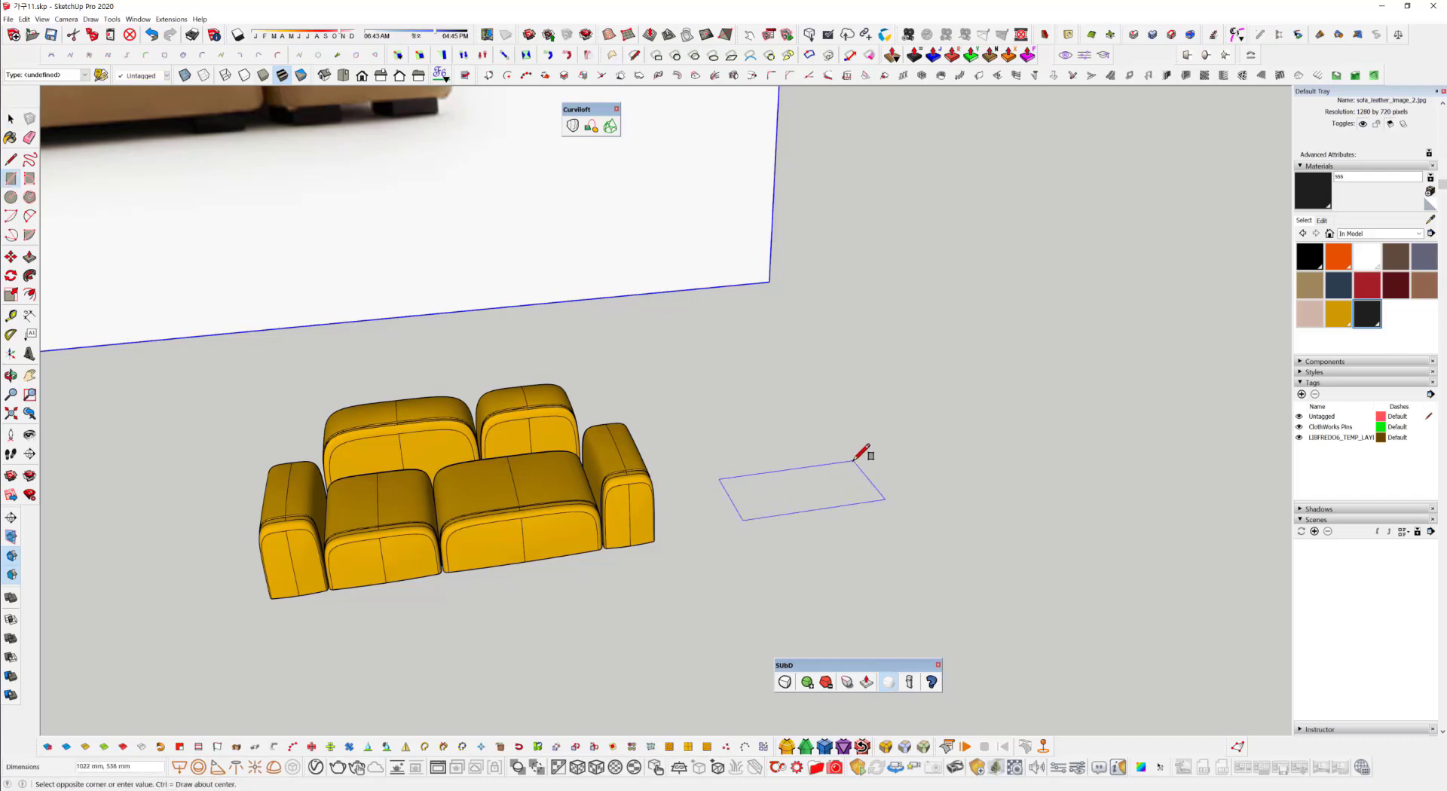
type("990,660")
key("Return")
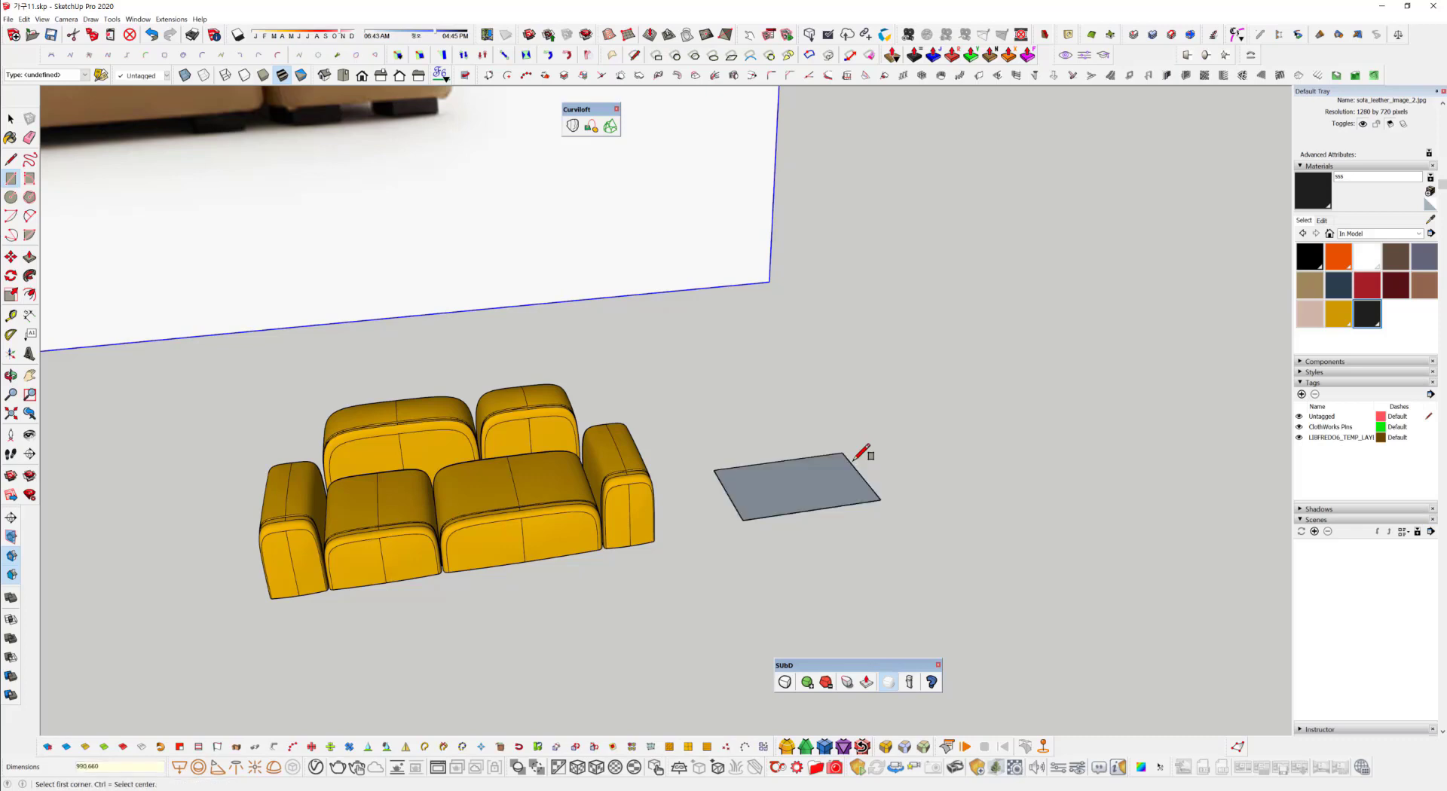
Push/Pull the rectangle beside the sofa up 350 mm into a box.
key("space")
left_click(816, 504)
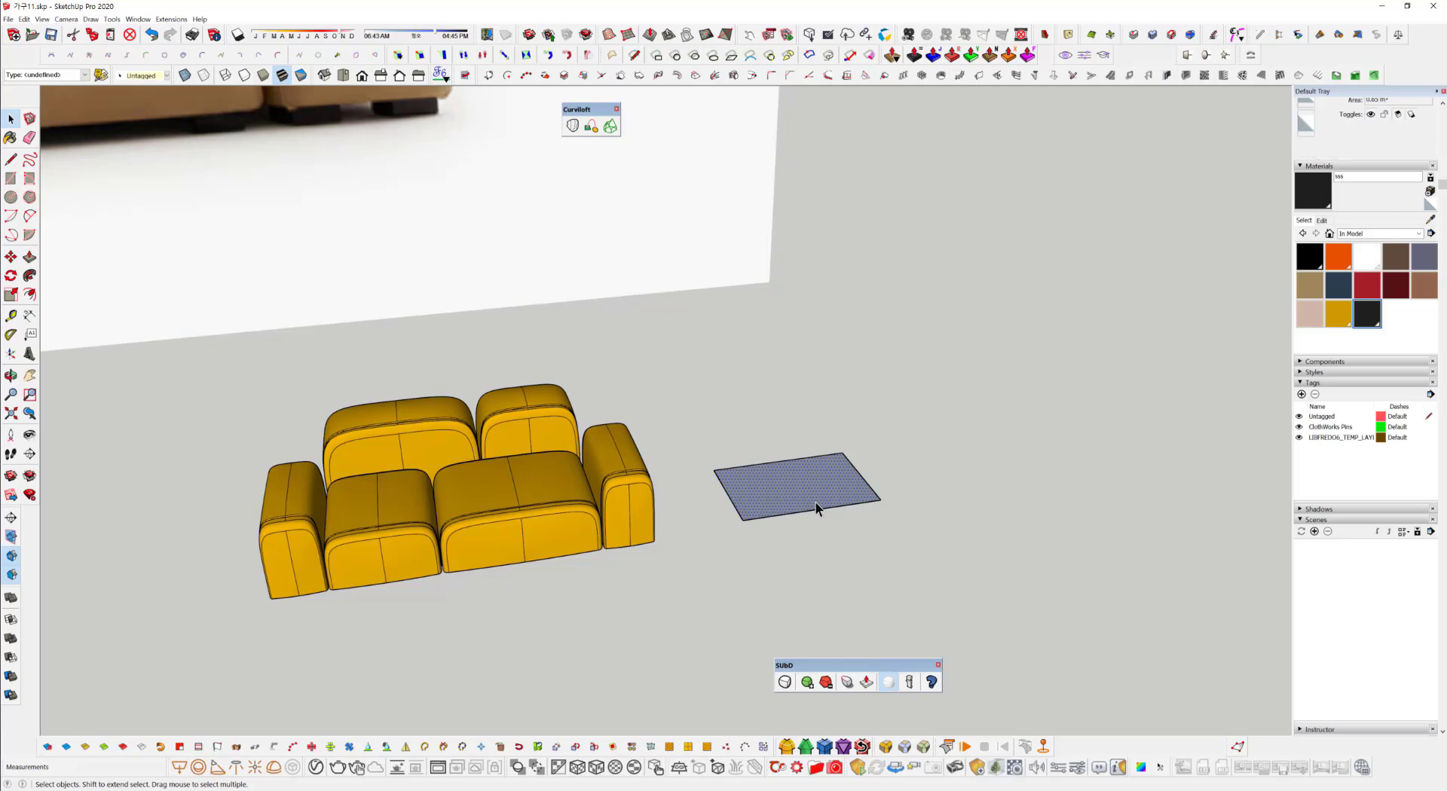
key("p")
left_click(816, 501)
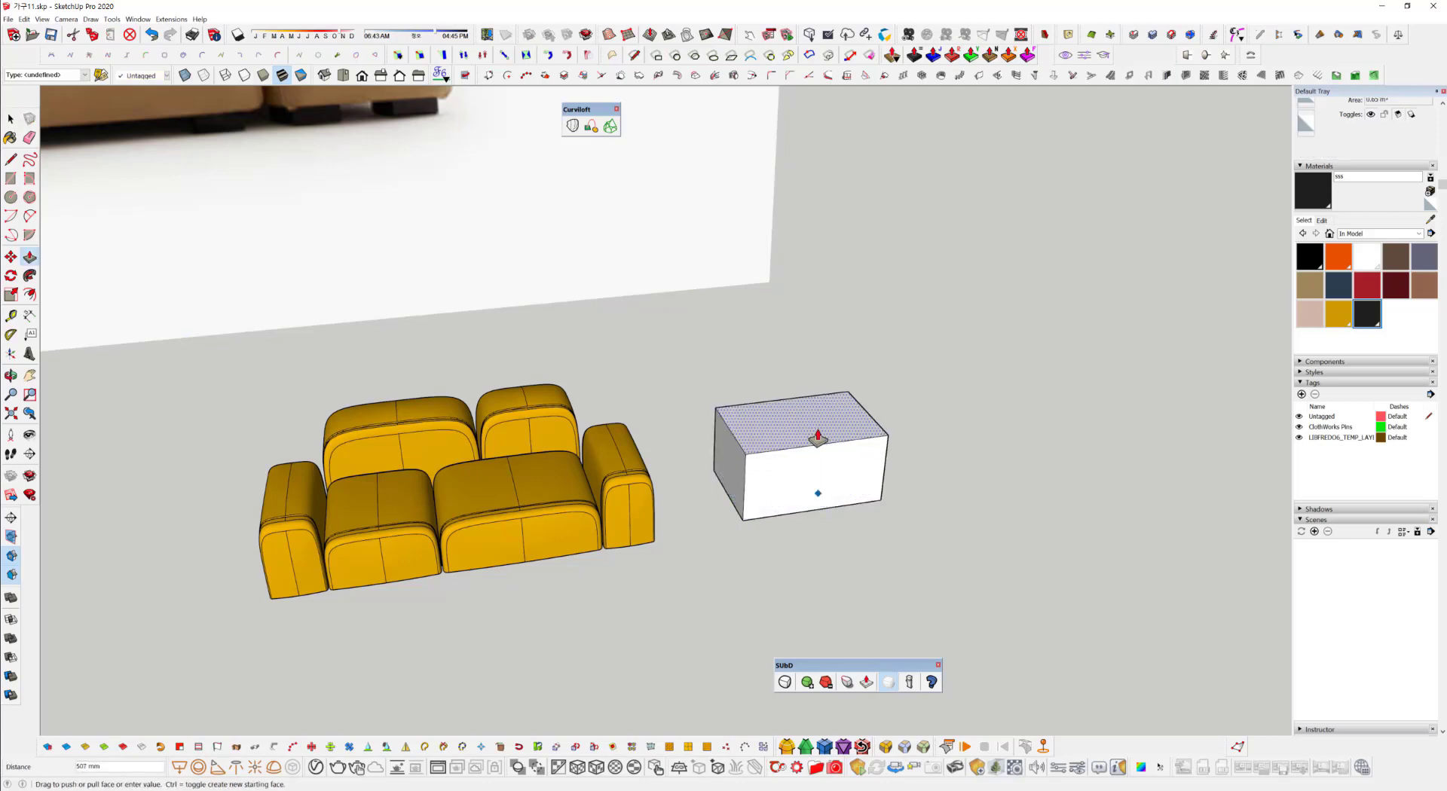
type("350")
key("Return")
key("space")
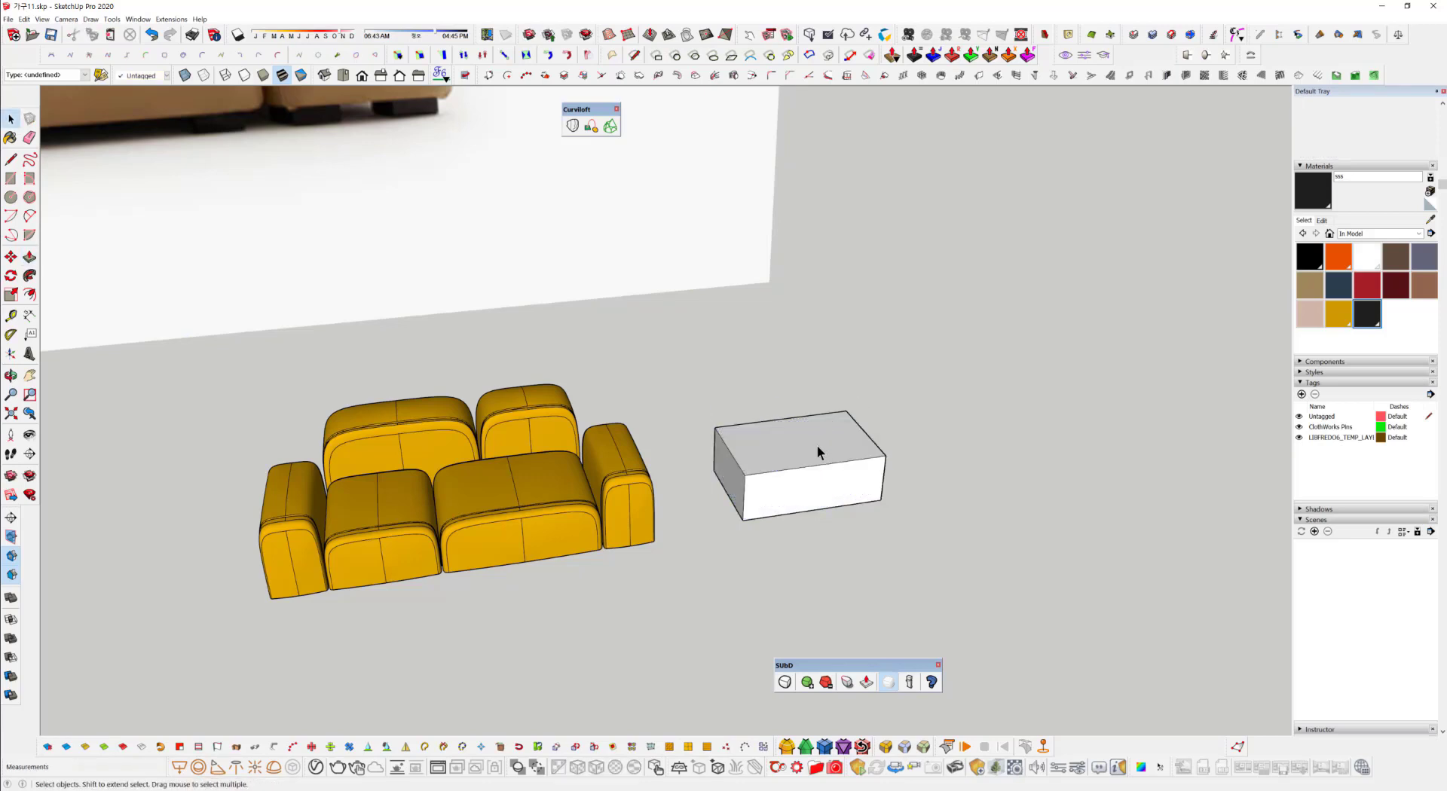
Copy the boundary edges of the box's short end face 495 mm along its length, splitting the box at the middle.
middle_click_drag(816, 446, 920, 286)
scroll(776, 448, "up", 3)
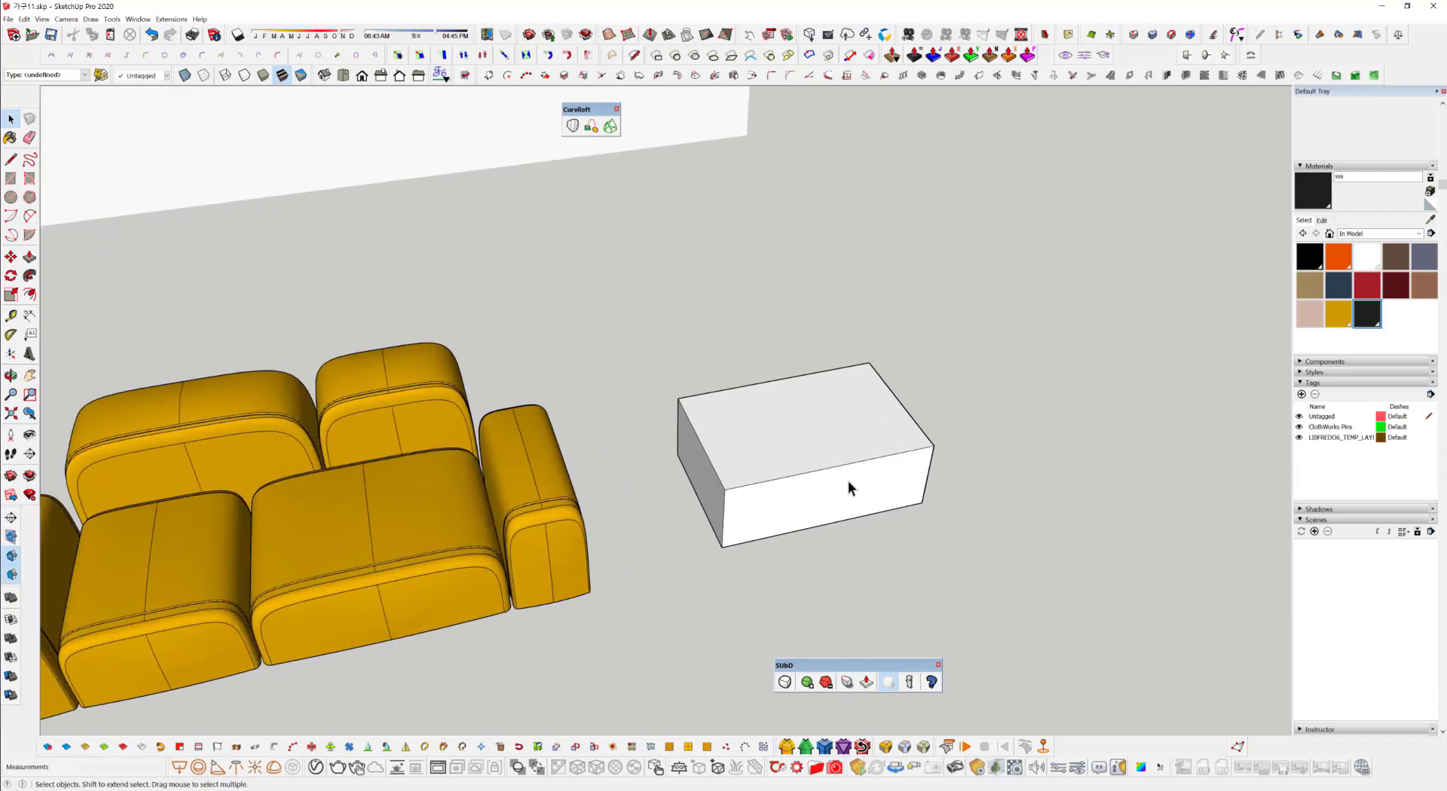
middle_click_drag(808, 500, 839, 439)
left_click(717, 487)
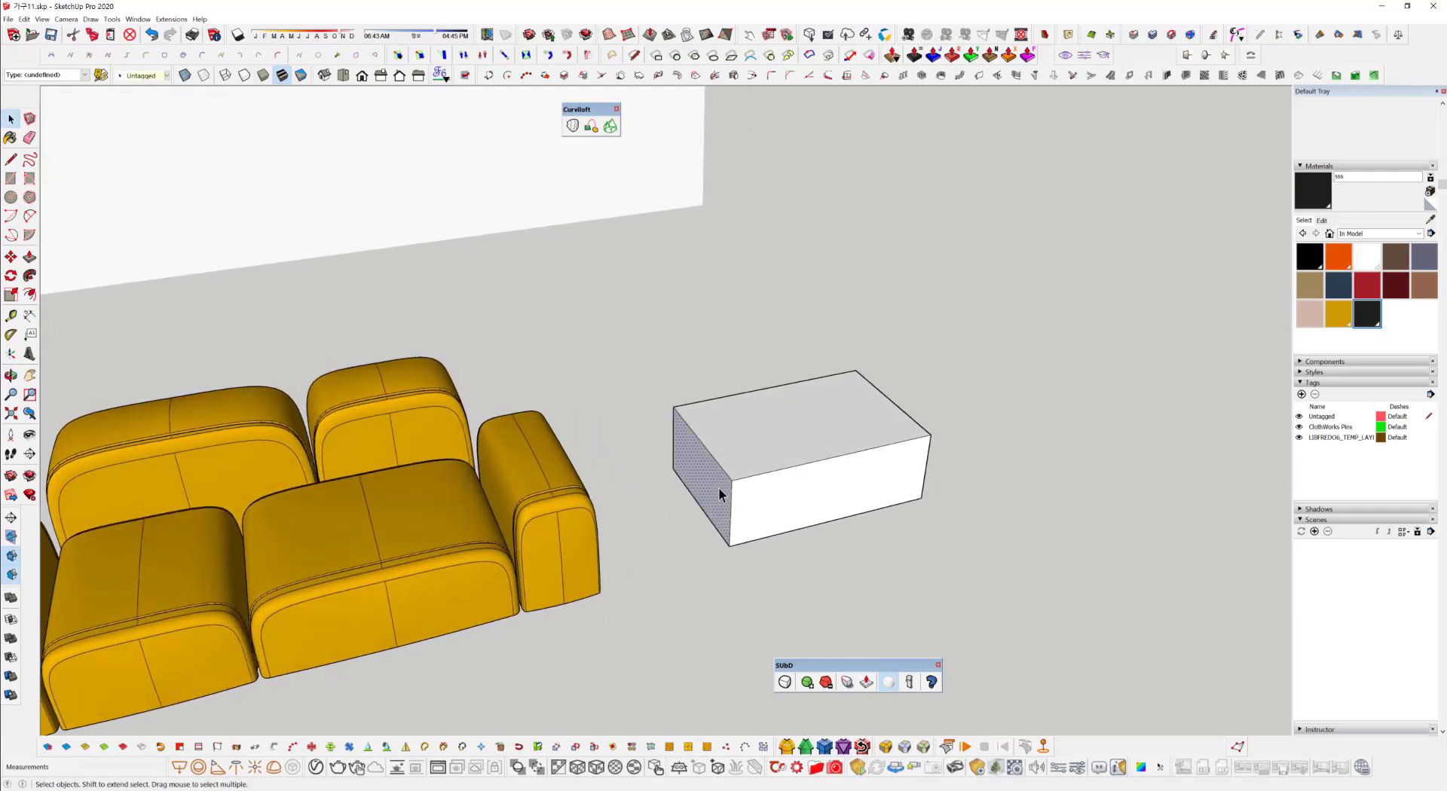
double_click(718, 494)
left_click(721, 491, "shift")
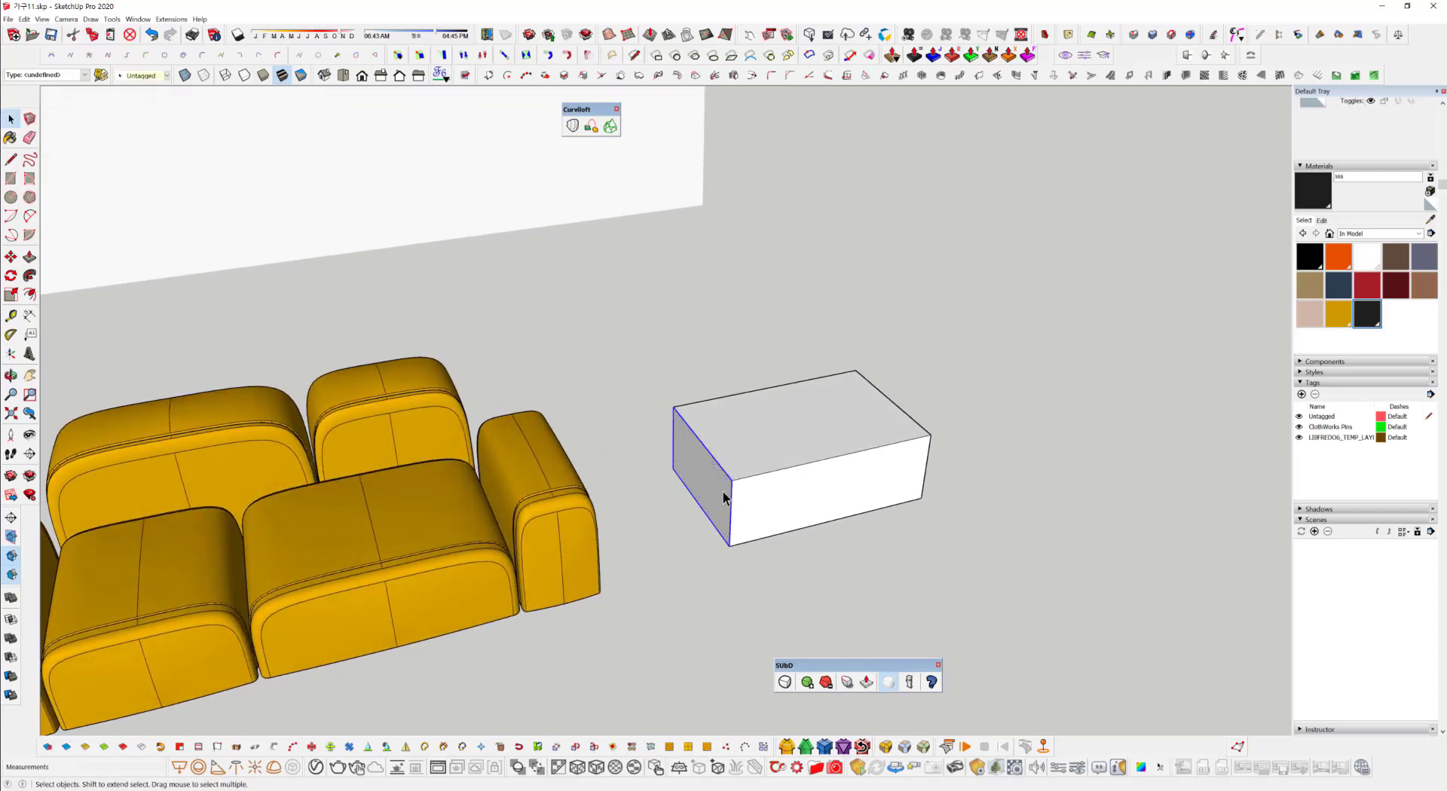
key("m")
key("ctrl")
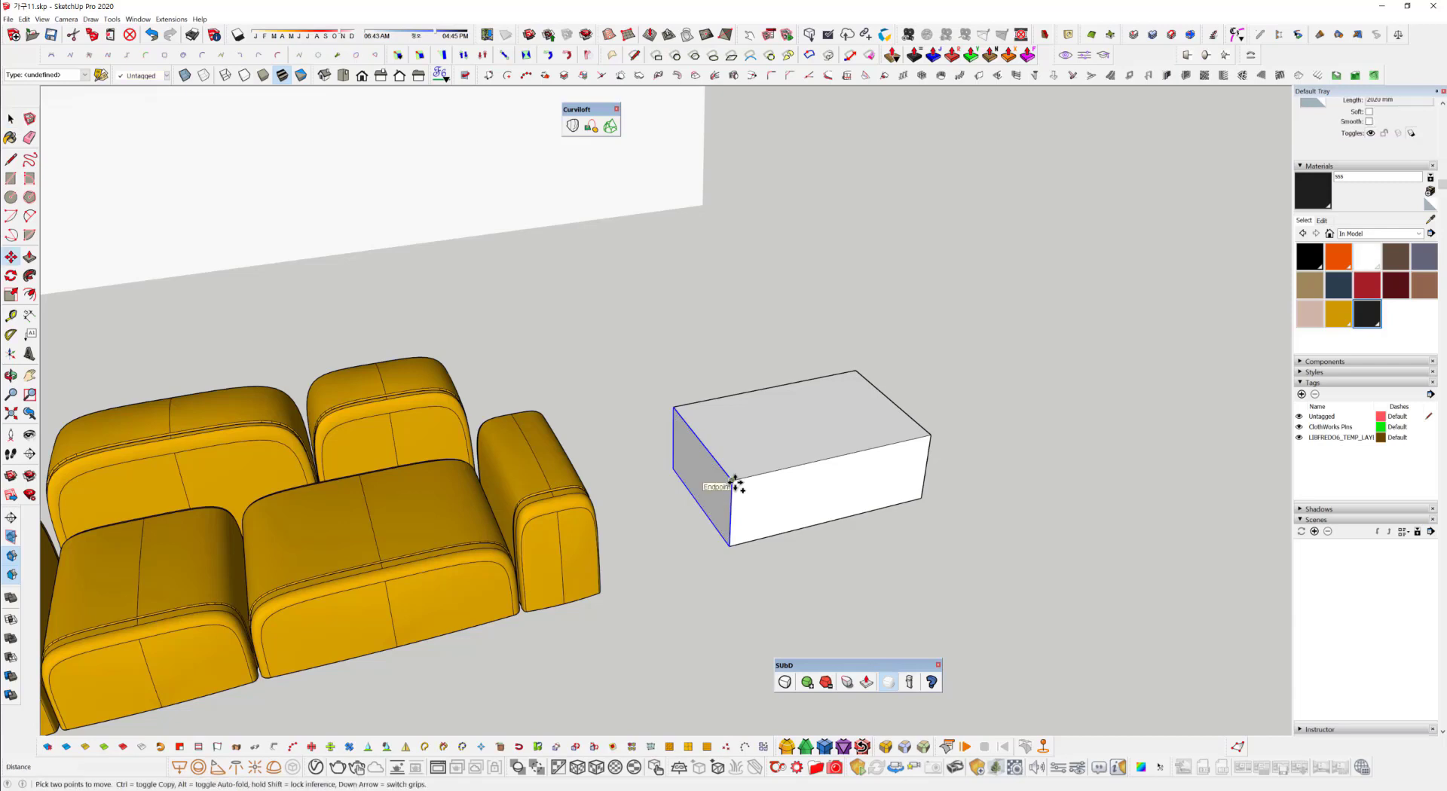
left_click(731, 480)
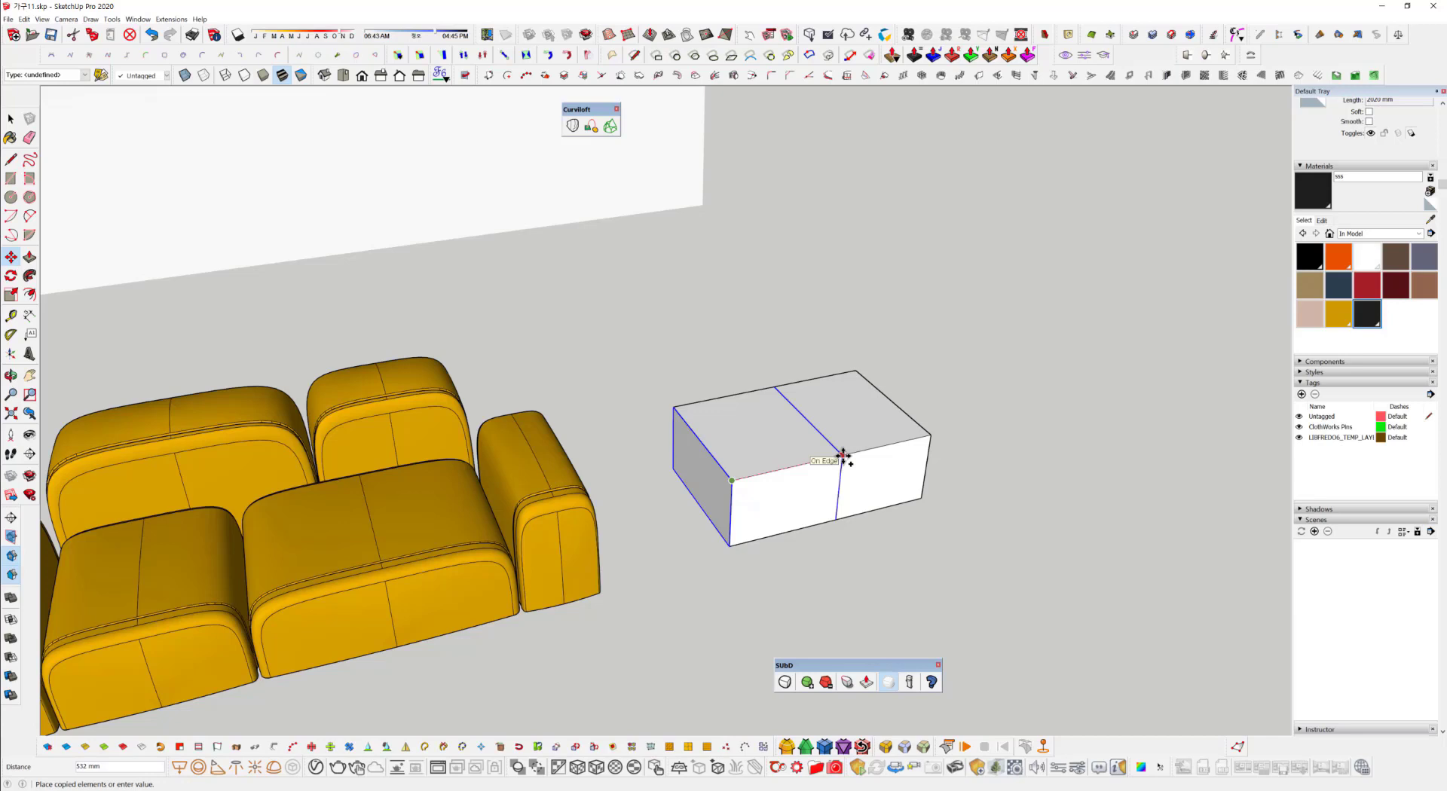
left_click(835, 457)
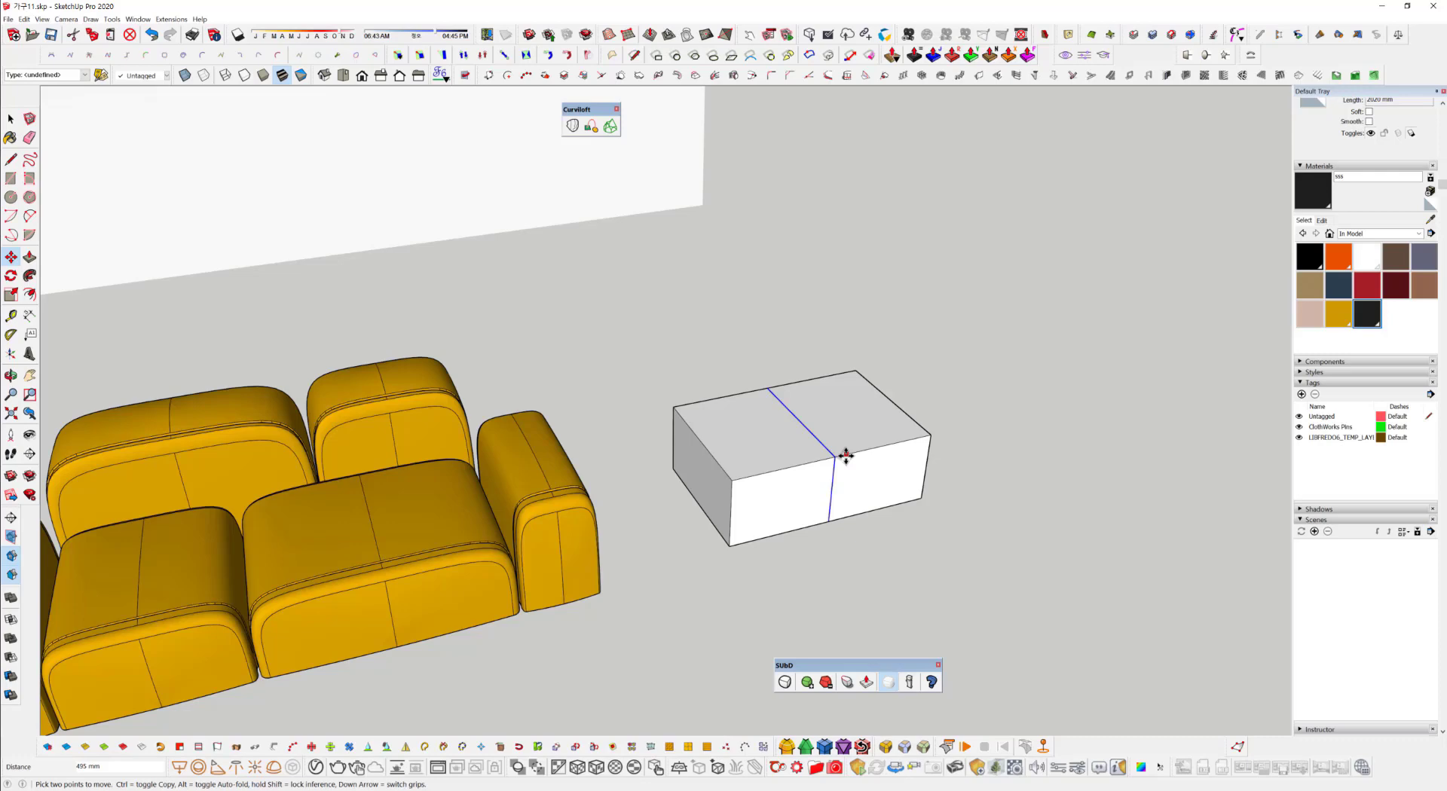
middle_click_drag(743, 468, 773, 504)
key("space")
Select the box's two short top edges and undock the Round Corner toolbar so it floats below the box.
scroll(775, 501, "up", 5)
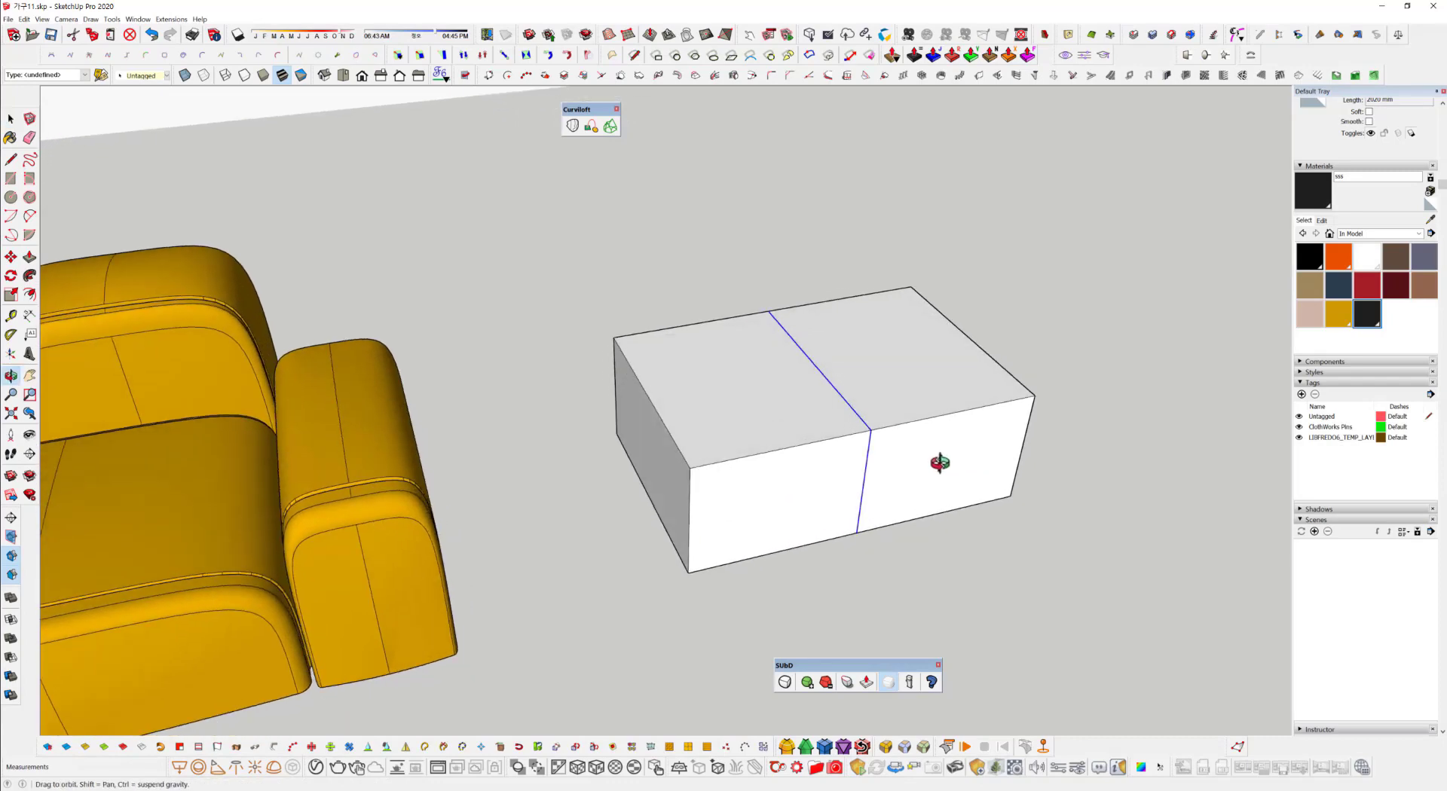
middle_click_drag(852, 471, 882, 445)
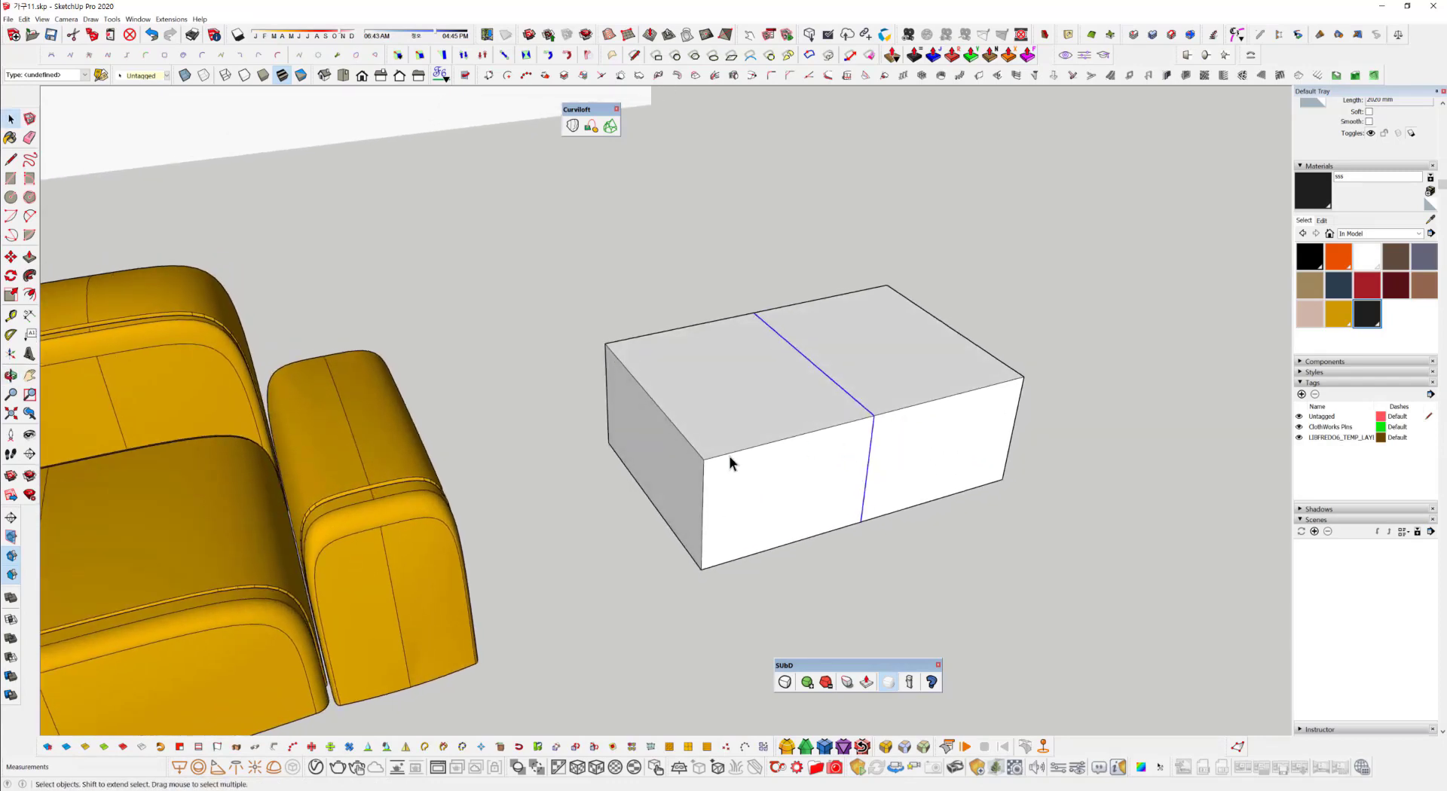
mouse_move(730, 461)
middle_mouse_down()
mouse_move(711, 484)
mouse_move(724, 472)
mouse_move(702, 466)
middle_mouse_up()
left_click(686, 444)
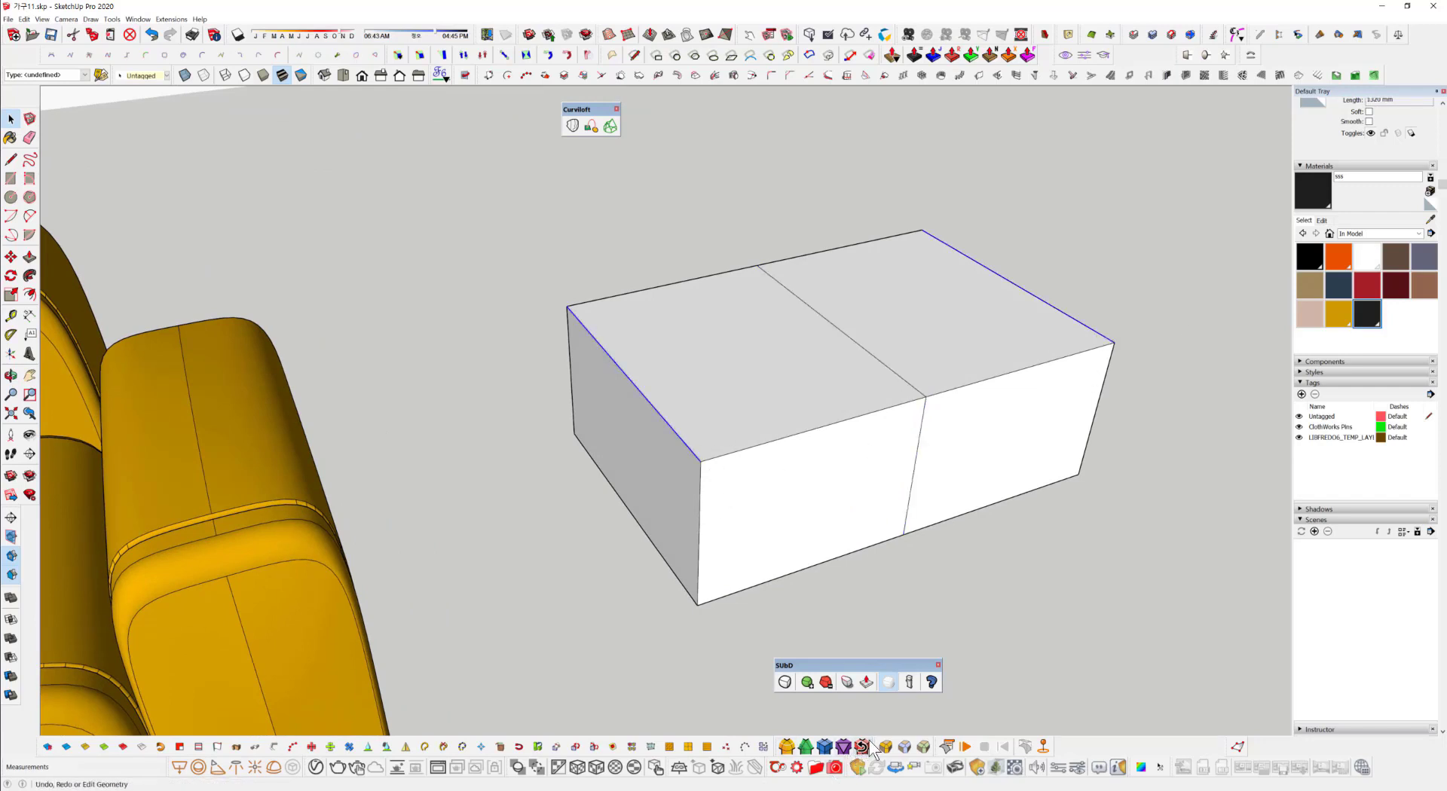
left_click_drag(876, 746, 527, 630)
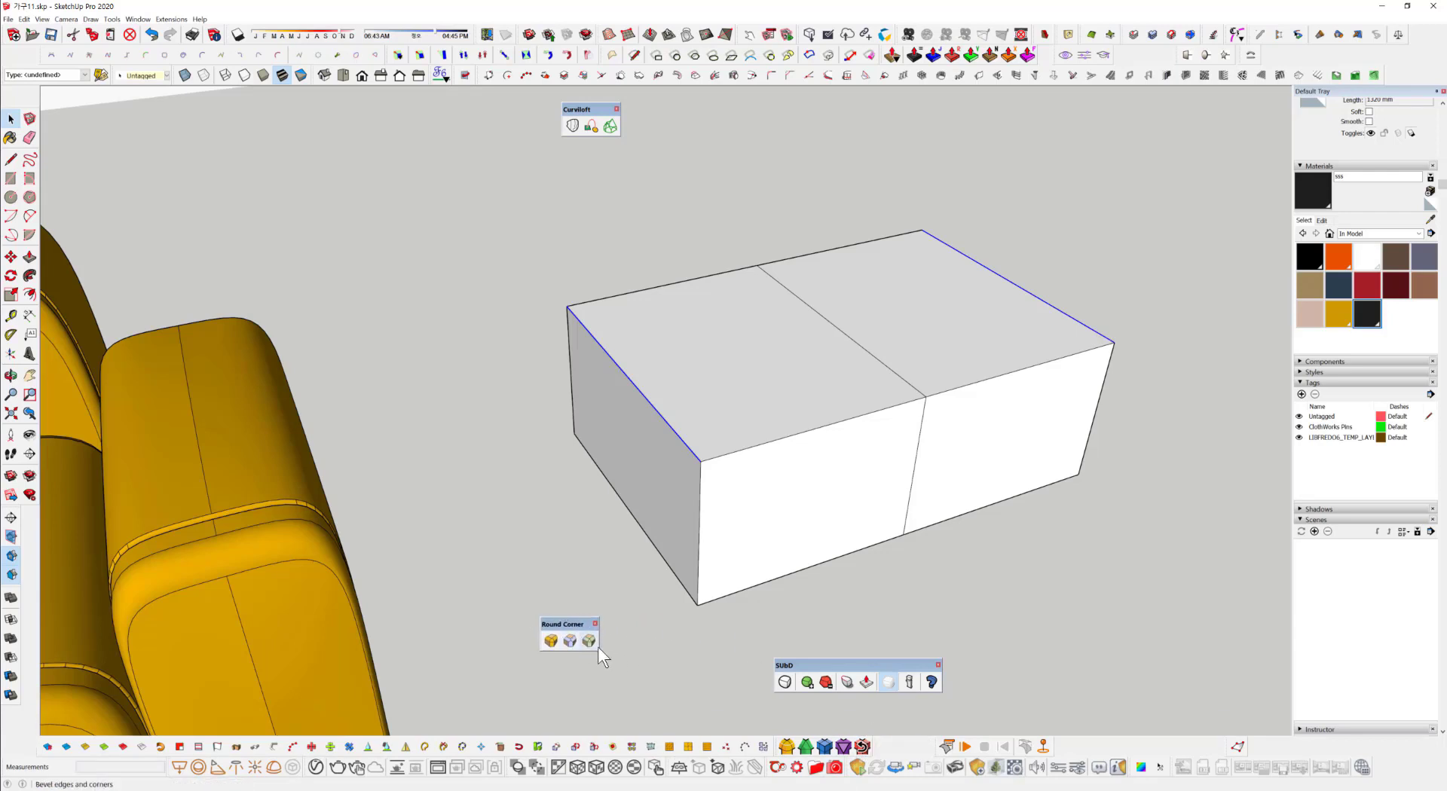
Bevel the box's two short top edges with Round Corner, trying offsets of 60 mm and 120 mm before applying 90 mm.
left_click(589, 641)
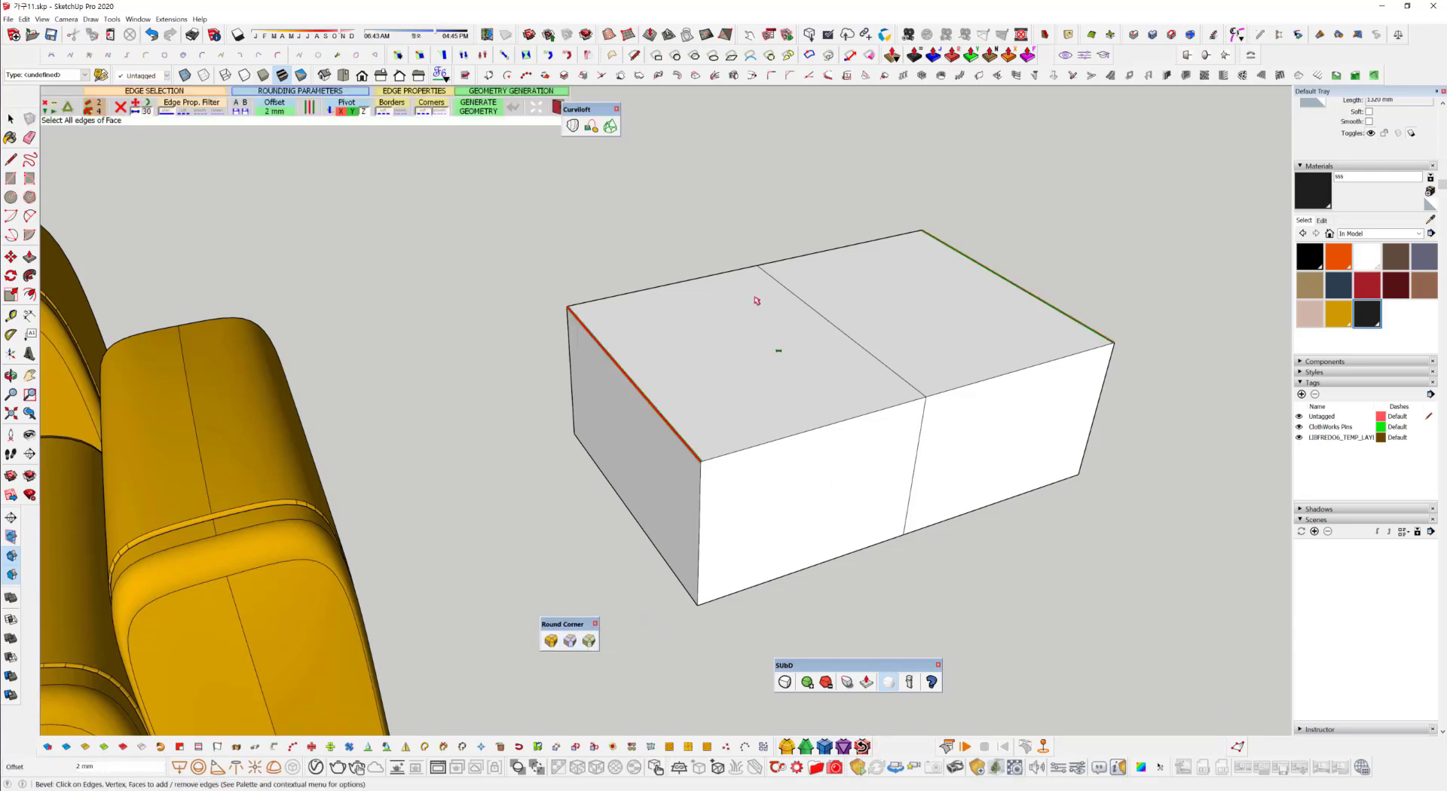
left_click(275, 106)
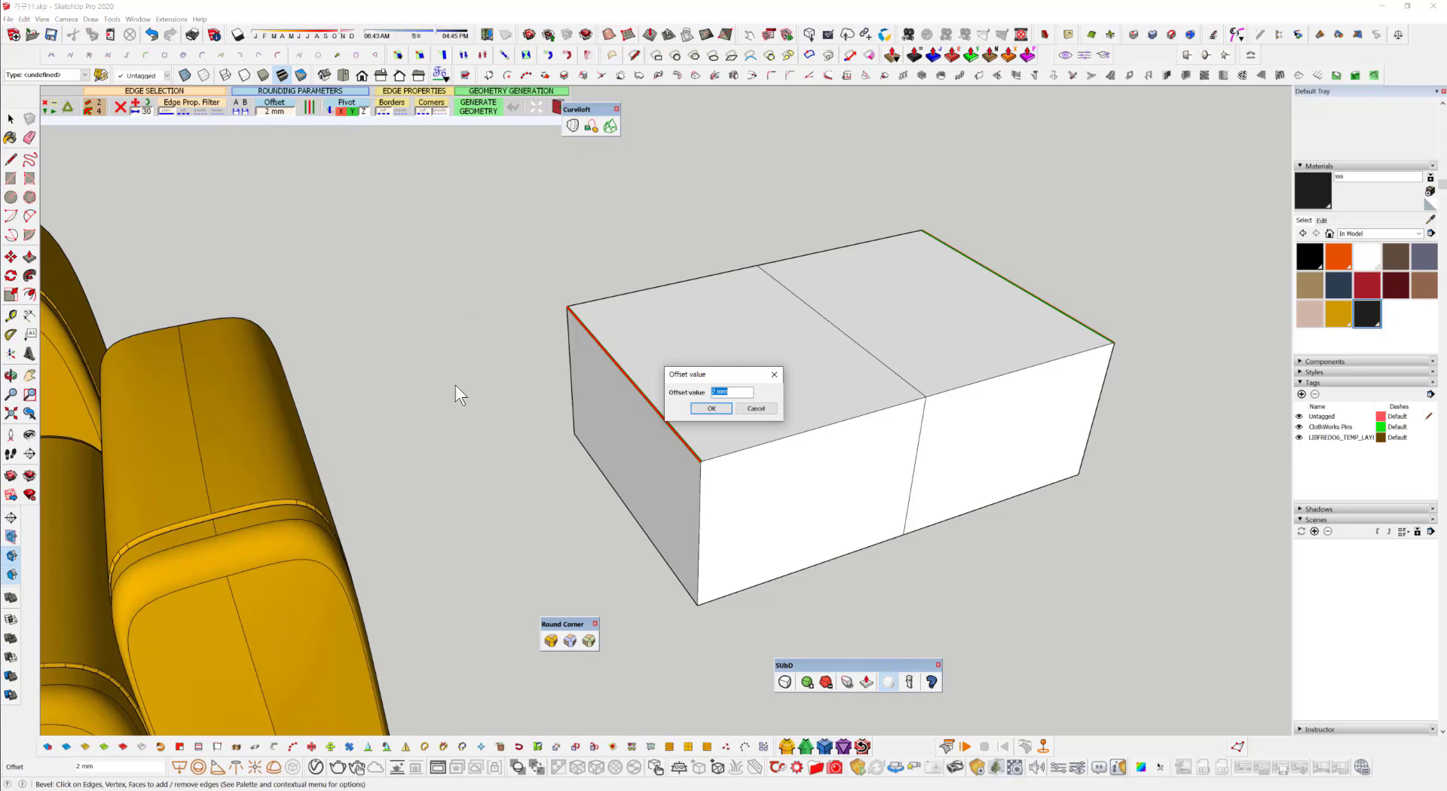
type("60")
key("Return")
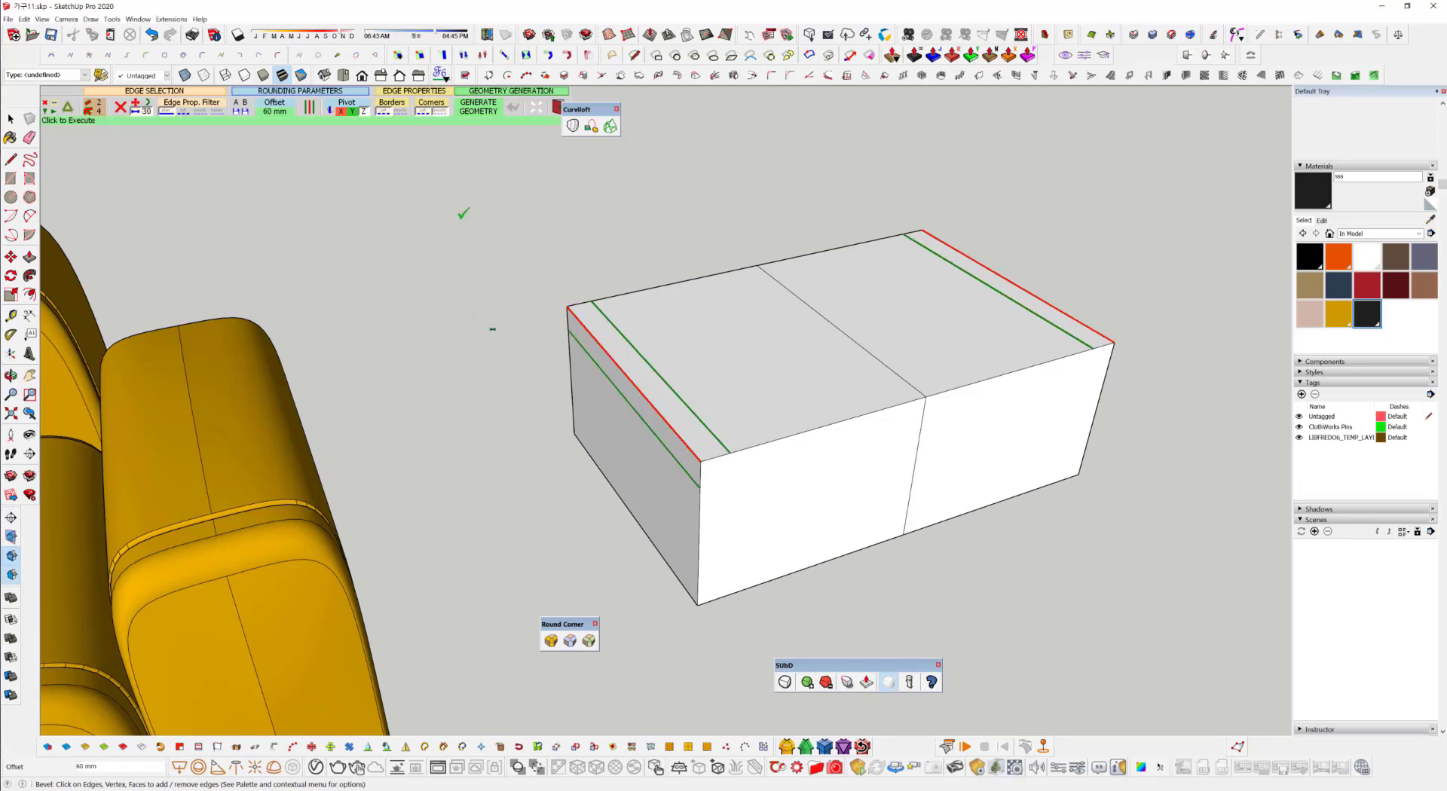
left_click(275, 106)
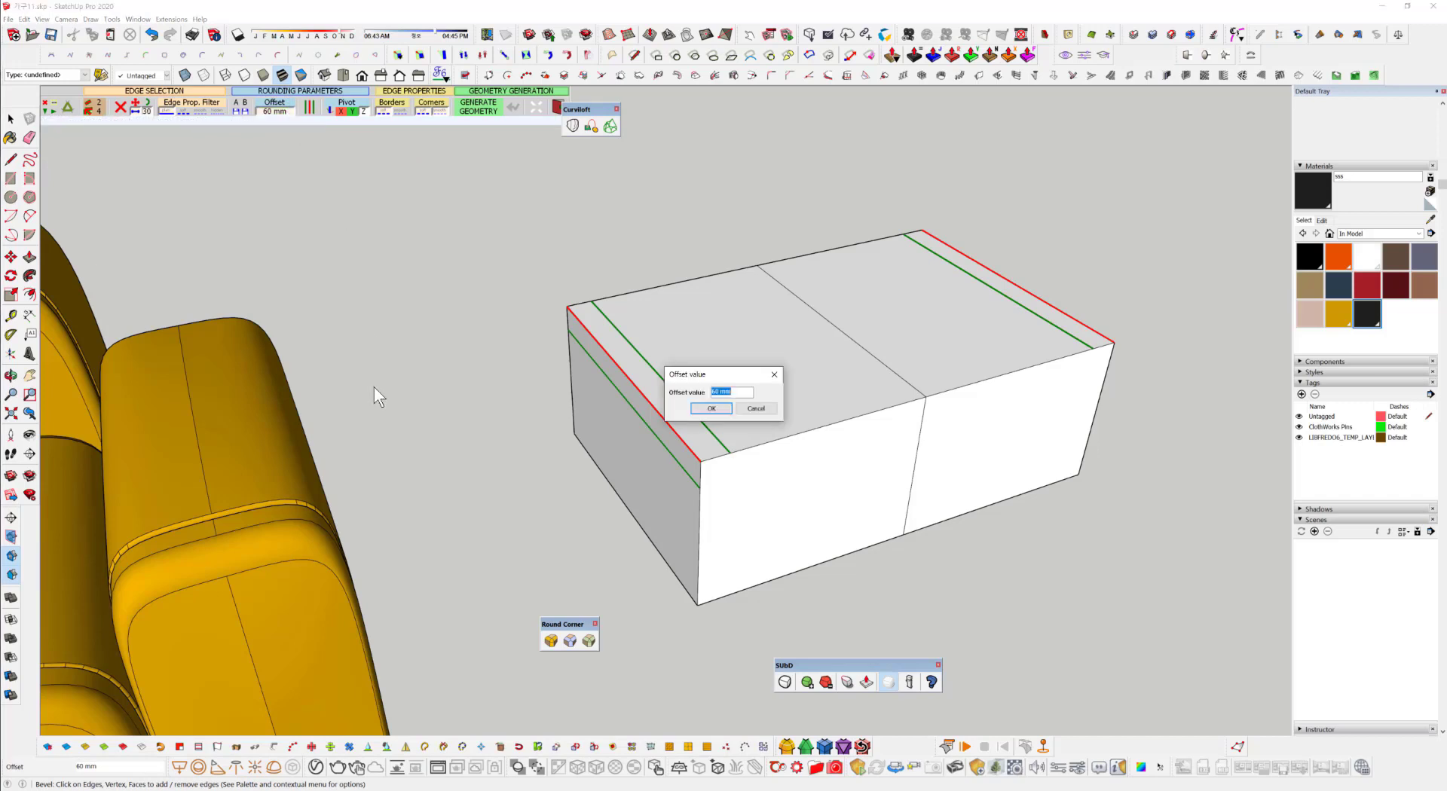
type("120")
key("Return")
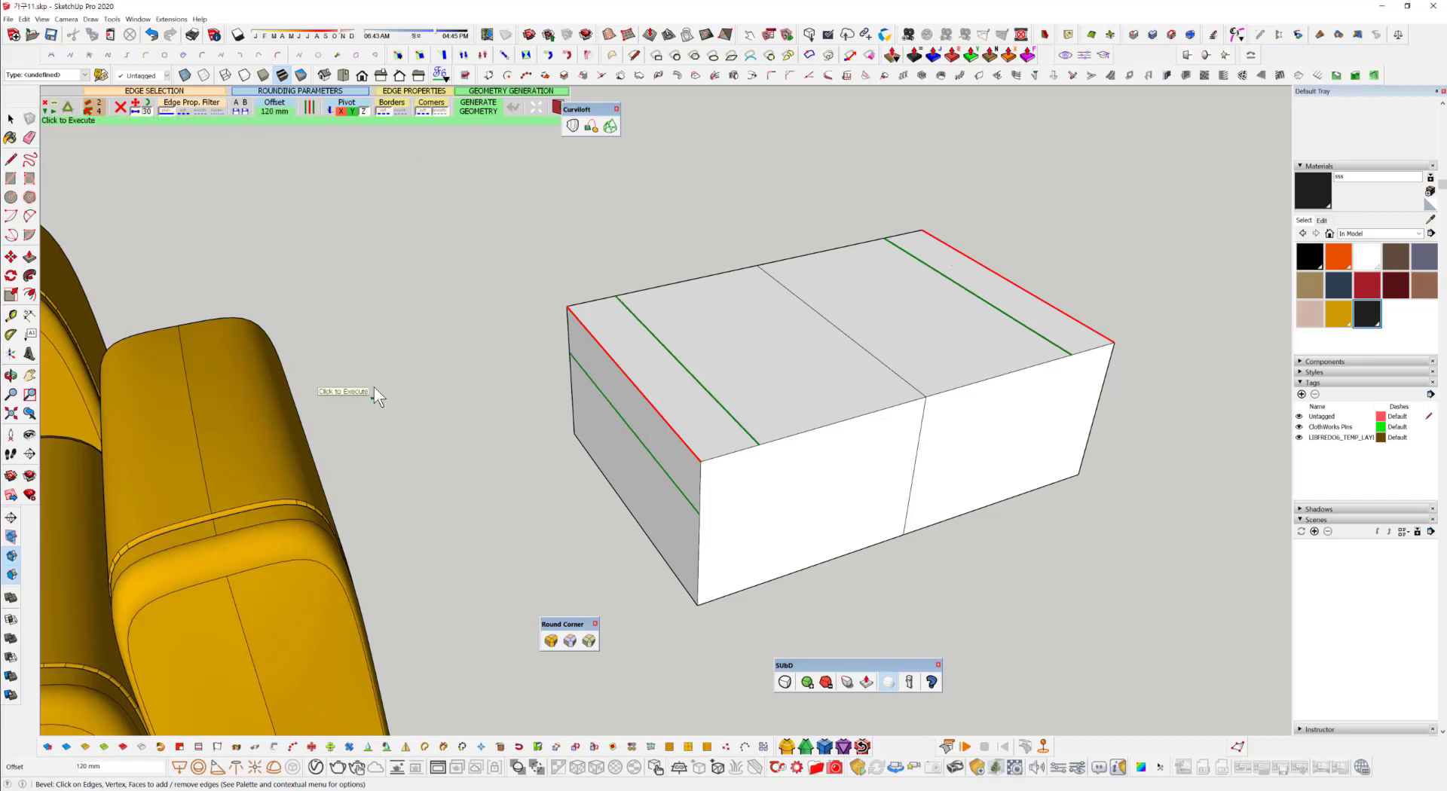
left_click(275, 111)
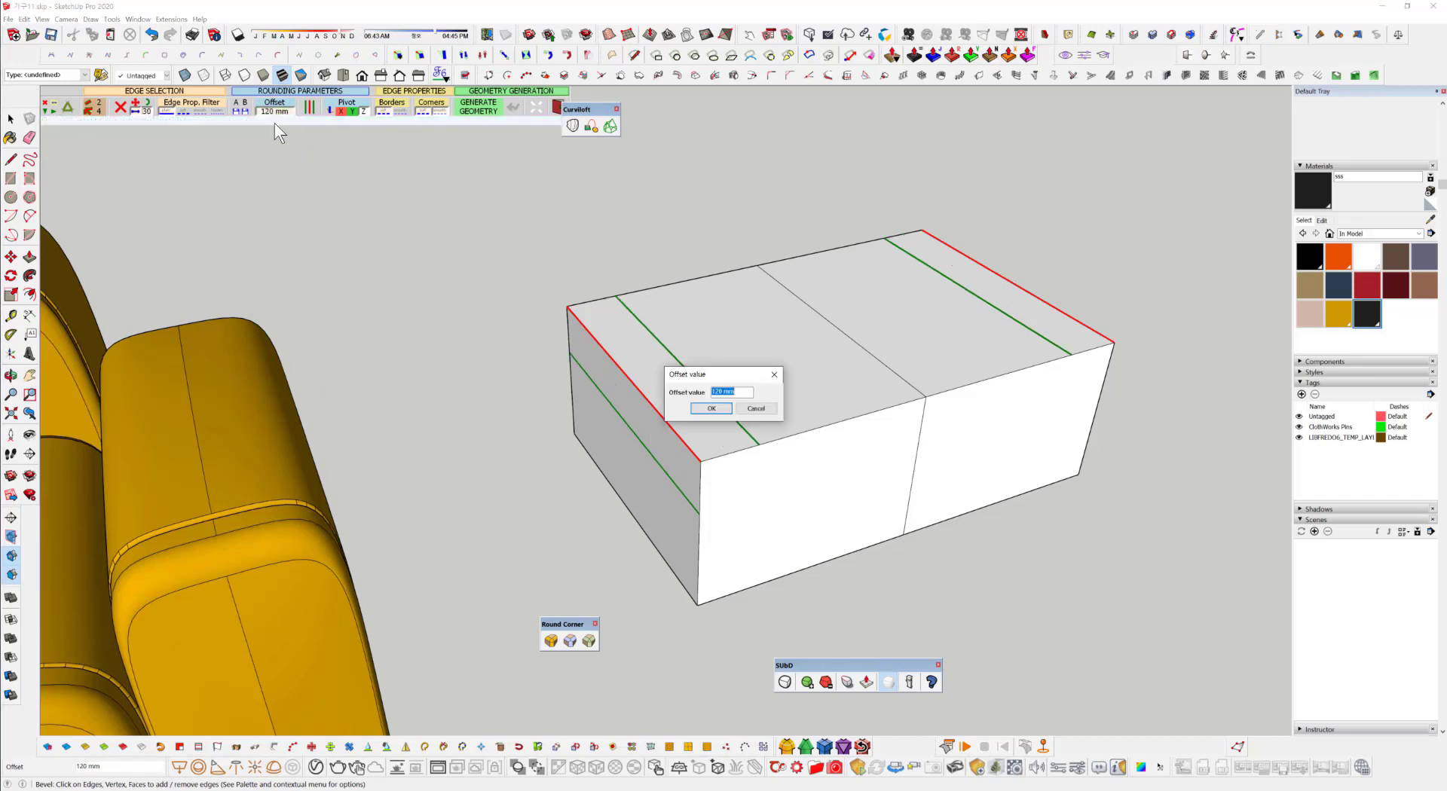
type("90")
key("Return")
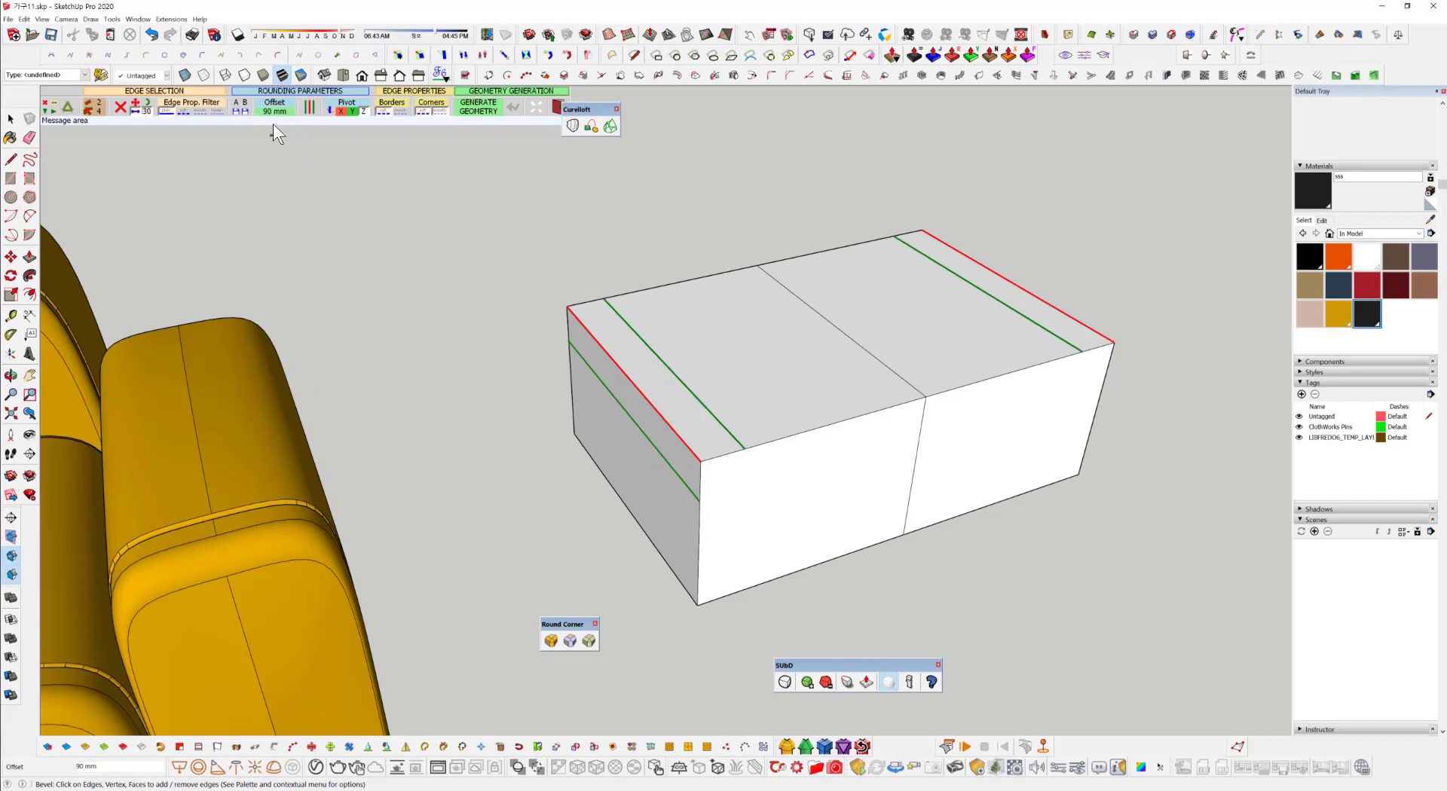
key("Return")
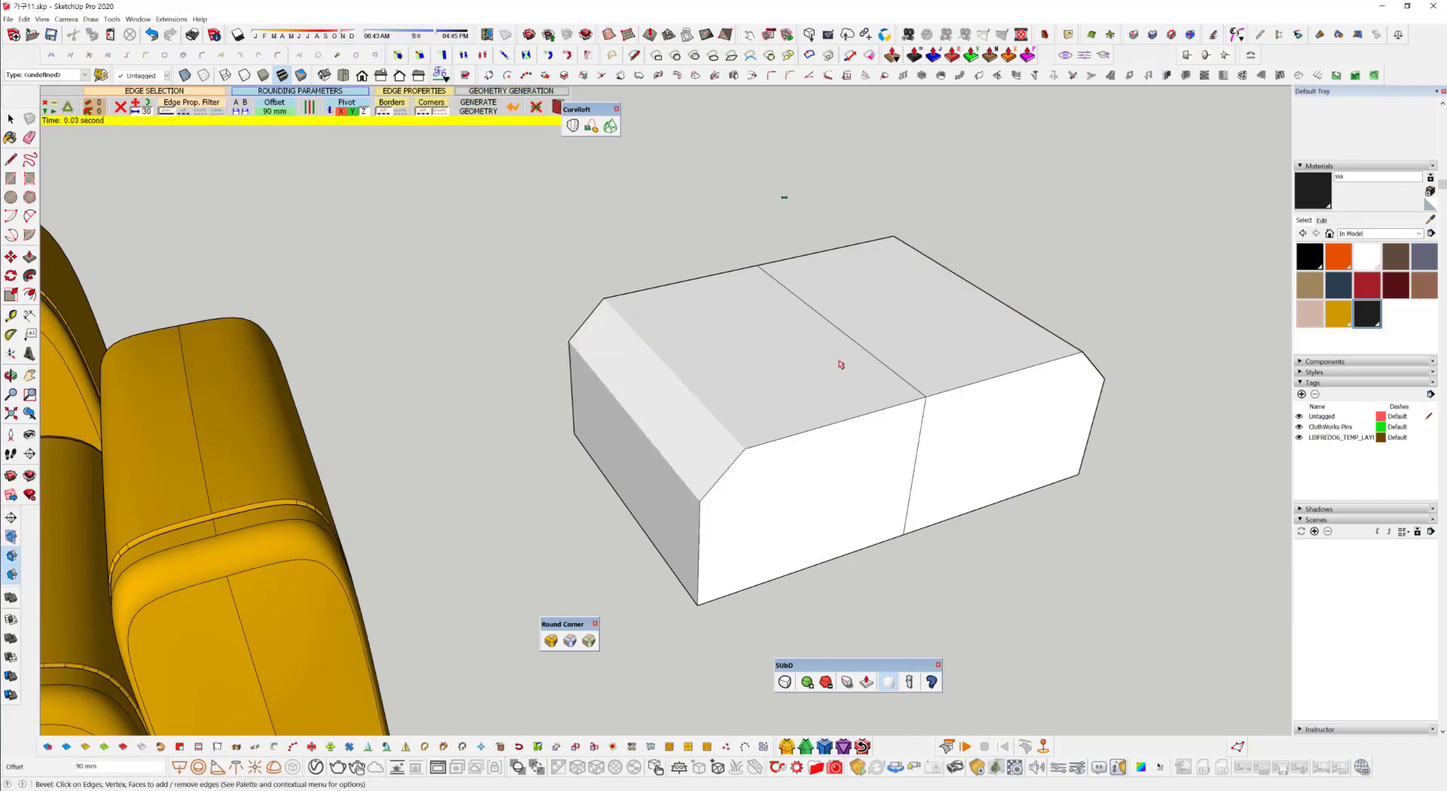
key("space")
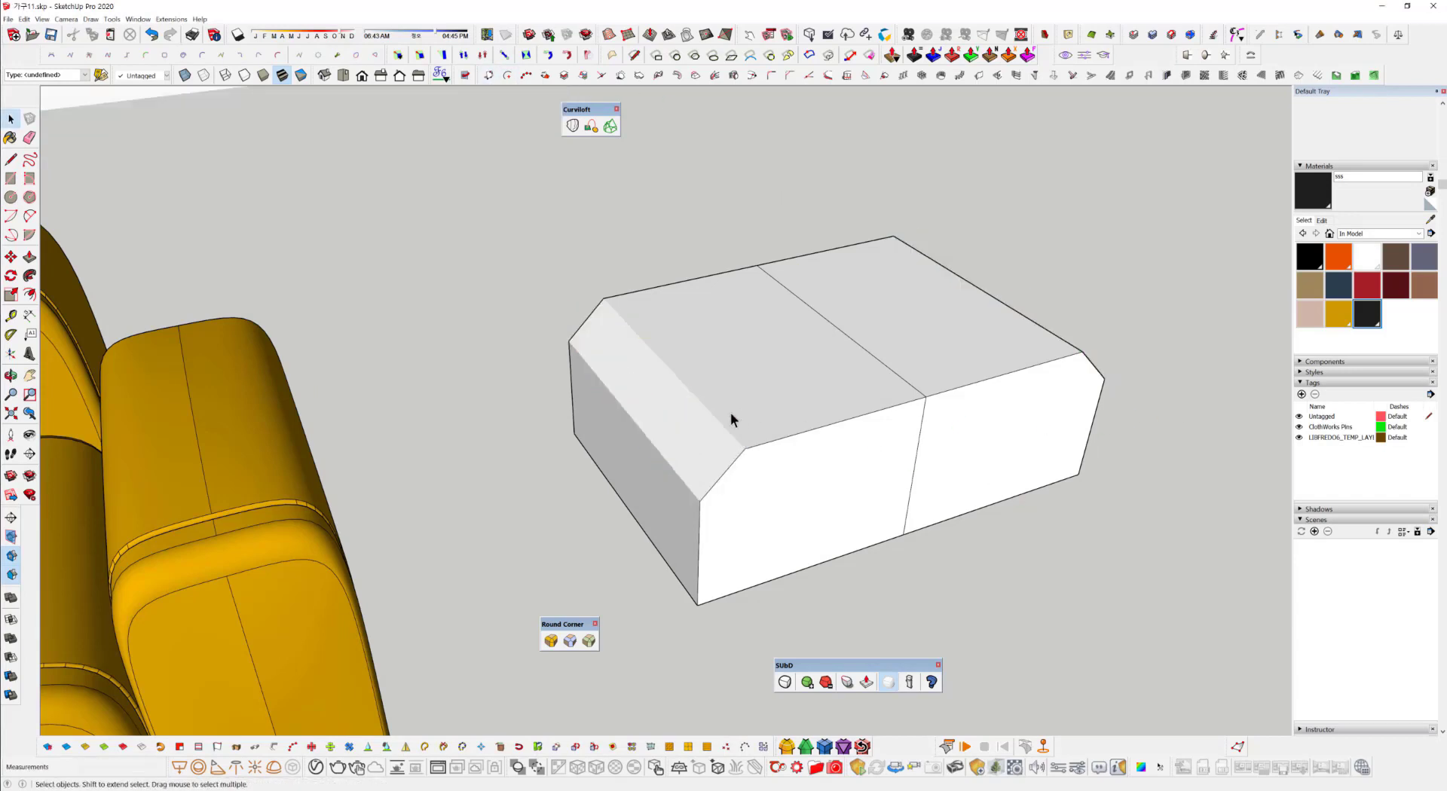
Soften the edges of the whole bevelled box with Soften coplanar off and the angle between normals at about 40 degrees.
triple_click(721, 351)
right_click(742, 357)
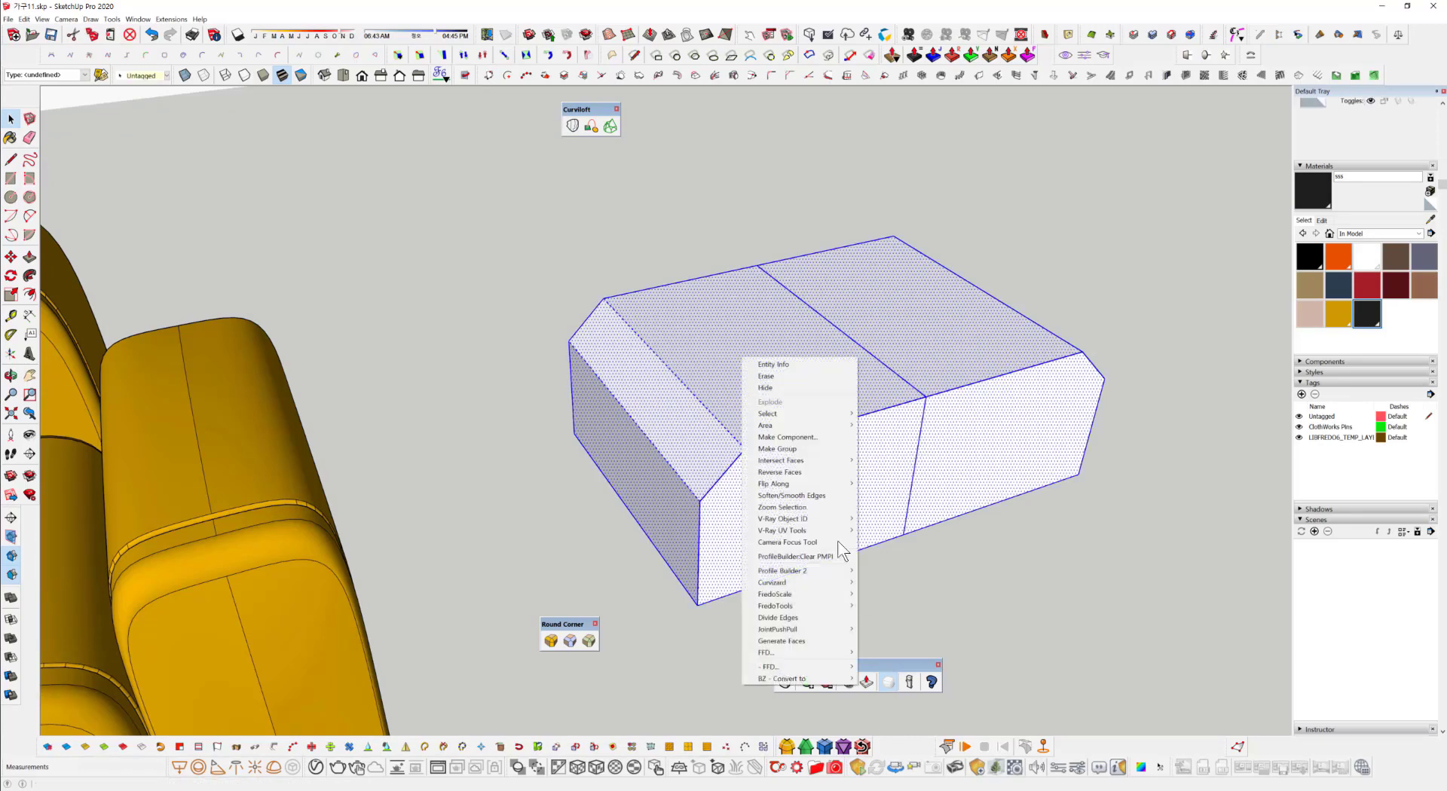
left_click(817, 498)
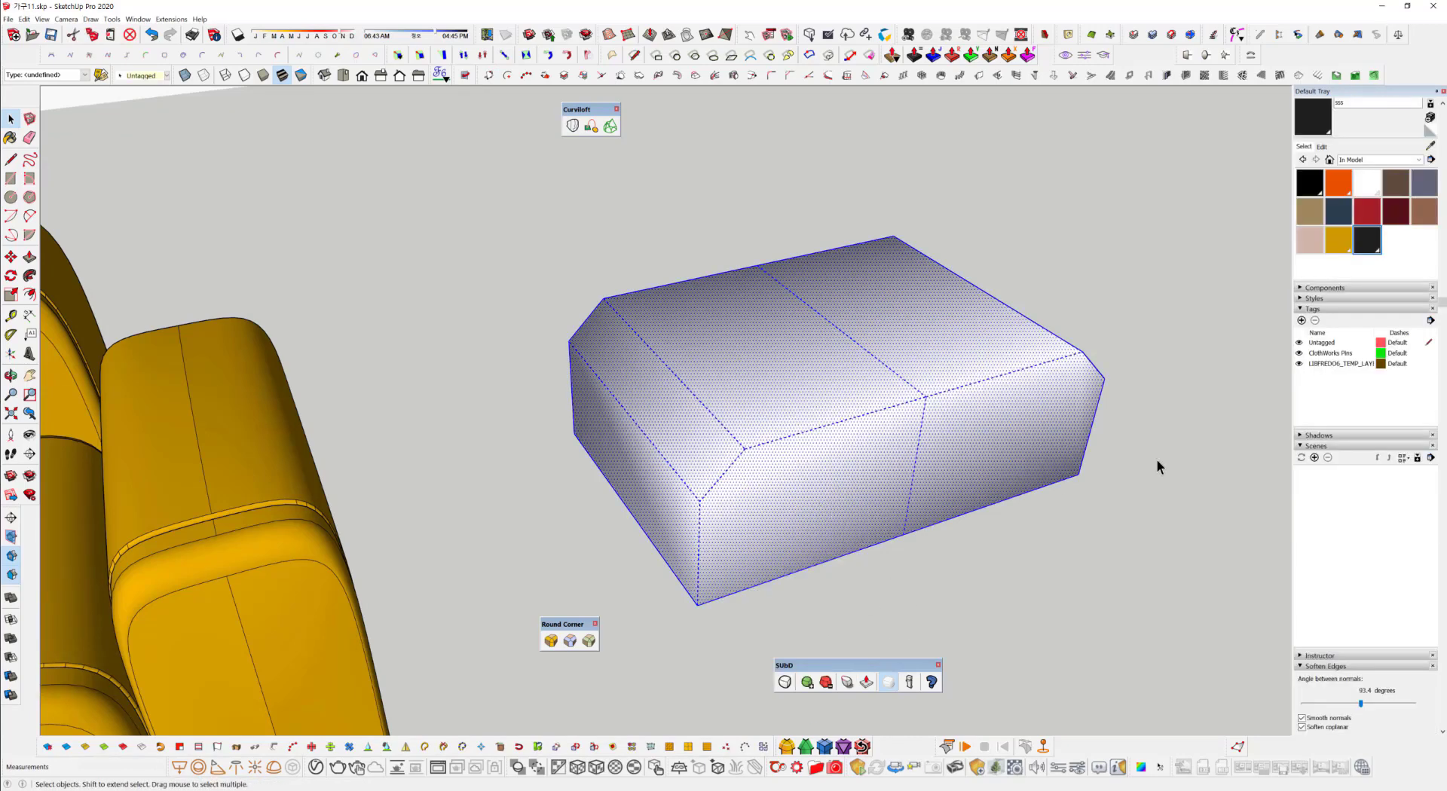
left_click(1302, 728)
left_click_drag(1361, 703, 1327, 700)
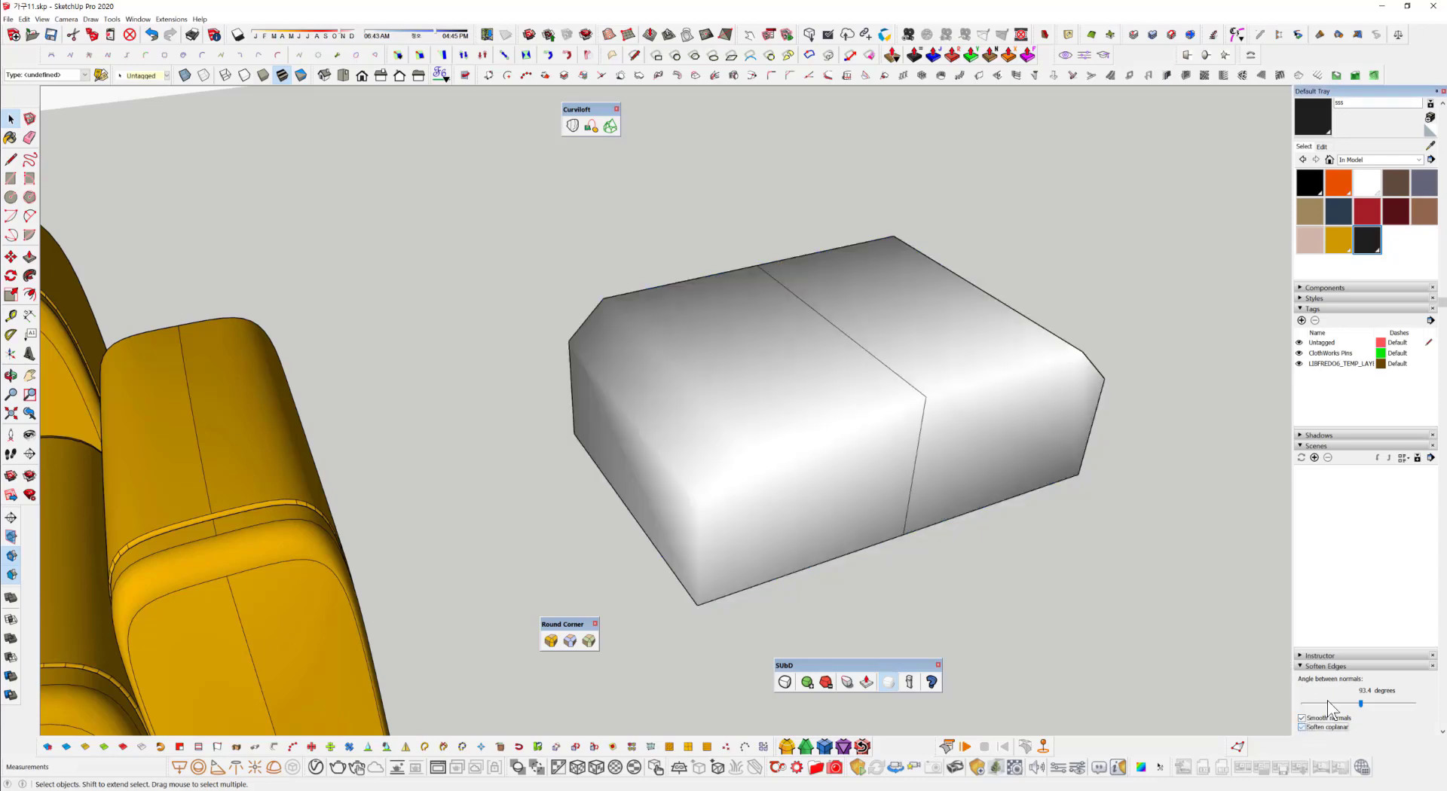
left_click(1052, 570)
Examine the bevelled box and the middle dividing edge on its long side from several angles.
middle_click_drag(814, 472, 766, 449)
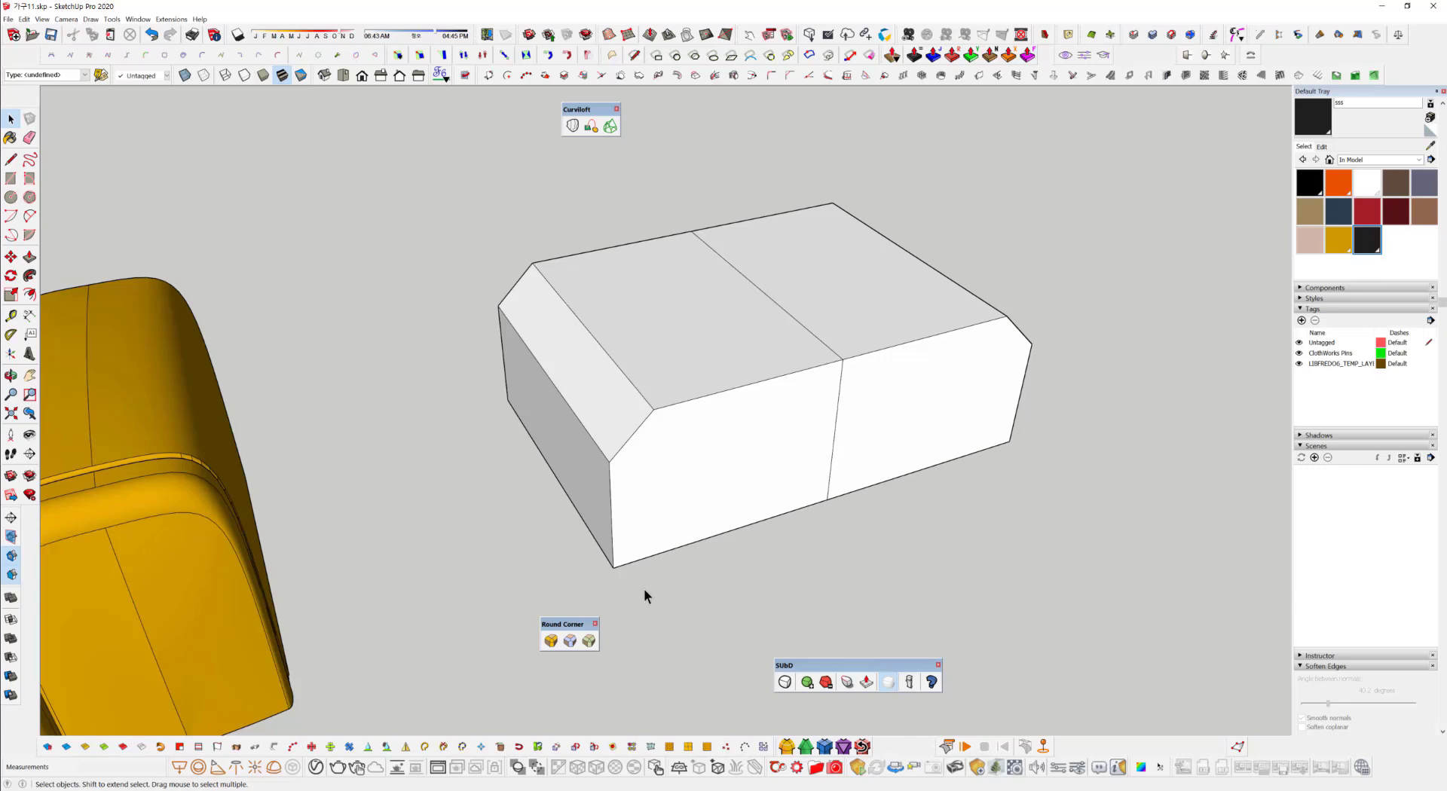
middle_click_drag(644, 590, 766, 487)
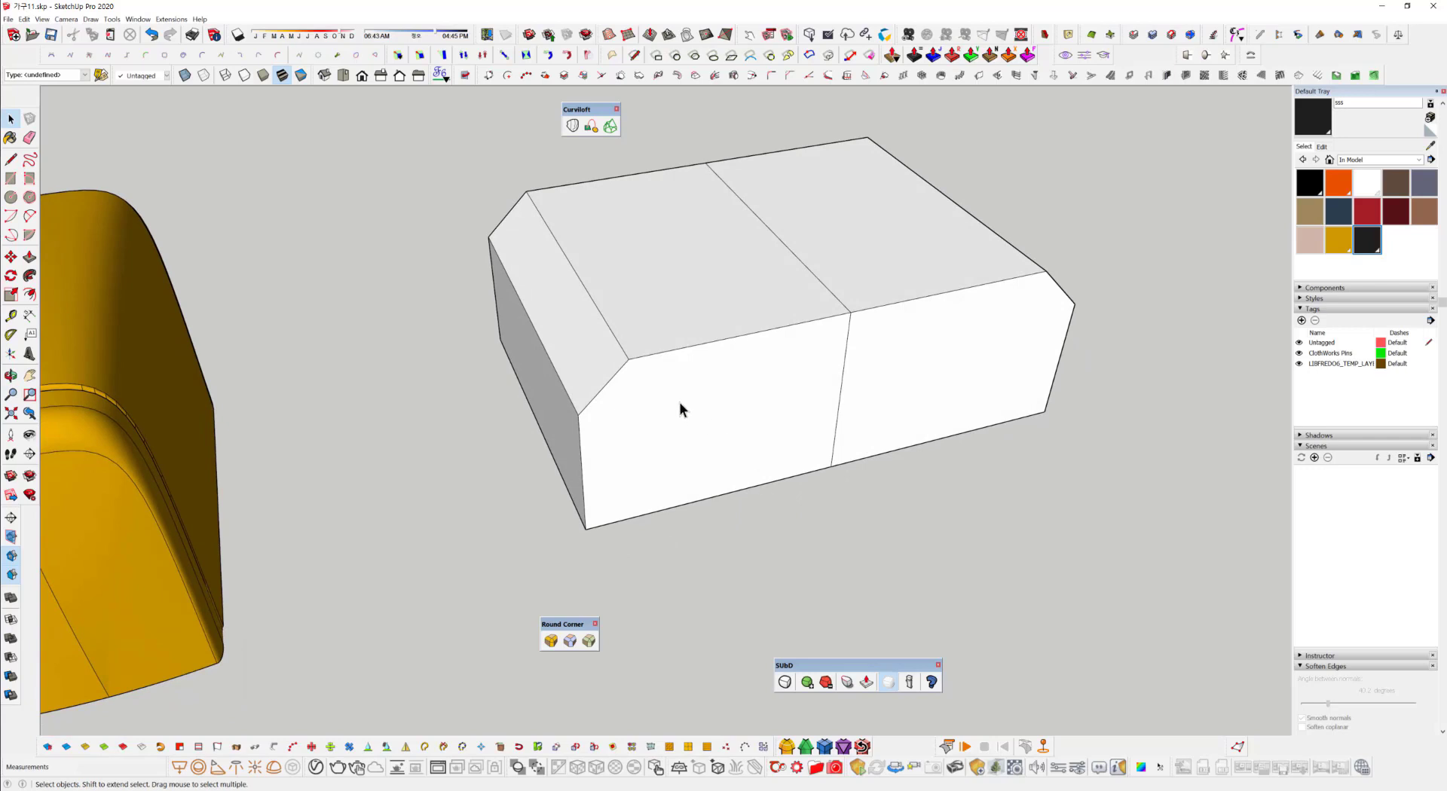
scroll(682, 406, "down", 3)
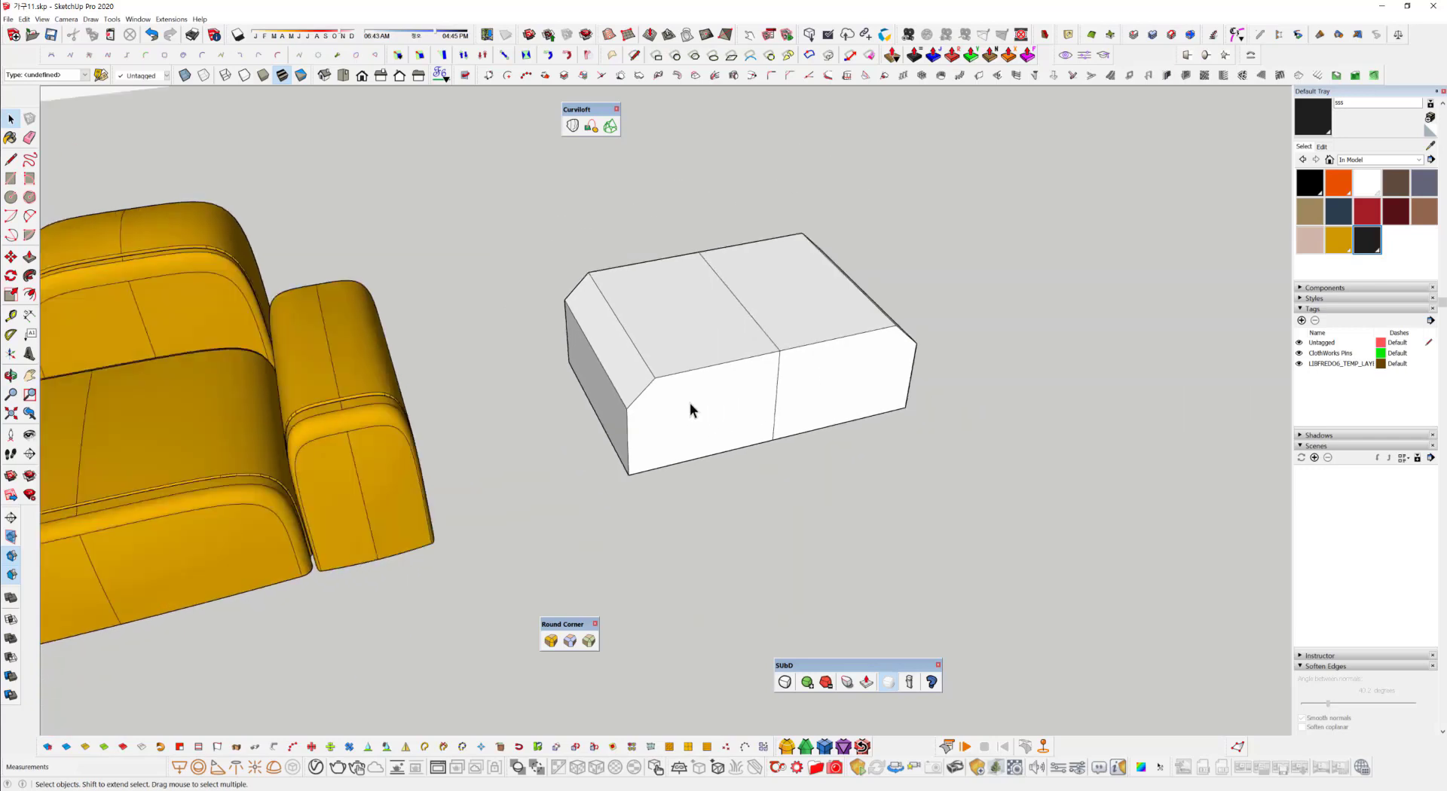
scroll(690, 402, "up", 2)
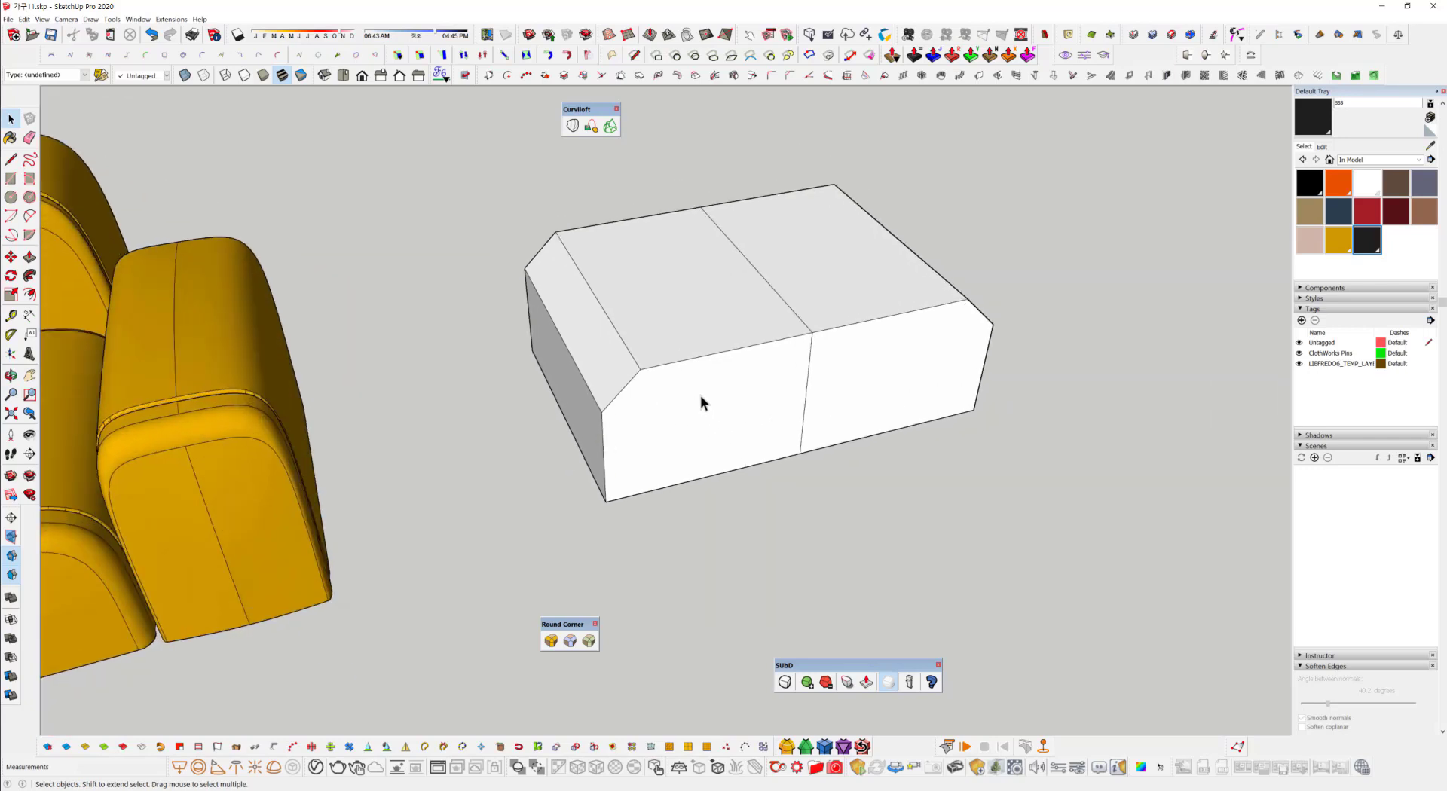
mouse_move(793, 377)
middle_mouse_down()
mouse_move(849, 391)
mouse_move(826, 379)
mouse_move(807, 400)
middle_mouse_up()
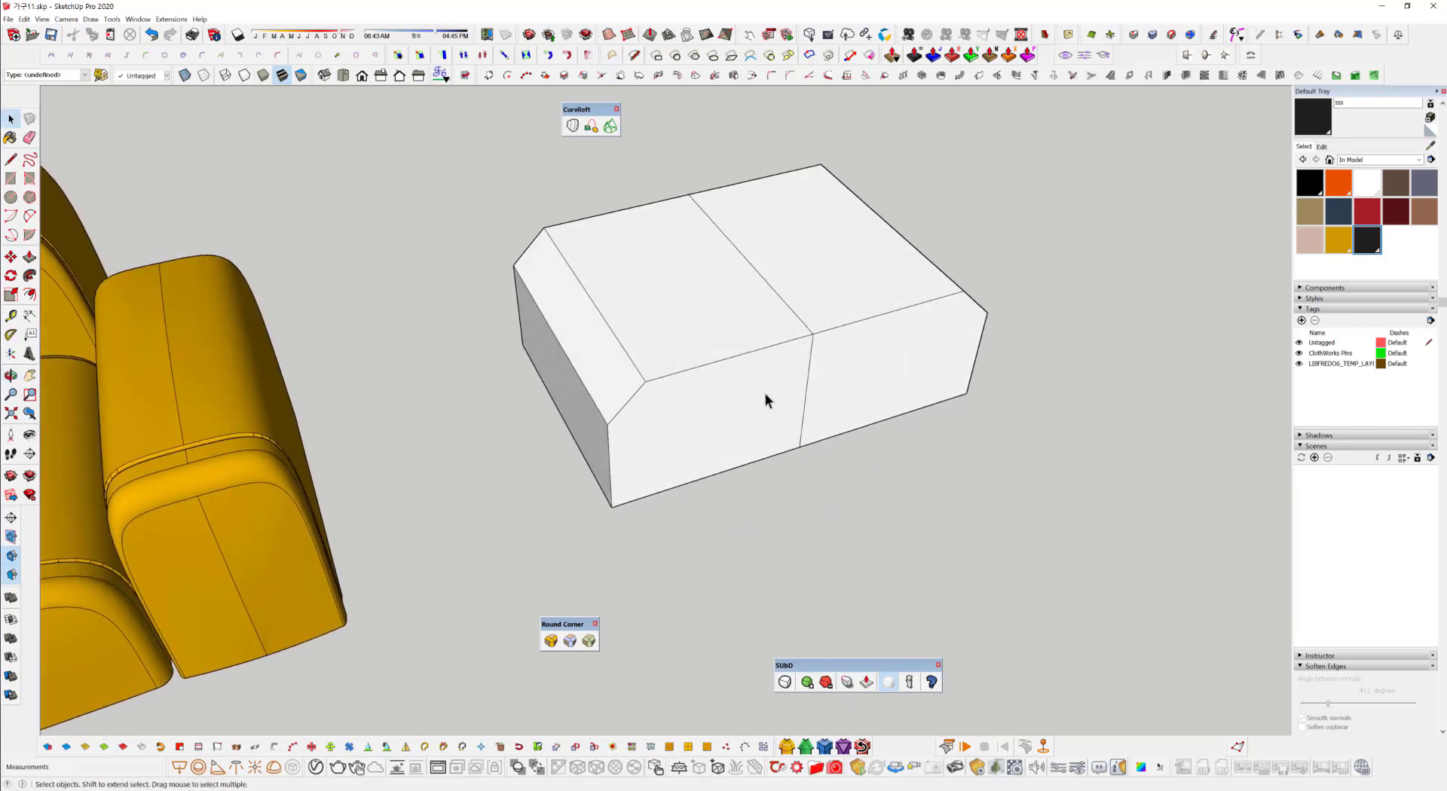
scroll(745, 351, "up", 2)
left_click(827, 465)
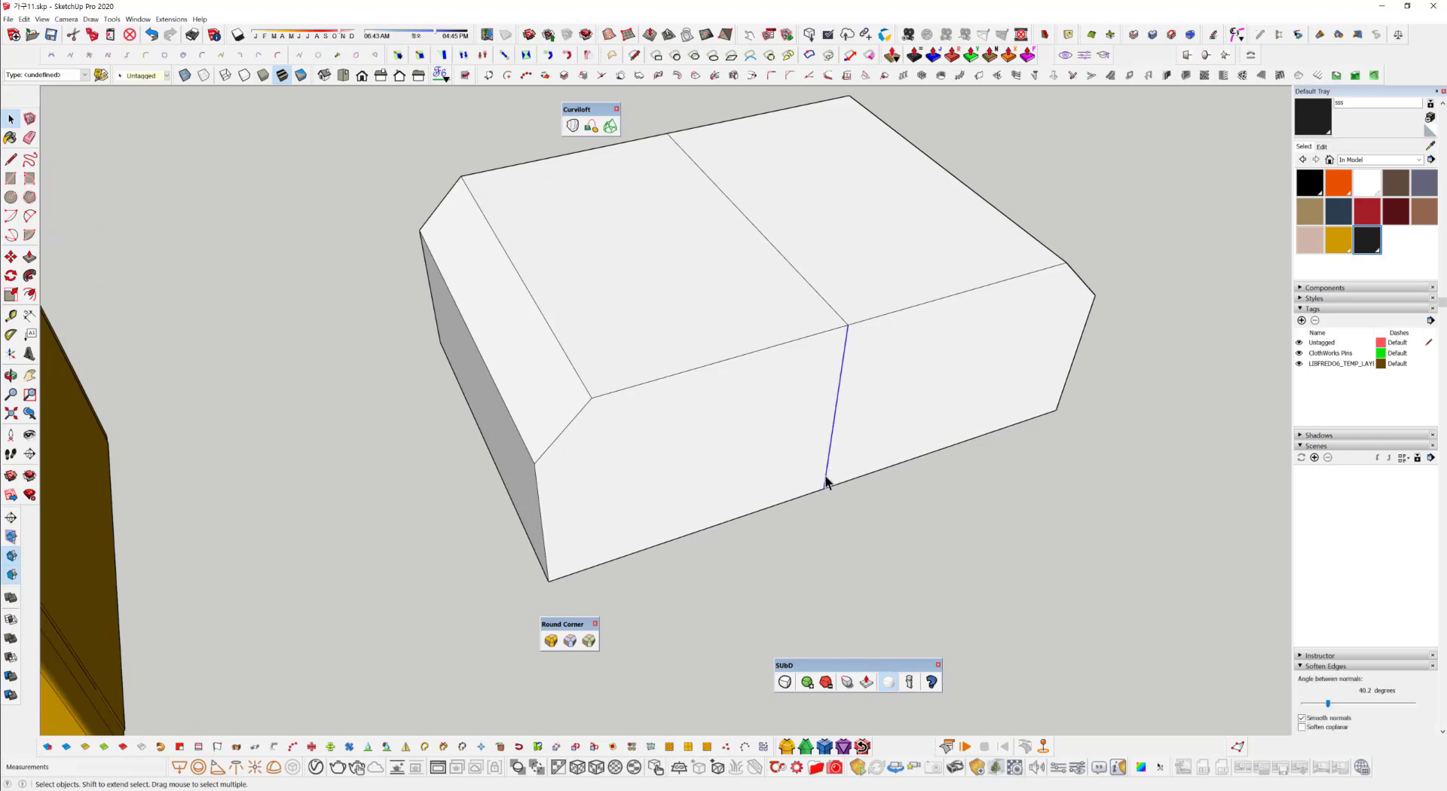
scroll(734, 514, "down", 2)
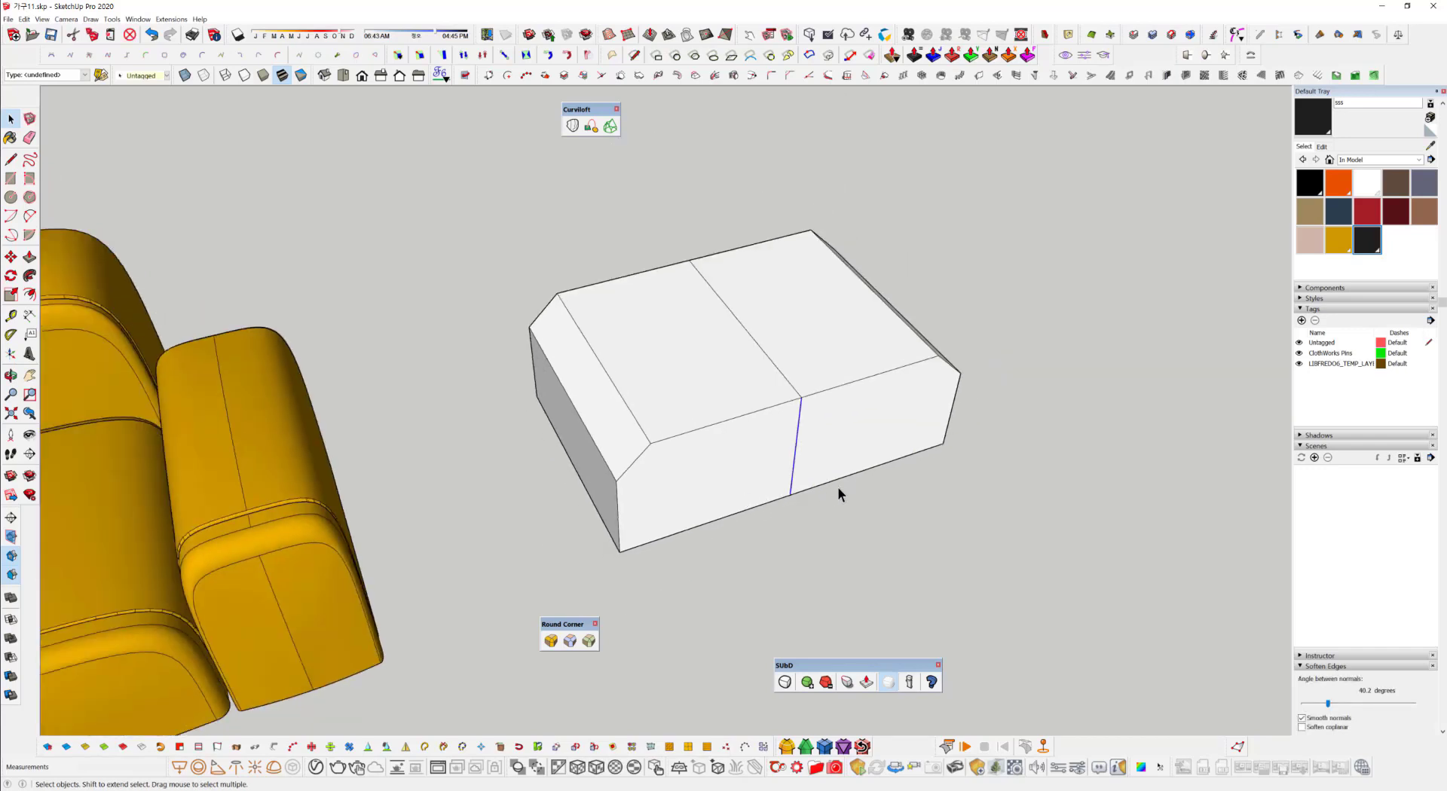
middle_click_drag(835, 487, 817, 494)
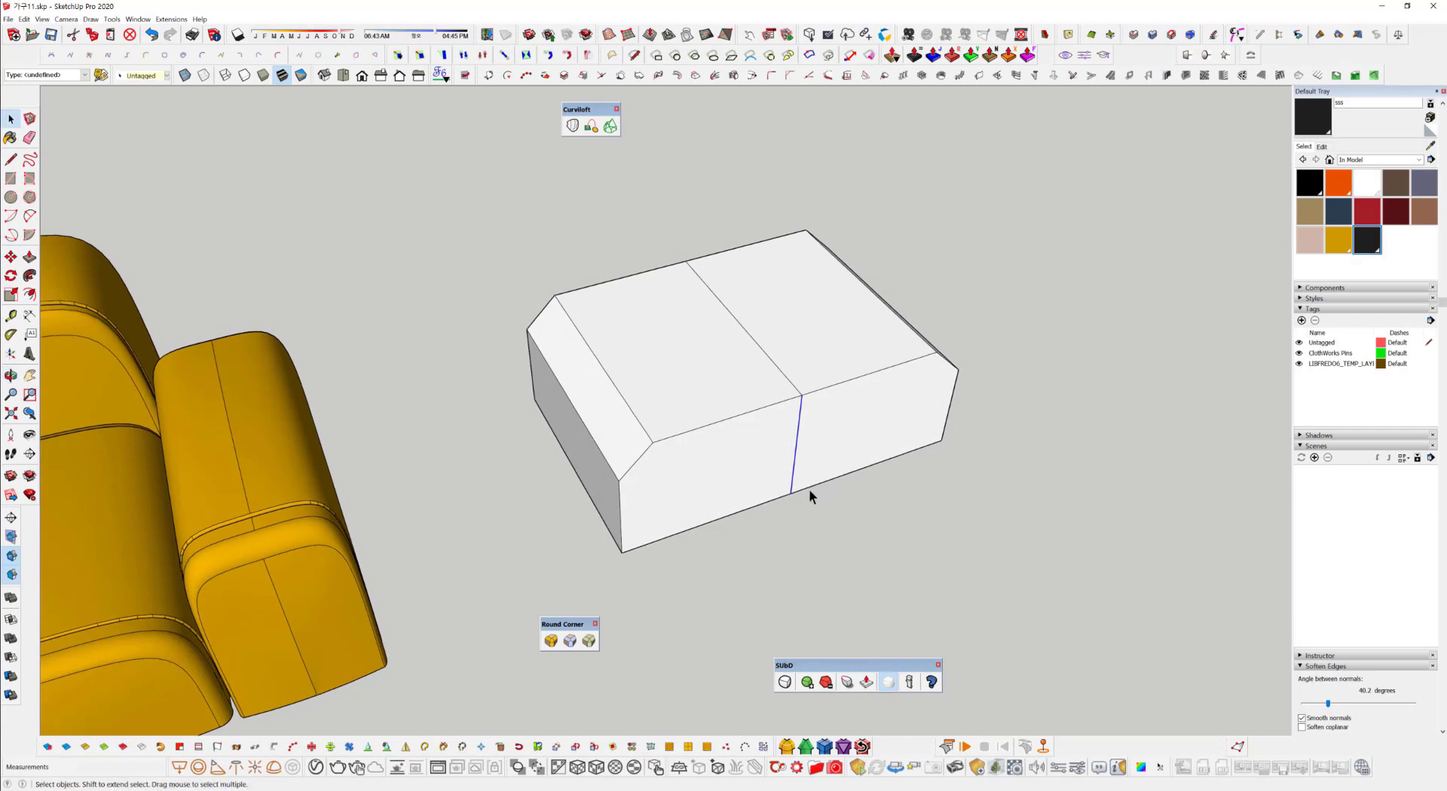
Select the top, chamfer and vertical corner edges outlining one long side of the box, leaving out its middle and bottom edges.
left_click(754, 458)
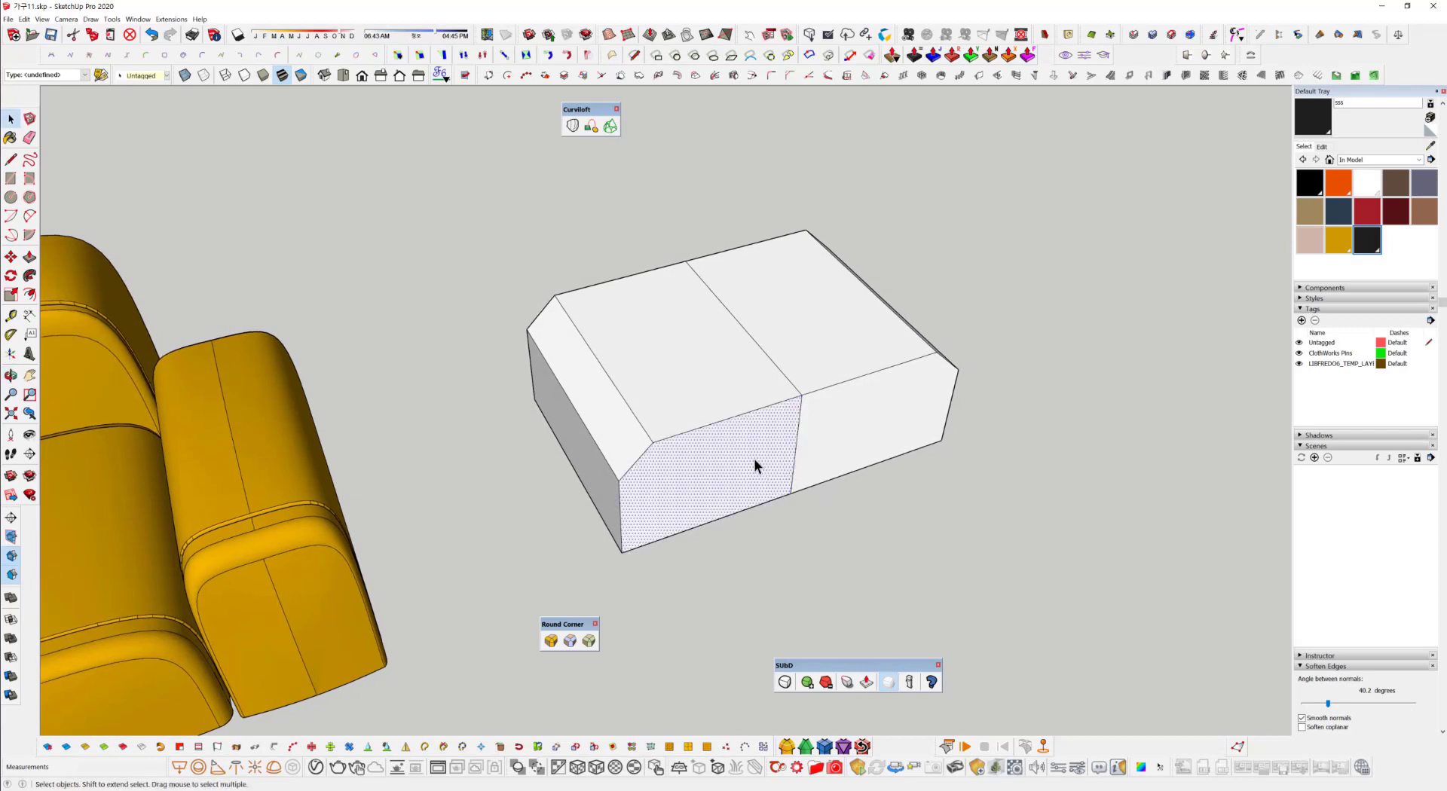
left_click(714, 423)
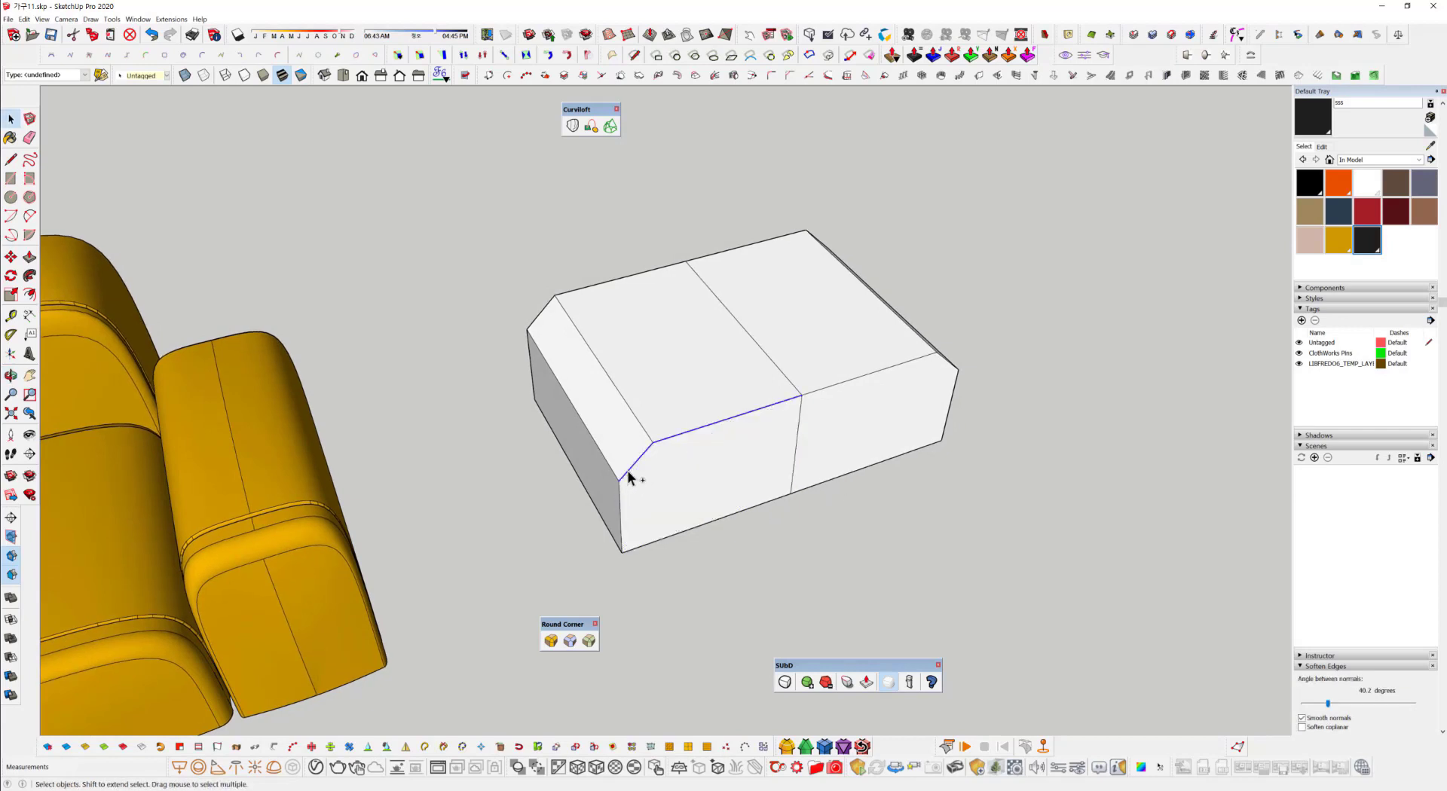
left_click(620, 504, "shift")
middle_click_drag(649, 542, 814, 426)
left_click(823, 400, "shift")
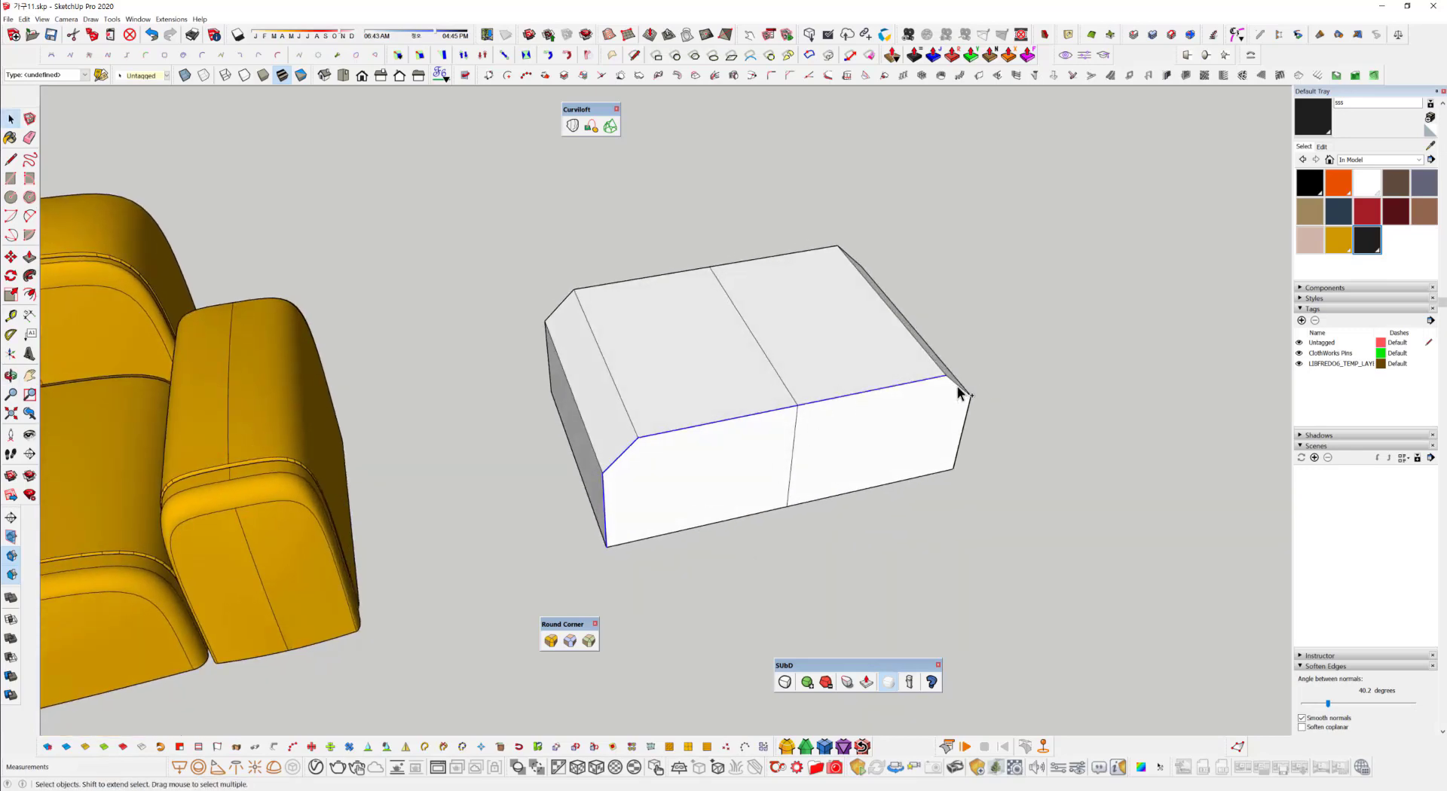
left_click(957, 386, "shift")
Add the matching outline edges of the opposite long side to the selection, without its faces, middle edge or bottom edges.
middle_click_drag(1082, 400, 600, 428)
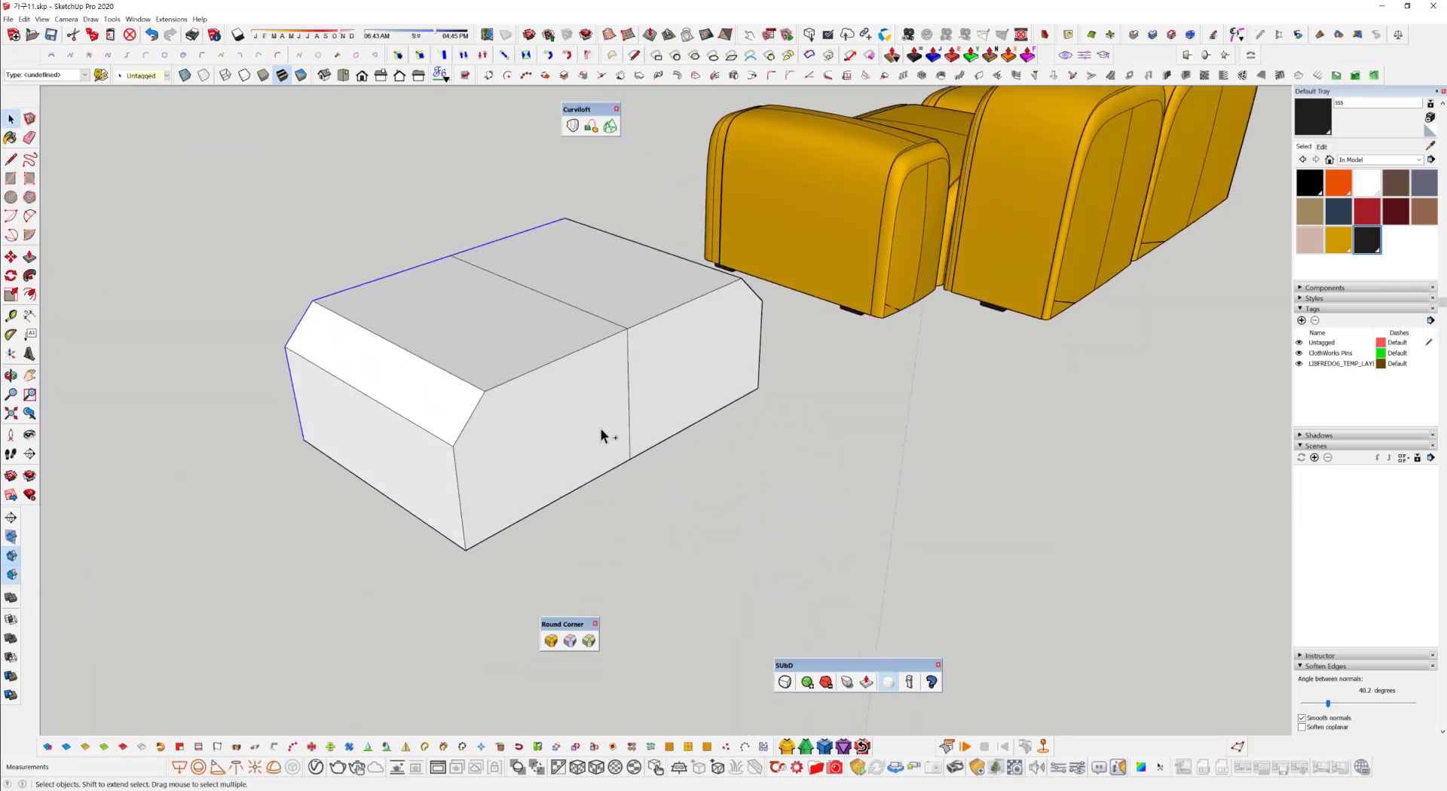
left_click(590, 429, "shift")
left_click(707, 388, "shift")
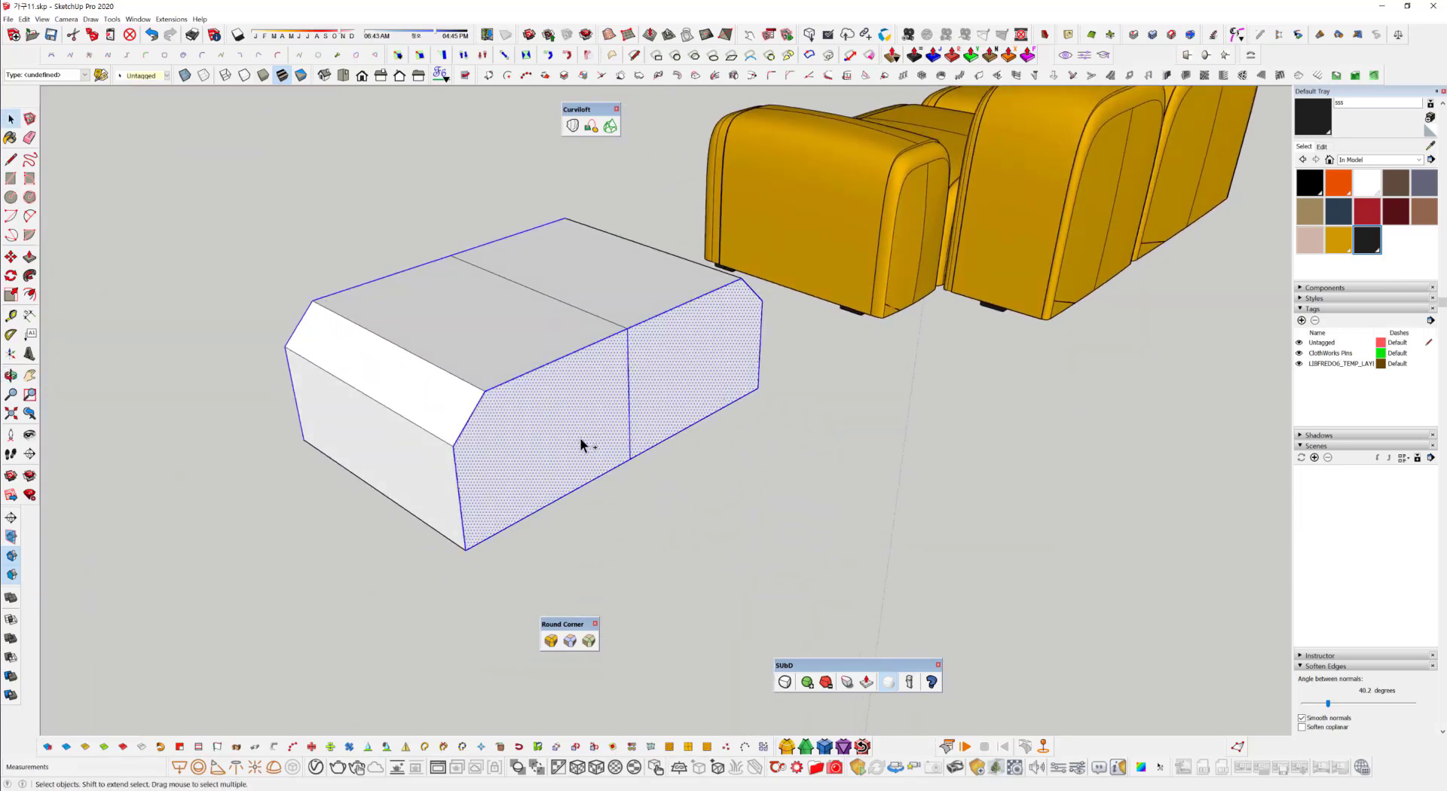
left_click(580, 437, "shift")
left_click(701, 403, "shift")
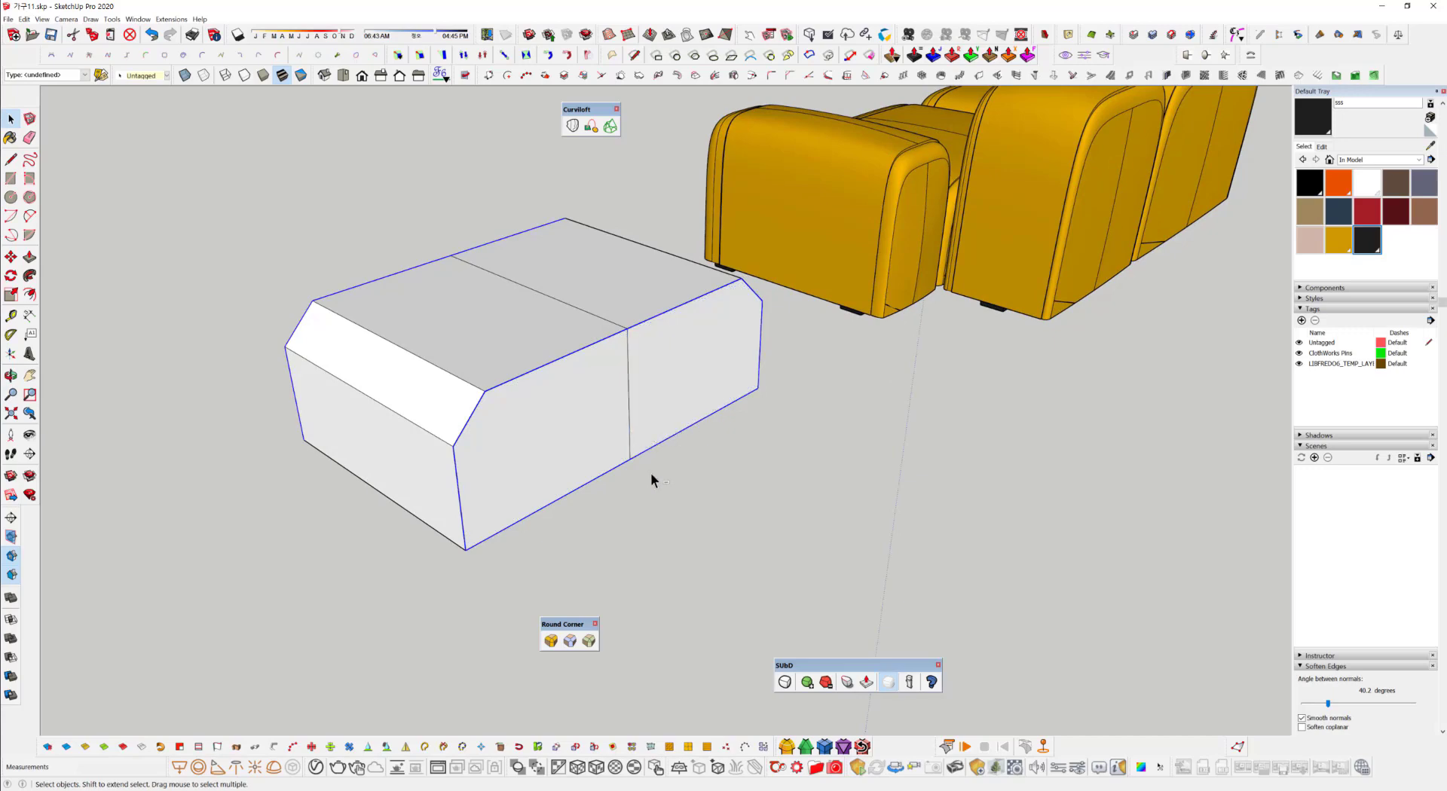
middle_click_drag(576, 484, 625, 584)
Bevel the selected outline edges of both long sides with Round Corner, trying a 50 mm offset before applying 35 mm.
left_click(593, 640)
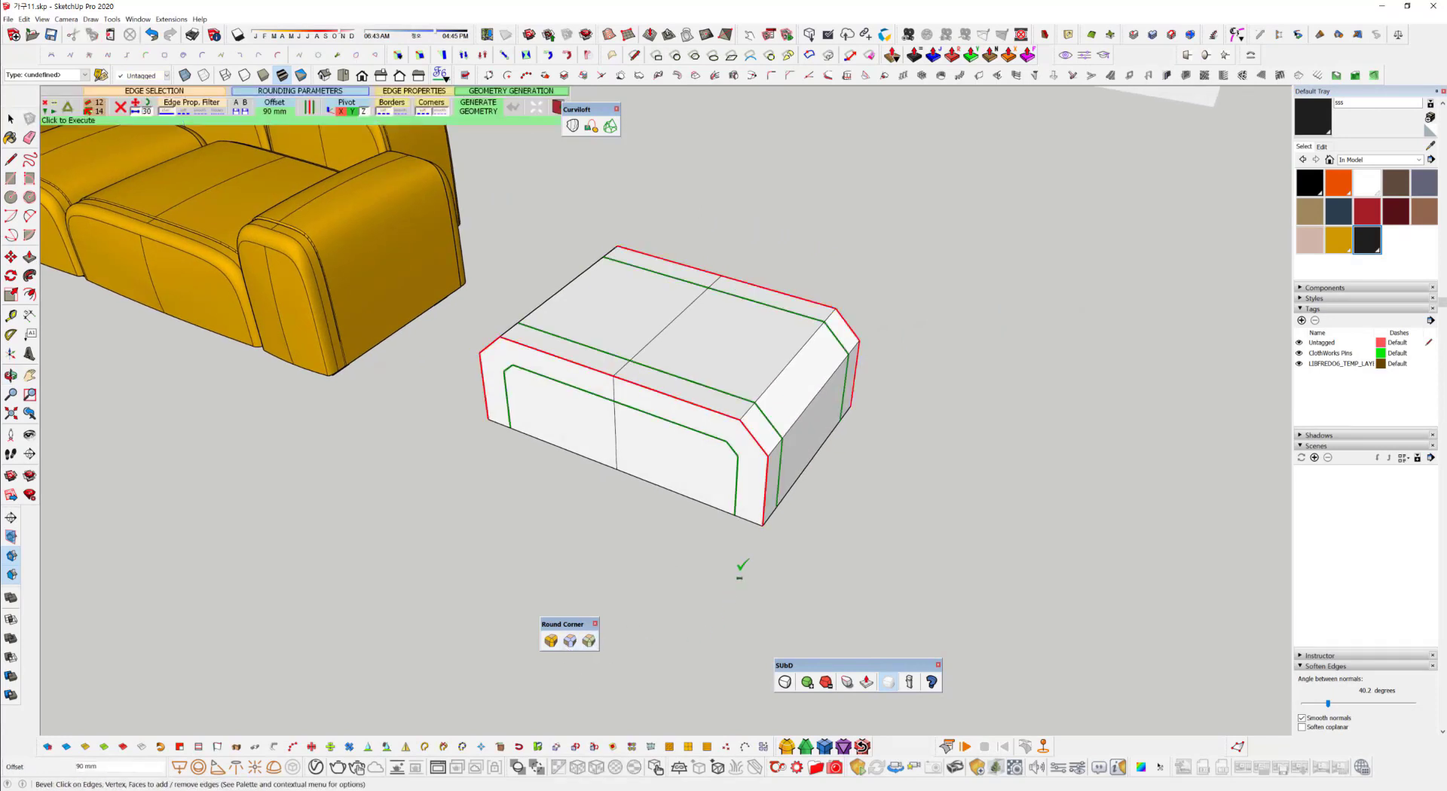
left_click(275, 112)
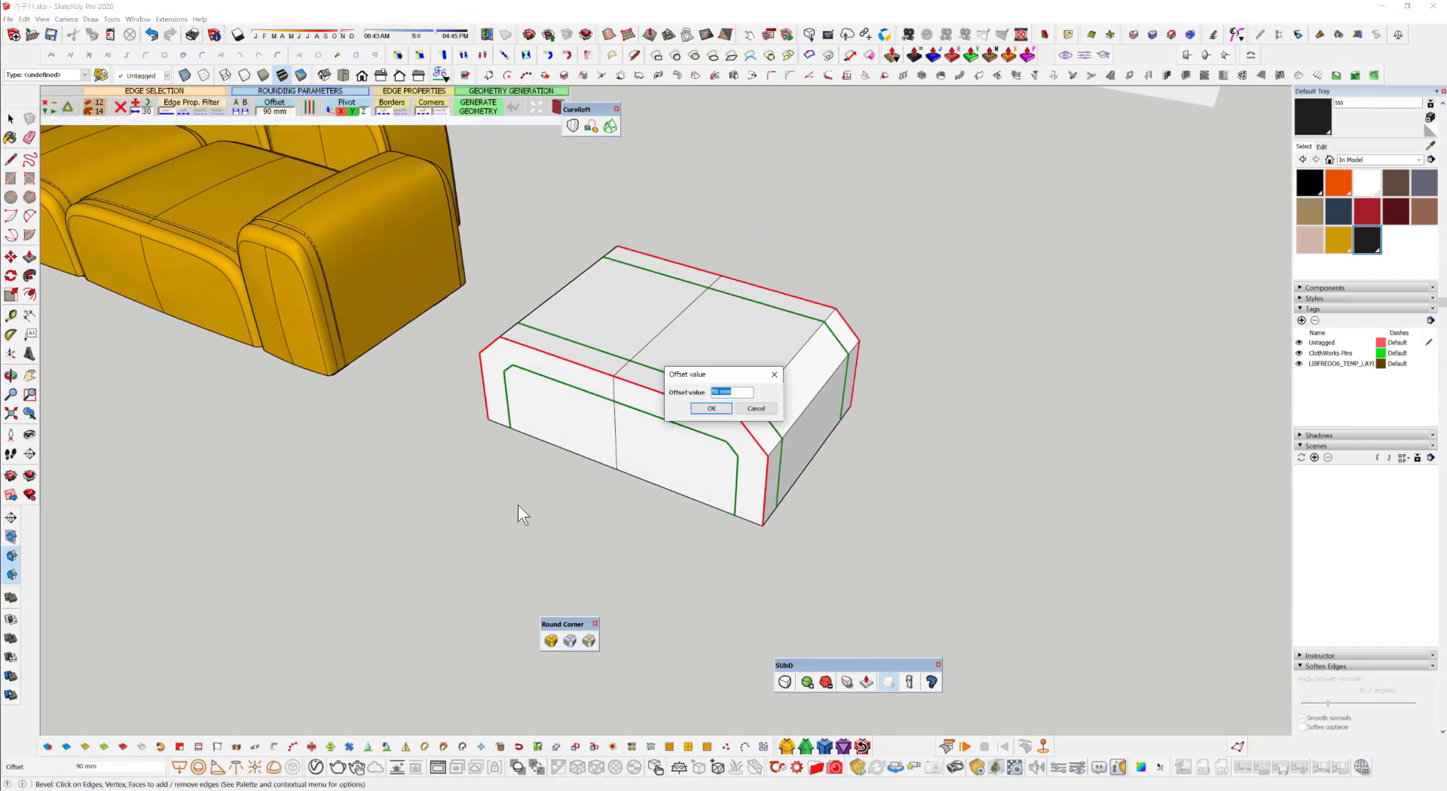
type("50")
key("Return")
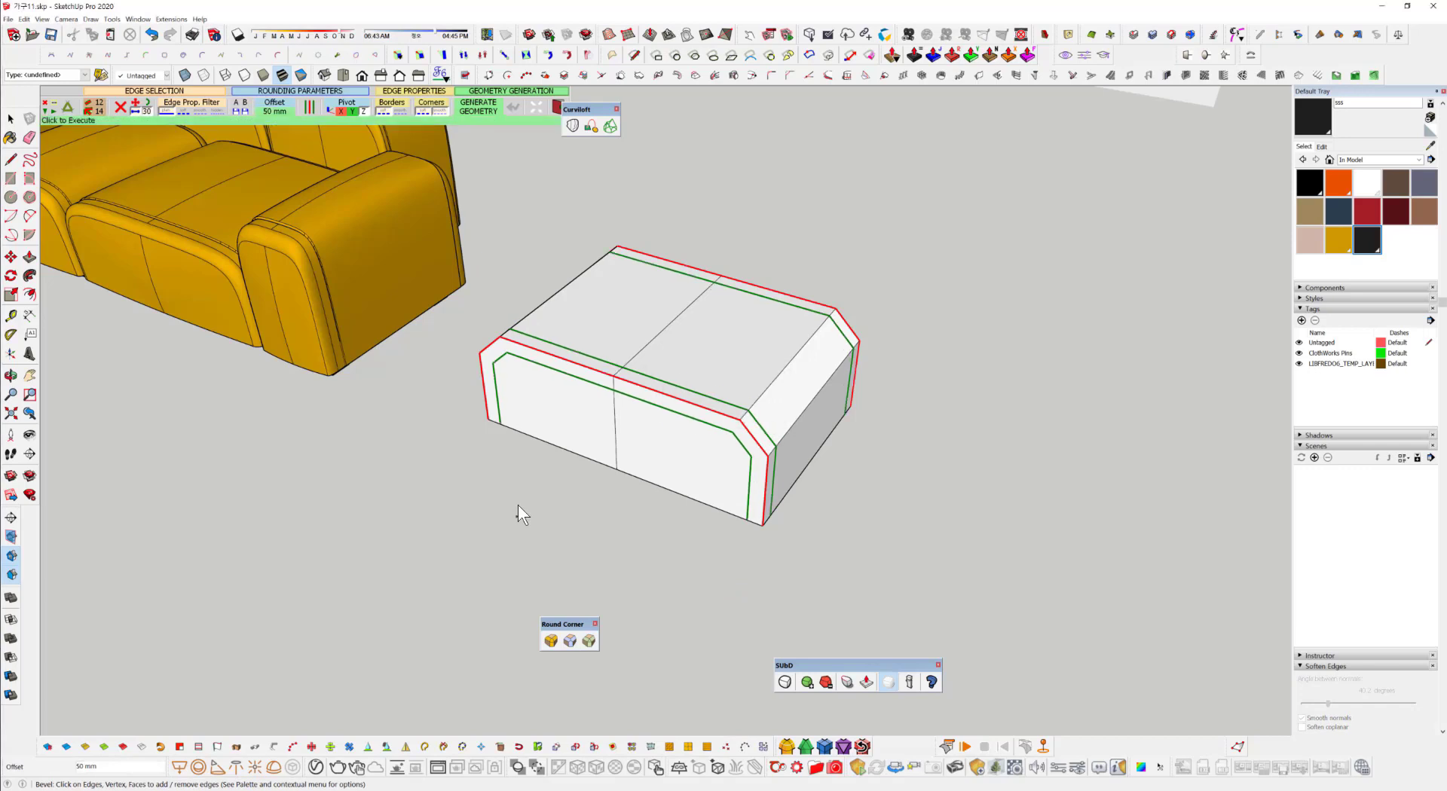
left_click(282, 117)
type("35")
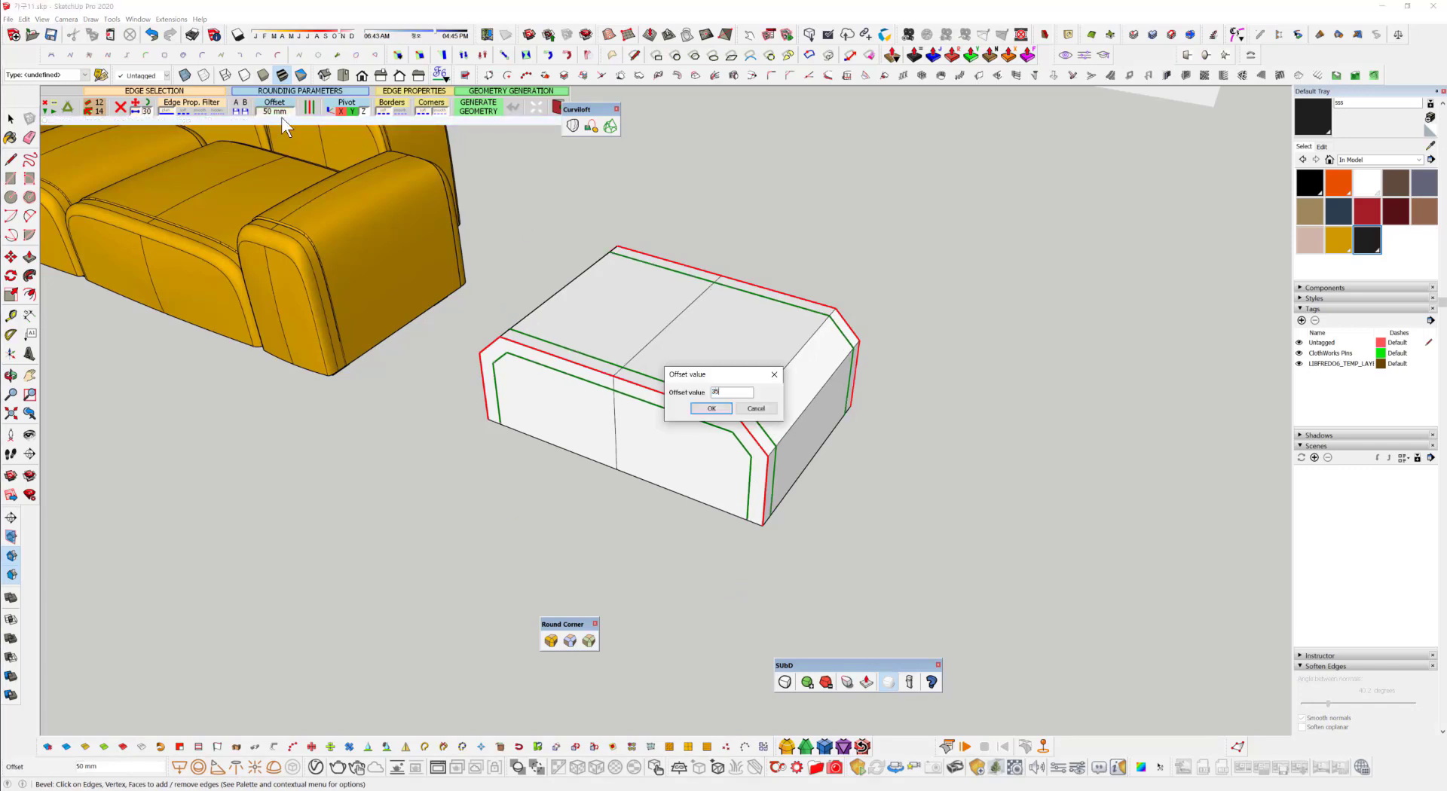
key("Return")
key("Return")
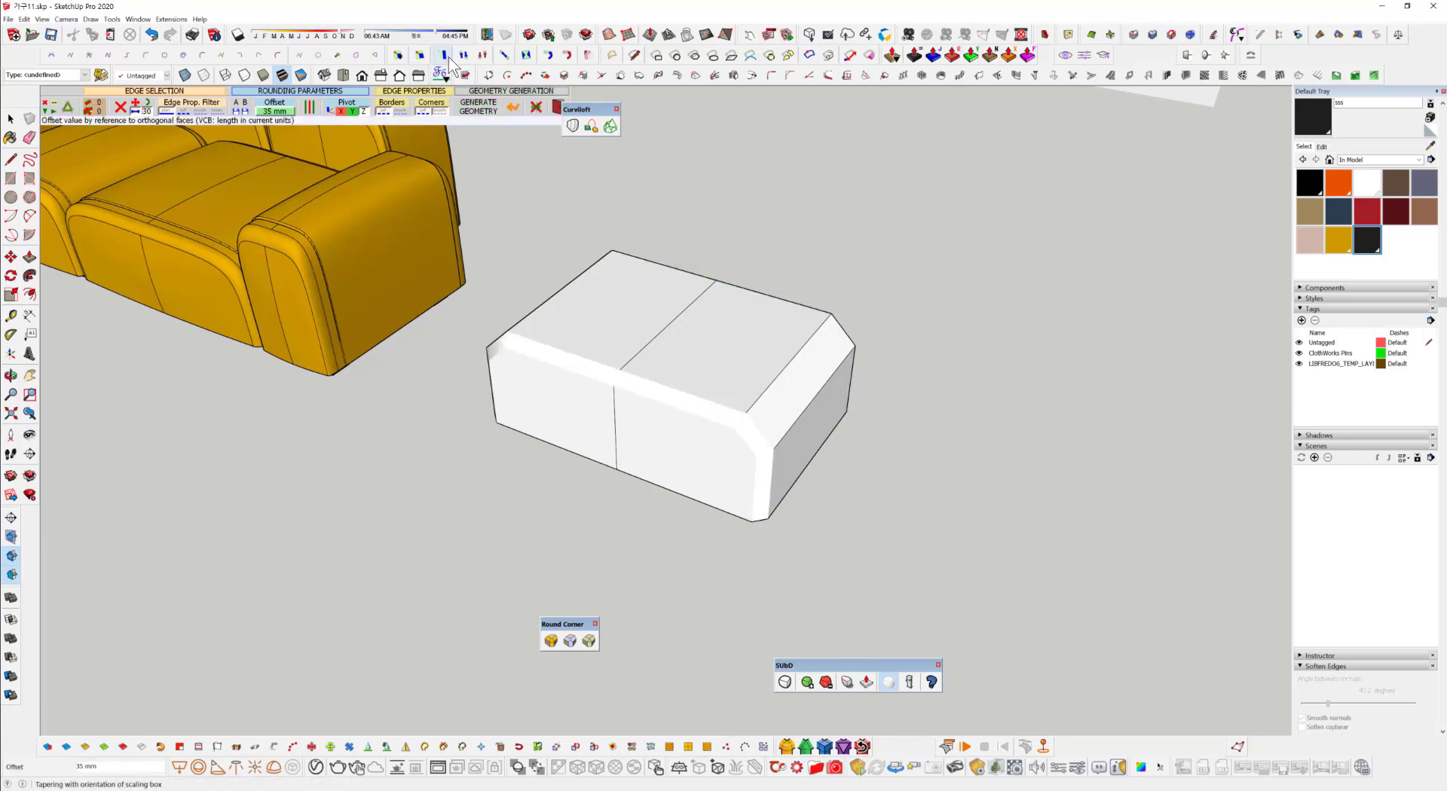
Select the perimeter edges of the box's underside, leaving out the two bottom faces and the middle dividing edge.
middle_click_drag(687, 406, 862, 241)
scroll(741, 457, "up", 3)
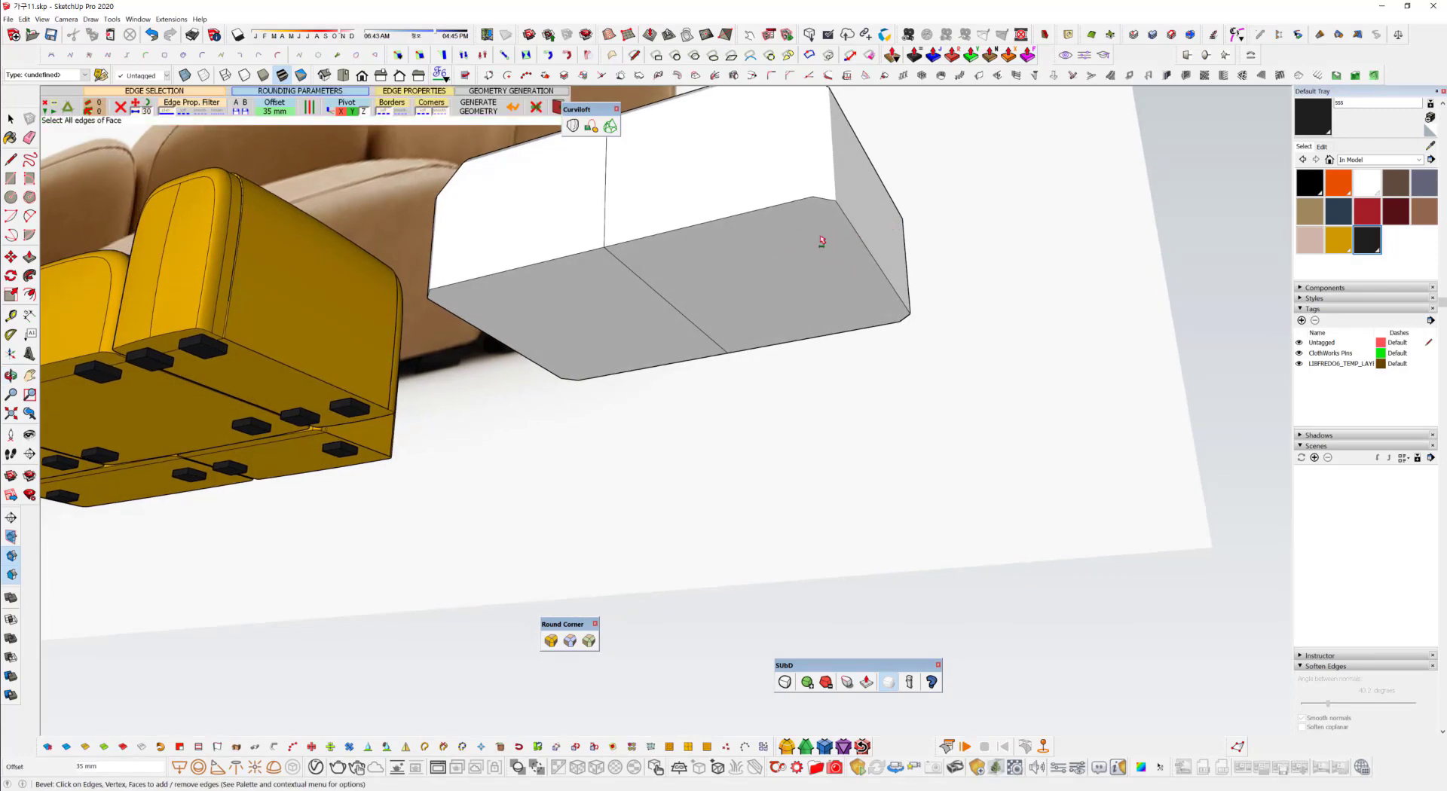
middle_click_drag(856, 188, 847, 300)
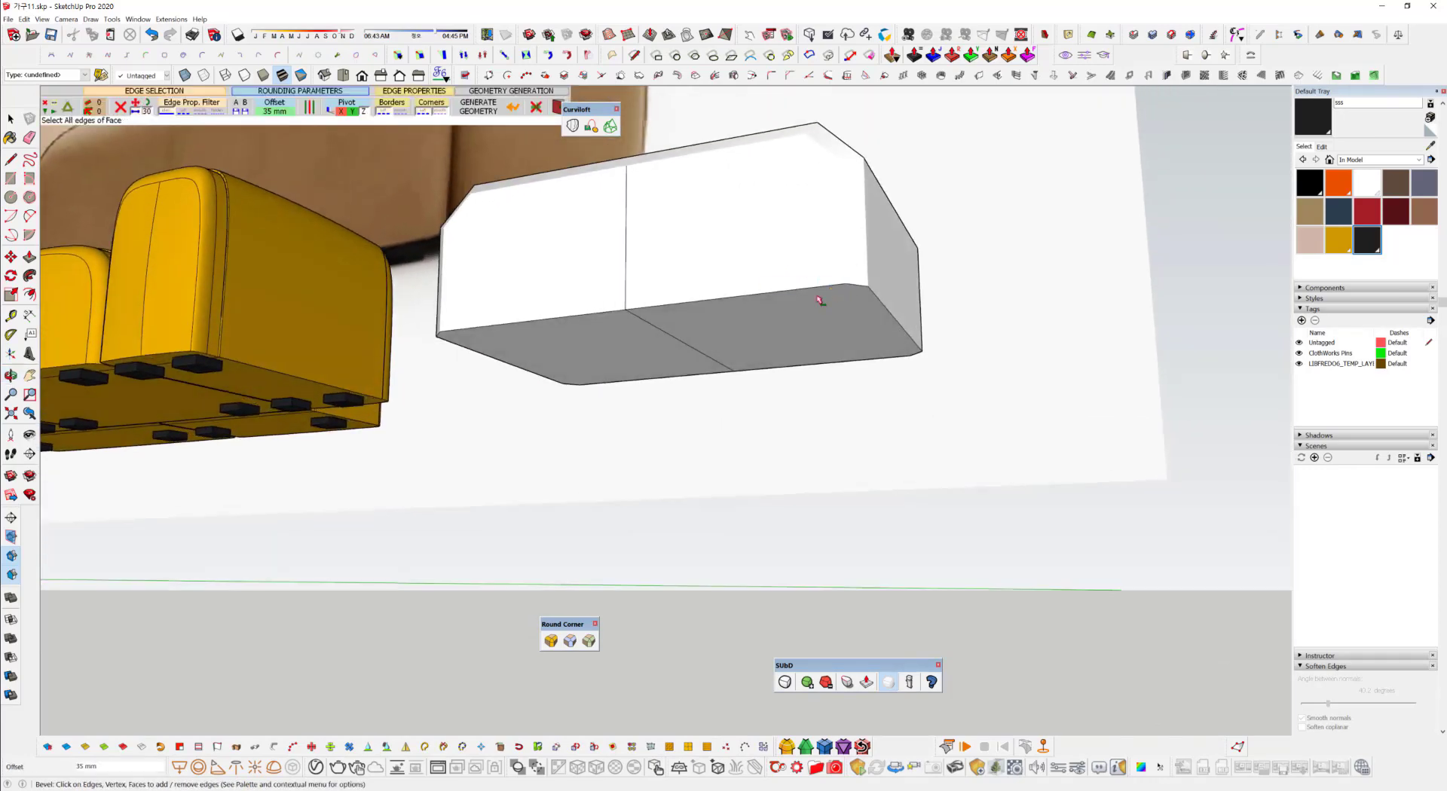
middle_click_drag(789, 315, 775, 265)
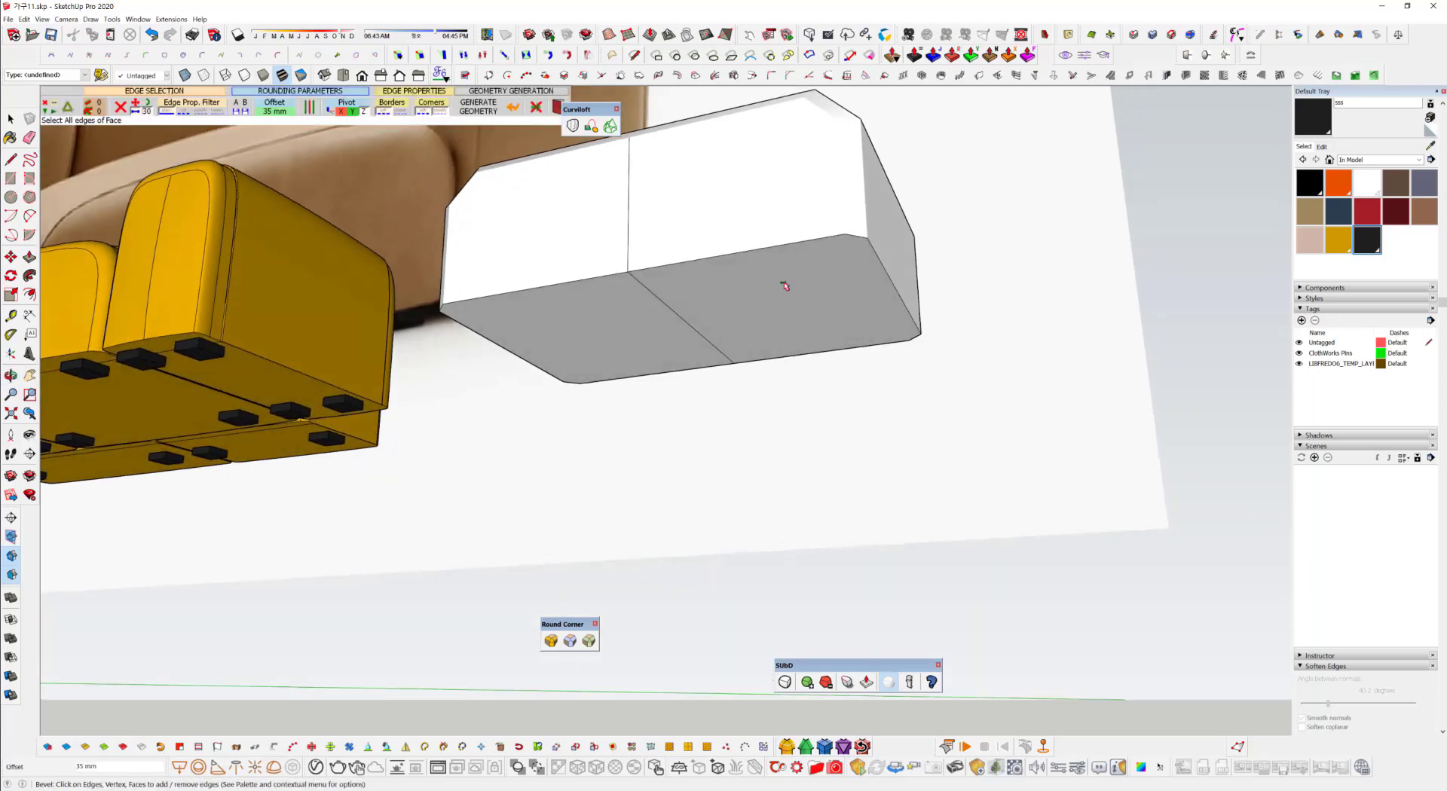
key("space")
left_click(784, 289)
double_click(601, 310)
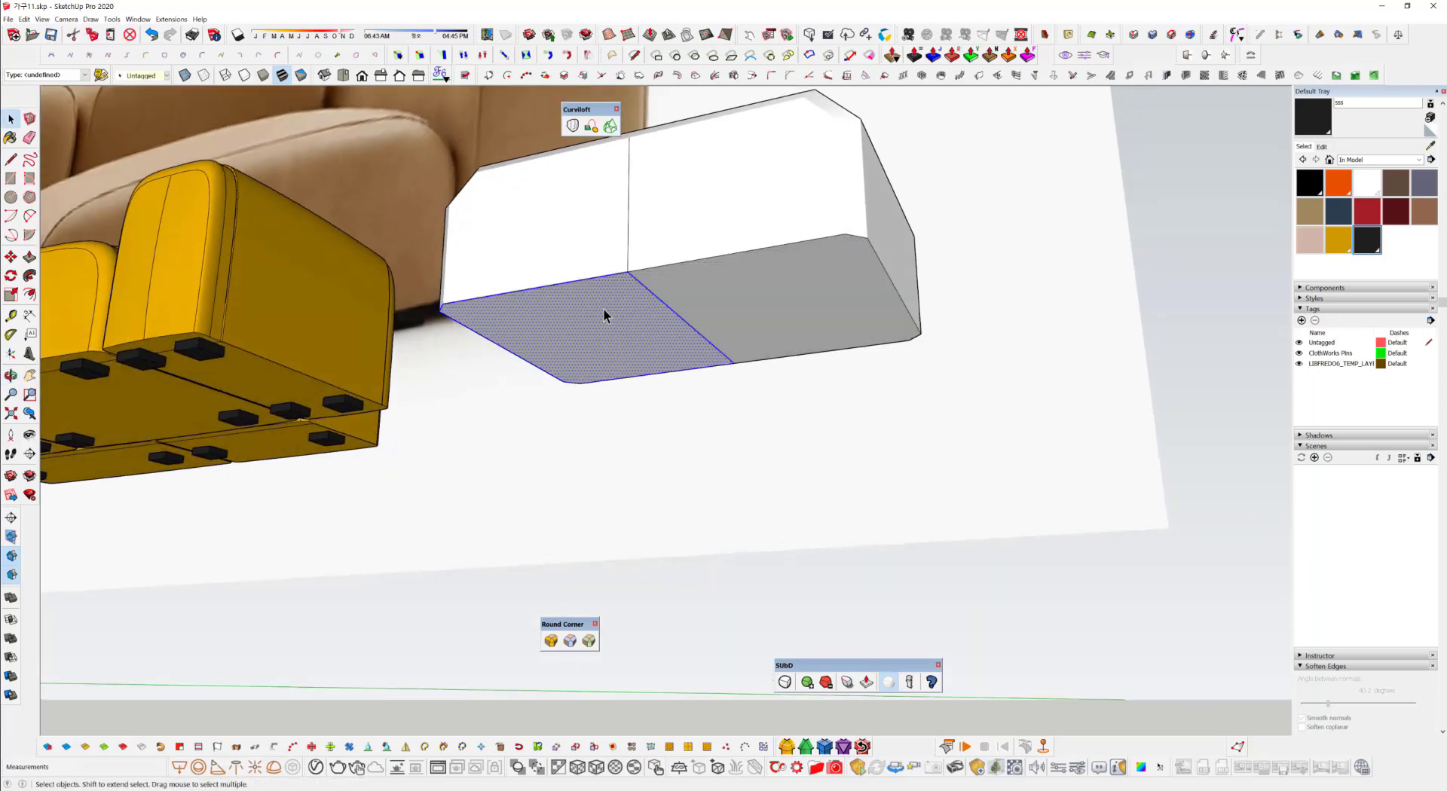
double_click(686, 287, "shift")
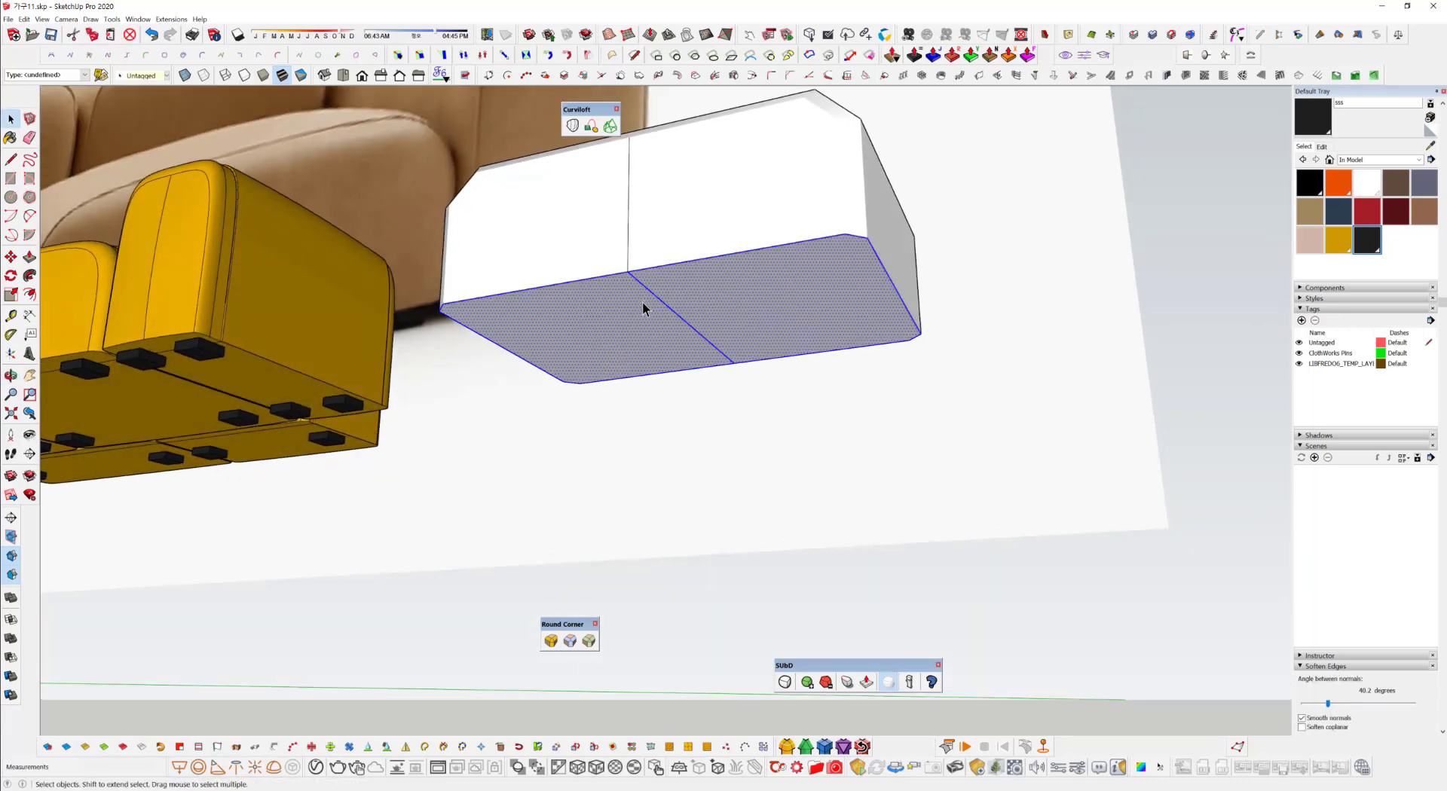
left_click(647, 302, "shift")
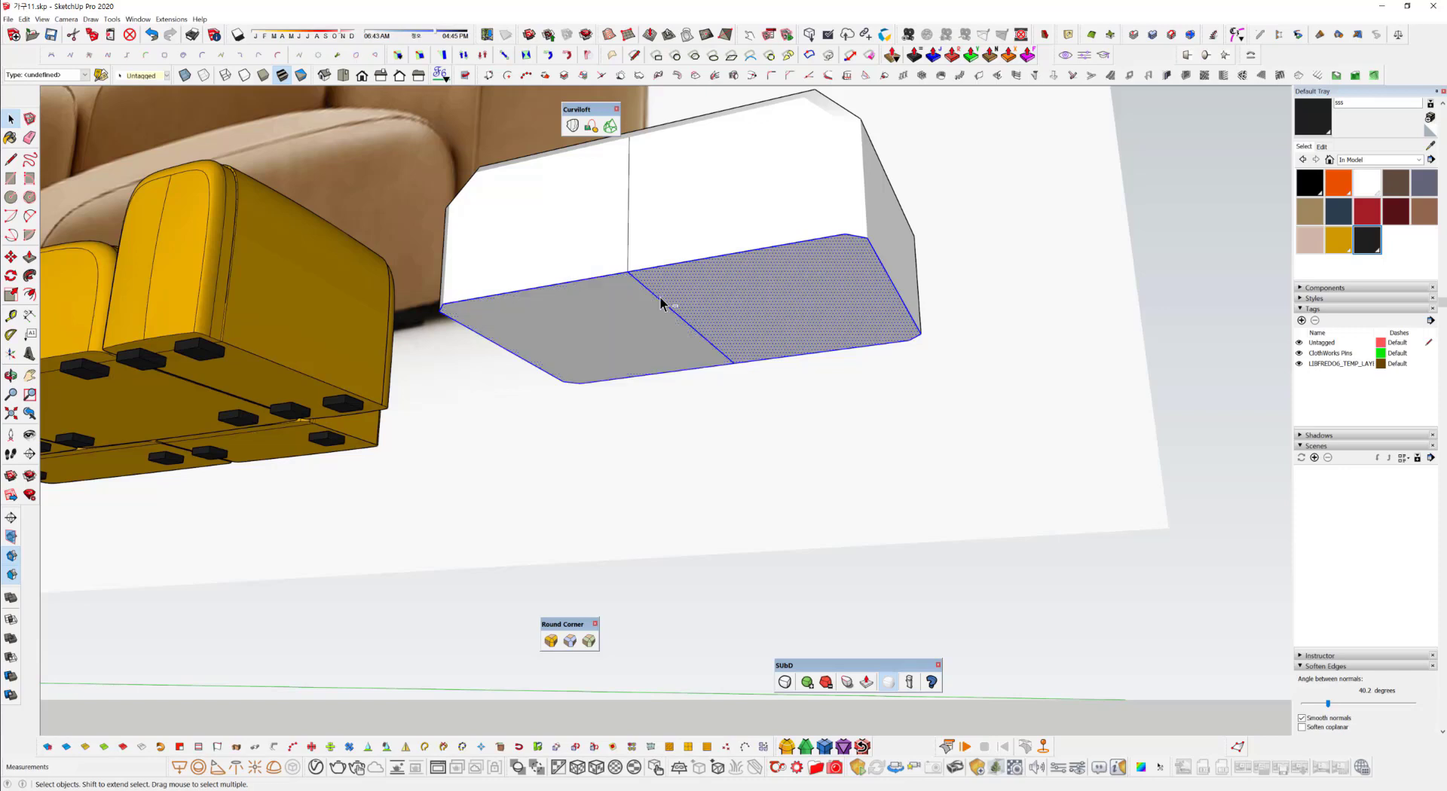
left_click(698, 305, "shift")
middle_click_drag(825, 324, 780, 410)
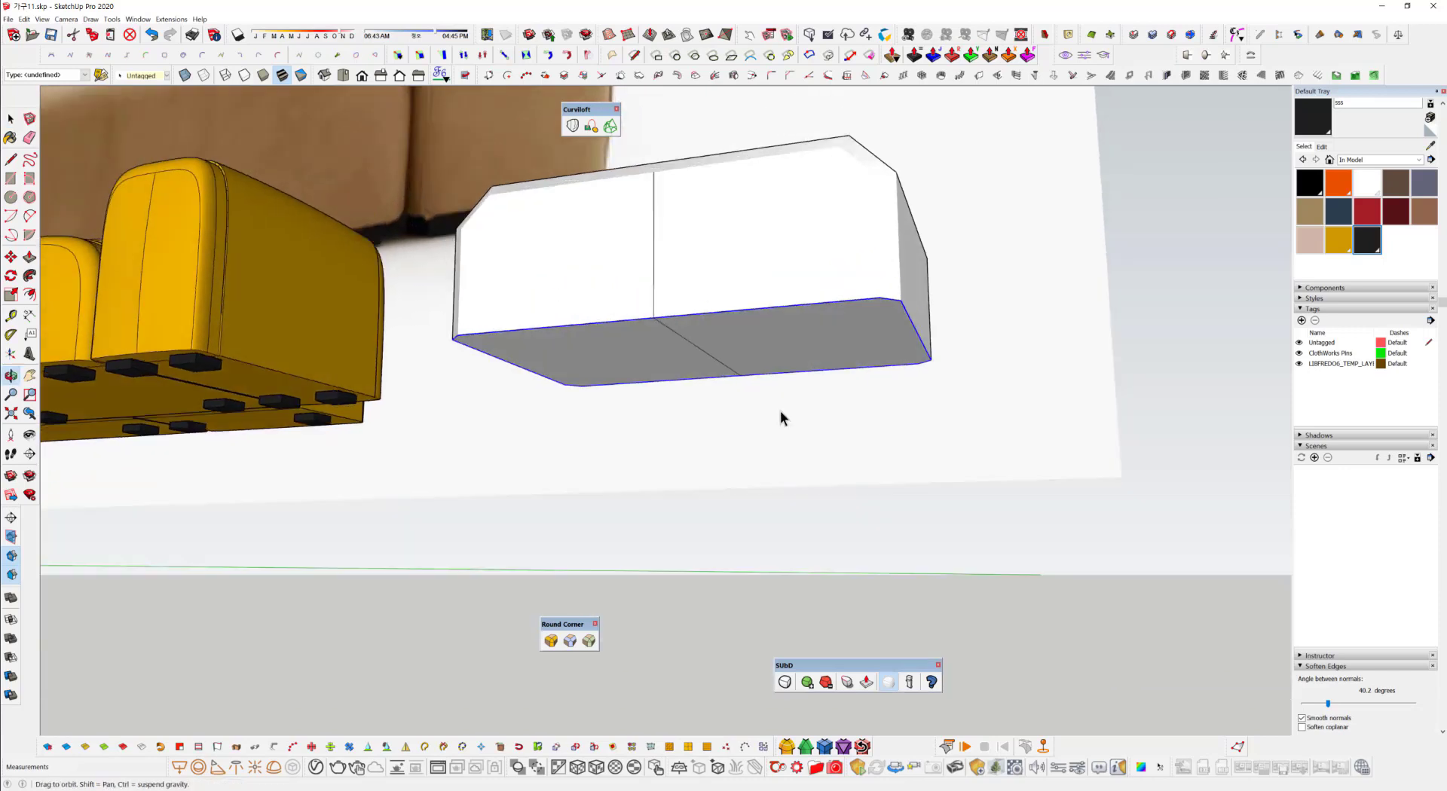
Bevel the selected bottom perimeter edges of the box with Round Corner at a 5 mm offset.
left_click(588, 640)
left_click(275, 106)
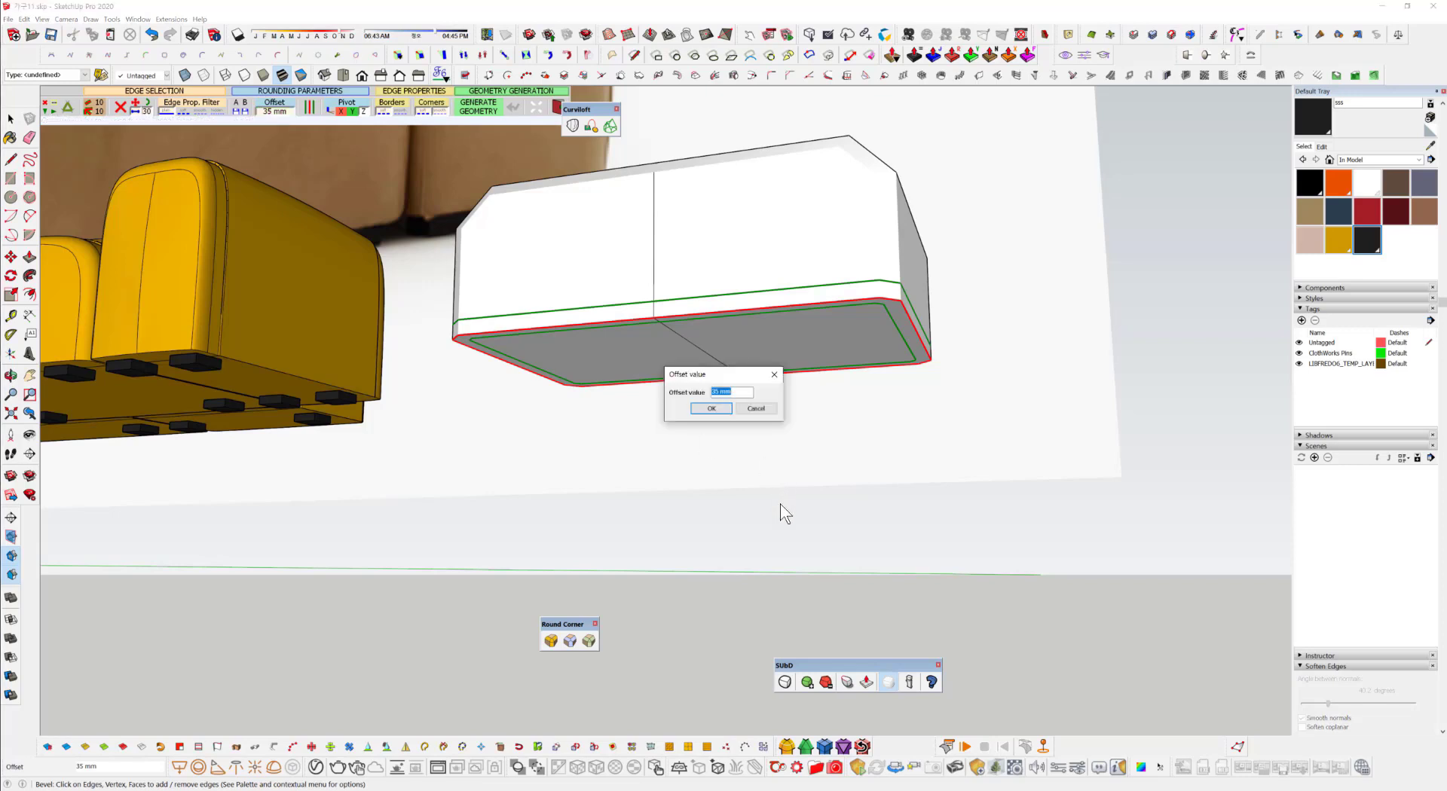
type("5")
key("Return")
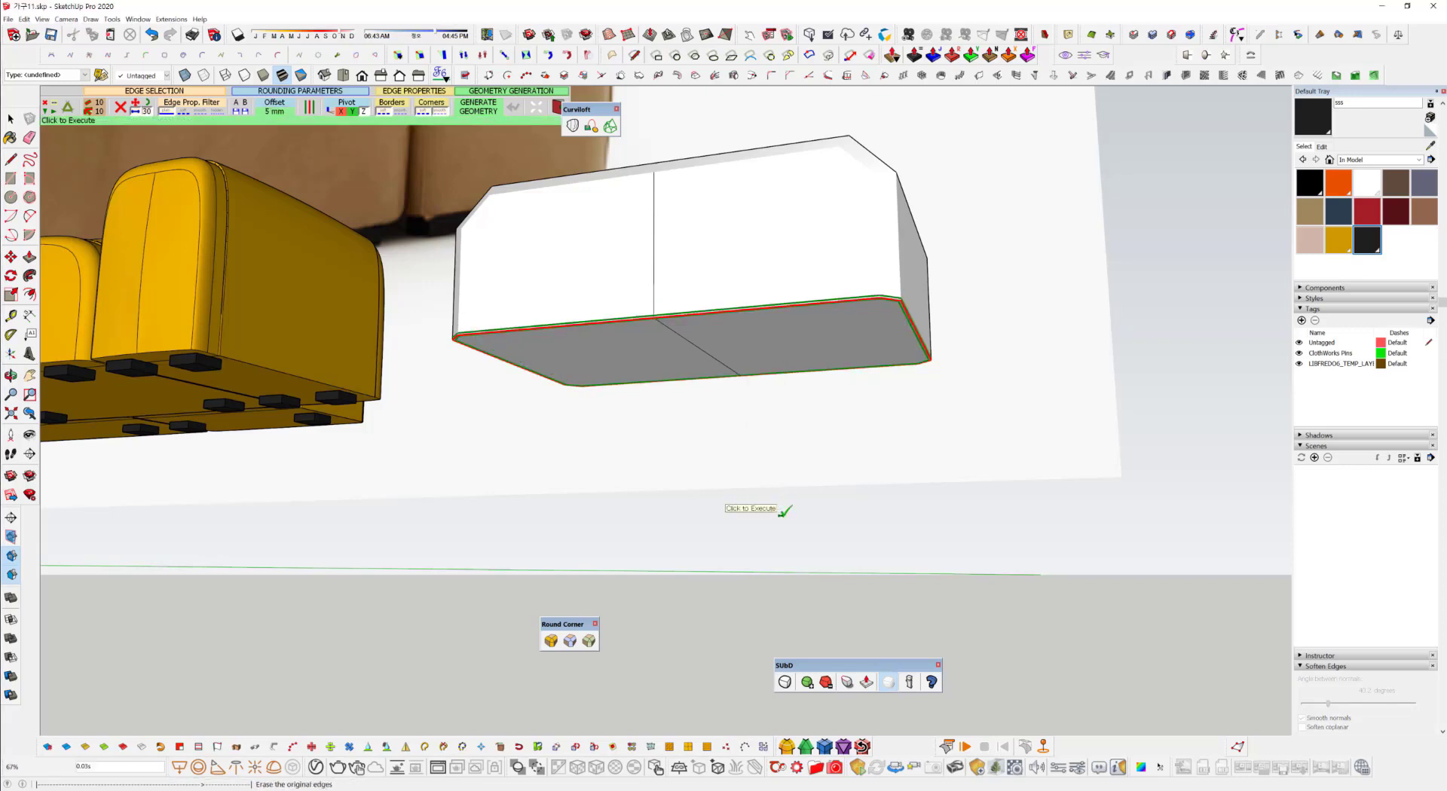
left_click(781, 506)
Select the whole box and set its Soften Edges angle to 15.8 degrees, leaving nothing selected.
middle_click_drag(749, 346, 789, 413)
key("space")
triple_click(790, 422)
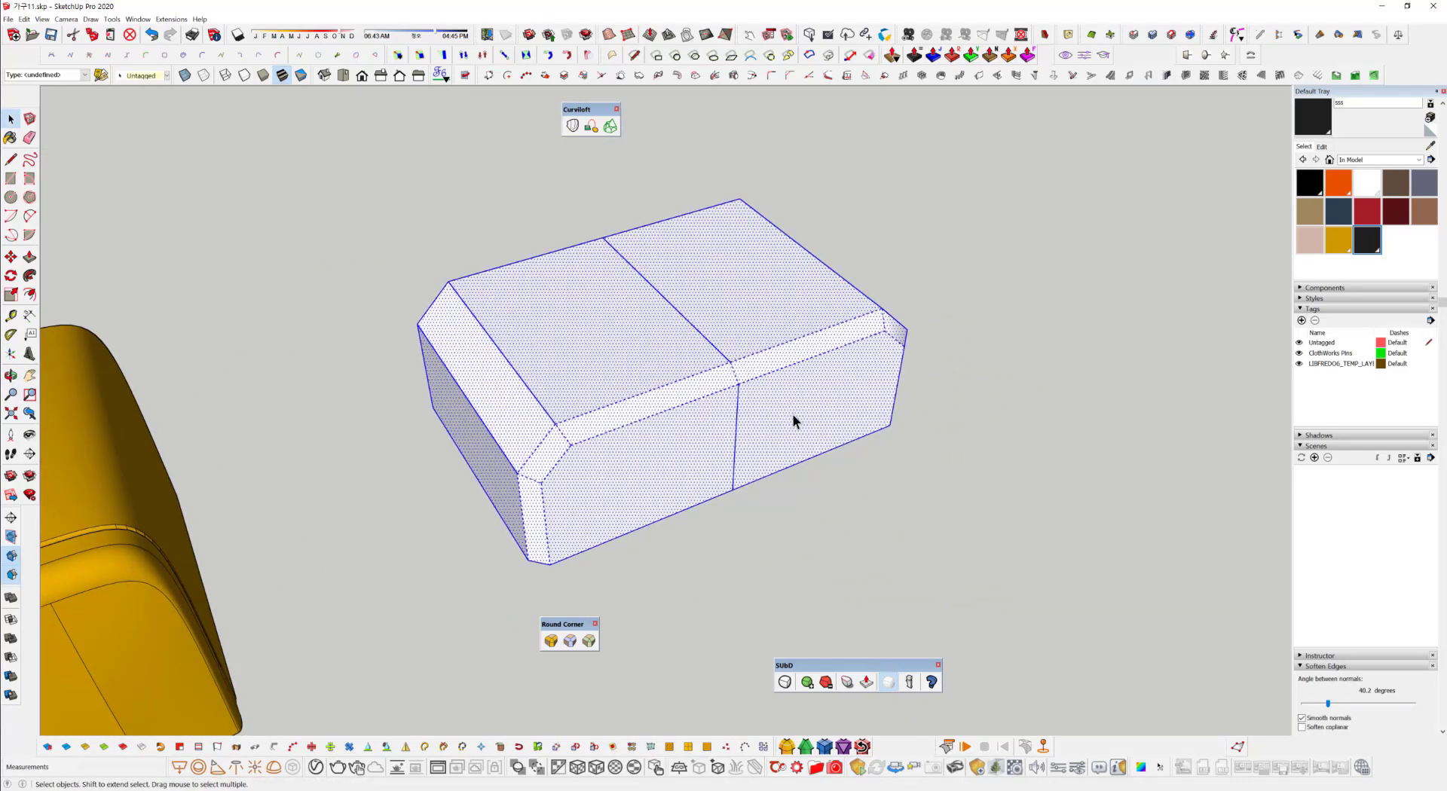
left_click_drag(1328, 703, 1313, 702)
middle_click_drag(716, 445, 531, 339)
left_click(942, 398)
middle_click_drag(870, 530, 848, 507)
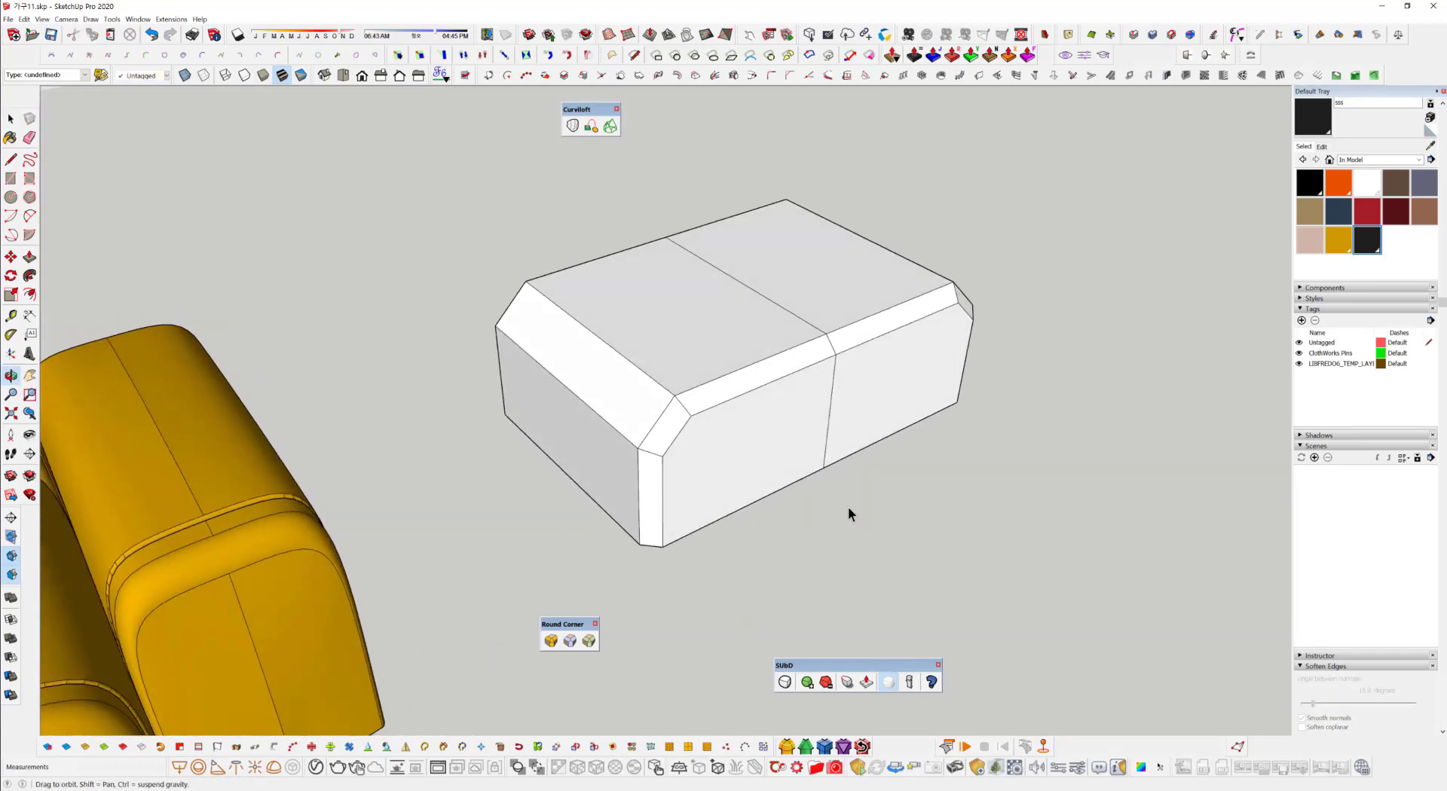
Examine the chamfered corner edges and the narrow bottom bevel of the box from several angles and close up.
scroll(848, 506, "up", 1)
middle_click_drag(787, 452, 746, 455)
middle_click_drag(746, 455, 733, 453, "shift")
scroll(686, 398, "up", 2)
middle_click_drag(686, 398, 615, 417)
left_click(663, 358)
left_click(513, 490, "shift")
middle_click_drag(514, 541, 539, 450)
middle_click_drag(756, 308, 546, 368)
scroll(572, 452, "up", 3)
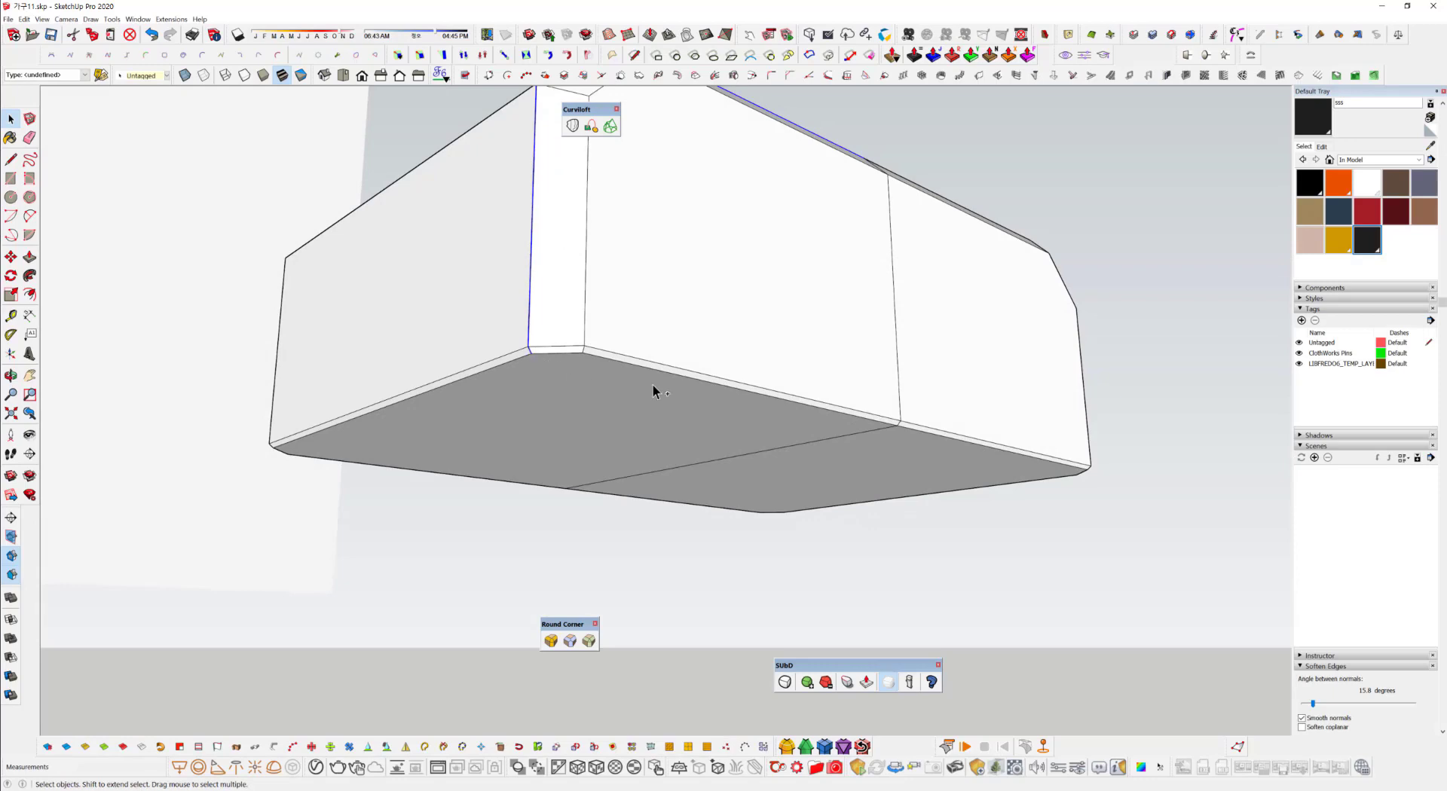
scroll(563, 409, "up", 3)
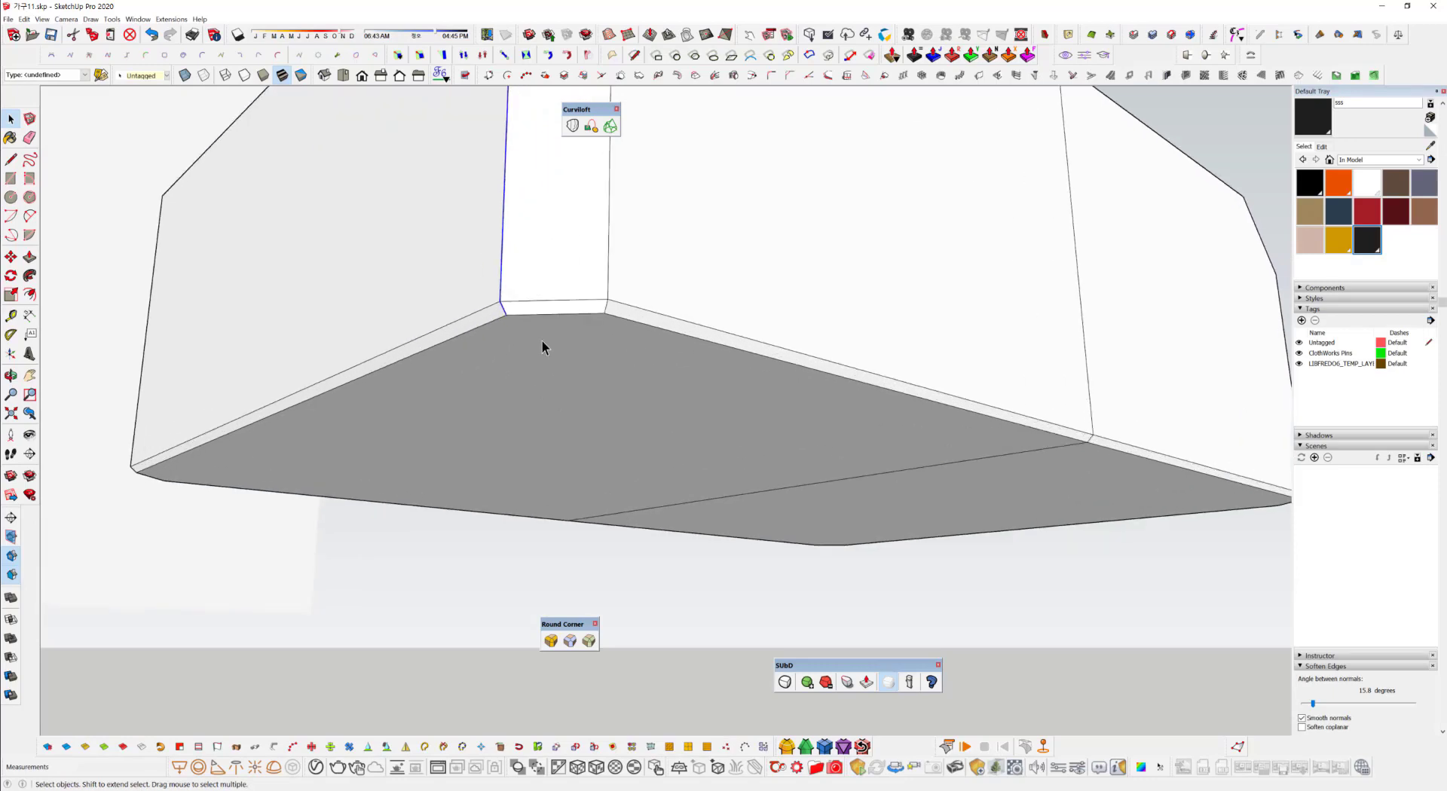
scroll(530, 474, "down", 5)
middle_click_drag(530, 474, 719, 348)
Show the model from the top in parallel projection.
left_click(340, 76)
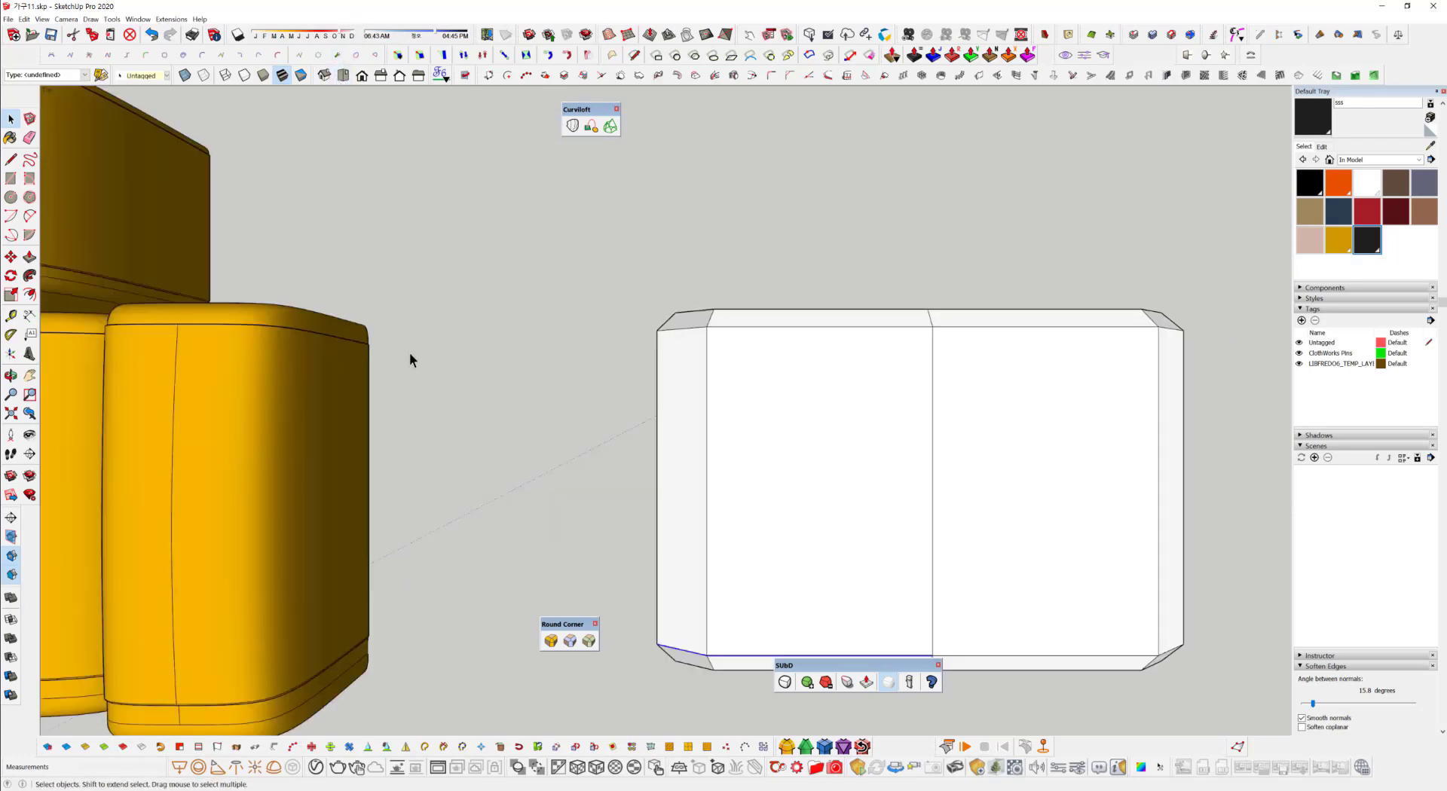
left_click(66, 19)
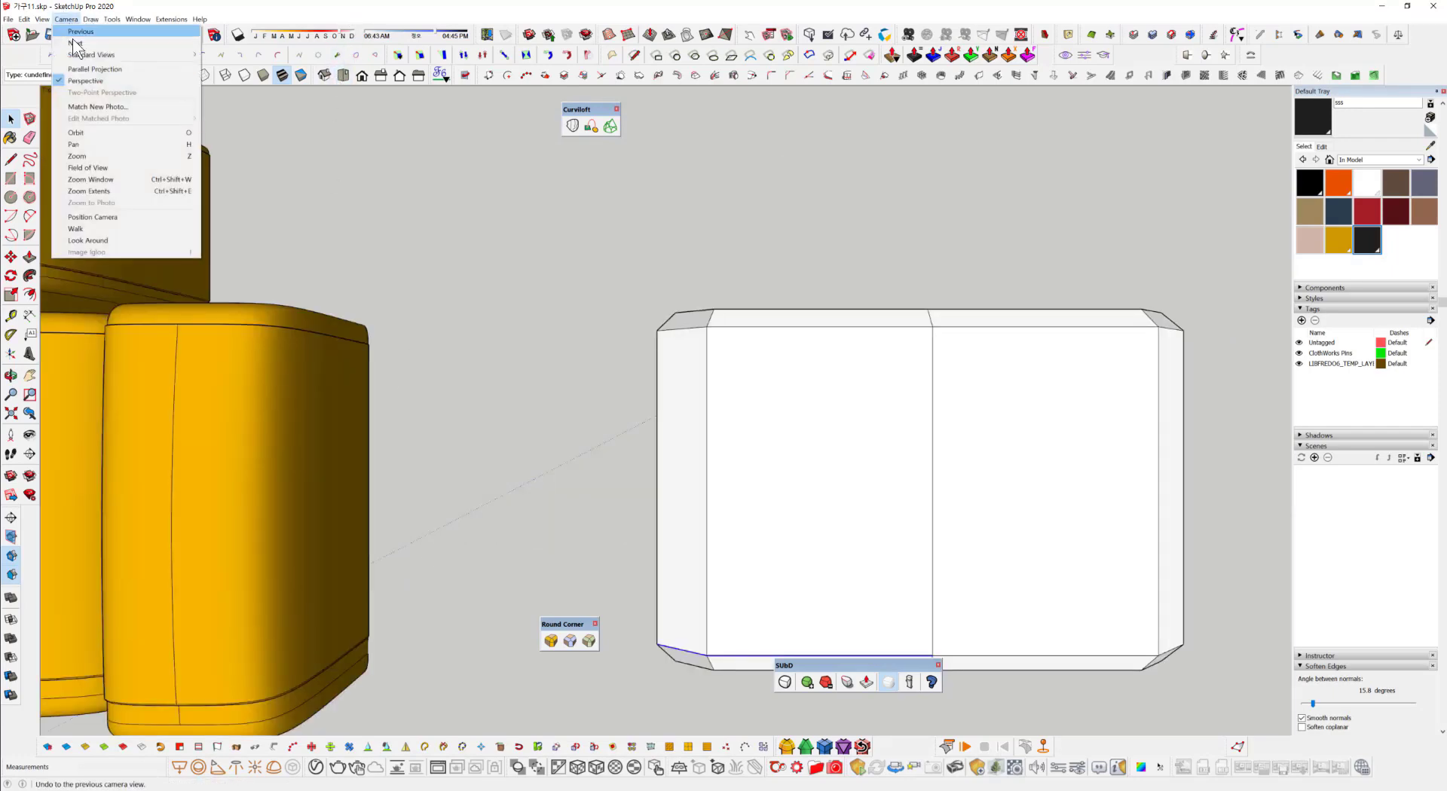
left_click(102, 66)
middle_click_drag(979, 422, 817, 349)
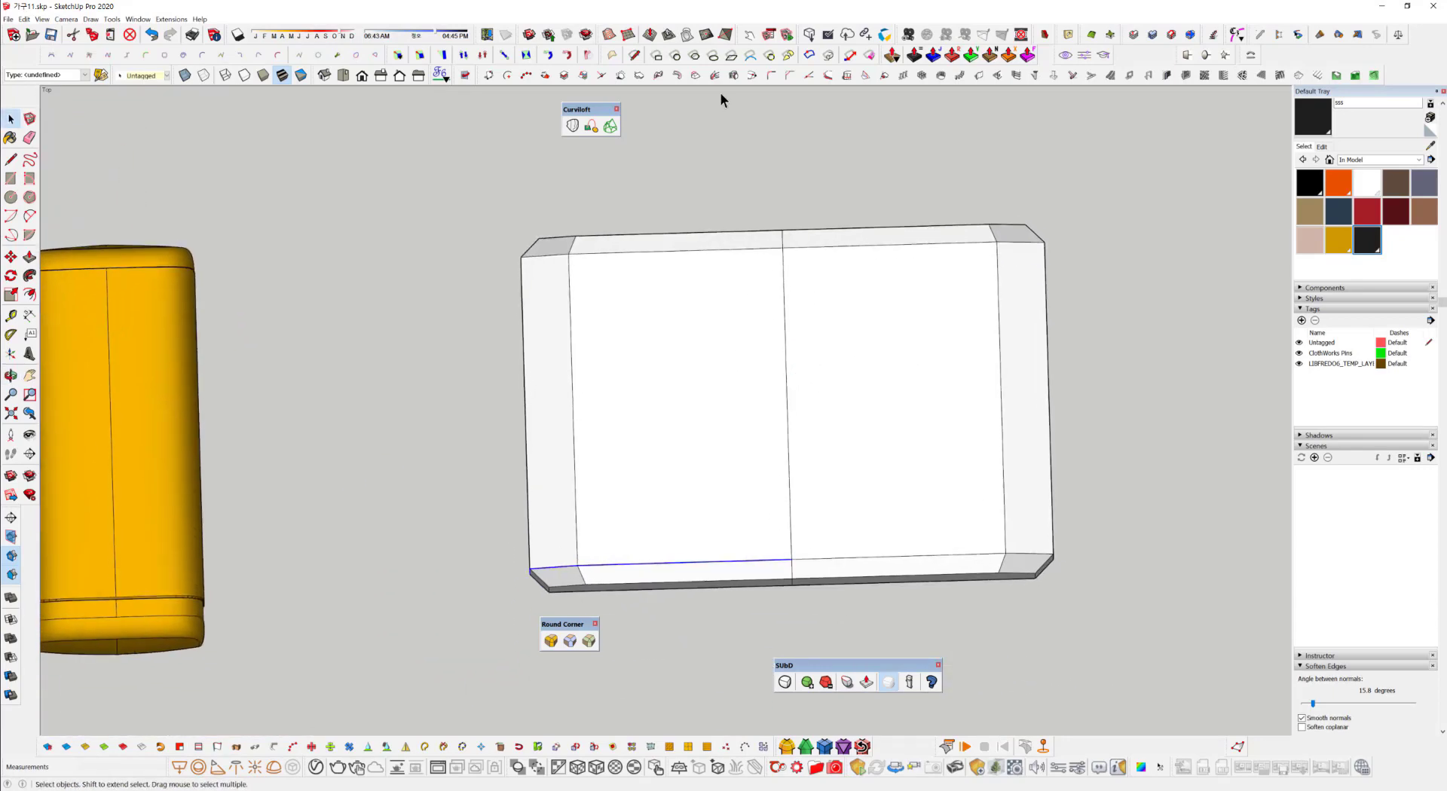
left_click(344, 75)
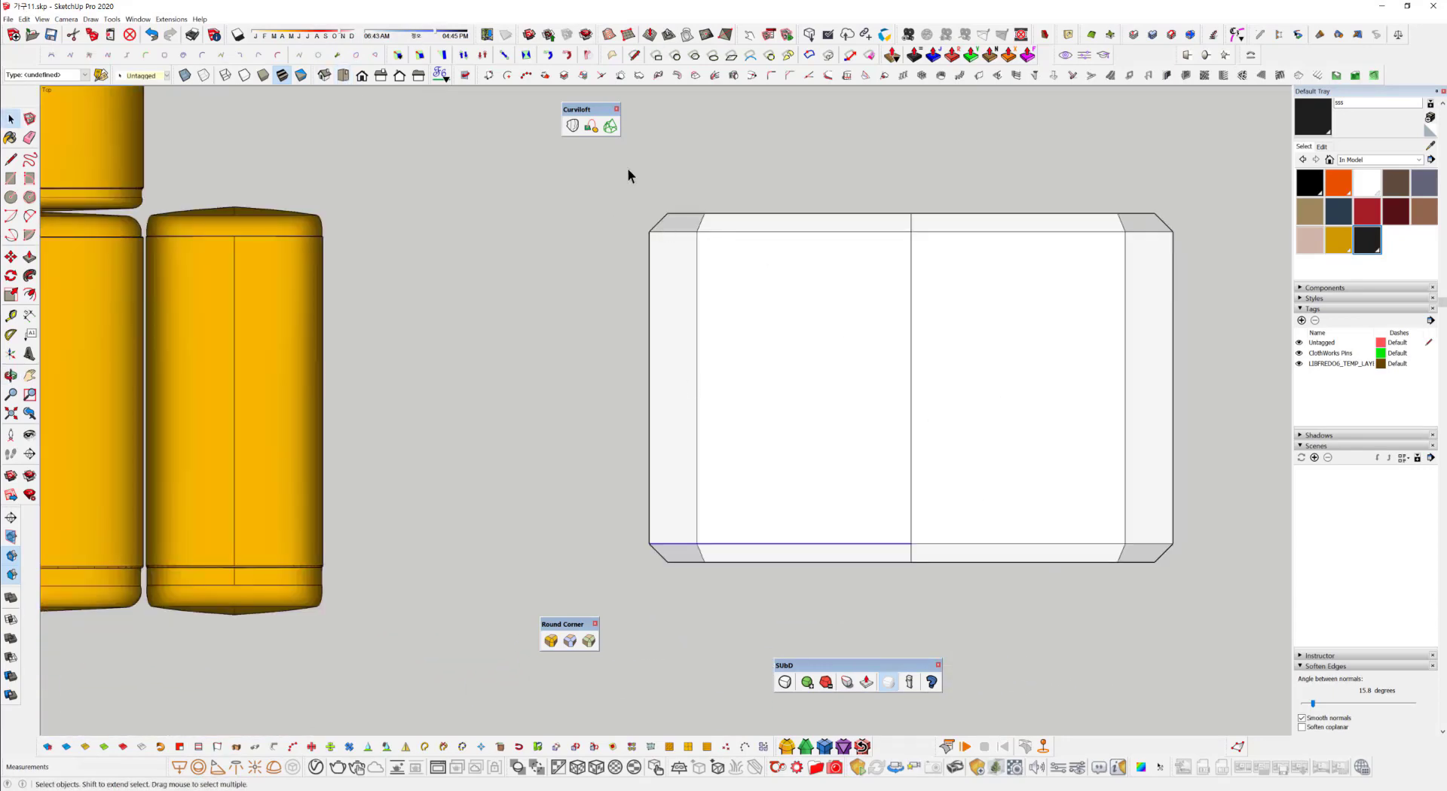
Place a guide line with Tape Measure parallel to the box's front long edge, slightly inside the top face.
key("t")
left_click(999, 543)
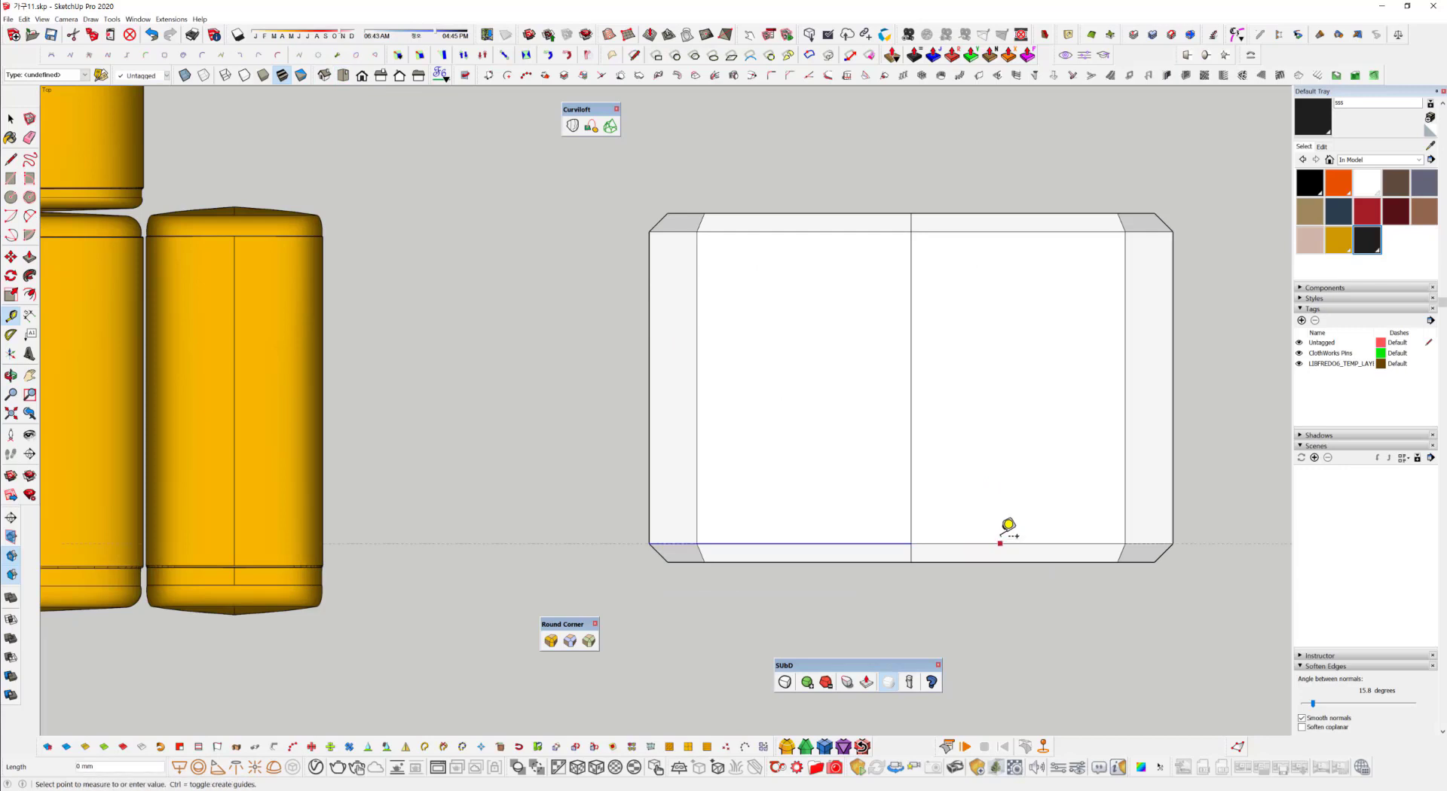
left_click(1001, 518)
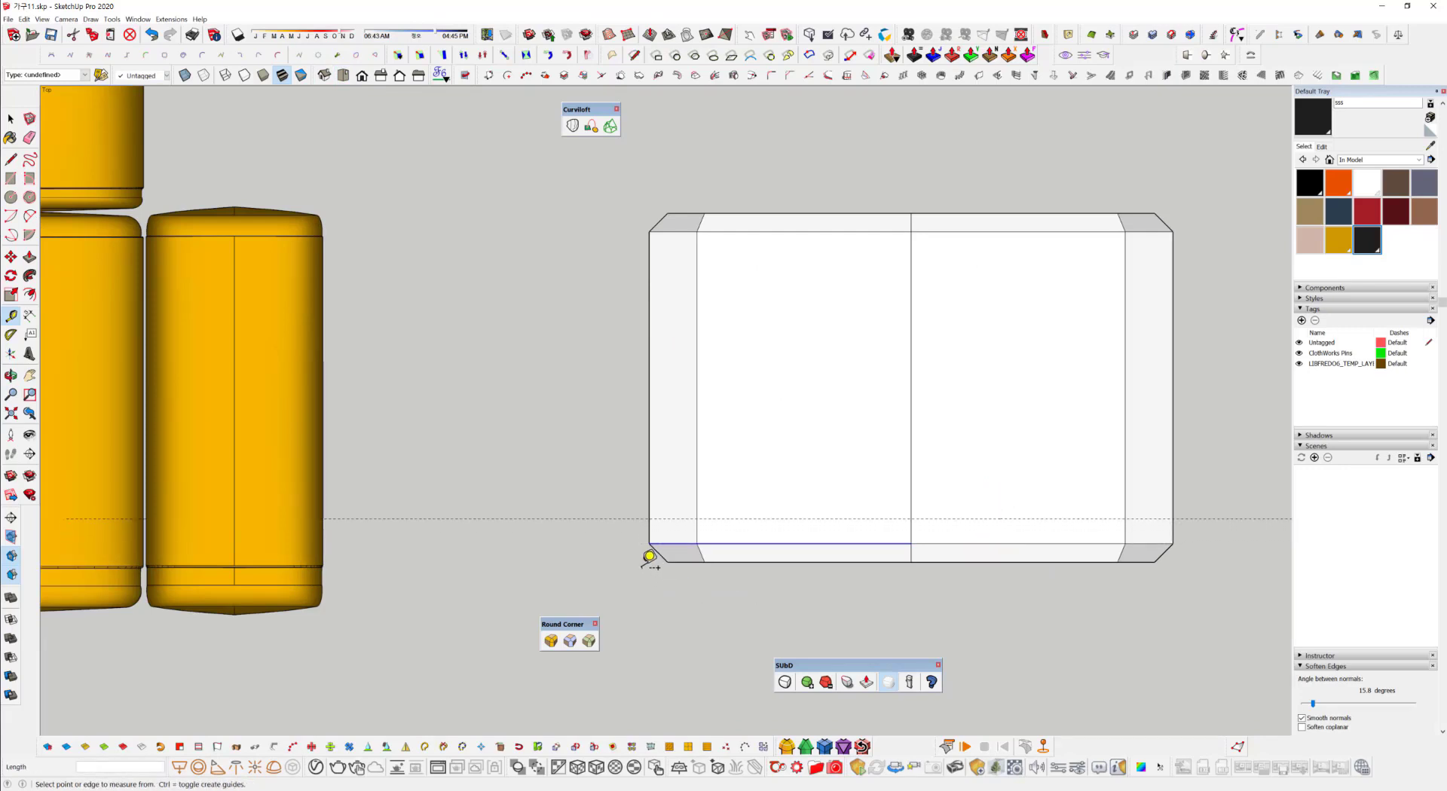
Cut through the whole box along the guide line with the Zorro tool and remove the guide.
key("space")
left_click(112, 18)
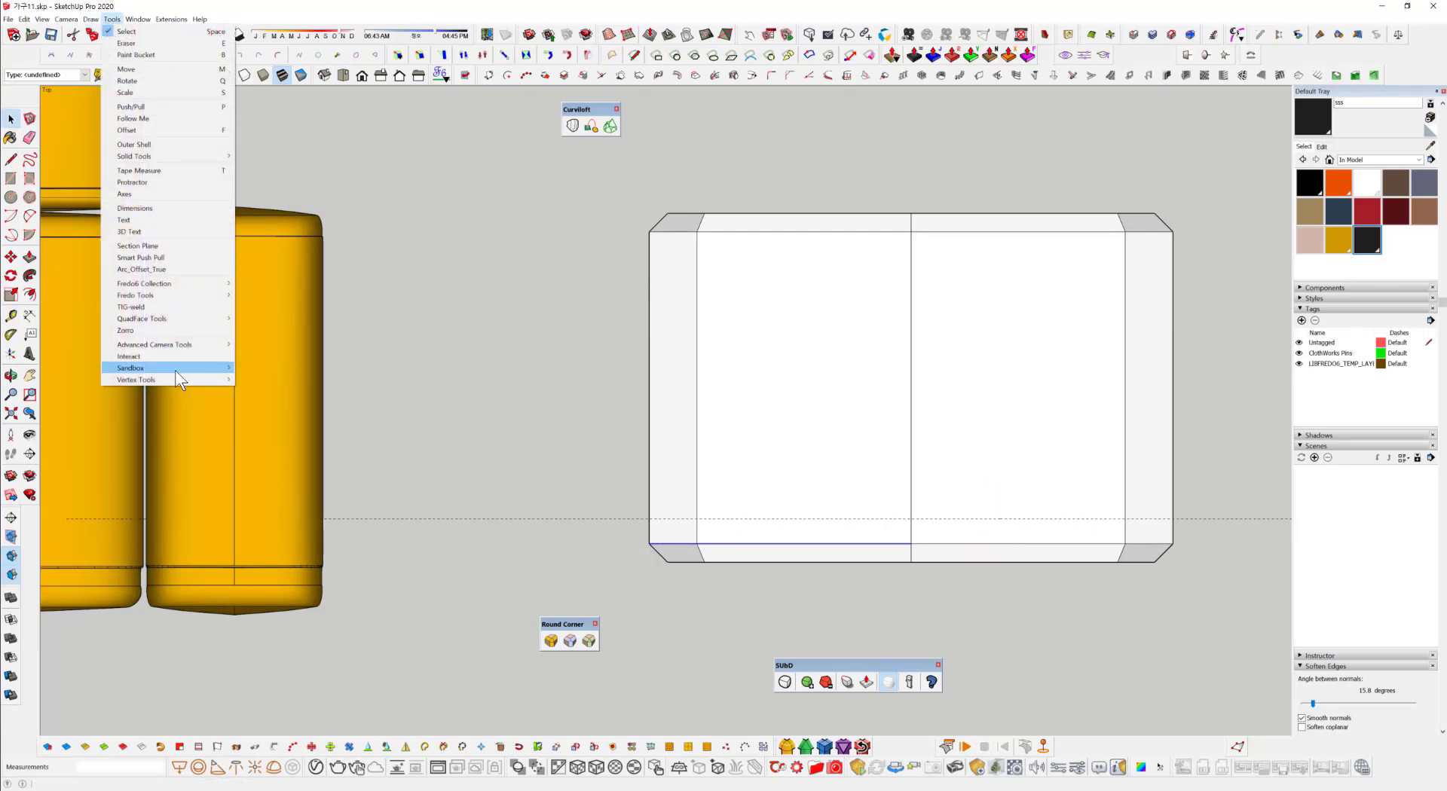
left_click(126, 330)
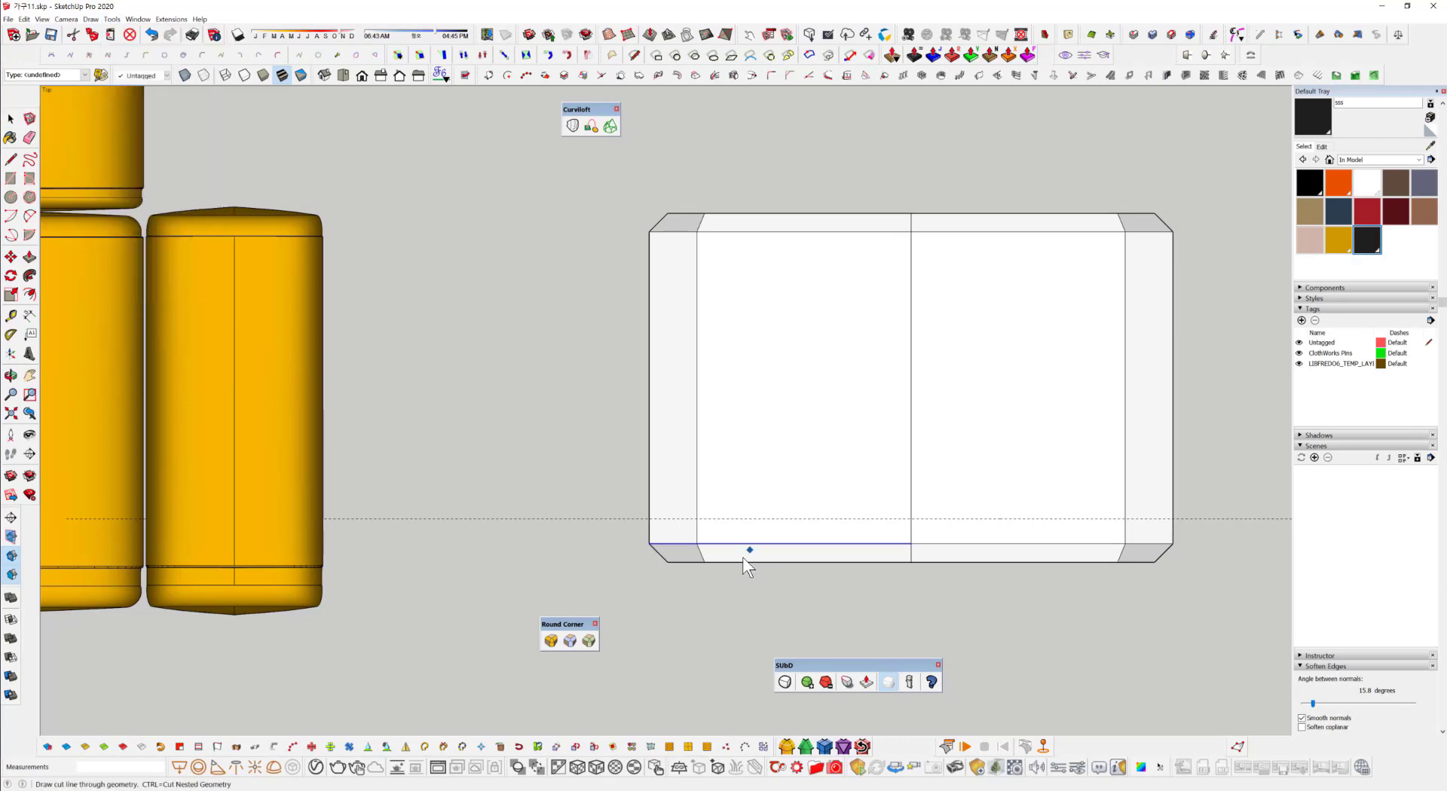
left_click(523, 518)
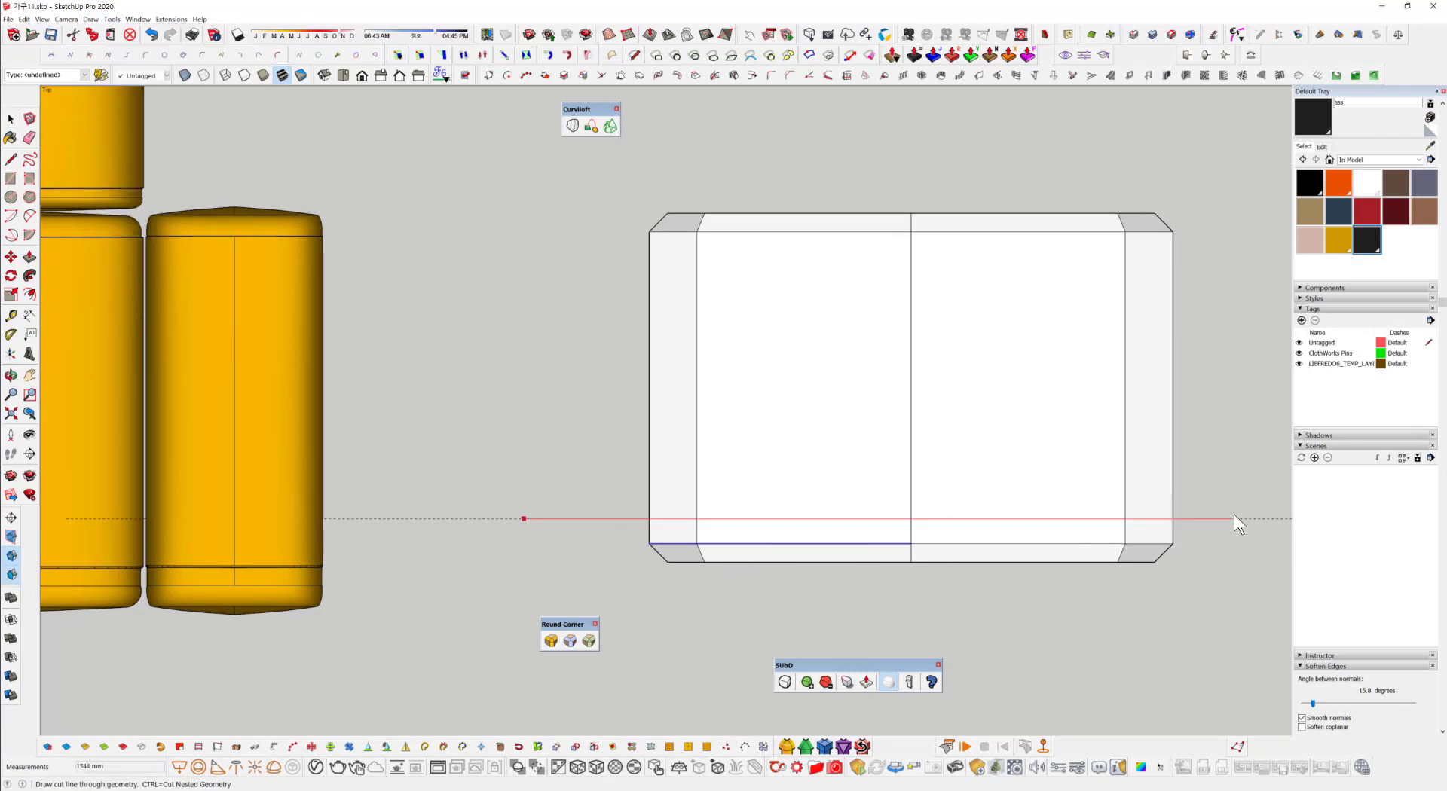
left_click(1231, 518)
middle_click_drag(760, 621, 761, 347)
key("space")
left_click(471, 333)
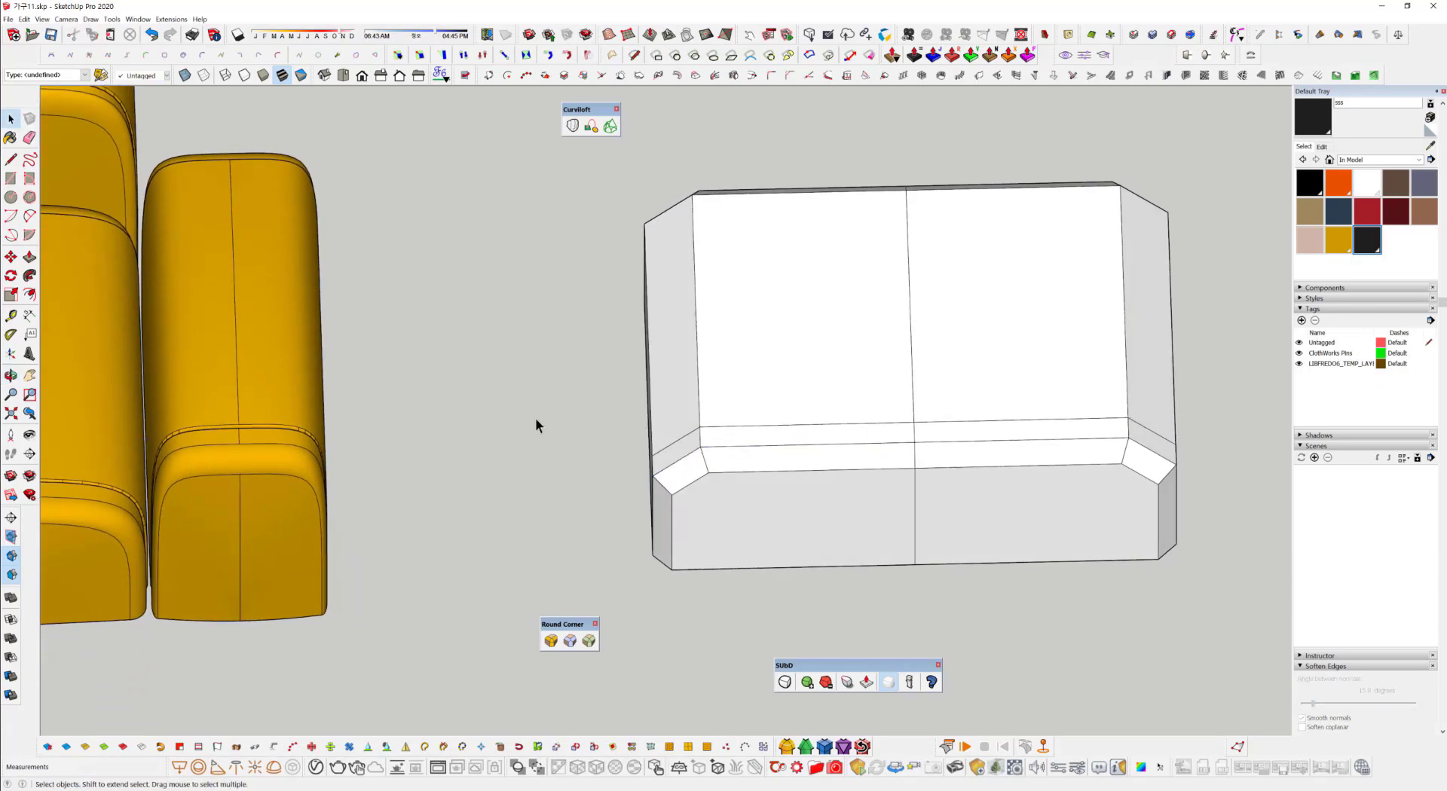
Return the camera to perspective projection with the cut box seen at an angle.
middle_click_drag(535, 420, 494, 265)
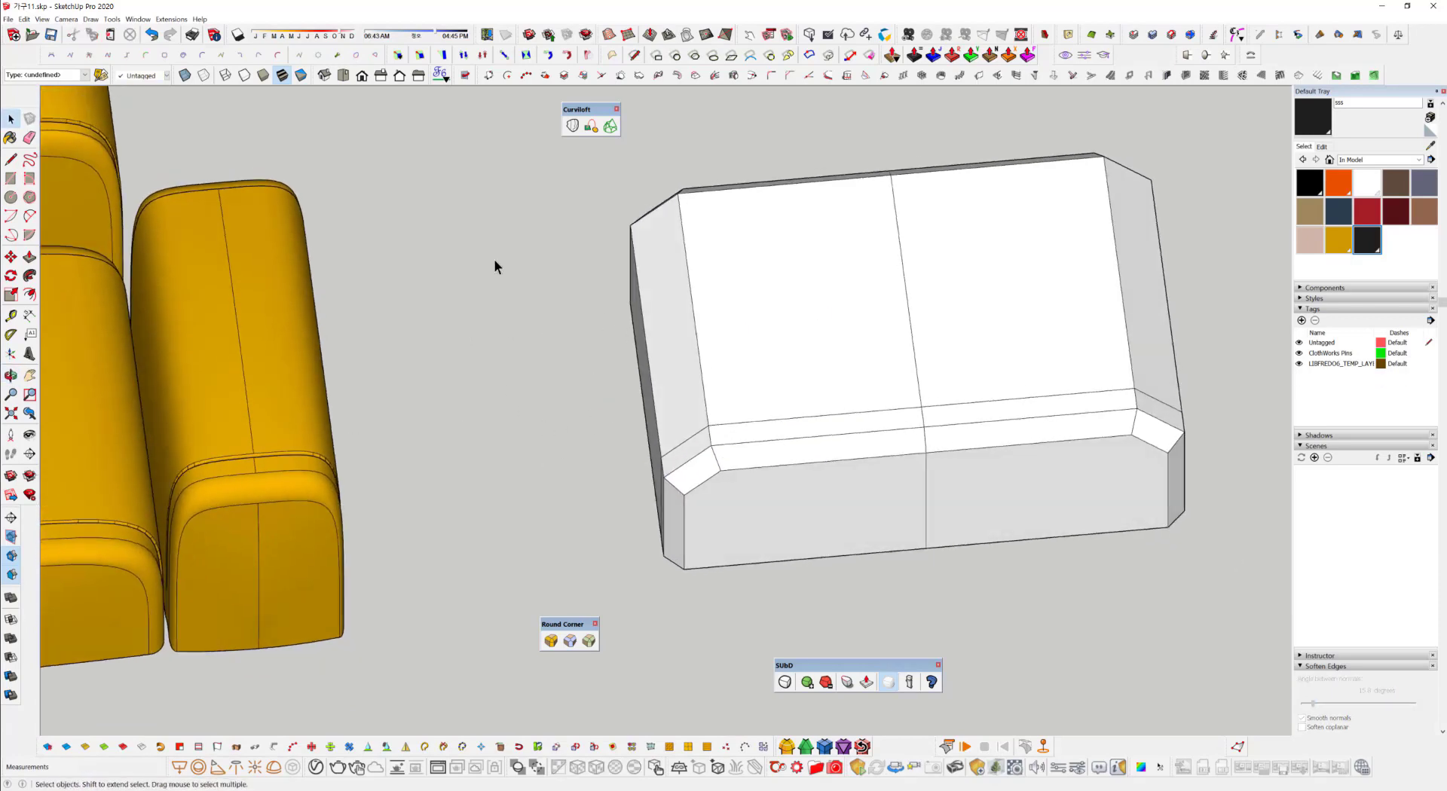
left_click(66, 19)
left_click(85, 80)
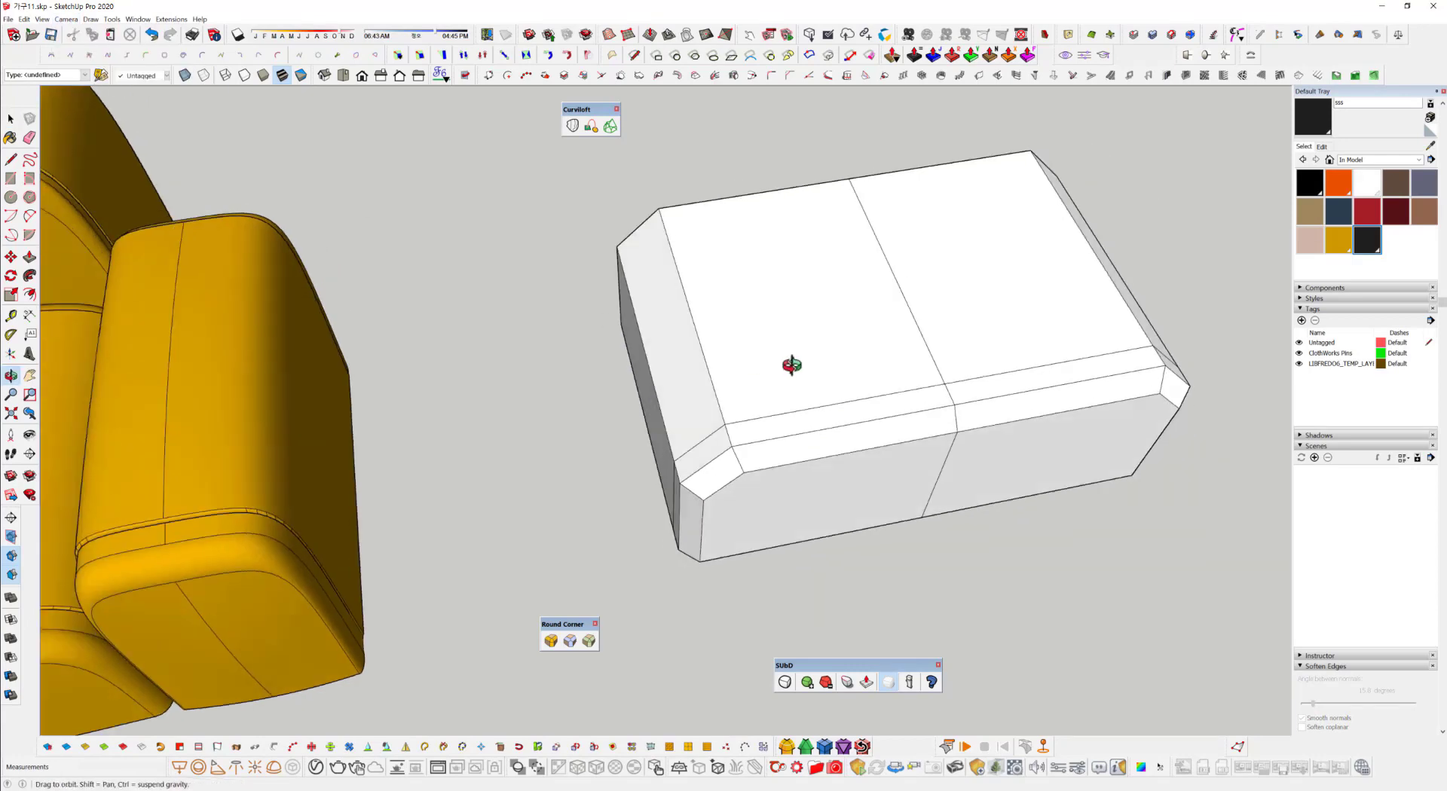
middle_click_drag(784, 362, 601, 434)
Select the large faces behind the new cut: both top halves, the two end chamfers and the two end sides.
left_click(580, 424)
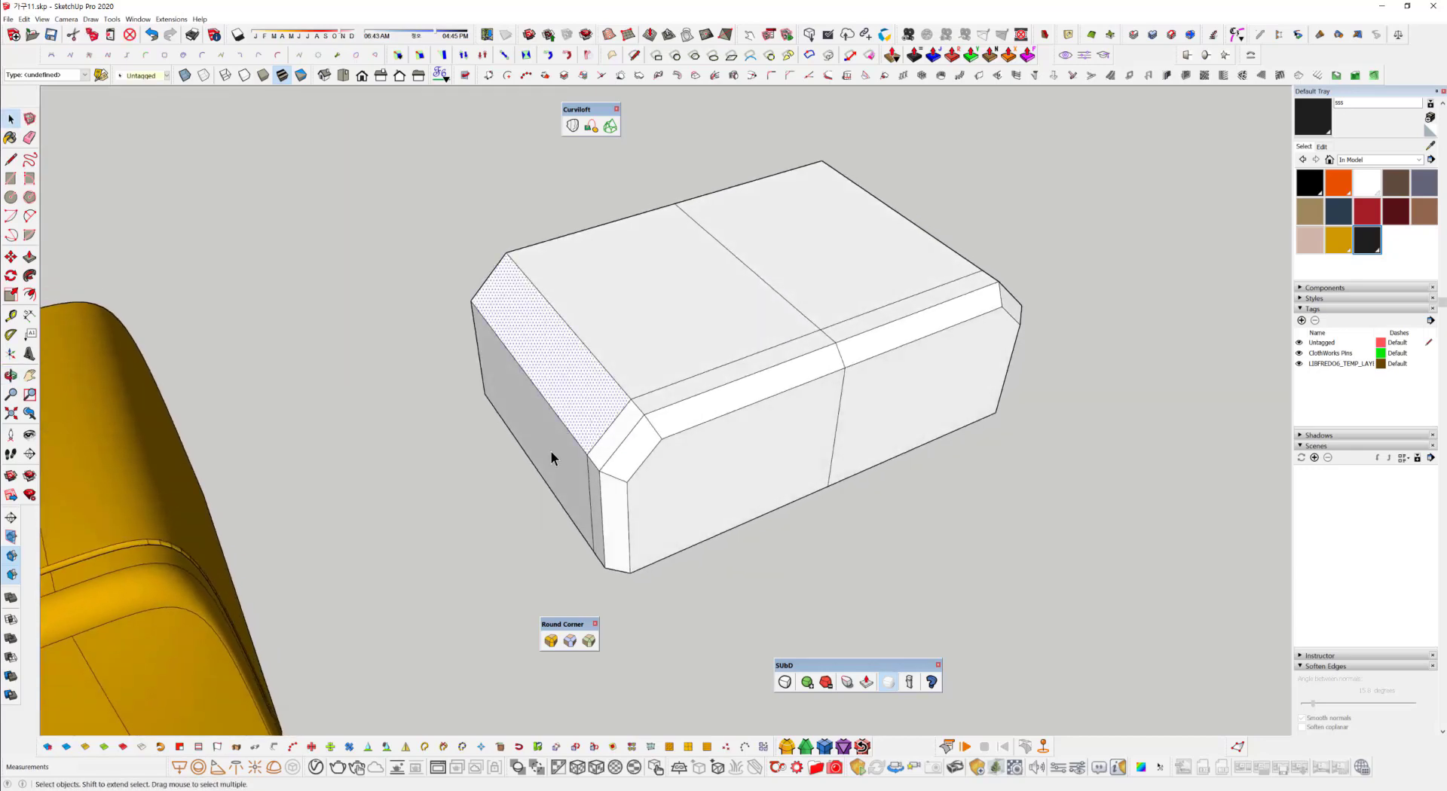
left_click(550, 451, "ctrl")
left_click(734, 302, "ctrl")
left_click(815, 256, "ctrl")
middle_click_drag(815, 256, 962, 465)
left_click(952, 445, "ctrl")
left_click(995, 518, "ctrl")
middle_click_drag(995, 518, 776, 314)
scroll(723, 303, "up", 1)
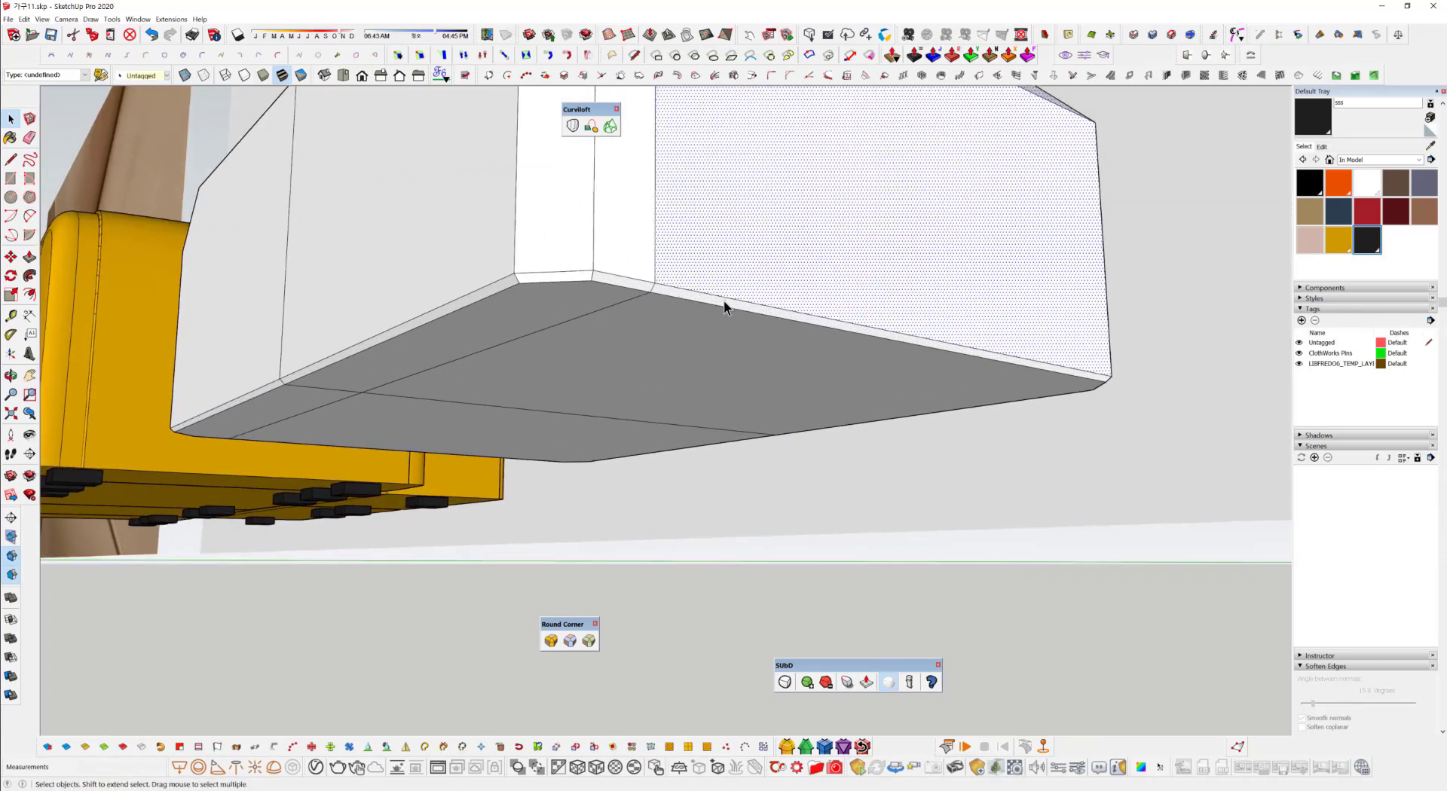
scroll(730, 336, "up", 2)
middle_click_drag(688, 343, 1104, 482)
middle_click_drag(848, 427, 820, 325)
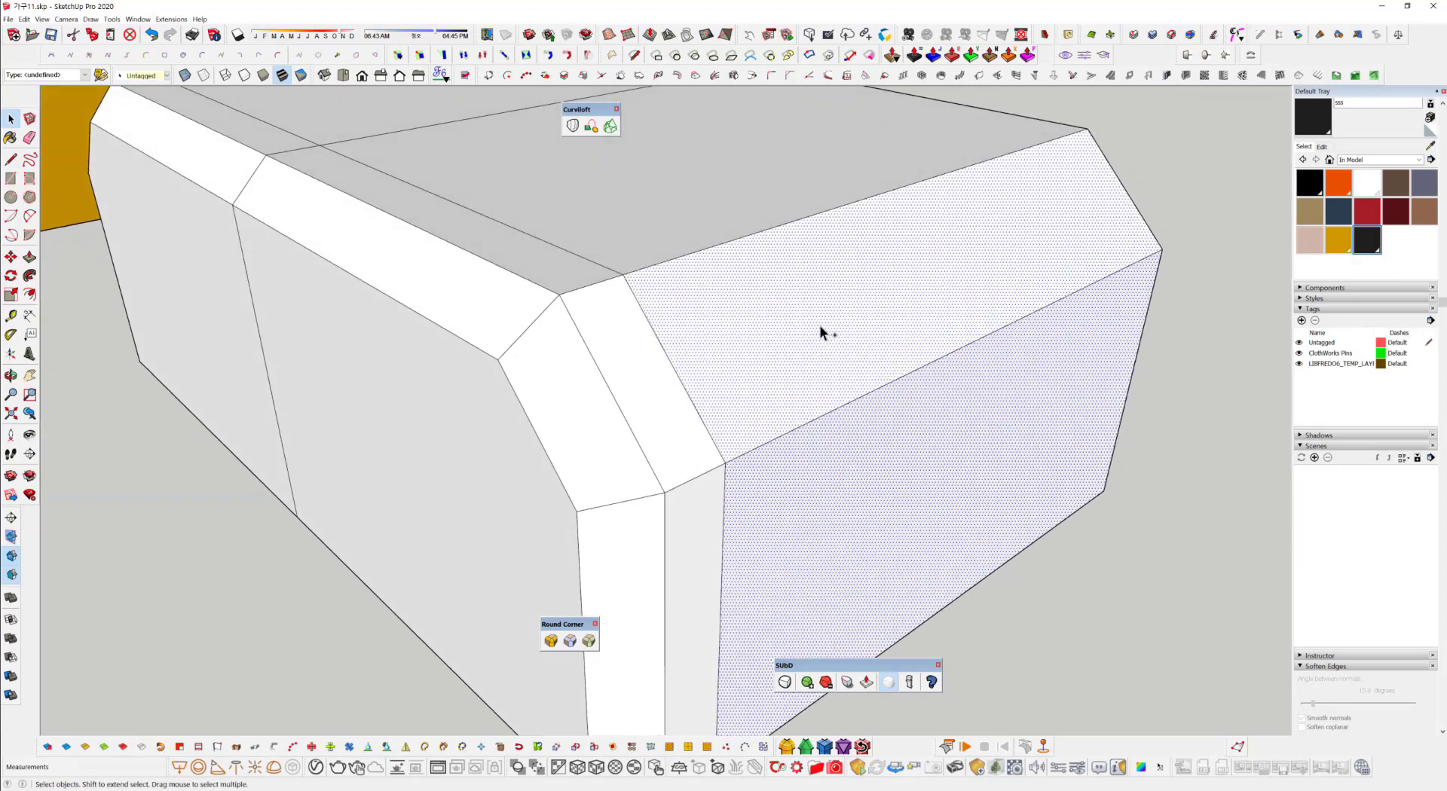
middle_click_drag(735, 214, 641, 441)
left_click(488, 450, "ctrl")
left_click(362, 657, "ctrl")
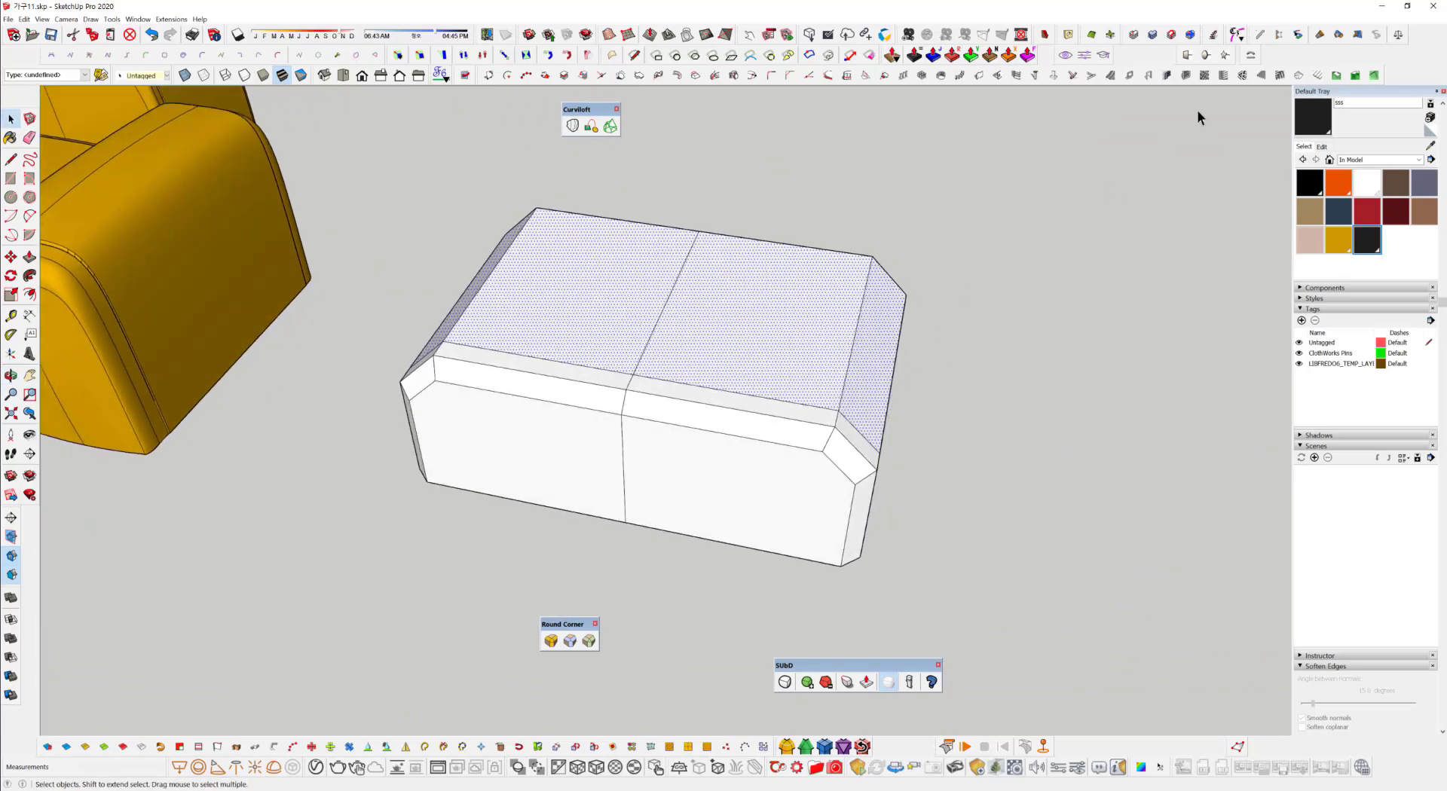
Thicken the selected top, chamfer and end faces outward by 5 mm with Joint Push Pull.
left_click(935, 56)
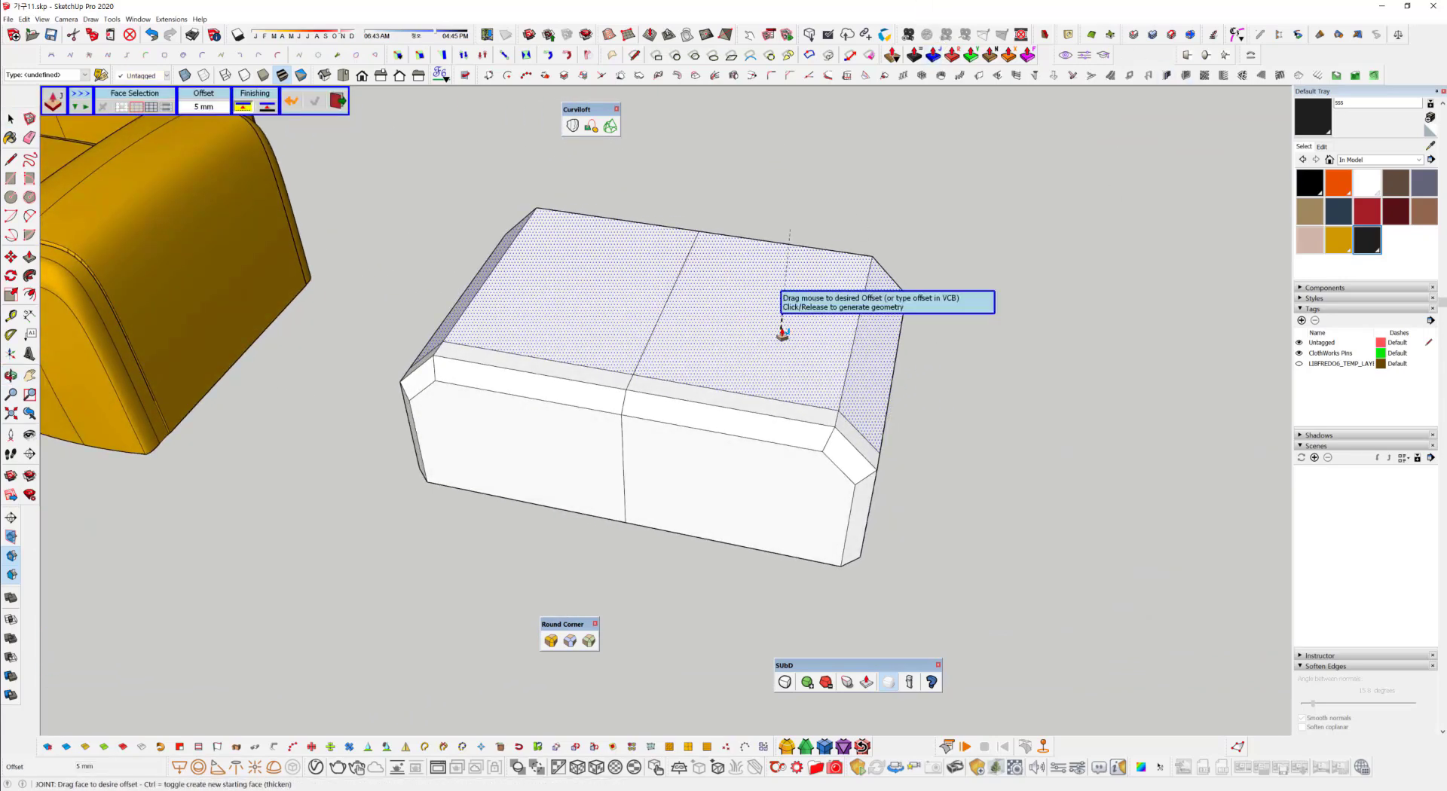
left_click(780, 332)
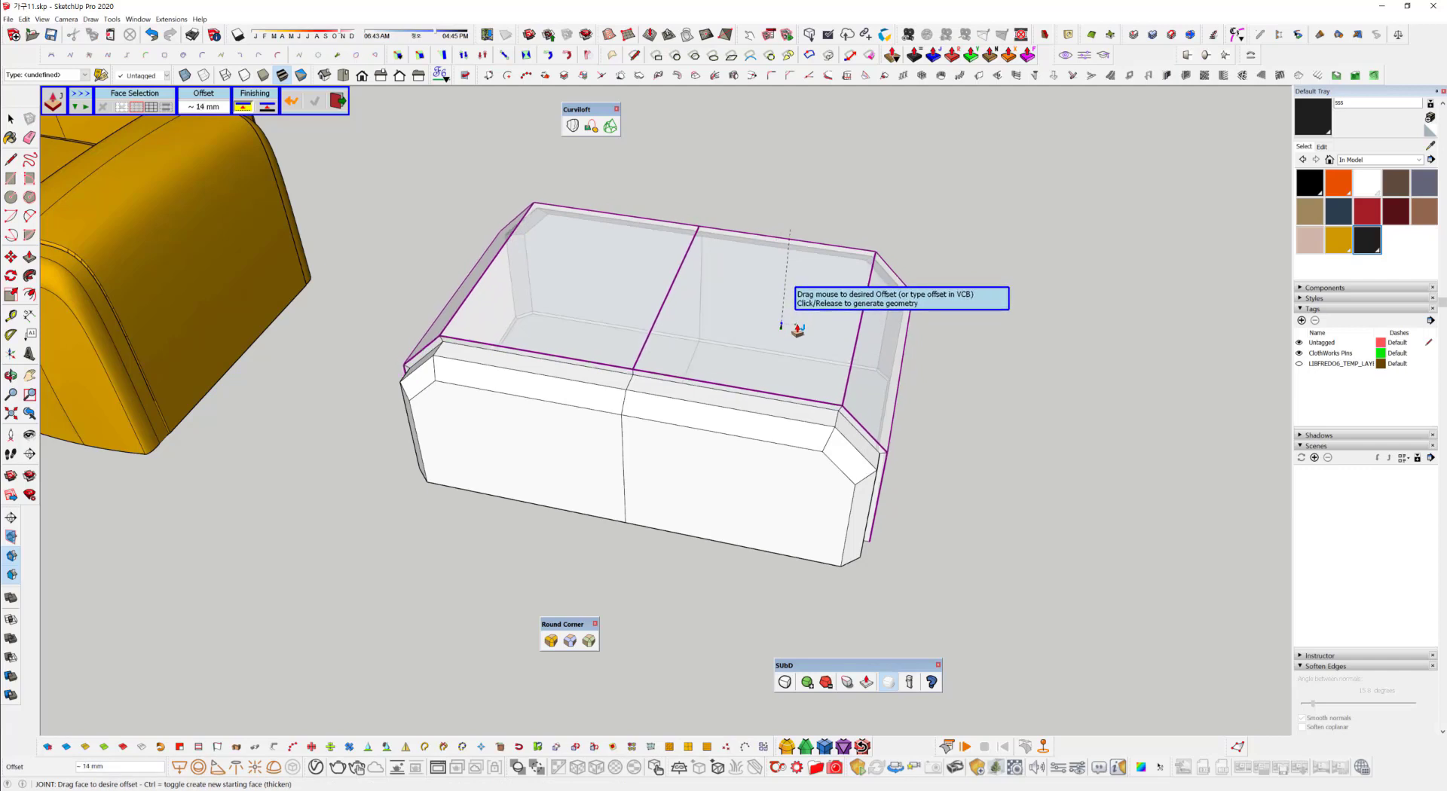
type("5")
key("Return")
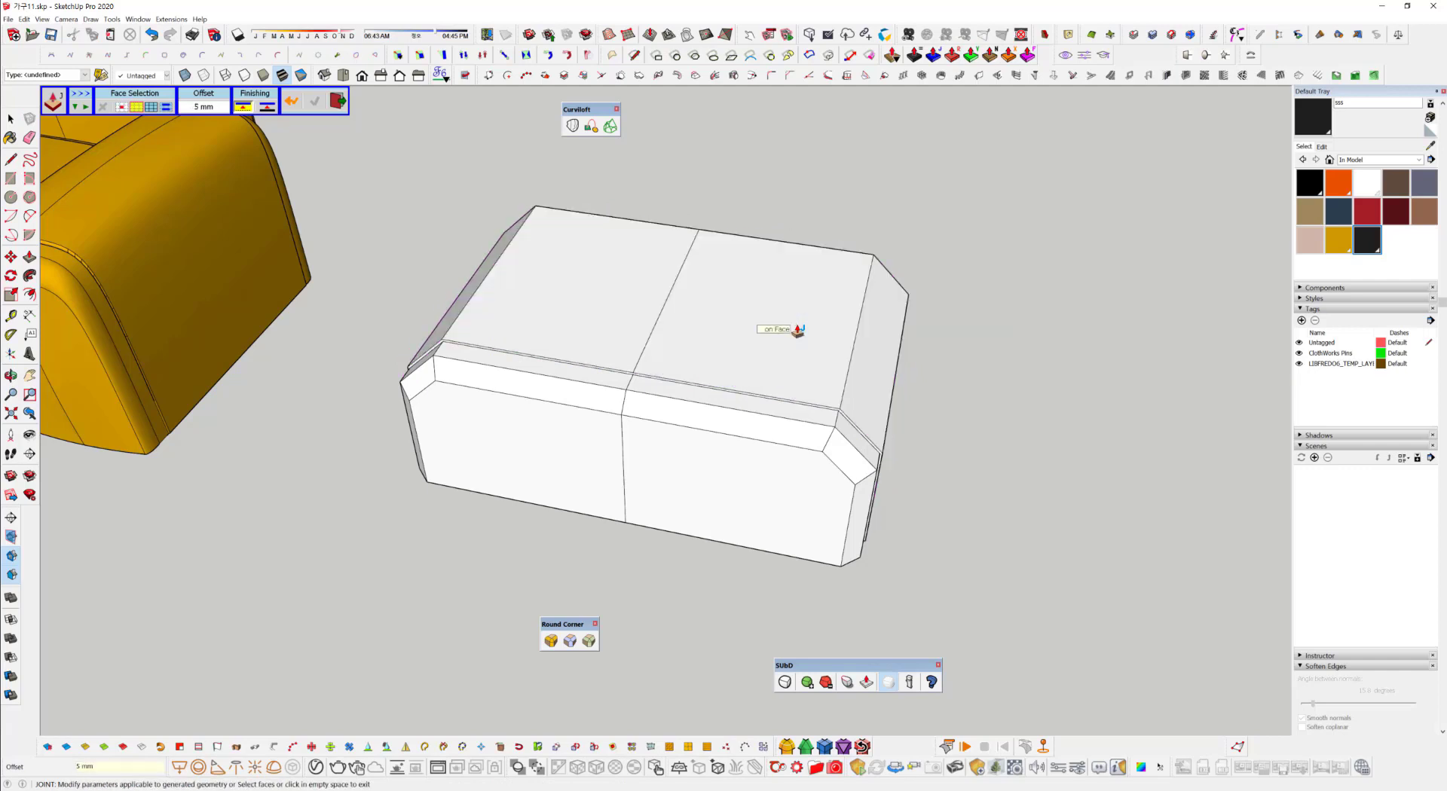
key("space")
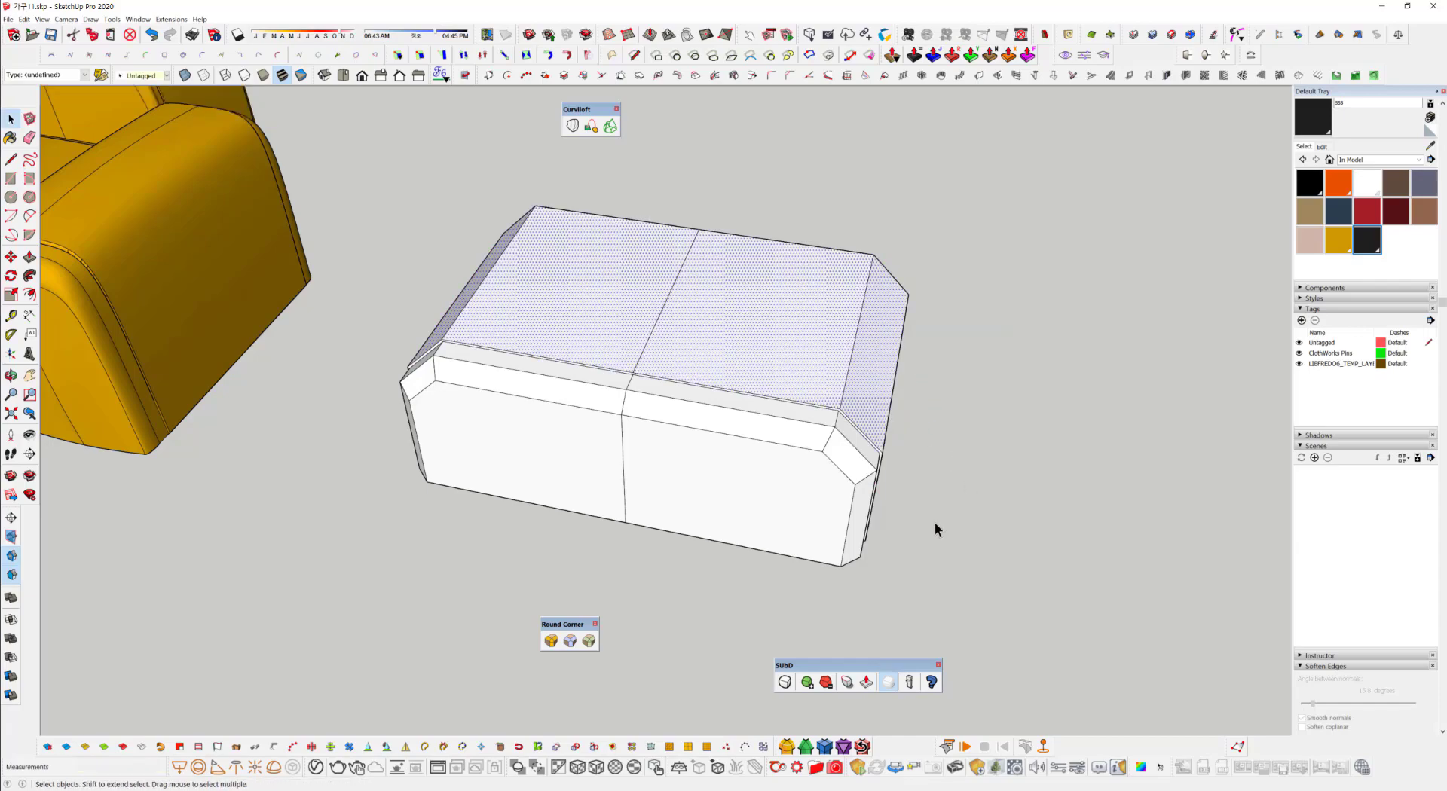
Select the whole thickened box with all its faces and edges and make it a group.
middle_click_drag(686, 540, 765, 554)
left_click(761, 550)
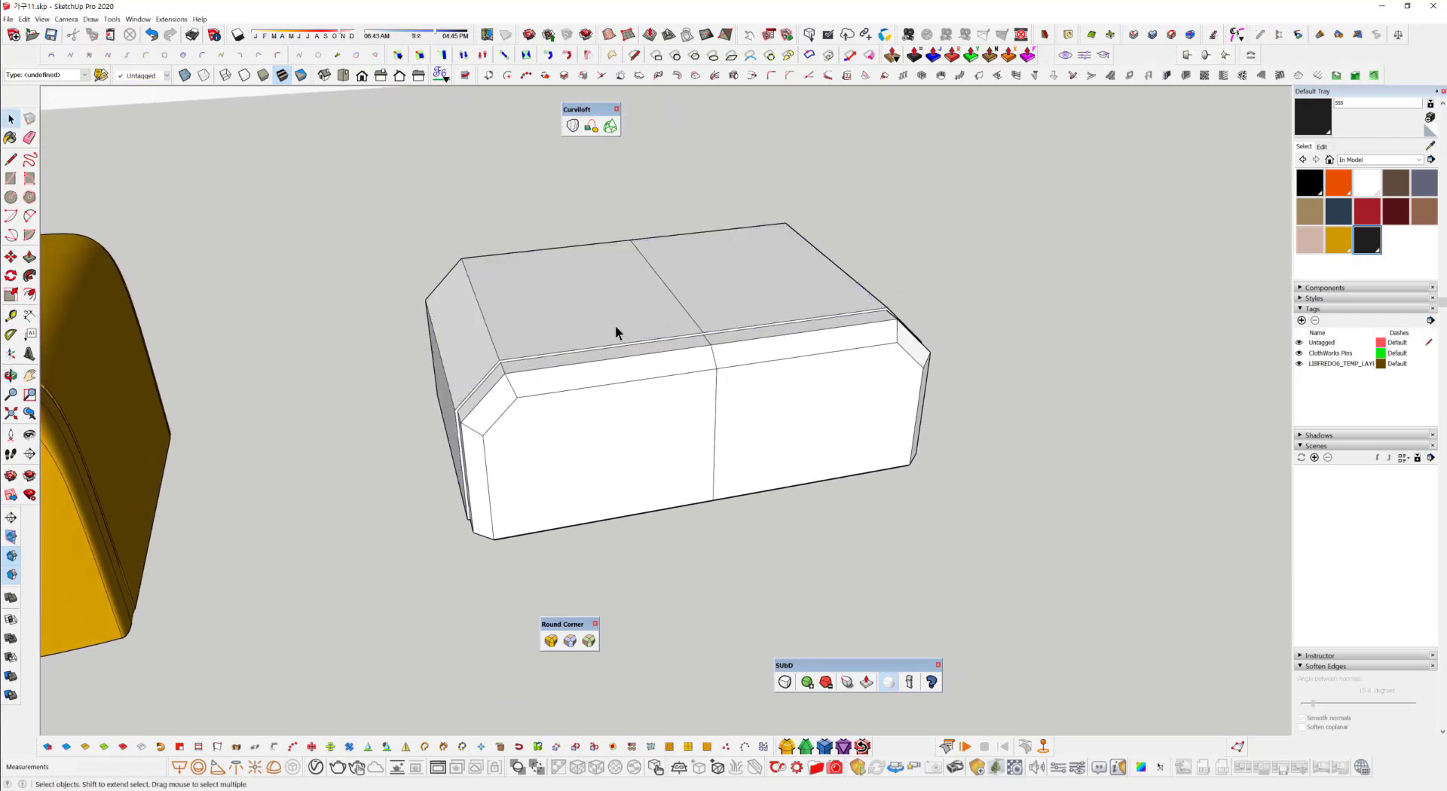
middle_click_drag(616, 327, 708, 428)
triple_click(708, 428)
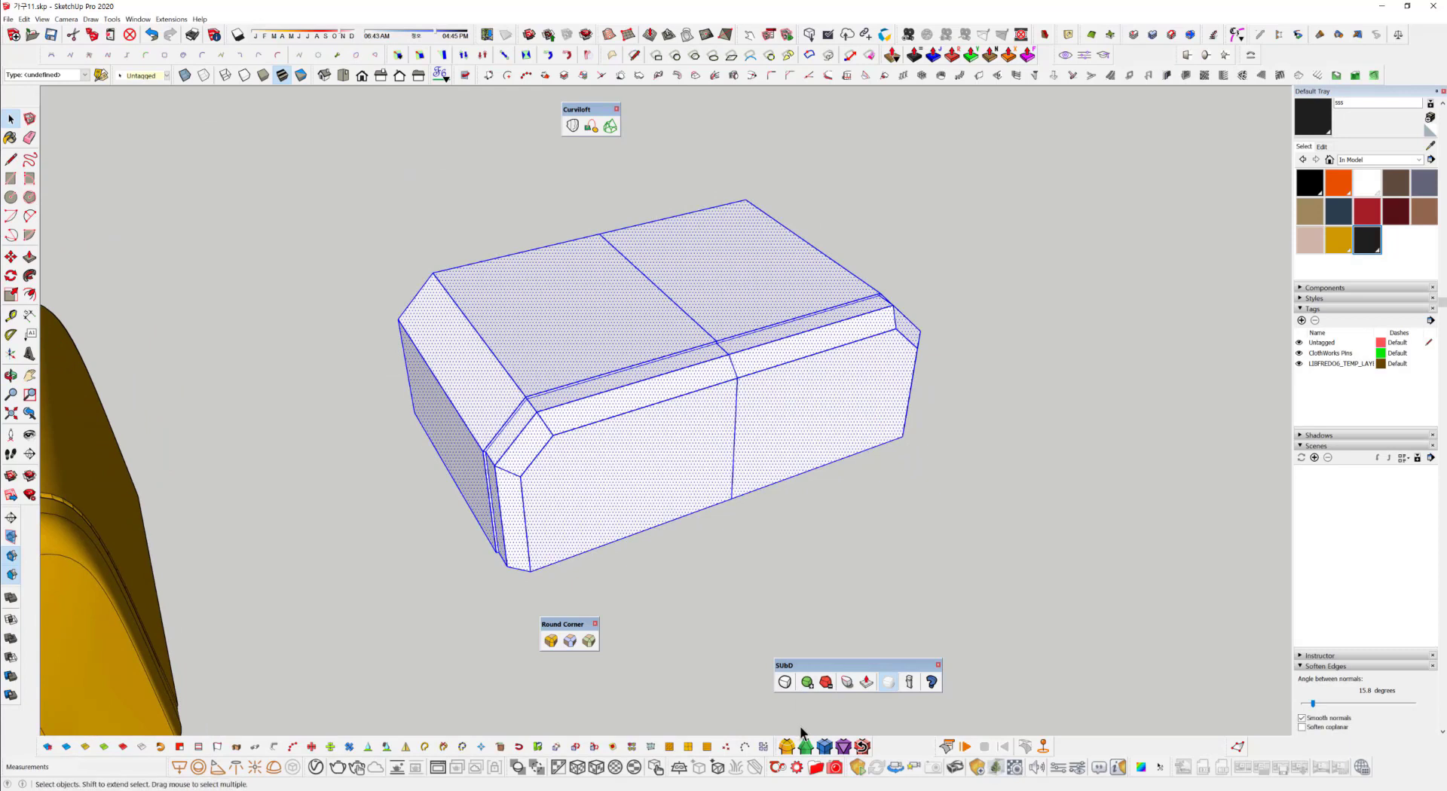
right_click(626, 463)
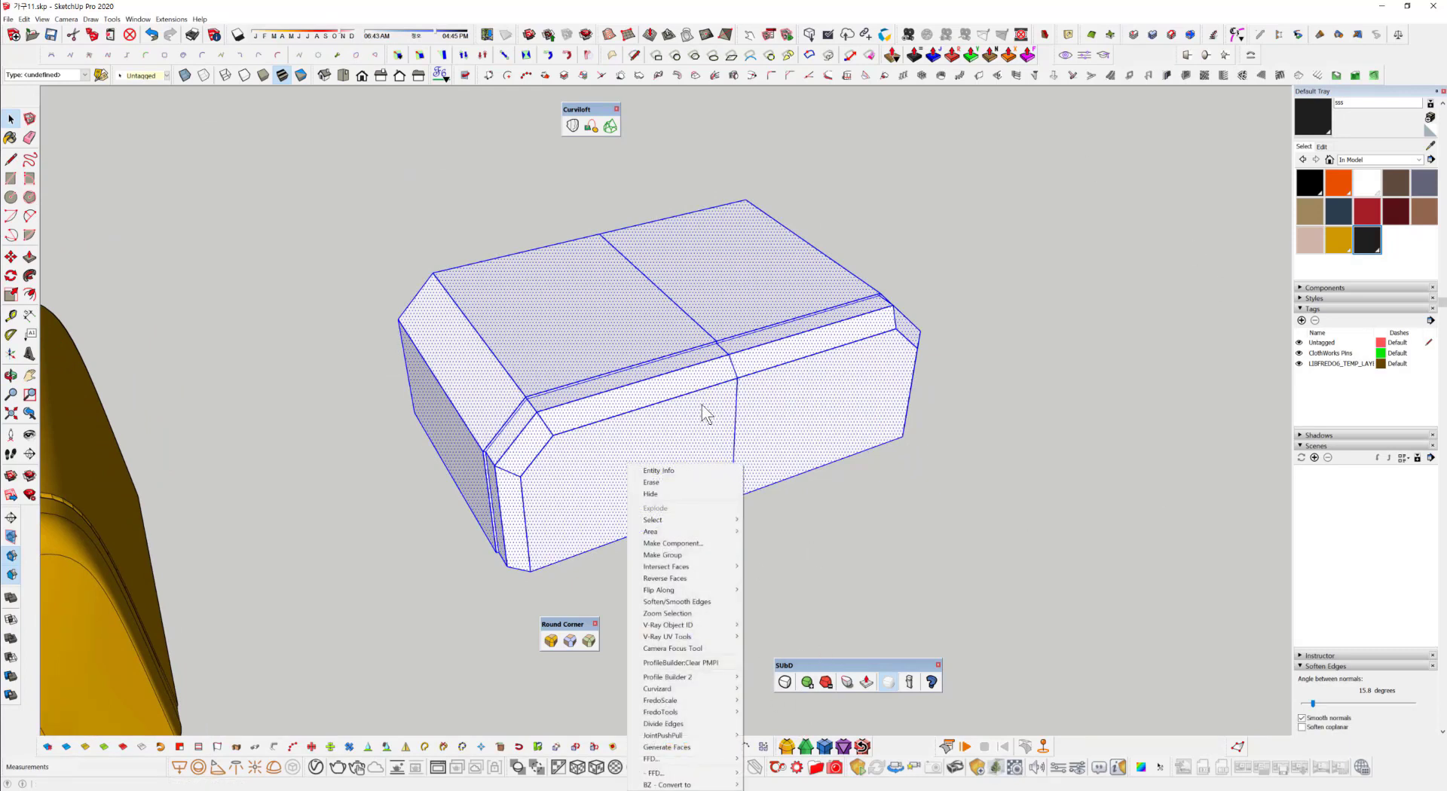
left_click(707, 553)
Smooth the grouped box with SUbD subdivision and increase its number of subdivisions.
middle_click_drag(848, 508, 791, 445)
left_click(753, 517)
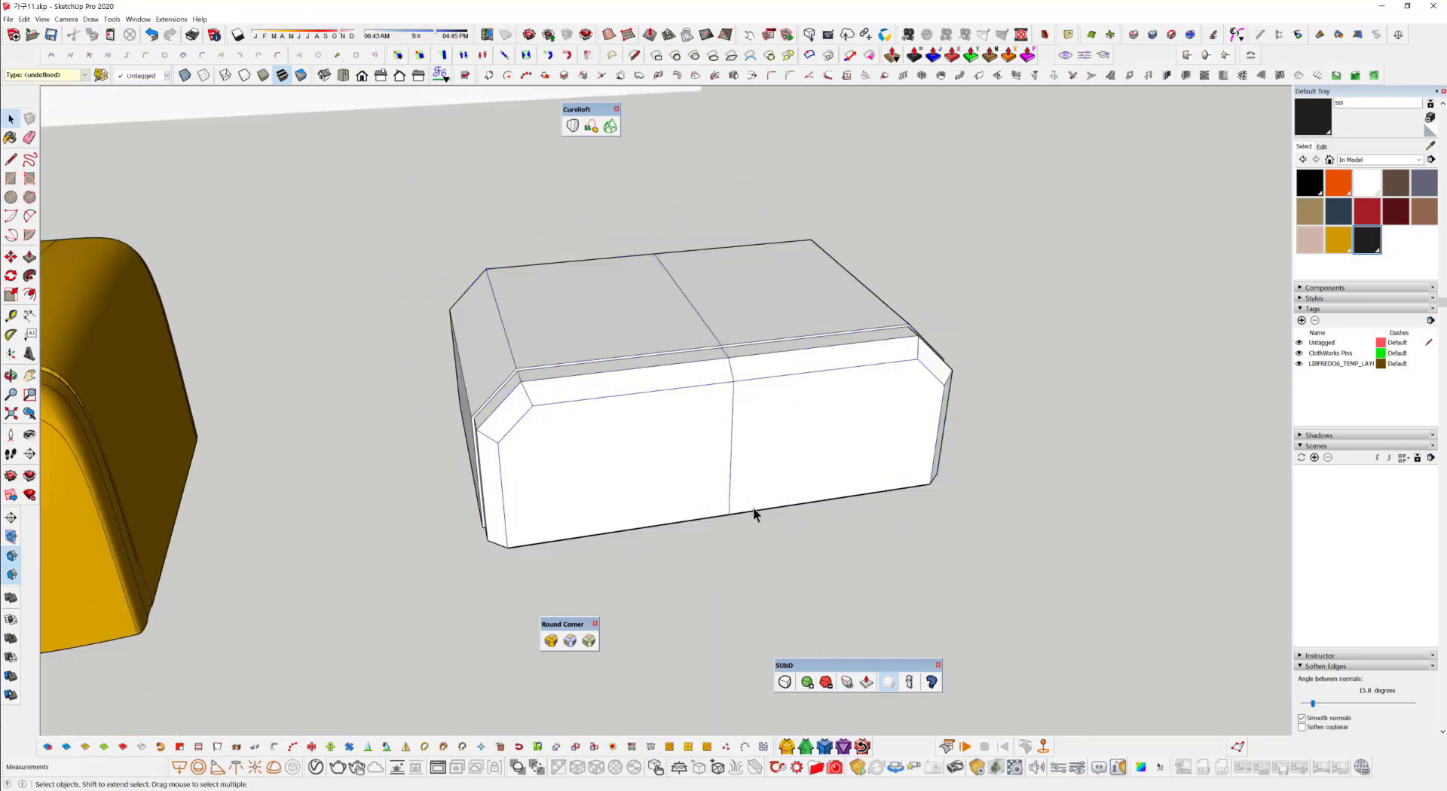
middle_click_drag(648, 369, 667, 419)
left_click(667, 418)
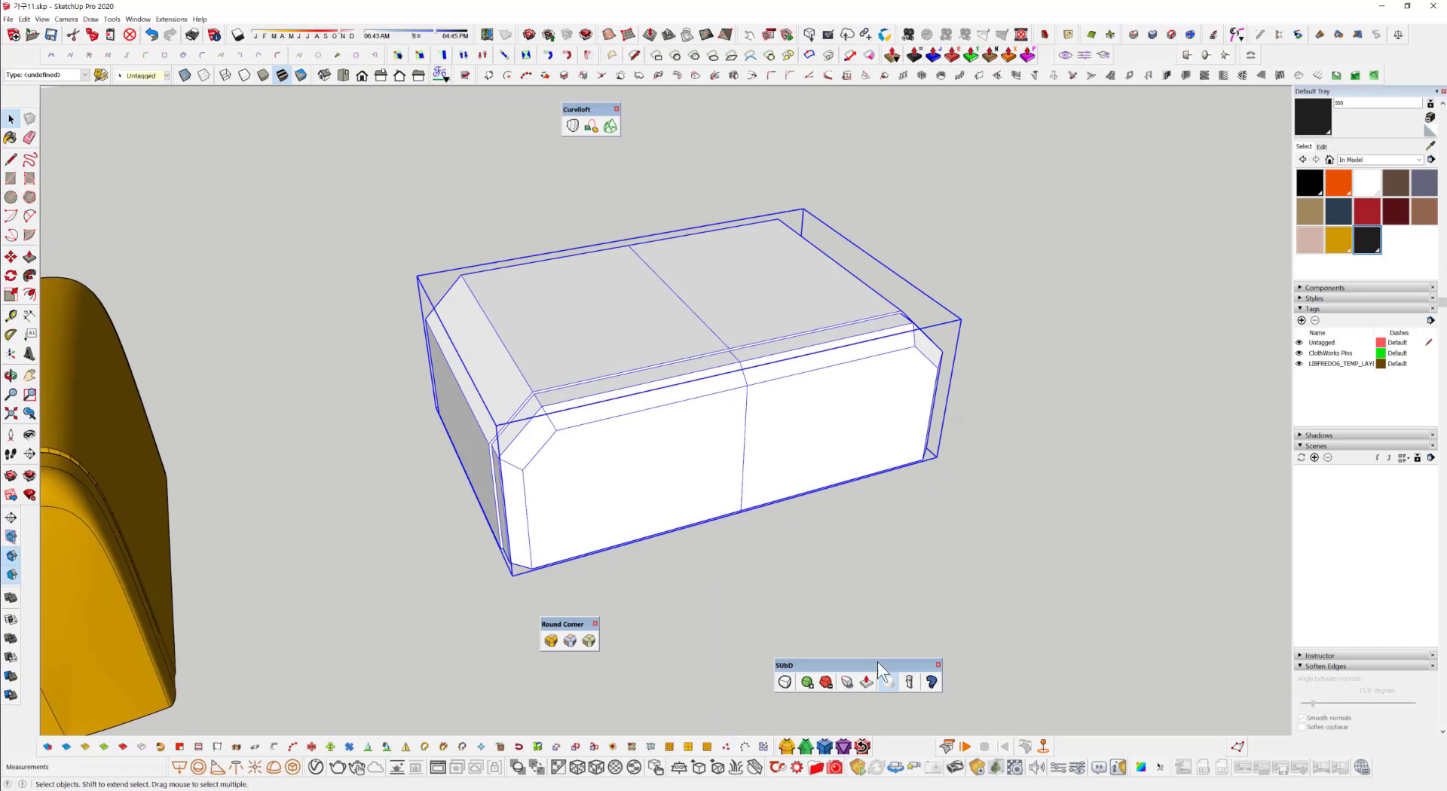
left_click(784, 682)
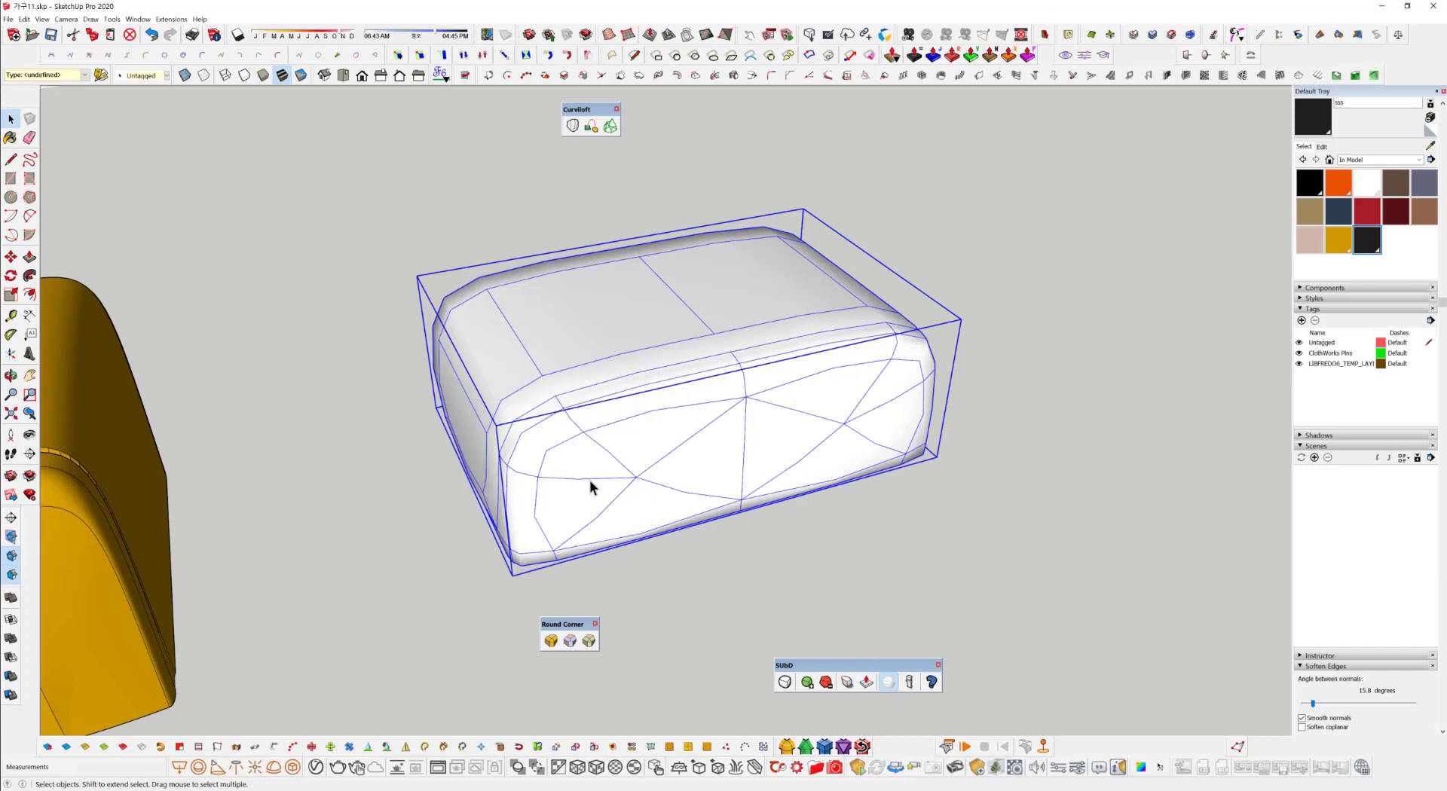
left_click(807, 681)
left_click(806, 681)
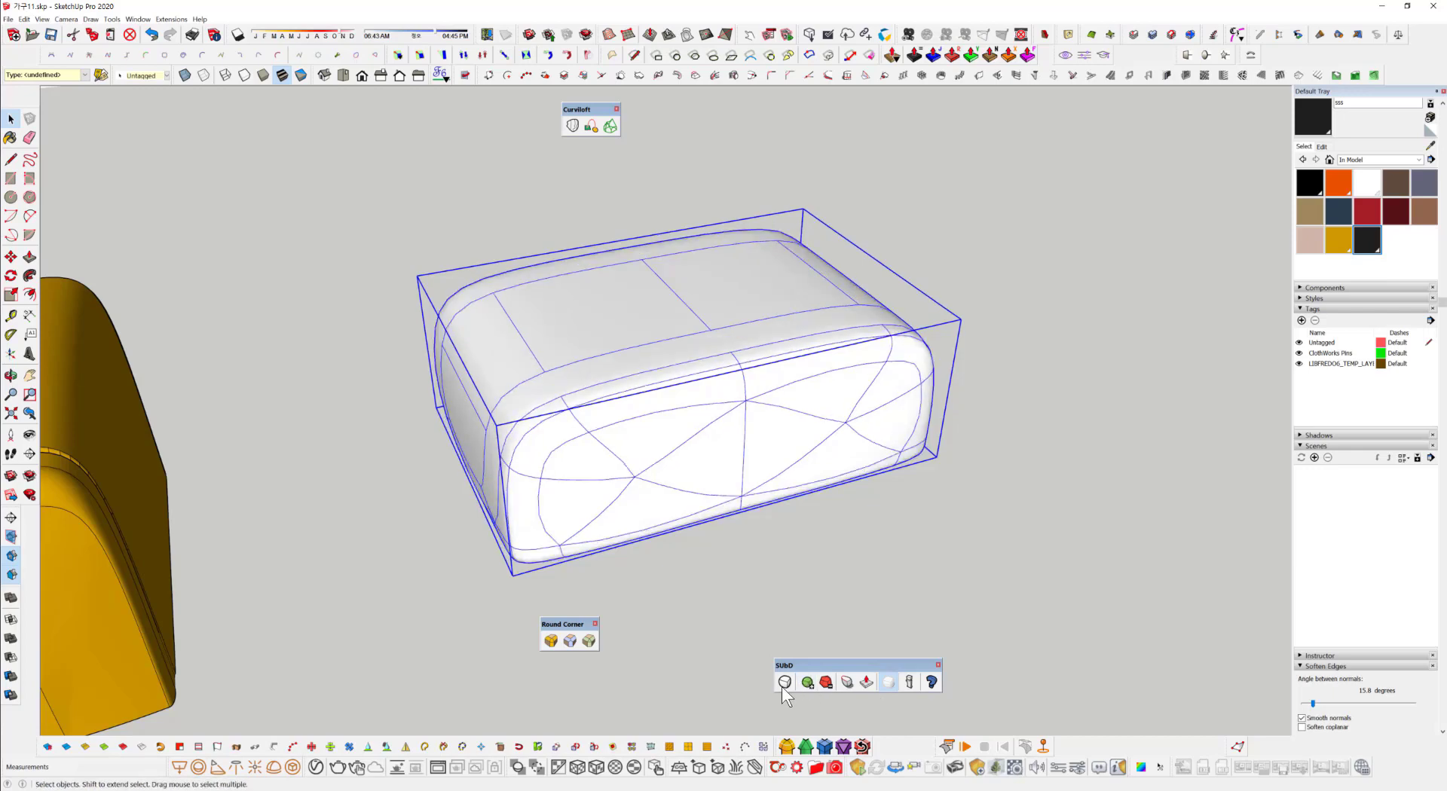
Reduce the number of subdivisions of the rounded box by one level.
middle_click_drag(729, 536, 758, 429)
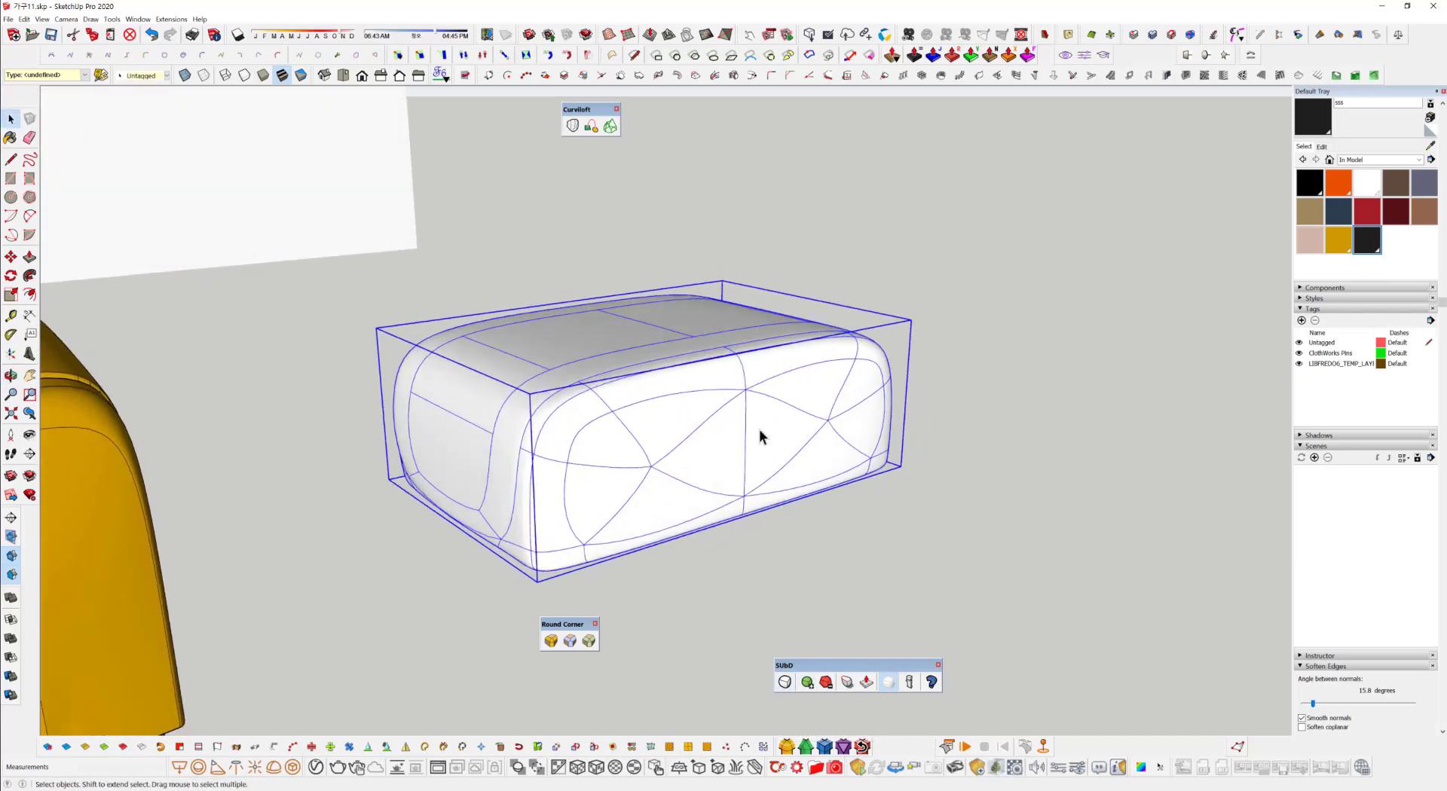
scroll(648, 445, "up", 3)
middle_click_drag(614, 446, 575, 598)
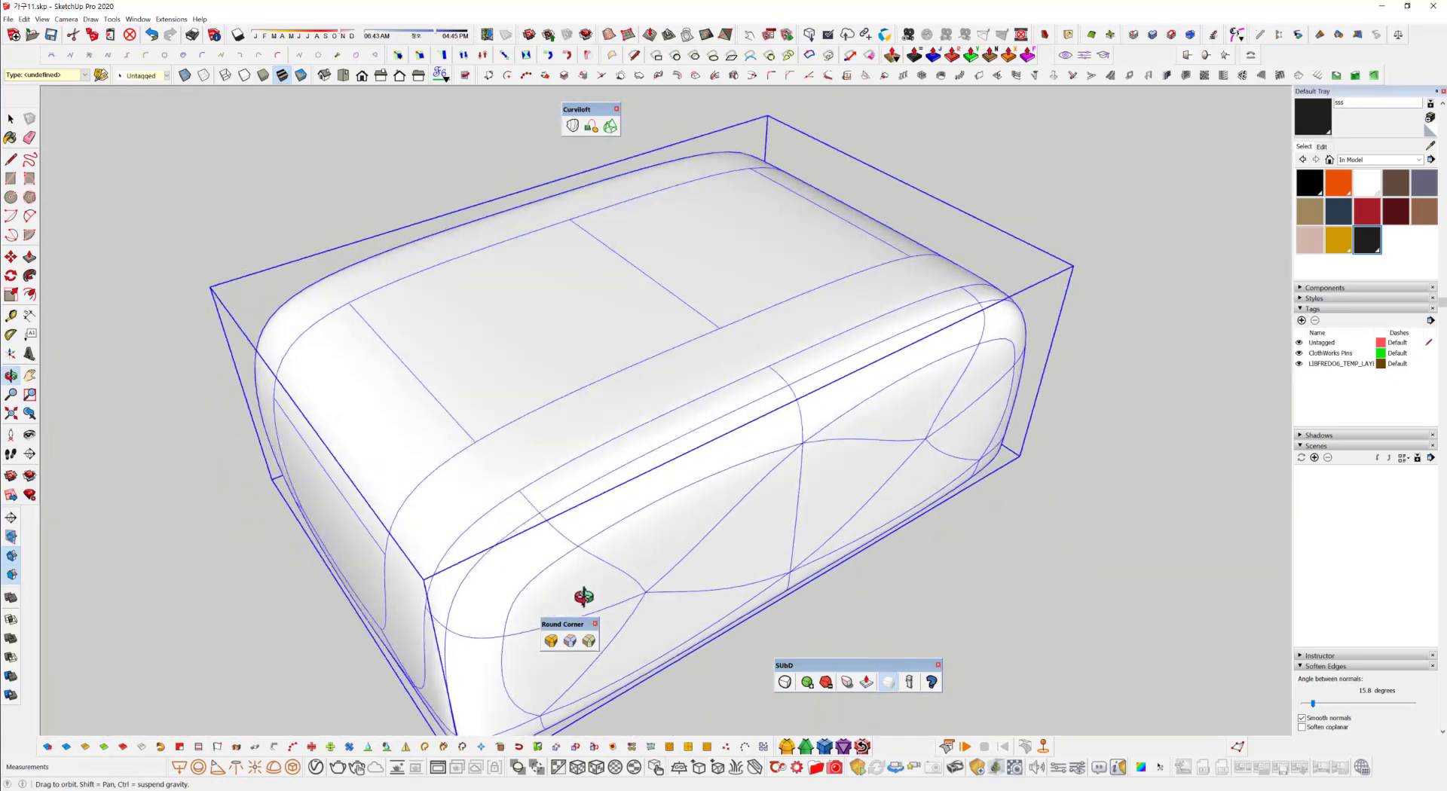
scroll(655, 395, "up", 3)
middle_click_drag(657, 432, 581, 433)
scroll(691, 430, "down", 3)
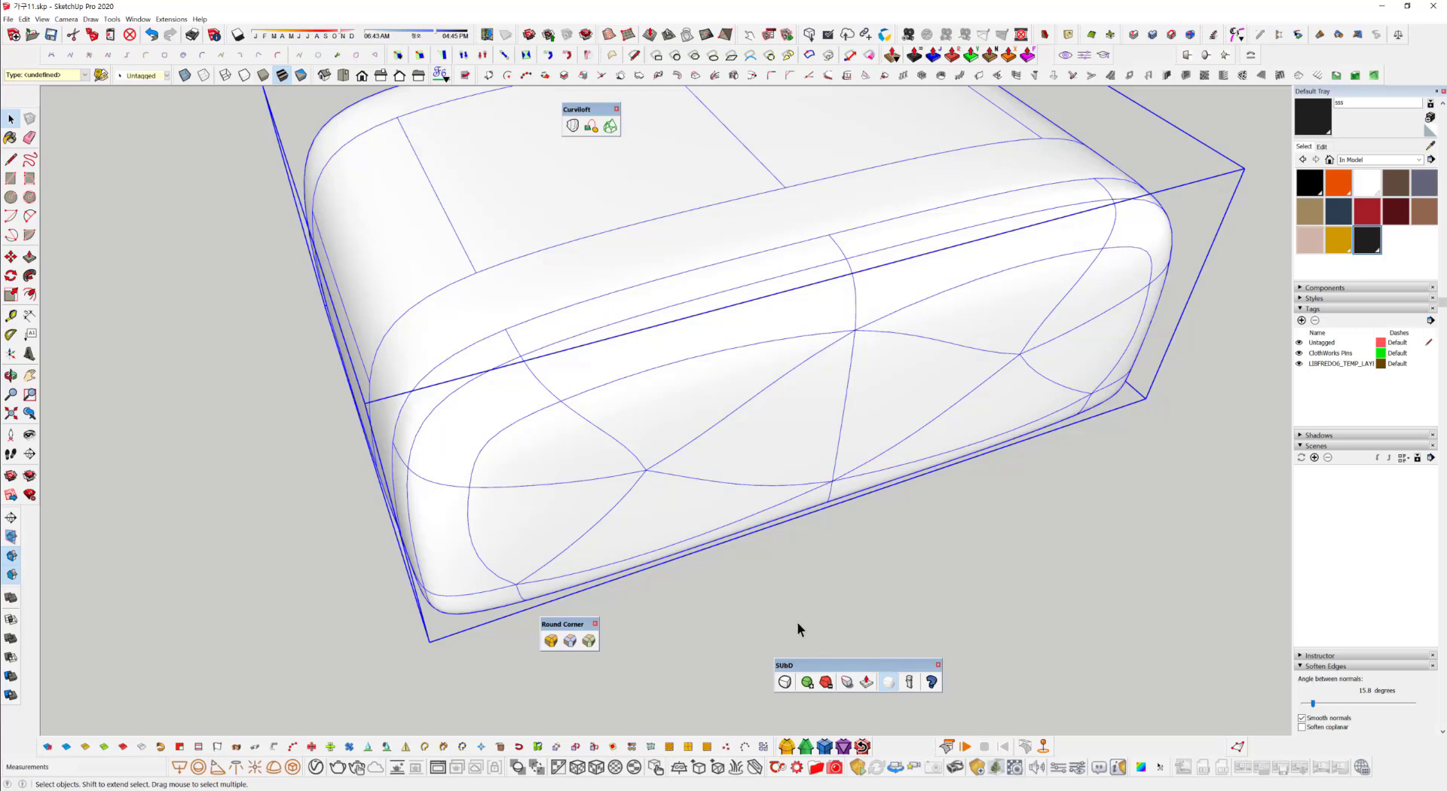
left_click(828, 684)
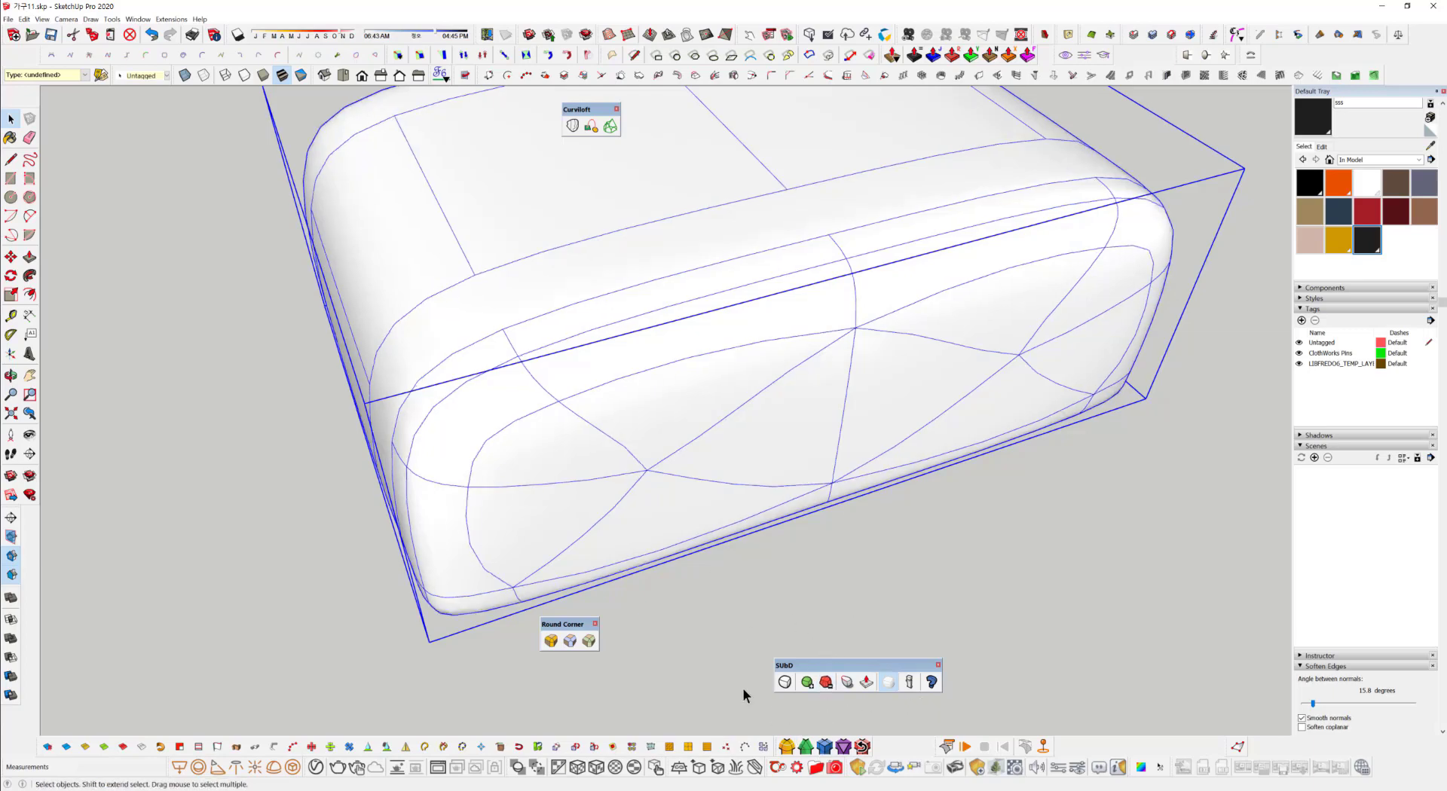
Open the subdivided group for editing and select the narrow face under its upper front edge.
mouse_move(611, 445)
middle_mouse_down()
mouse_move(846, 422)
mouse_move(930, 336)
mouse_move(875, 375)
mouse_move(670, 400)
mouse_move(698, 420)
mouse_move(892, 365)
mouse_move(622, 358)
mouse_move(575, 462)
mouse_move(507, 536)
mouse_move(678, 483)
mouse_move(597, 436)
middle_mouse_up()
scroll(631, 326, "up", 3)
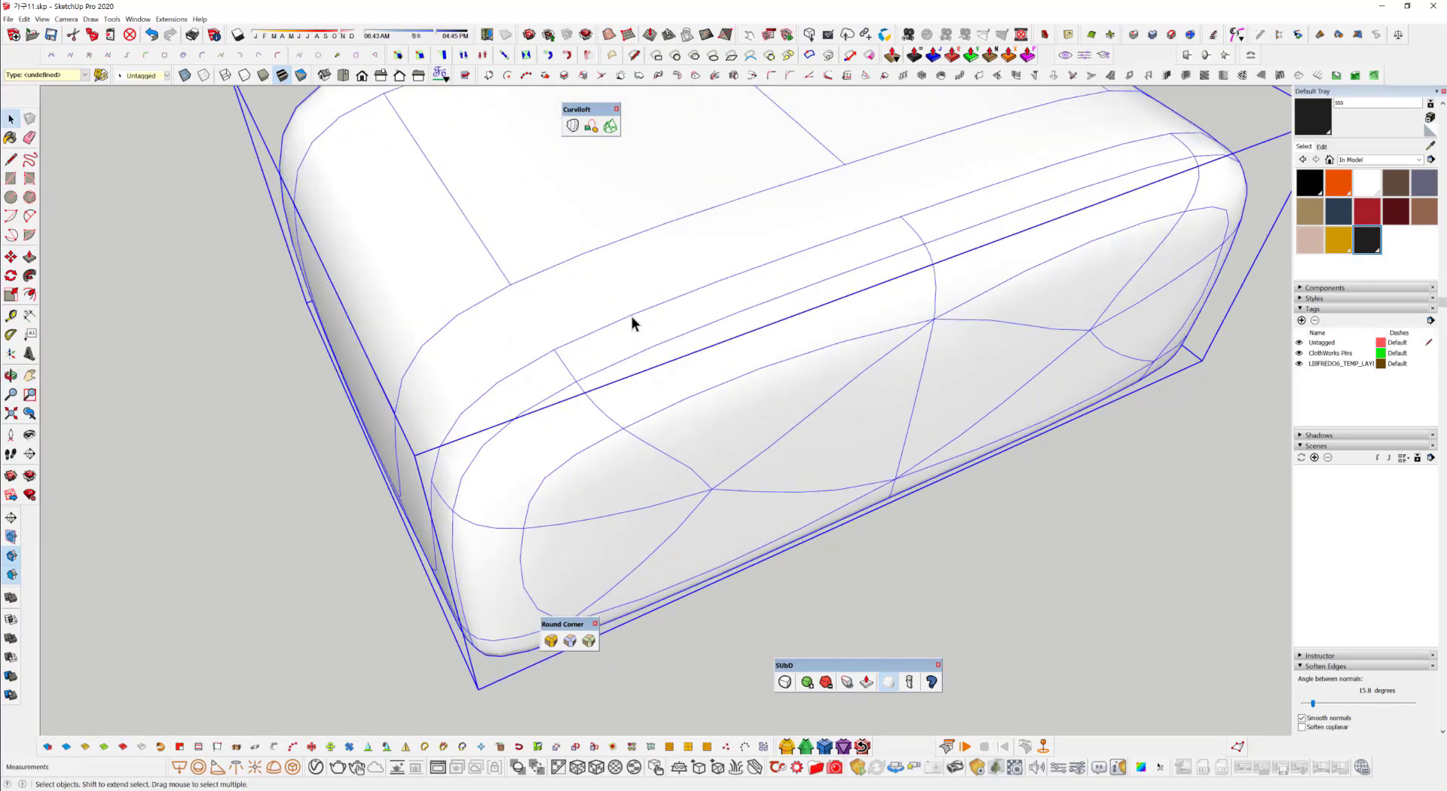
double_click(681, 351)
left_click(682, 351)
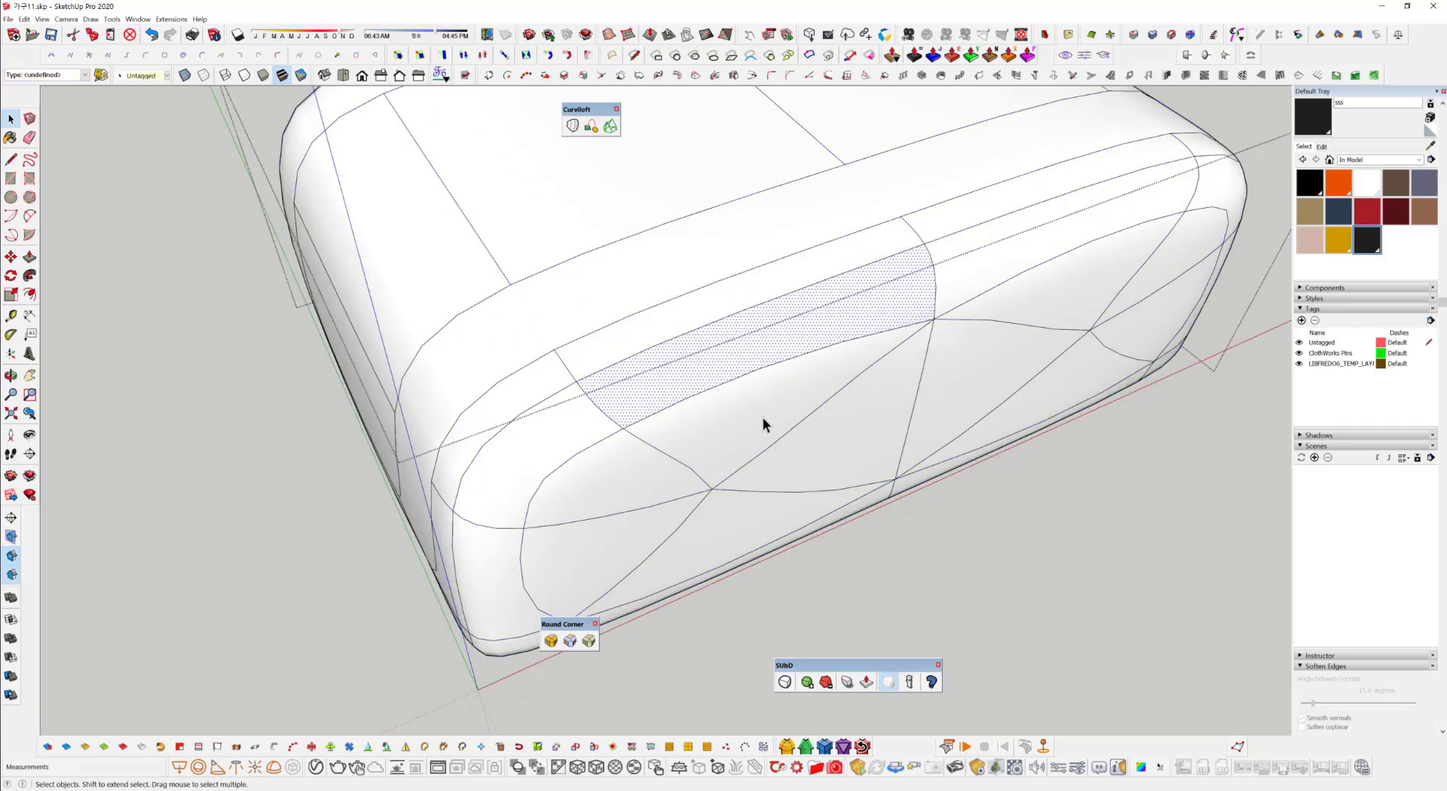
middle_click_drag(762, 418, 765, 327)
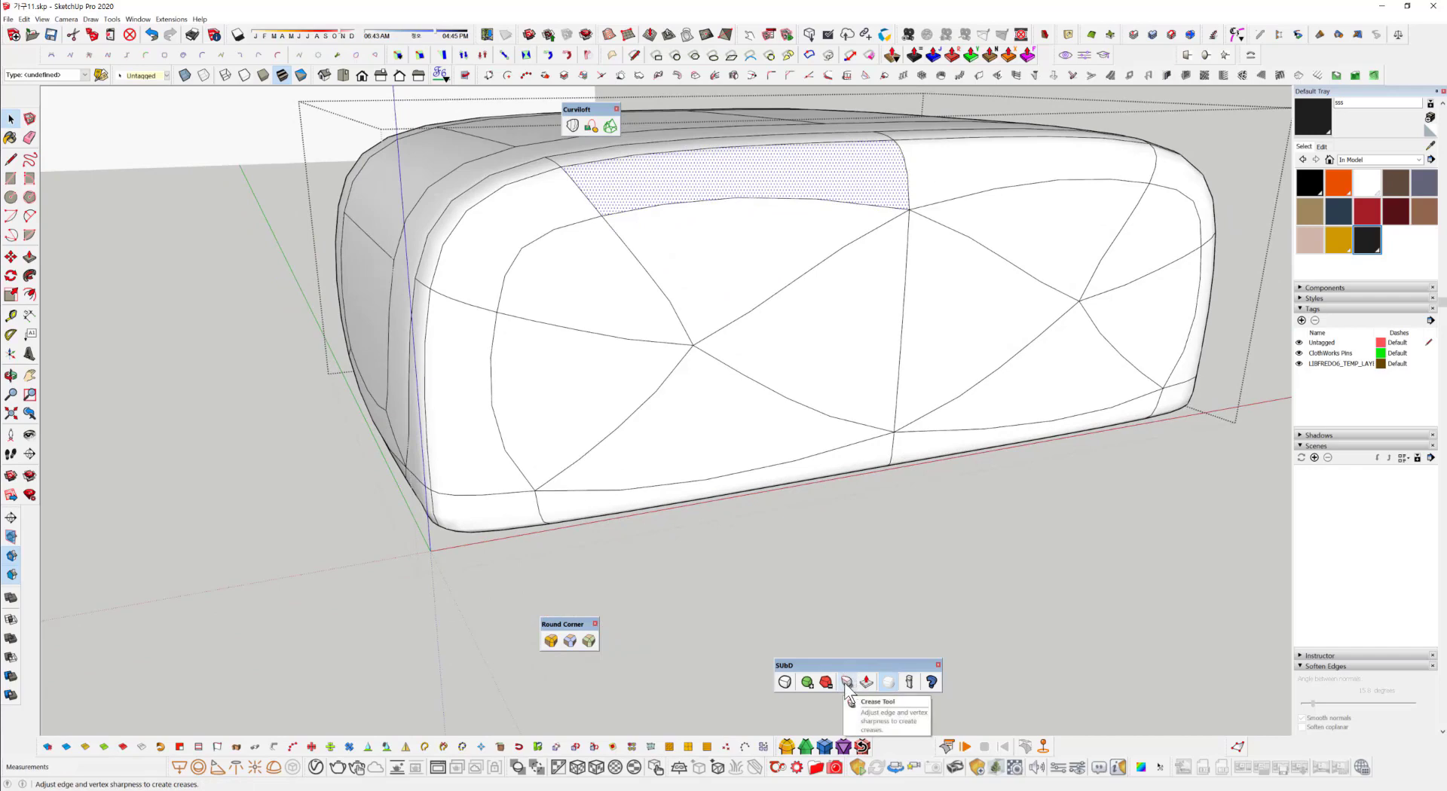
middle_click_drag(736, 340, 862, 397)
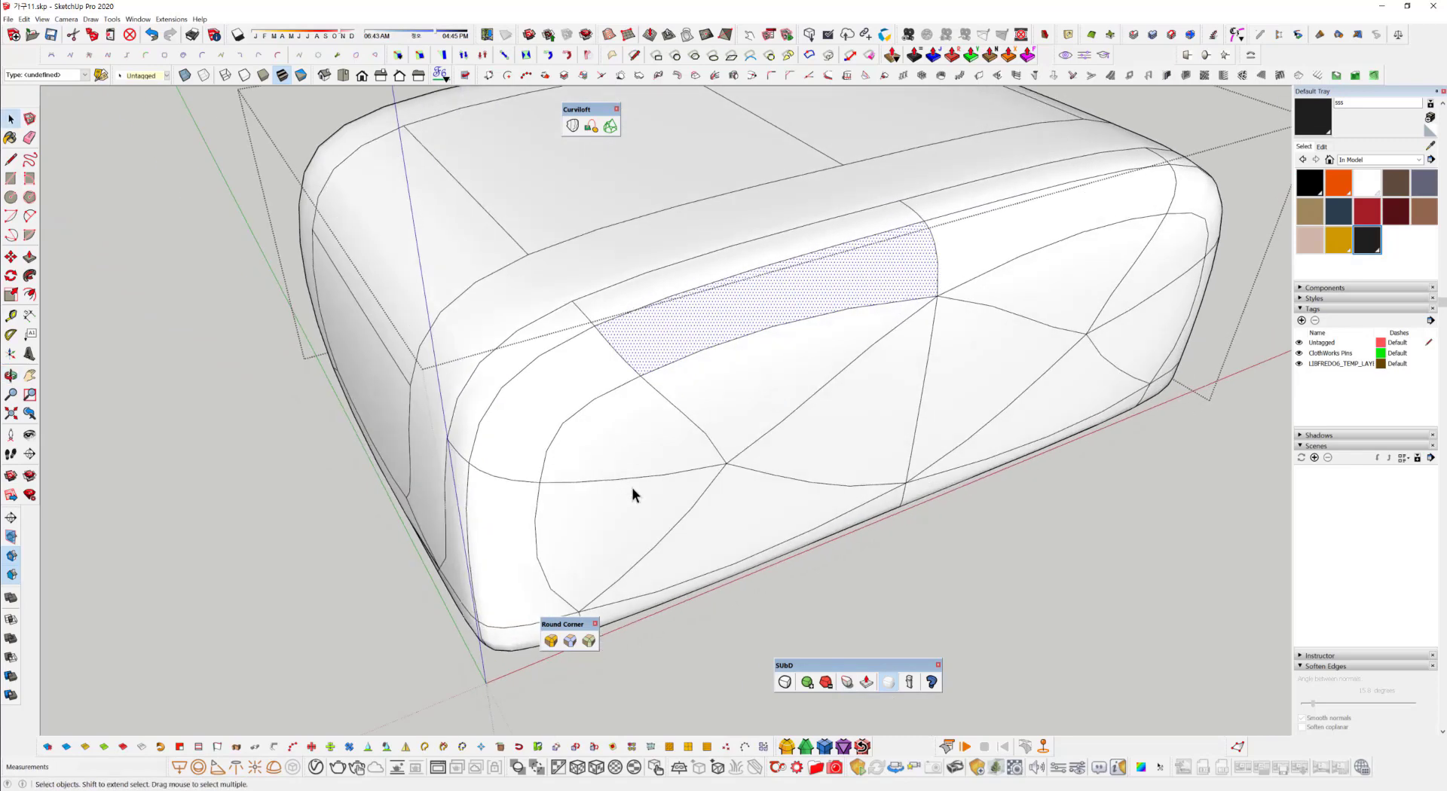
middle_click_drag(632, 494, 686, 316)
middle_click_drag(714, 381, 739, 313)
Select the rounded bottom-edge faces with their edges along one short side, the adjoining corners and the long front side.
left_click(600, 285)
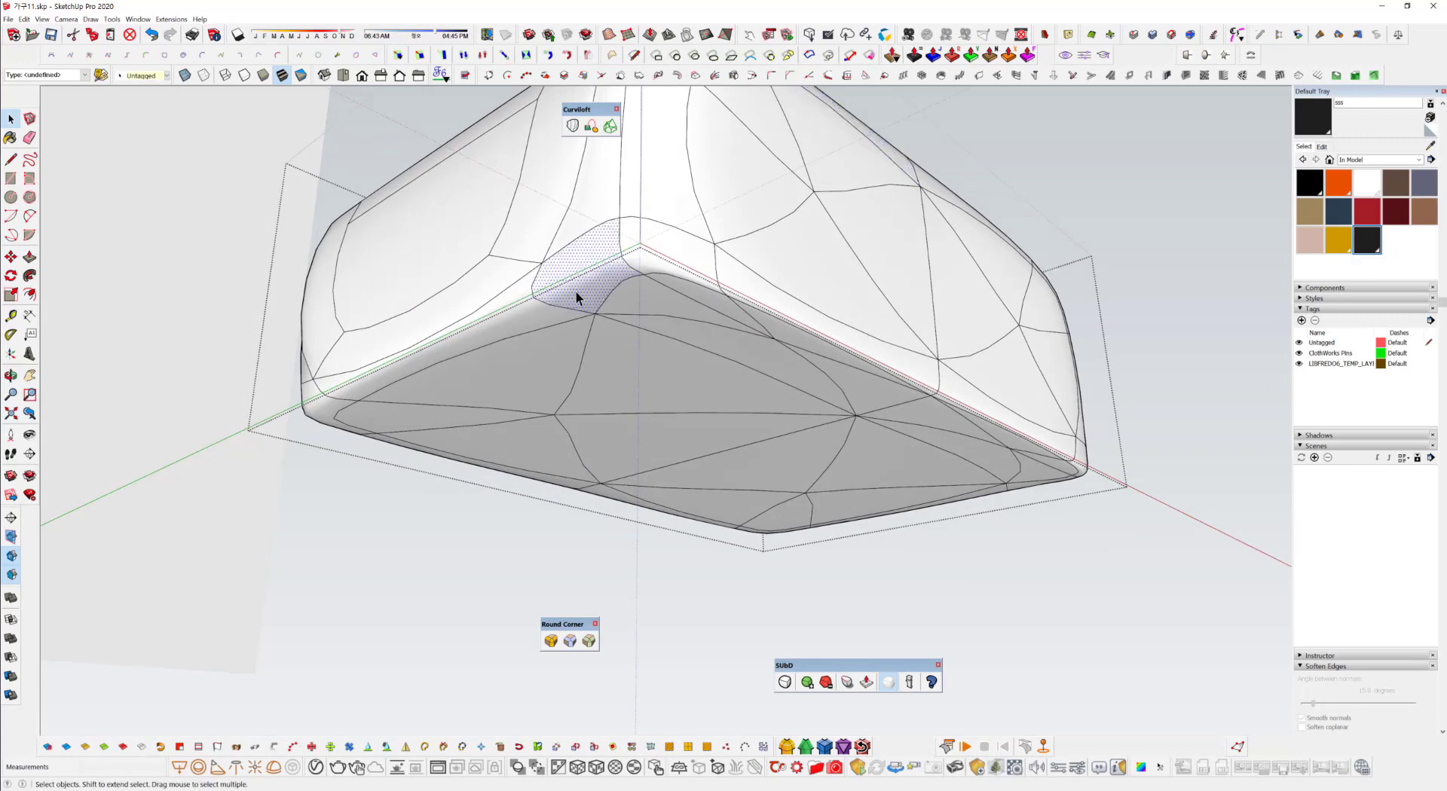
double_click(576, 291)
double_click(536, 312, "ctrl")
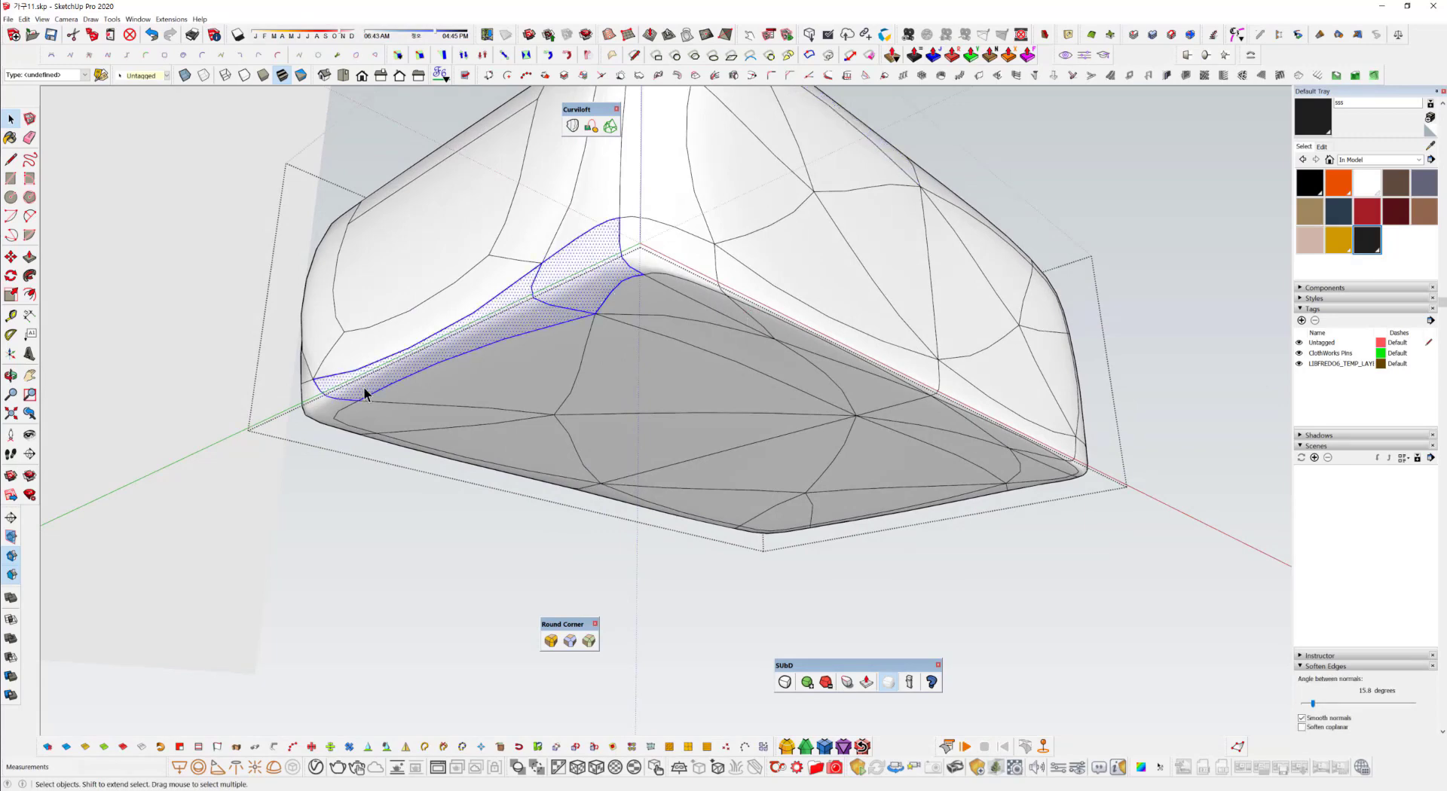
double_click(694, 265, "ctrl")
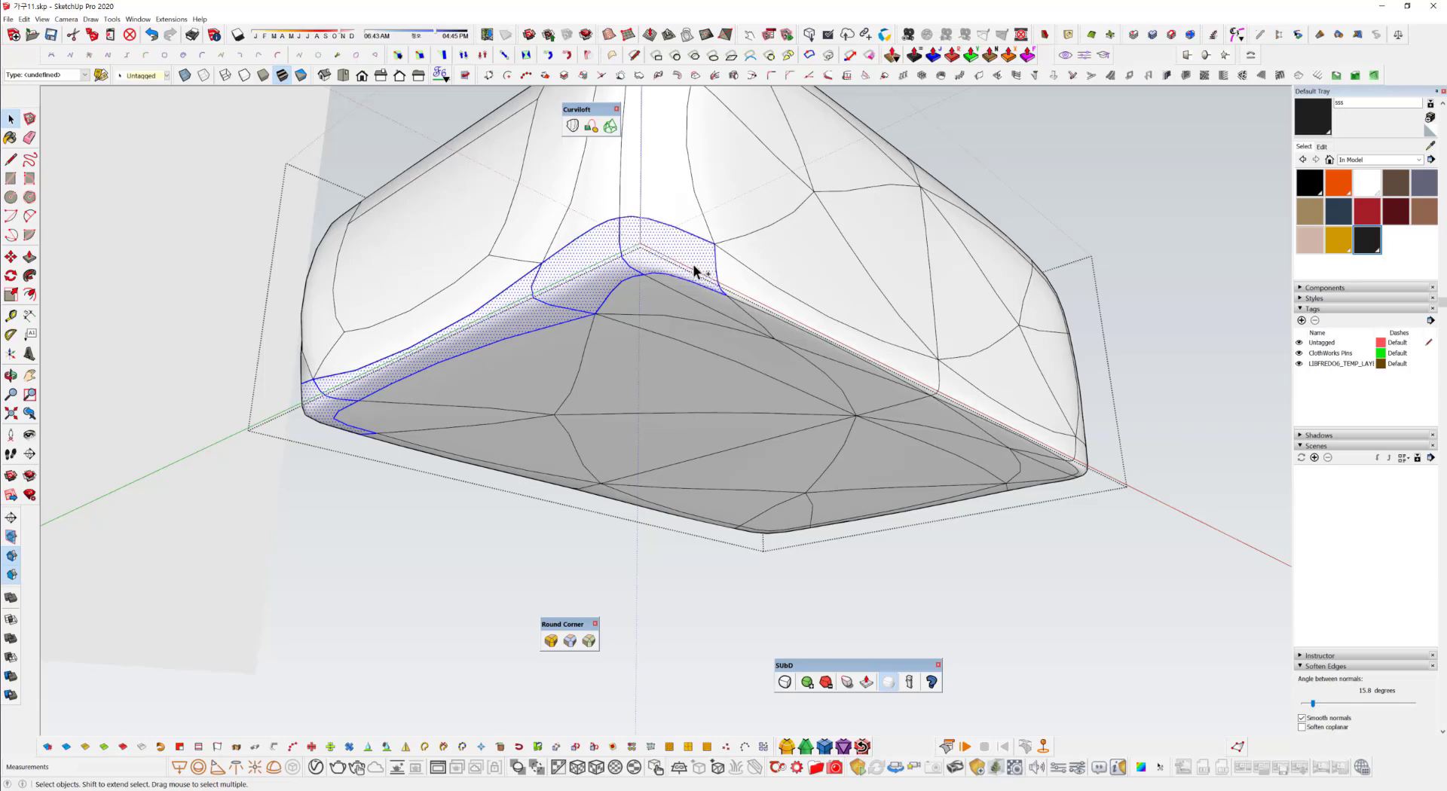
middle_click_drag(693, 264, 563, 269)
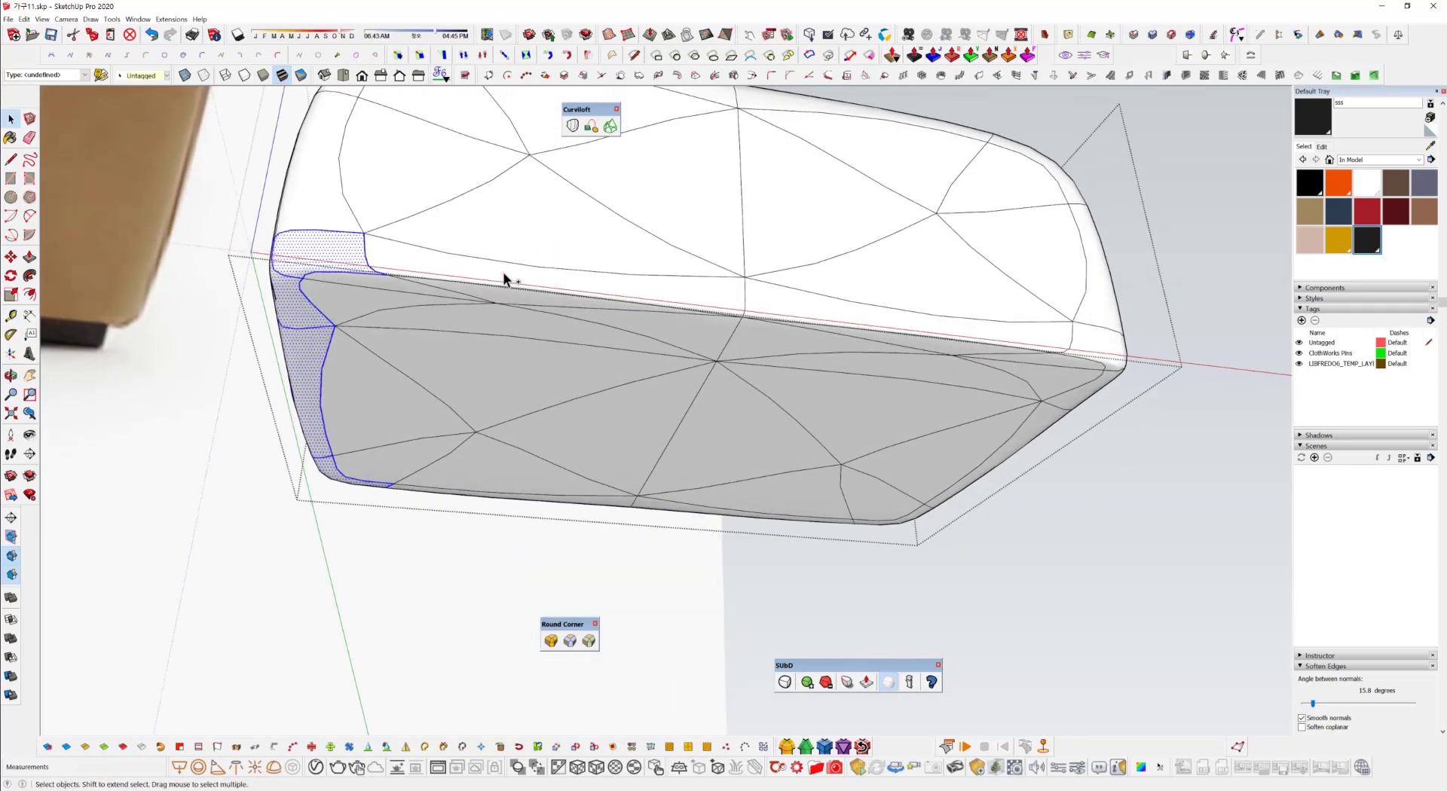
double_click(685, 296, "ctrl")
double_click(826, 307, "ctrl")
Add the bottom-edge faces of the remaining corners, the other short side and the back to the selection.
middle_click_drag(891, 316, 856, 272)
double_click(921, 301, "ctrl")
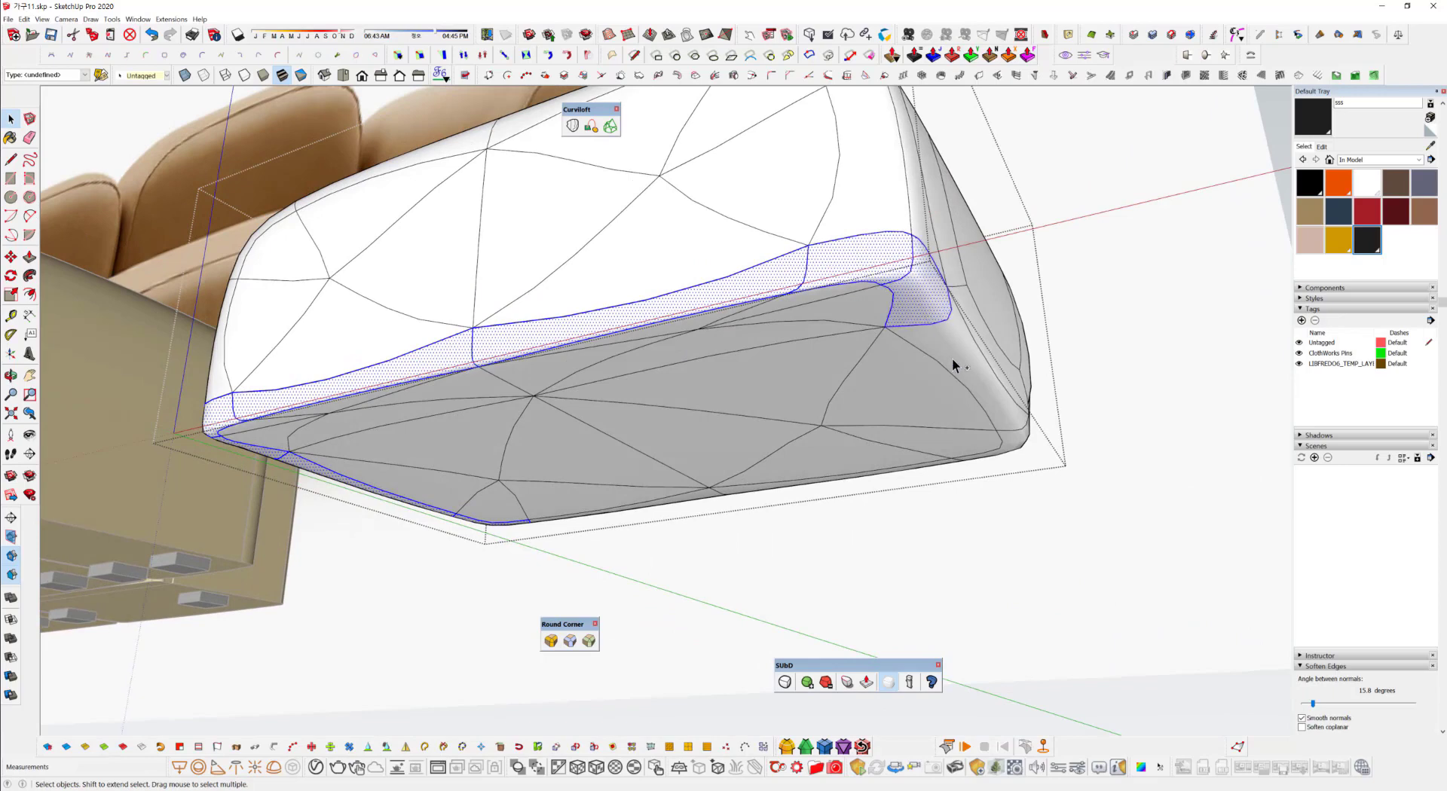
double_click(952, 358, "ctrl")
middle_click_drag(952, 359, 424, 451)
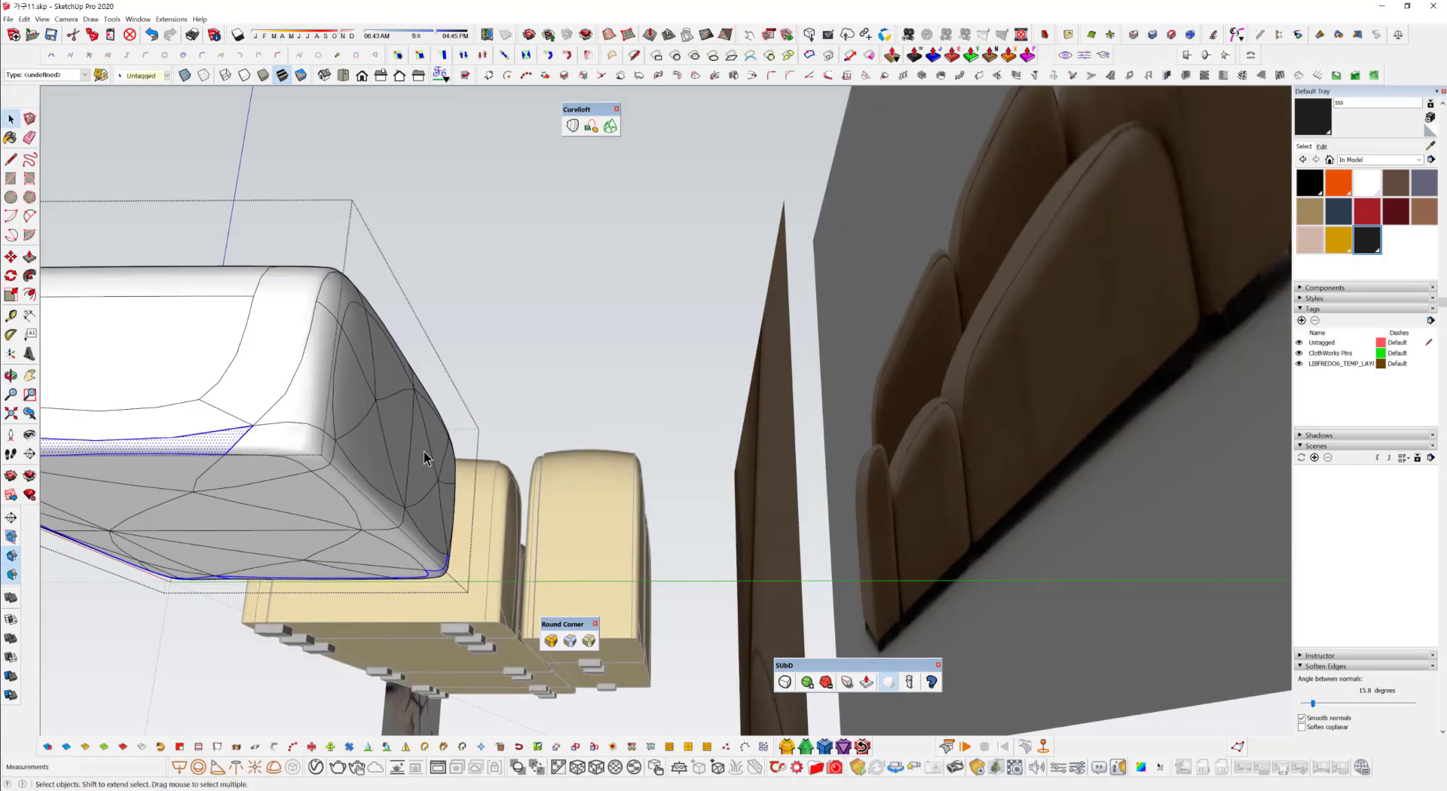
double_click(303, 447, "ctrl")
double_click(354, 493, "ctrl")
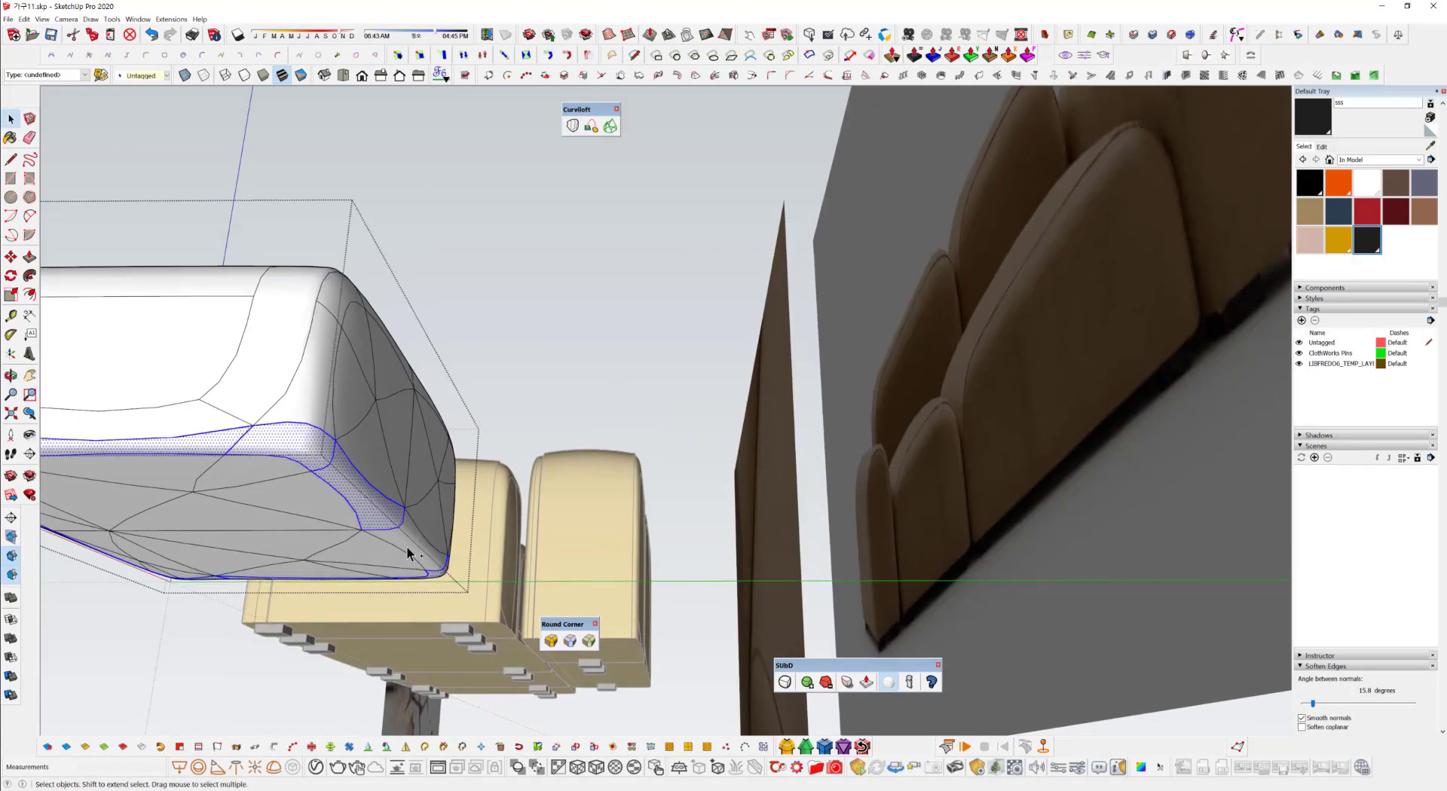
middle_click_drag(408, 551, 782, 419)
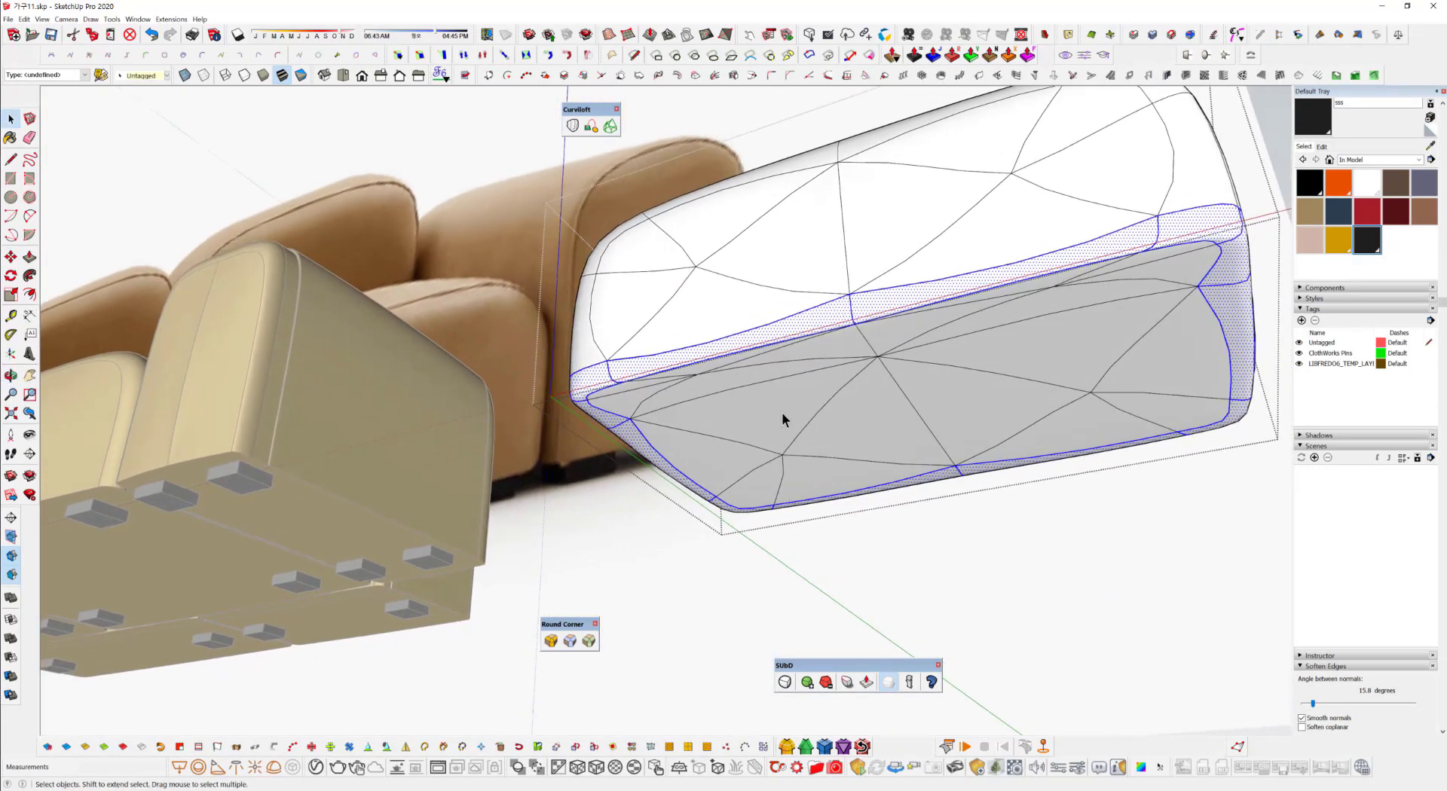
Crease the selected bottom edges to a sharpness of 0.85 with the SUbD Crease tool.
left_click(844, 682)
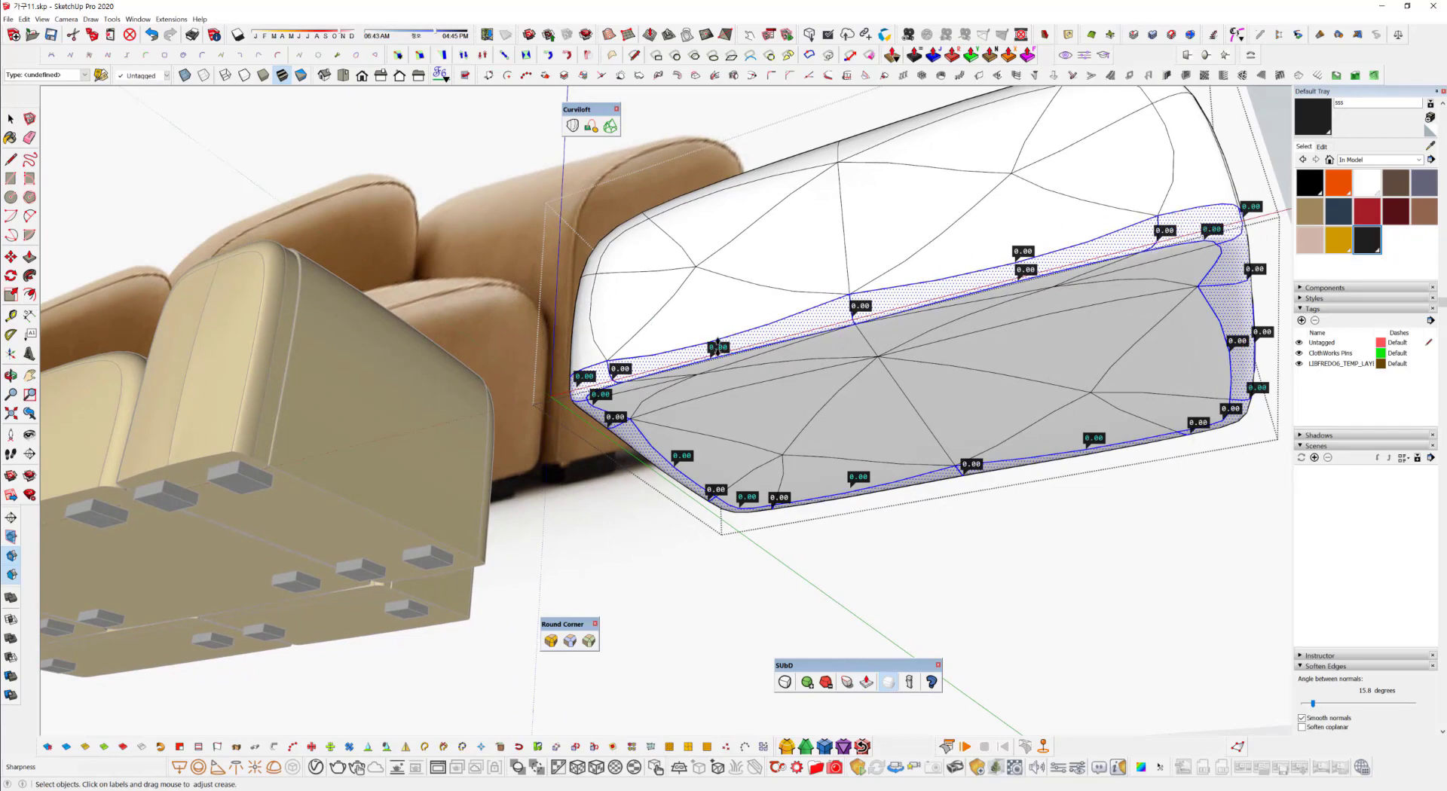
left_click_drag(718, 347, 723, 296)
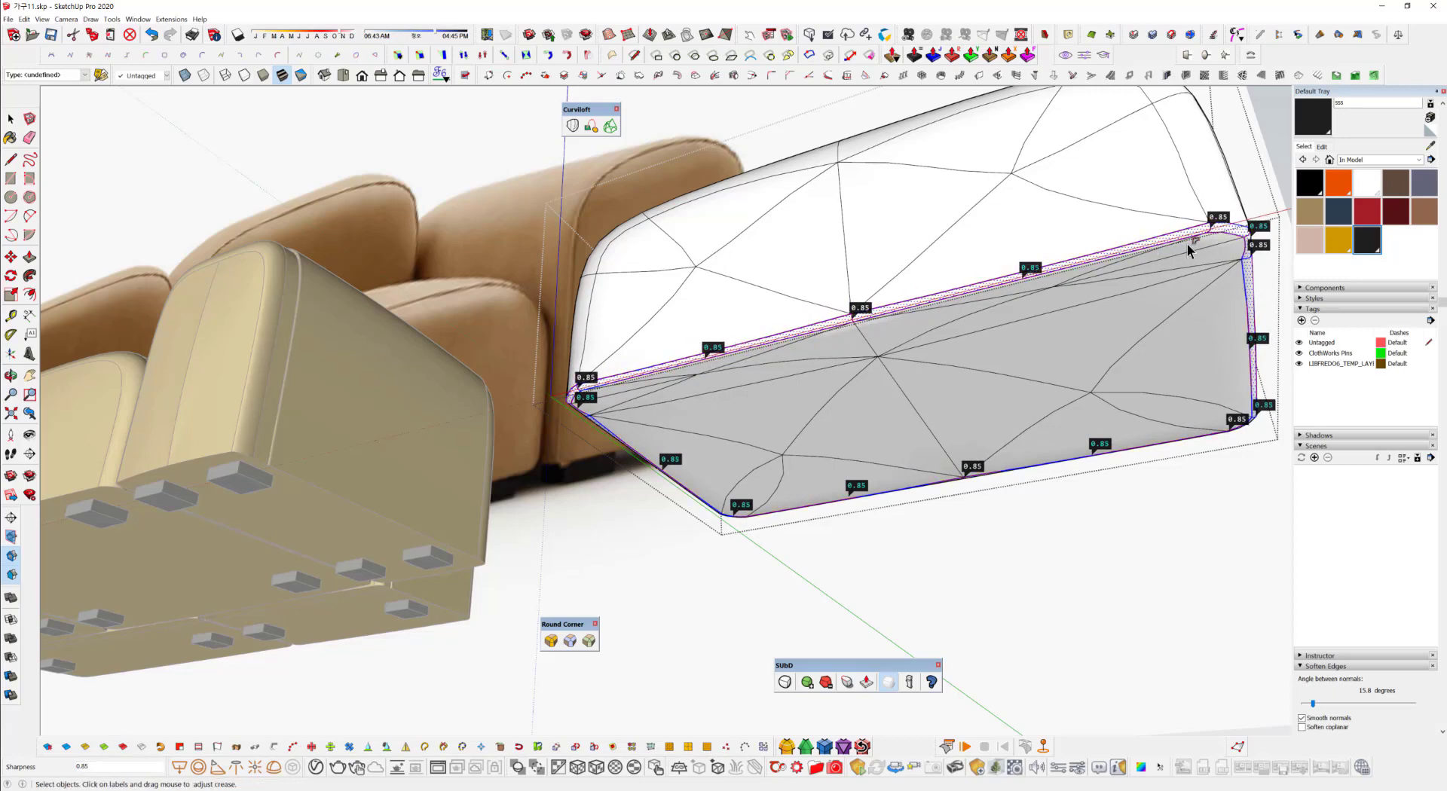
mouse_move(1188, 250)
middle_mouse_down()
mouse_move(1163, 307)
mouse_move(866, 369)
mouse_move(1056, 414)
mouse_move(1154, 485)
mouse_move(947, 345)
mouse_move(1027, 284)
mouse_move(1053, 420)
mouse_move(968, 442)
mouse_move(980, 493)
middle_mouse_up()
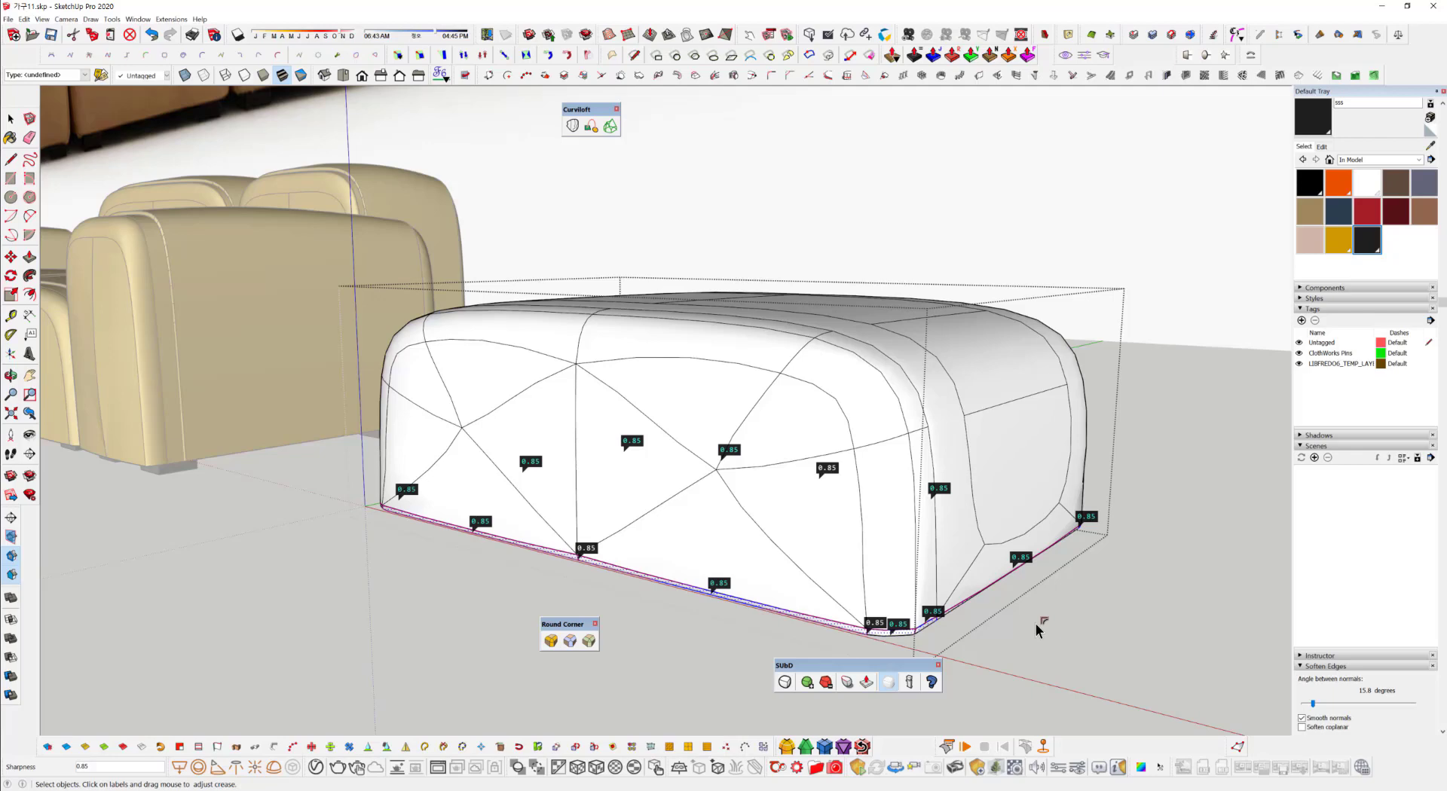
middle_click_drag(1037, 630, 869, 543)
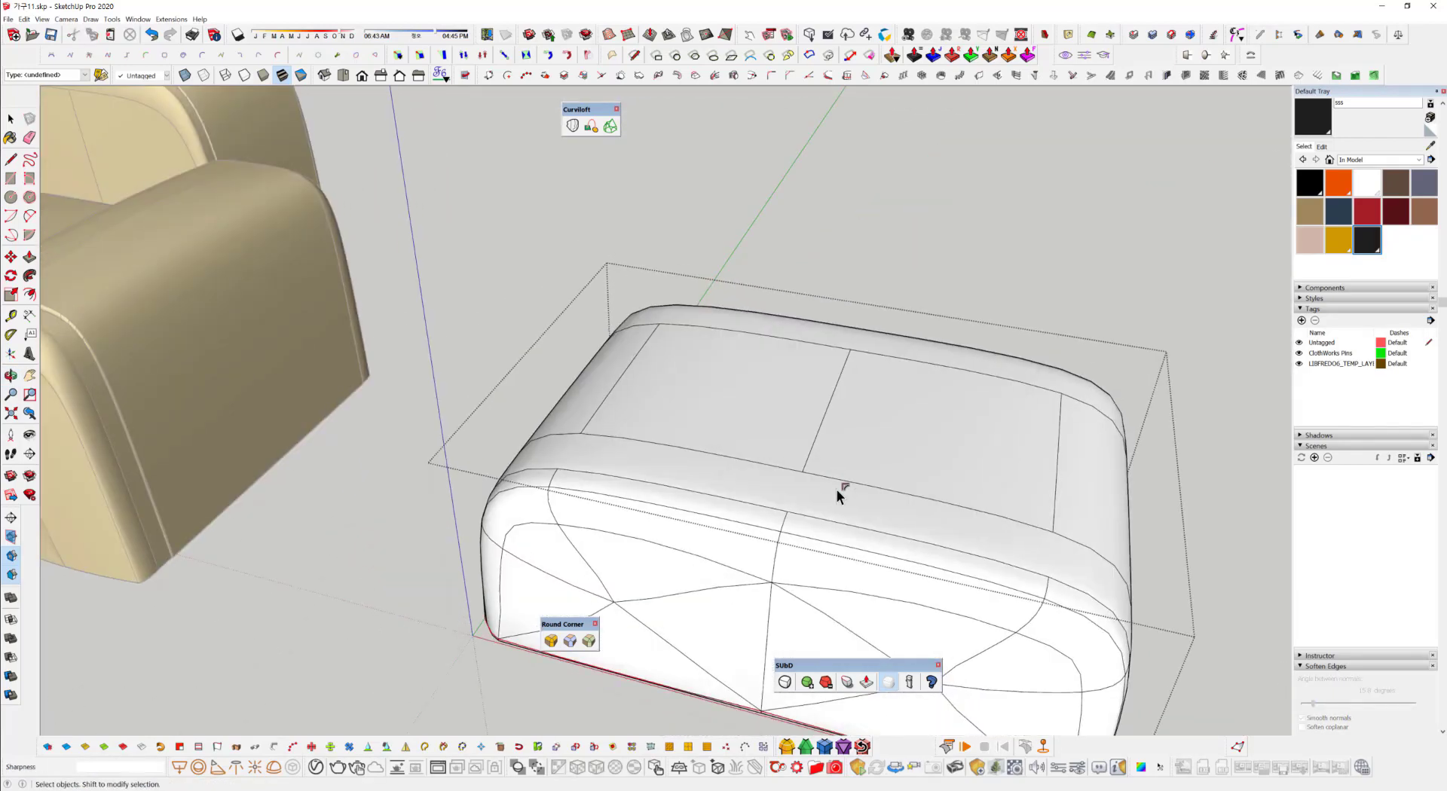
key("space")
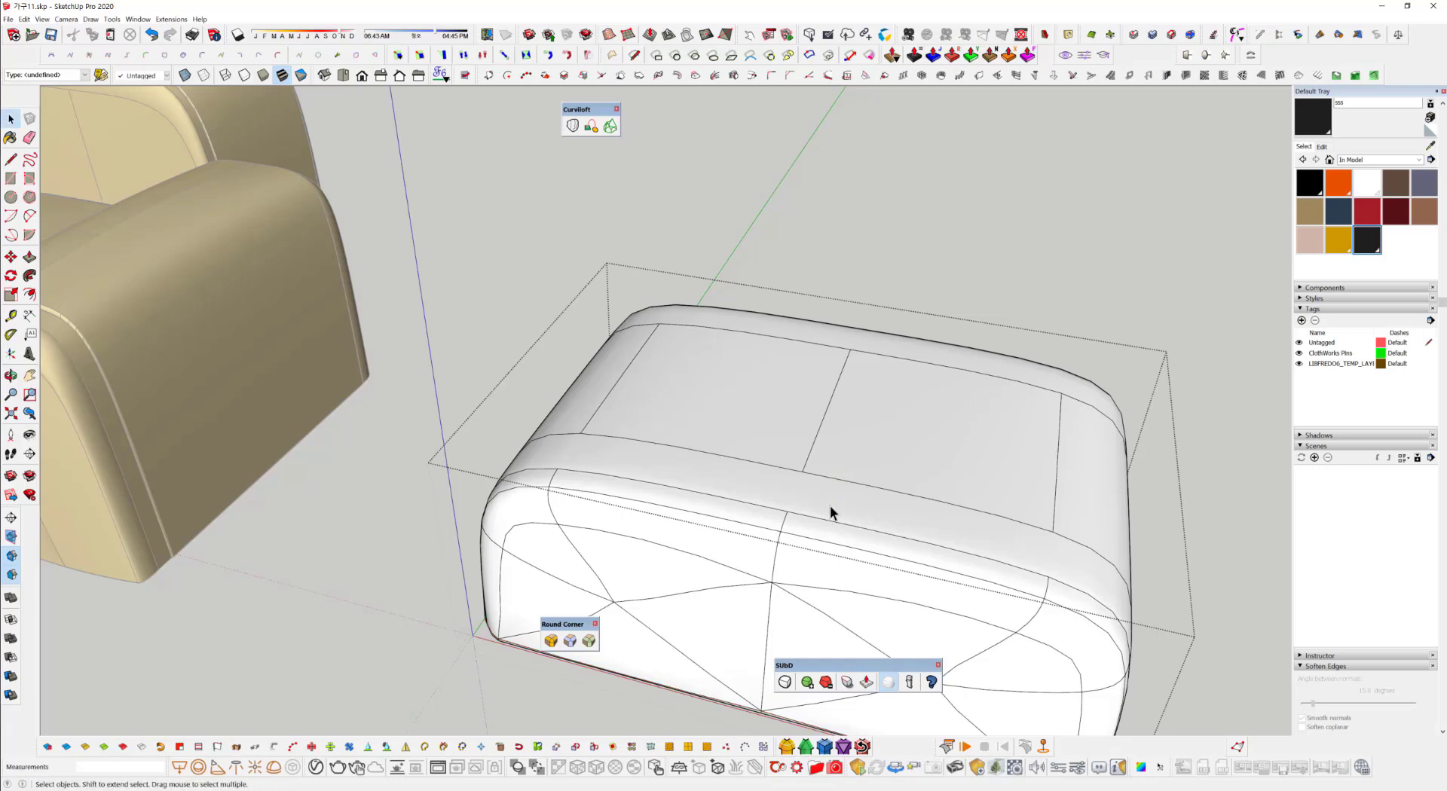
Select the chain of seam edges running up one side, over the front of the top and down the other side.
left_click(830, 505)
middle_click_drag(866, 509, 696, 472)
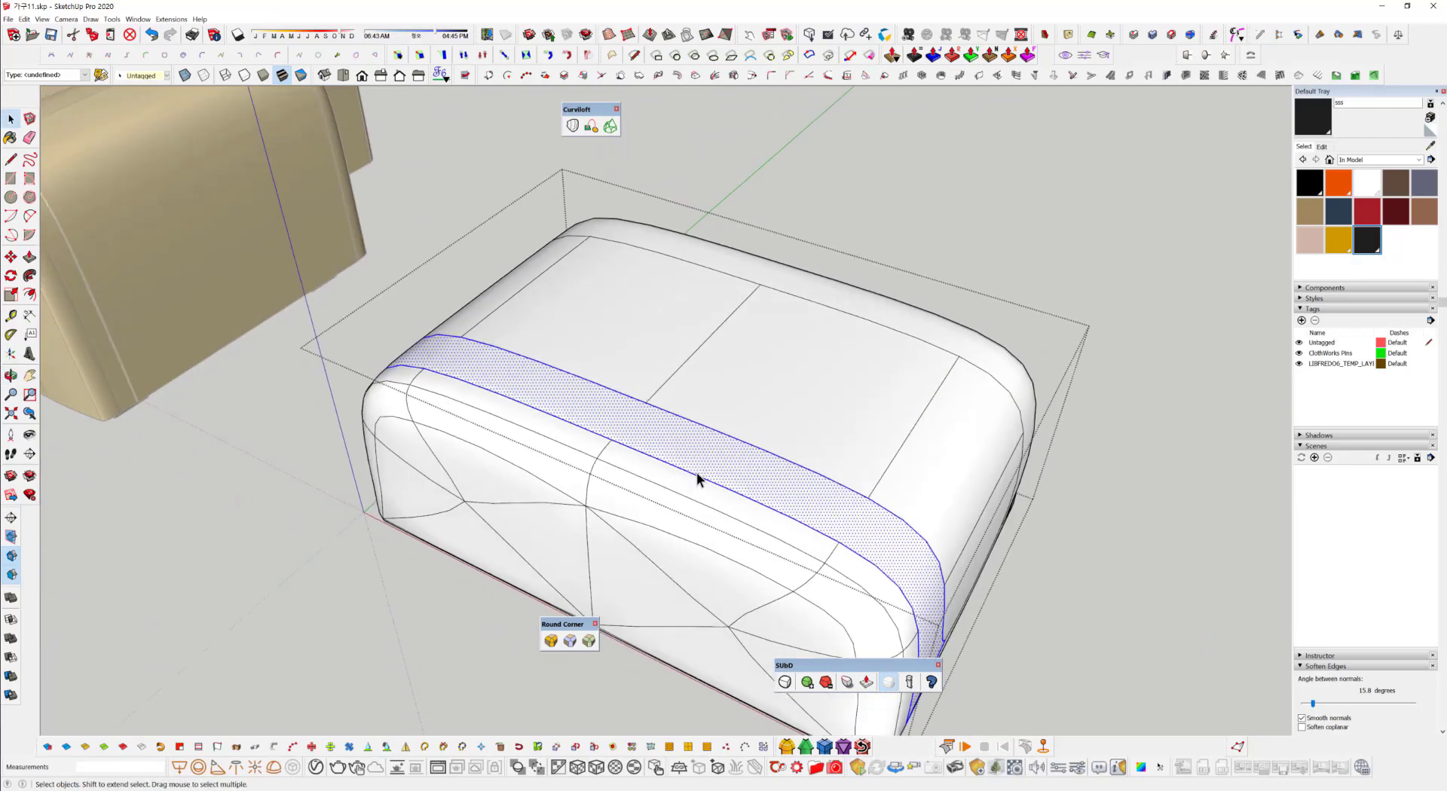
left_click(700, 480)
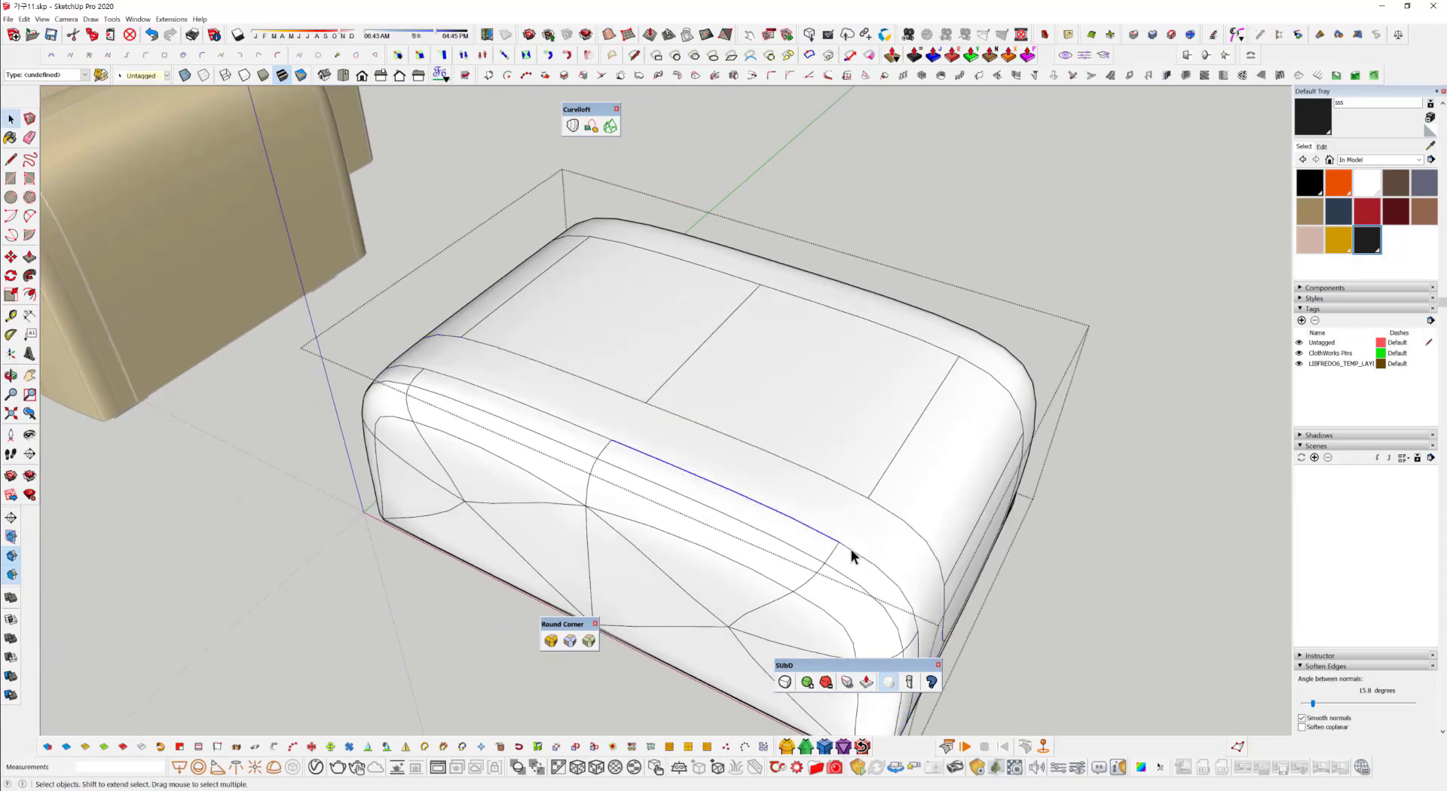
middle_click_drag(872, 585, 894, 428)
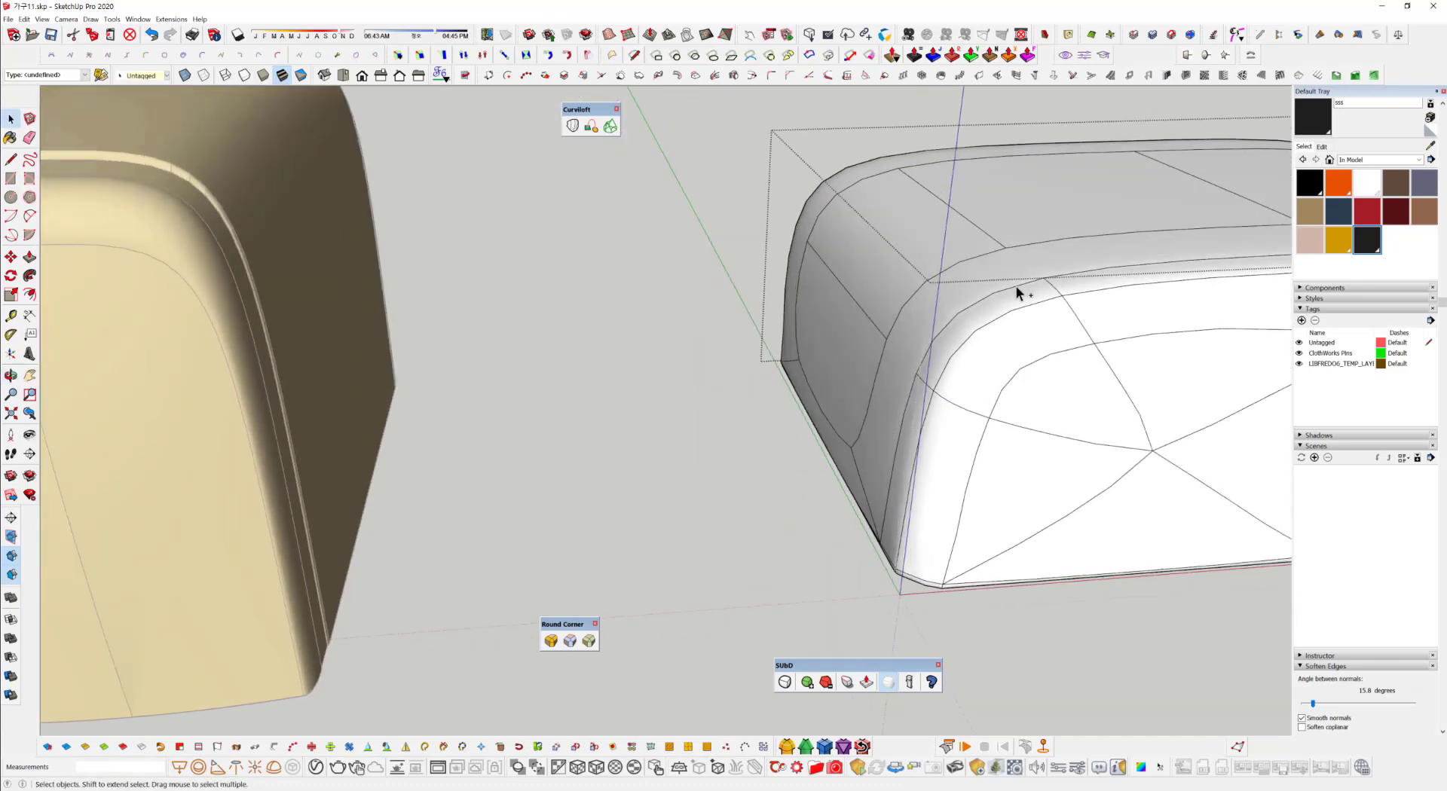
middle_click_drag(1016, 287, 698, 297)
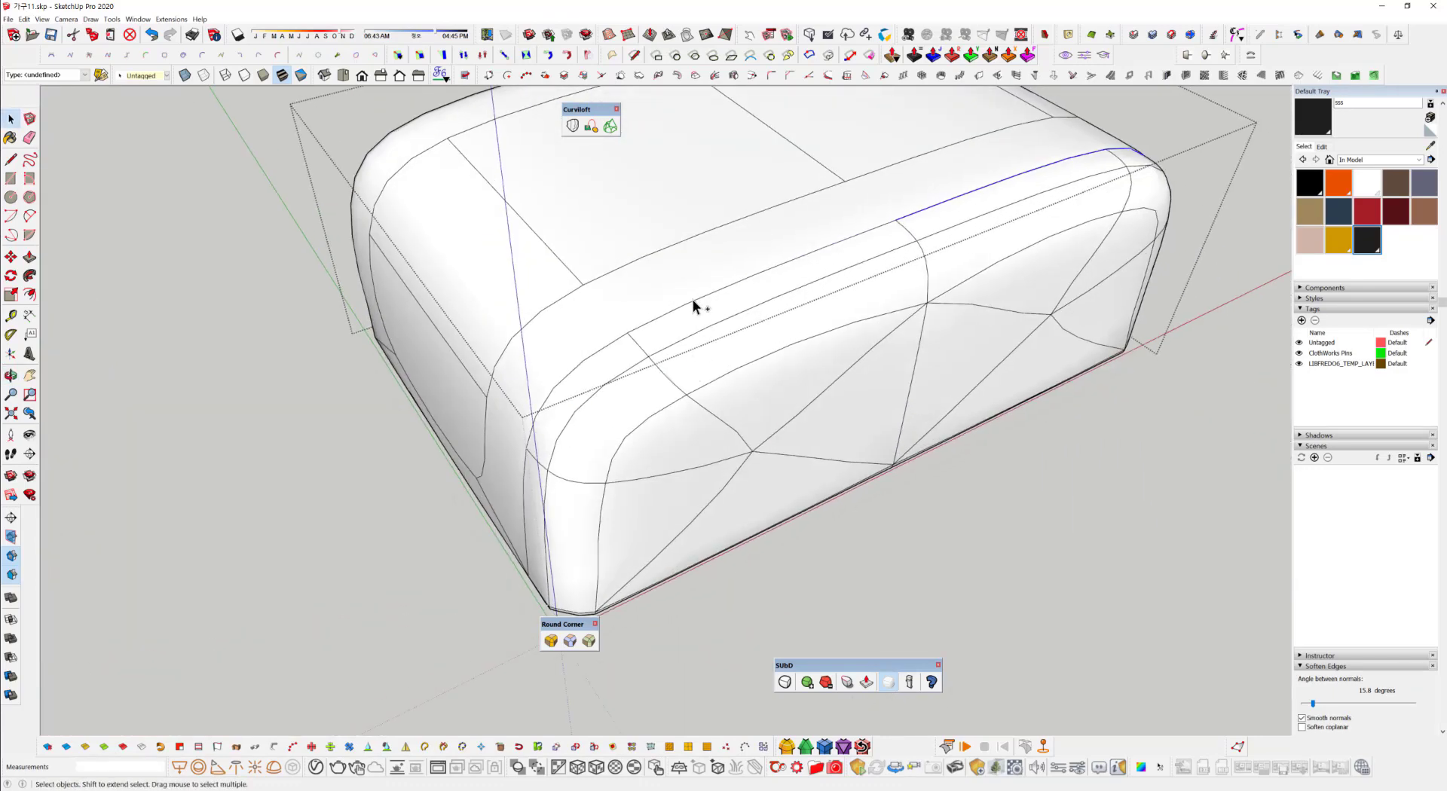
left_click(671, 317, "ctrl")
left_click(603, 350, "ctrl")
middle_click_drag(568, 413, 630, 367)
left_click(577, 424, "ctrl")
middle_click_drag(578, 423, 606, 427)
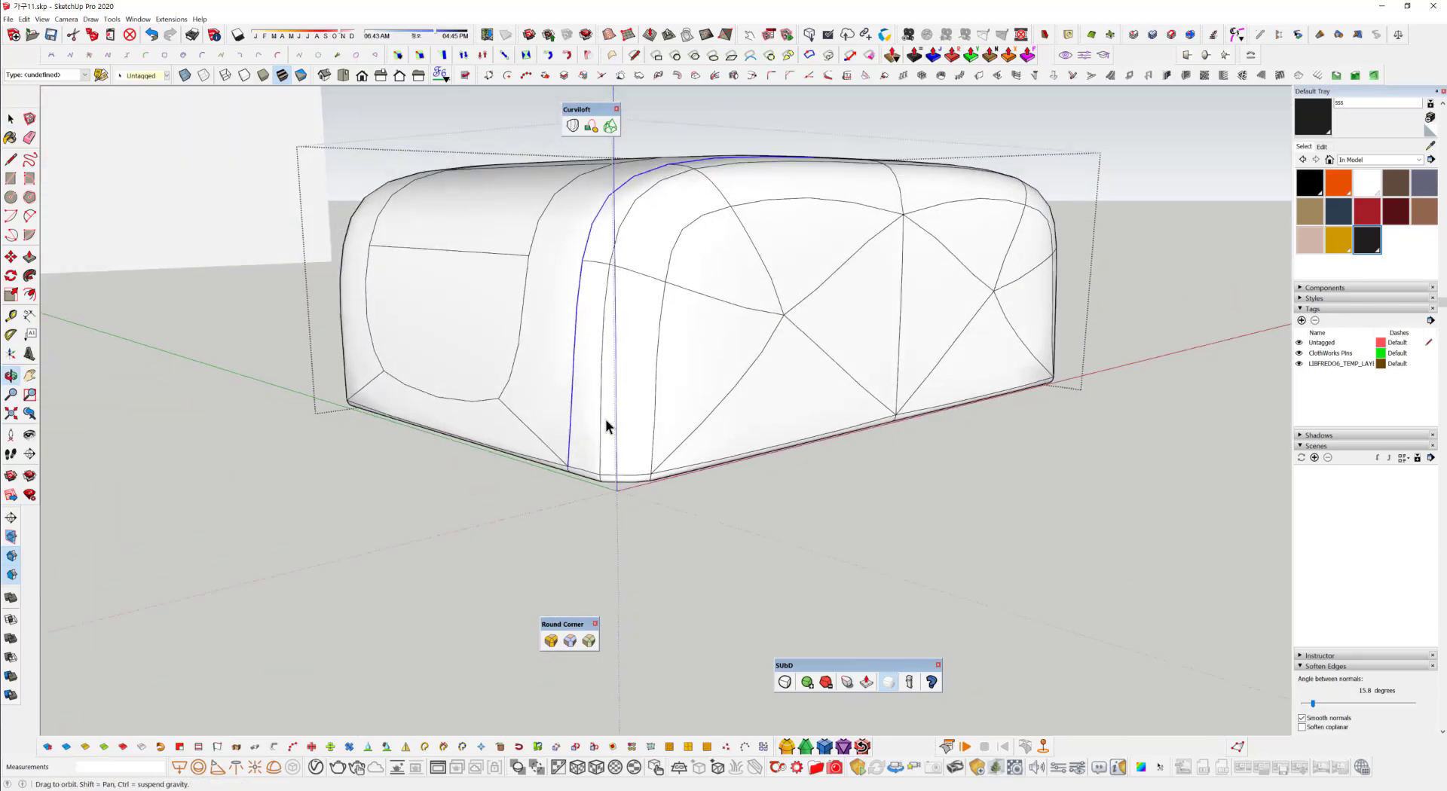
Crease the selected seam edges to a sharpness of 1.00 with the SUbD Crease tool.
left_click(847, 682)
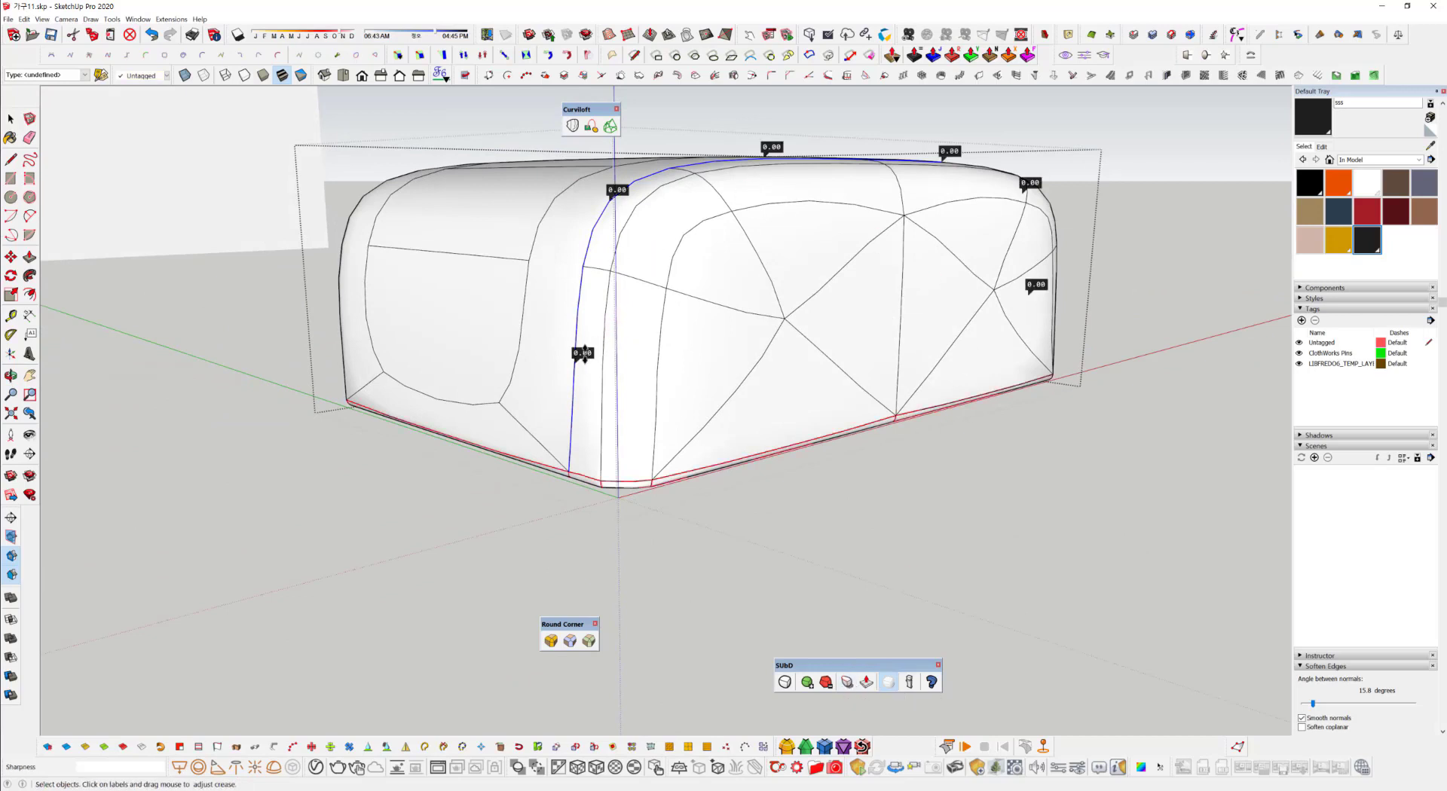
left_click_drag(583, 353, 628, 263)
middle_click_drag(716, 250, 614, 345)
scroll(613, 345, "up", 4)
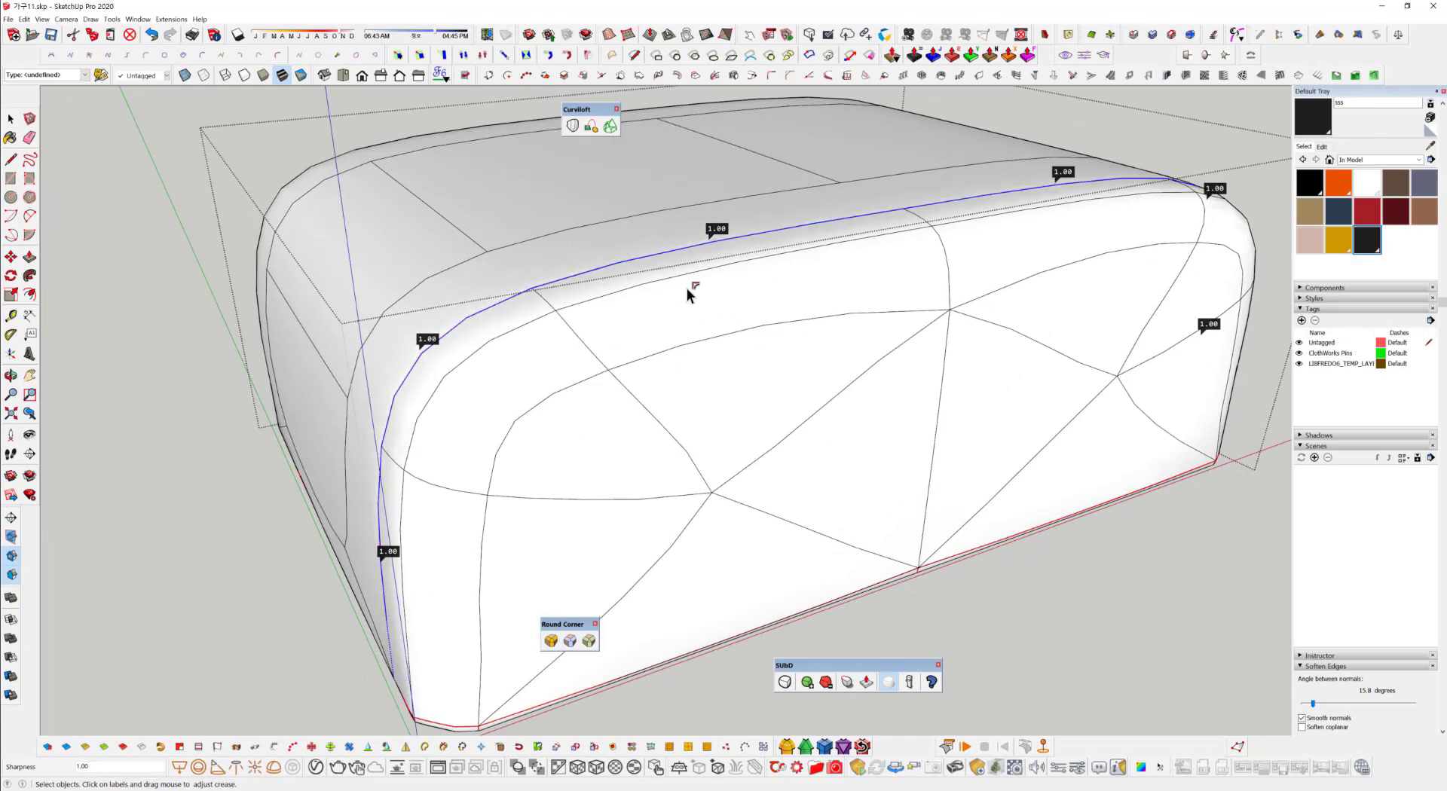
Select the seam strip behind the front with its edges and crease it to sharpness 0.98, then reduce it to 0.72.
key("space")
left_click(614, 249)
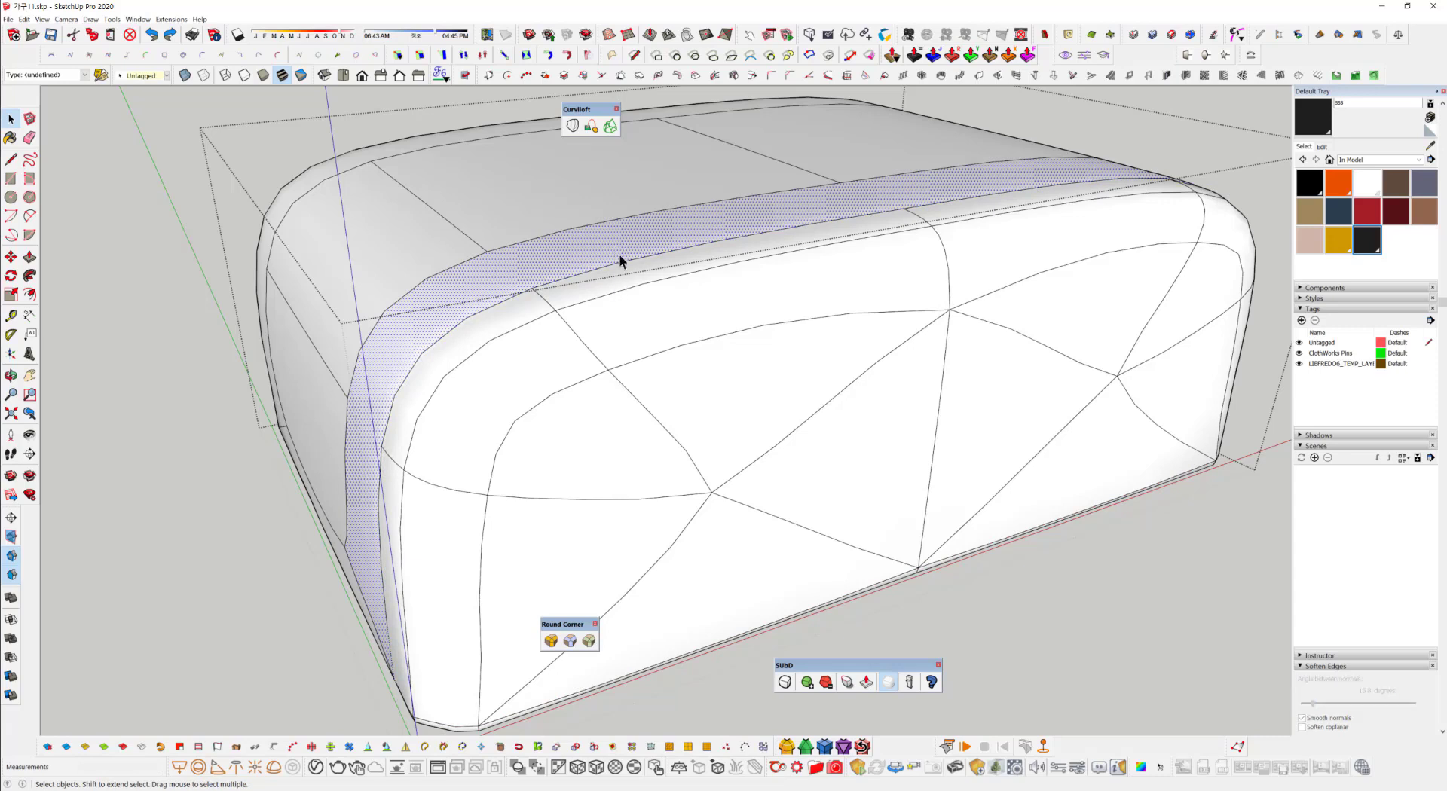
double_click(622, 249)
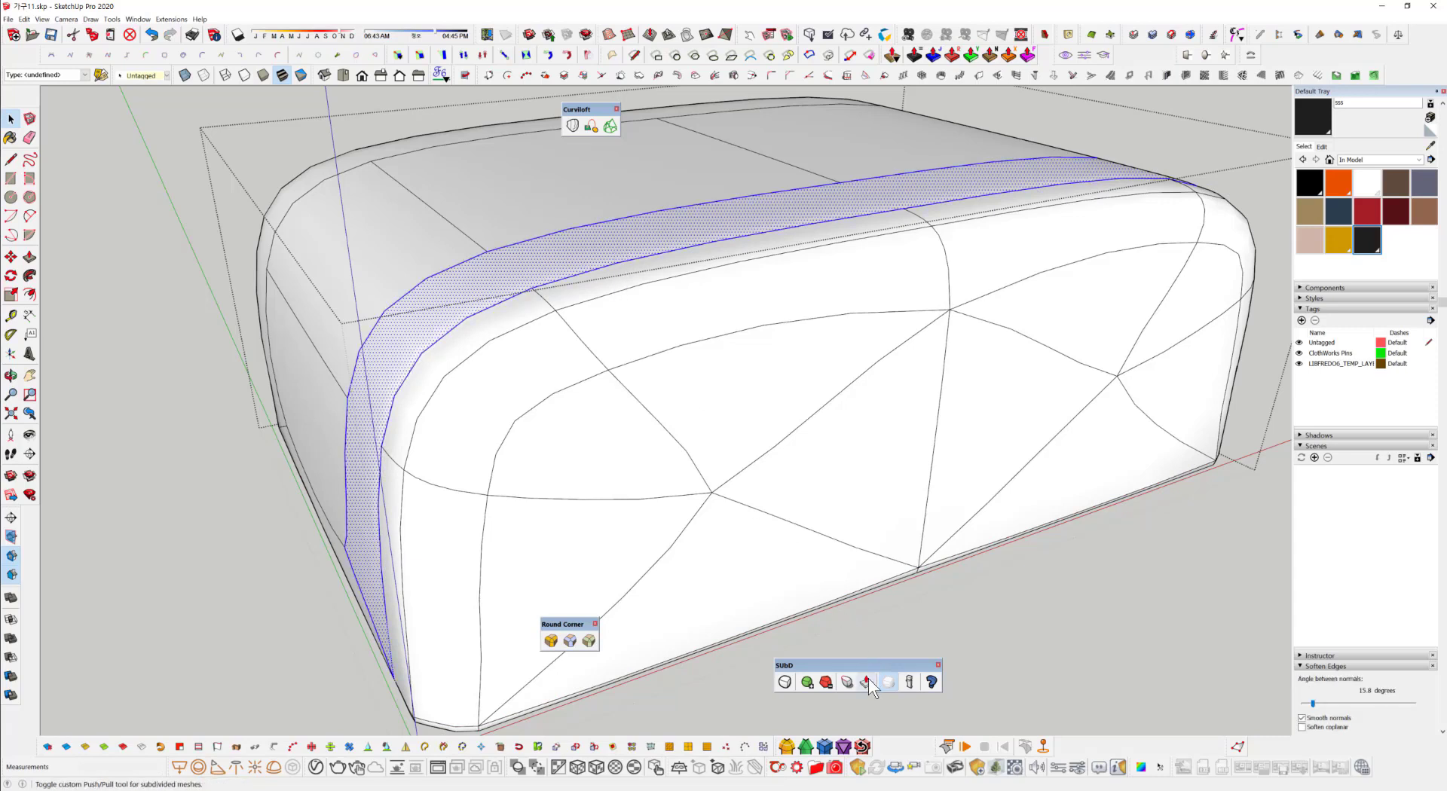
left_click(847, 682)
left_click_drag(439, 351, 452, 289)
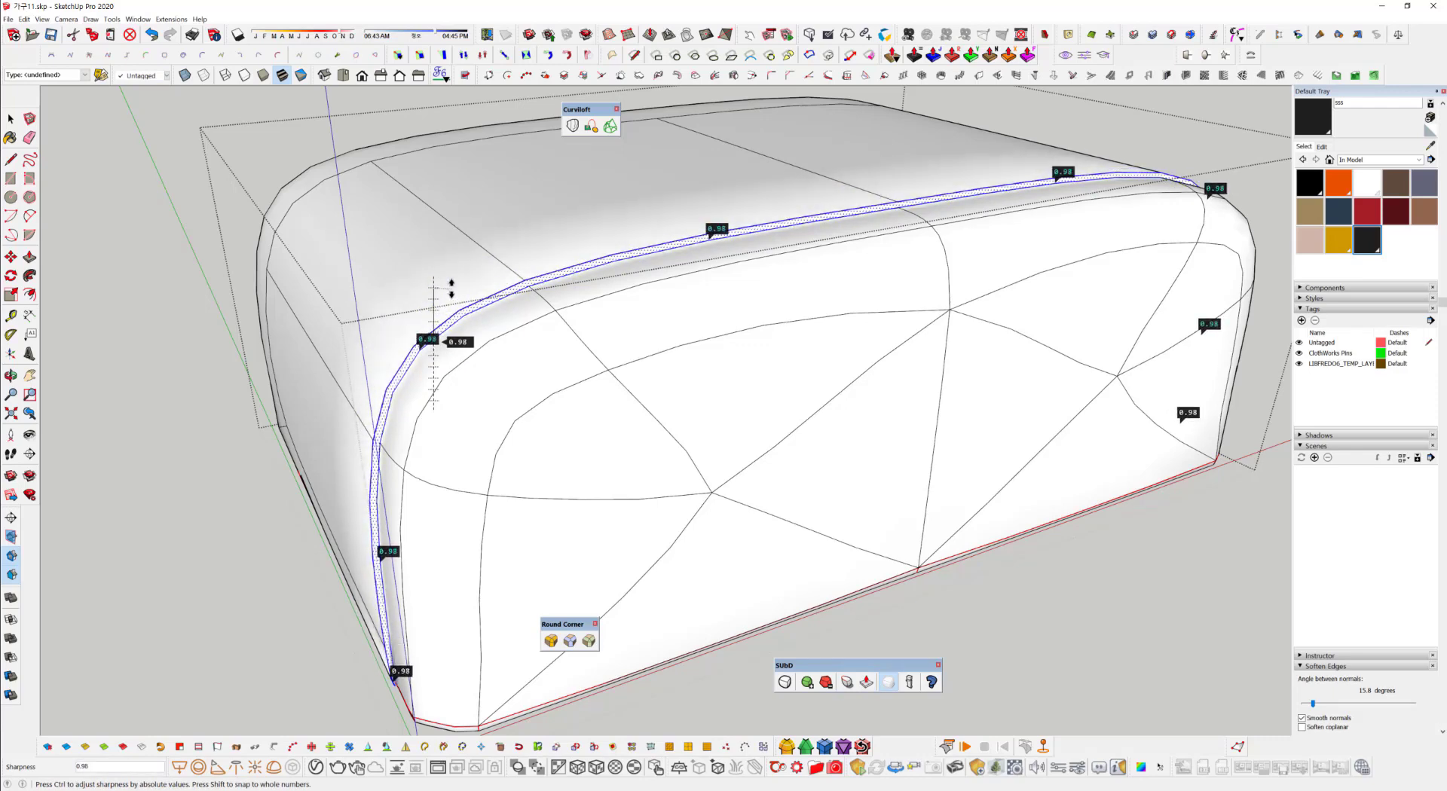
mouse_move(550, 332)
middle_mouse_down()
mouse_move(785, 188)
mouse_move(870, 201)
mouse_move(739, 259)
mouse_move(703, 246)
mouse_move(671, 123)
mouse_move(672, 329)
mouse_move(537, 346)
middle_mouse_up()
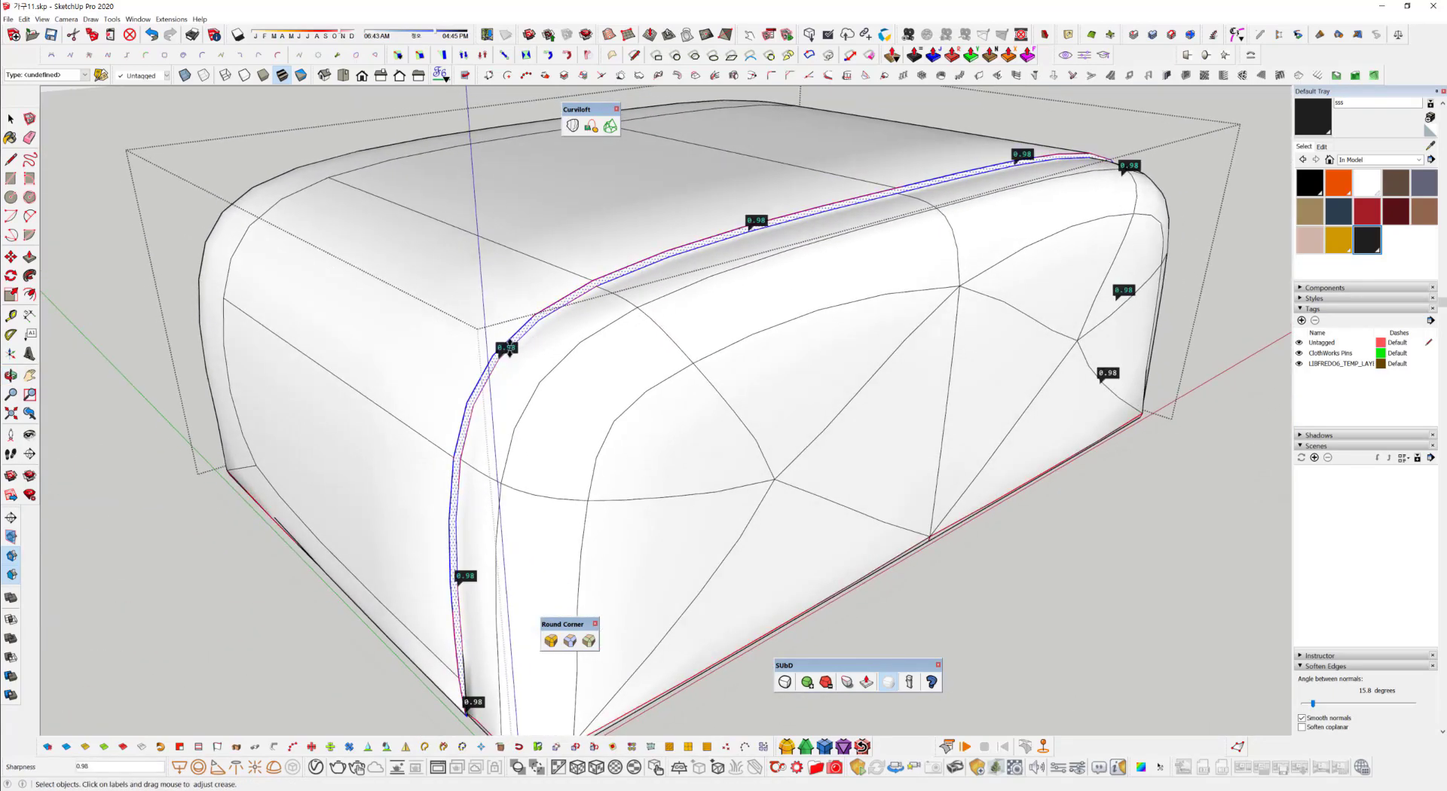
mouse_move(509, 348)
left_mouse_down()
mouse_move(511, 382)
mouse_move(513, 366)
left_mouse_up()
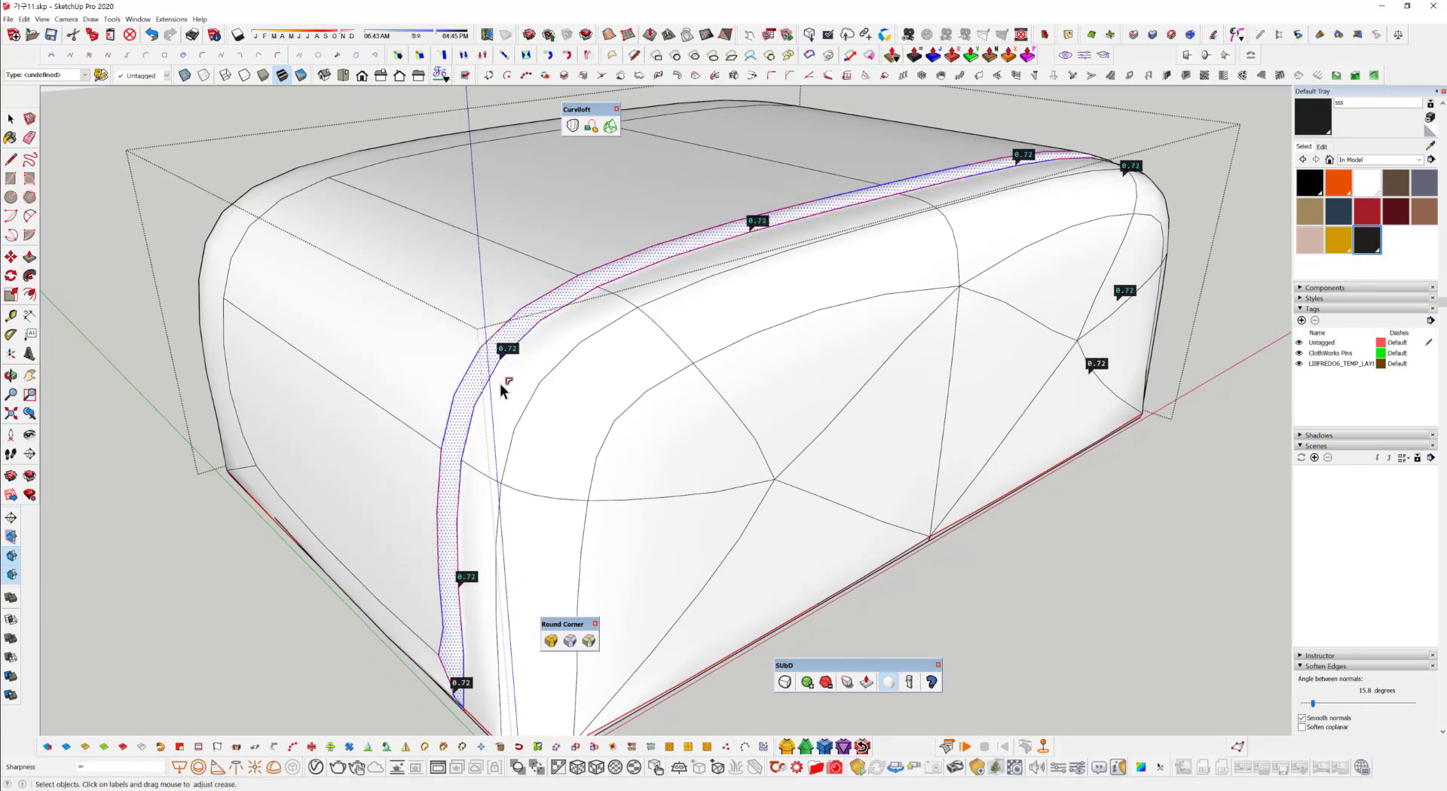
Check the strip faces at the lower side corner and undo the last crease changes along the seam.
middle_click_drag(397, 591, 527, 500)
left_click(534, 536, "ctrl")
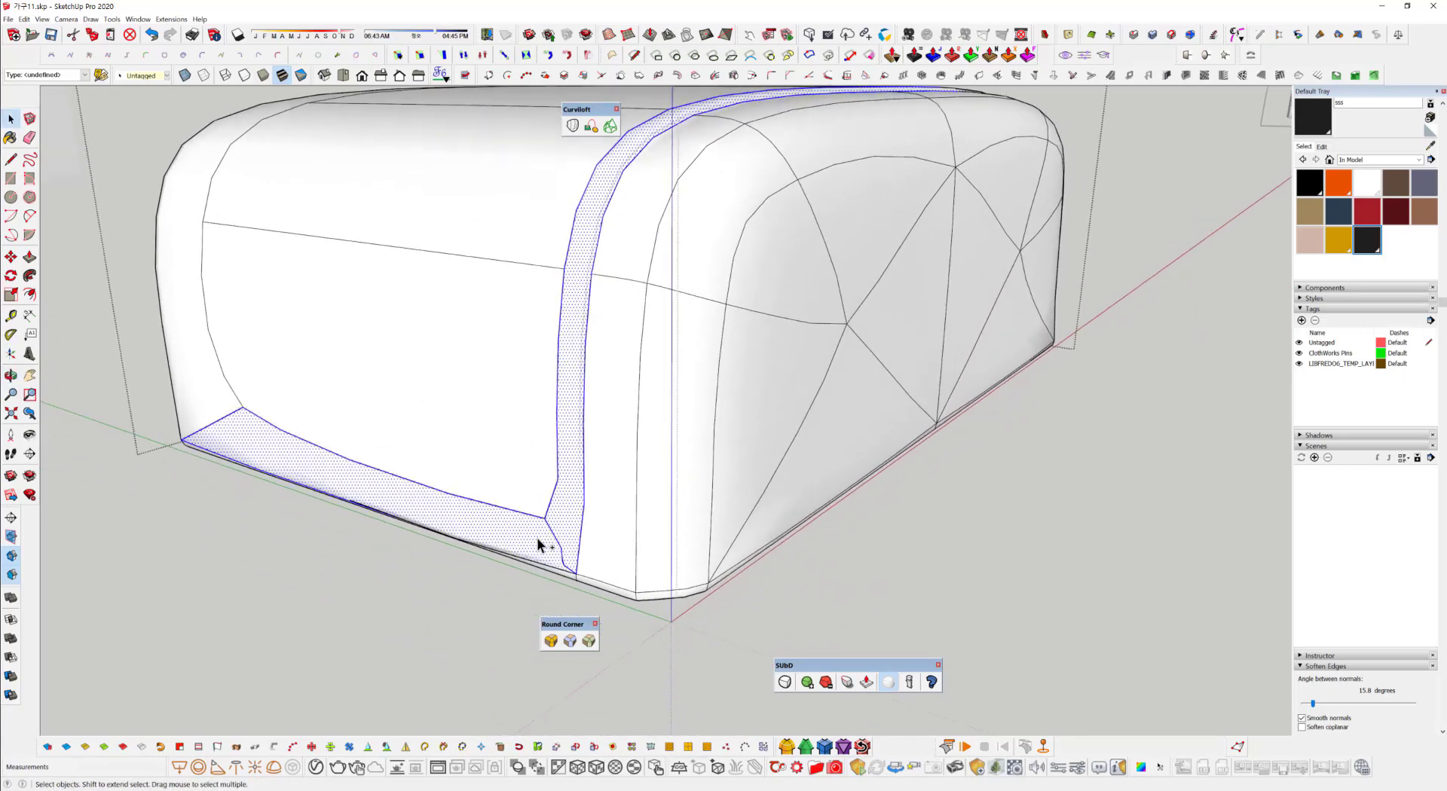
left_click(541, 537)
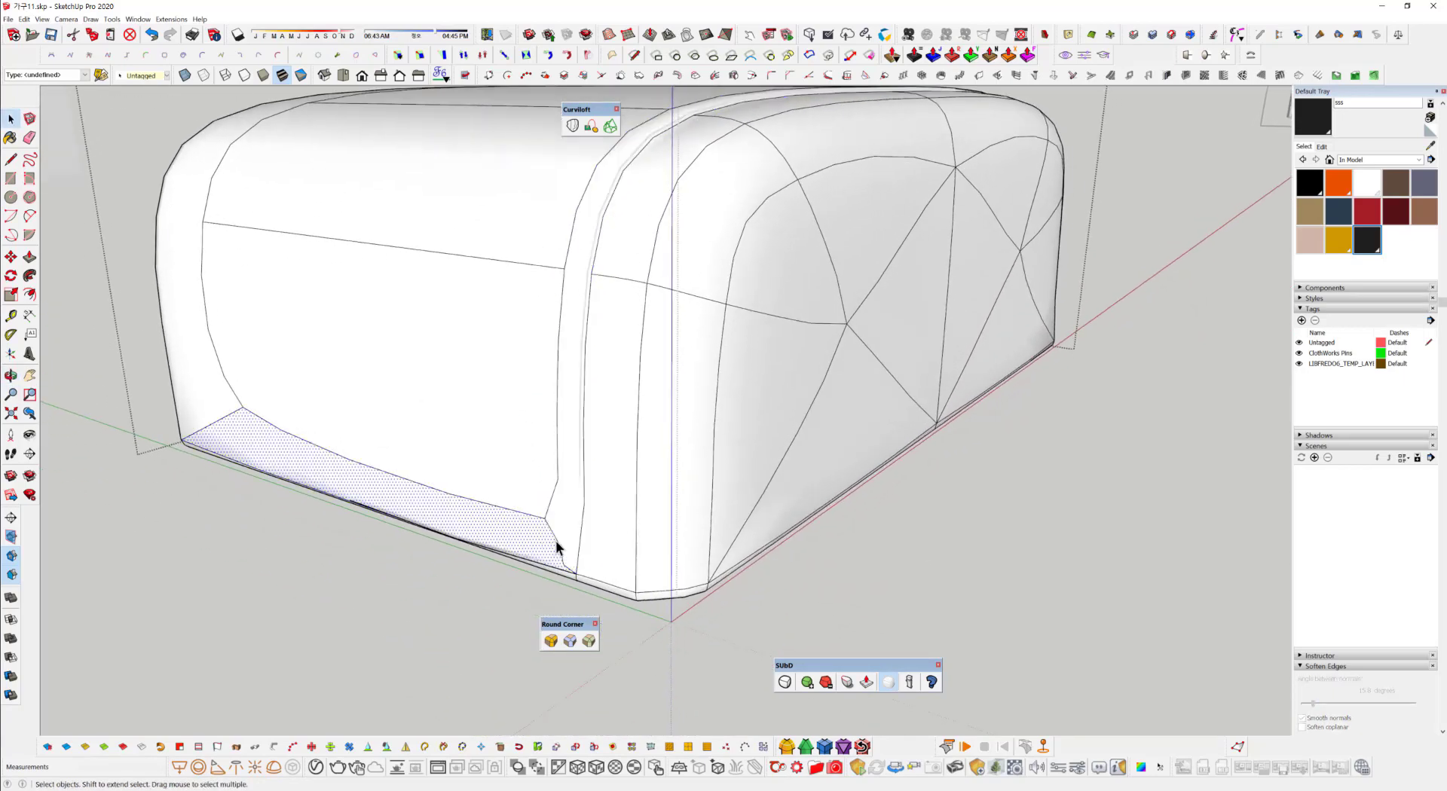
left_click(554, 540)
key("ctrl+z")
key("ctrl+z")
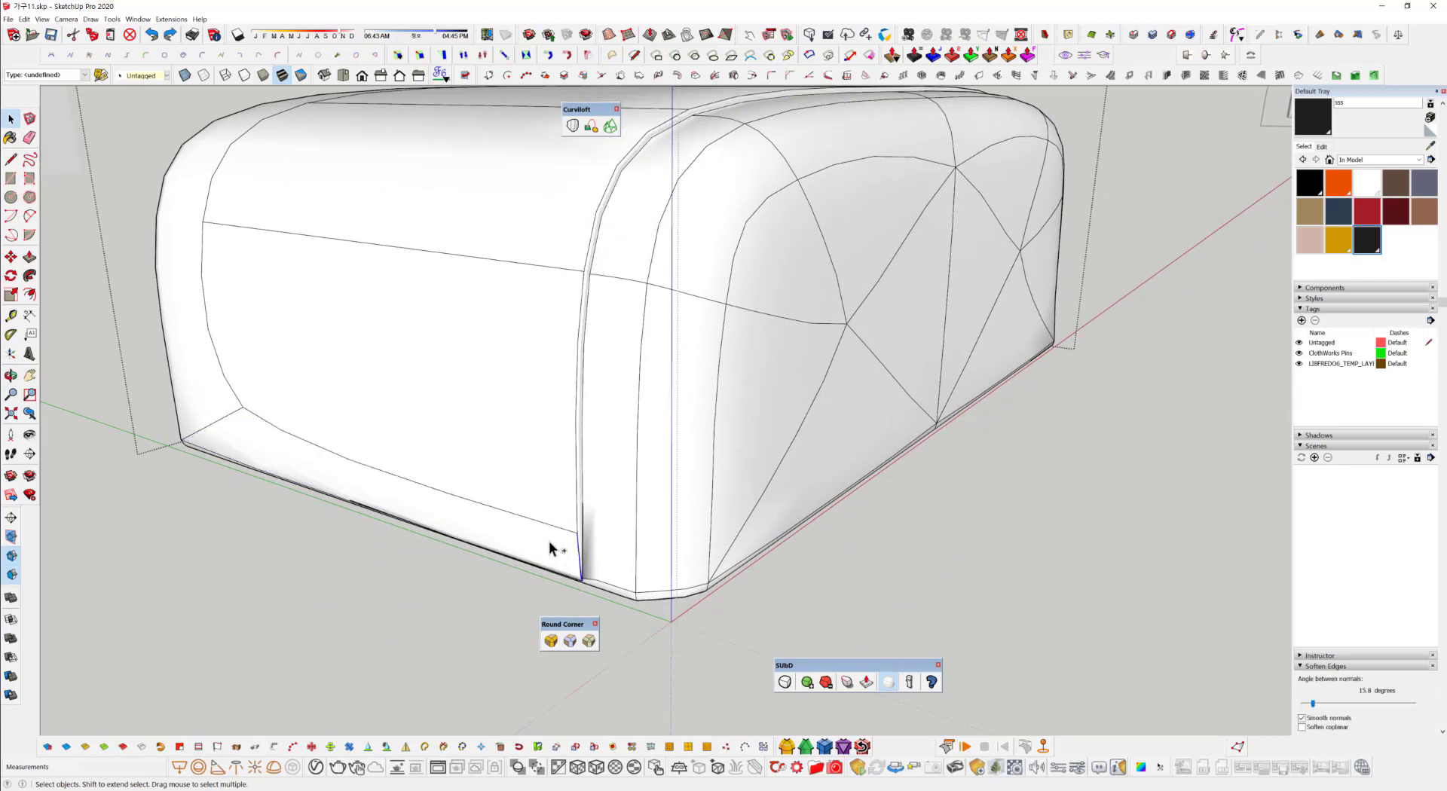
middle_click_drag(574, 430, 581, 449)
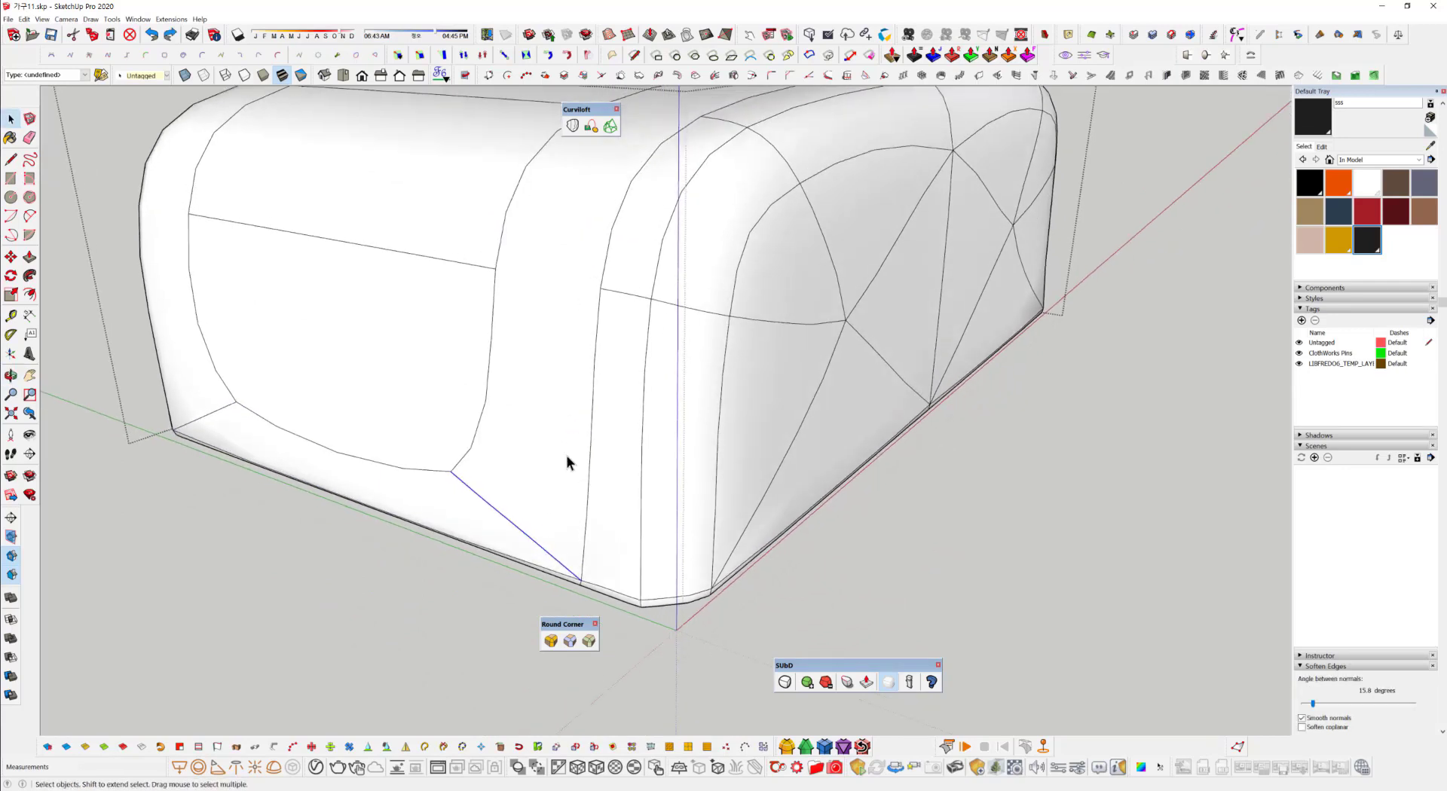
Select the front, back and lower side strips with their edges and crease them to a sharpness of 0.98.
double_click(566, 455)
left_click(426, 492, "ctrl")
left_click(201, 367, "ctrl")
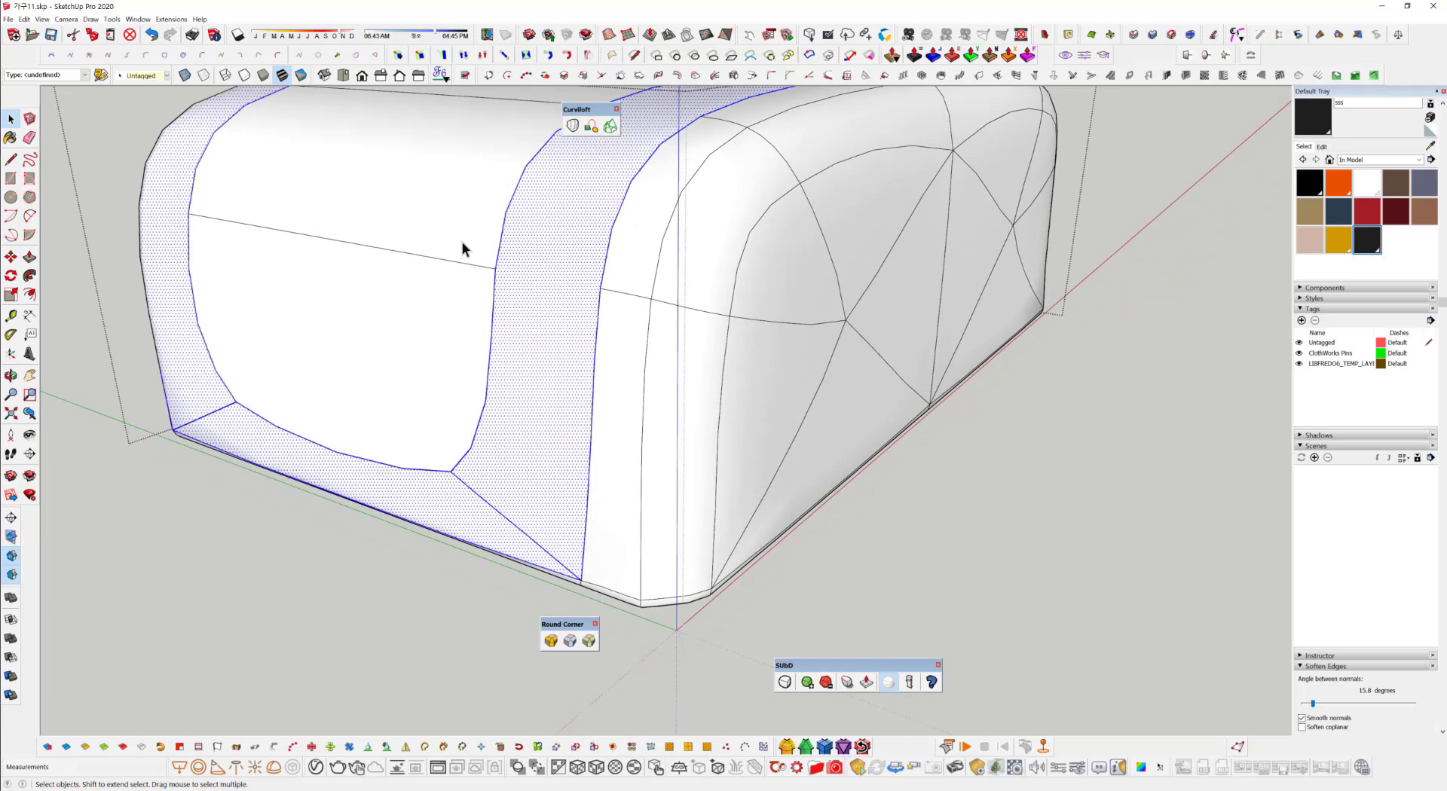
middle_click_drag(463, 241, 972, 692)
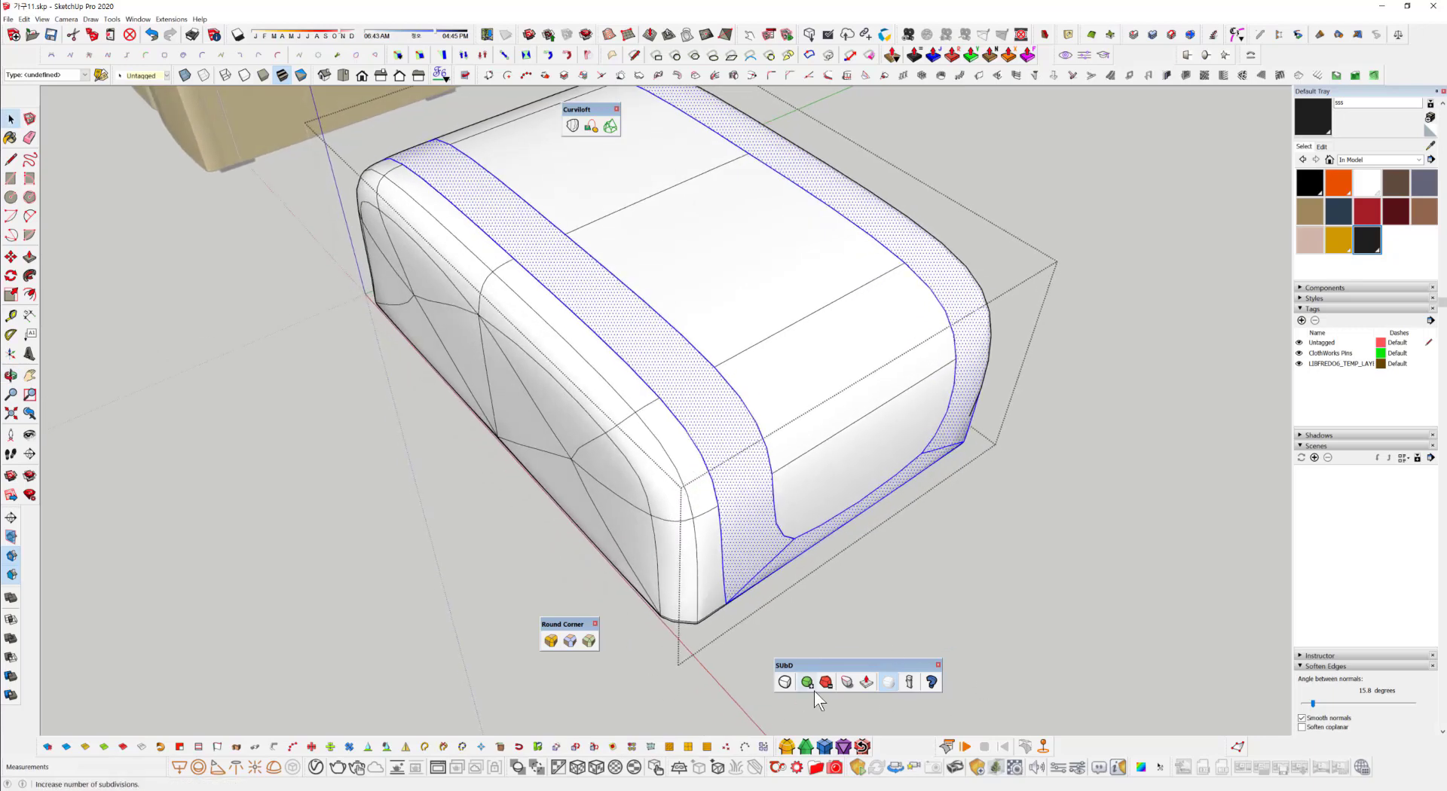
left_click(846, 682)
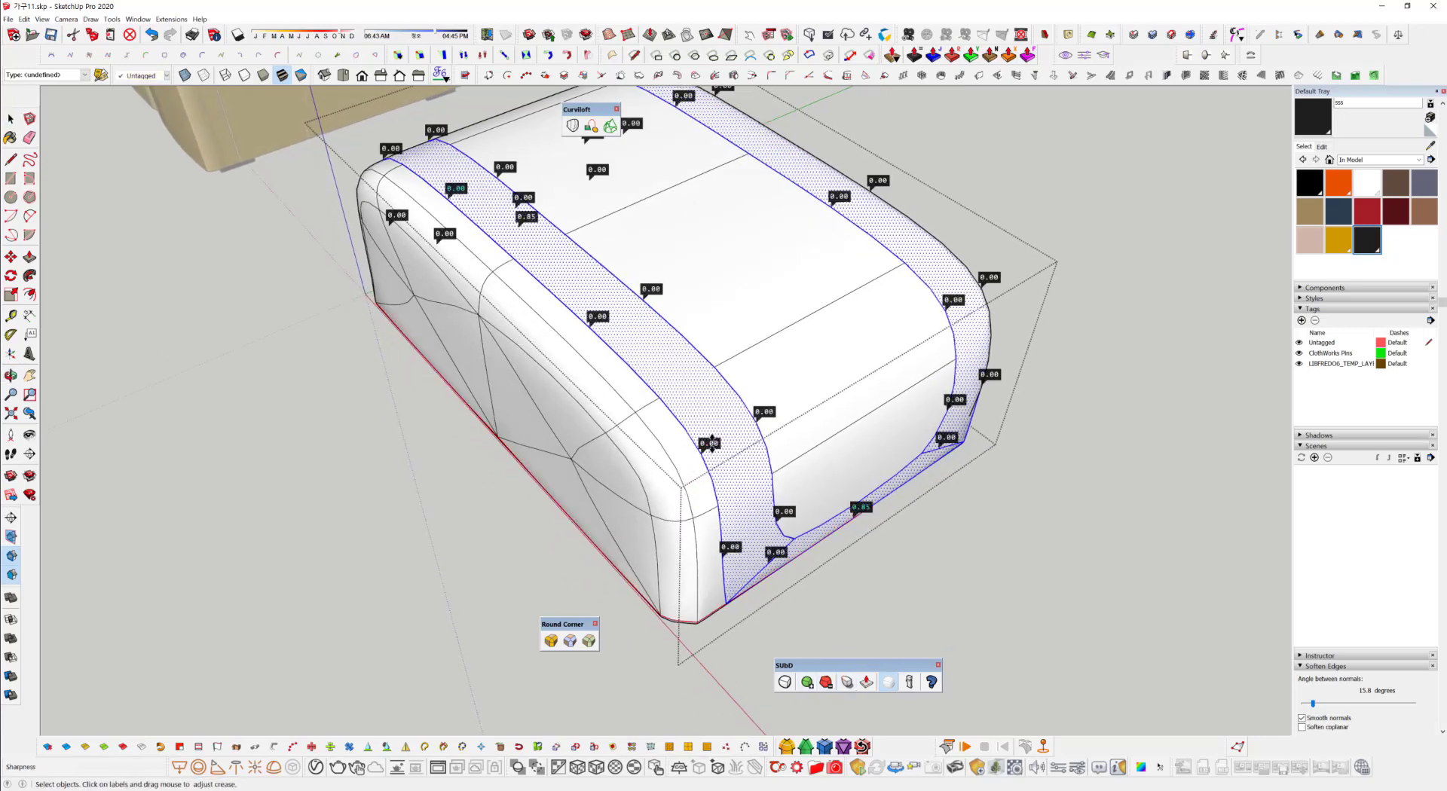
left_click_drag(711, 443, 729, 386)
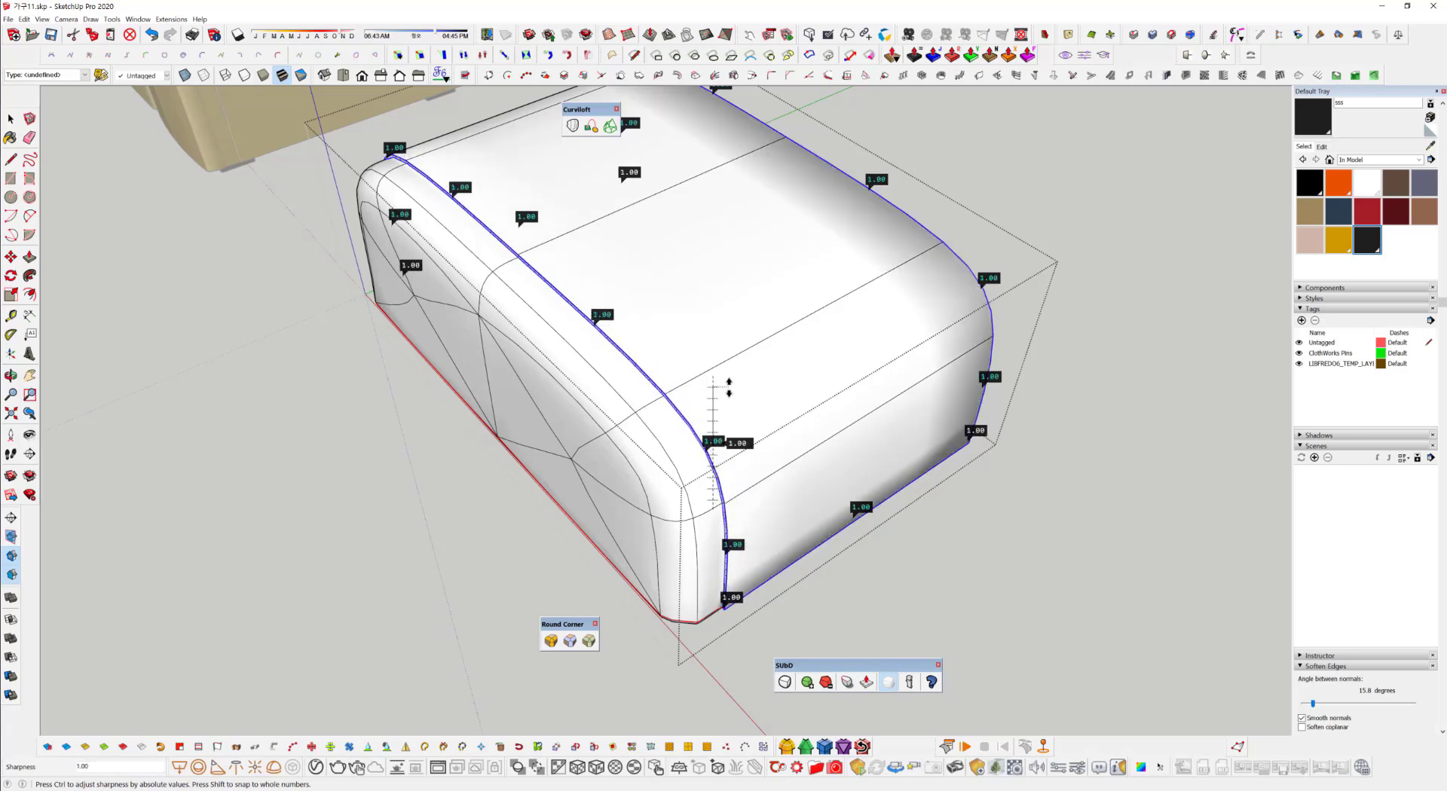
Select the edge above the base on one short side and lower its crease sharpness to 0.38.
middle_click_drag(723, 387, 822, 439)
middle_click_drag(777, 338, 771, 291)
scroll(762, 300, "up", 6)
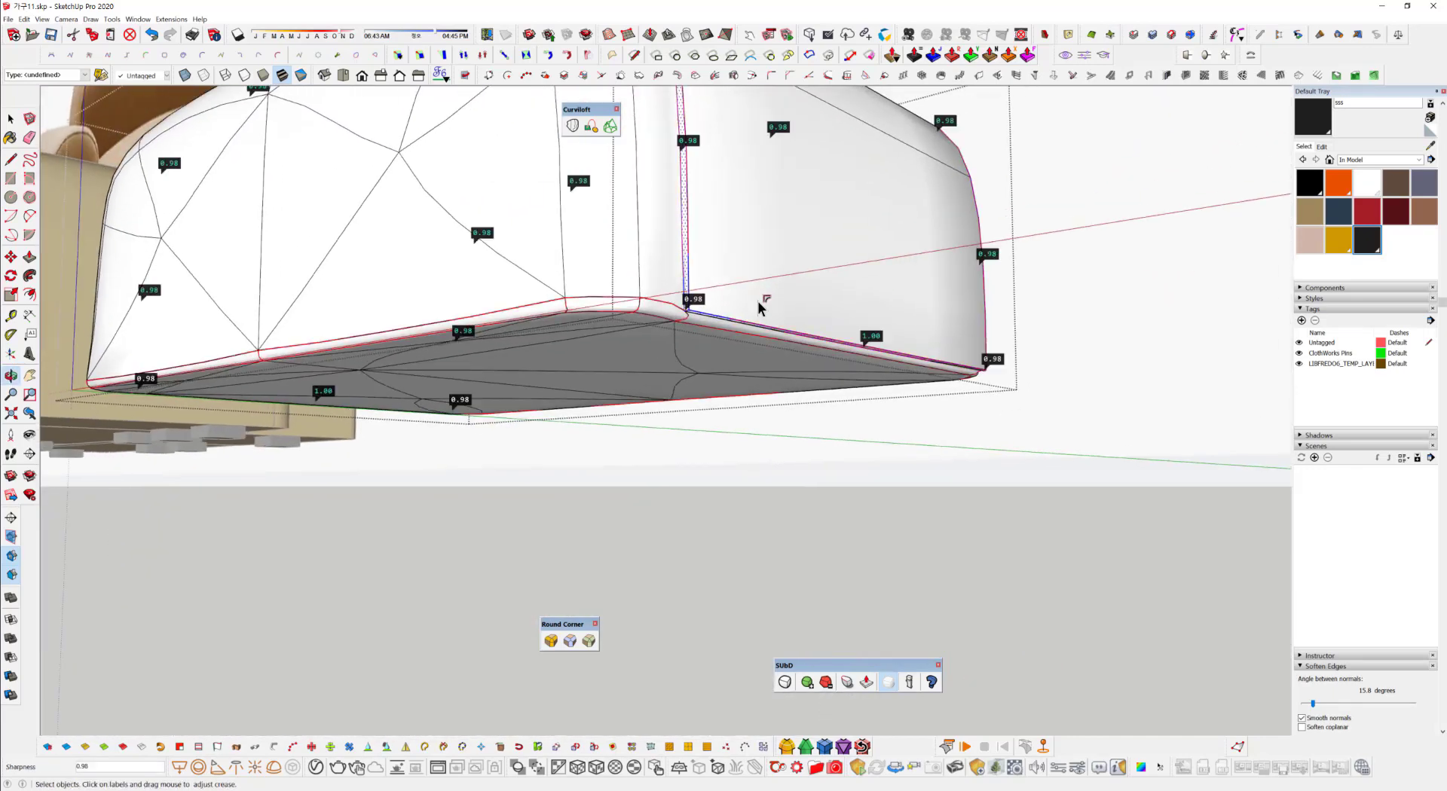
middle_click_drag(690, 344, 689, 456)
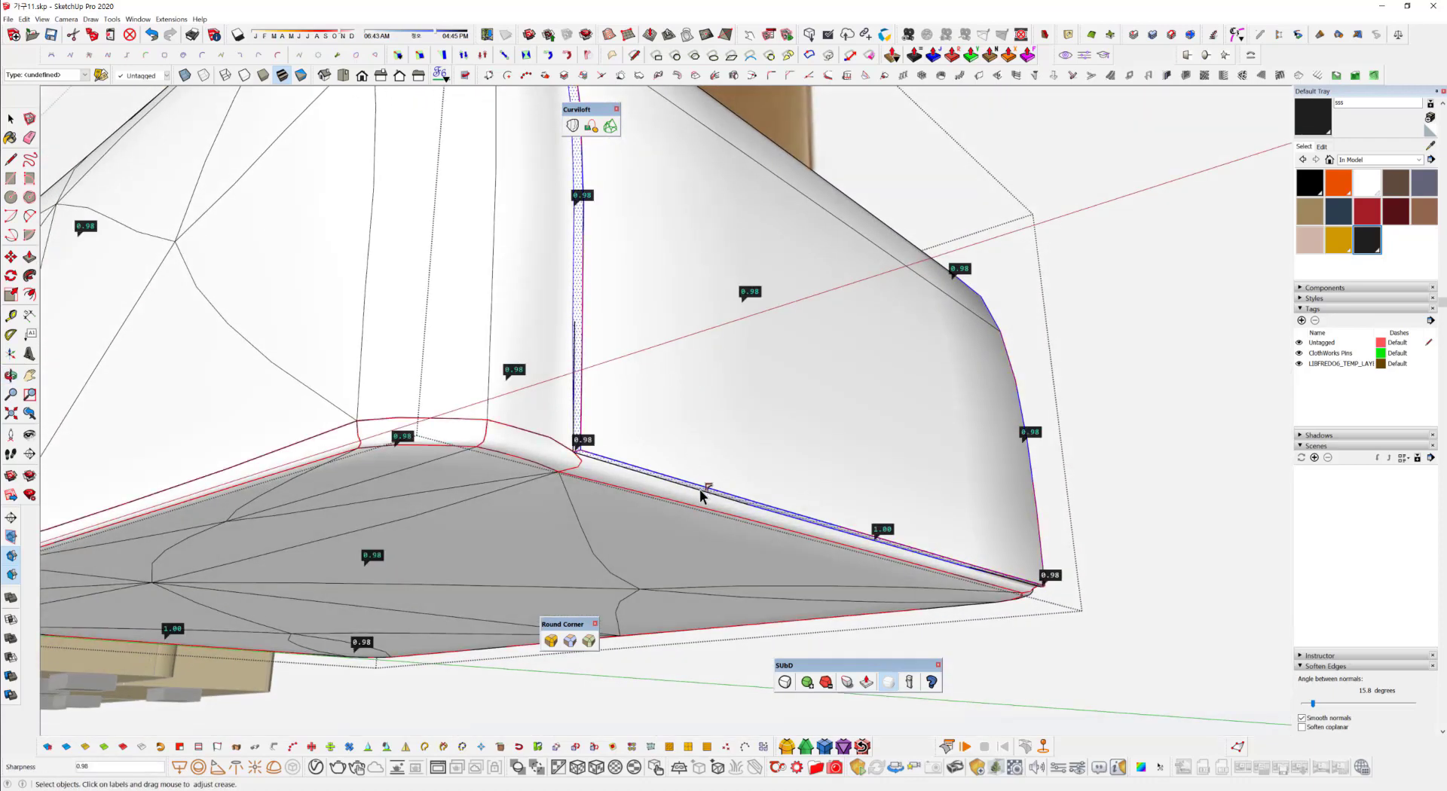
key("space")
left_click(760, 473)
left_click(727, 493)
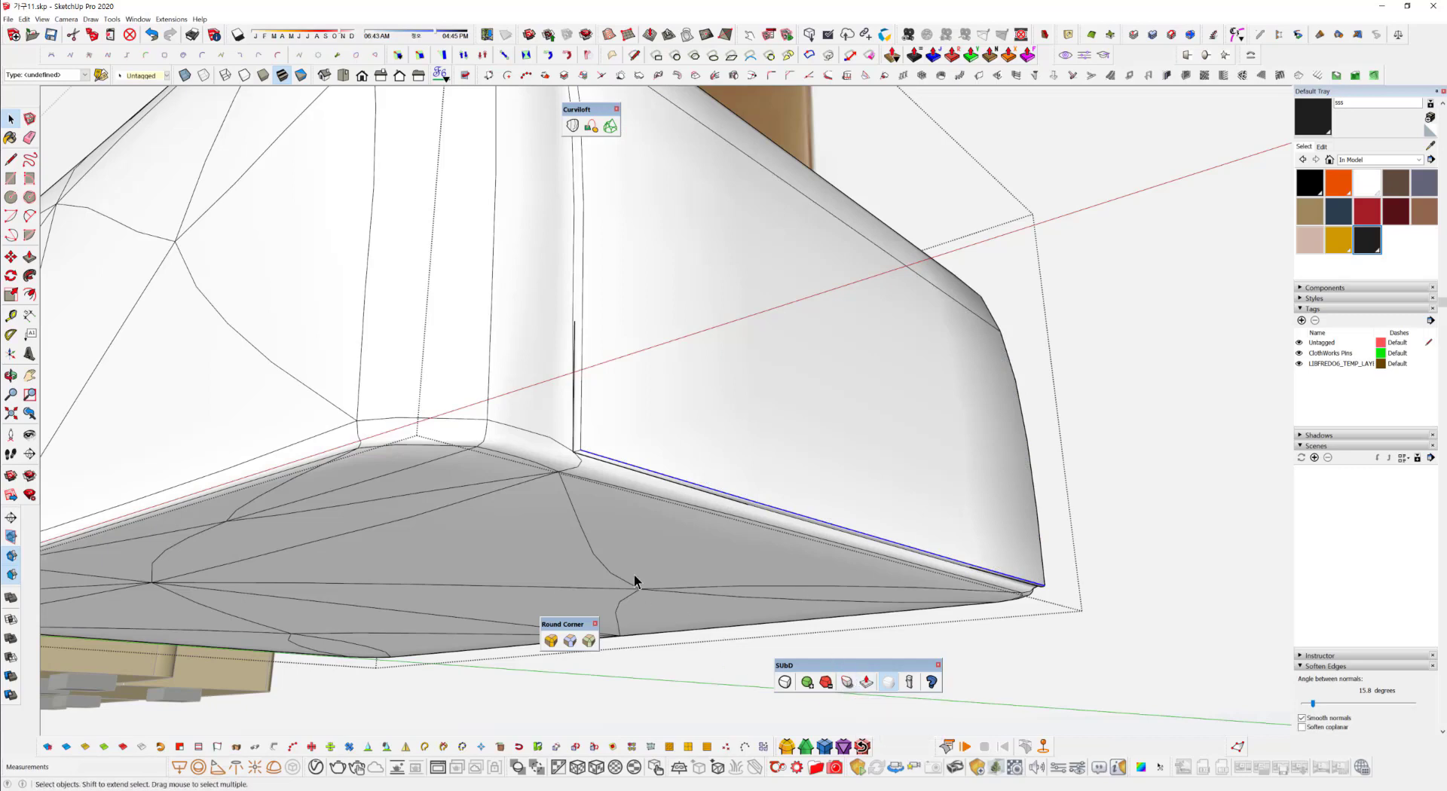
left_click(846, 683)
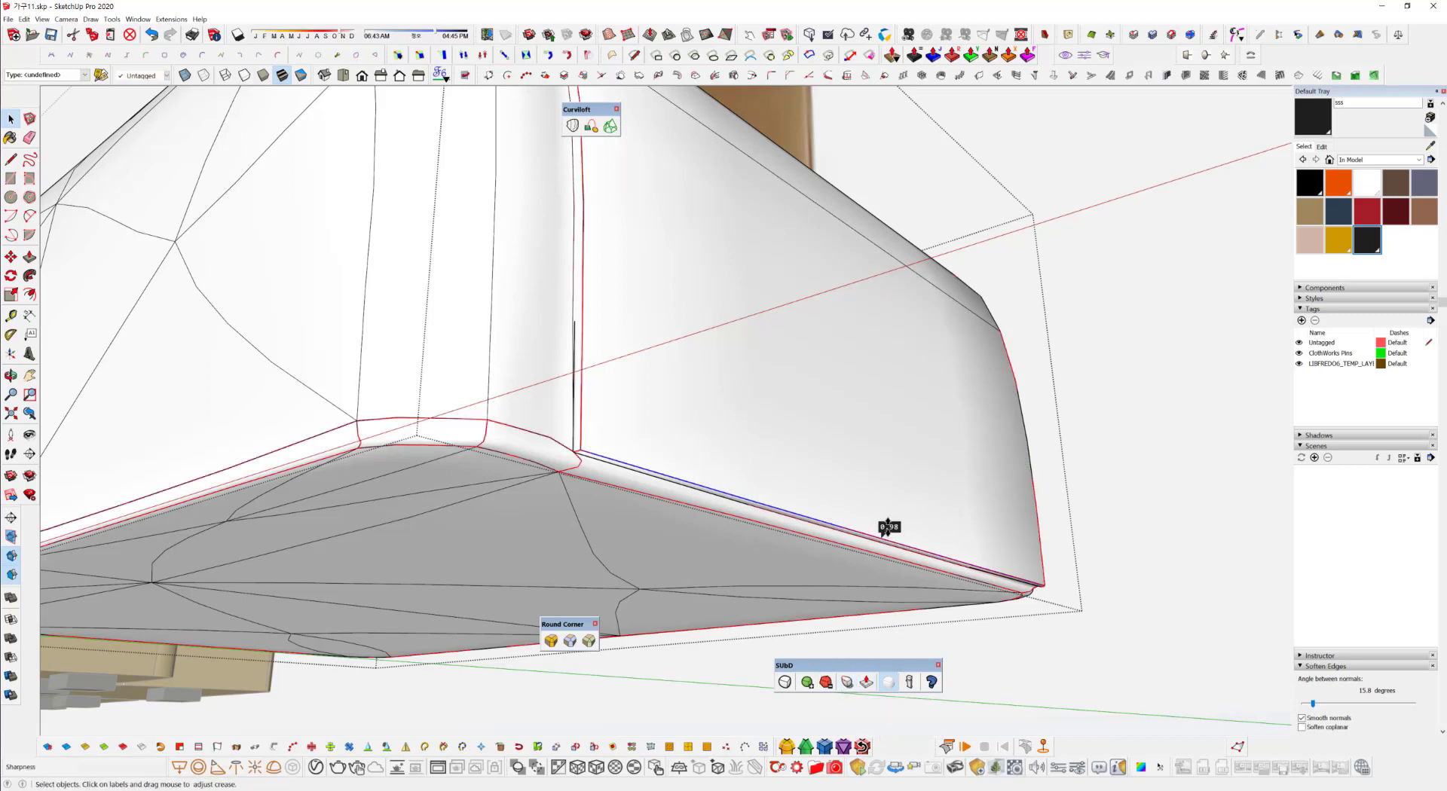
left_click_drag(888, 527, 894, 550)
middle_click_drag(889, 494, 439, 363)
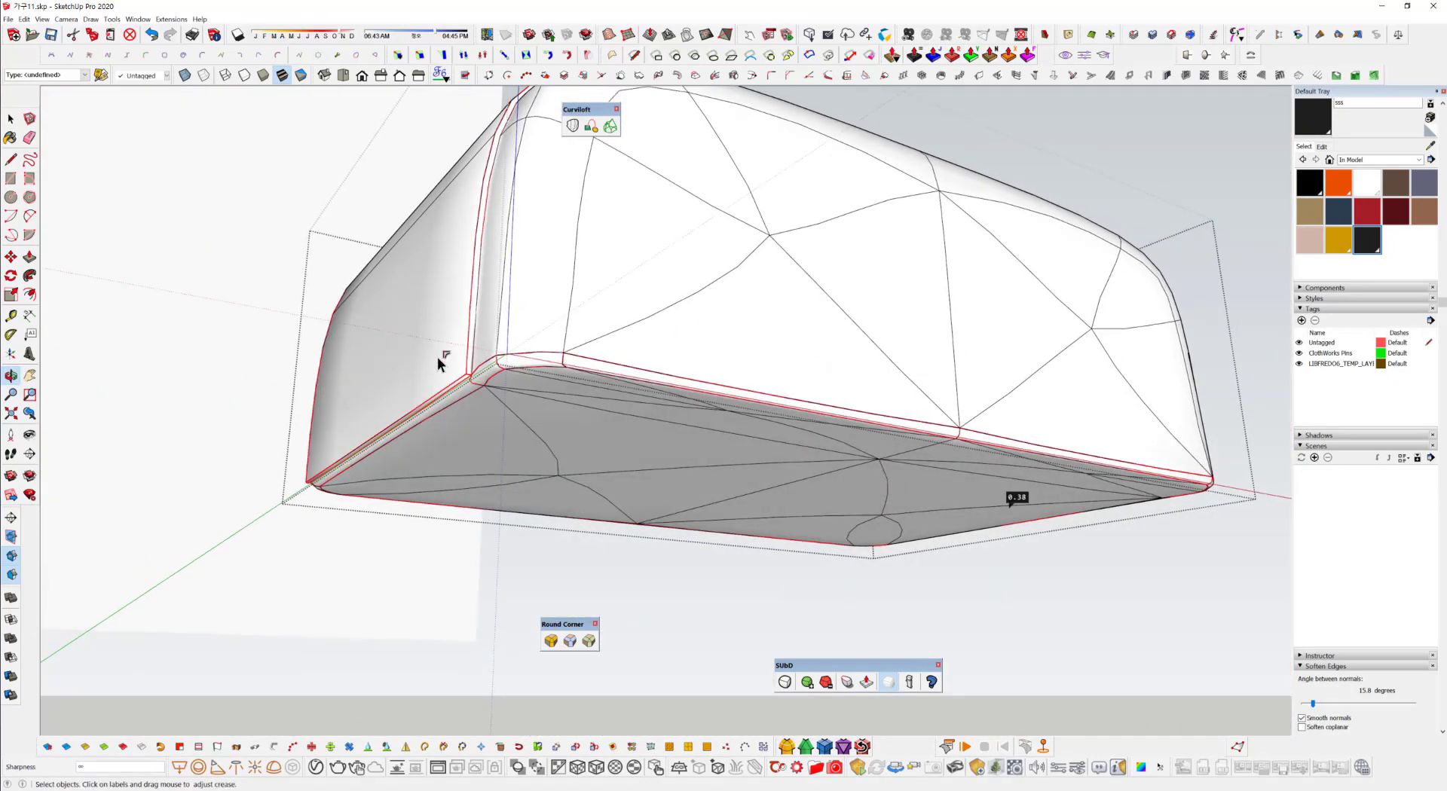
Select the matching edge above the base on the opposite short side and lower its crease sharpness.
key("space")
left_click(445, 386)
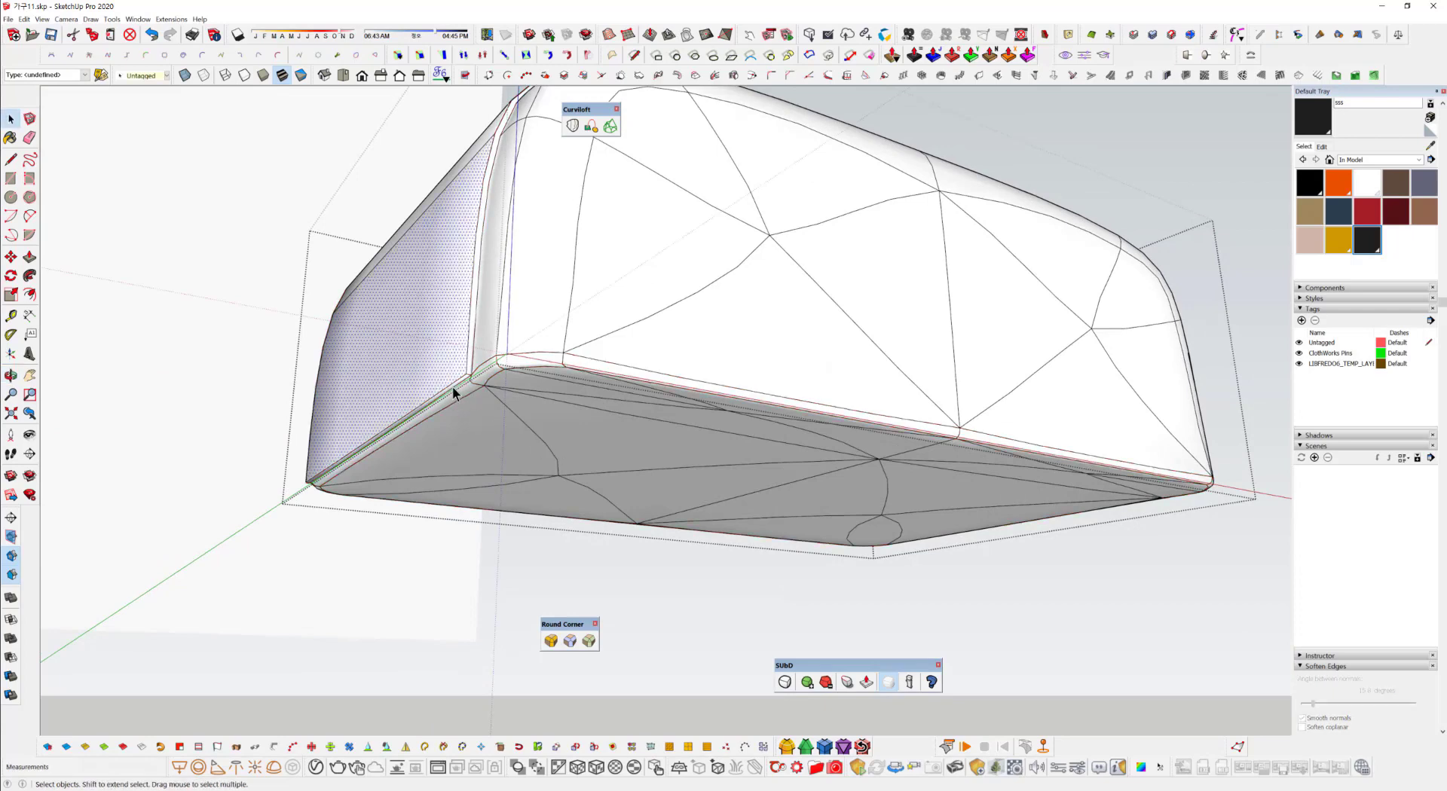
left_click(453, 386)
left_click(847, 682)
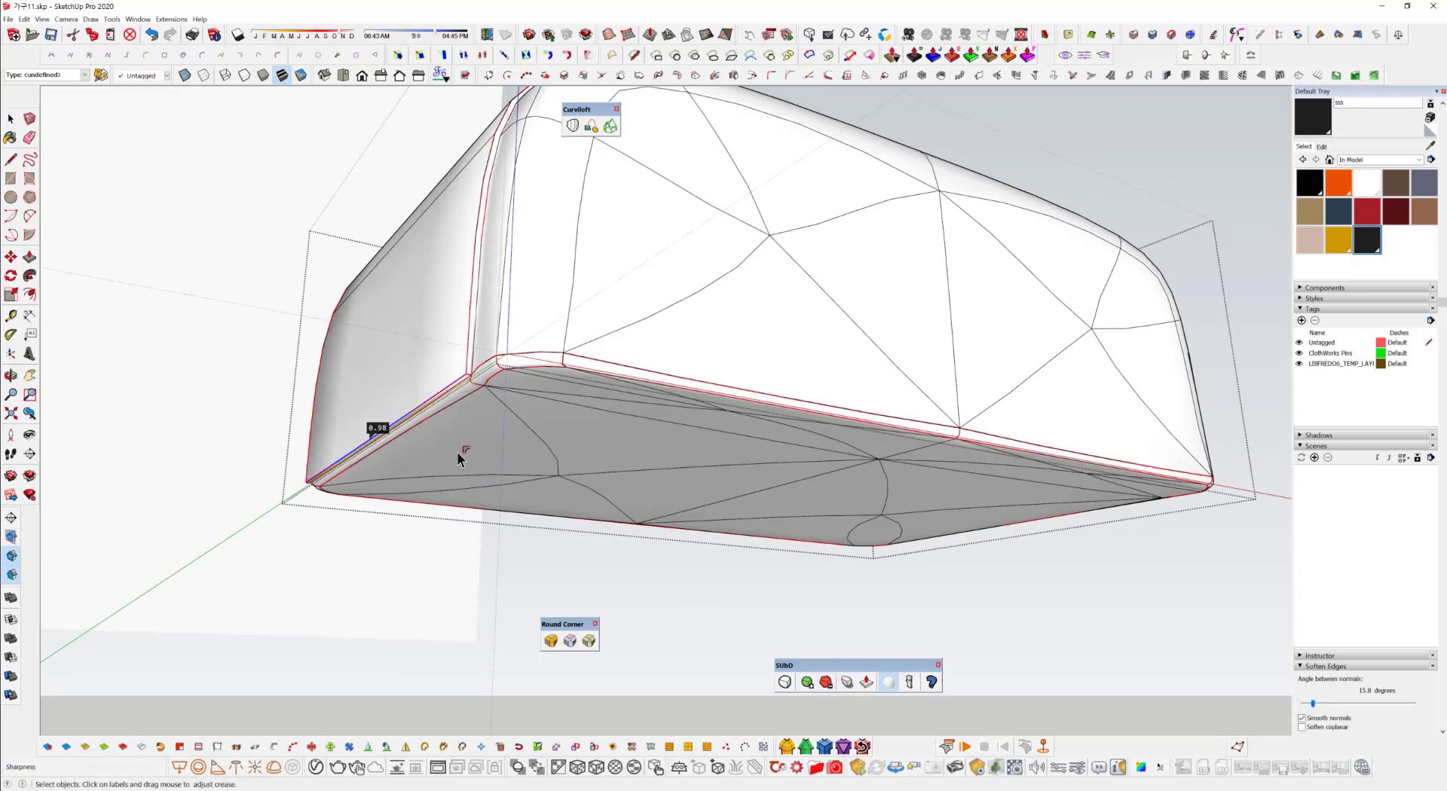
left_click_drag(374, 424, 400, 483)
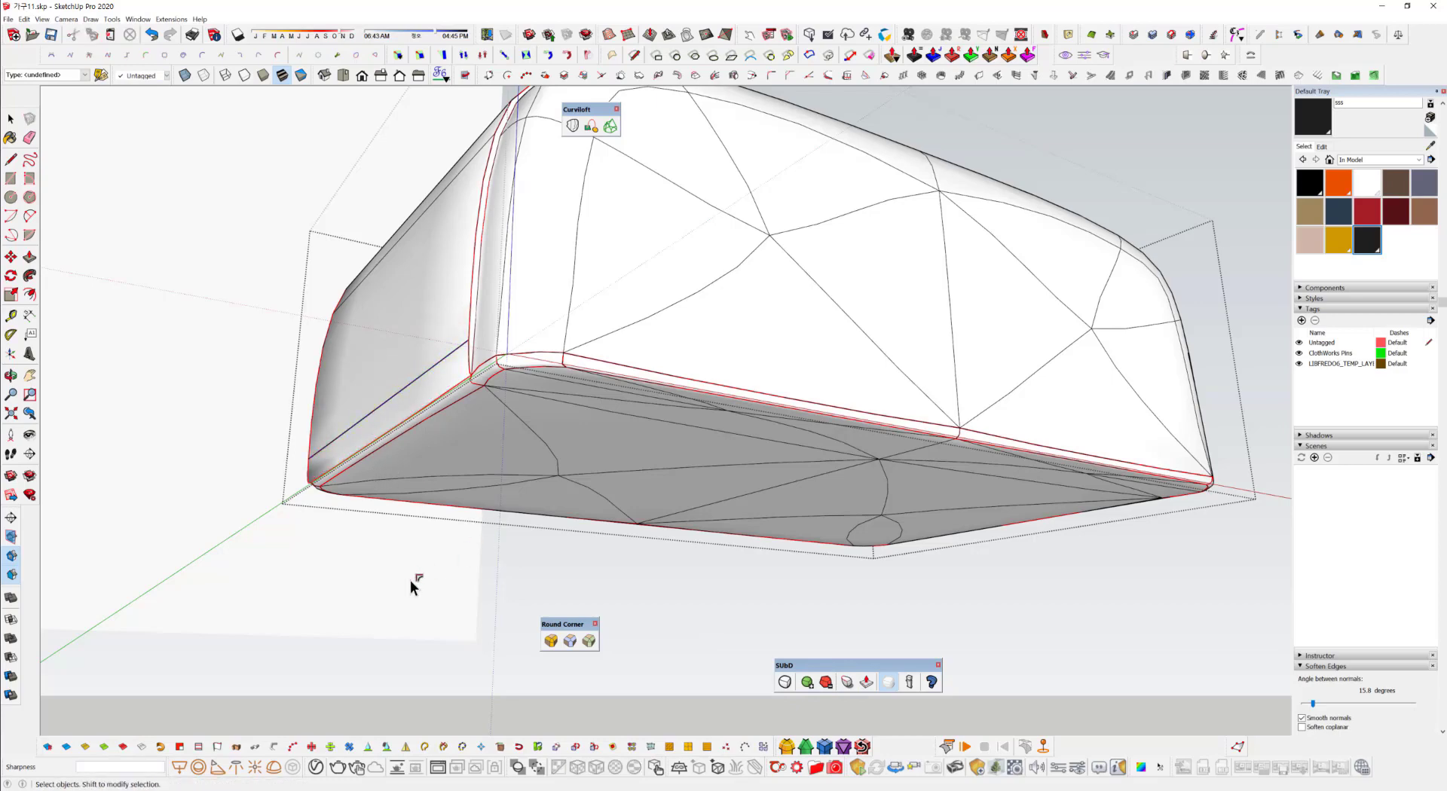
middle_click_drag(686, 478, 717, 374)
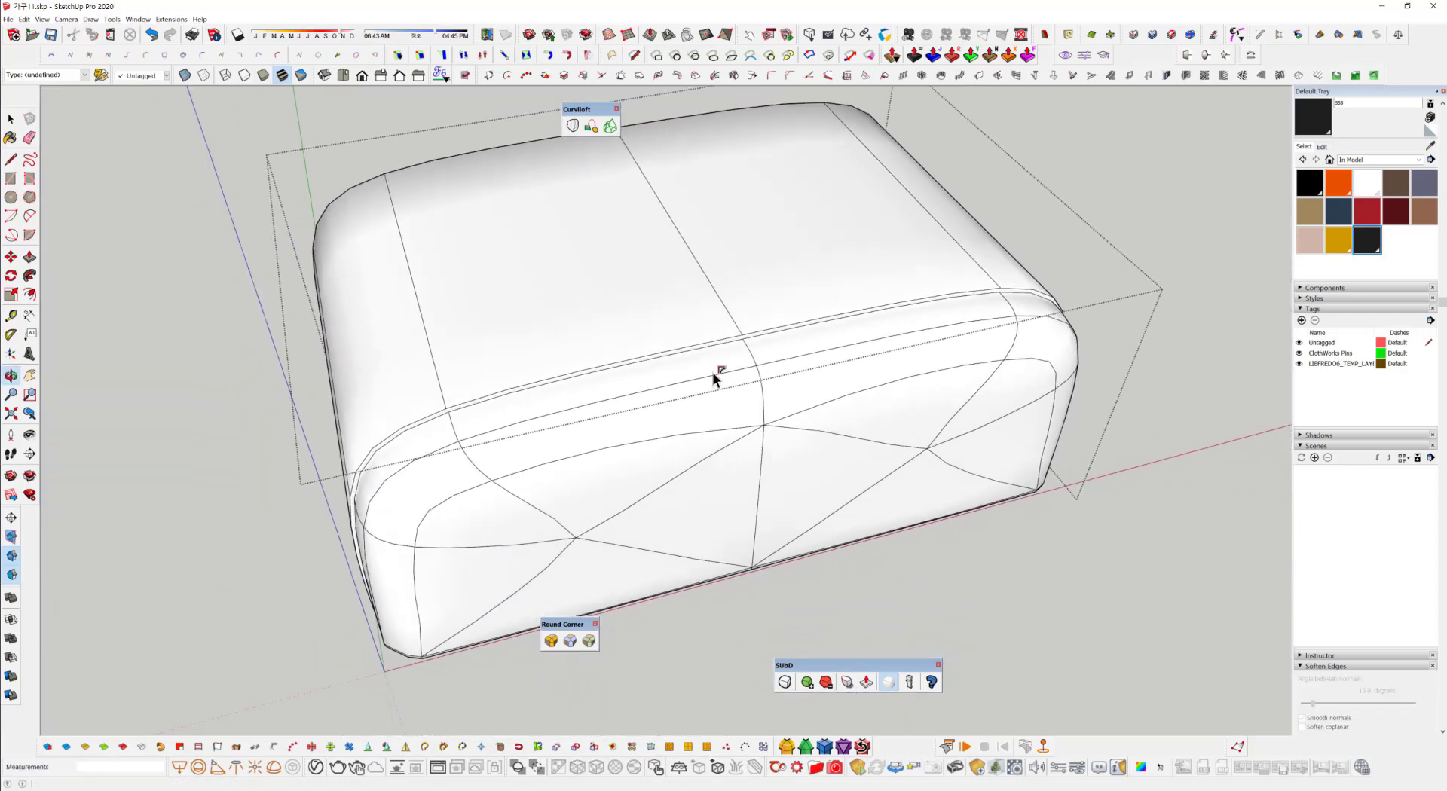
Close the group, select the whole module and convert it from a SUbD object to a plain mesh.
left_click(1017, 586)
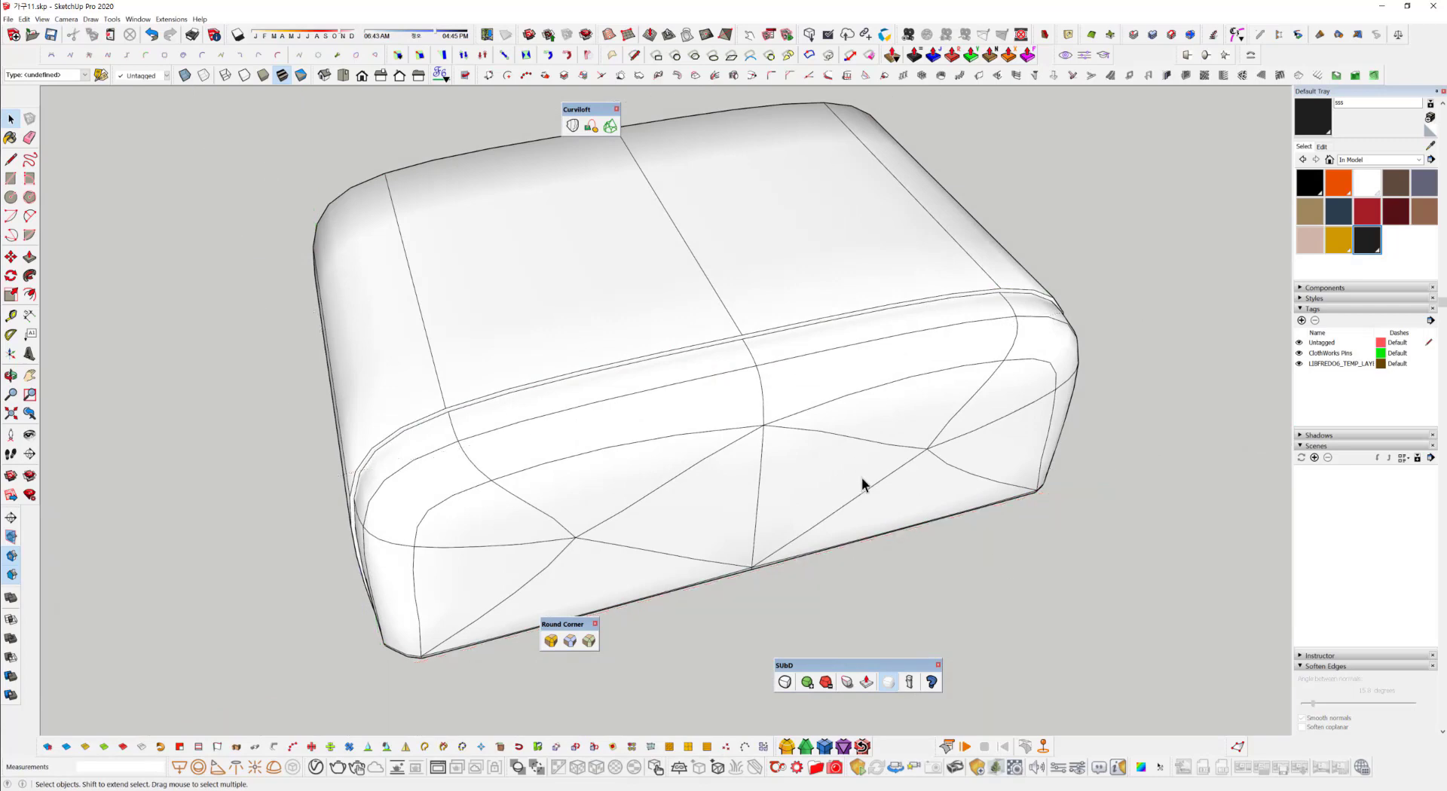
middle_click_drag(861, 484, 727, 371)
left_click(758, 452)
middle_click_drag(758, 452, 743, 422)
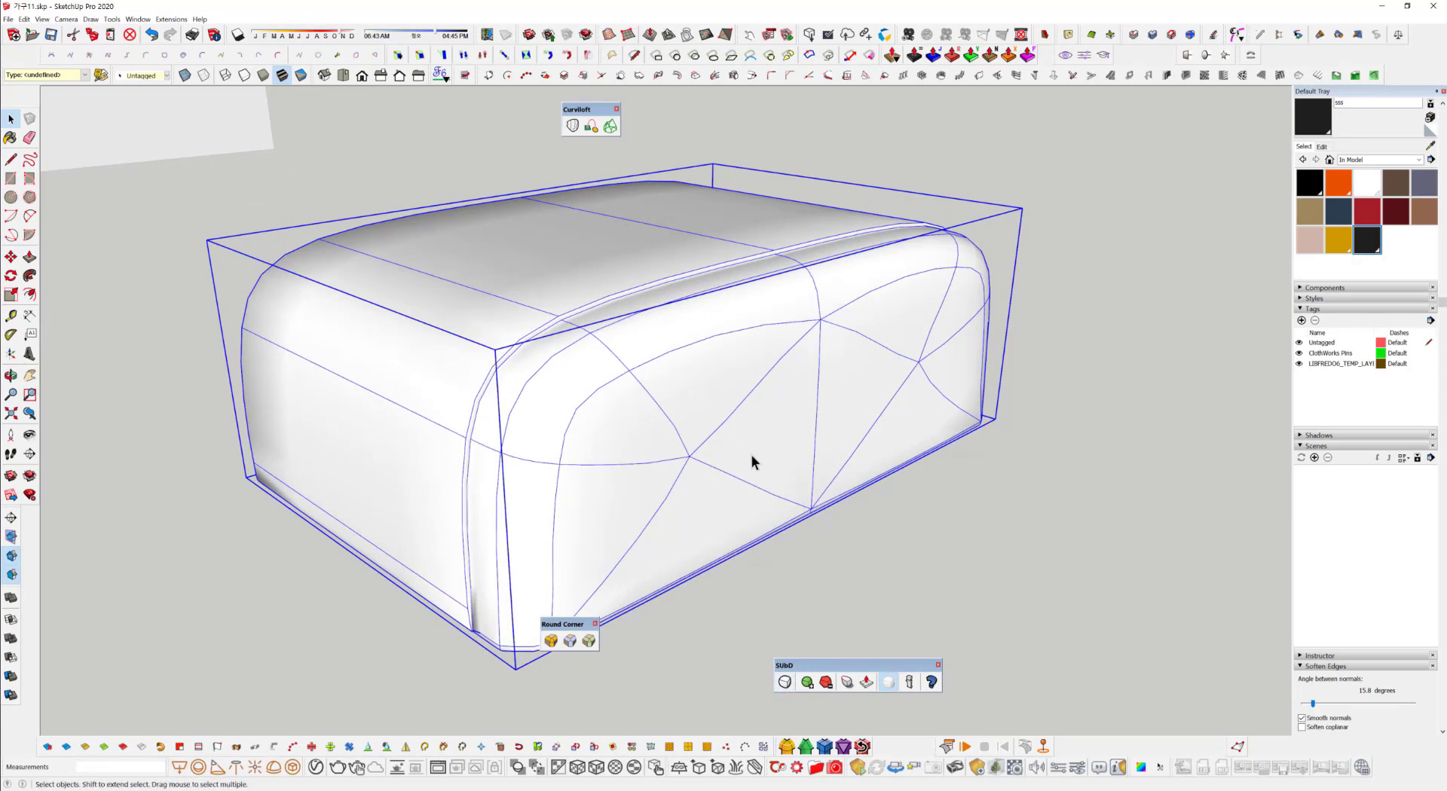
middle_click_drag(752, 456, 721, 407)
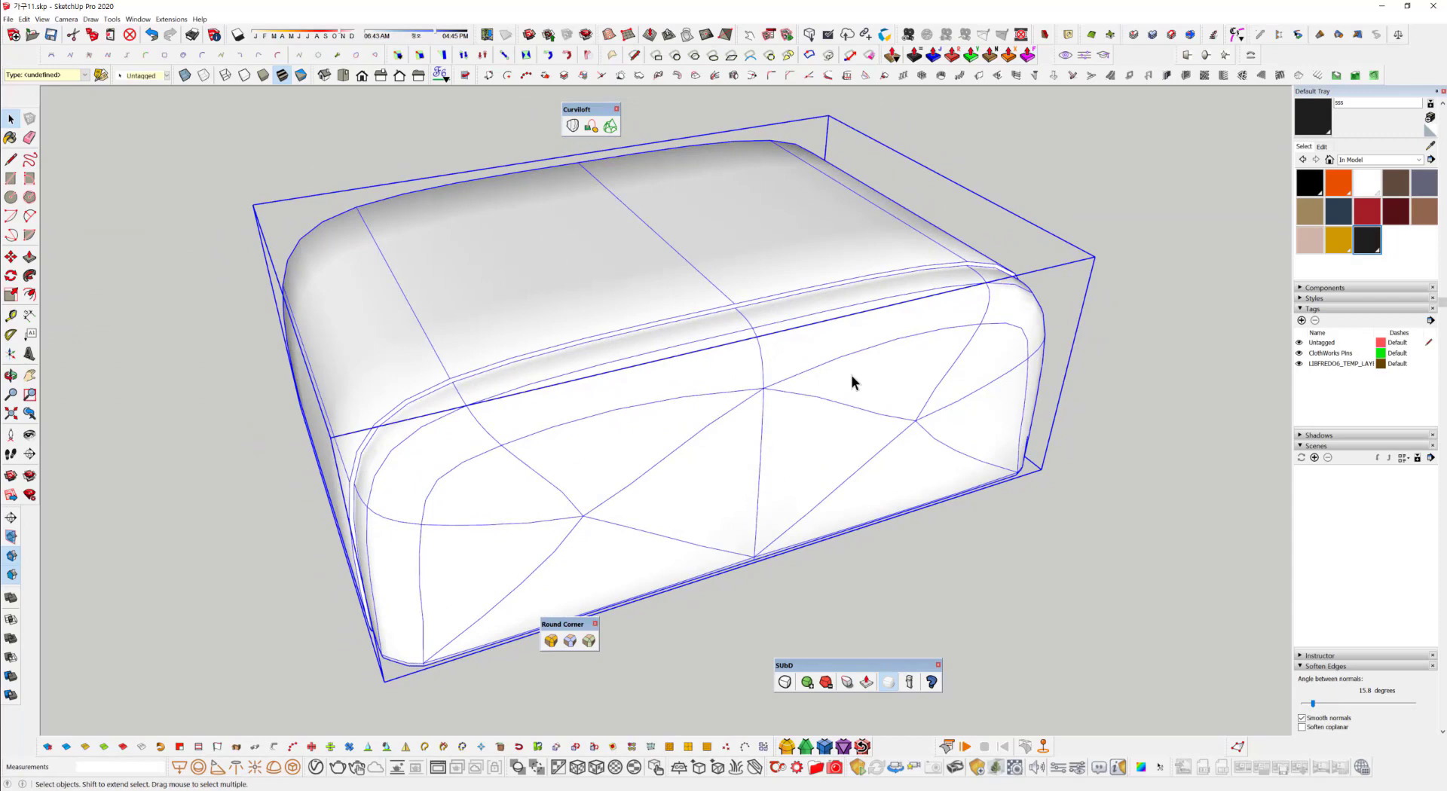
right_click(664, 383)
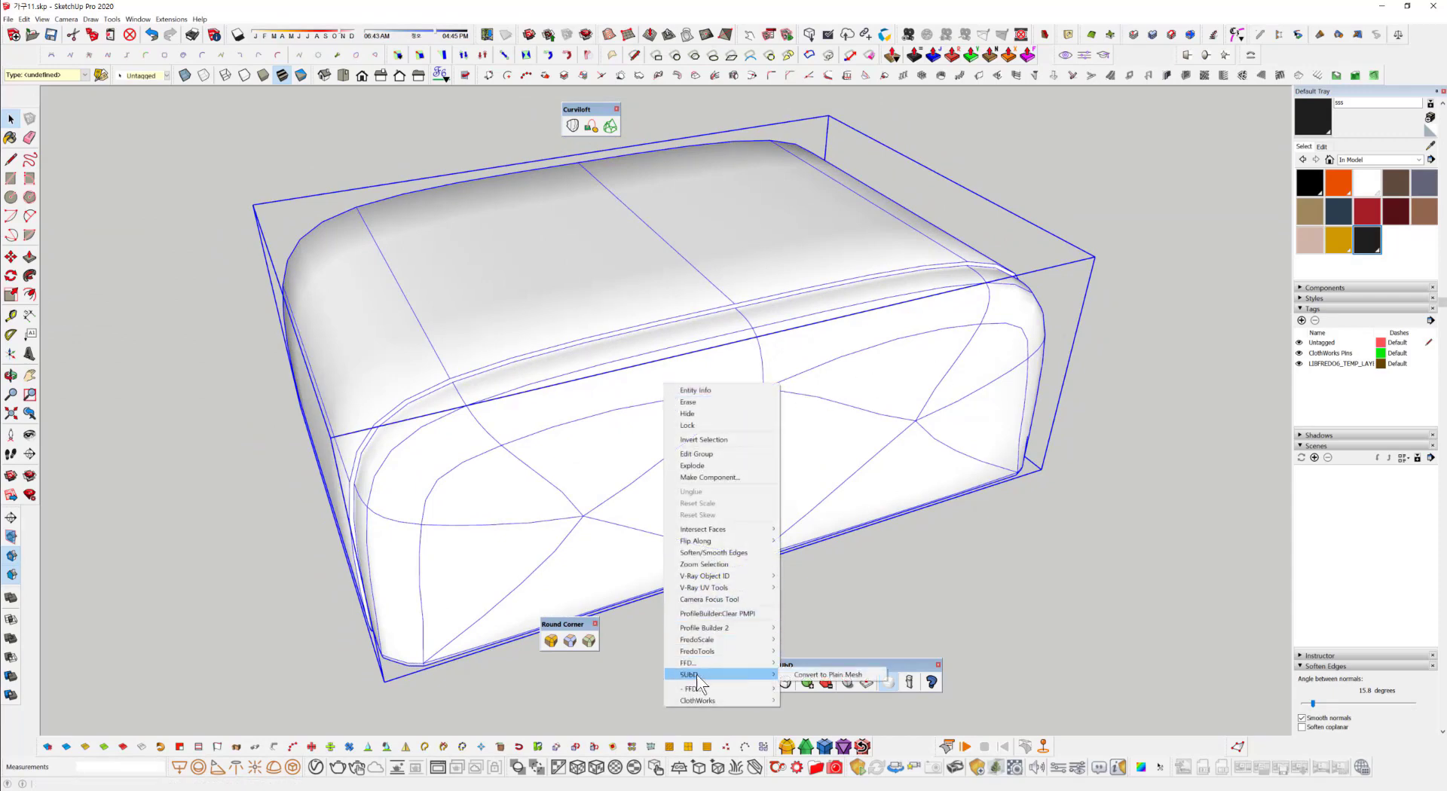
left_click(808, 673)
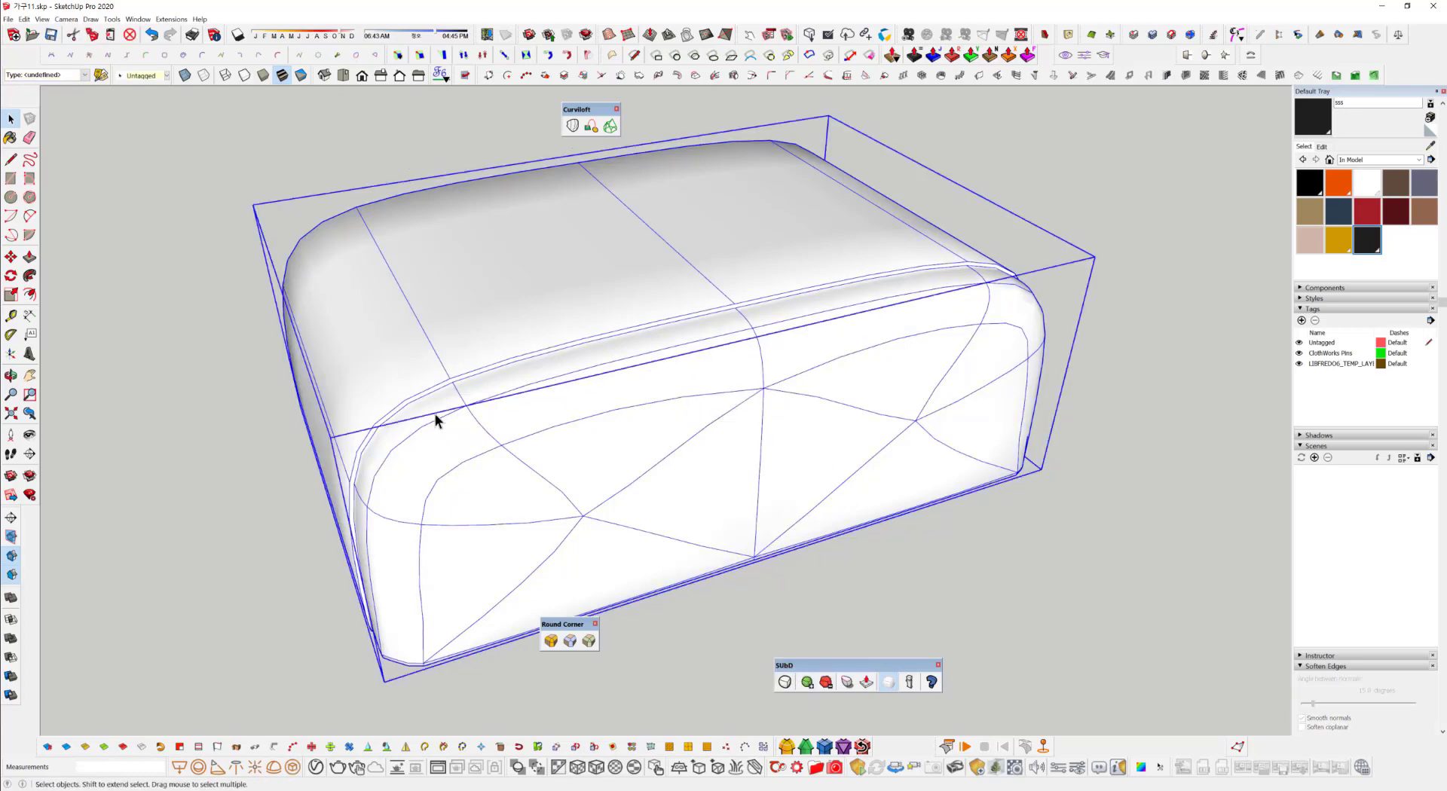
Add a 3x3 FFD control cage to the converted module.
middle_click_drag(511, 431, 762, 331)
left_click(1079, 579)
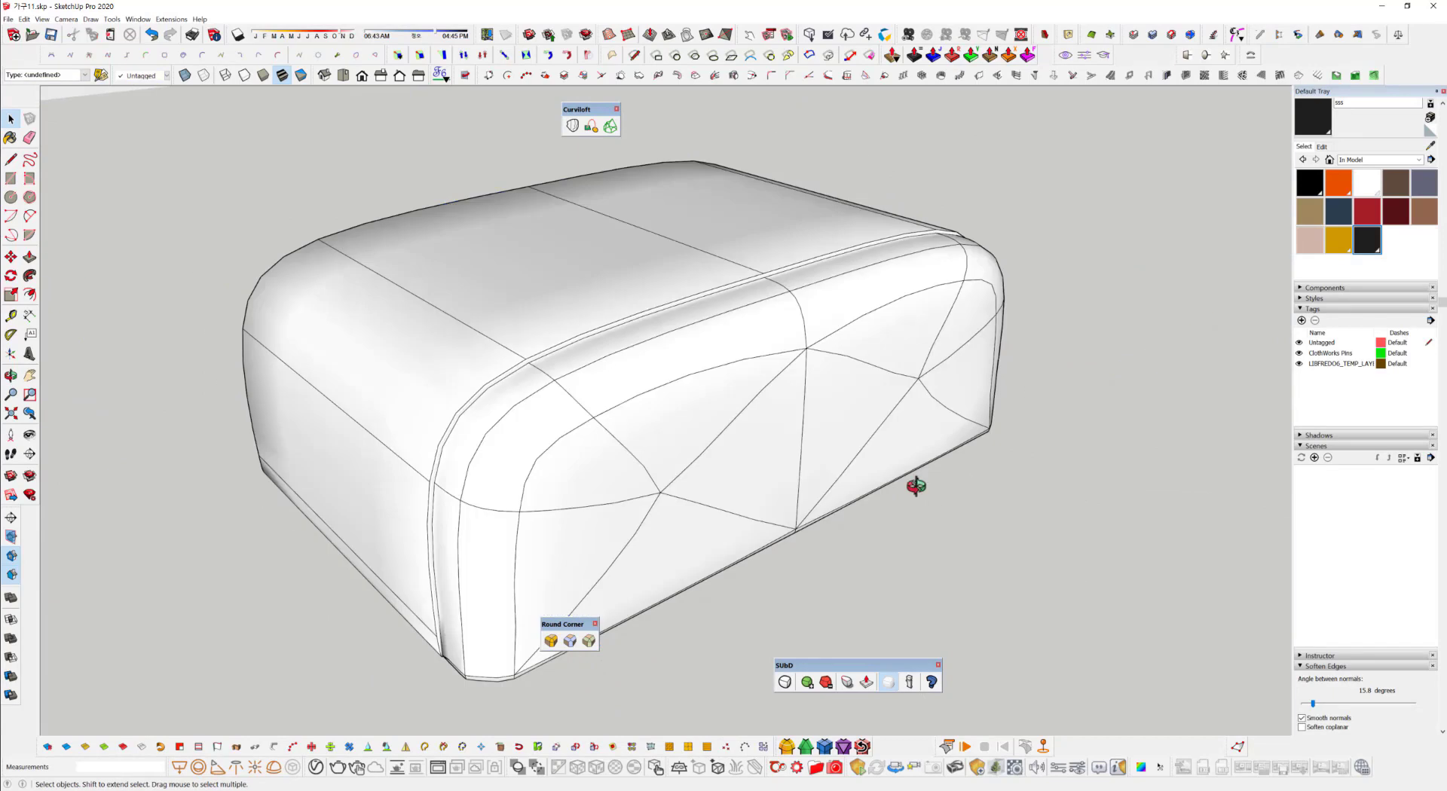
mouse_move(917, 488)
middle_mouse_down()
mouse_move(751, 454)
mouse_move(701, 345)
mouse_move(710, 403)
mouse_move(840, 685)
mouse_move(774, 314)
mouse_move(736, 485)
mouse_move(711, 414)
mouse_move(717, 381)
mouse_move(690, 398)
middle_mouse_up()
left_click(711, 414)
right_click(691, 397)
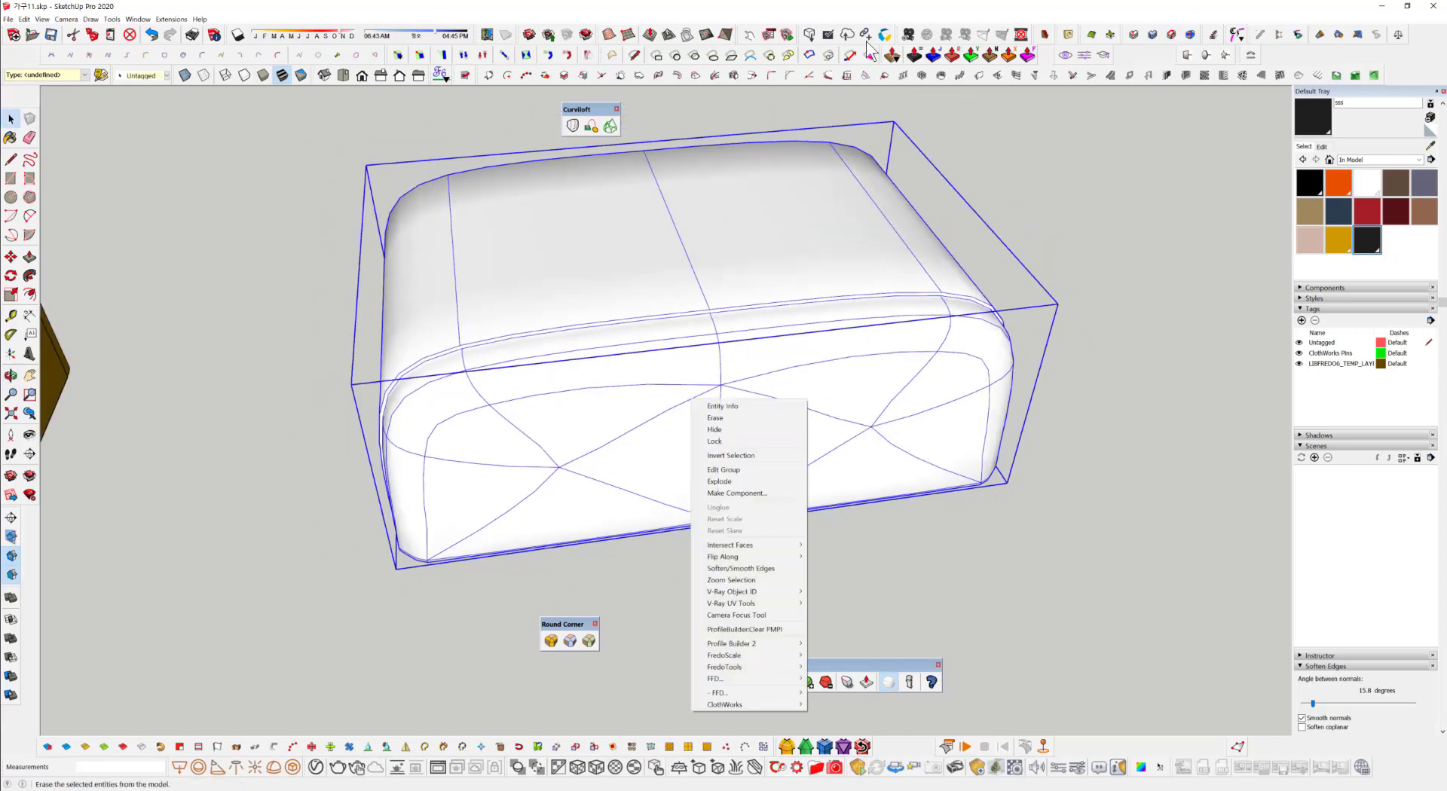
mouse_move(719, 679)
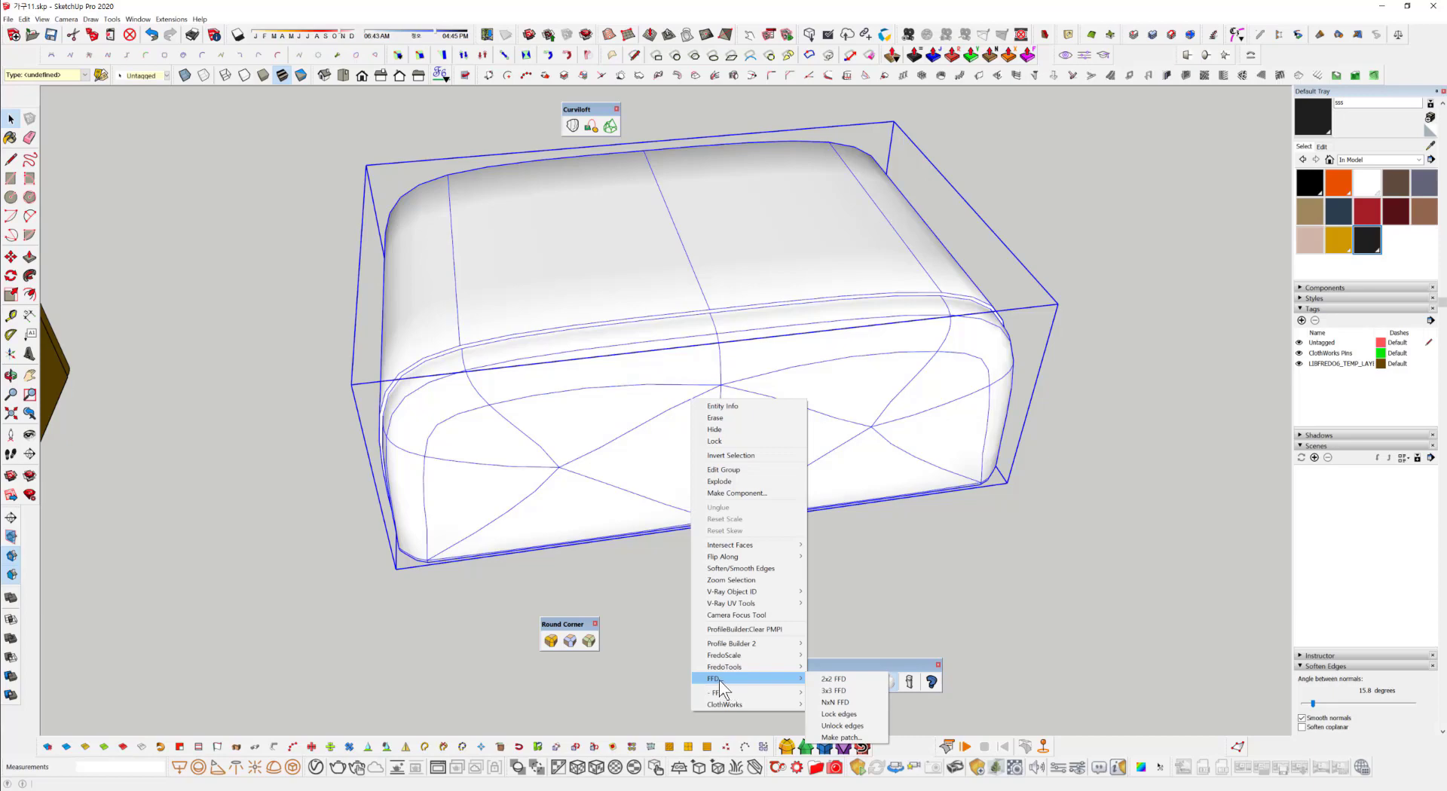
left_click(845, 692)
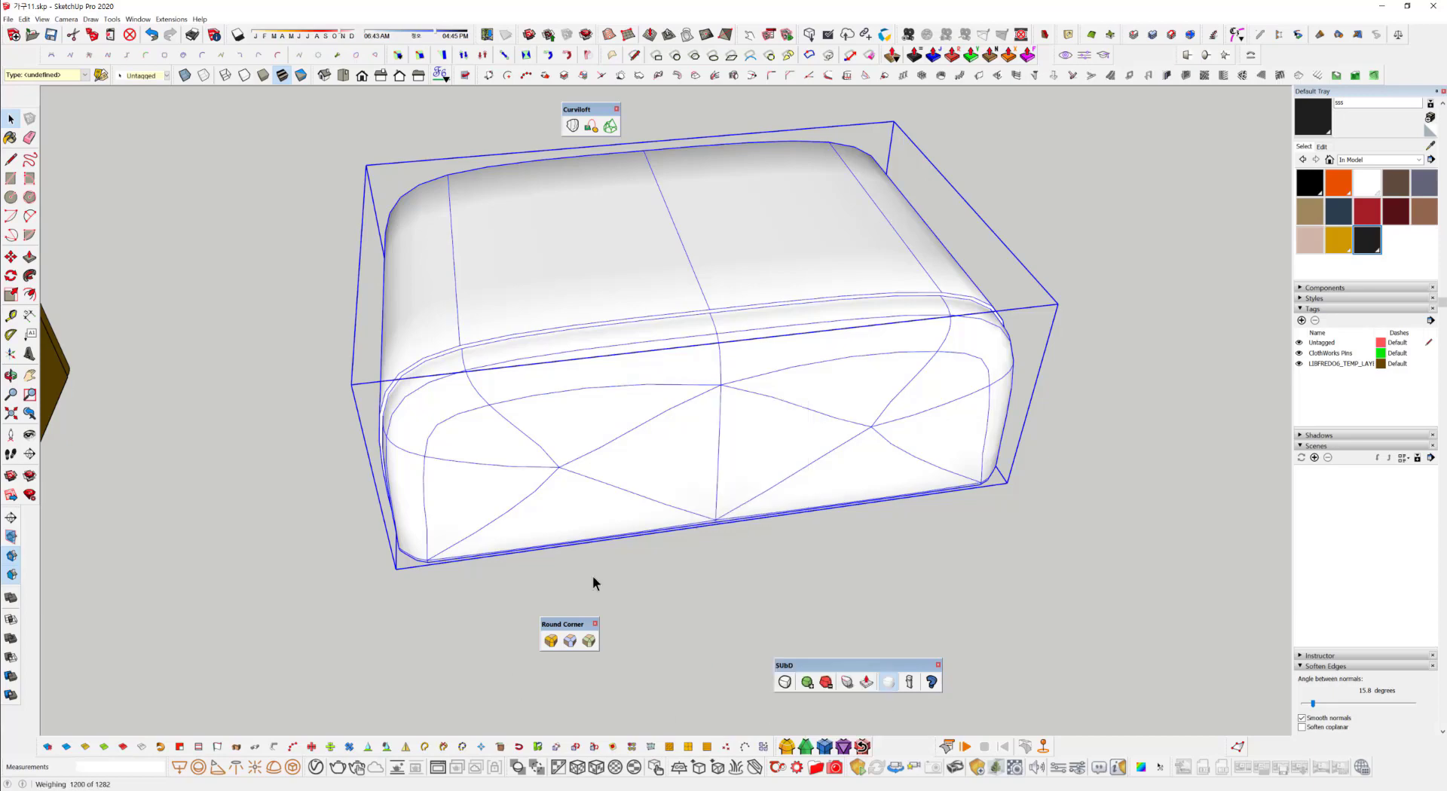
middle_click_drag(680, 298, 754, 260)
left_click(1245, 315)
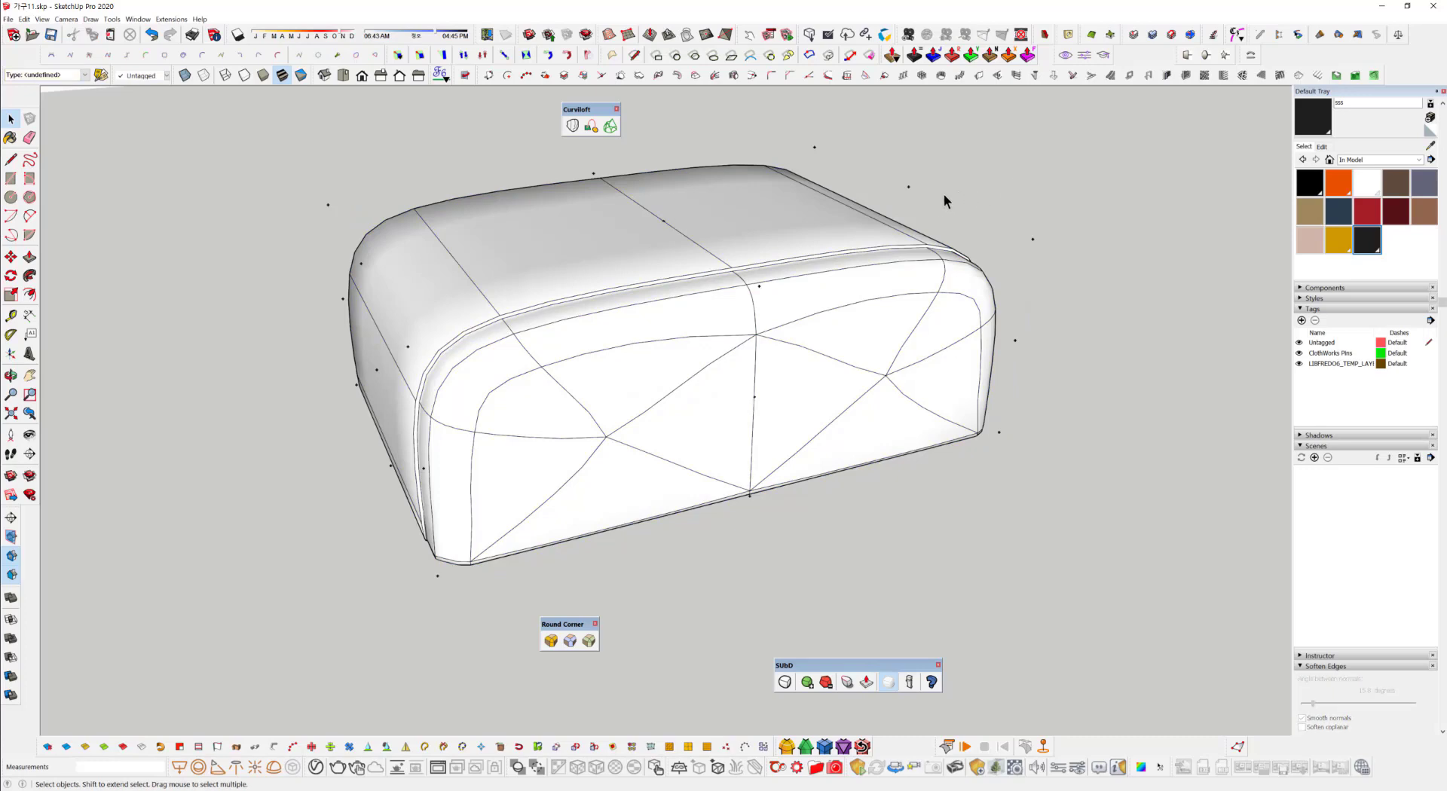
Open the FFD control-point group, examine the points around the module, then close the group and select the module.
double_click(908, 187)
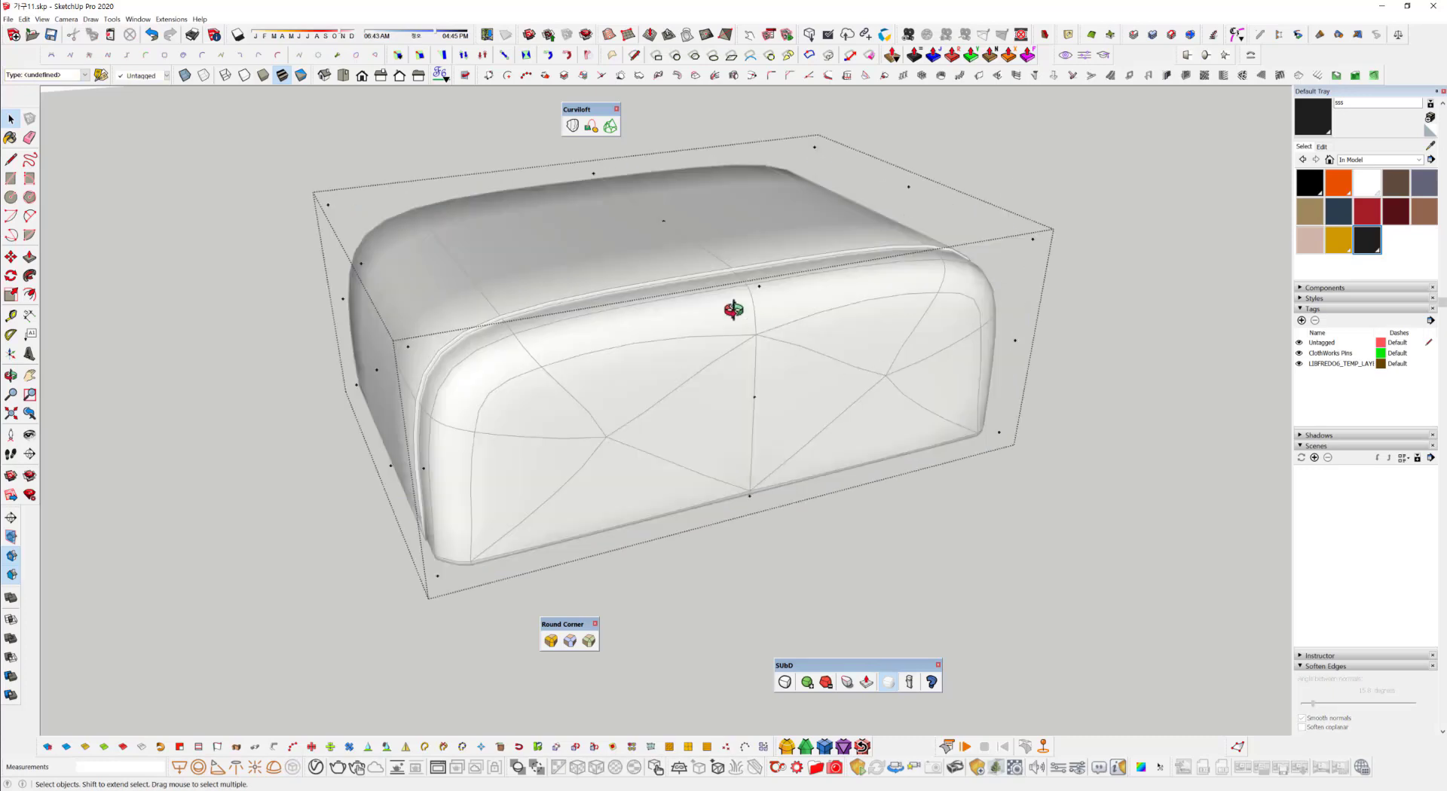
middle_click_drag(733, 310, 621, 309)
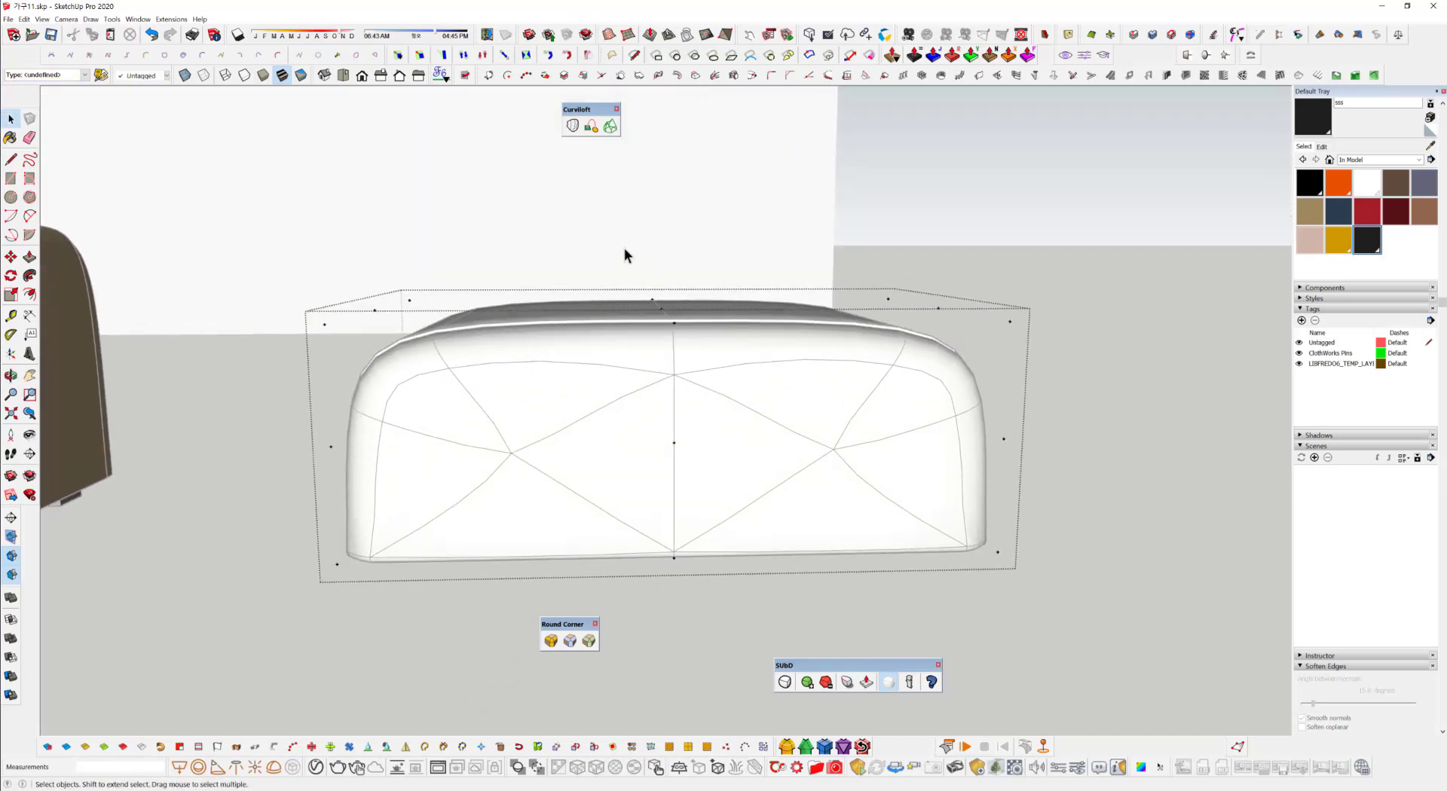
middle_click_drag(752, 377, 898, 351)
left_click(858, 378)
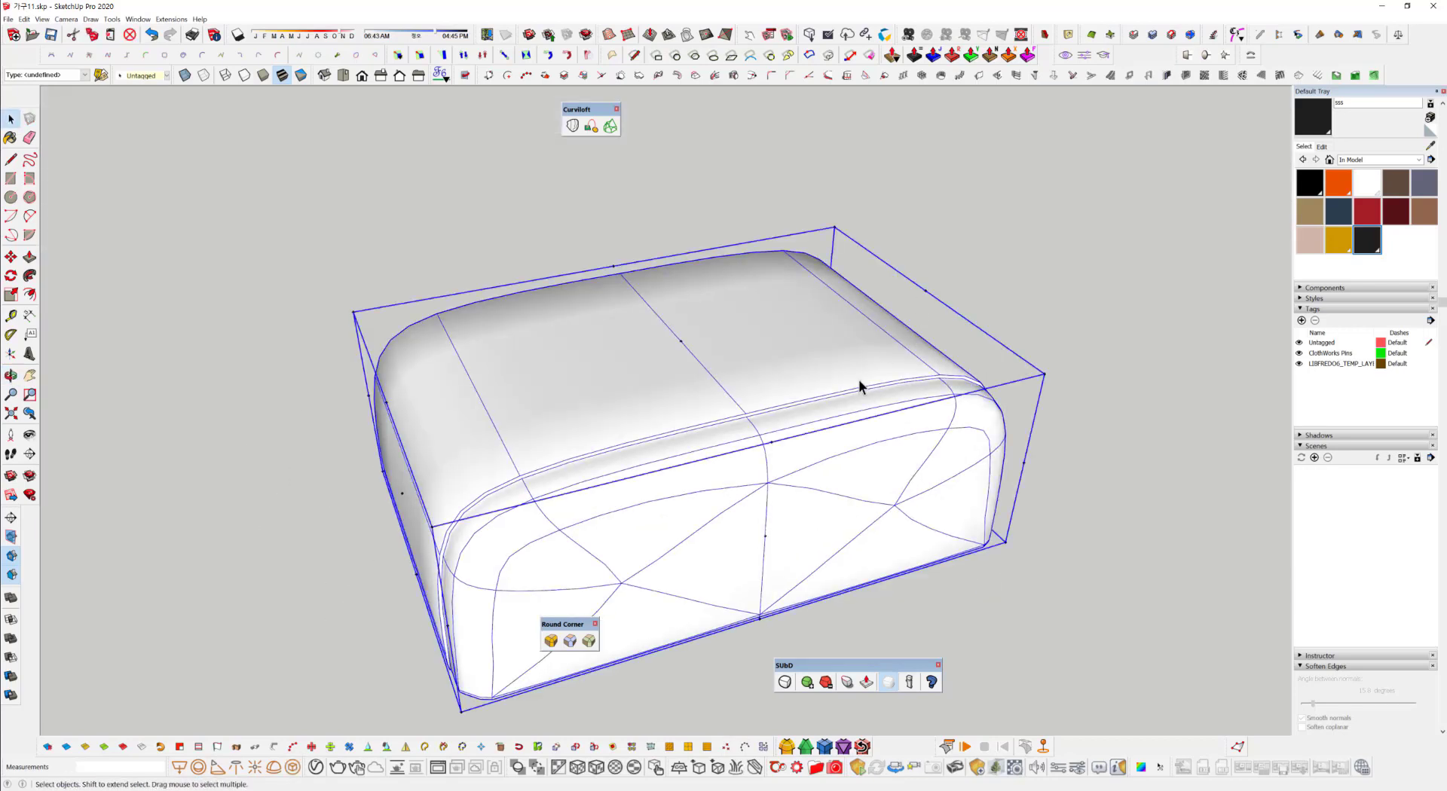
Move the three middle FFD control points on the module's top face up about 56 mm.
left_click(1011, 320)
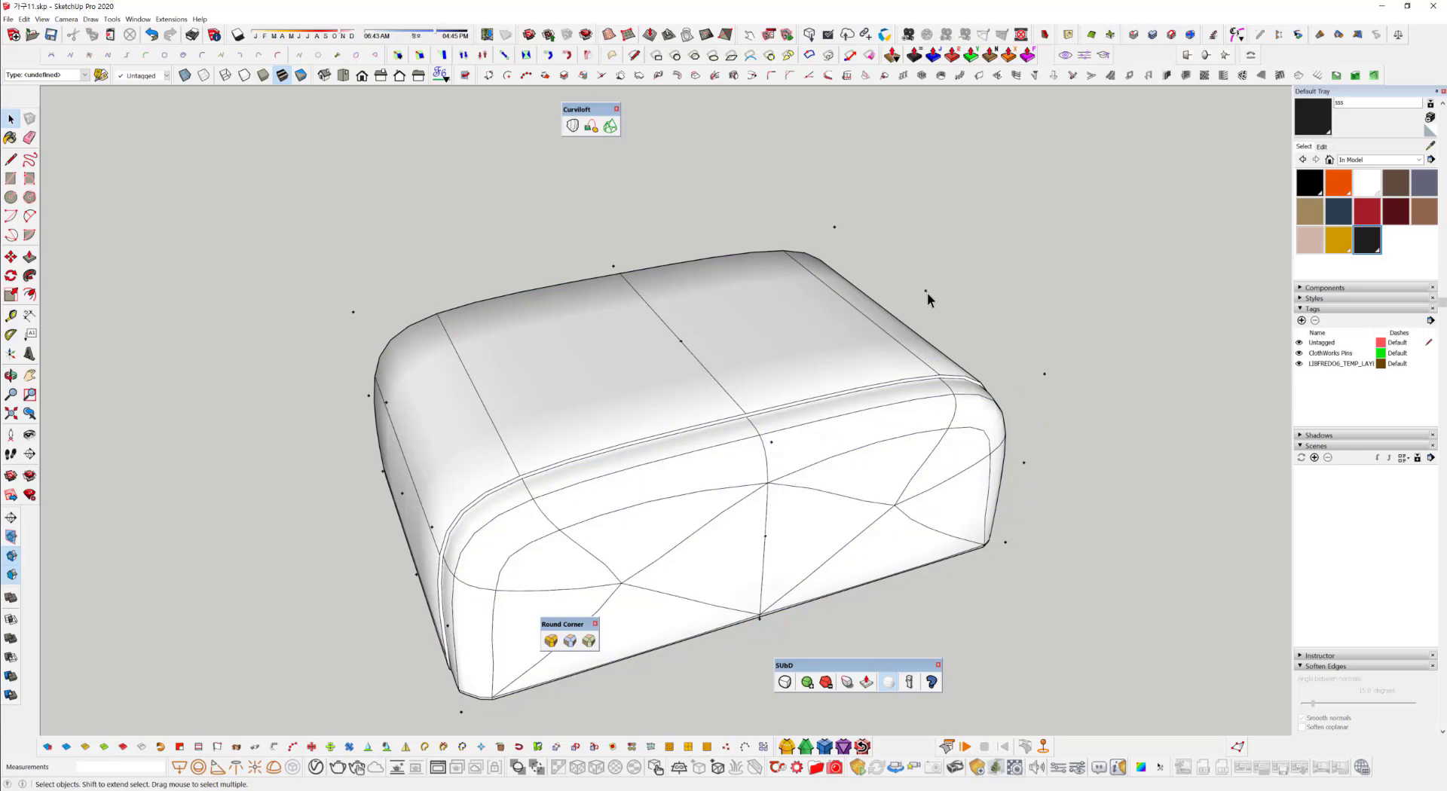
middle_click_drag(926, 291, 654, 259)
left_click_drag(730, 372, 689, 350)
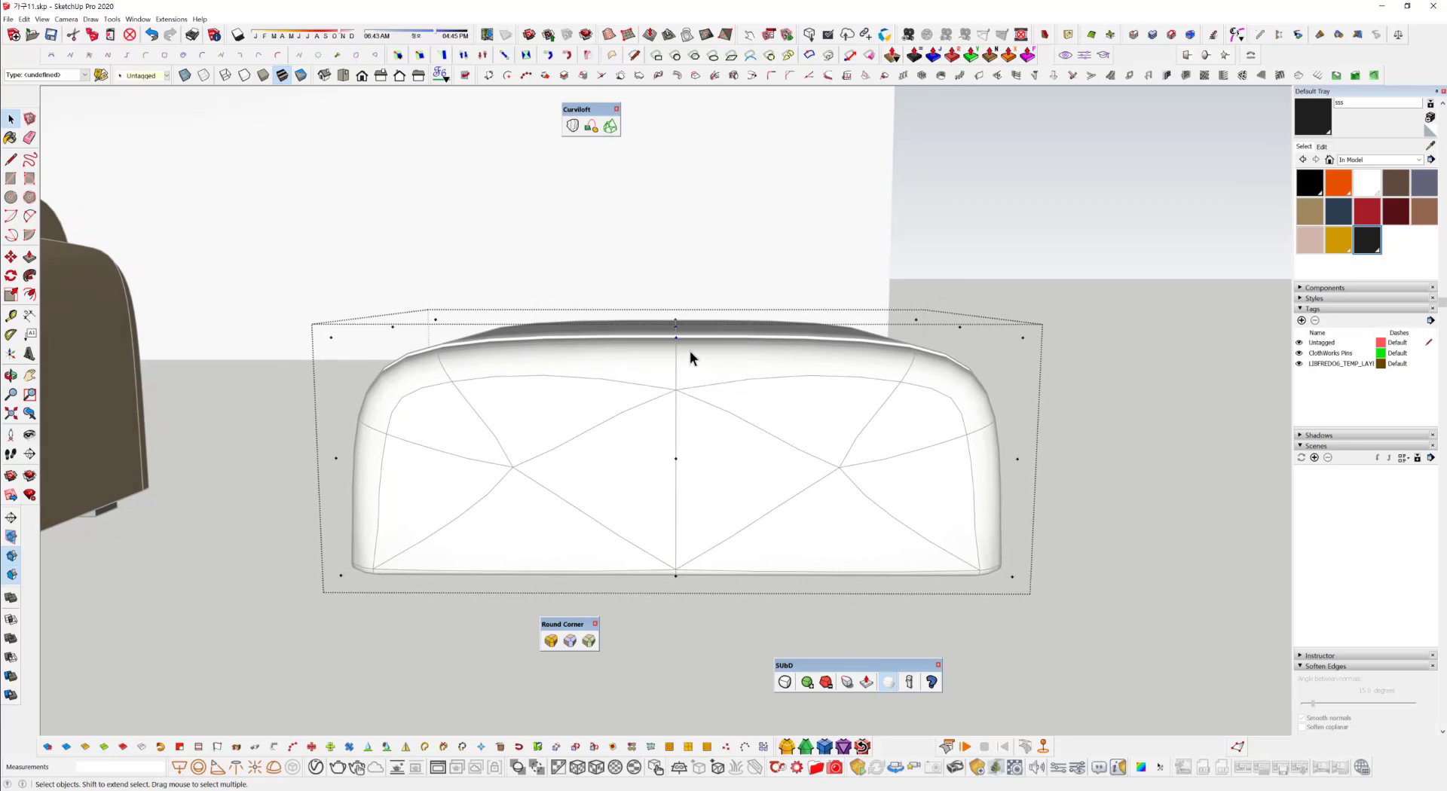
middle_click_drag(690, 350, 676, 379)
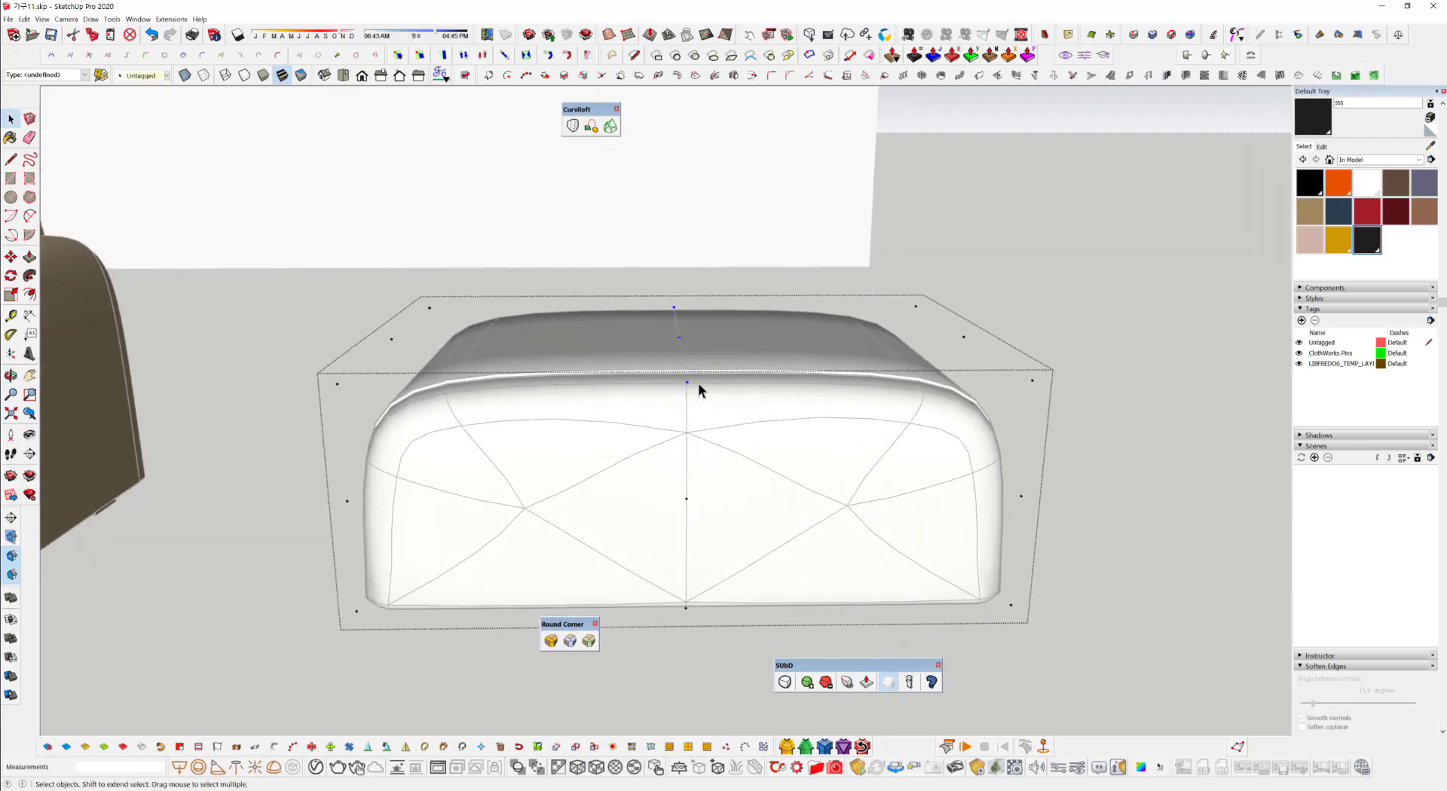
key("m")
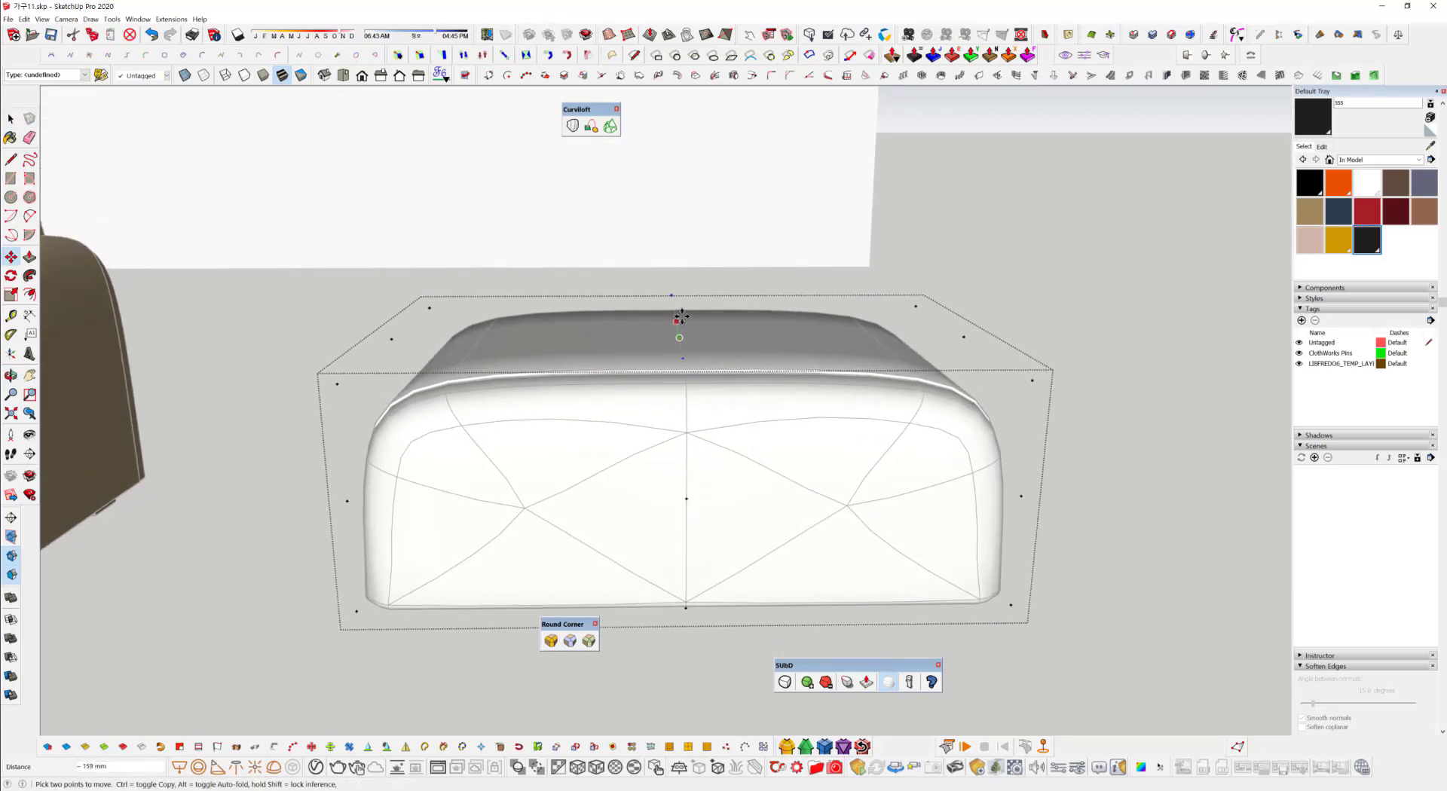
left_click(685, 309)
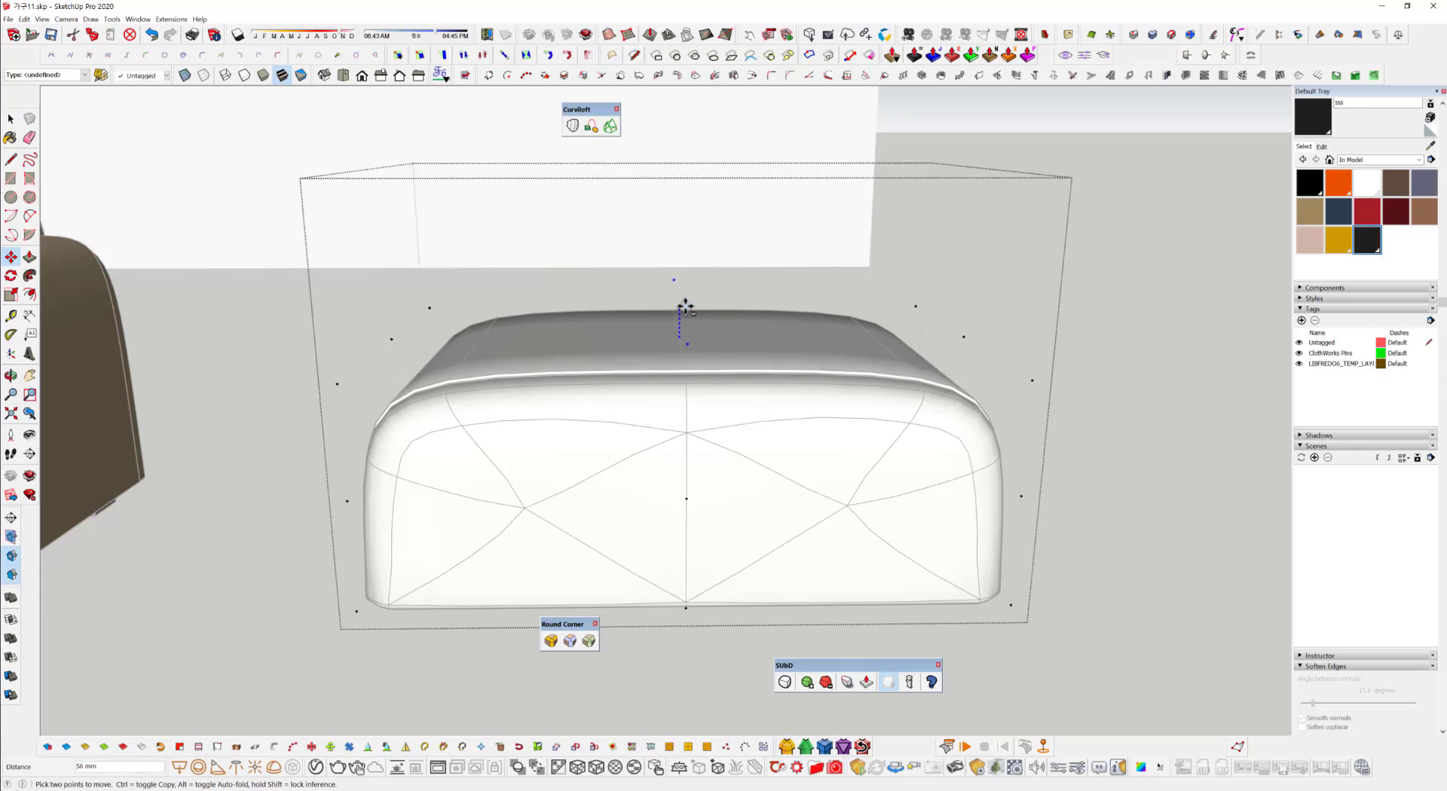
middle_click_drag(683, 313, 661, 497)
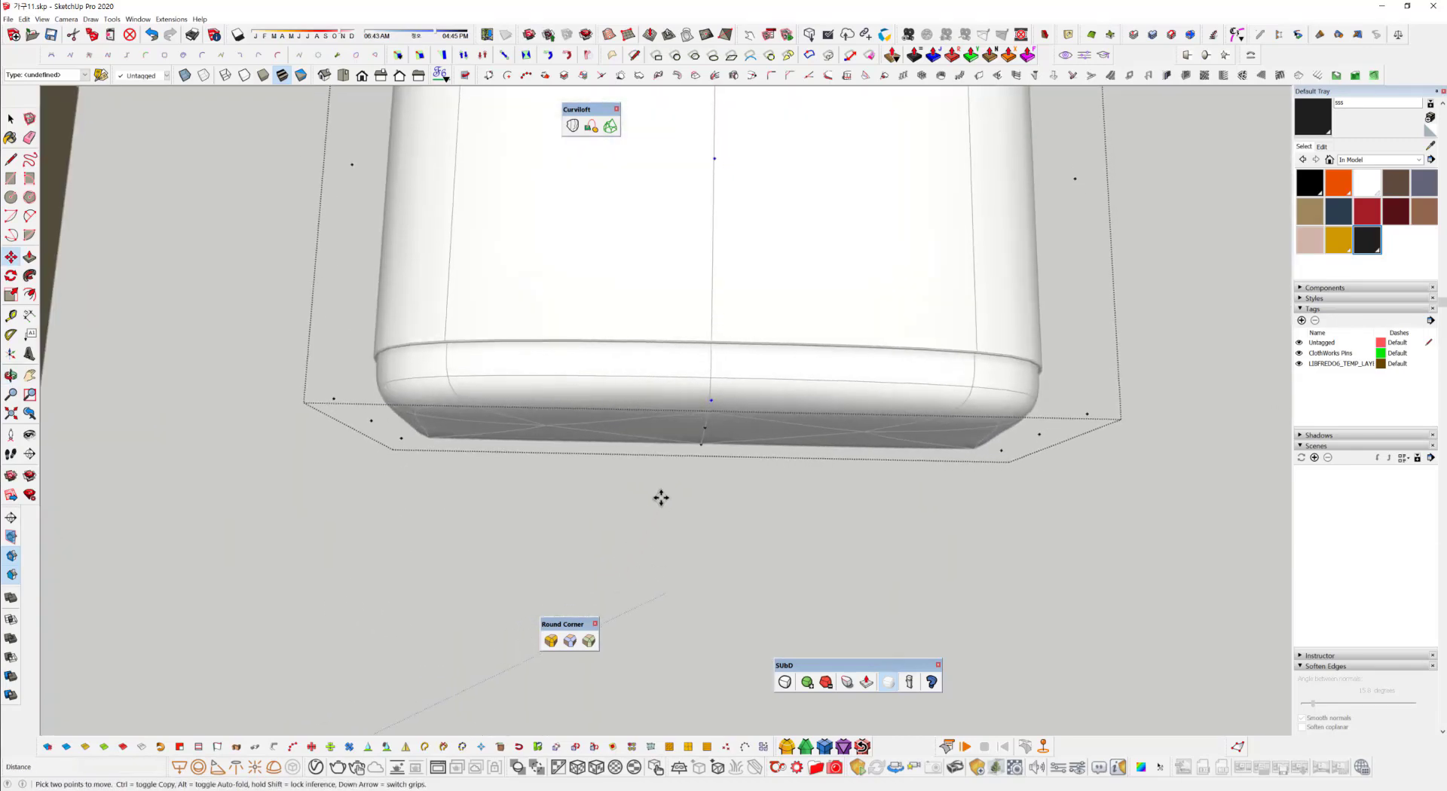
Pull the middle column of FFD control points on the module's front face outward about 46 mm.
key("space")
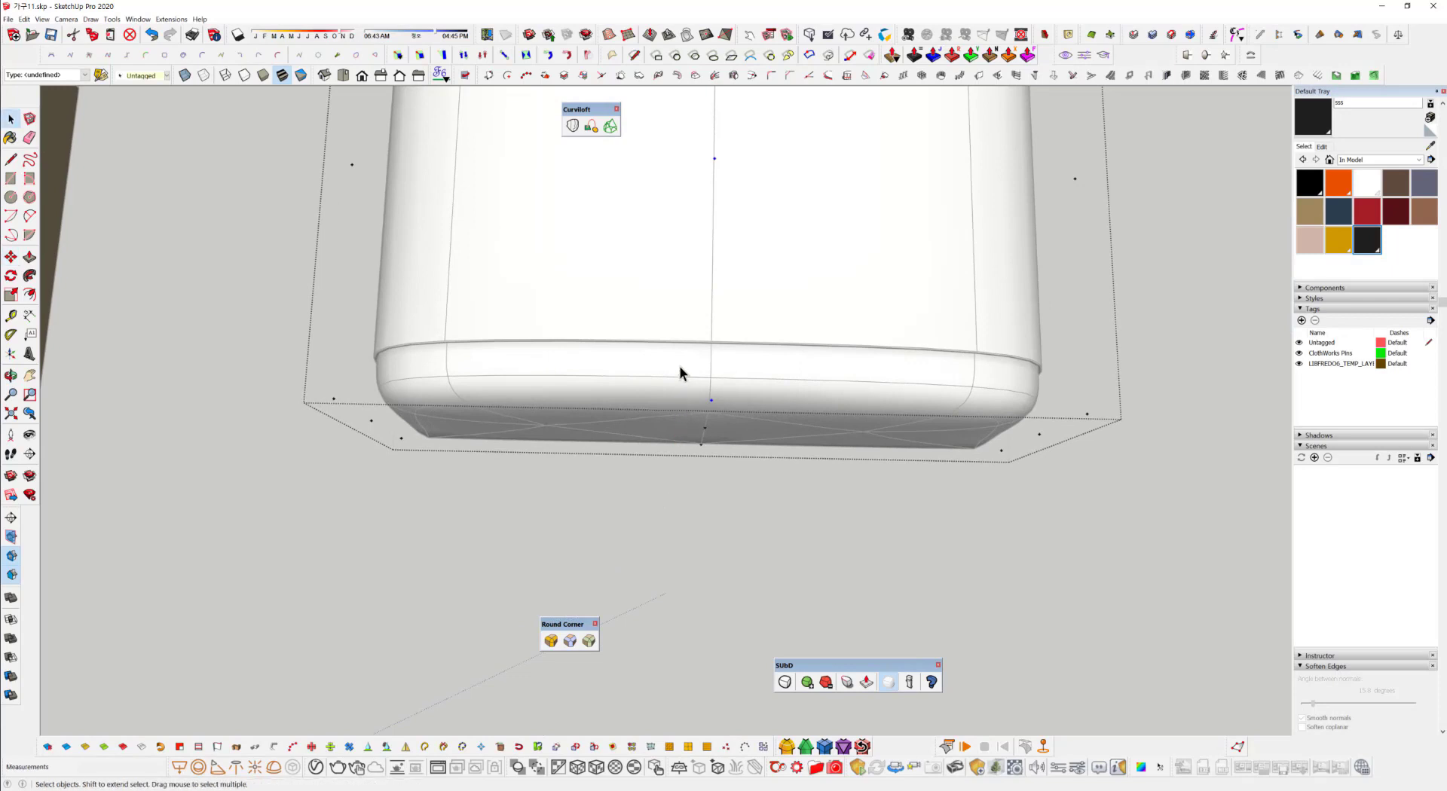
key("m")
left_click(704, 431)
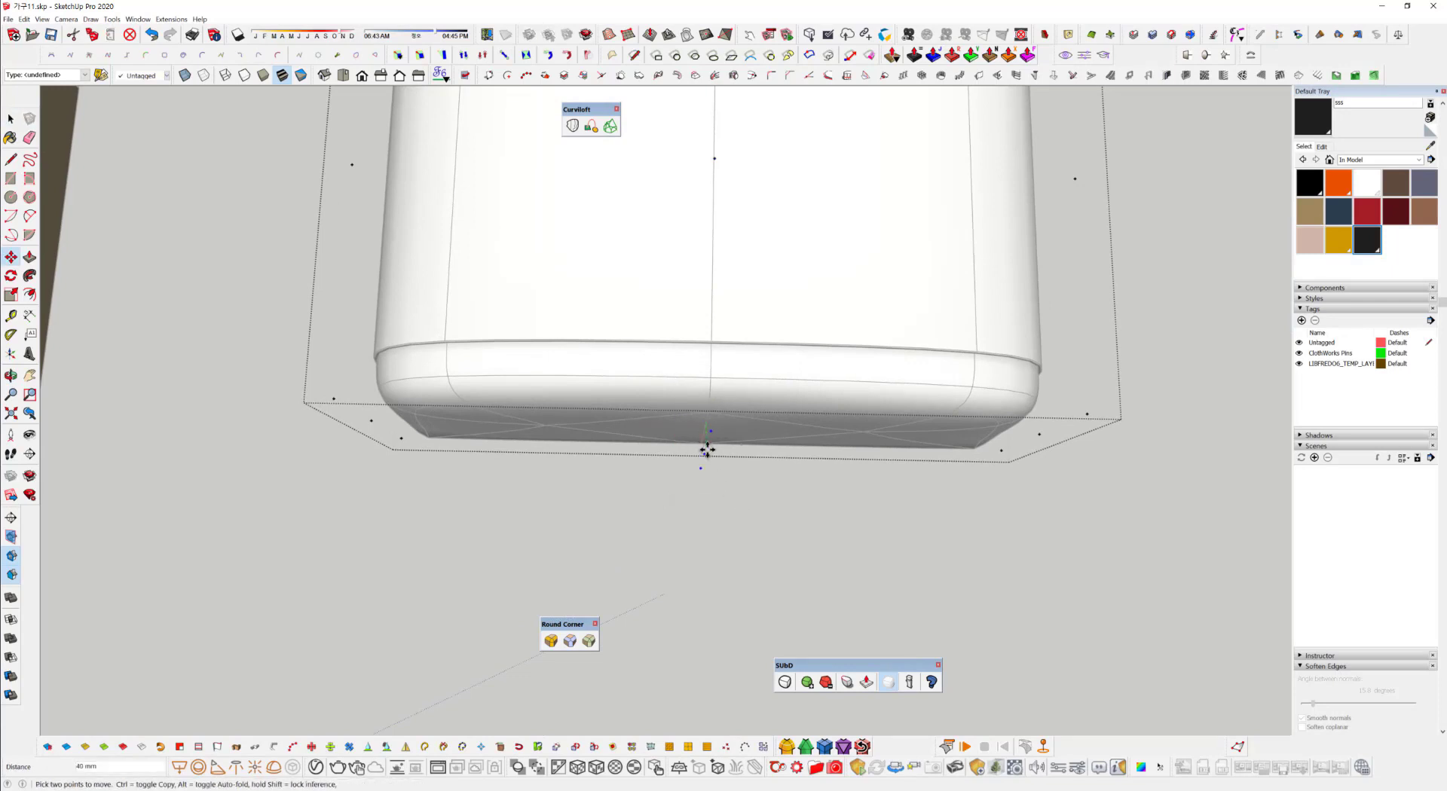
left_click(705, 453)
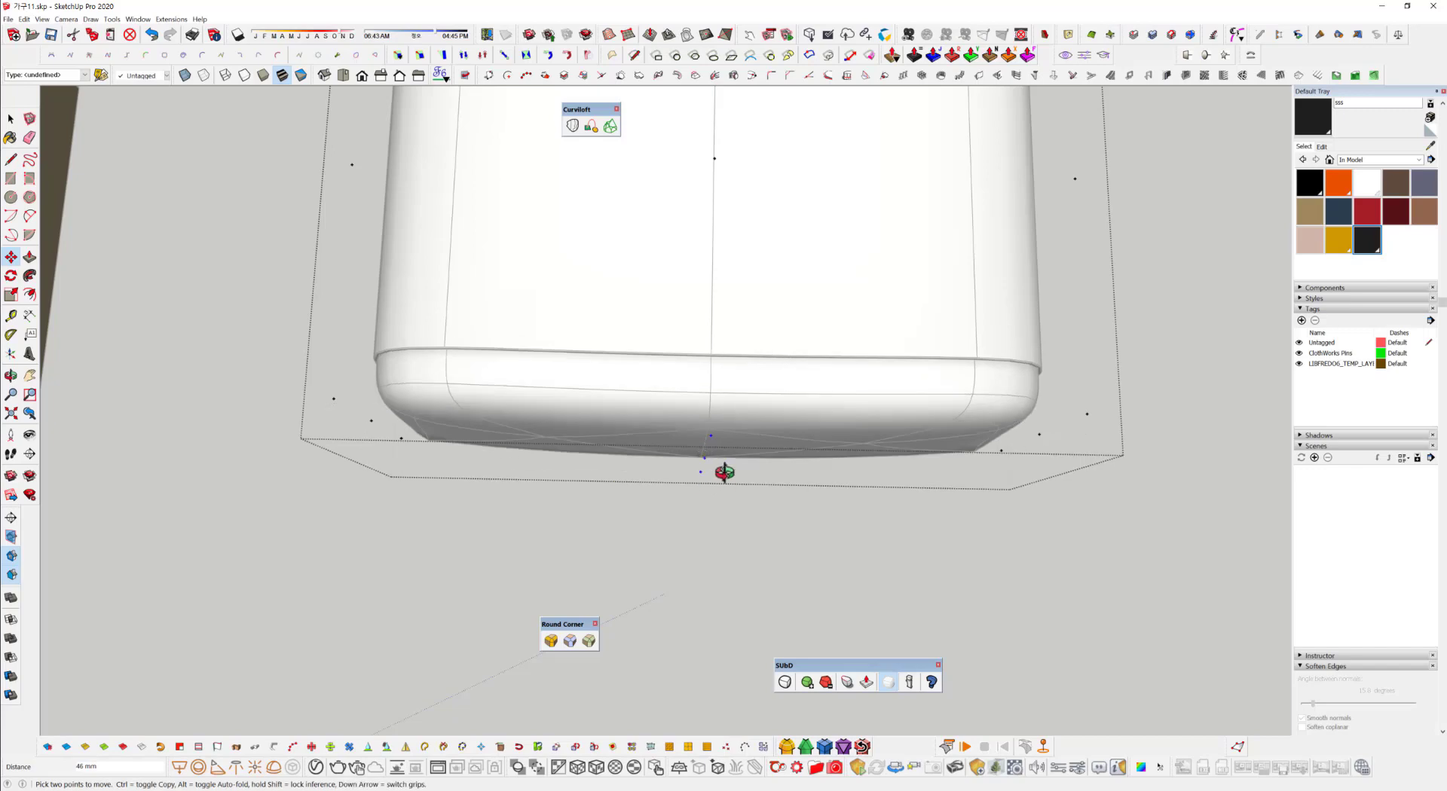
Select the middle control points on another side face, then close the FFD control-point group and deselect everything.
middle_click_drag(717, 472, 575, 427)
key("m")
key("space")
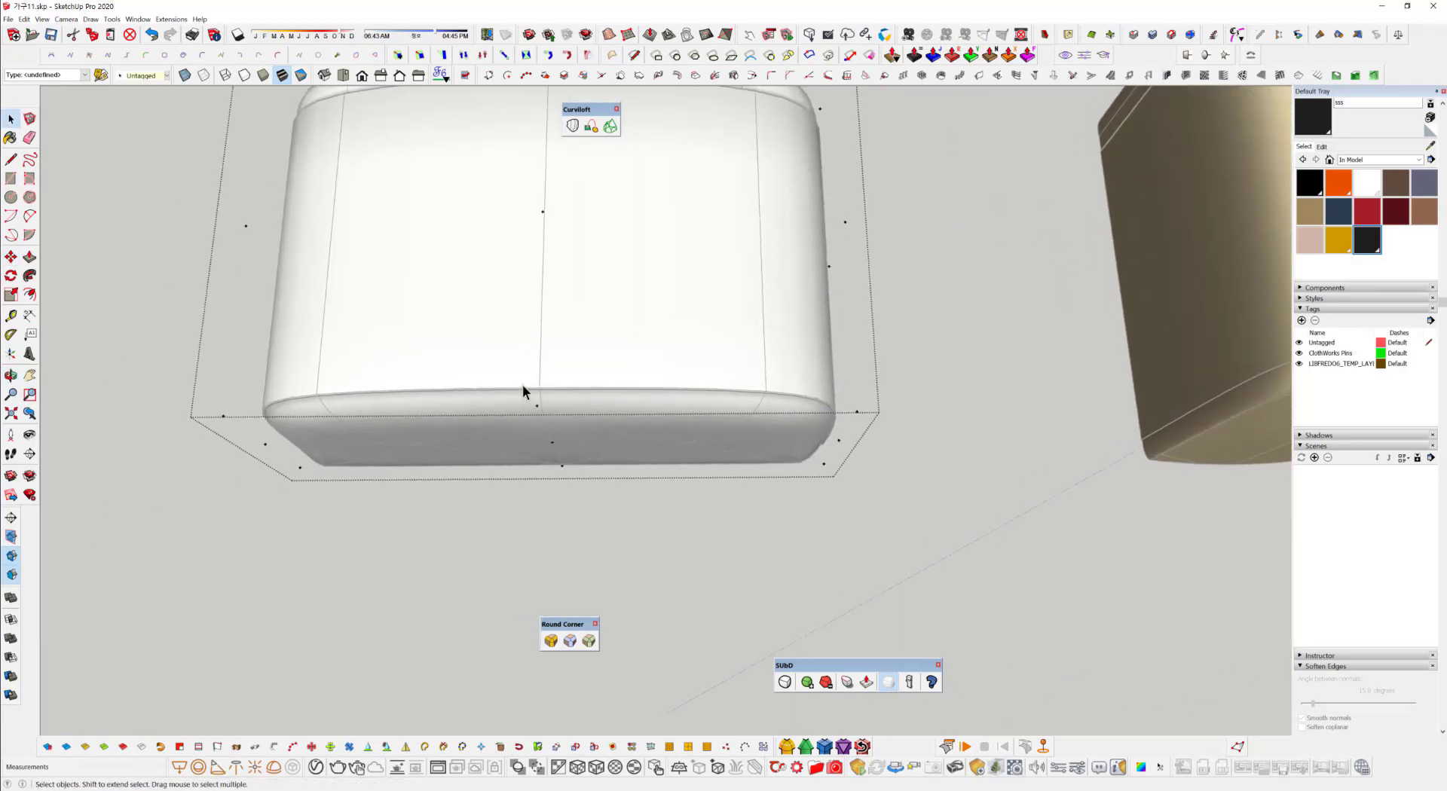
left_click_drag(602, 491, 601, 492)
middle_click_drag(783, 417, 766, 495)
left_click(800, 429)
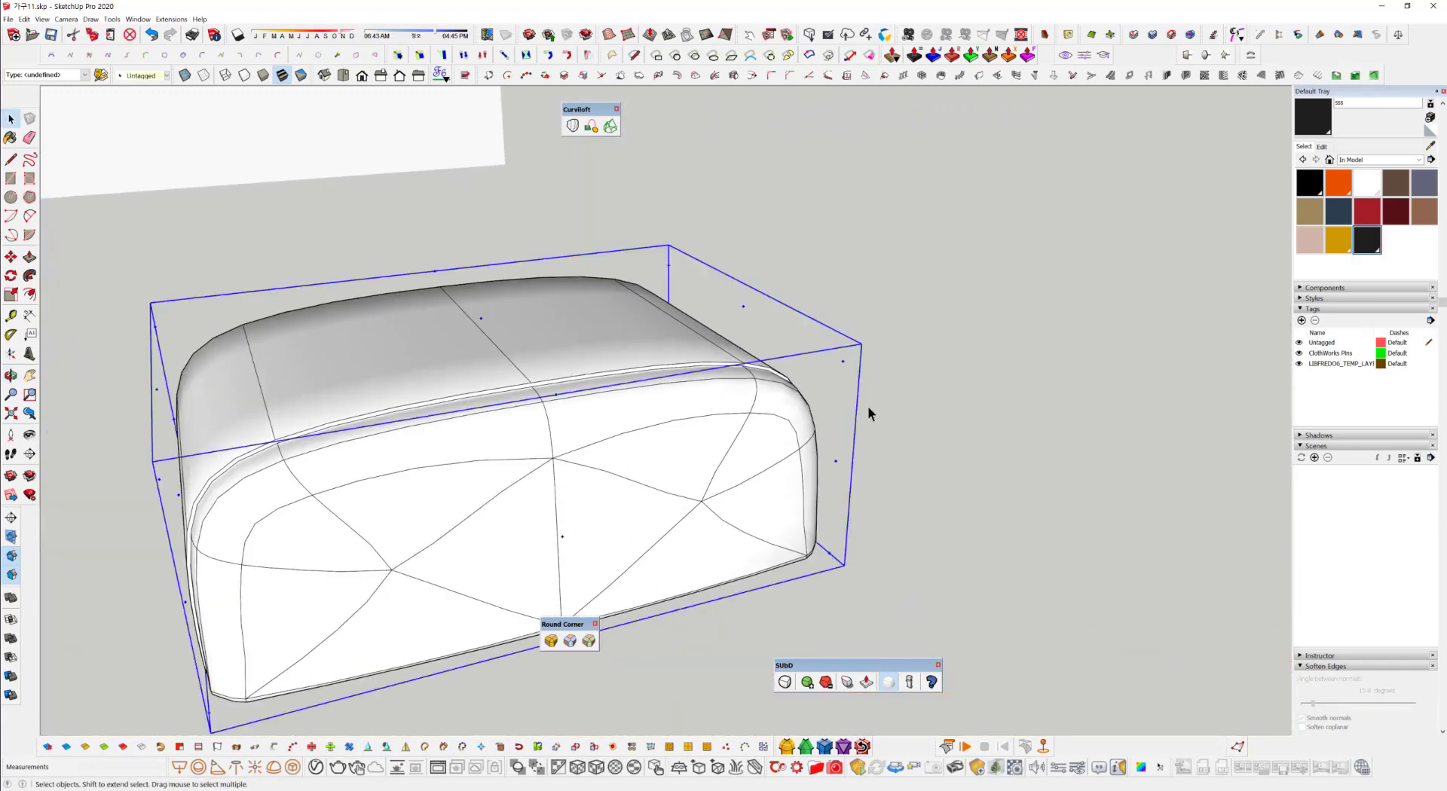
left_click(942, 456)
middle_click_drag(824, 410, 680, 483)
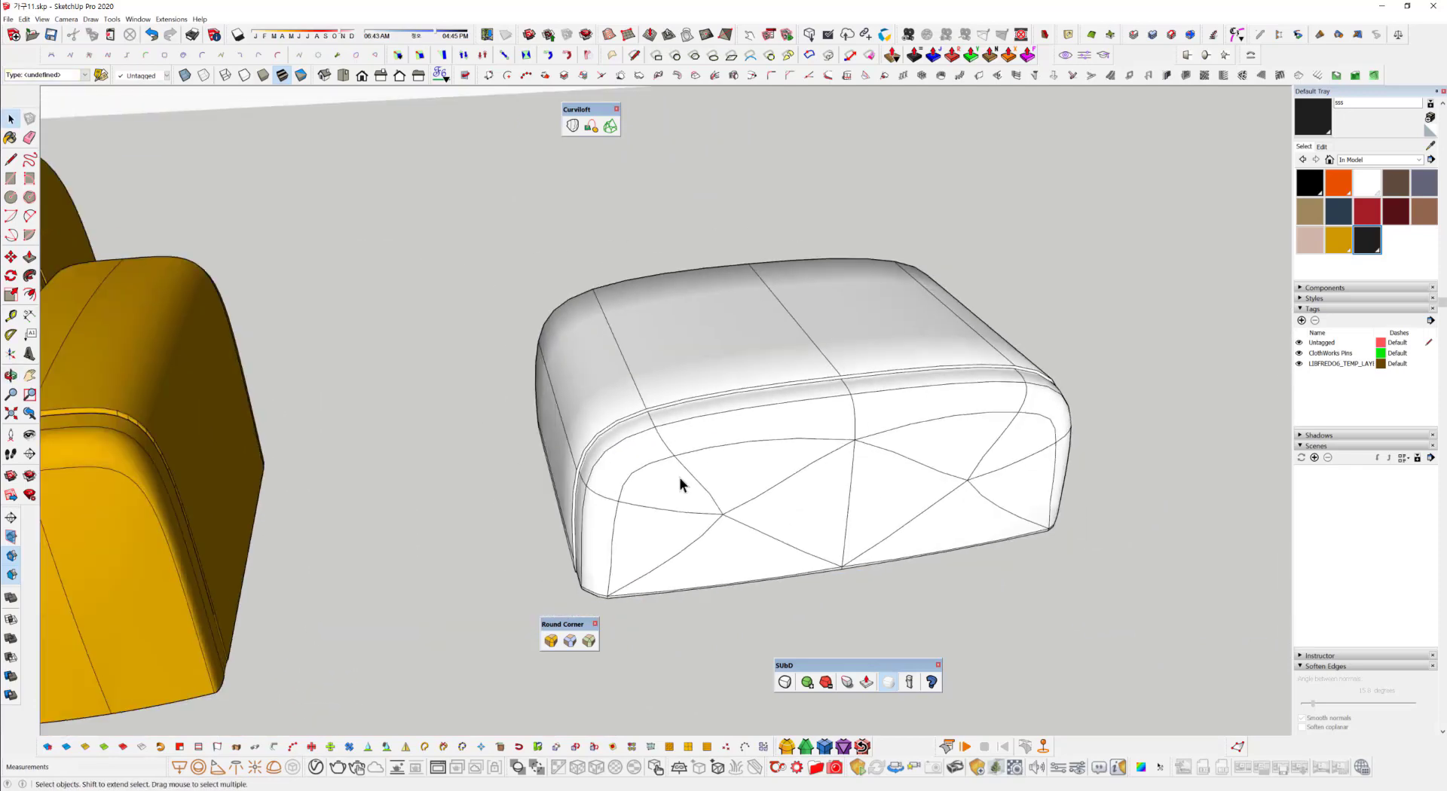
Soften the module's edges with soften coplanar enabled and an angle between normals of about 36 degrees.
left_click(758, 432)
right_click(758, 432)
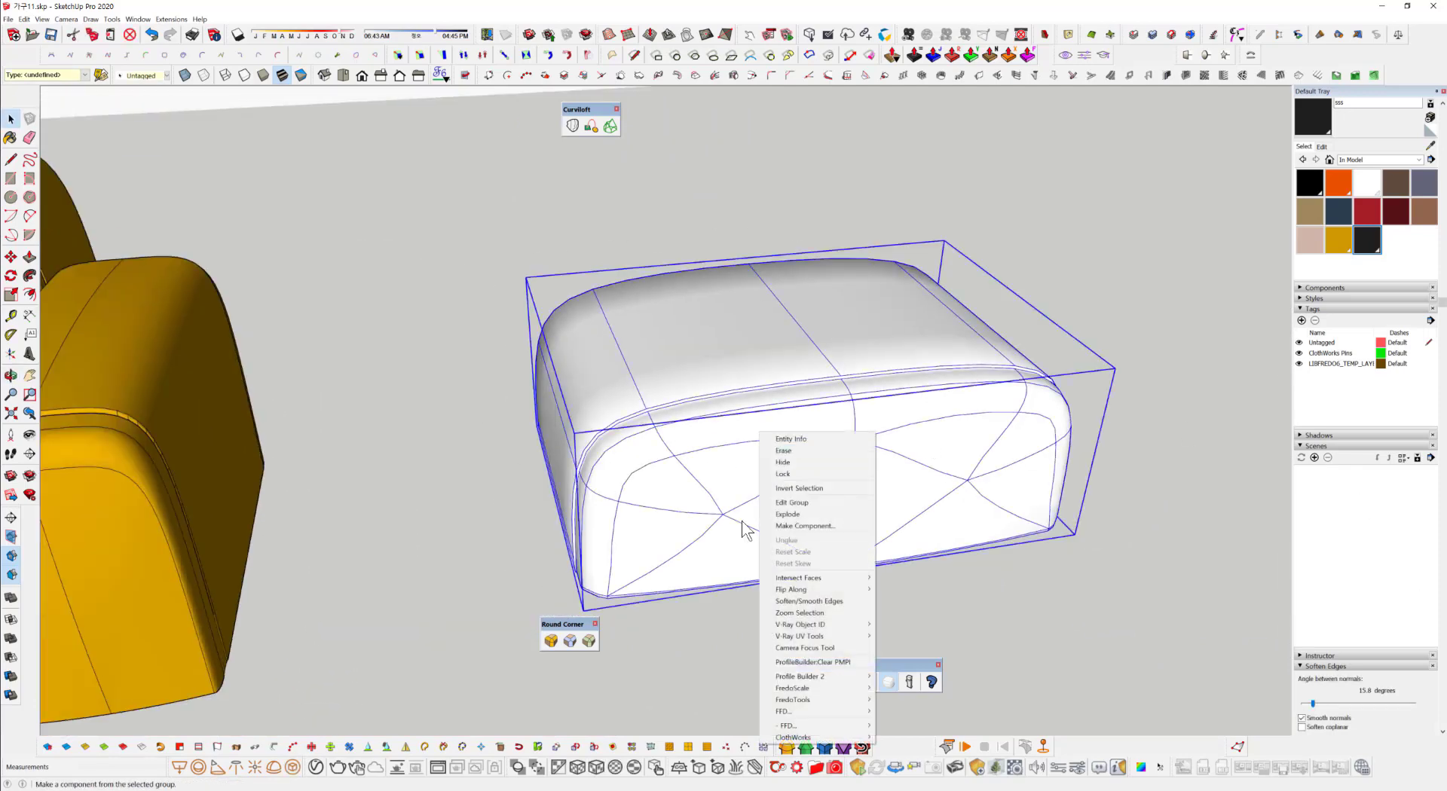
left_click(816, 603)
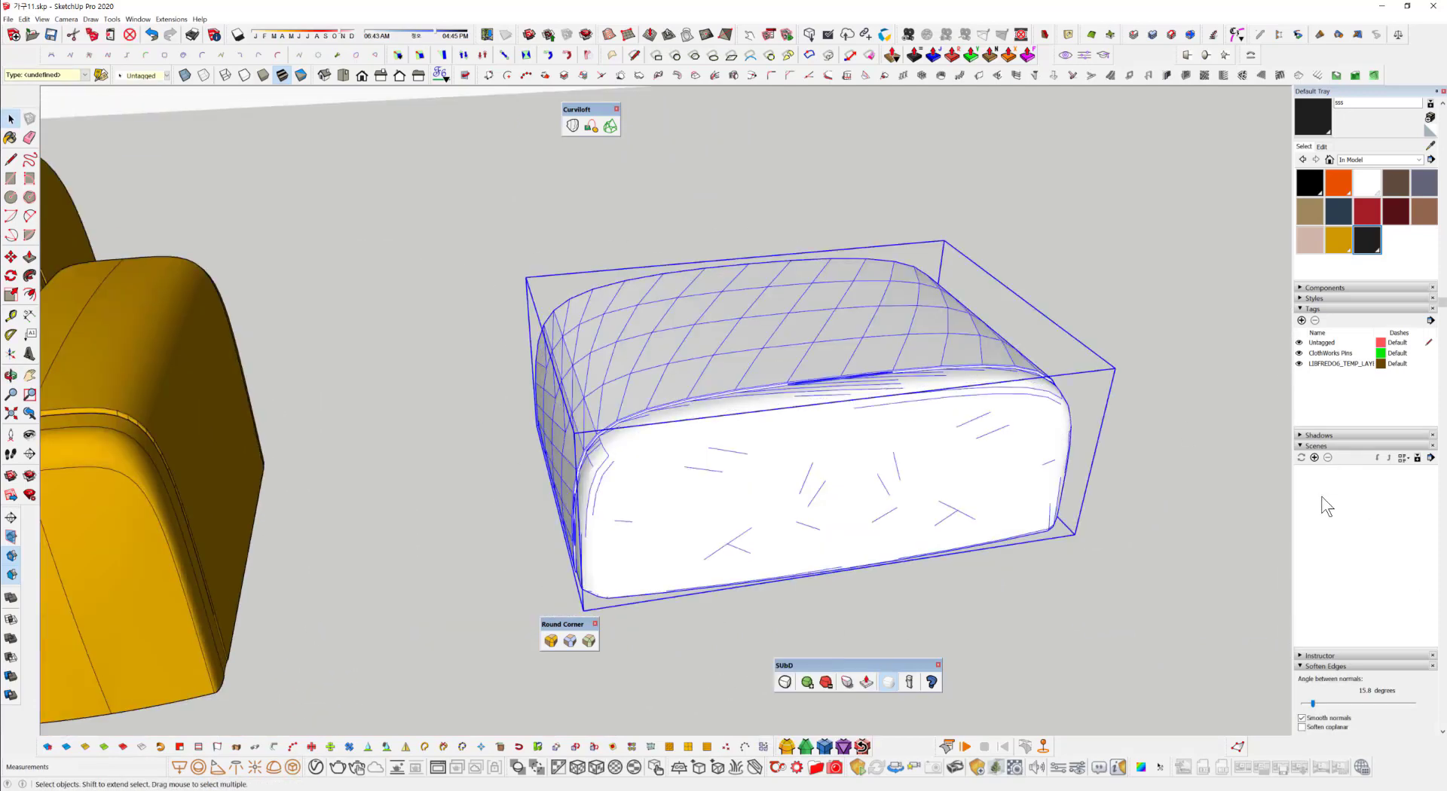
left_click(1302, 727)
mouse_move(1313, 704)
left_mouse_down()
mouse_move(1331, 703)
mouse_move(1317, 706)
left_mouse_up()
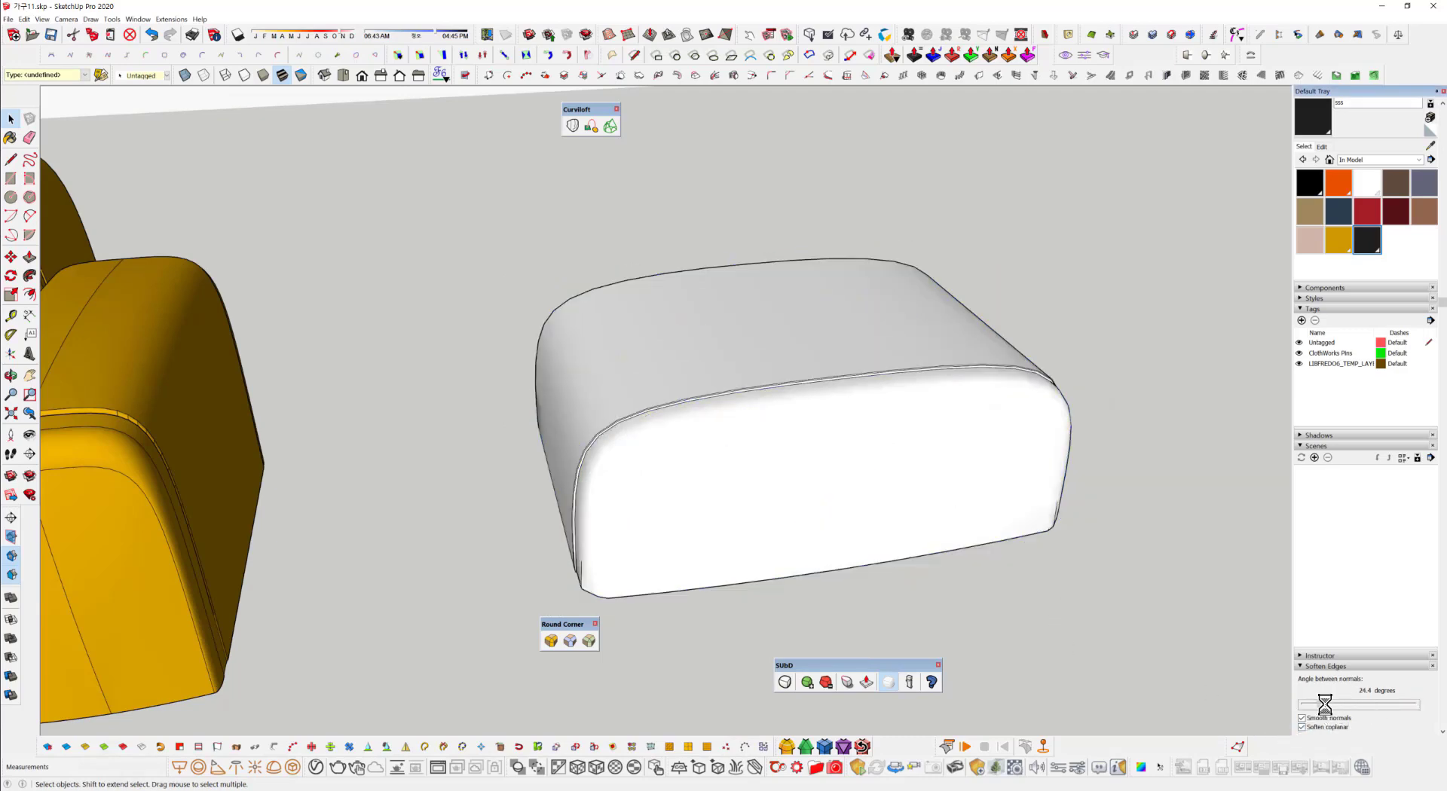
middle_click_drag(978, 599, 1008, 615)
left_click(997, 608)
Copy the softened module about 1 m sideways so the copy sits directly beside the original.
middle_click_drag(895, 536, 788, 450)
scroll(485, 386, "down", 2)
scroll(775, 466, "down", 3)
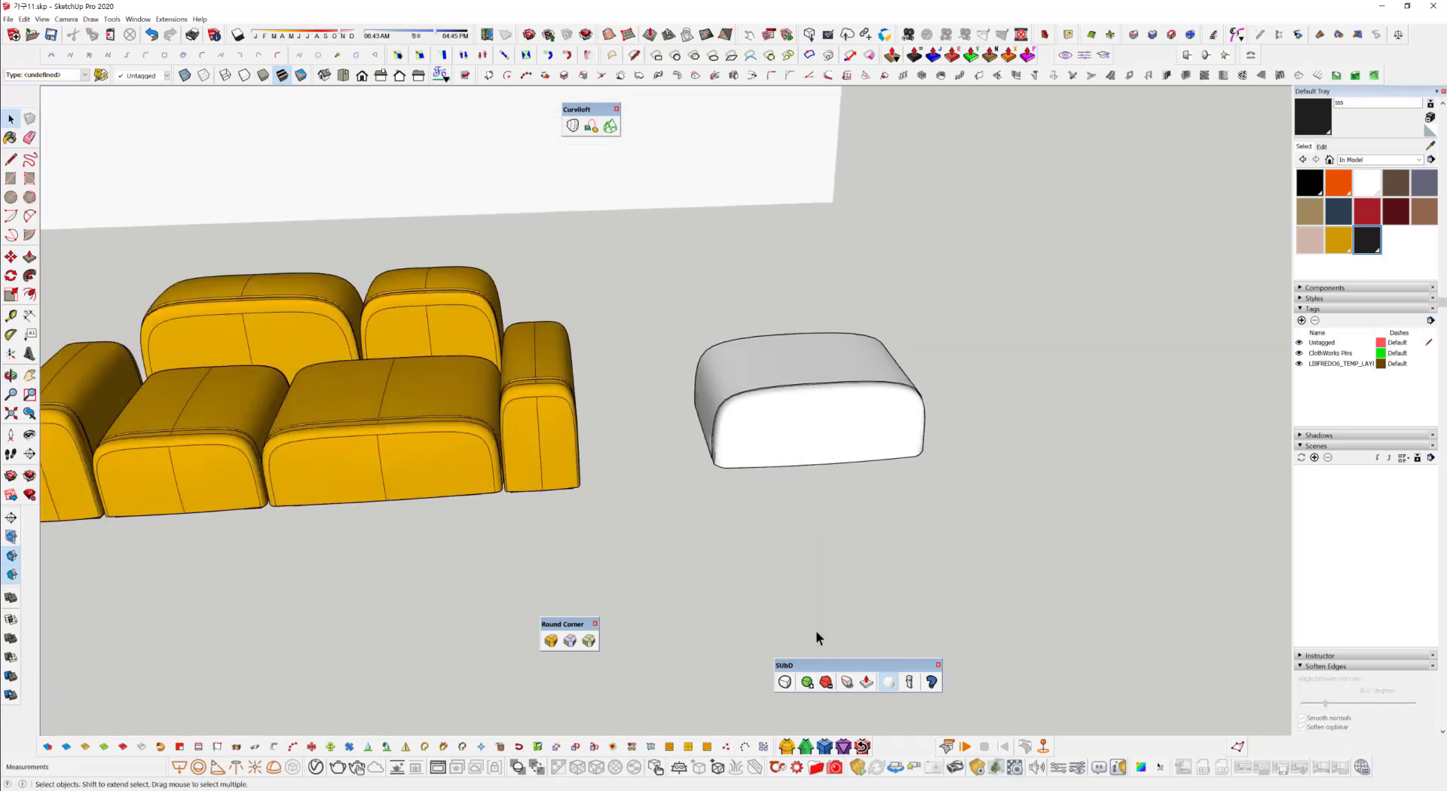
middle_click_drag(805, 522, 668, 536)
key("m")
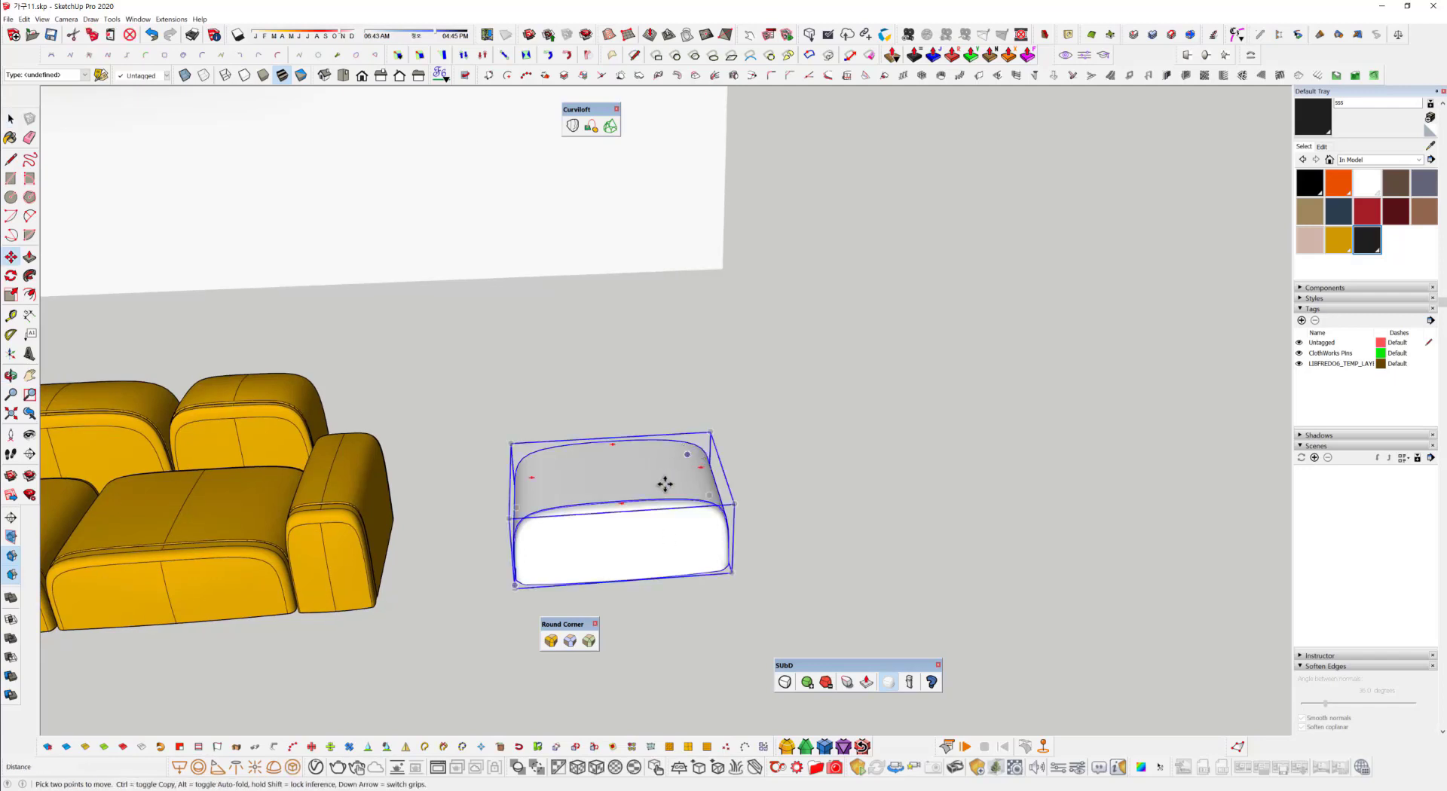
left_click(642, 505)
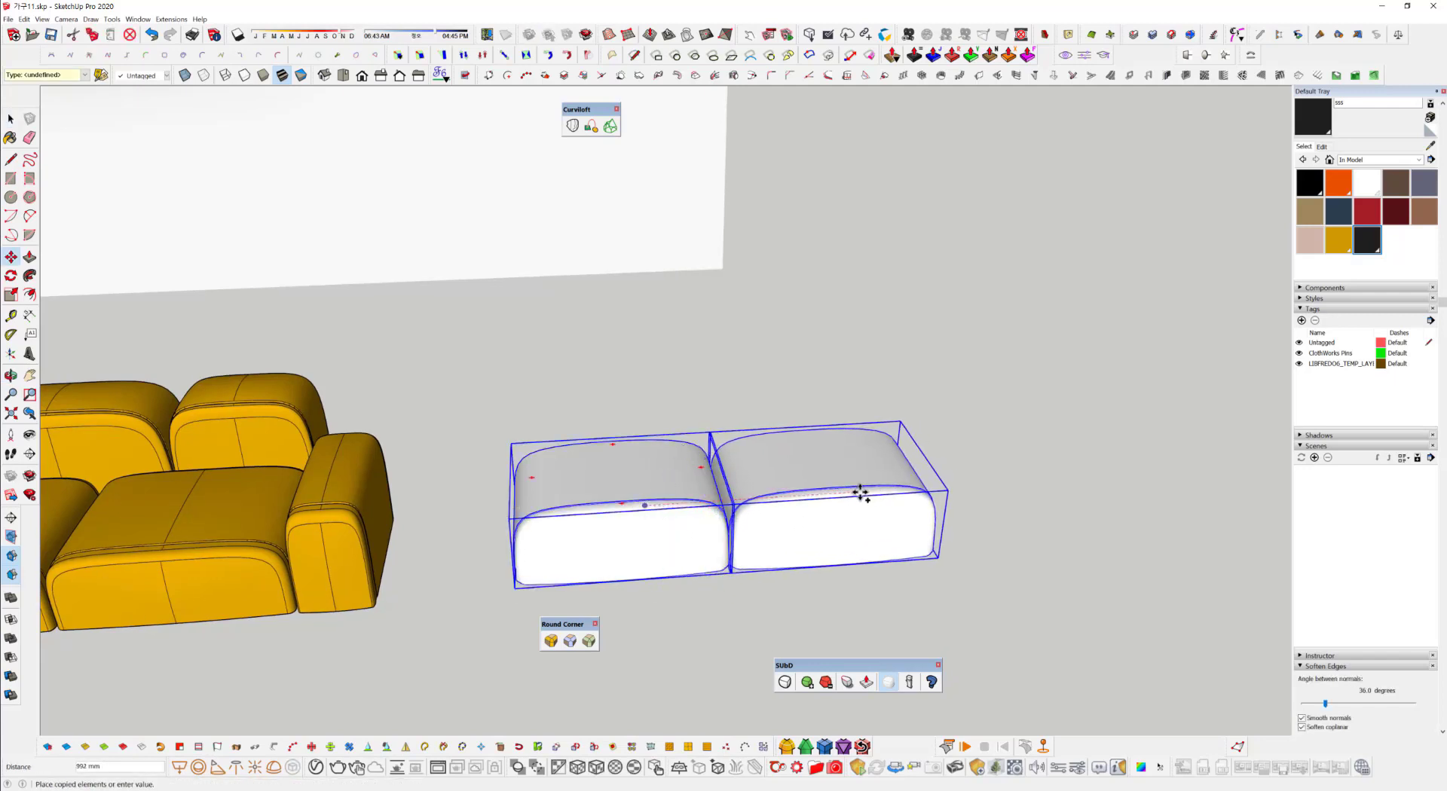
left_click(873, 506)
middle_click_drag(874, 506, 856, 499)
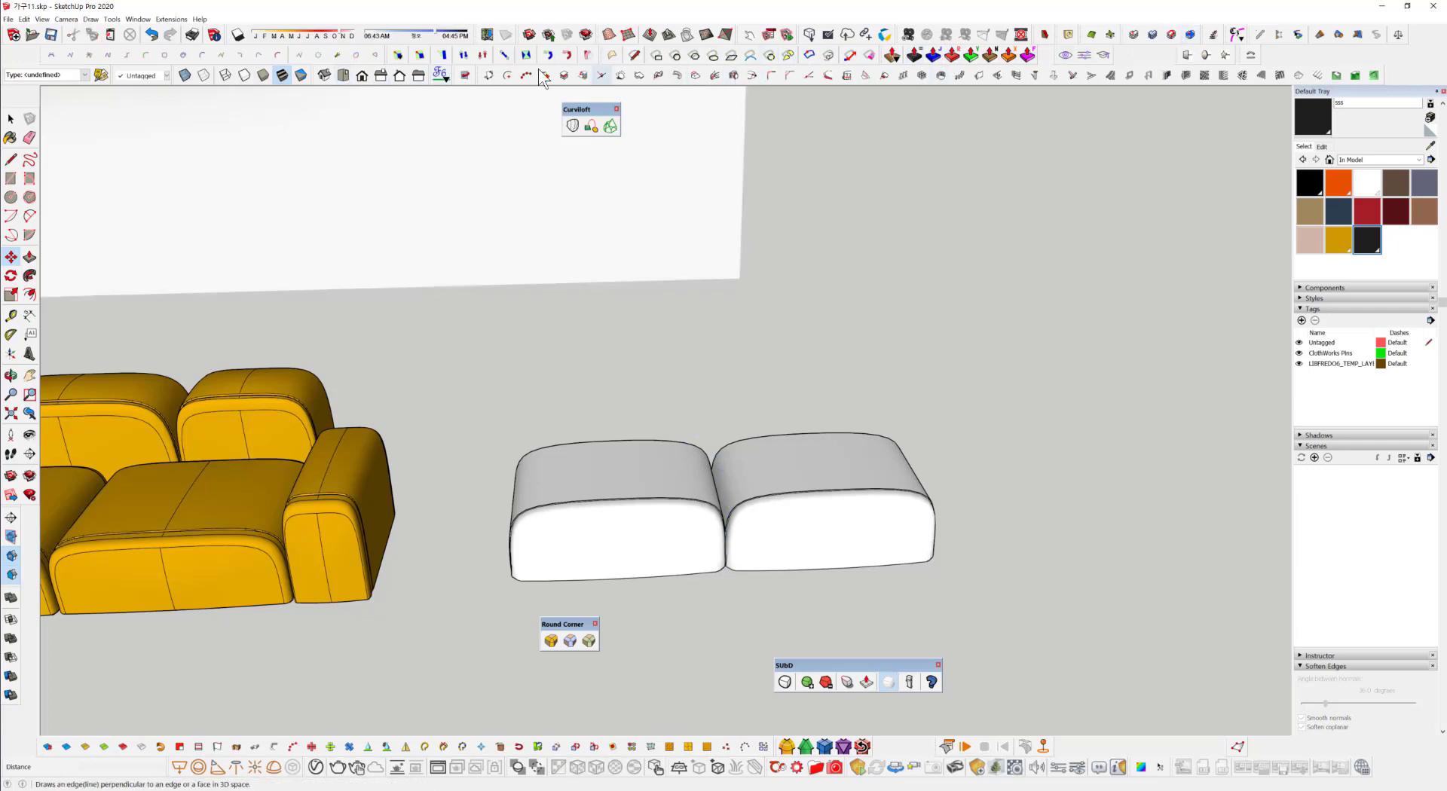
Scale the copied module to 0.55 of its length along the red axis, then deselect it.
middle_click_drag(1134, 564, 769, 478)
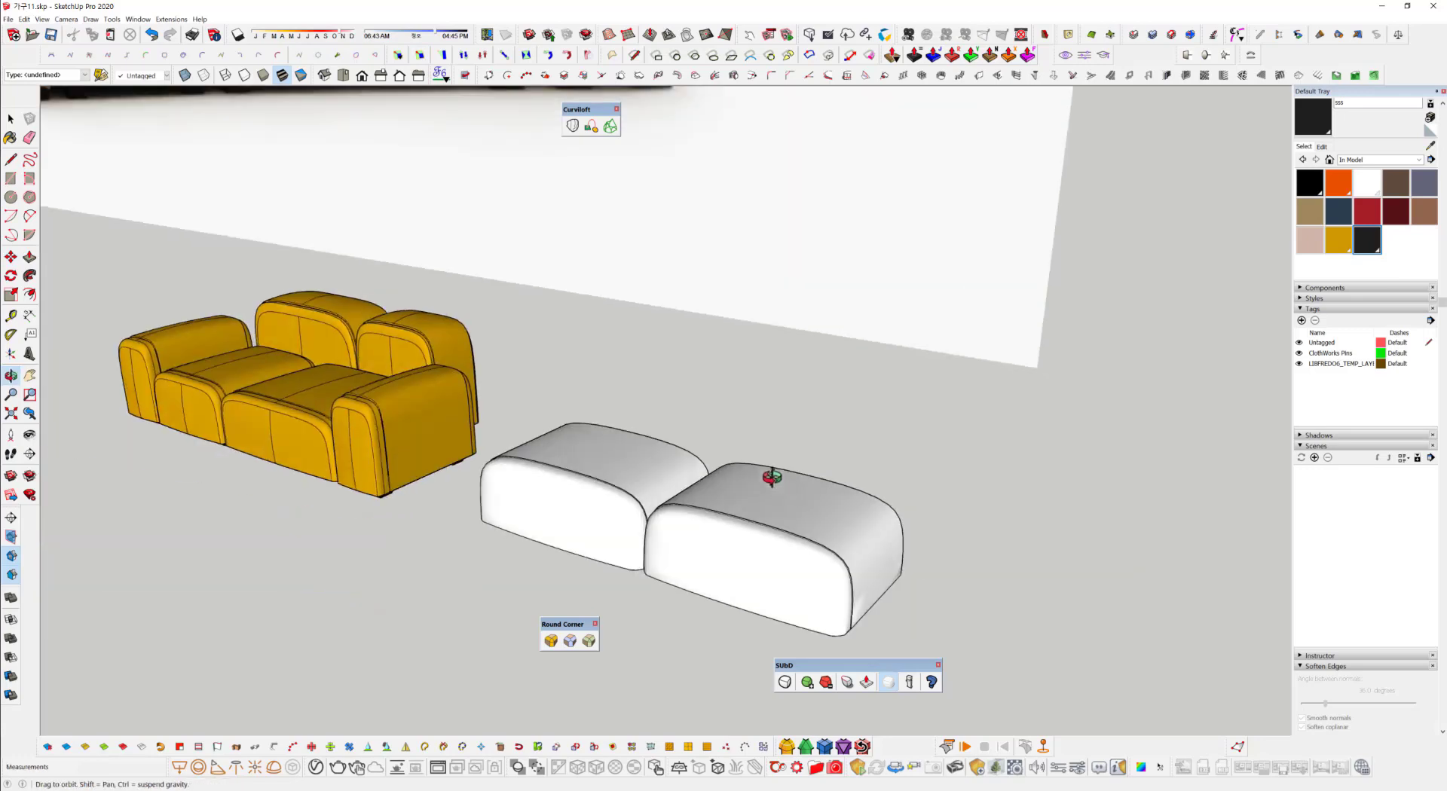
left_click(802, 527)
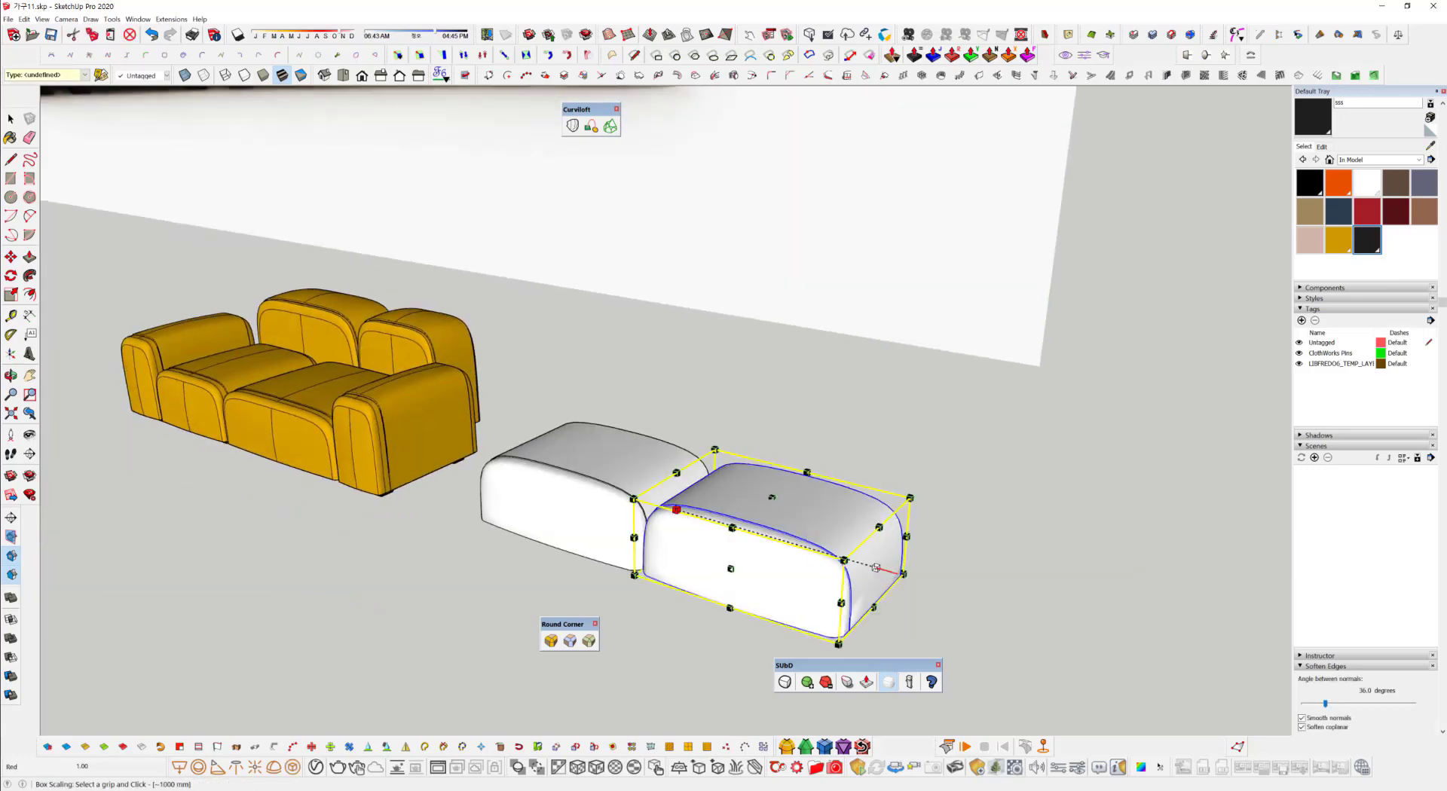
left_click_drag(876, 567, 814, 547)
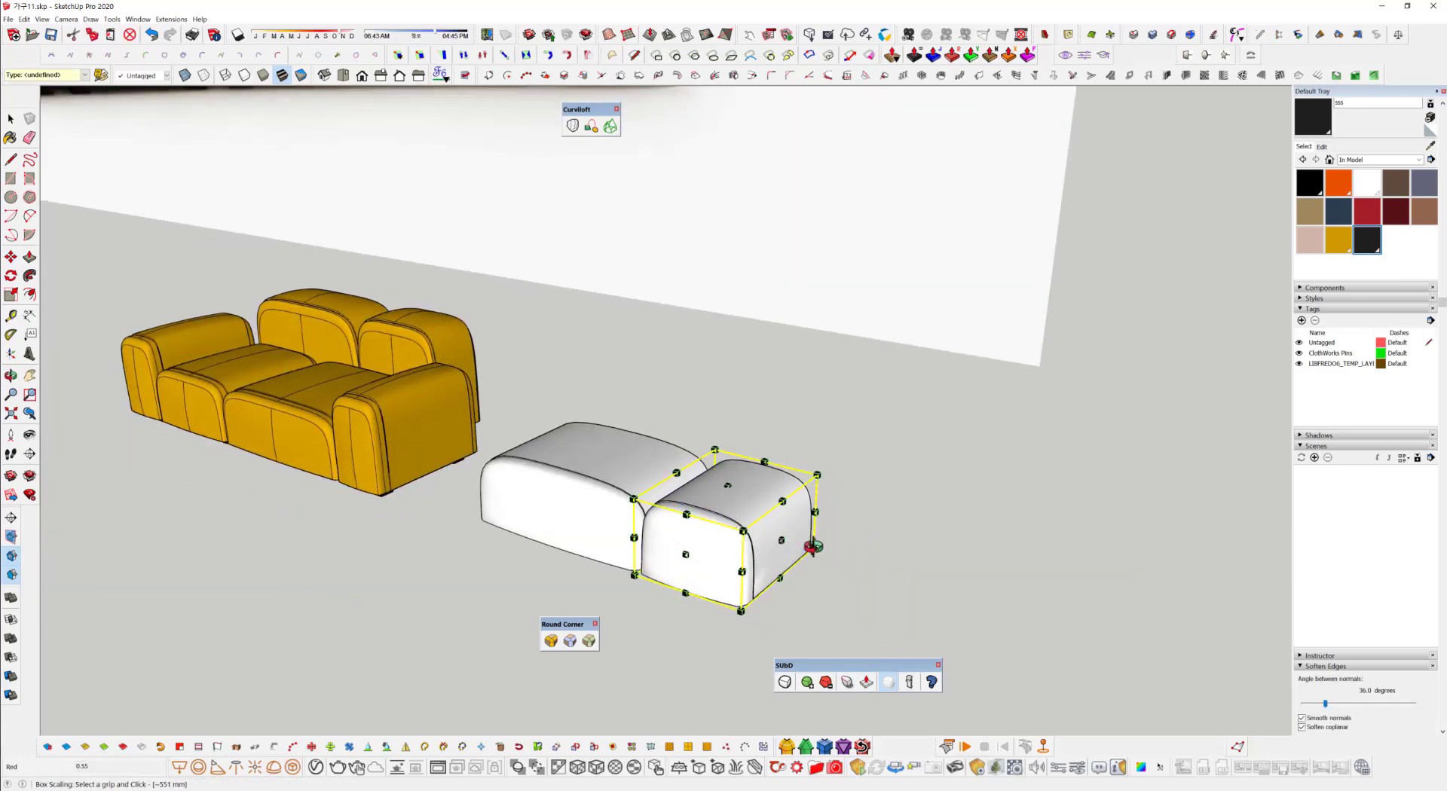
middle_click_drag(813, 547, 942, 526)
key("space")
left_click(949, 553)
Examine the two white modules from several angles and compare them with the yellow sofa.
middle_click_drag(605, 591, 727, 614)
scroll(737, 472, "up", 2)
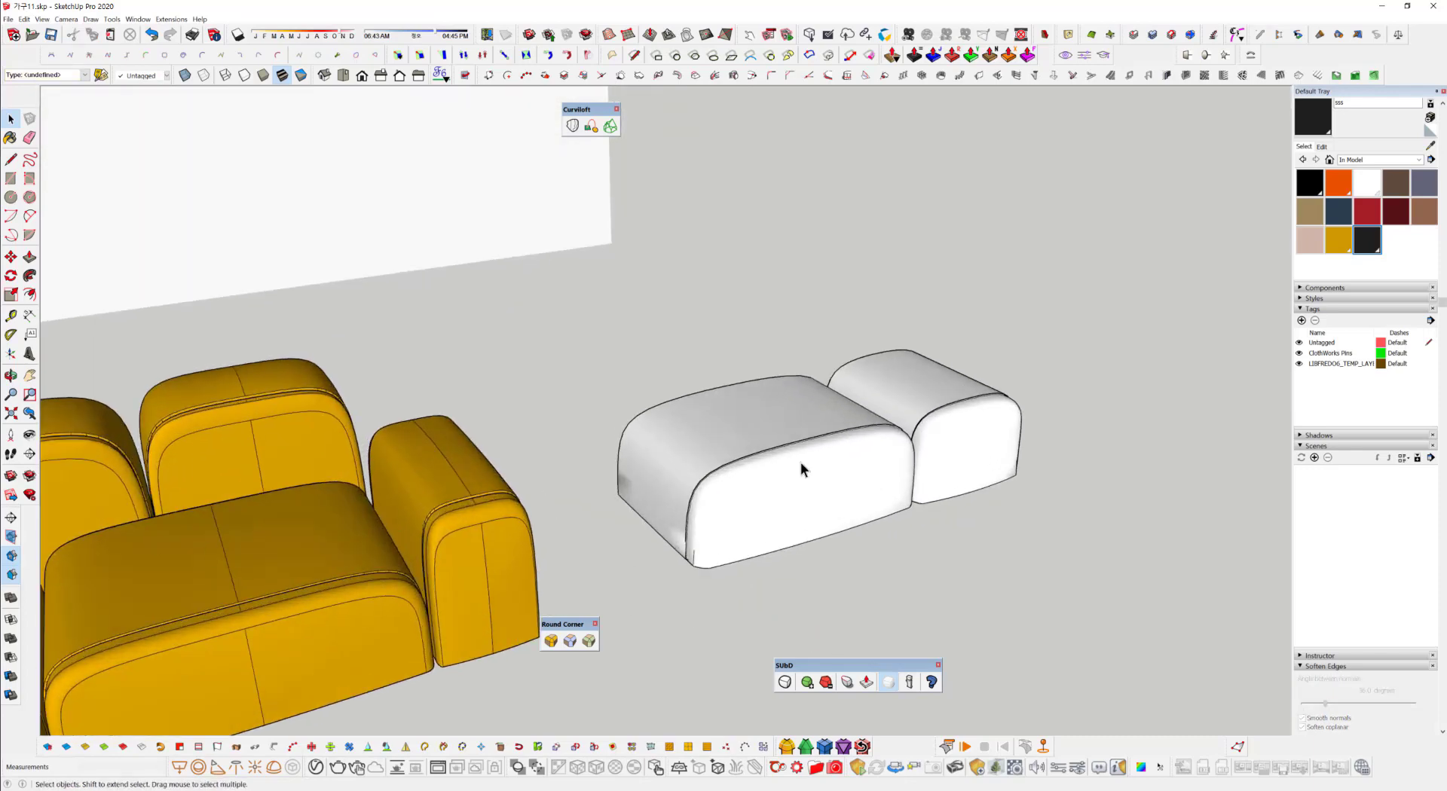
middle_click_drag(987, 482, 969, 413)
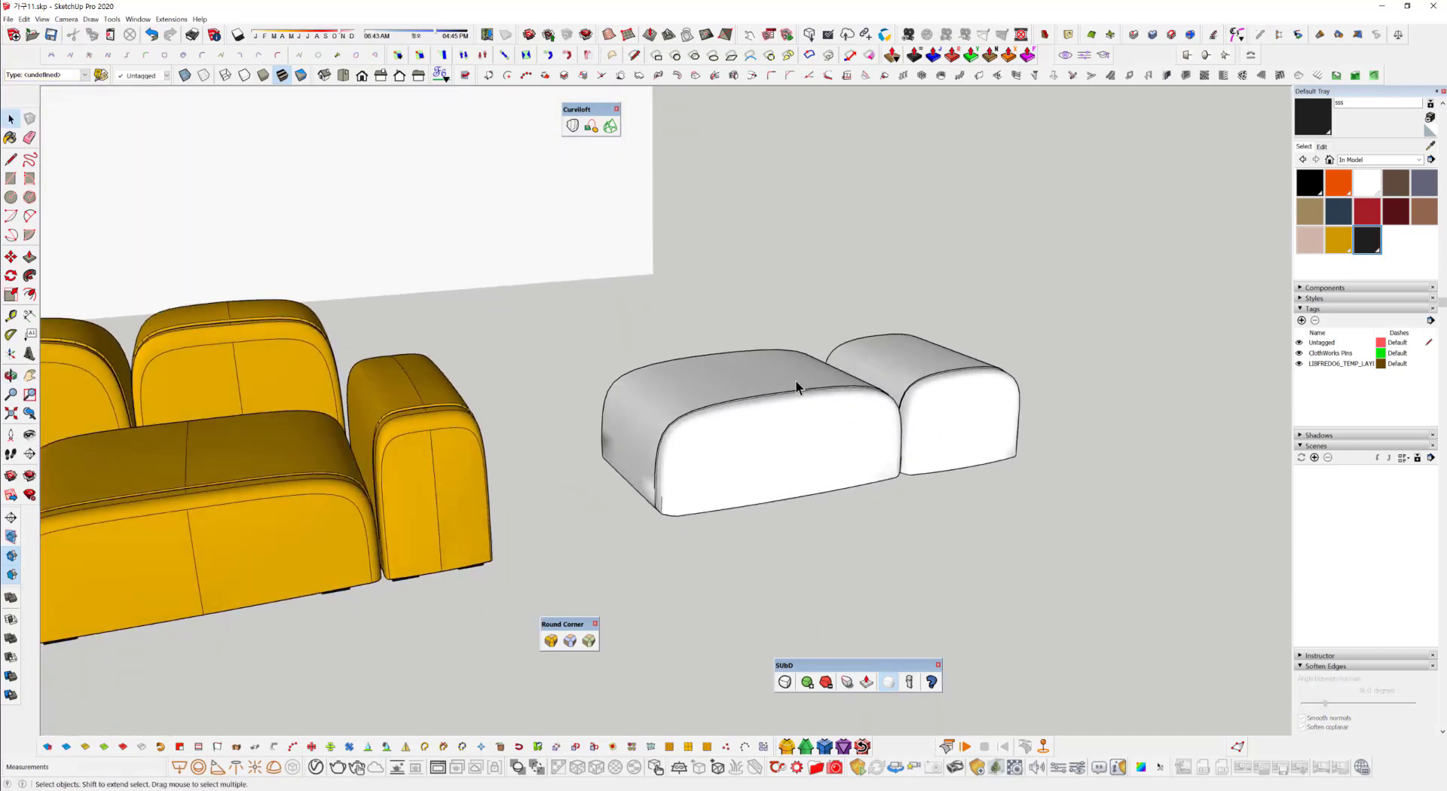
mouse_move(859, 479)
middle_mouse_down()
mouse_move(646, 507)
mouse_move(994, 301)
mouse_move(857, 510)
mouse_move(863, 494)
middle_mouse_up()
scroll(863, 495, "down", 2)
middle_click_drag(942, 526, 889, 536)
middle_click_drag(889, 536, 936, 523, "shift")
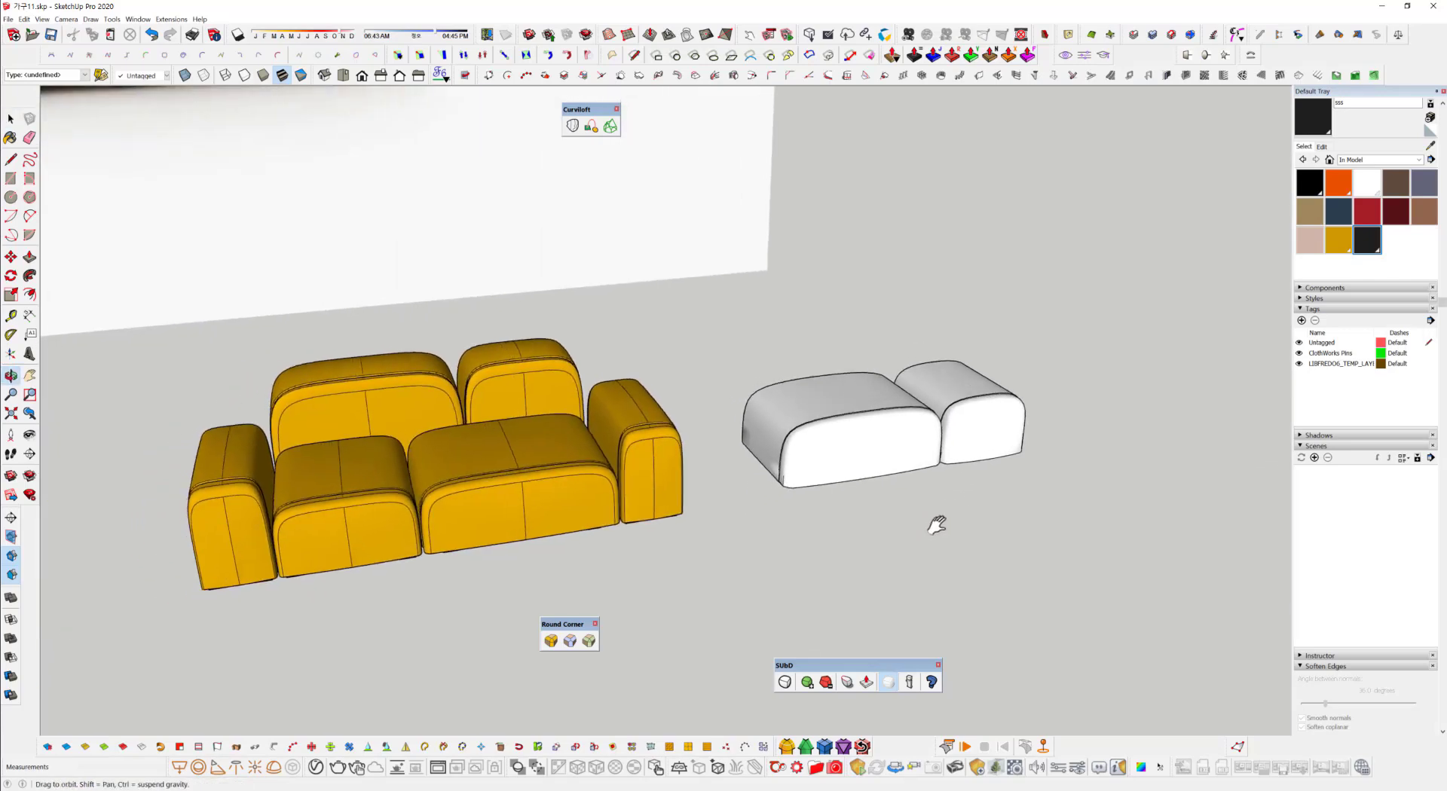
middle_click_drag(597, 541, 722, 507)
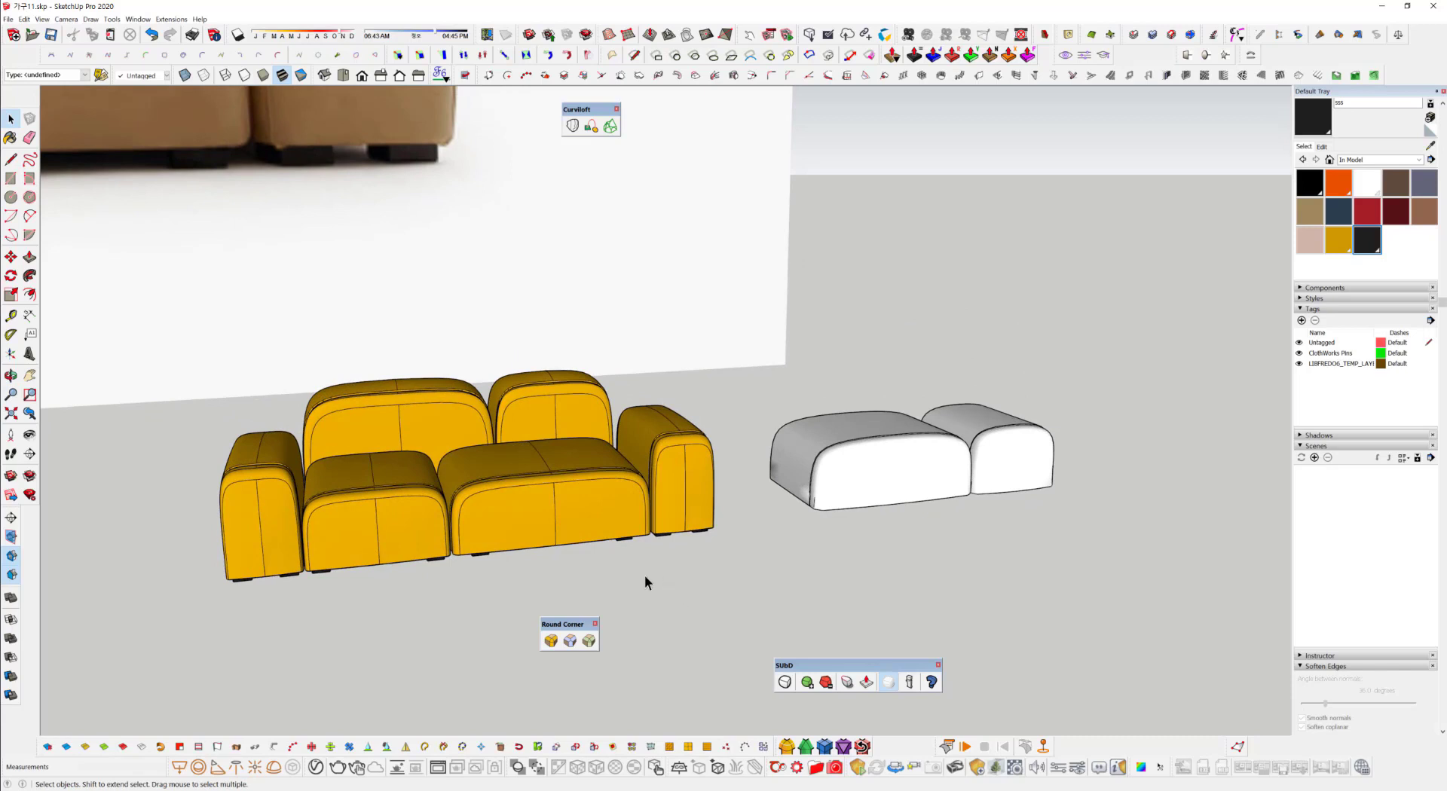
middle_click_drag(586, 529, 586, 560)
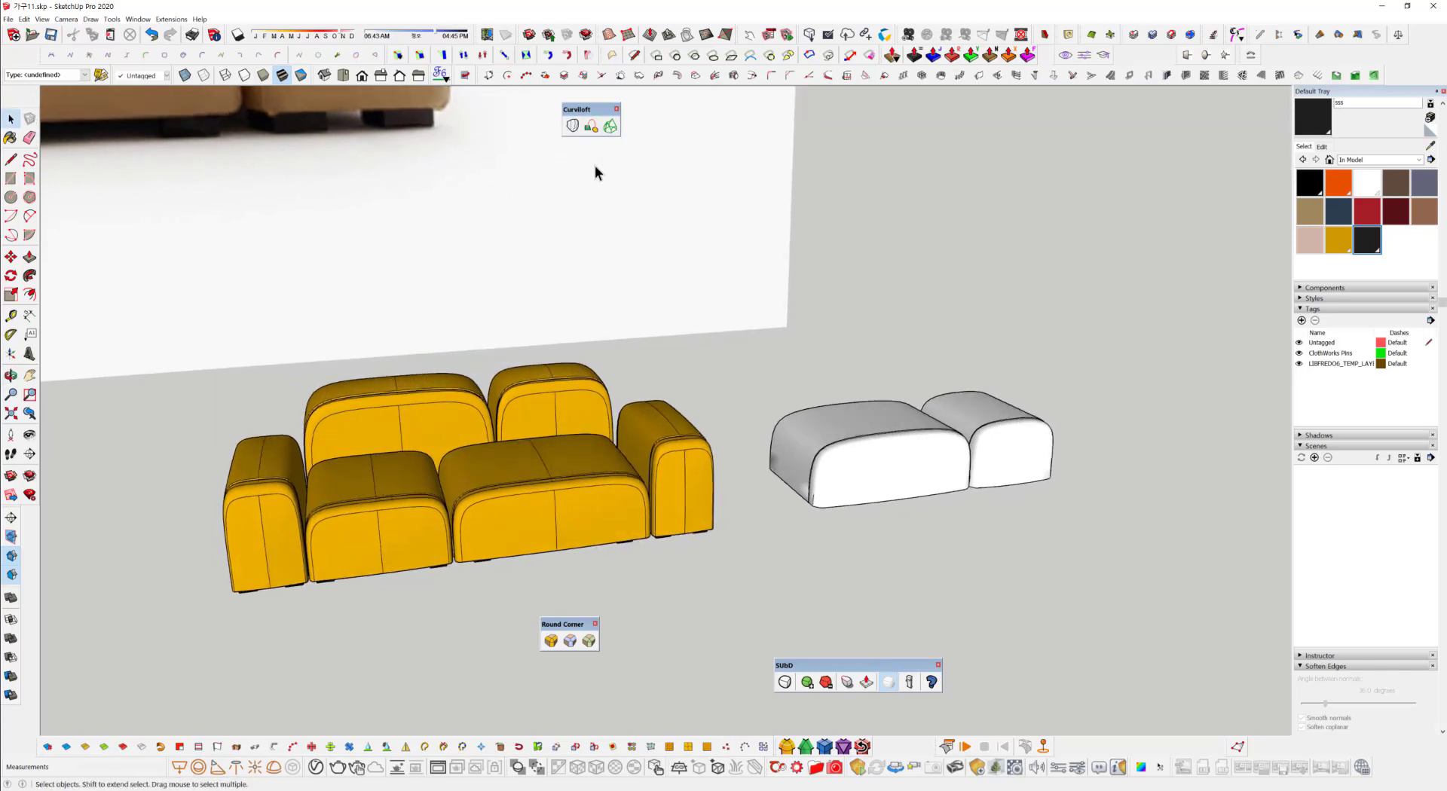